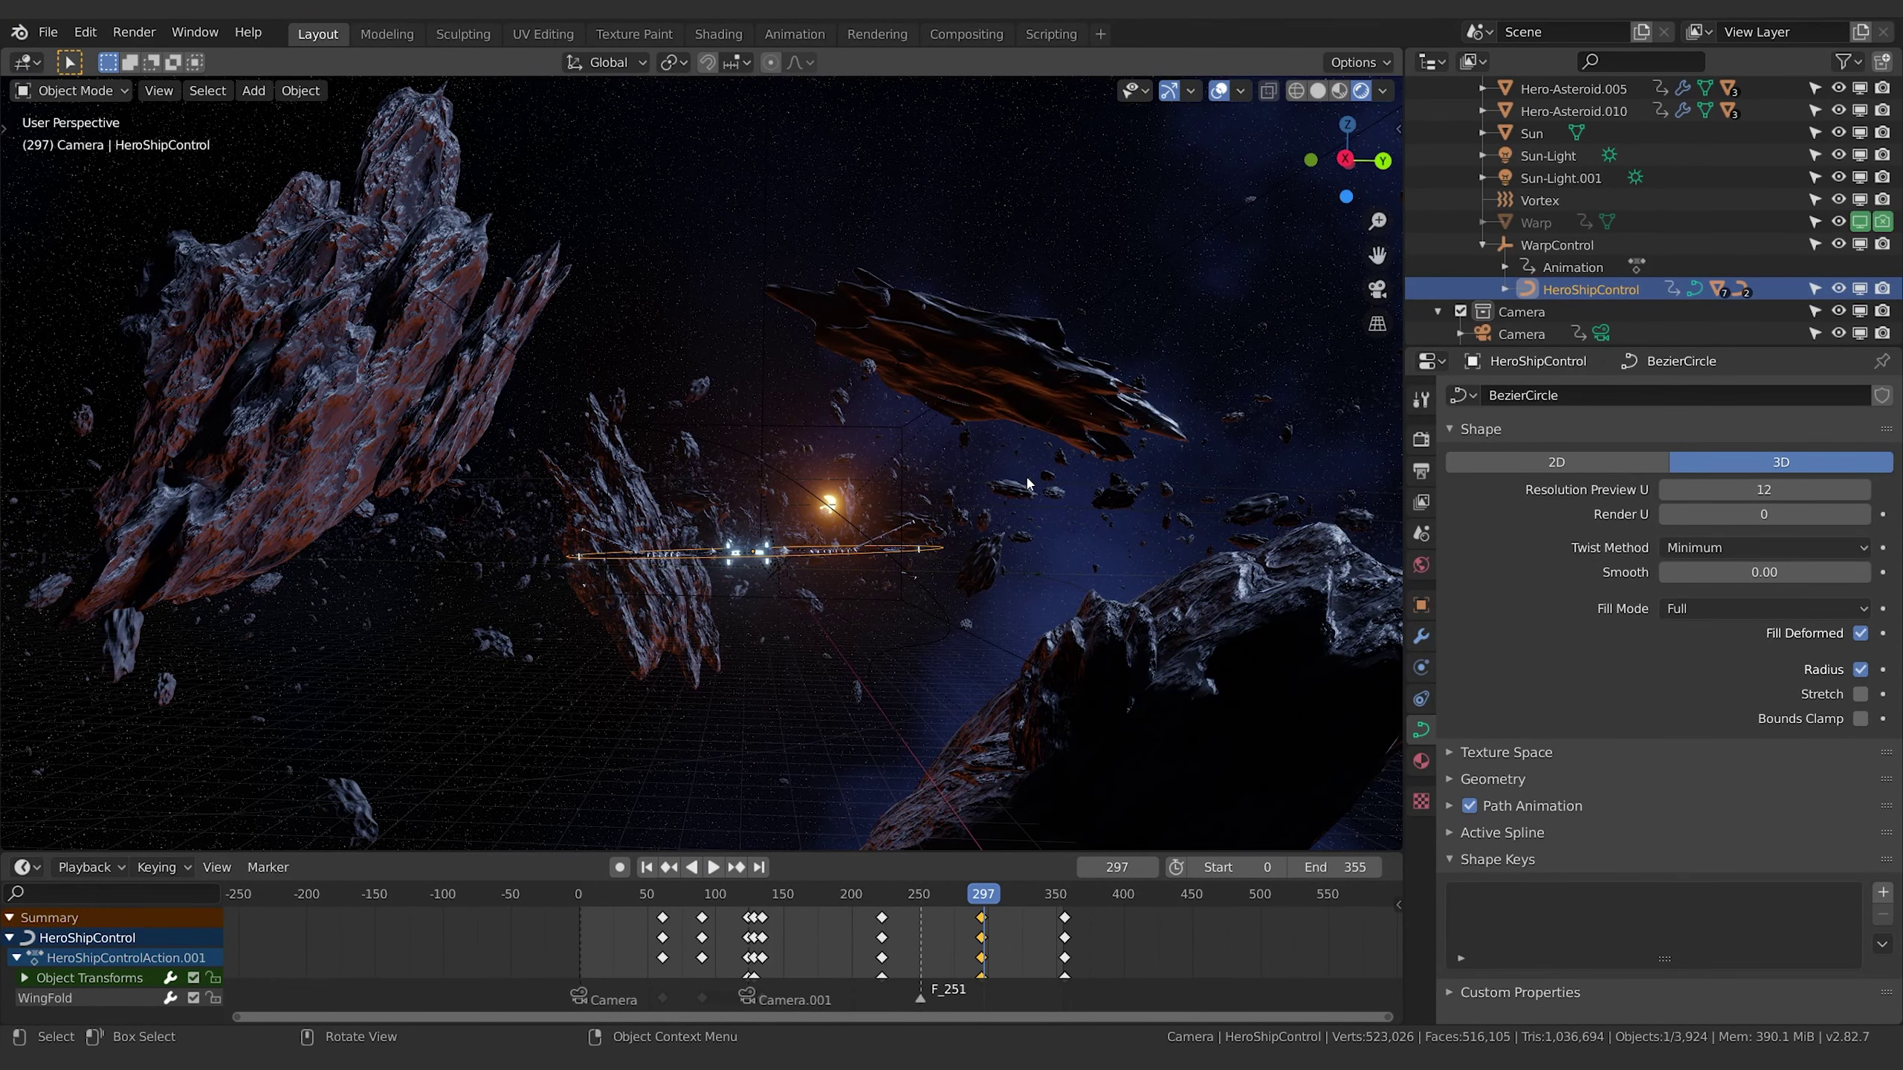
Orbit the asteroid field view and pick a new blend mode for the Mix node.
middle_drag(1041, 387, 989, 499)
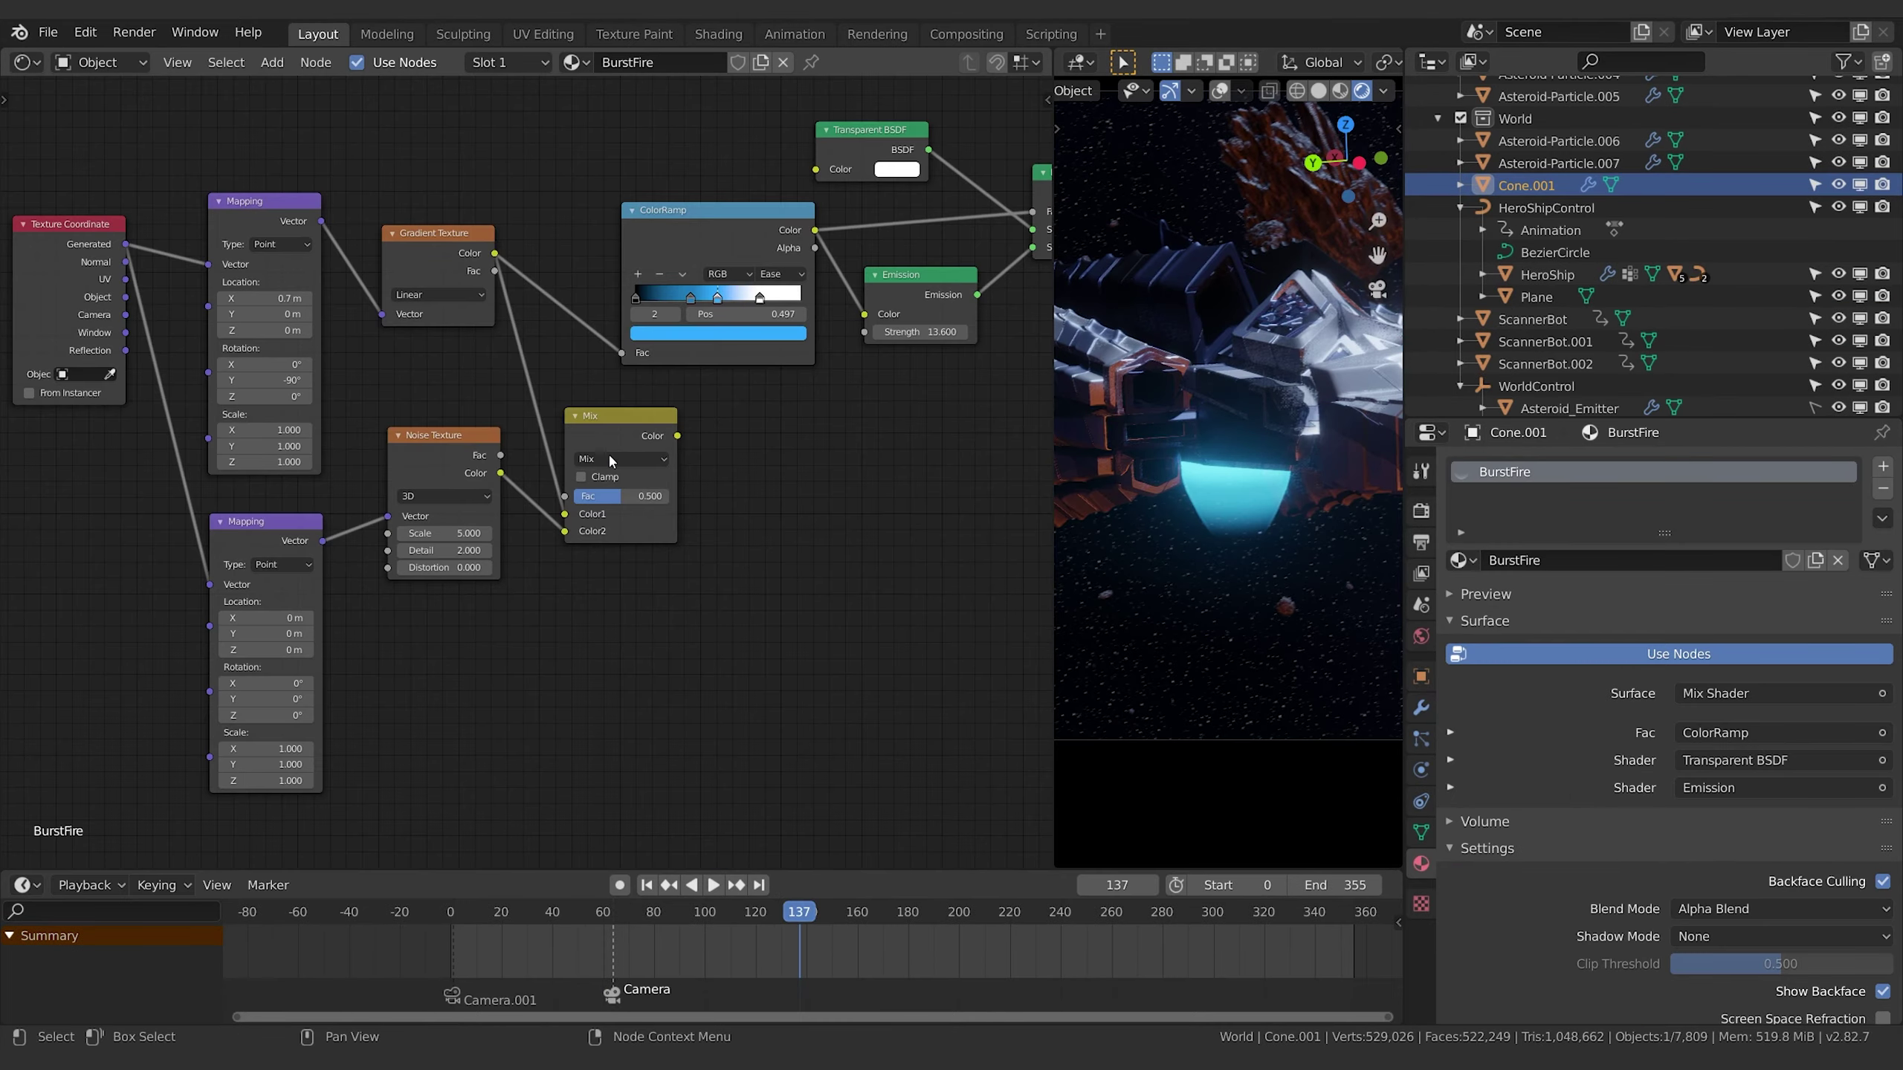
click(608, 455)
click(620, 521)
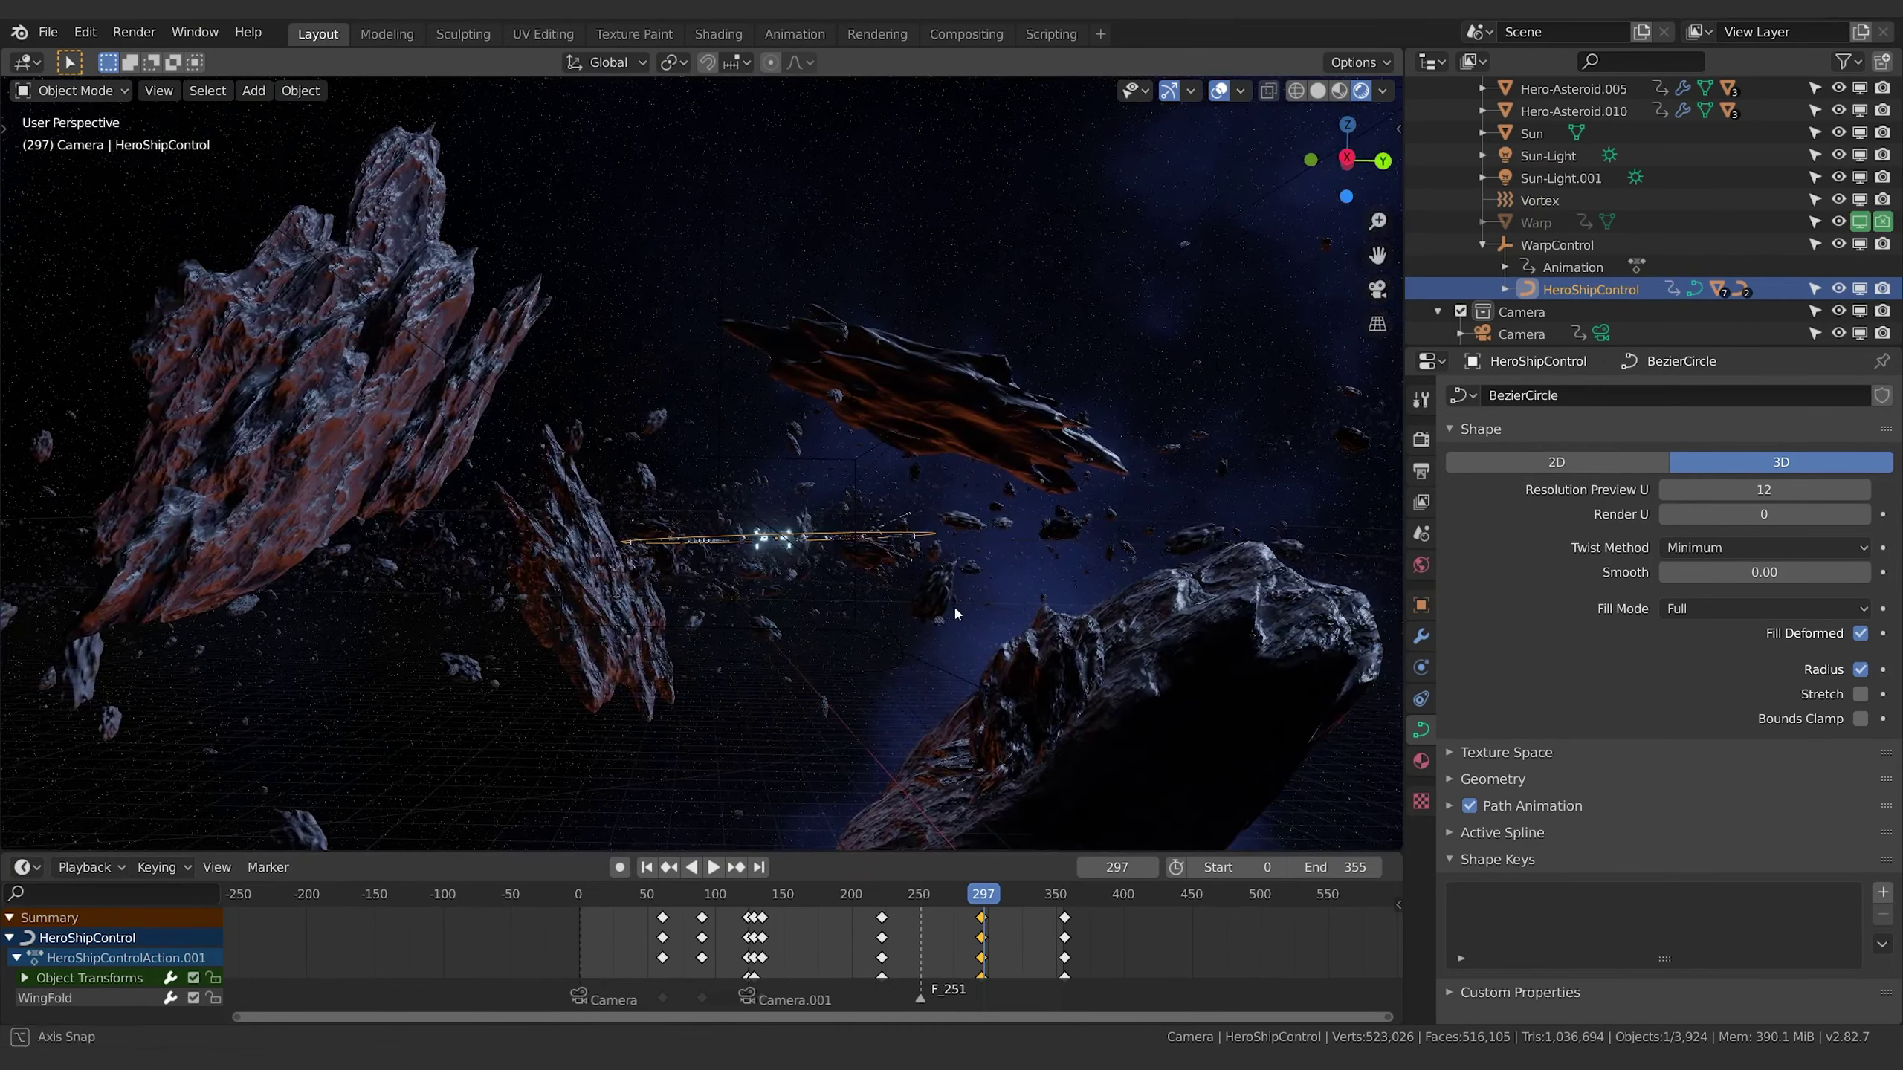
Zoom in and orbit around the hero ship to see it among the asteroids.
middle_drag(955, 609, 974, 591)
scroll(972, 591, up, 5)
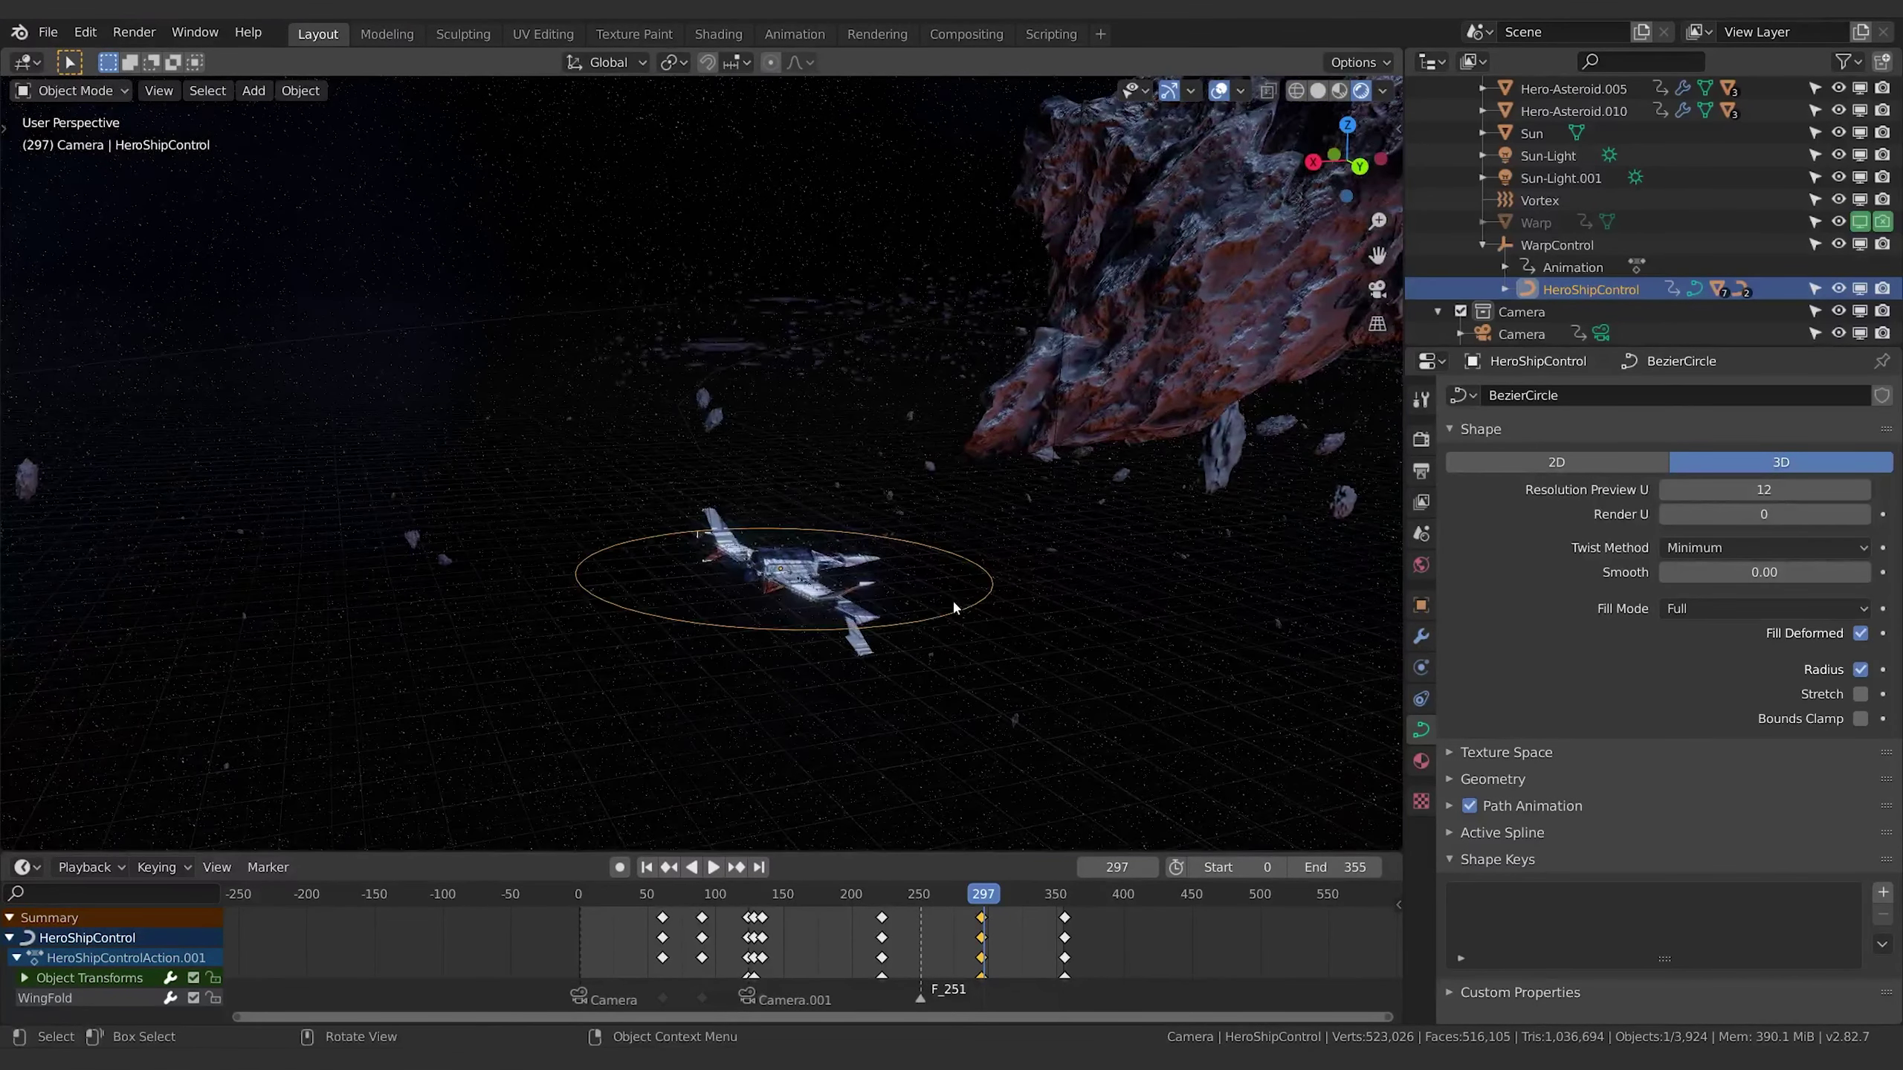
scroll(955, 604, up, 4)
shift+middle_drag(1096, 694, 1091, 637)
scroll(1032, 629, up, 2)
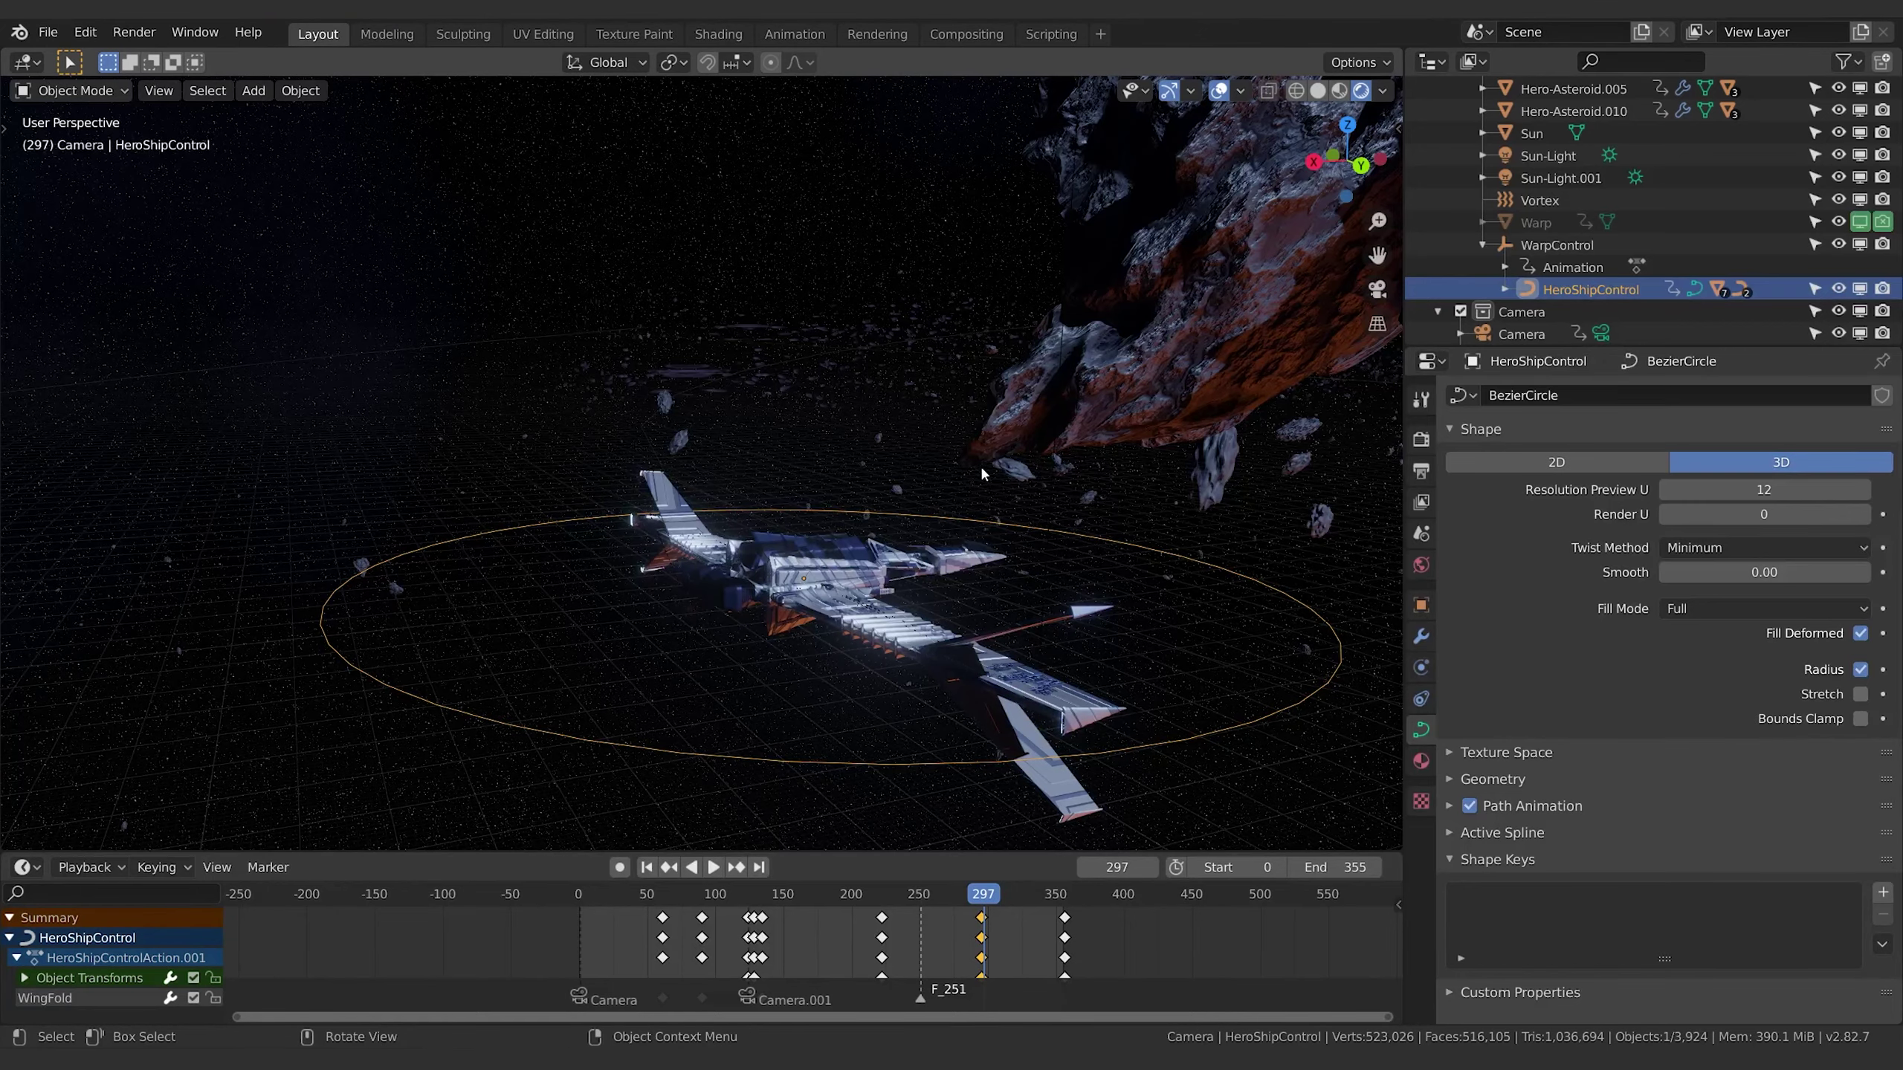
middle_drag(981, 472, 1035, 529)
scroll(1034, 530, up, 5)
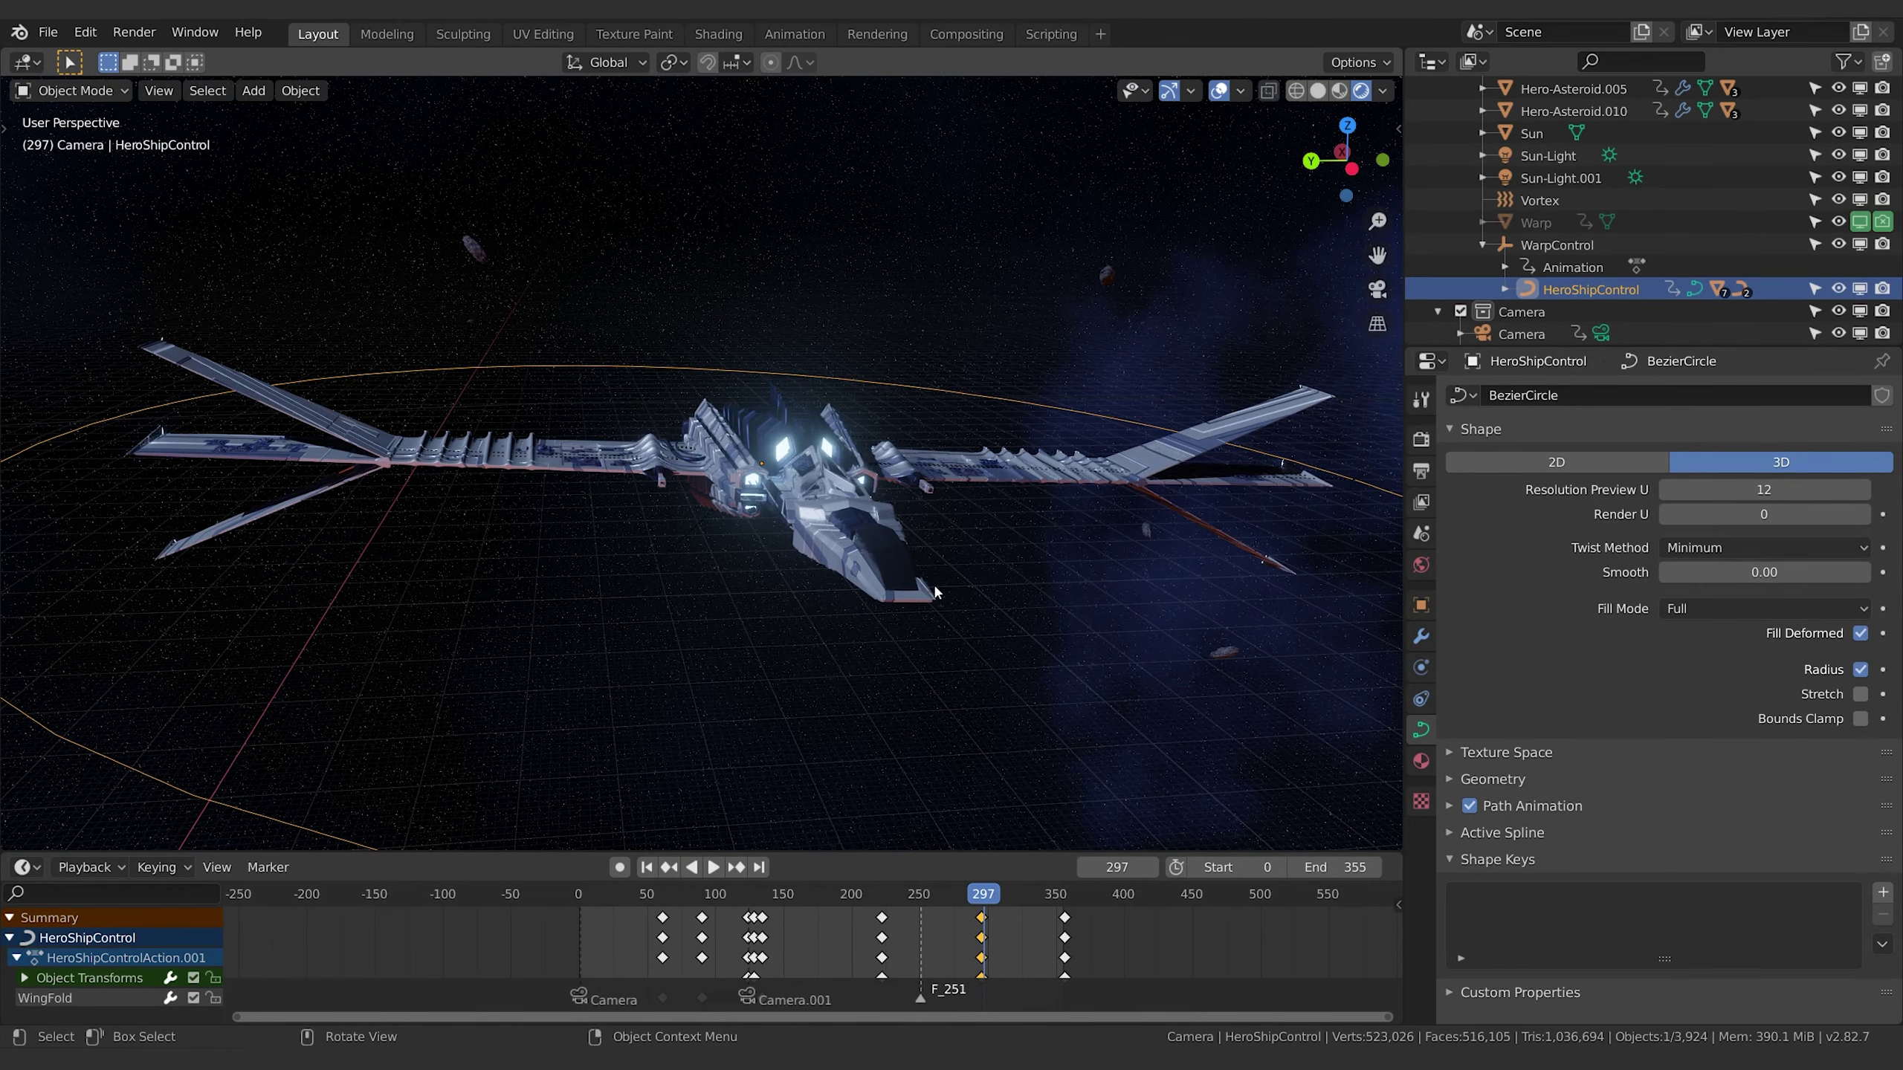
middle_drag(934, 595, 1031, 622)
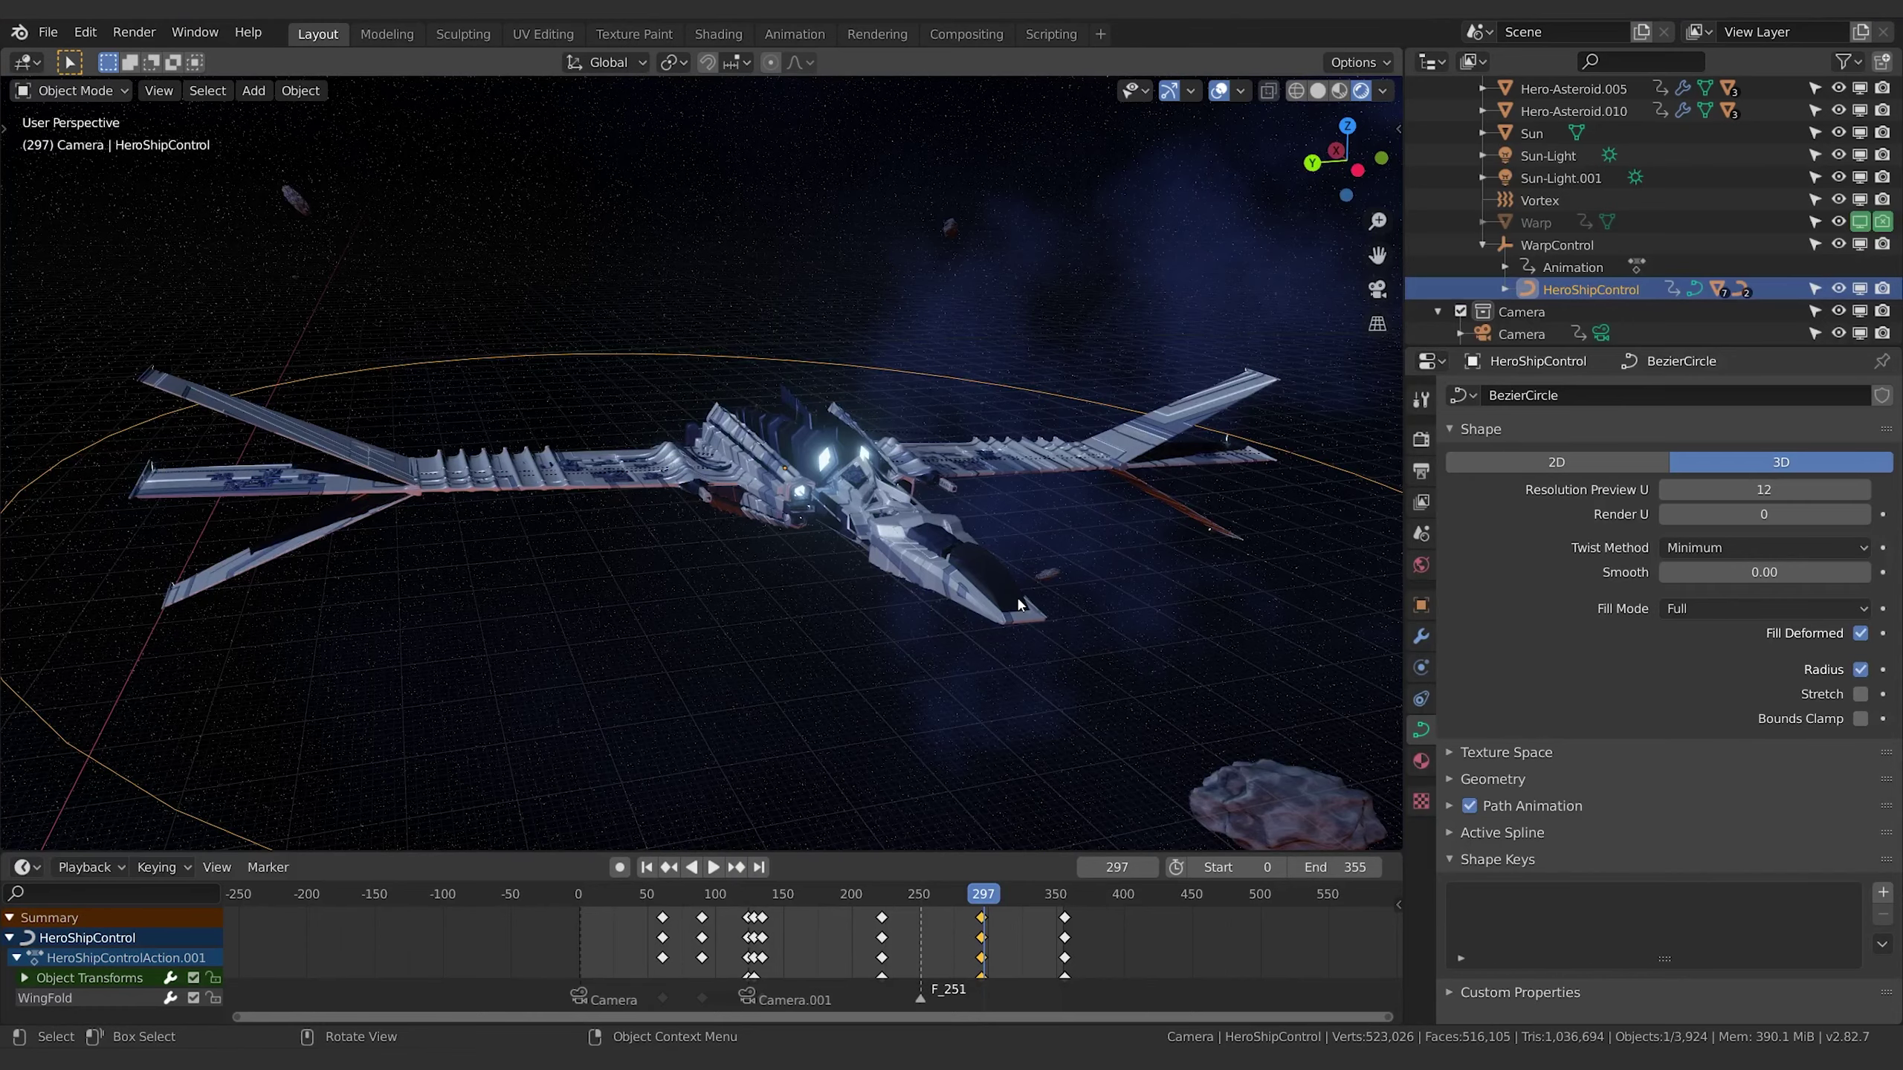
middle_drag(1001, 585, 1123, 651)
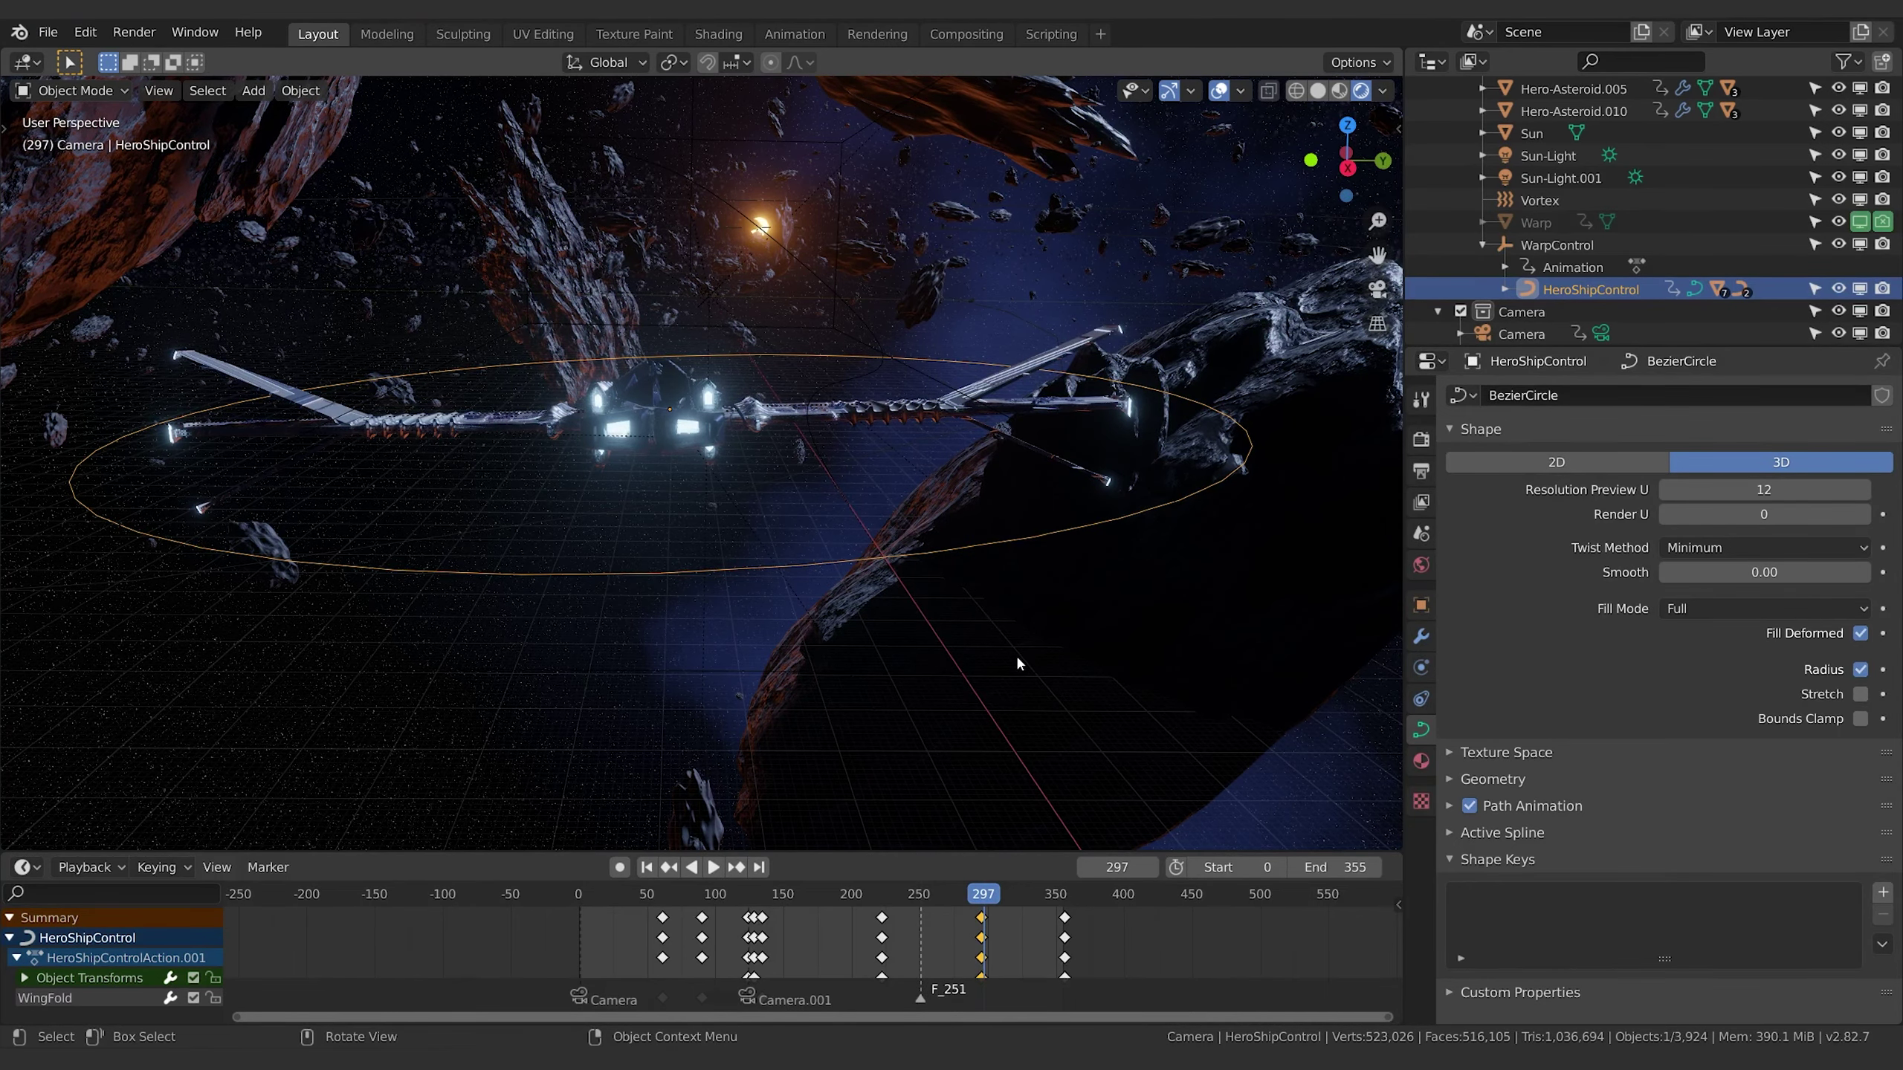
middle_drag(1012, 641, 1103, 547)
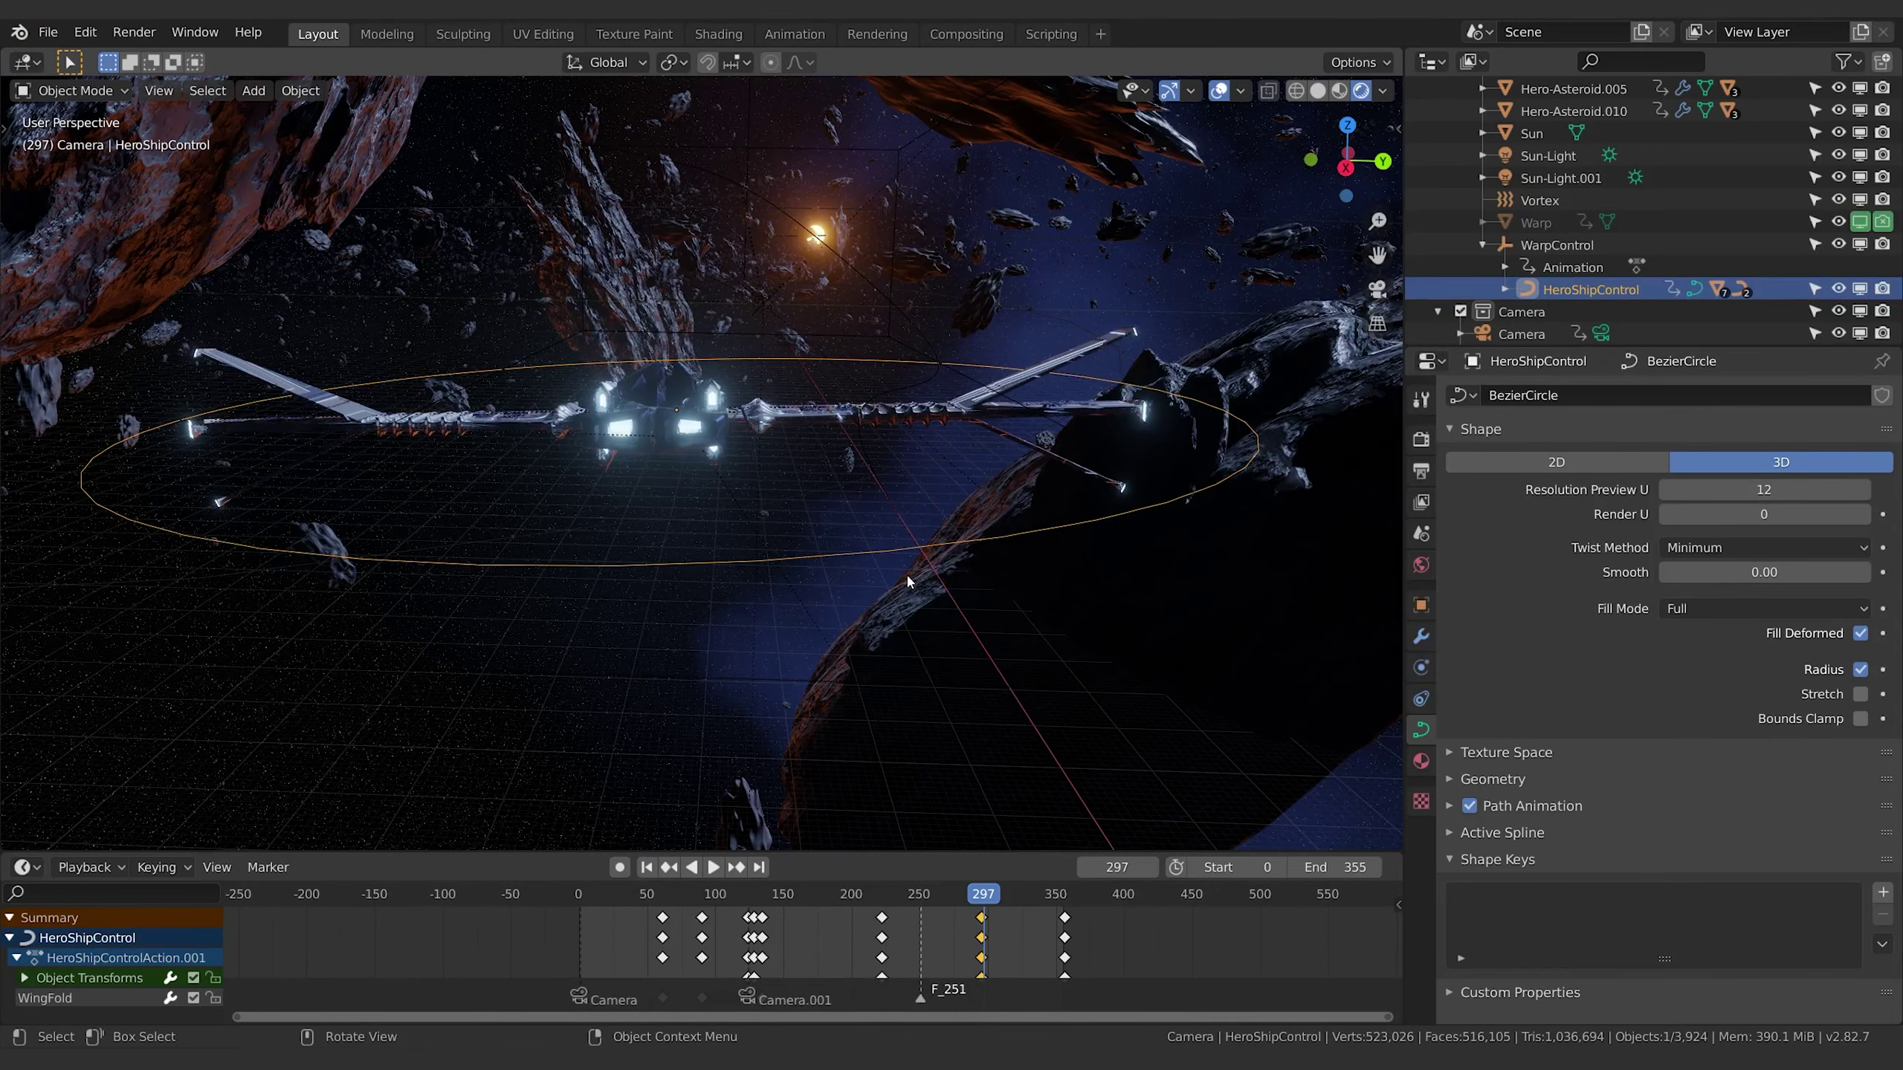
middle_drag(1075, 547, 1008, 555)
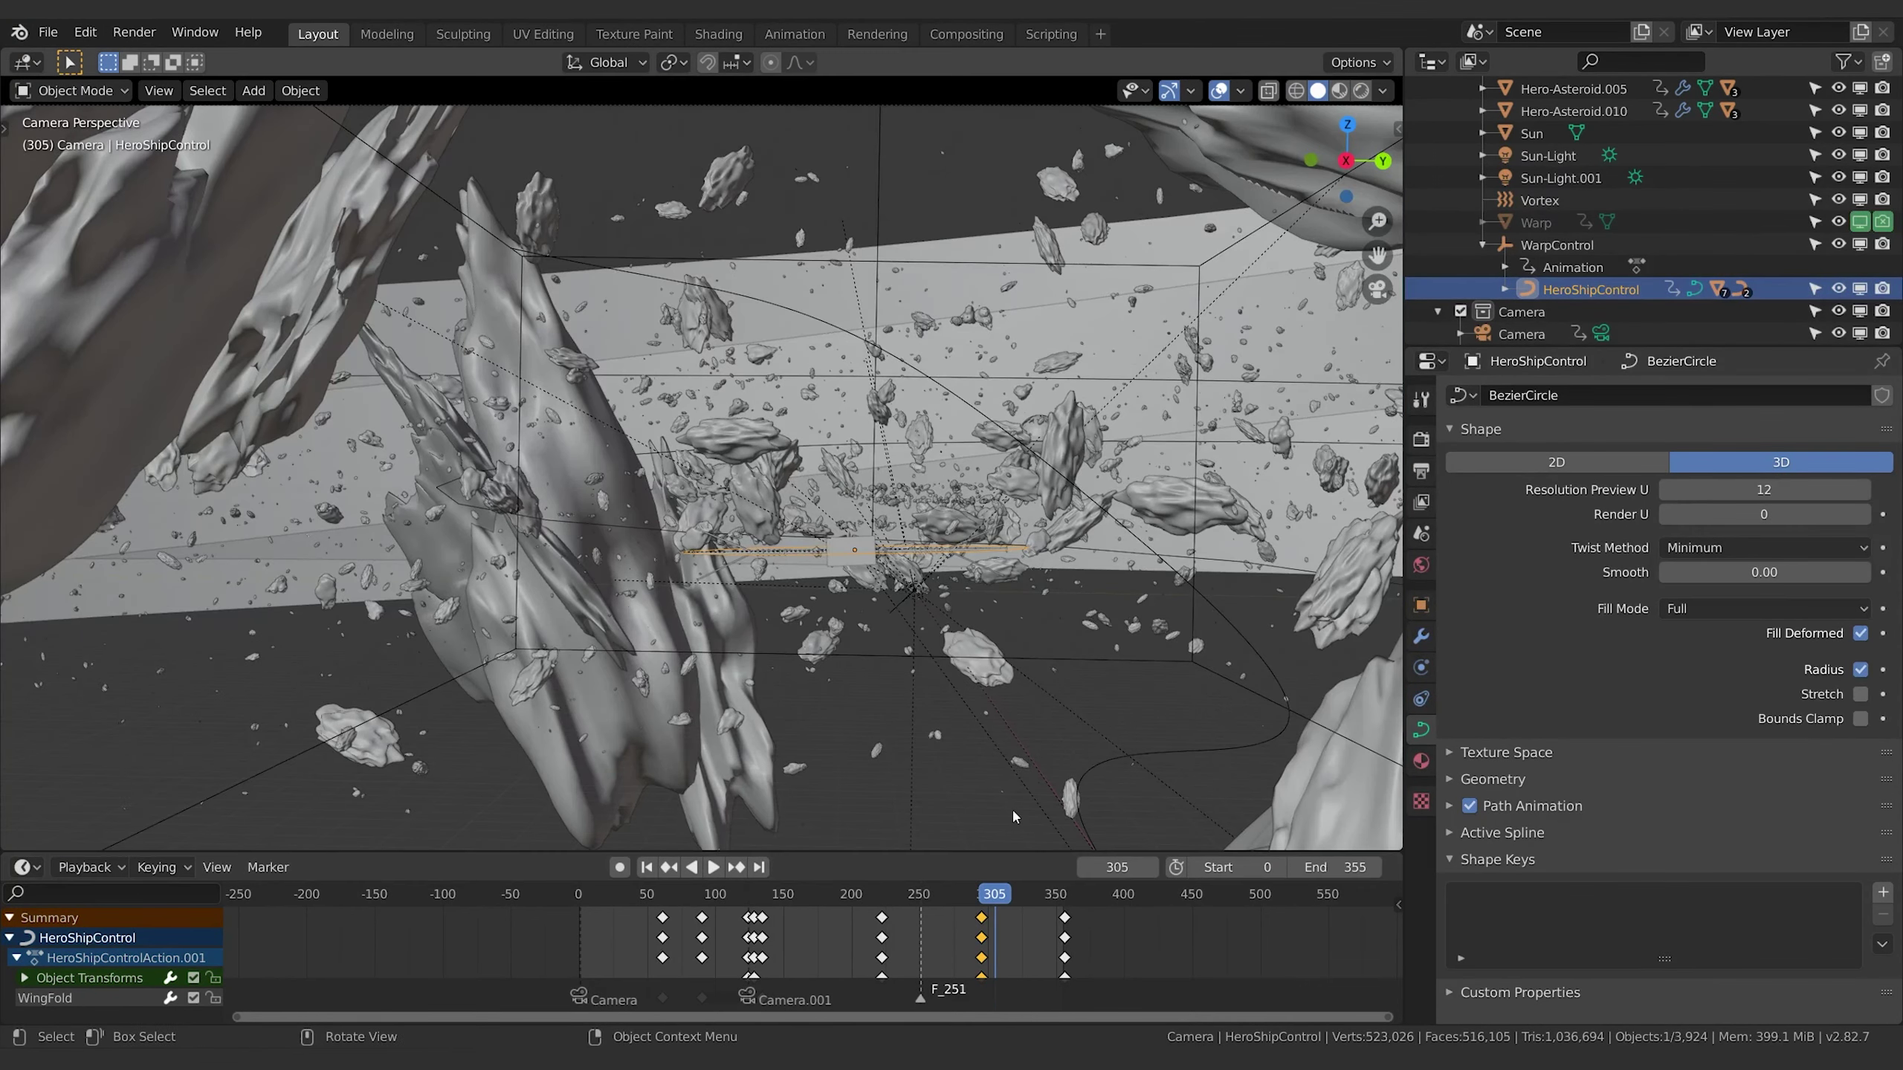
mouse_move(1011, 808)
middle_down()
mouse_move(1038, 688)
mouse_move(950, 682)
mouse_move(914, 624)
mouse_move(973, 657)
mouse_move(838, 666)
mouse_move(750, 774)
mouse_move(812, 577)
mouse_move(873, 560)
middle_up()
scroll(839, 662, up, 3)
scroll(812, 577, up, 3)
scroll(875, 567, down, 4)
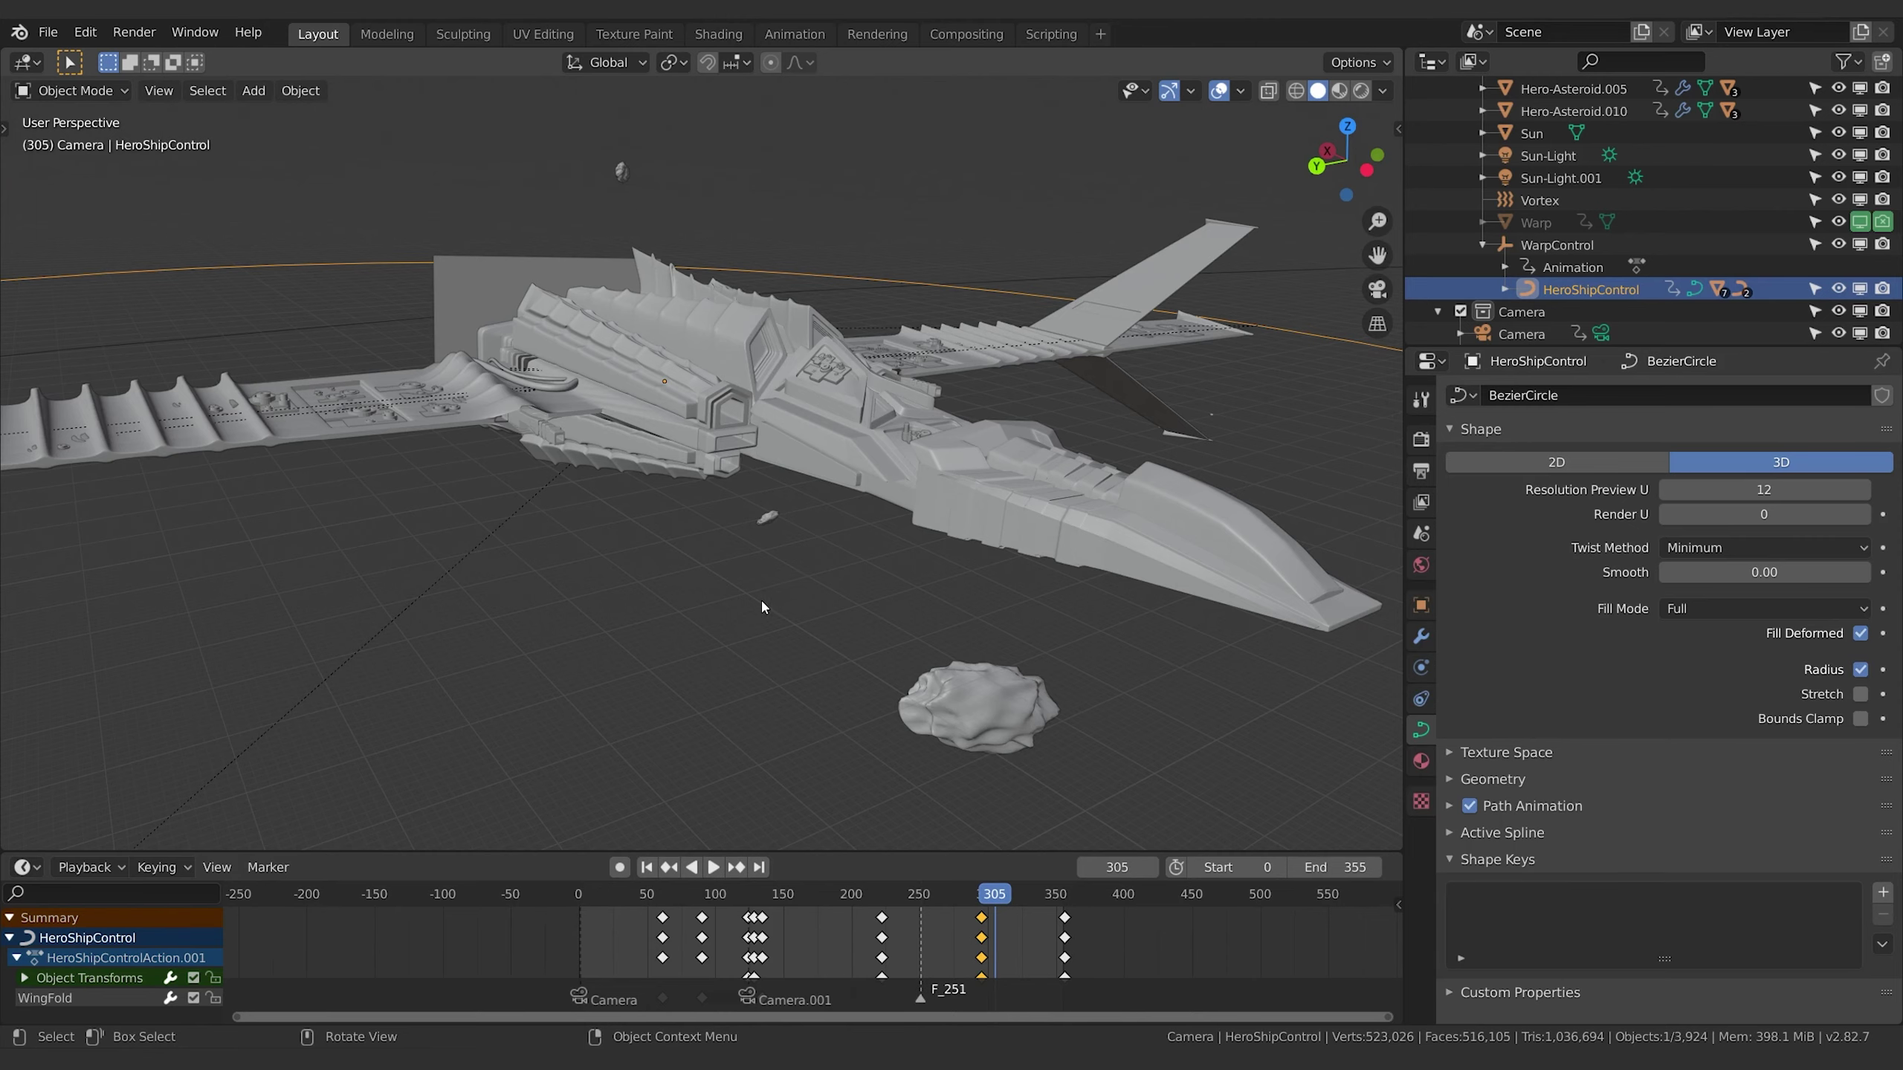
middle_drag(756, 604, 818, 542)
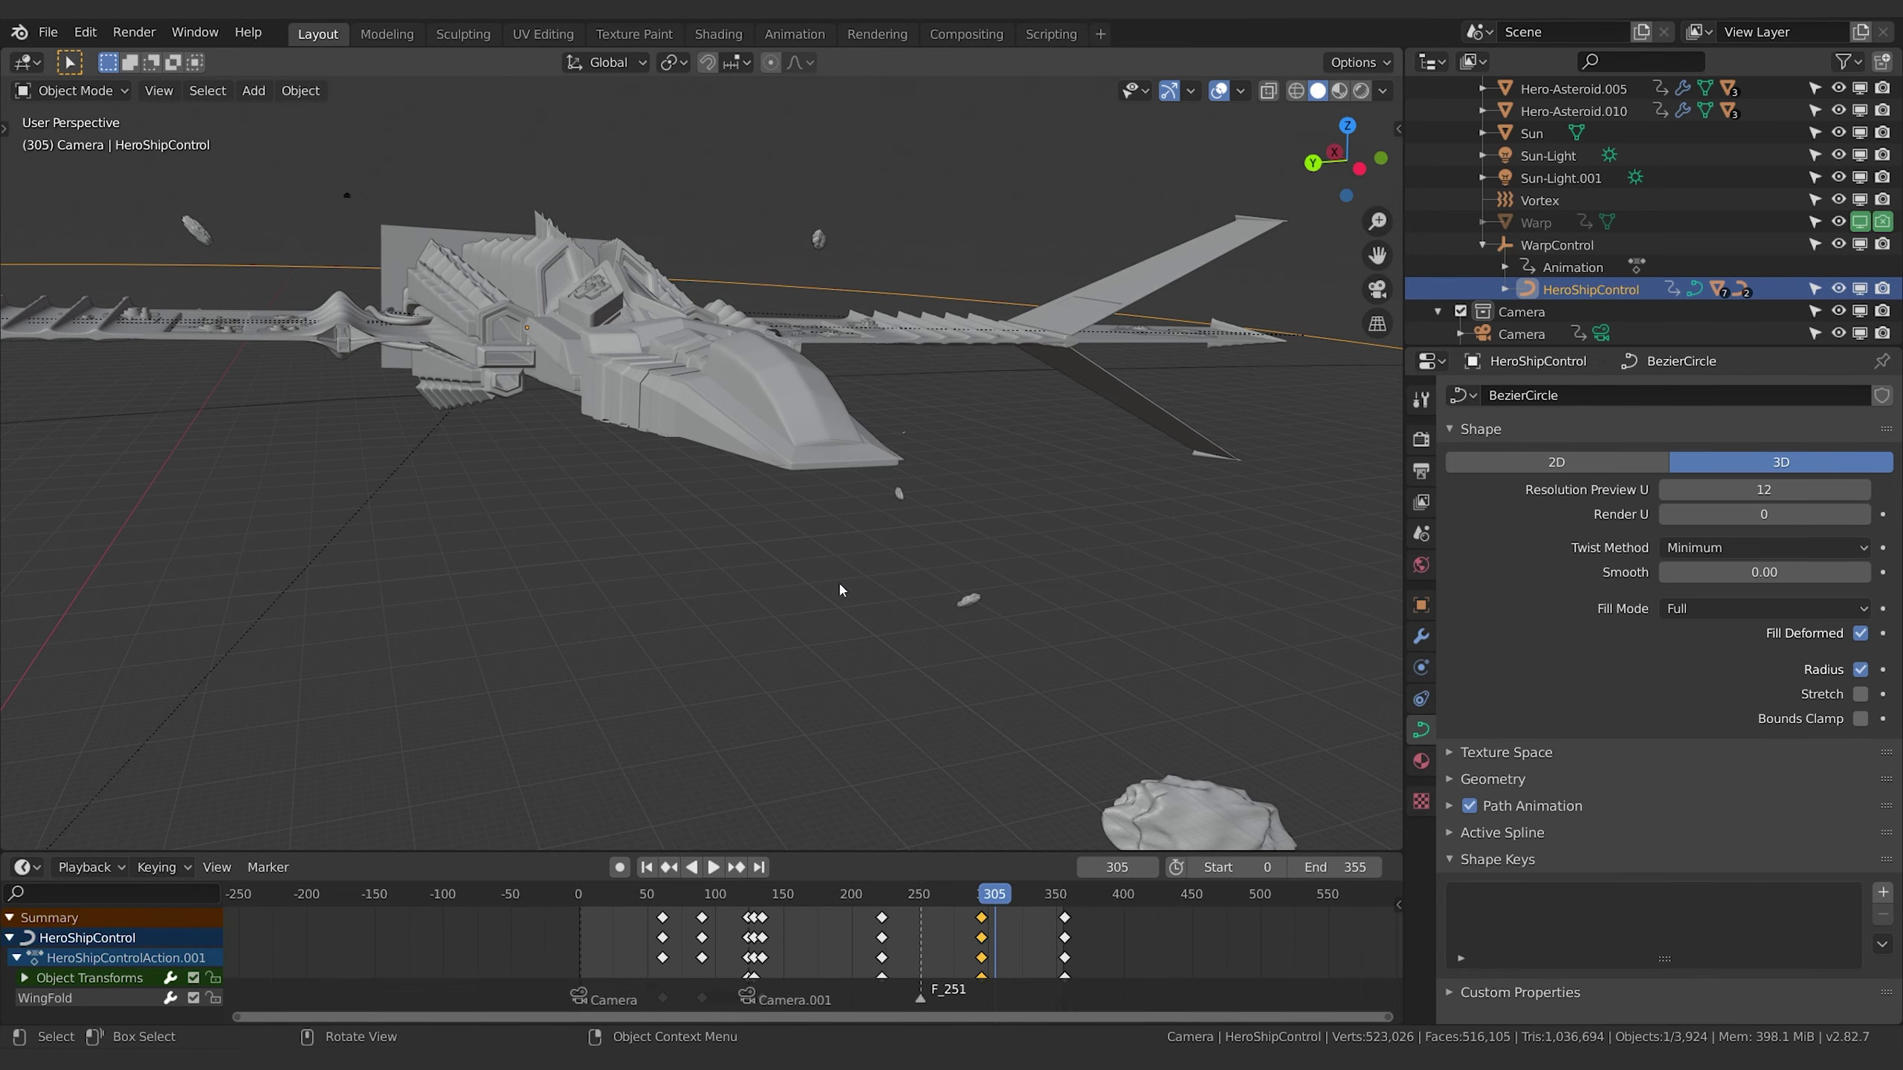
scroll(838, 589, up, 4)
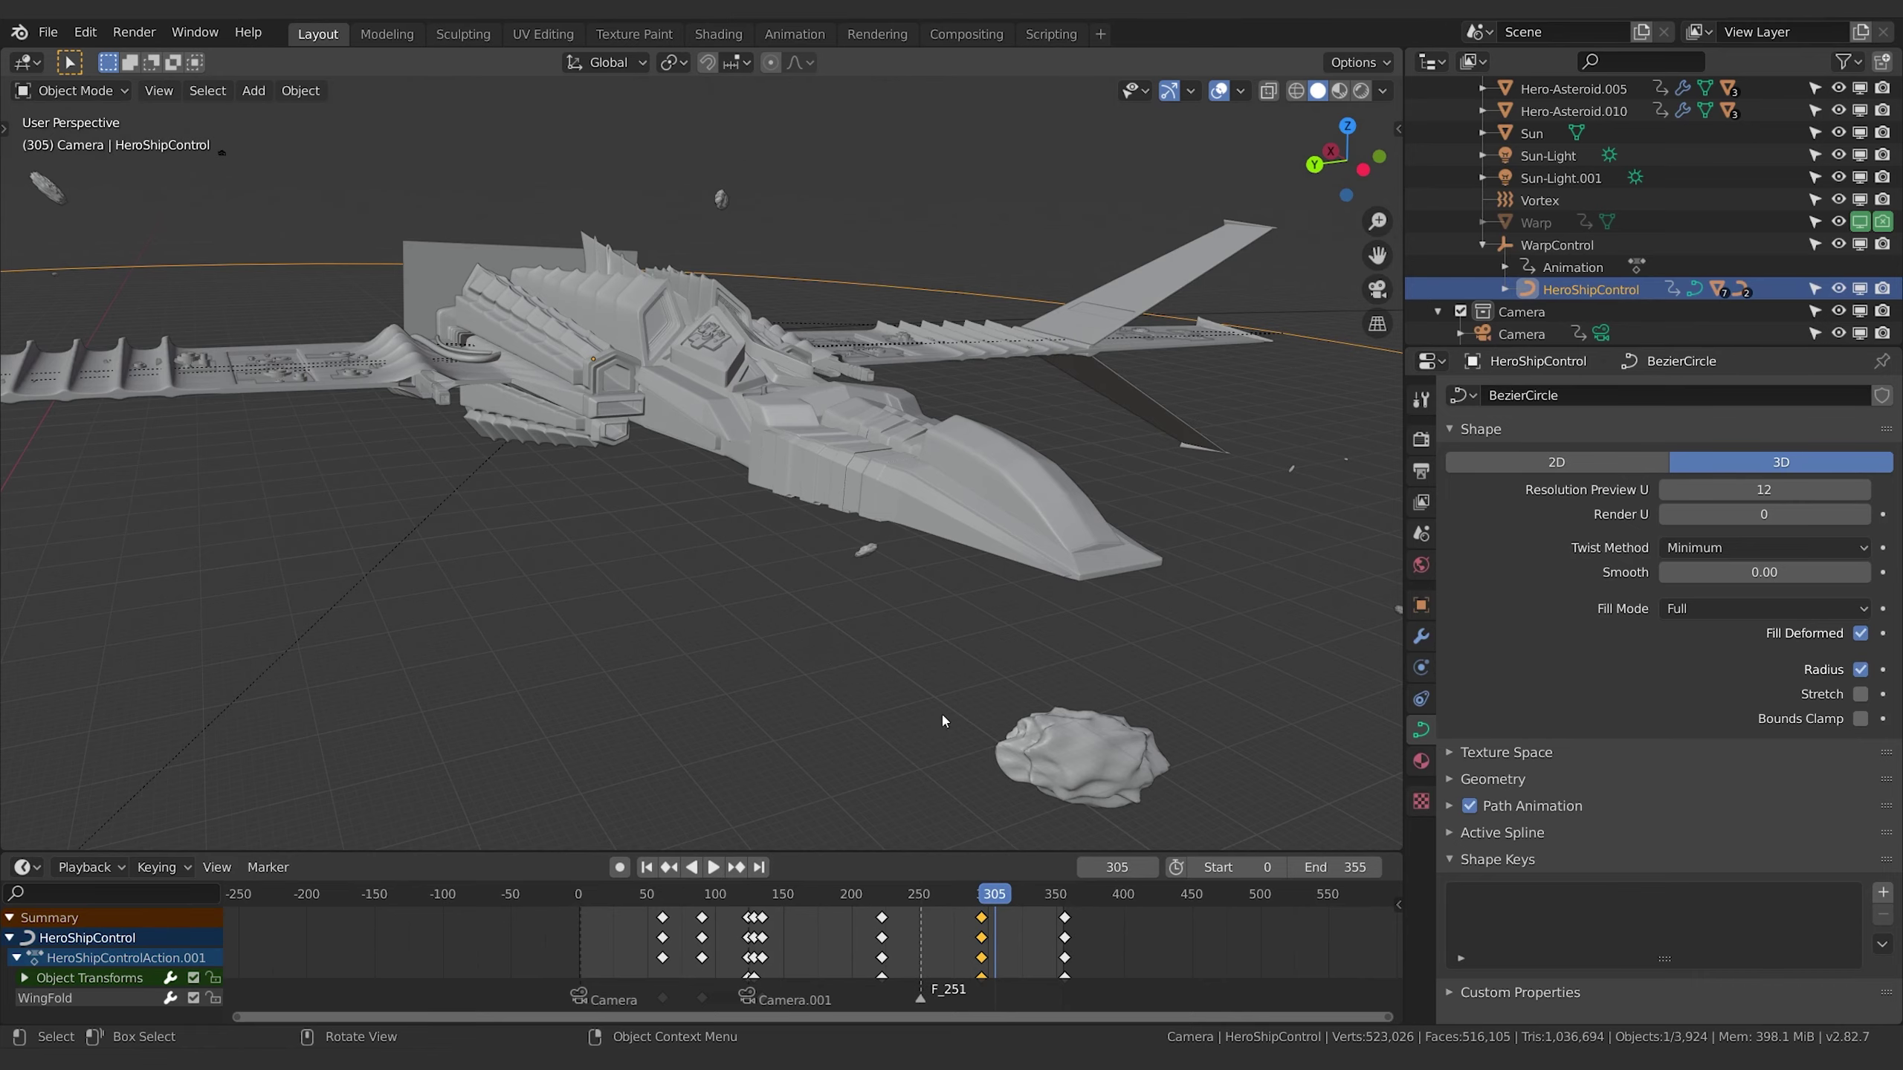
middle_drag(941, 711, 880, 716)
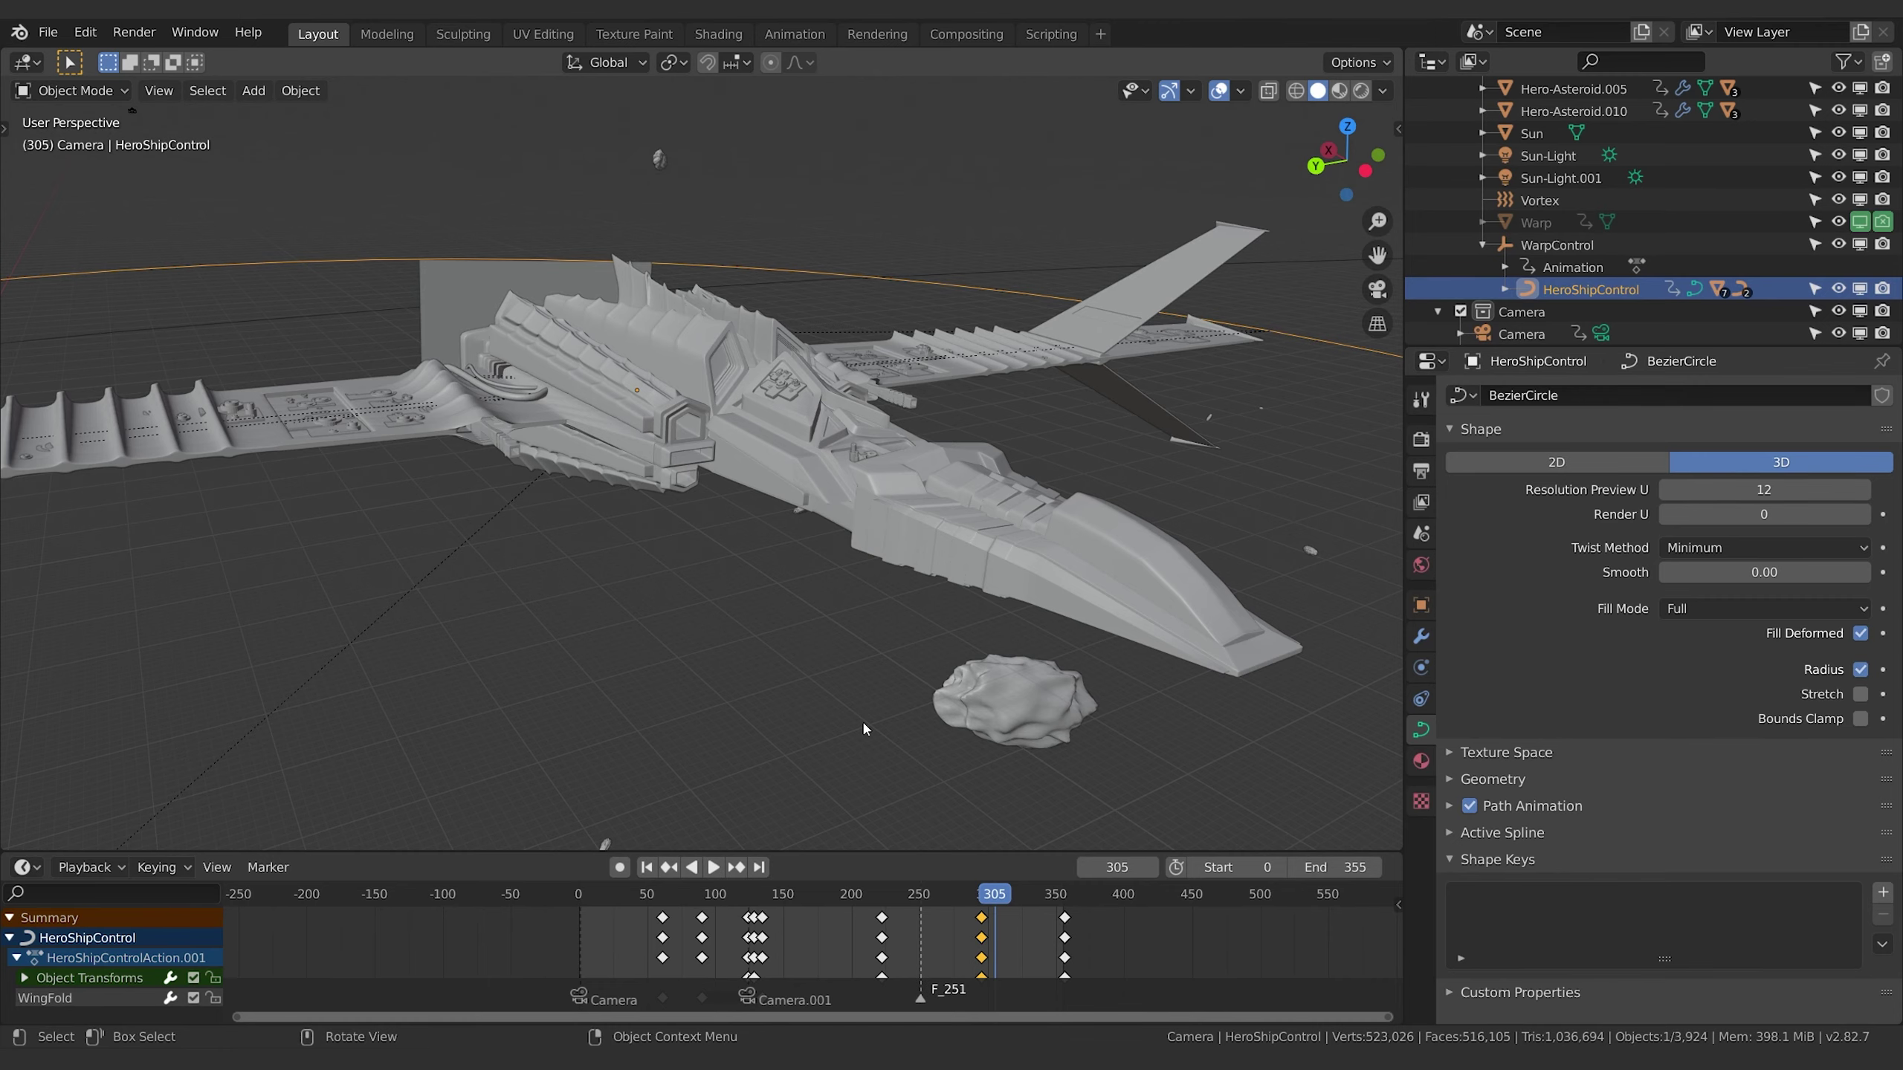
middle_drag(859, 716, 716, 417)
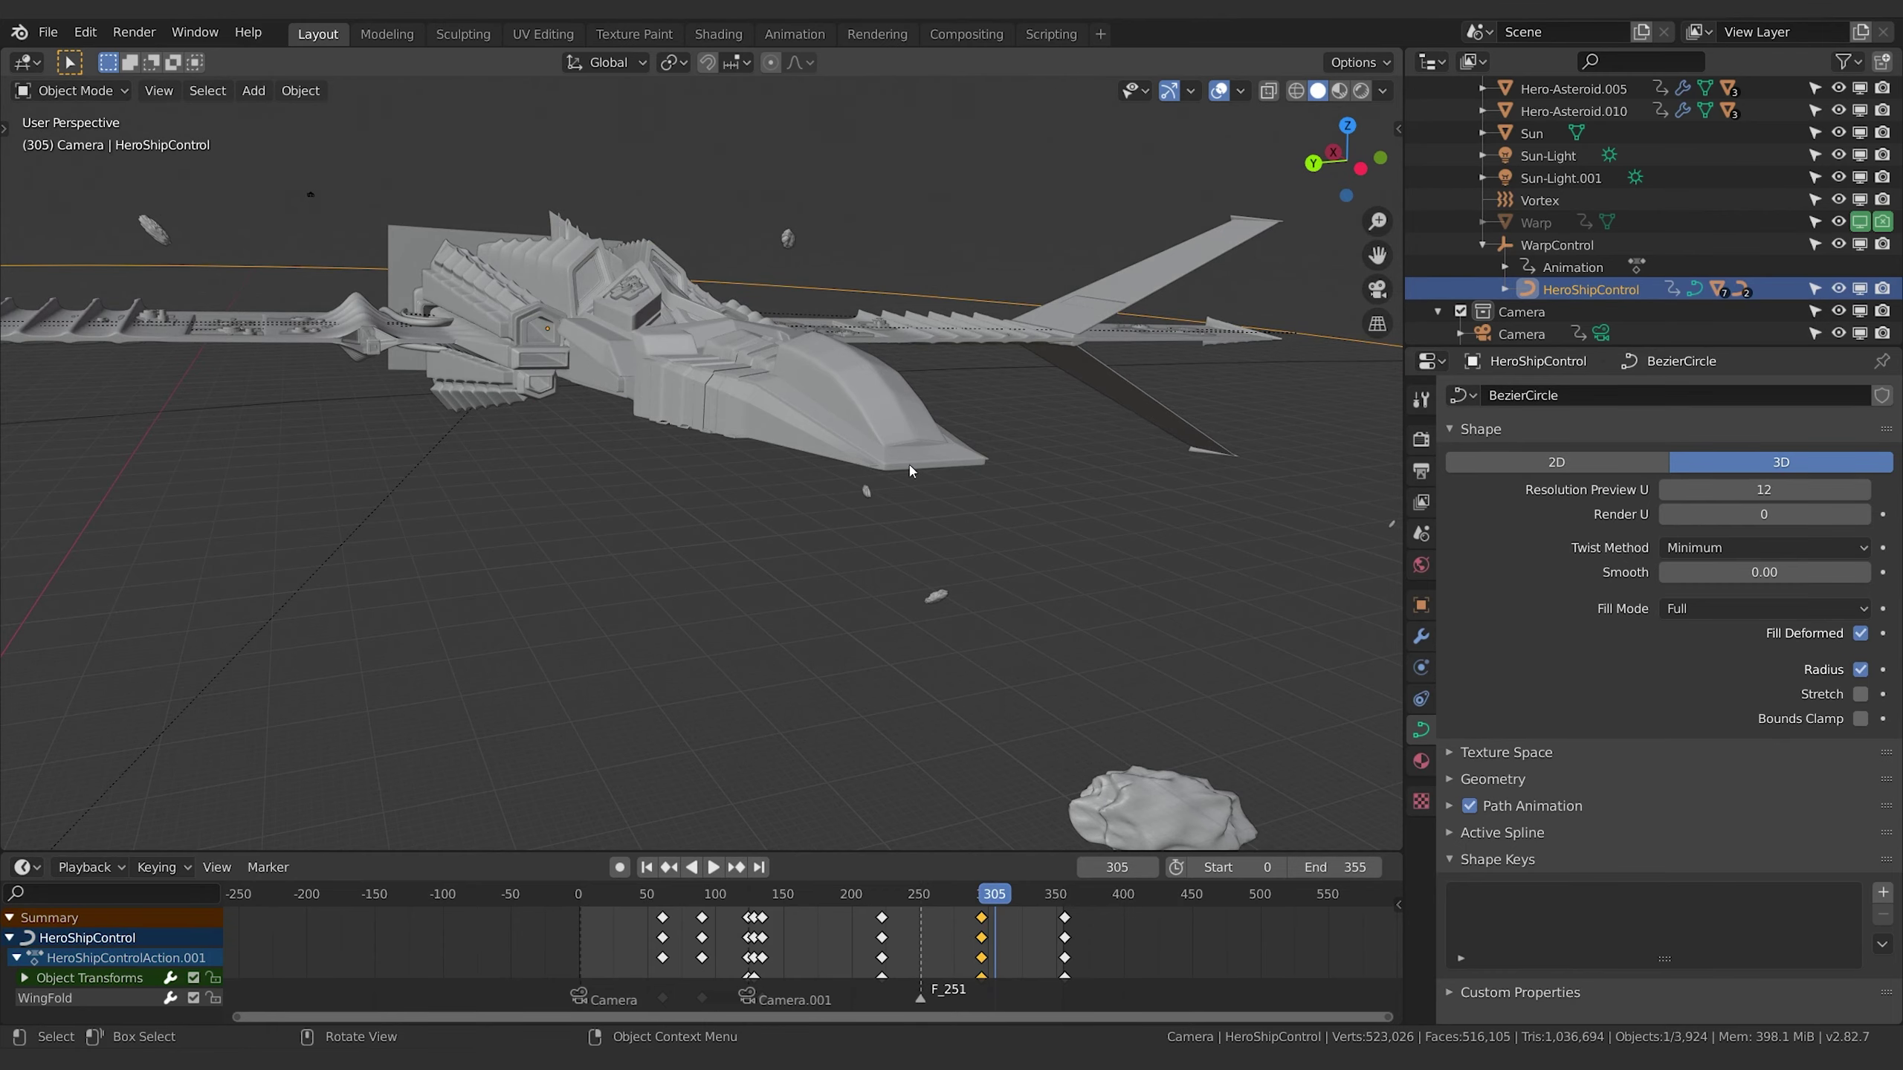
middle_drag(779, 462, 710, 489)
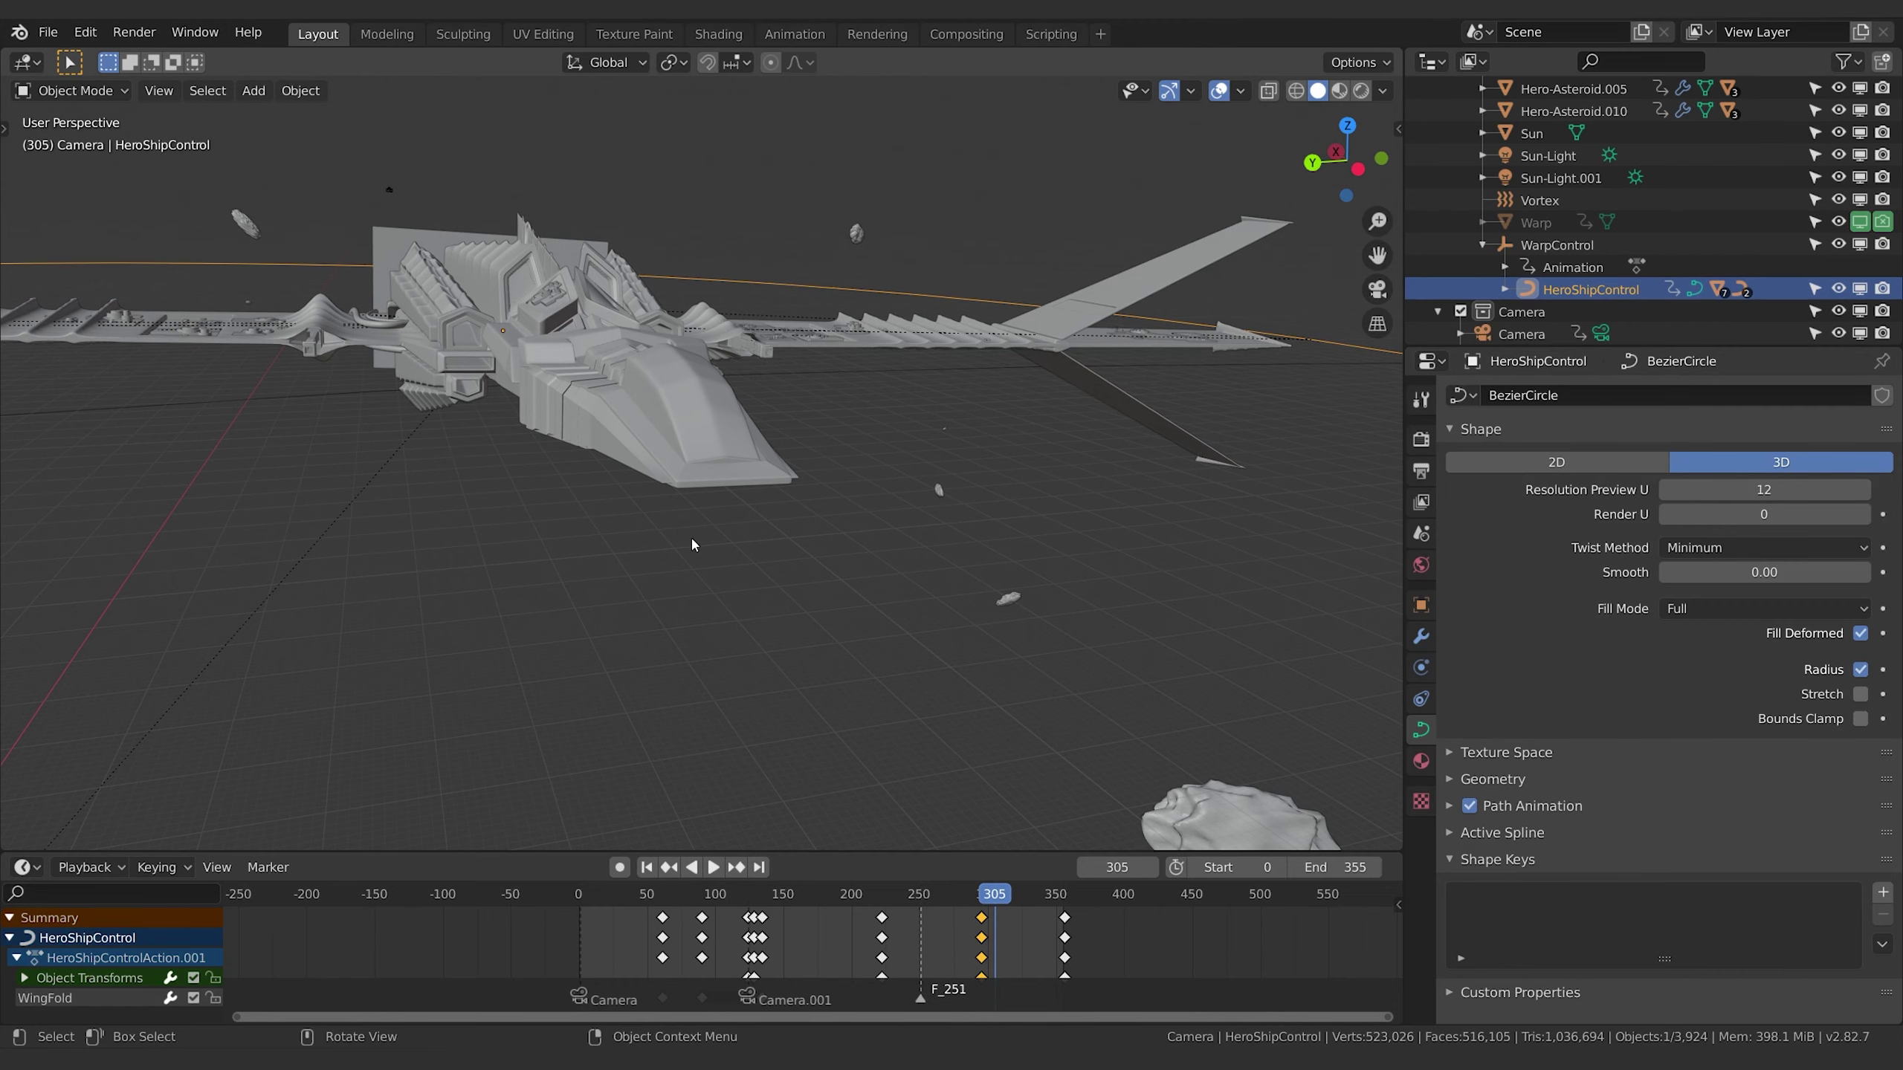
middle_drag(692, 539, 699, 543)
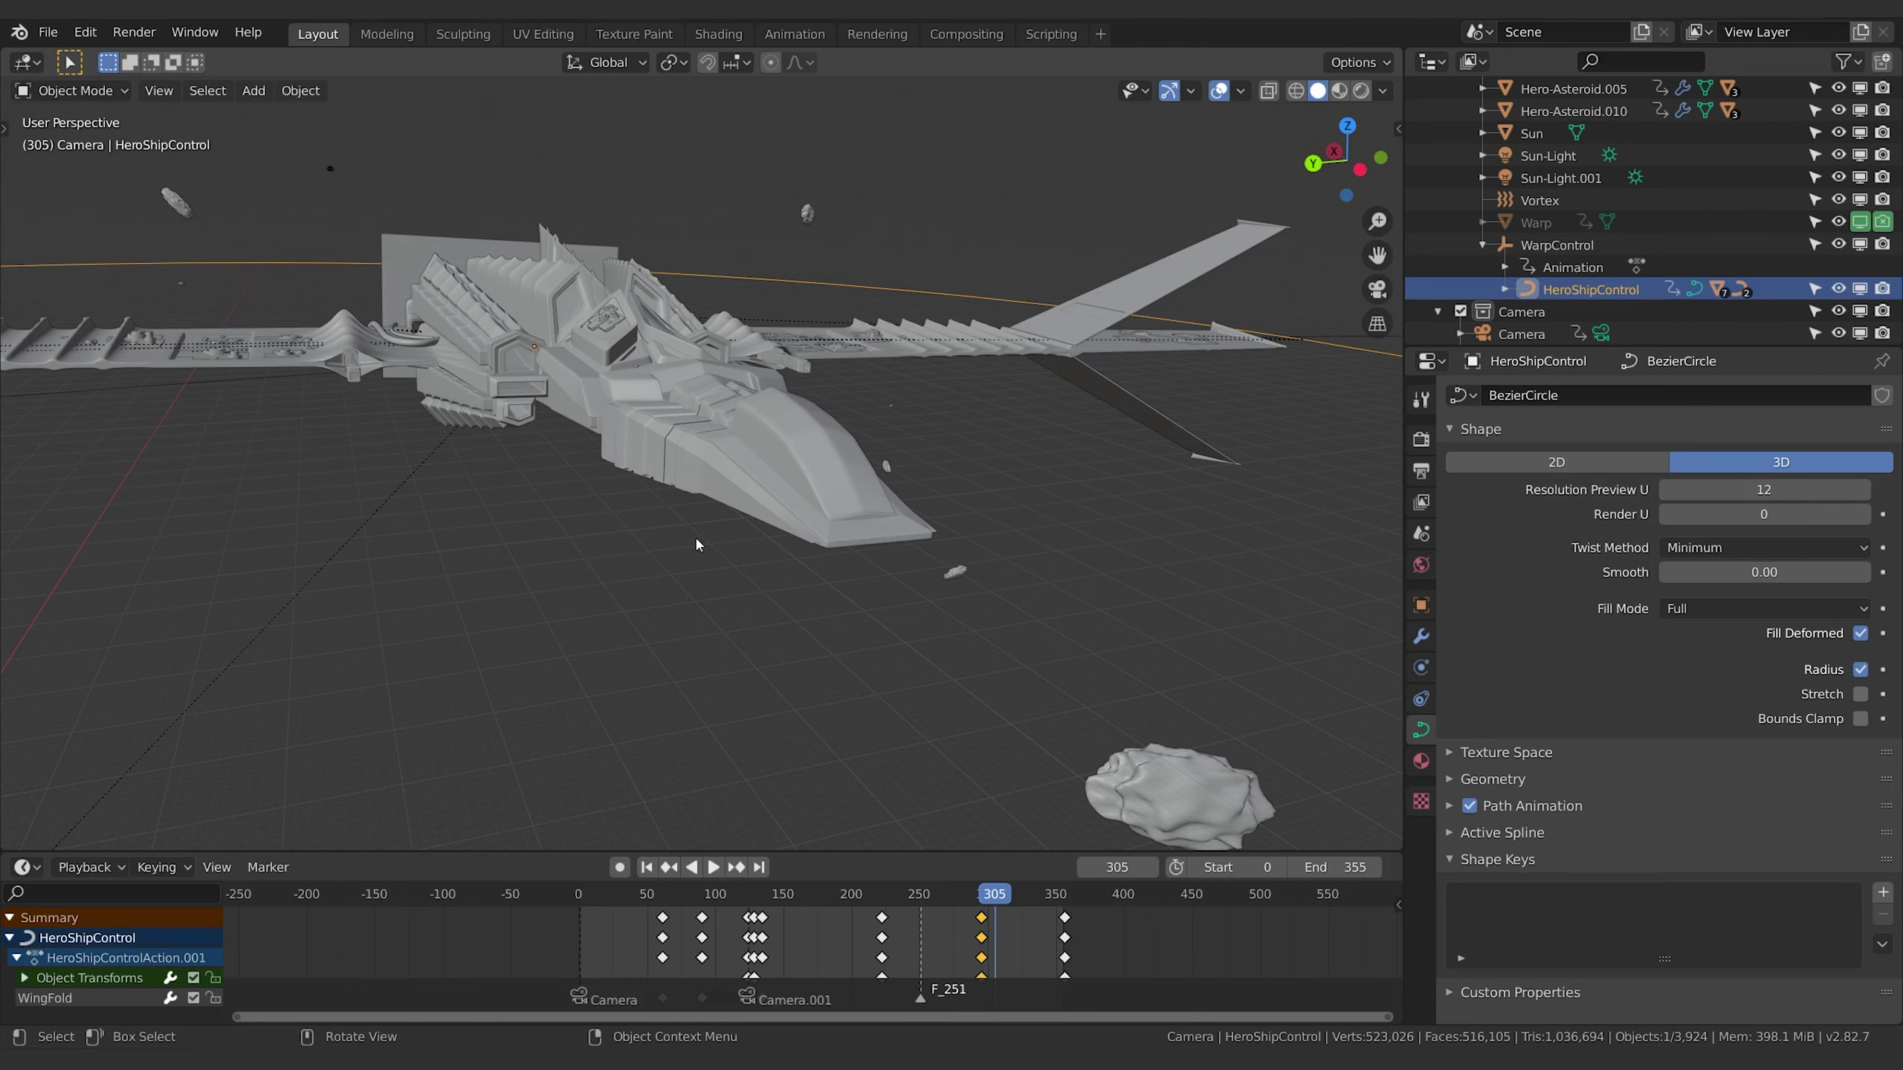
scroll(688, 538, down, 4)
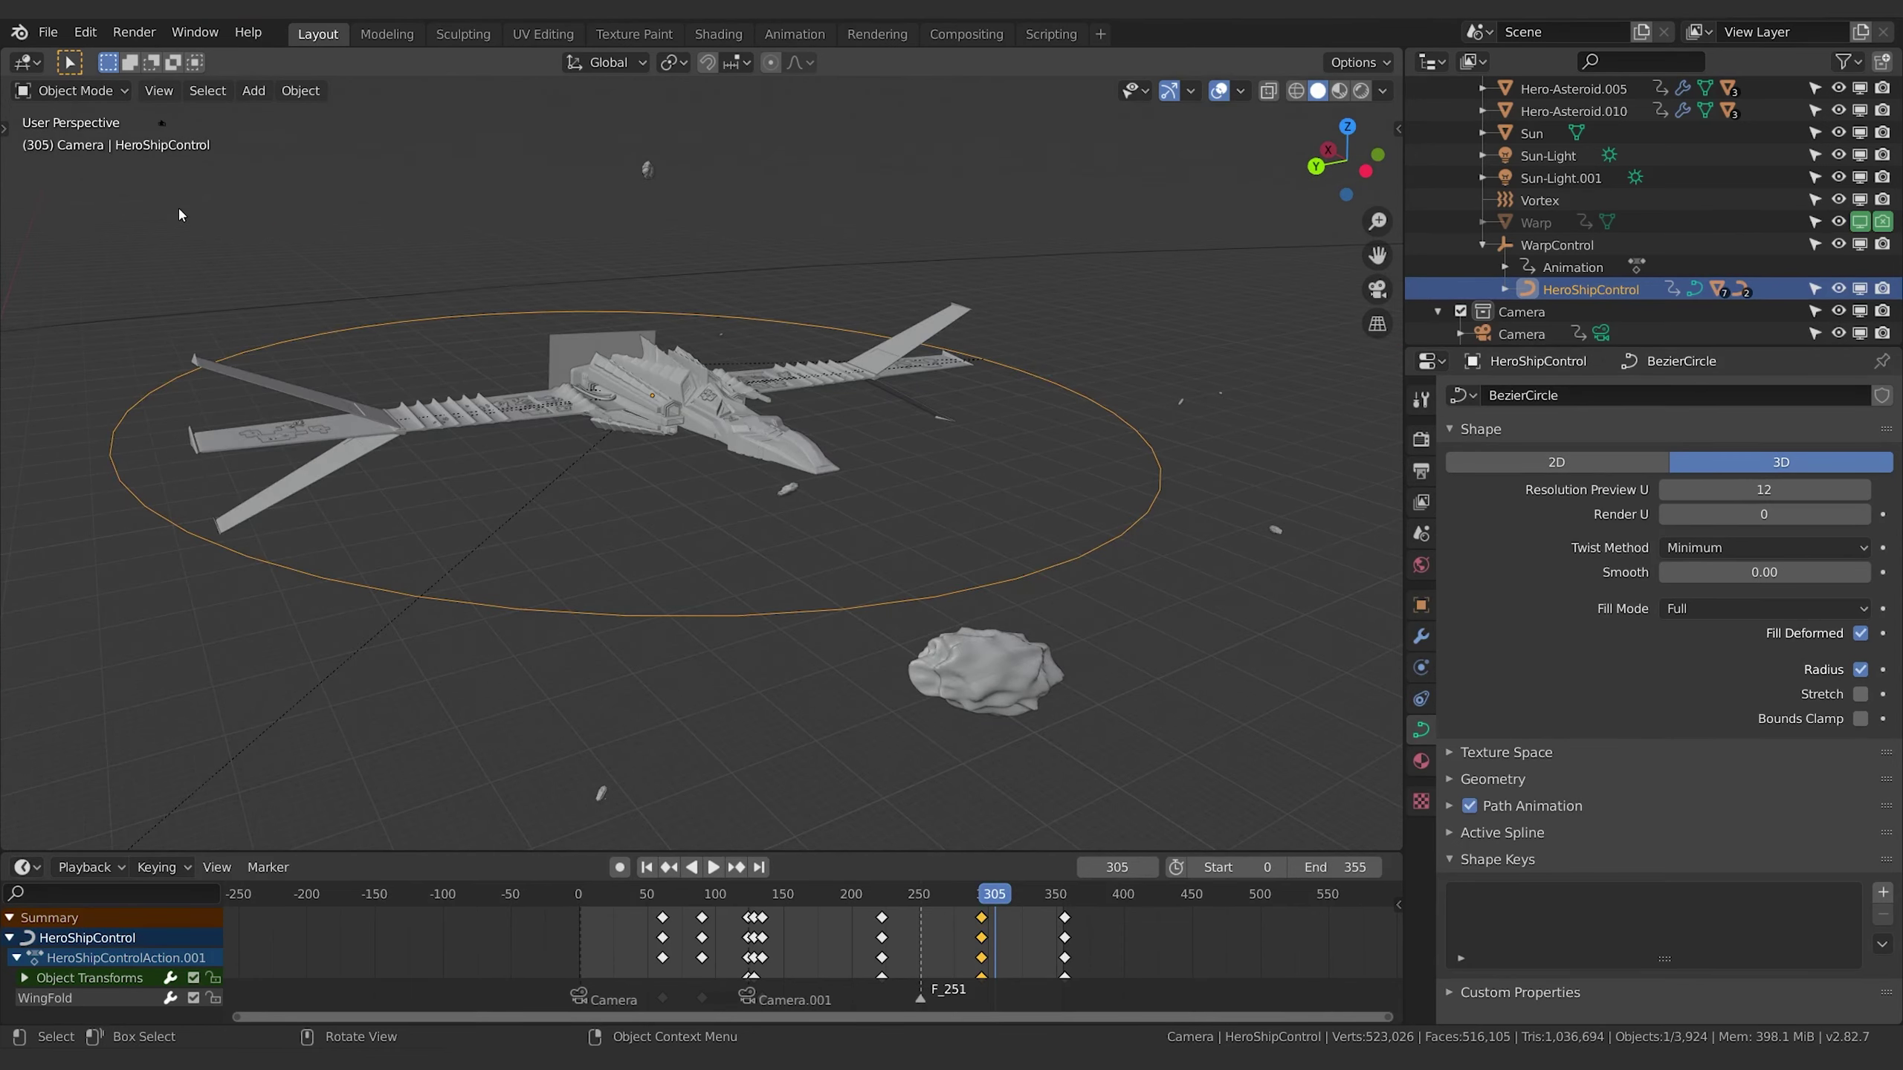
Orbit behind the ship and expand HeroShipControl's children in the Outliner.
middle_drag(917, 189, 1041, 201)
middle_drag(769, 251, 898, 265)
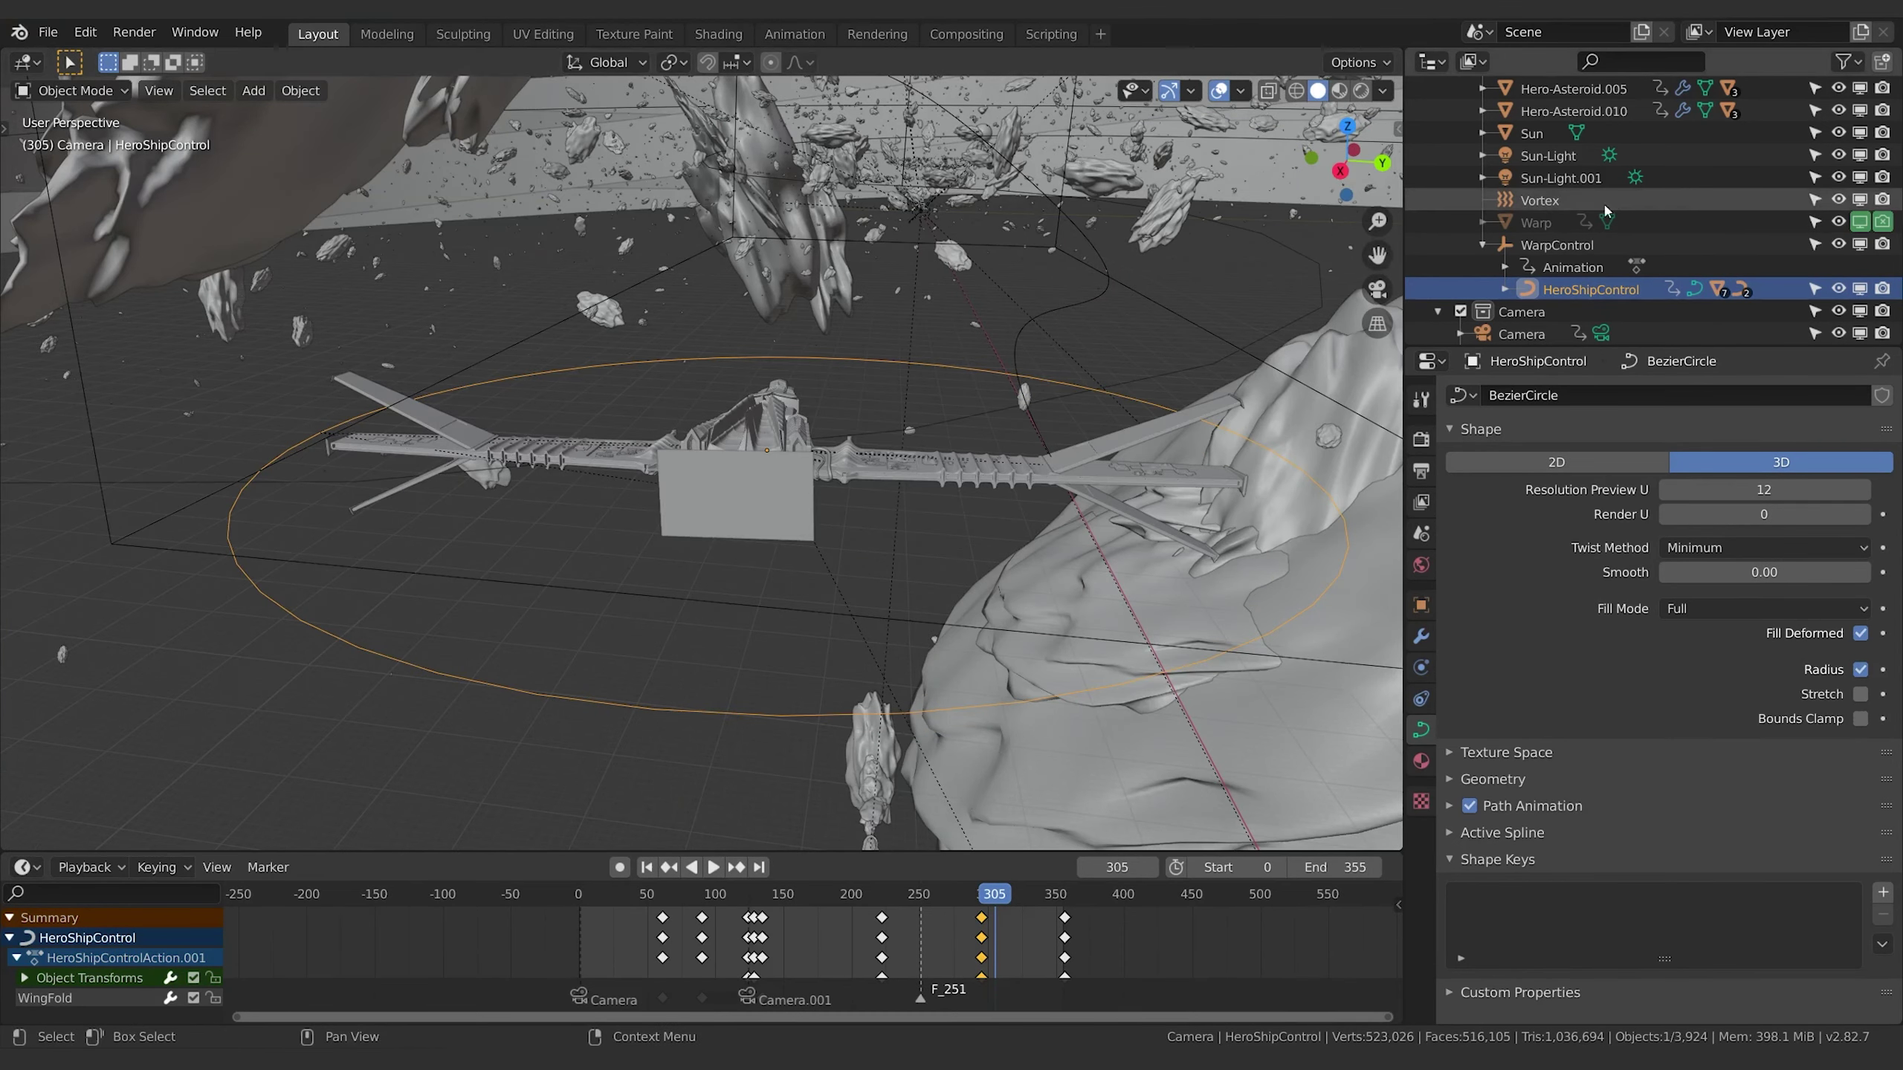
scroll(1609, 239, down, 3)
click(1504, 236)
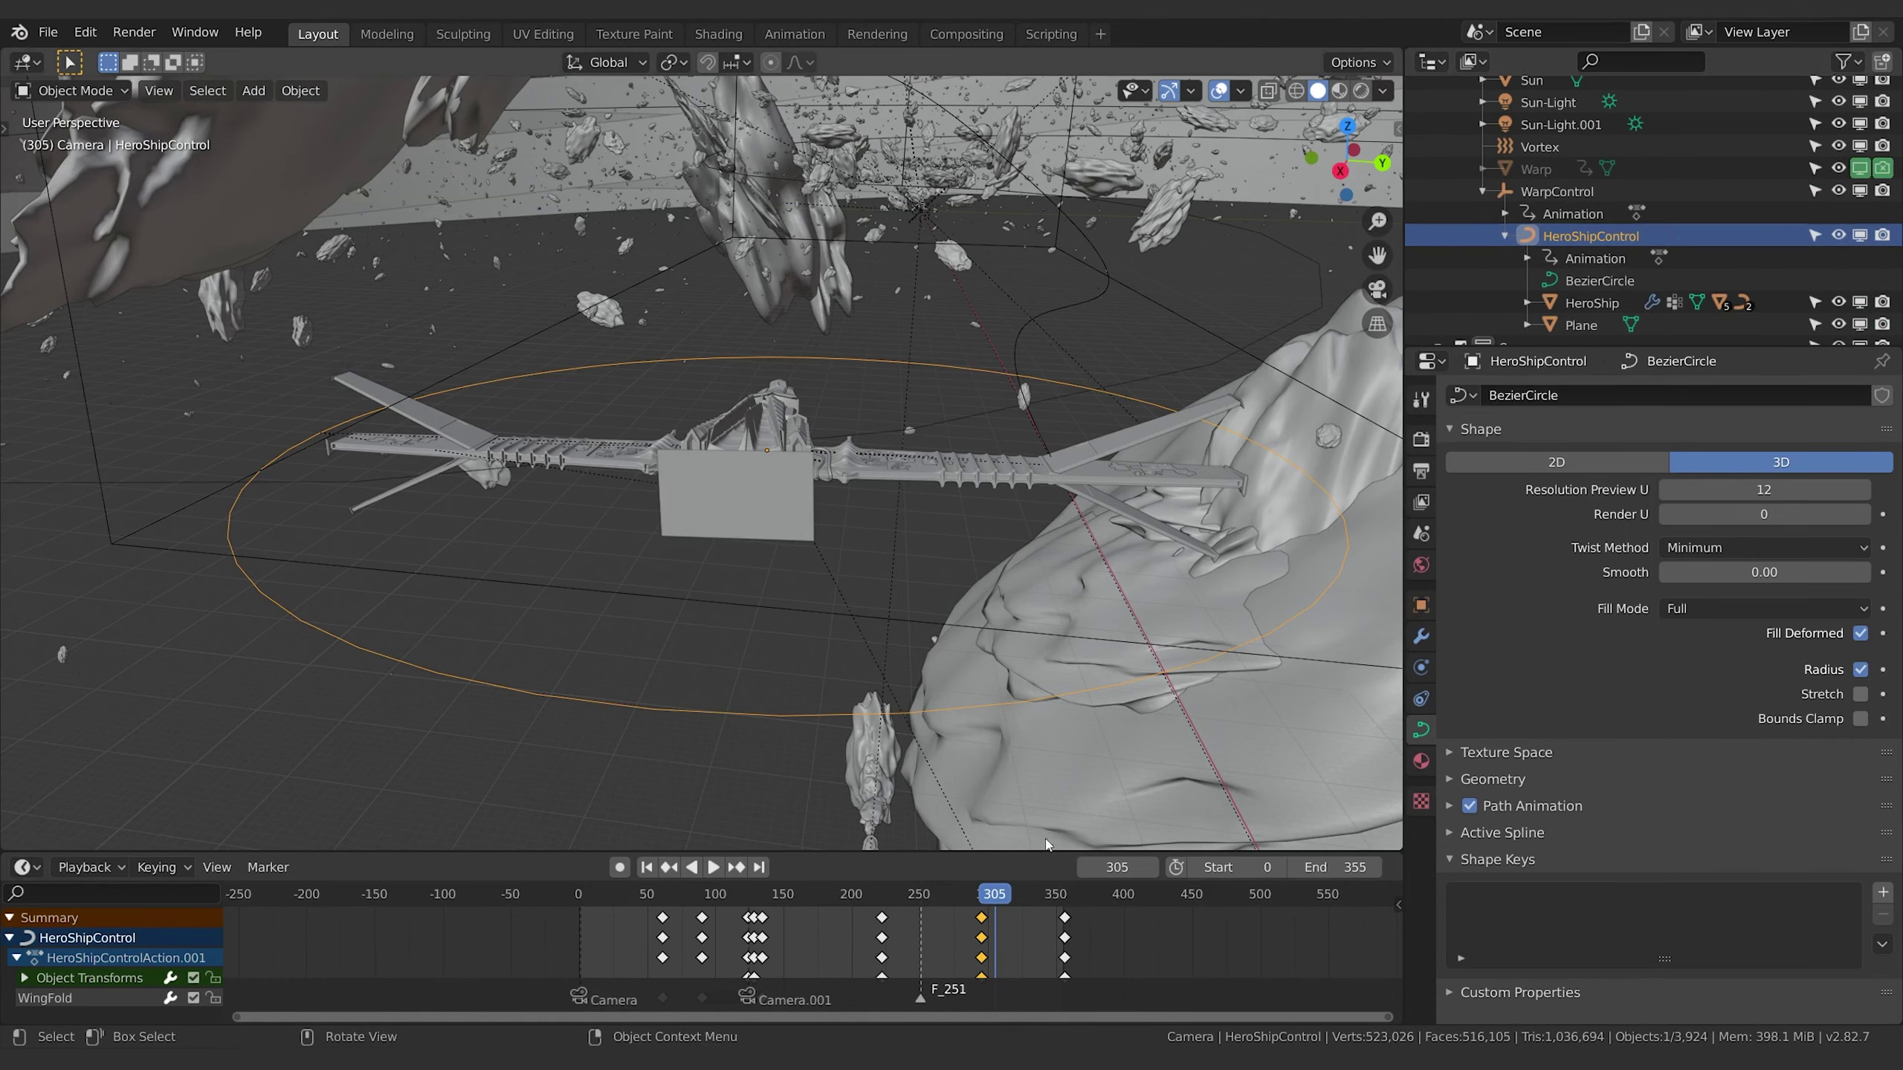
Enlarge the keyframe editor and delete all of the ship's keyframes.
scroll(920, 949, down, 4)
middle_drag(919, 950, 906, 937)
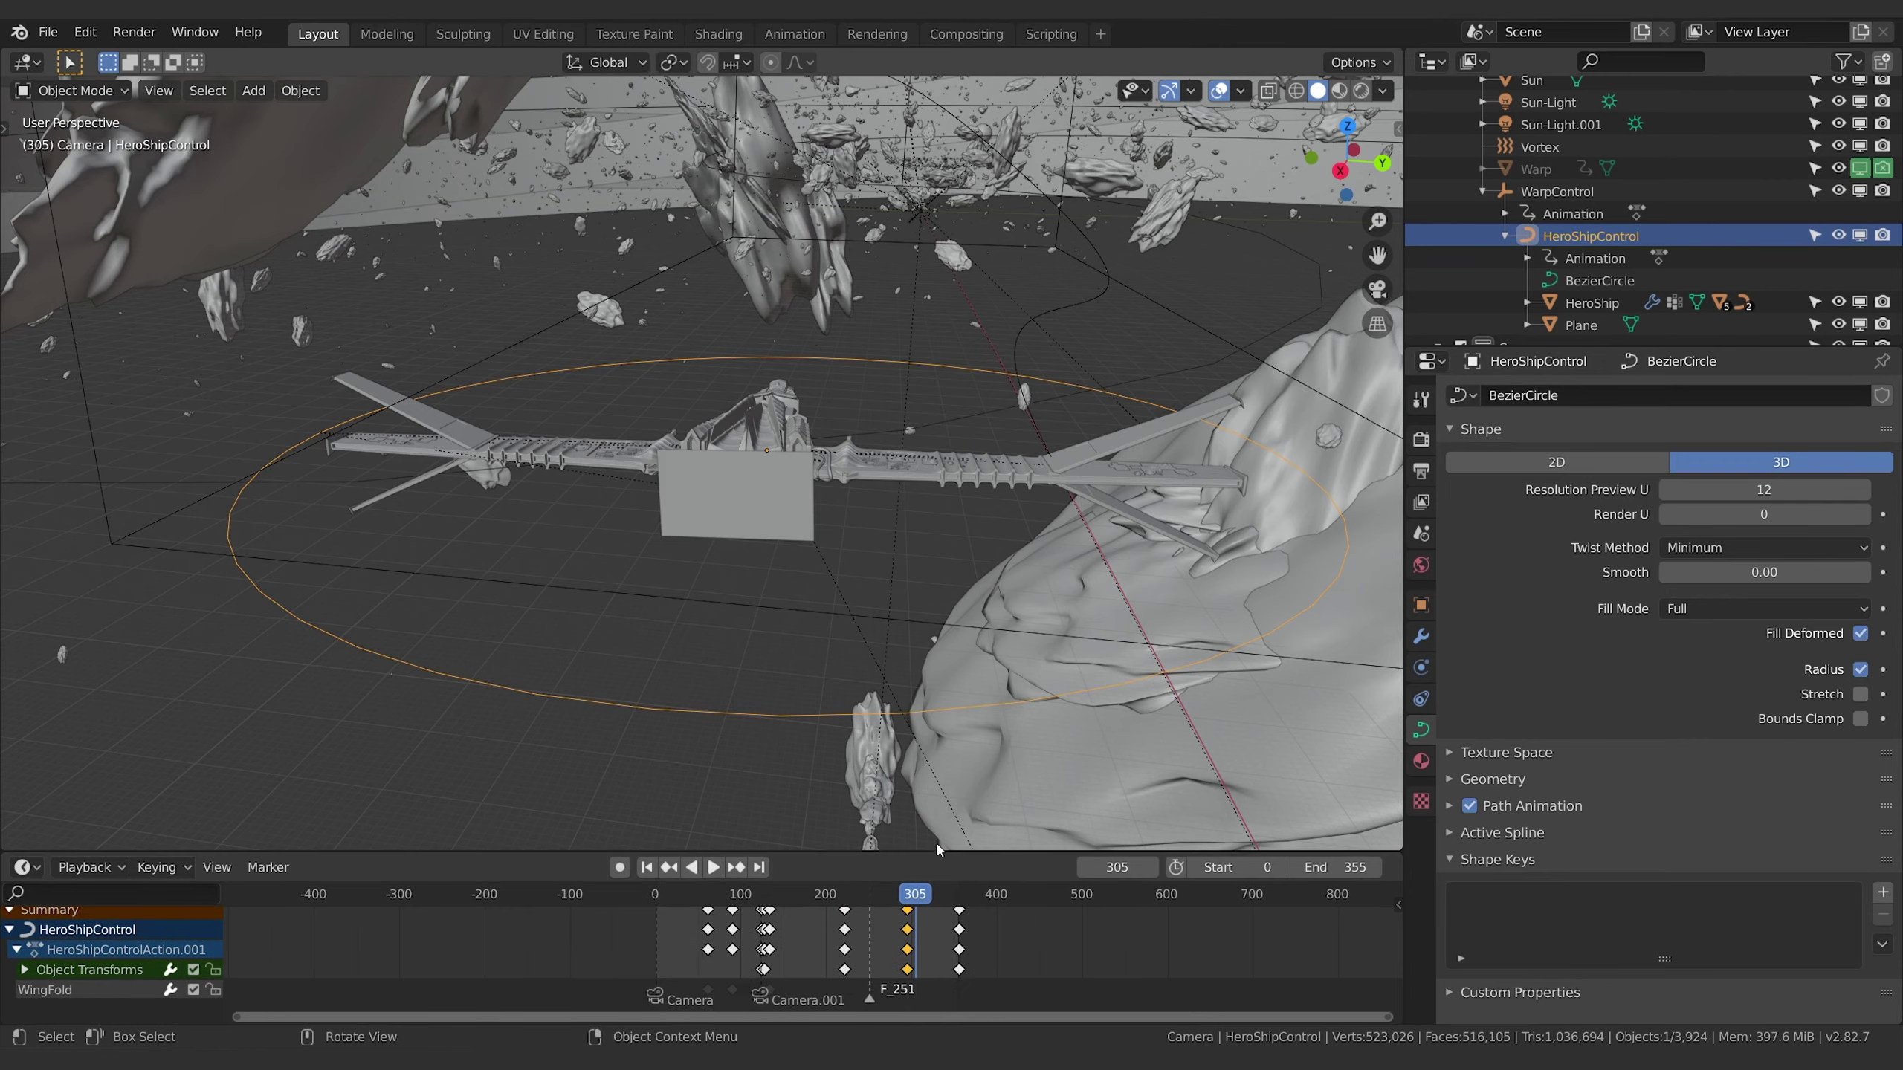
drag(935, 853, 898, 481)
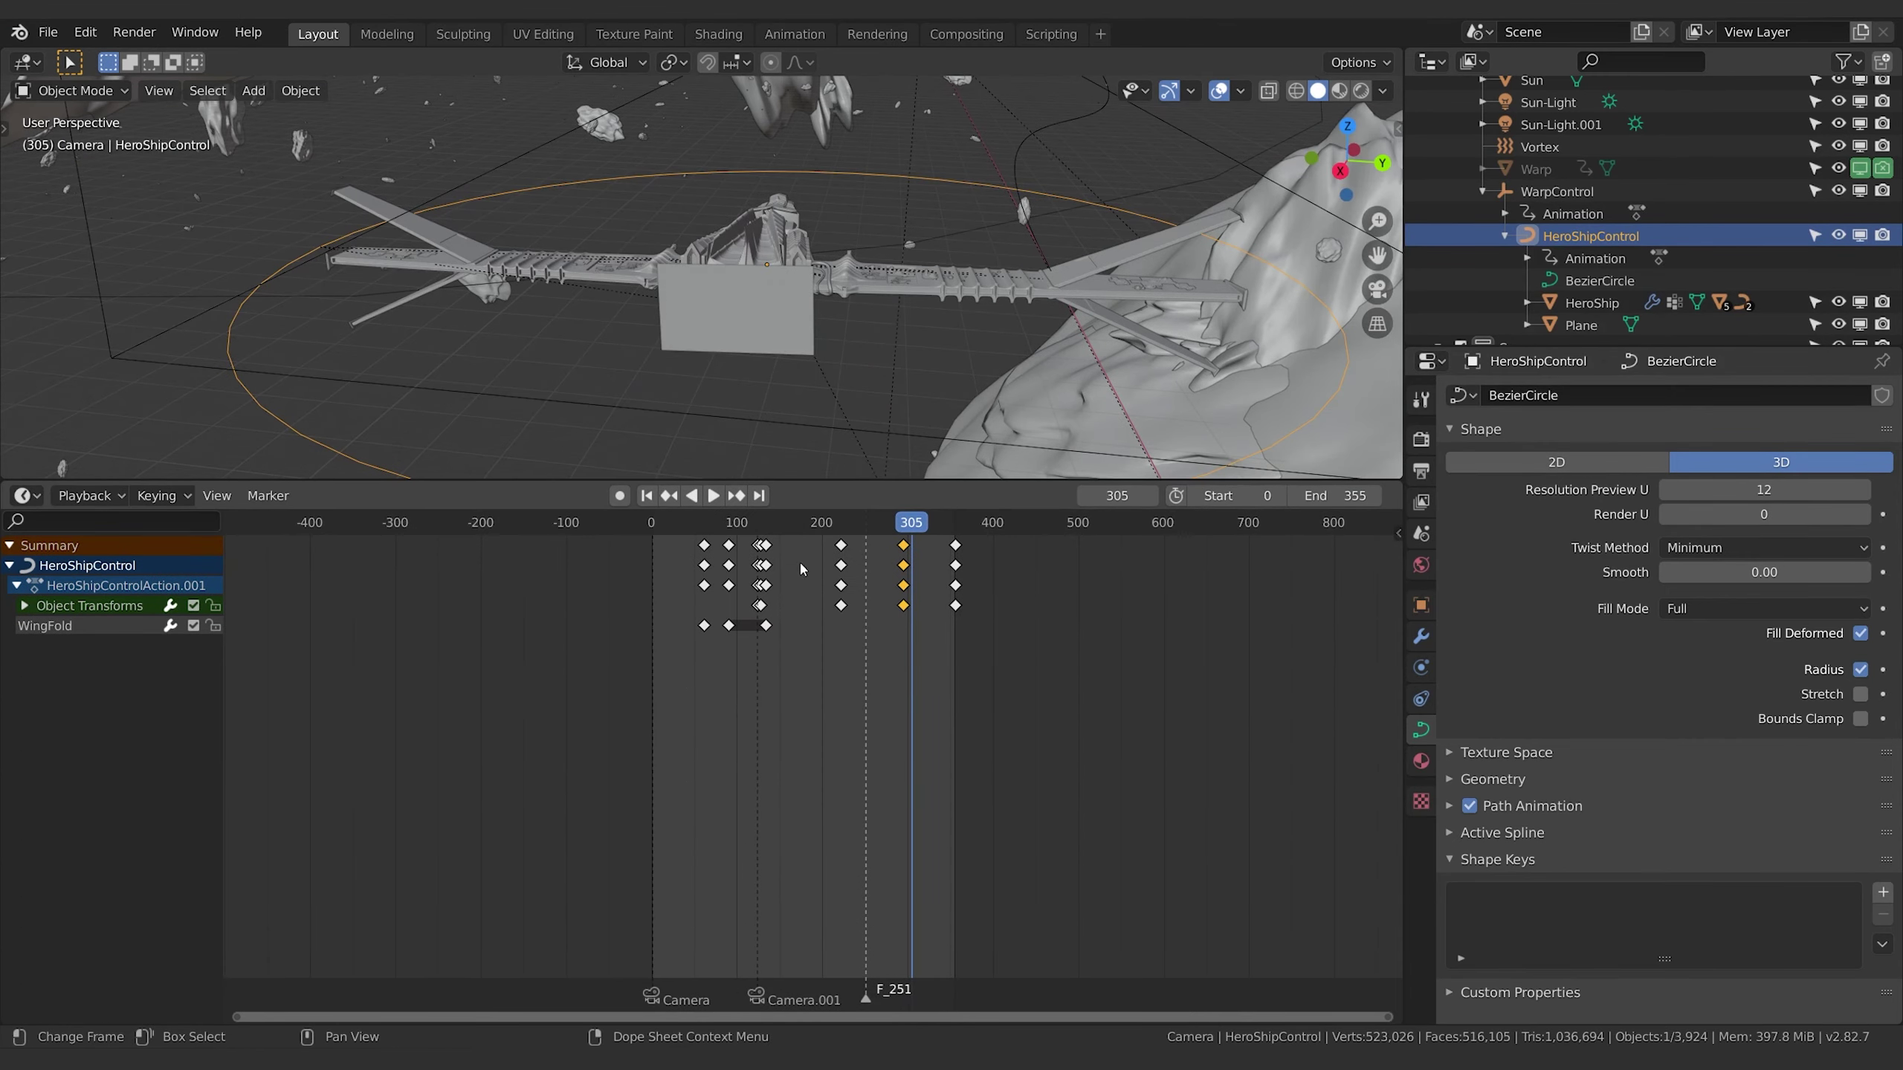
drag(638, 534, 1073, 782)
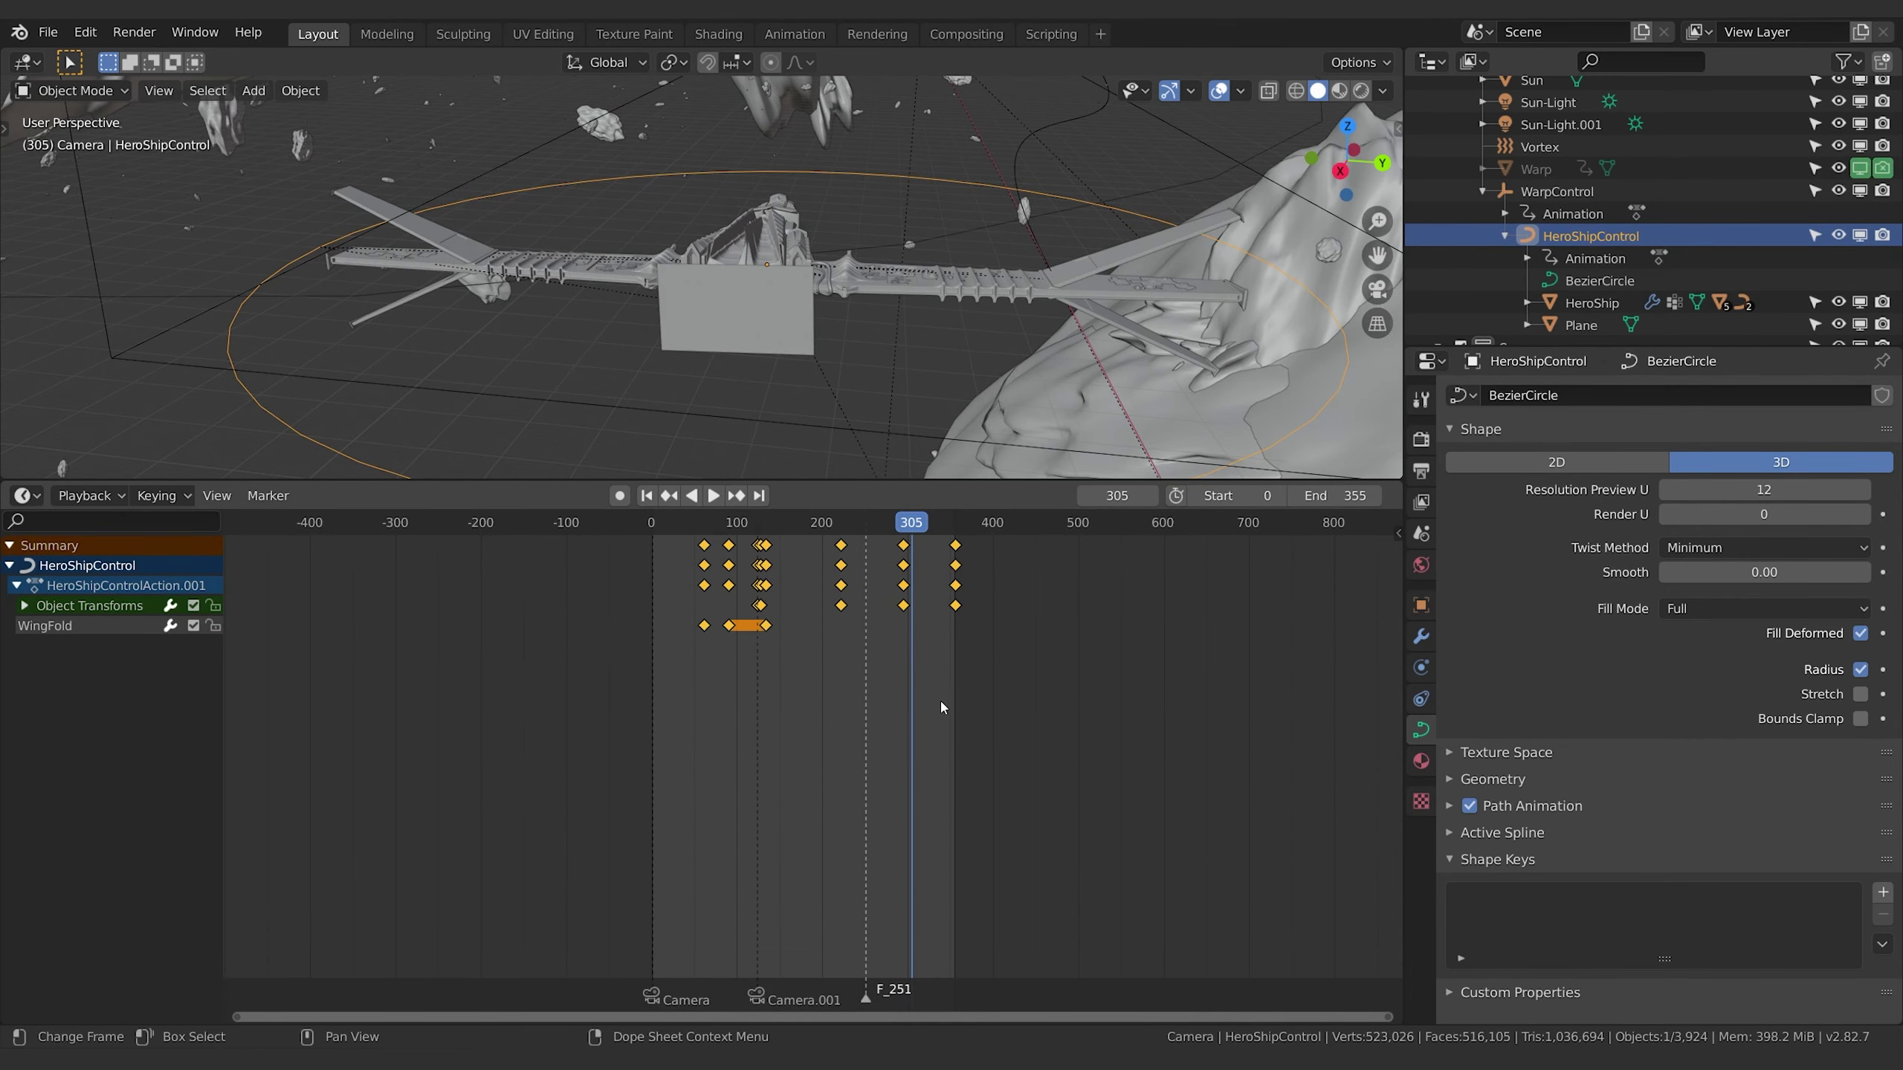
key(x)
click(882, 648)
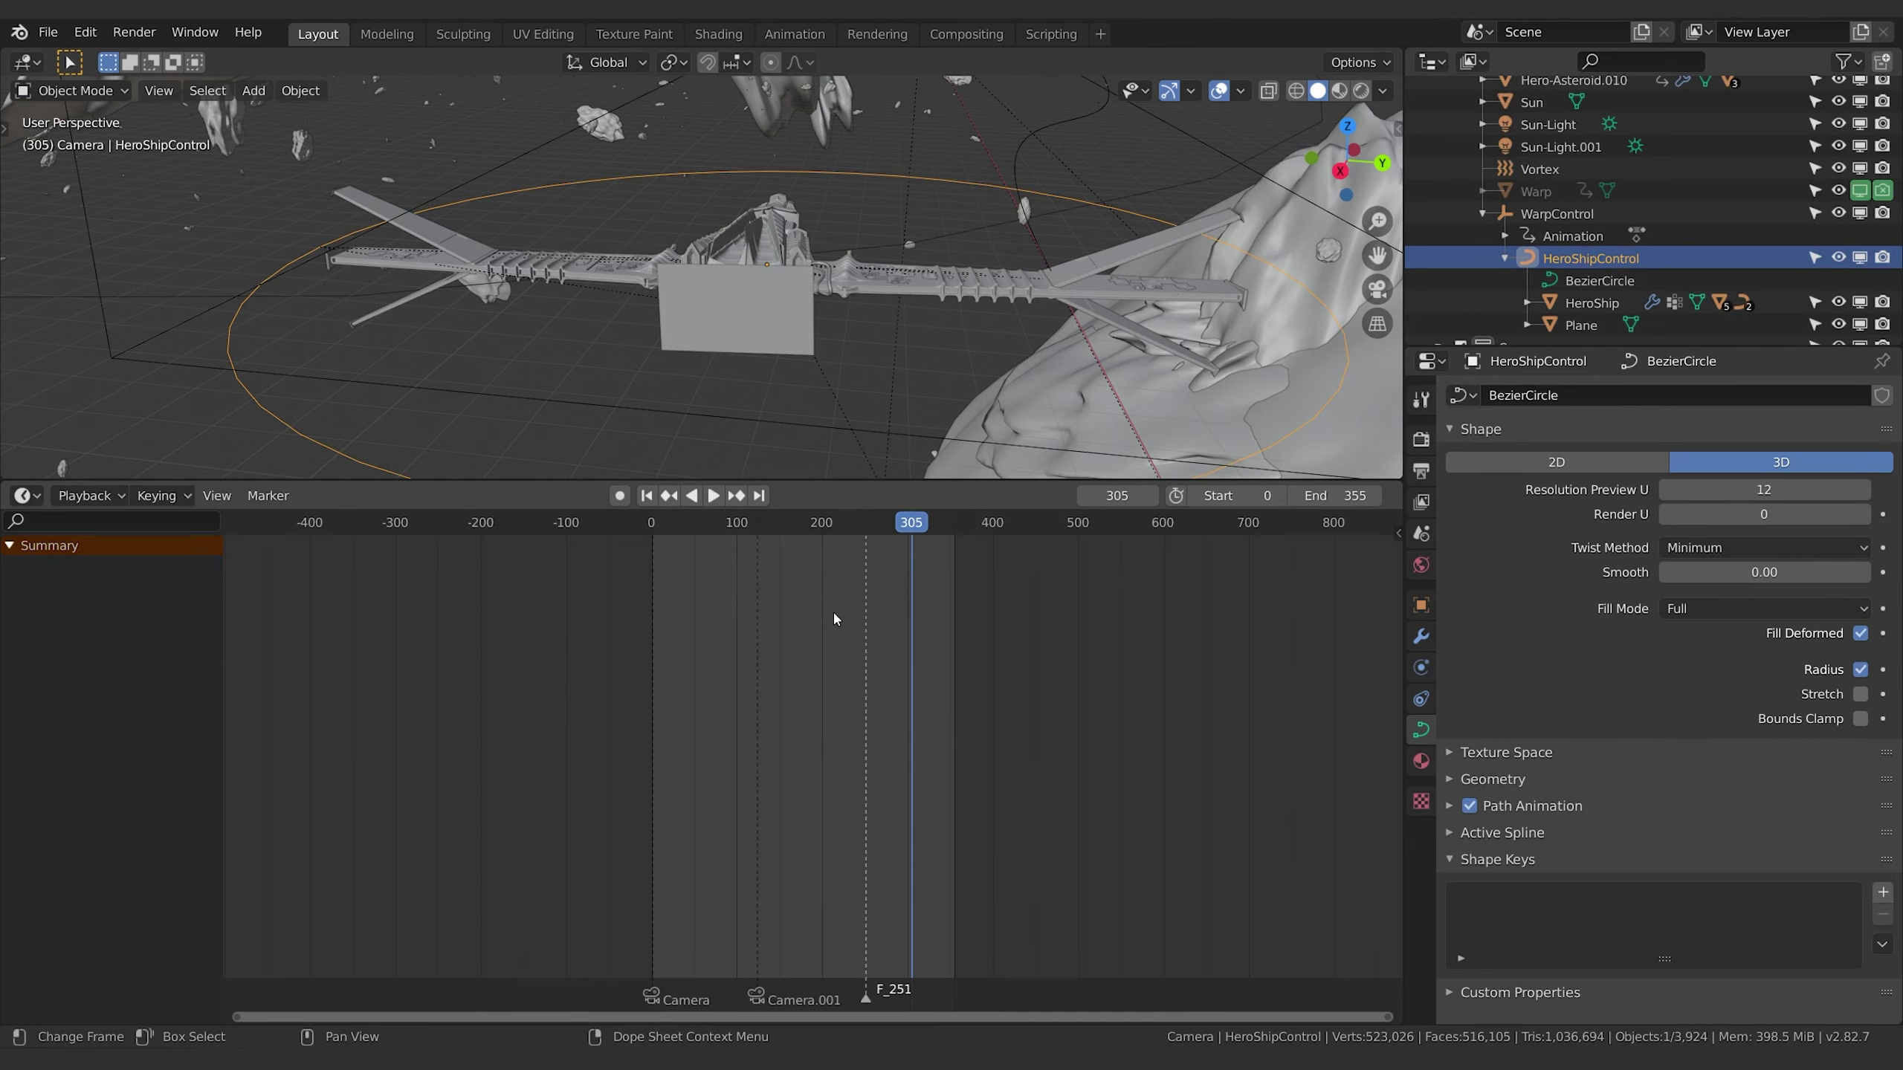
Play the animation, stop around frame 155, and scrub to preview the ship's motion.
key(space)
click(787, 524)
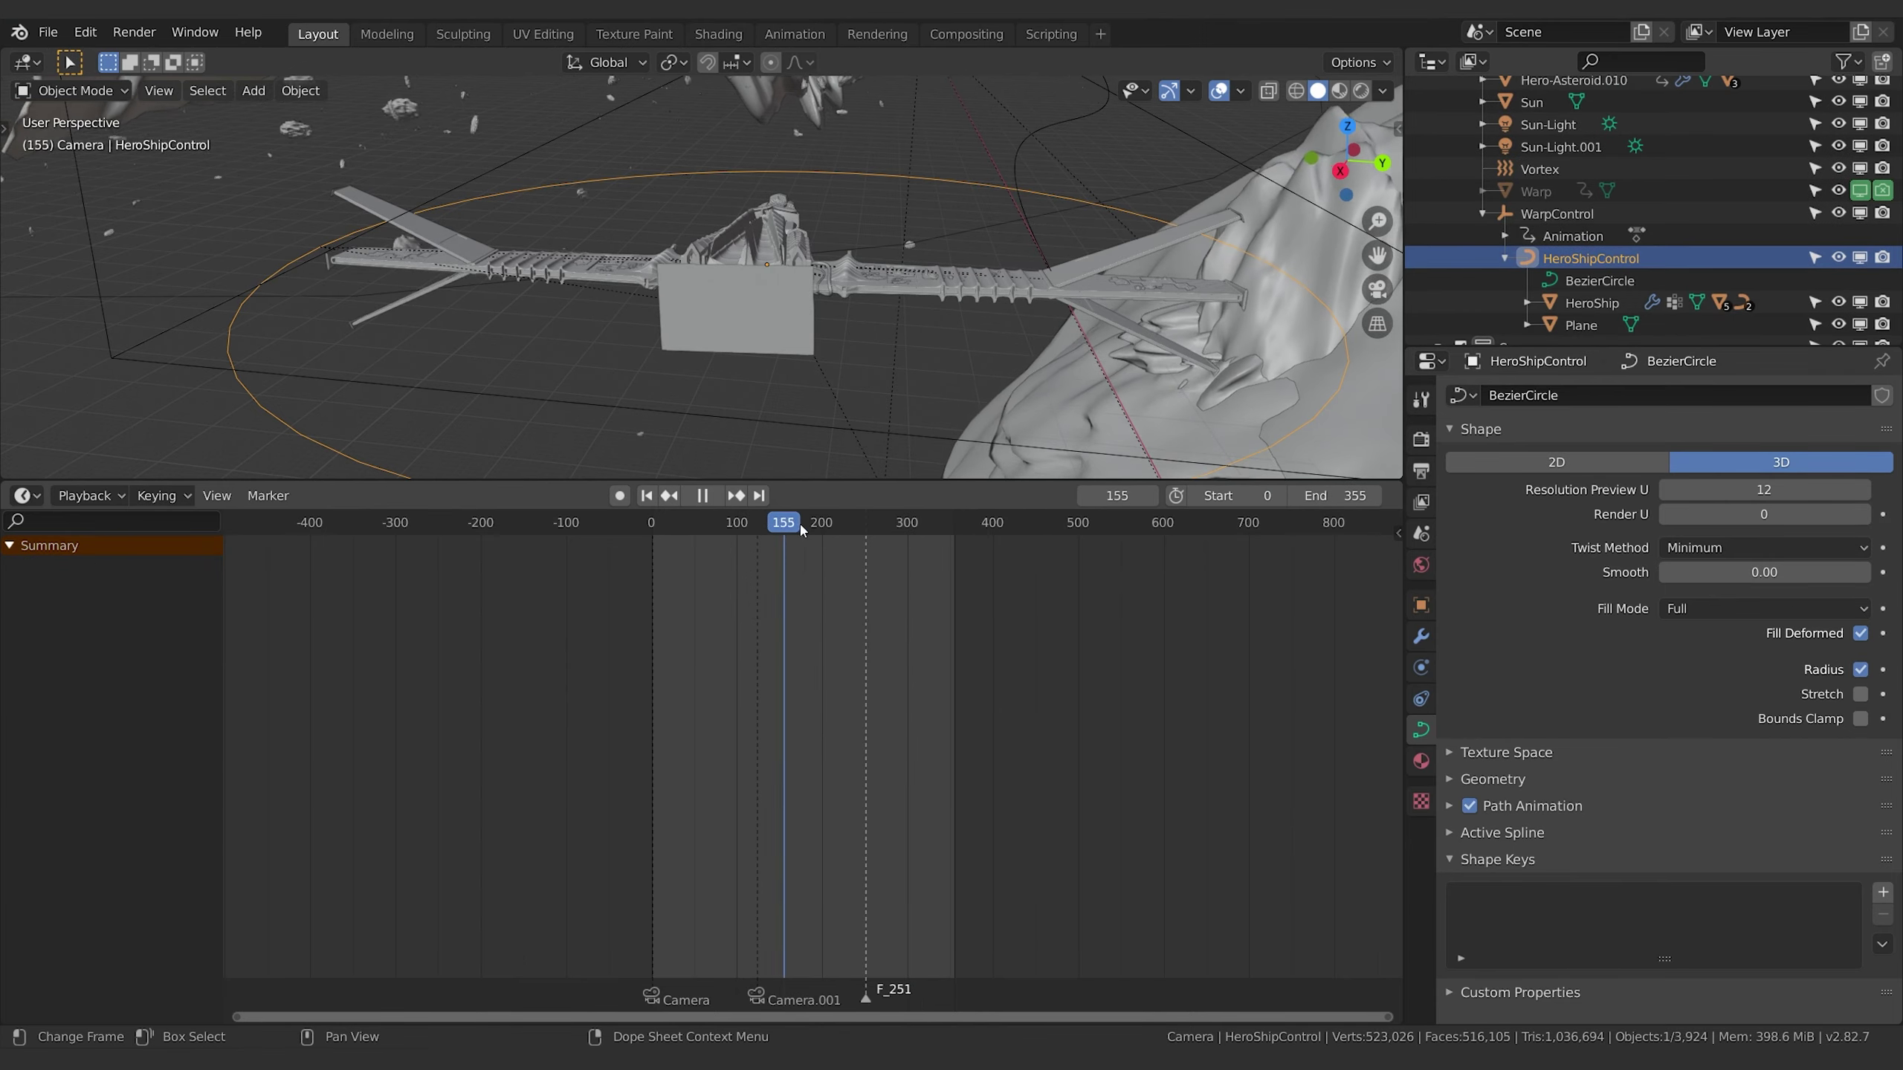
key(Escape)
middle_drag(964, 272, 854, 260)
scroll(856, 317, down, 6)
middle_drag(1096, 281, 1049, 289)
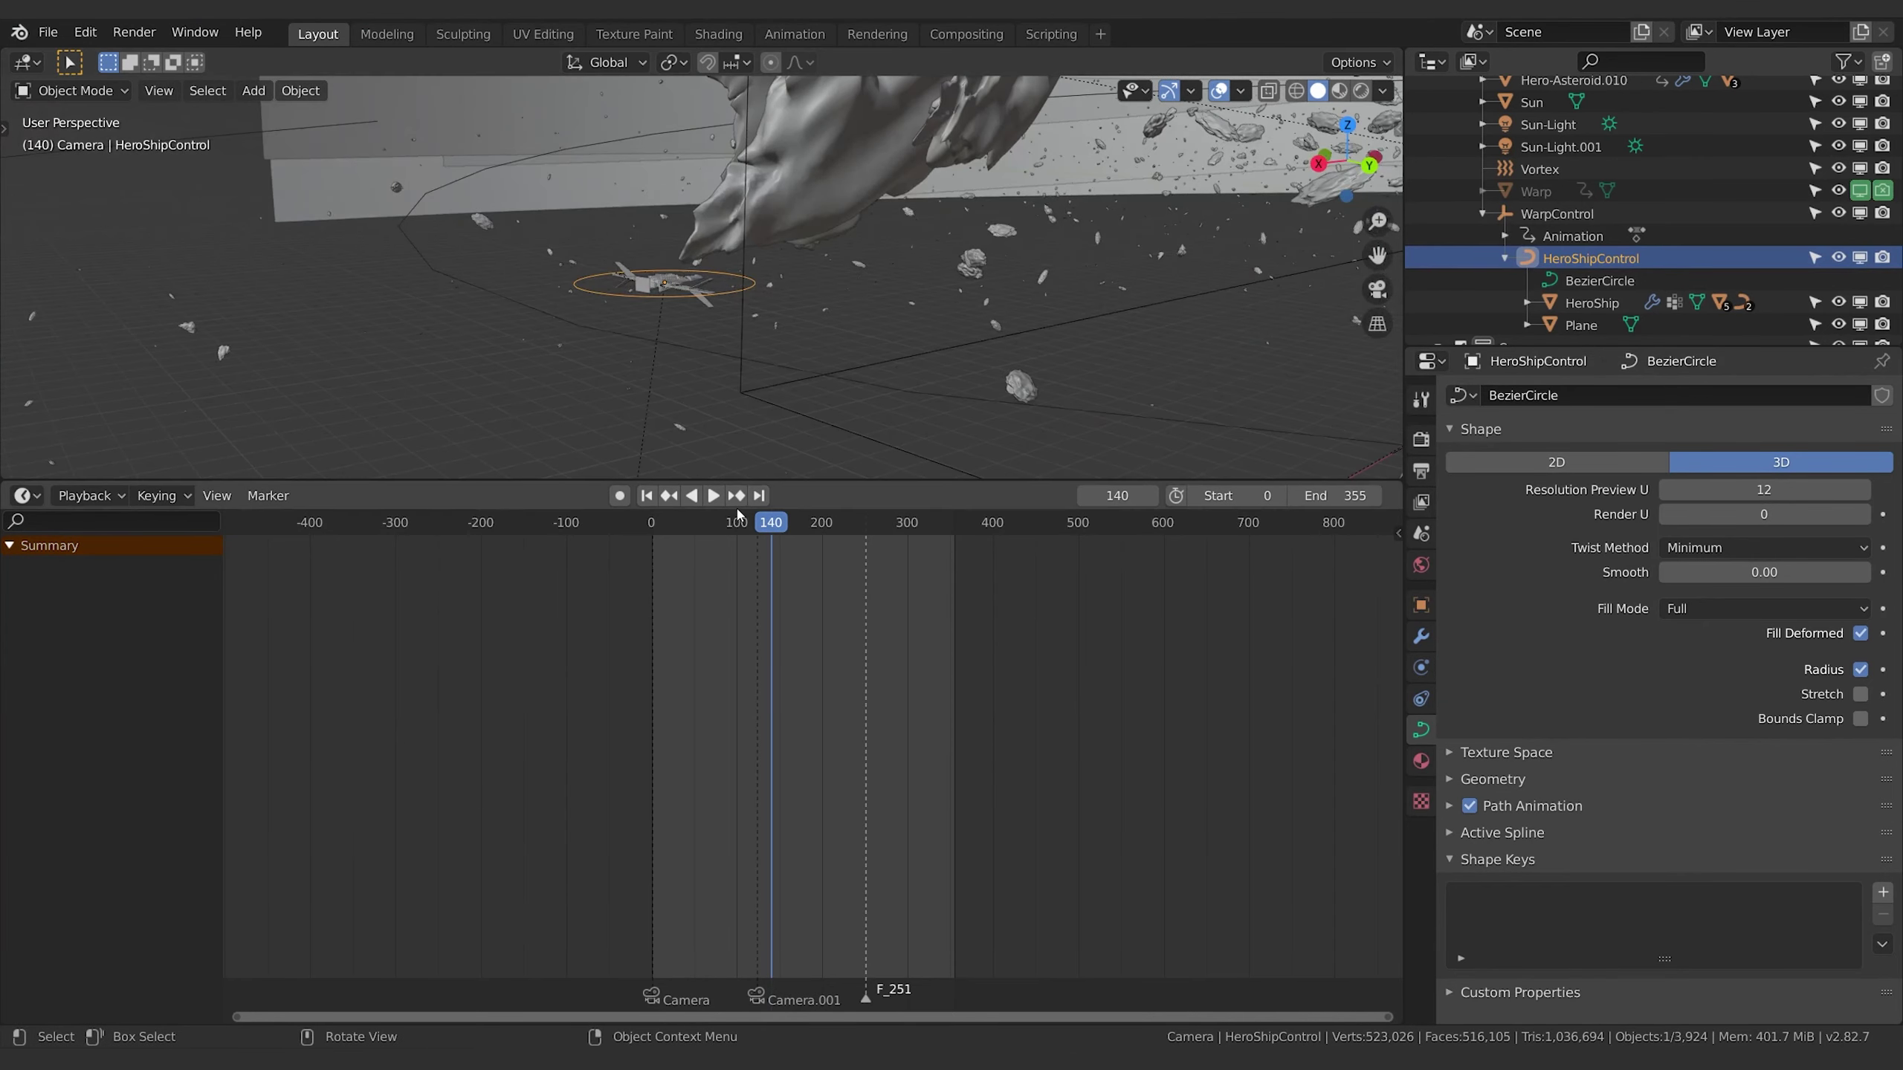
mouse_move(767, 524)
mouse_down()
mouse_move(671, 529)
mouse_move(789, 540)
mouse_up()
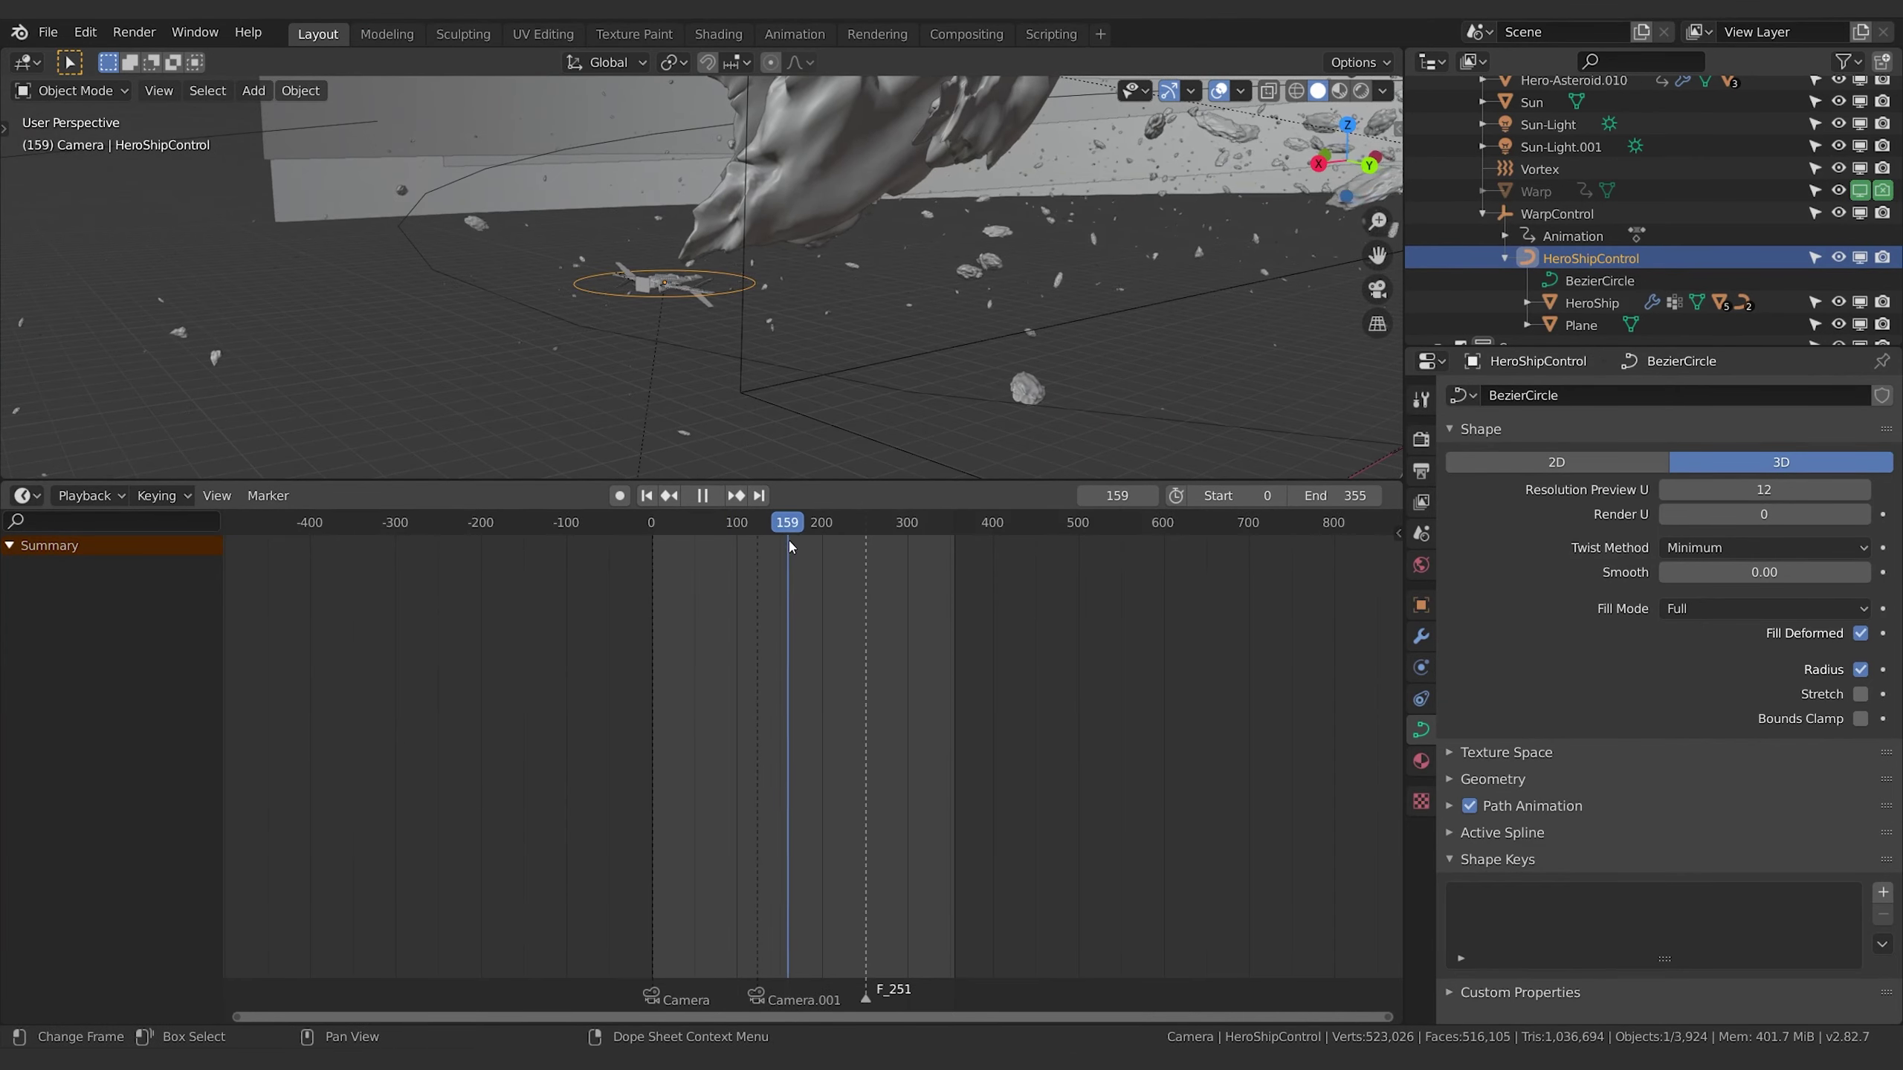
Clear HeroShipControl's parent so it is detached from WarpControl.
click(1558, 214)
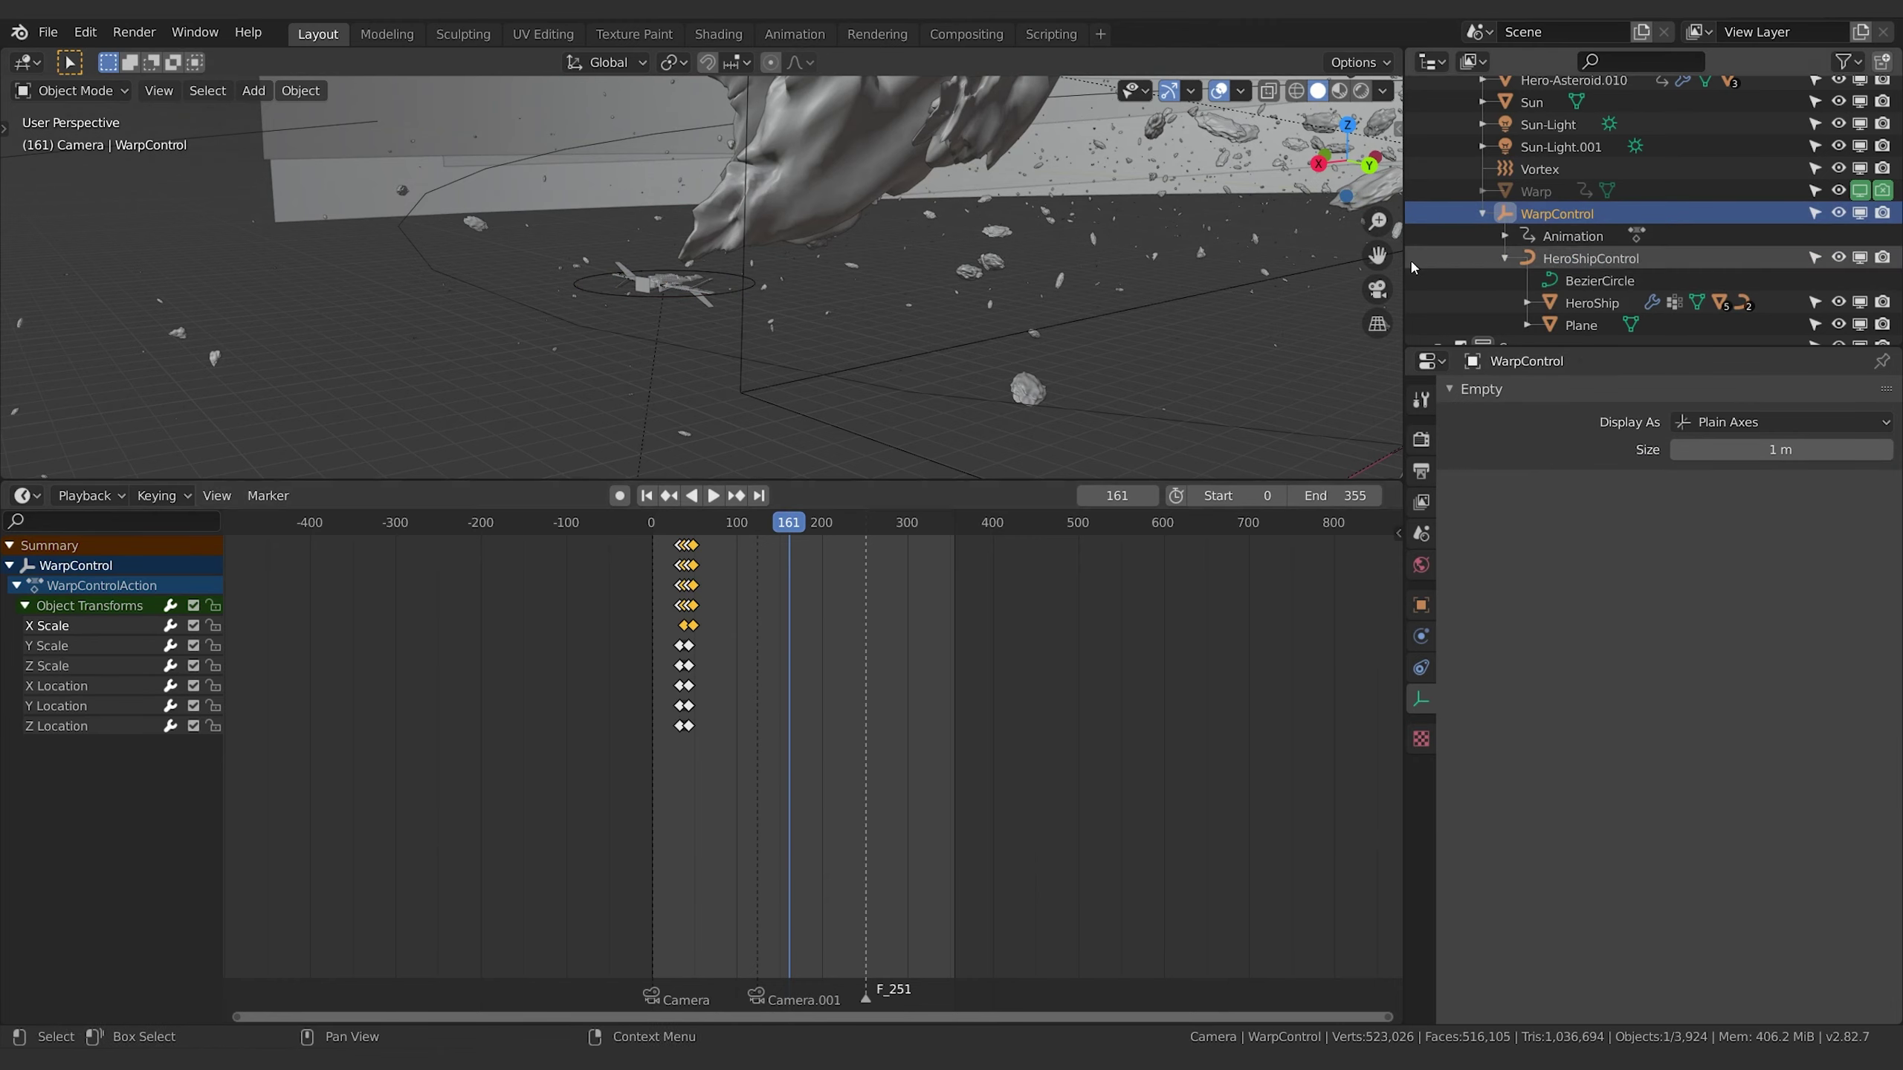
click(1573, 259)
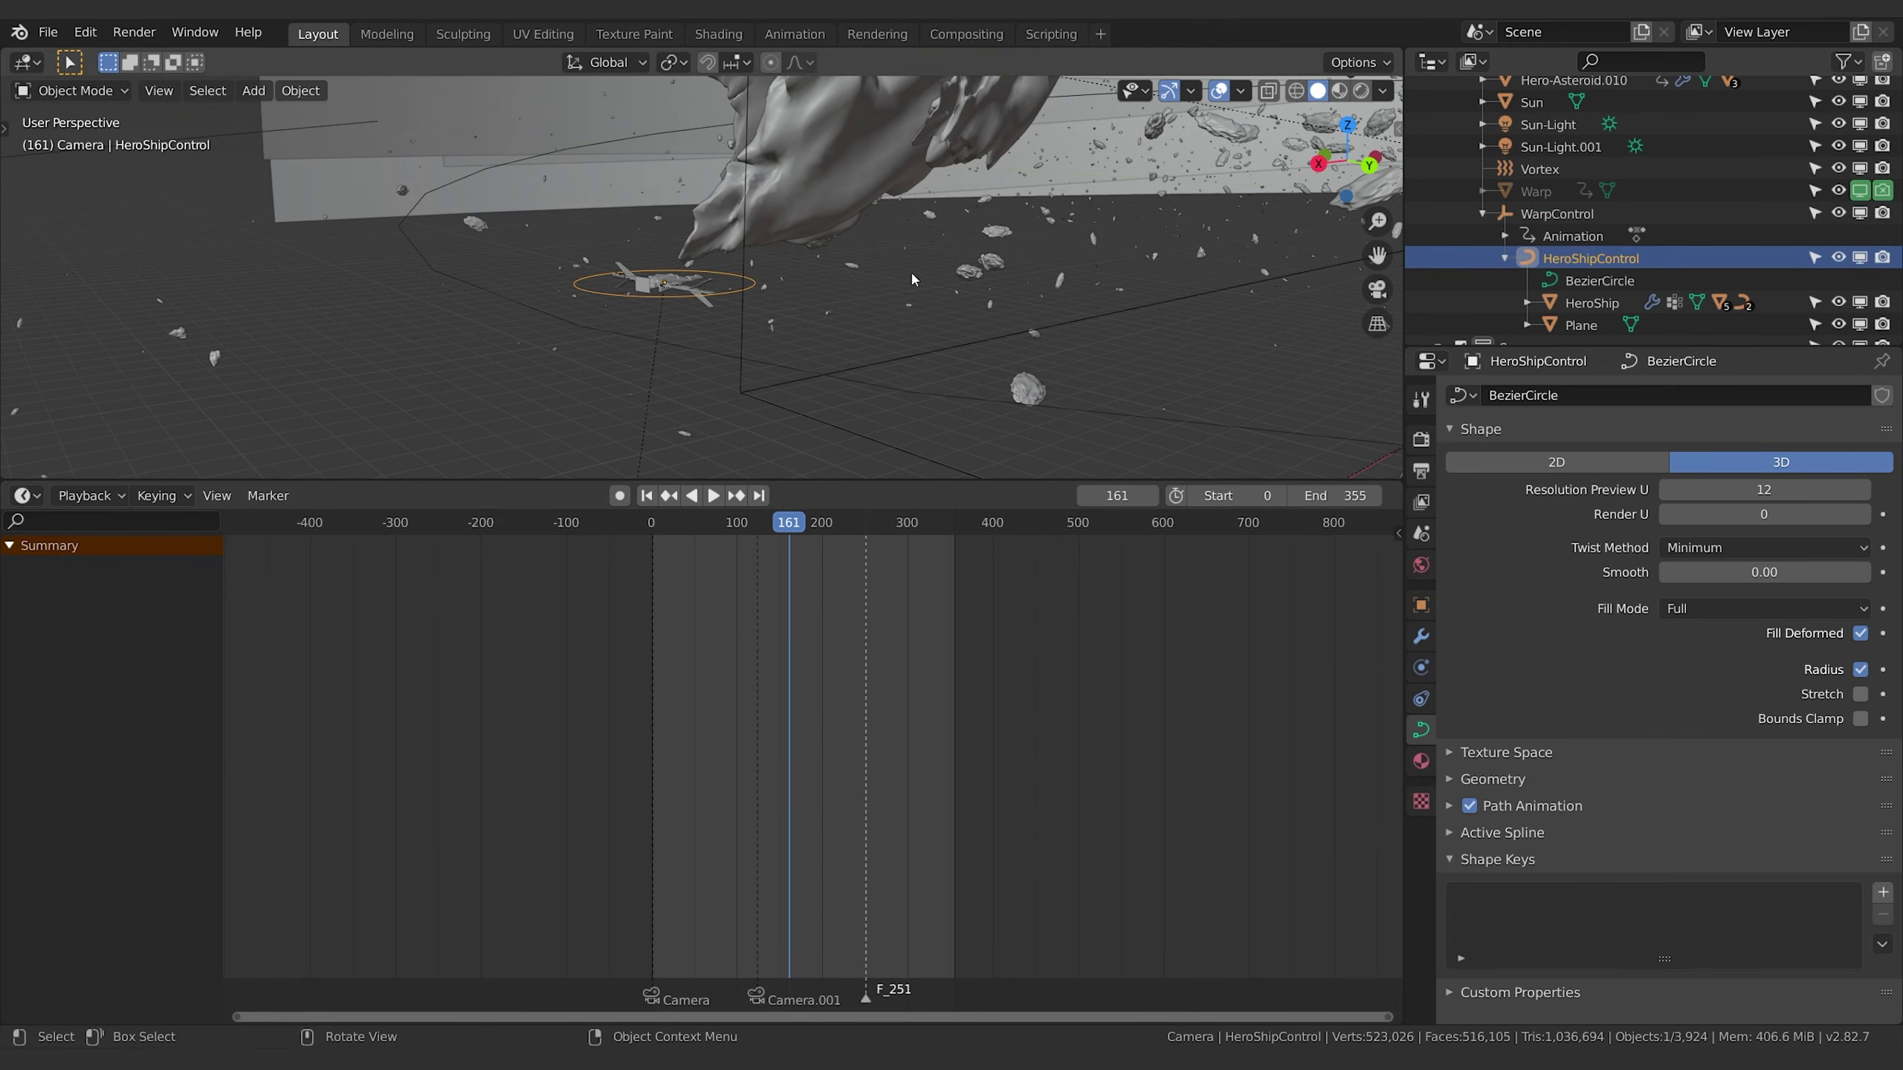
key(ctrl)
key(alt+p)
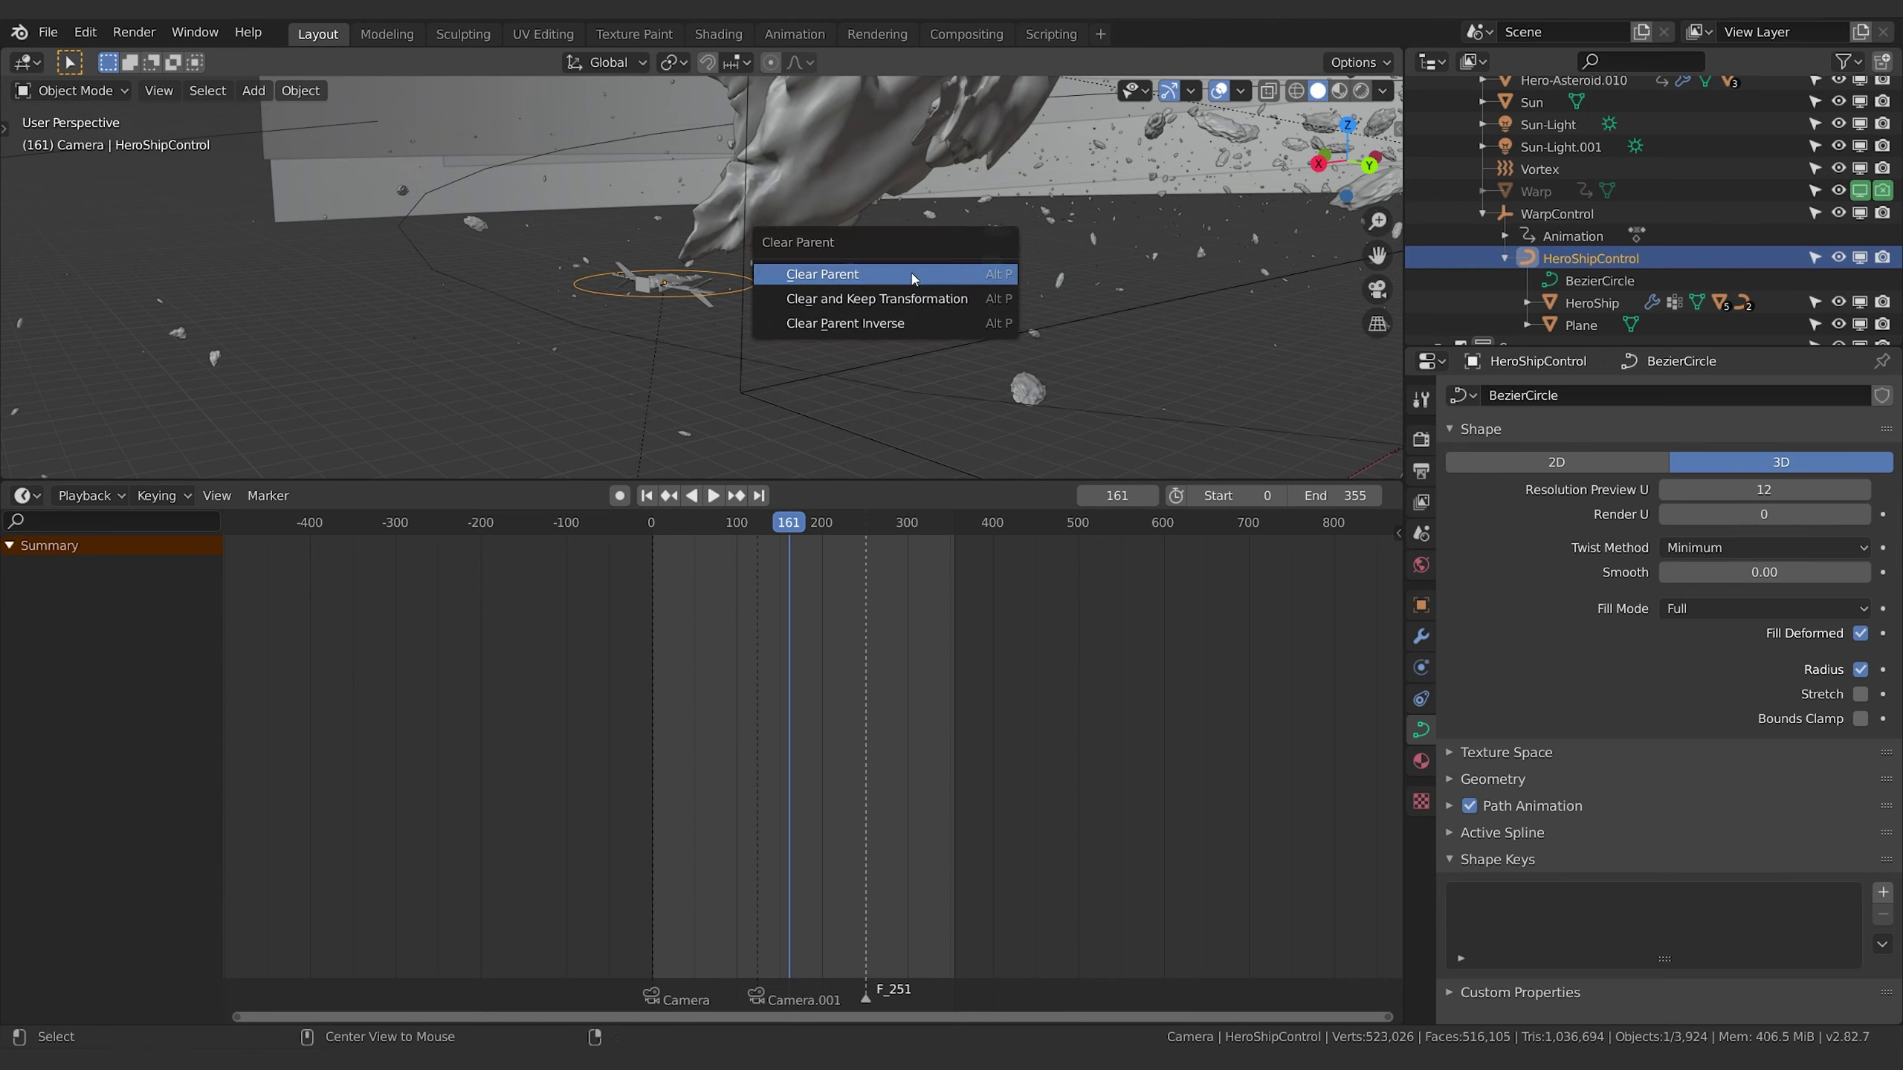
click(913, 276)
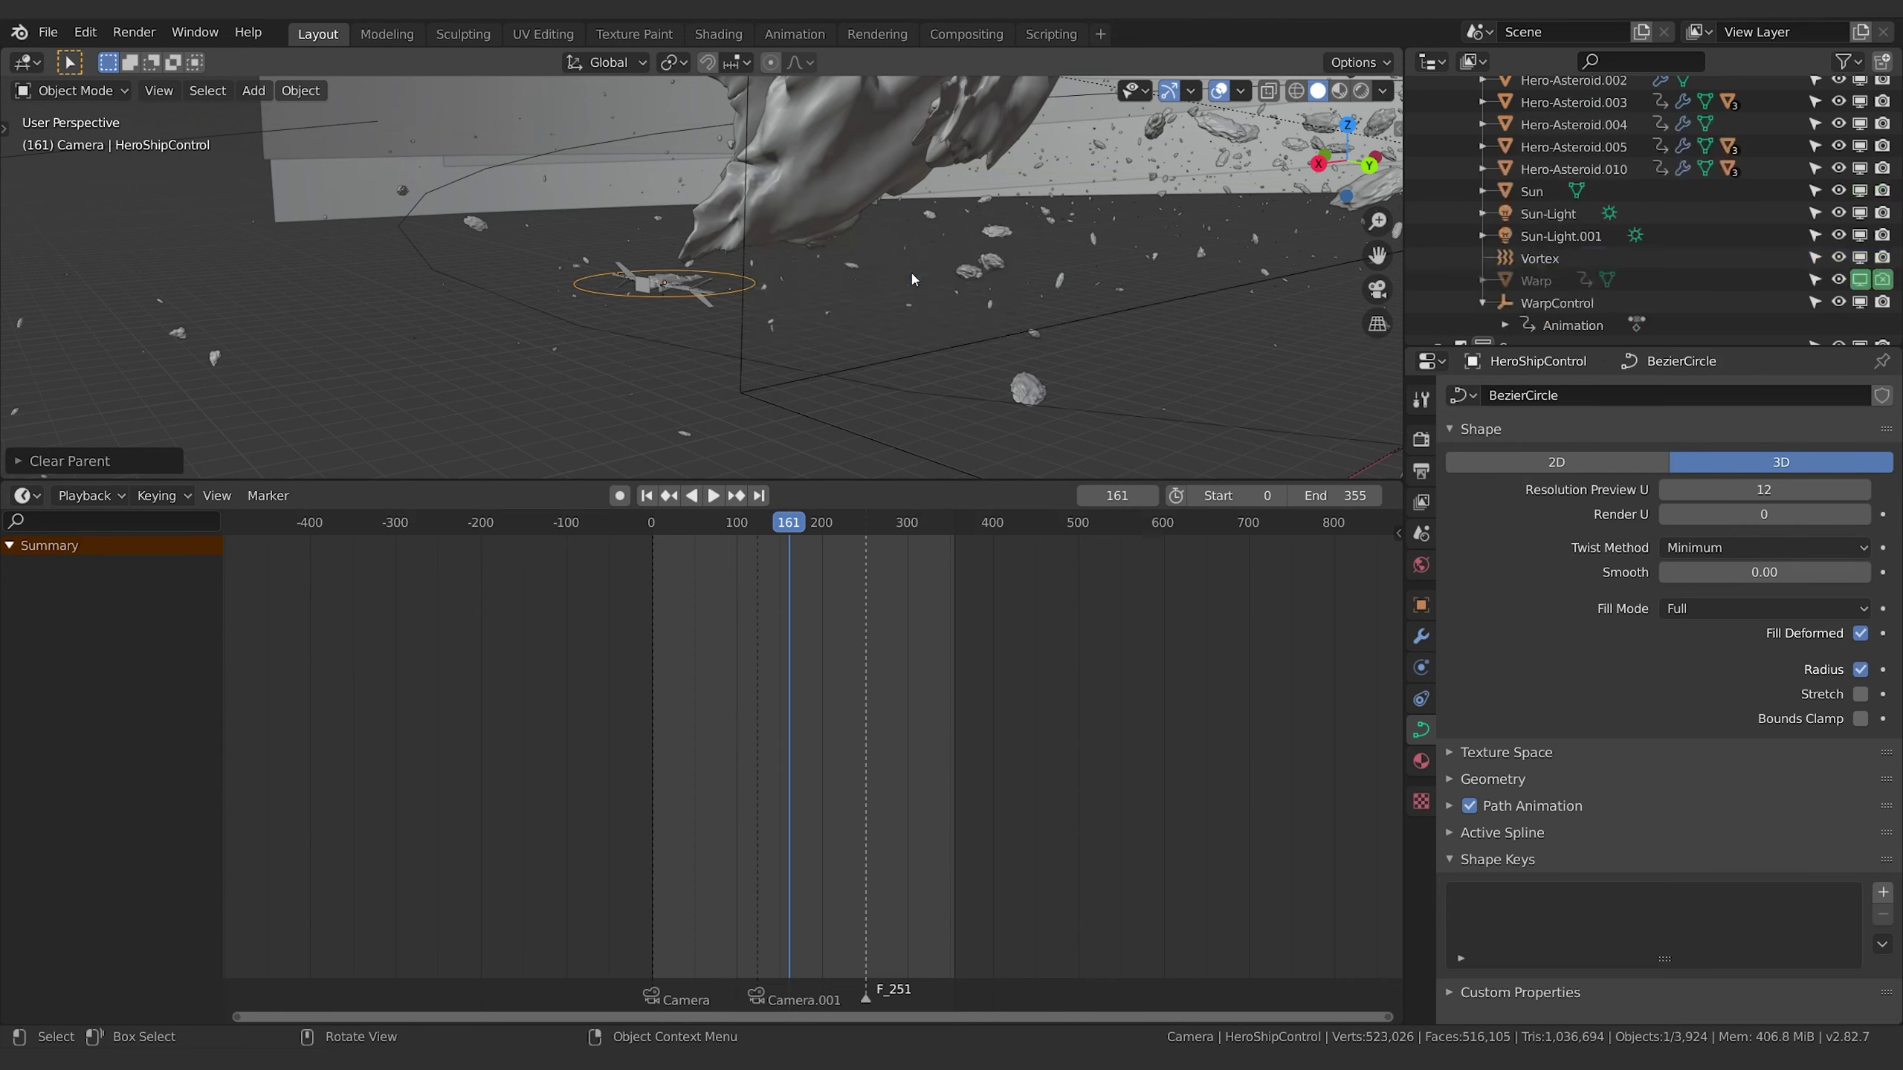
Delete the WarpControl empty and the Warp object.
click(1507, 307)
key(x)
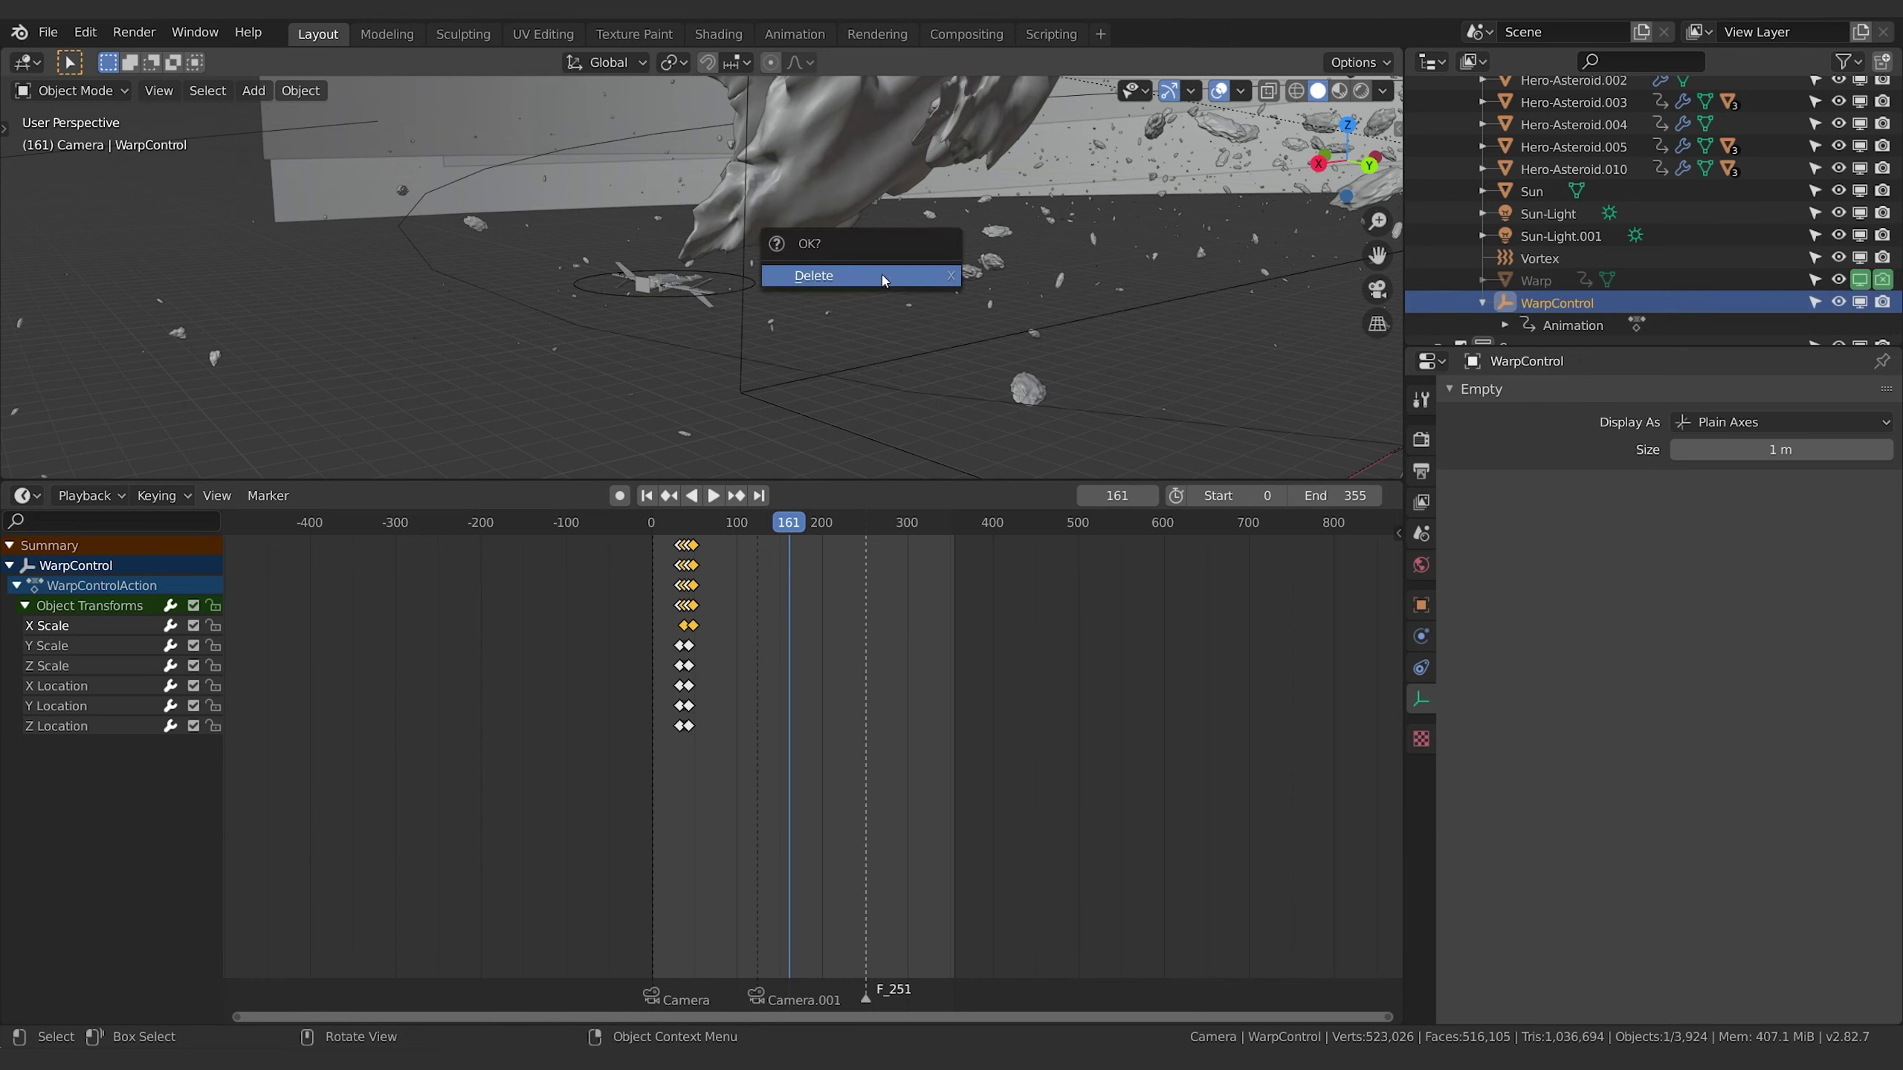
click(884, 276)
scroll(1535, 296, up, 5)
scroll(1535, 296, down, 5)
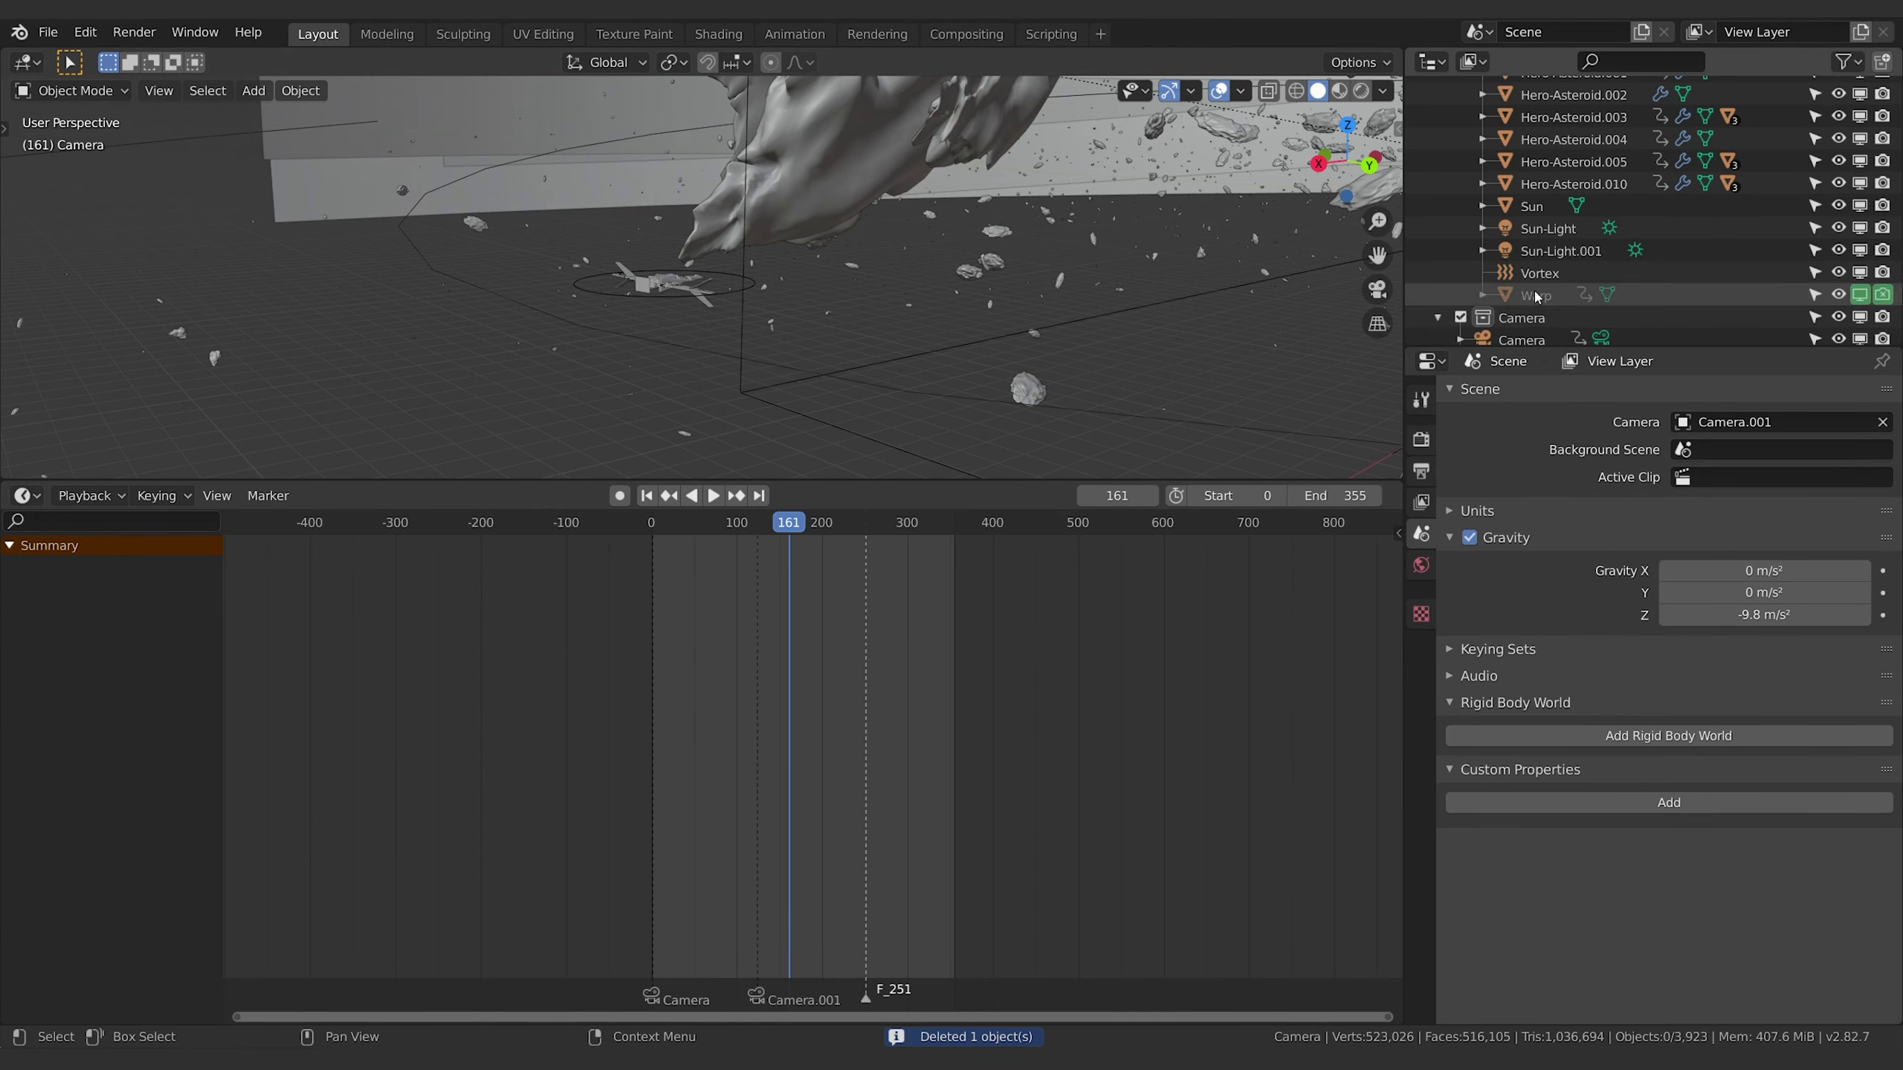
click(1536, 296)
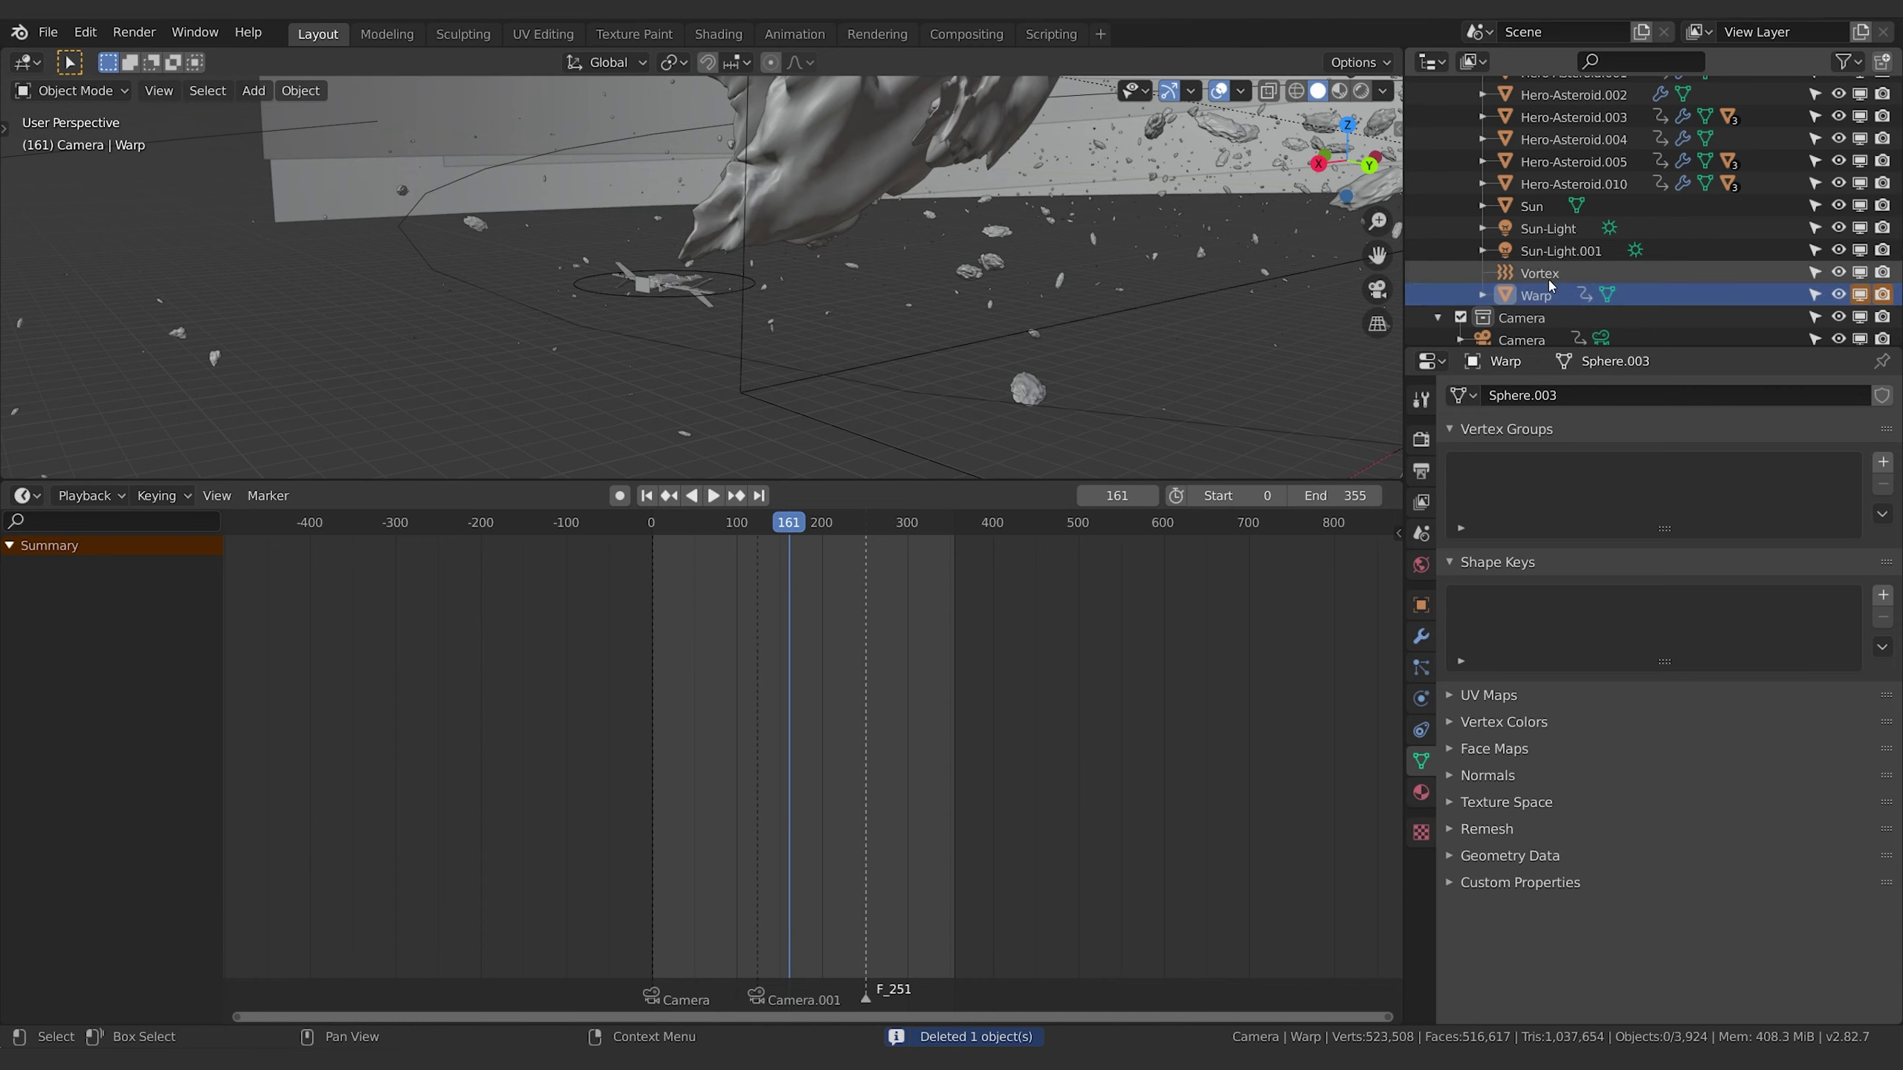
key(x)
click(946, 303)
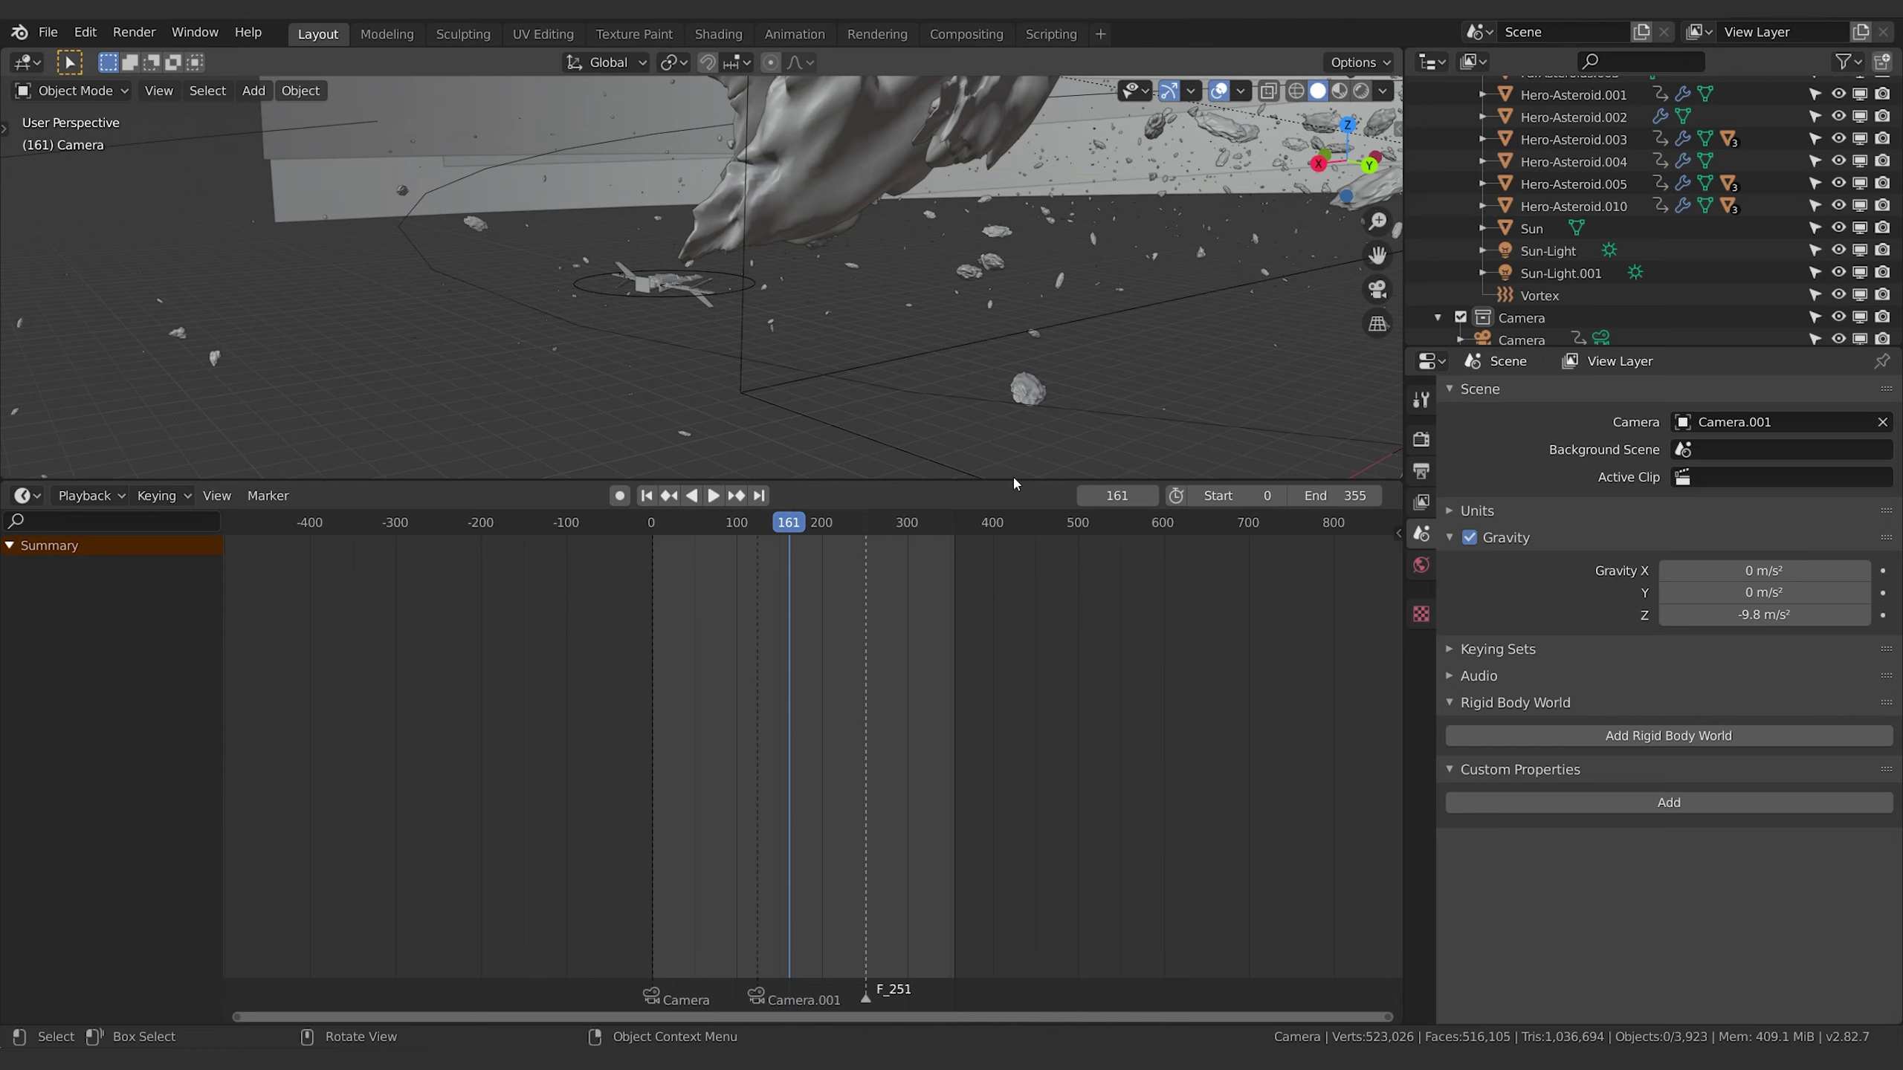
Enlarge the 3D view over the timeline, orbit the asteroid field, and select Asteroid_Emitter.003.
drag(1011, 477, 1000, 582)
drag(999, 581, 998, 713)
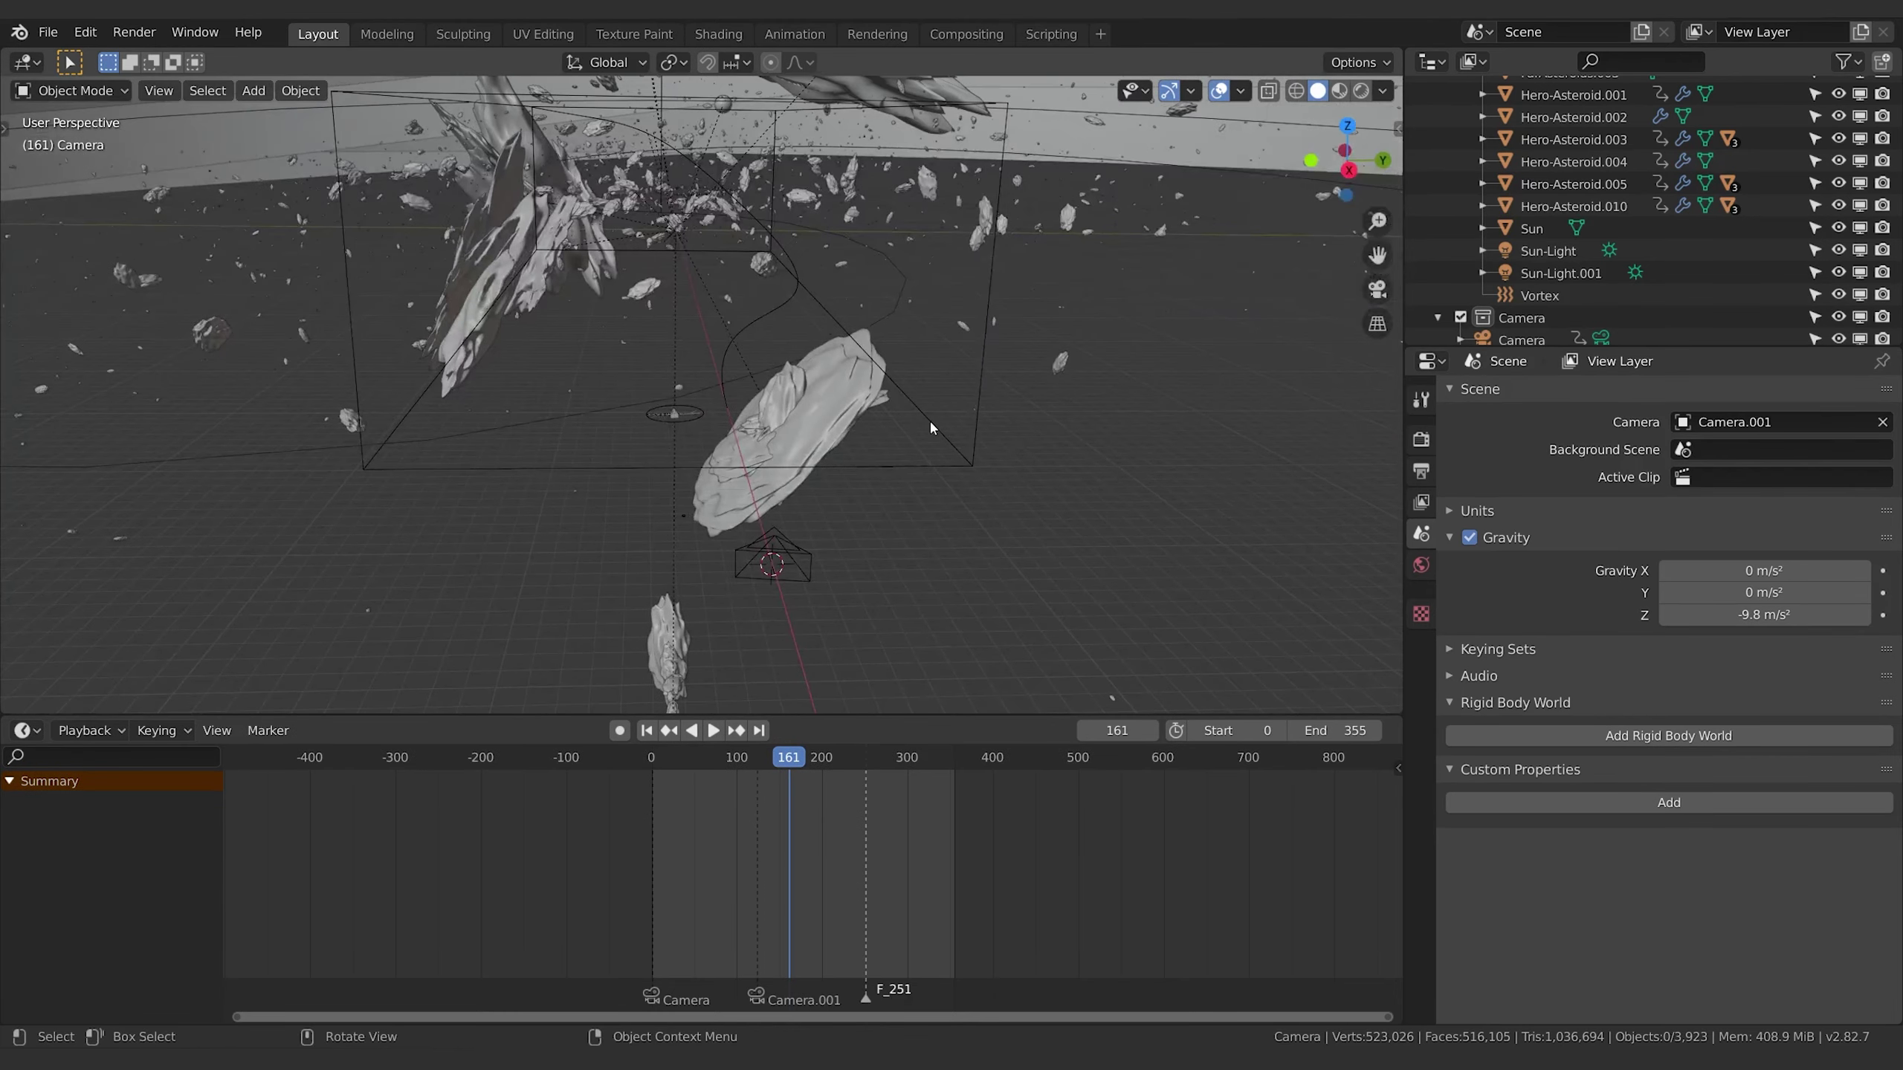
middle_drag(930, 424, 1047, 378)
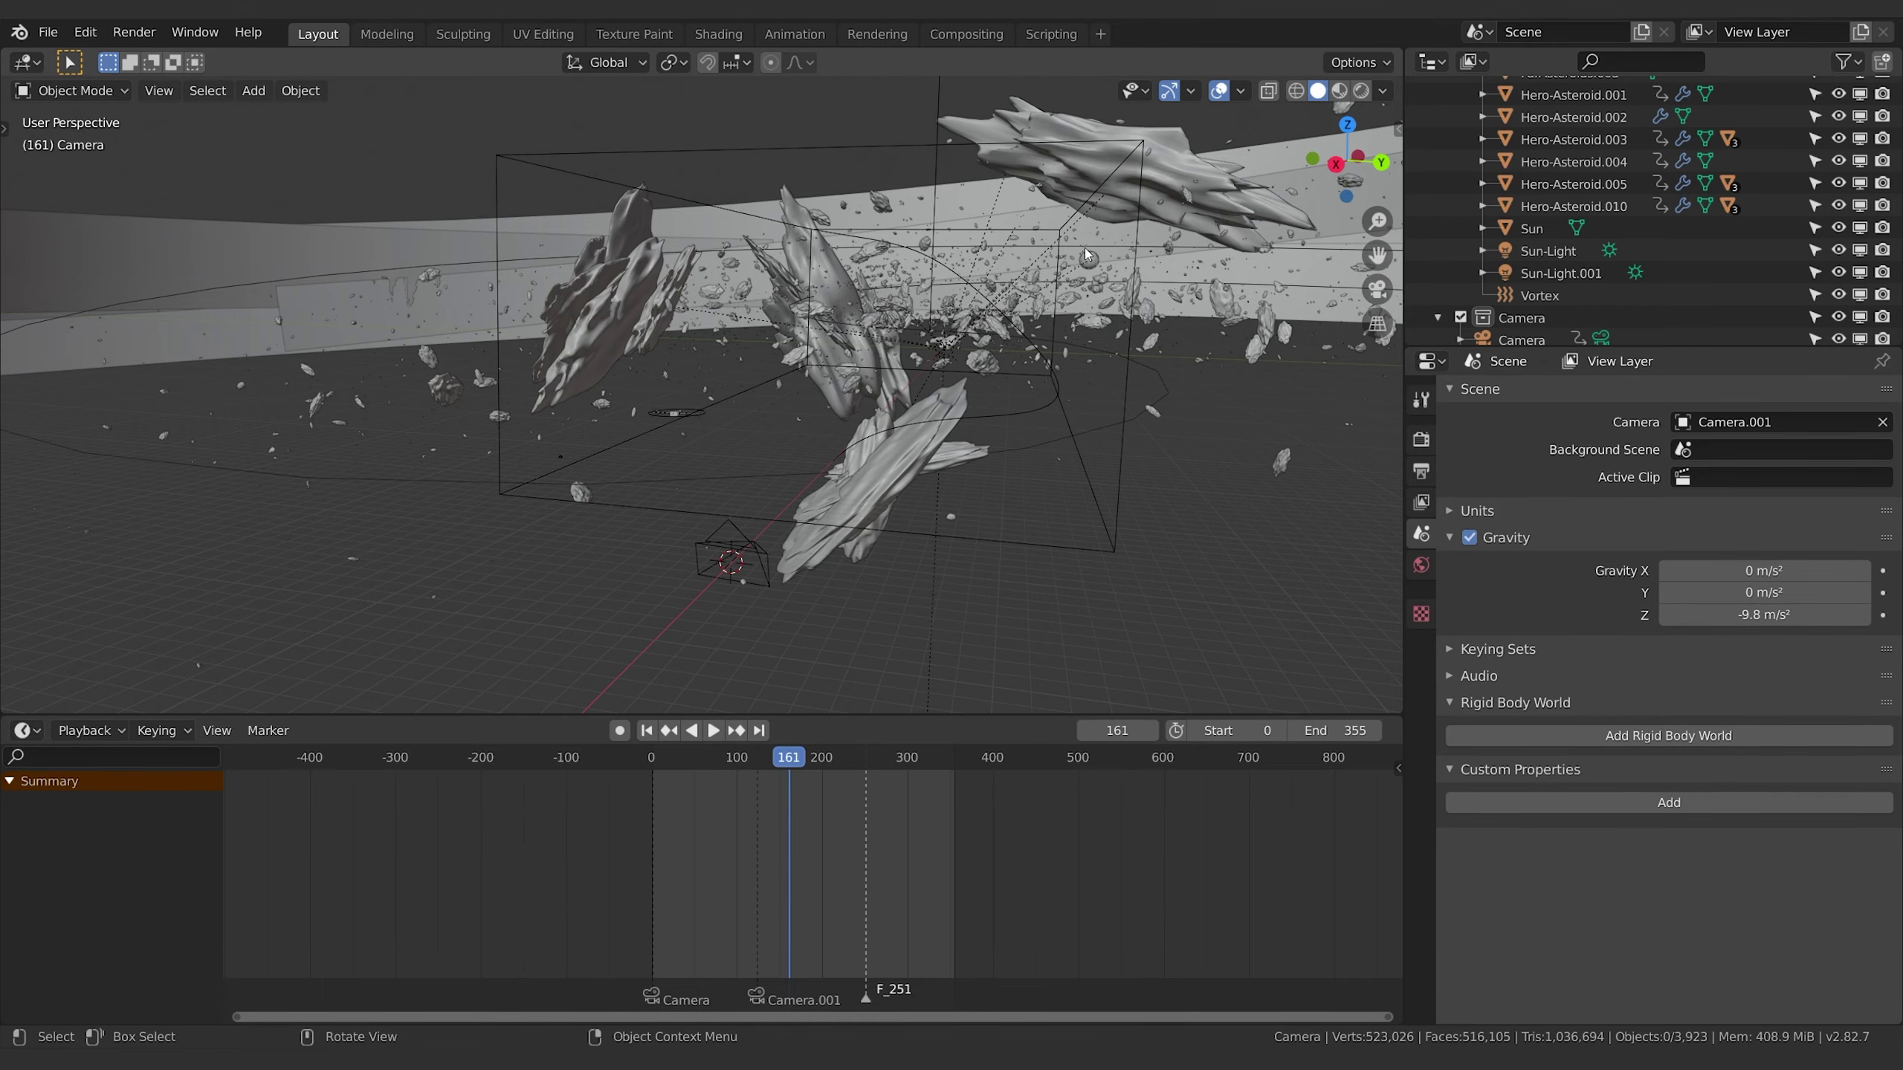
middle_drag(1094, 264, 1133, 271)
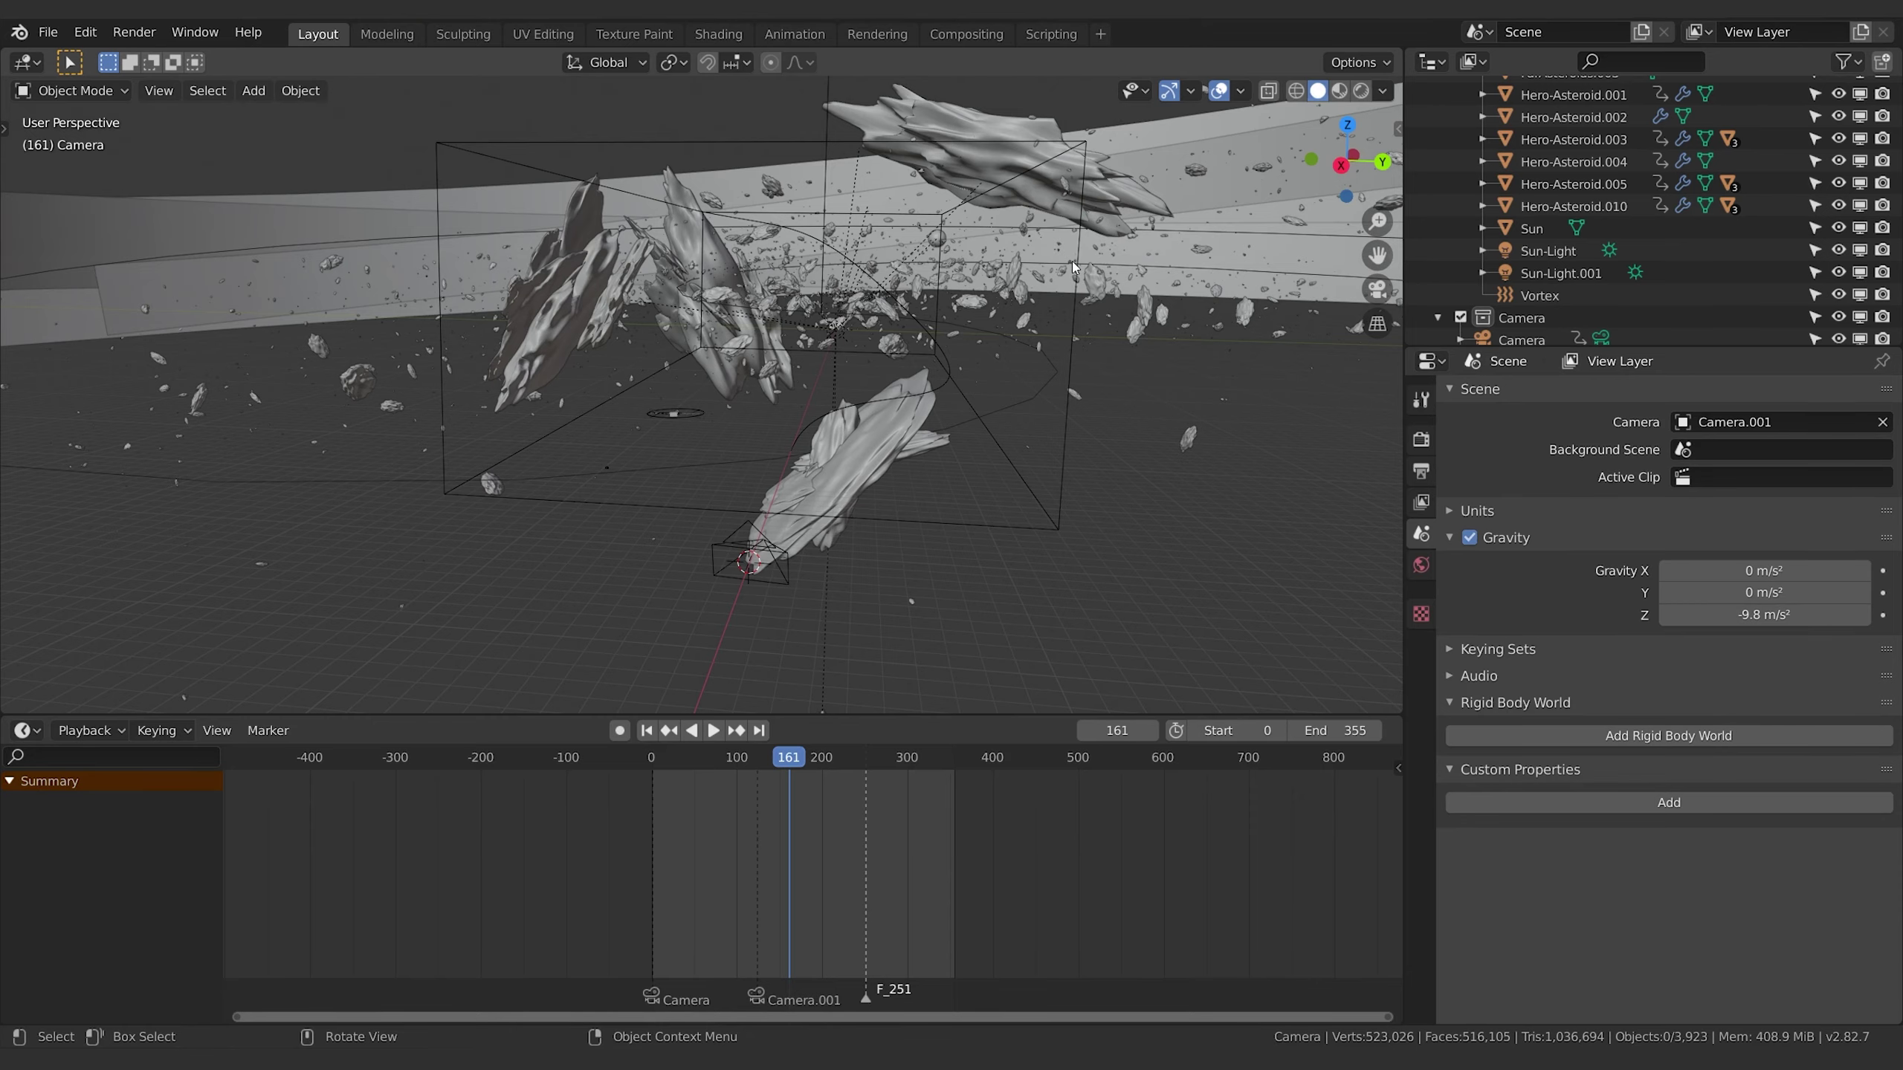
middle_drag(1064, 260, 801, 381)
click(663, 275)
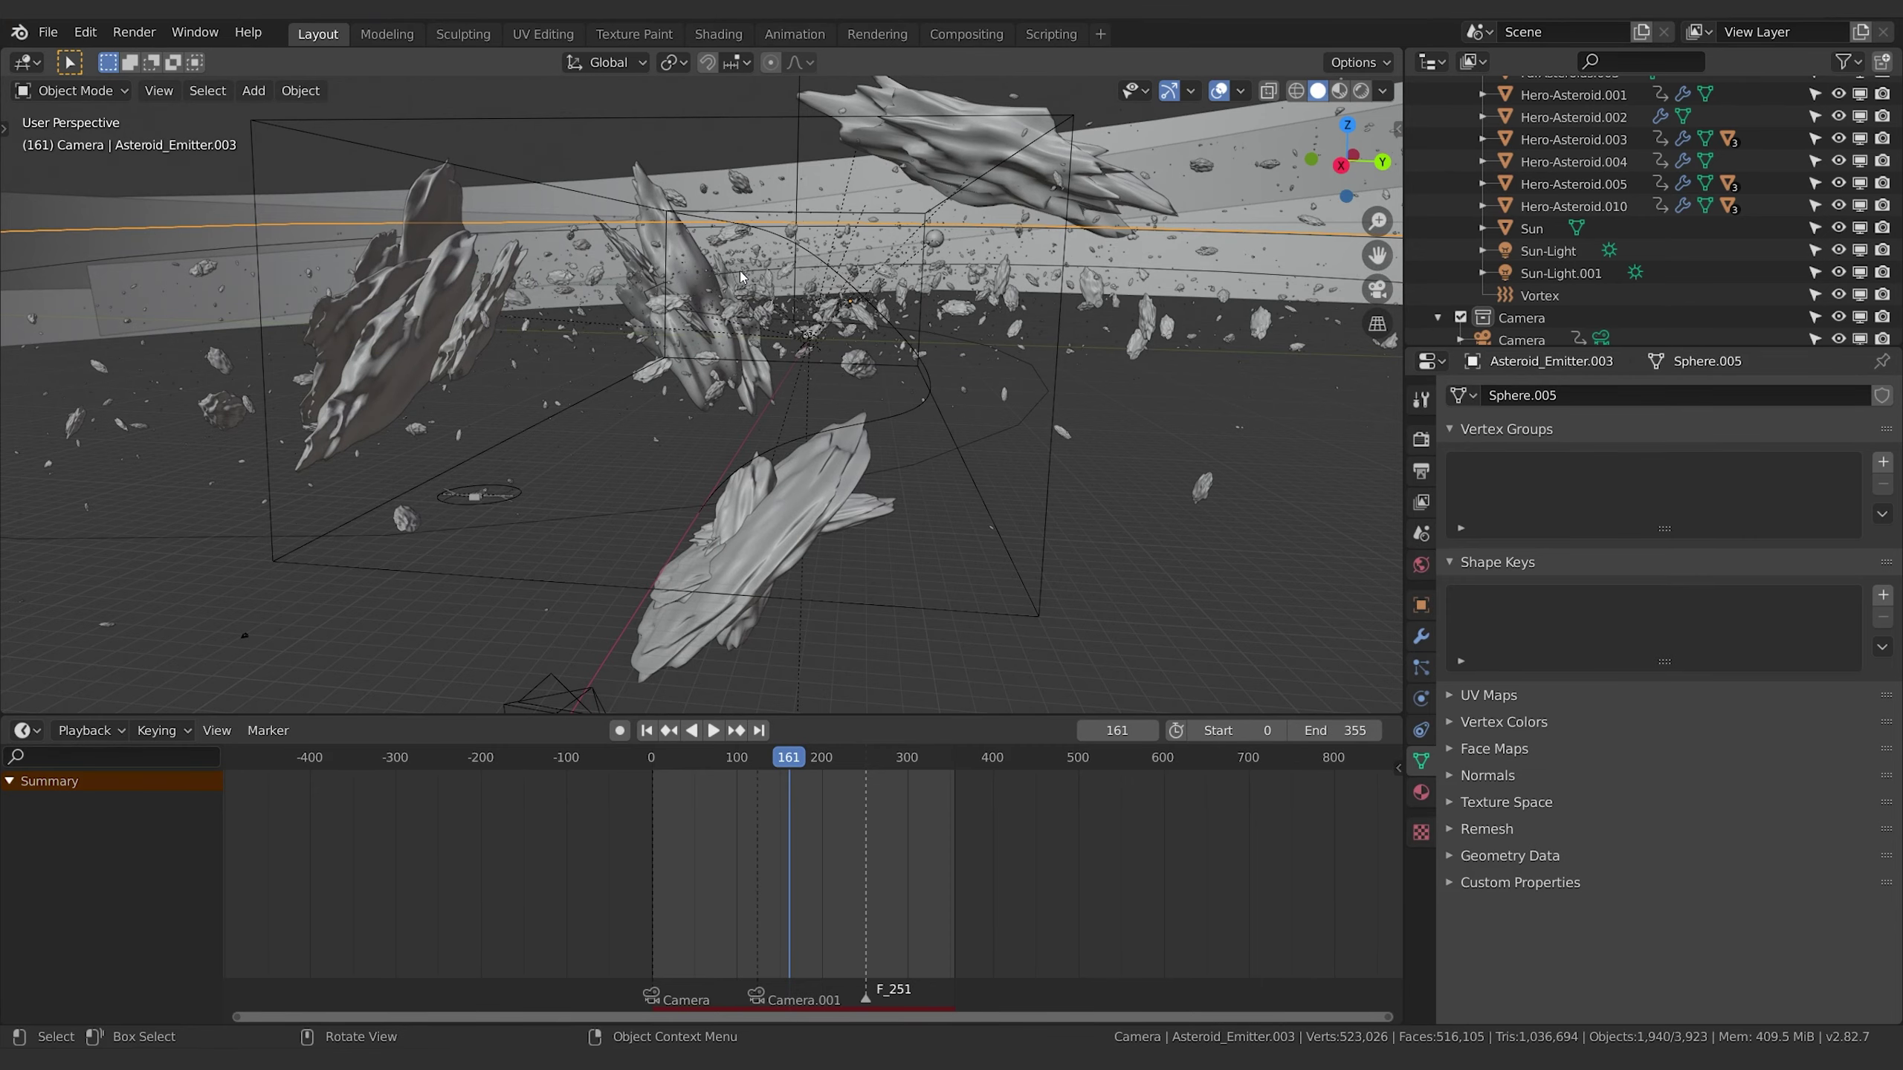
Compare Camera and Camera.001, then delete the original Camera object.
scroll(1561, 292, down, 2)
click(1499, 279)
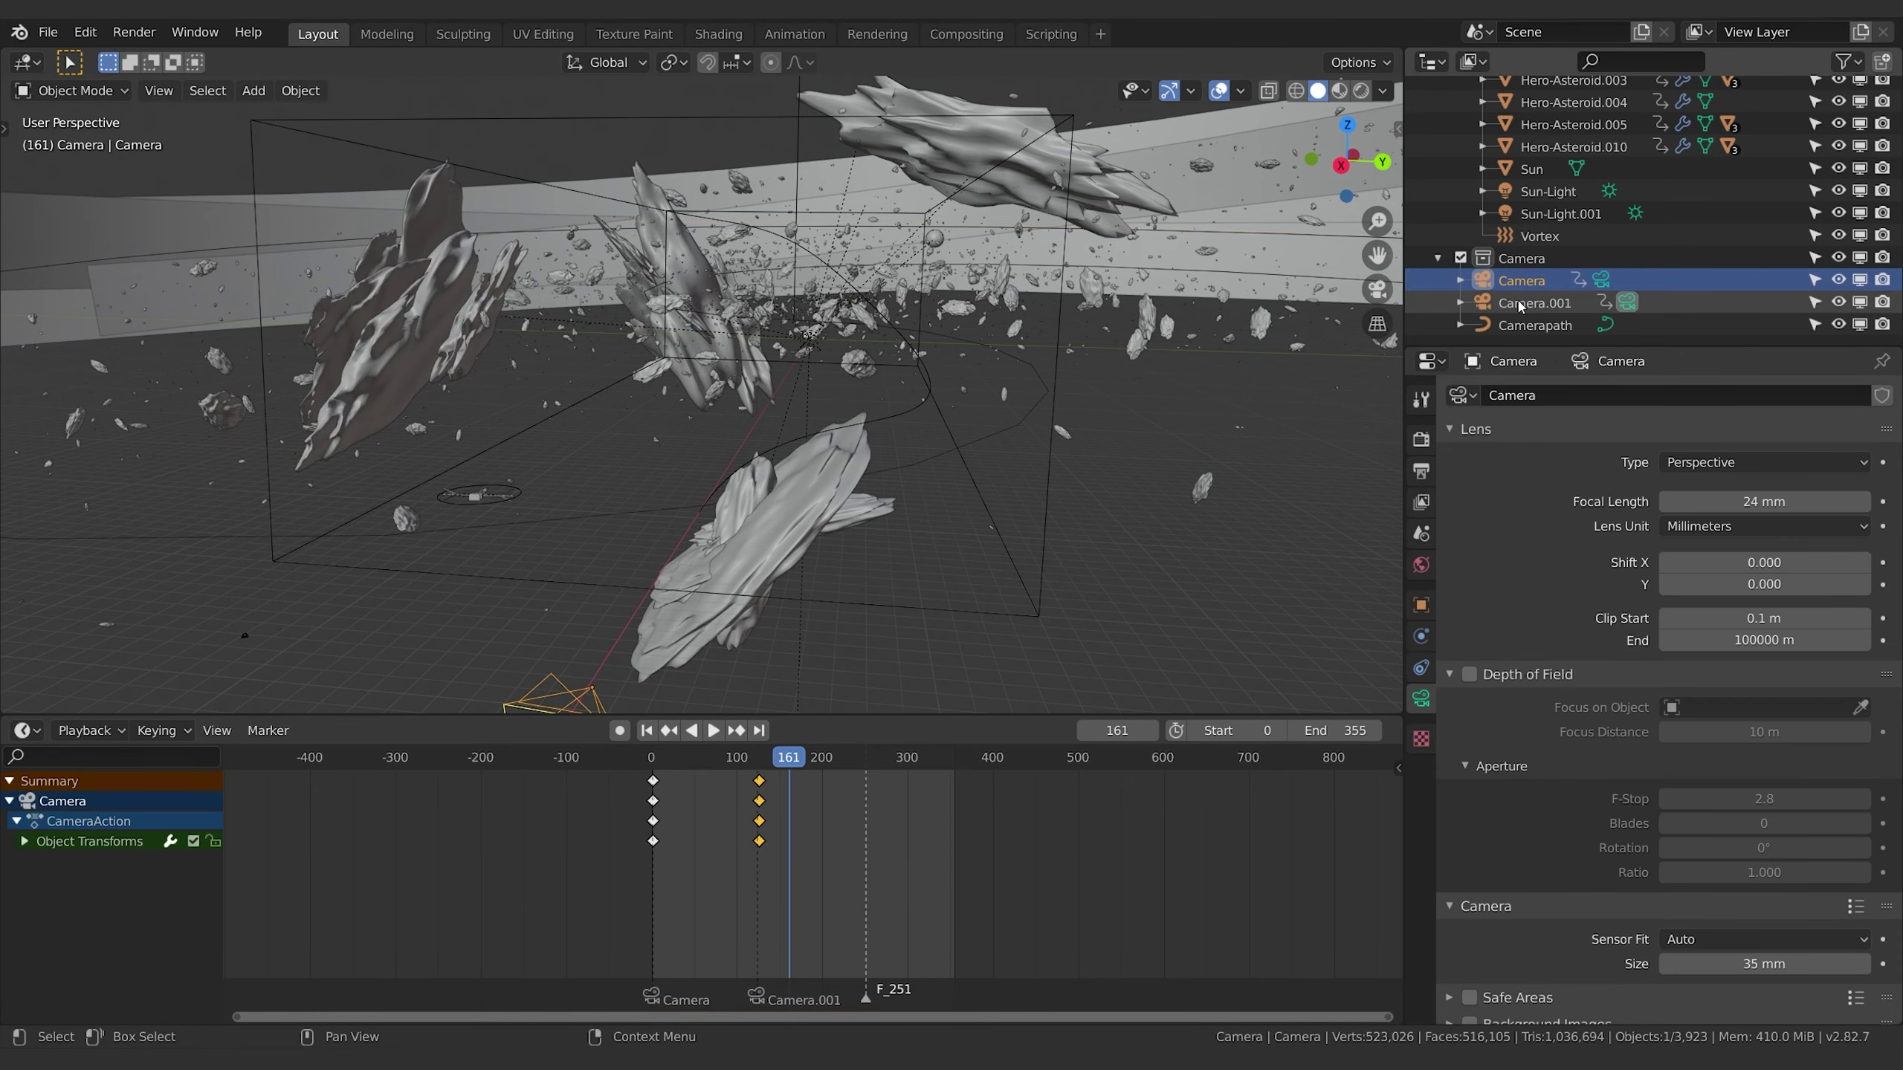
click(1522, 302)
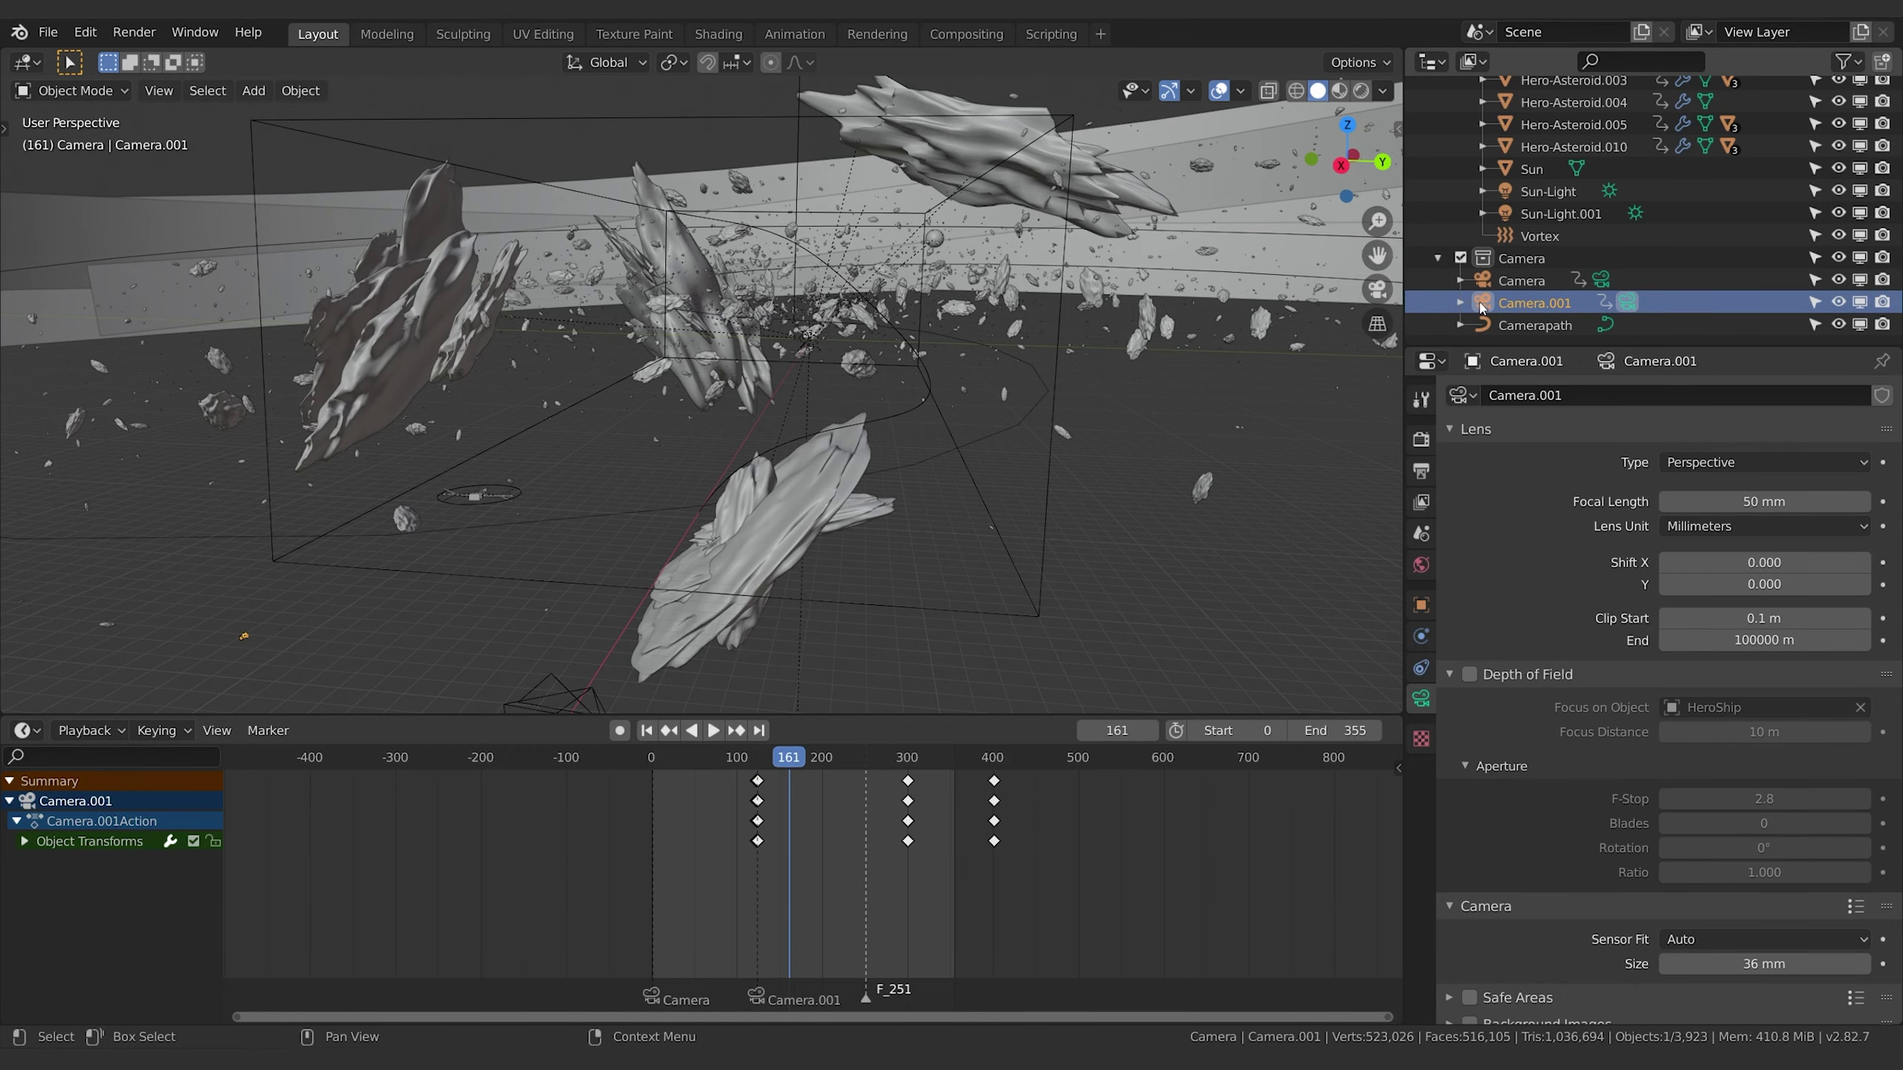
scroll(1040, 352, down, 2)
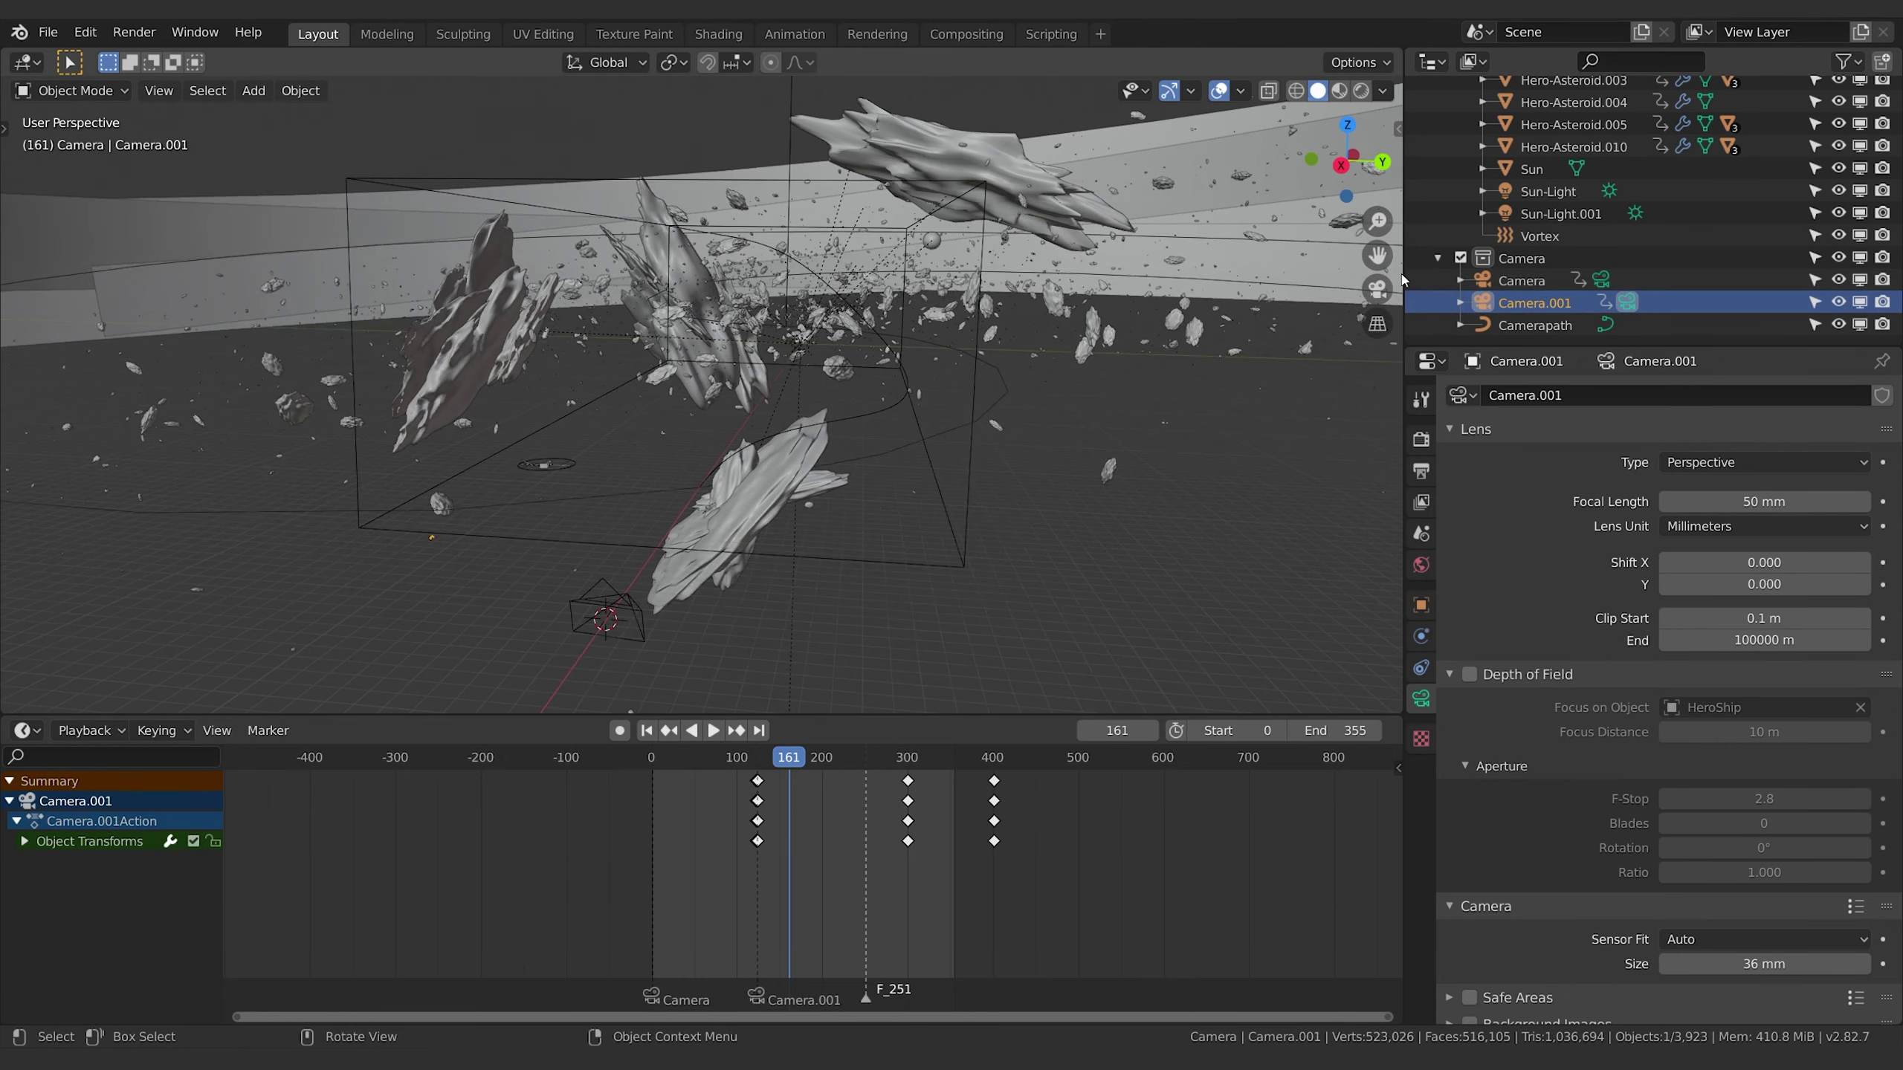
click(1472, 283)
middle_drag(1084, 381, 1204, 385)
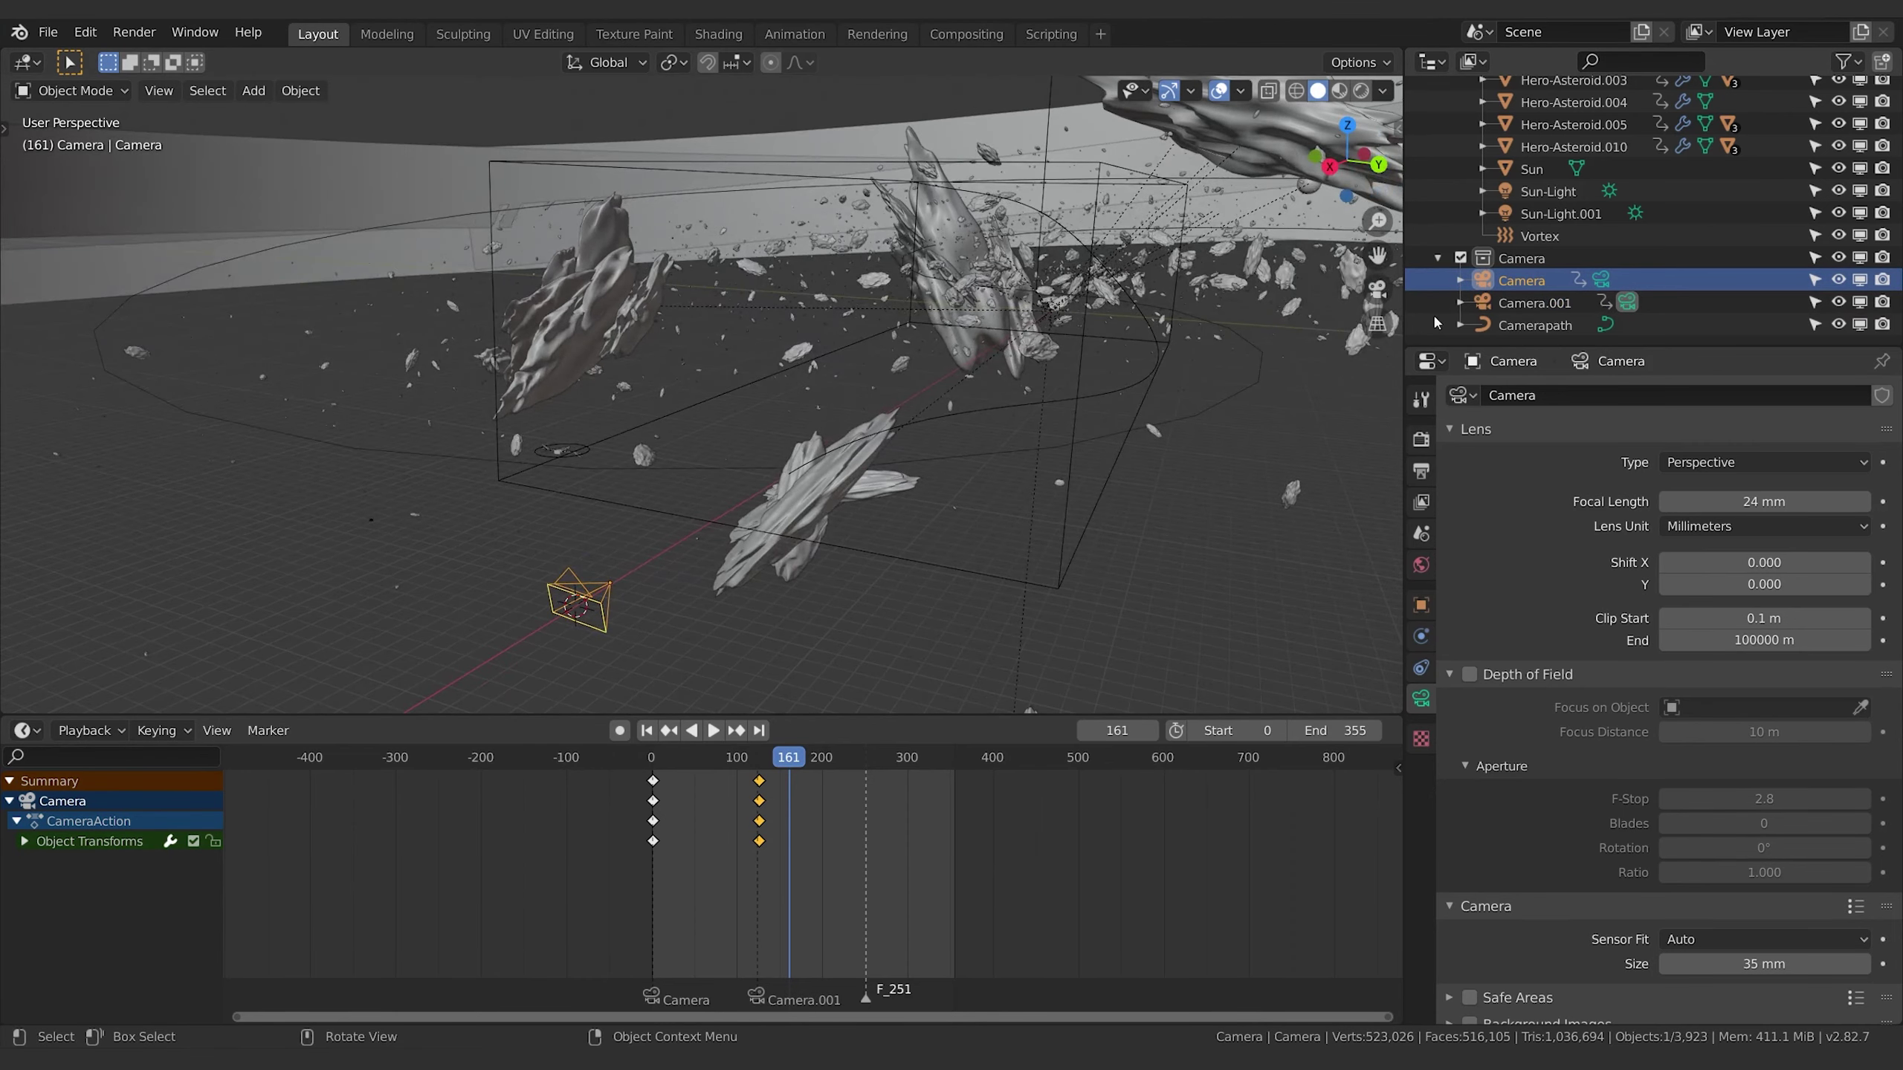
key(x)
click(750, 349)
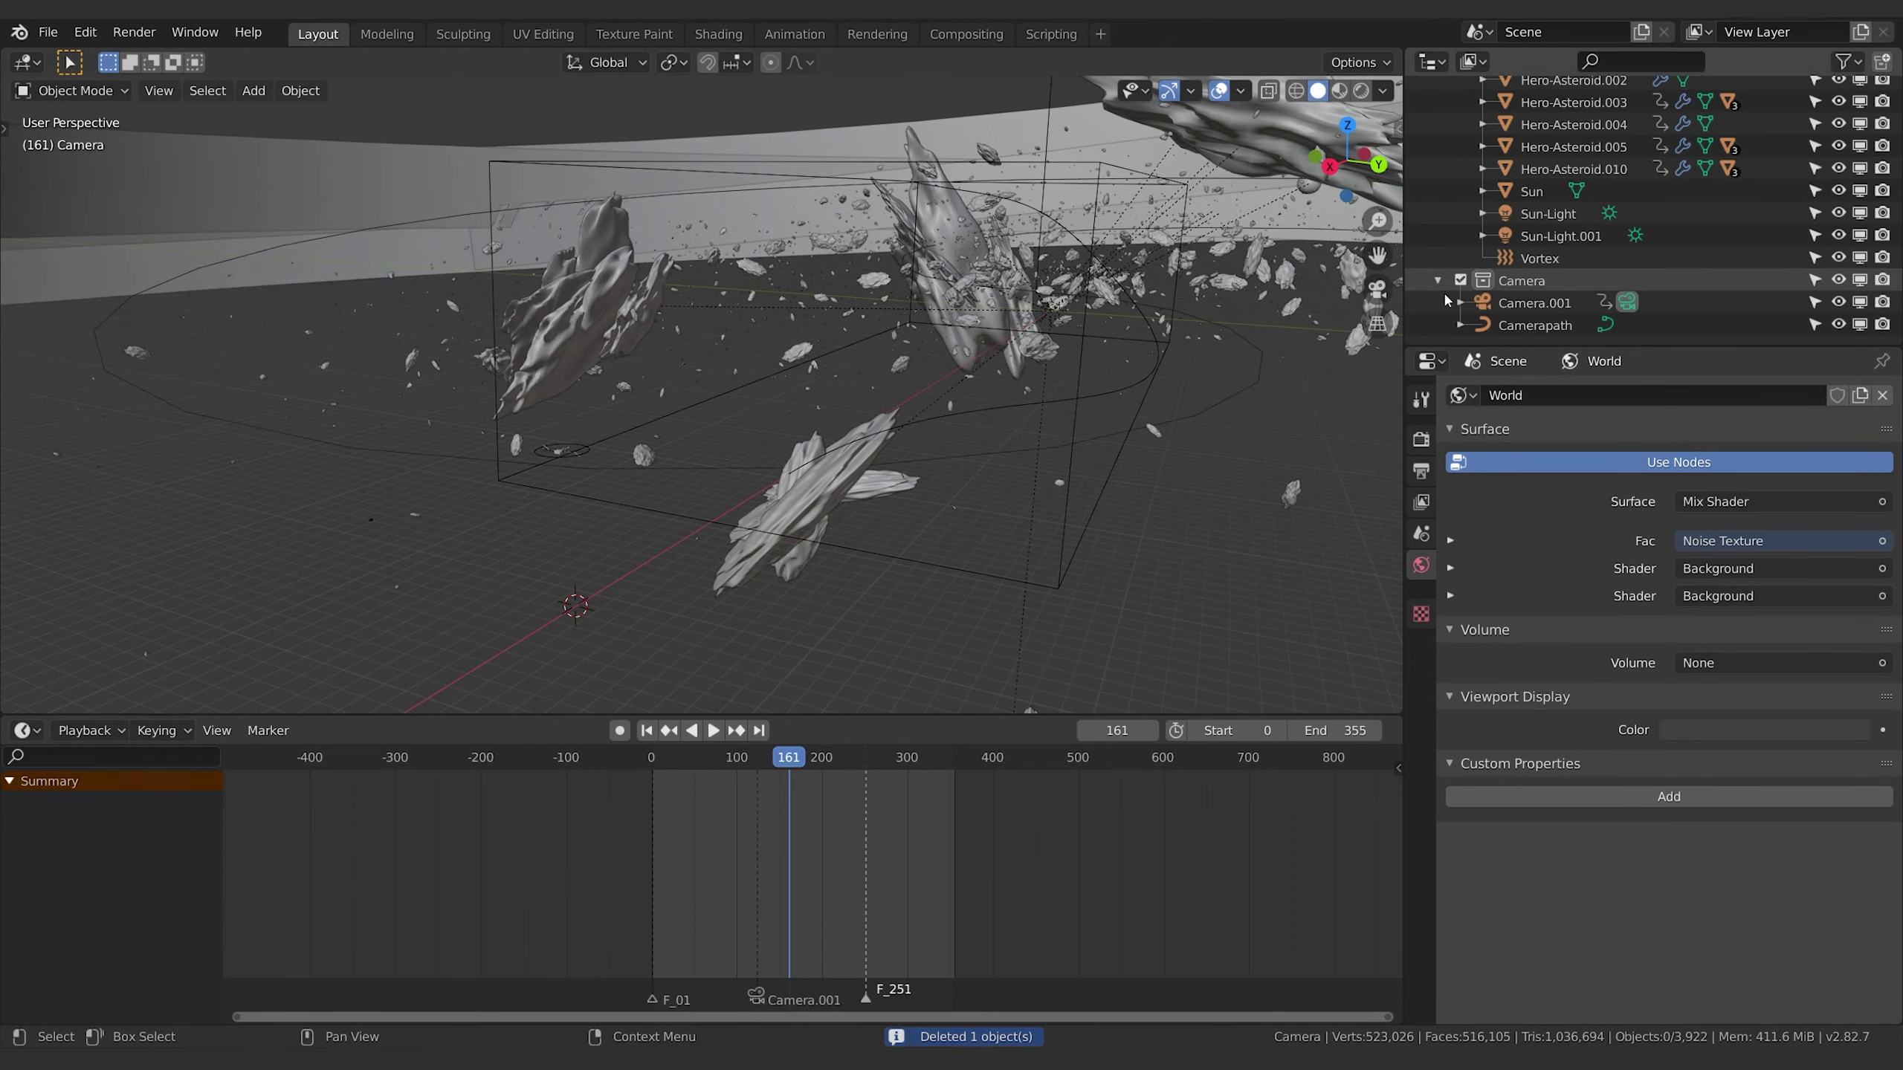
Delete the F_01 and F_251 timeline markers.
click(1488, 304)
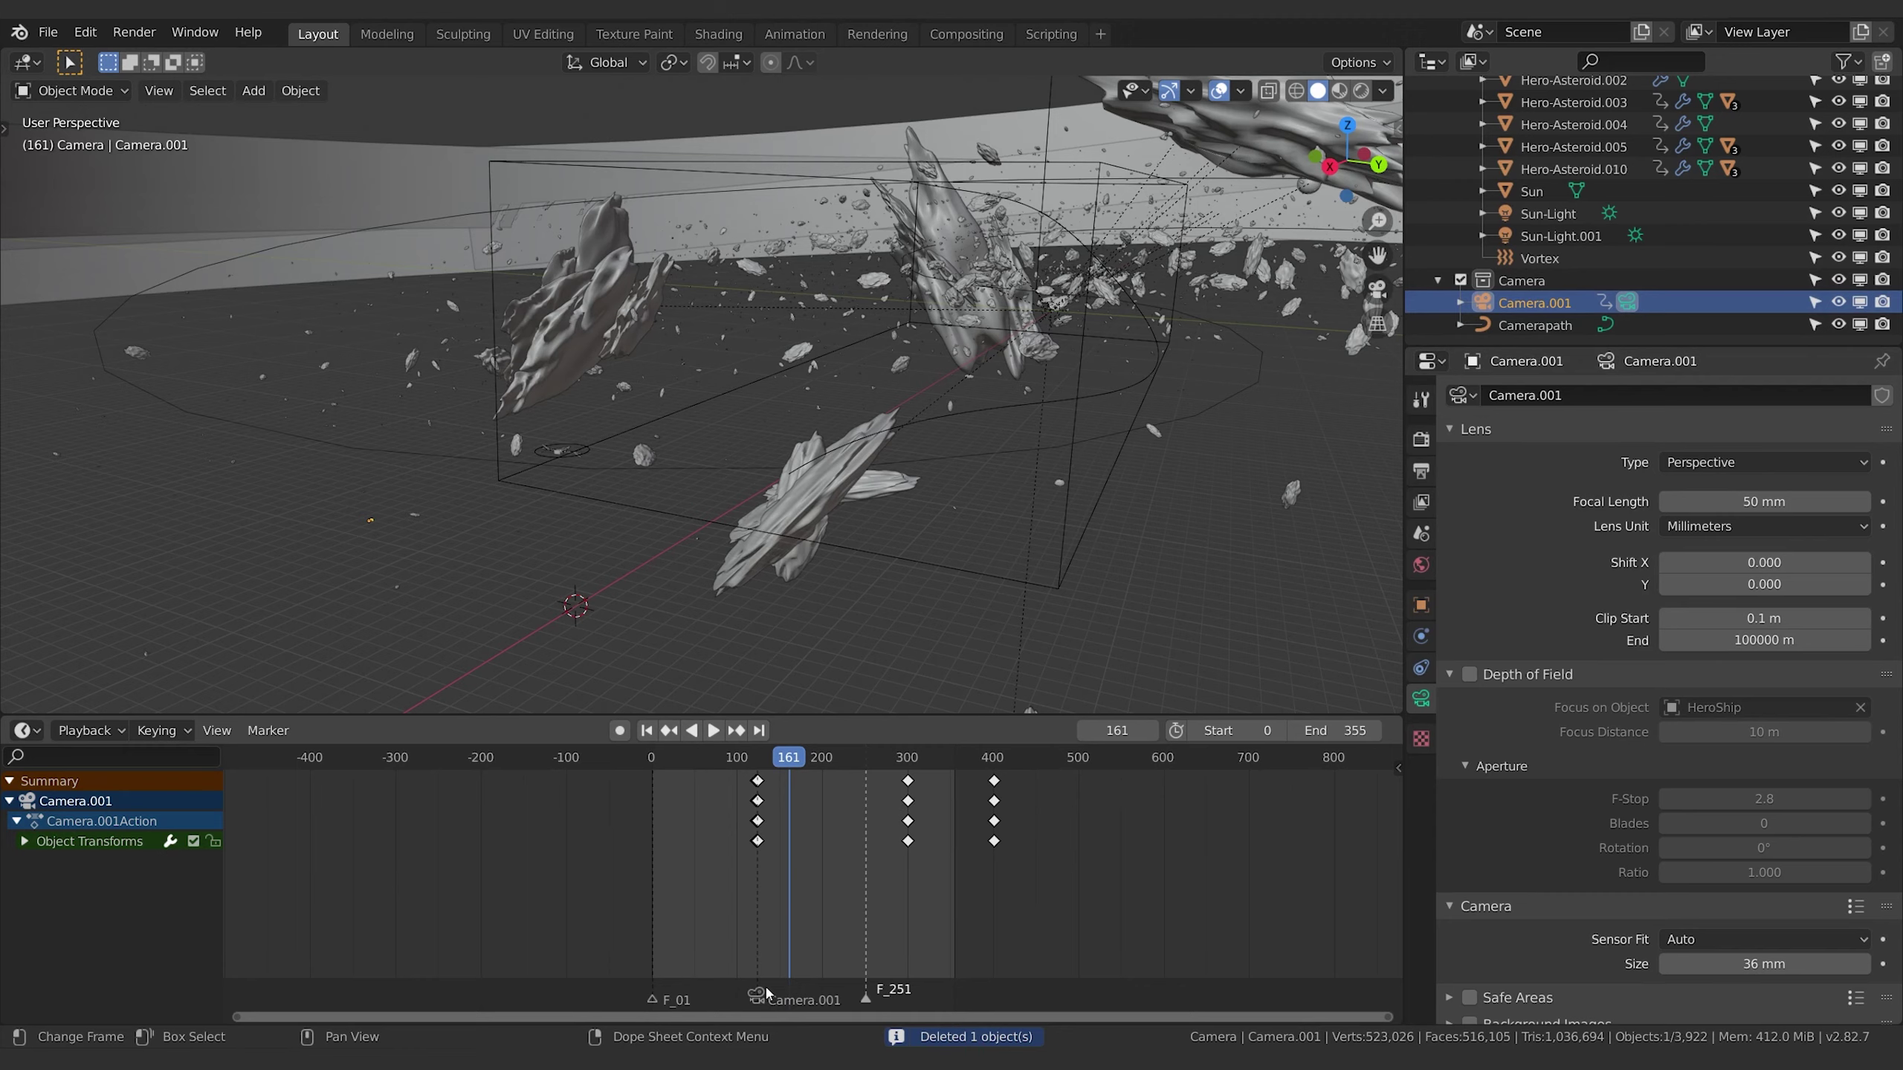
click(654, 1001)
key(x)
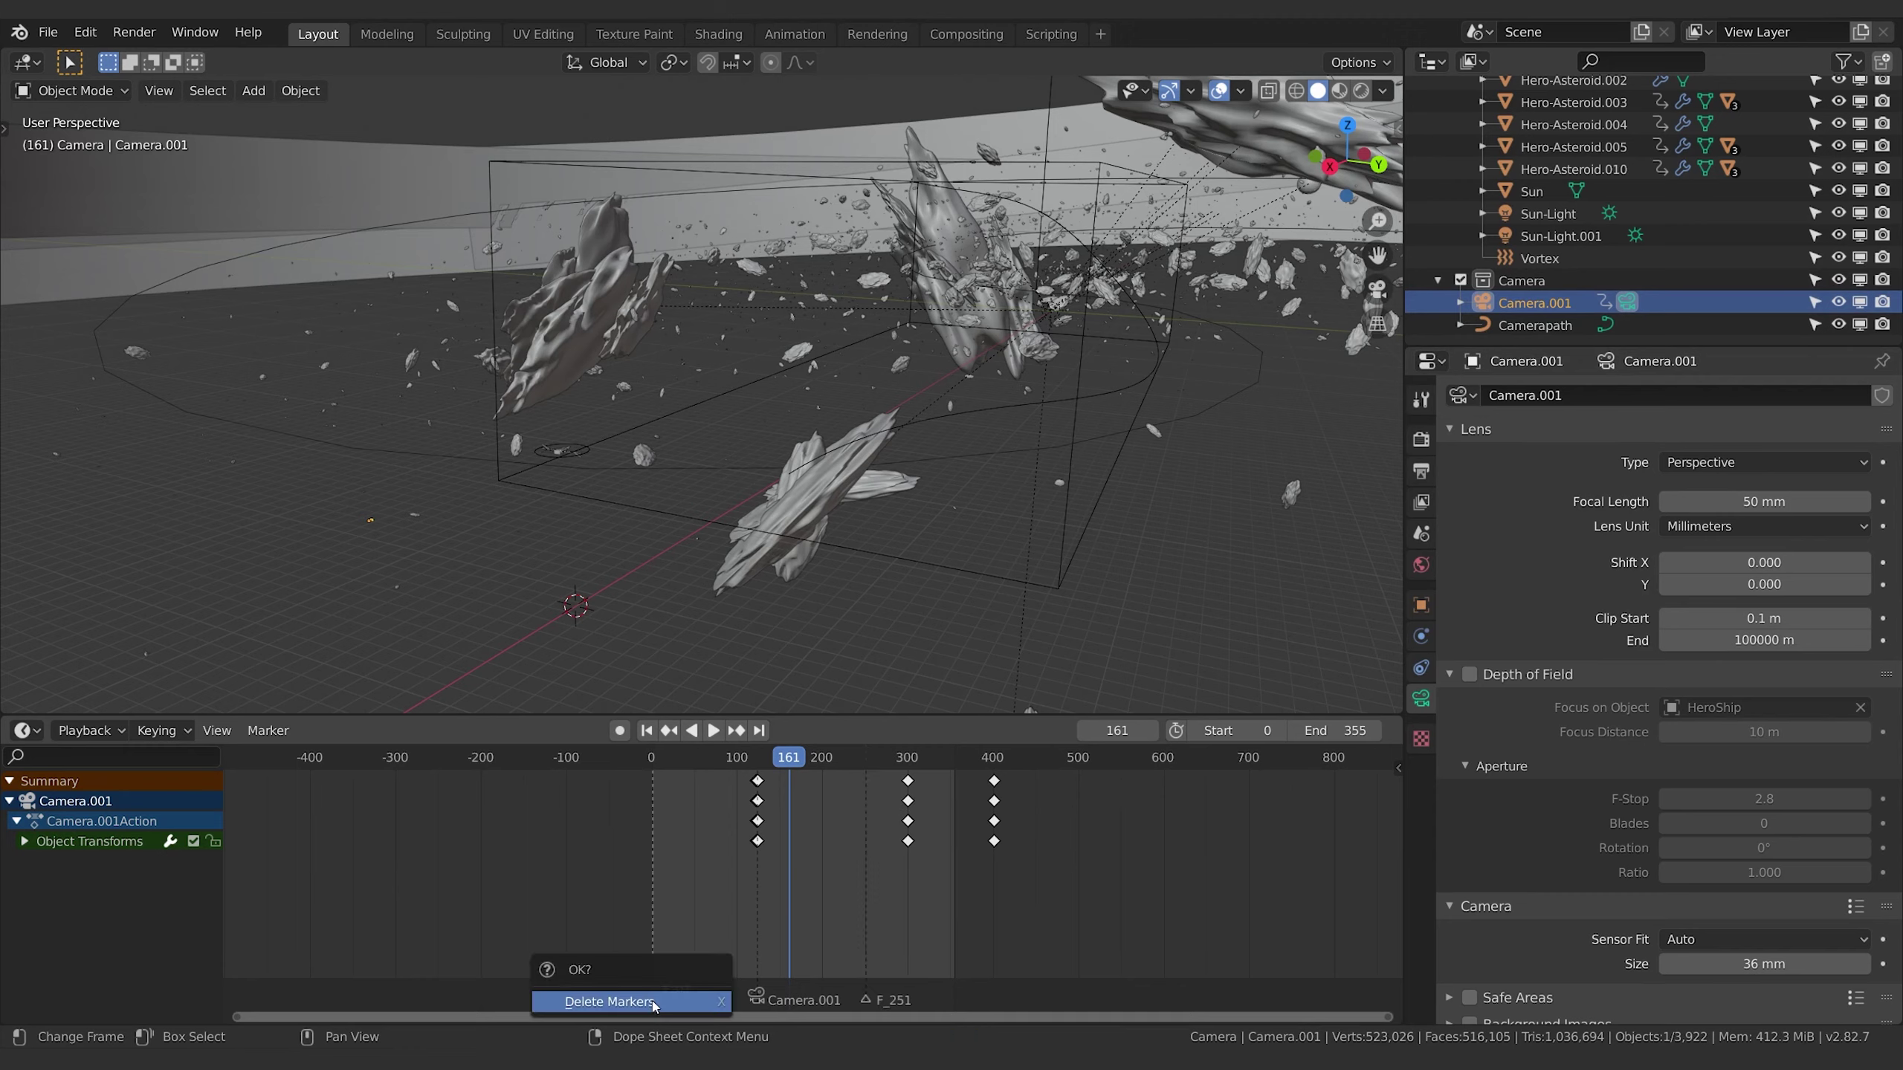
click(654, 1003)
click(864, 1003)
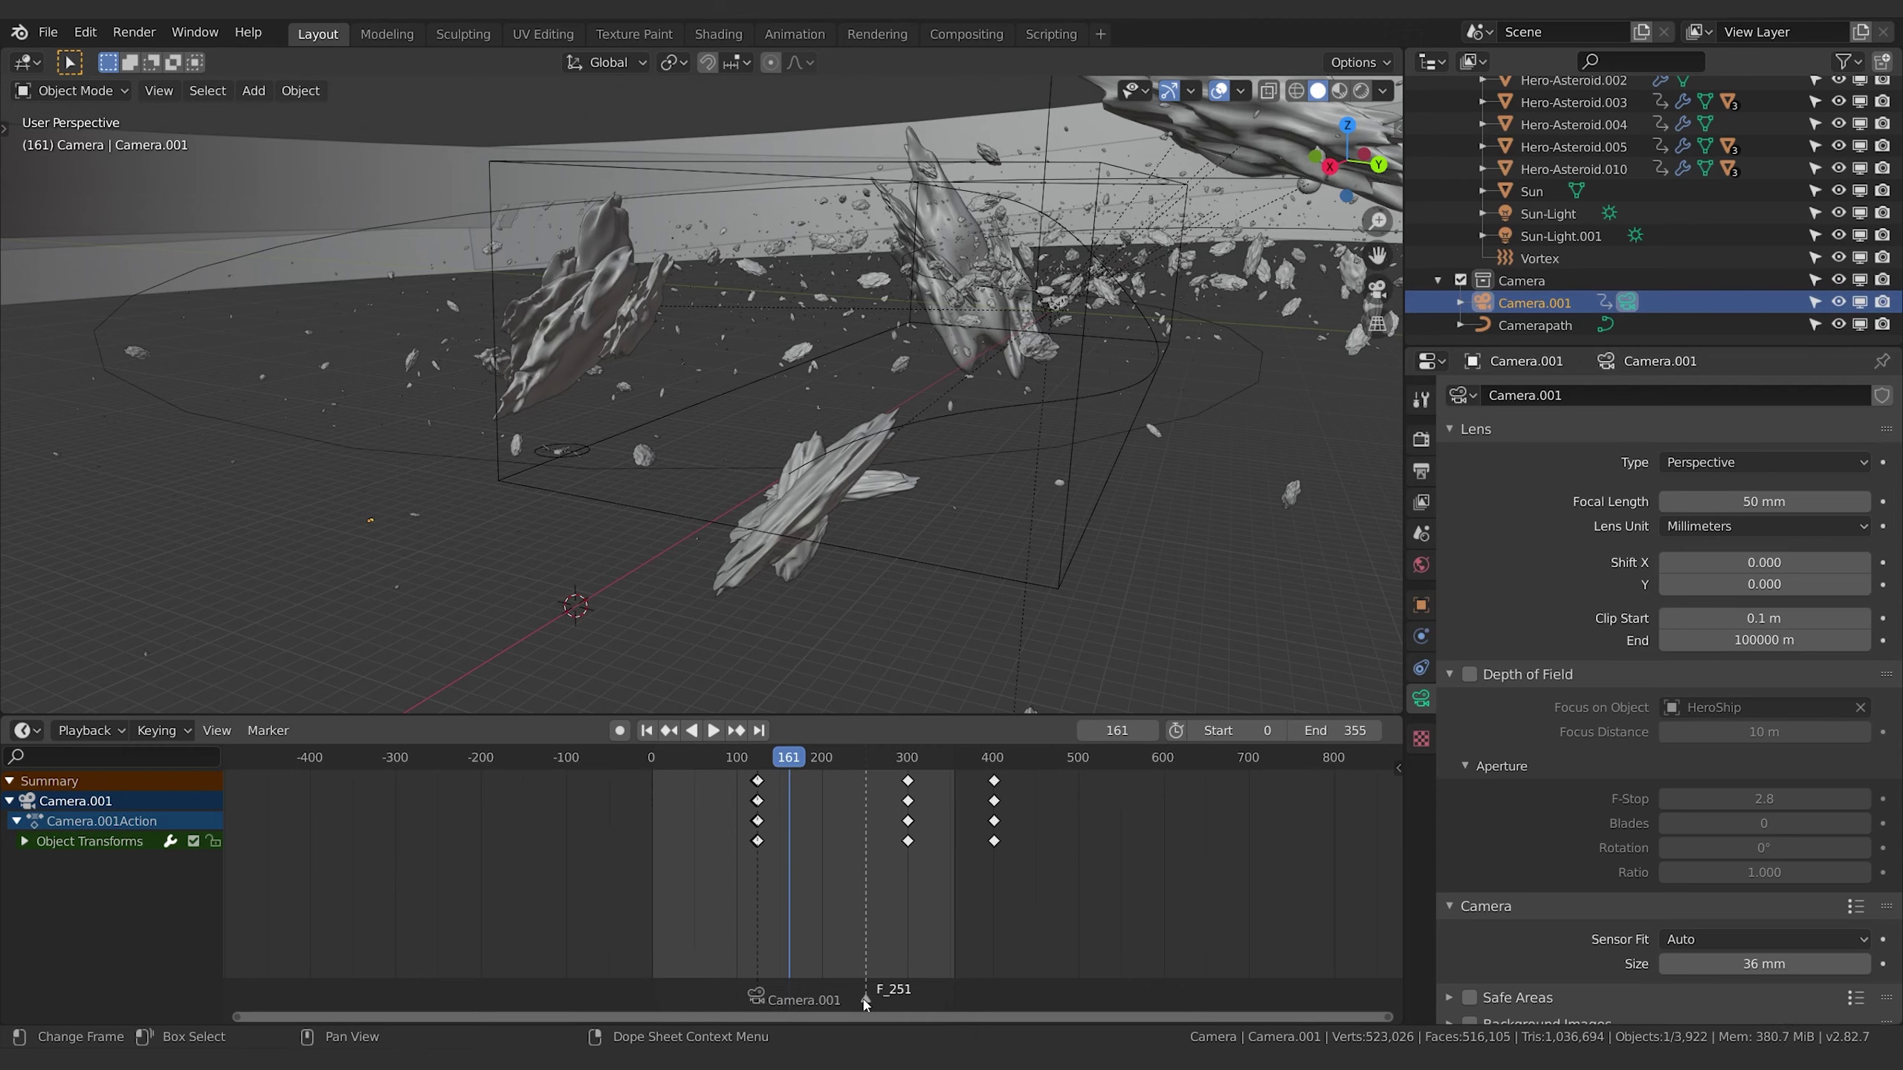
key(x)
click(800, 1002)
Move the Camera.001 marker to frame 0 and delete all of Camera.001's keyframes.
drag(756, 999, 652, 999)
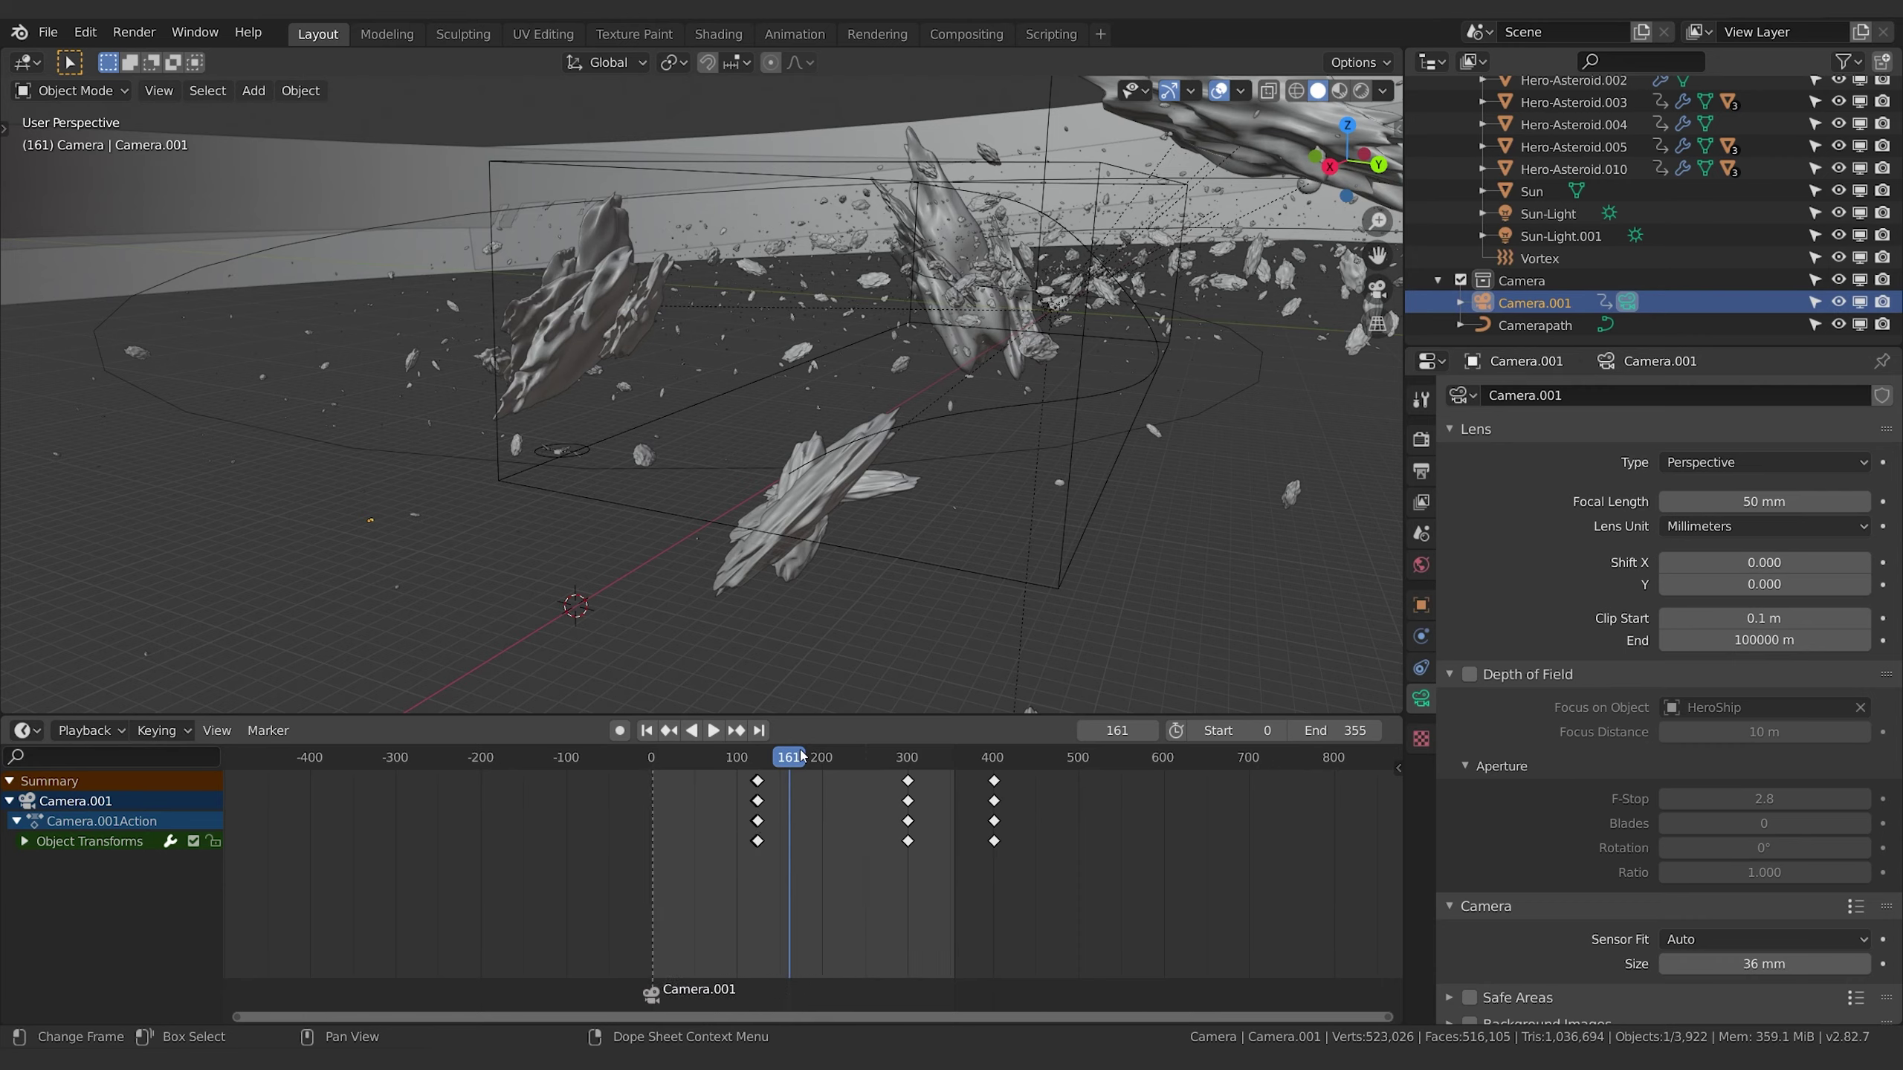
drag(801, 755, 681, 755)
drag(706, 889, 1167, 750)
key(x)
click(964, 833)
scroll(802, 555, up, 2)
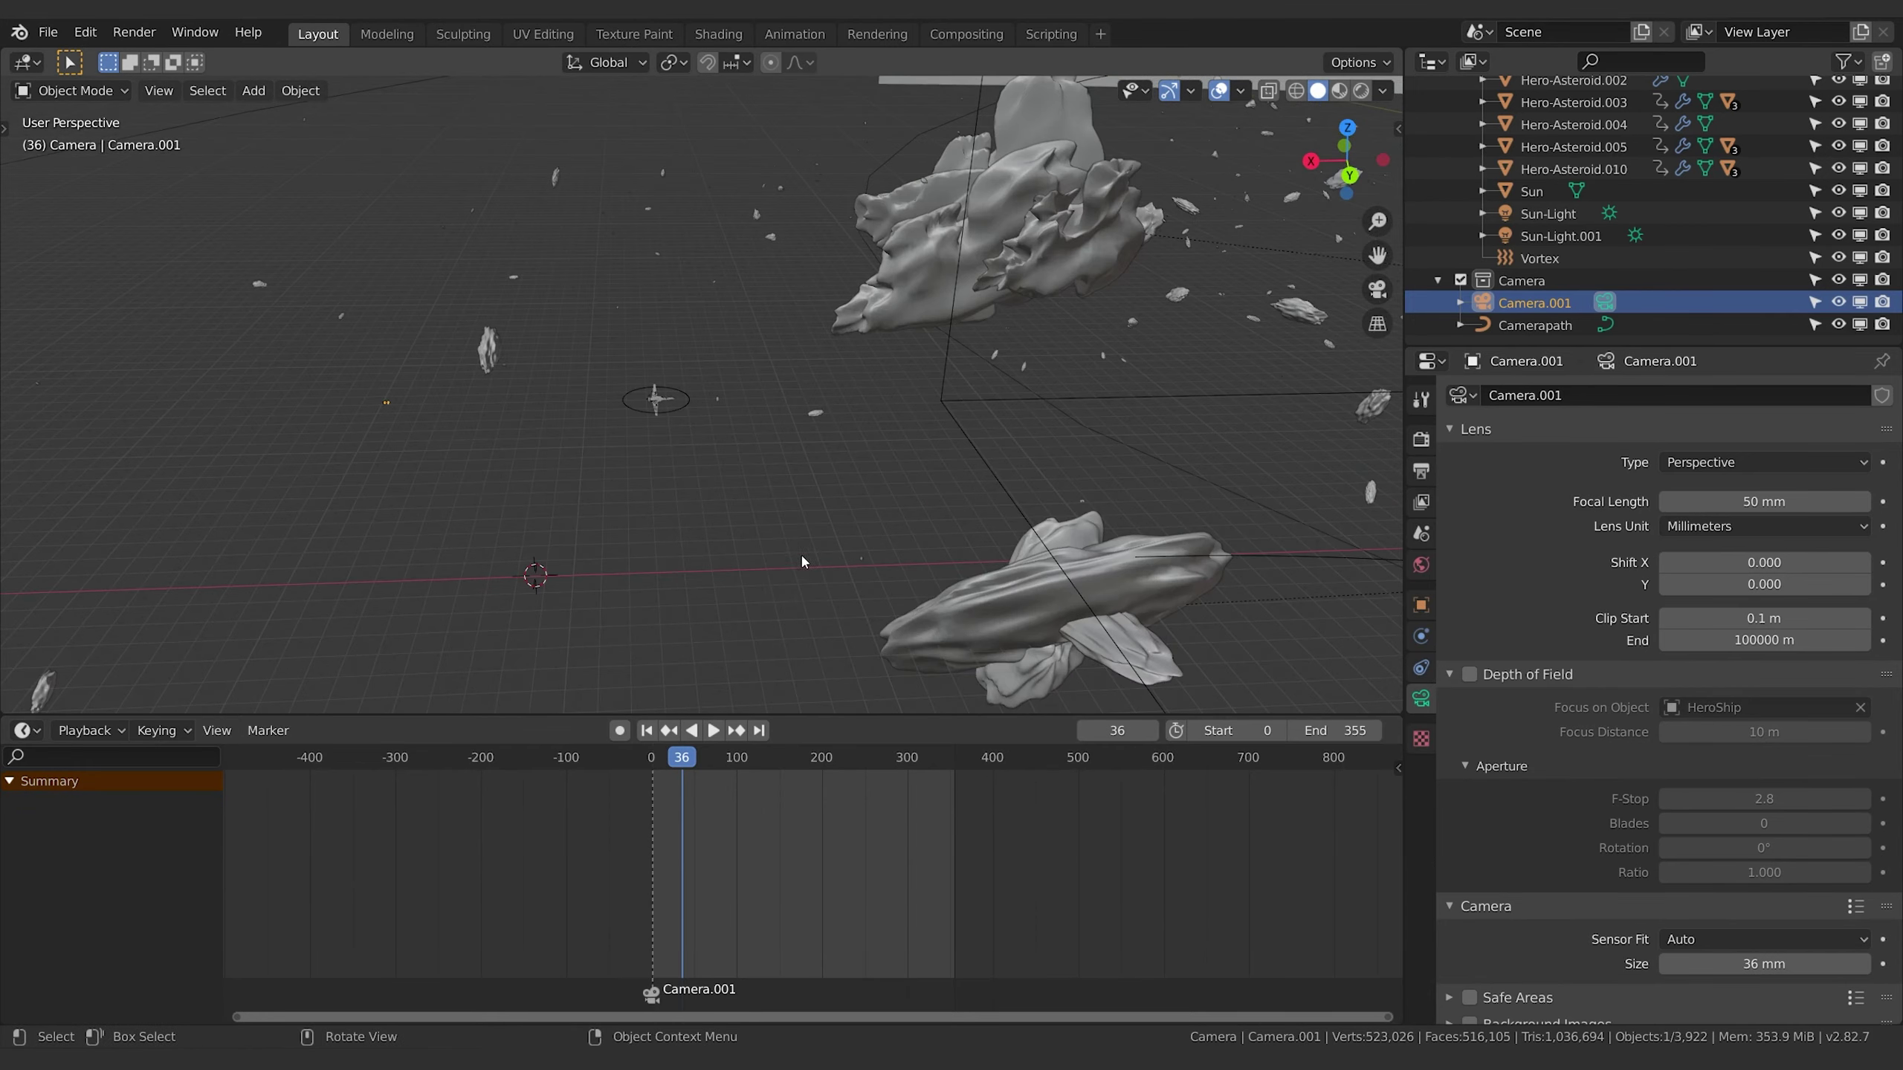
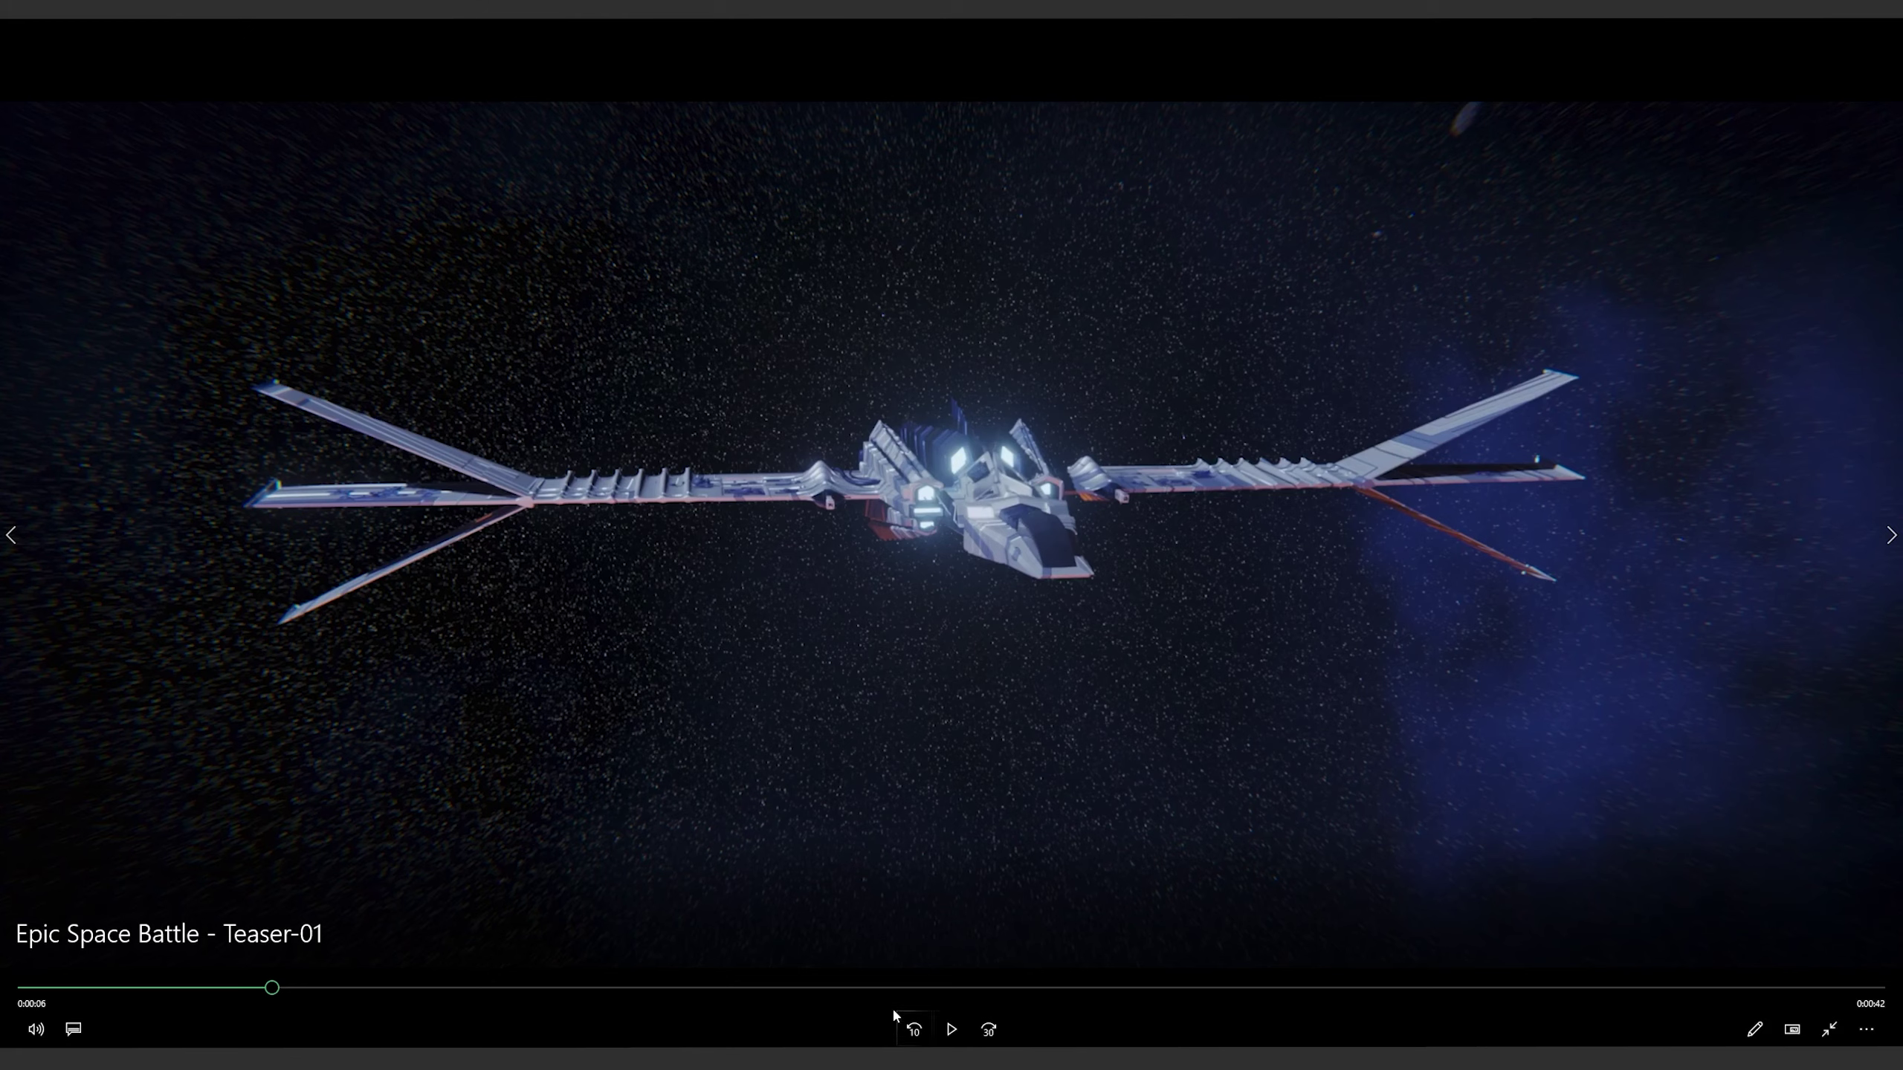
Jump the paused Epic Space Battle teaser from 0:00:06 to 0:00:11 on the seek bar.
click(470, 988)
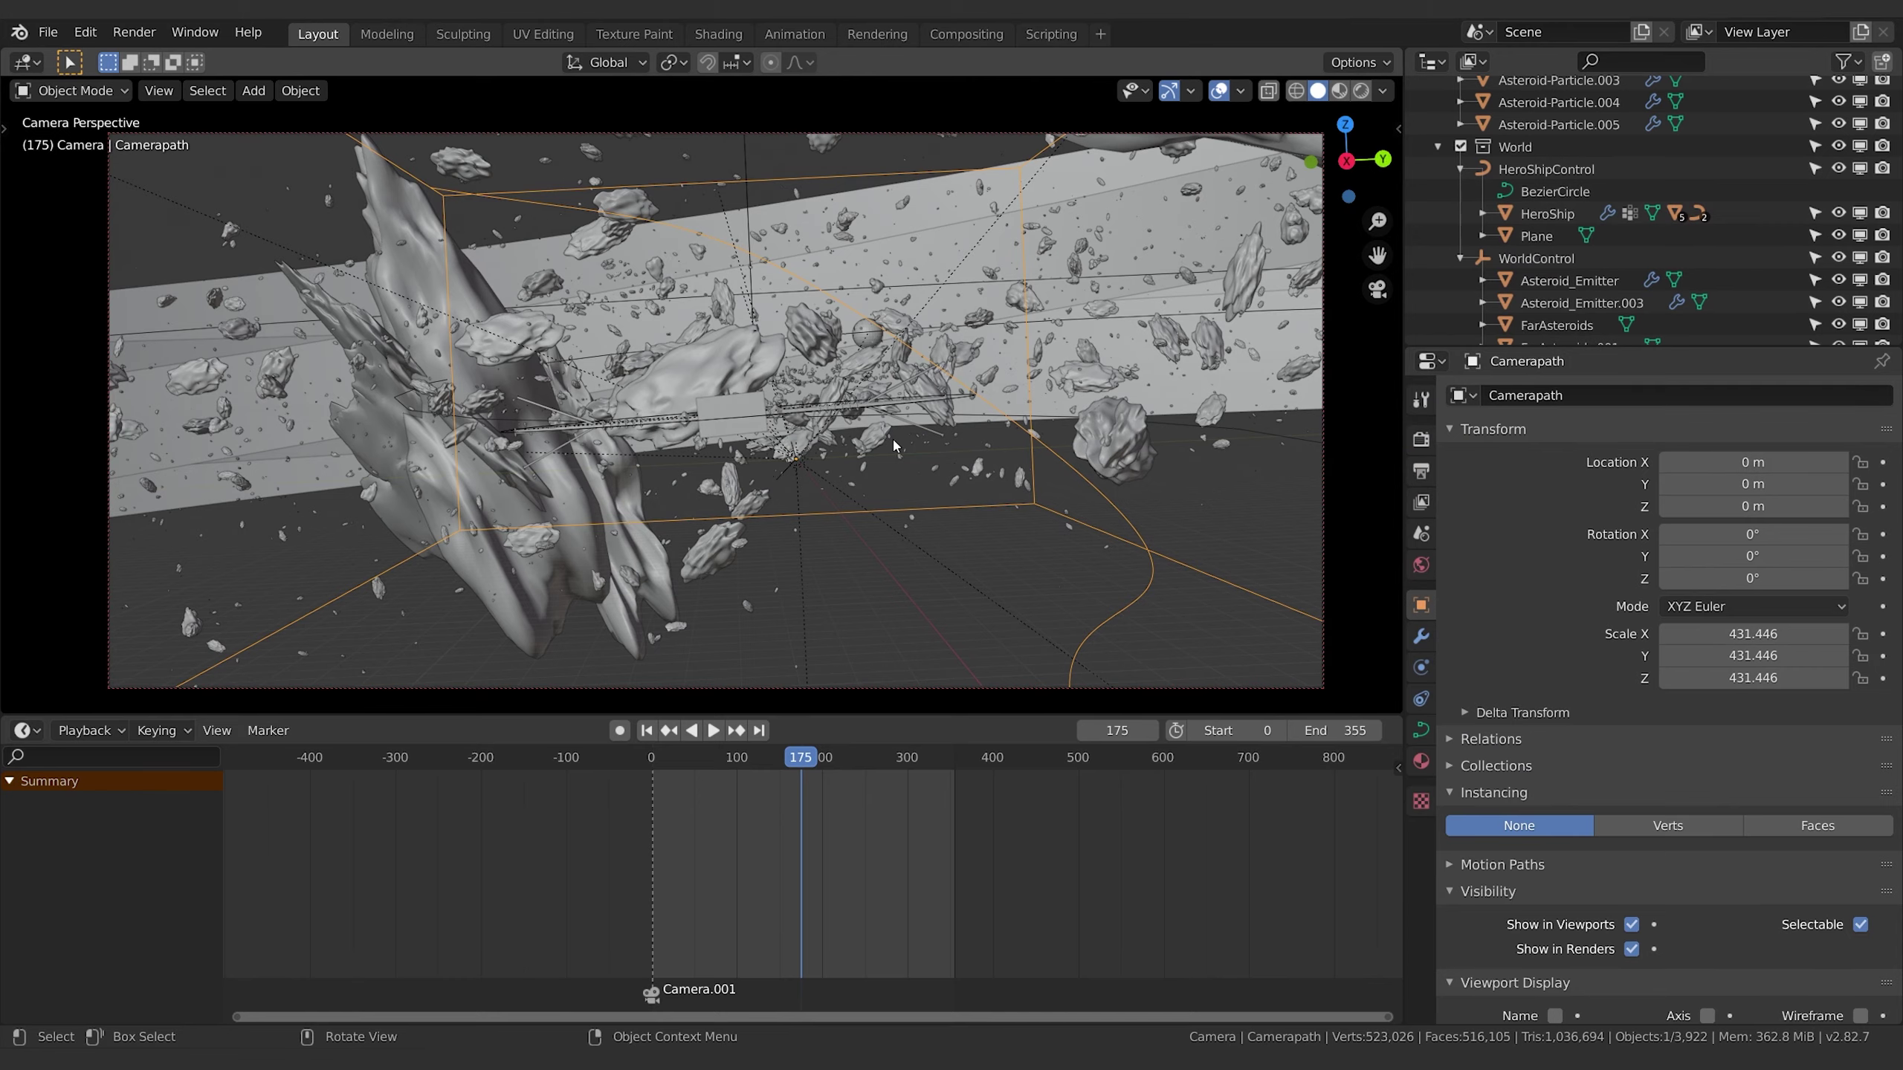
Preview the shot, then select Camera.001 and set its focal length to 153 mm.
drag(655, 759, 744, 759)
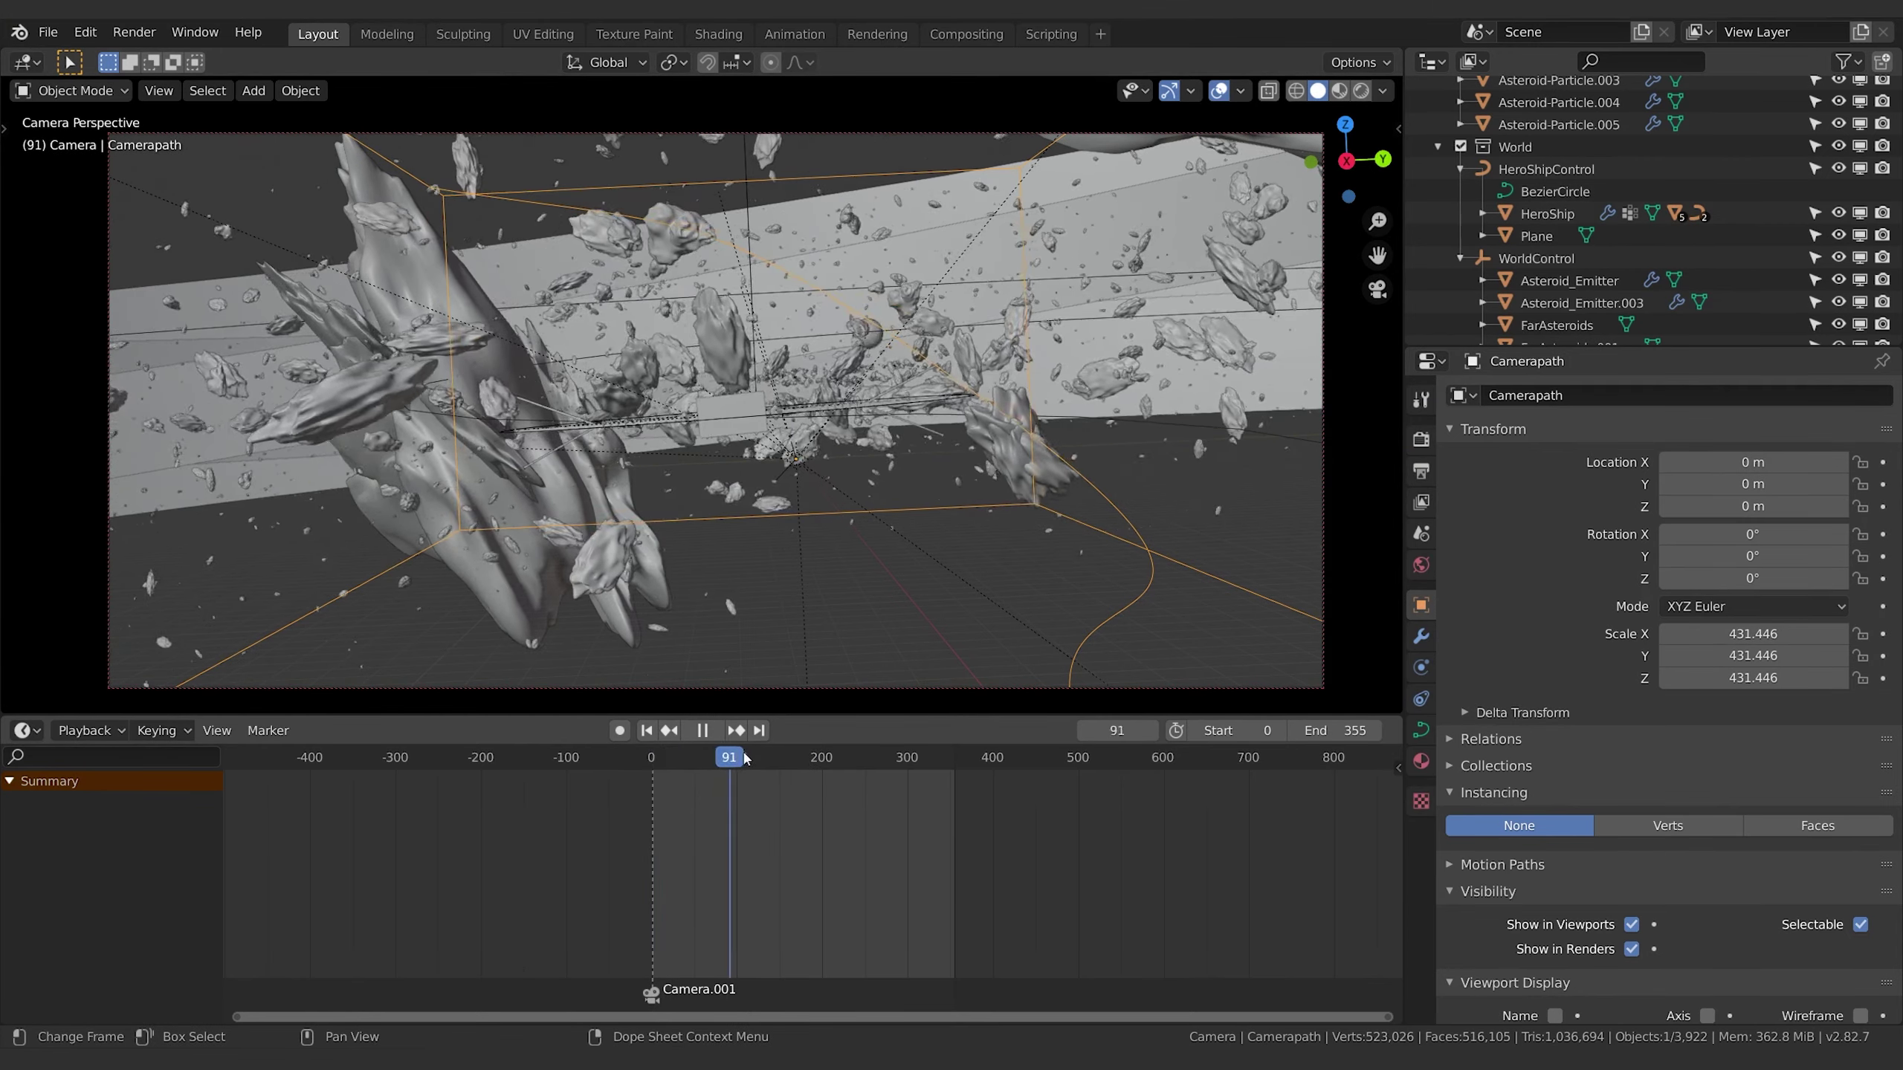
key(Escape)
scroll(1578, 330, down, 2)
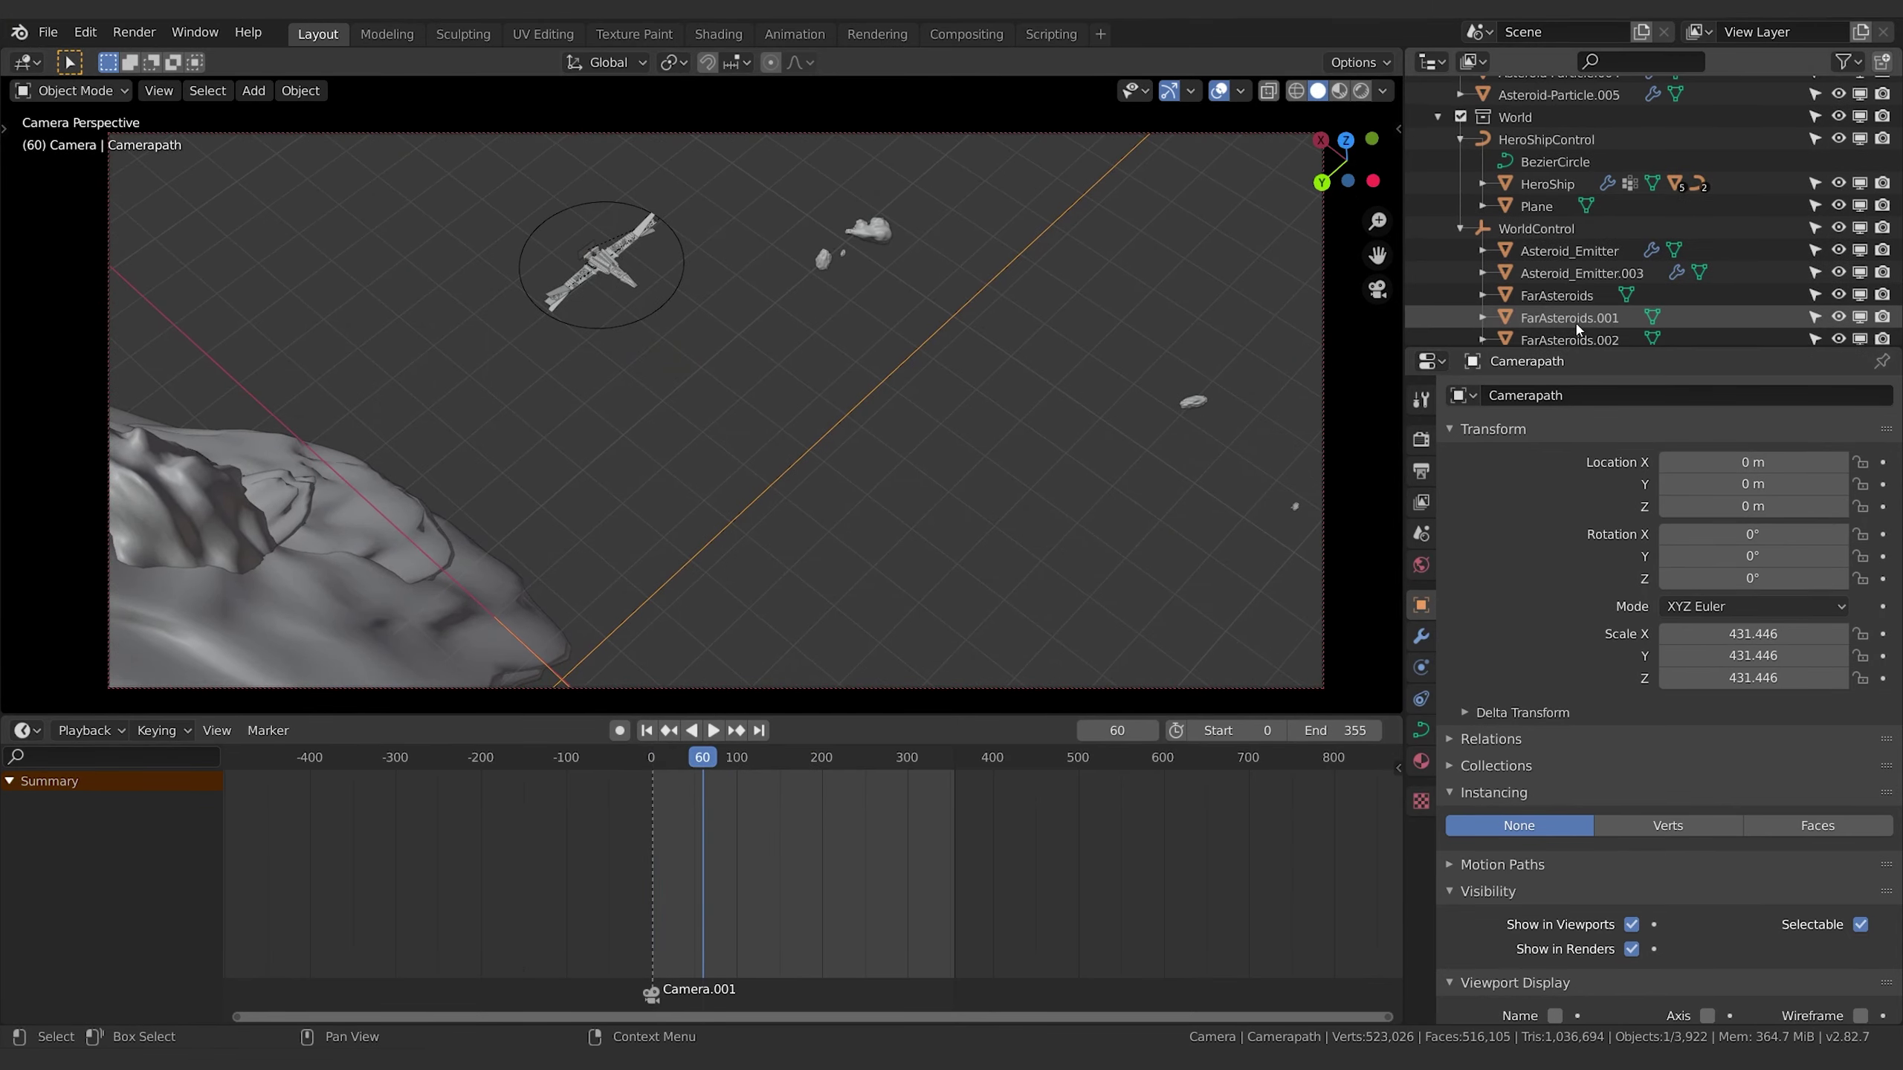
scroll(1577, 330, down, 8)
click(1533, 303)
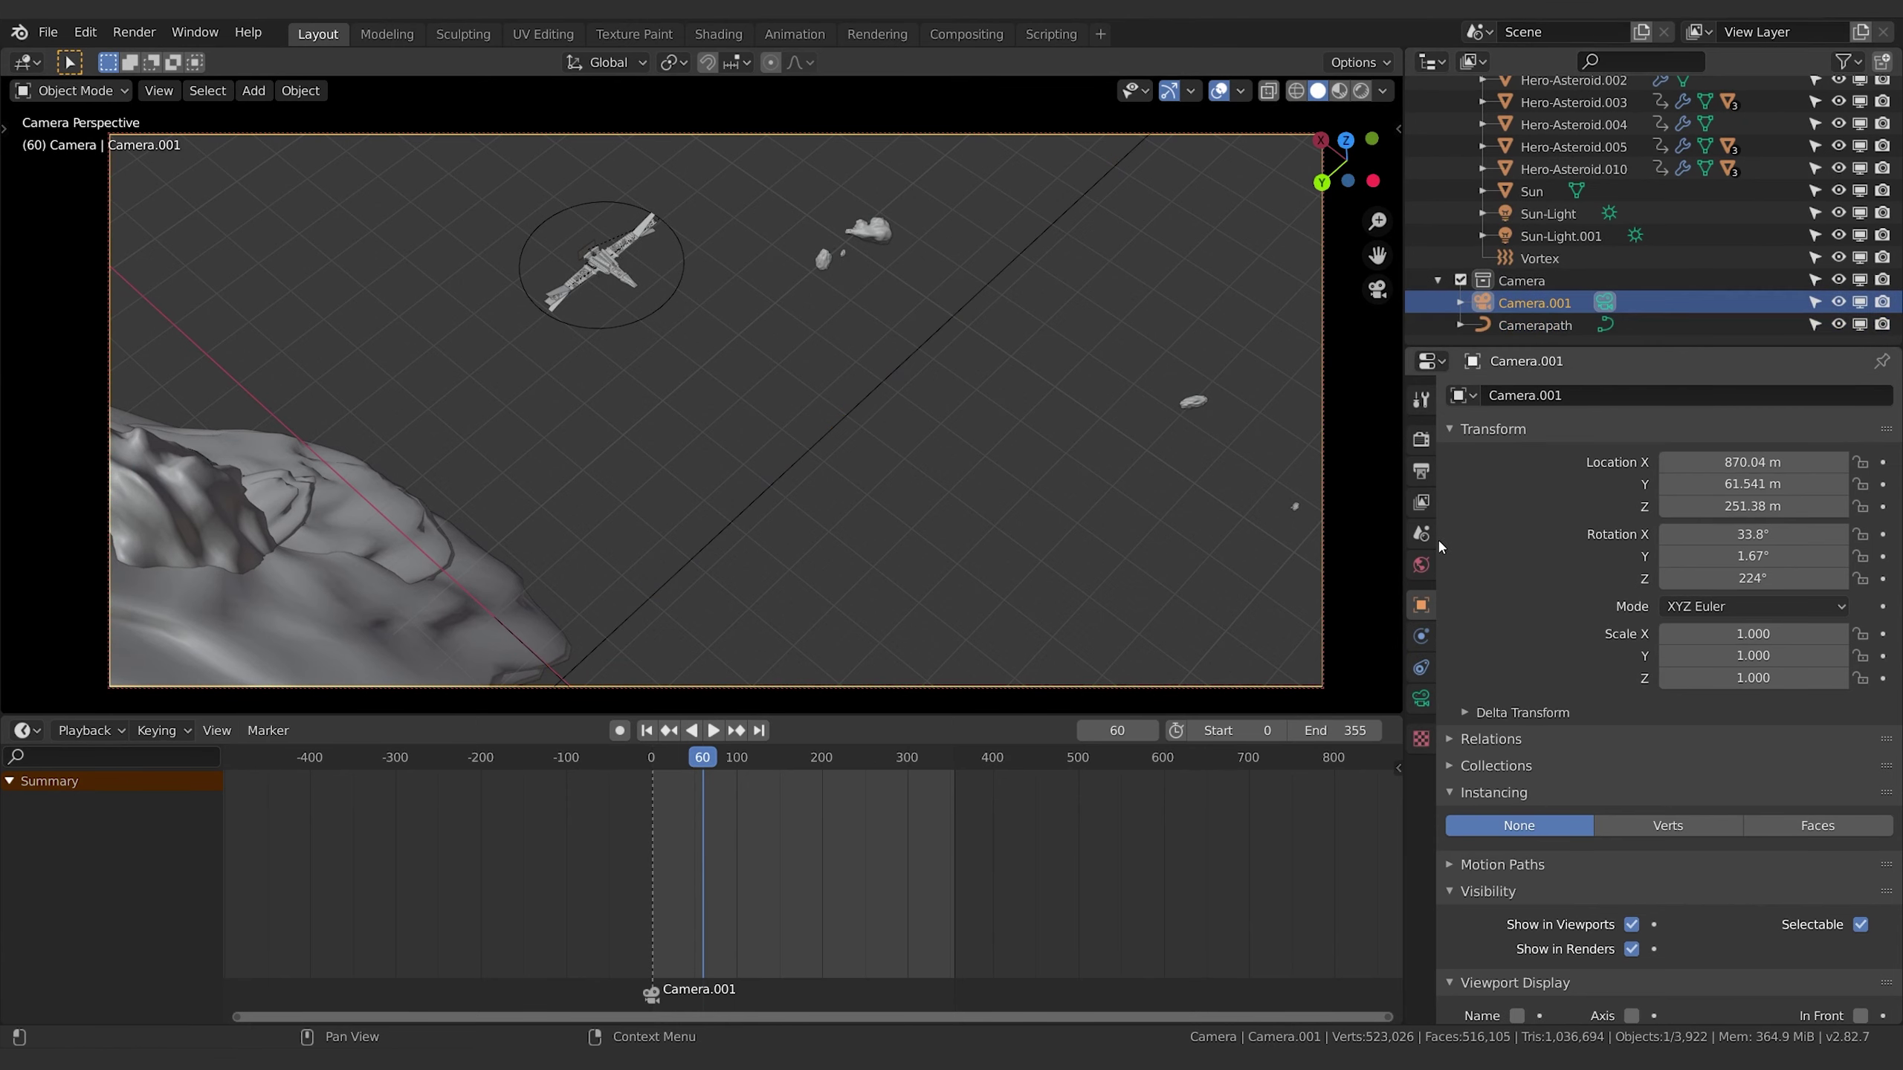
click(1421, 699)
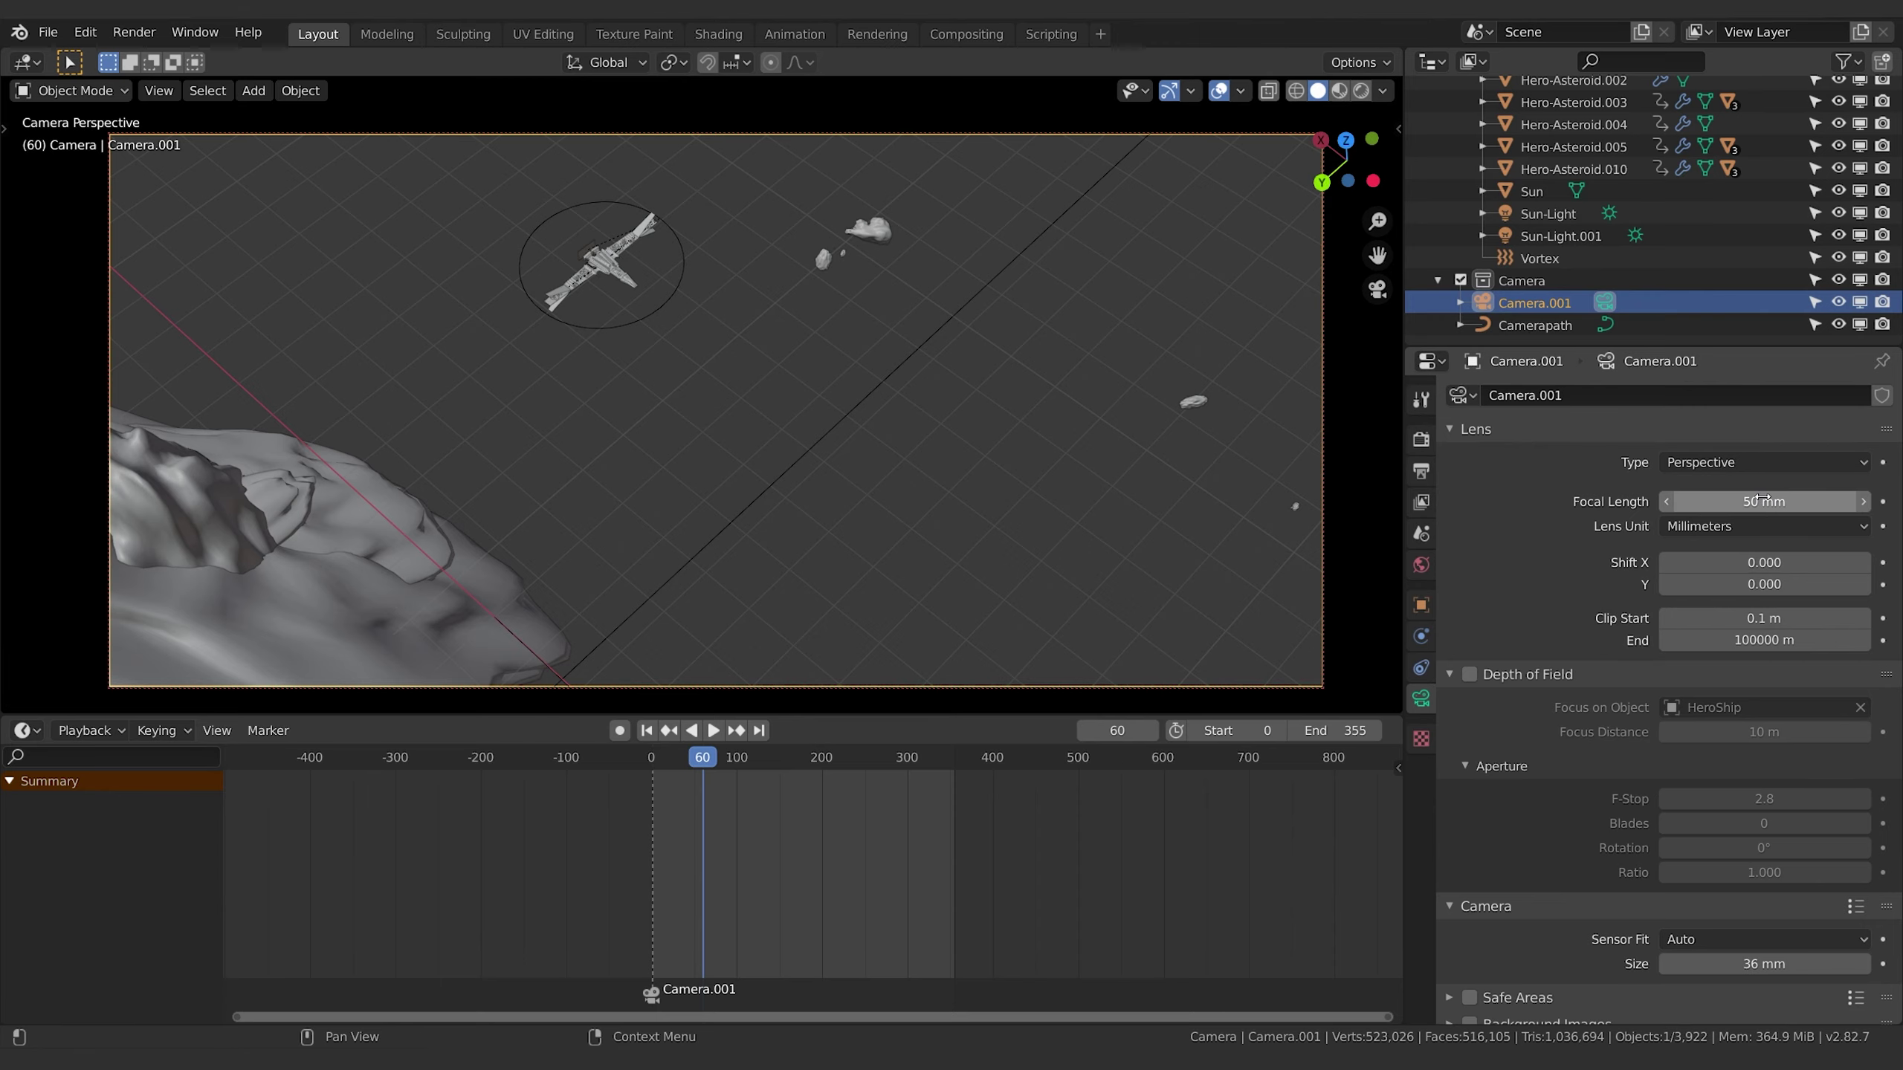
drag(1765, 502, 1866, 502)
Reframe Camera.001 over the asteroid field and keyframe its location and rotation at frames 0 and 101.
scroll(738, 363, down, 6)
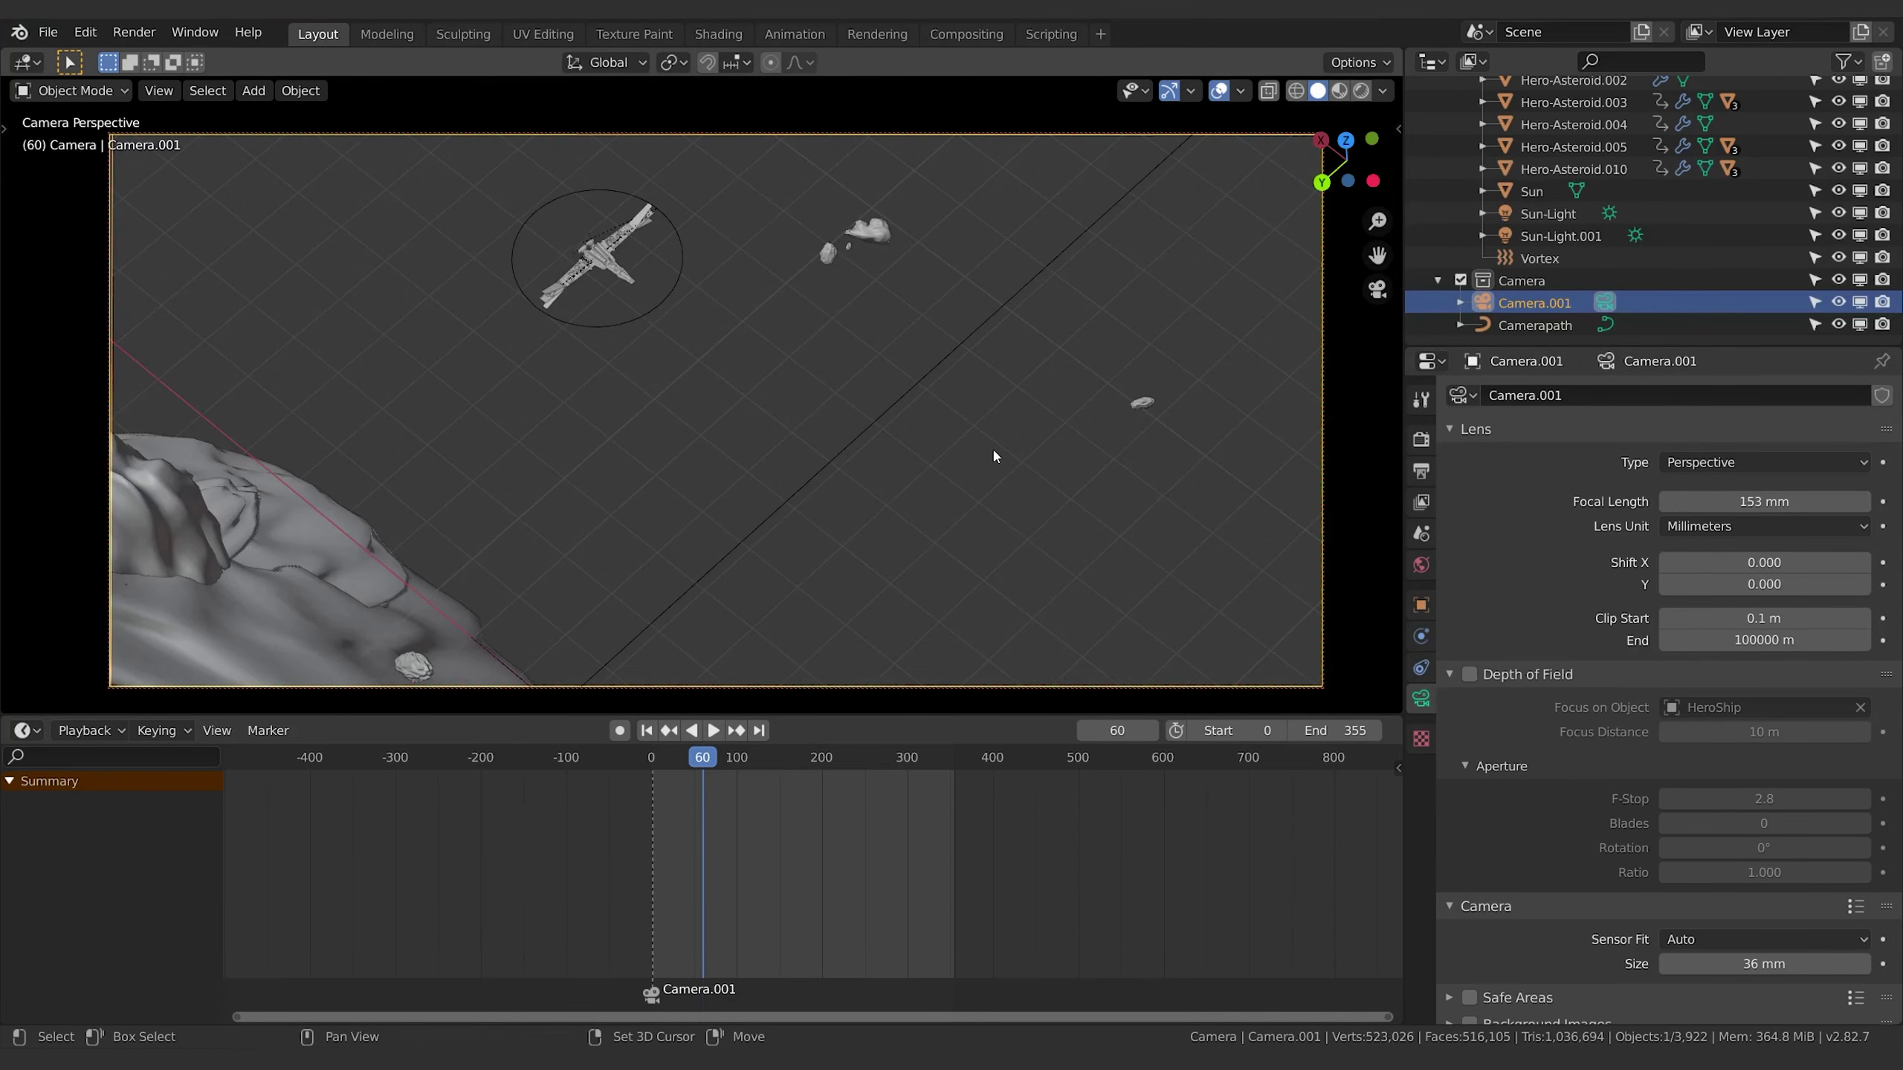
shift+middle_drag(994, 453, 651, 358)
shift+middle_drag(932, 405, 1078, 441)
key(shift+Left)
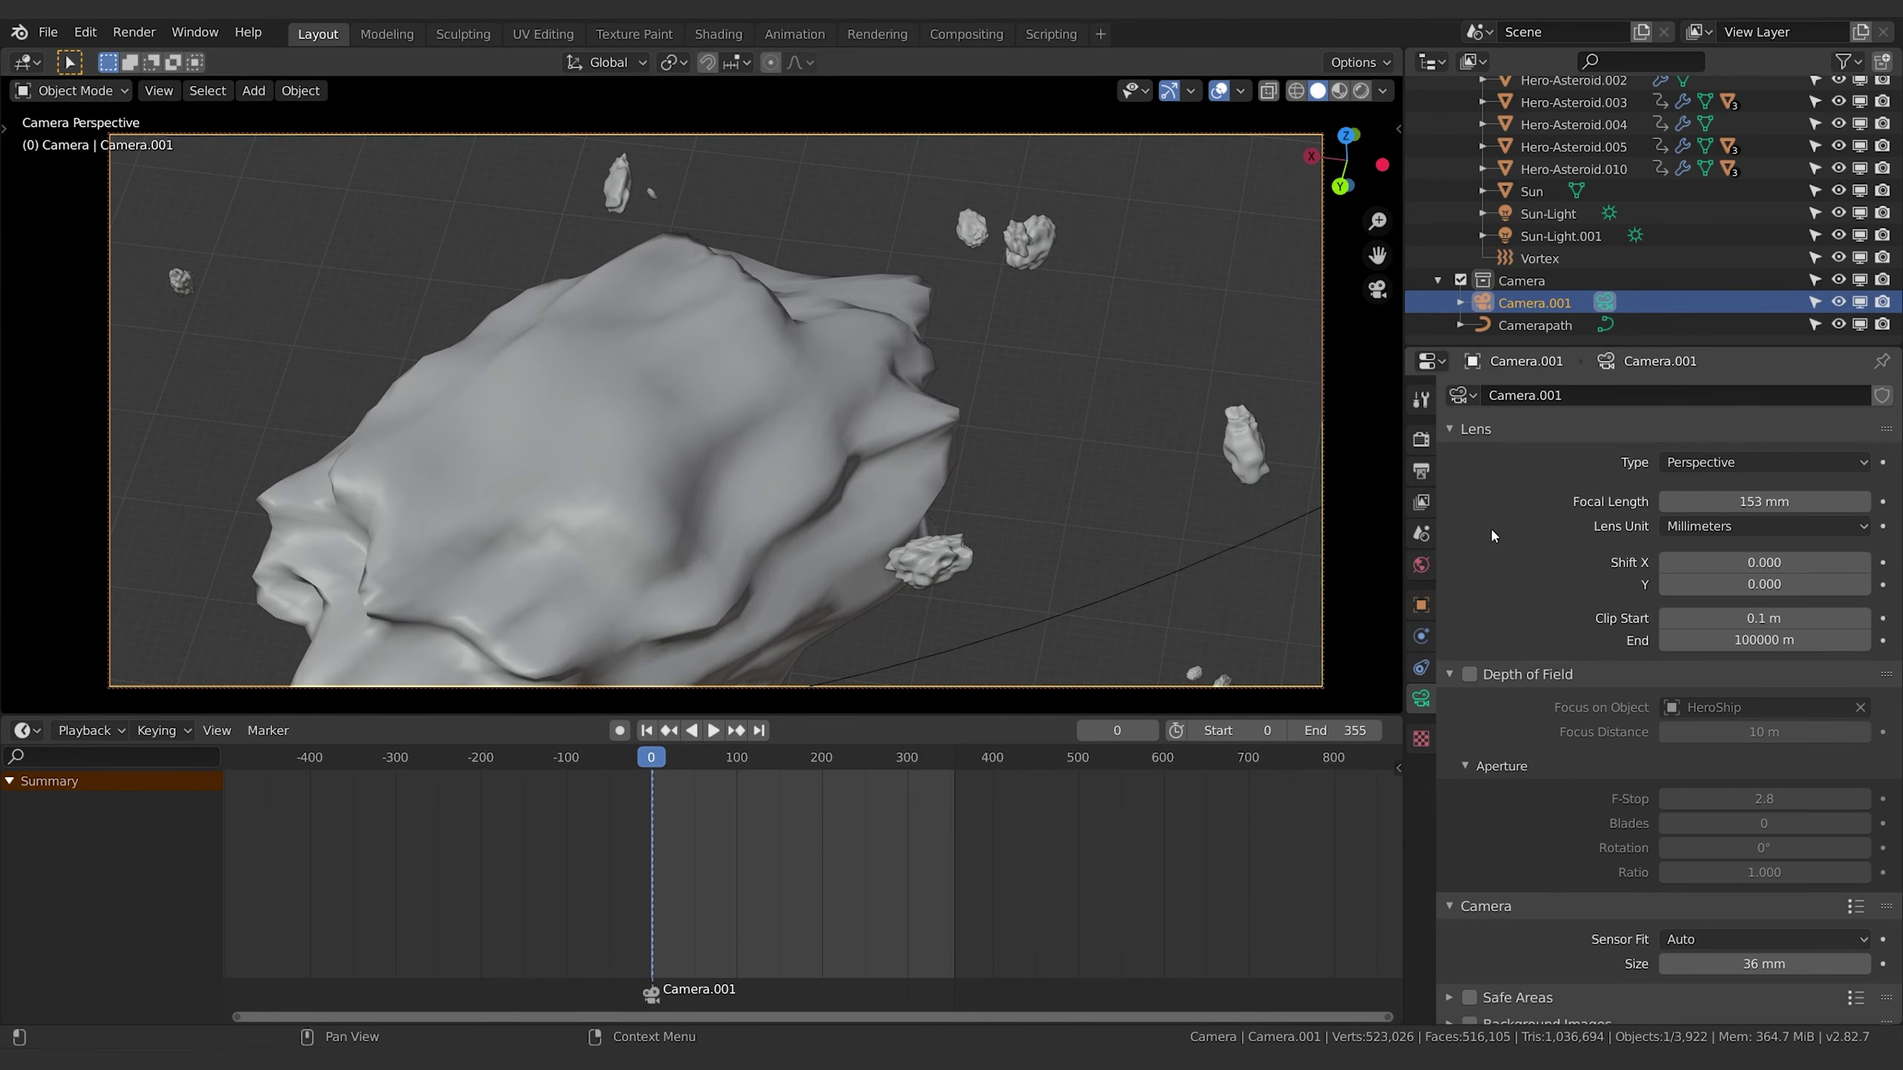
click(1421, 605)
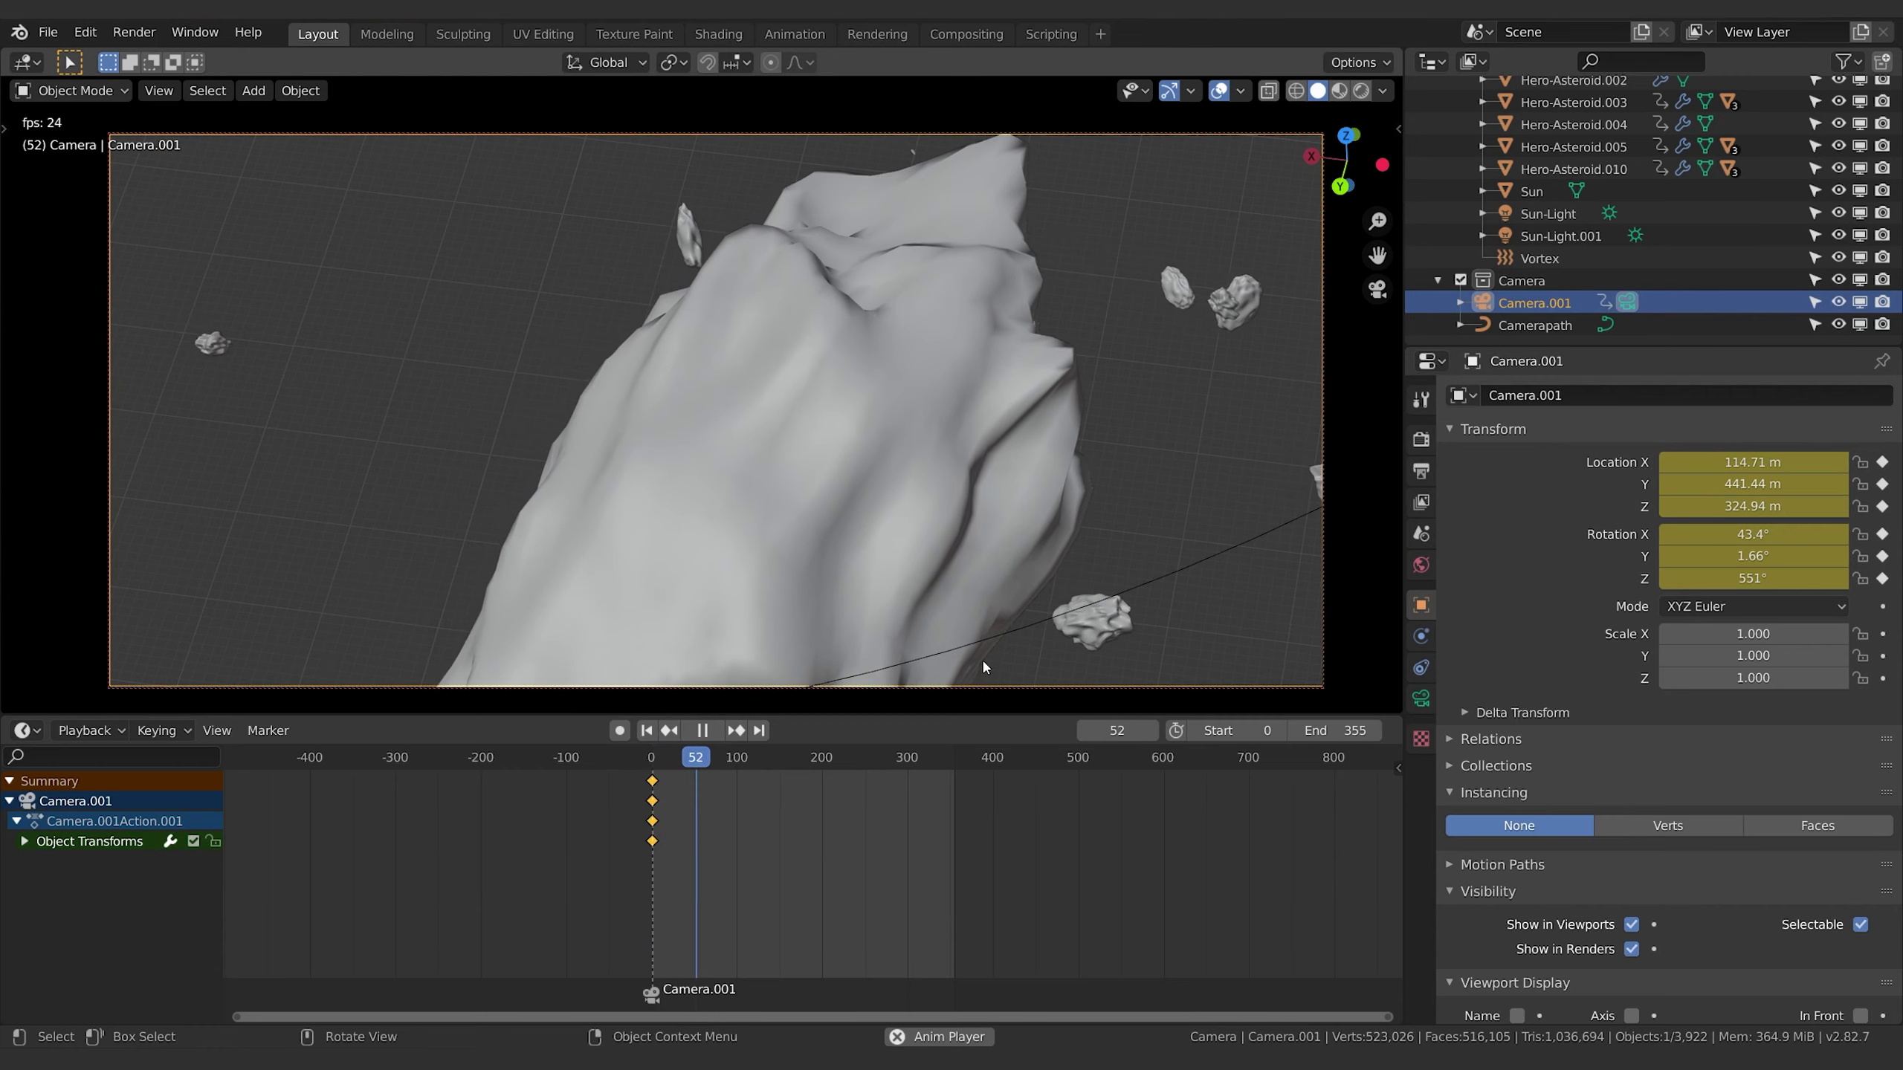
key(space)
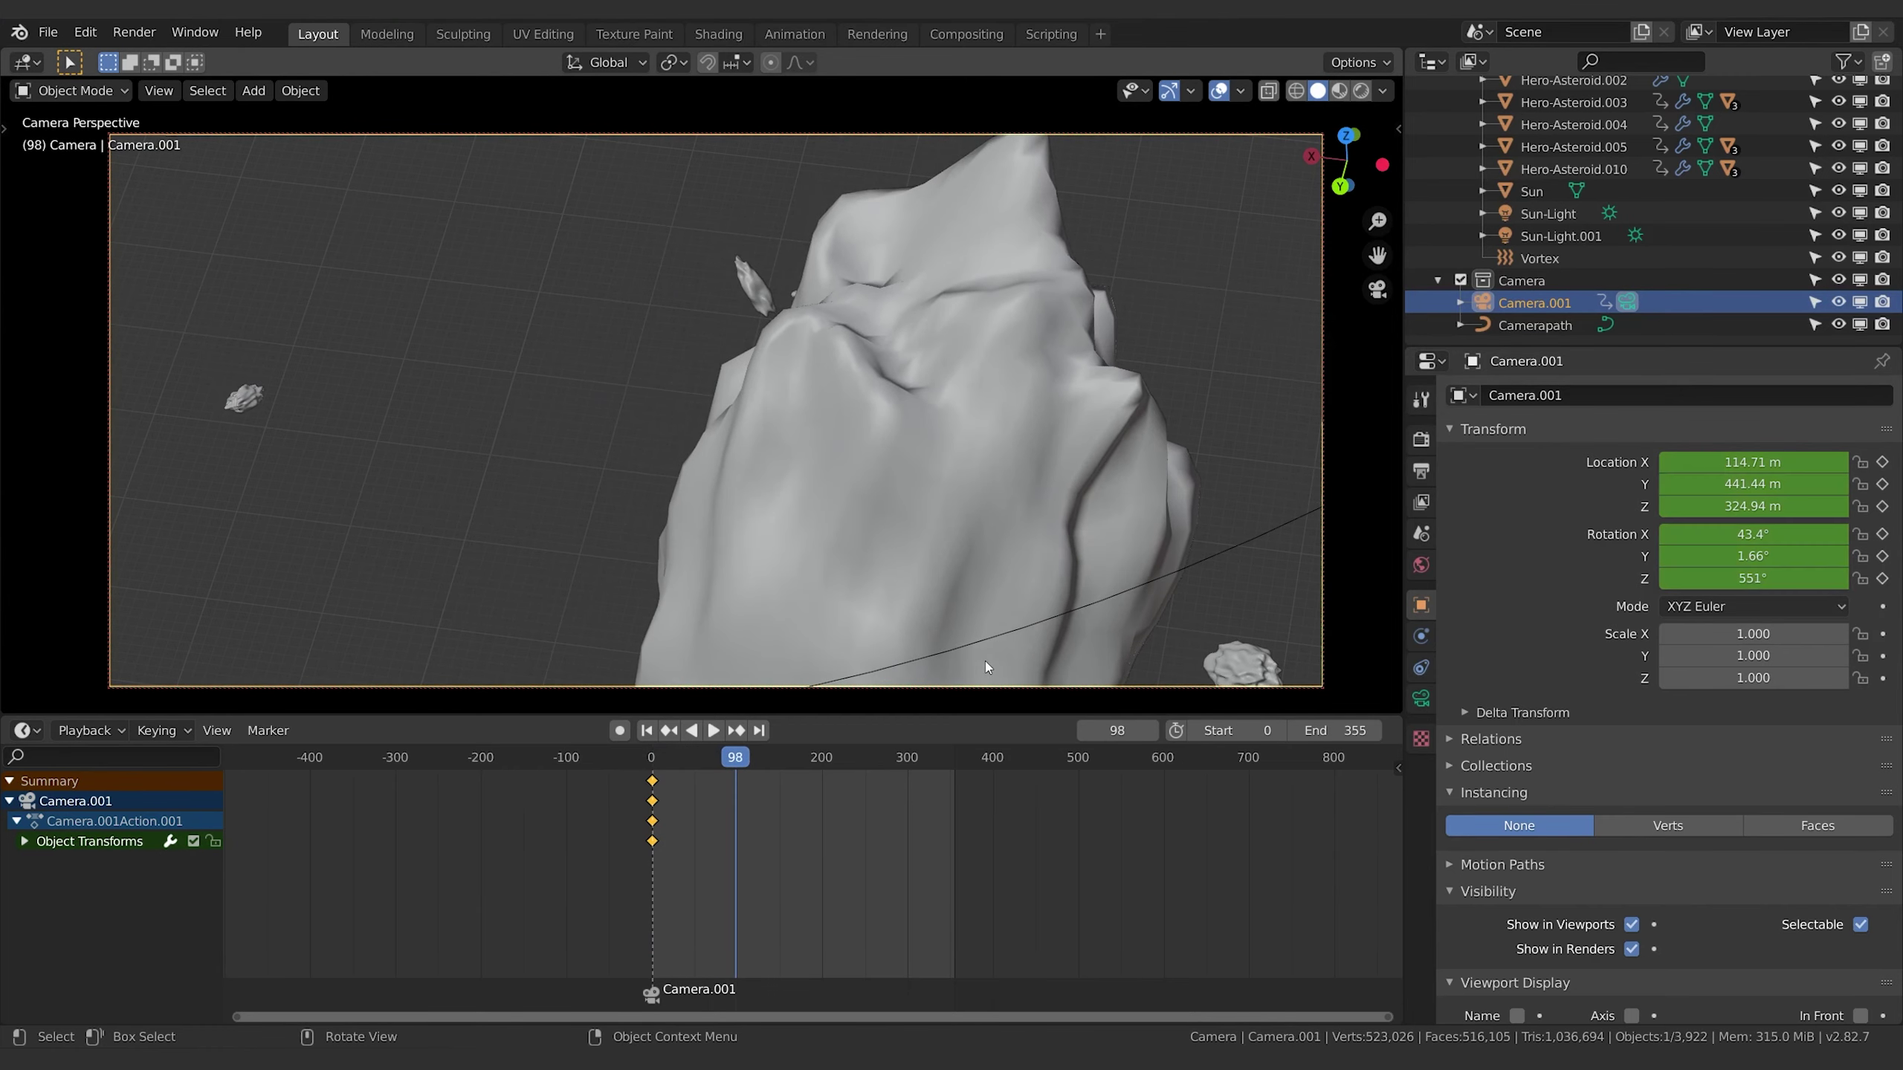
shift+middle_drag(984, 660, 972, 518)
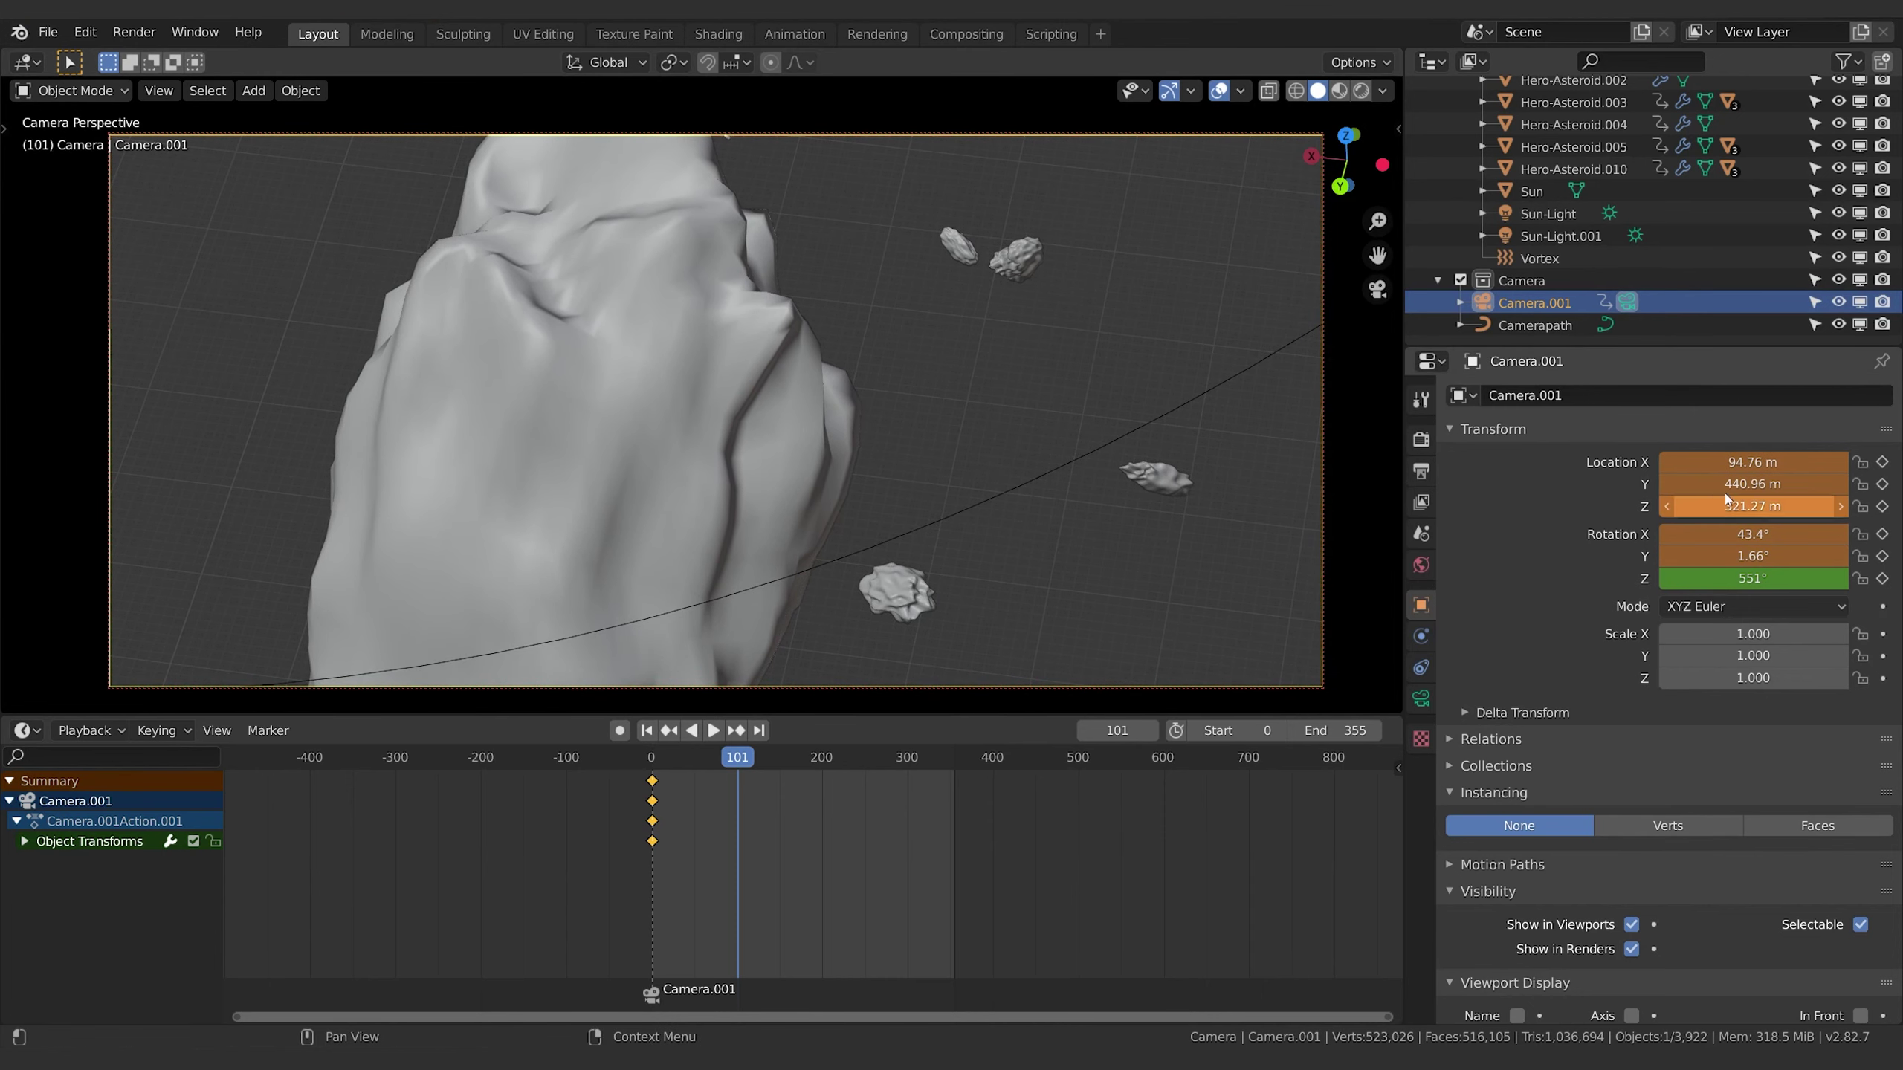
key(i)
key(i)
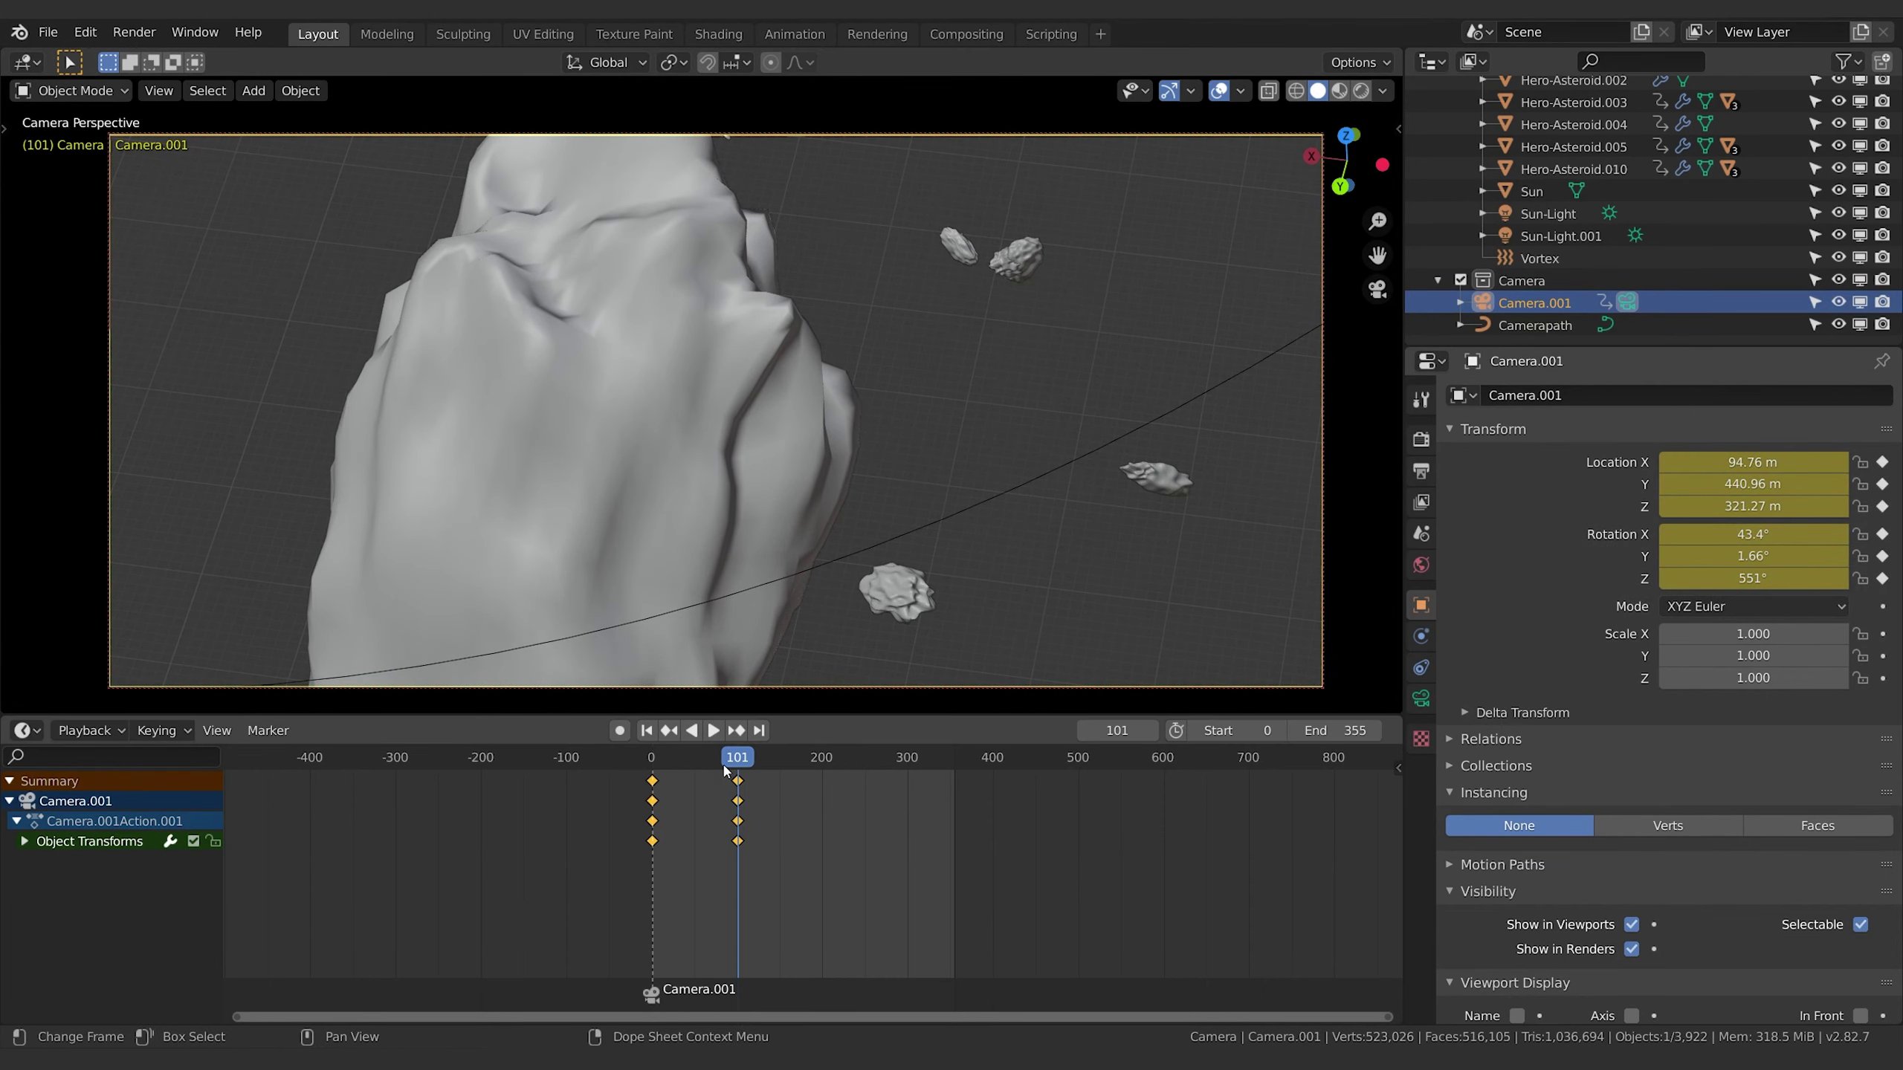
click(700, 760)
scroll(1550, 171, up, 3)
scroll(1549, 171, up, 8)
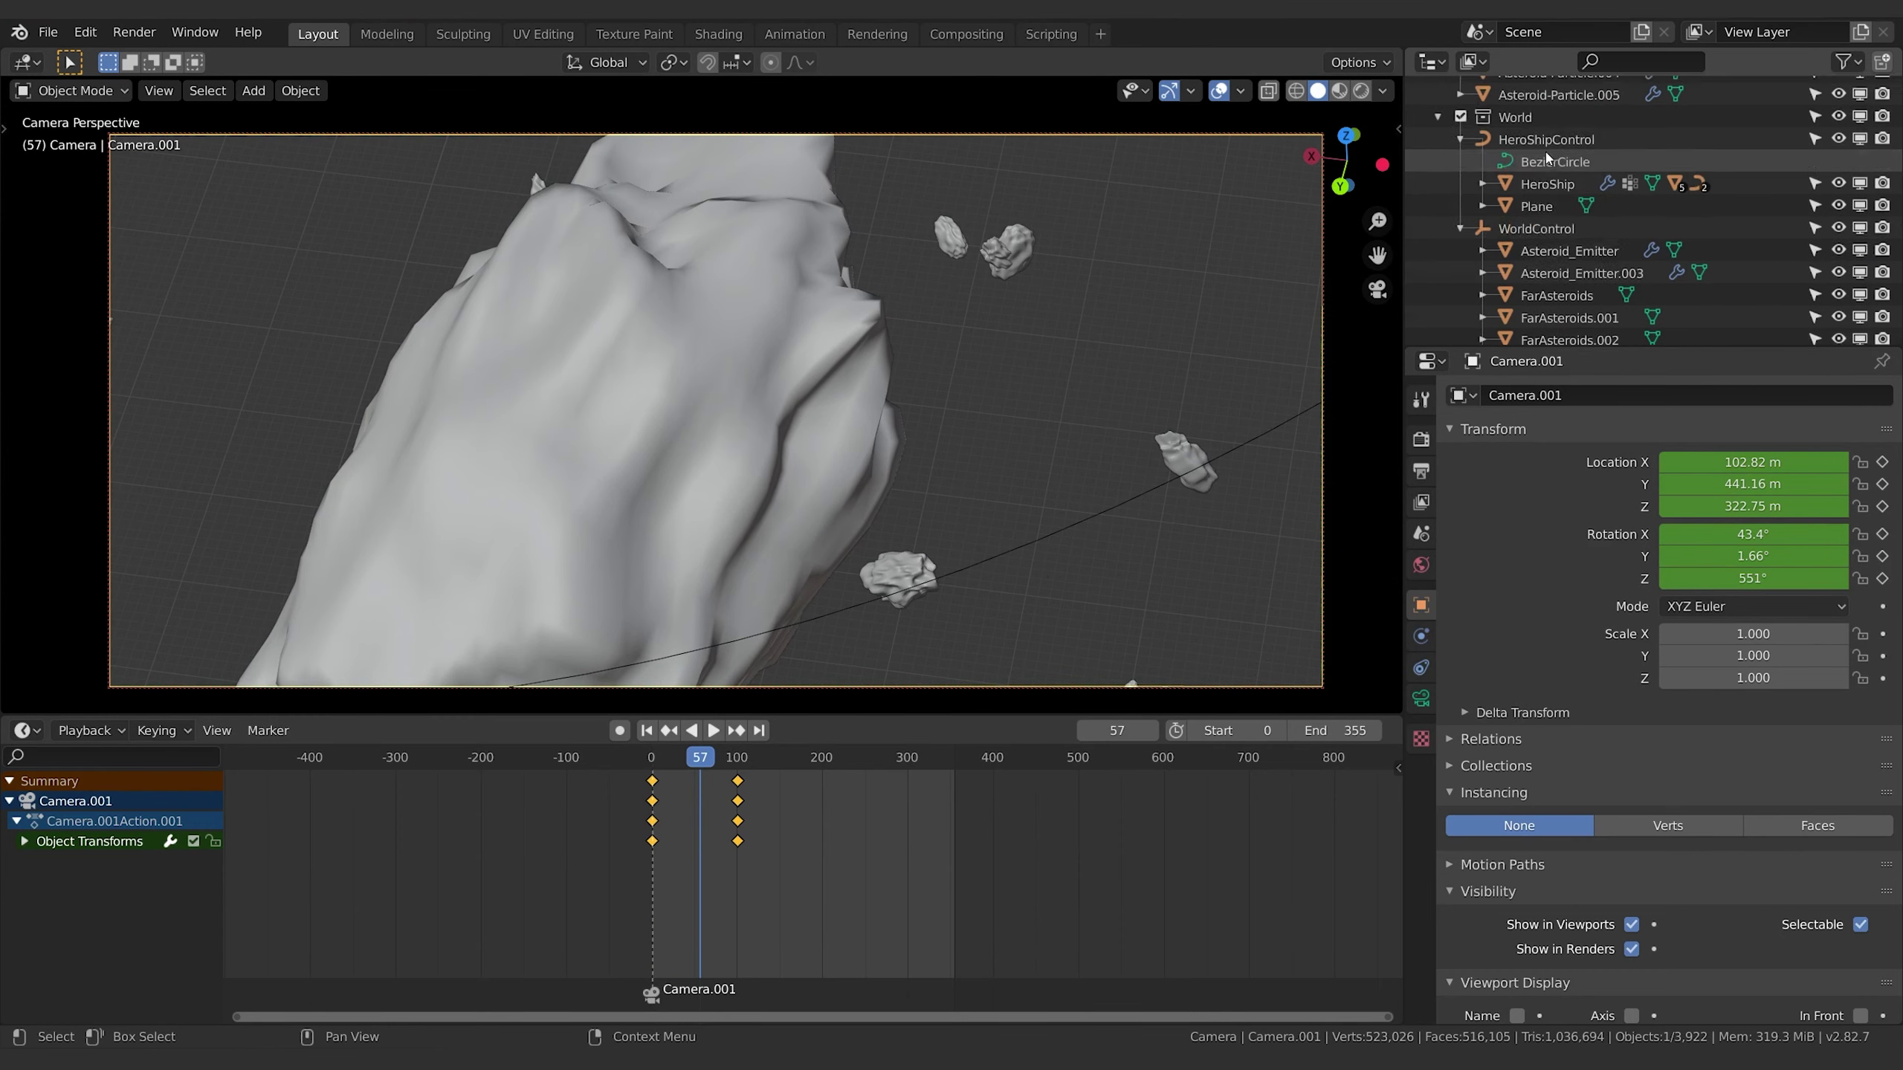
Look through the scene camera in one viewport with Numpad 0, orbit the free view, and resize Camera.001.
click(1547, 169)
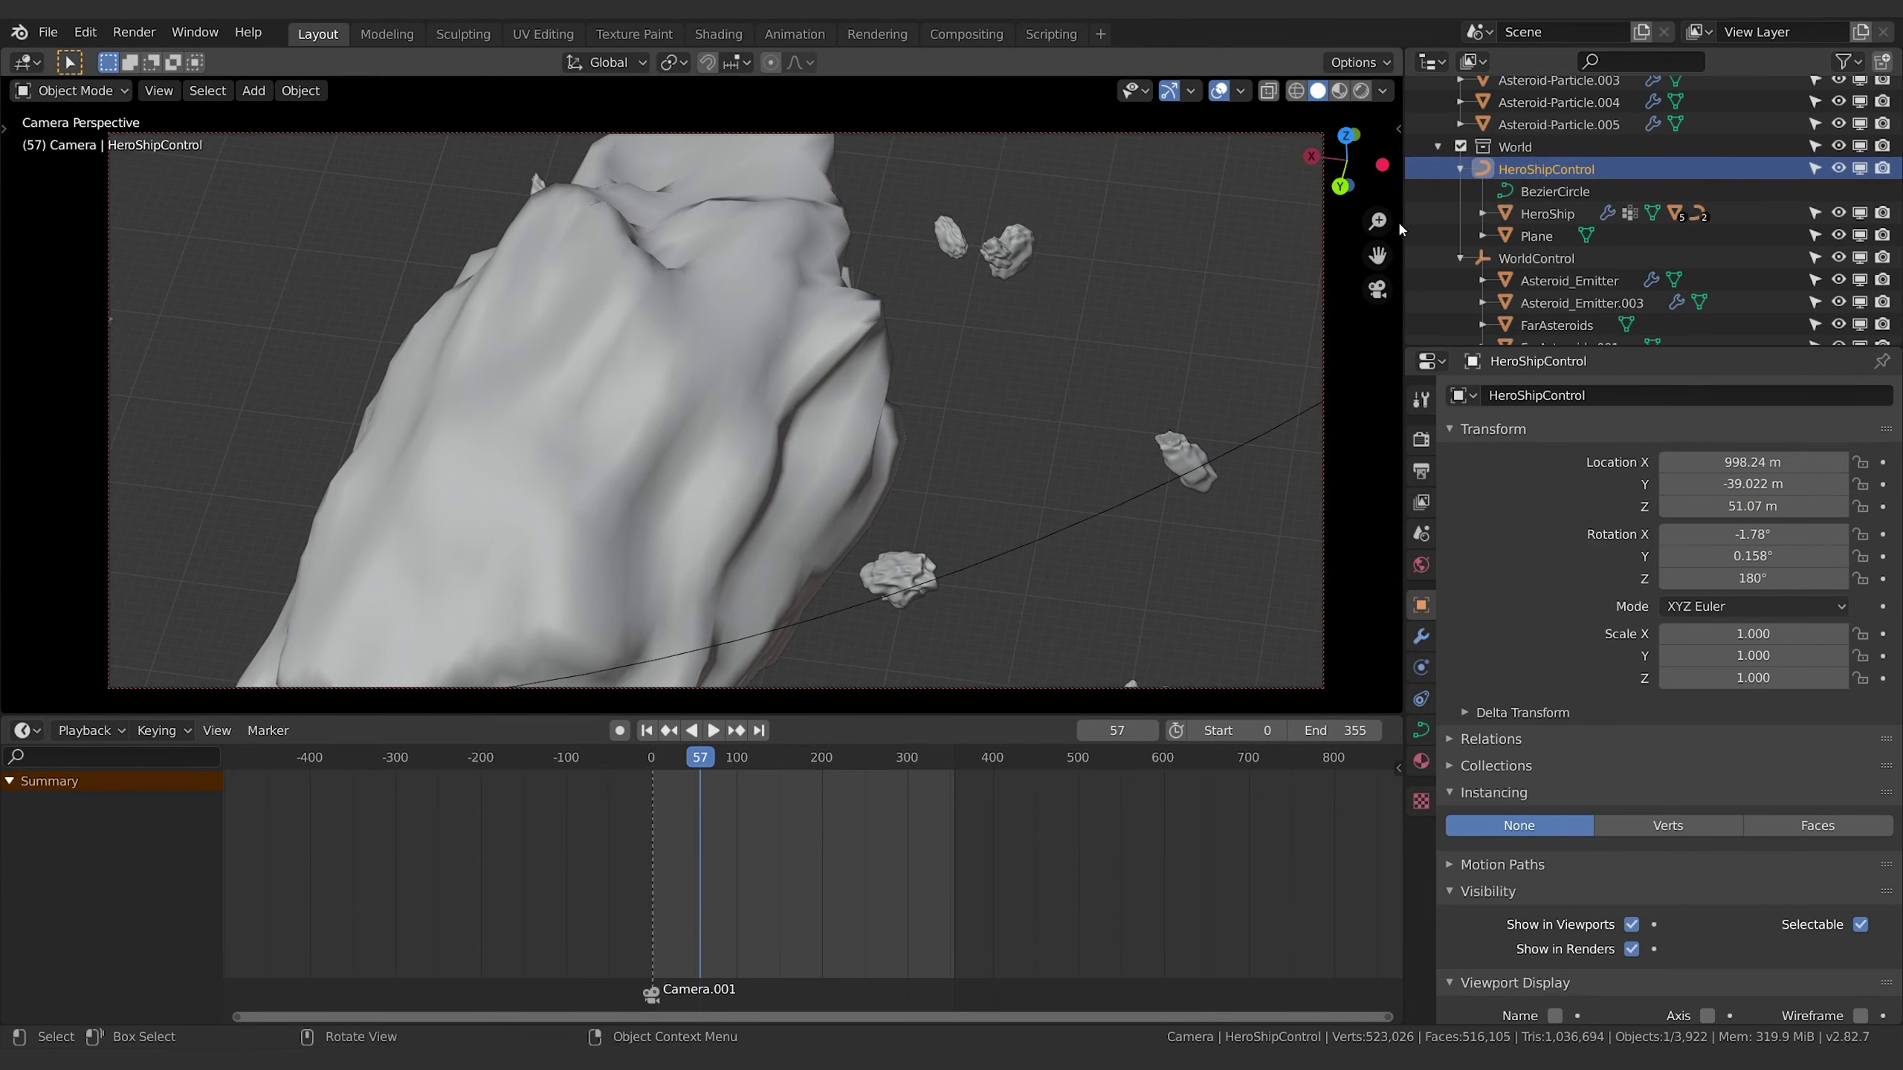
click(1399, 130)
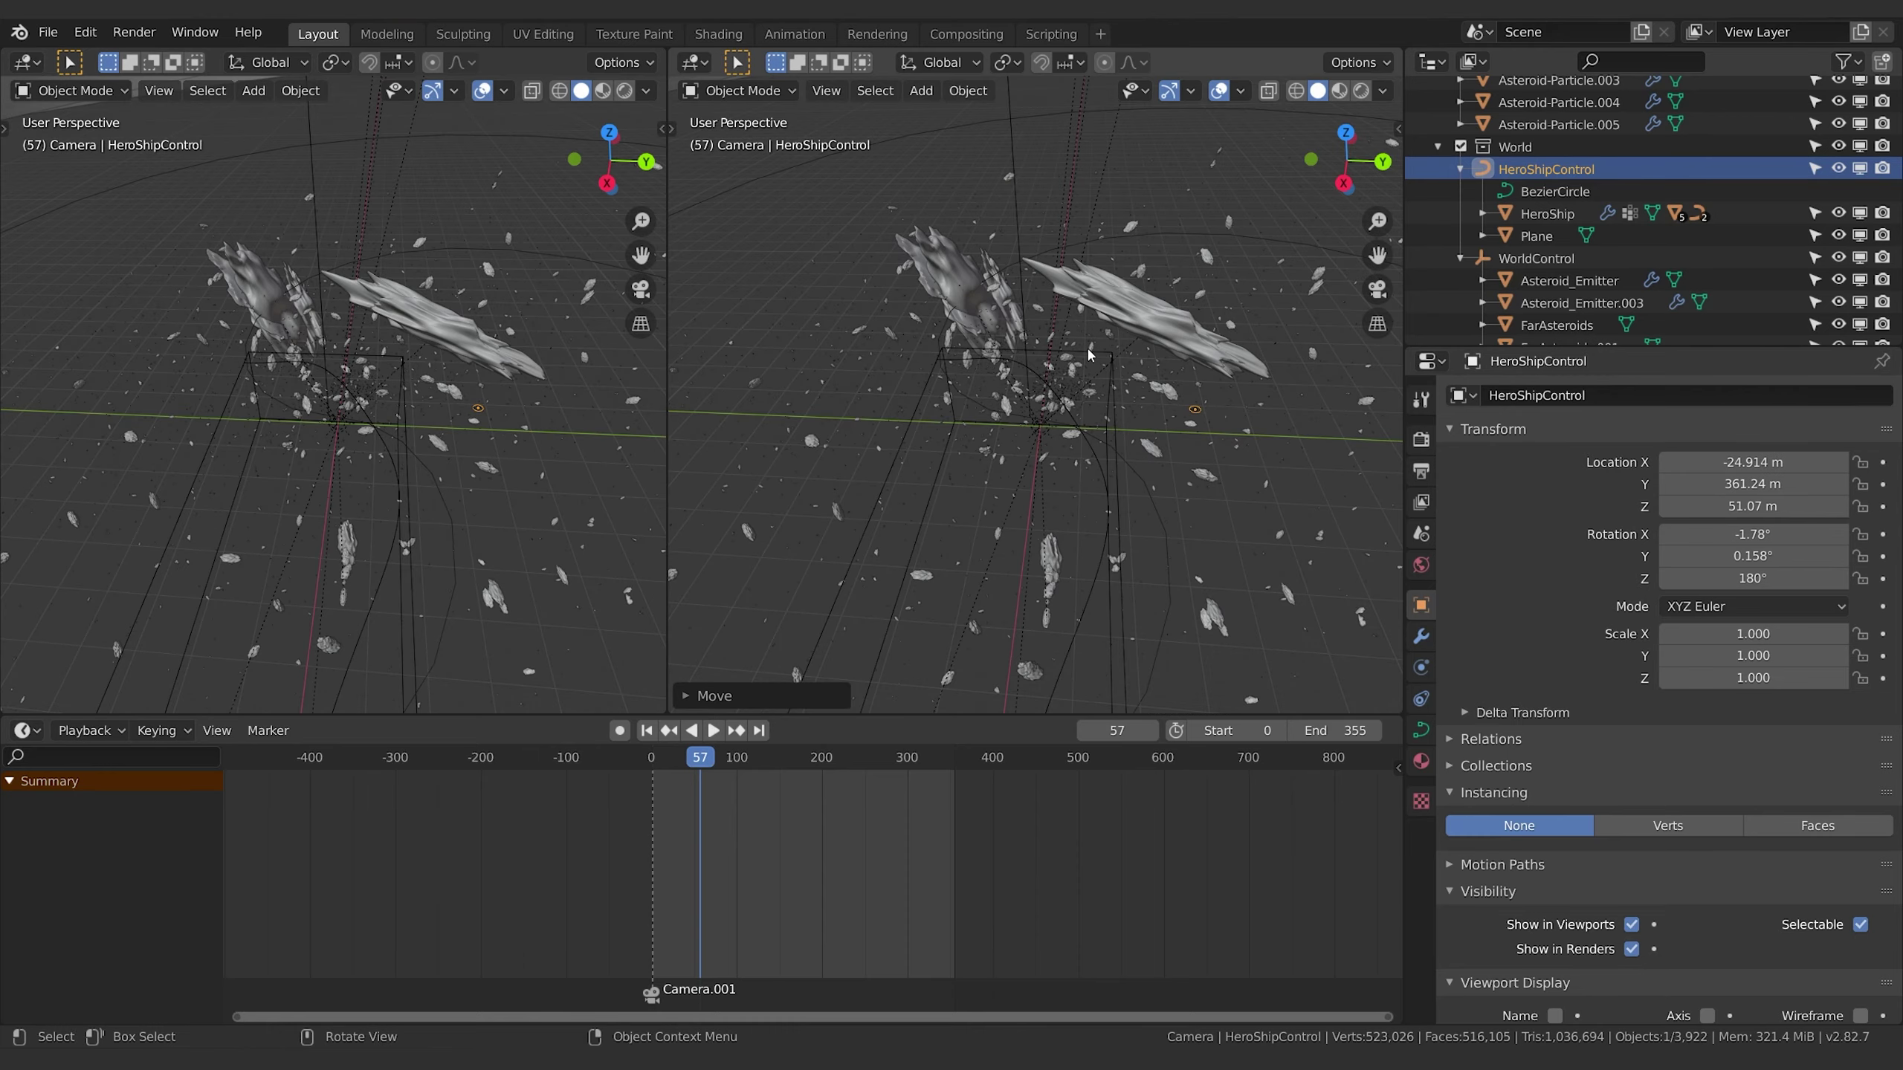
key(KP_0)
scroll(1093, 395, up, 5)
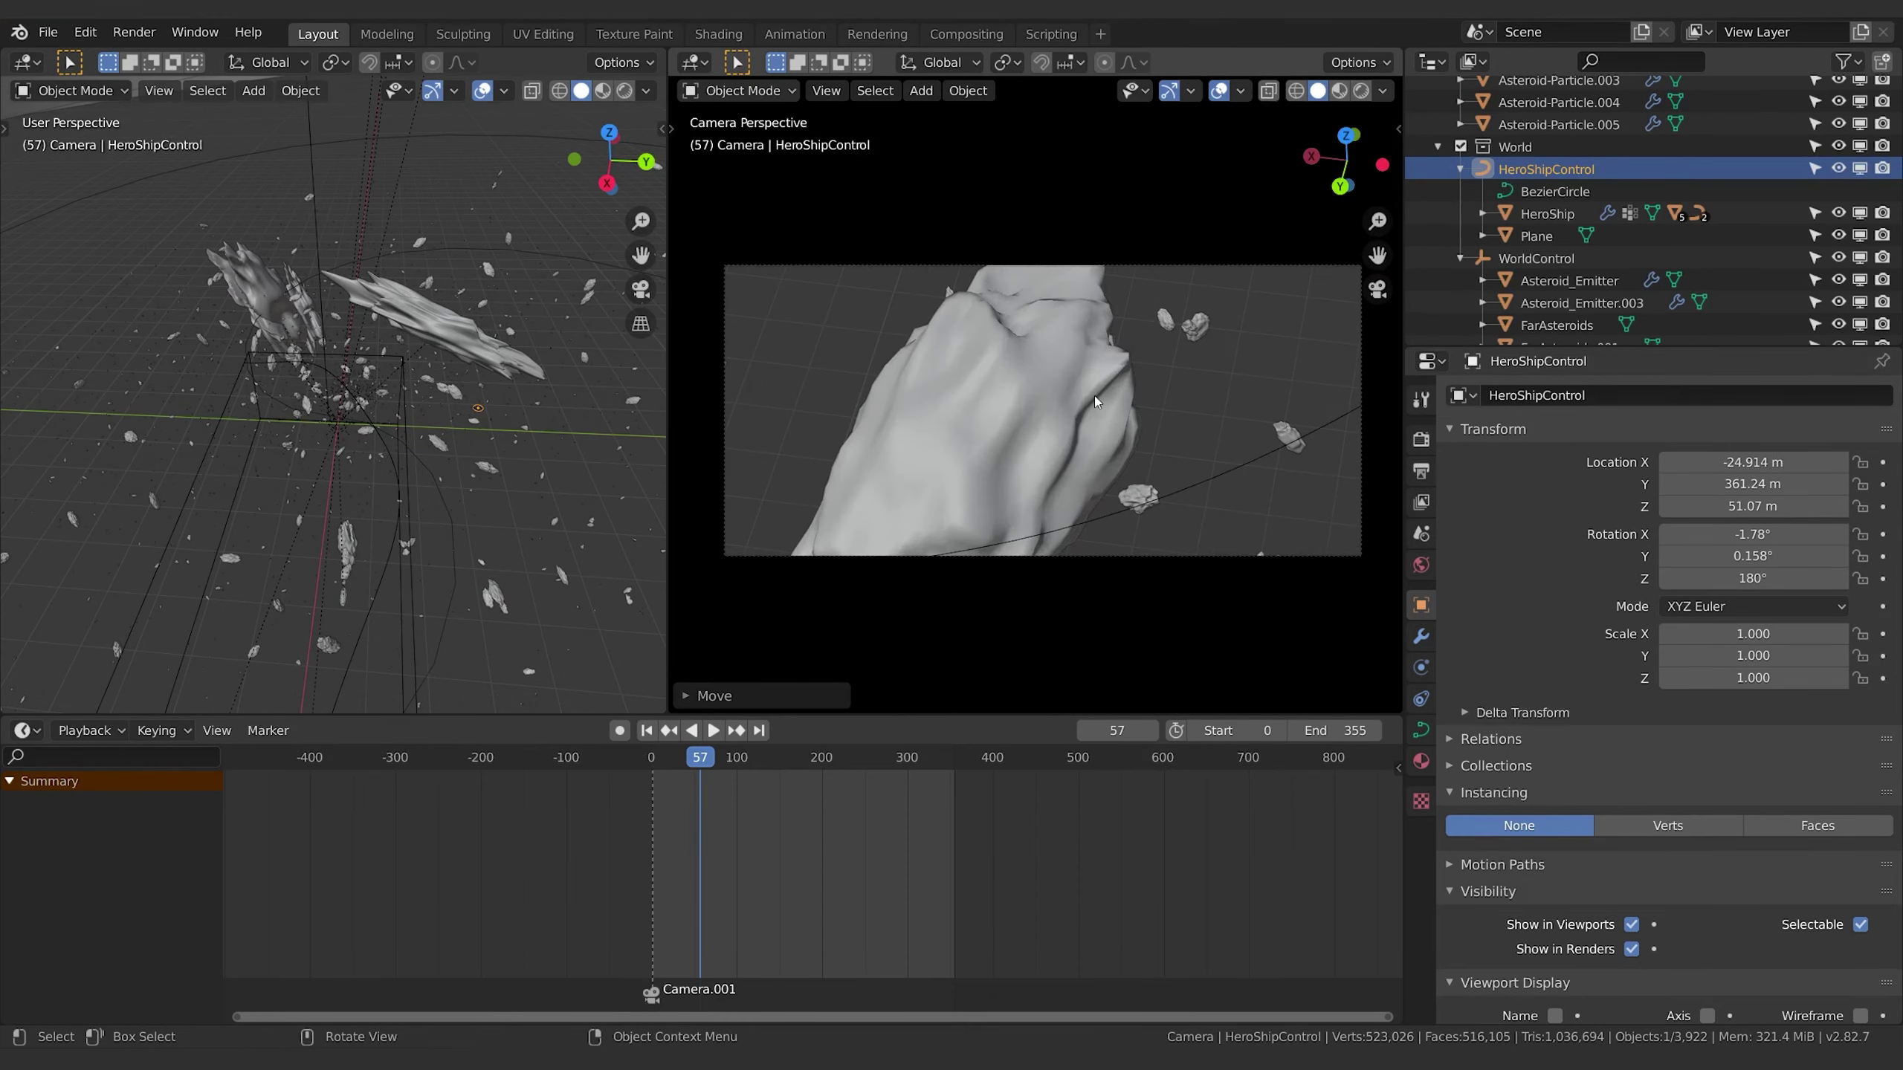
scroll(517, 416, up, 4)
middle_drag(517, 416, 338, 479)
scroll(1539, 307, down, 10)
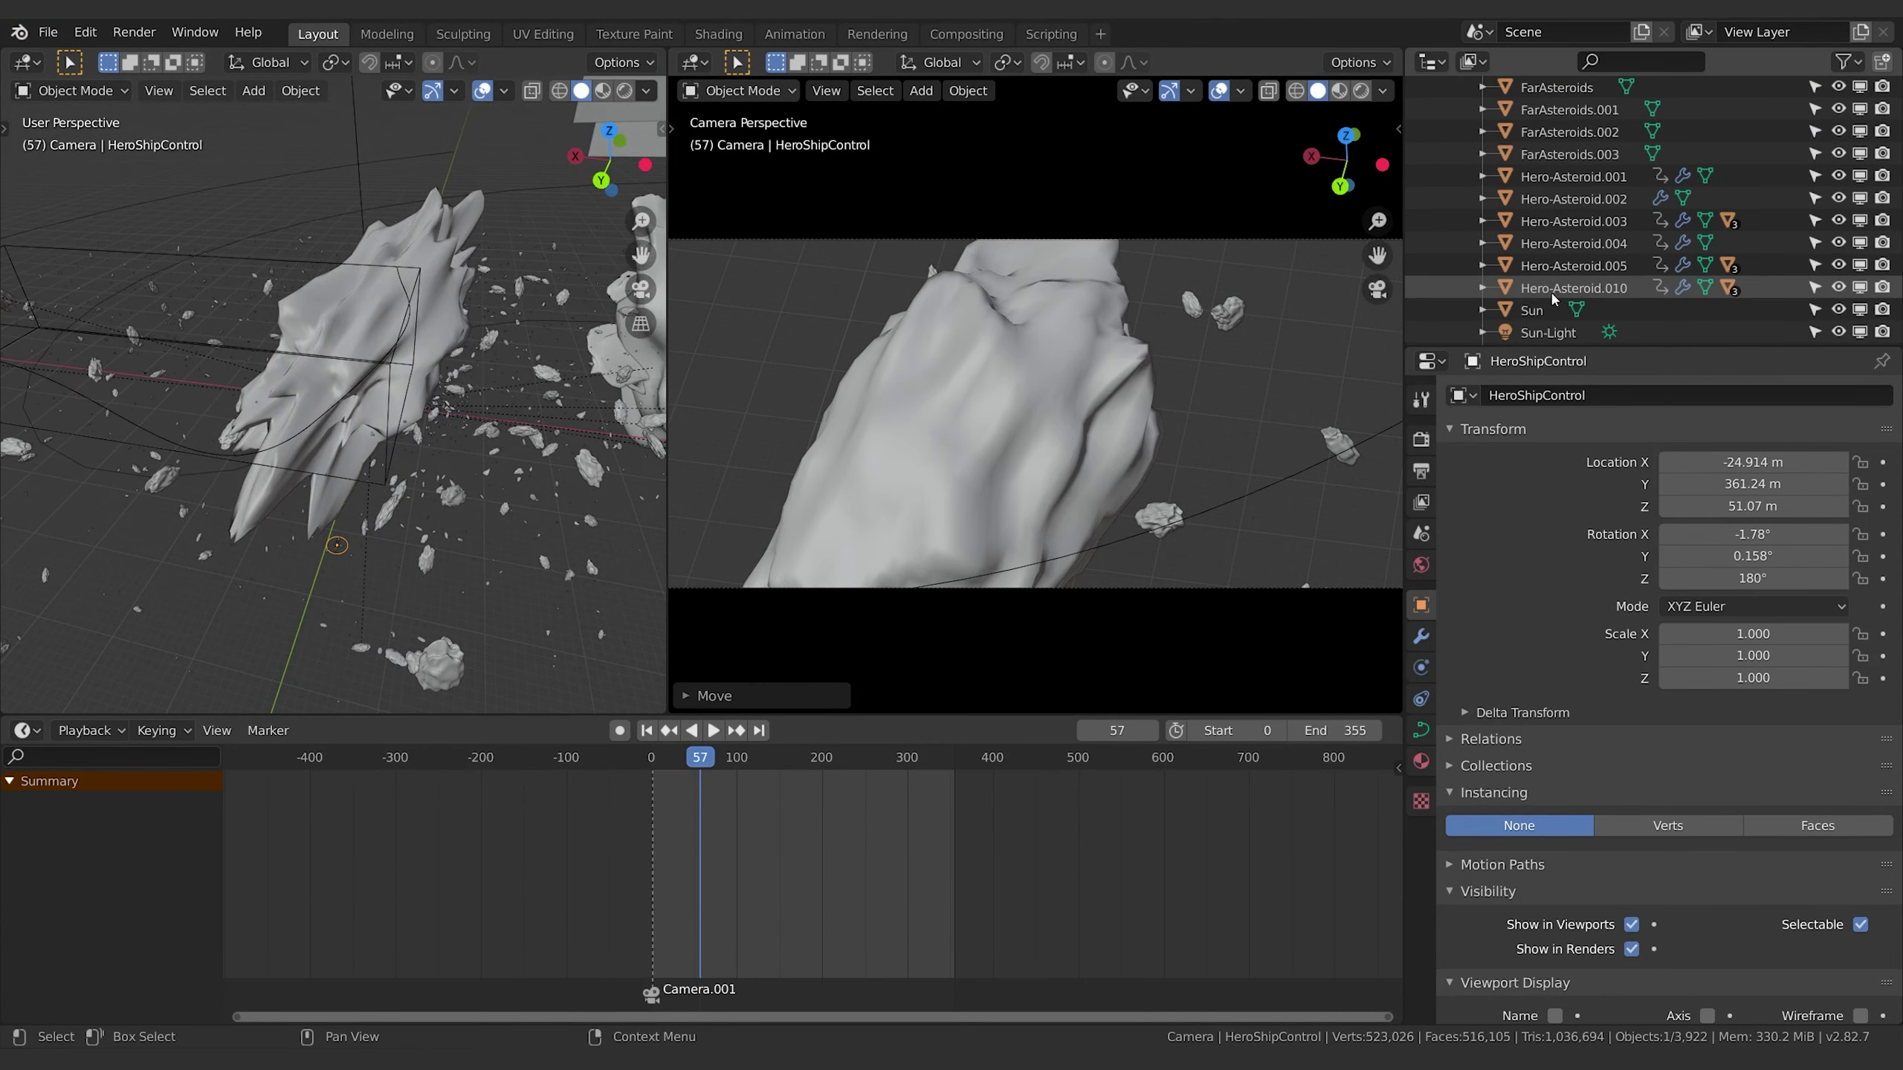
click(1536, 303)
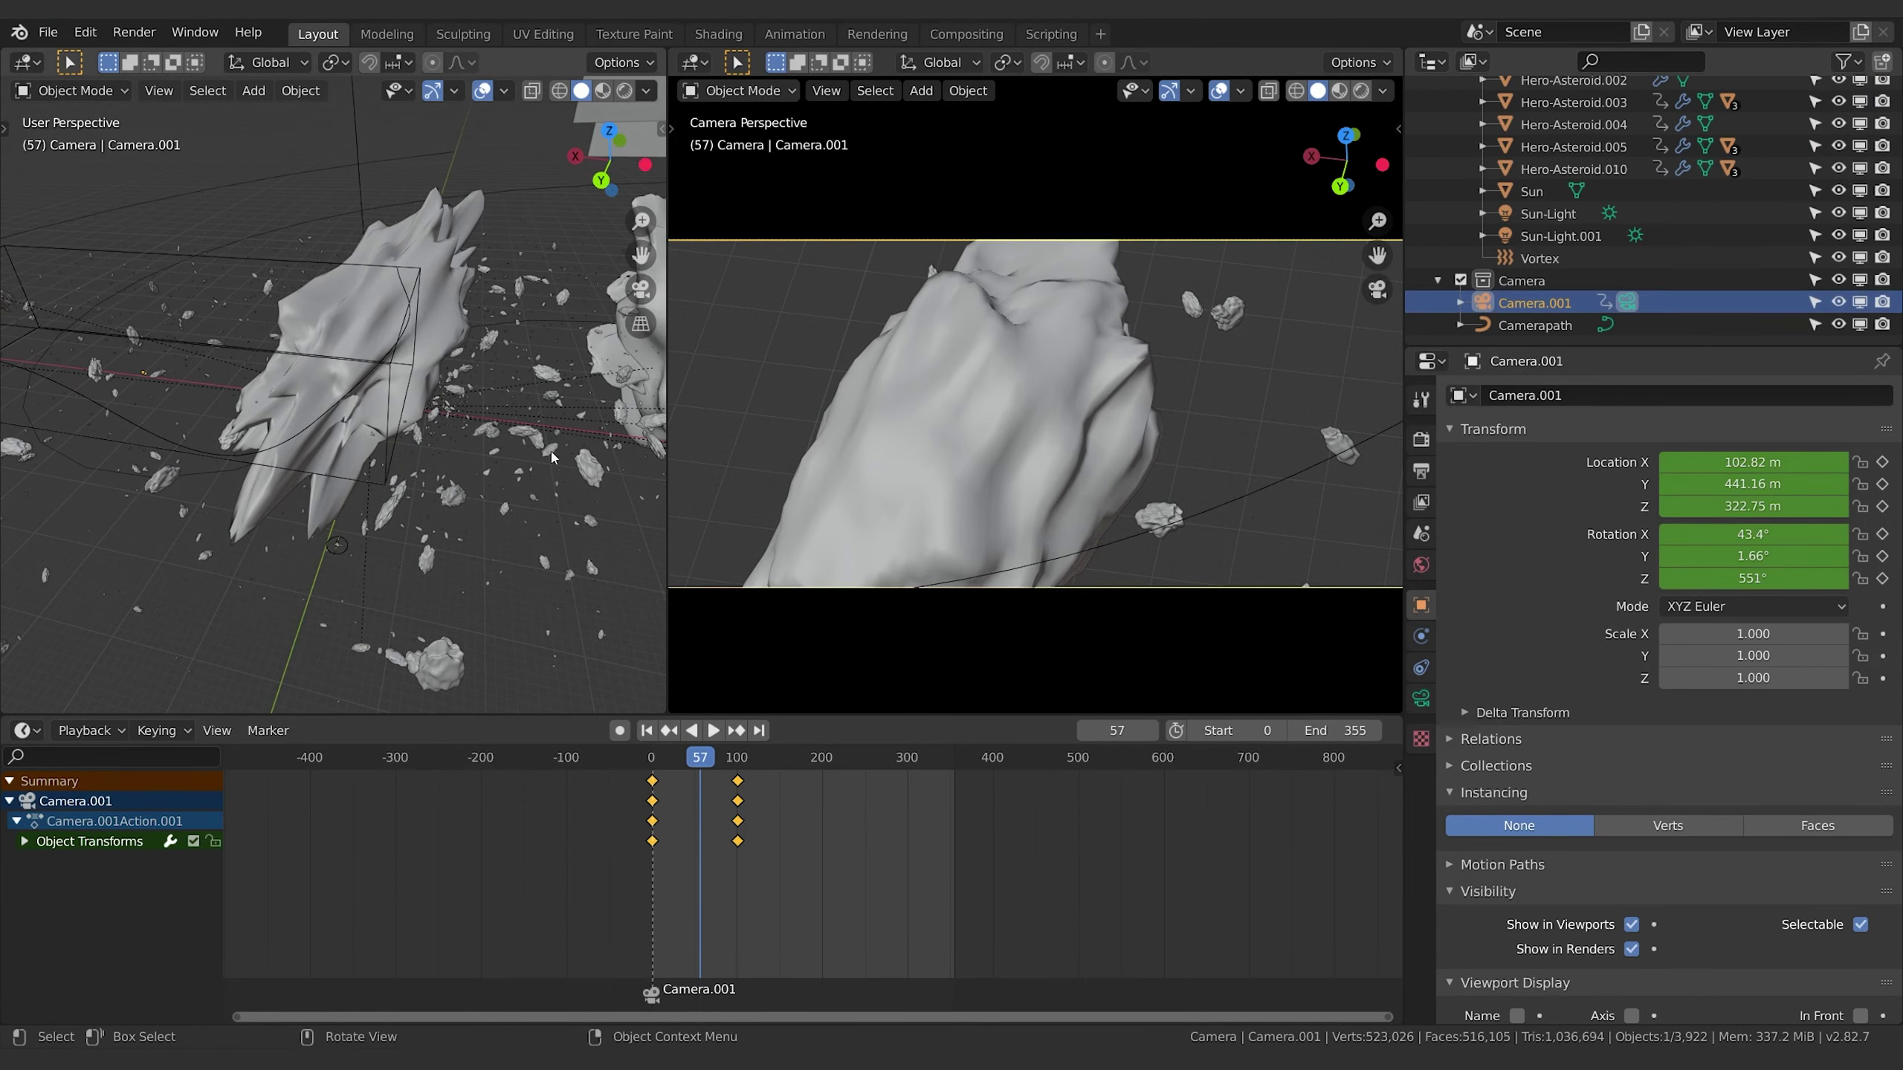
key(s)
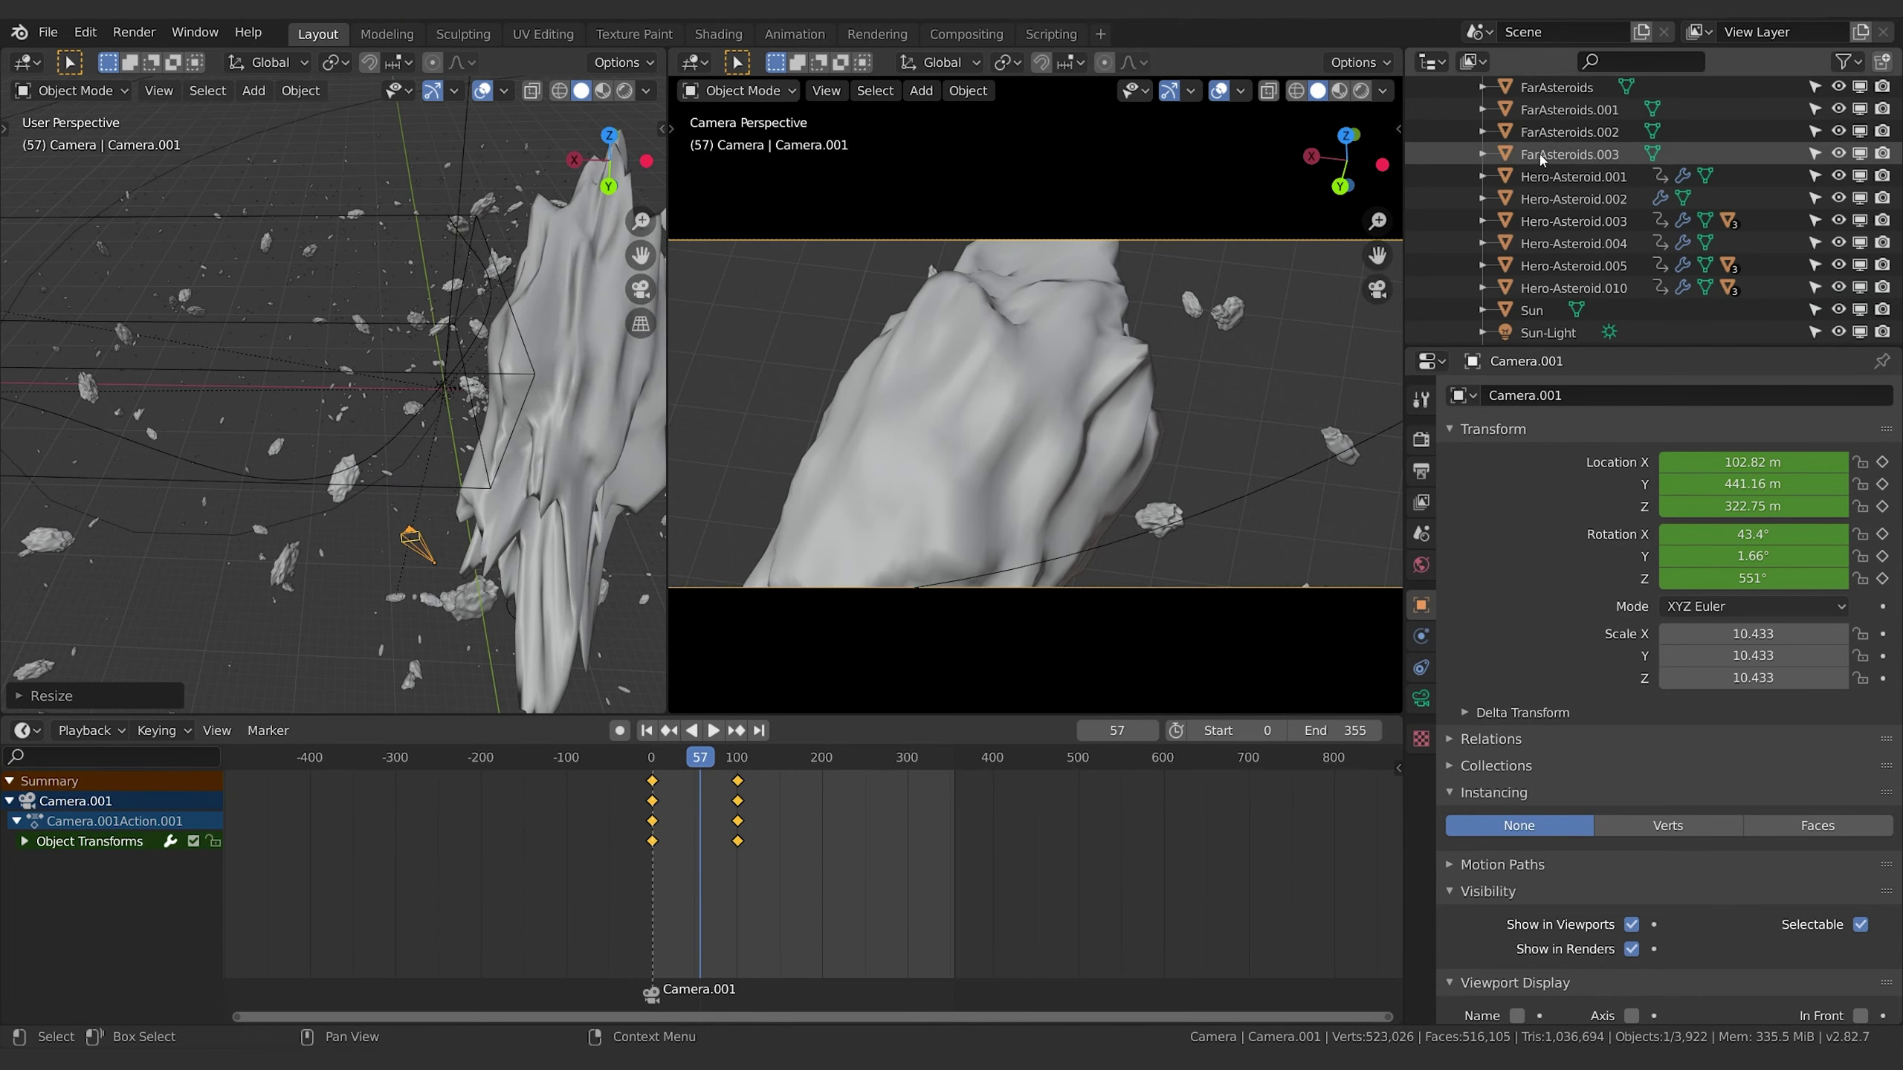
scroll(1543, 225, up, 10)
Move HeroShipControl into the camera shot and lower it along Z.
click(1546, 228)
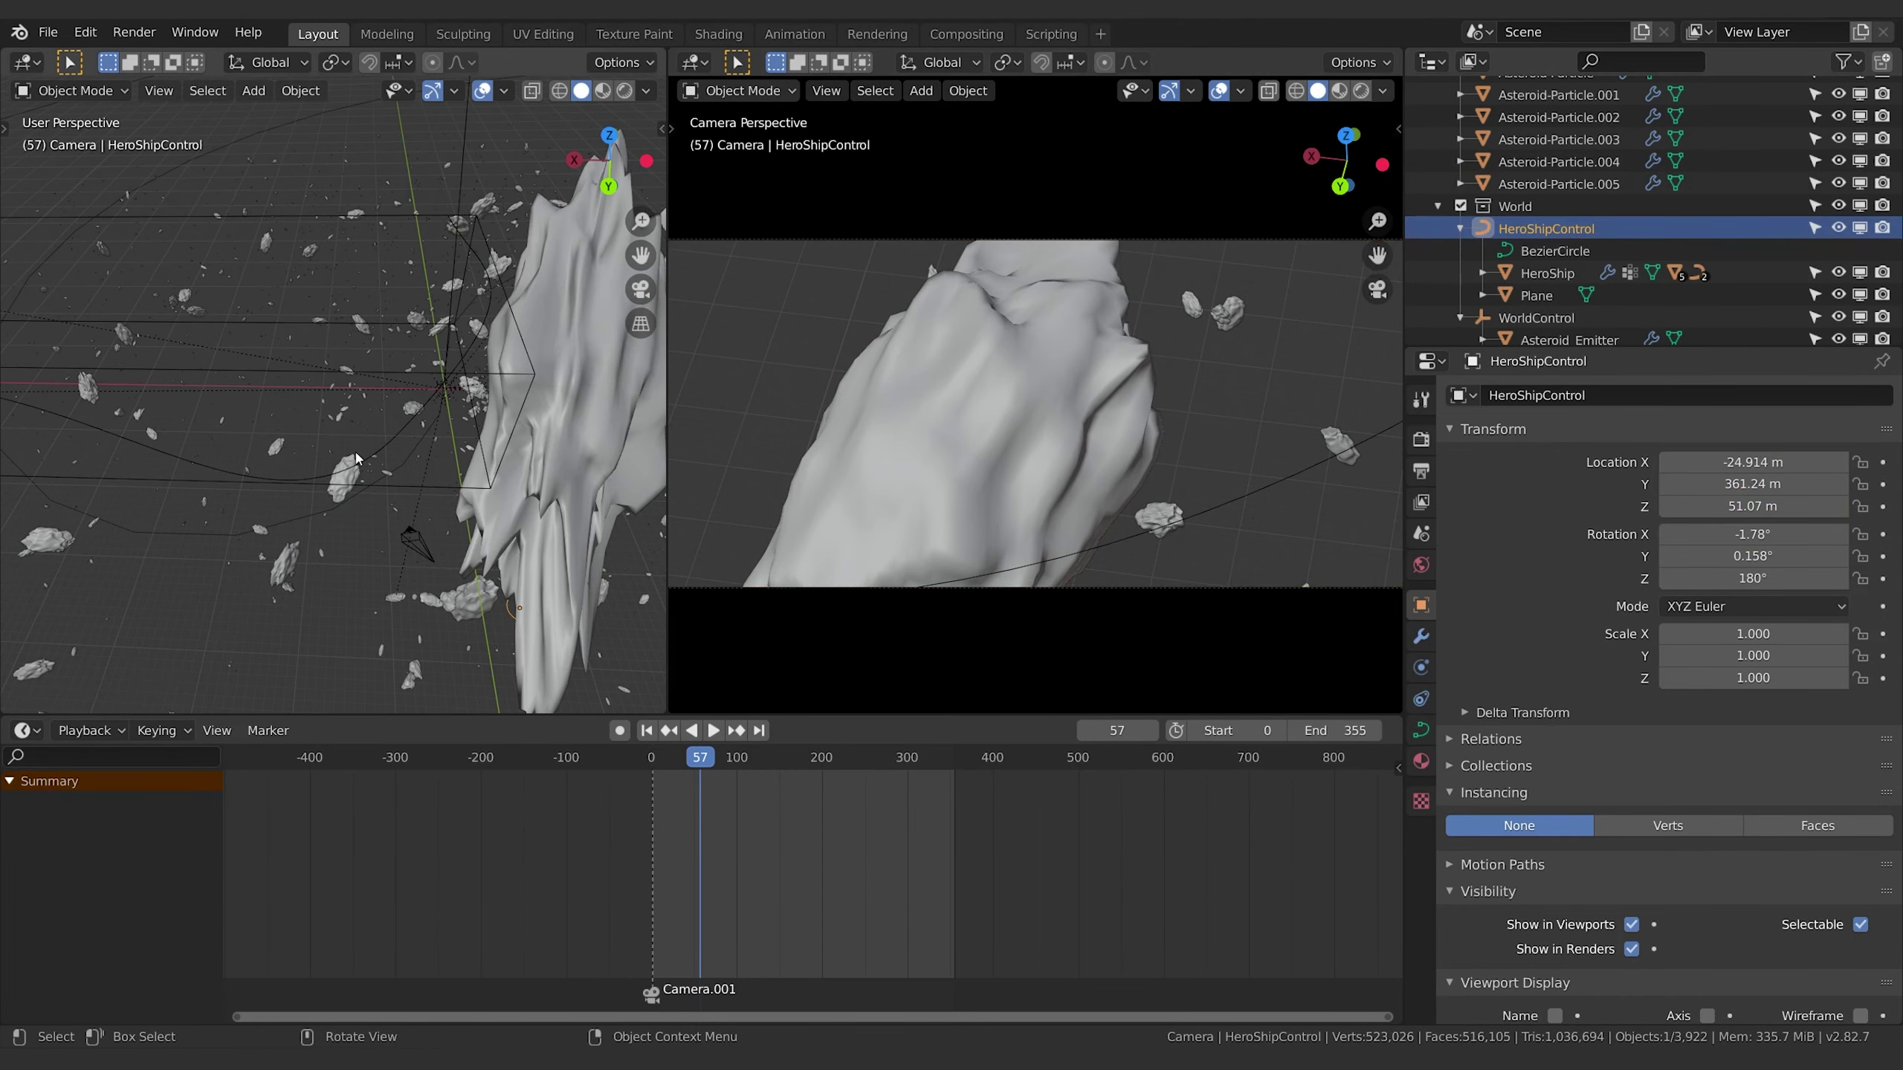
key(g)
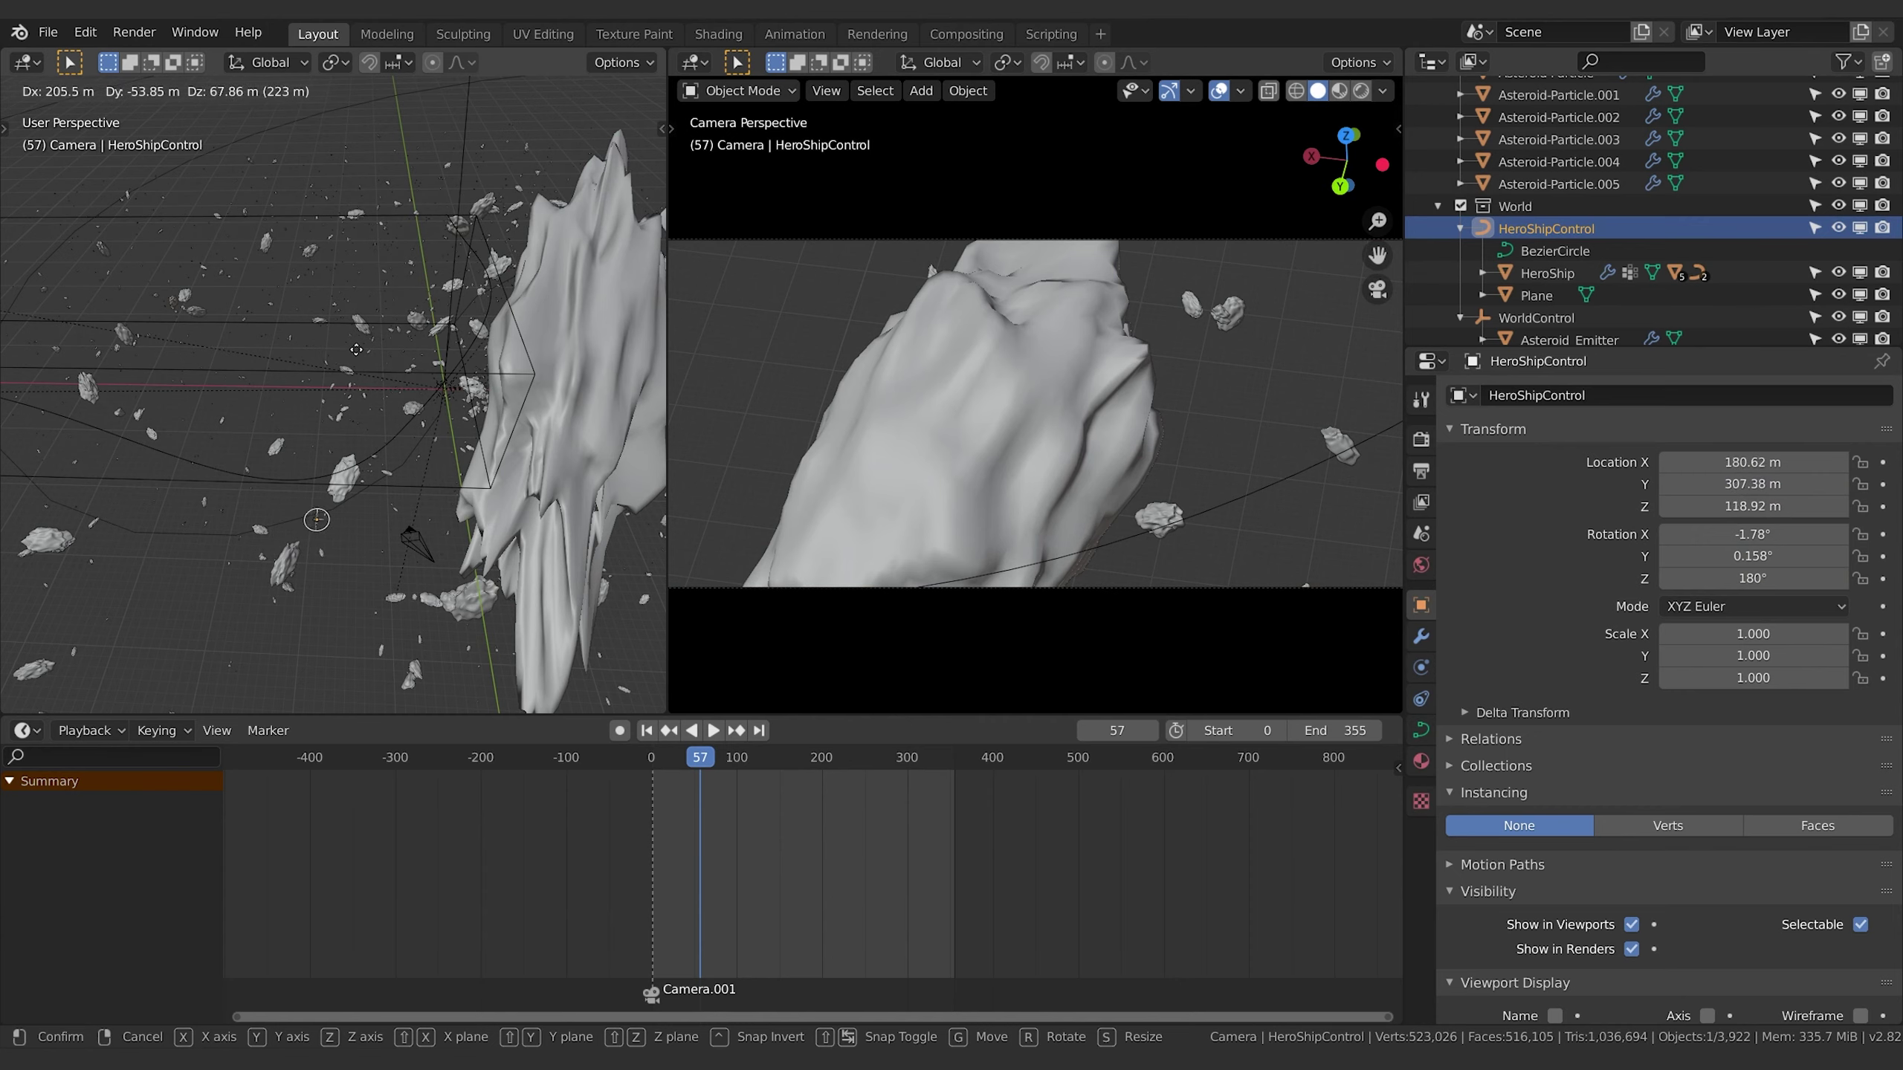
click(370, 276)
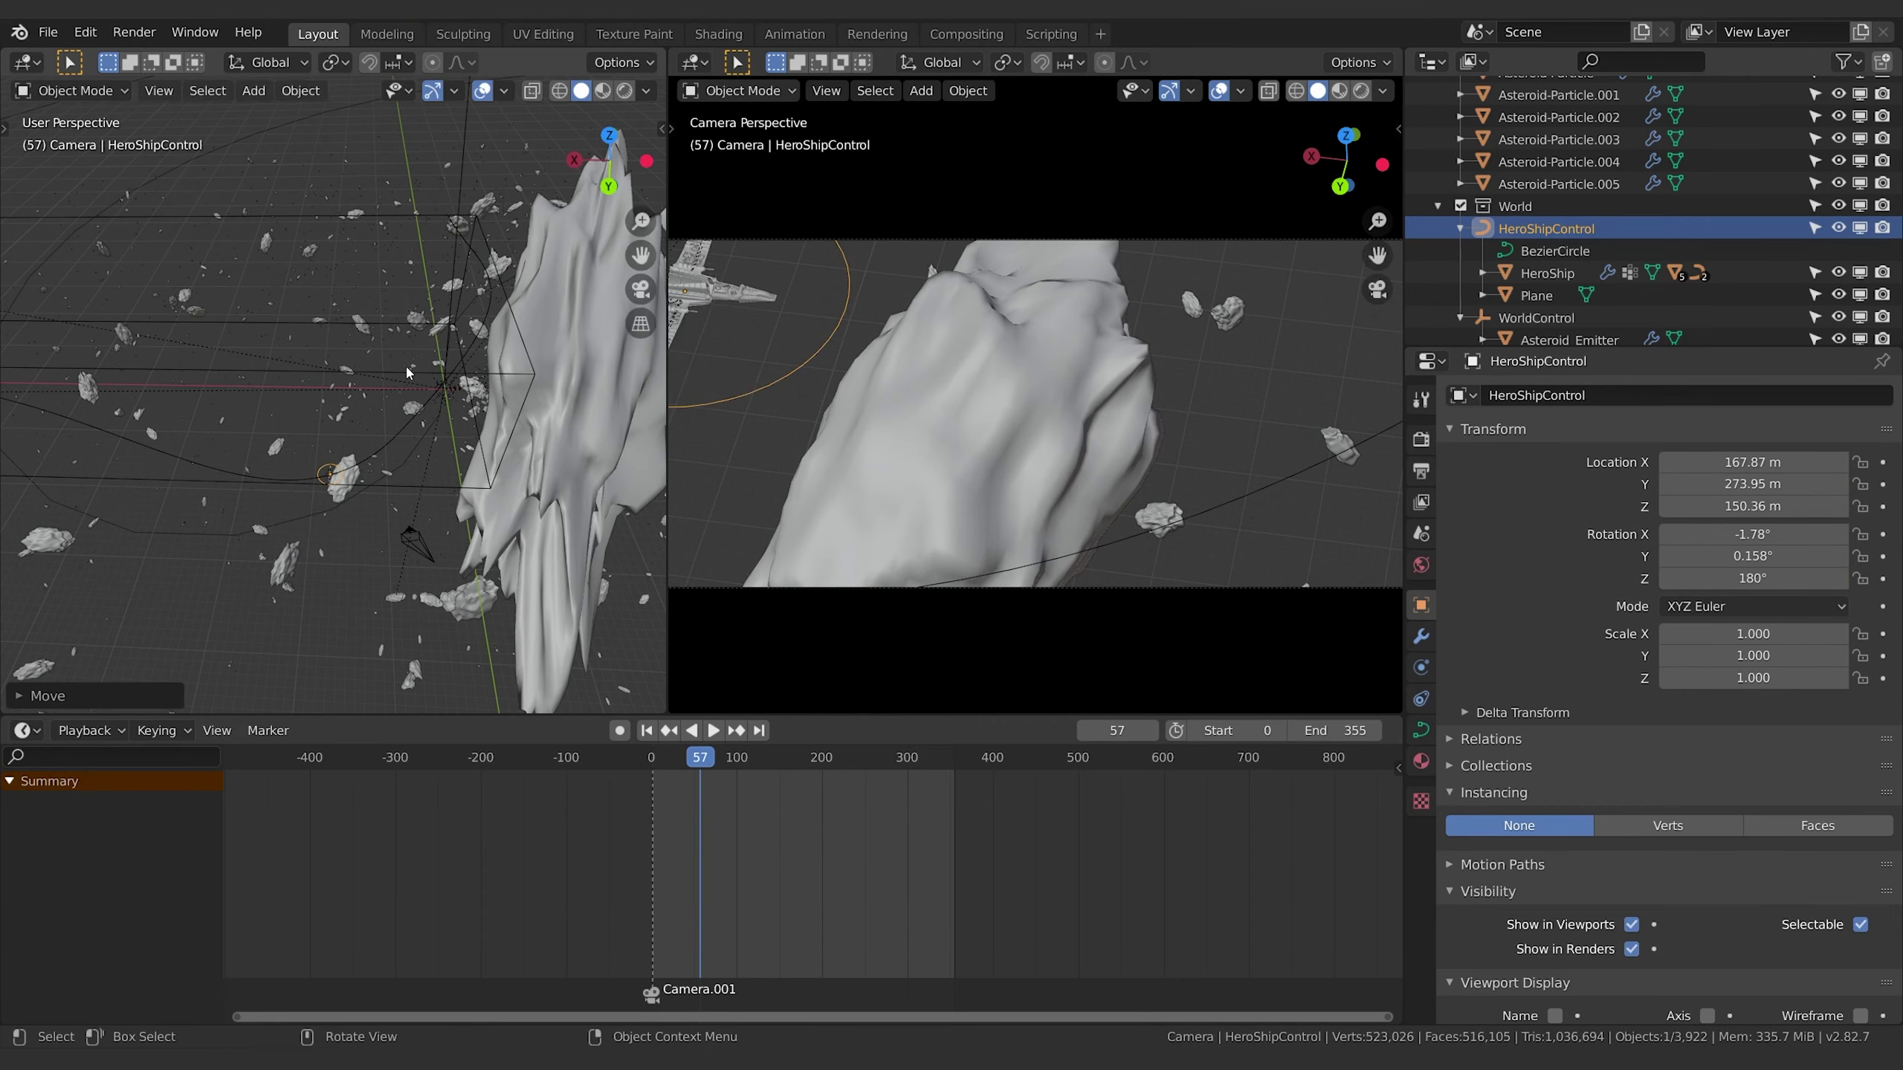
key(g)
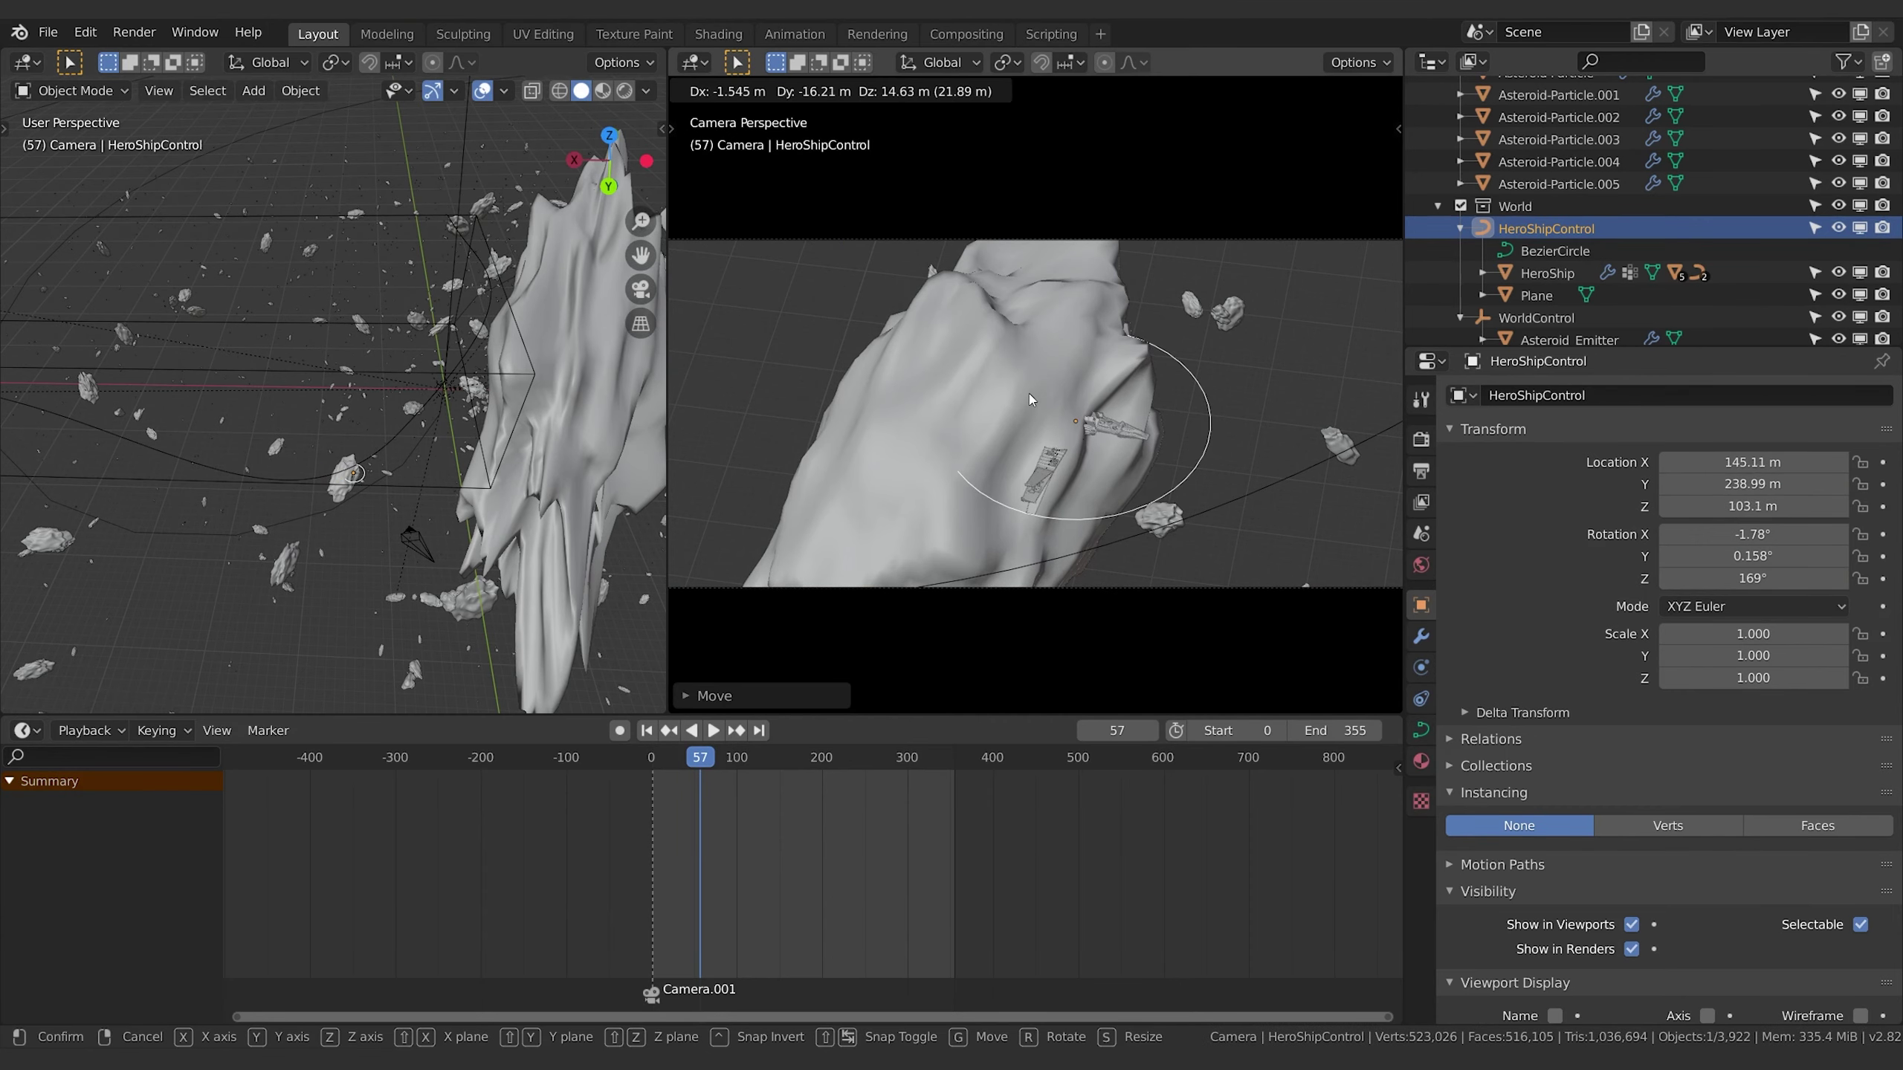
key(z)
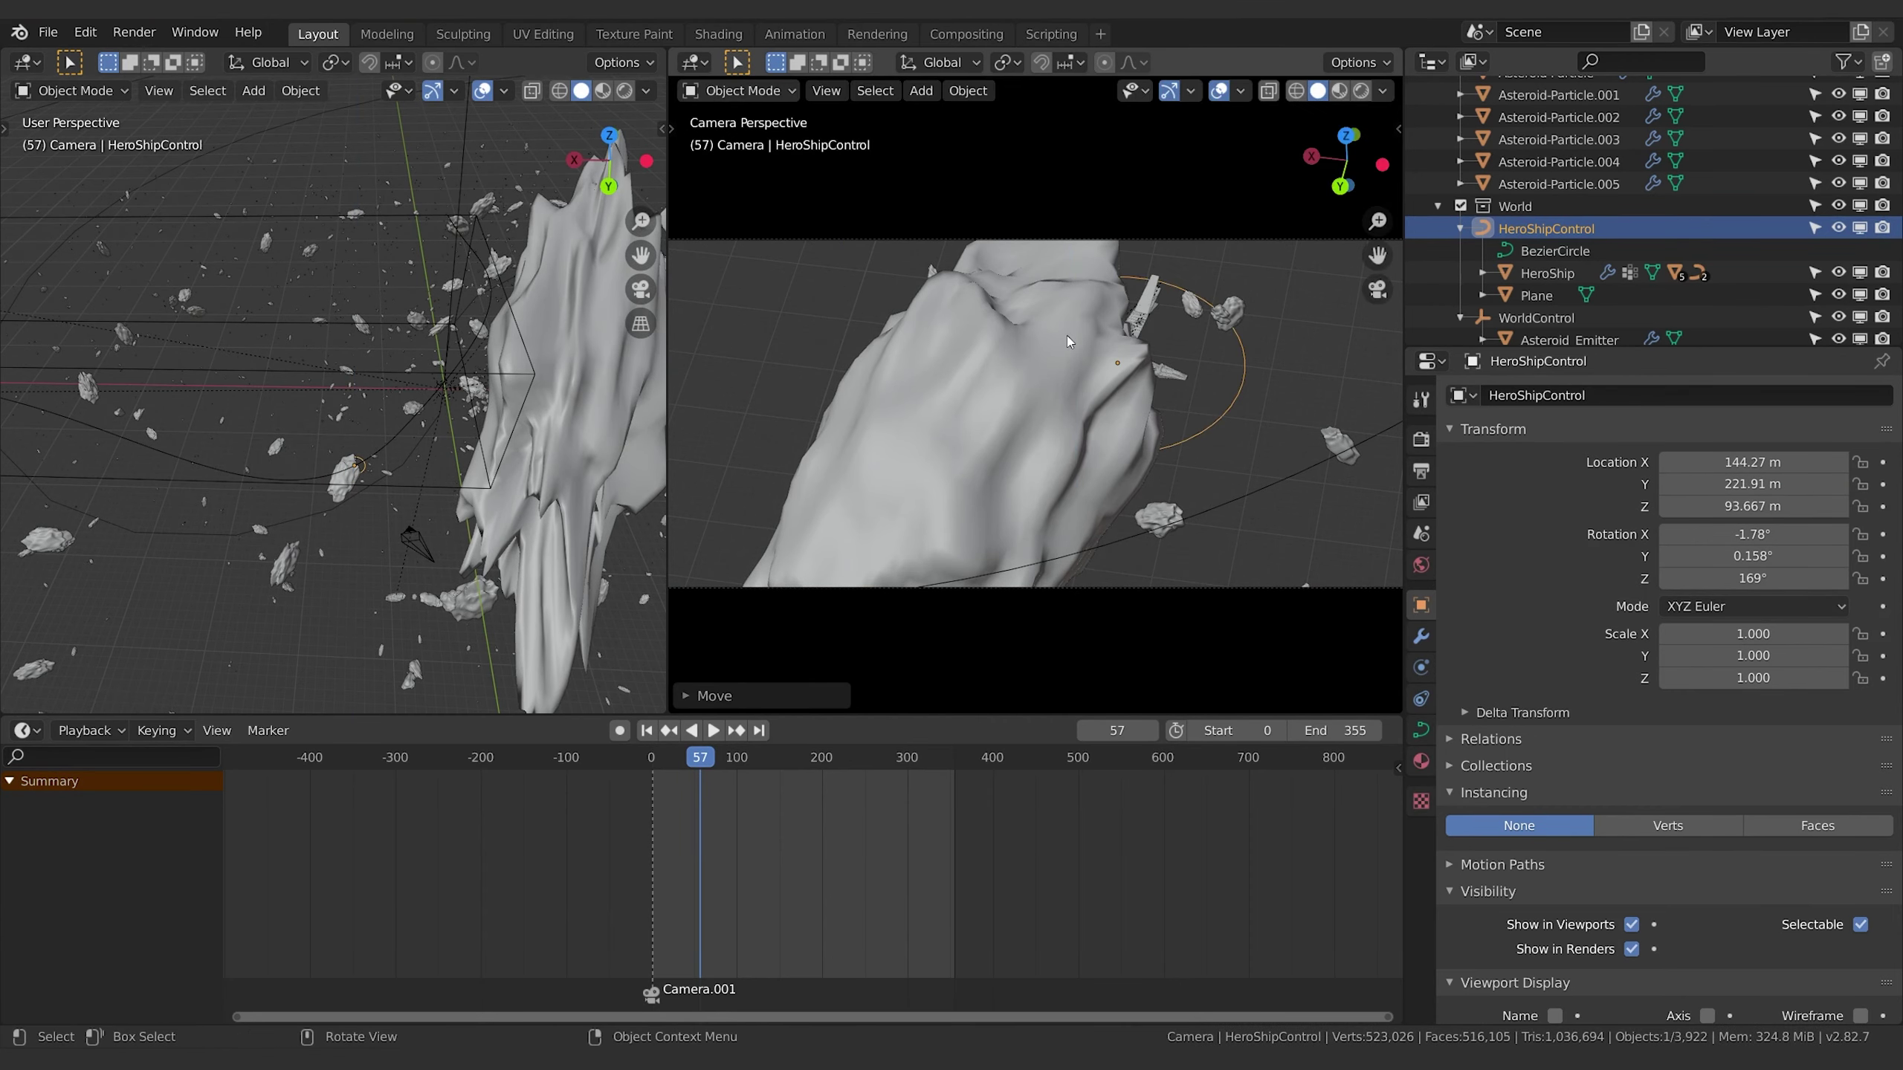
click(953, 439)
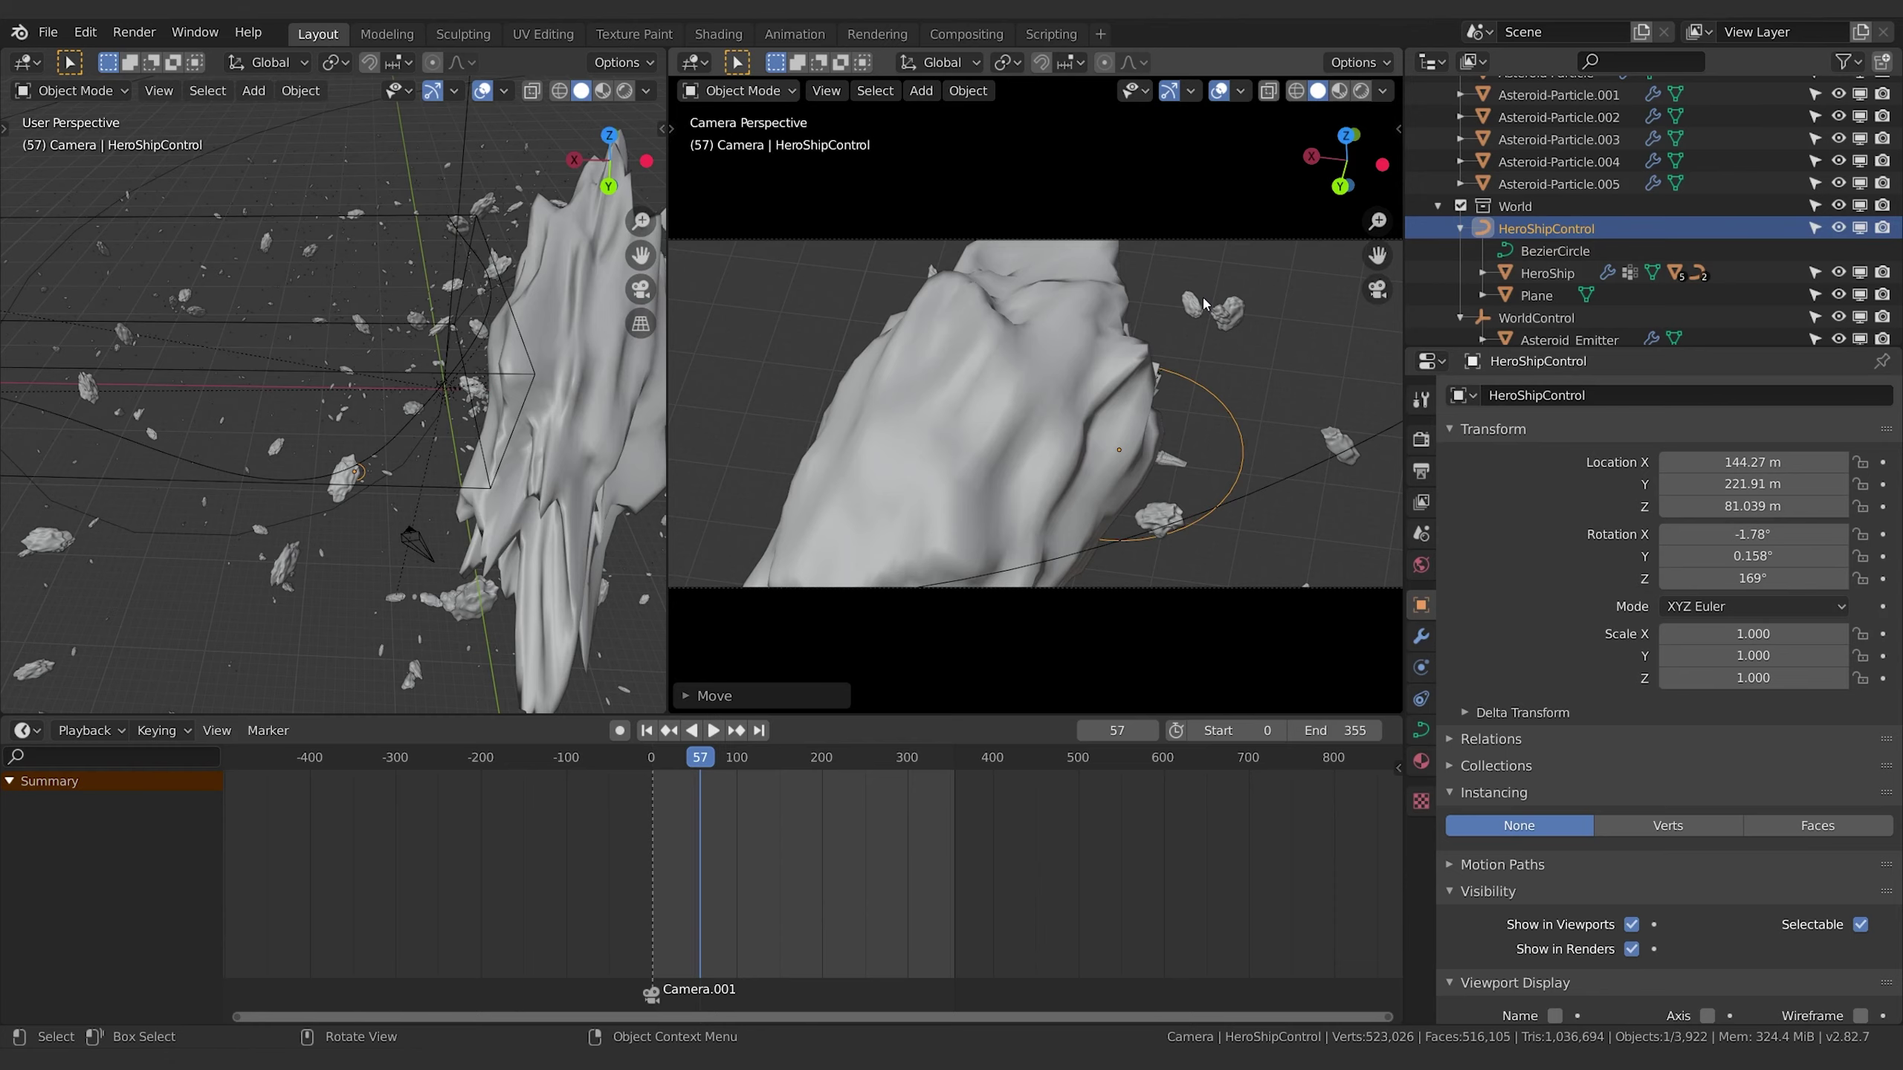
Shift the ship to the left of the asteroid and slightly lower, checking from beneath in the free view.
key(g)
click(960, 352)
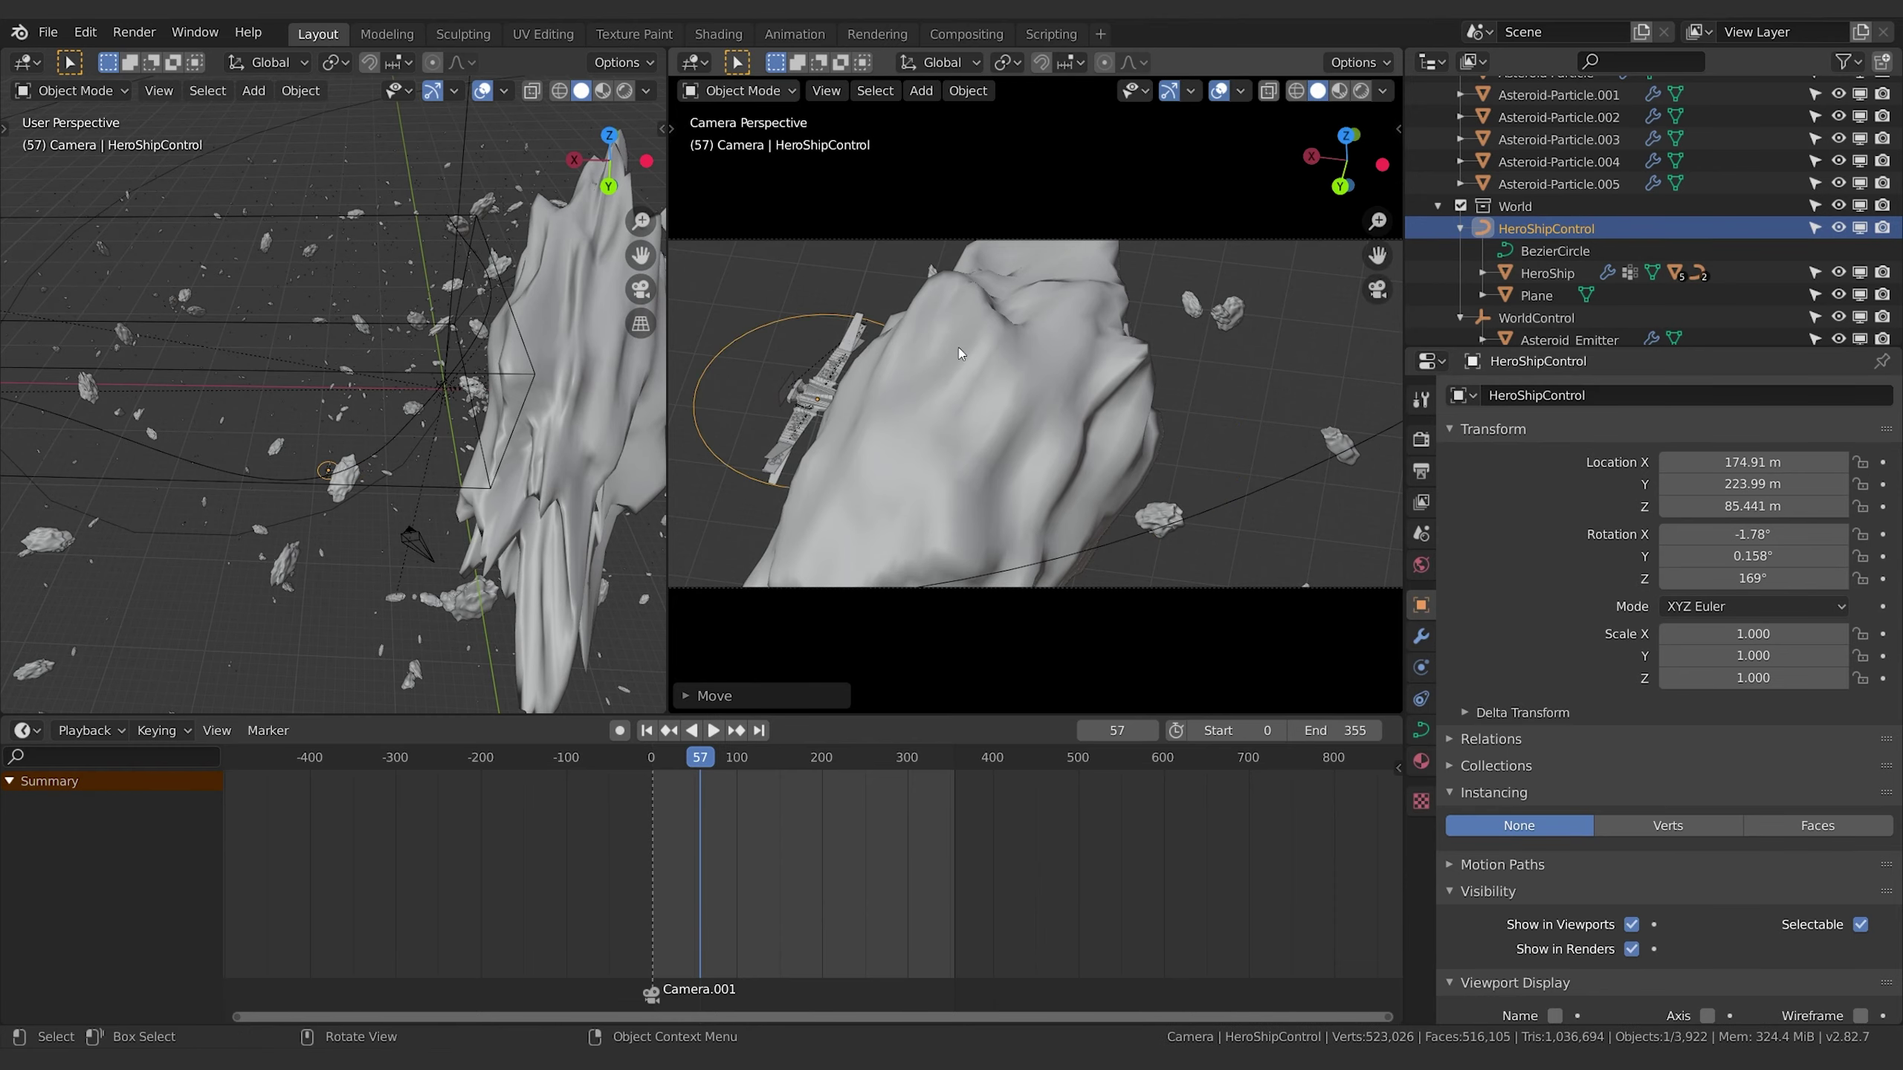
key(g)
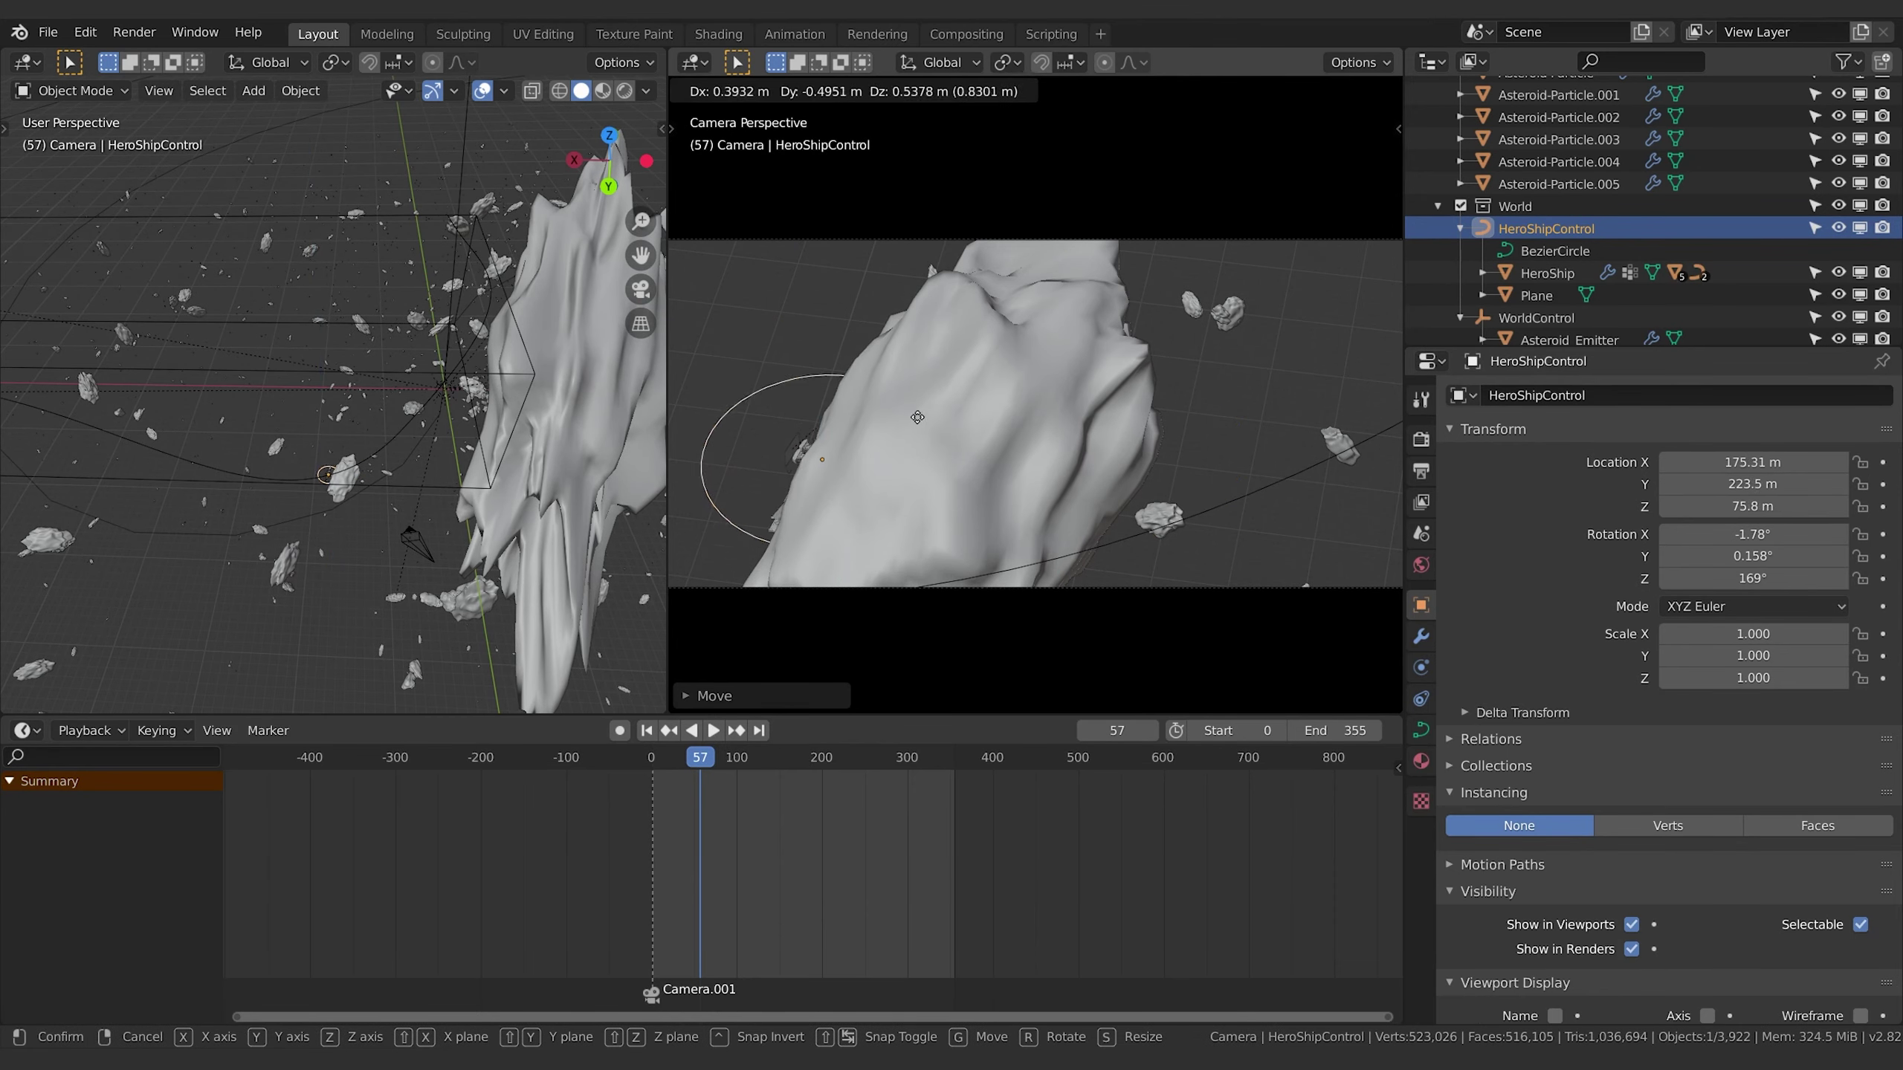
click(927, 413)
middle_drag(421, 555, 421, 600)
middle_drag(420, 600, 412, 547)
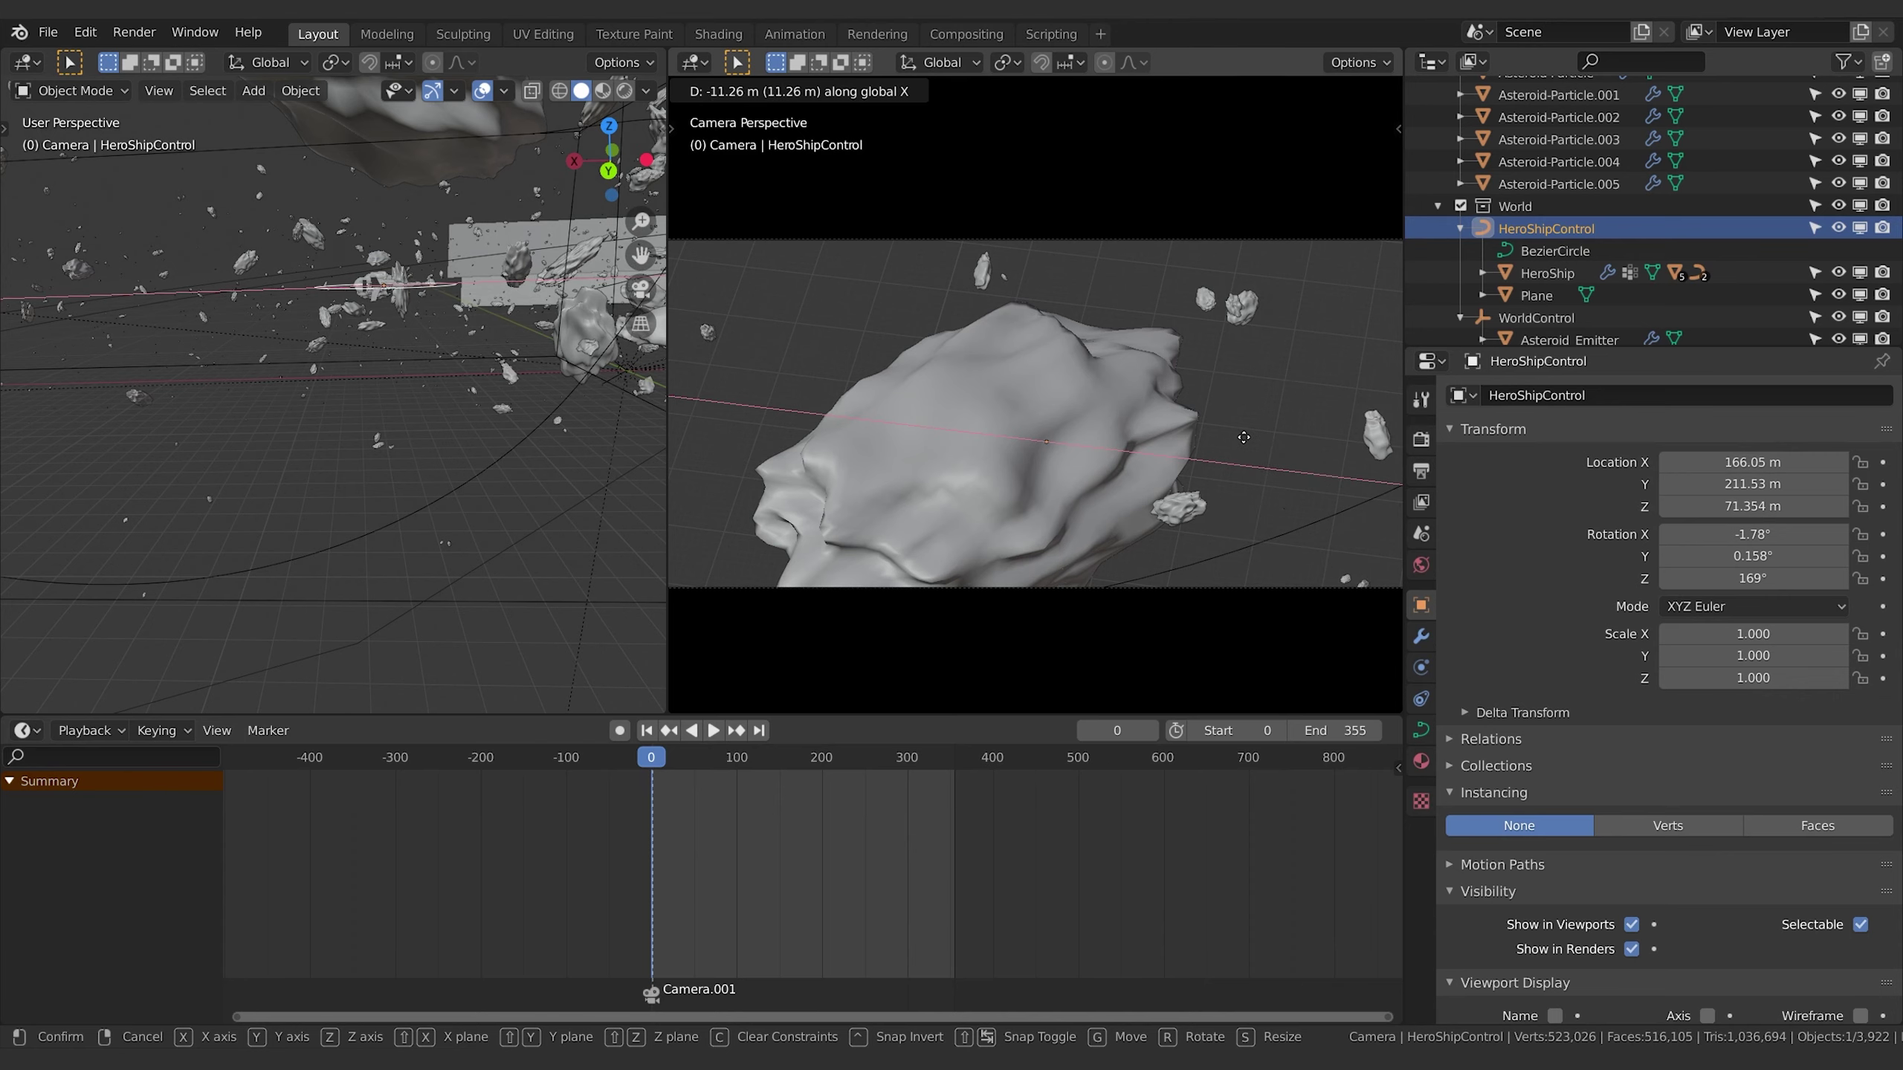
Move HeroShipControl along X to 201.34 m.
click(937, 426)
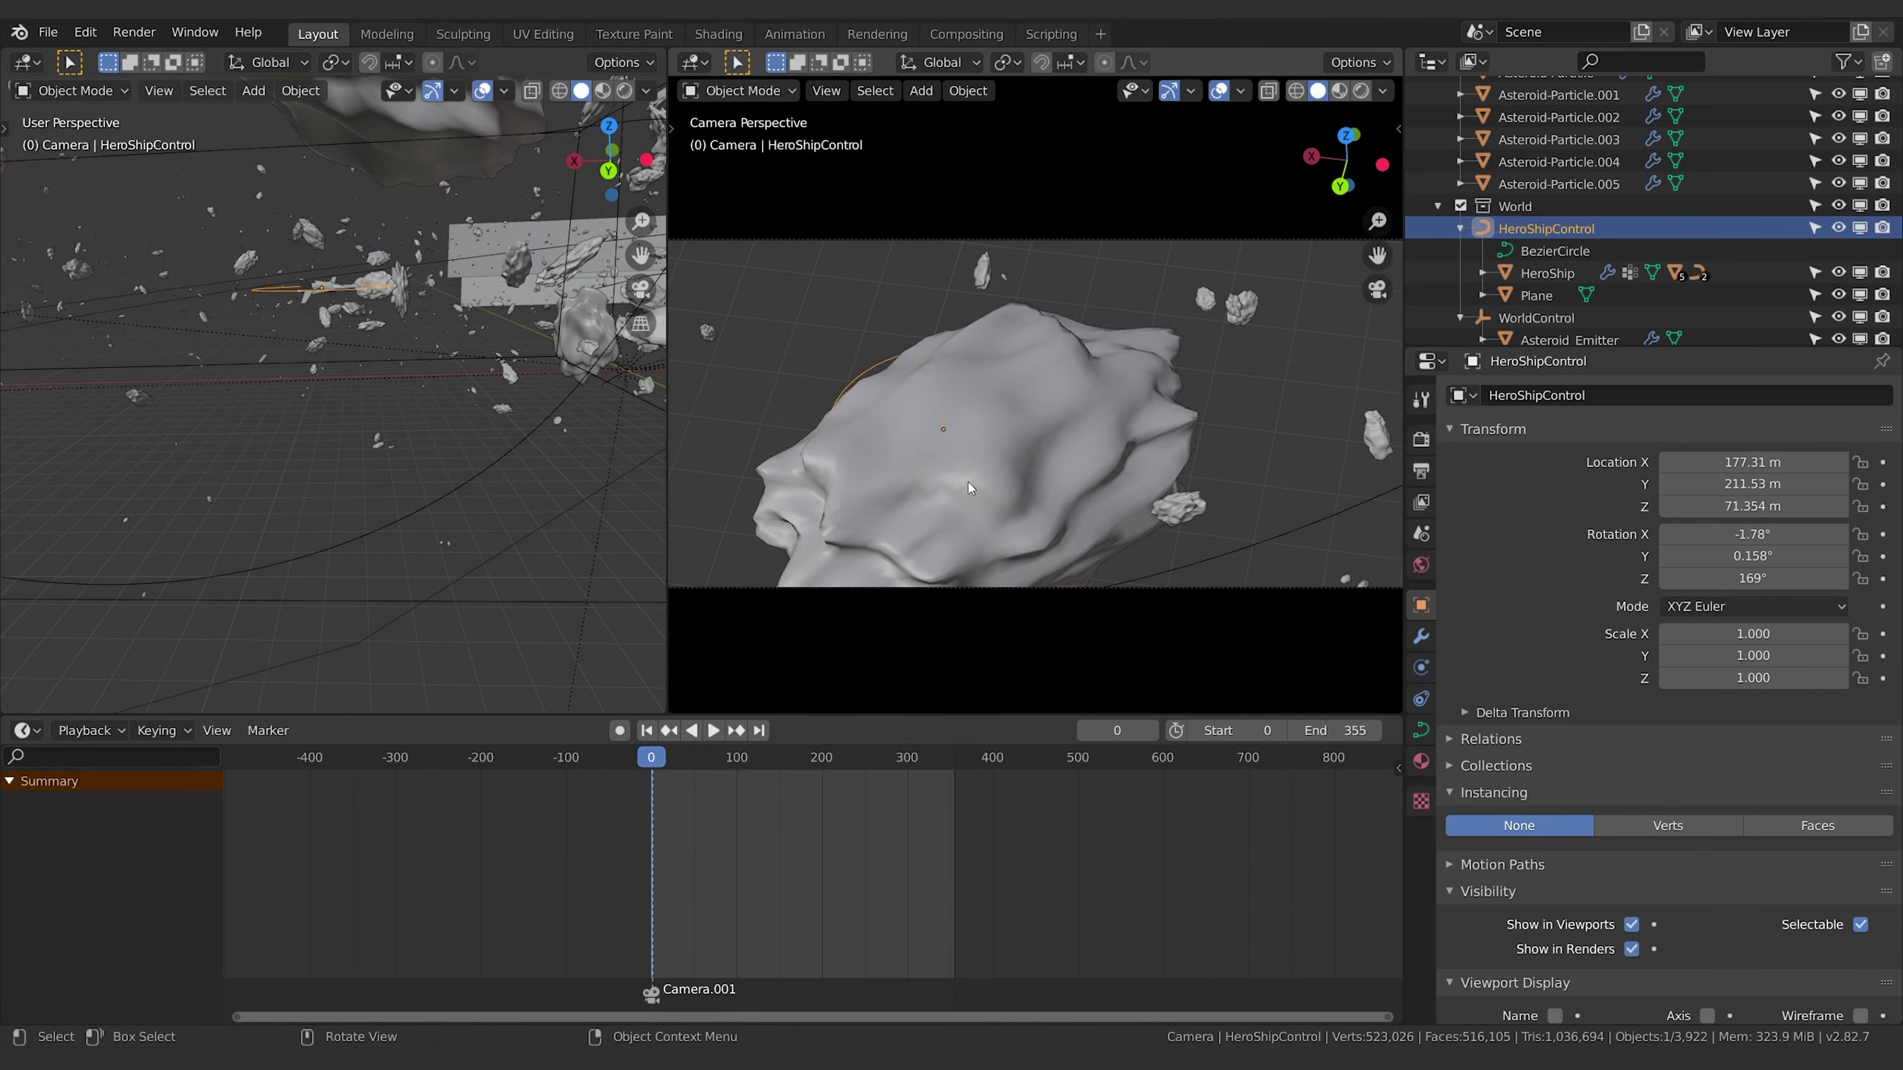
key(g)
key(x)
click(753, 461)
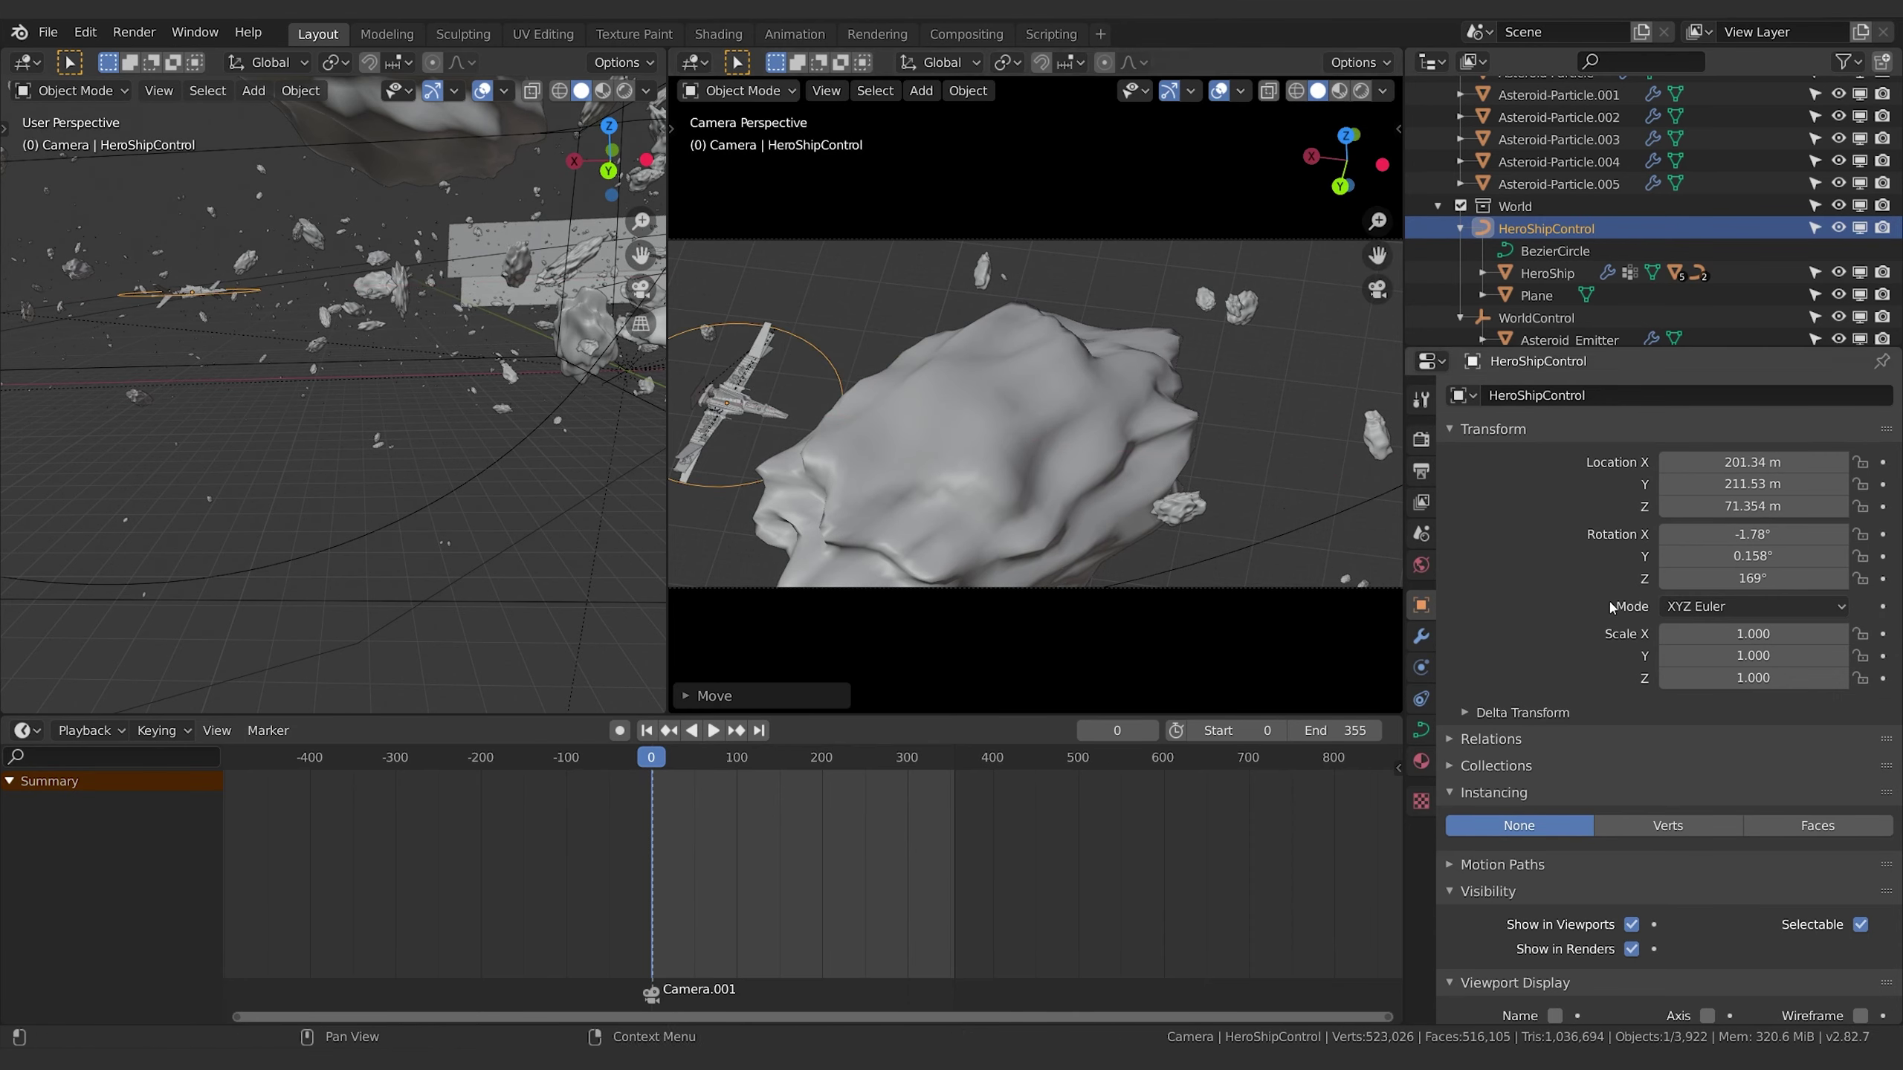
Set HeroShipControl's rotation to 0°, 0°, 180°.
click(1799, 537)
text(0)
key(Tab)
text(0)
key(Tab)
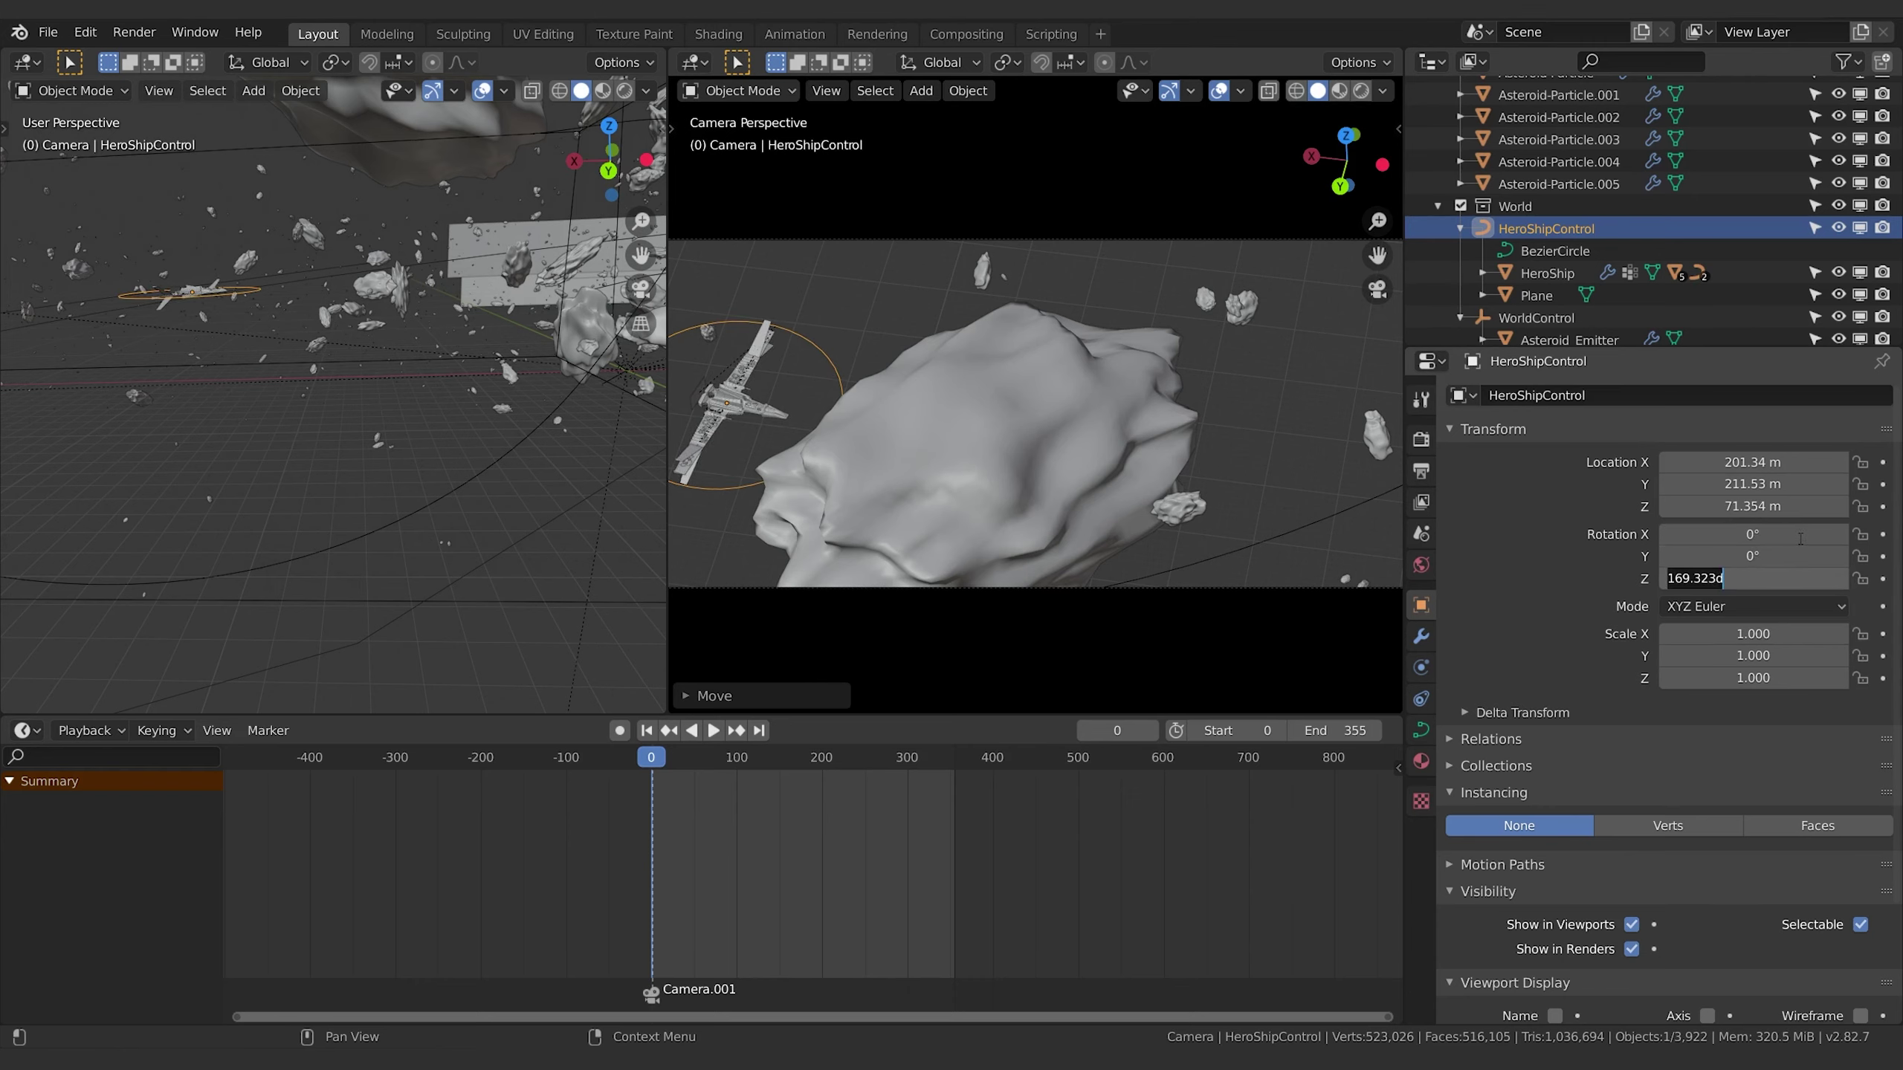
text(180)
key(Return)
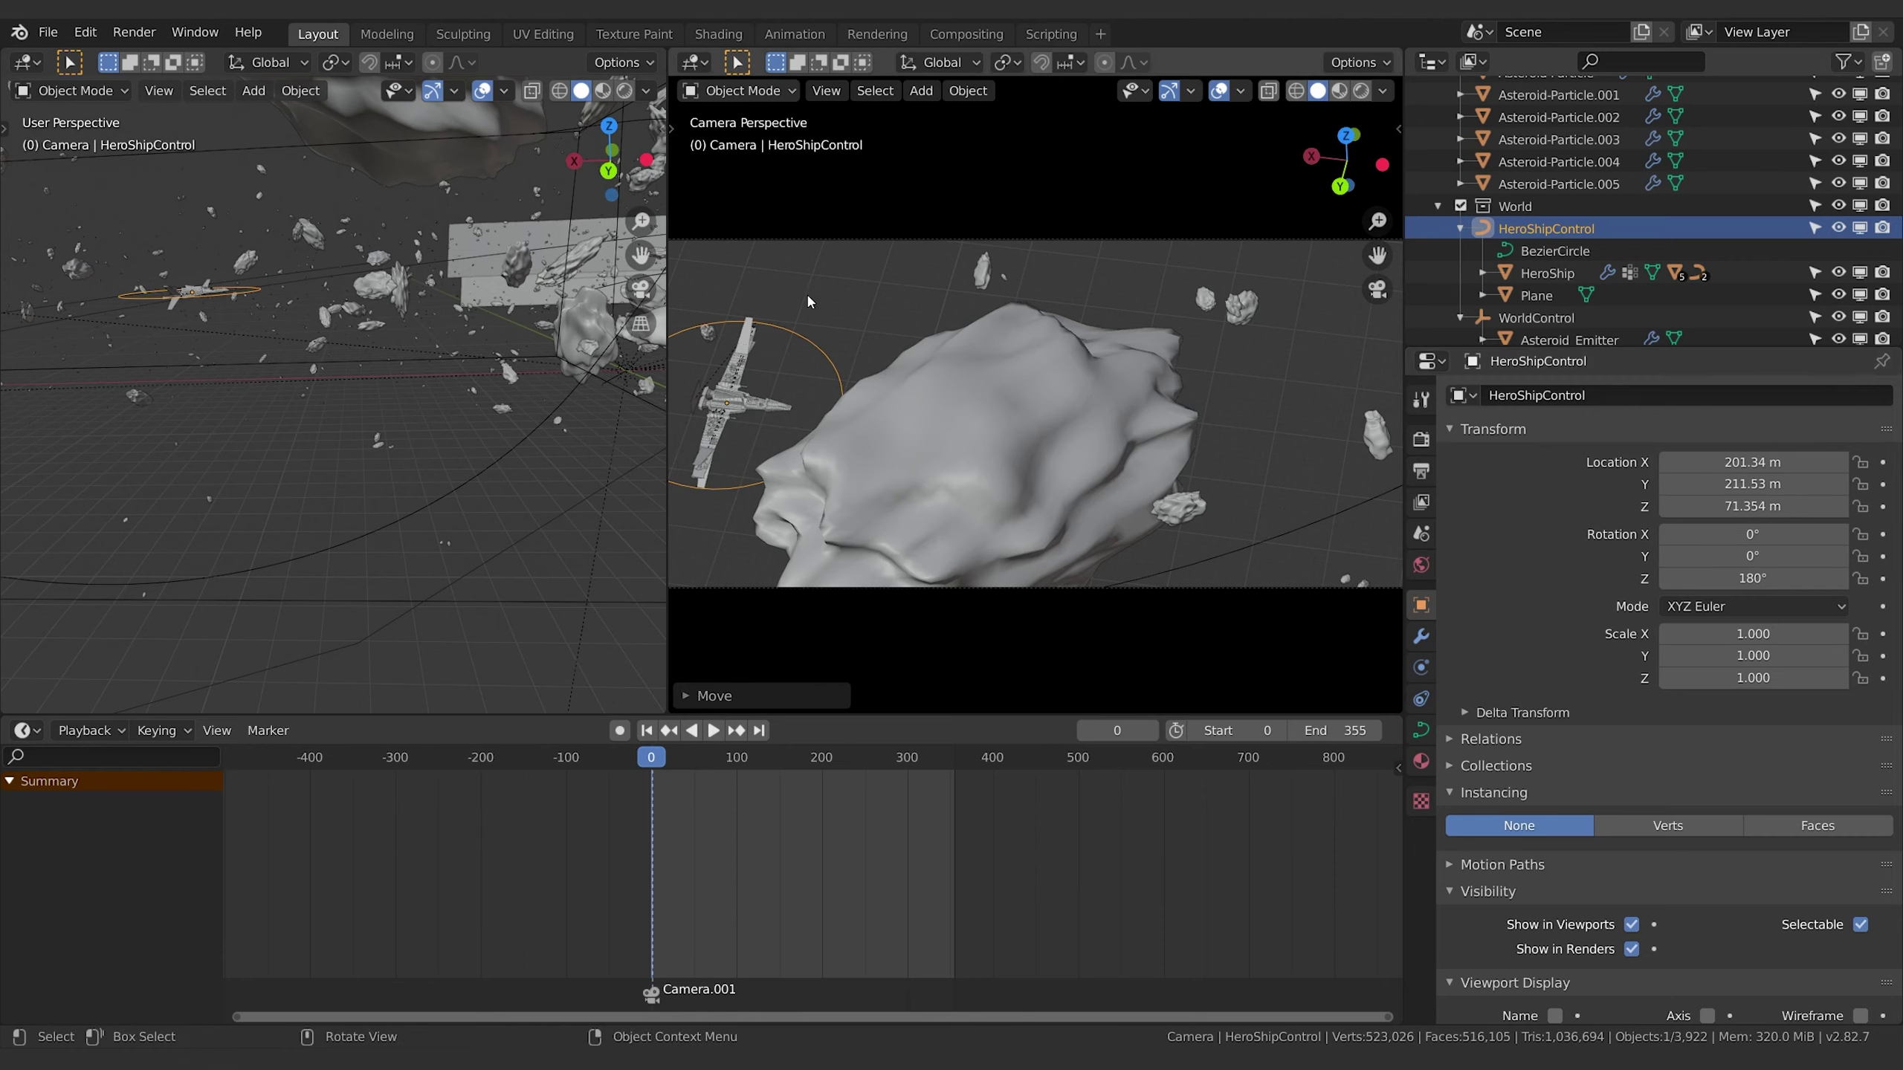
Slide the ship along global X to its starting position and keyframe its location at frame 0.
key(g)
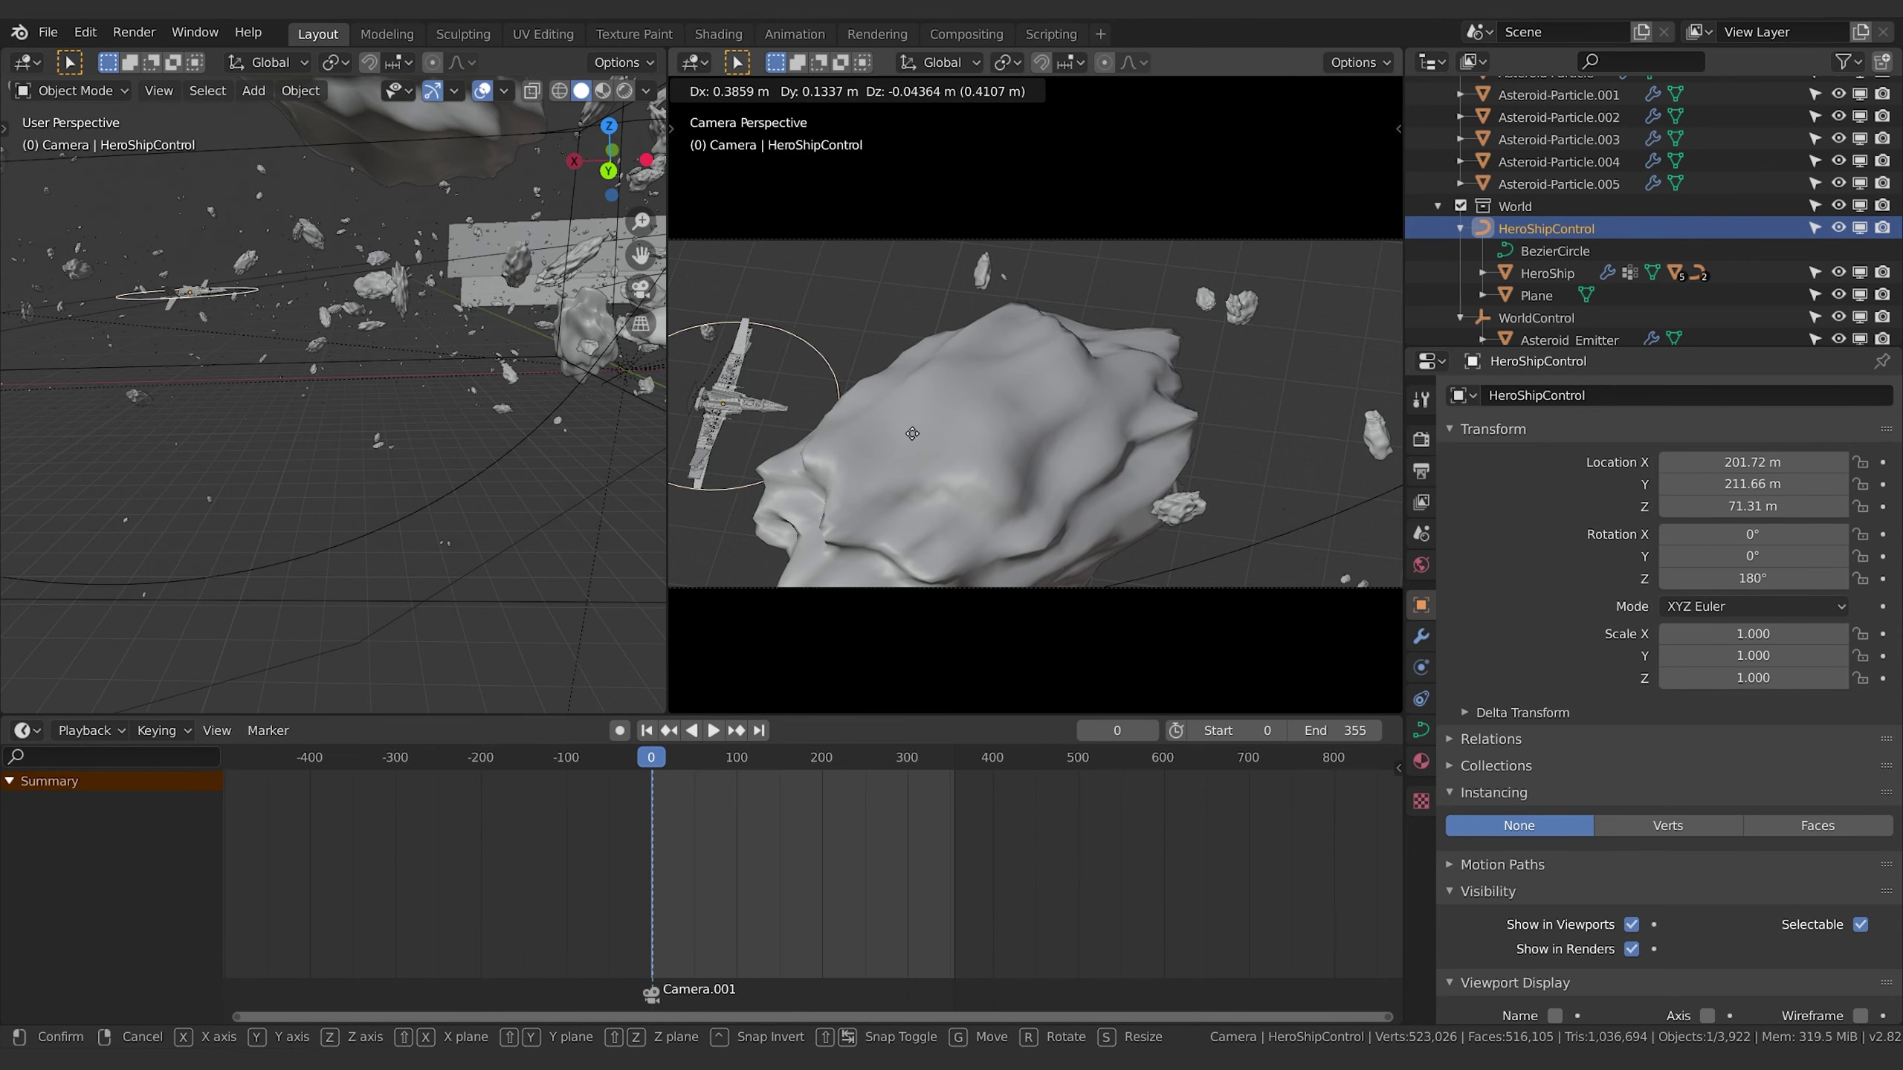
key(x)
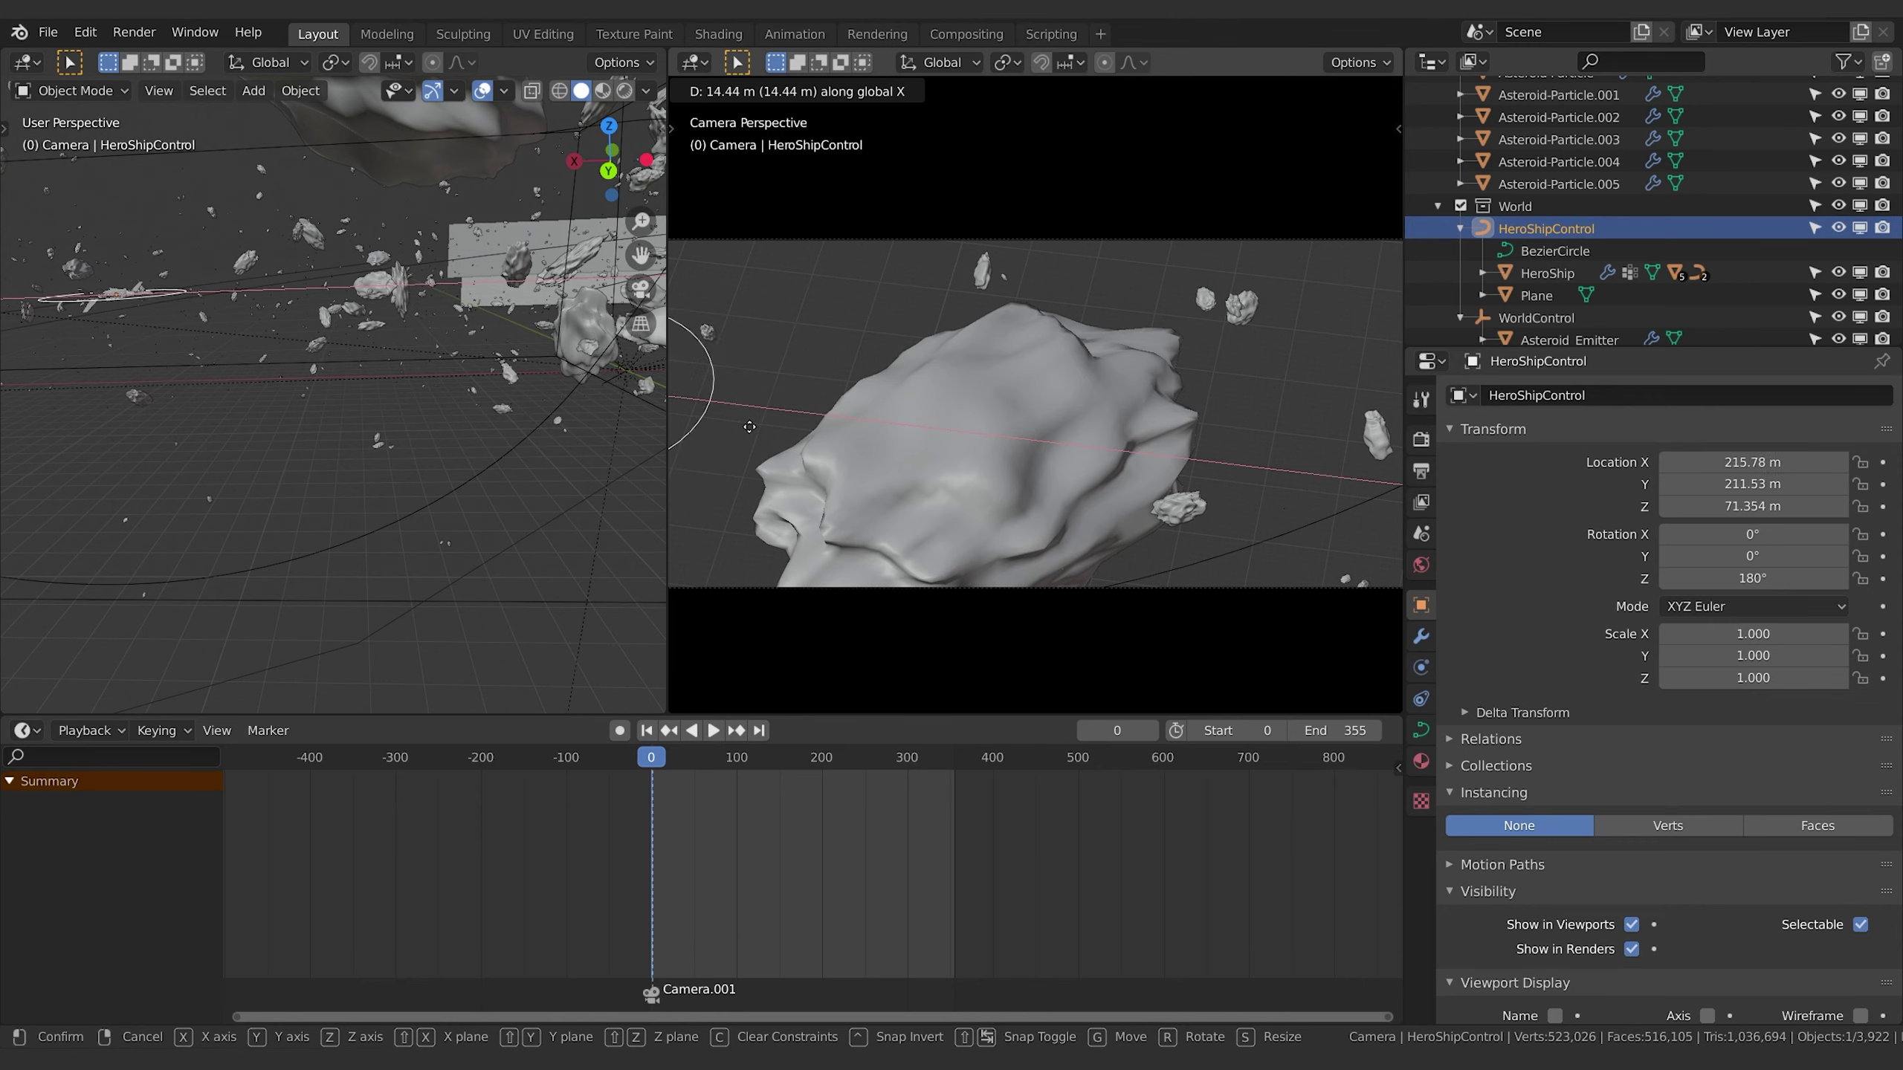
click(902, 427)
scroll(903, 429, down, 2)
scroll(903, 430, up, 1)
key(g)
key(x)
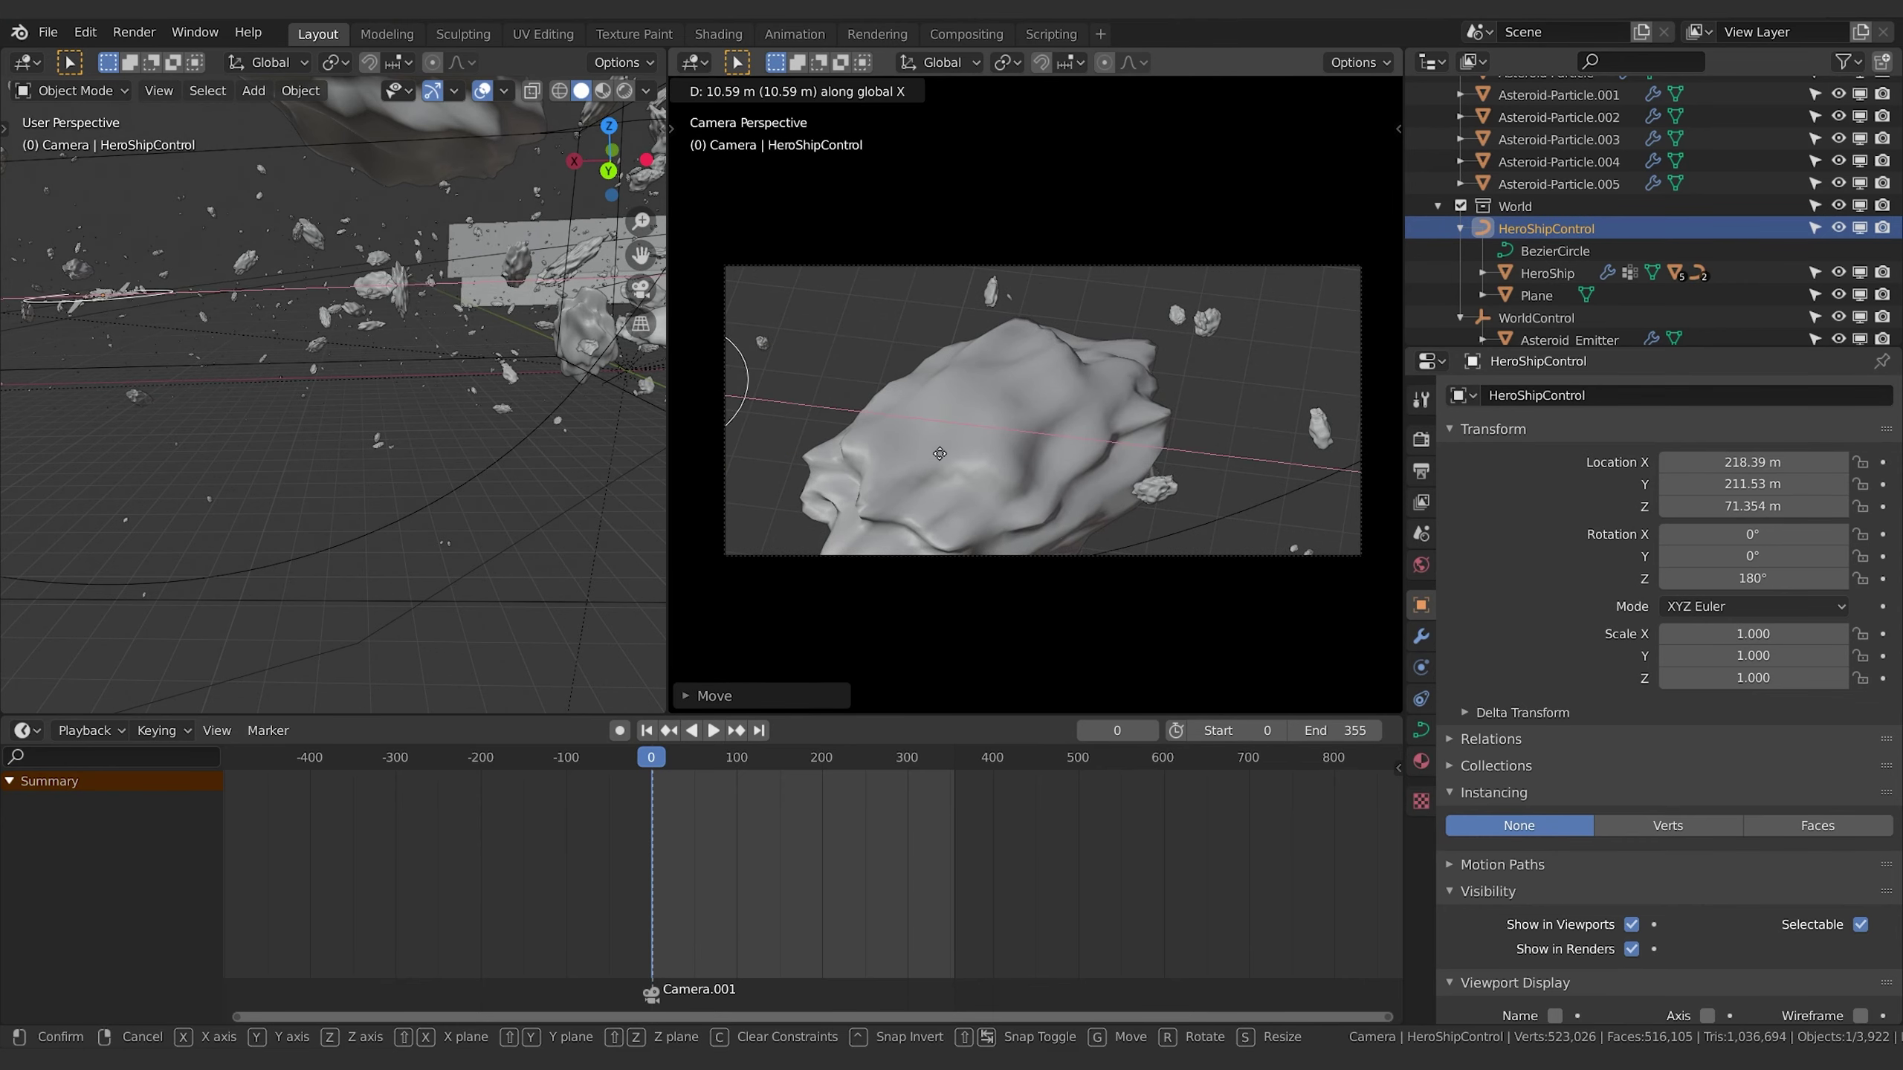
click(939, 453)
key(i)
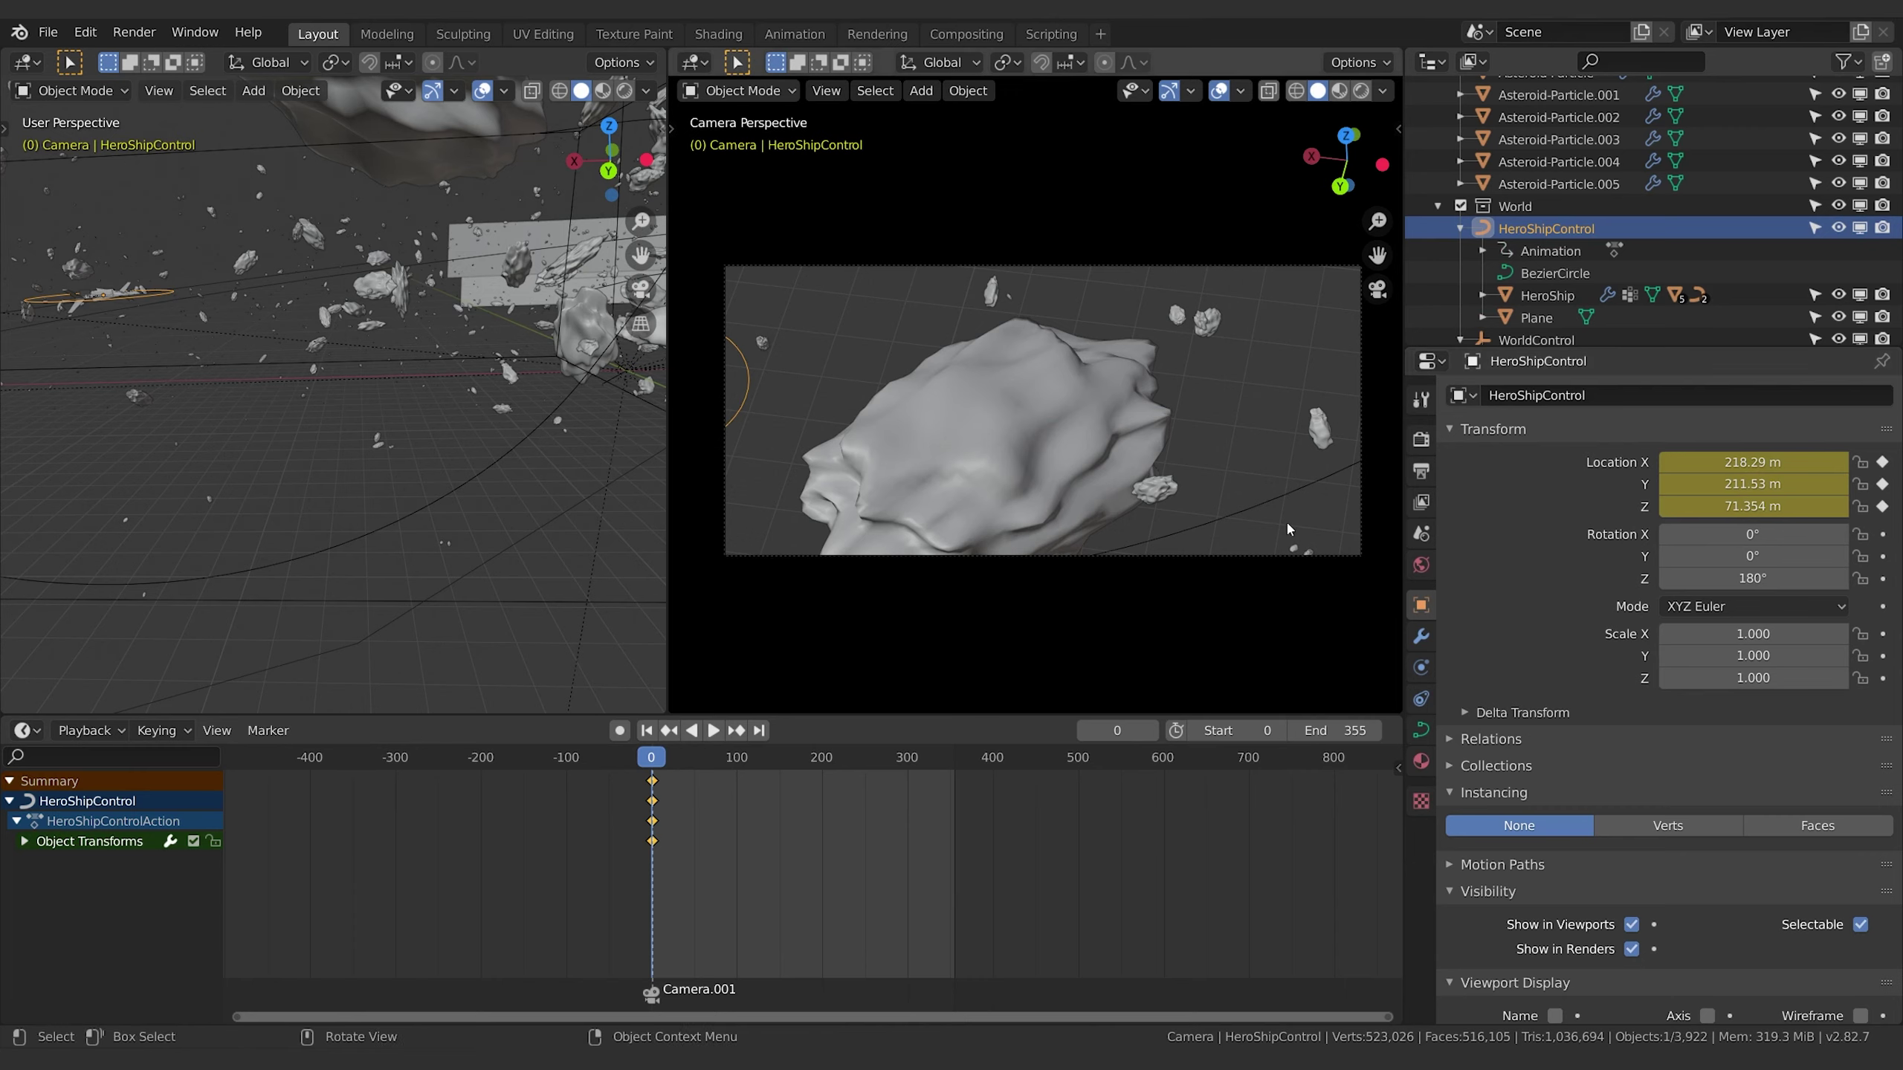
At frame 101, move the ship to X 132.16 m and keyframe its location.
click(737, 762)
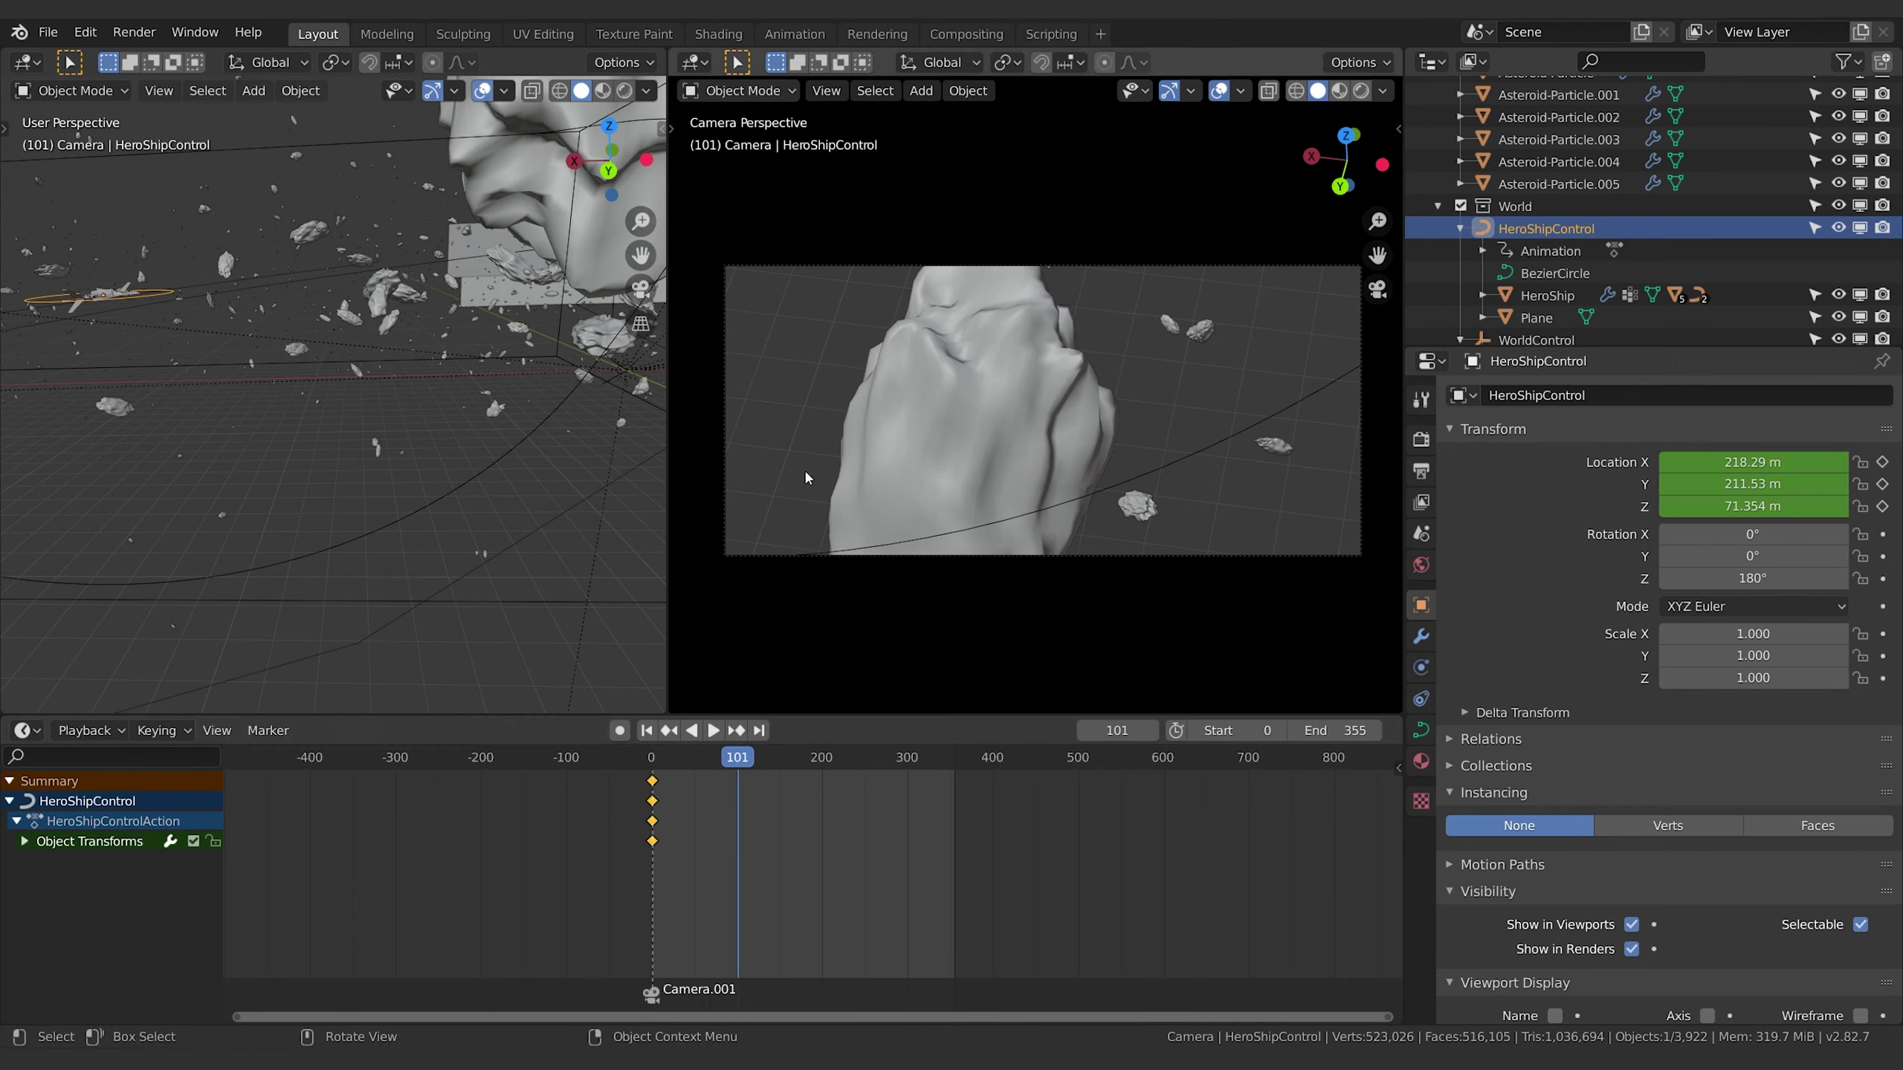
key(g)
key(x)
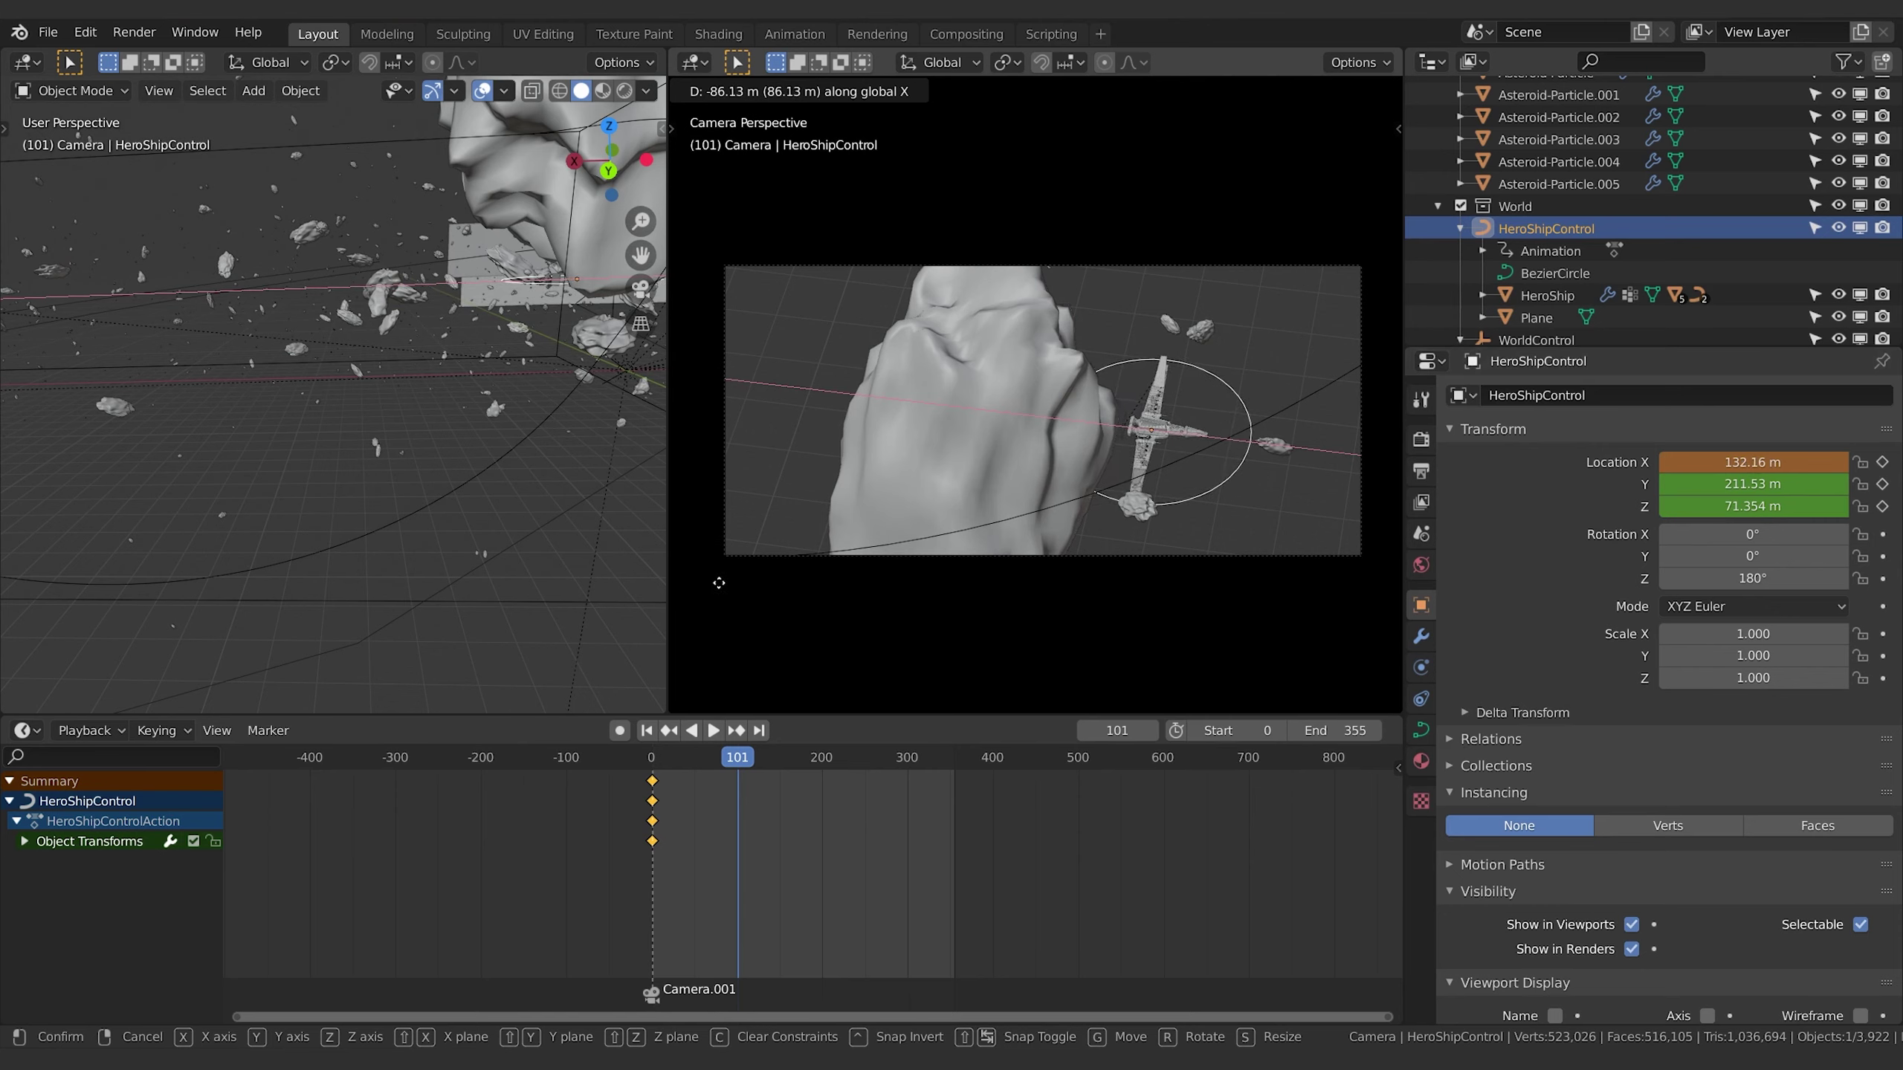
click(721, 585)
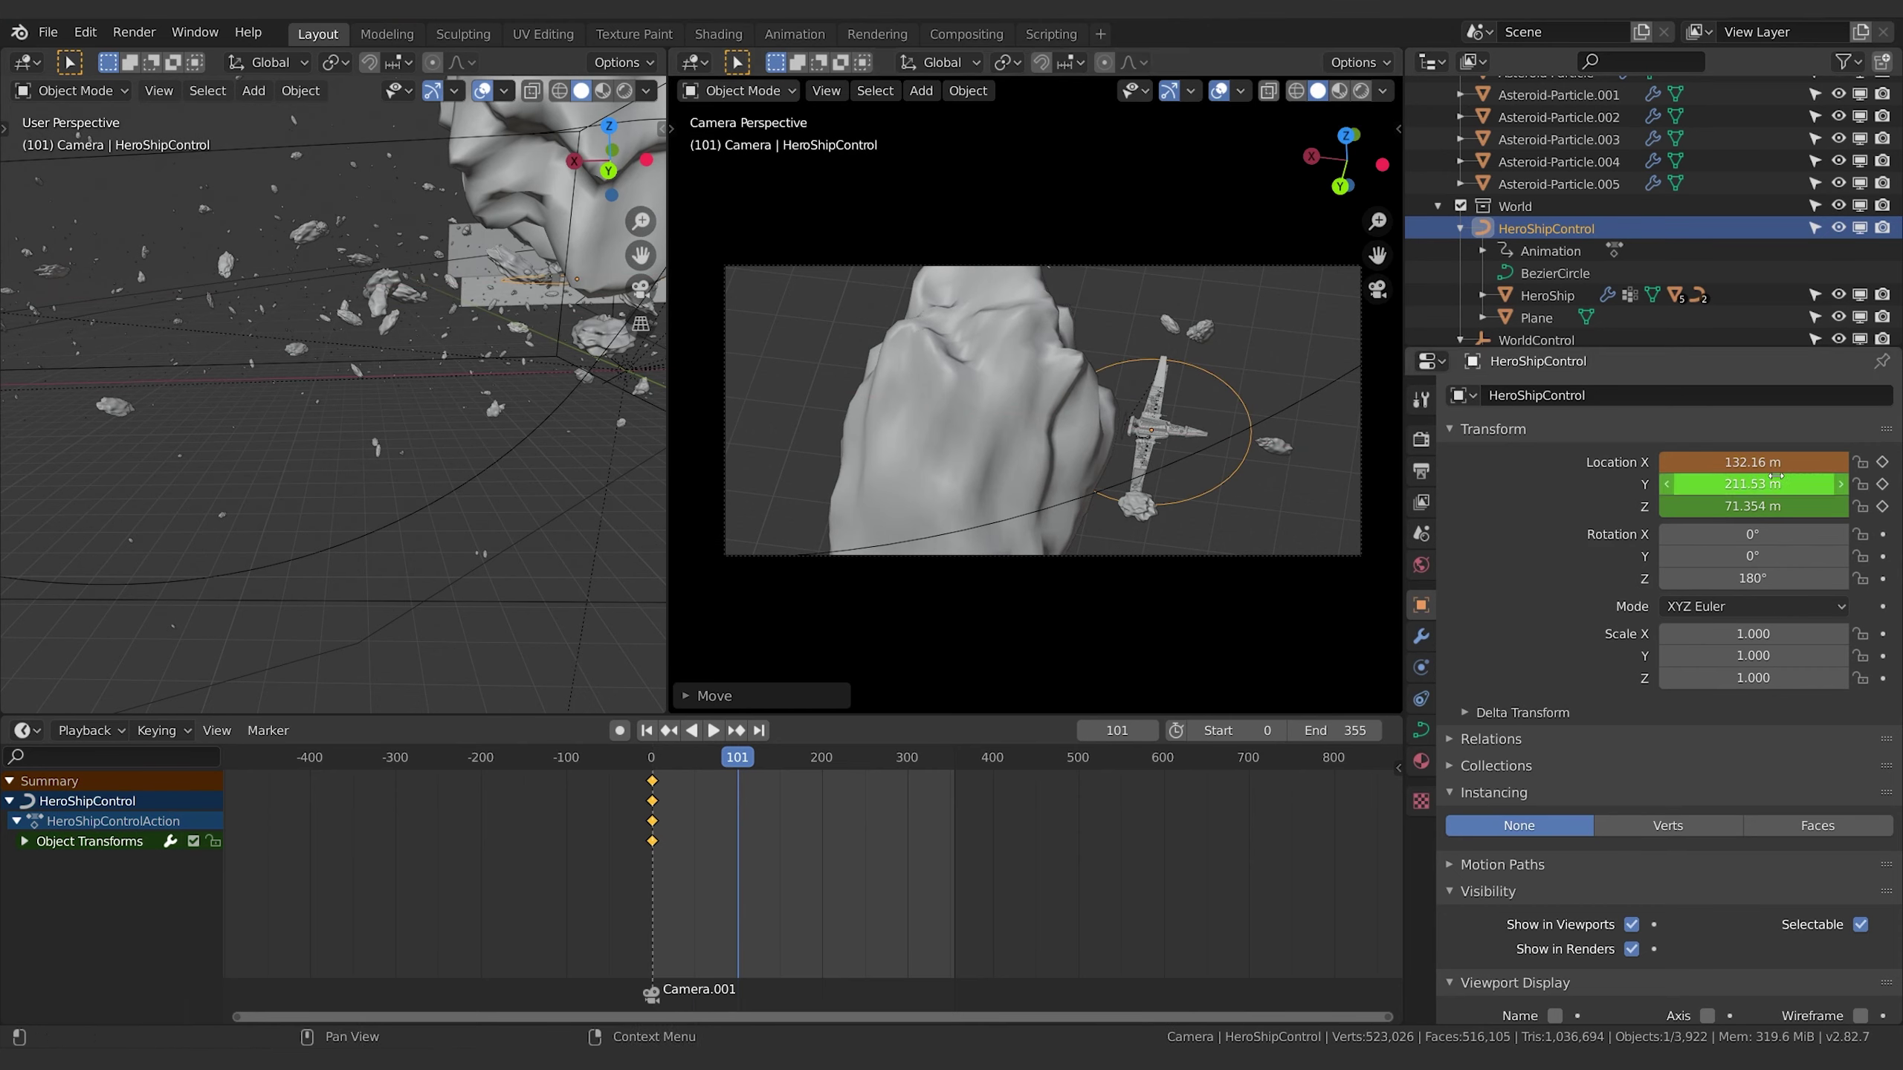
key(i)
Play back and scrub the ship's fly-by animation, checking it through the camera.
key(shift+Left)
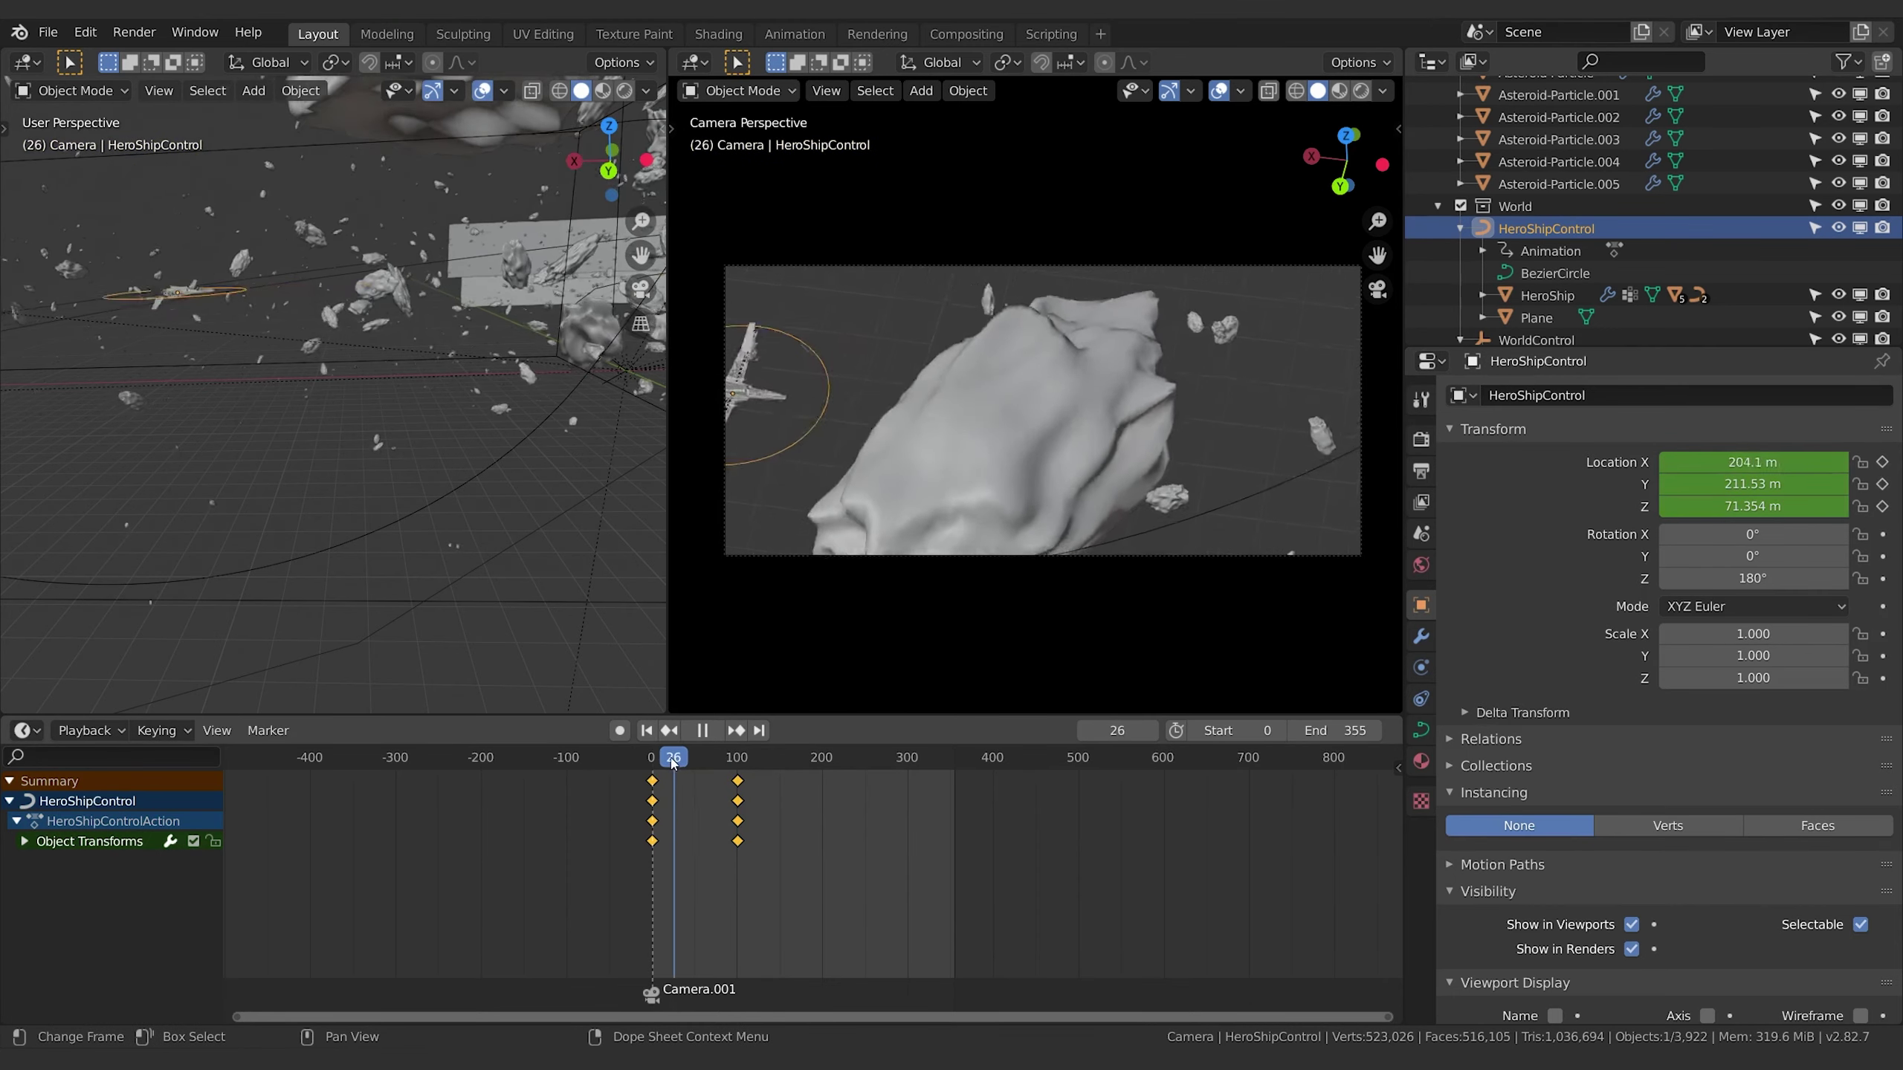
key(space)
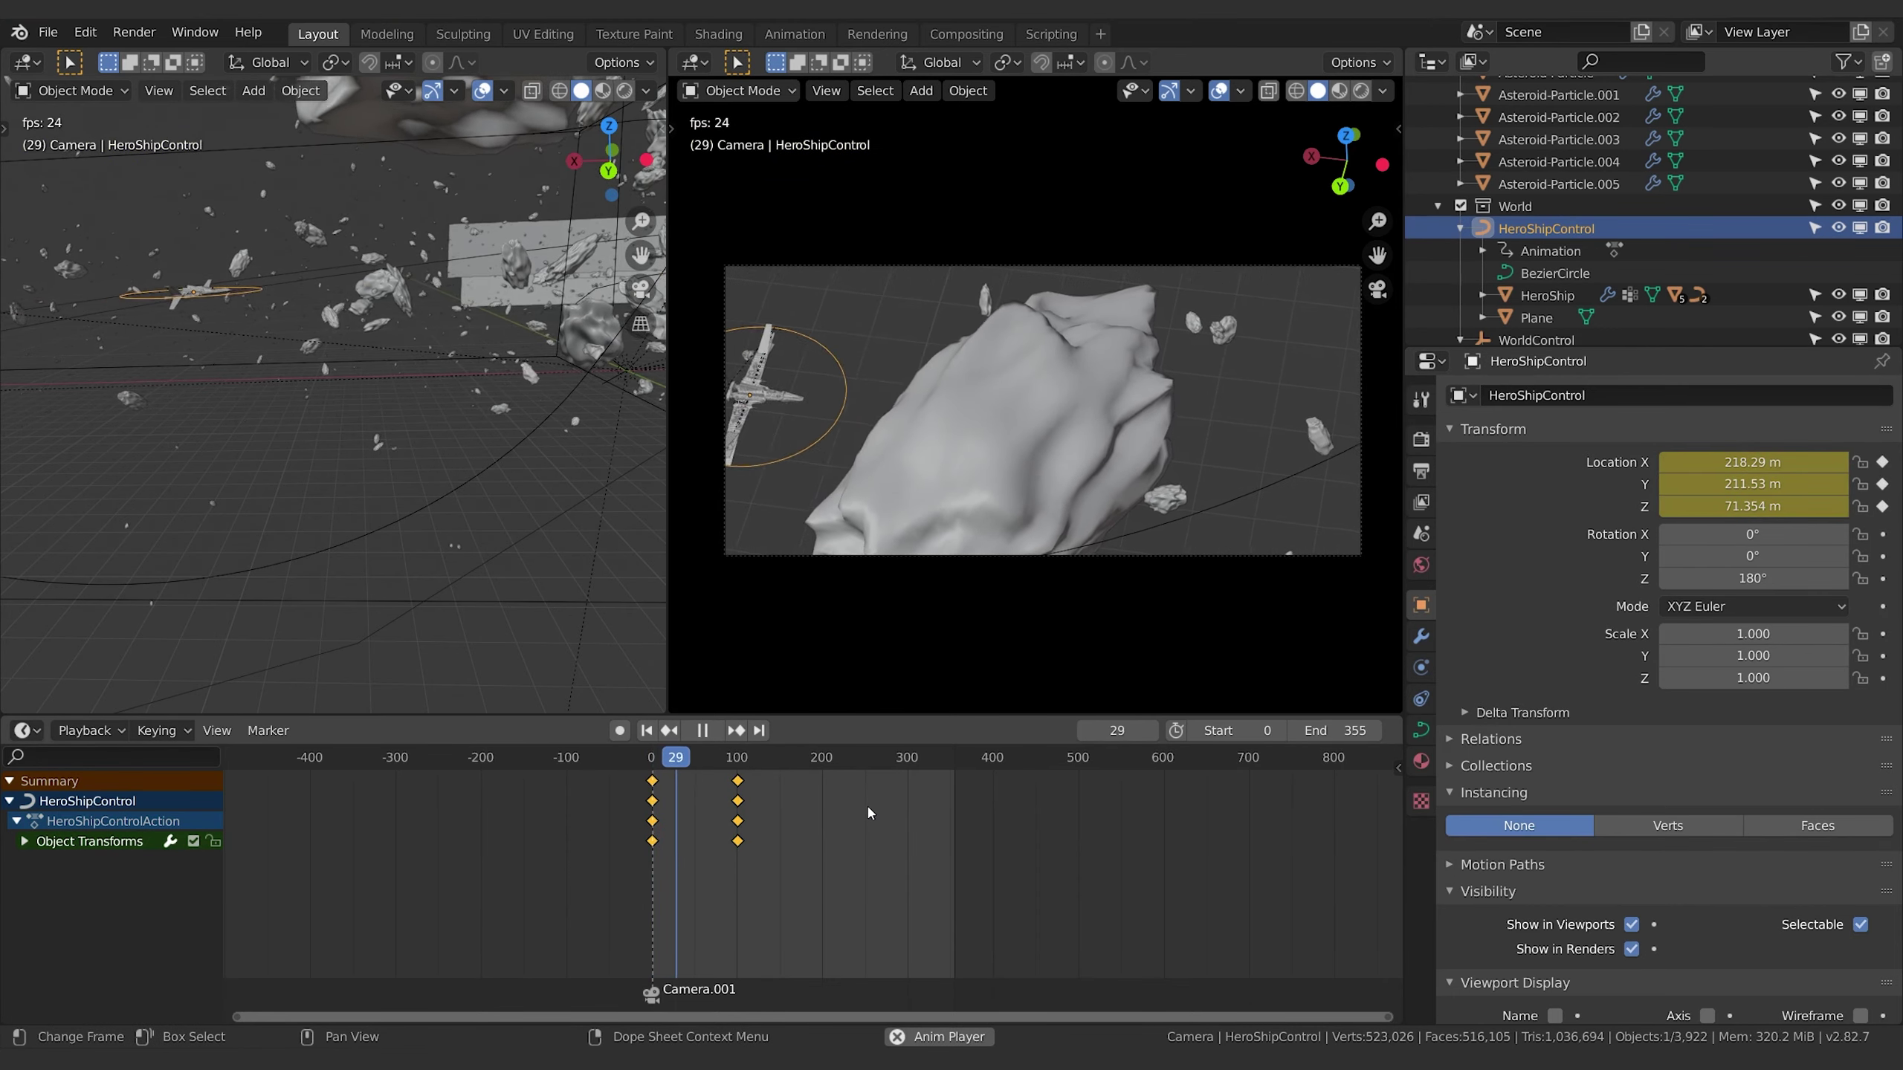
key(a)
key(a)
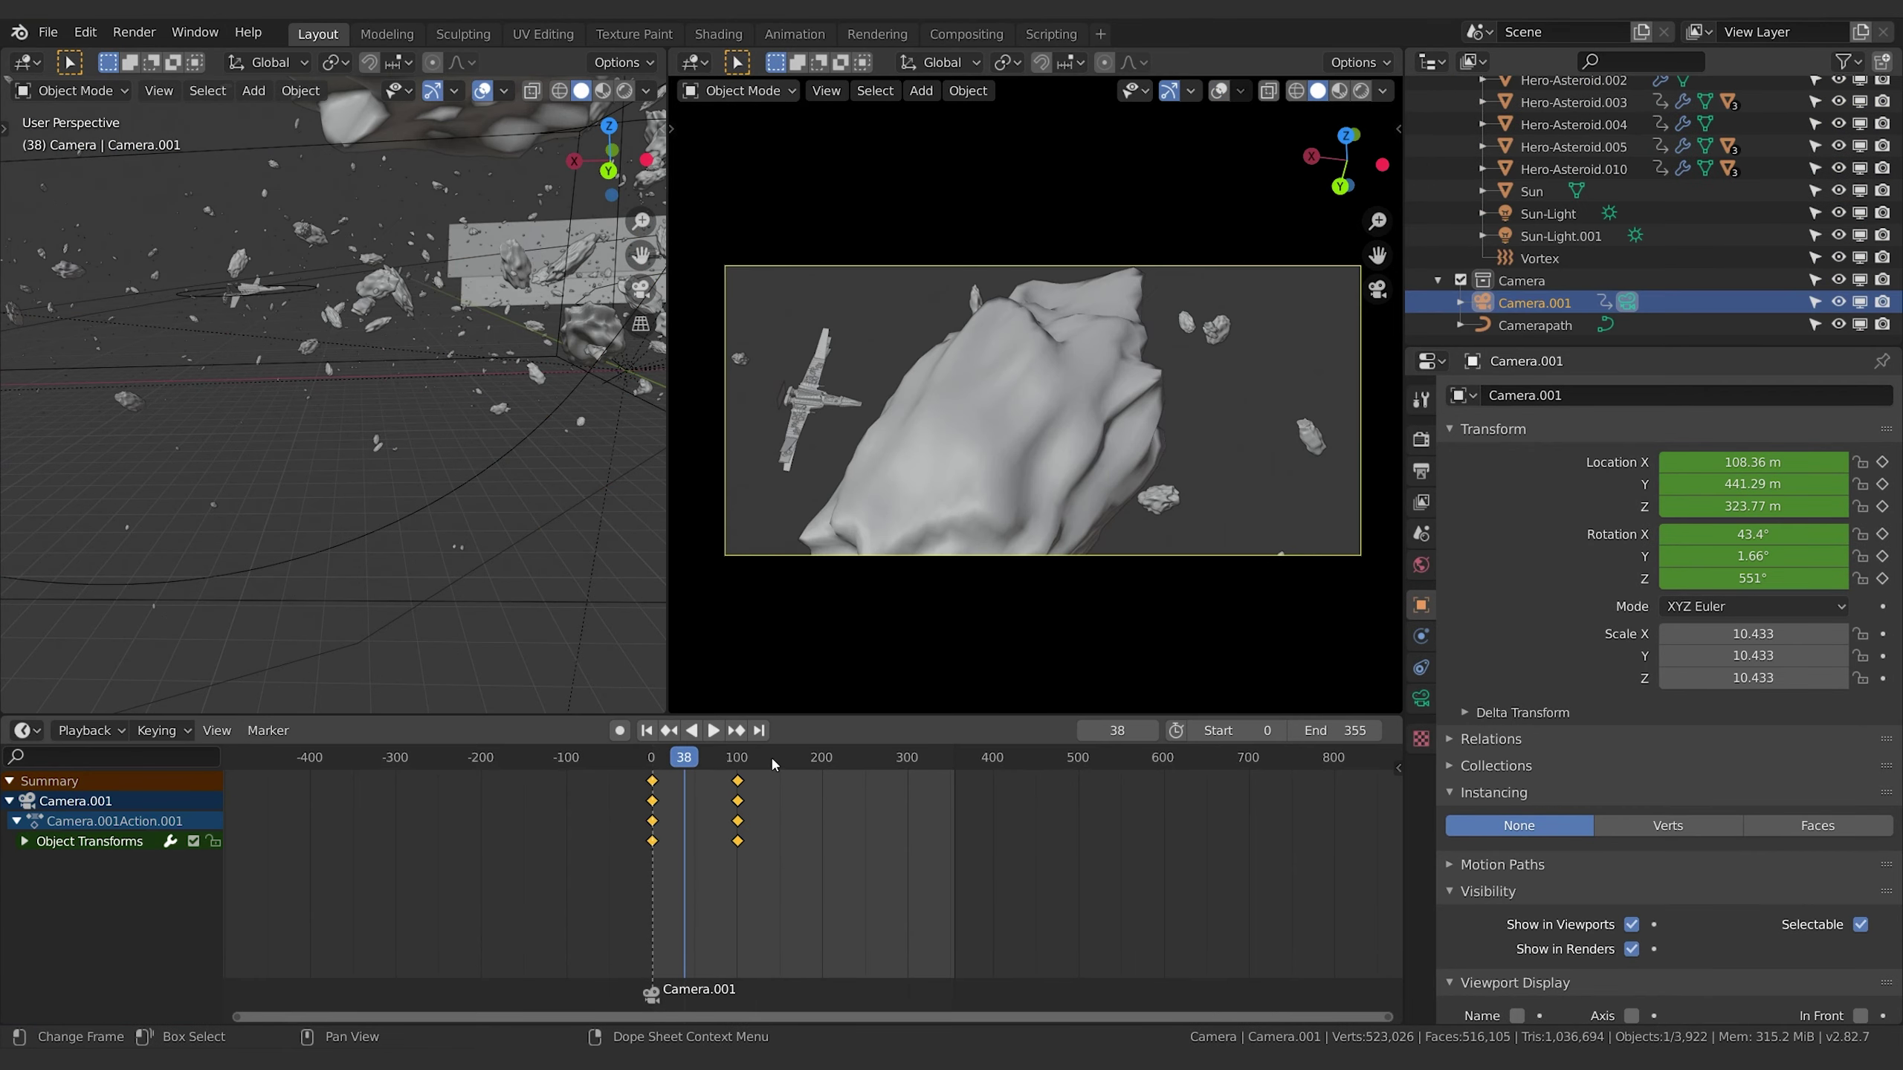
drag(772, 760, 726, 753)
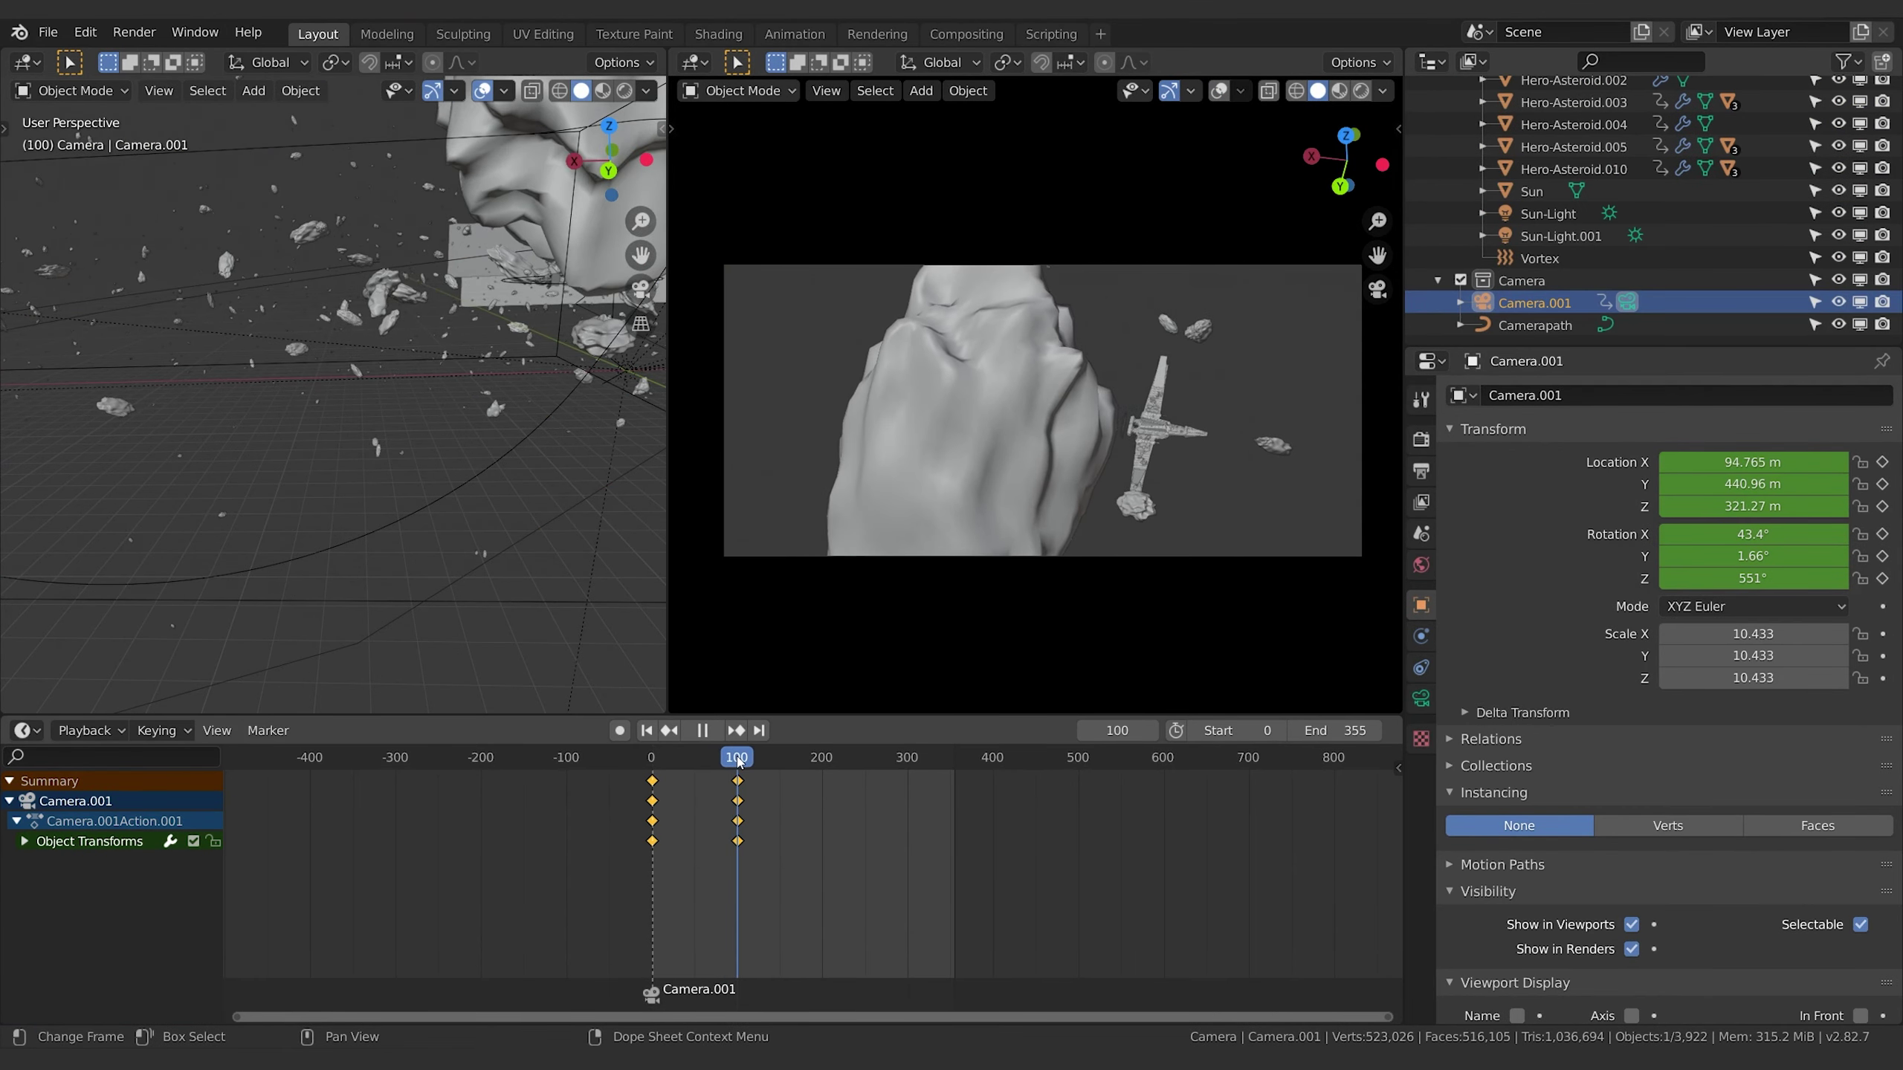
key(space)
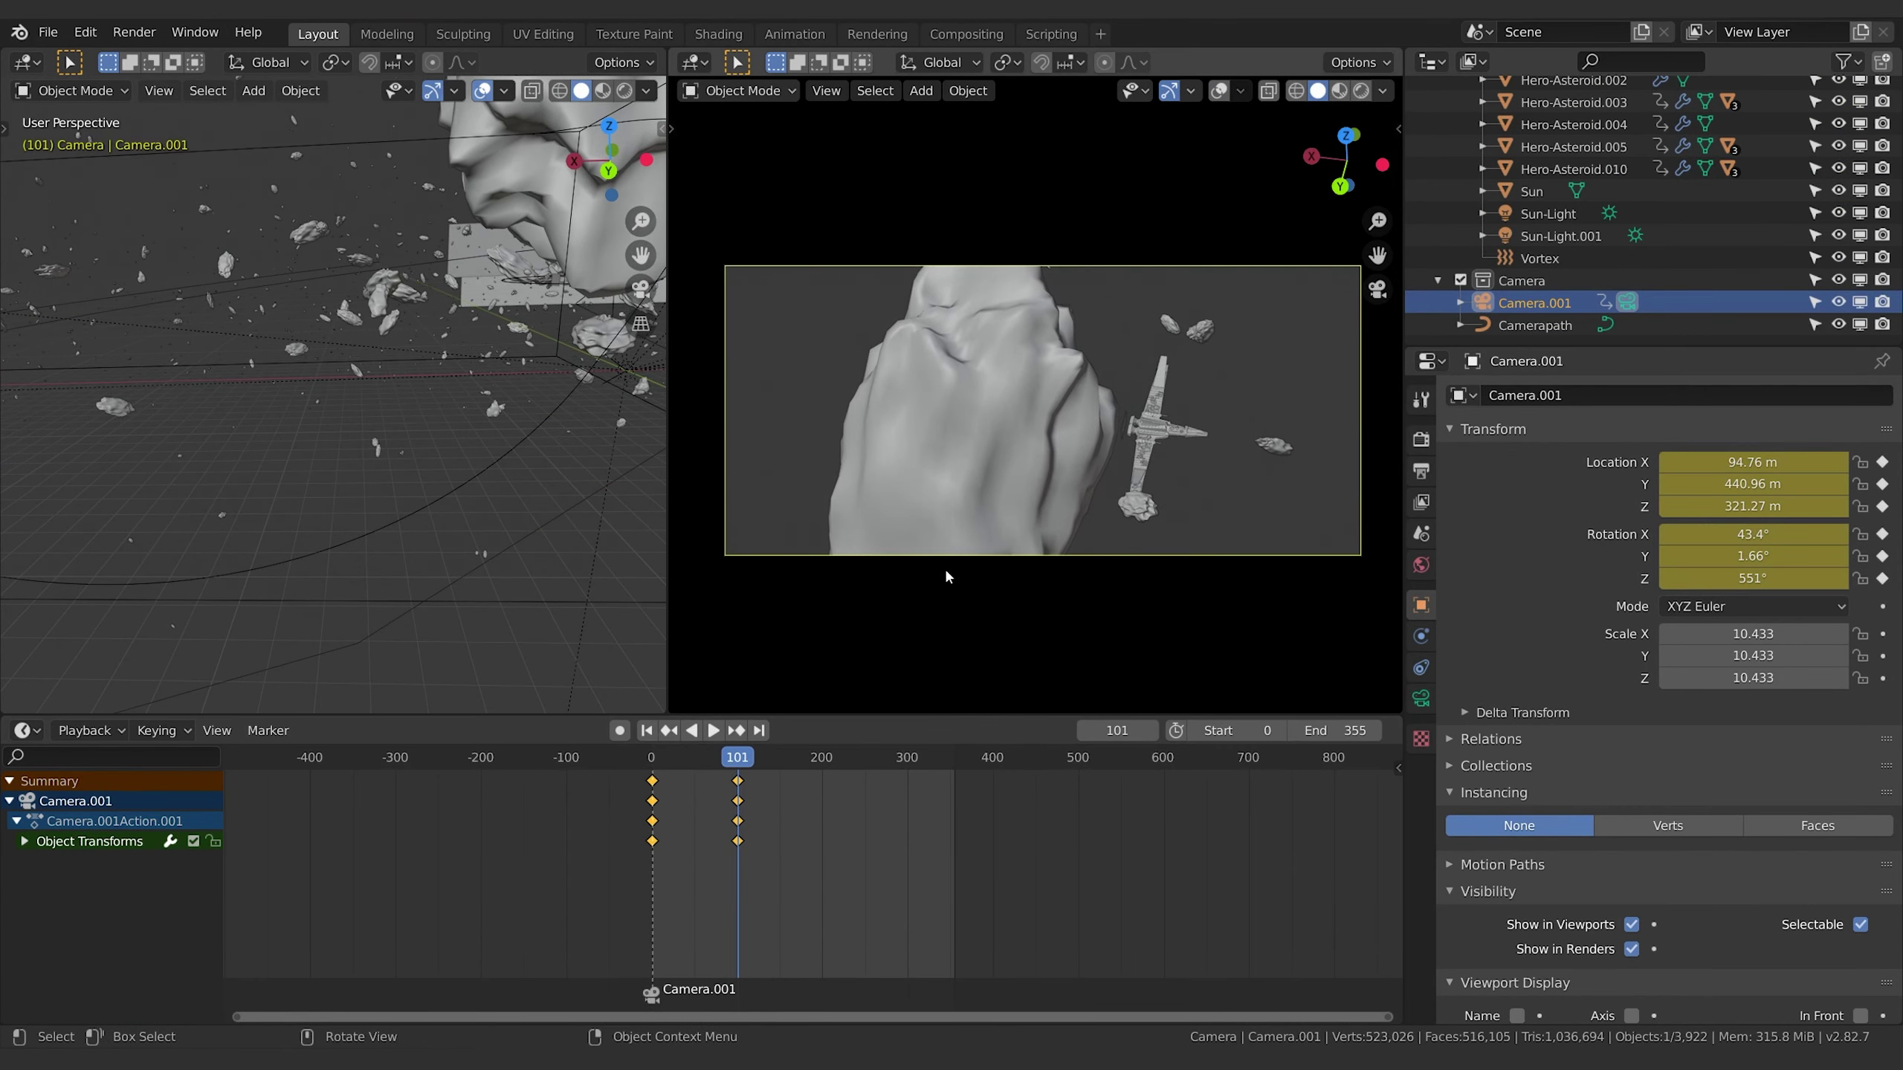
key(KP_0)
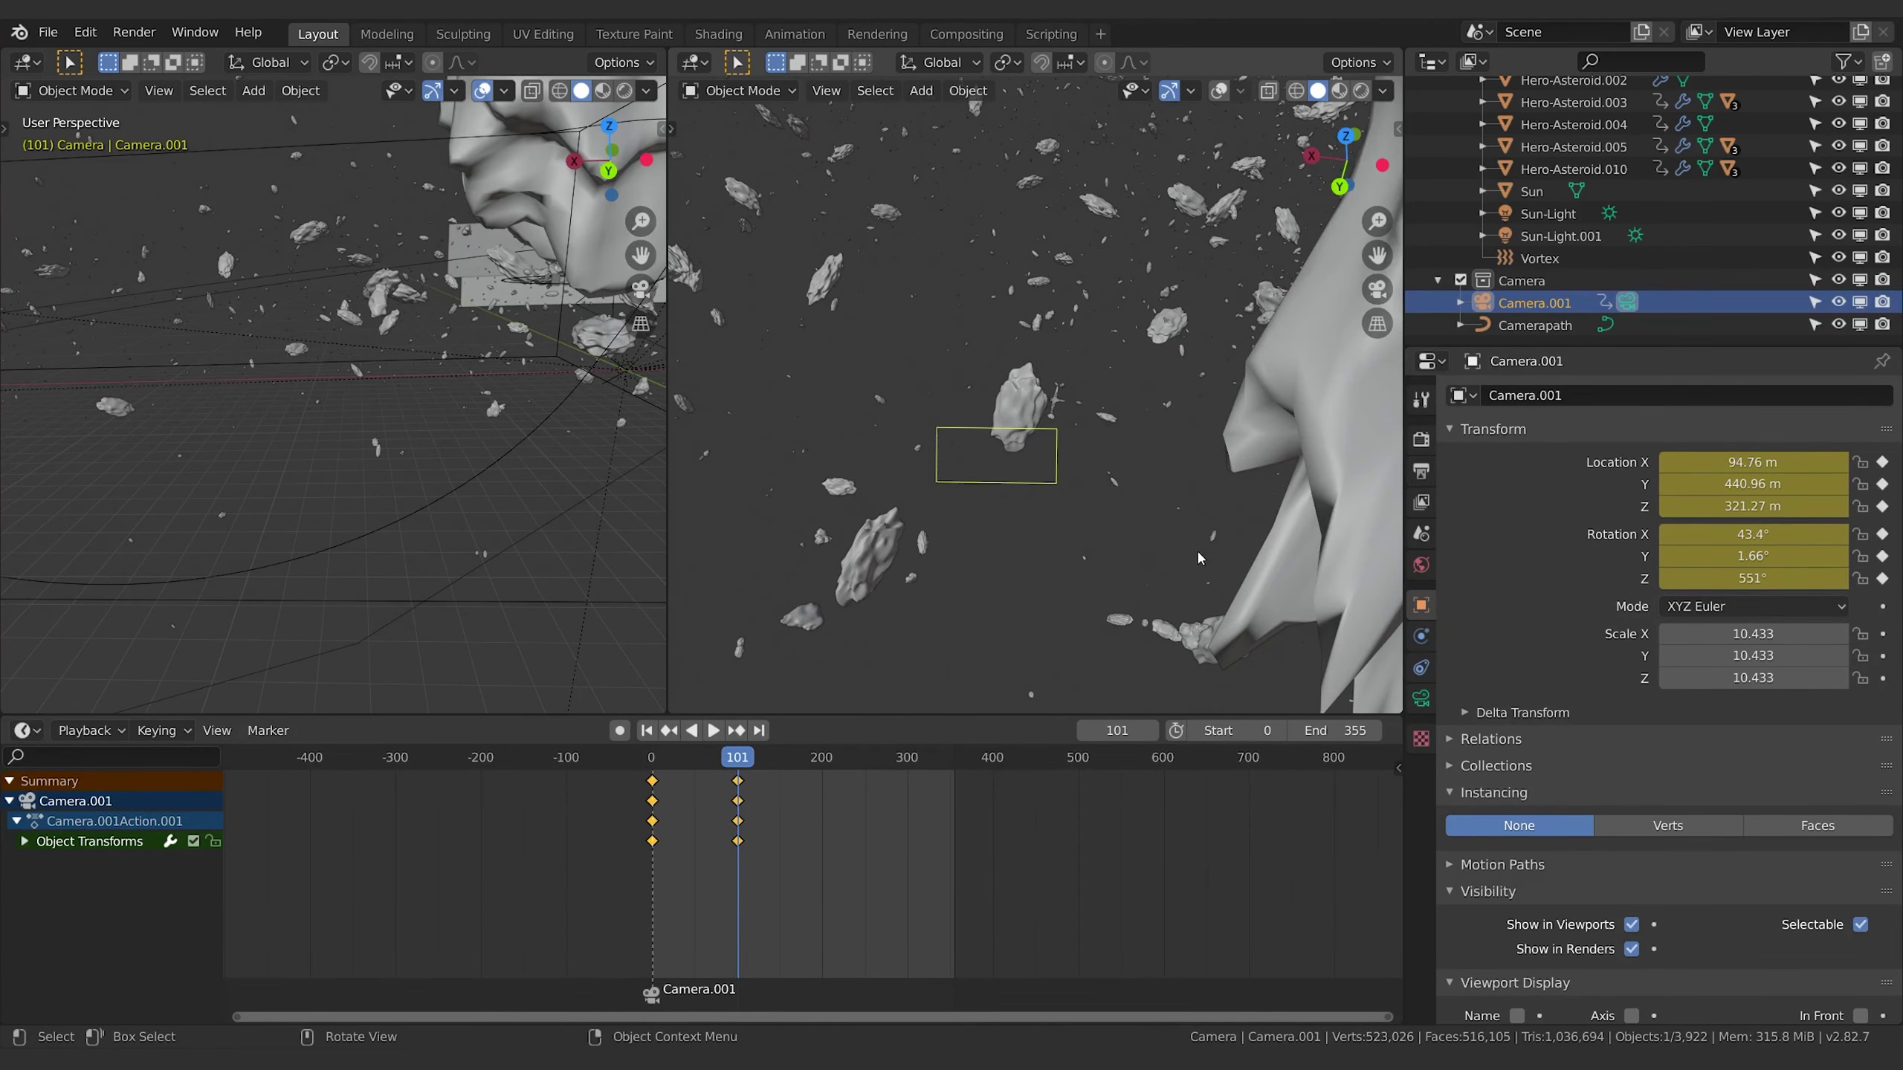
key(KP_0)
Lock the camera to the view, reframe the shot on the ship, and enlarge the animation editor area.
key(n)
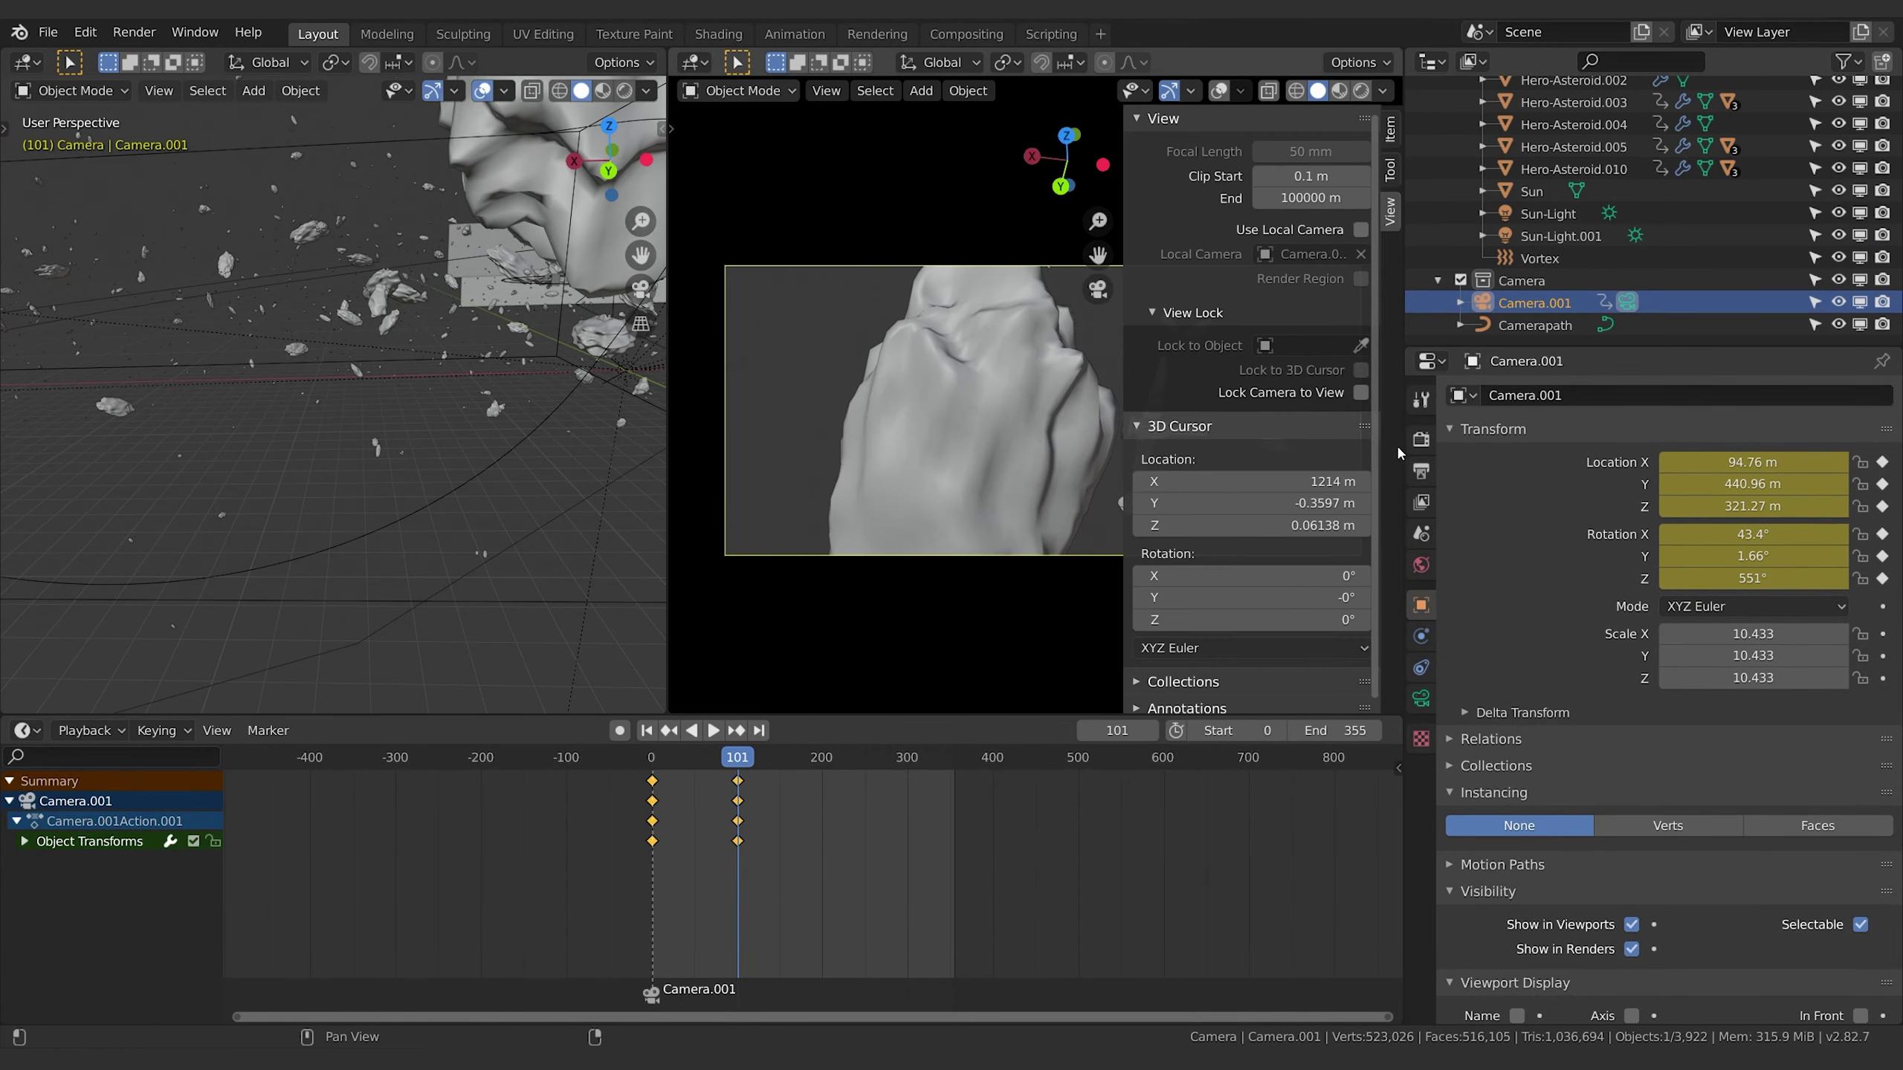
click(1360, 392)
drag(1122, 199, 1776, 209)
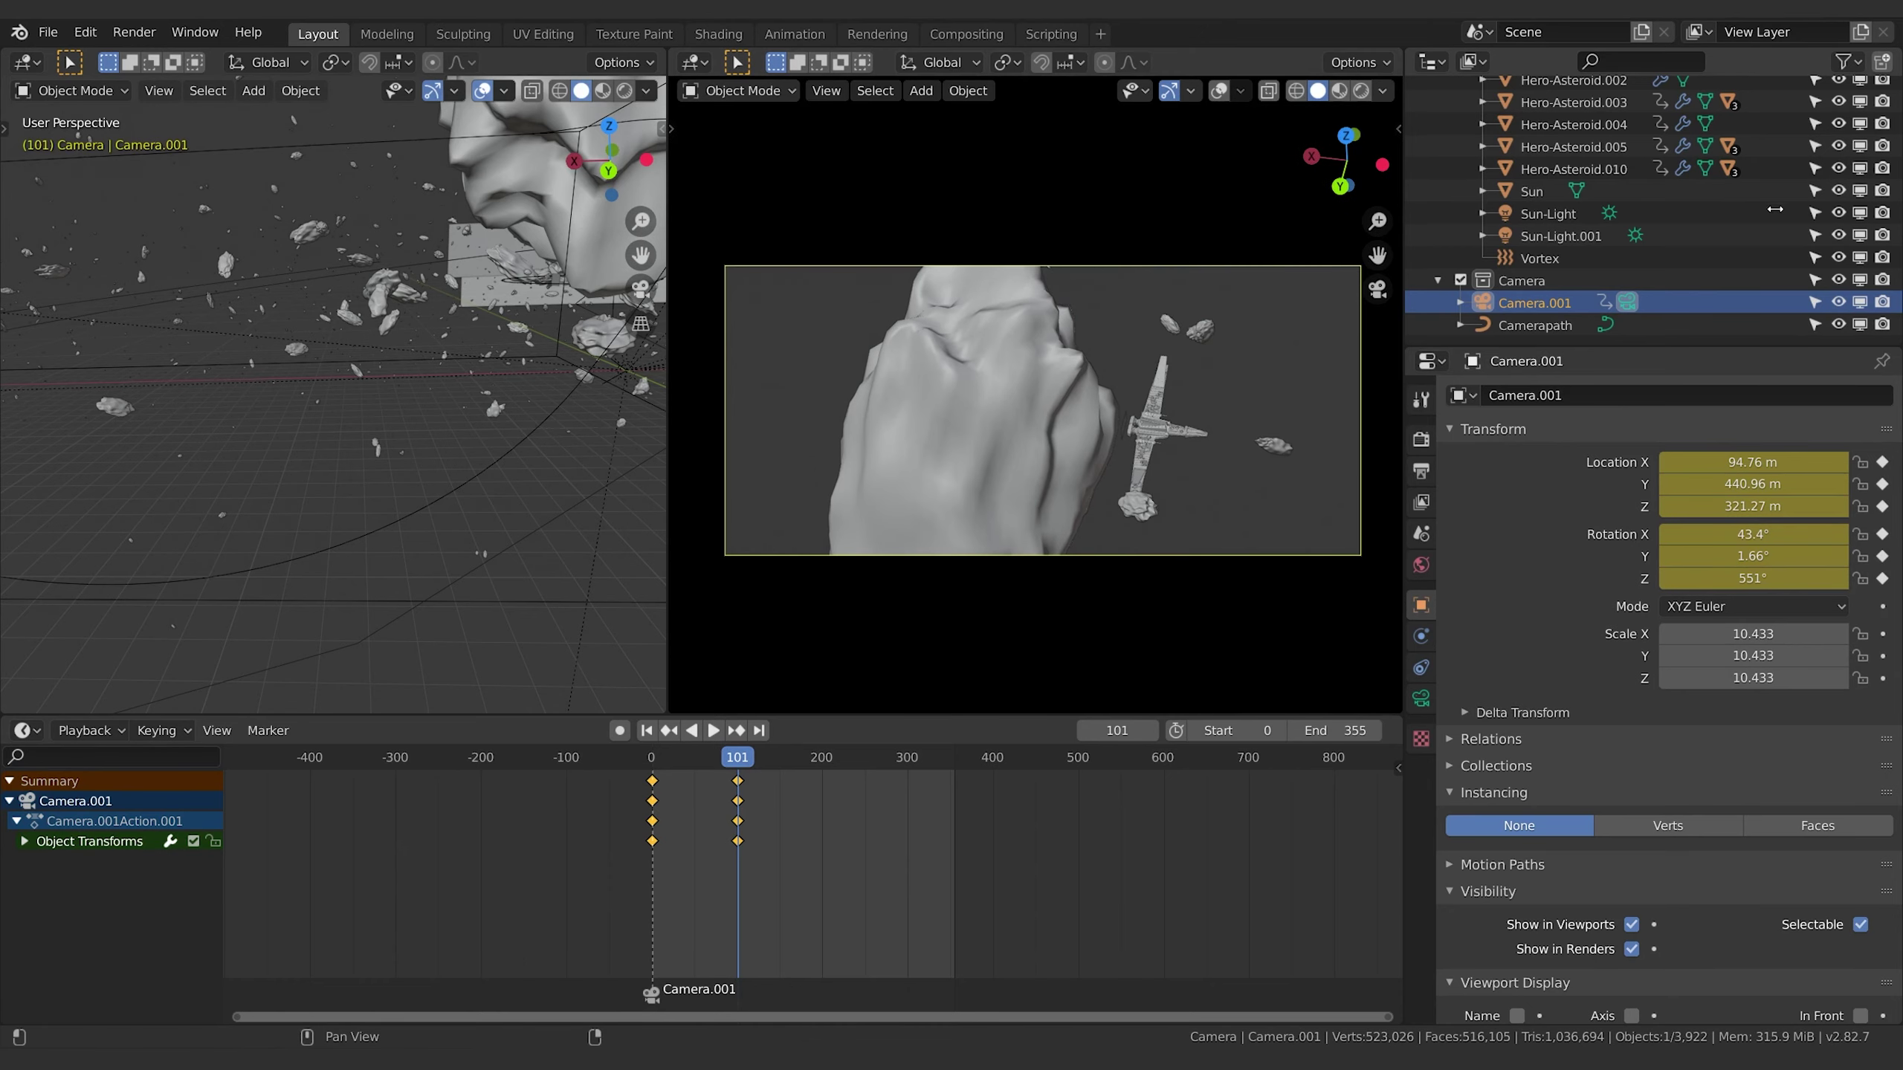
middle_drag(1343, 497, 1326, 501)
shift+middle_drag(1142, 505, 1184, 454)
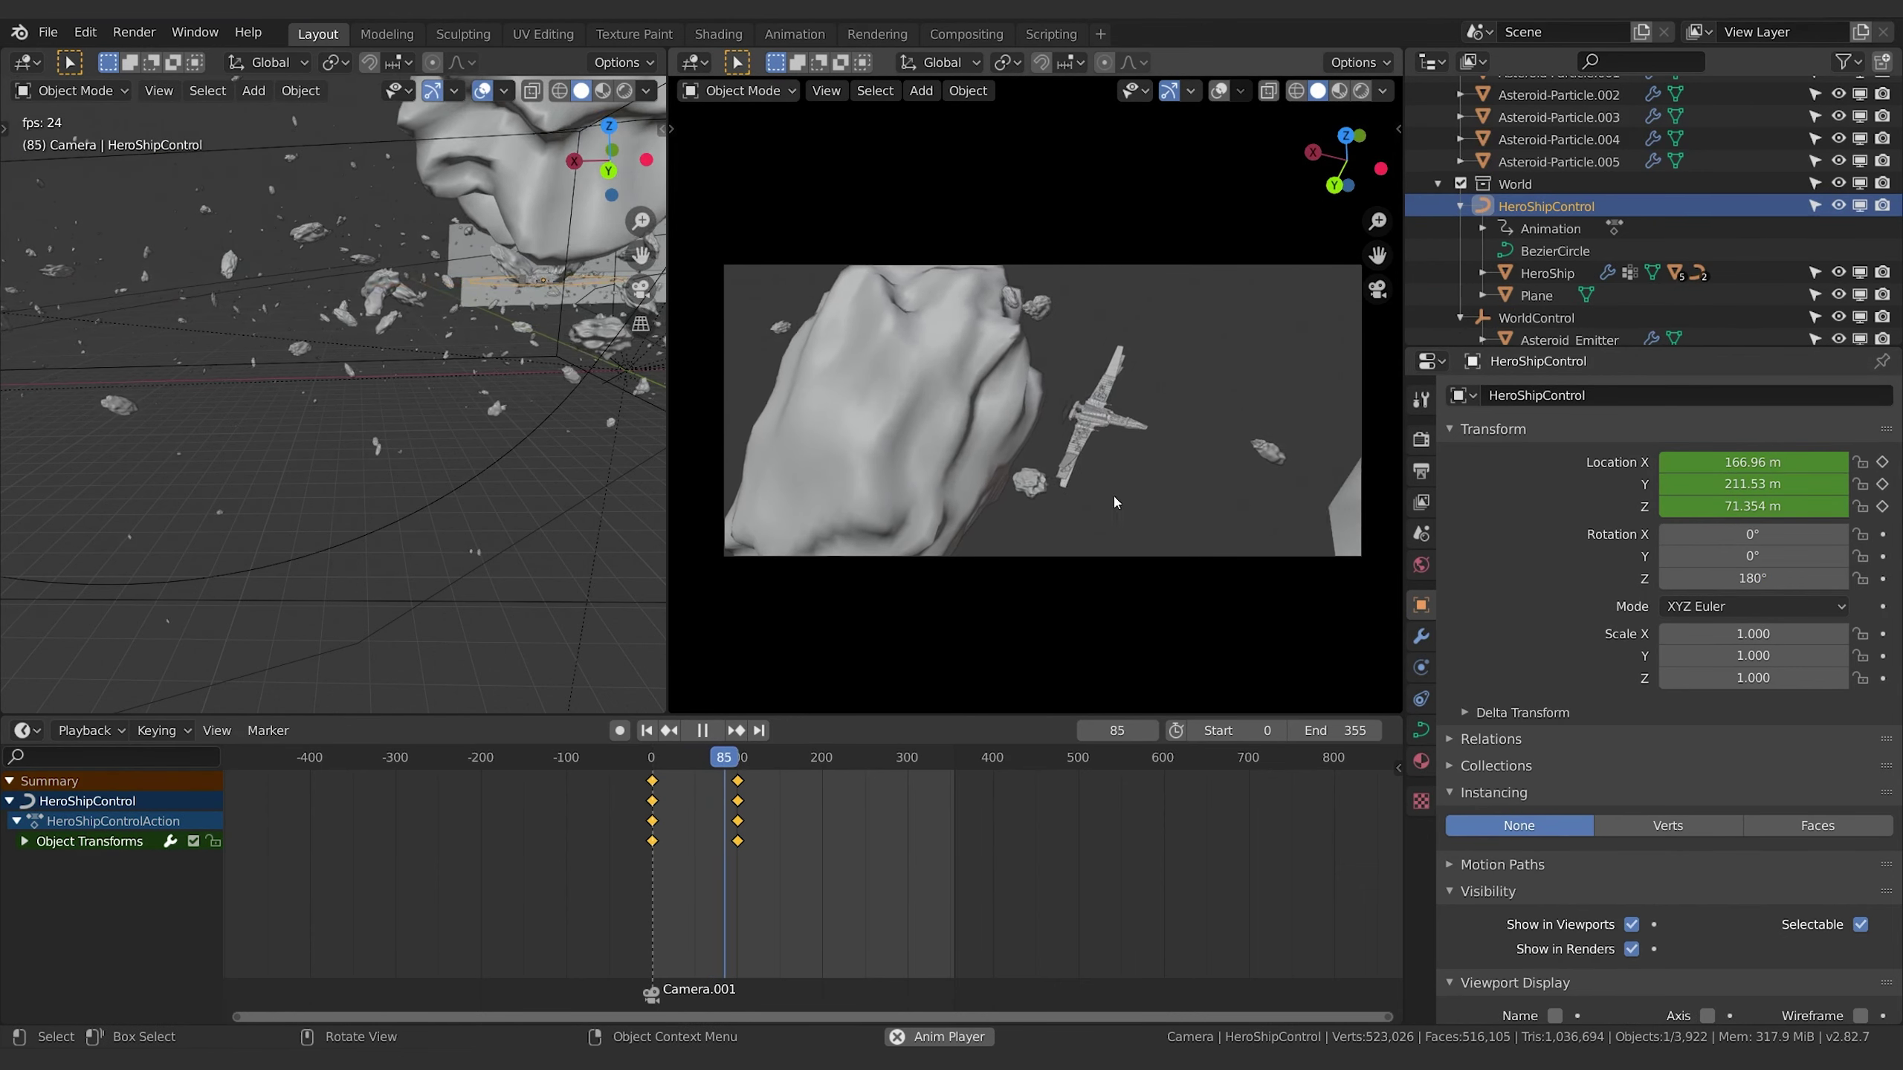
key(Escape)
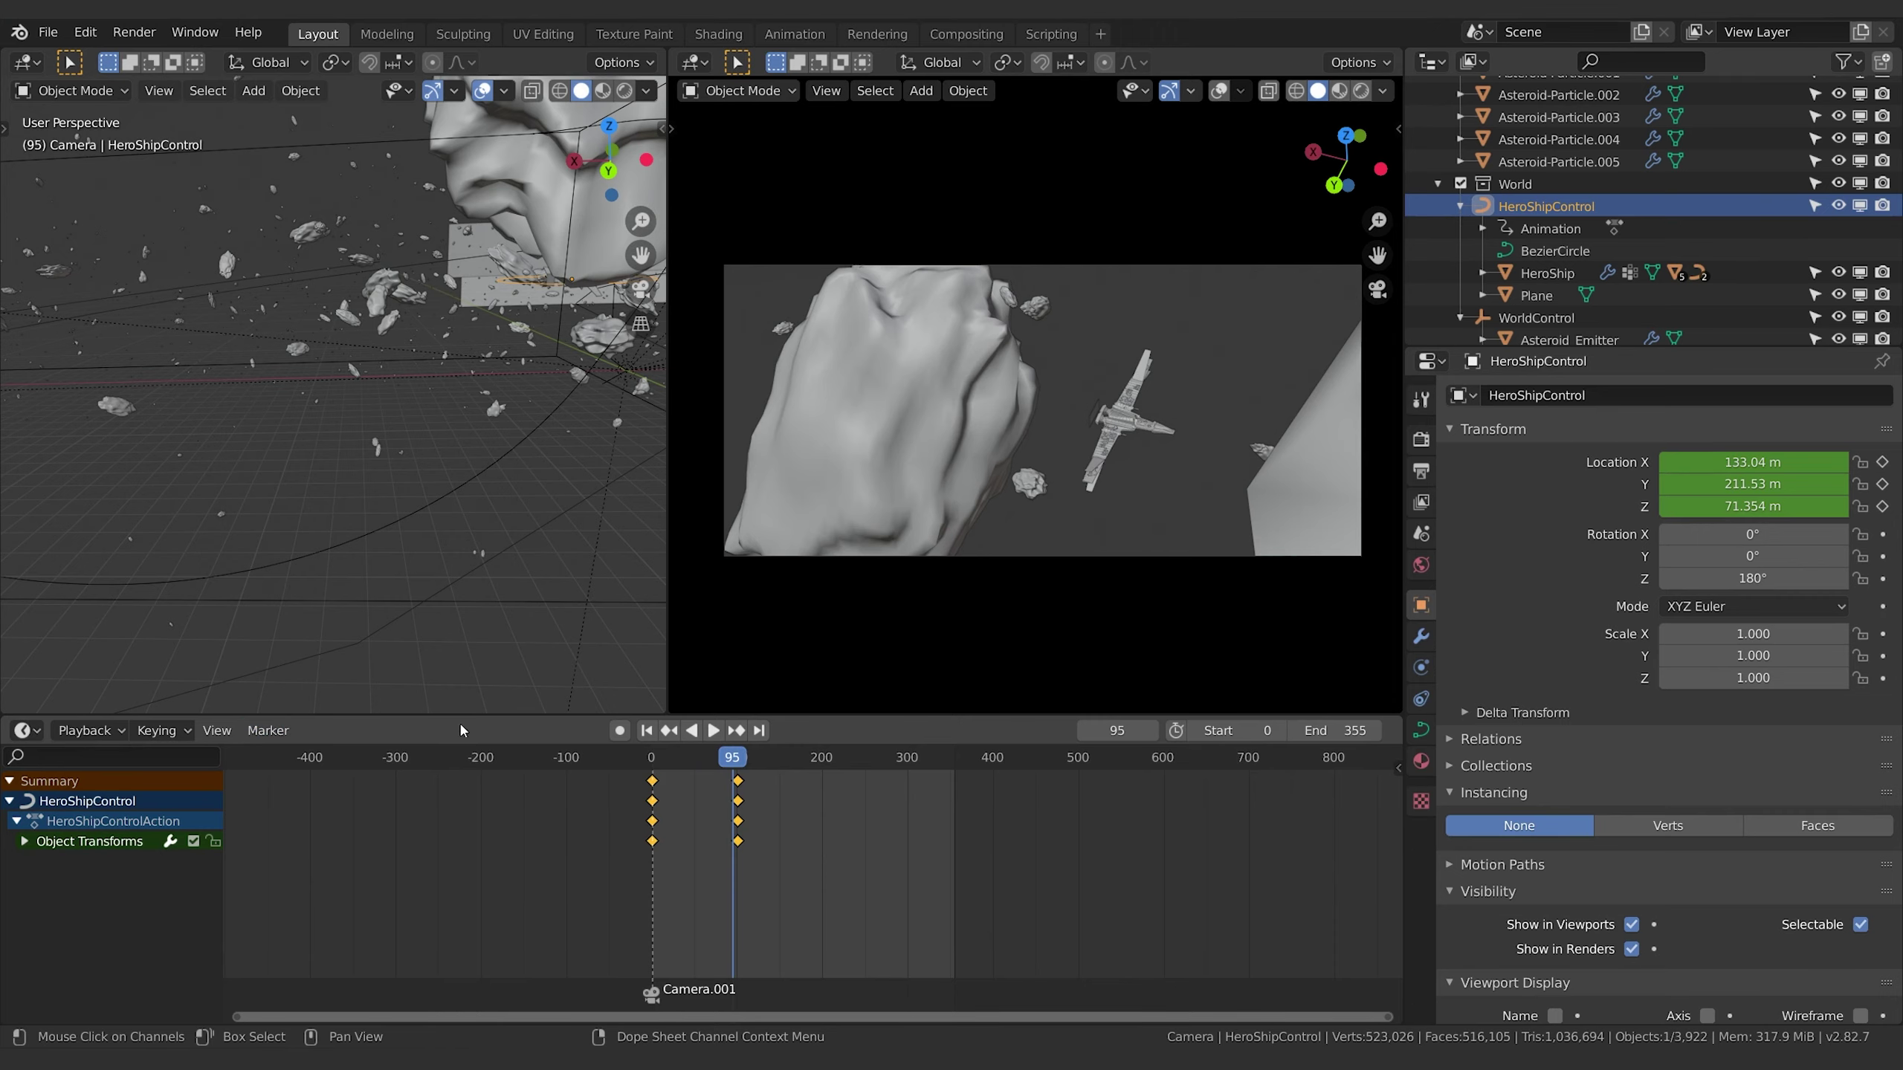
drag(461, 715, 112, 534)
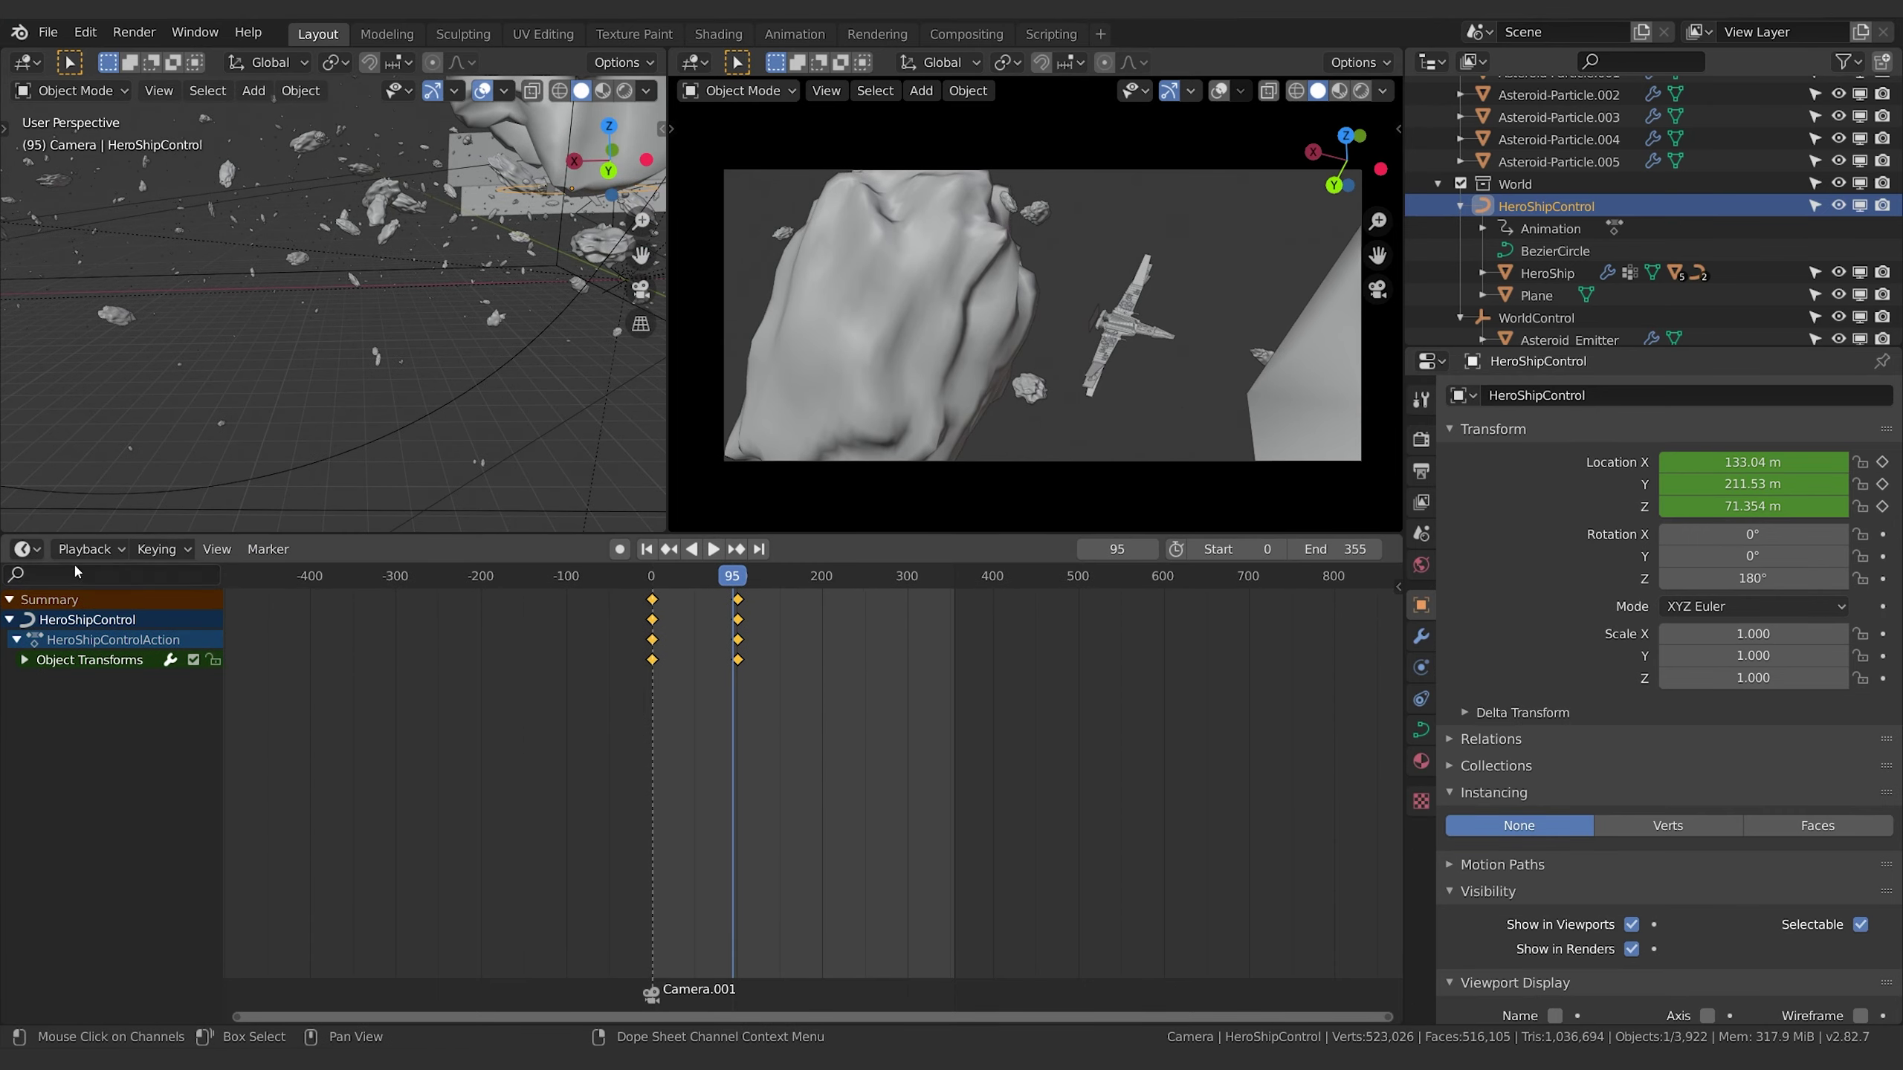
click(26, 548)
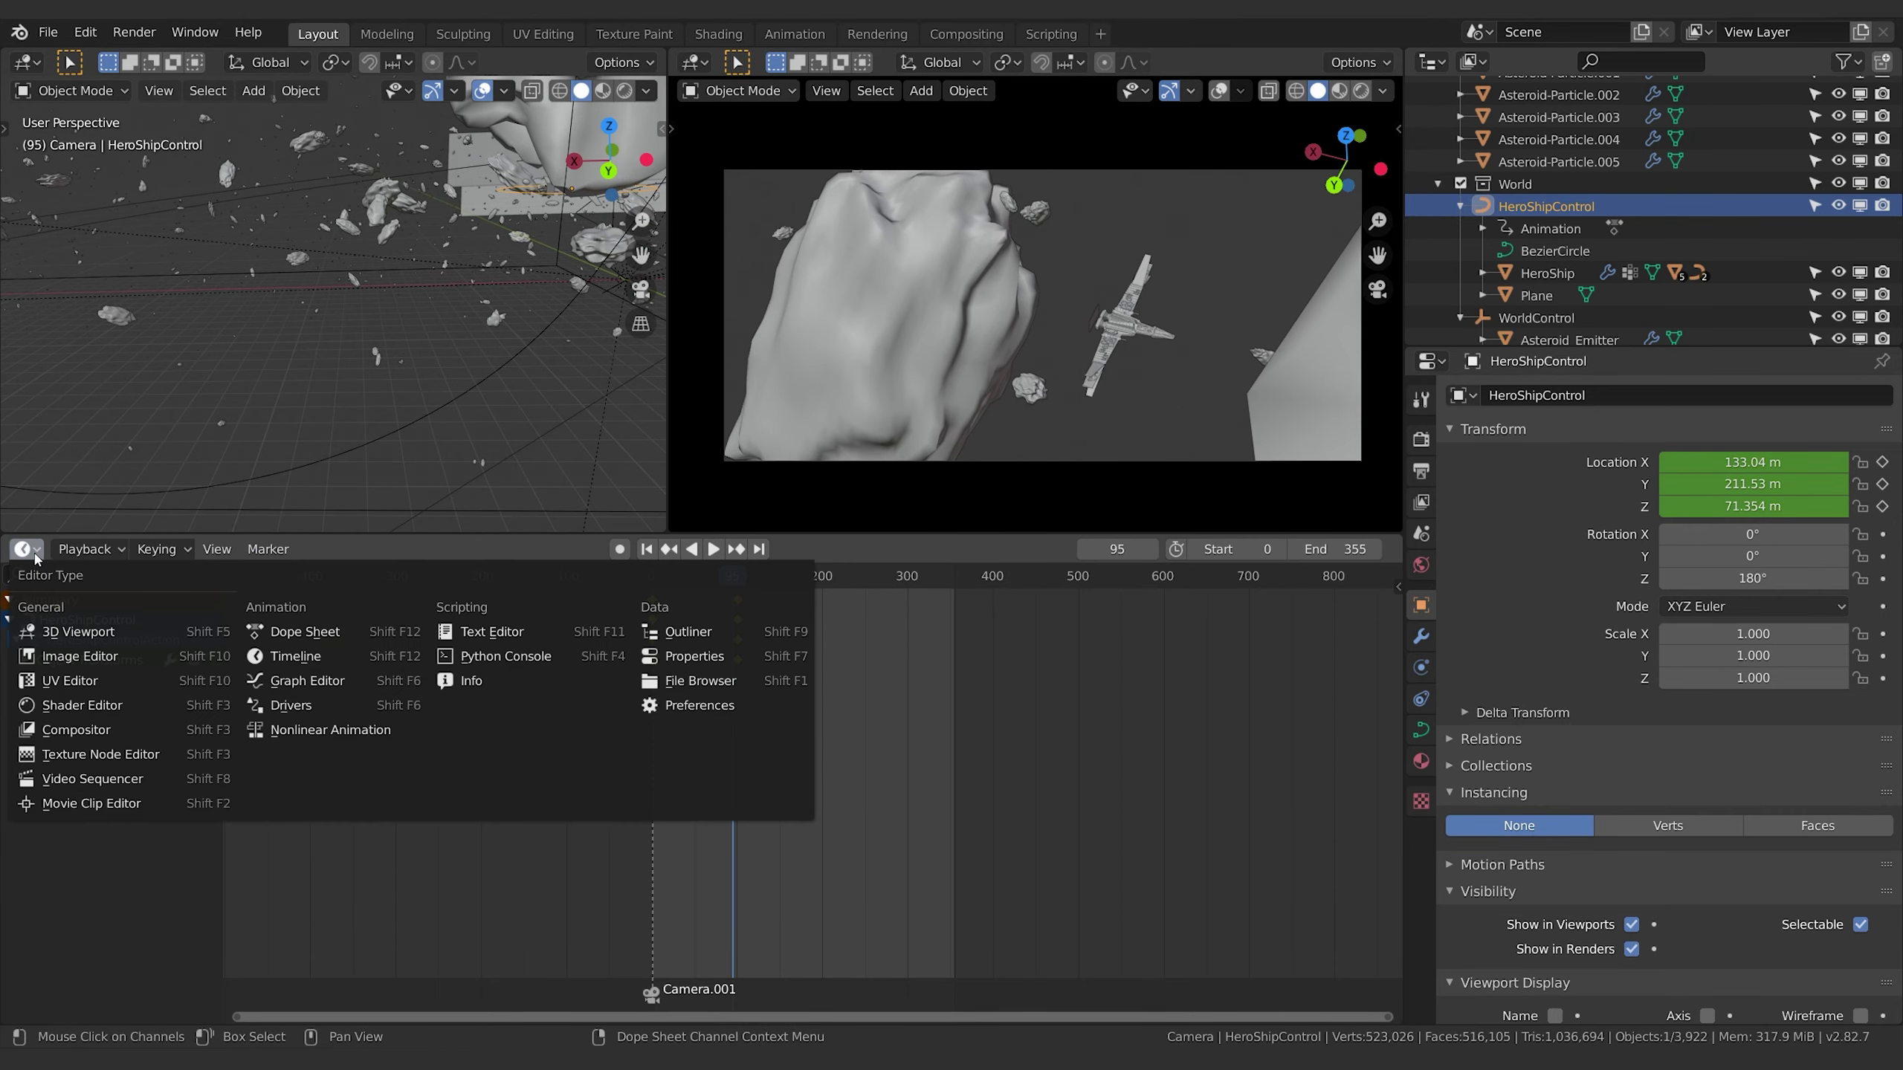
Switch to the Graph Editor and expand Object Transforms to show HeroShipControl's location curves.
click(298, 682)
scroll(633, 769, down, 2)
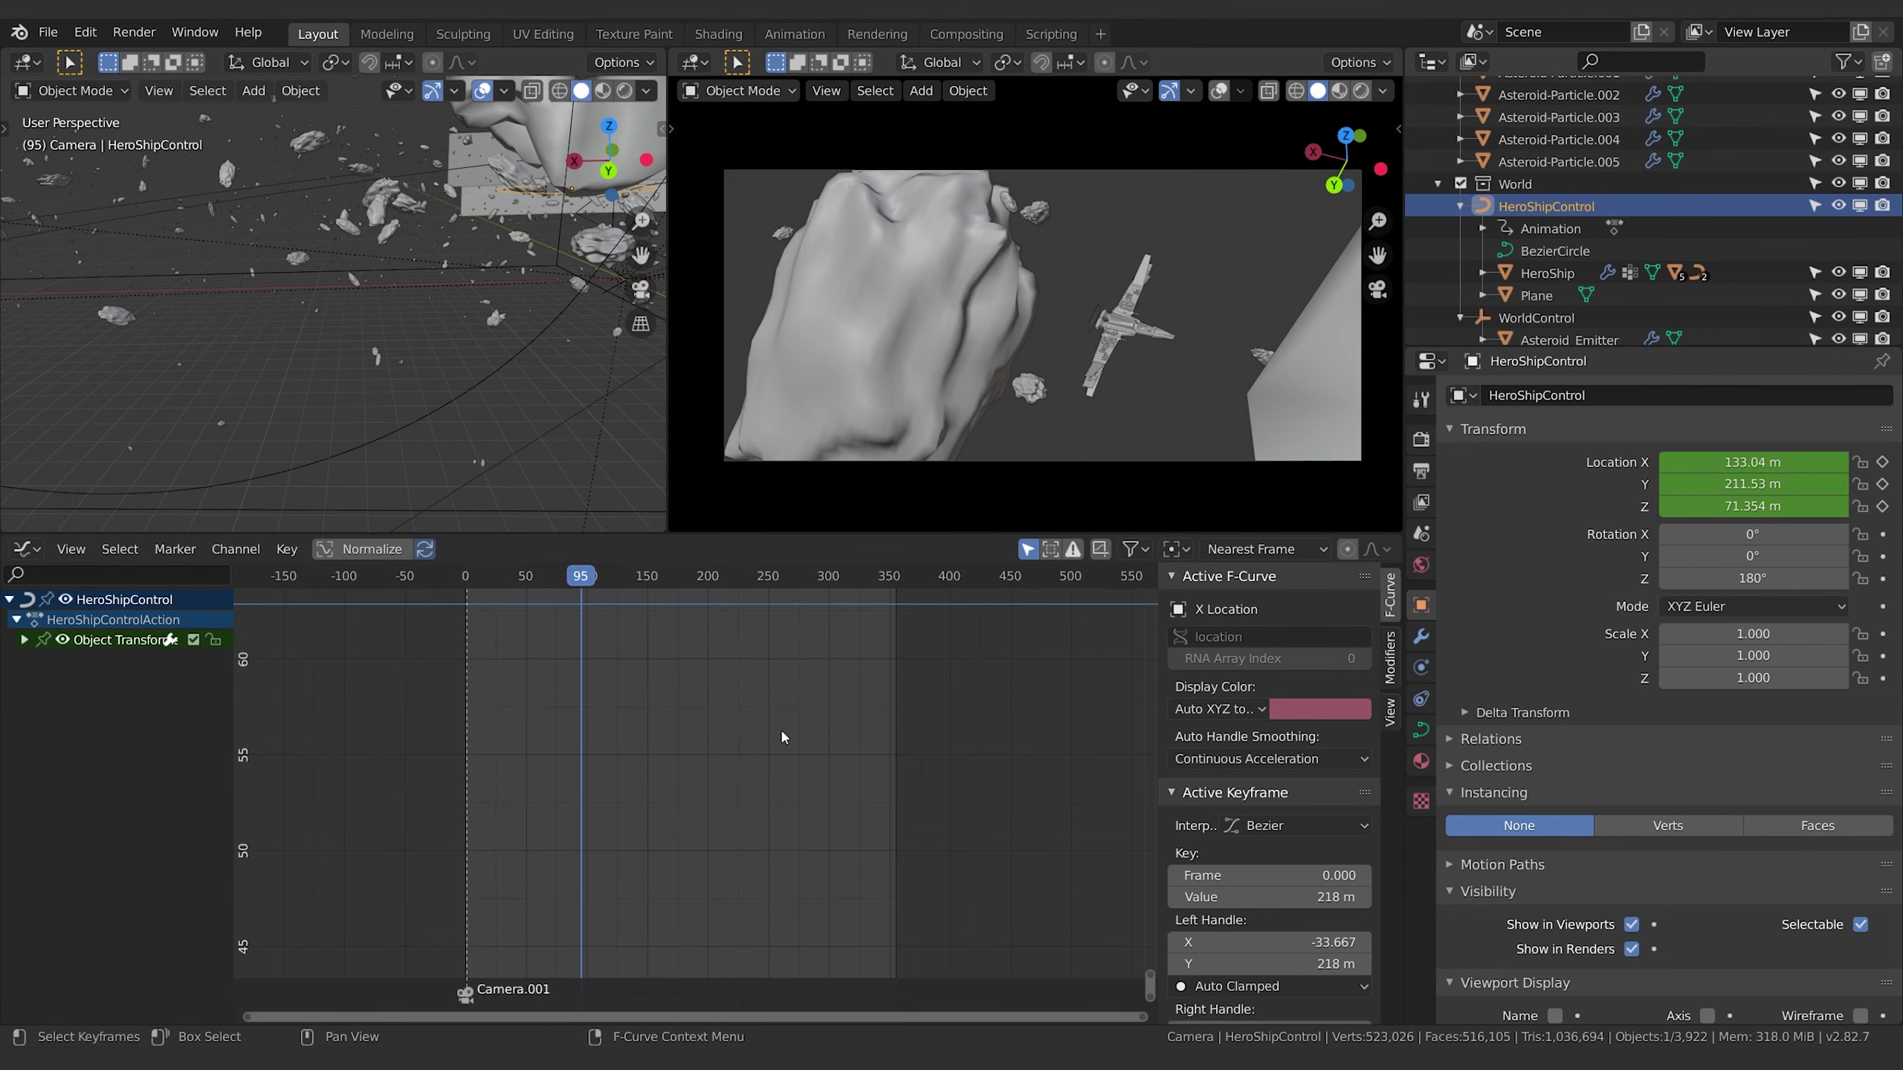
click(24, 639)
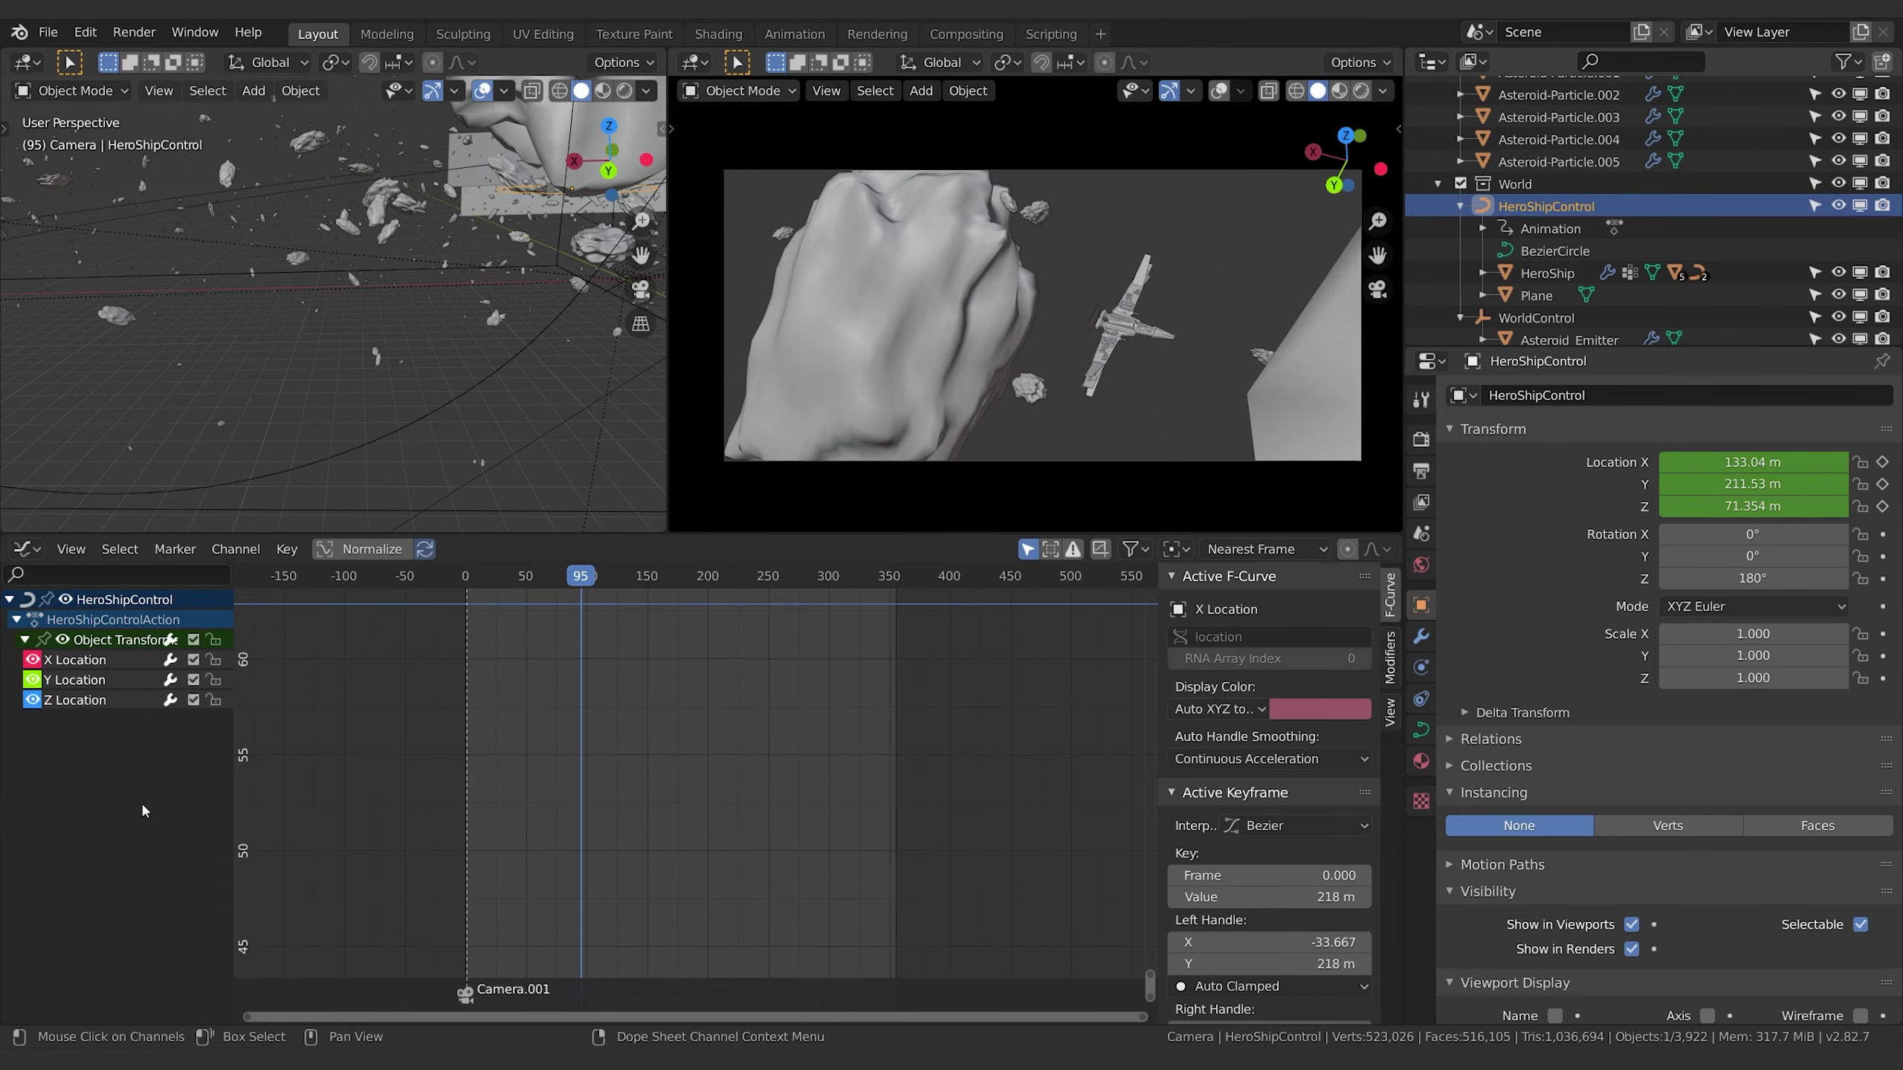
scroll(557, 754, down, 15)
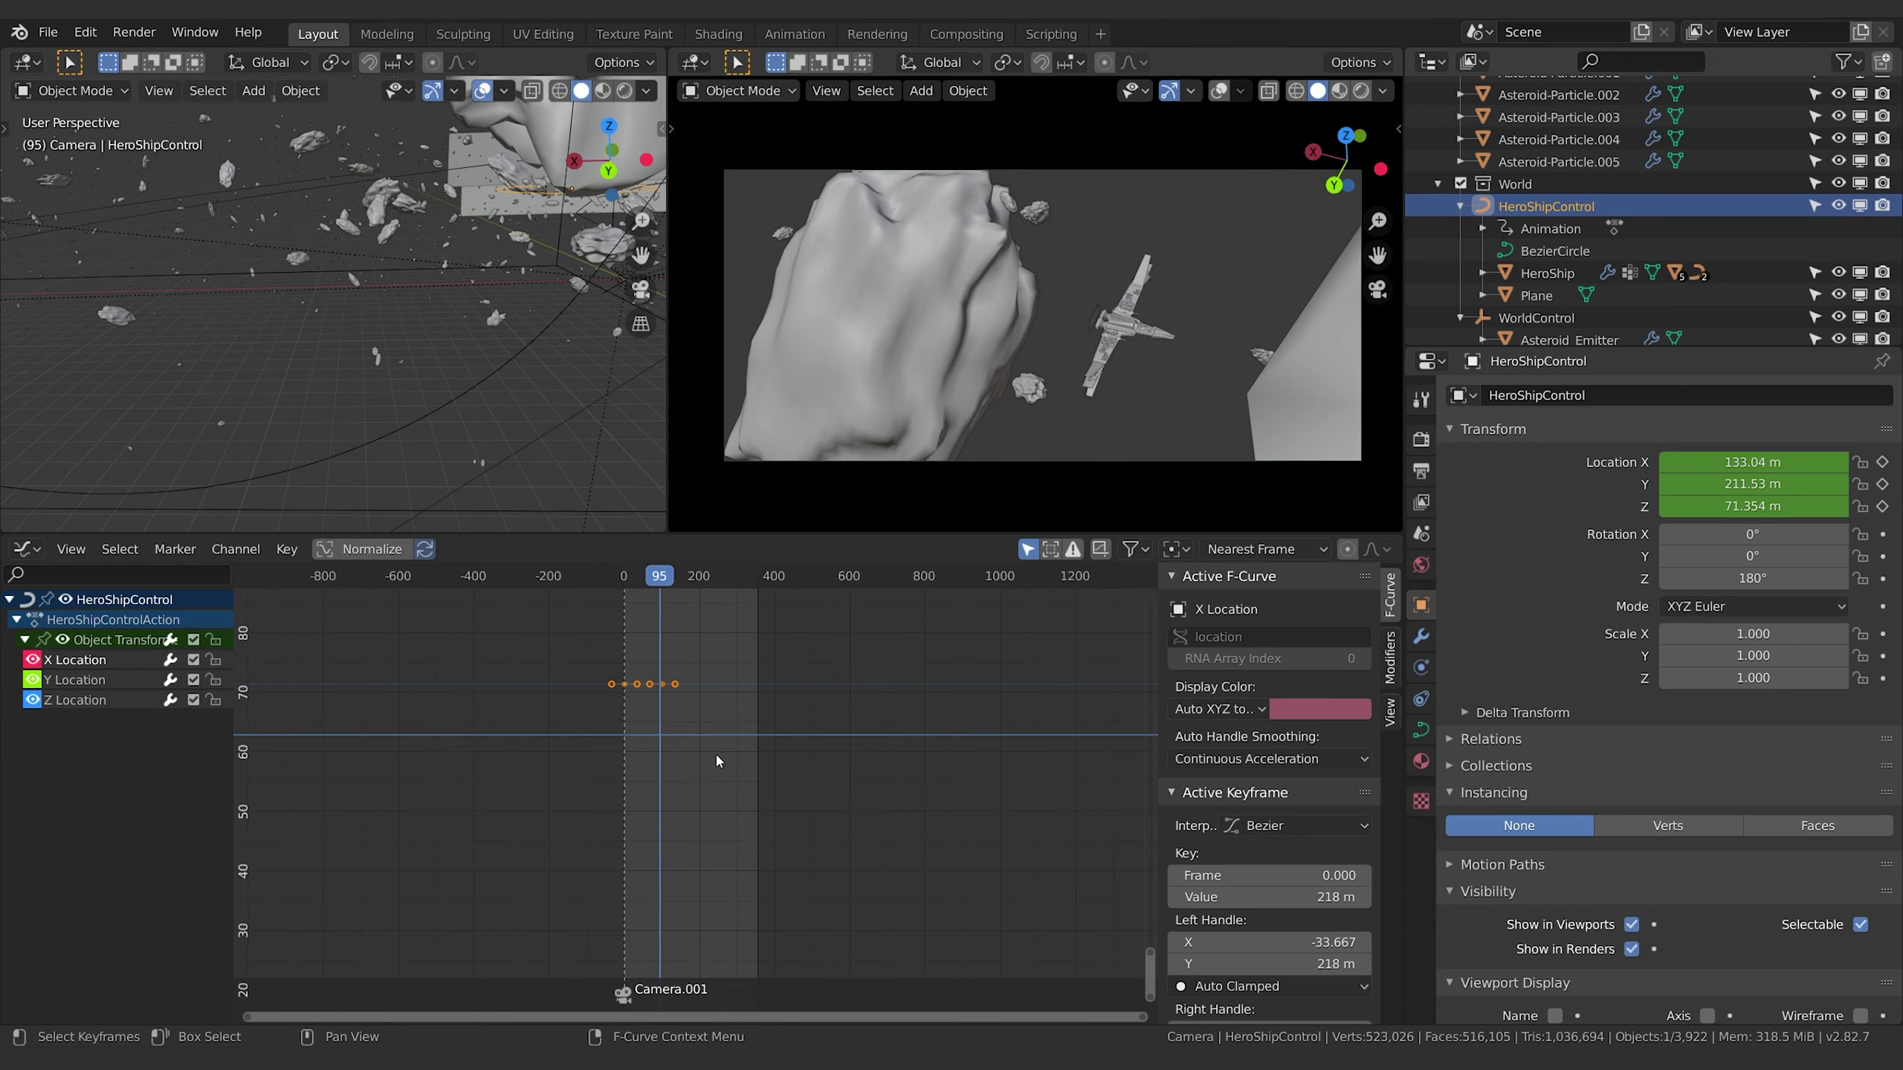
middle_drag(634, 725, 723, 830)
scroll(724, 829, up, 4)
scroll(723, 835, up, 2)
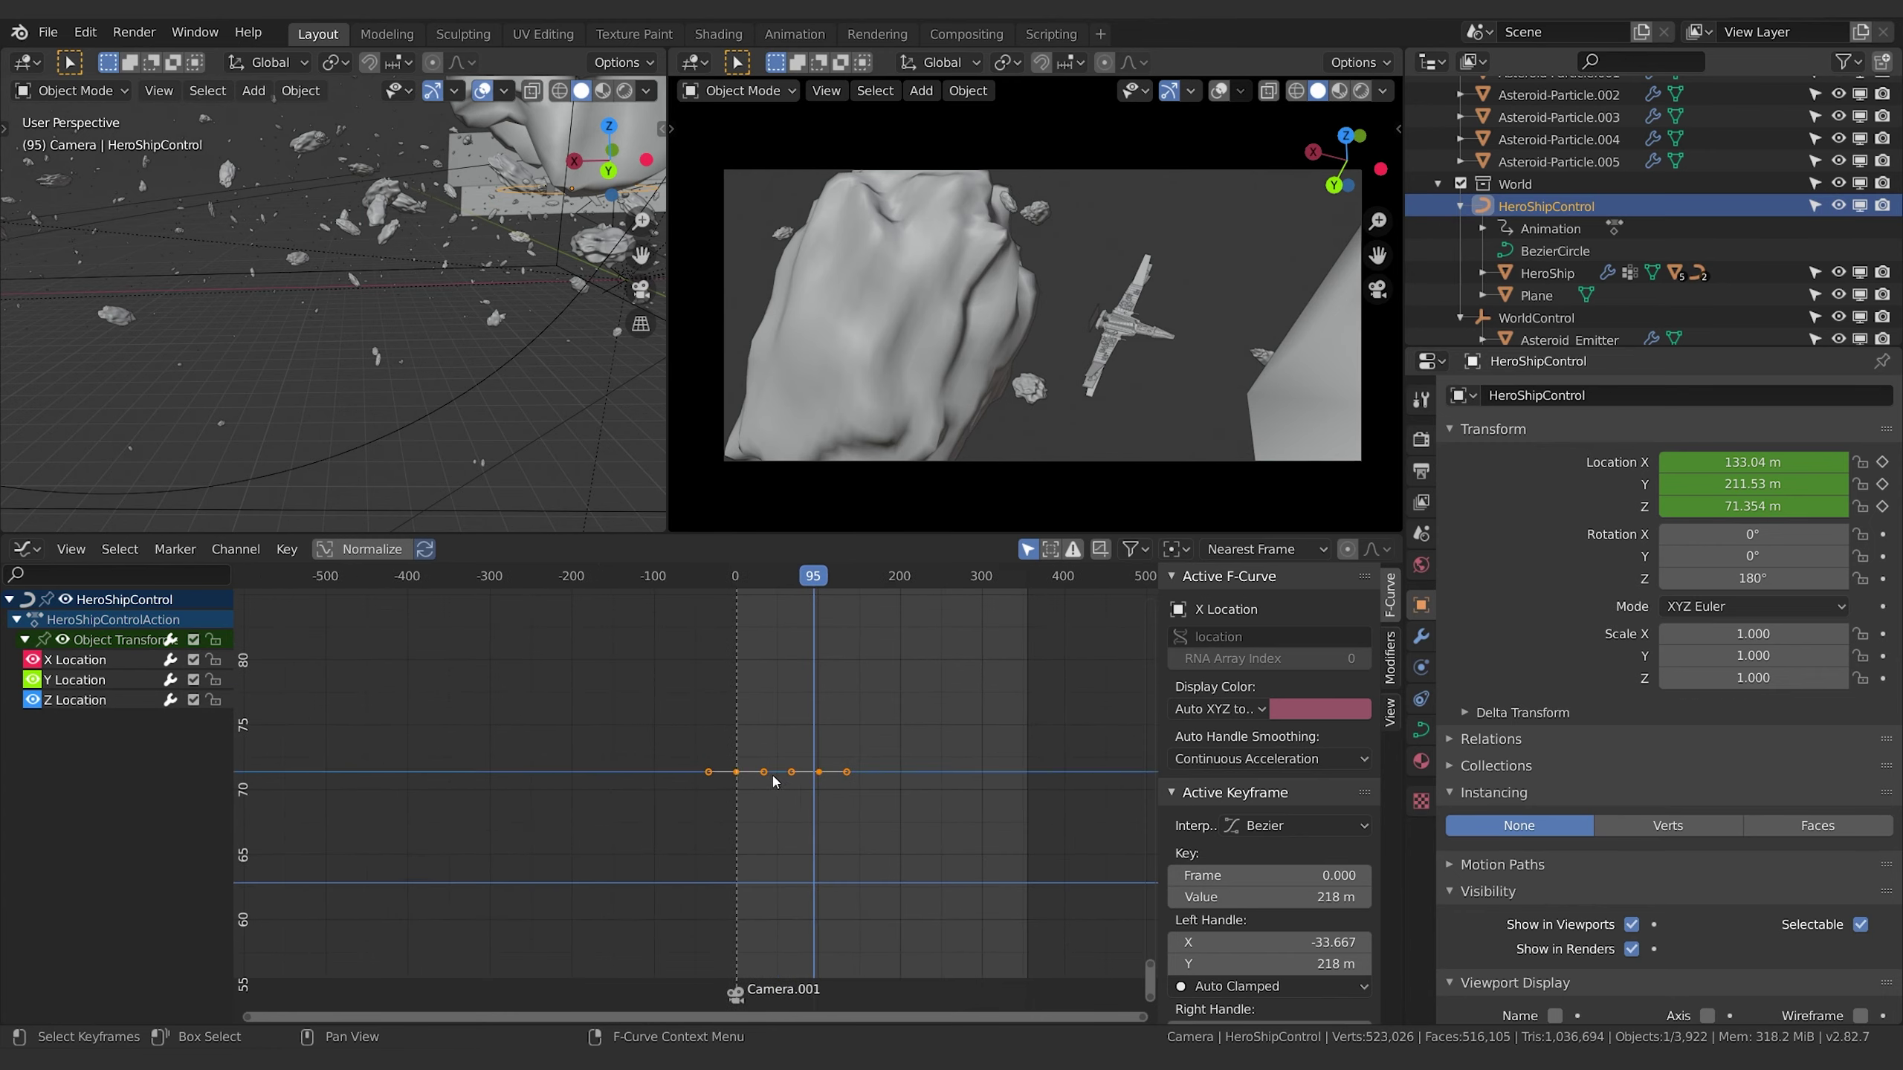
key(Home)
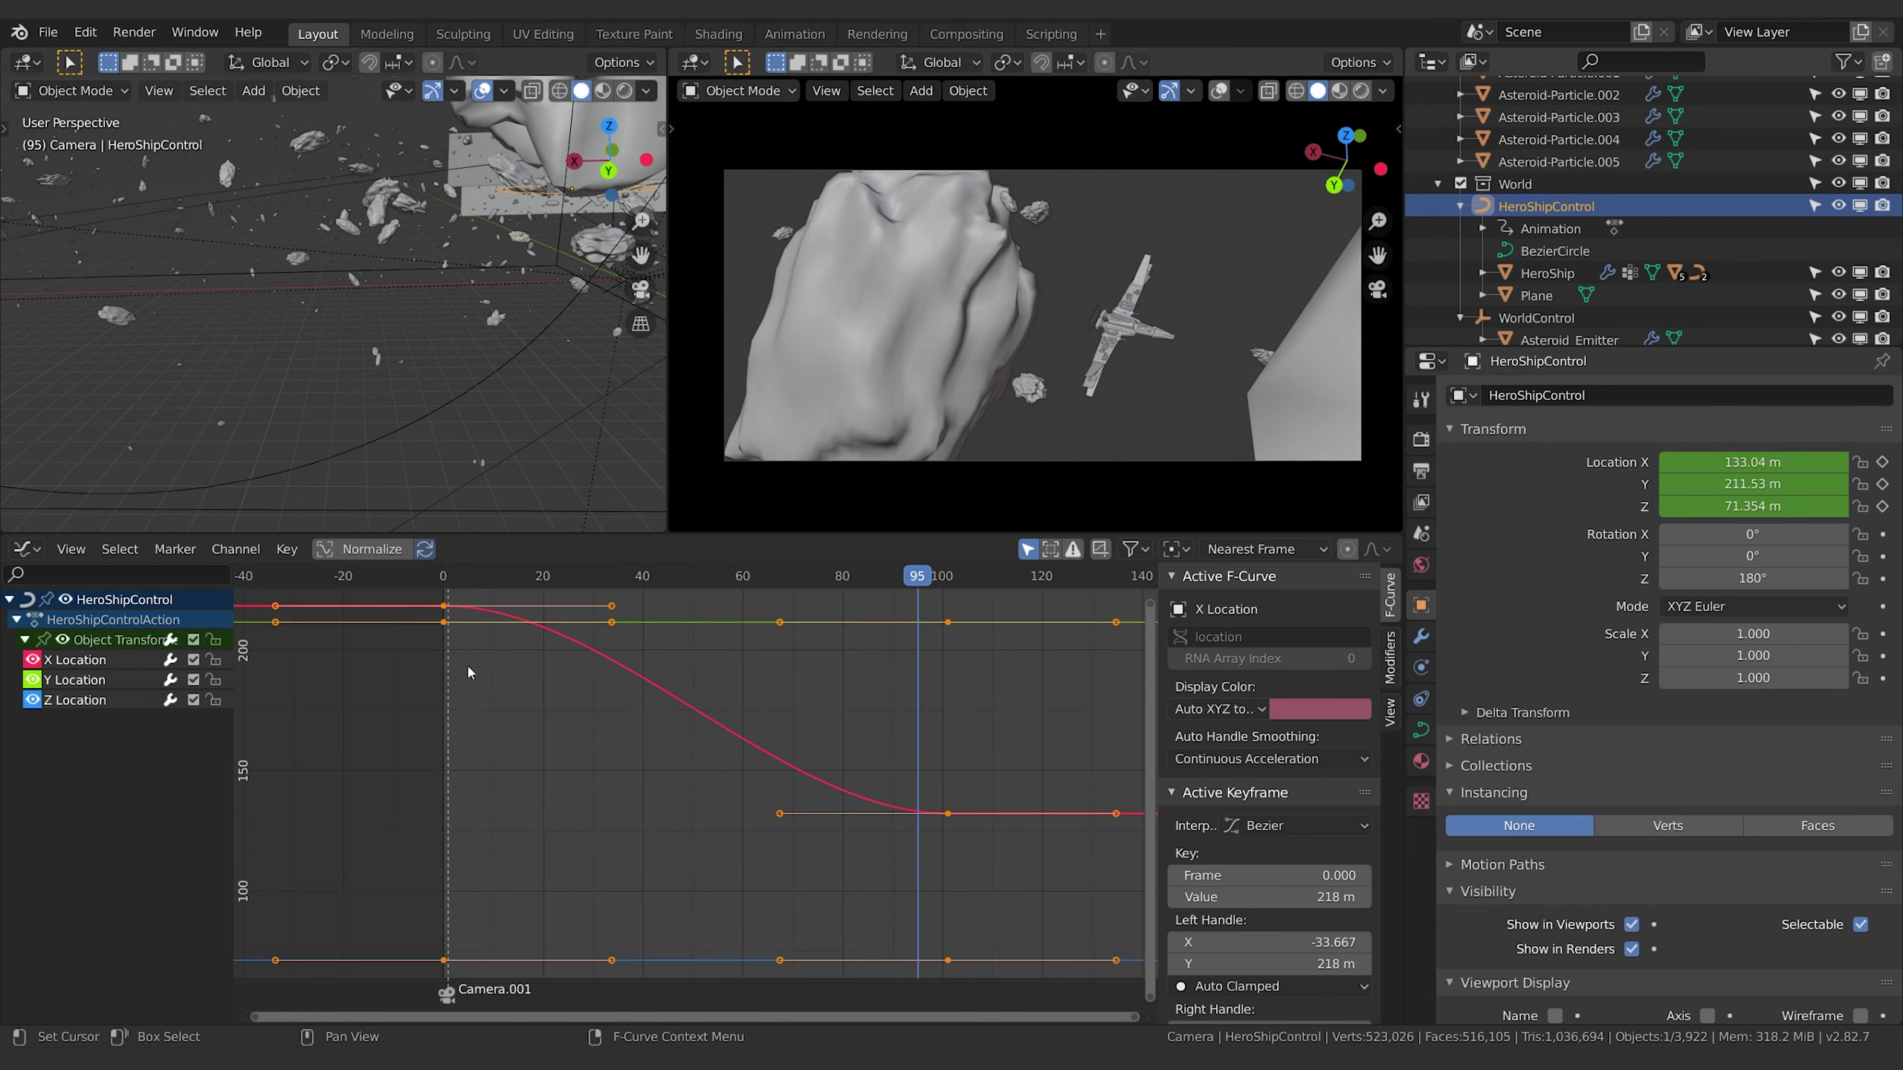
scroll(928, 785, down, 2)
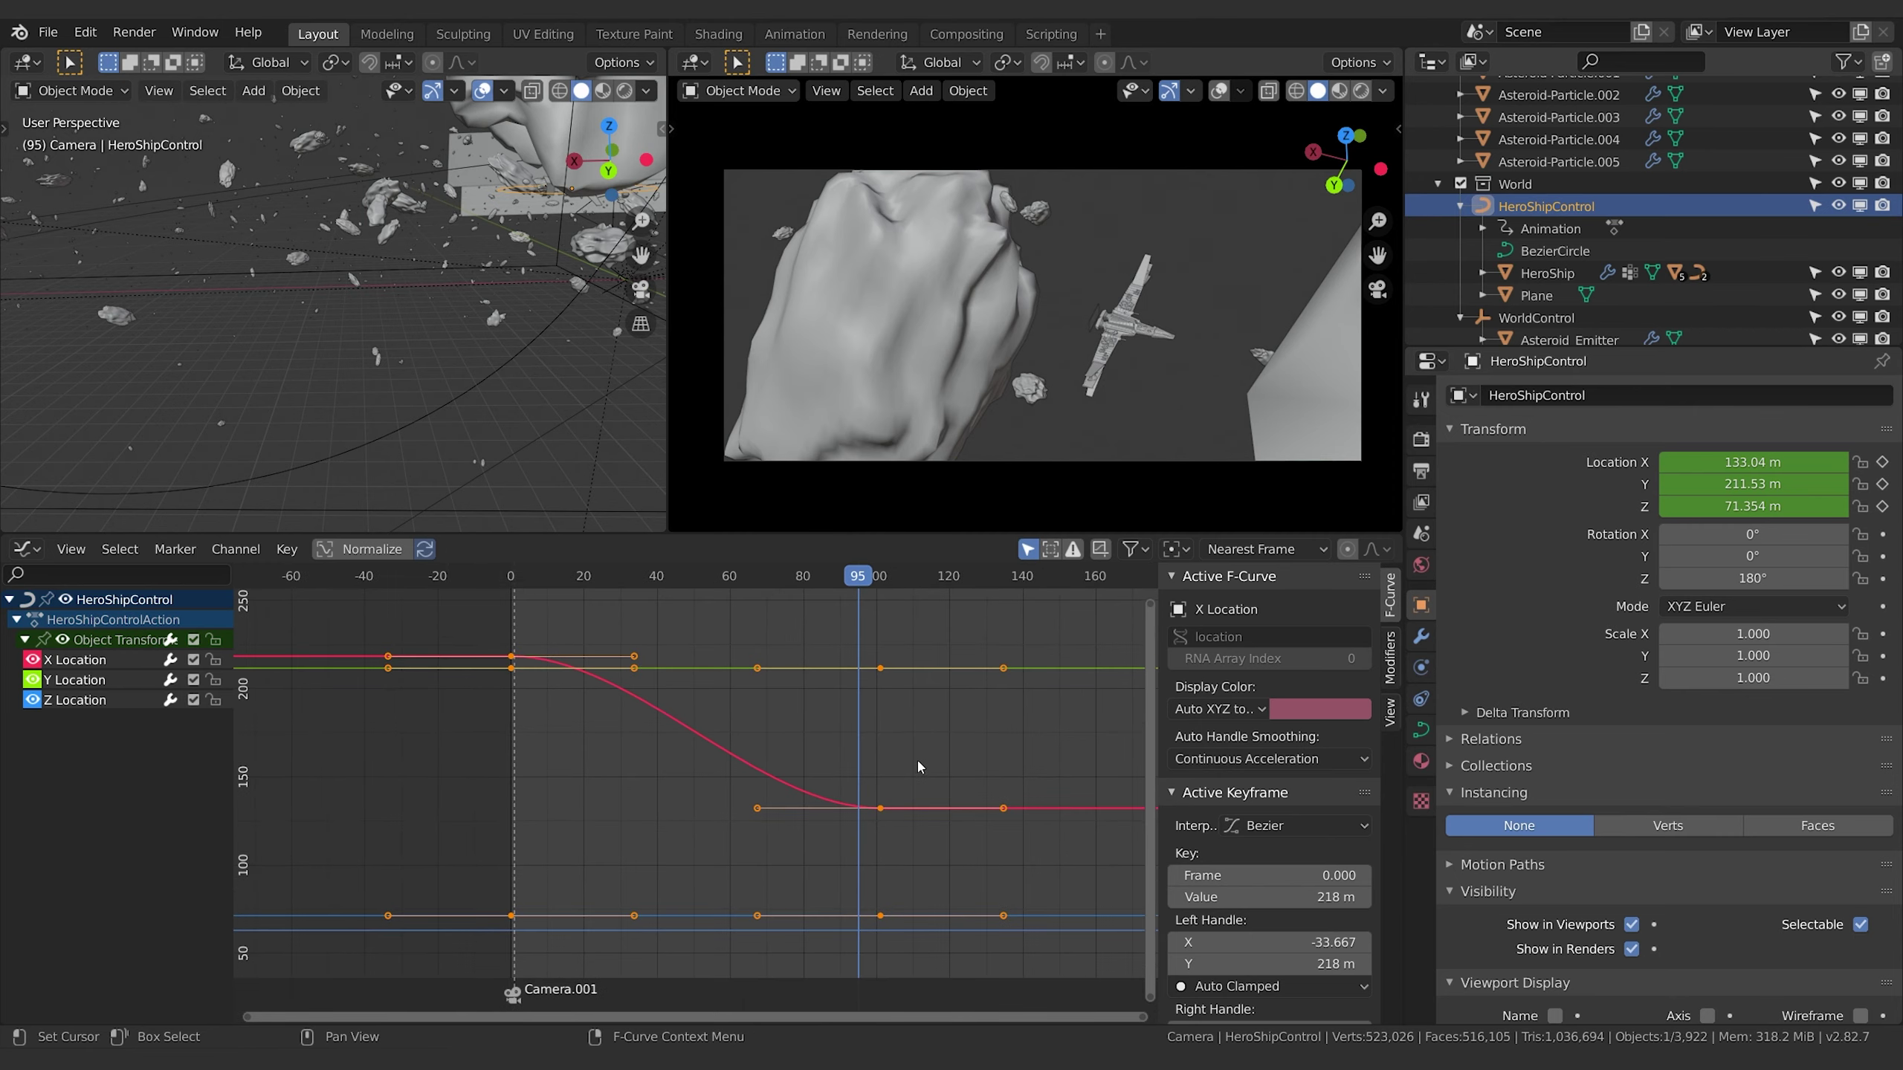
Shorten the X Location keyframe handles horizontally with S X, then show Camera.001's curves.
click(880, 808)
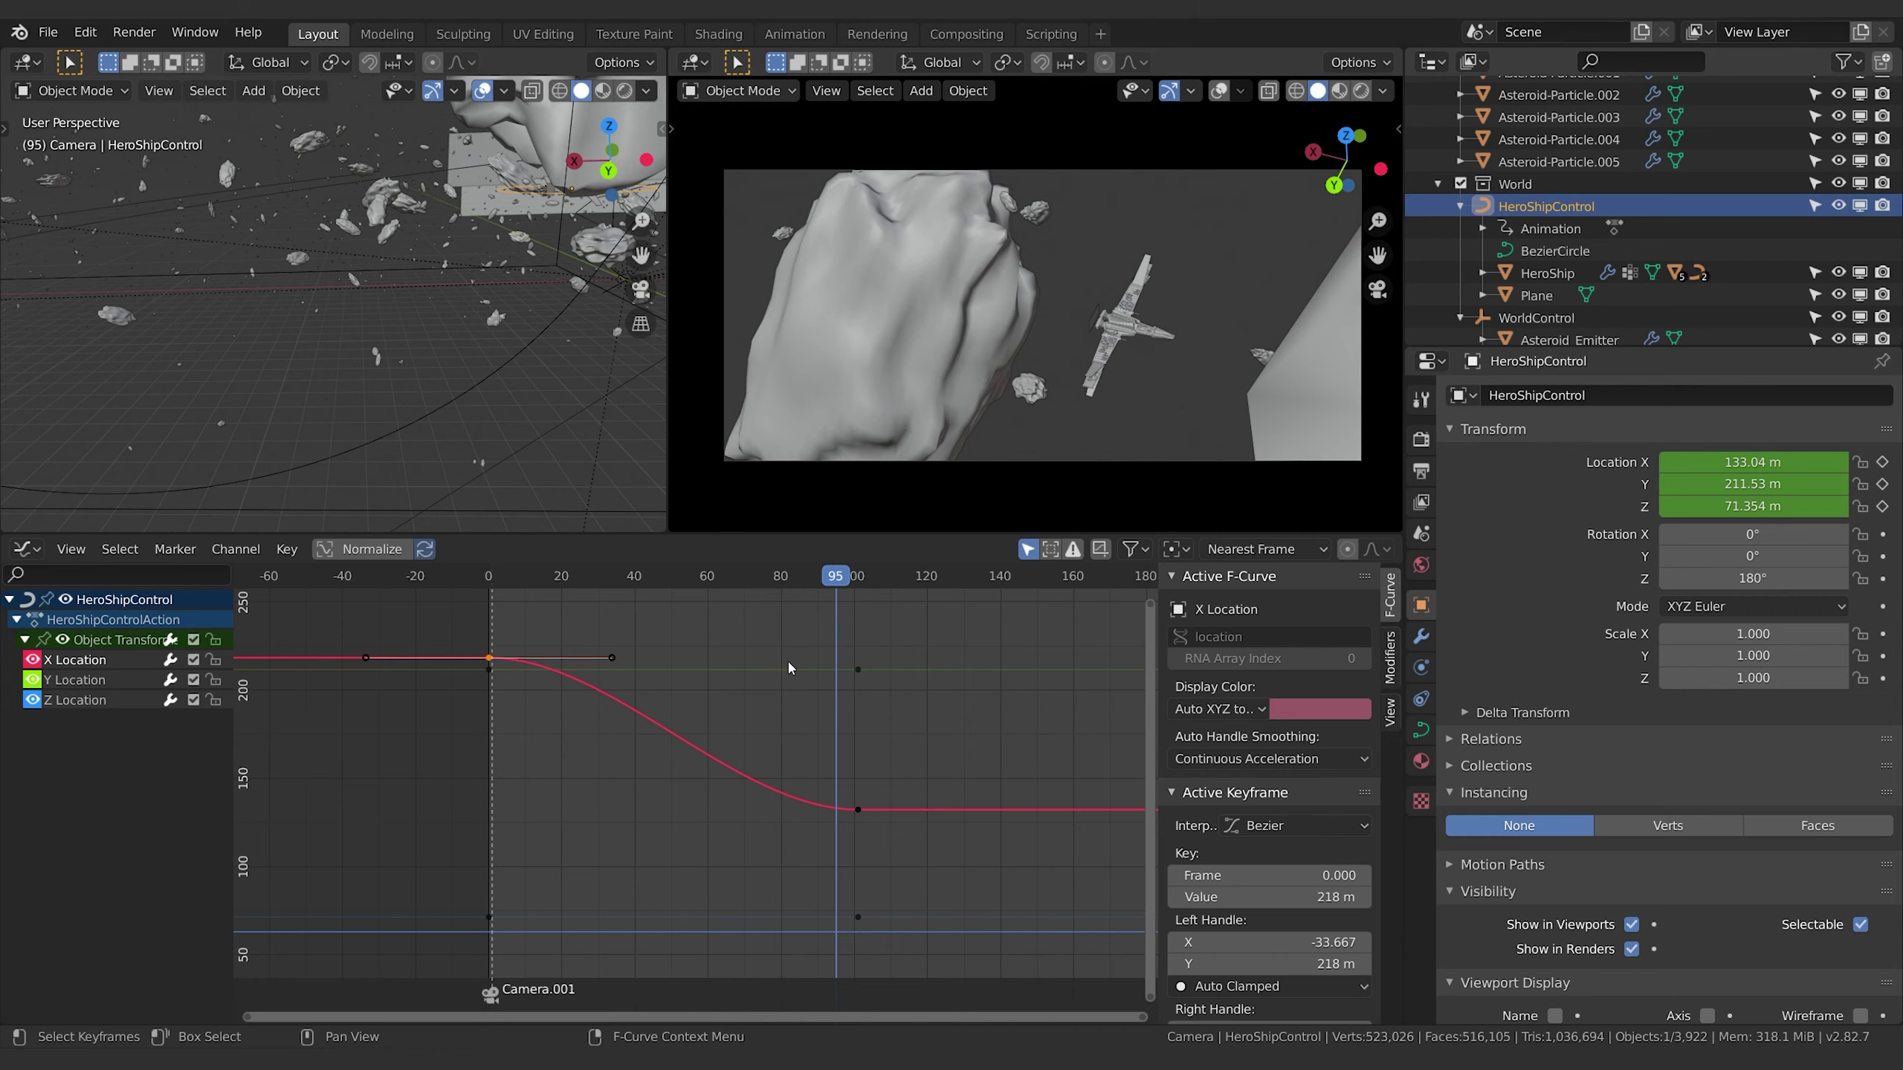
key(s)
key(x)
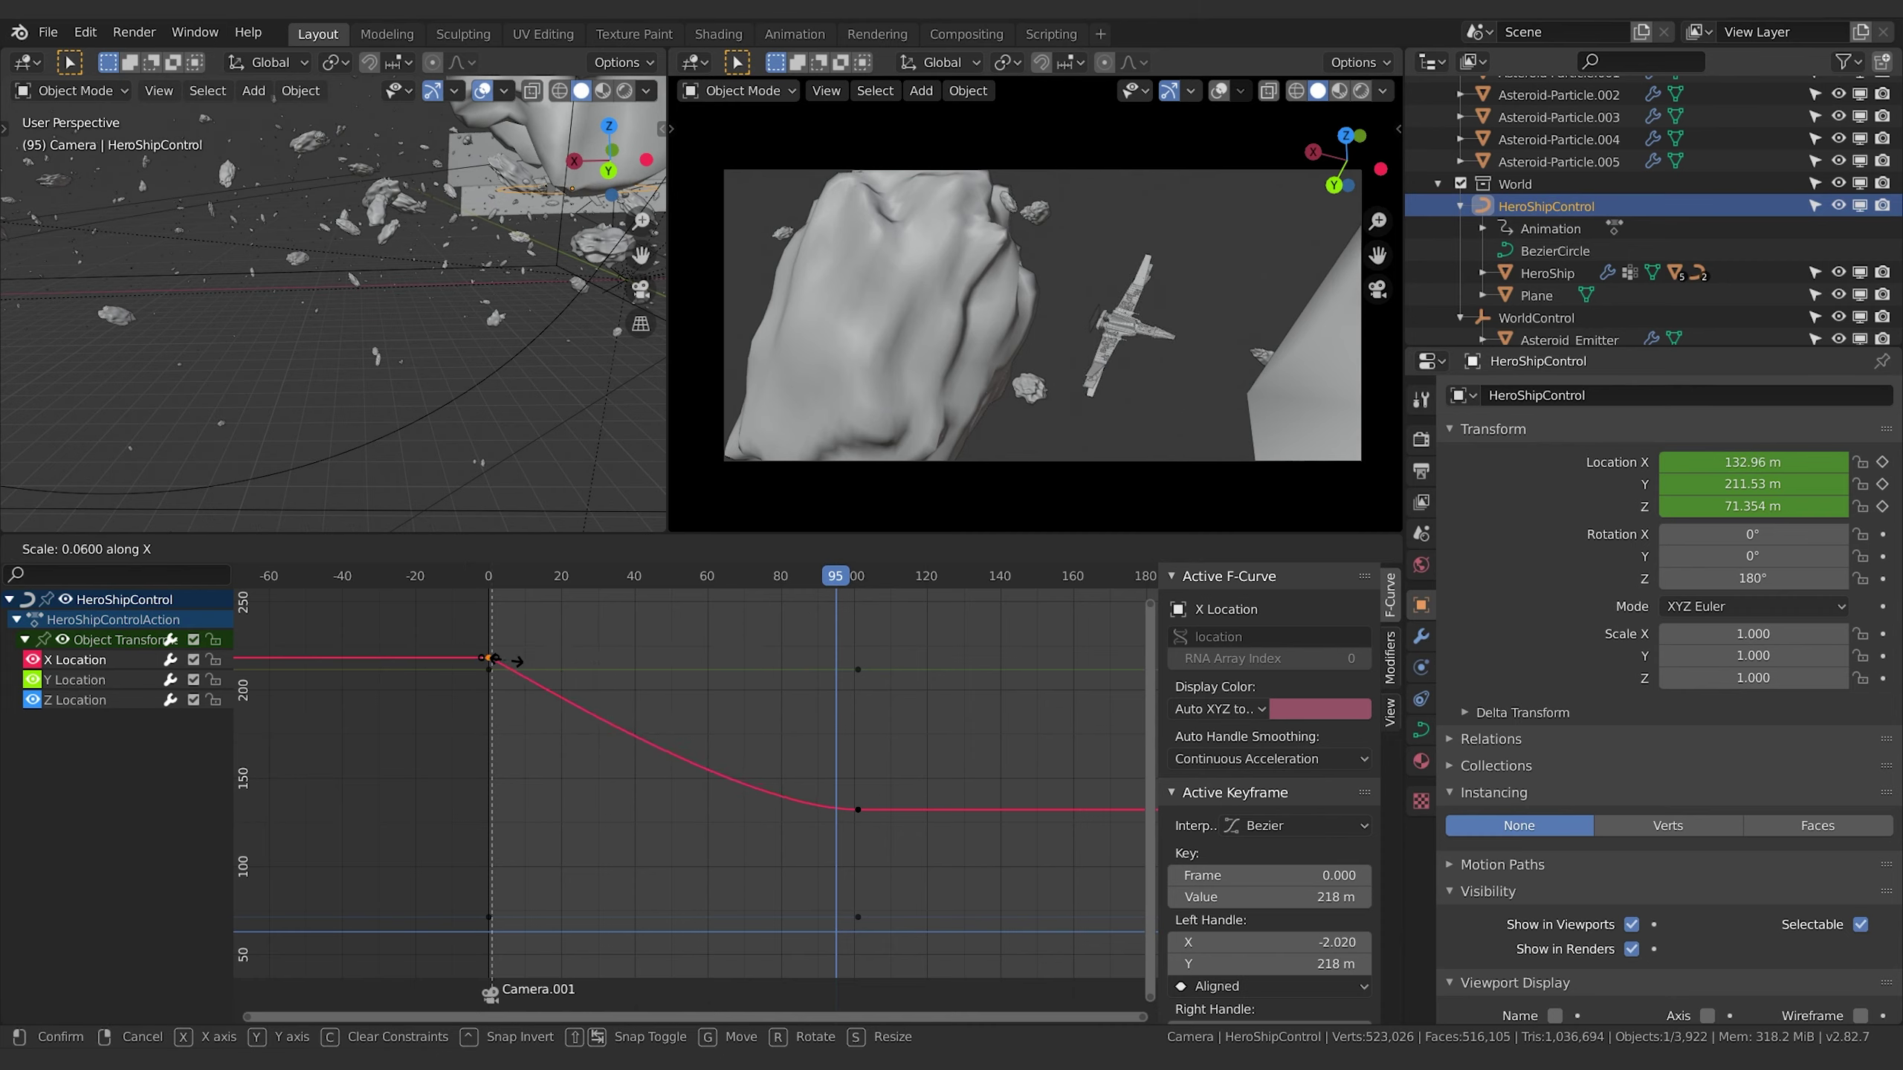
click(507, 665)
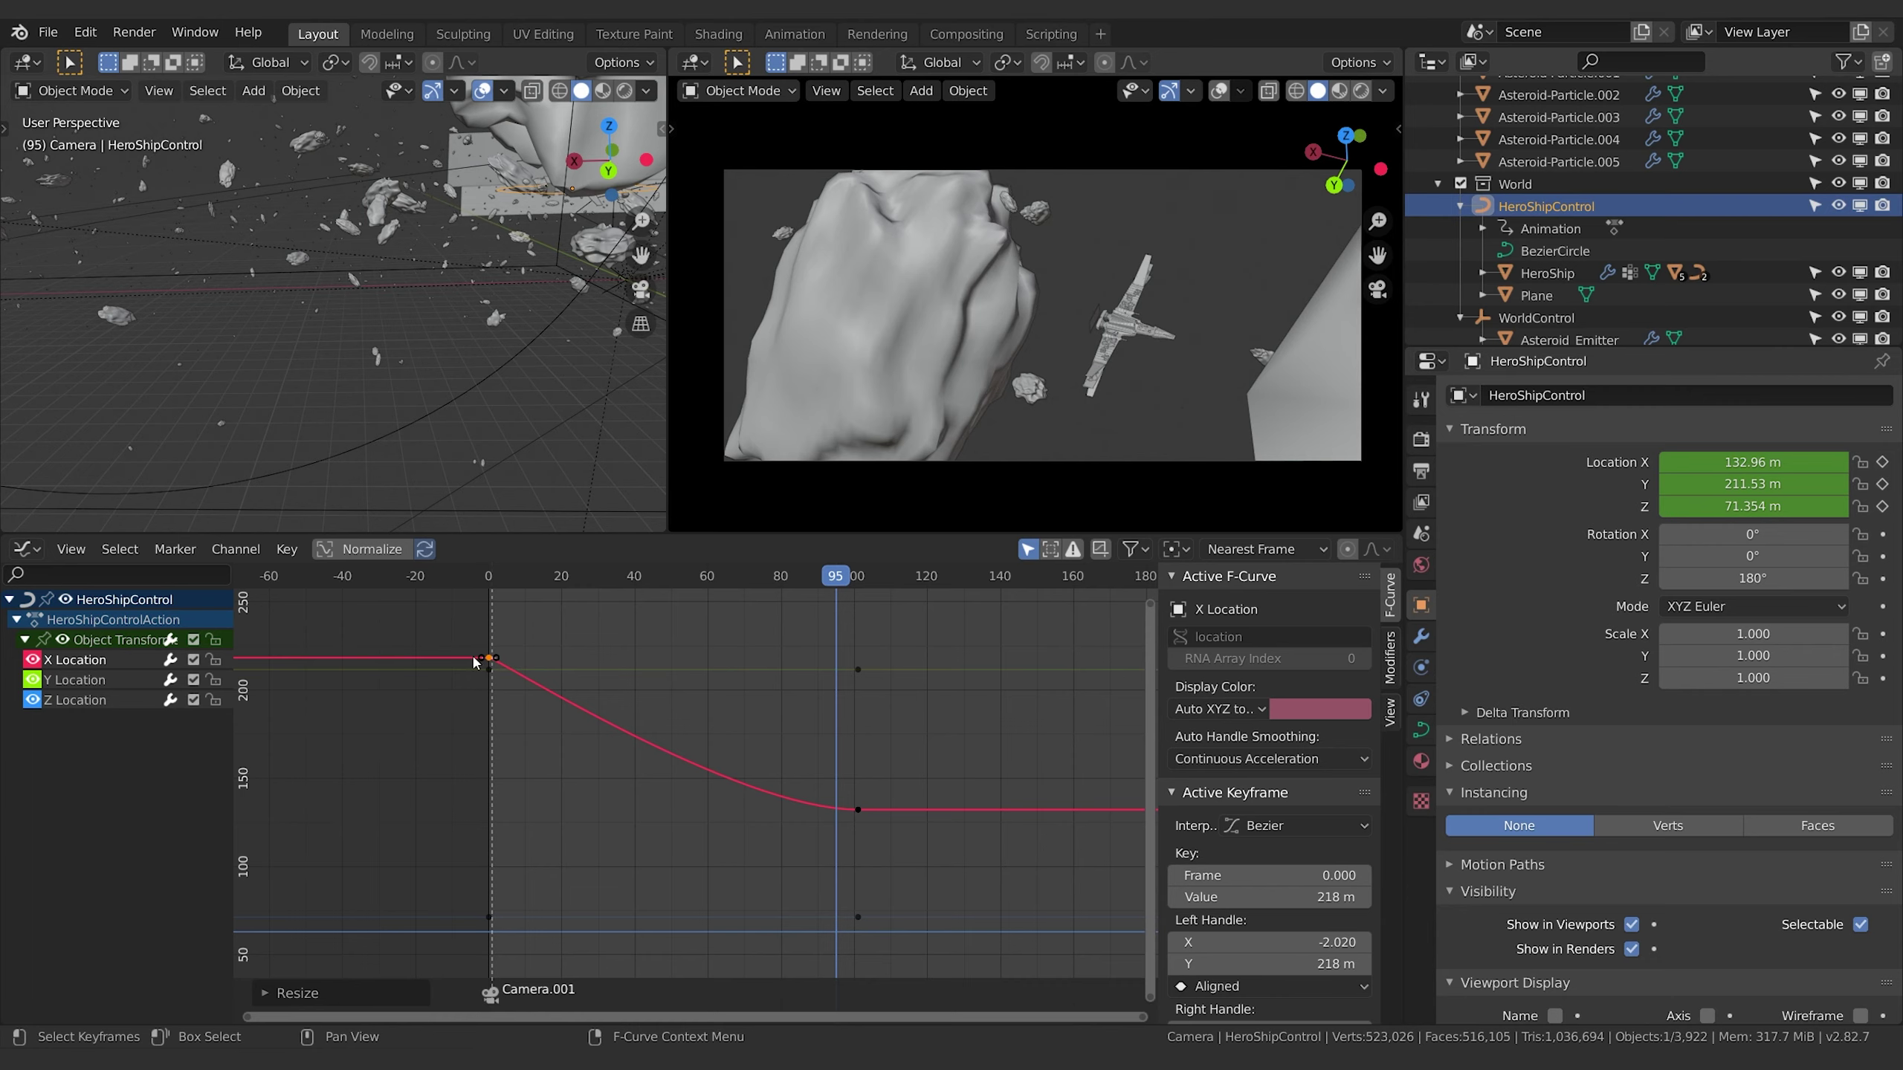
click(858, 810)
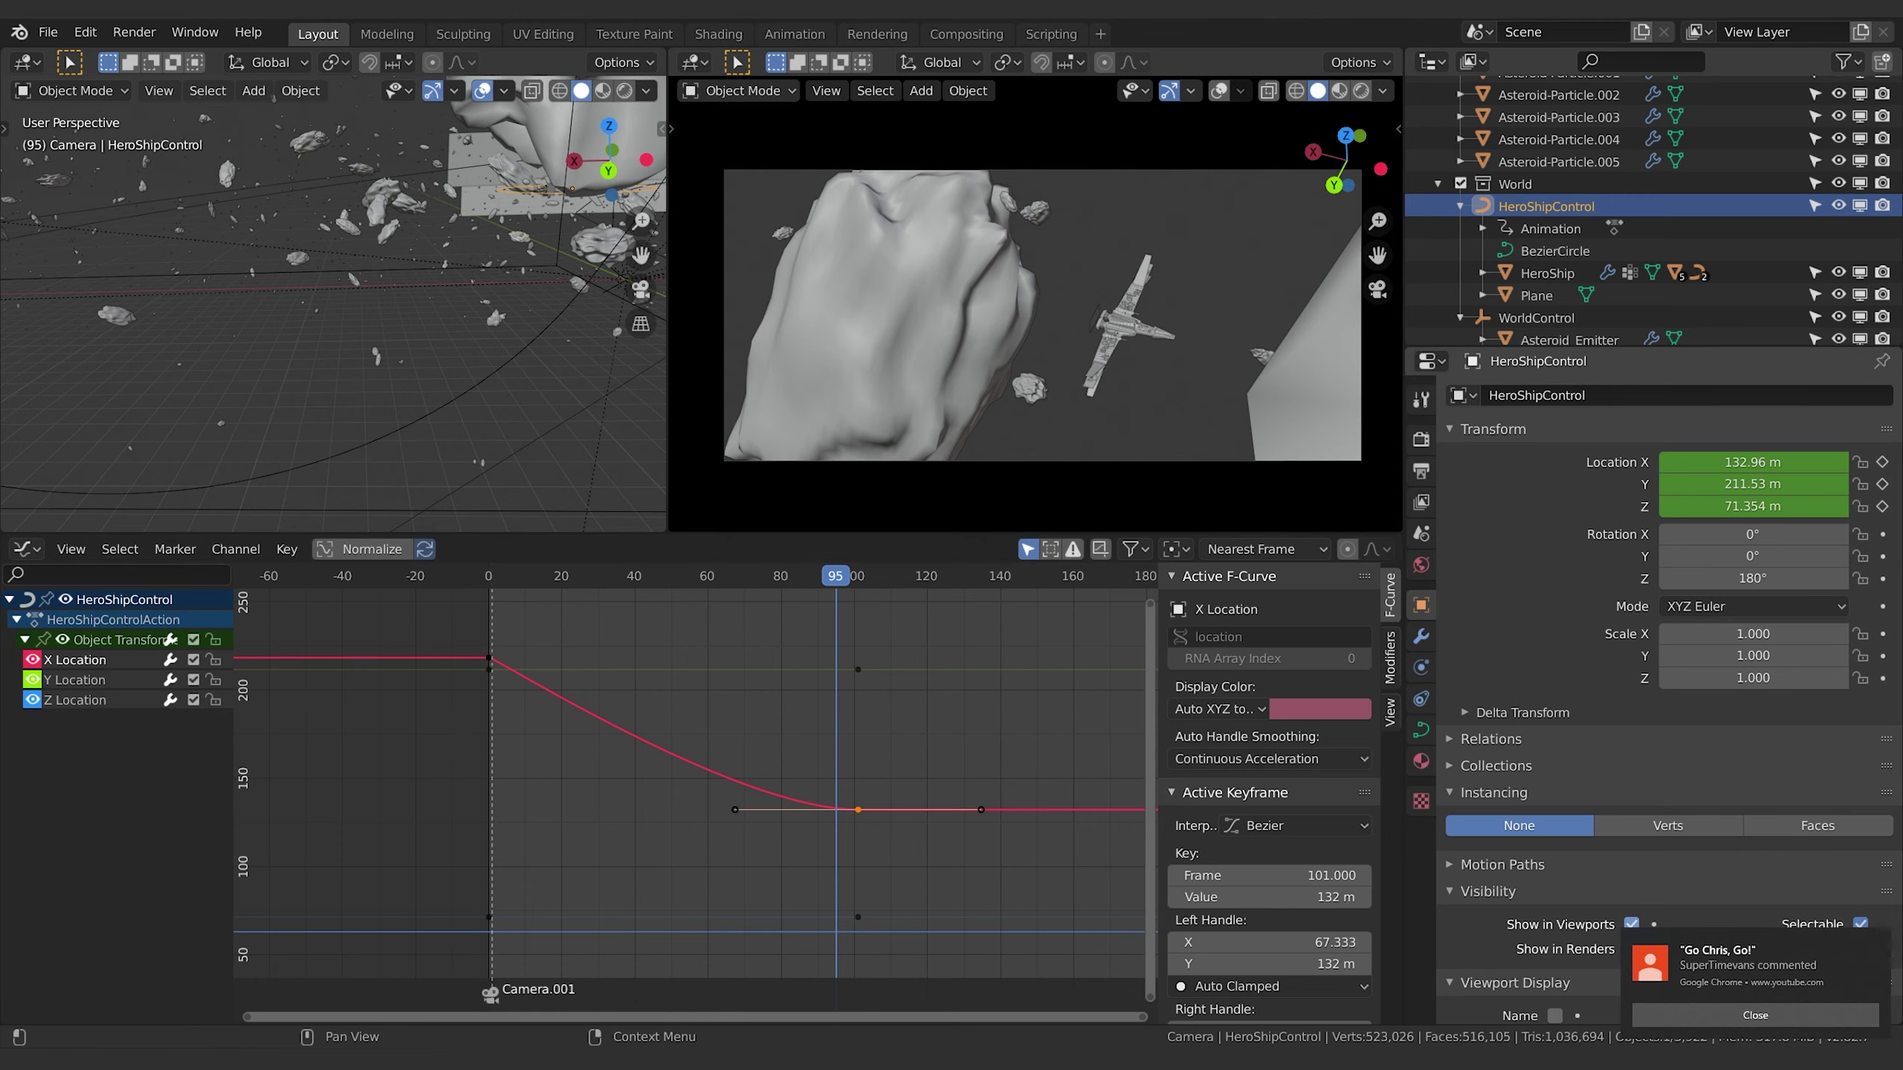
click(87, 738)
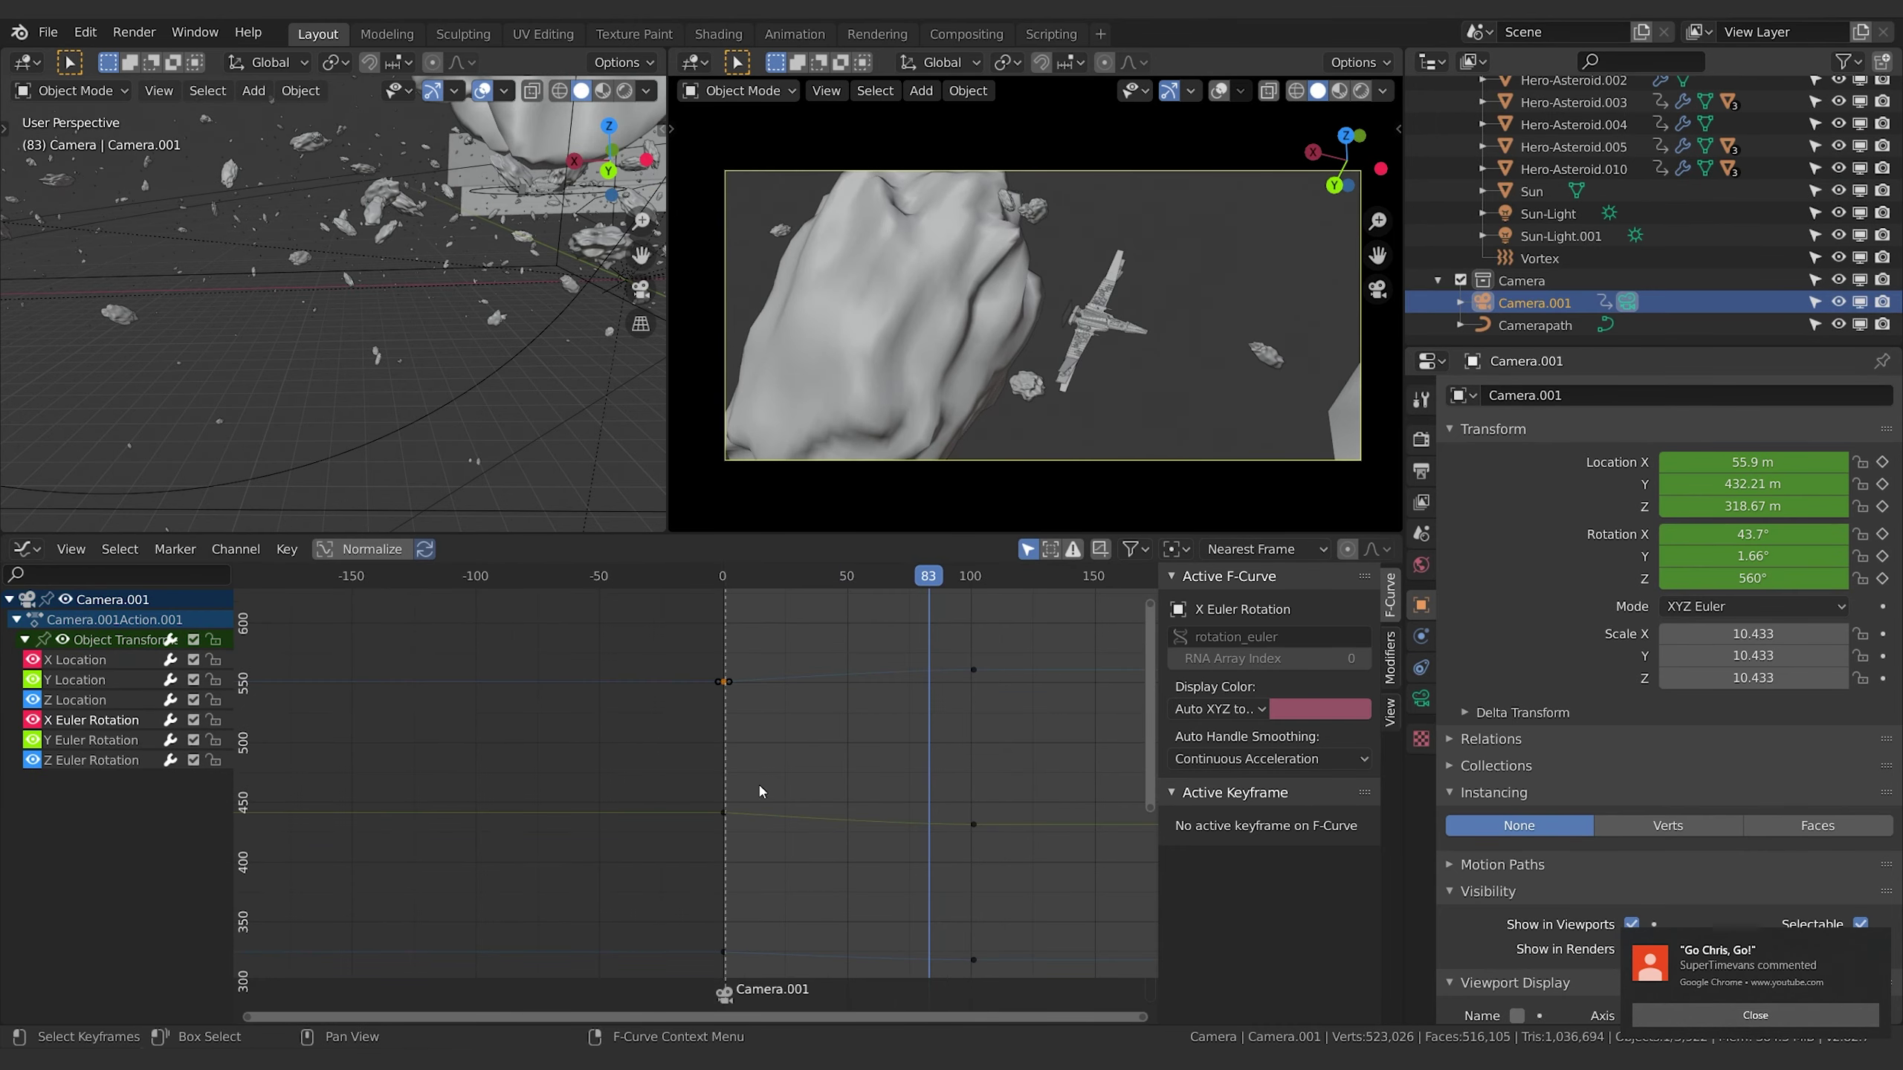
Hide the Y Euler Rotation curve and fit Camera.001's X Euler Rotation curve in view.
scroll(759, 786, down, 6)
middle_drag(1001, 842, 948, 627)
scroll(938, 785, down, 3)
middle_drag(827, 873, 832, 810)
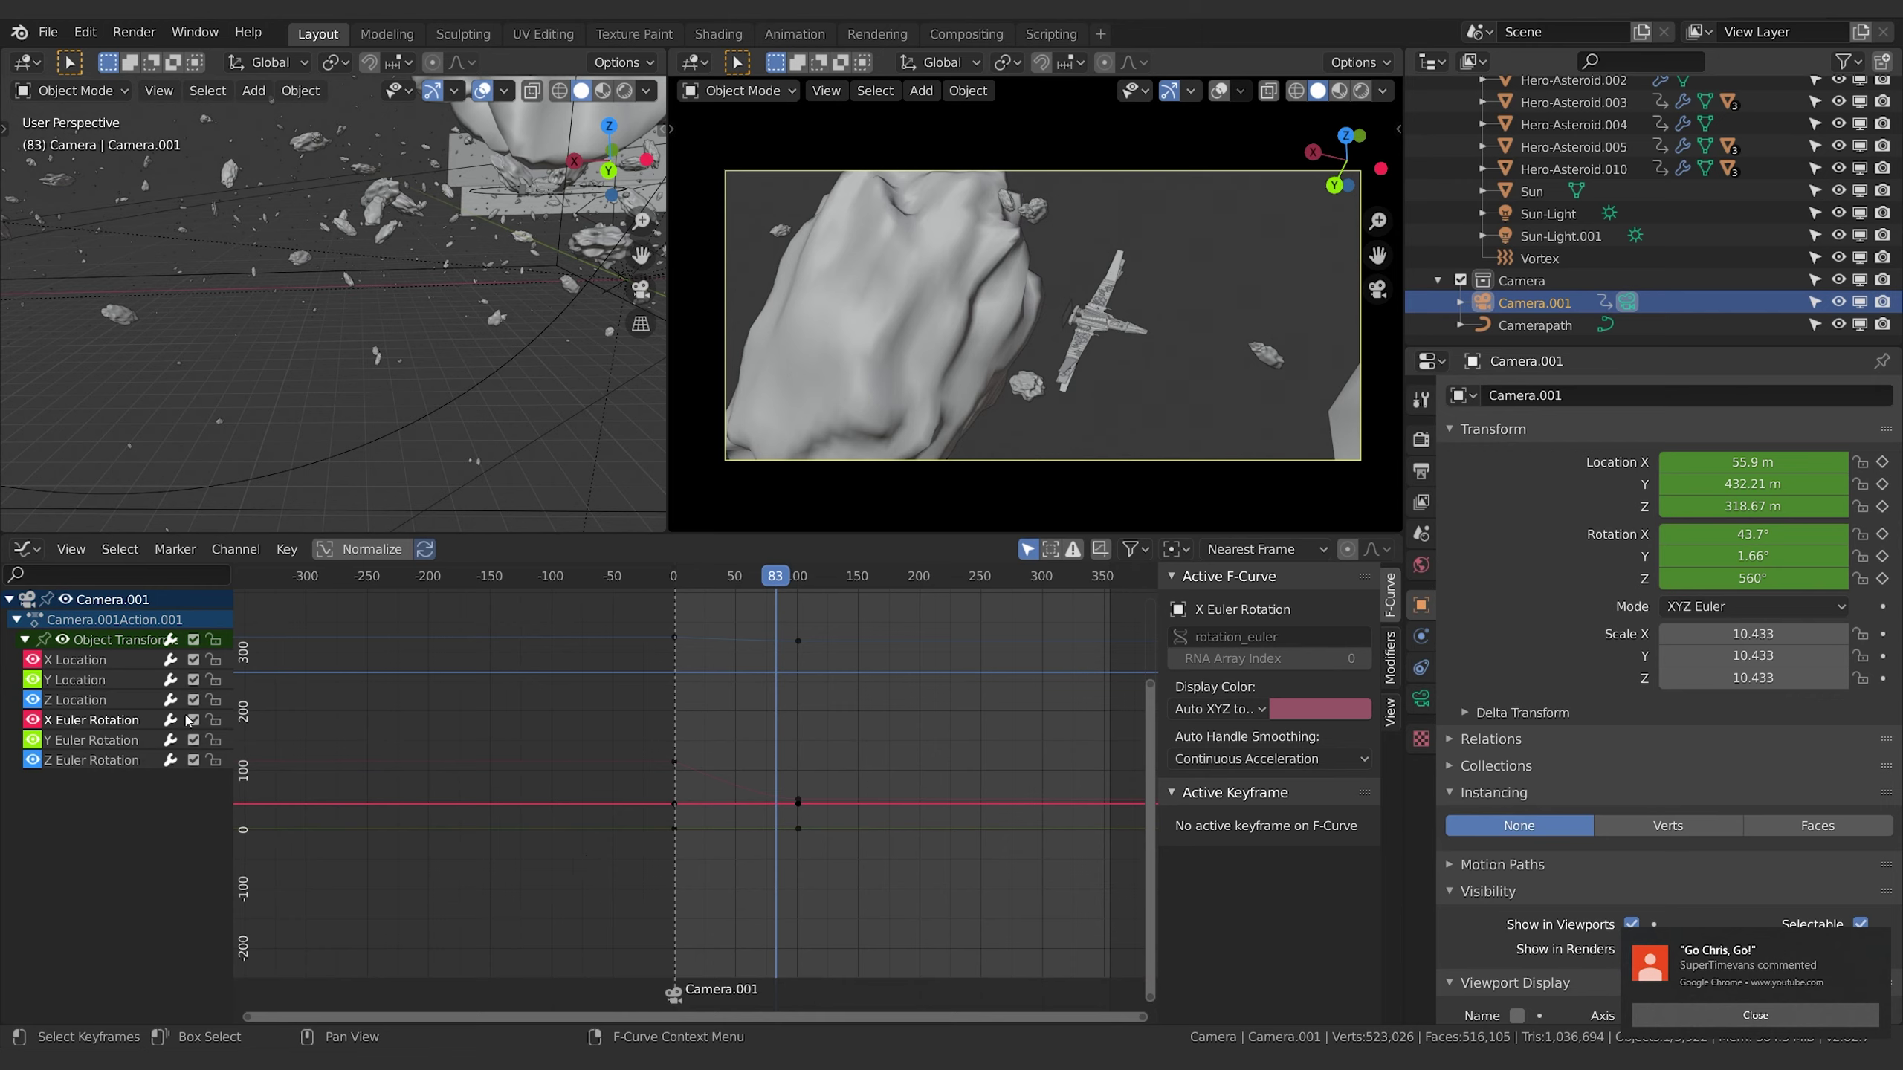
click(127, 736)
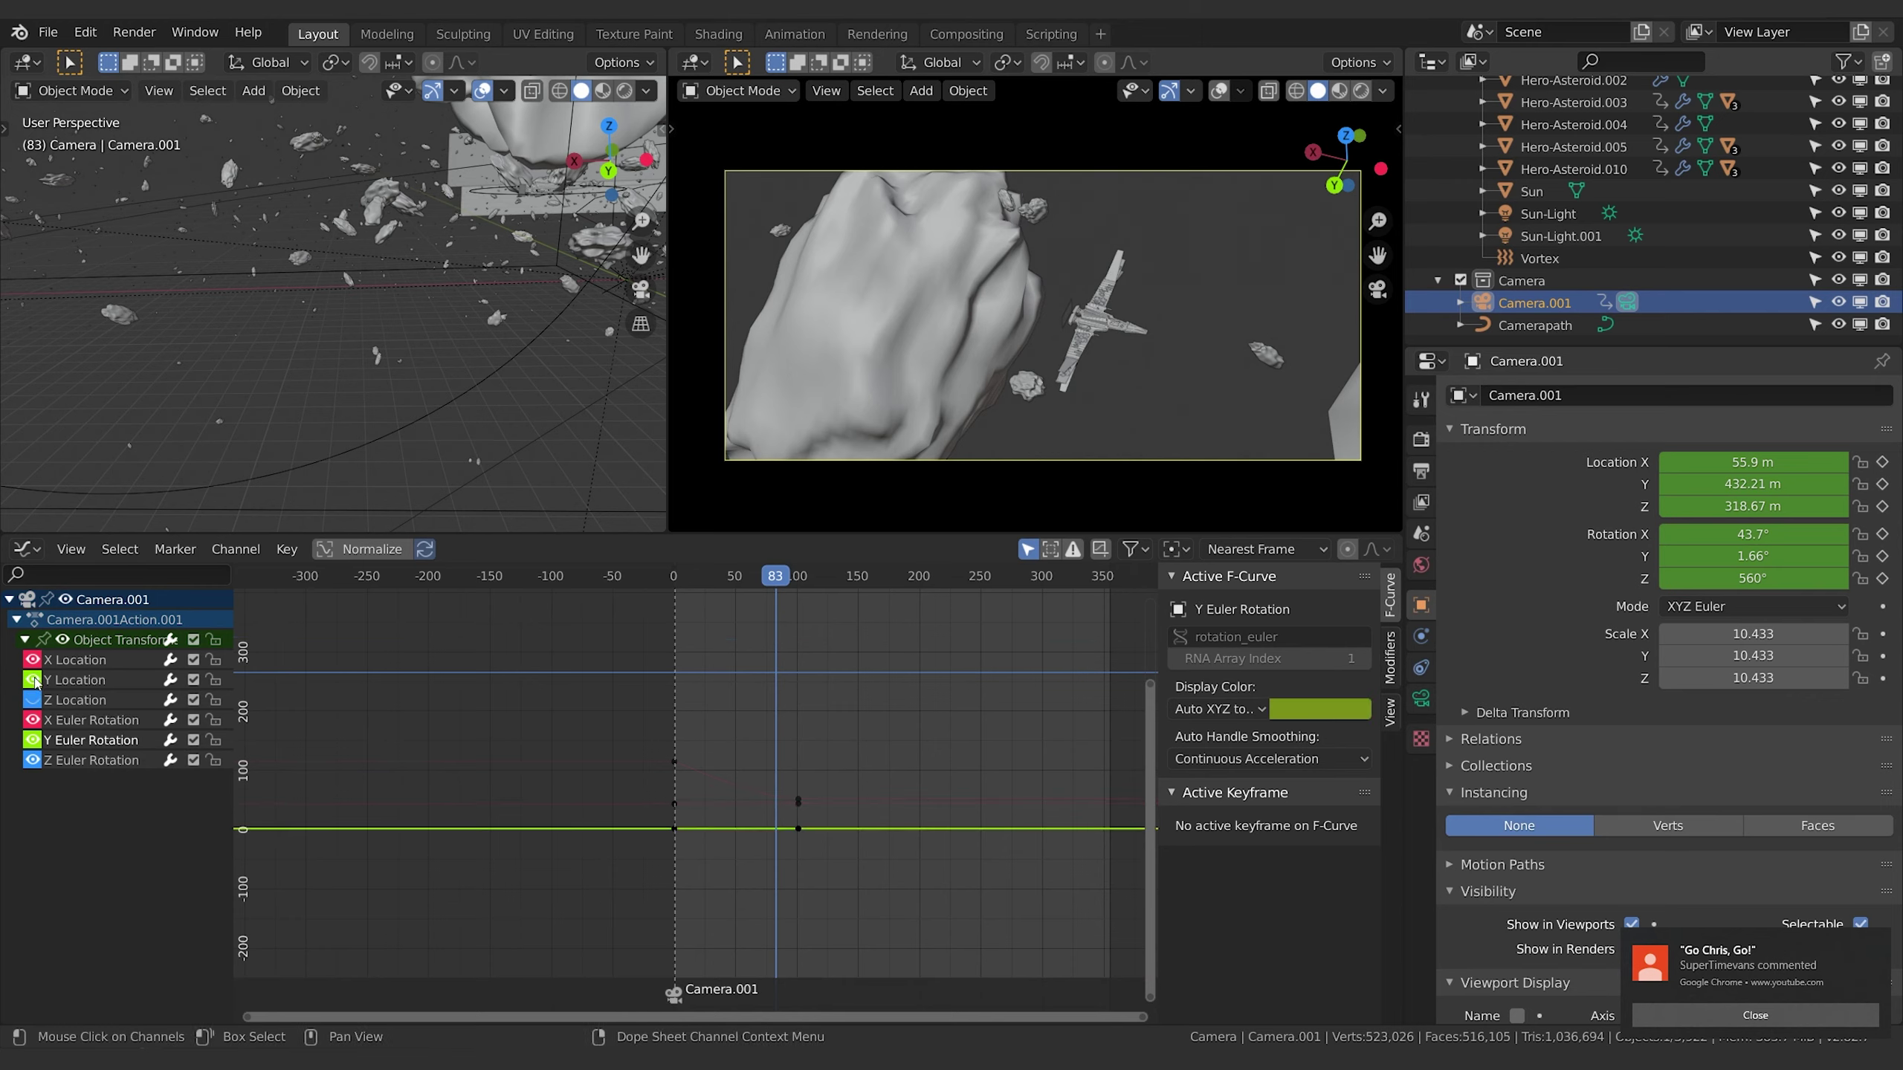
click(32, 740)
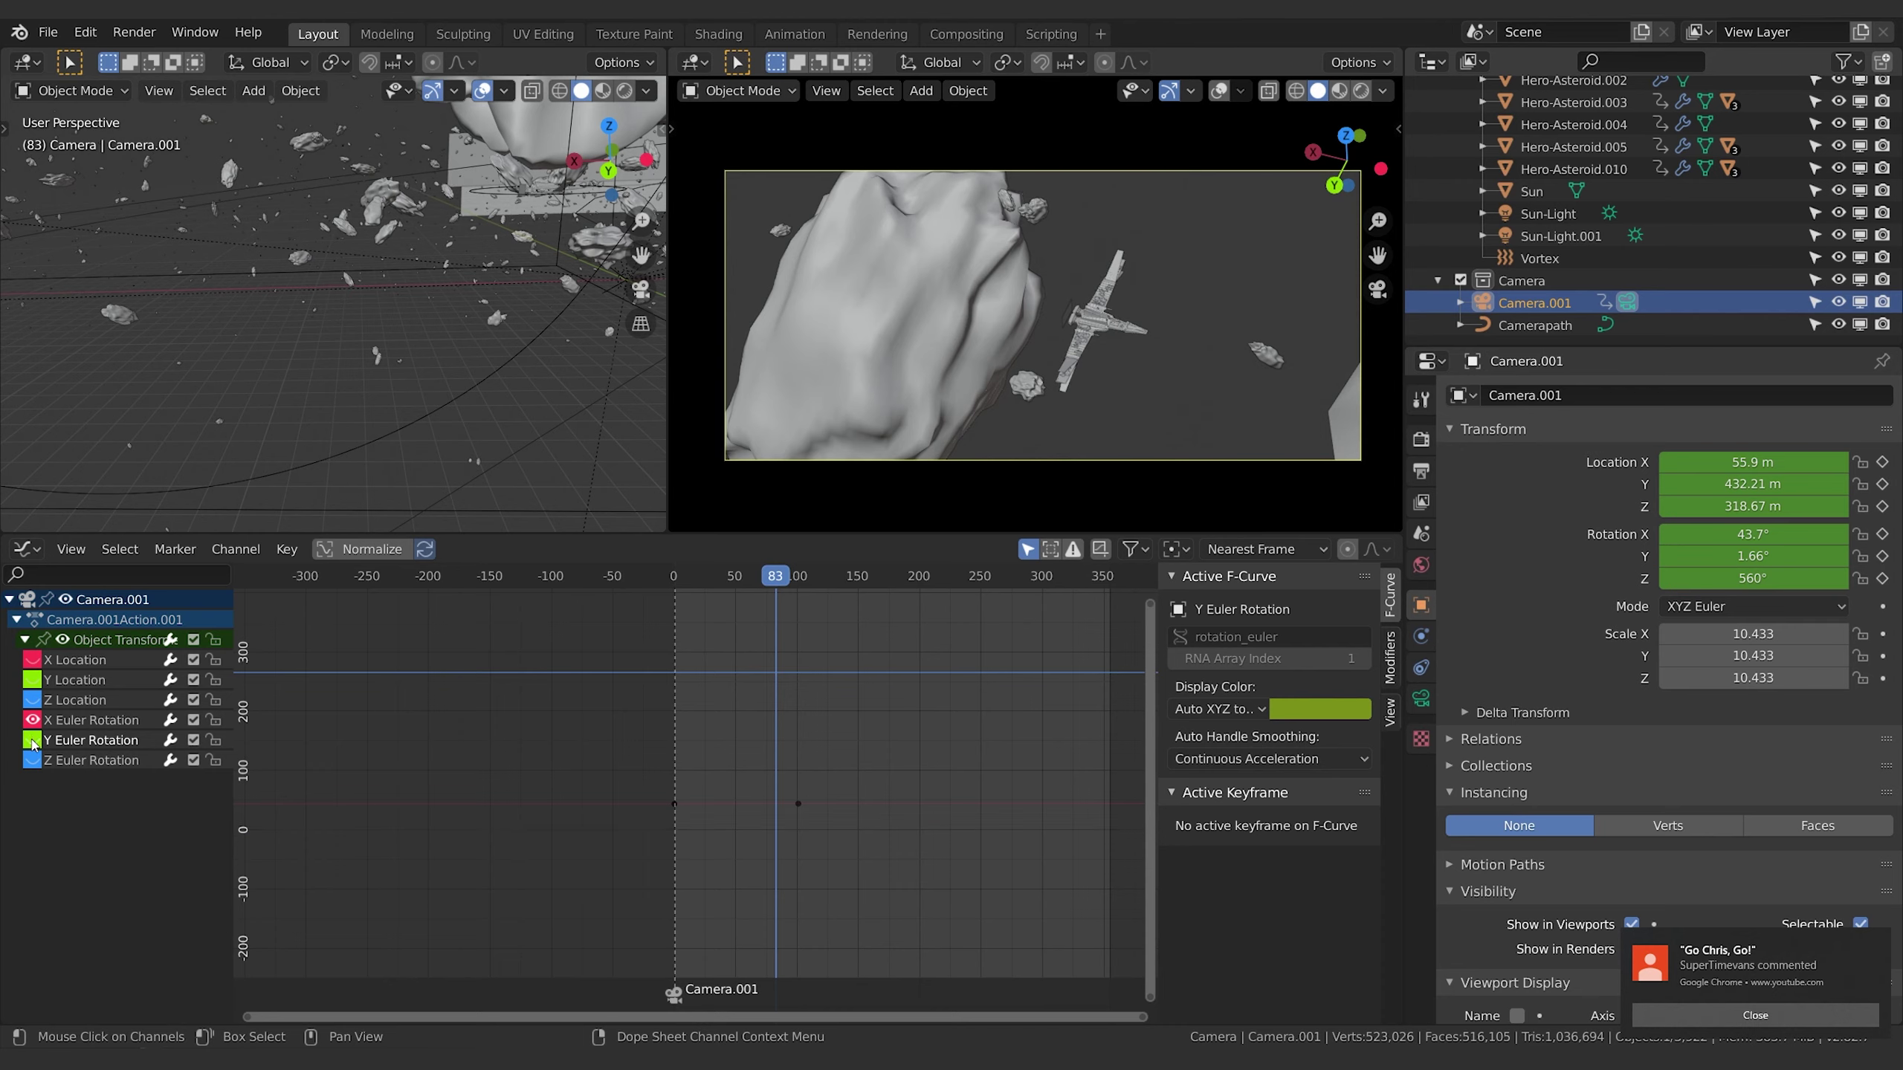
click(90, 720)
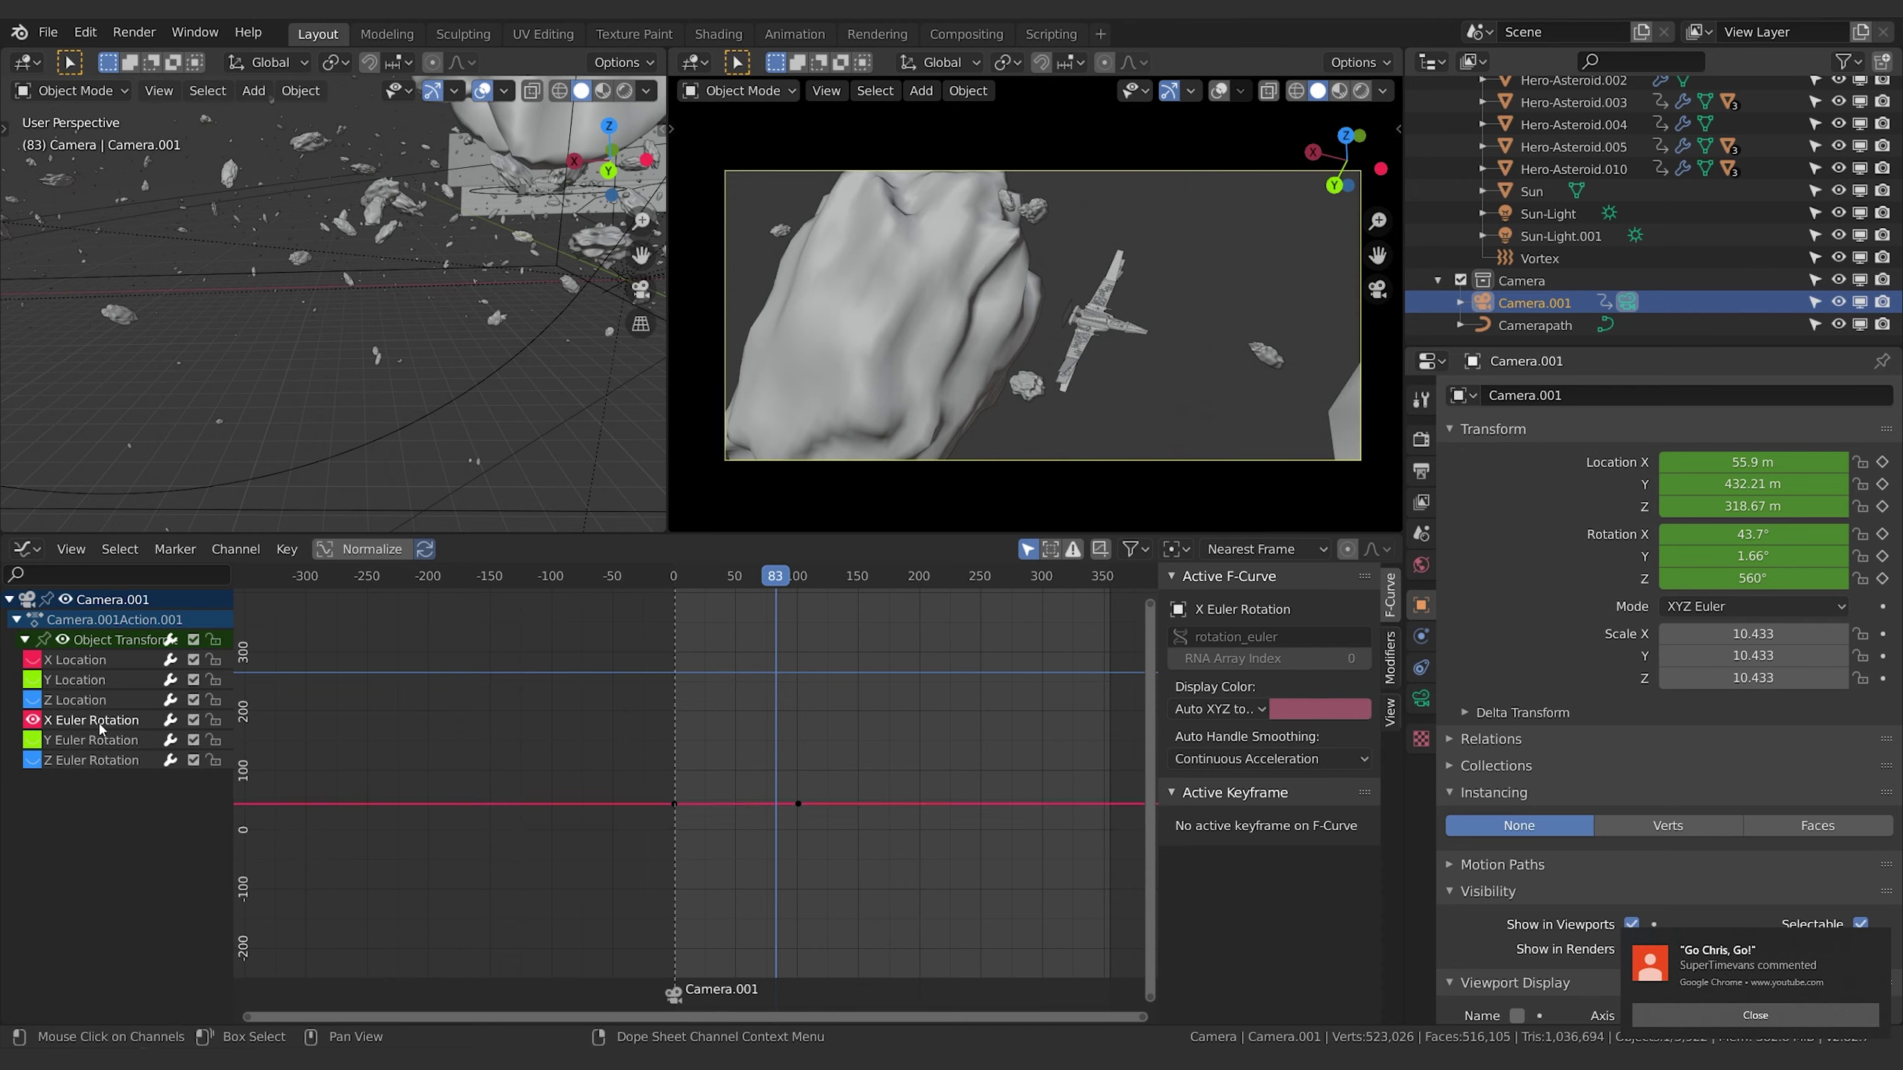
key(a)
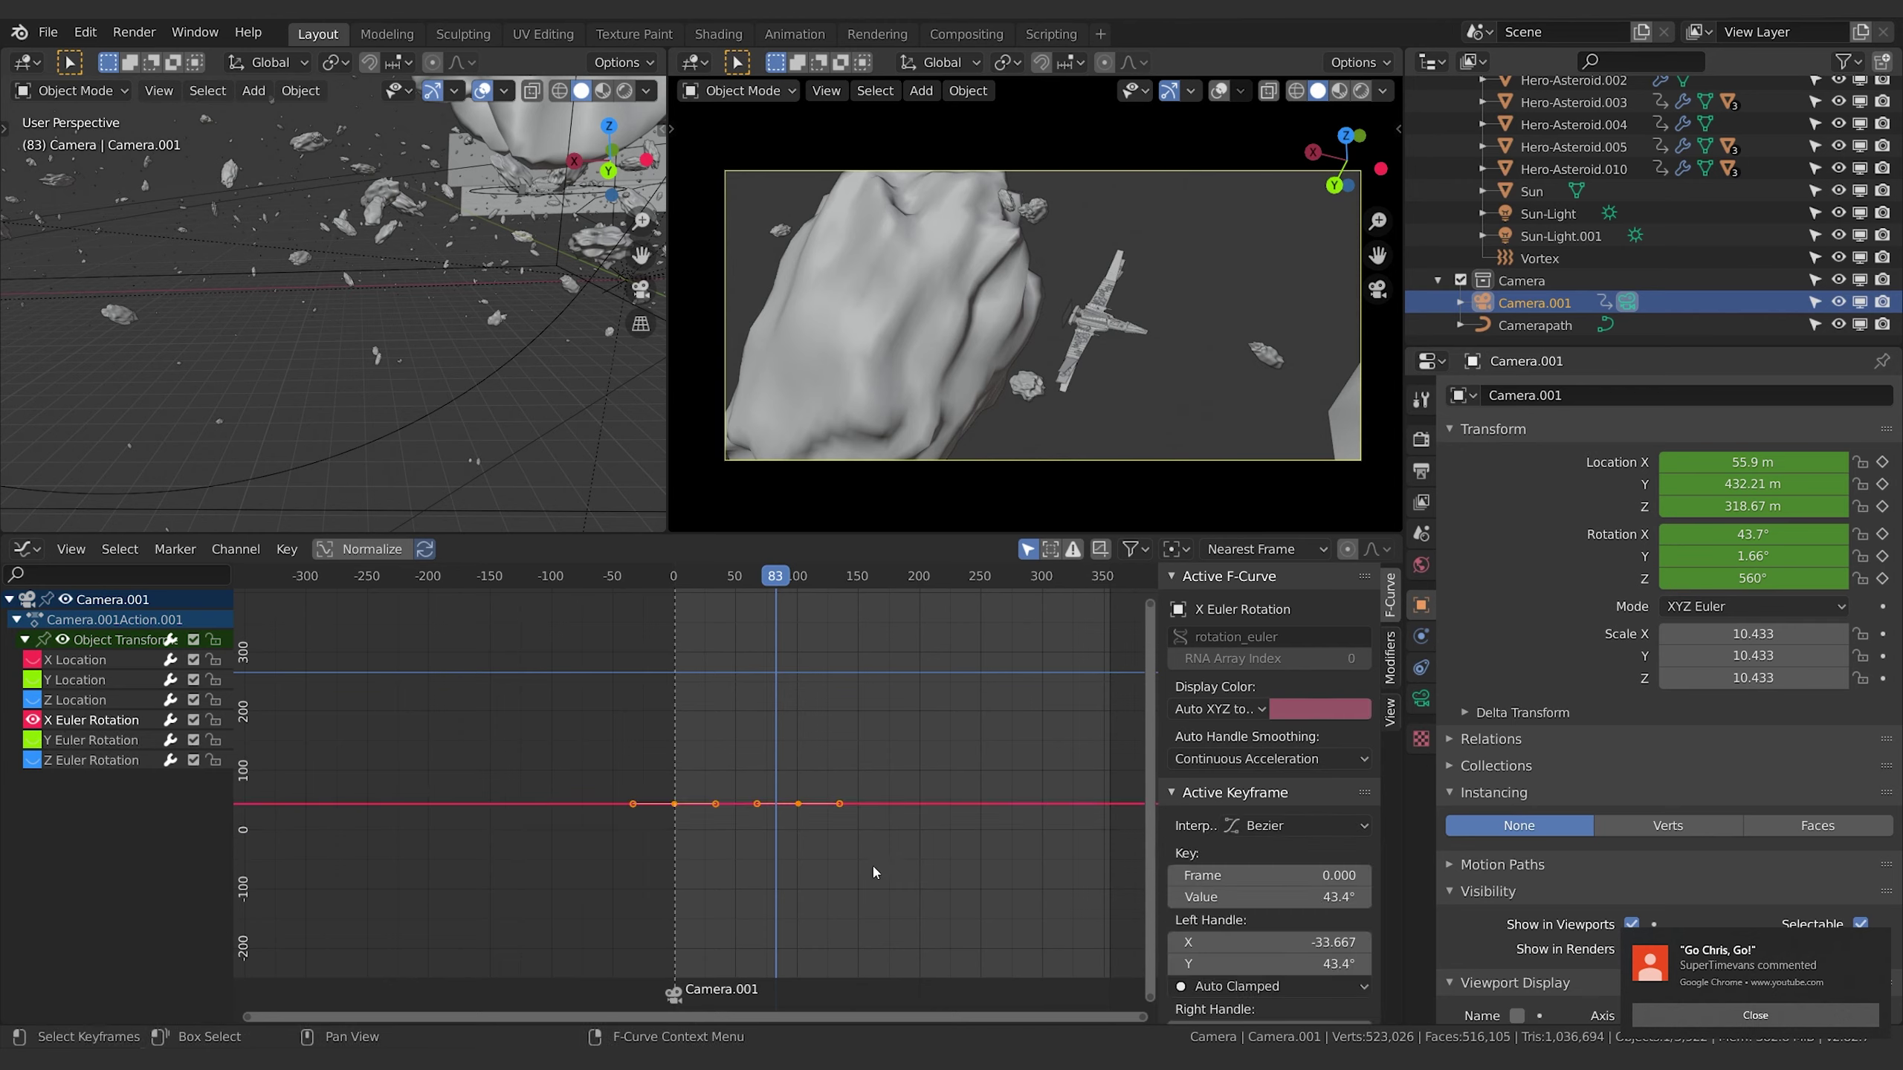
key(Home)
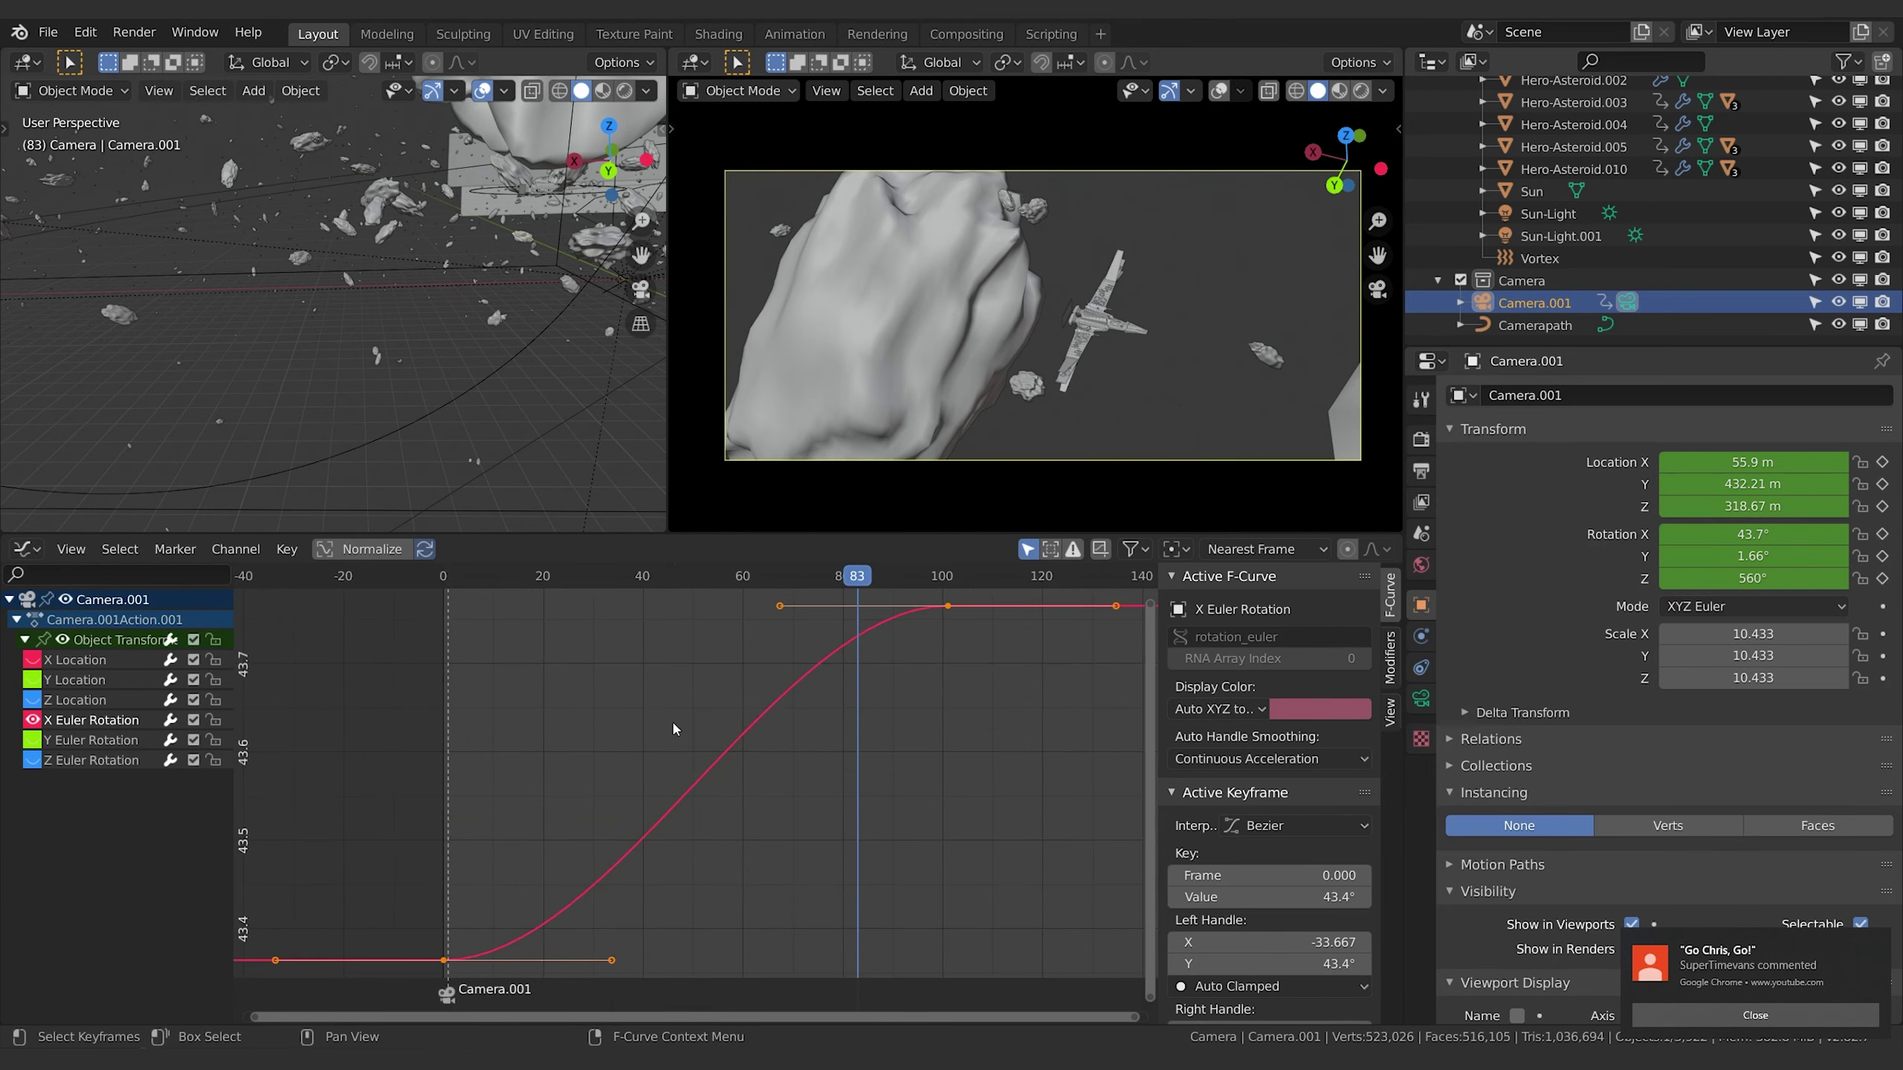
Shrink the frame-0 keyframe's handles horizontally with S X.
click(507, 942)
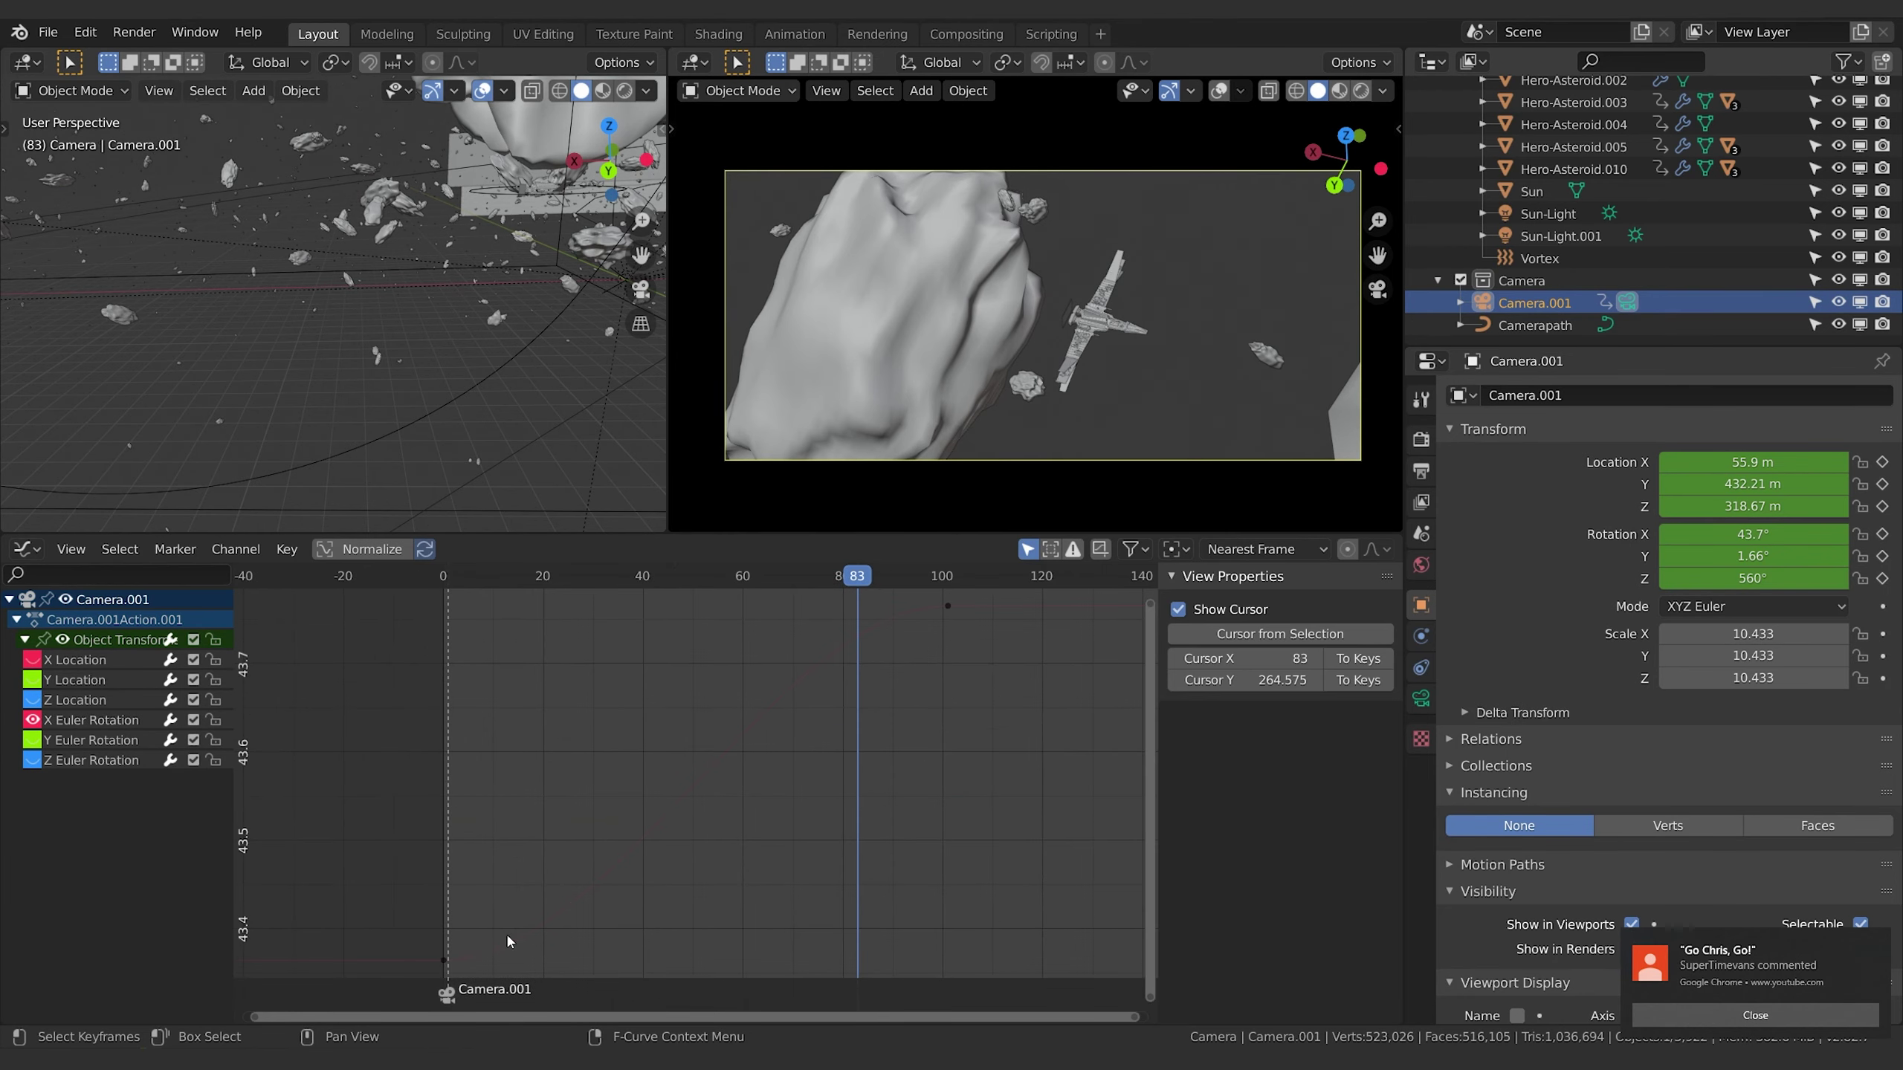
click(442, 961)
key(s)
key(x)
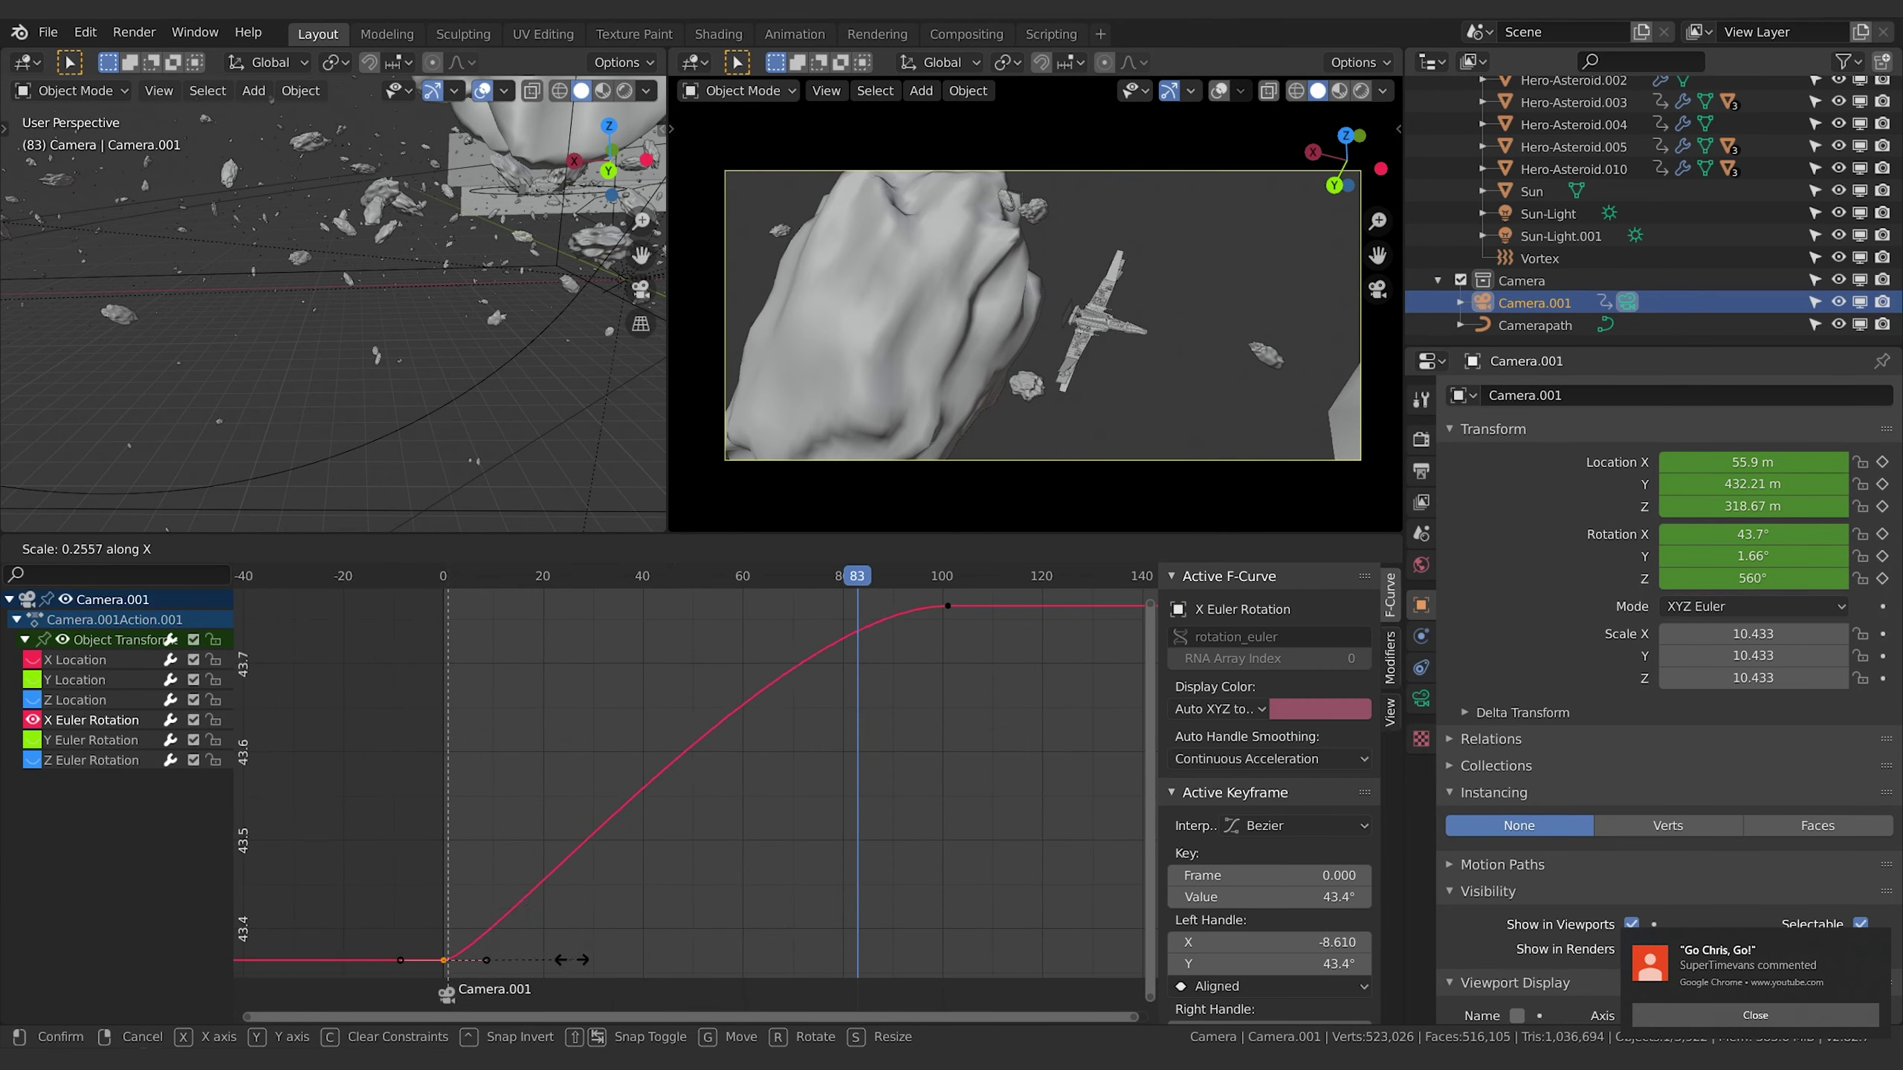
click(452, 961)
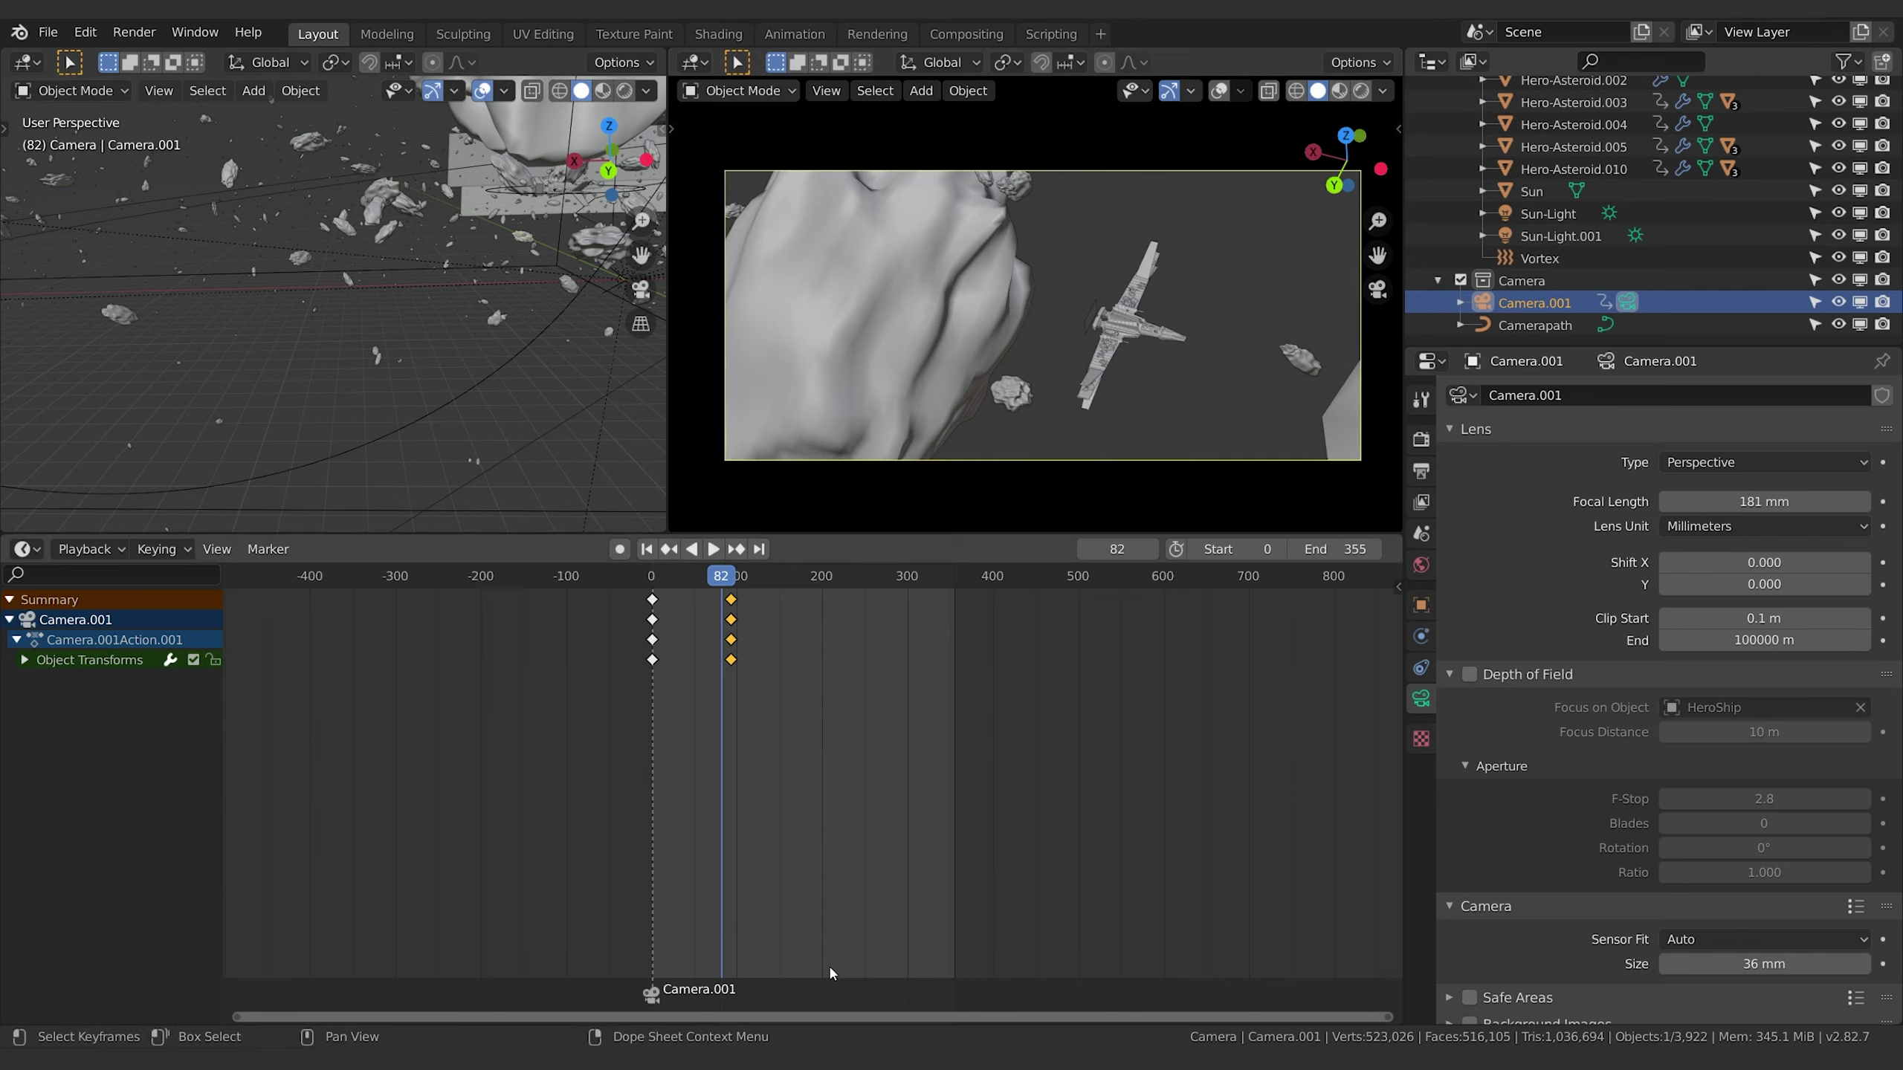
Add a marker at frame 82, add a new camera, and bind the camera to that marker.
click(268, 549)
click(318, 578)
key(shift+a)
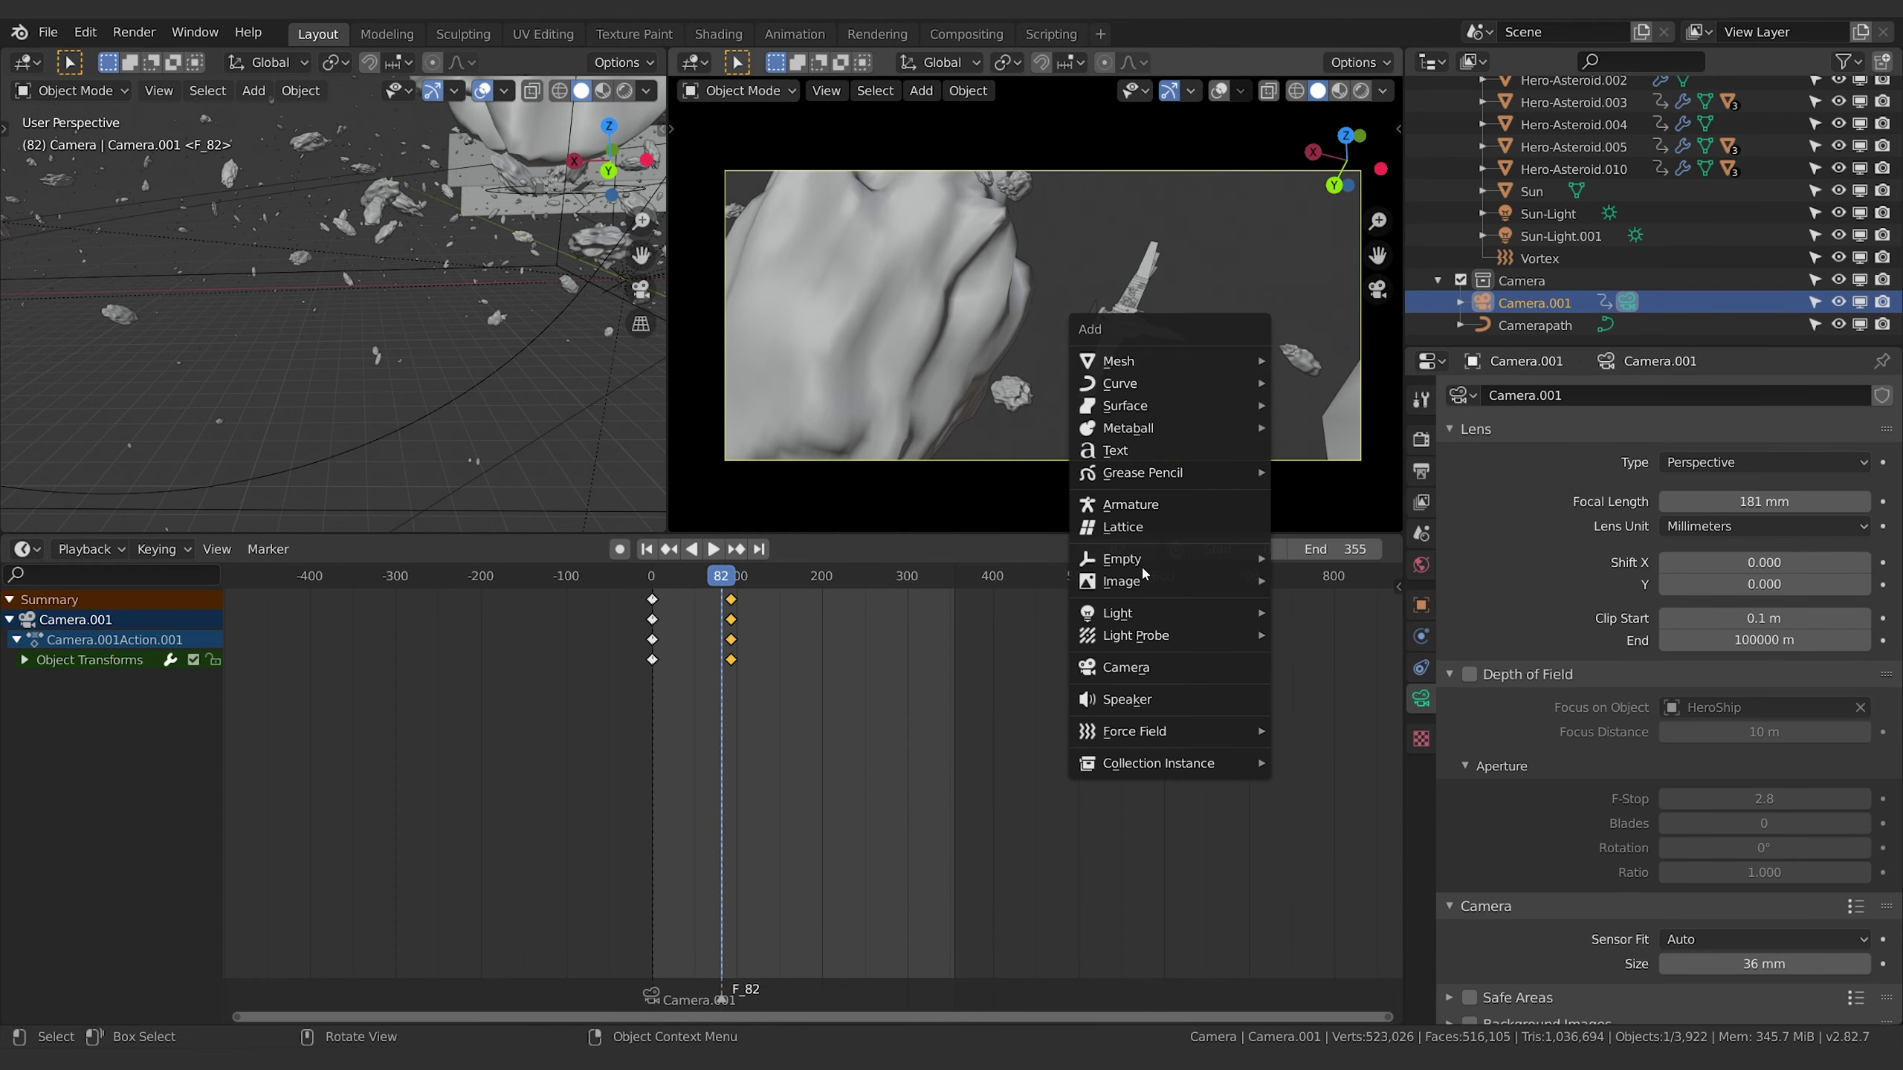
click(1132, 666)
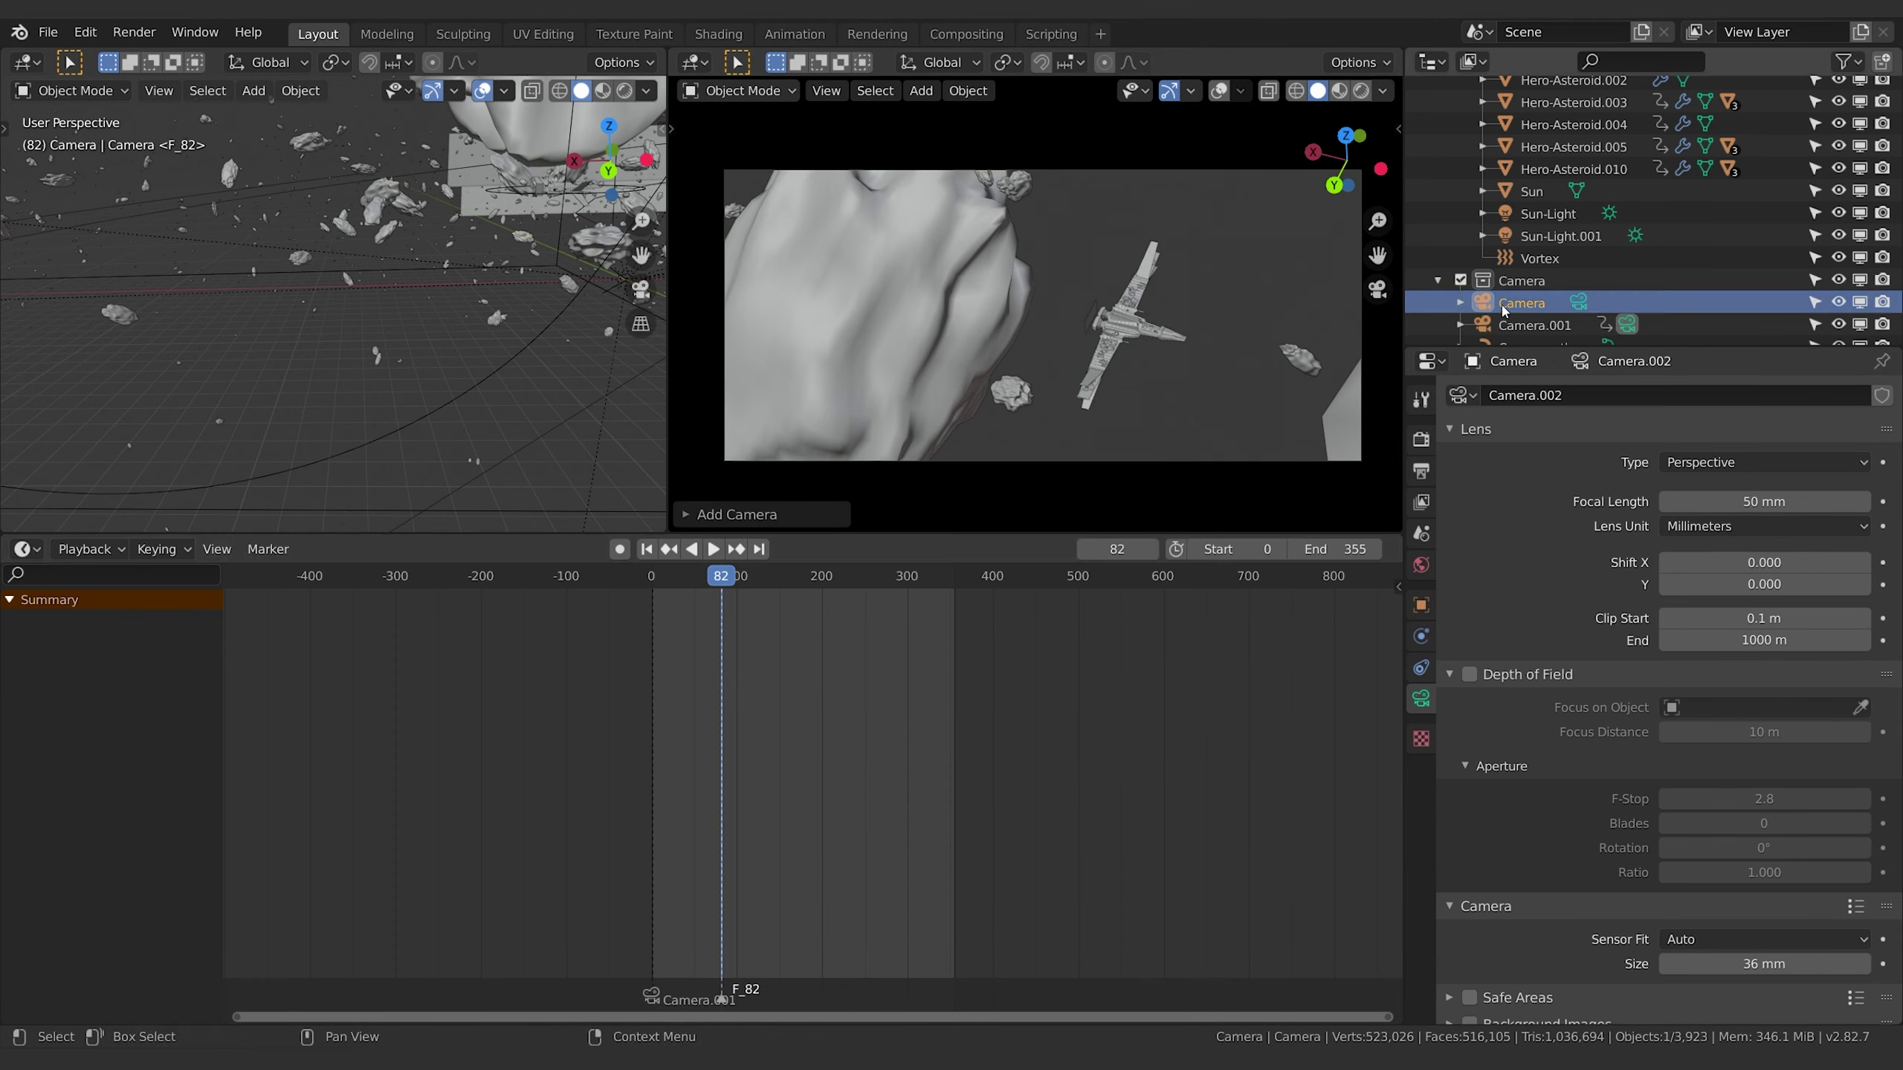
click(283, 549)
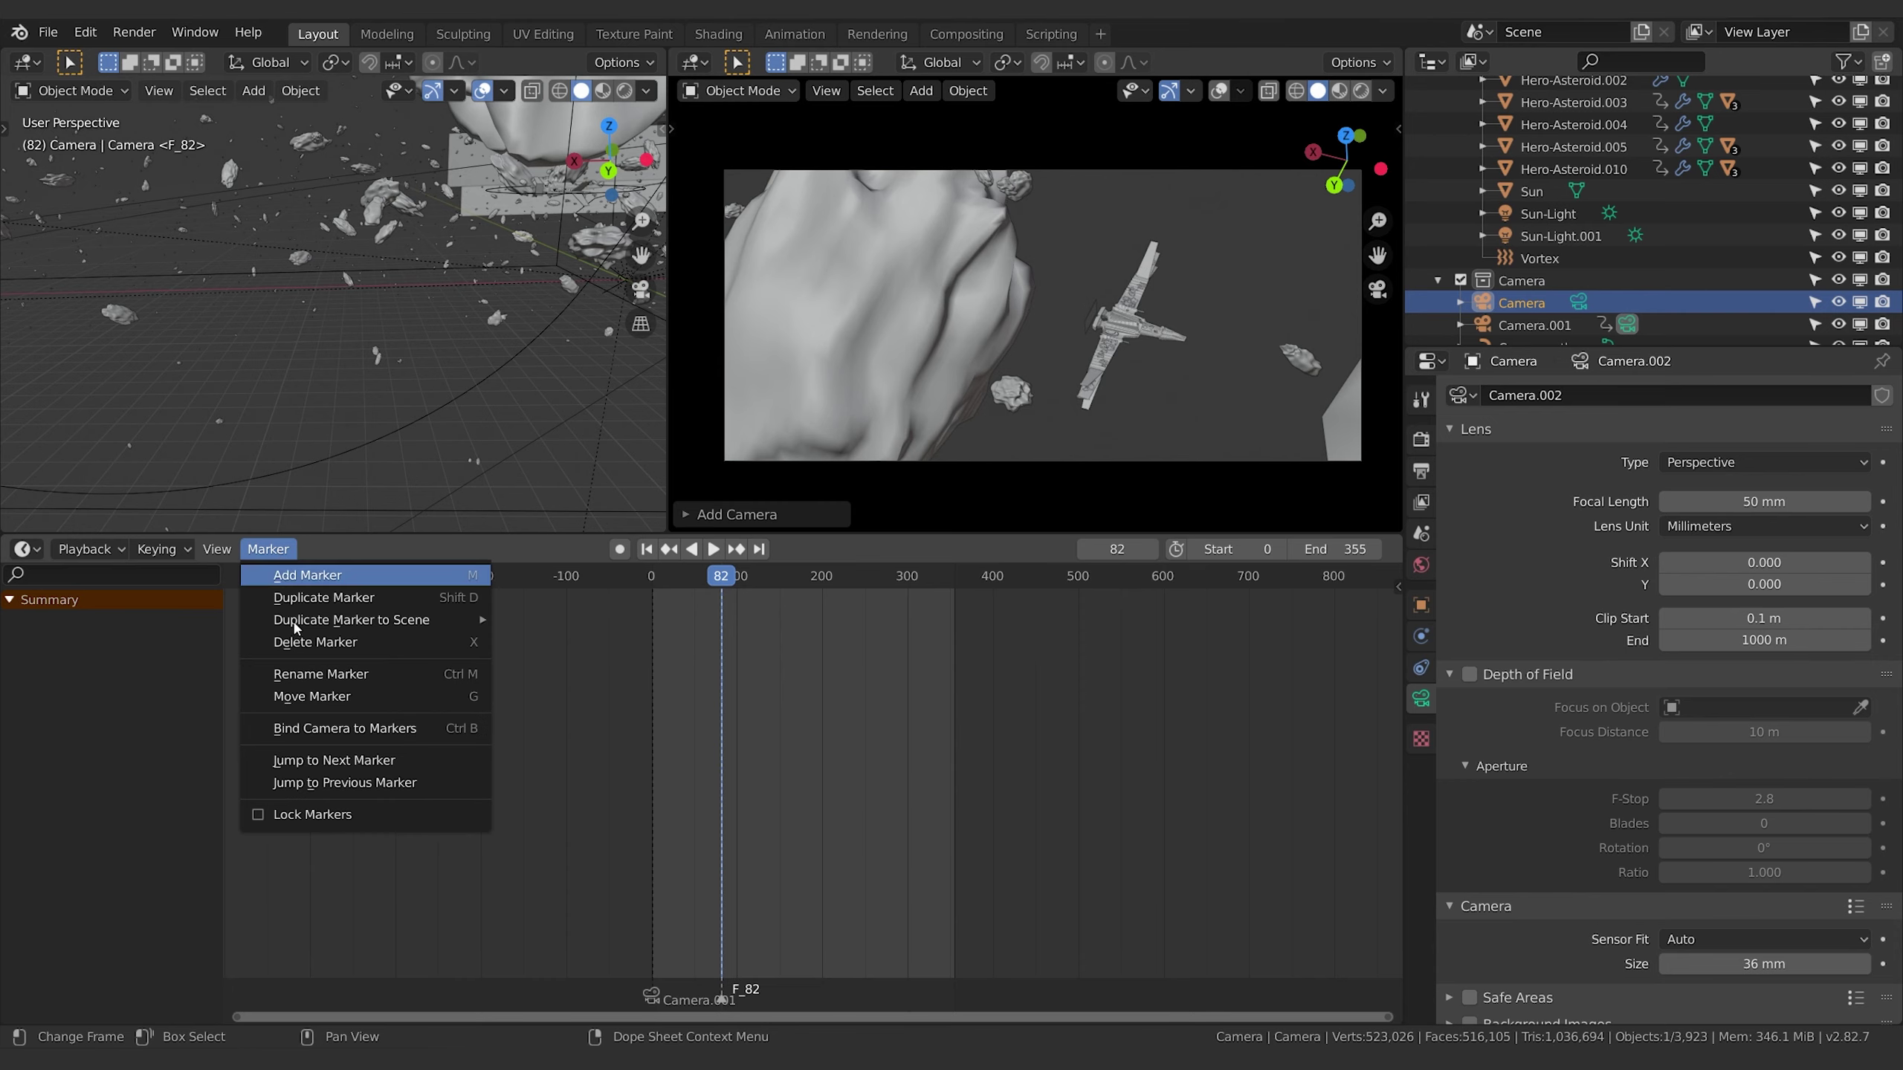
click(356, 728)
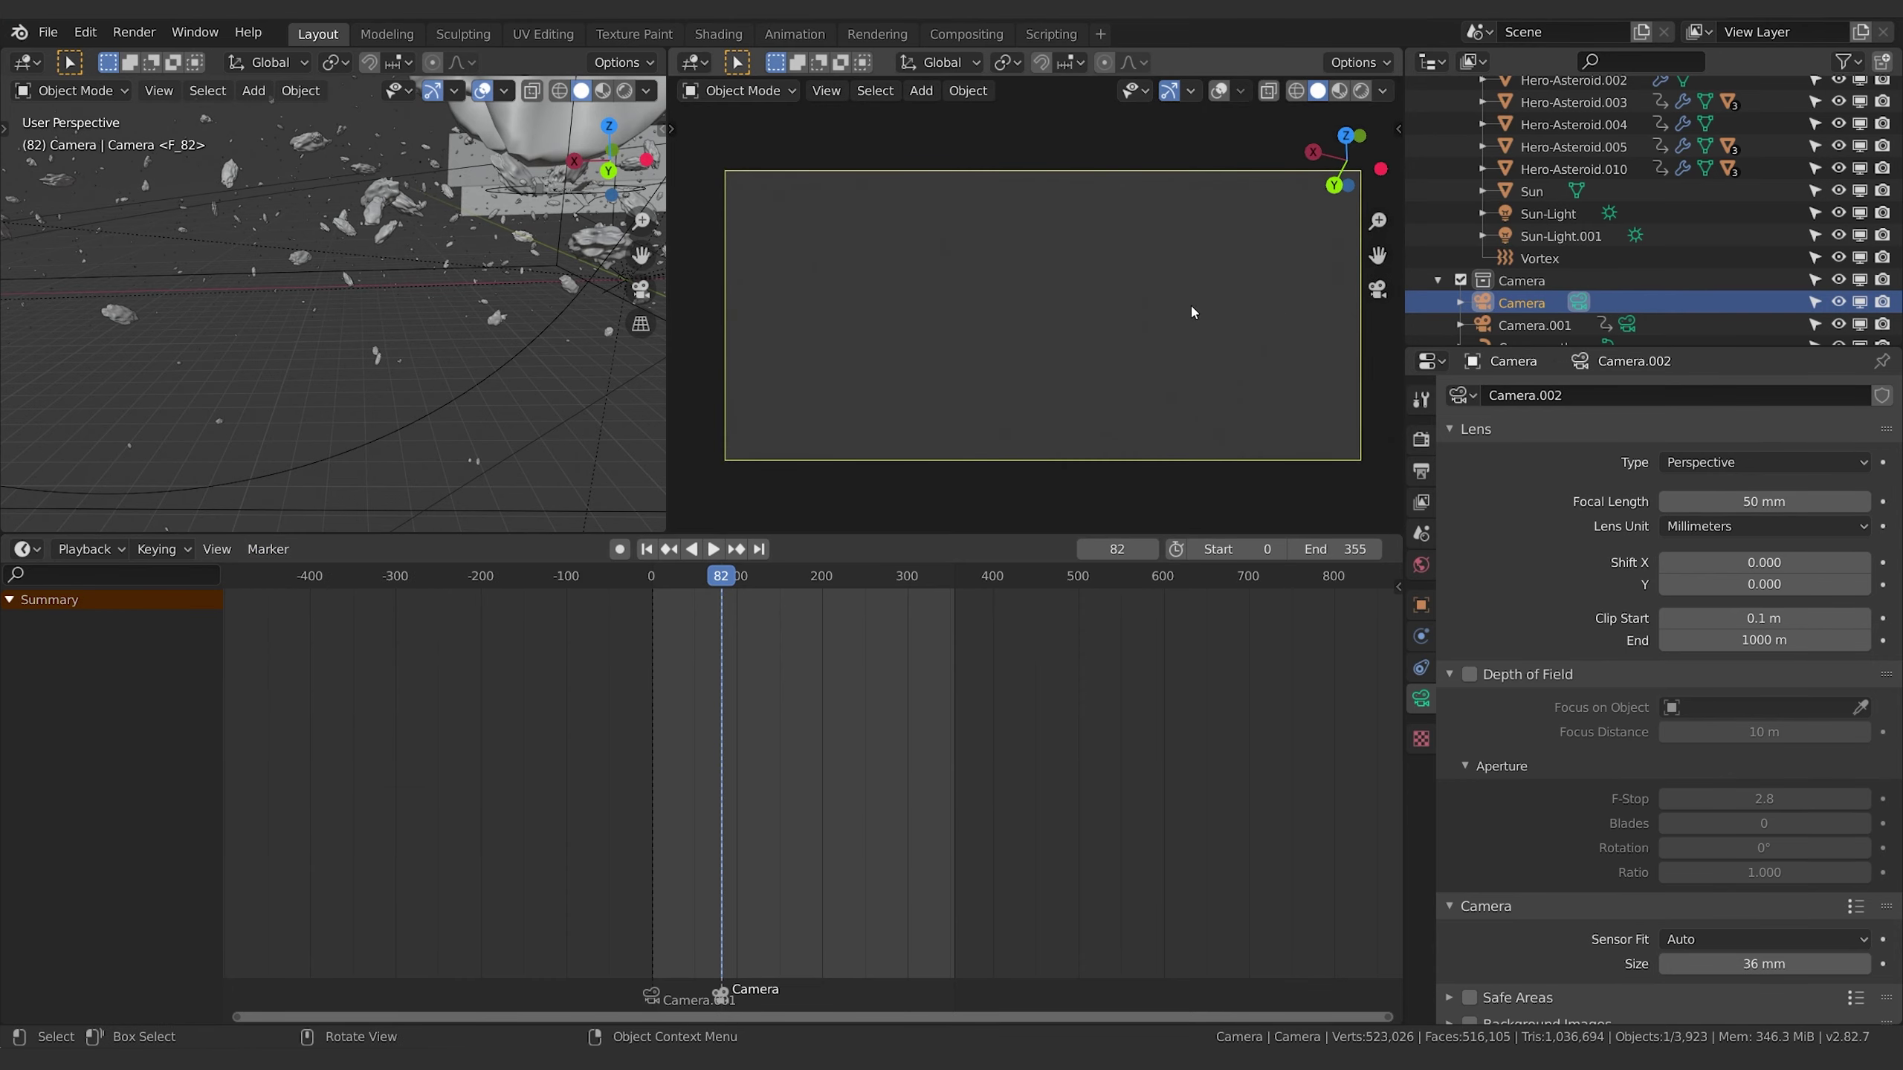
Frame HeroShipControl in the new camera's locked view, then orbit and zoom to a side-on close-up.
key(n)
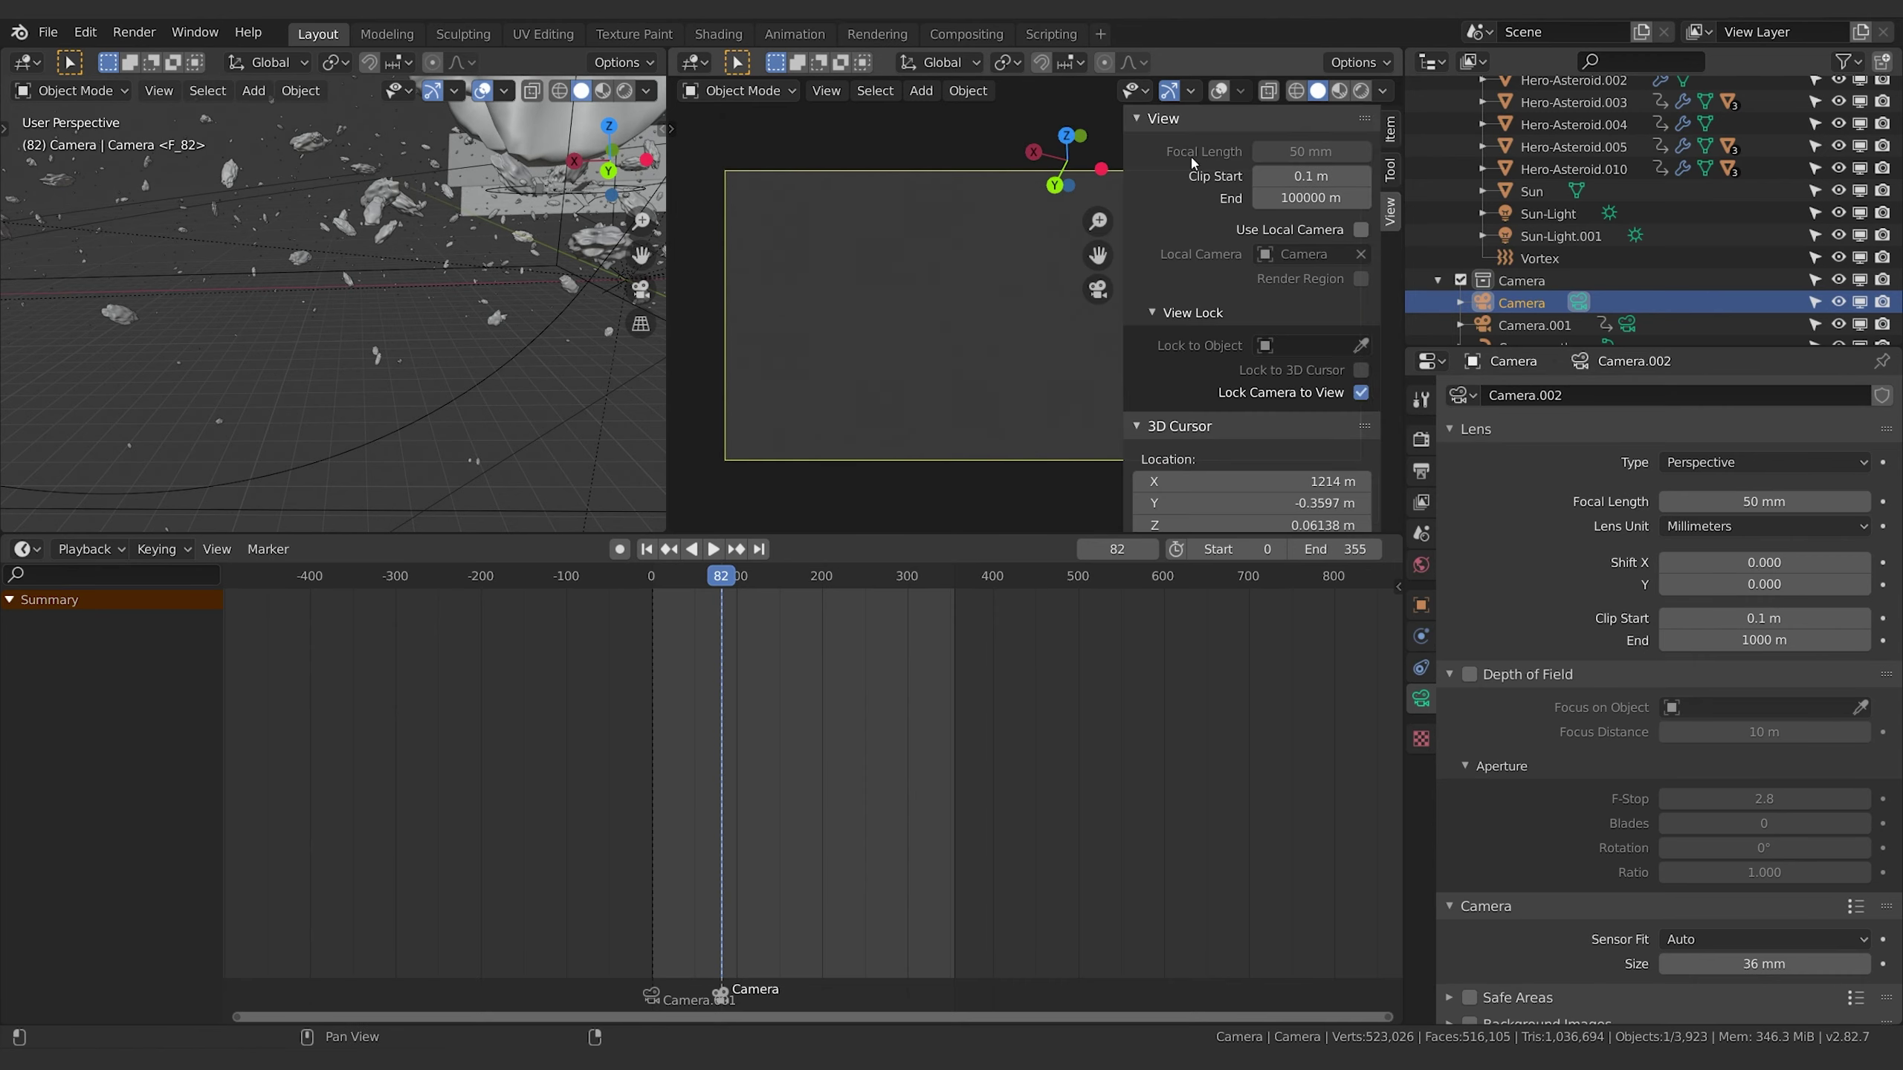
drag(1124, 181, 1378, 184)
scroll(1500, 266, up, 5)
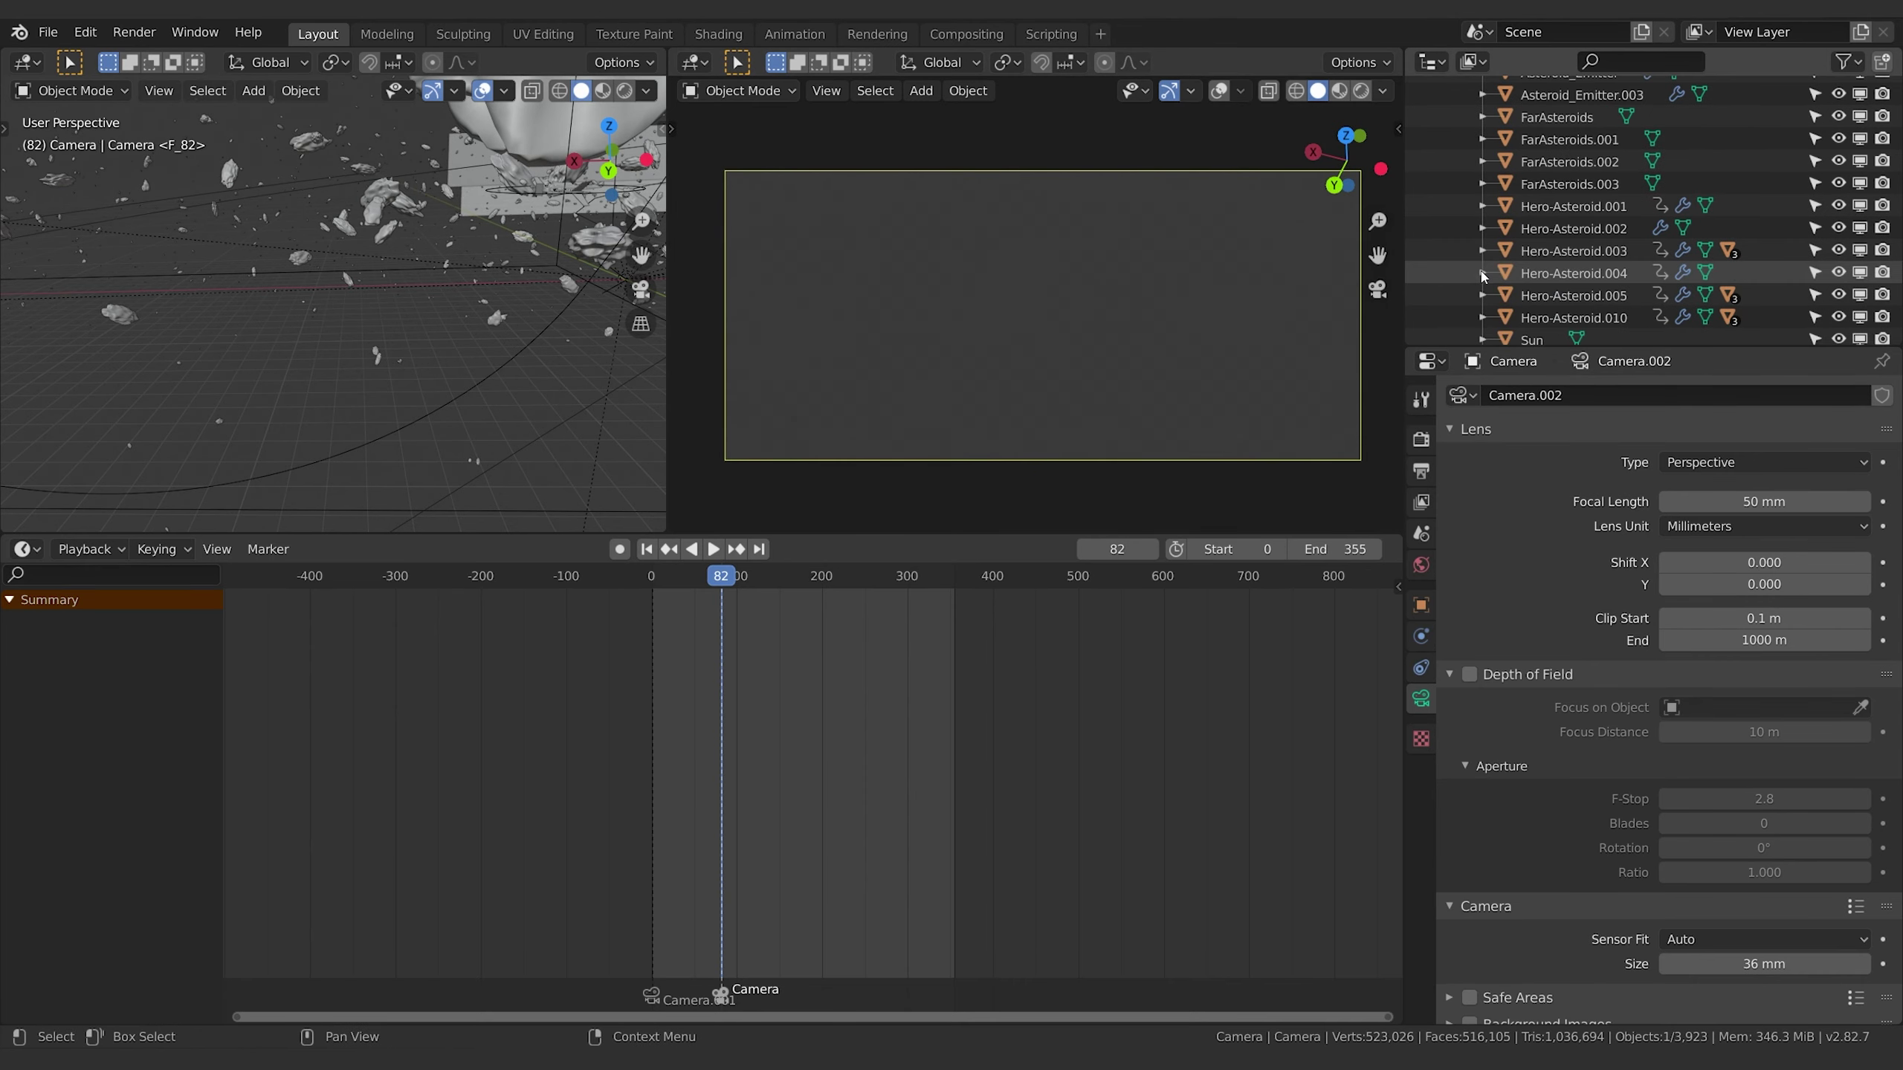
click(1536, 146)
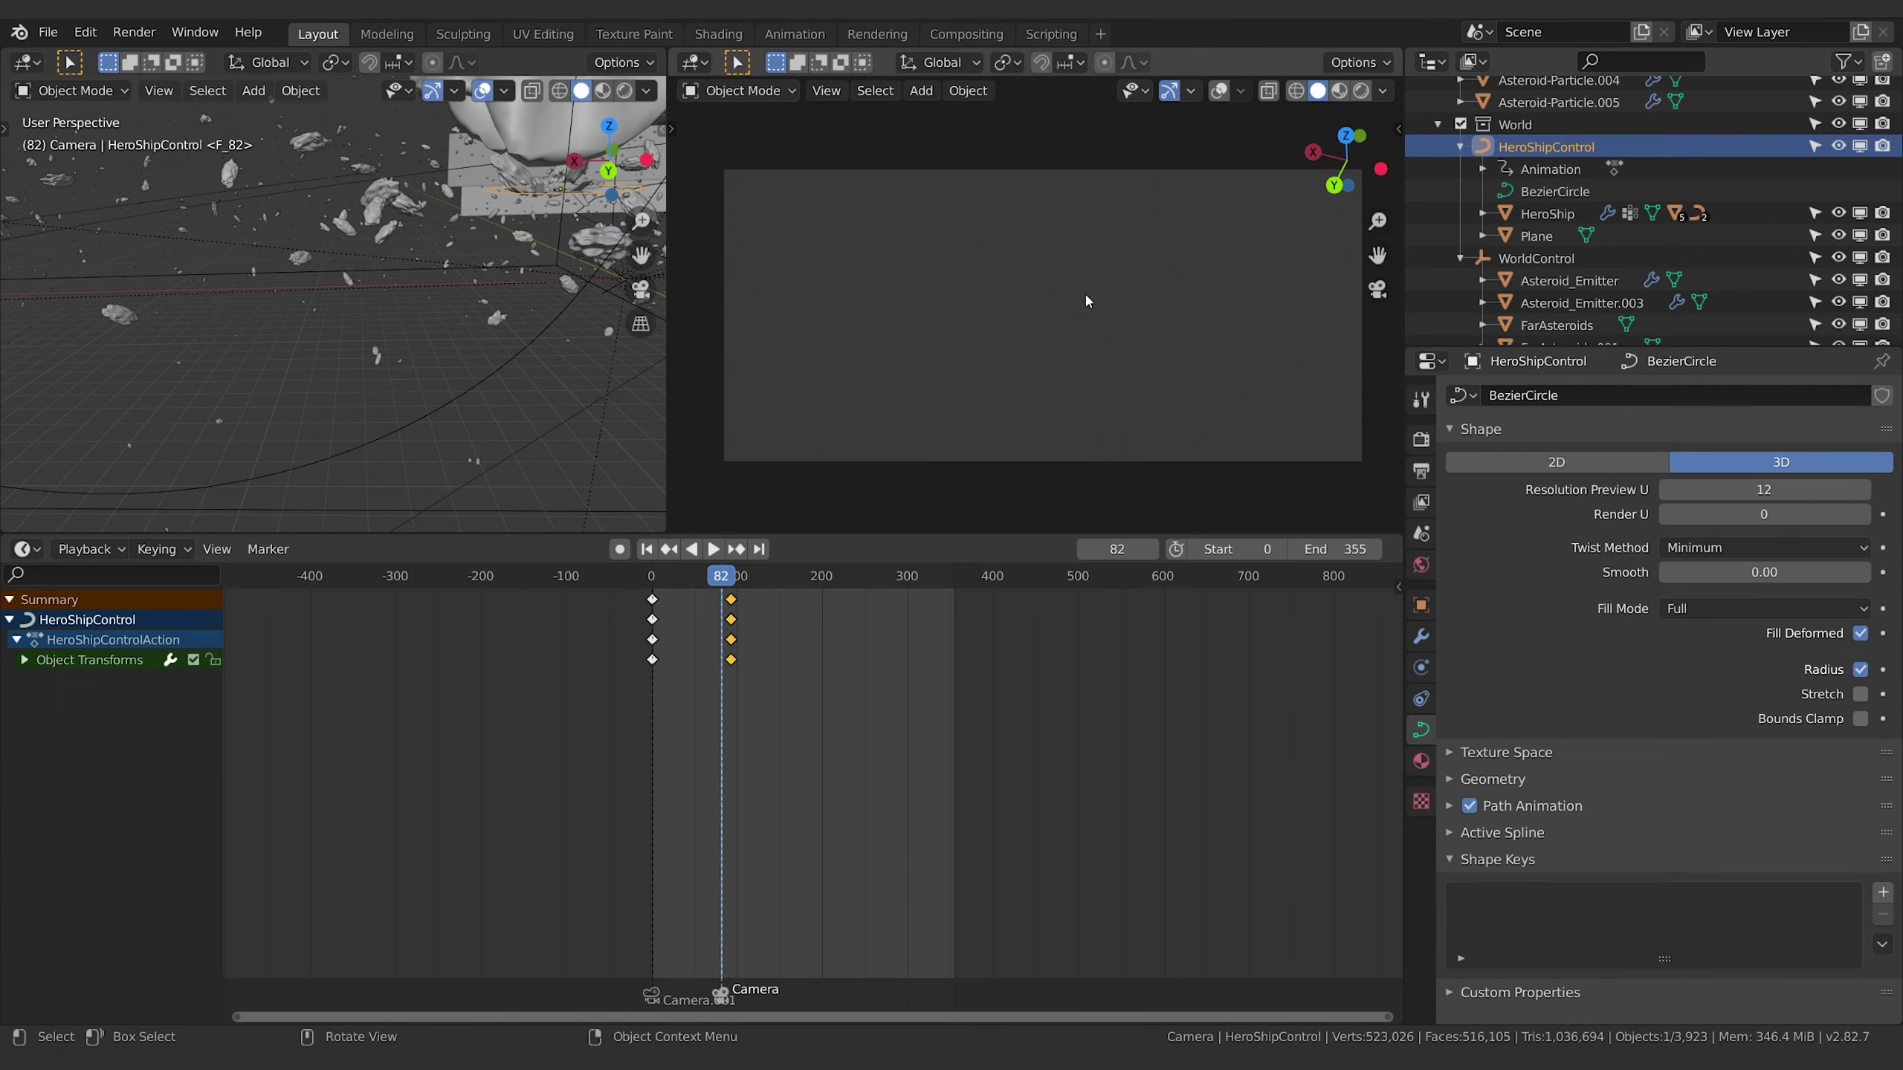
key(KP_Decimal)
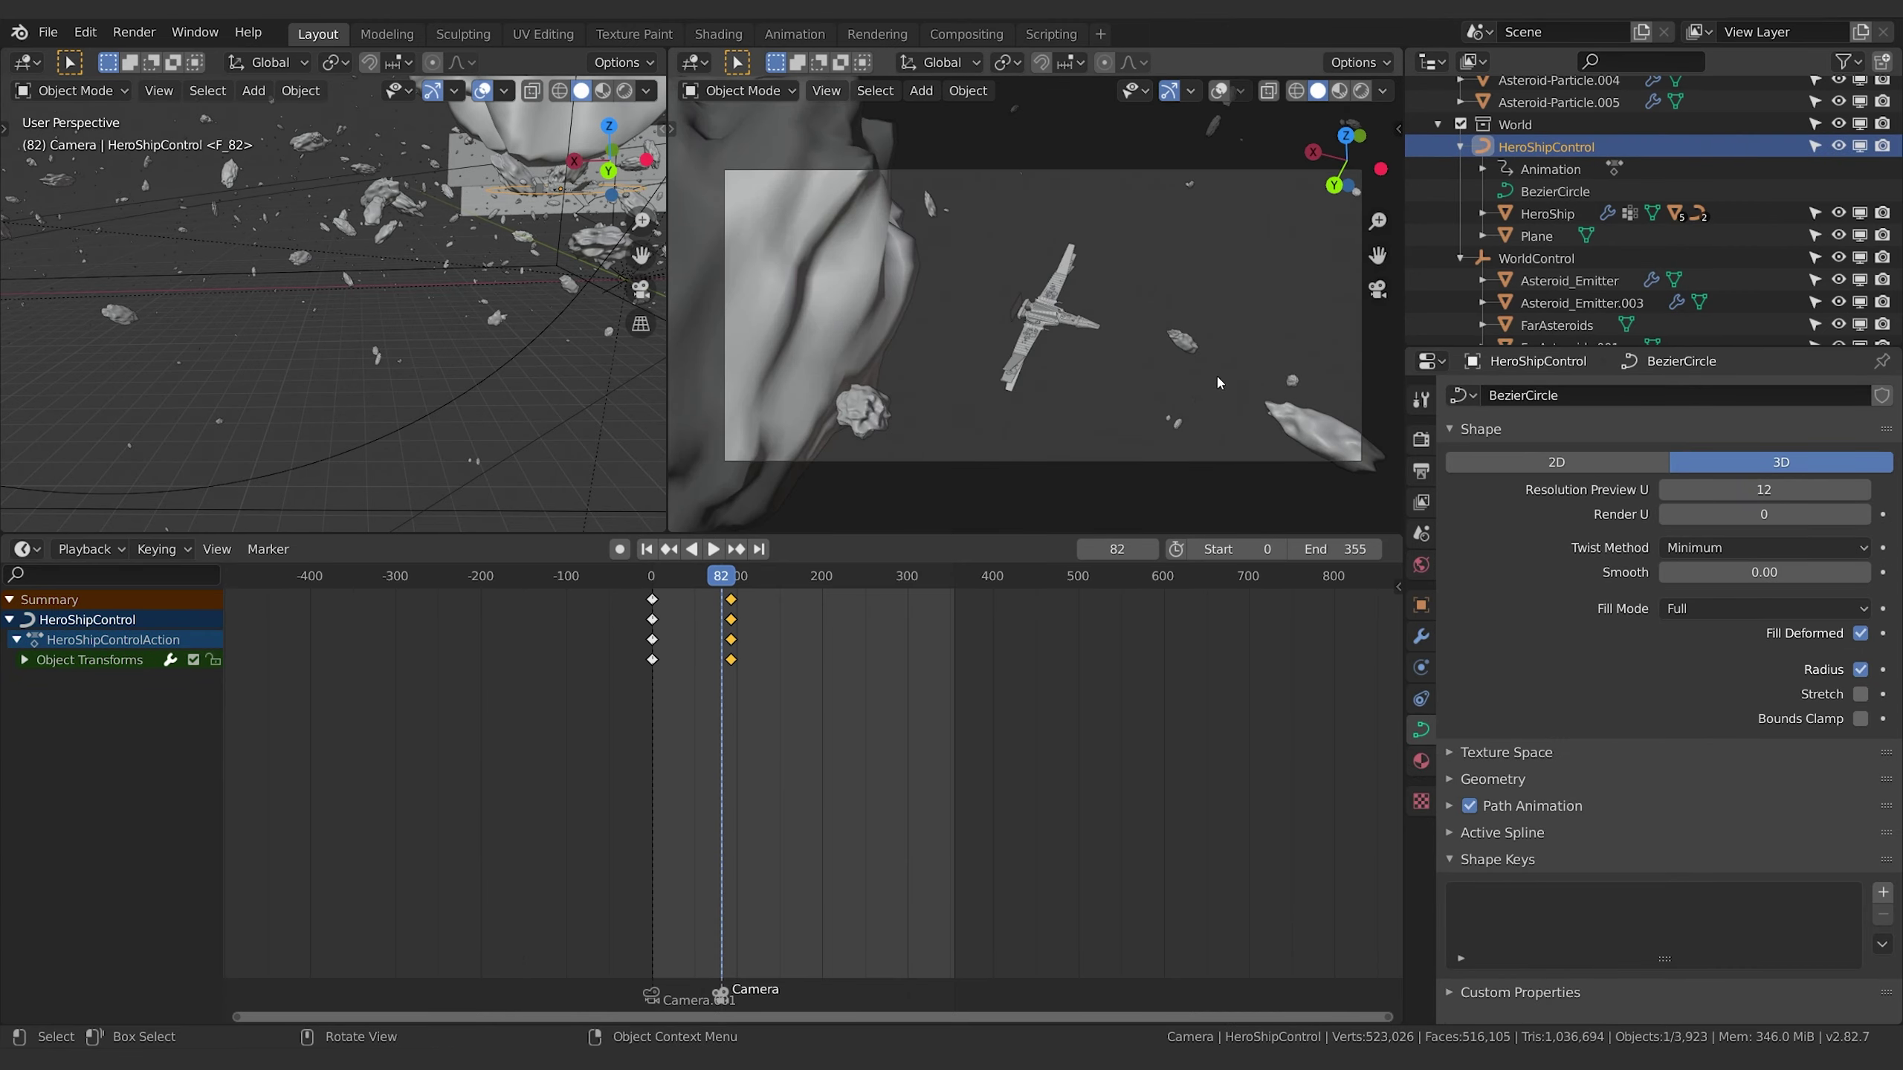
middle_drag(1221, 371, 837, 268)
scroll(1085, 375, up, 8)
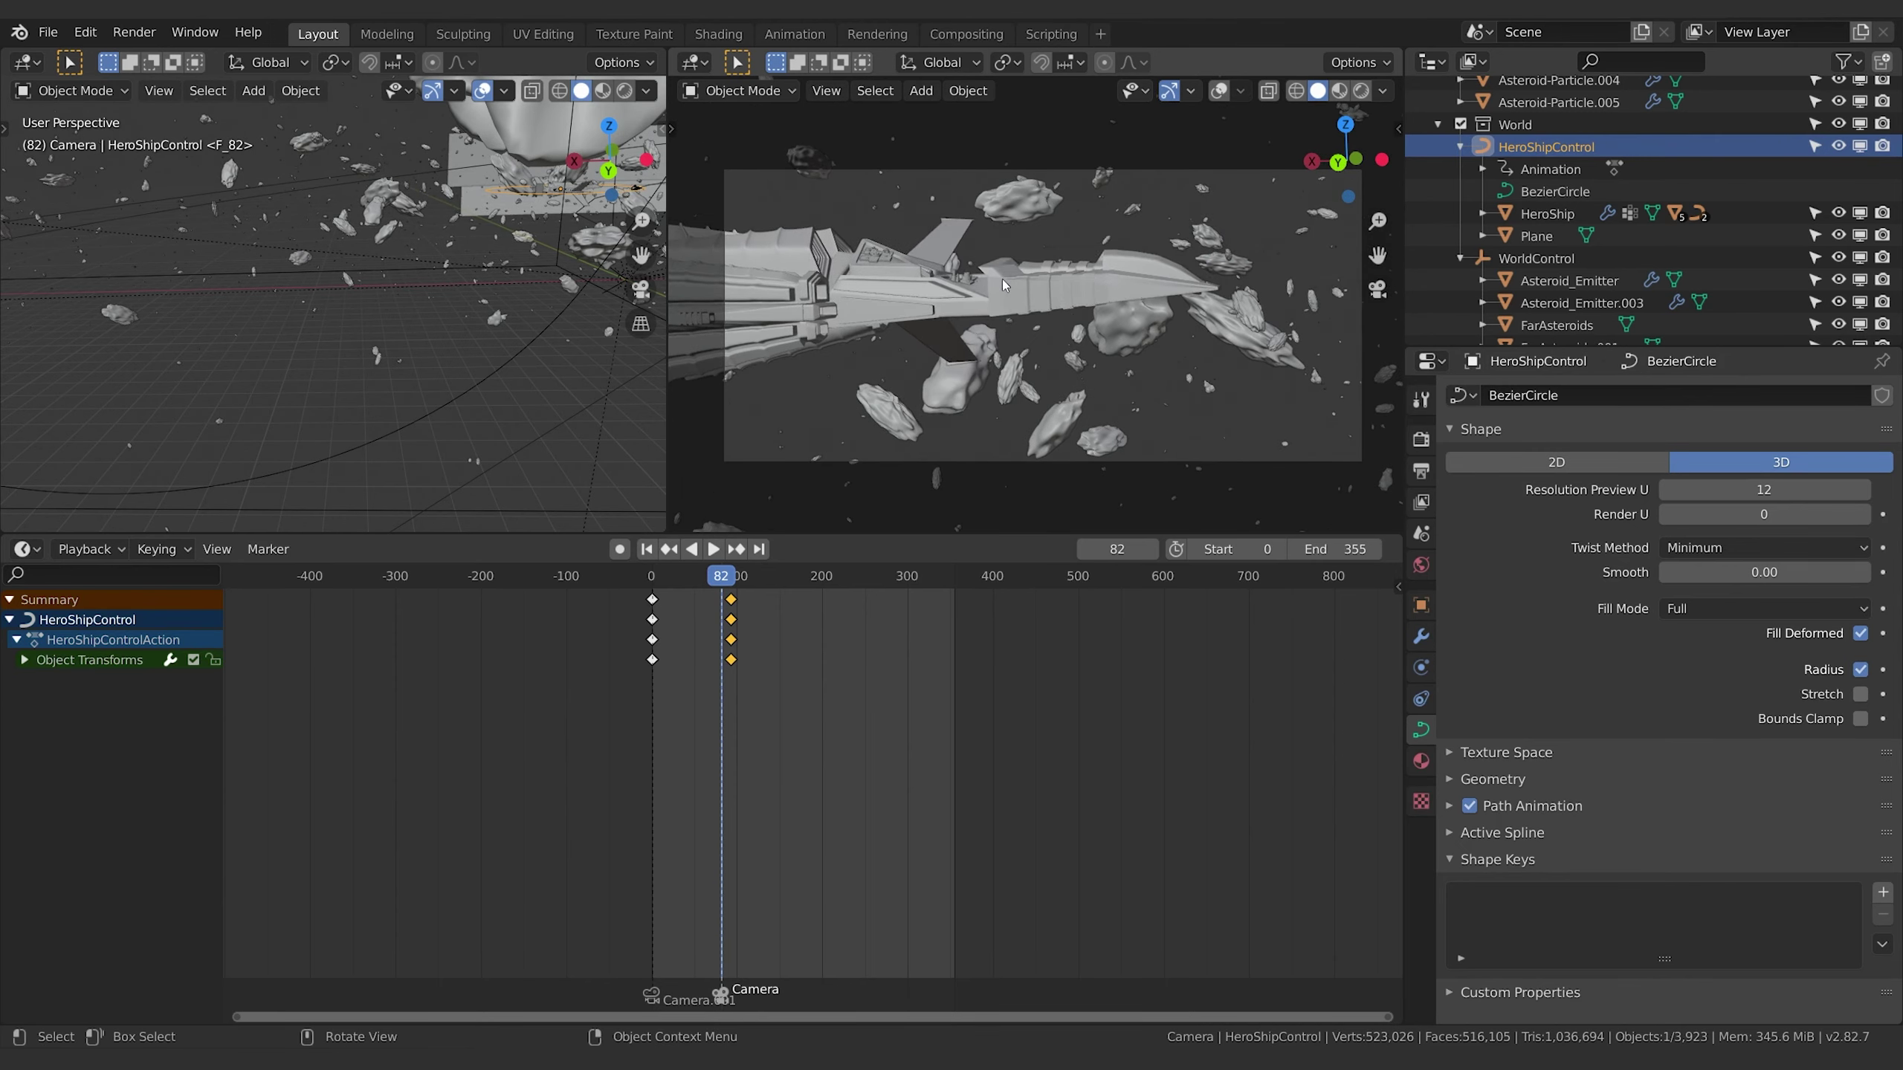
middle_drag(1023, 328, 1106, 328)
scroll(964, 302, up, 4)
scroll(1232, 393, down, 2)
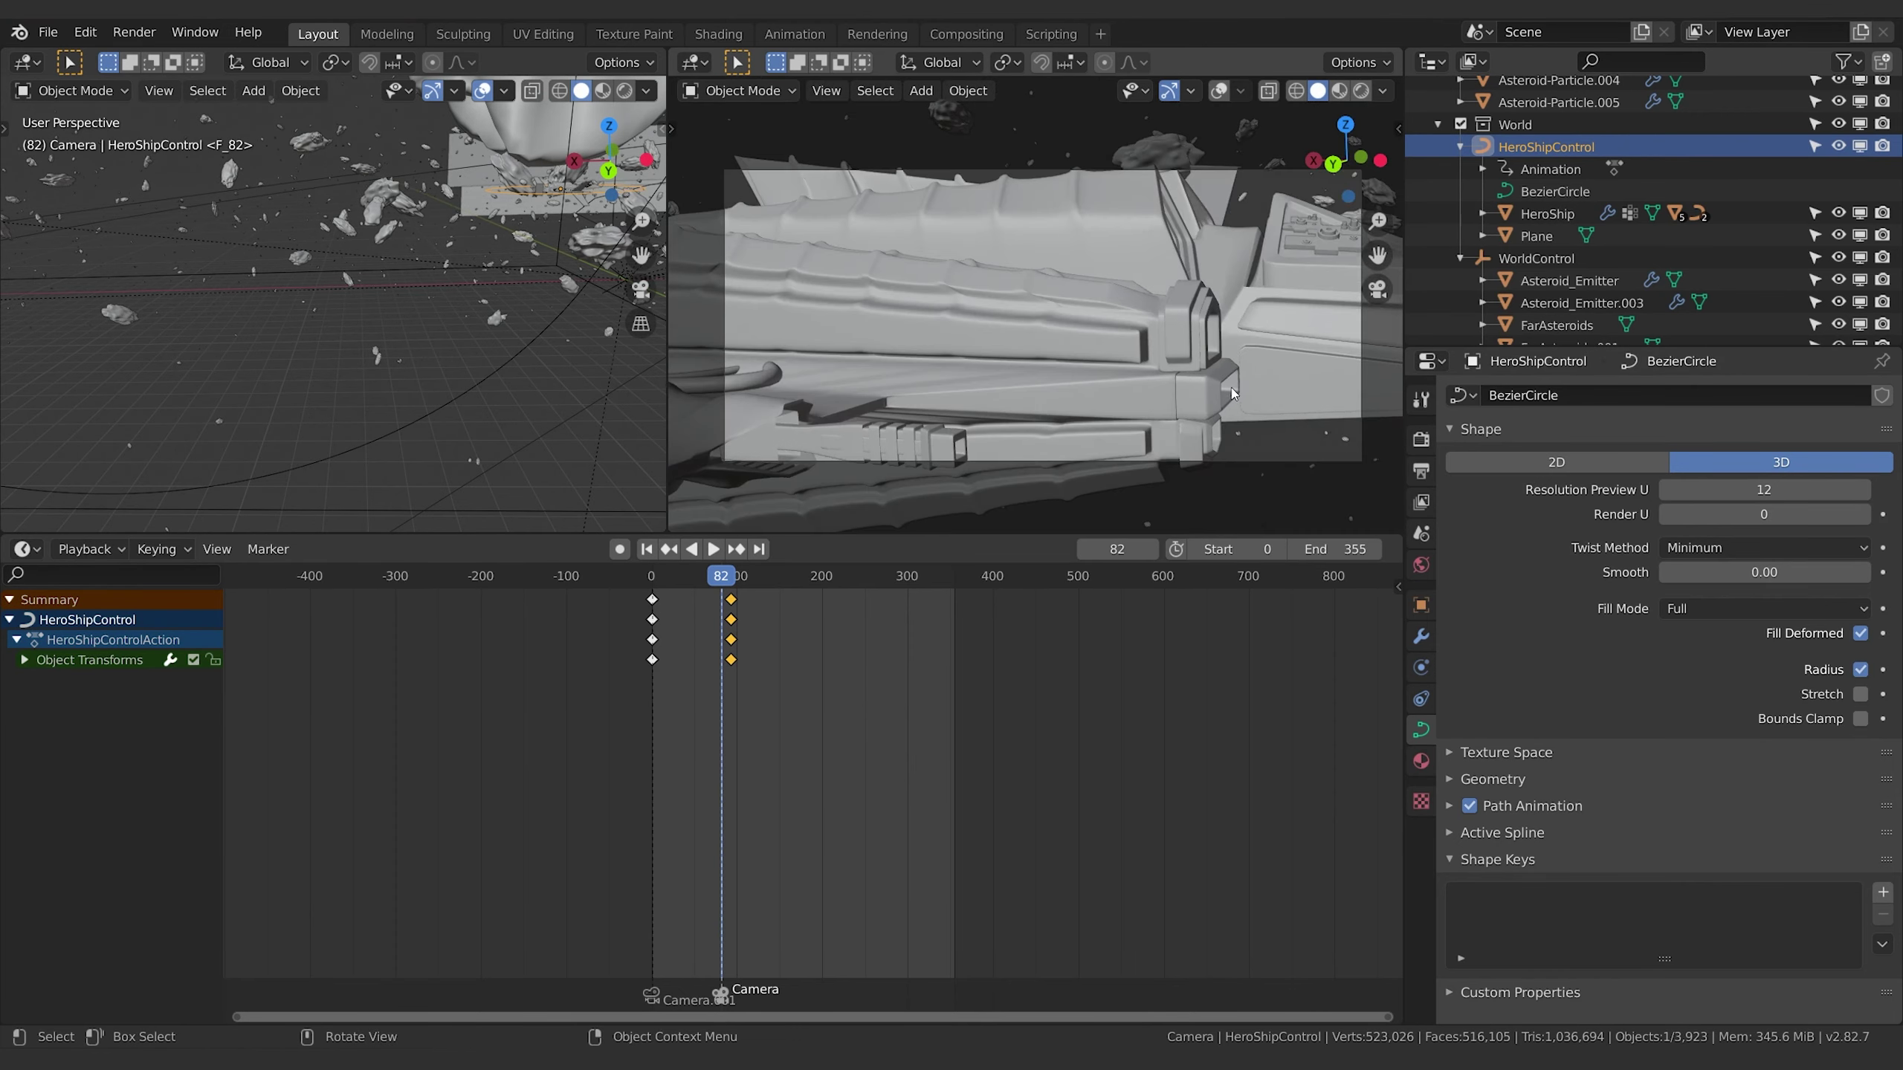
scroll(1232, 393, down, 5)
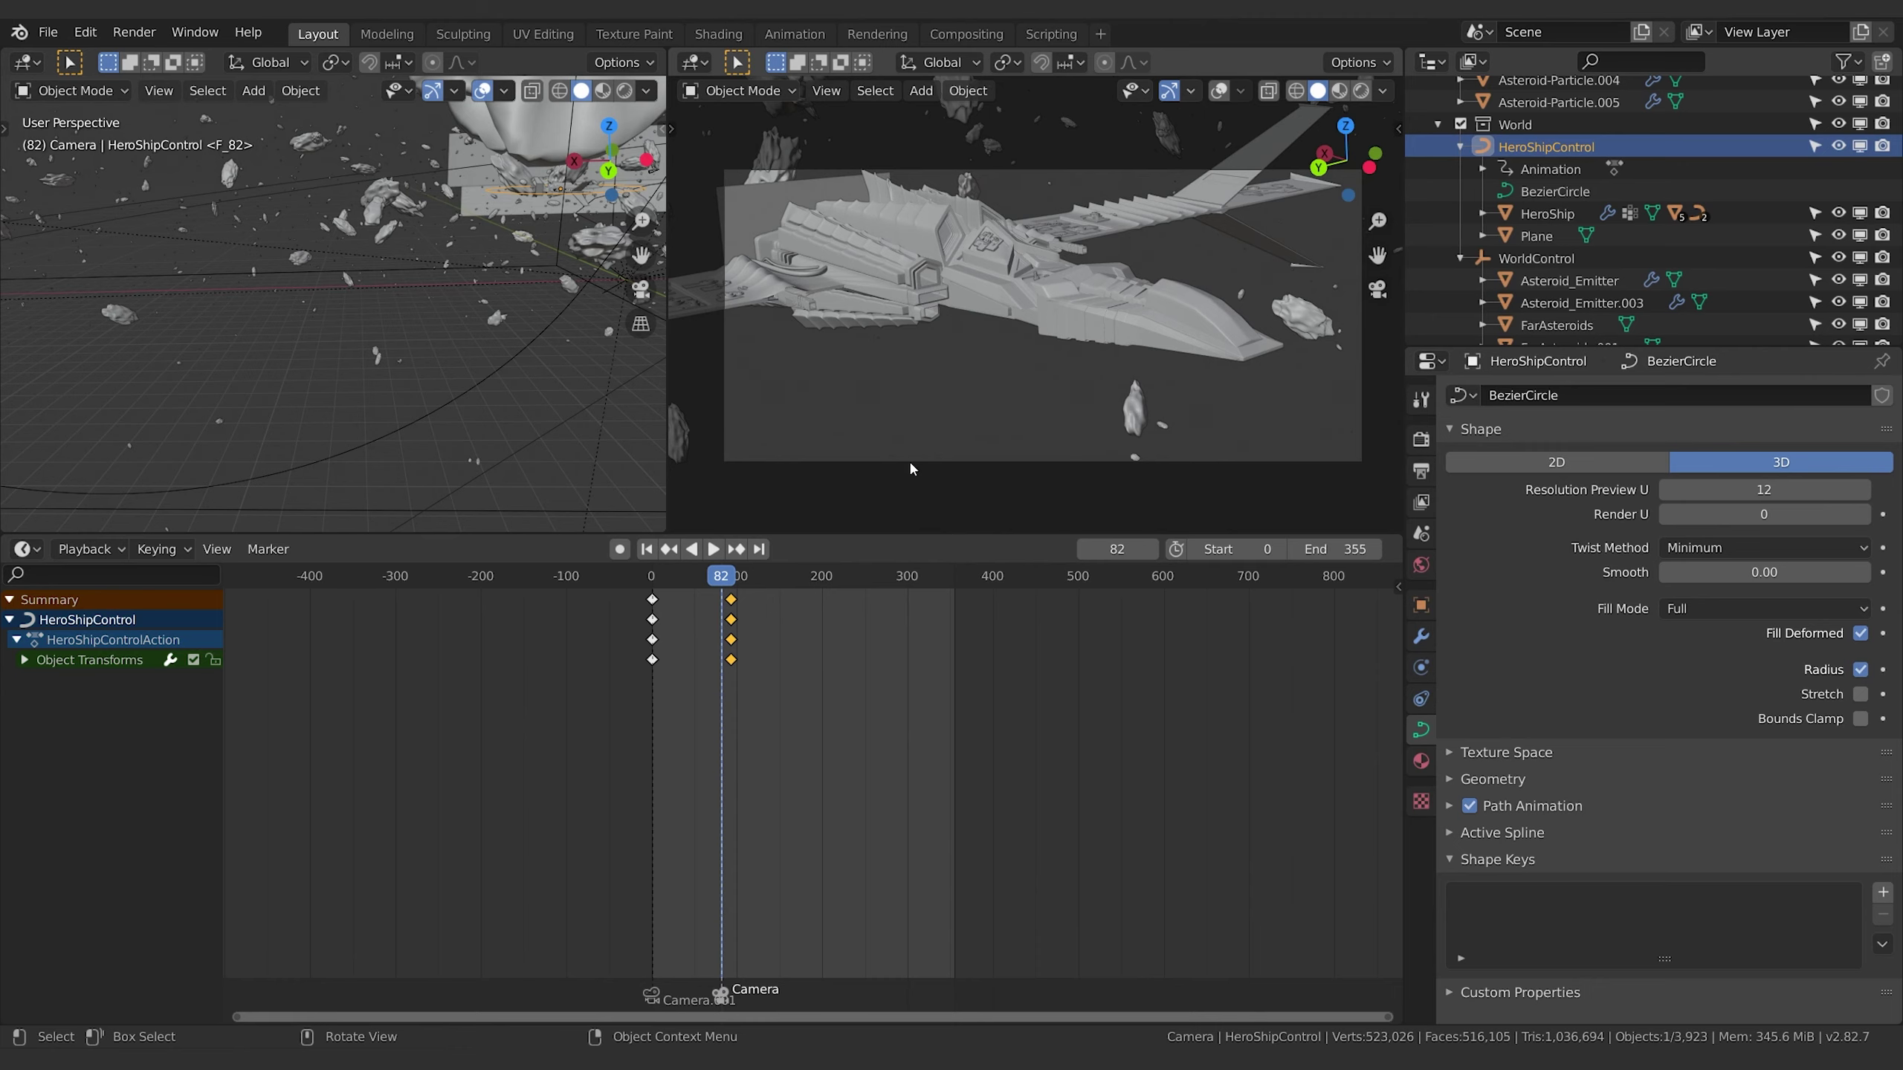
middle_drag(1070, 459, 1109, 338)
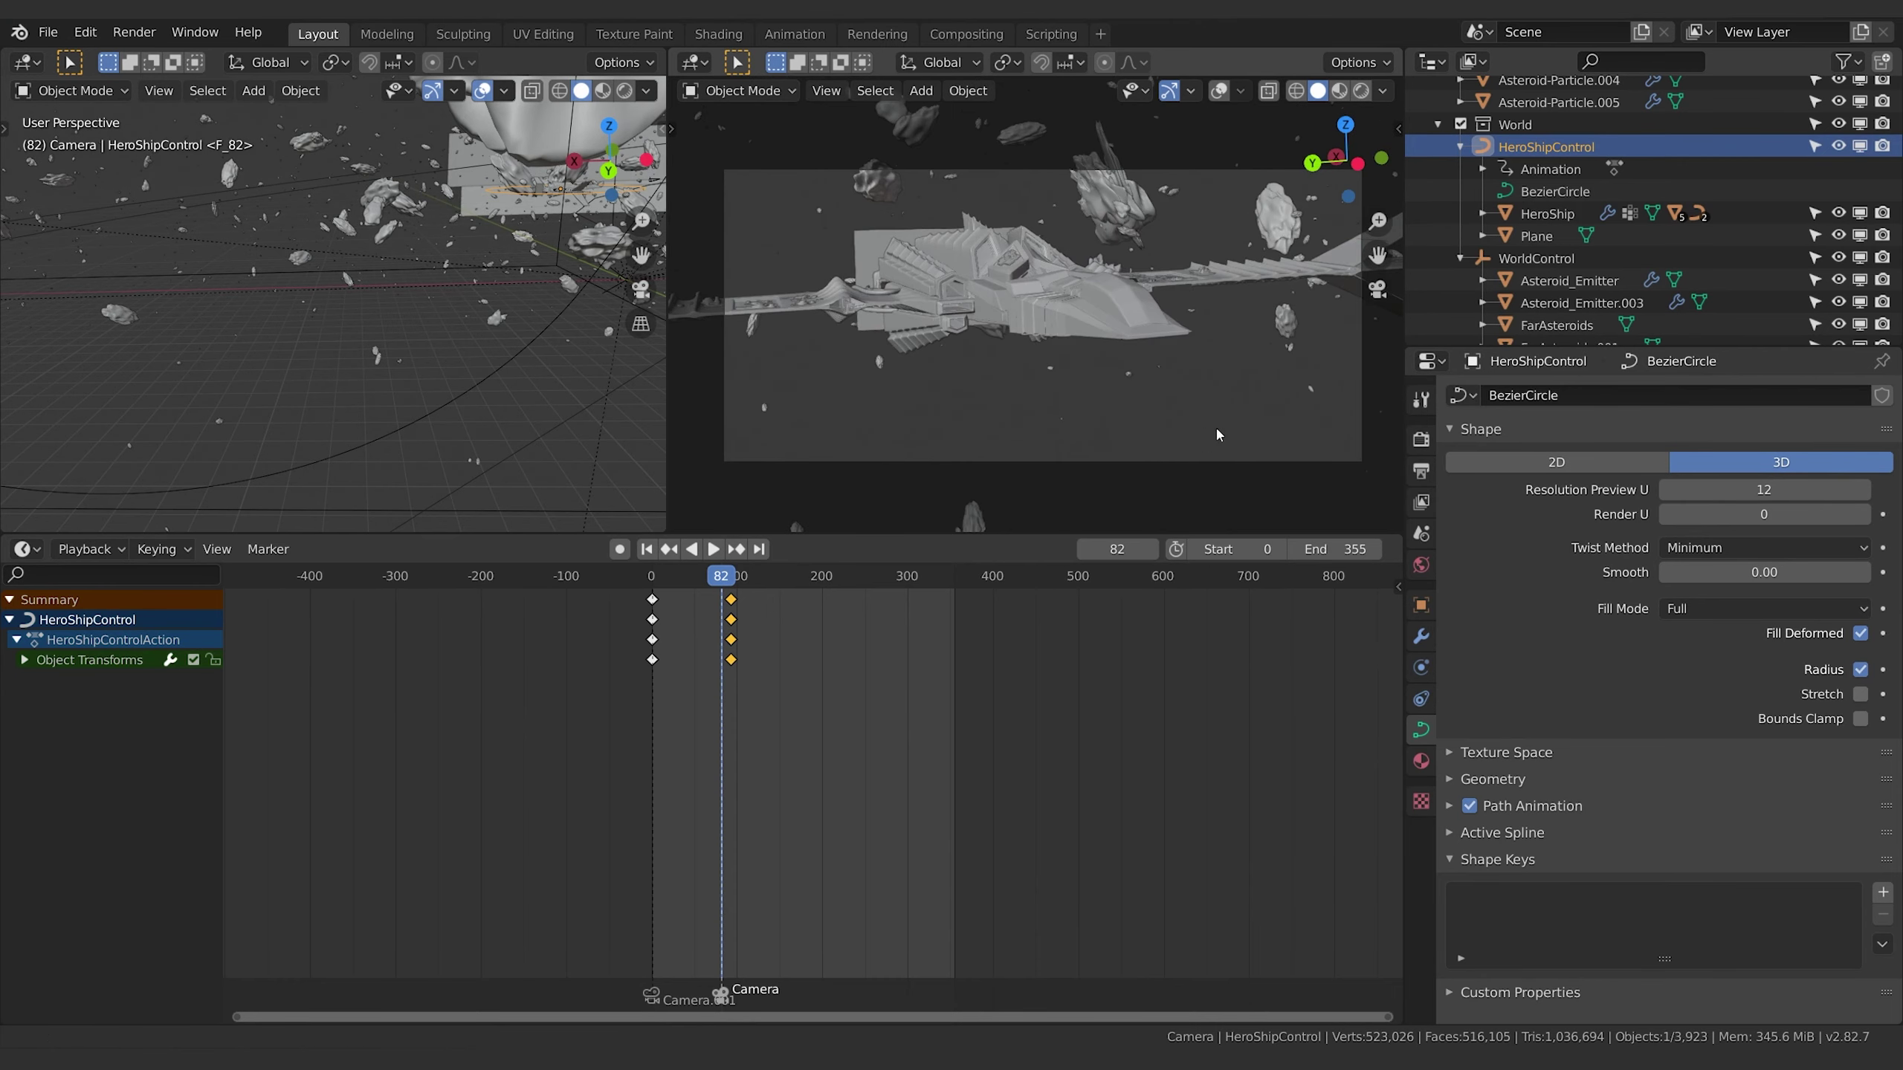
scroll(1586, 191, down, 10)
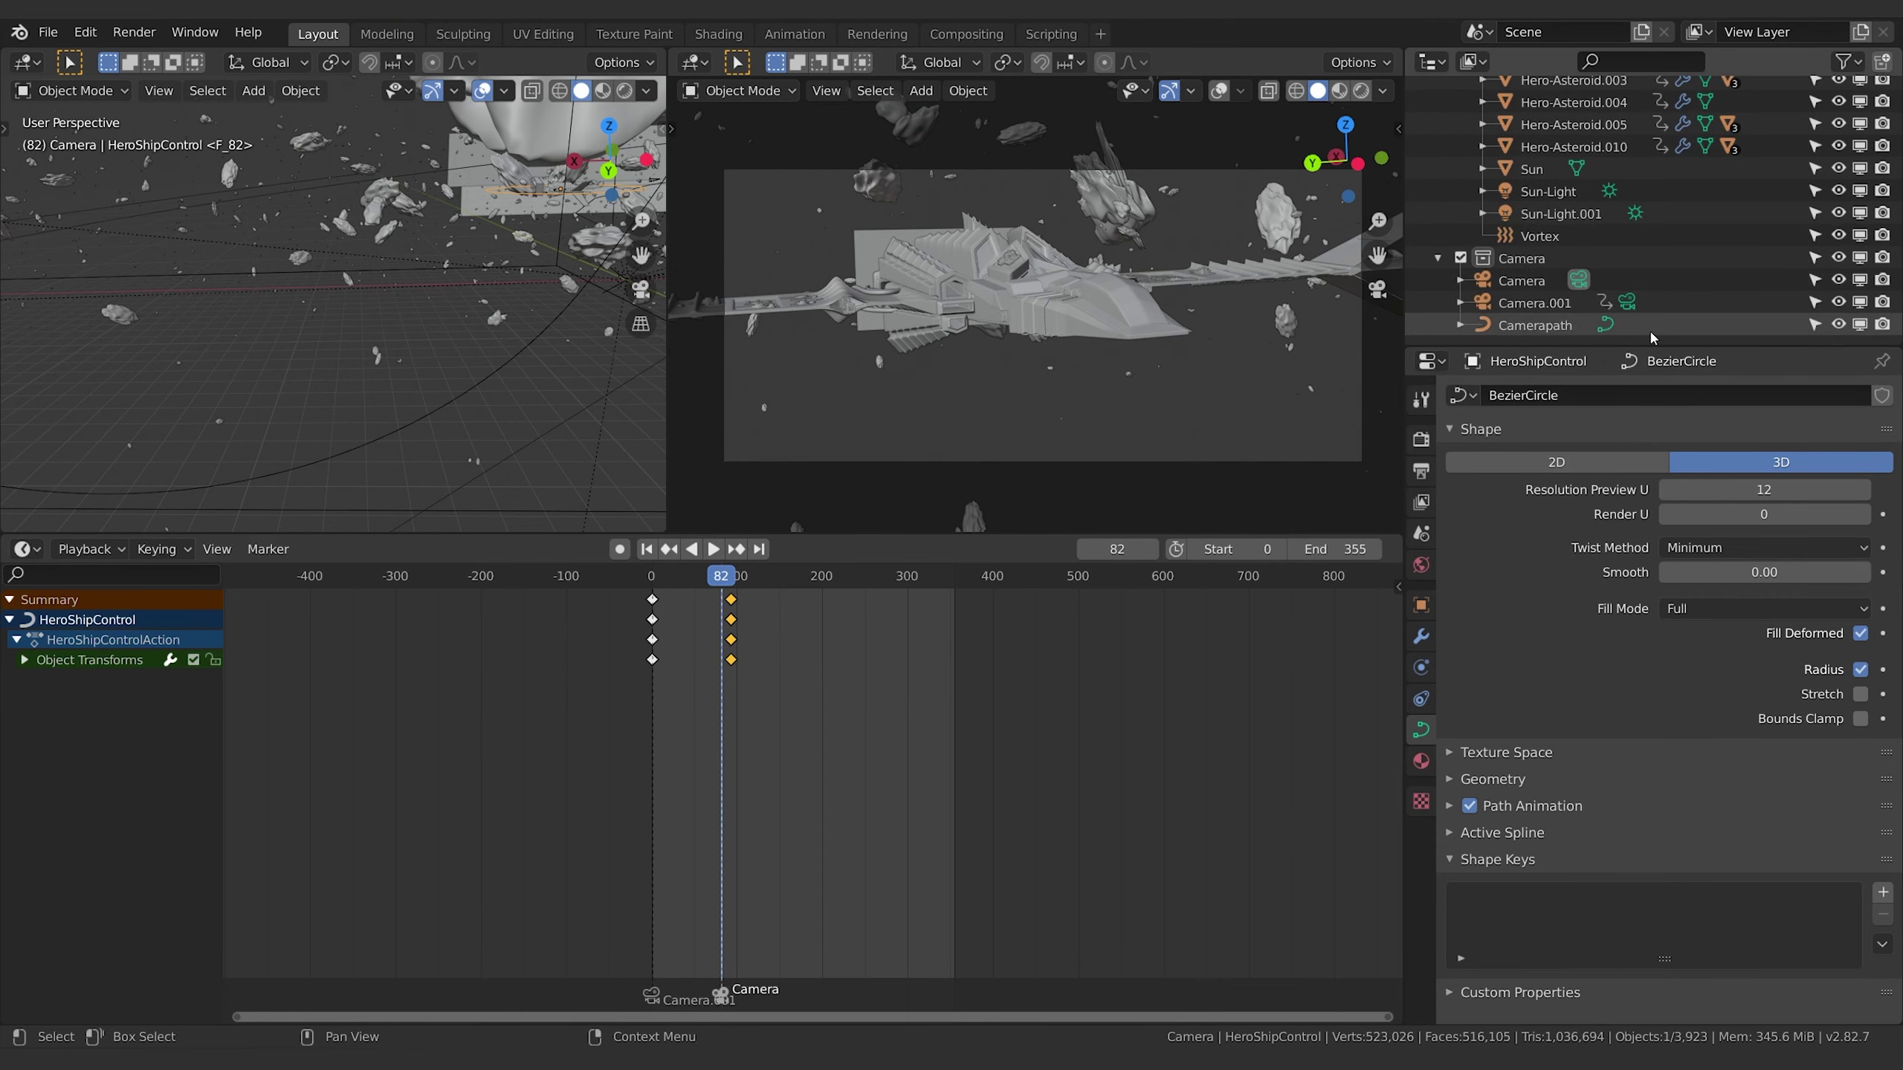
Select the new camera and keyframe its location and rotation at frame 103.
click(1533, 302)
click(1525, 282)
click(1520, 304)
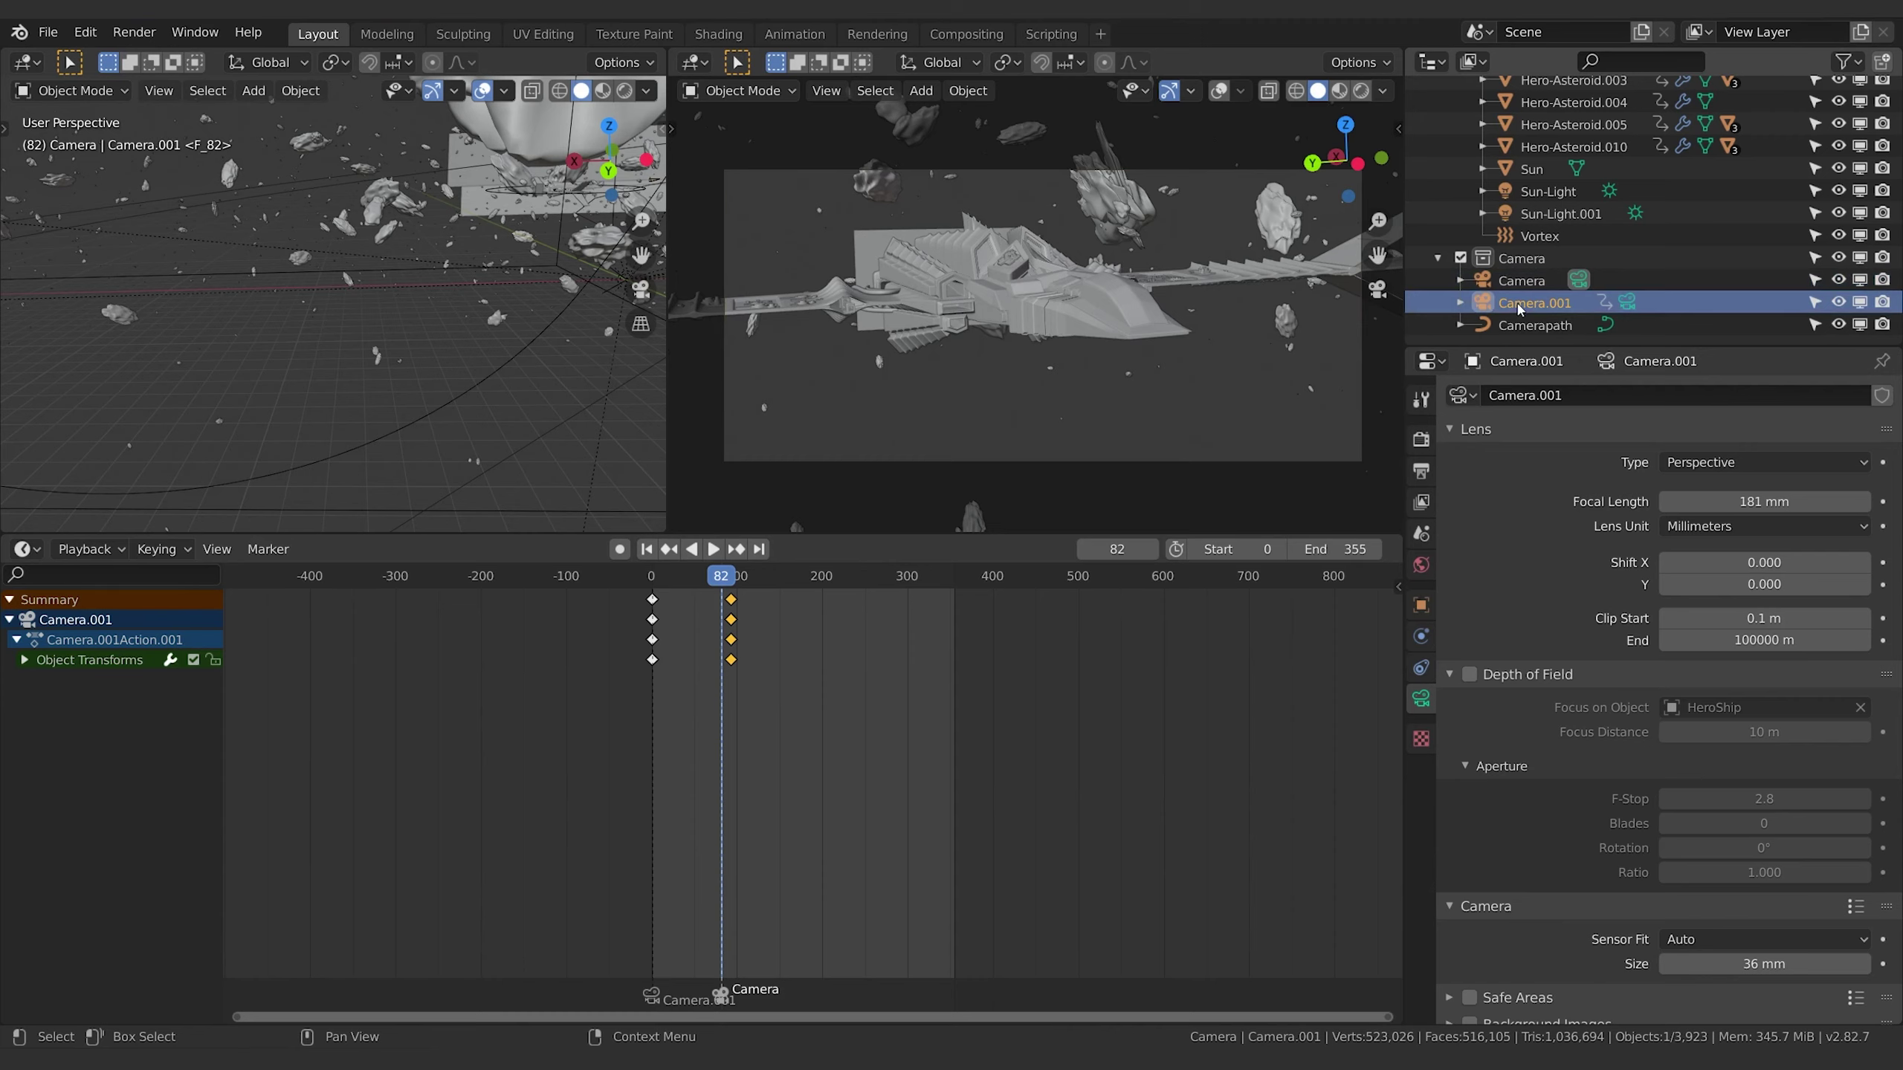
click(1521, 281)
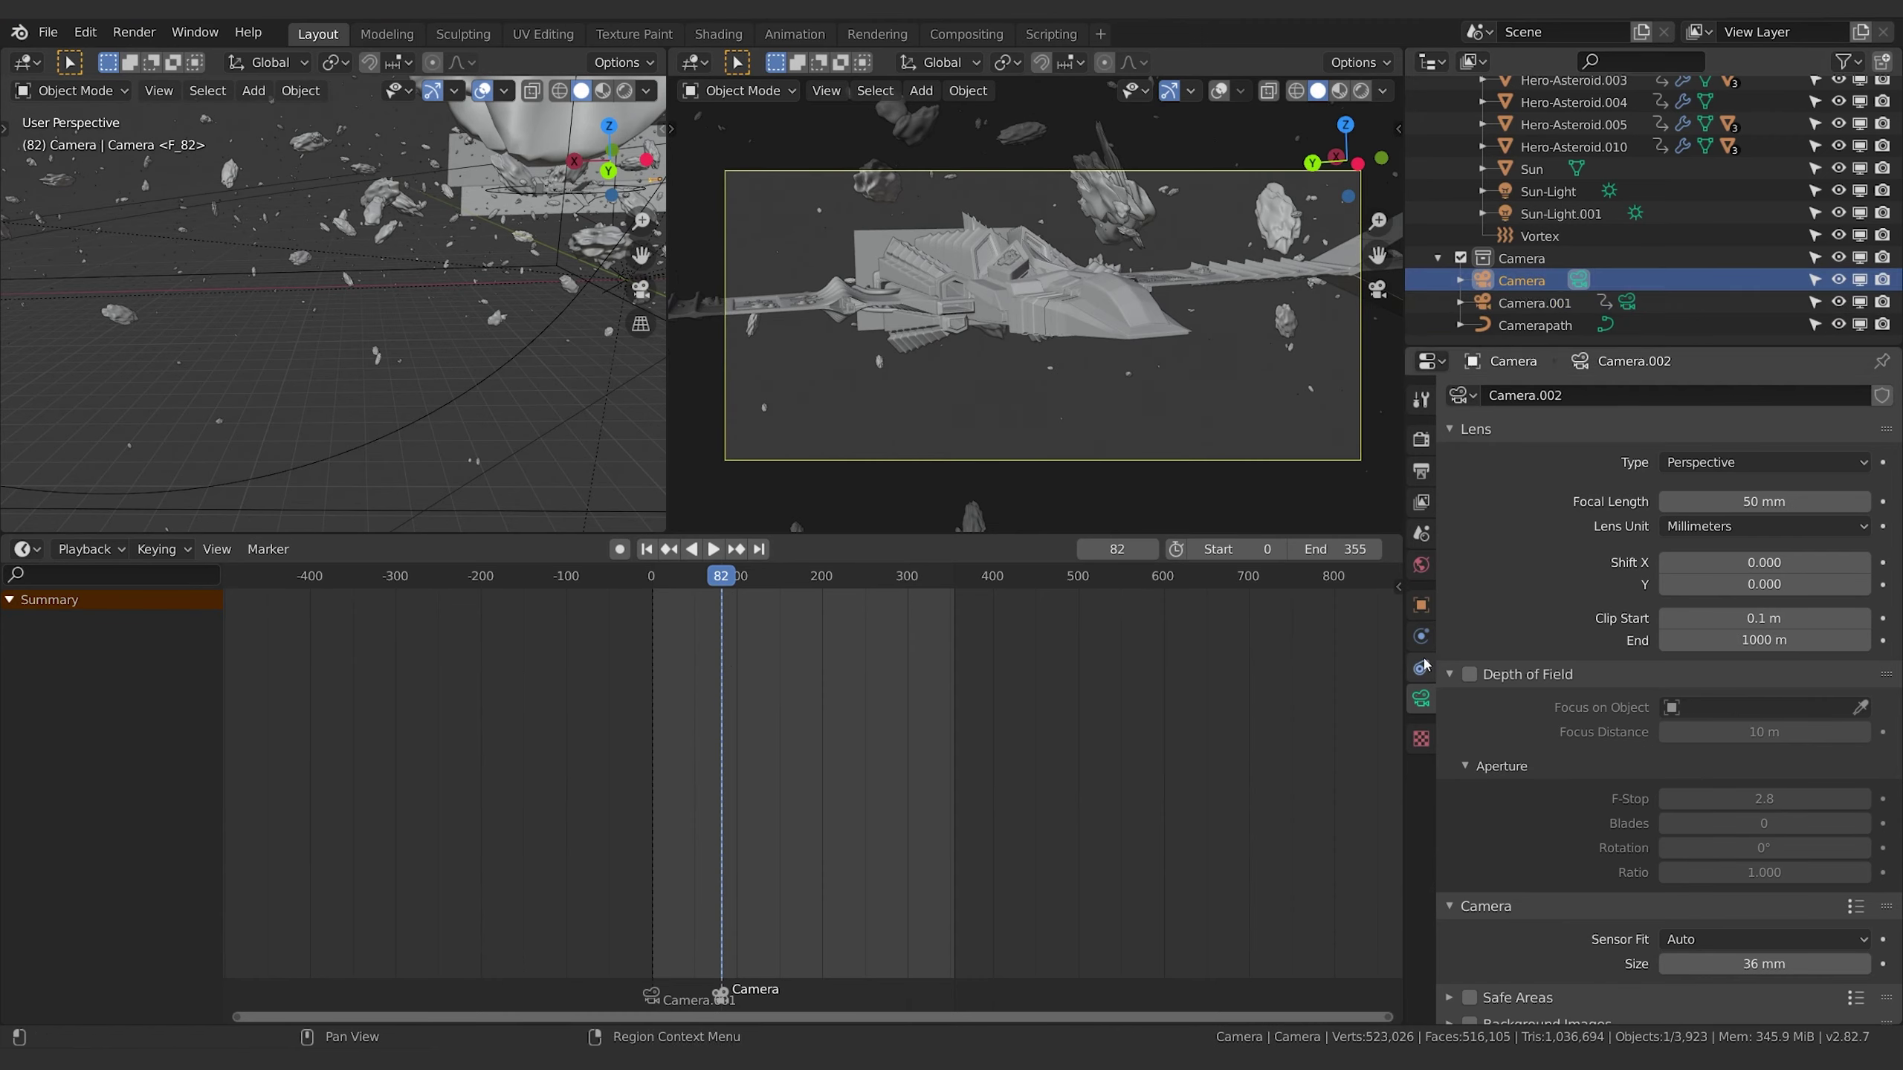
click(1421, 607)
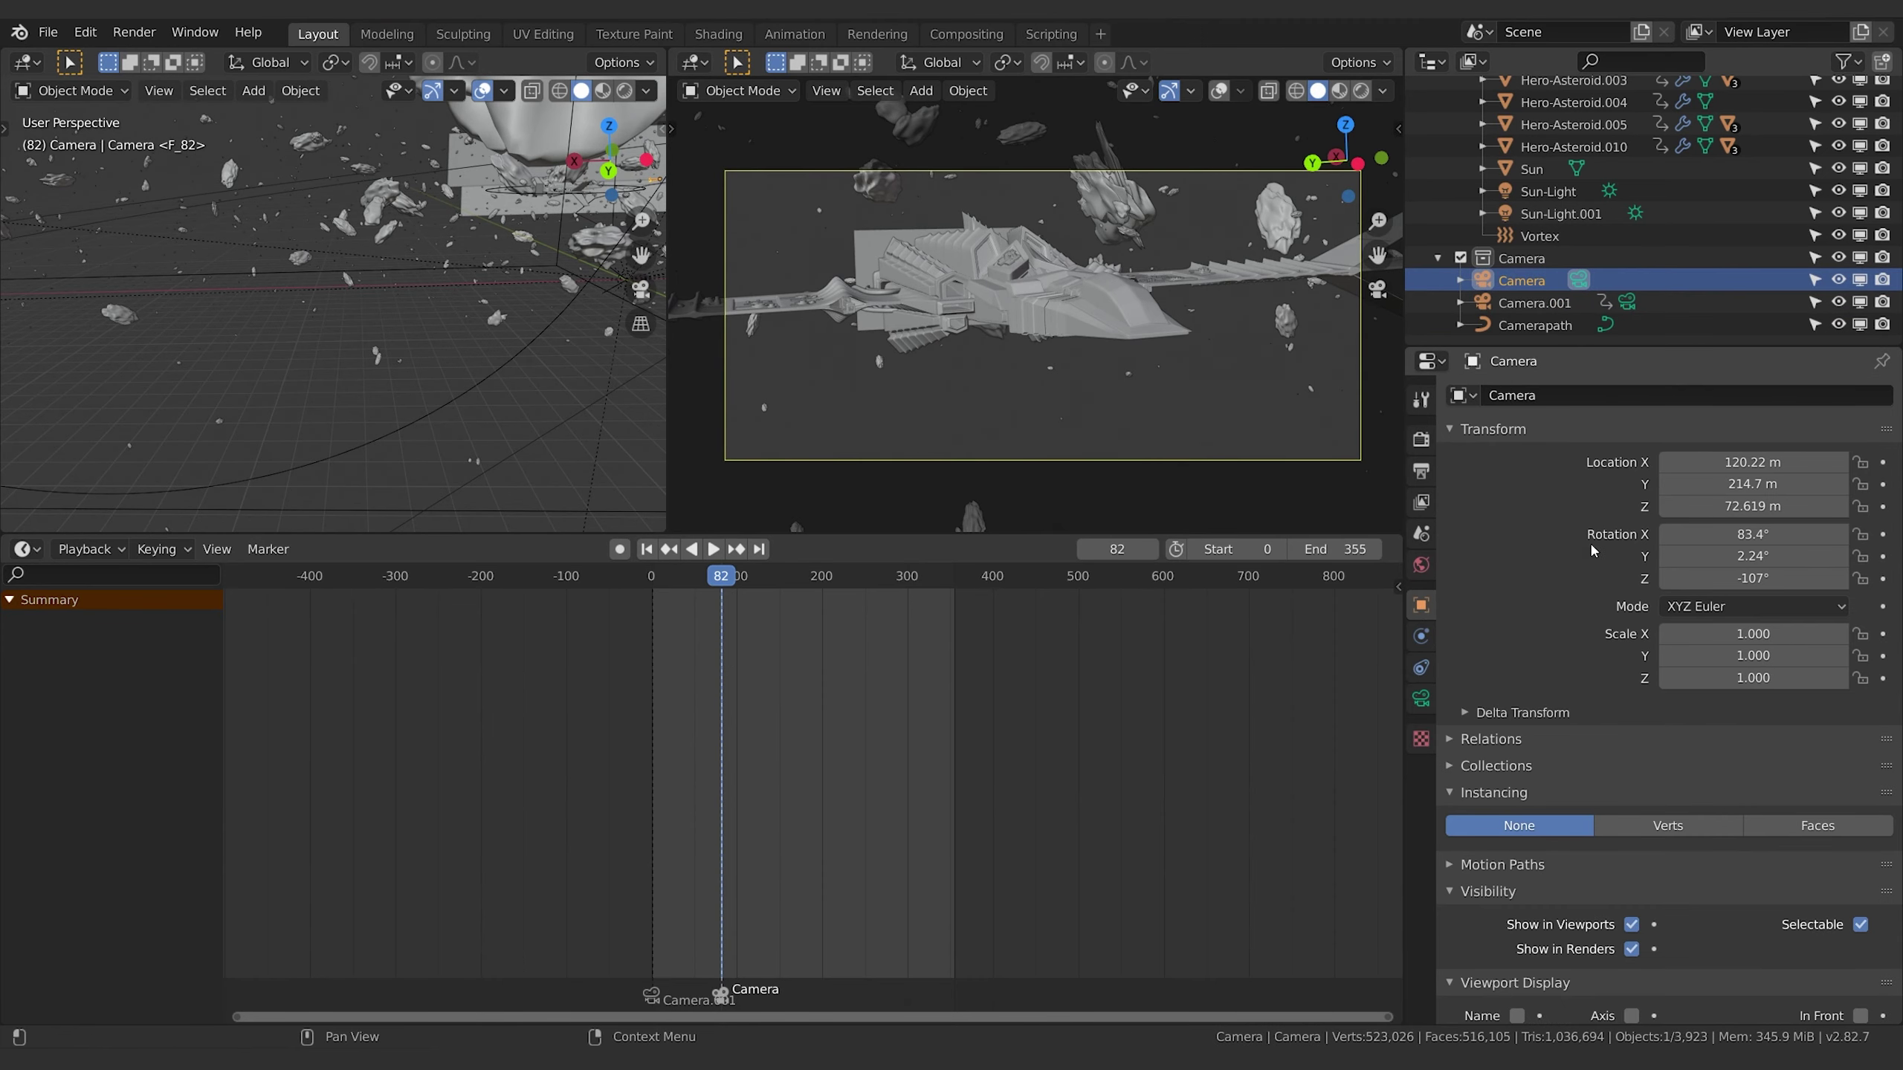
key(i)
key(i)
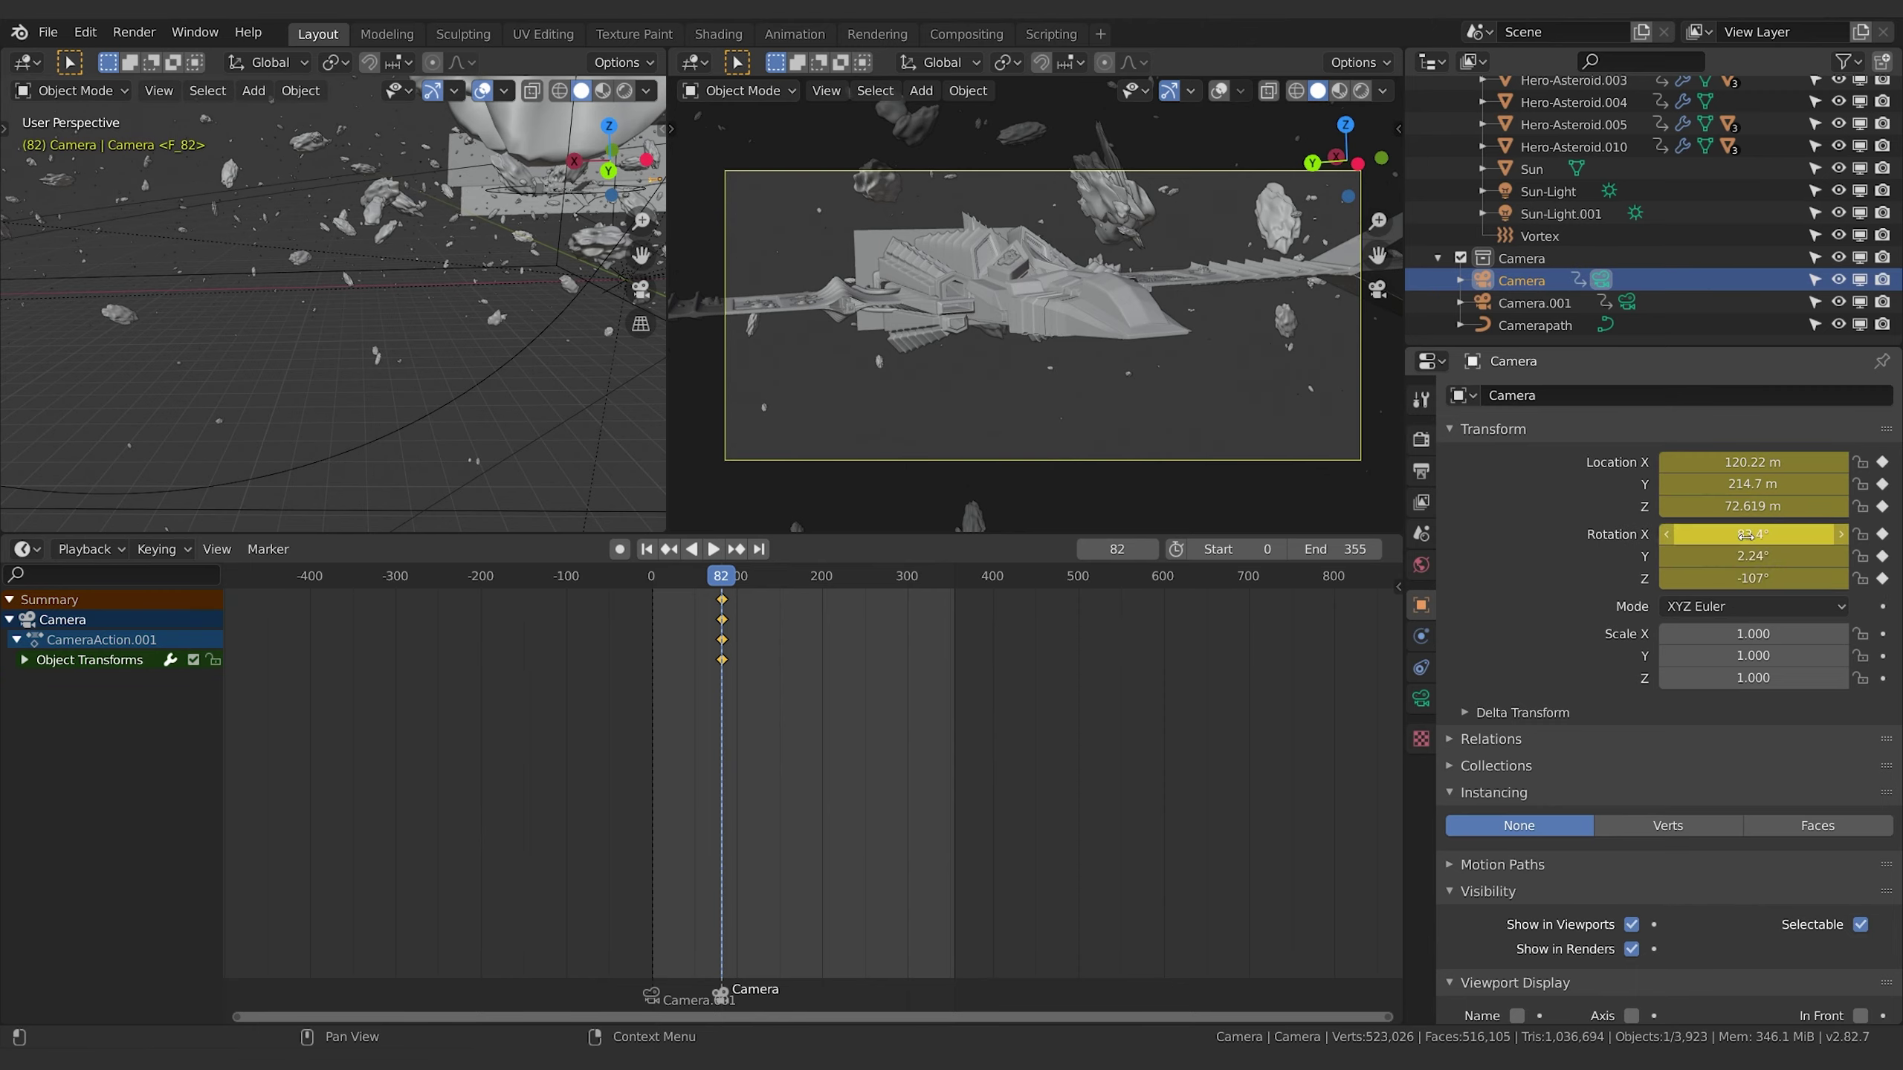
key(space)
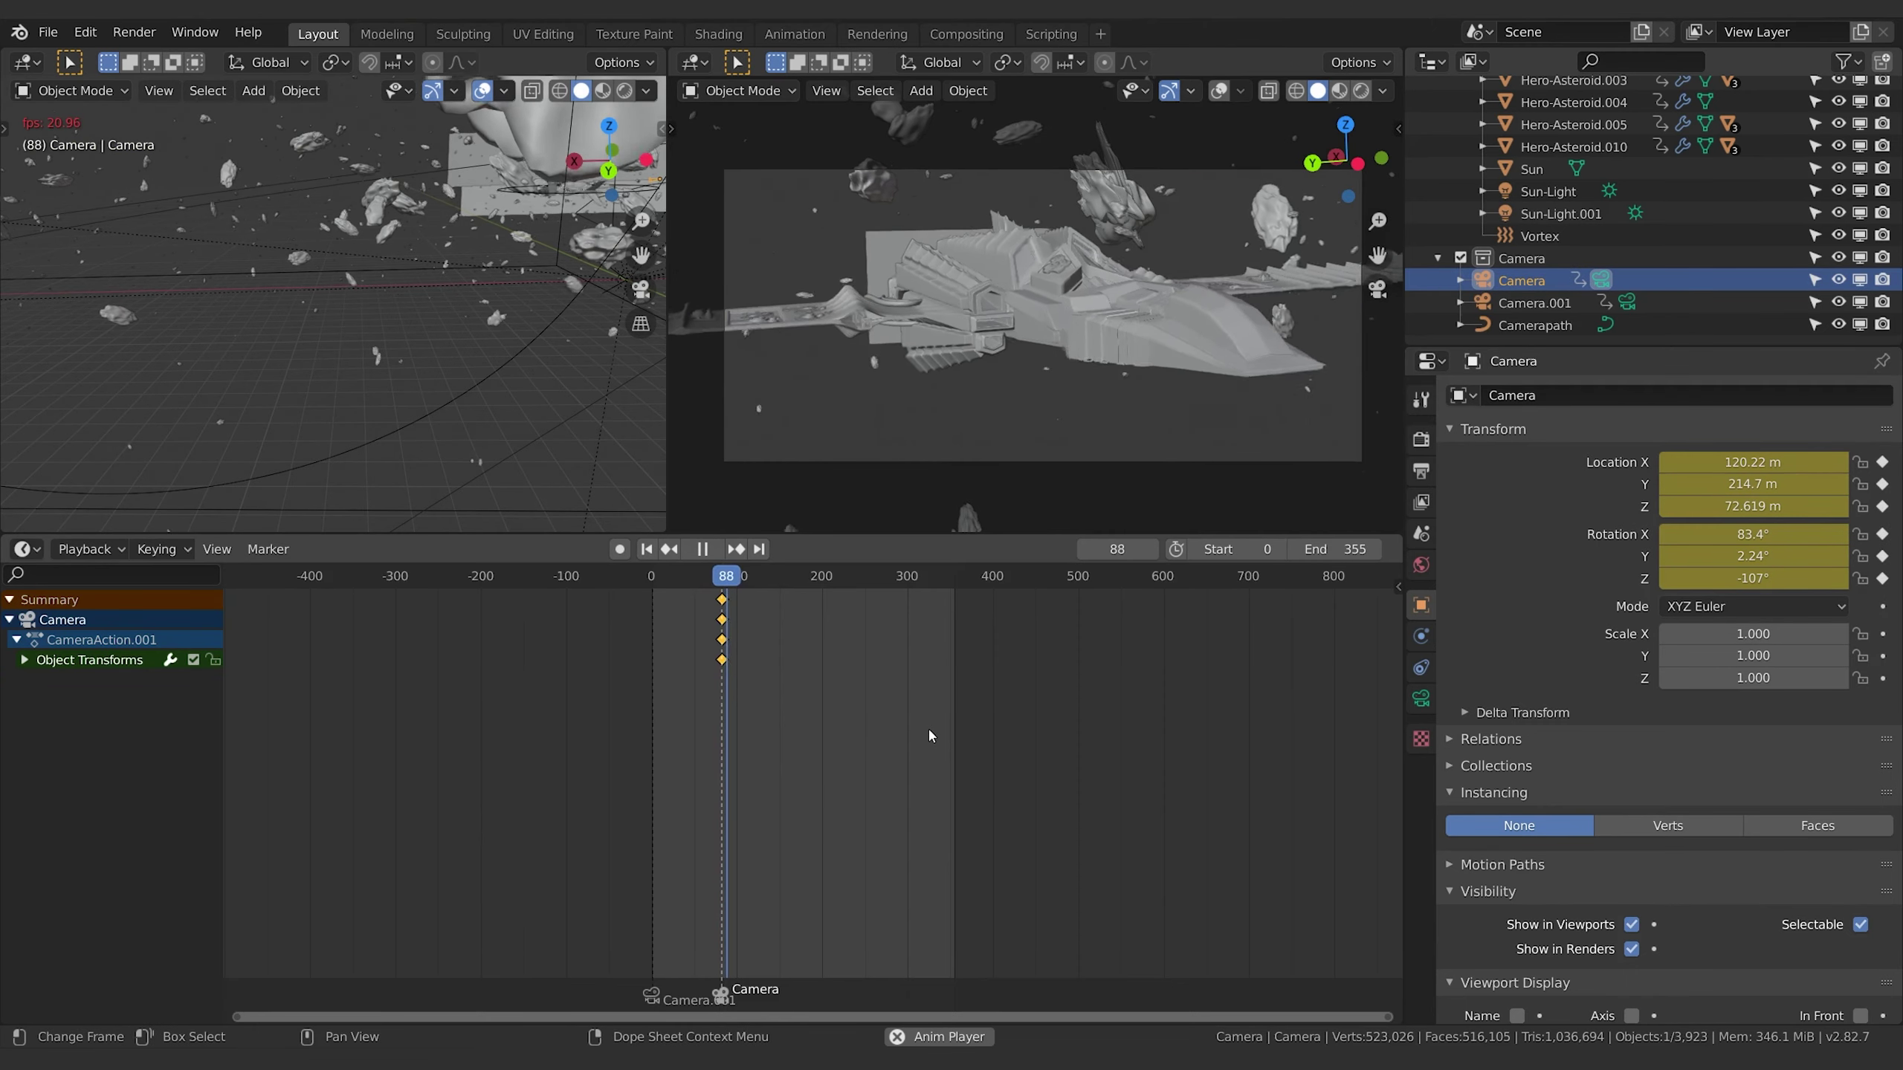
key(space)
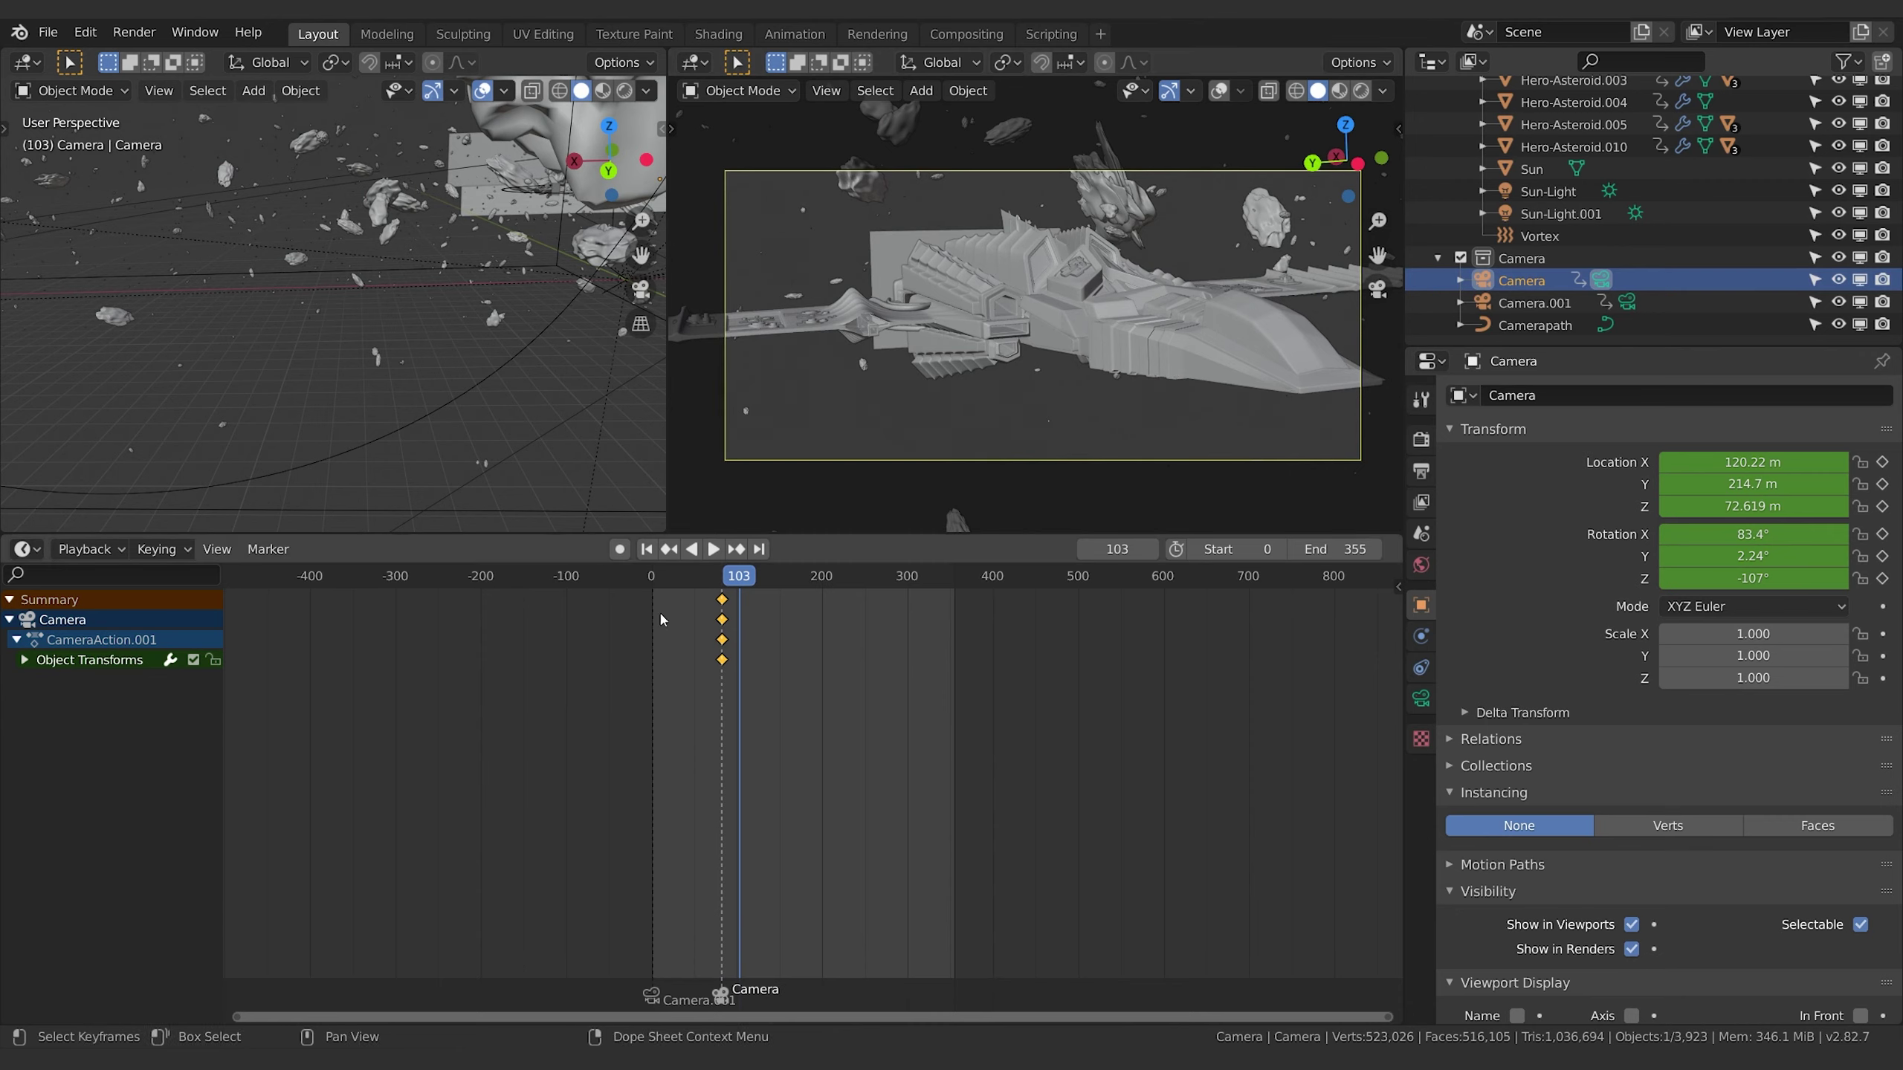
Pull back and reframe the ship, key the new camera pose, and slide those keys later.
scroll(1192, 335, down, 3)
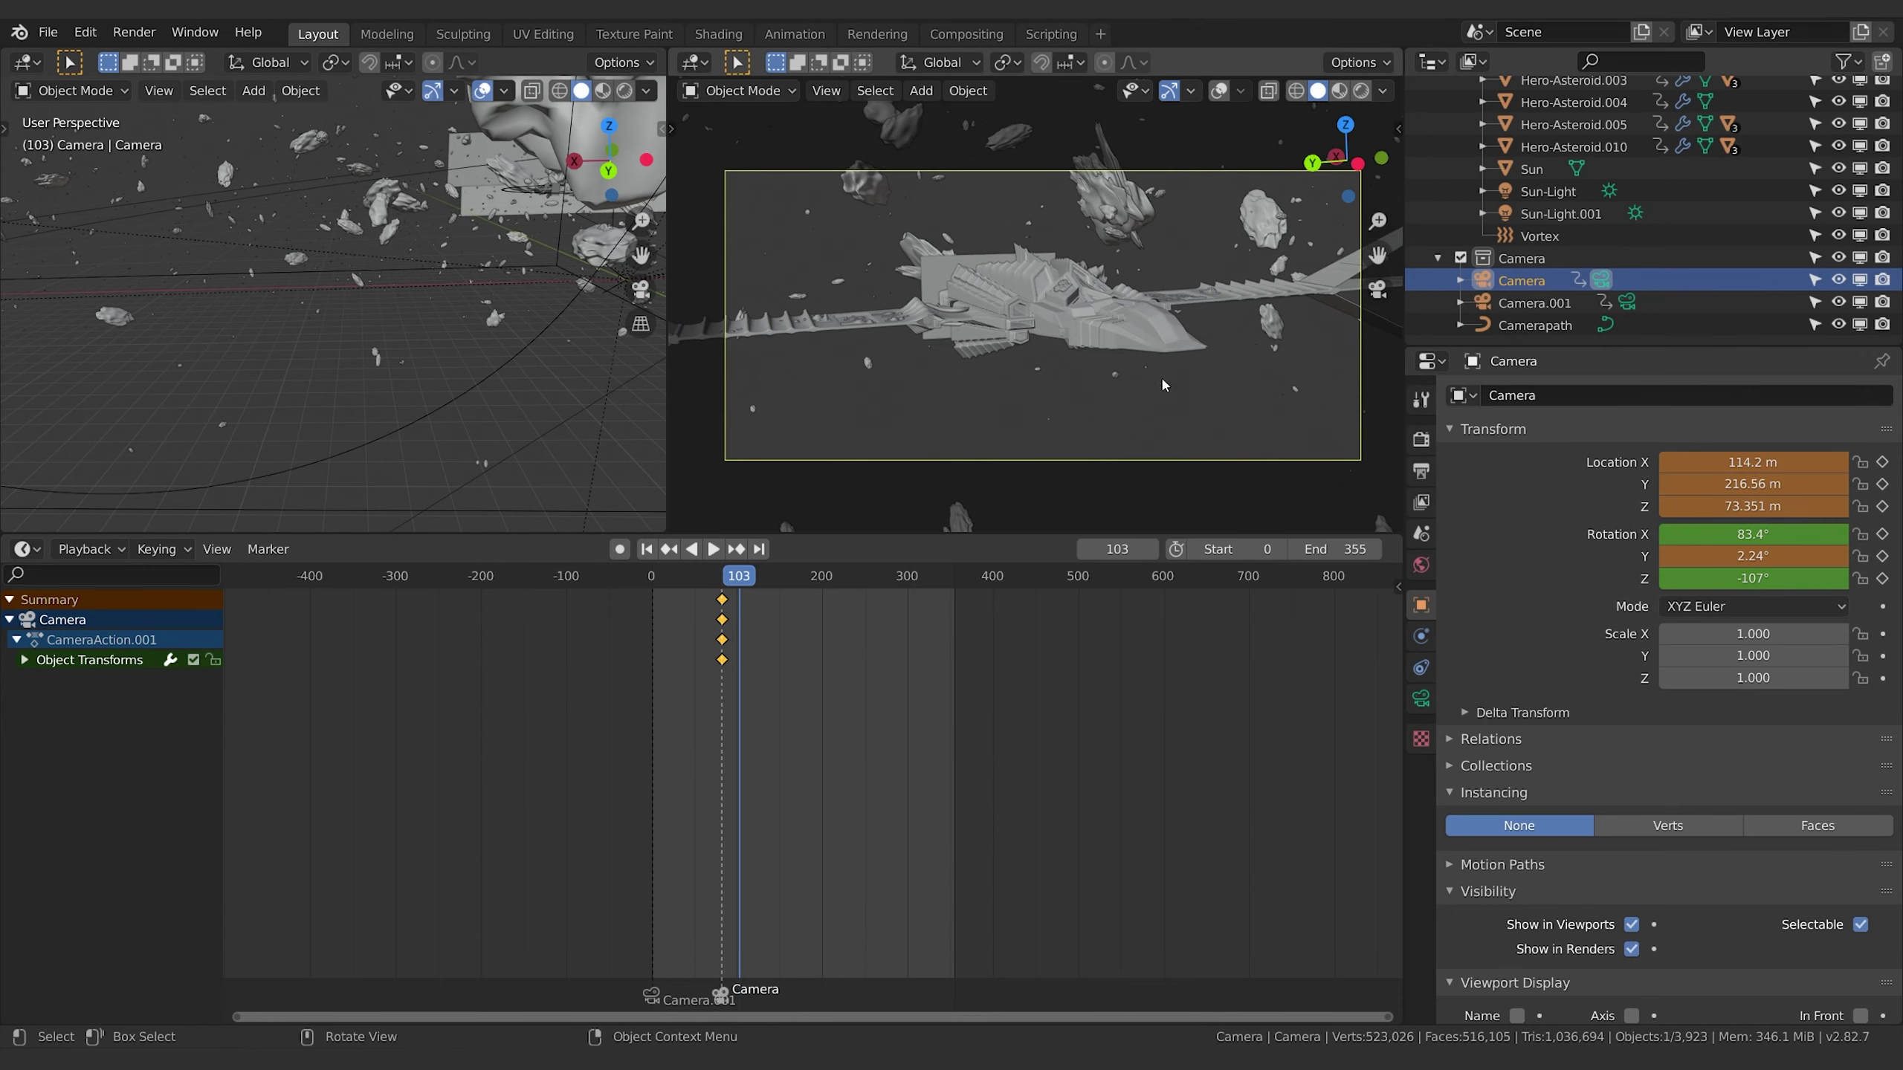
middle_drag(1156, 369, 1093, 378)
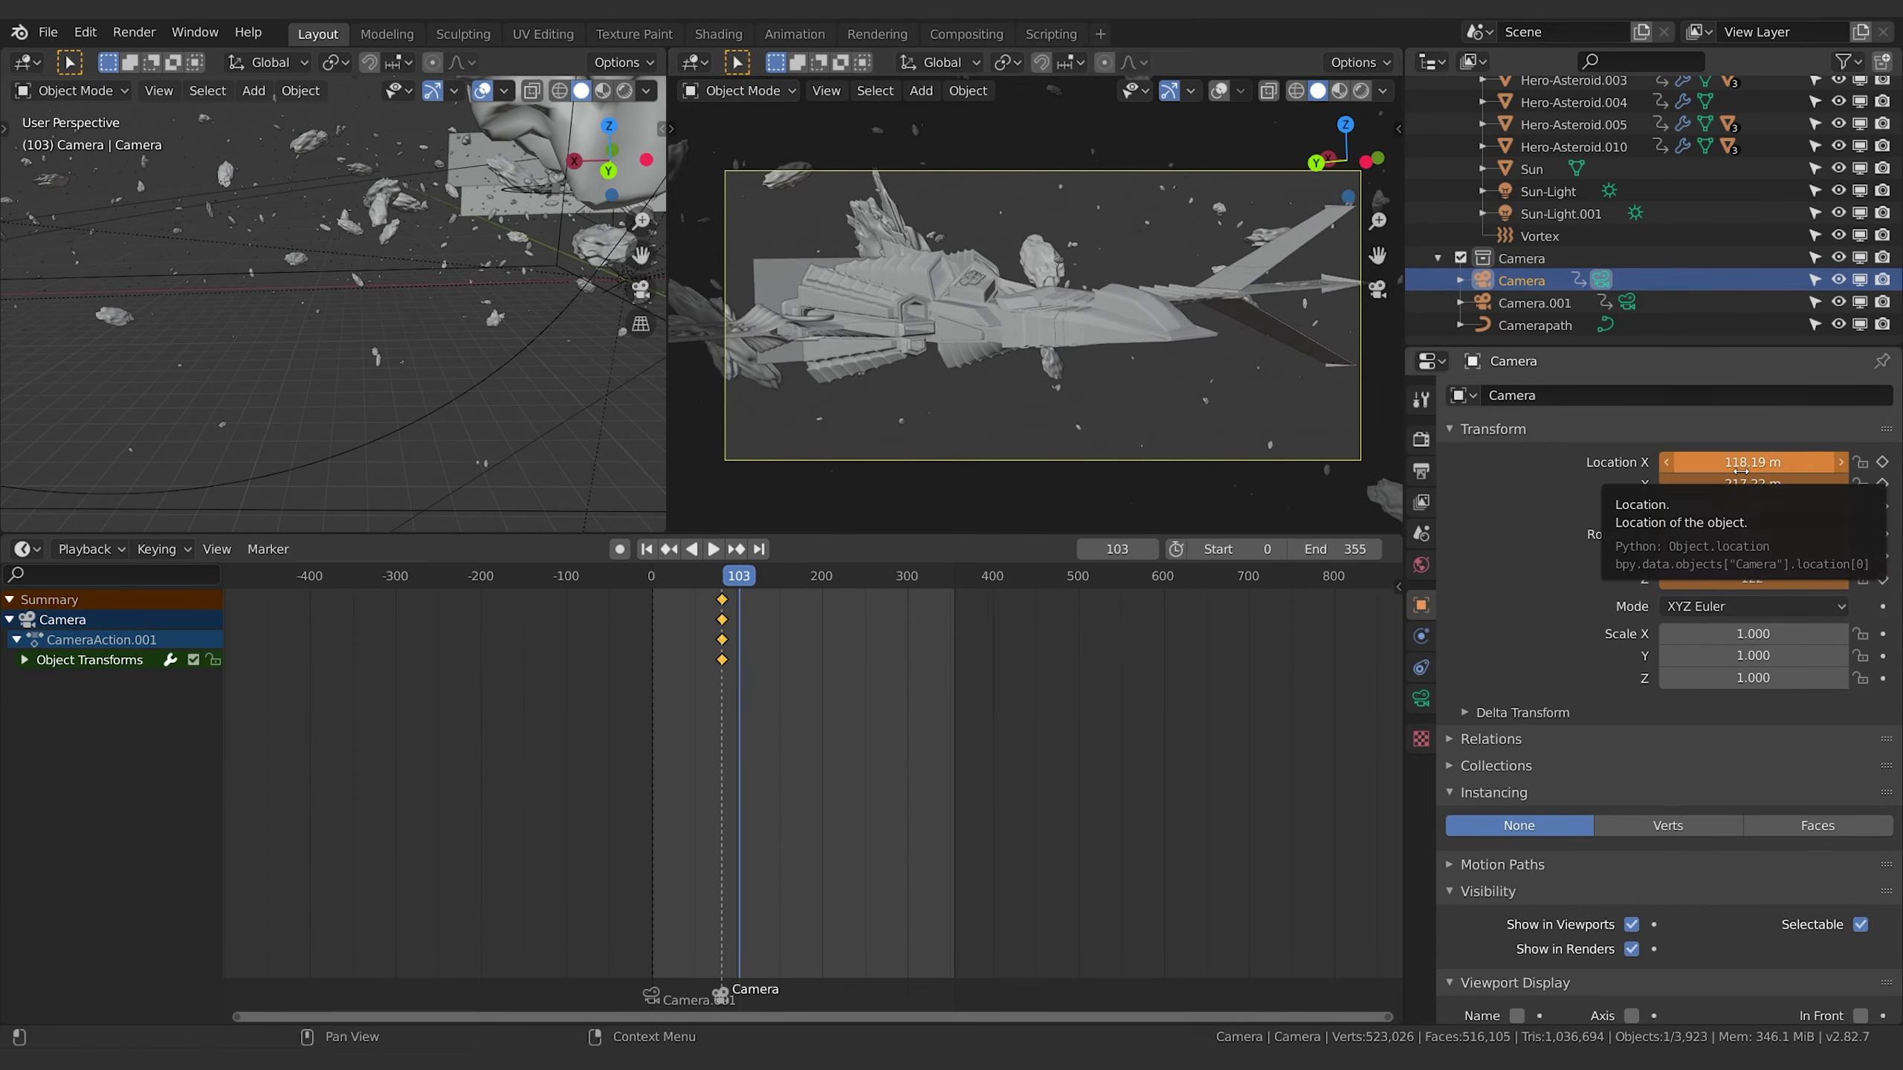
key(i)
key(i)
drag(742, 602, 806, 602)
click(695, 579)
key(space)
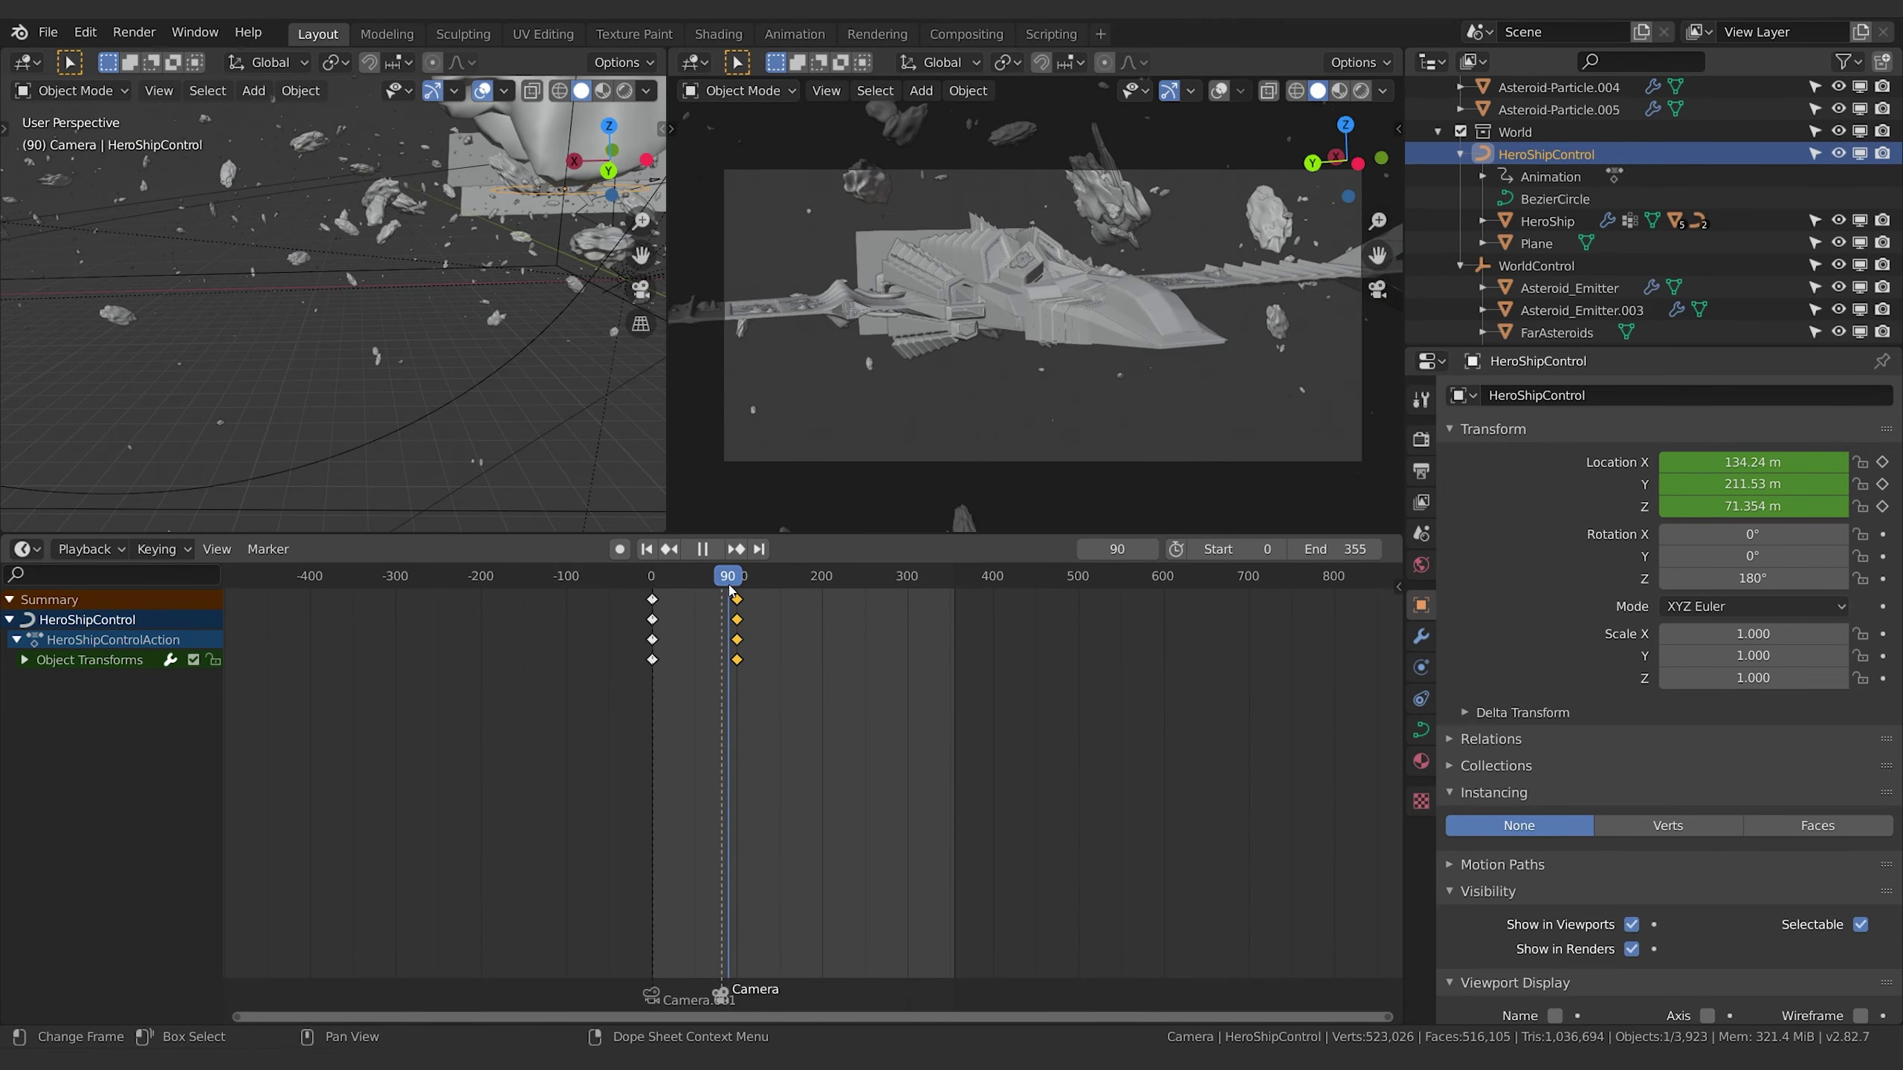
Review playback, then key HeroShipControl's location at frame 83.
key(space)
key(space)
mouse_move(757, 579)
mouse_down()
mouse_move(708, 589)
mouse_move(725, 584)
mouse_up()
key(space)
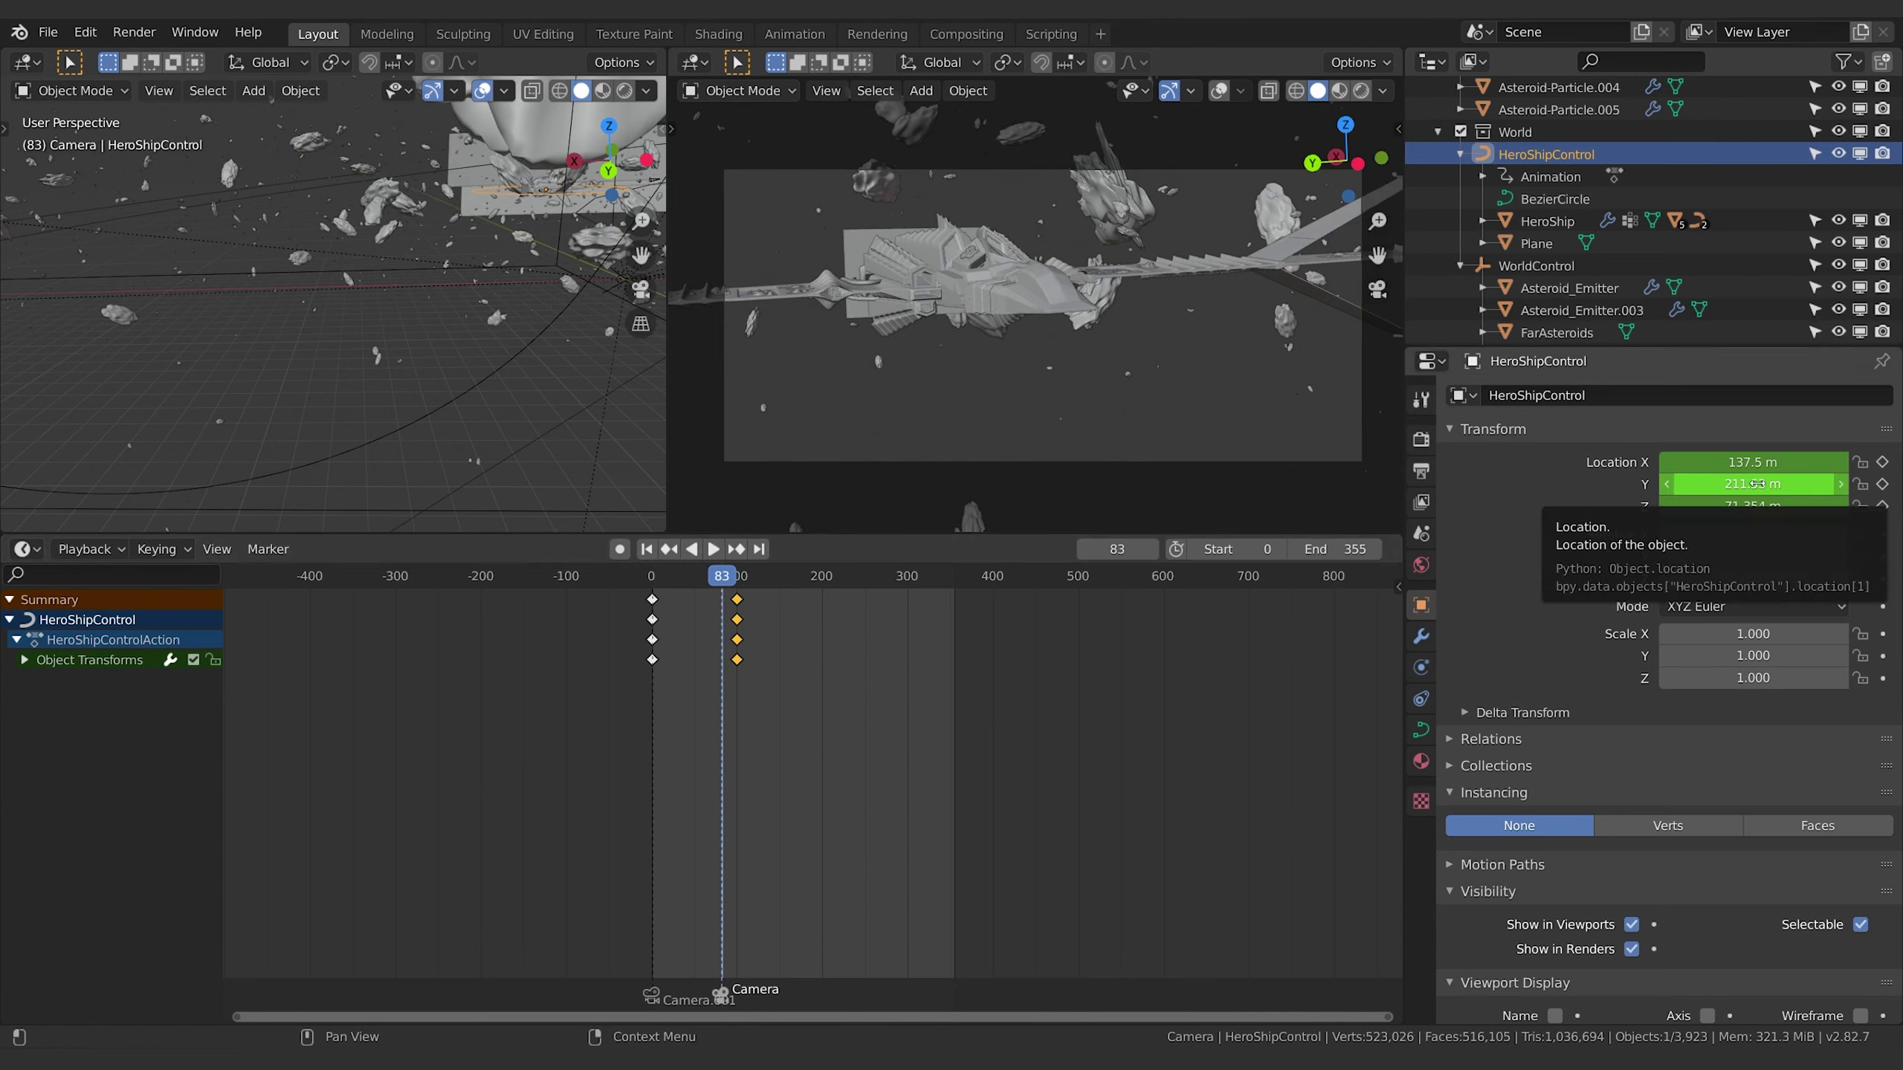
key(i)
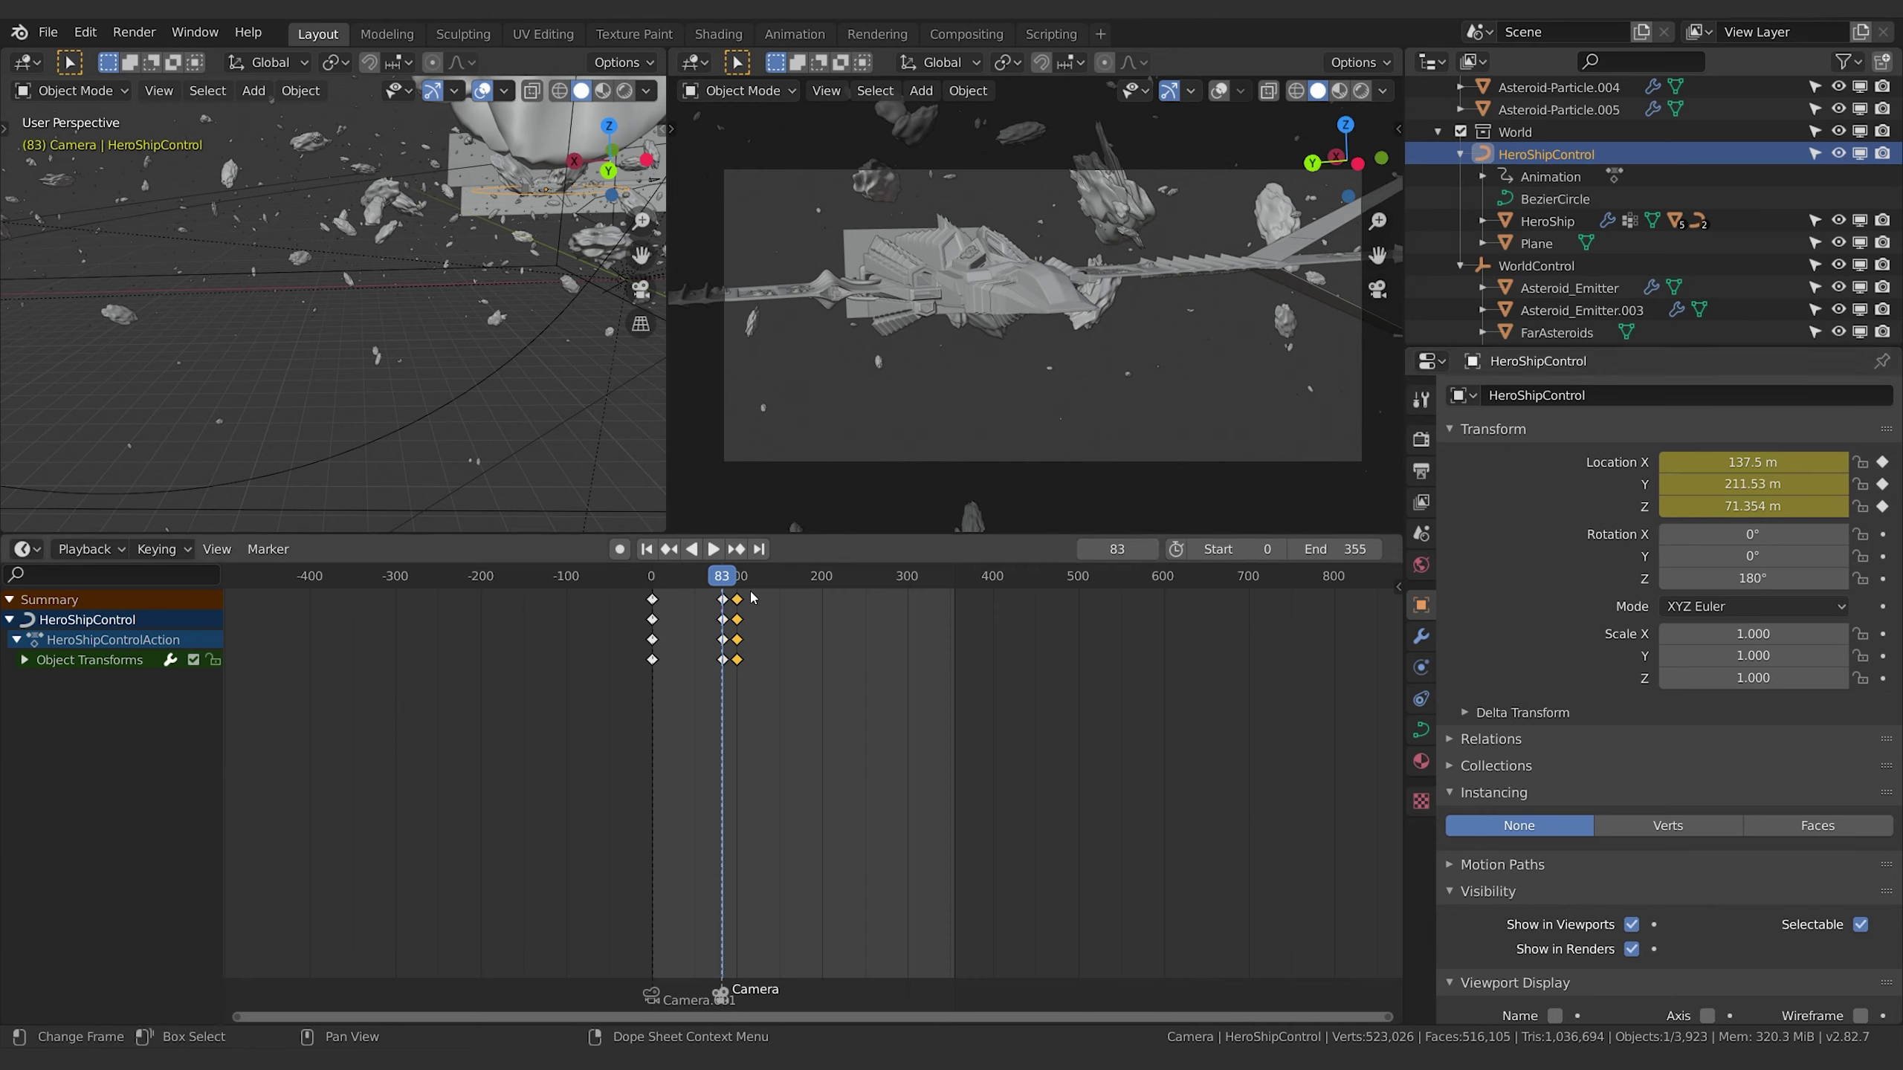
Shift the ship's later location keys to around frame 180 and replay to check timing.
drag(738, 608, 805, 608)
key(space)
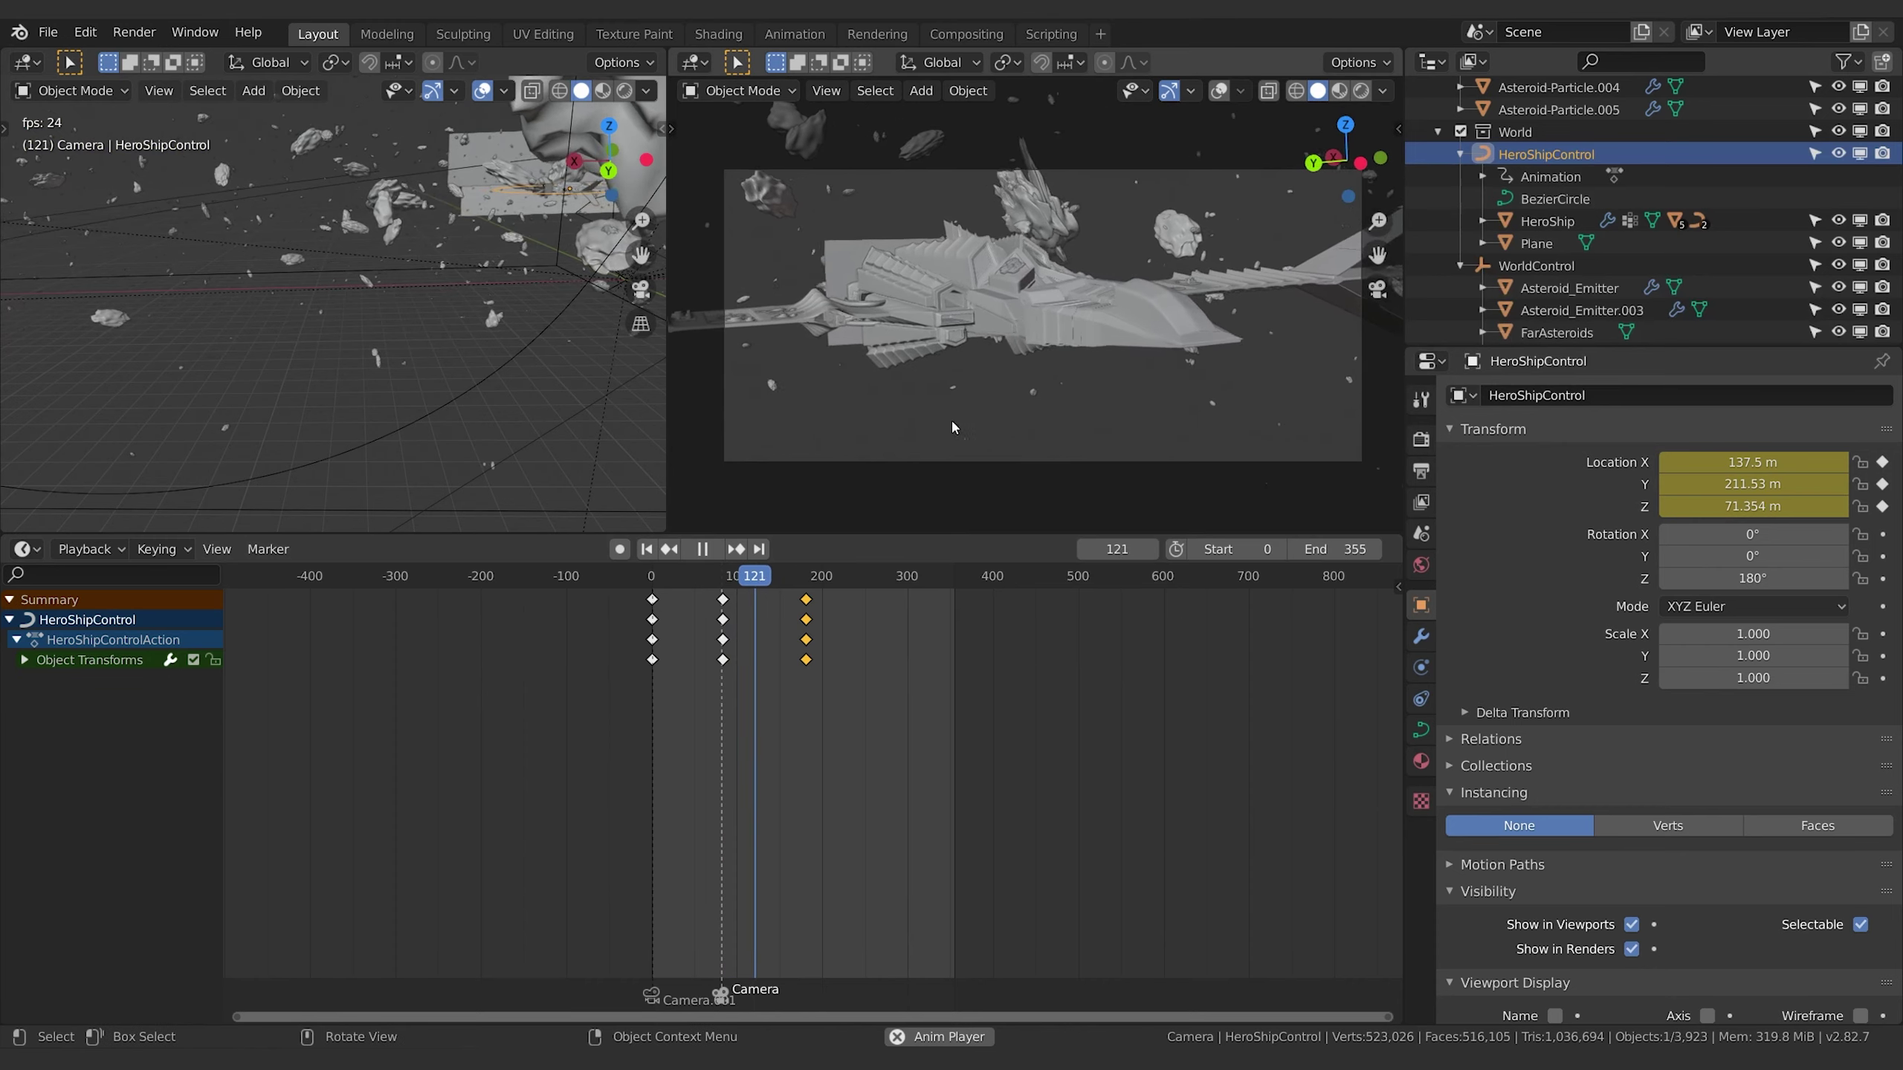
click(642, 584)
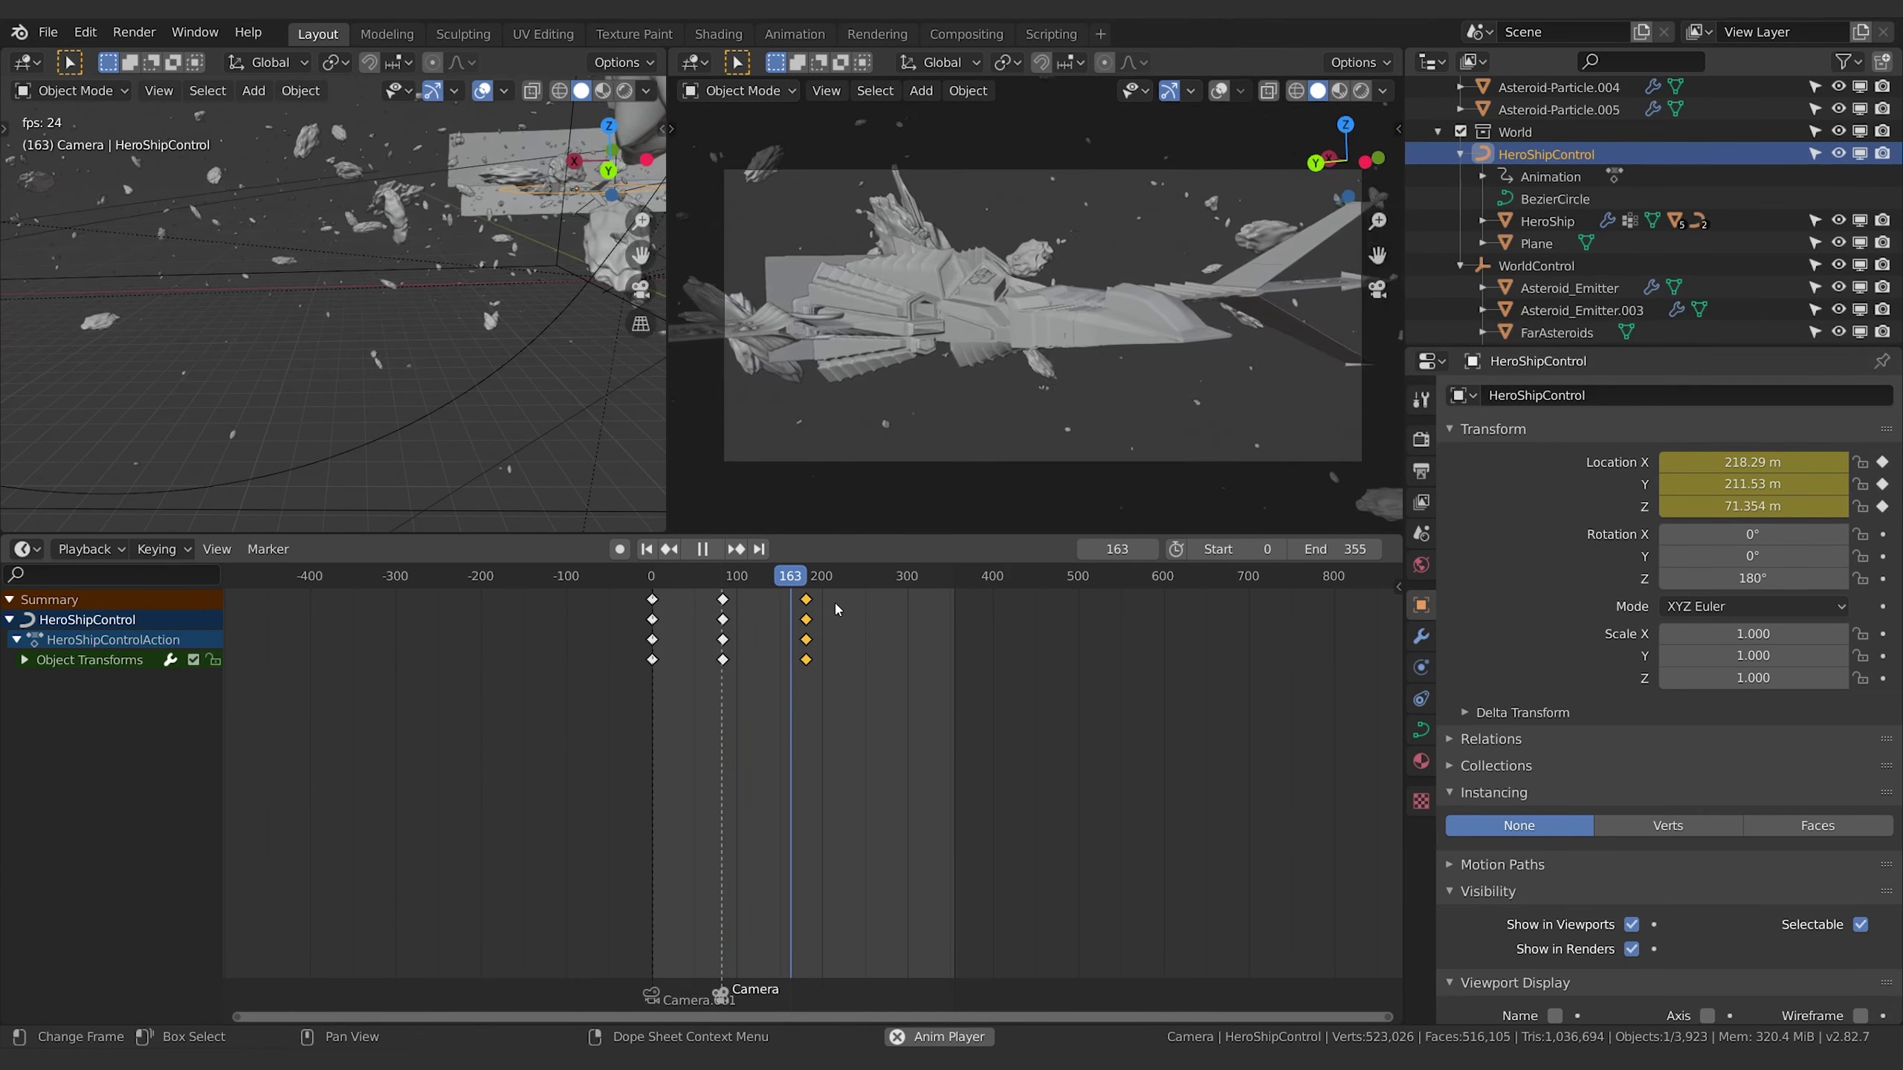
key(space)
click(1548, 221)
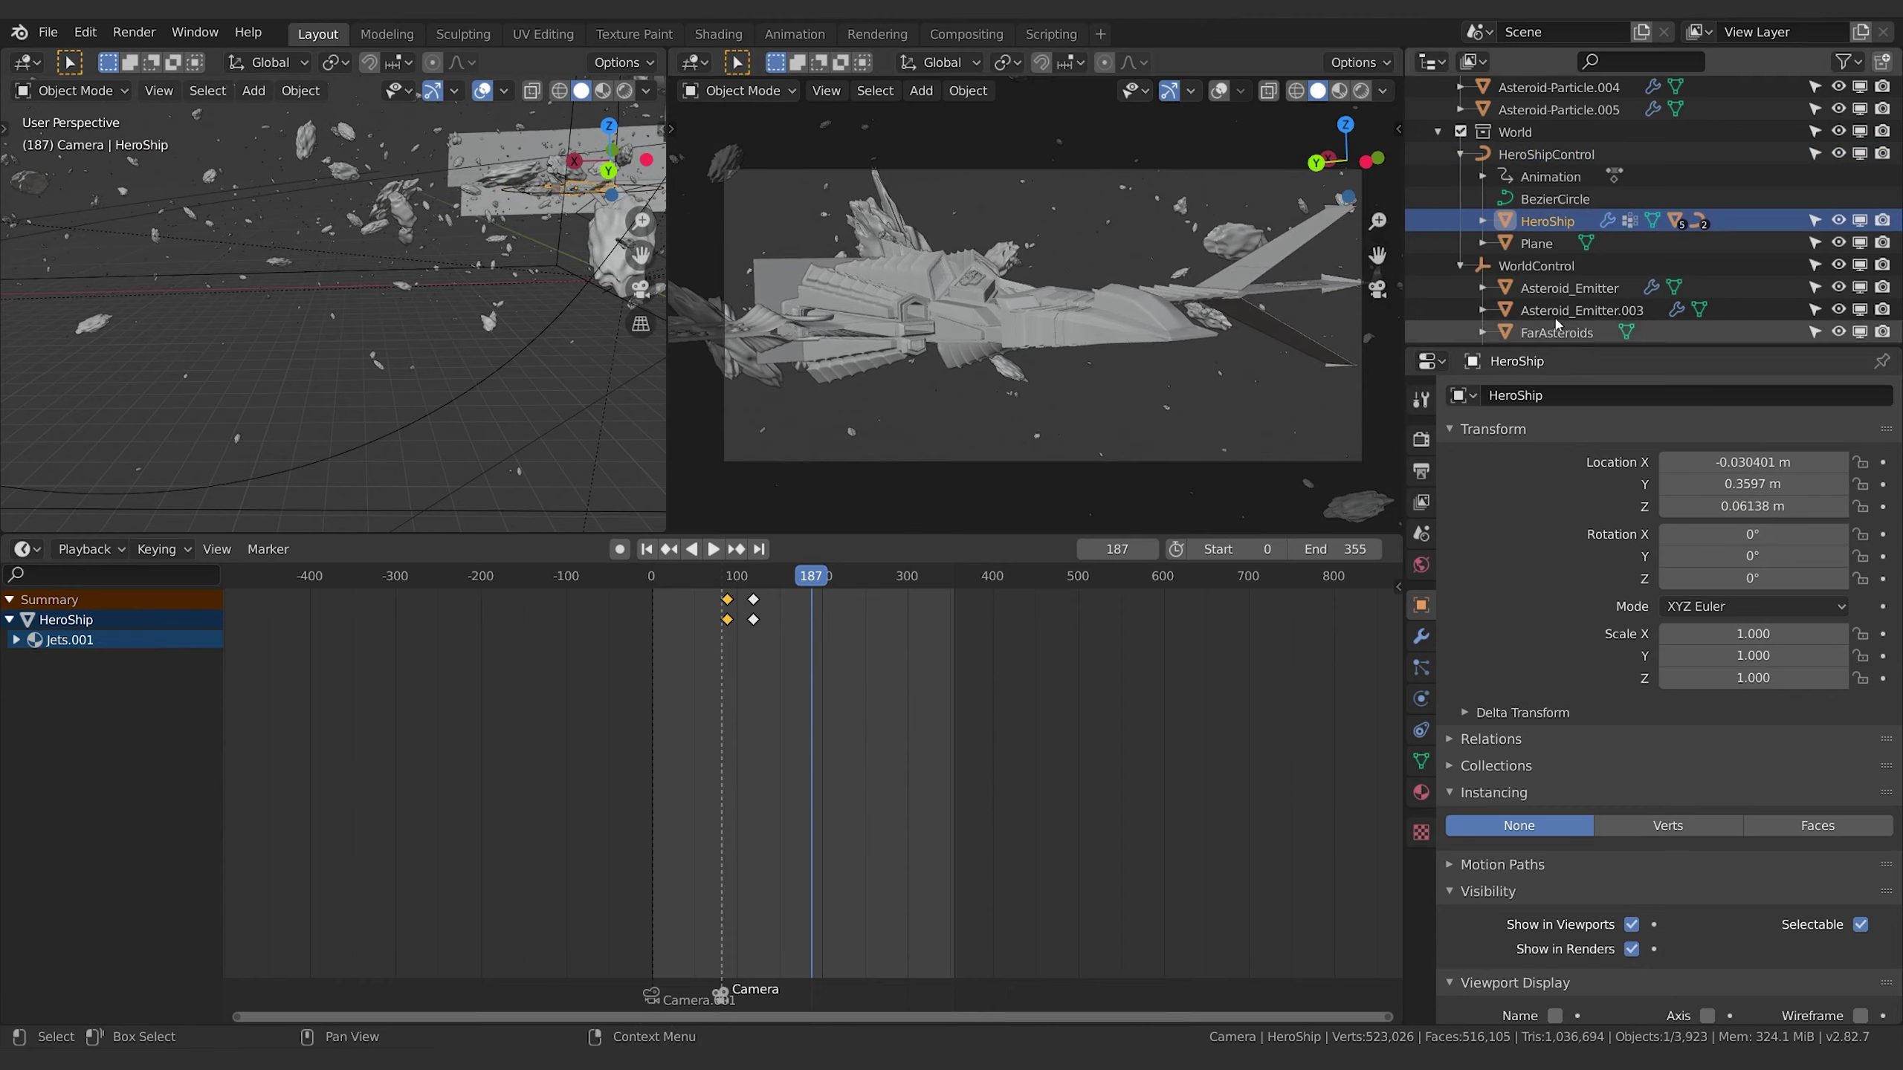
click(1532, 156)
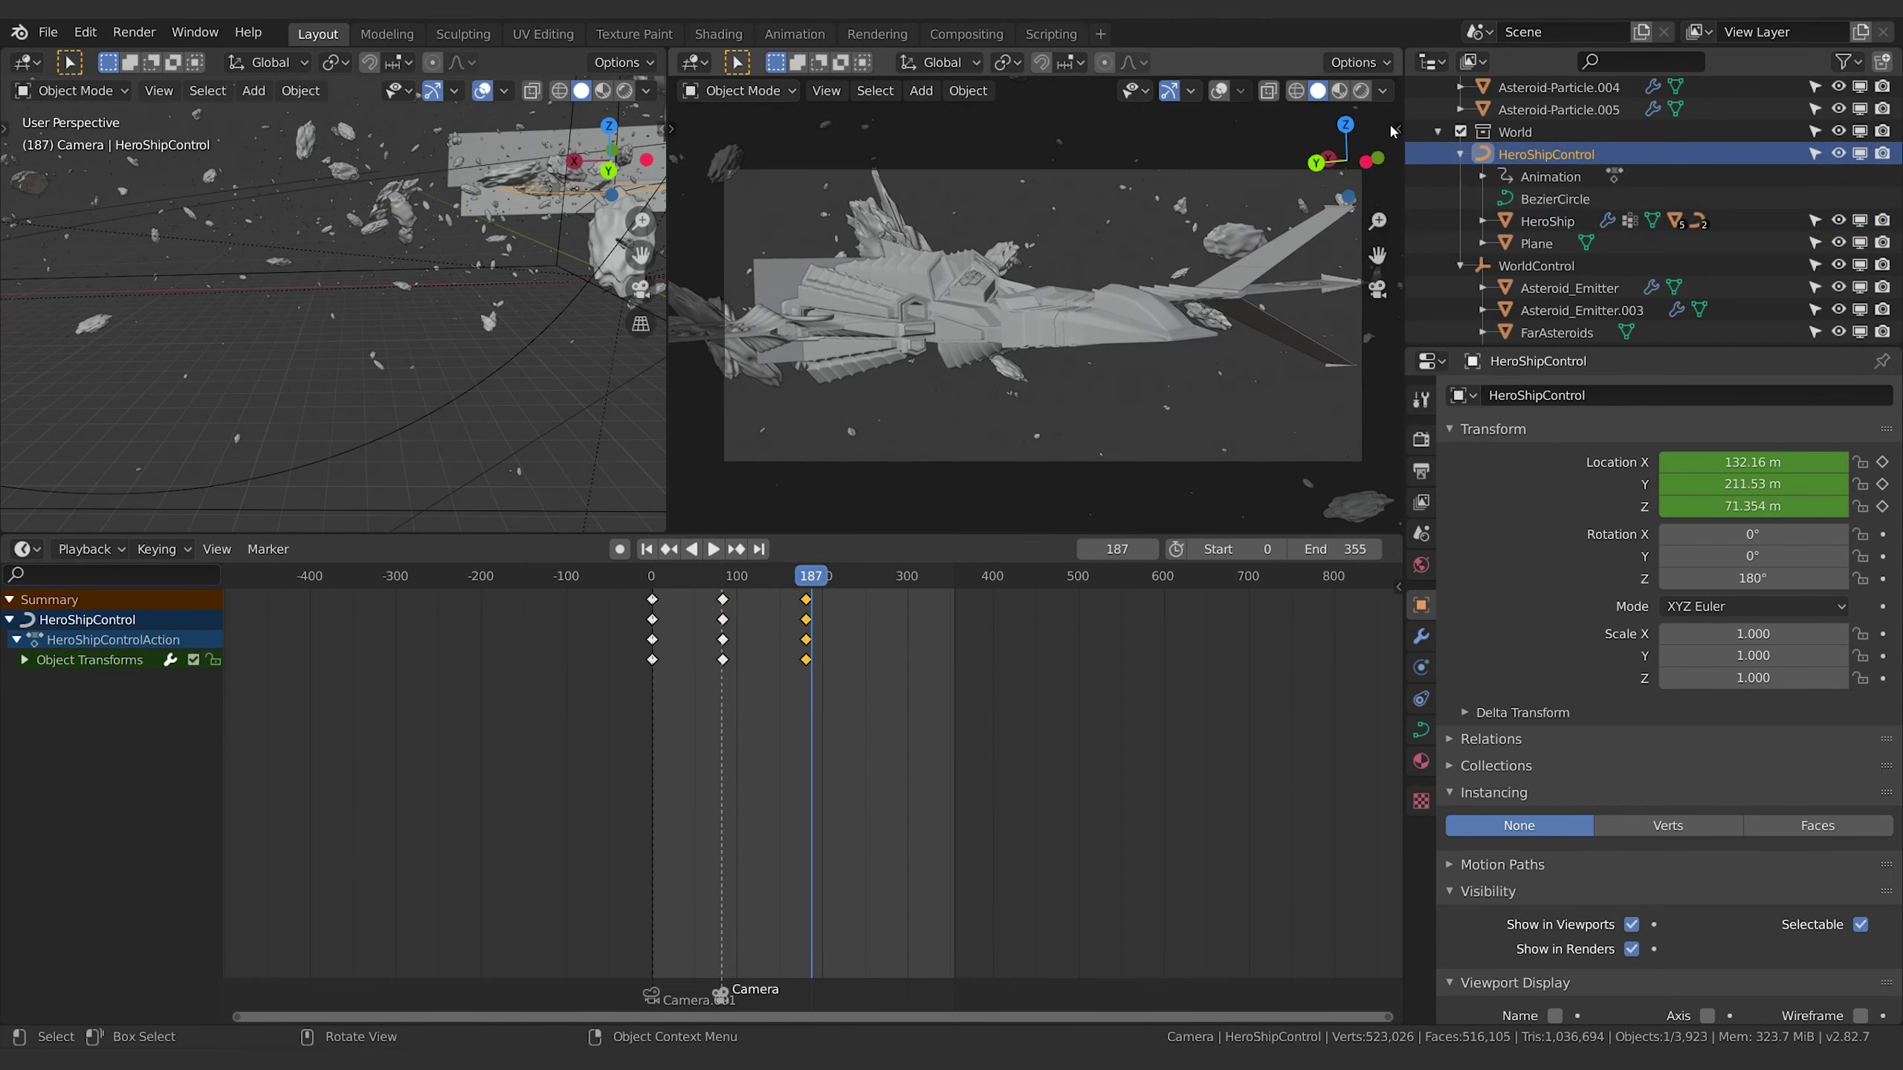
Scrub and play the timeline to stop at frame 130.
key(n)
drag(798, 577, 737, 577)
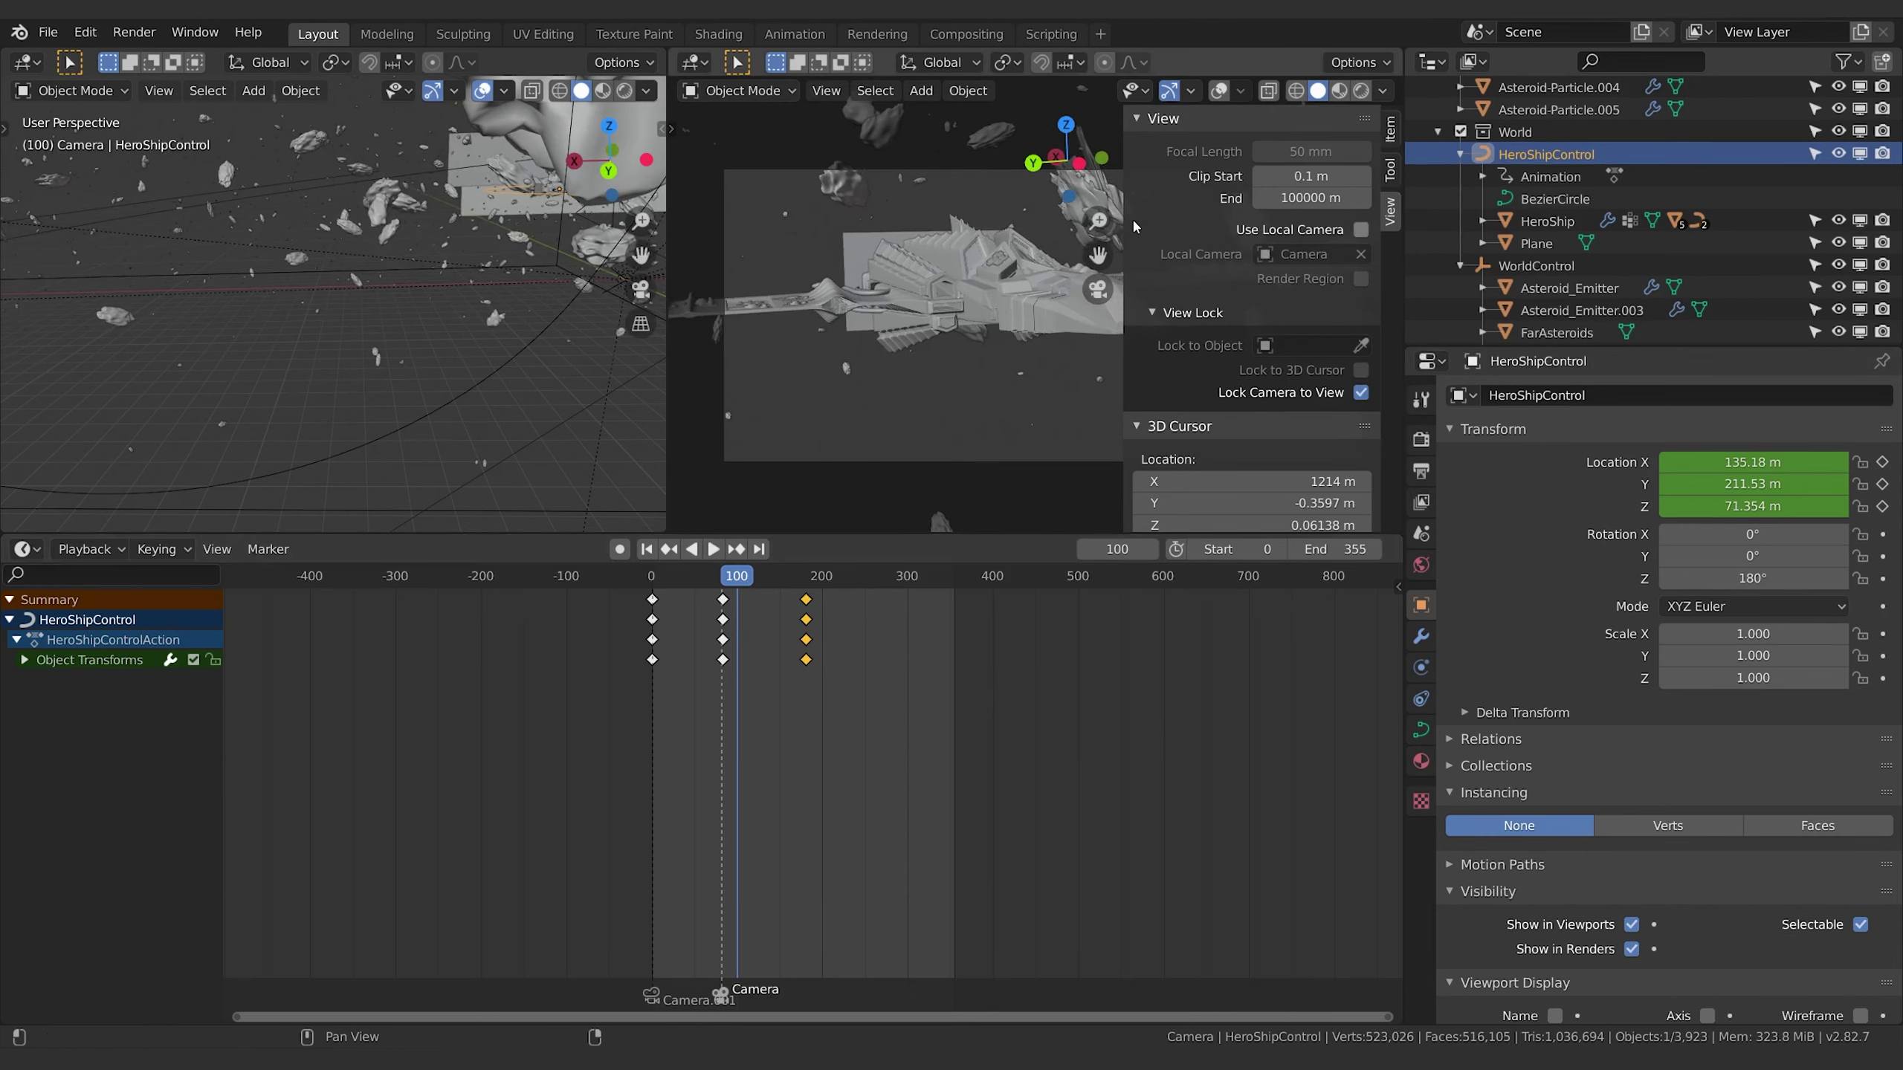
drag(1125, 226, 1361, 217)
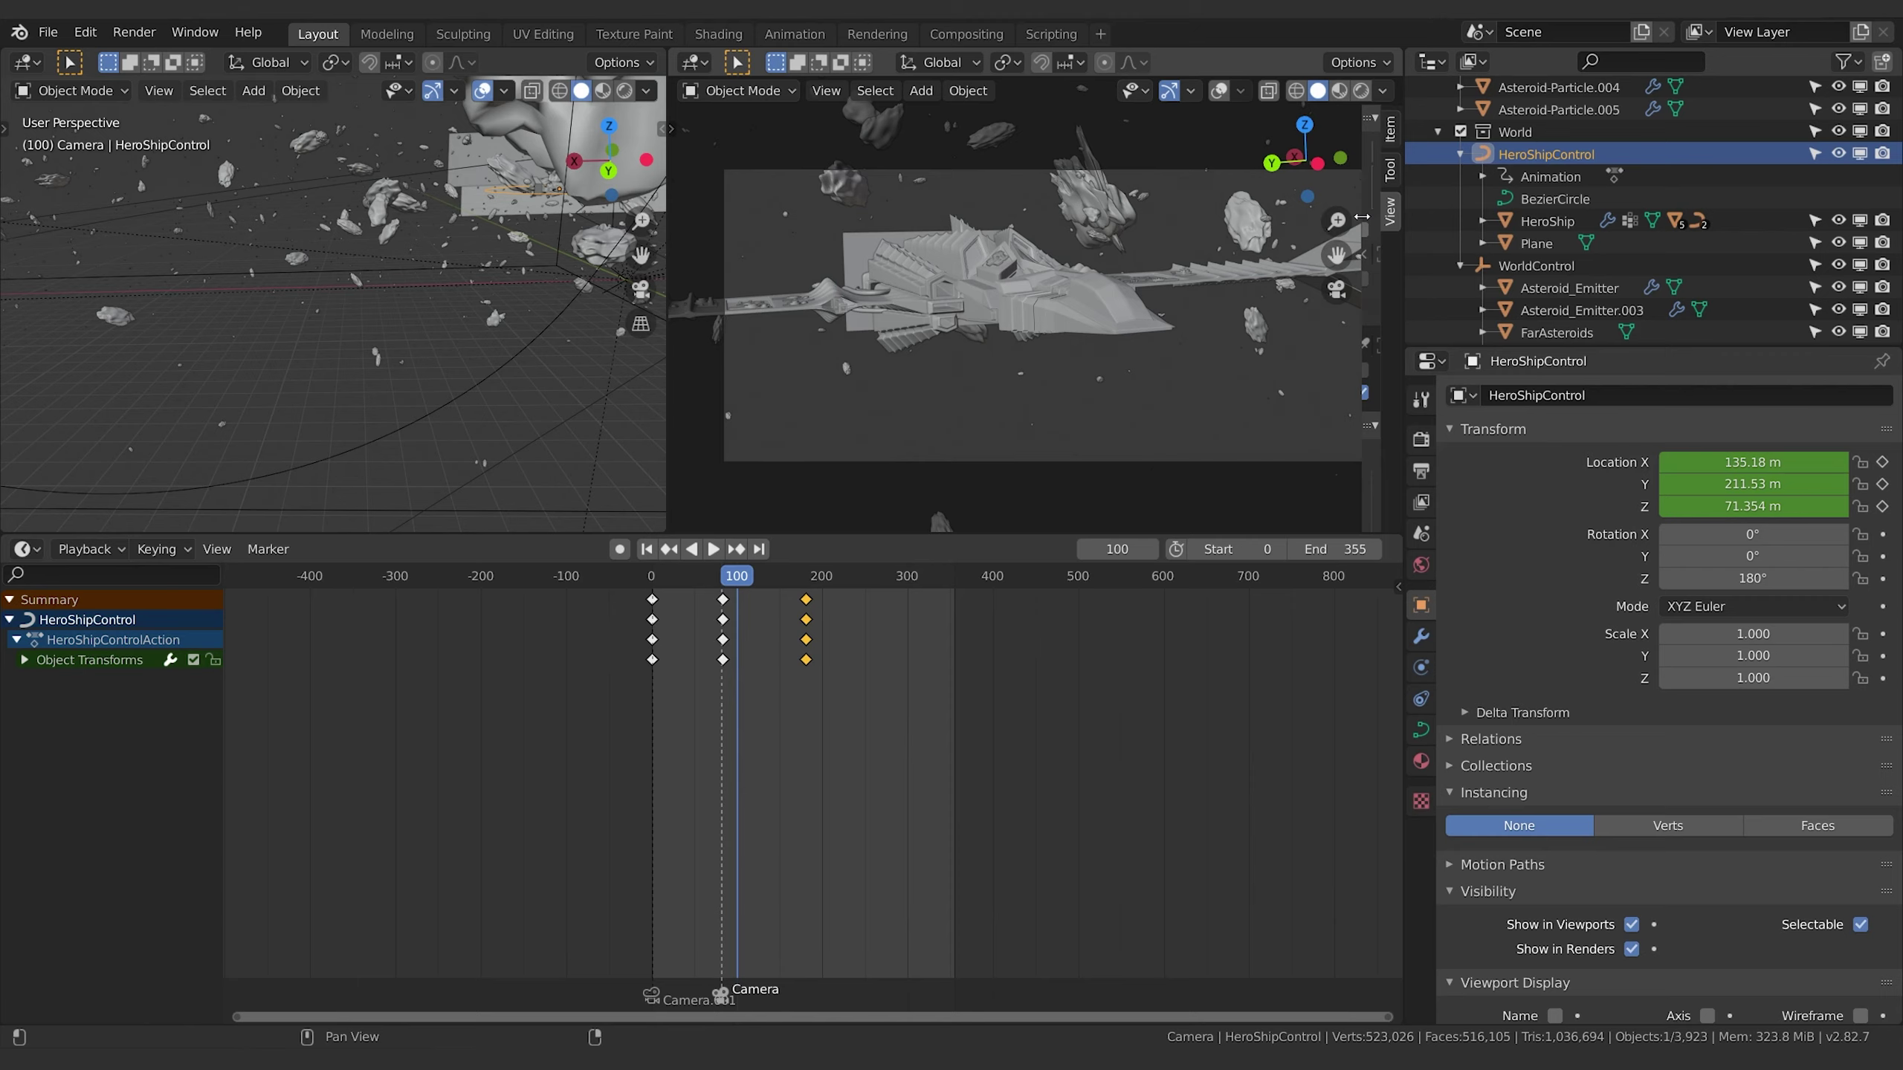
key(space)
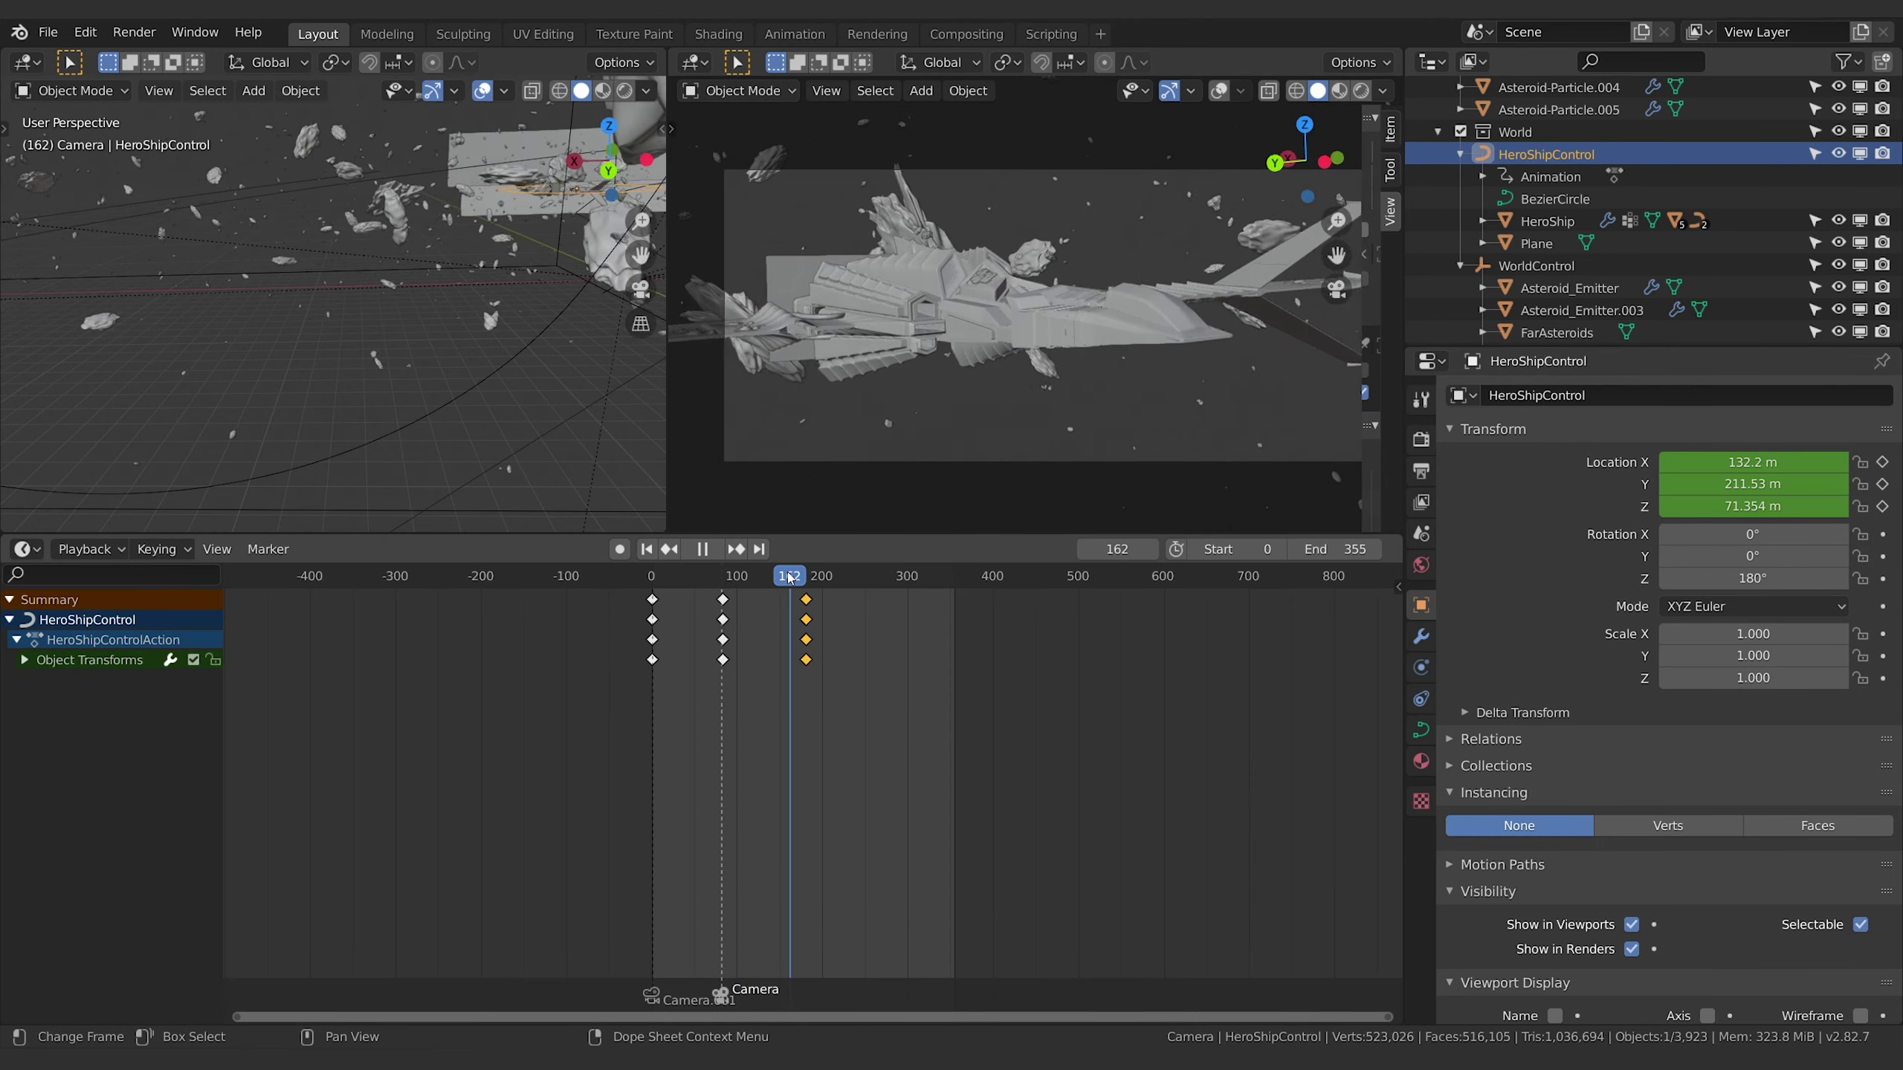
drag(789, 575, 764, 574)
key(space)
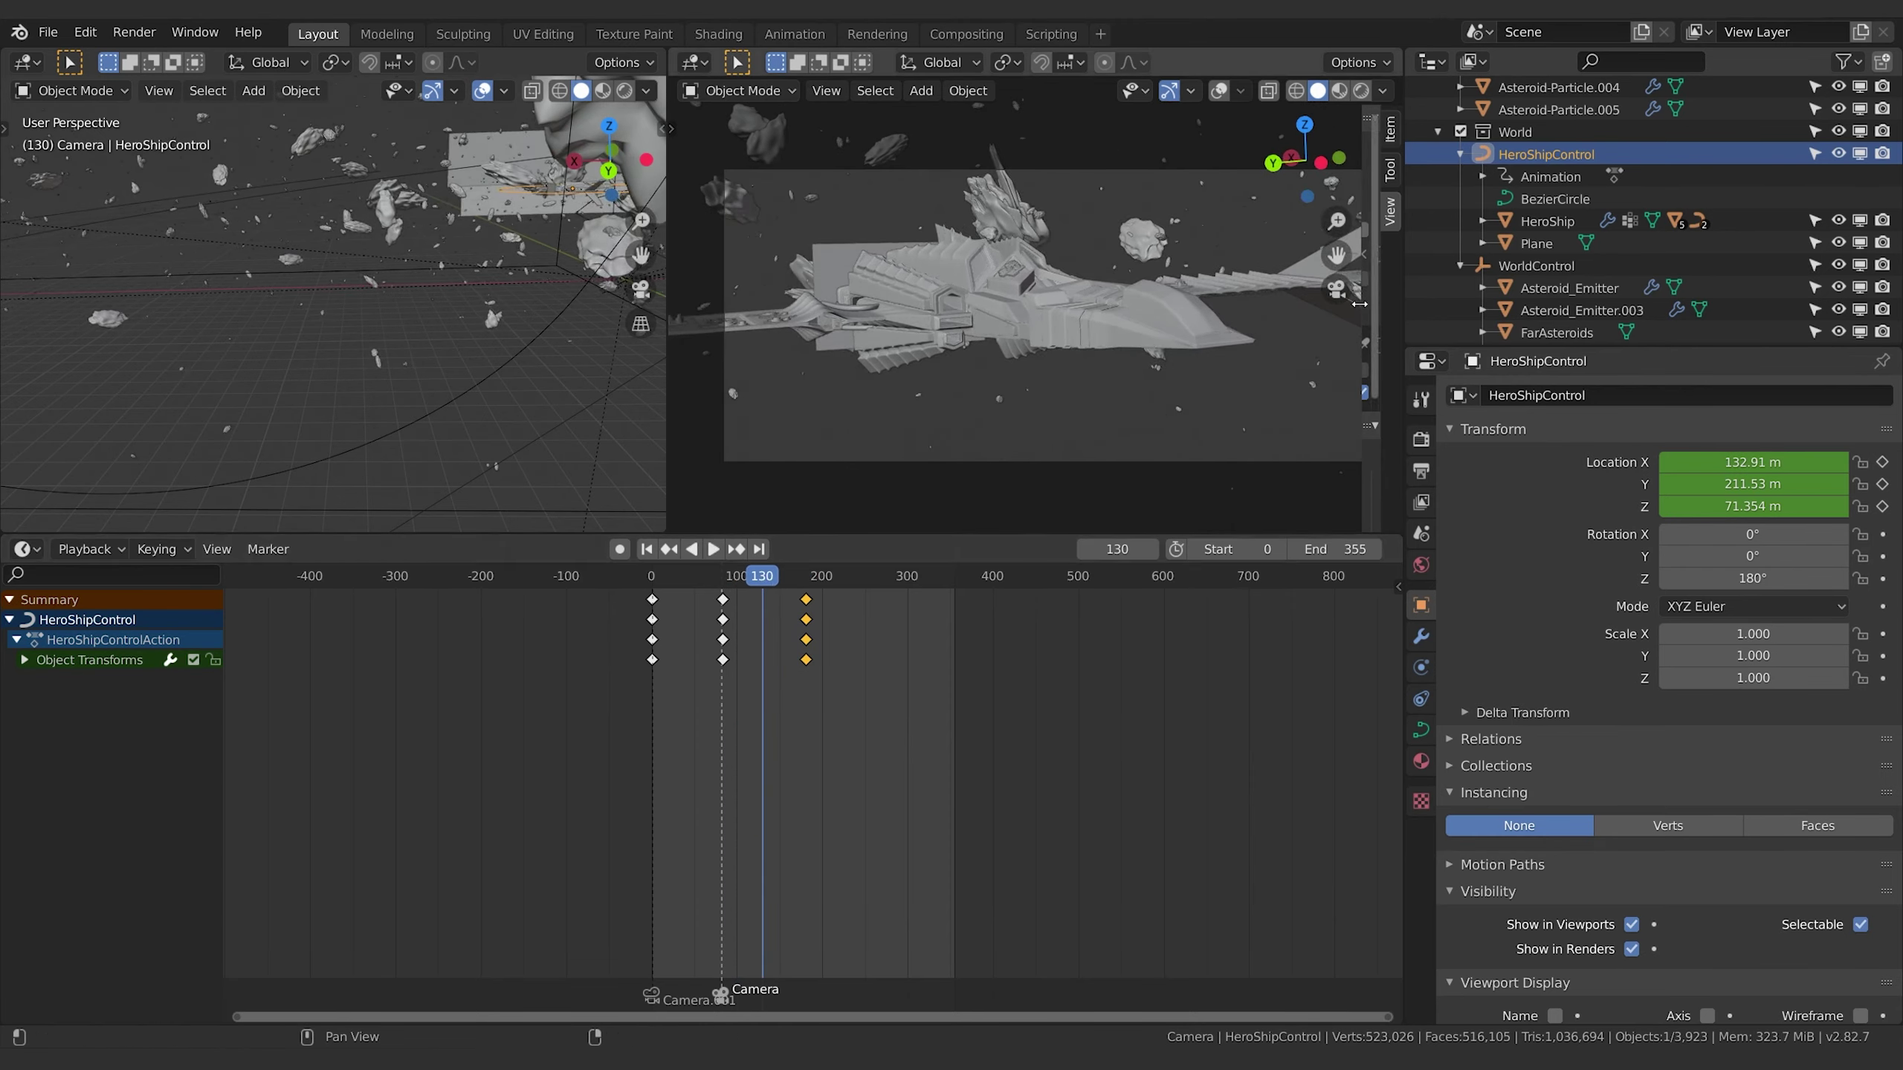
Keyframe HeroShipControl's WingFold property at frame 130, then play forward.
drag(1358, 303, 896, 303)
scroll(1134, 413, down, 2)
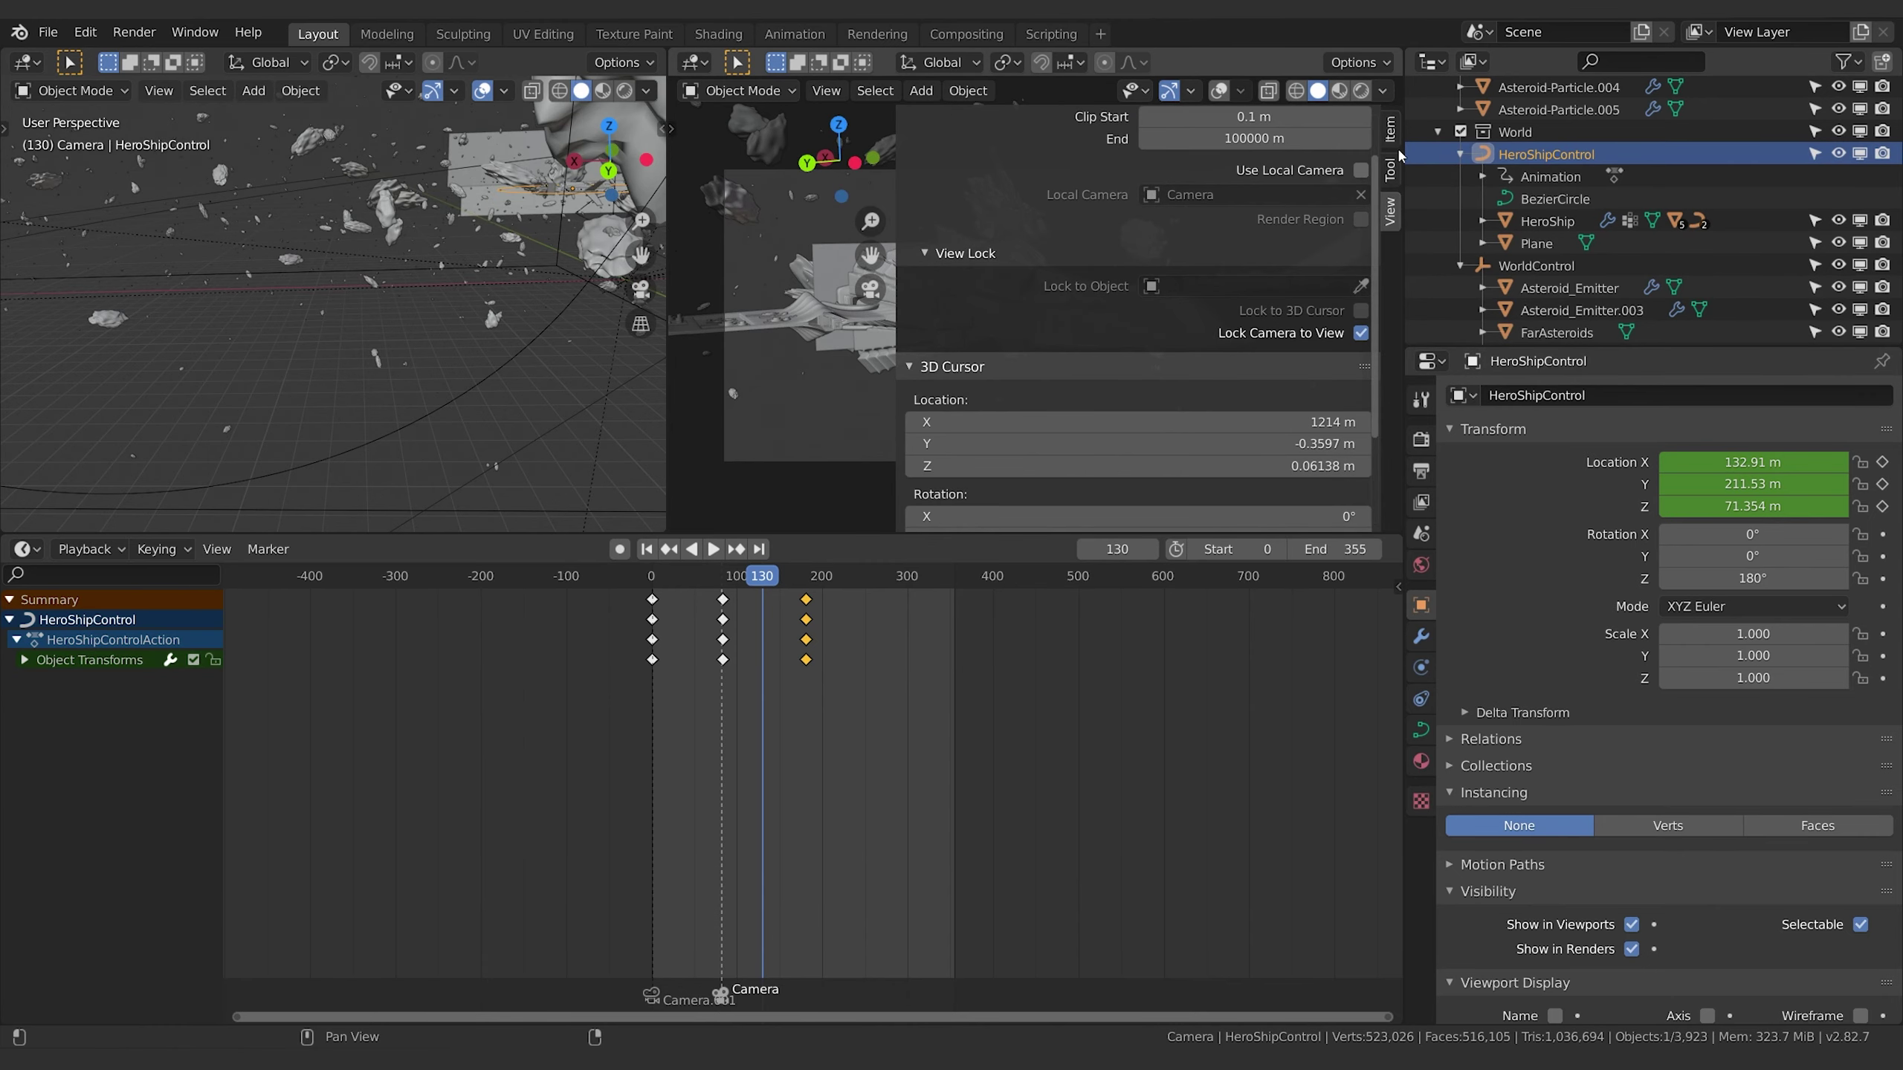
click(1390, 129)
scroll(1007, 450, down, 3)
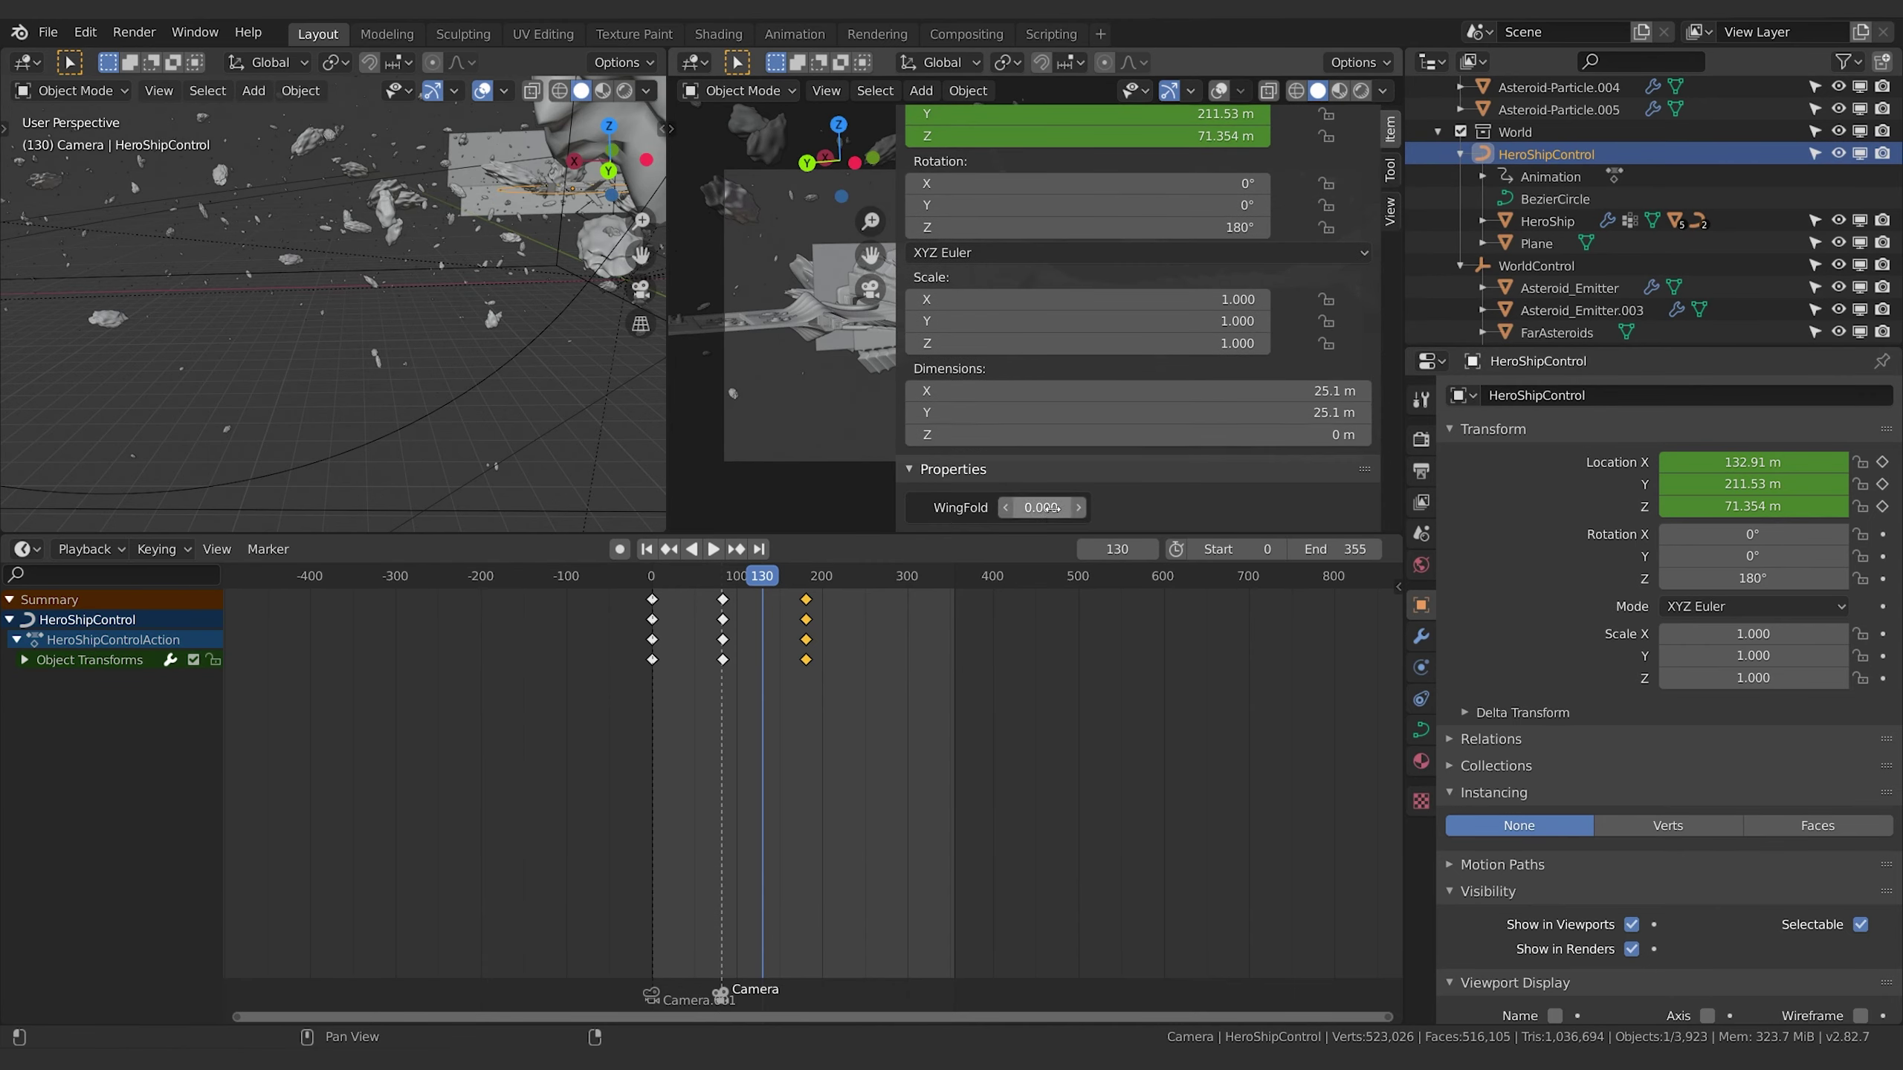
key(i)
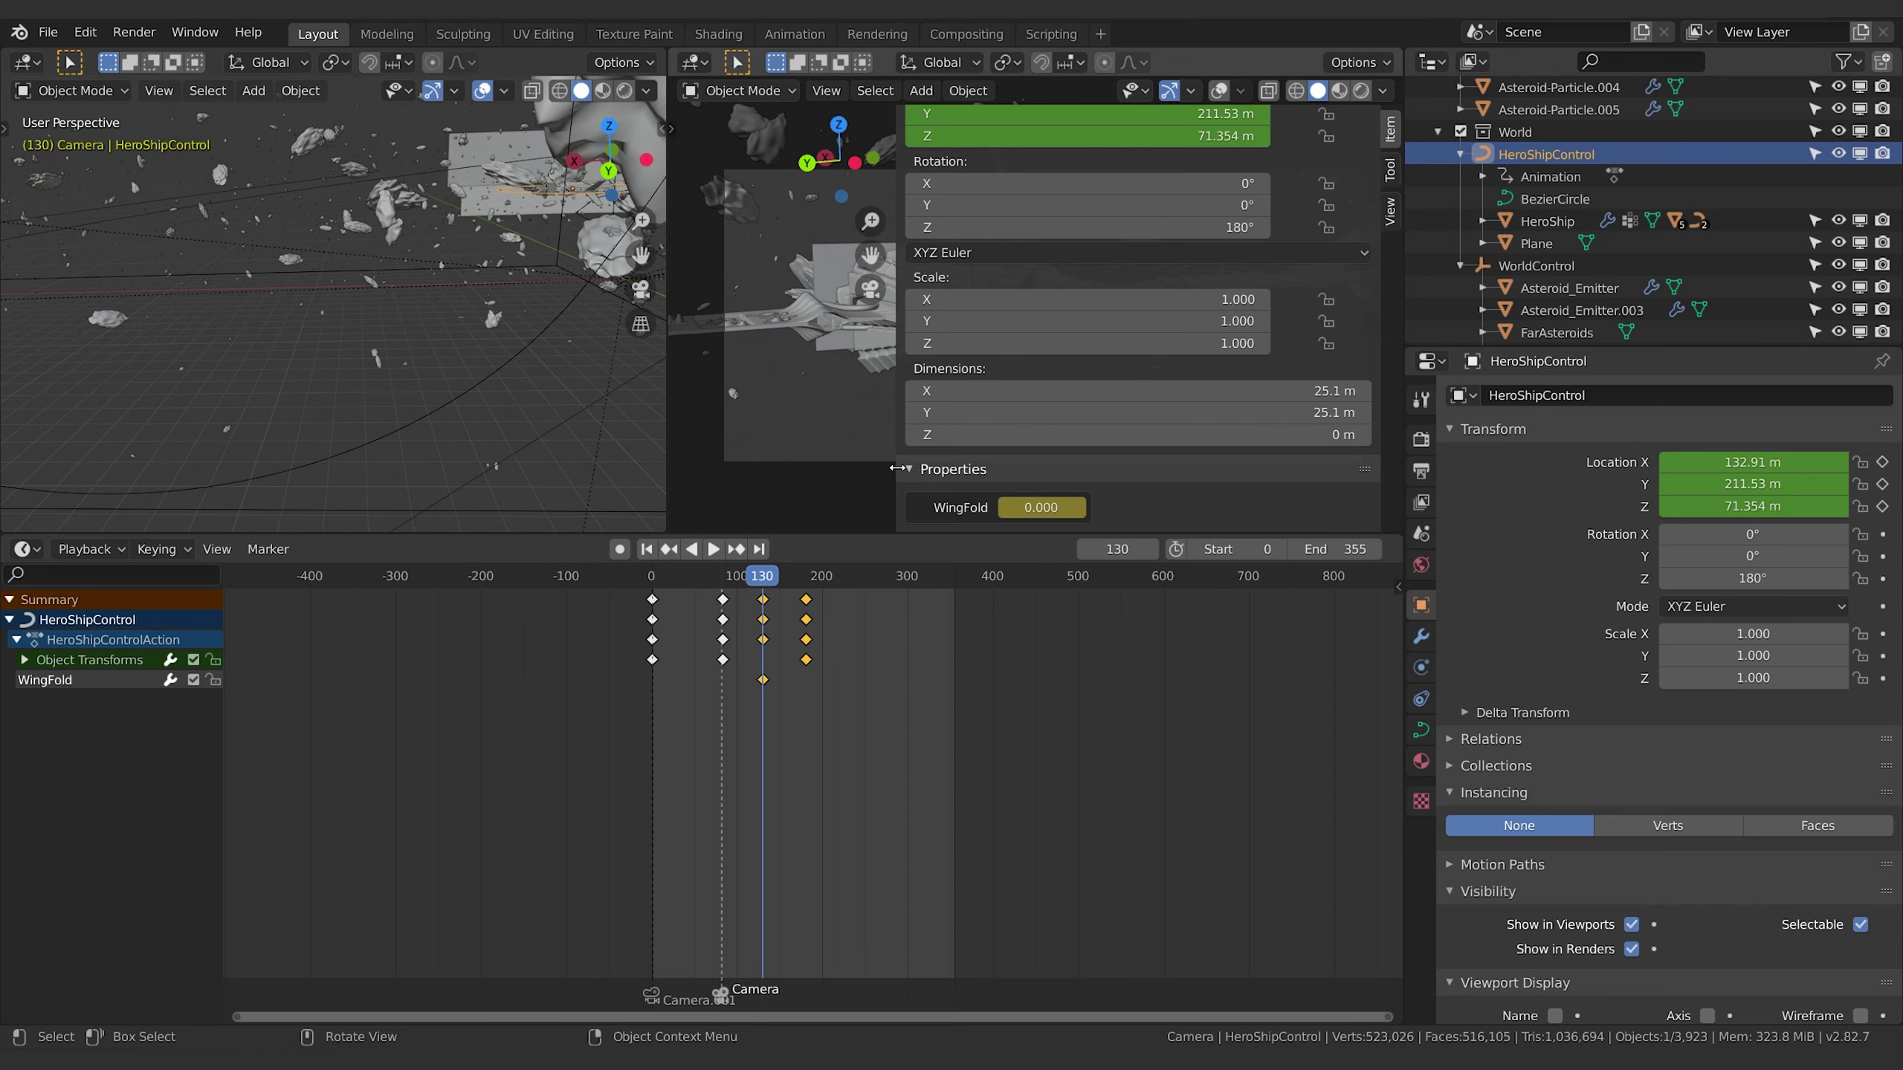
drag(895, 466, 1223, 472)
key(space)
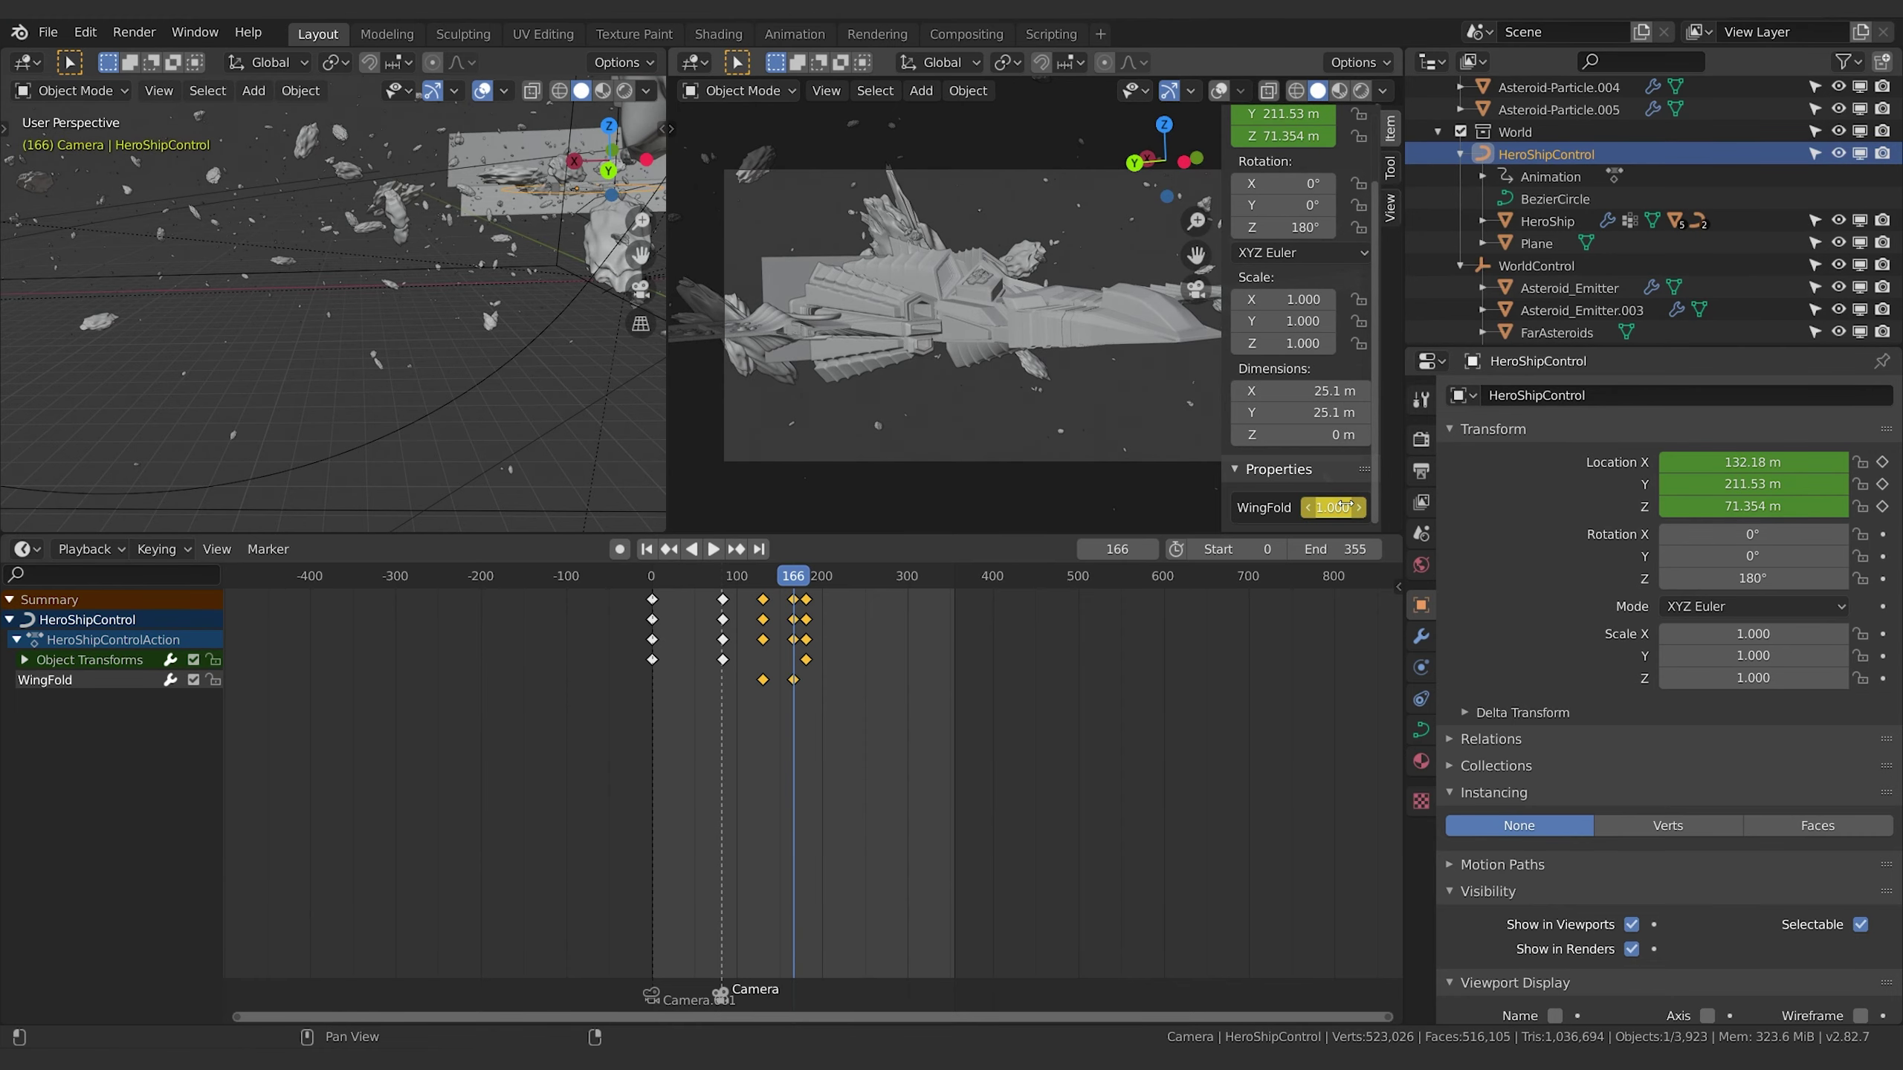
At frame 315, orbit the locked Camera onto the ship's nose, then replay from an early frame.
key(n)
click(1604, 219)
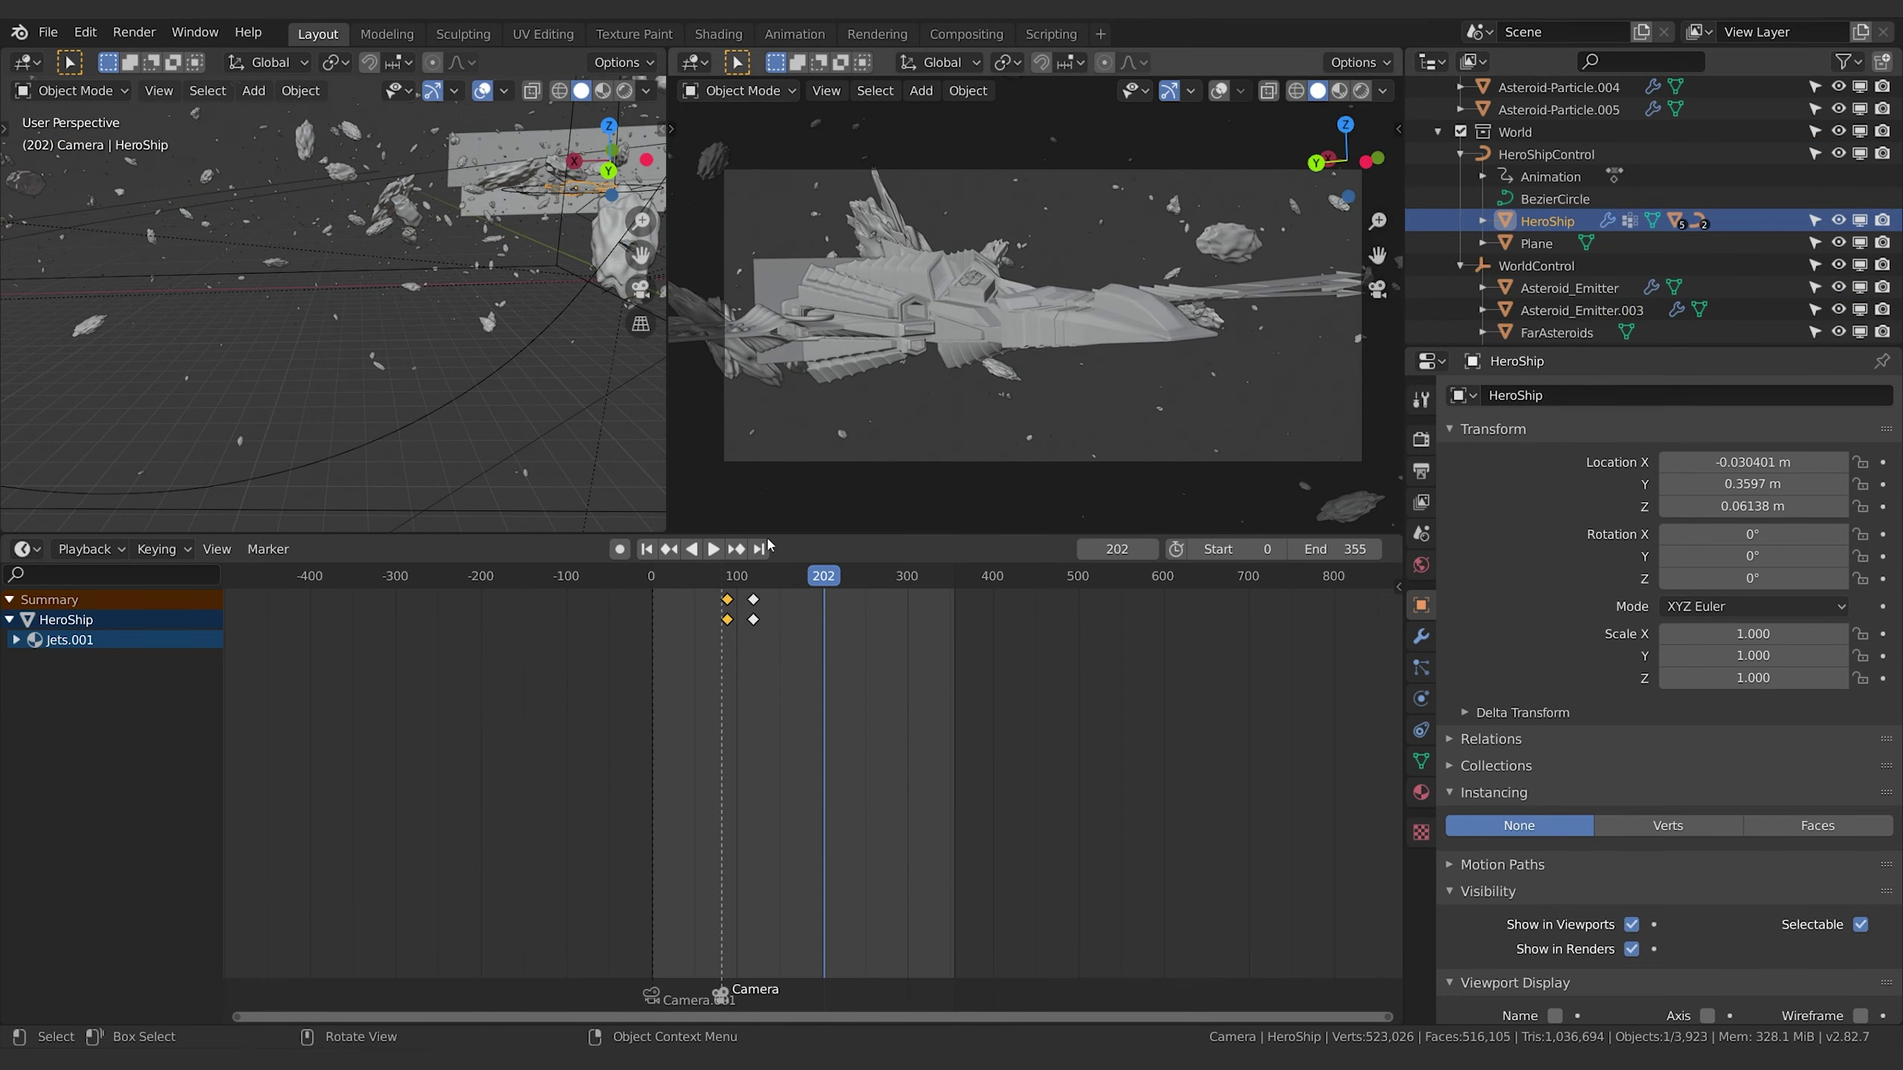
drag(826, 576, 921, 576)
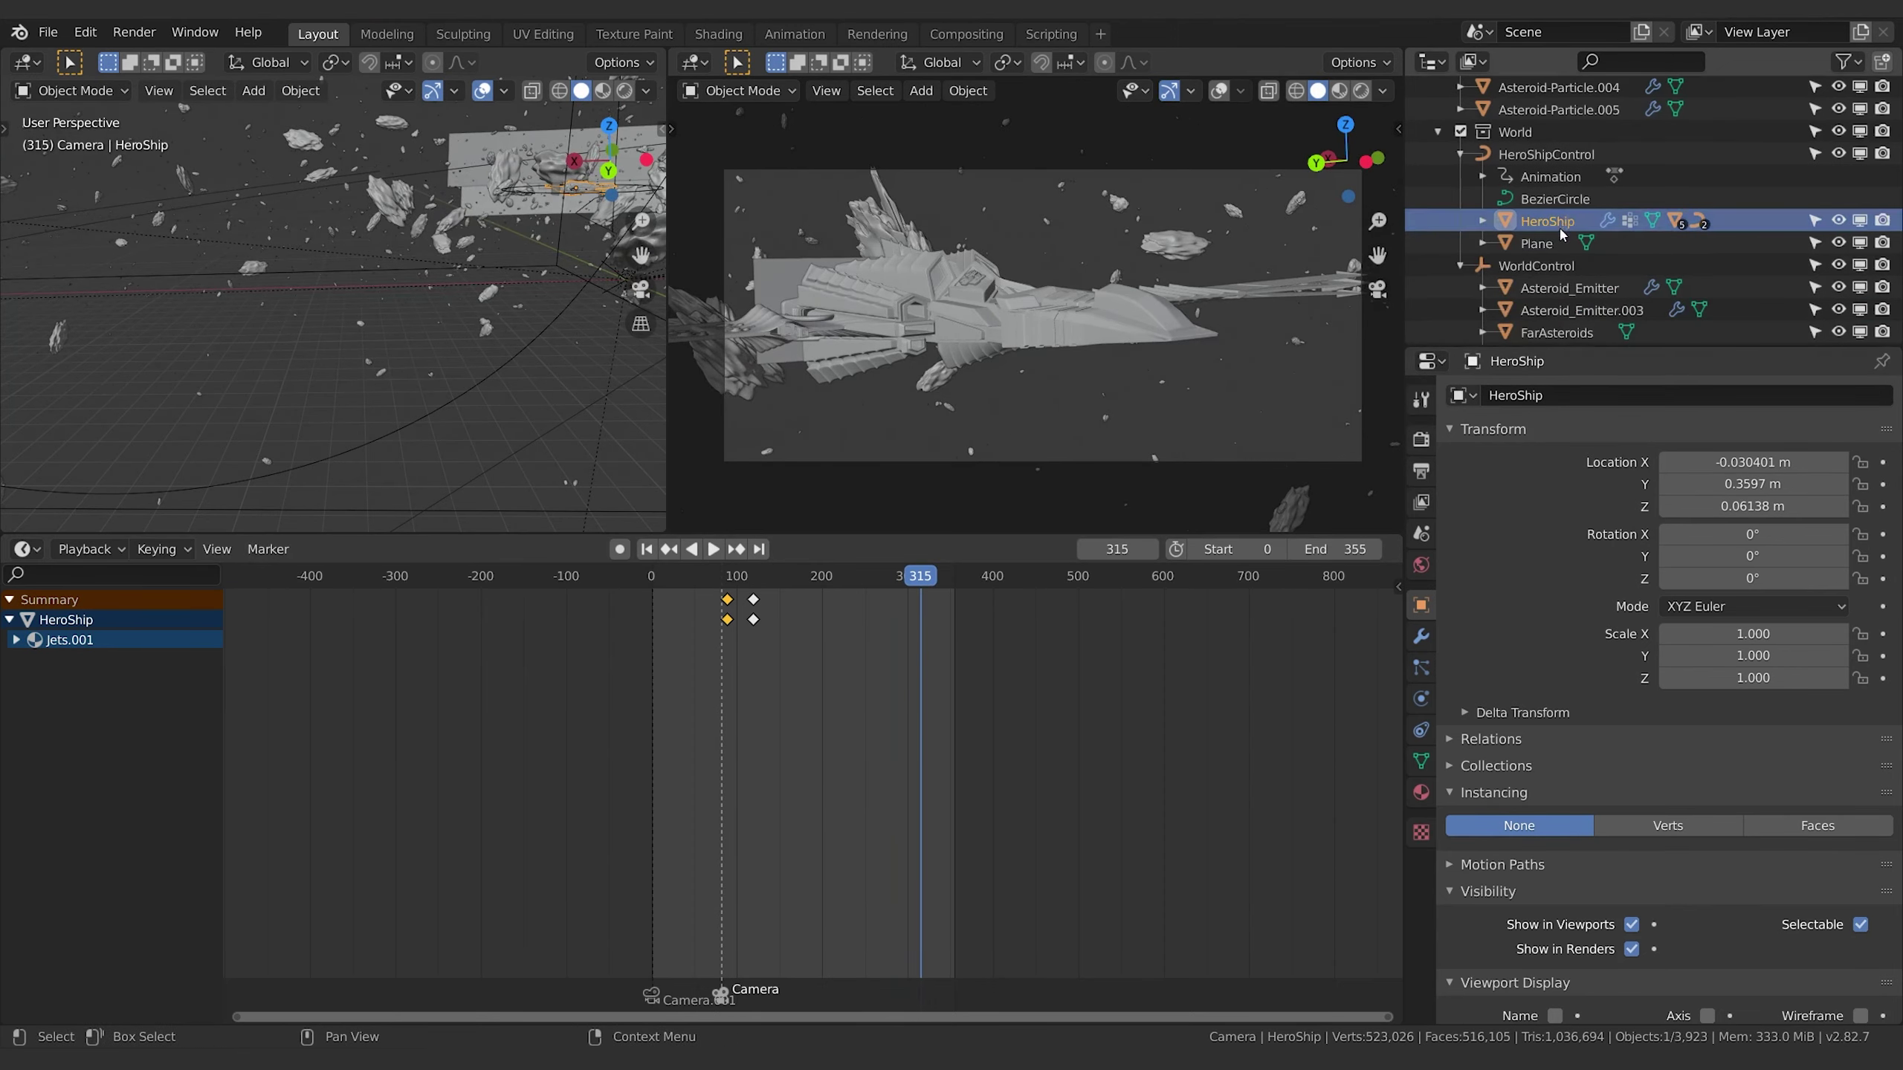
scroll(1545, 261, down, 8)
click(1525, 280)
middle_drag(996, 361, 1090, 373)
middle_drag(1089, 368, 1095, 369)
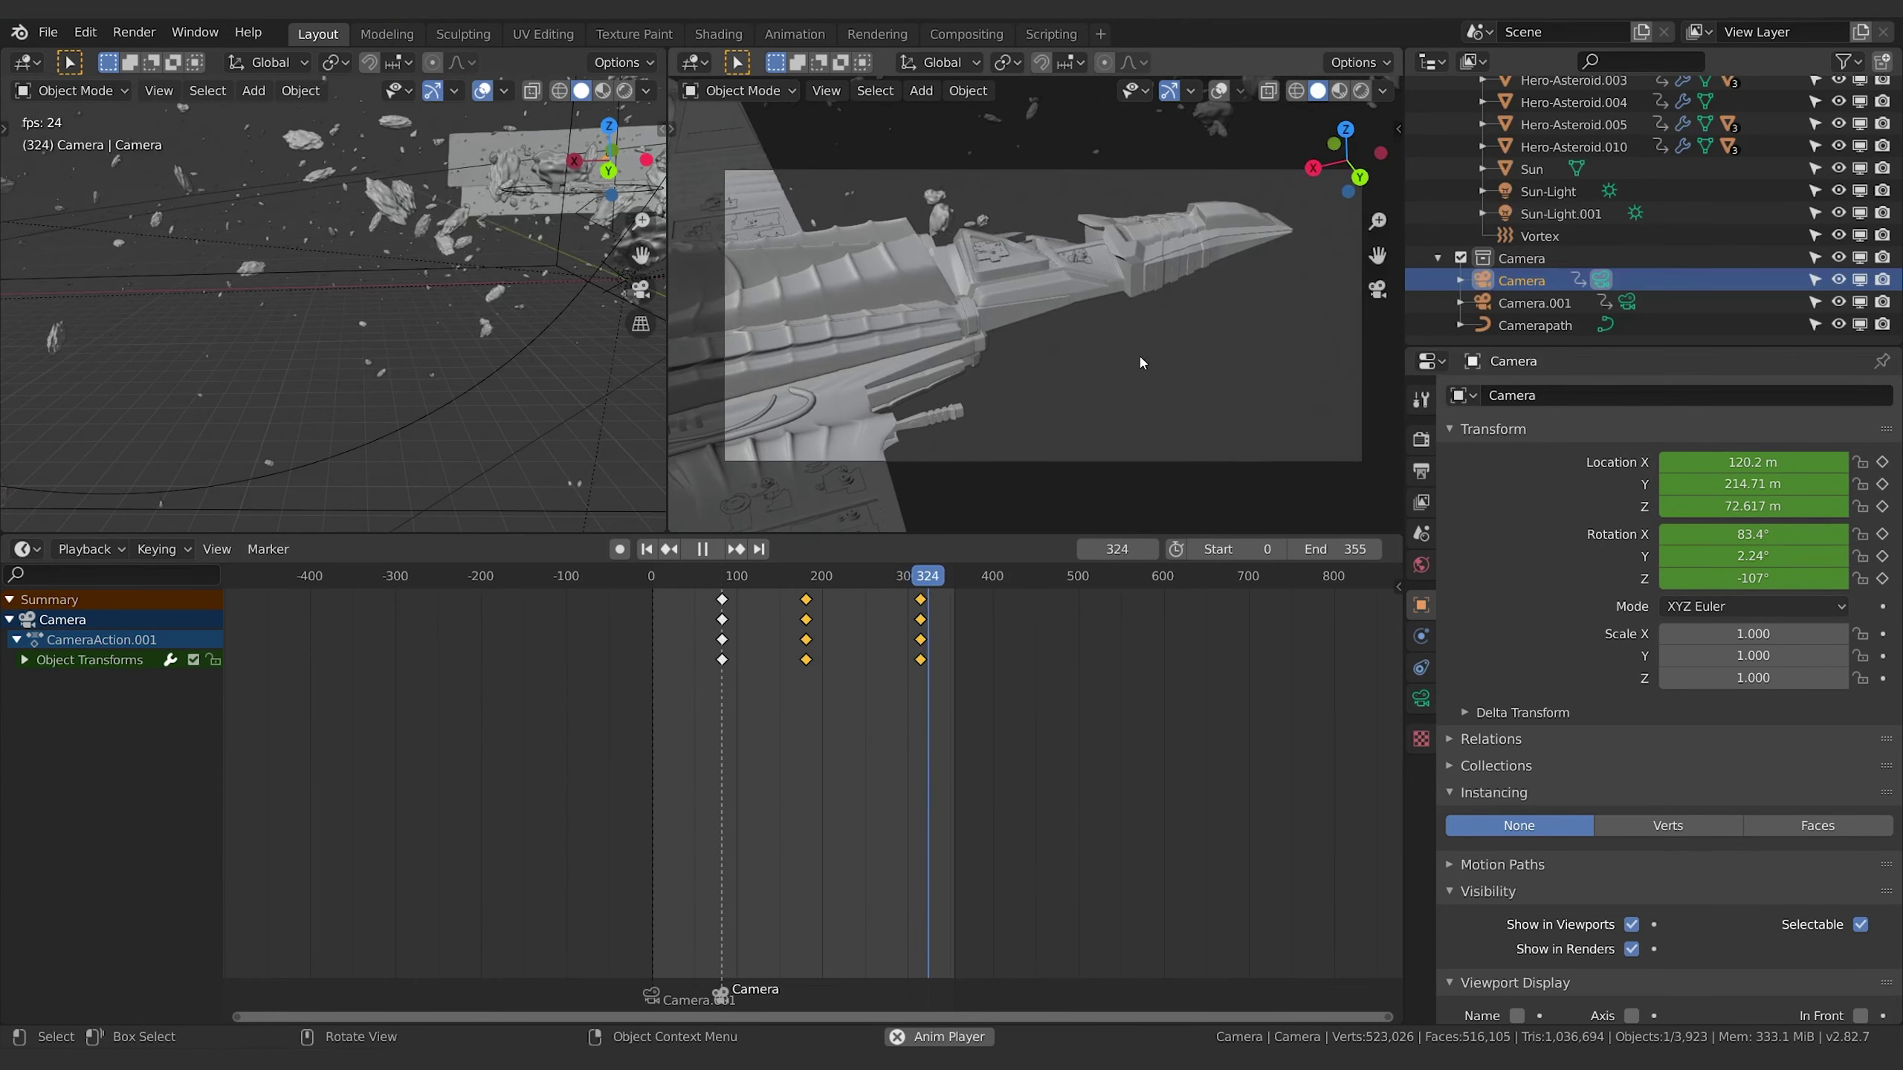
click(716, 577)
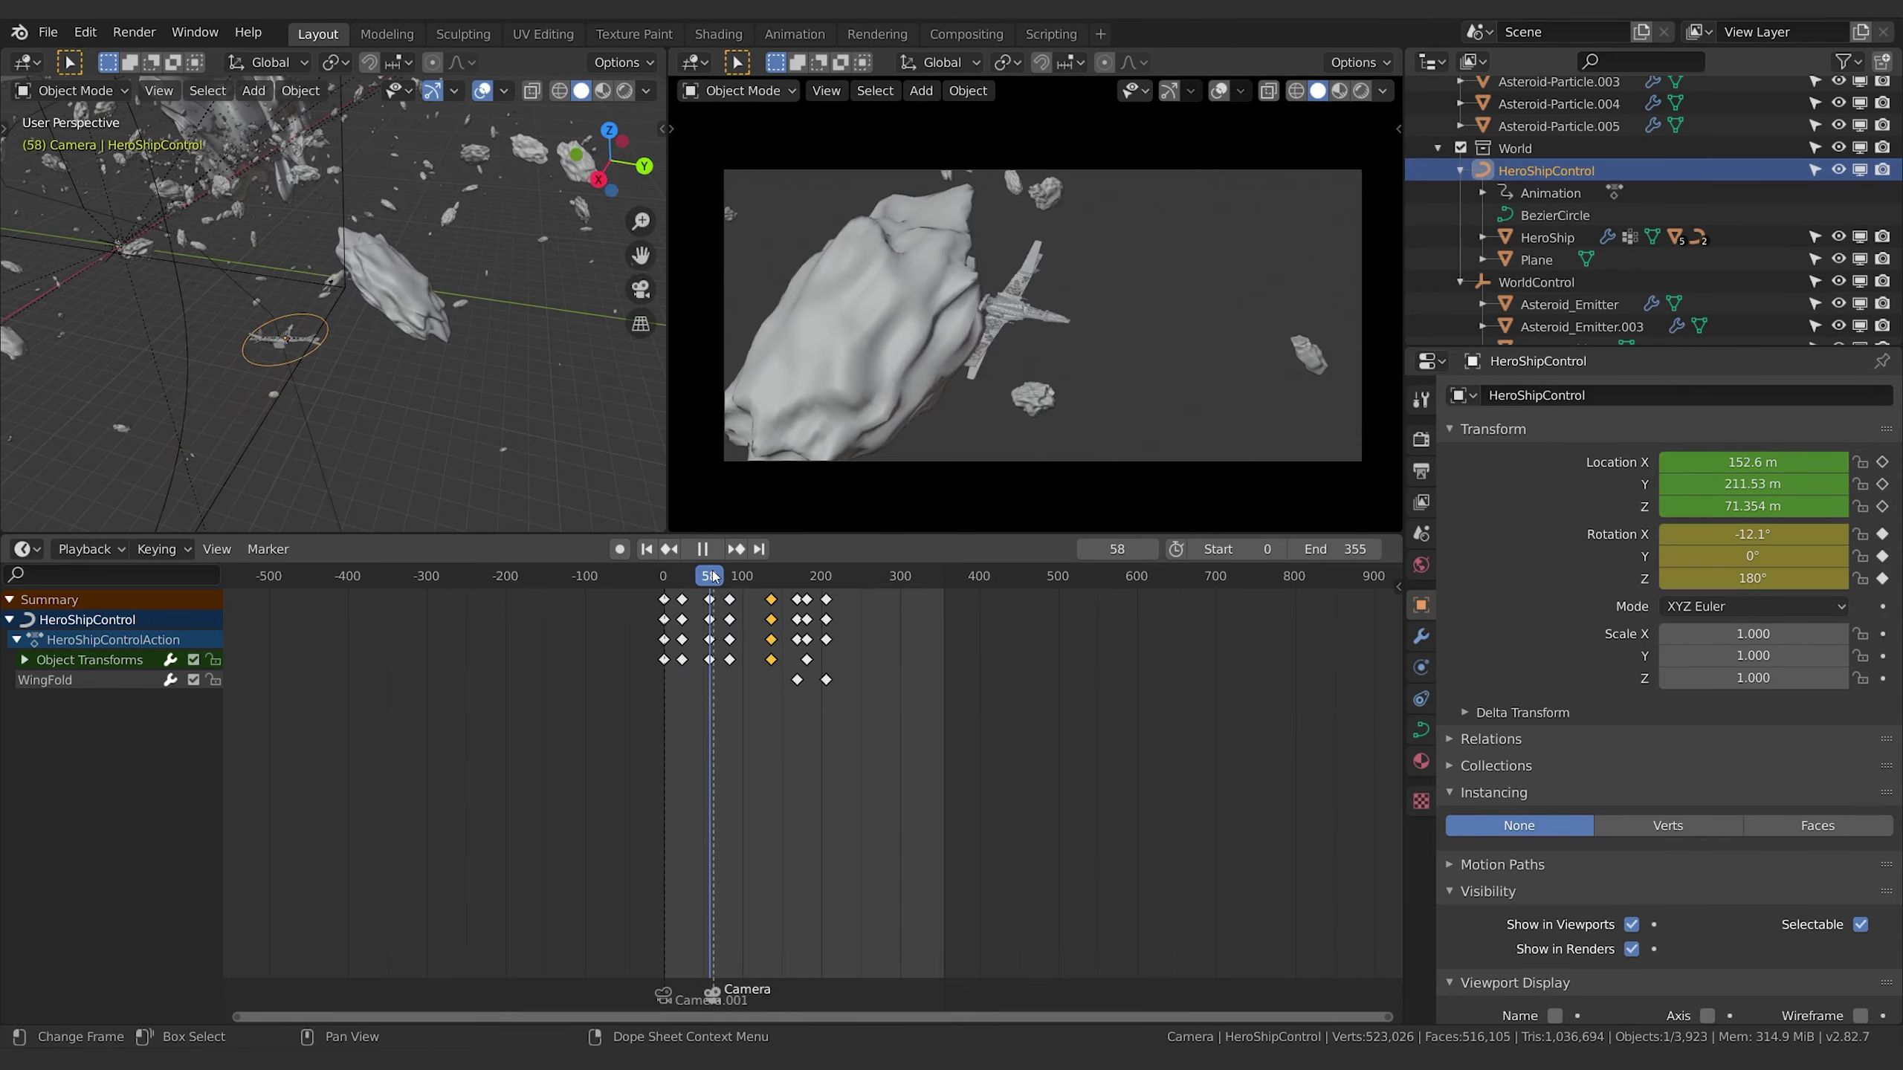
key(space)
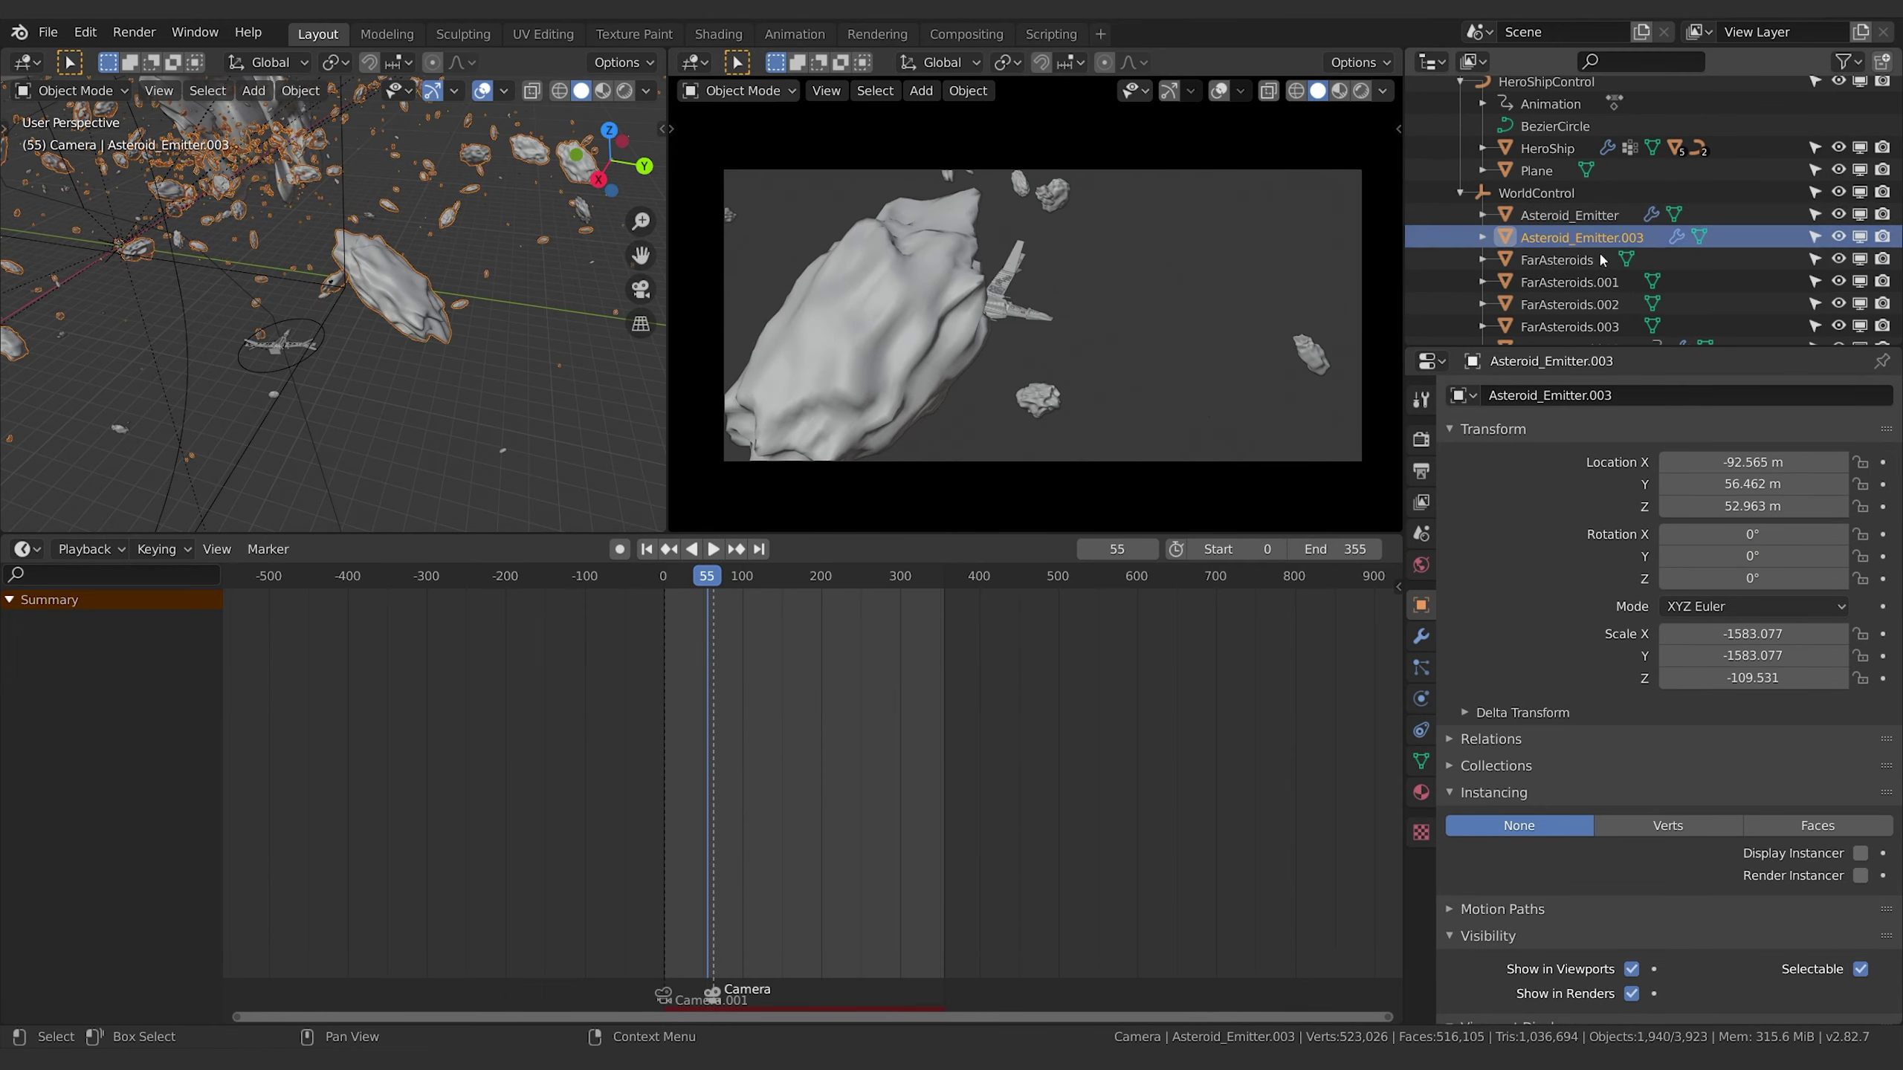
Duplicate Asteroid_Emitter.003, scale the copy larger and lower it along Z.
key(shift+d)
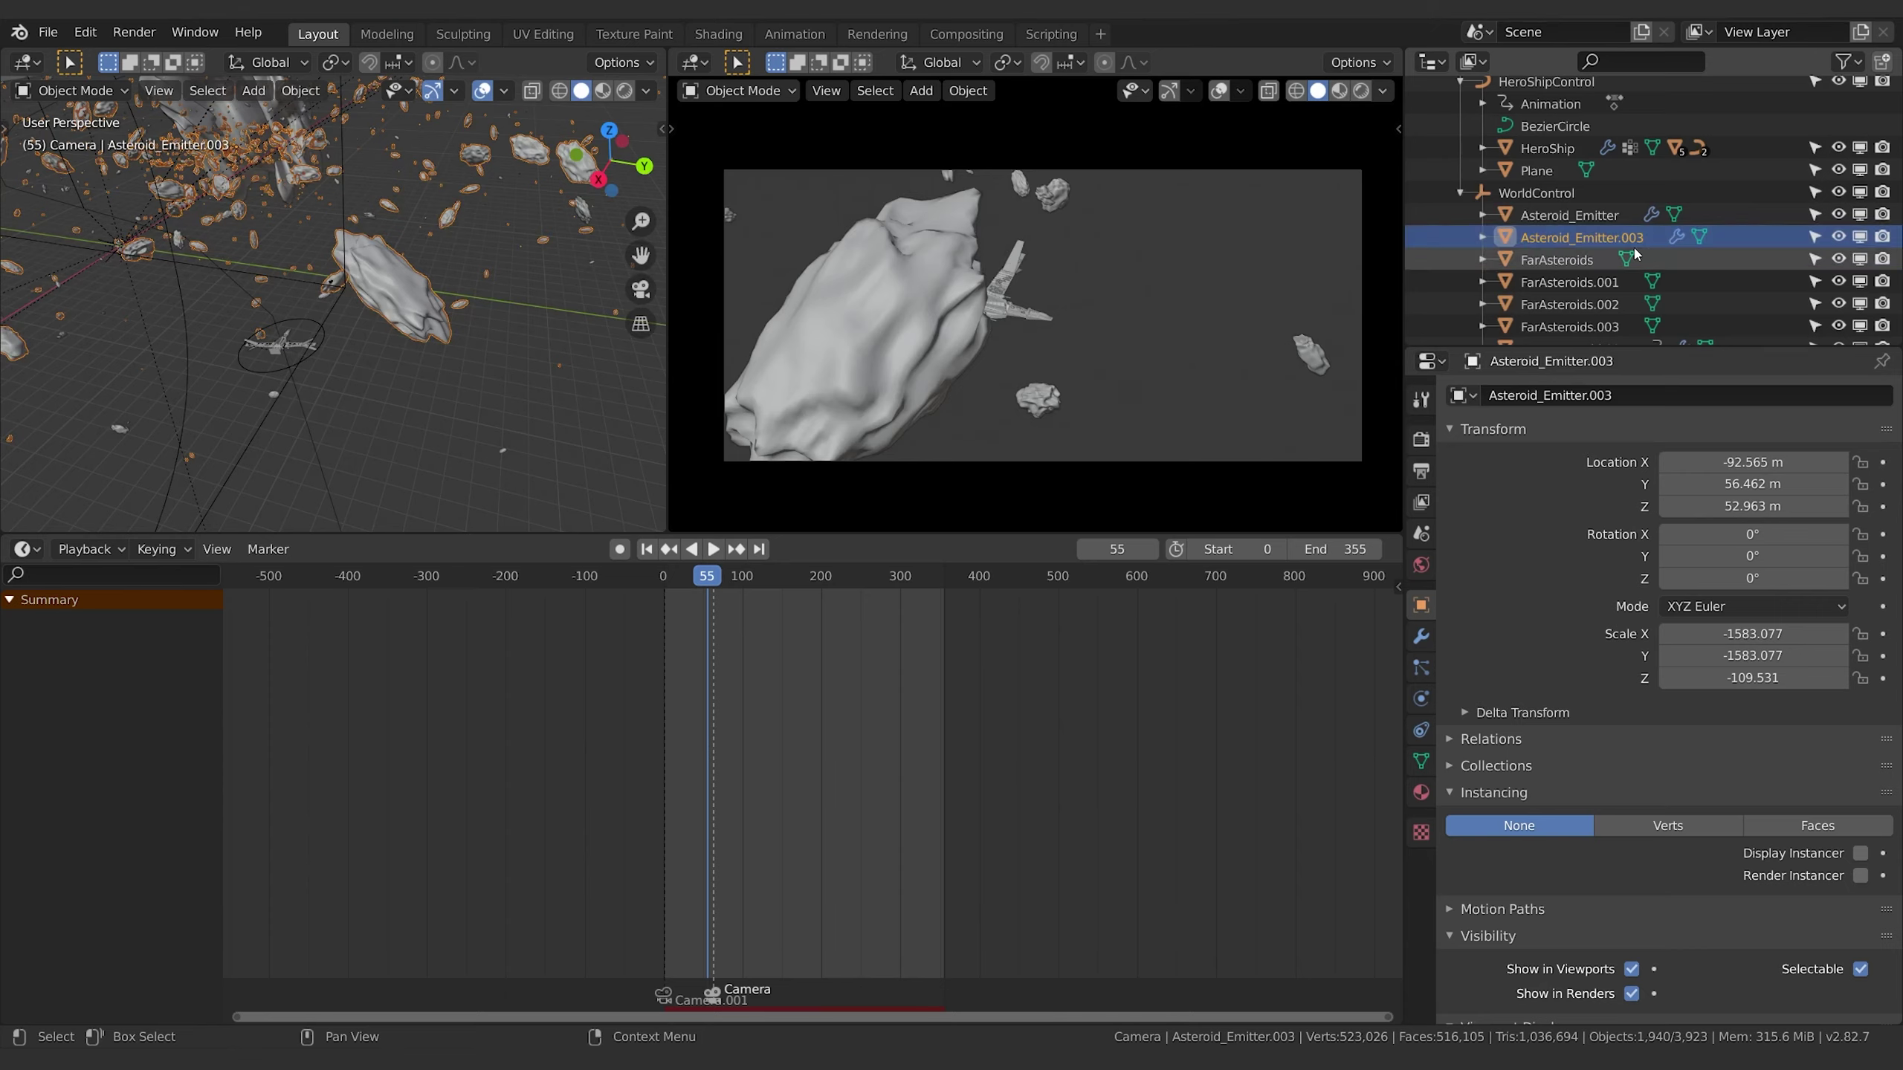
click(1305, 295)
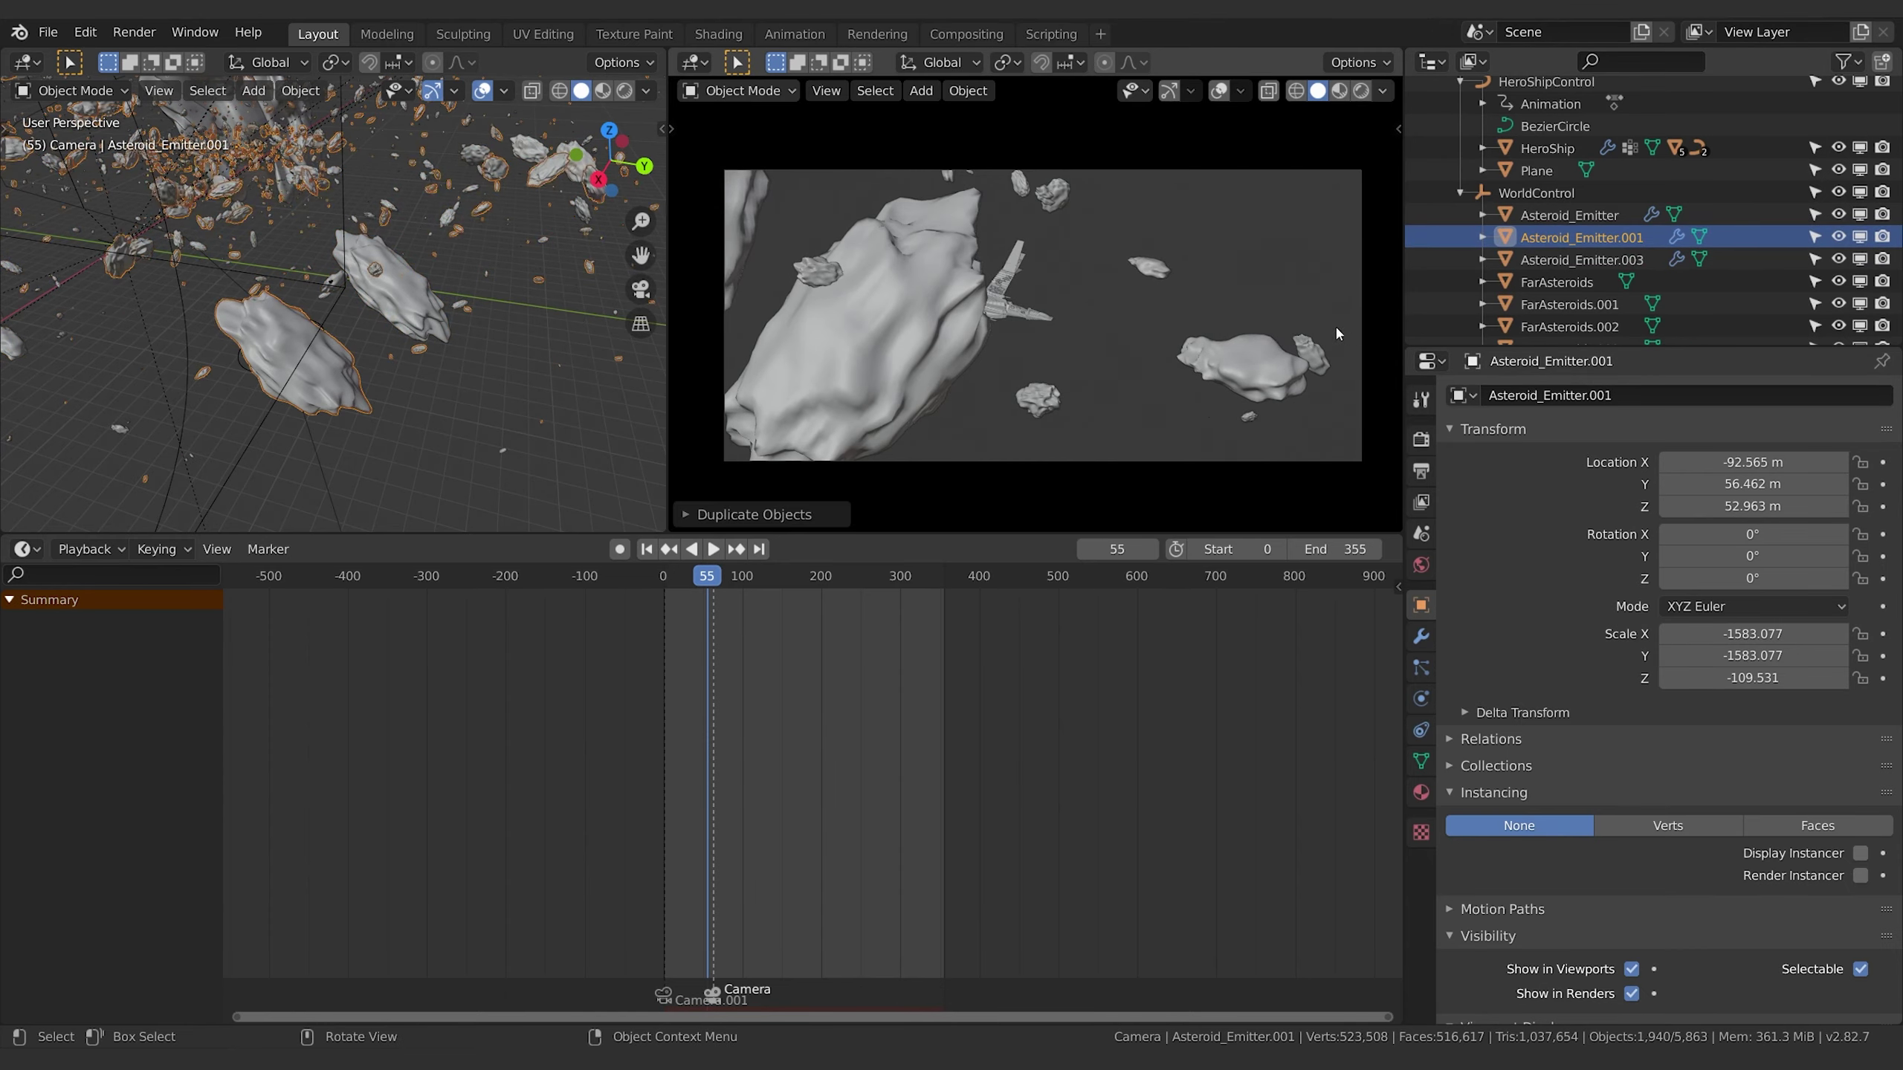
key(s)
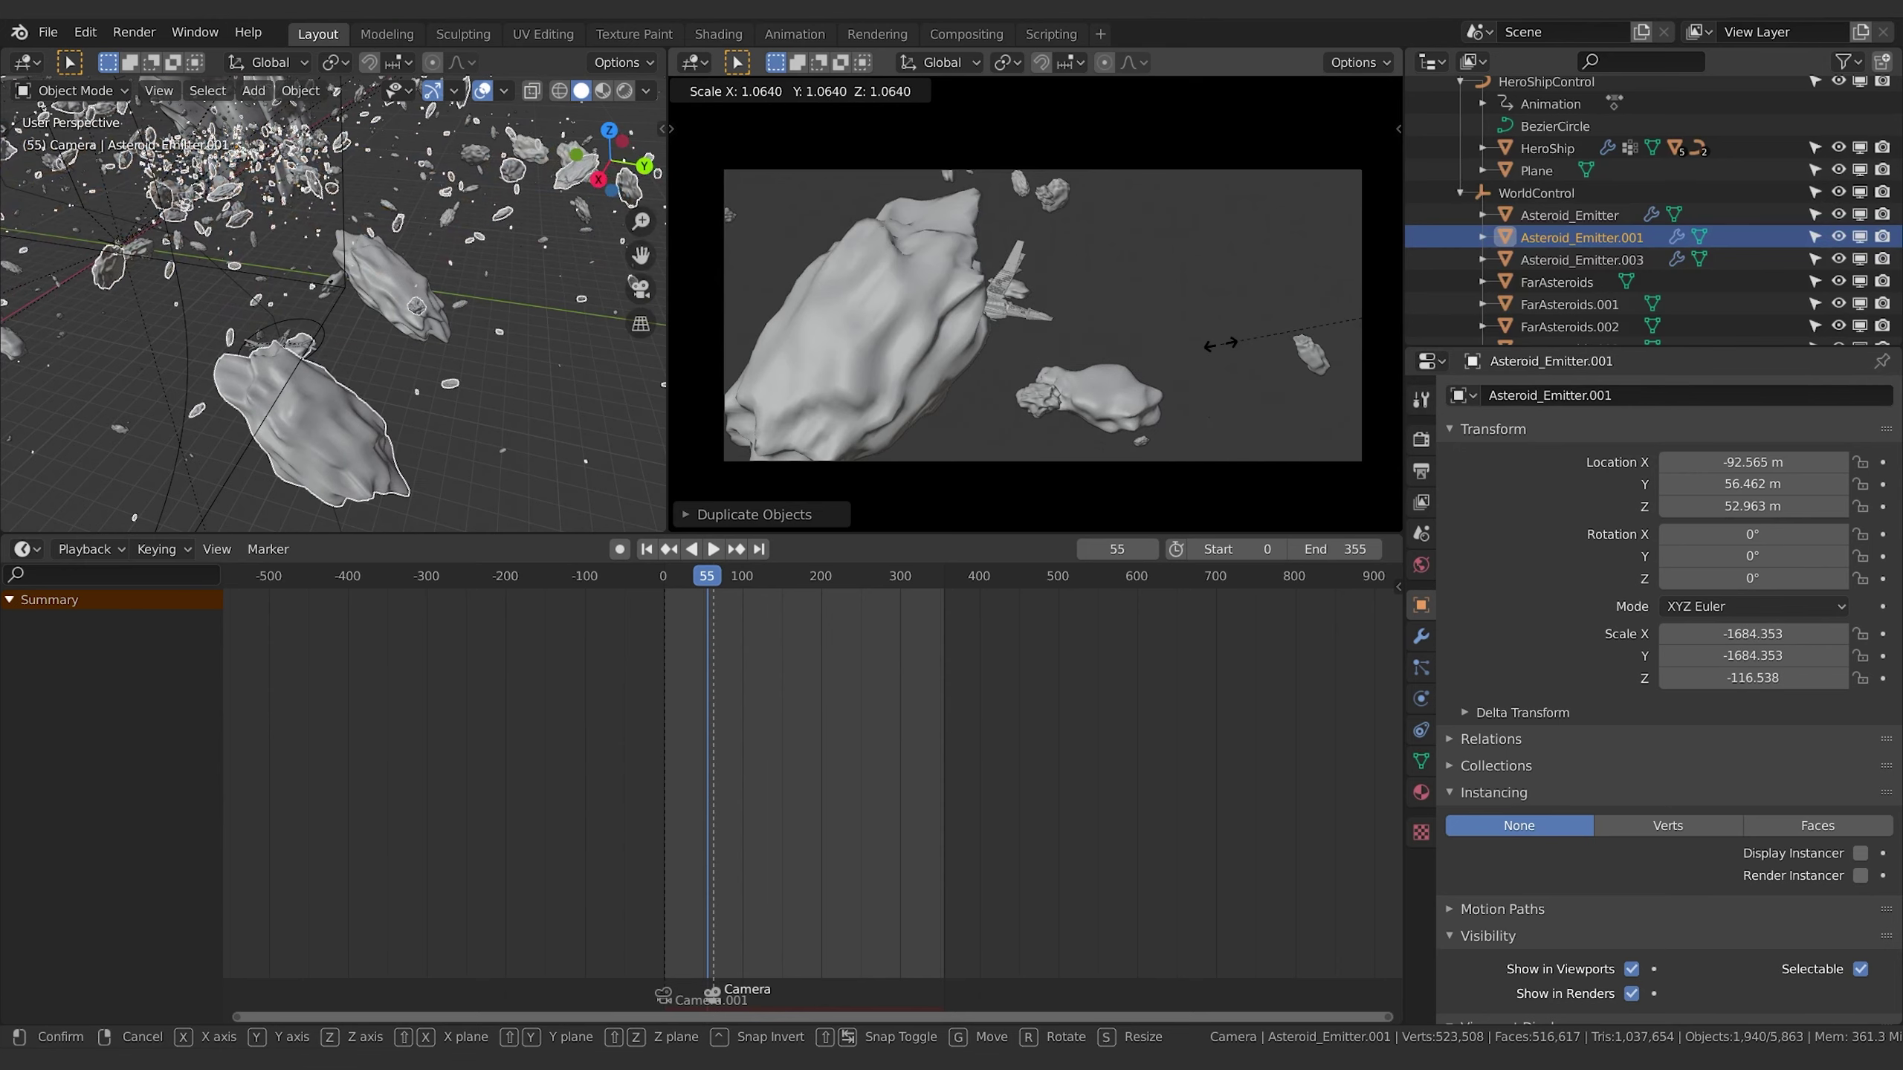
click(1220, 344)
key(g)
key(z)
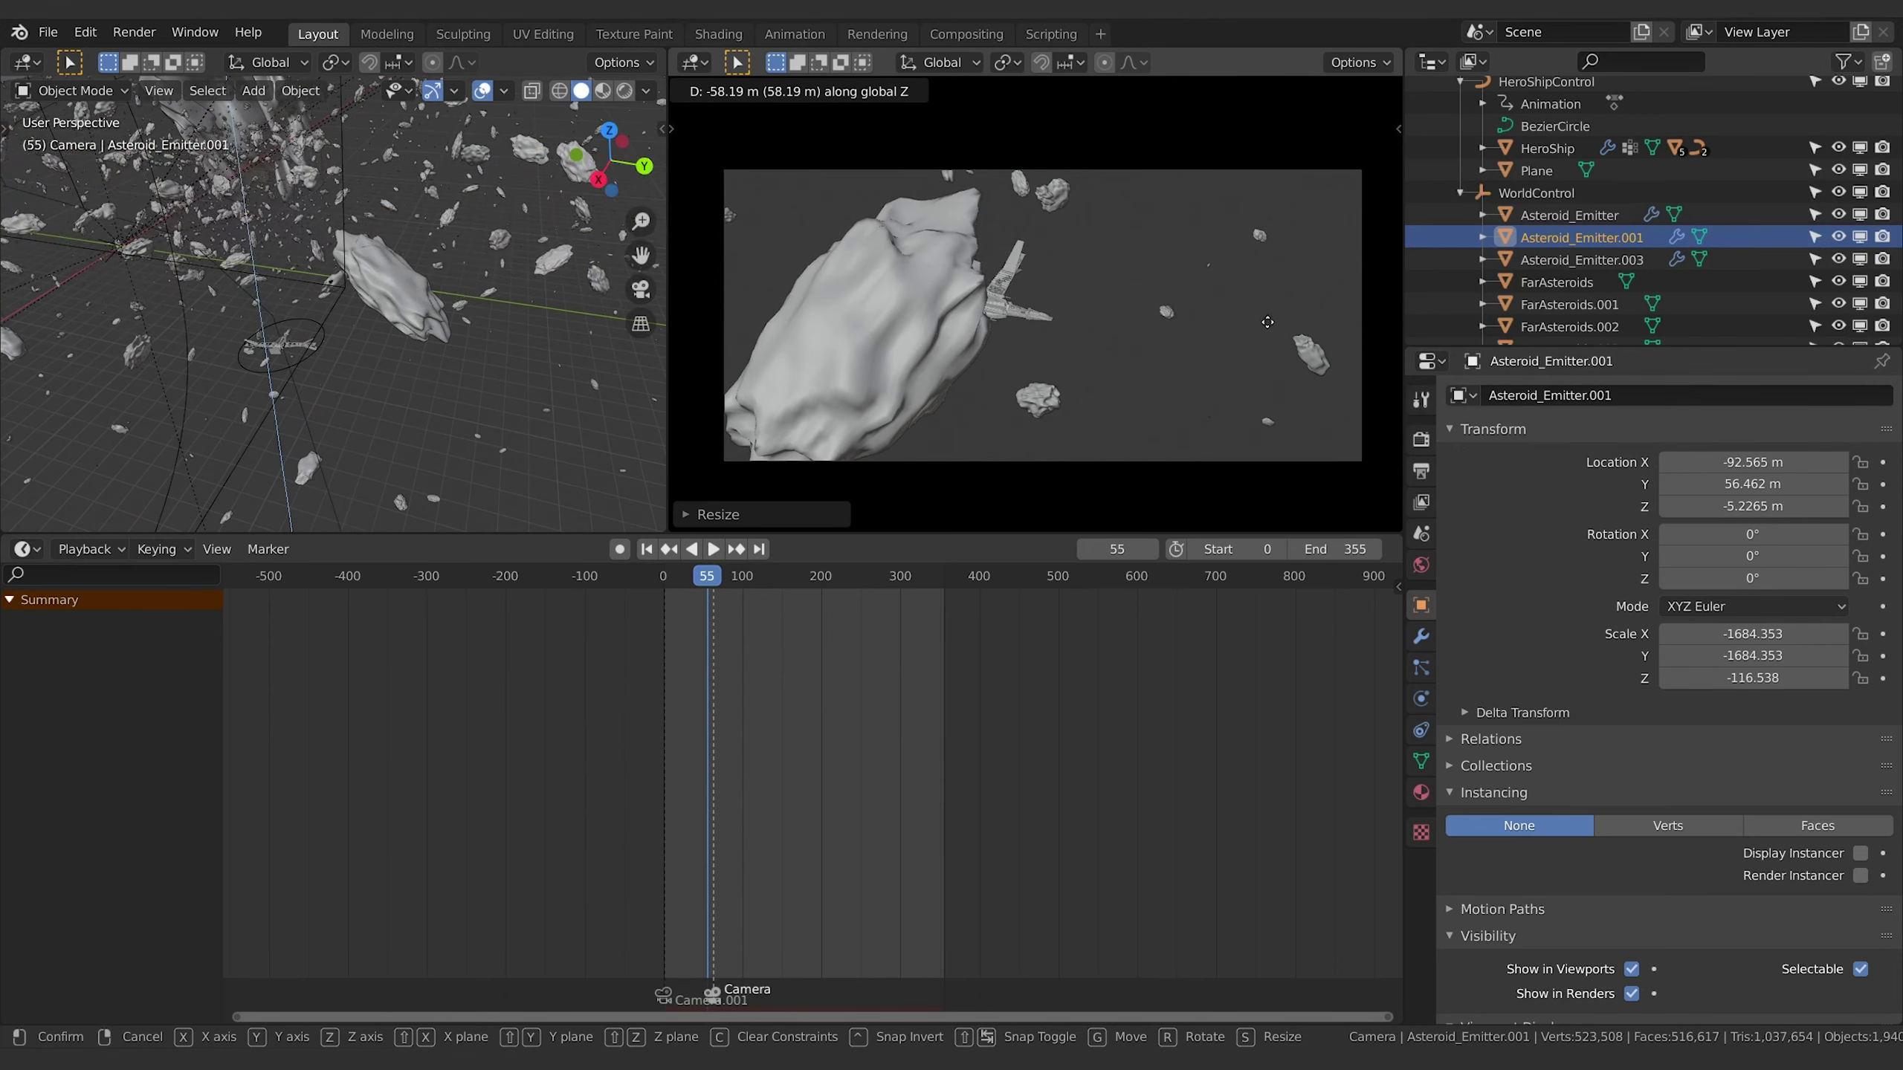
click(1314, 363)
Push the emitter copy further along X, then Z, to X 203.89 m, Z -168.88 m.
key(g)
key(x)
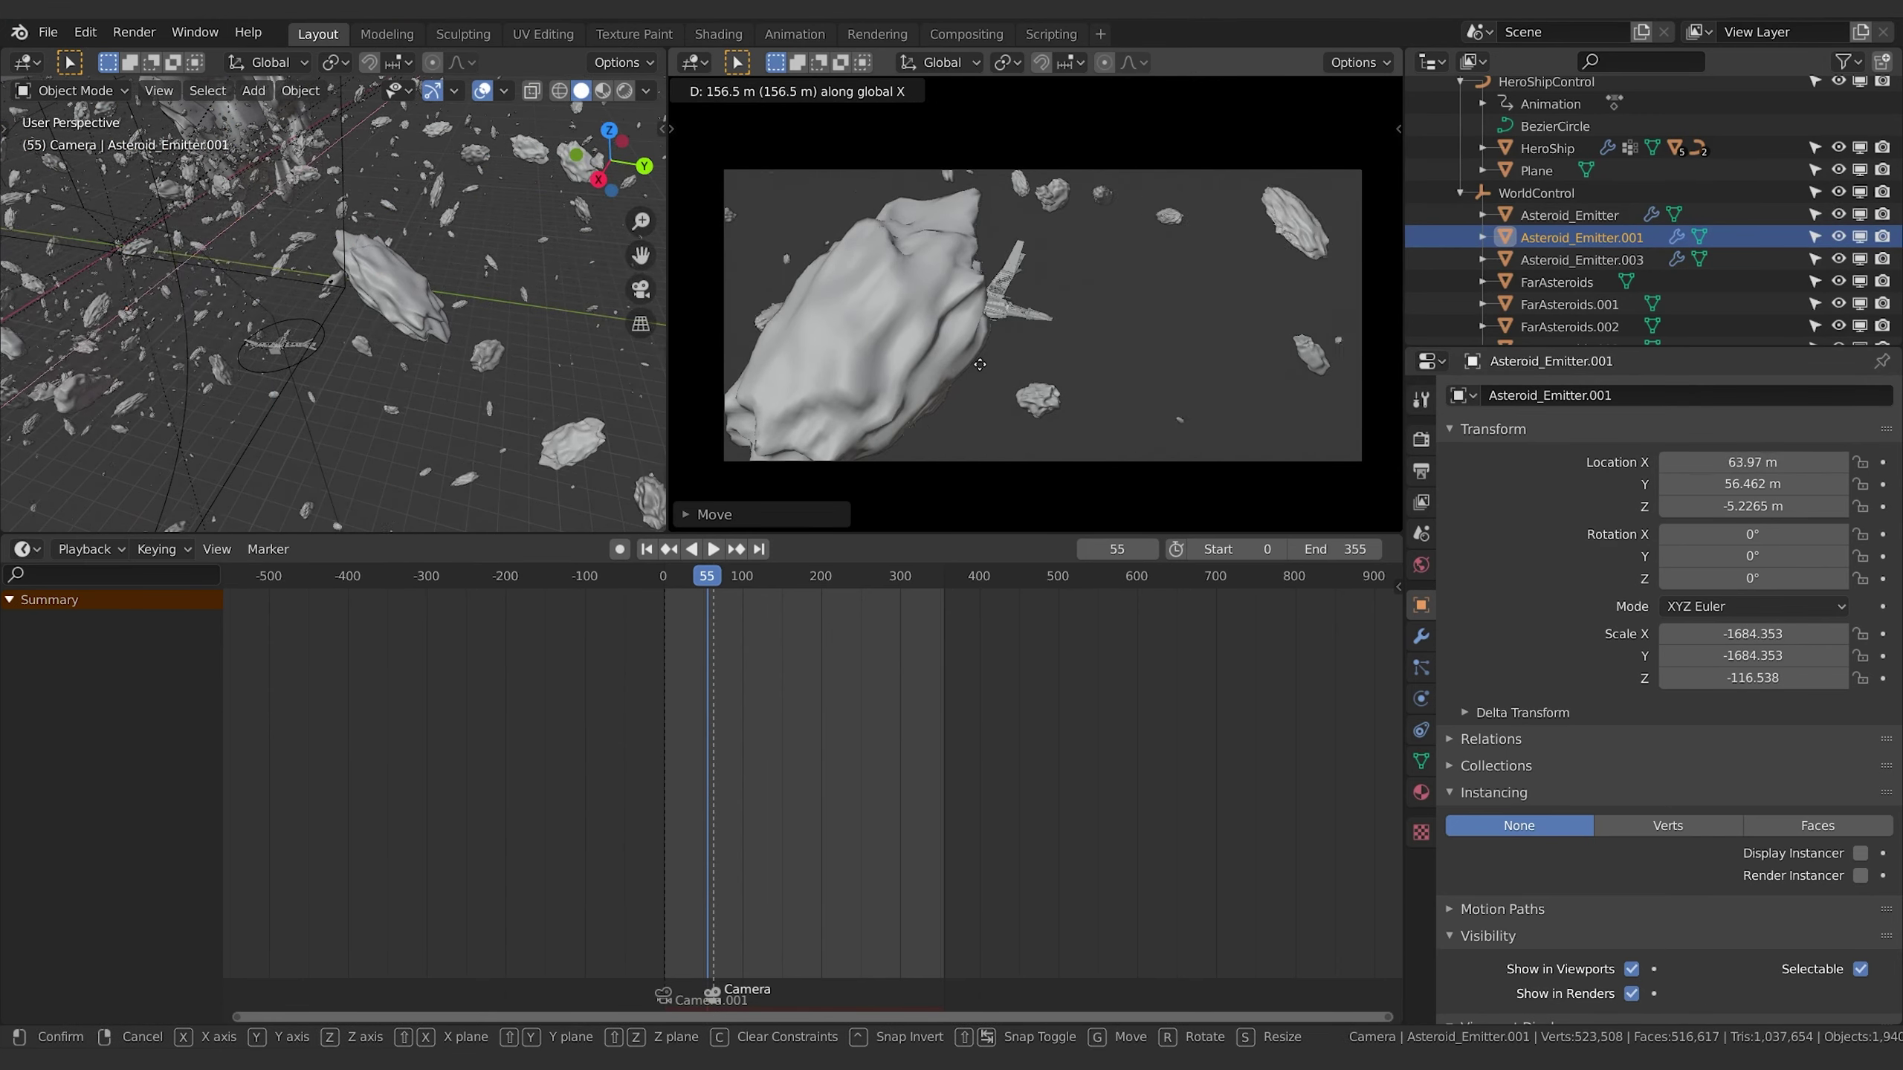
click(1203, 446)
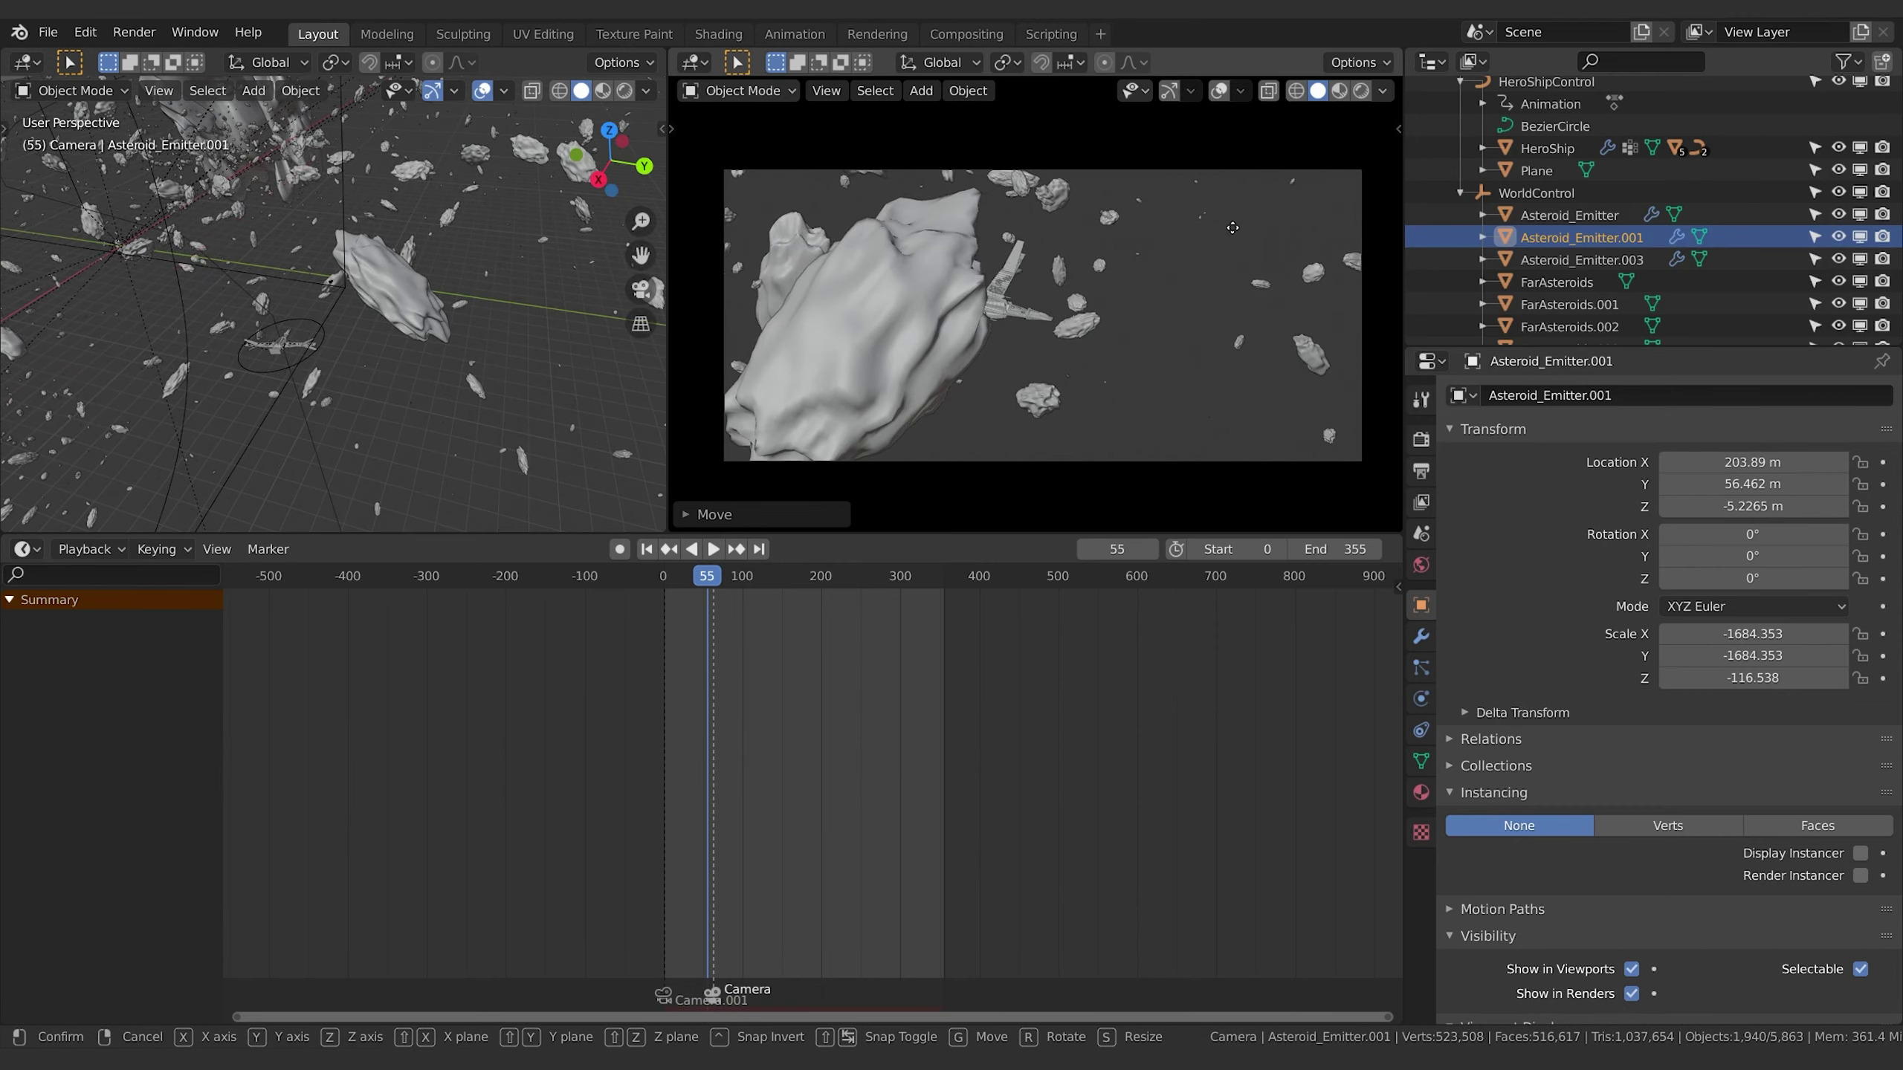
key(g)
key(z)
click(1203, 446)
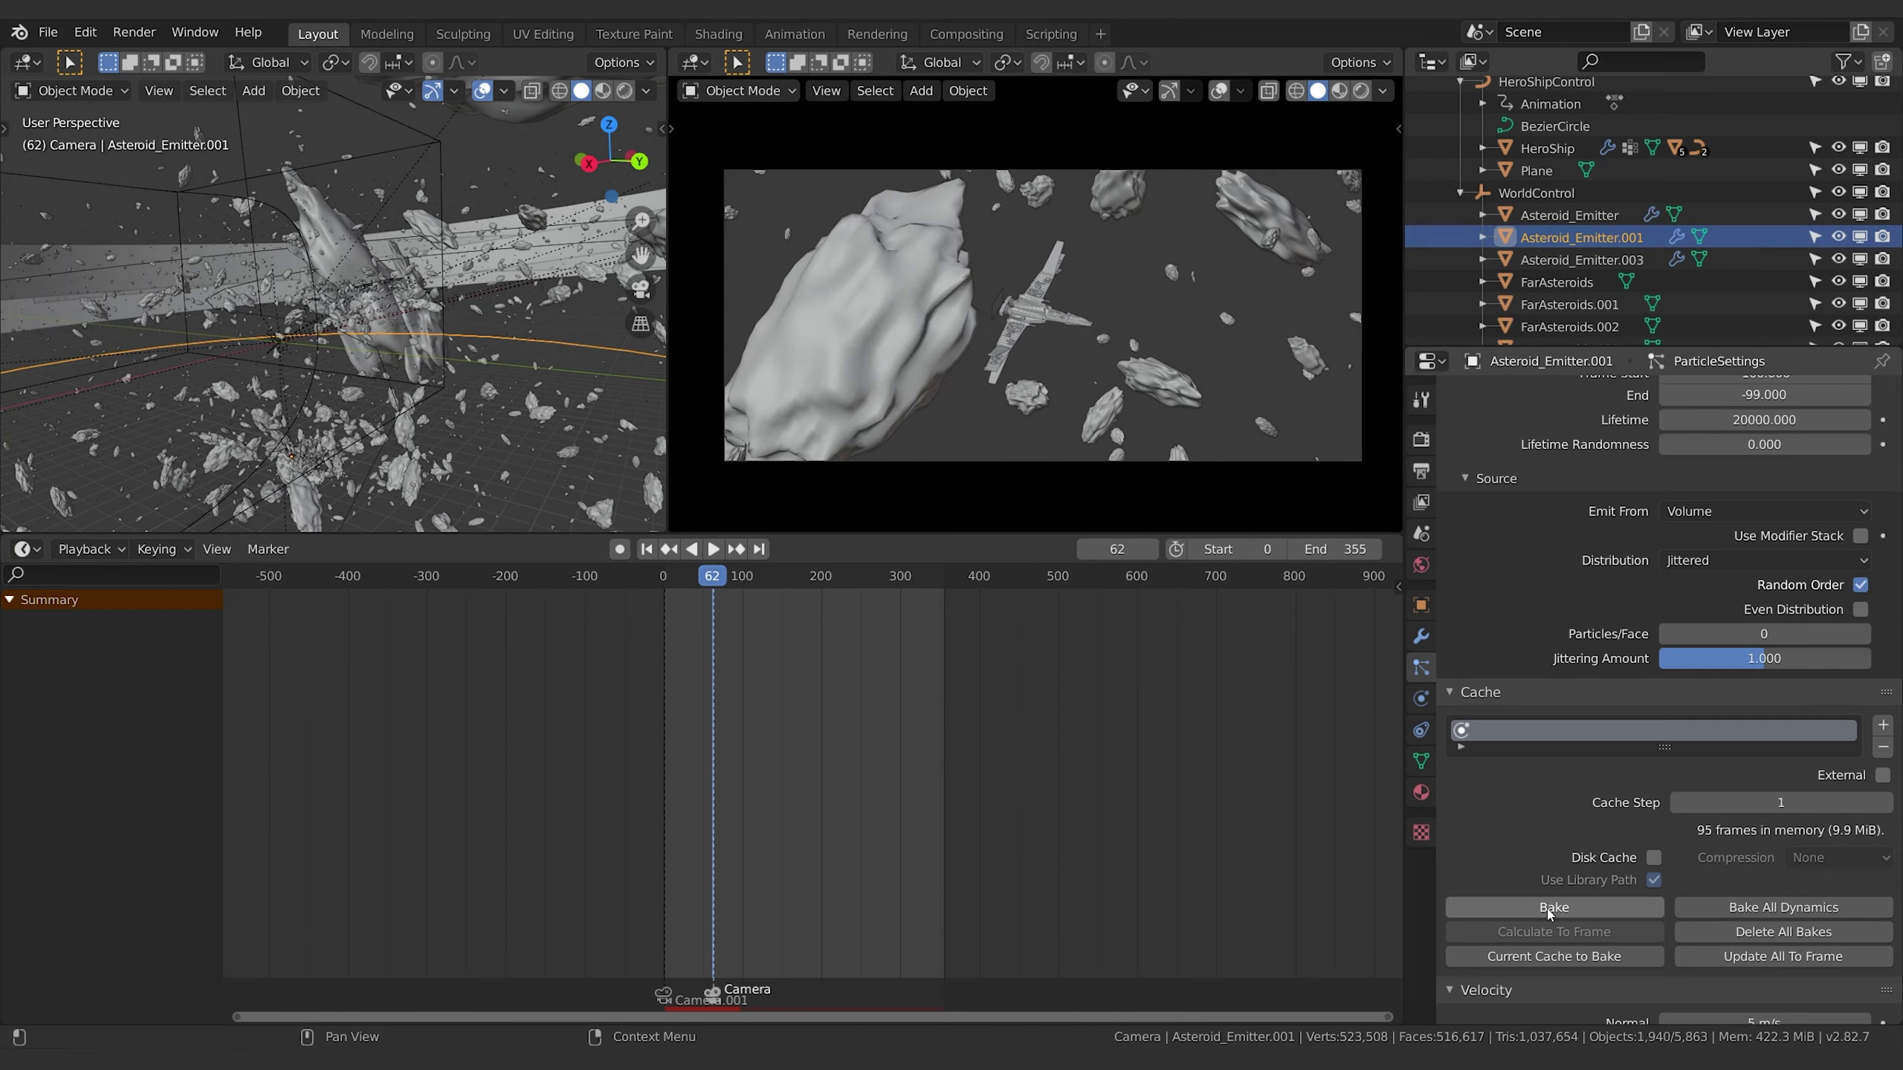
Bake the emitter's particle cache (355 frames, 36.8 MiB), then select Asteroid-Particle.002.
click(1548, 908)
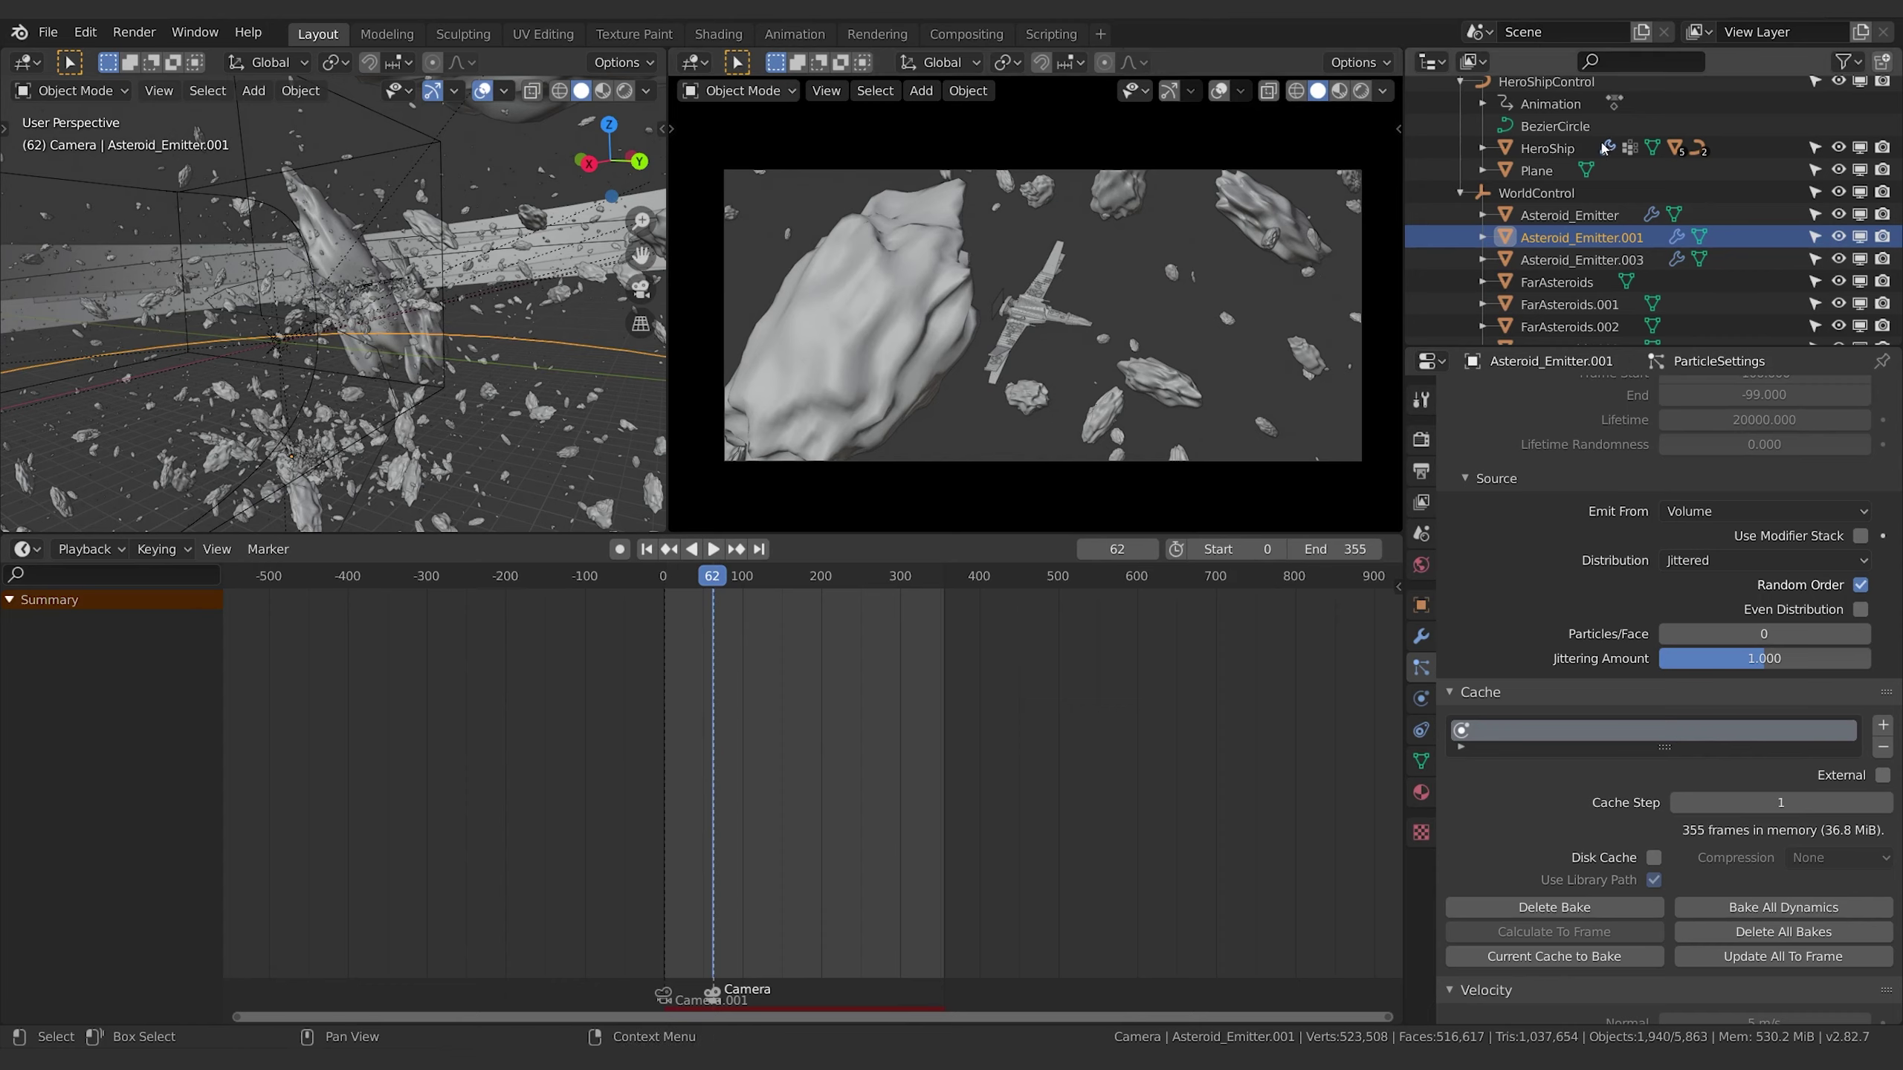
scroll(1573, 150, up, 6)
click(1547, 148)
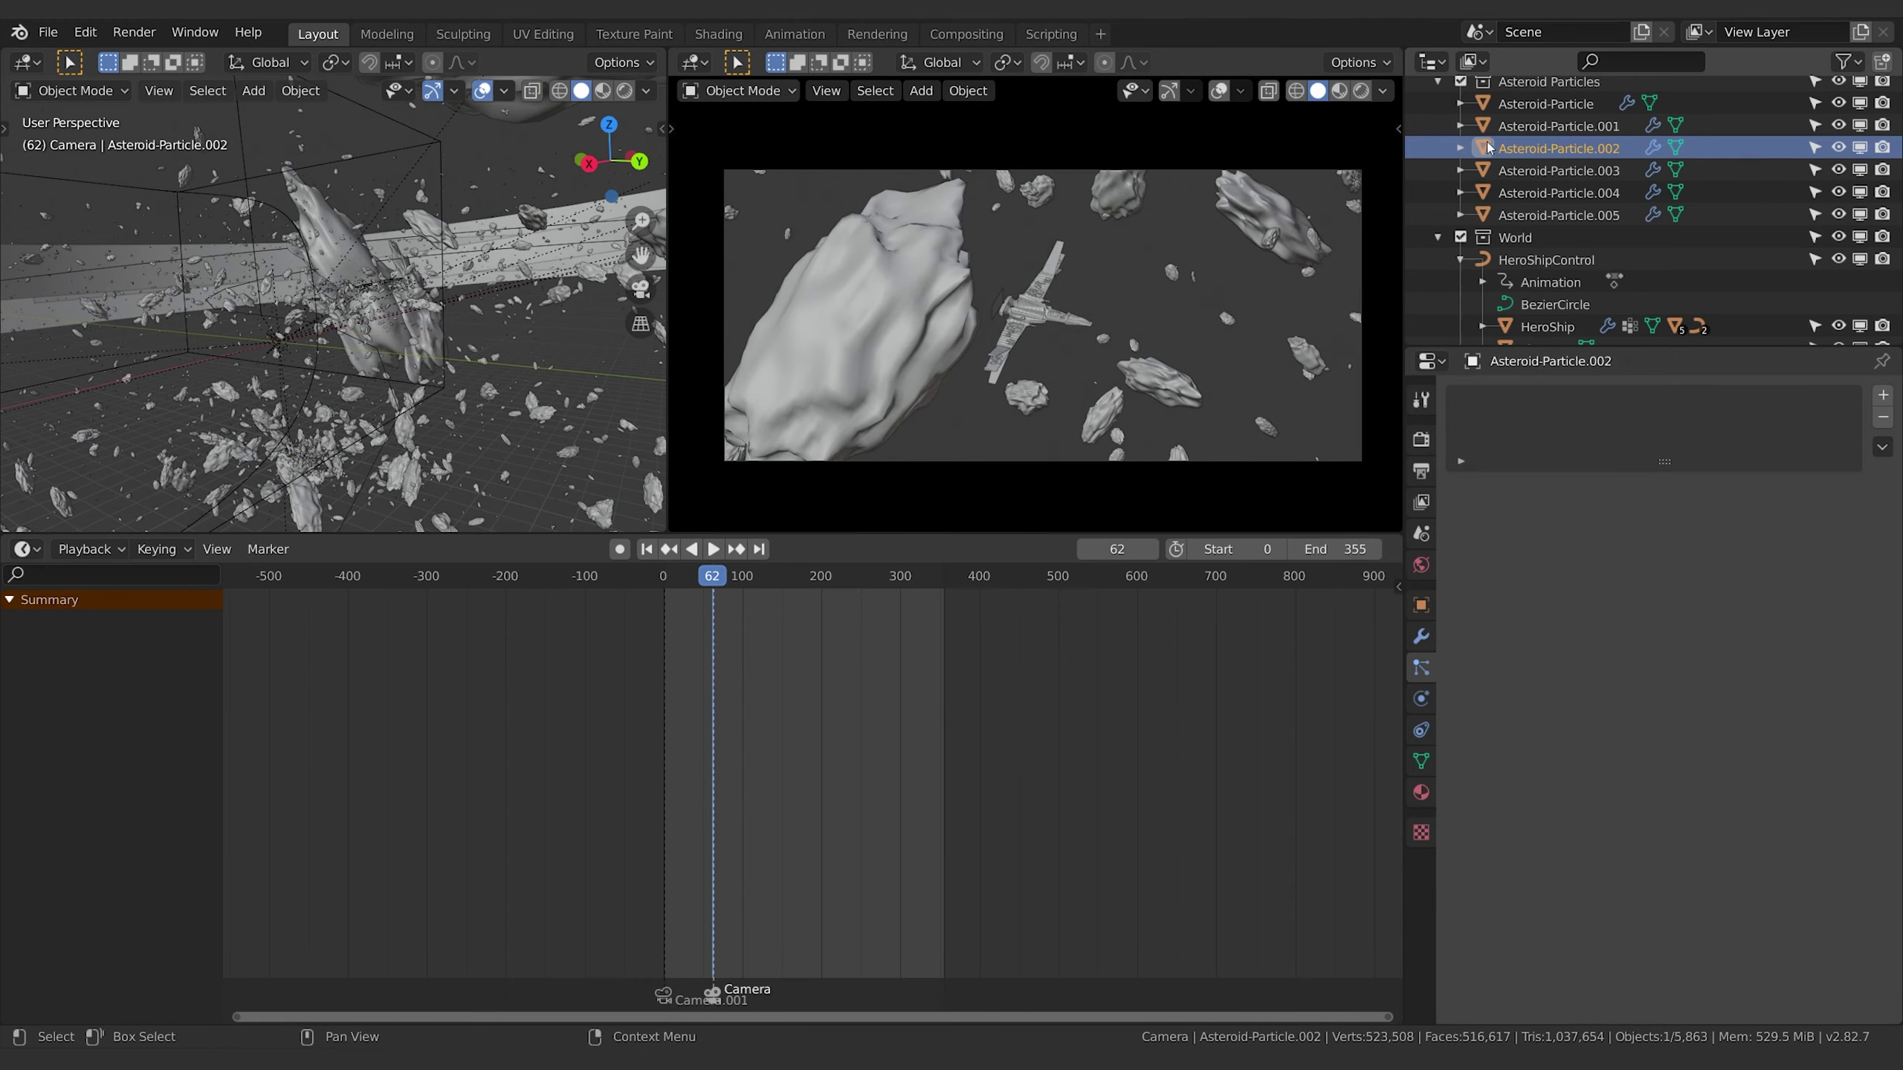
Duplicate Asteroid-Particle.002 and move the copy, Asteroid-Particle.006, into the World collection.
key(shift+d)
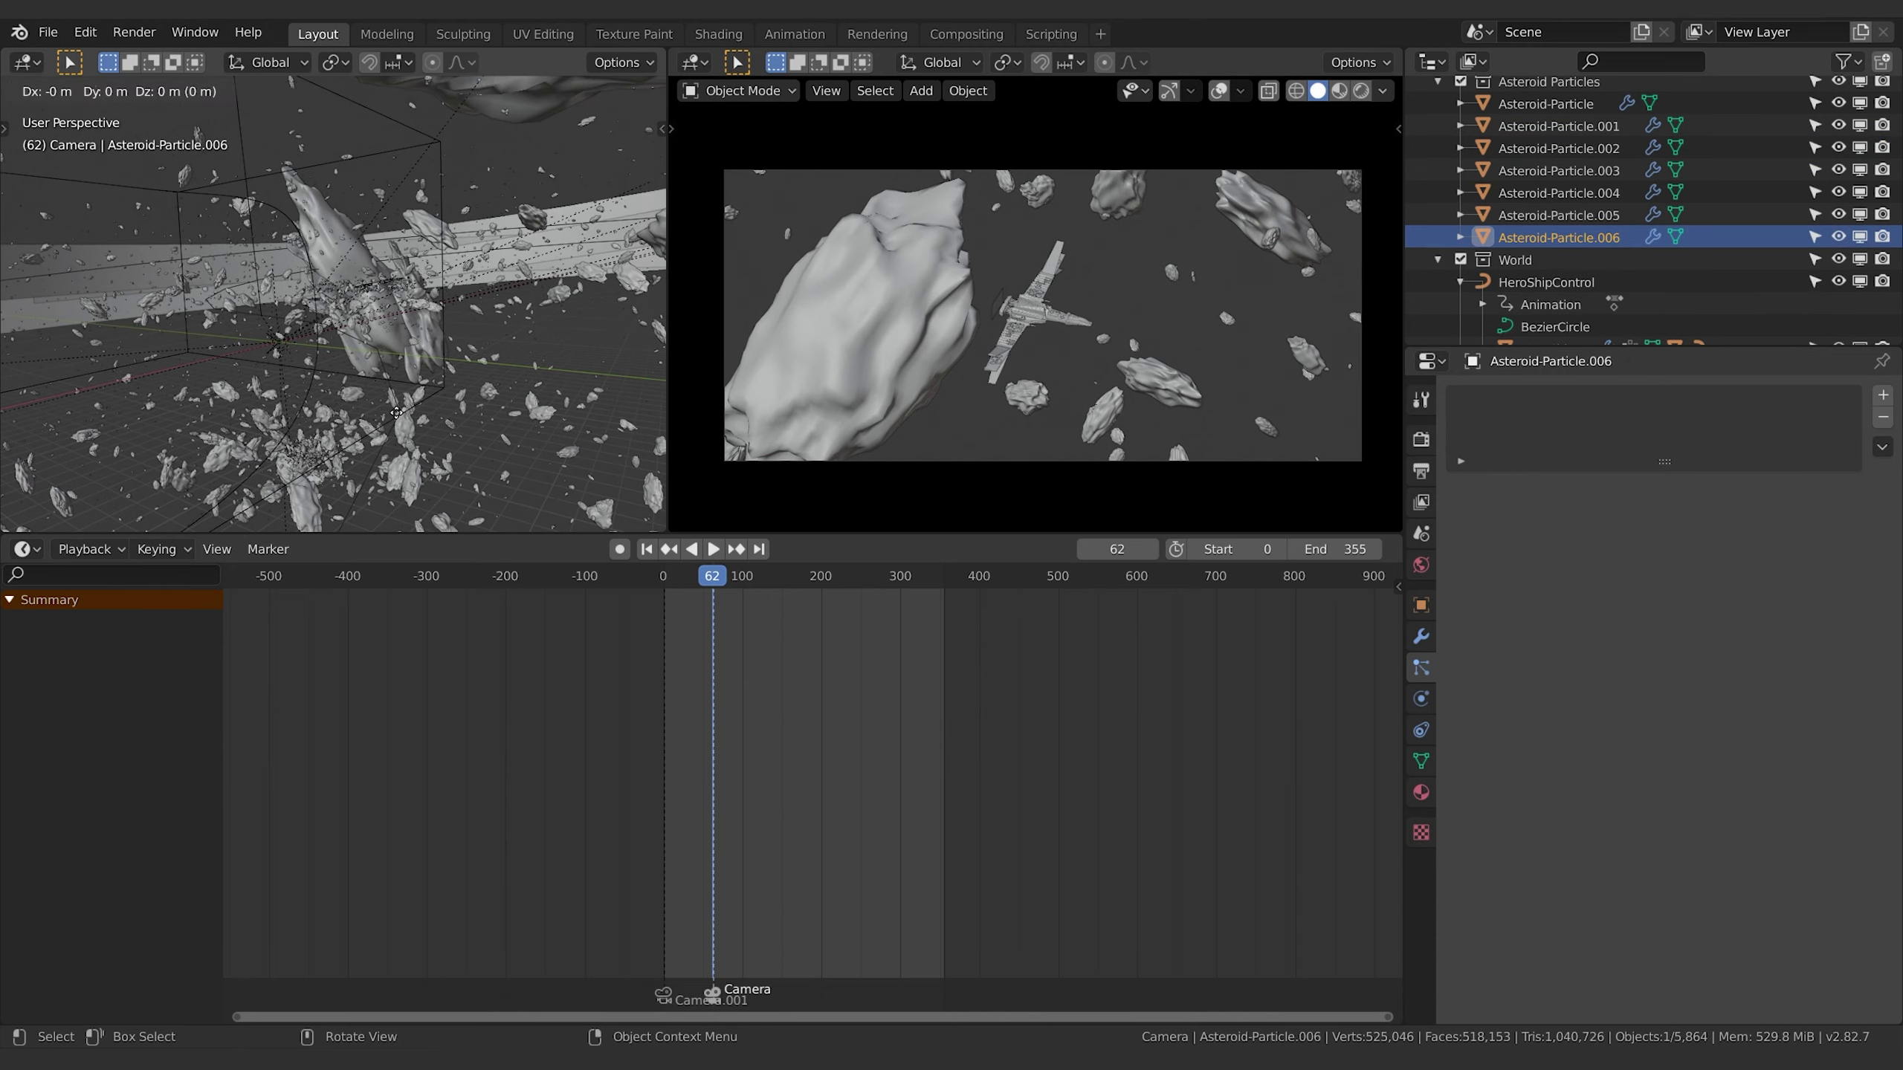
click(399, 418)
drag(1543, 237, 1511, 259)
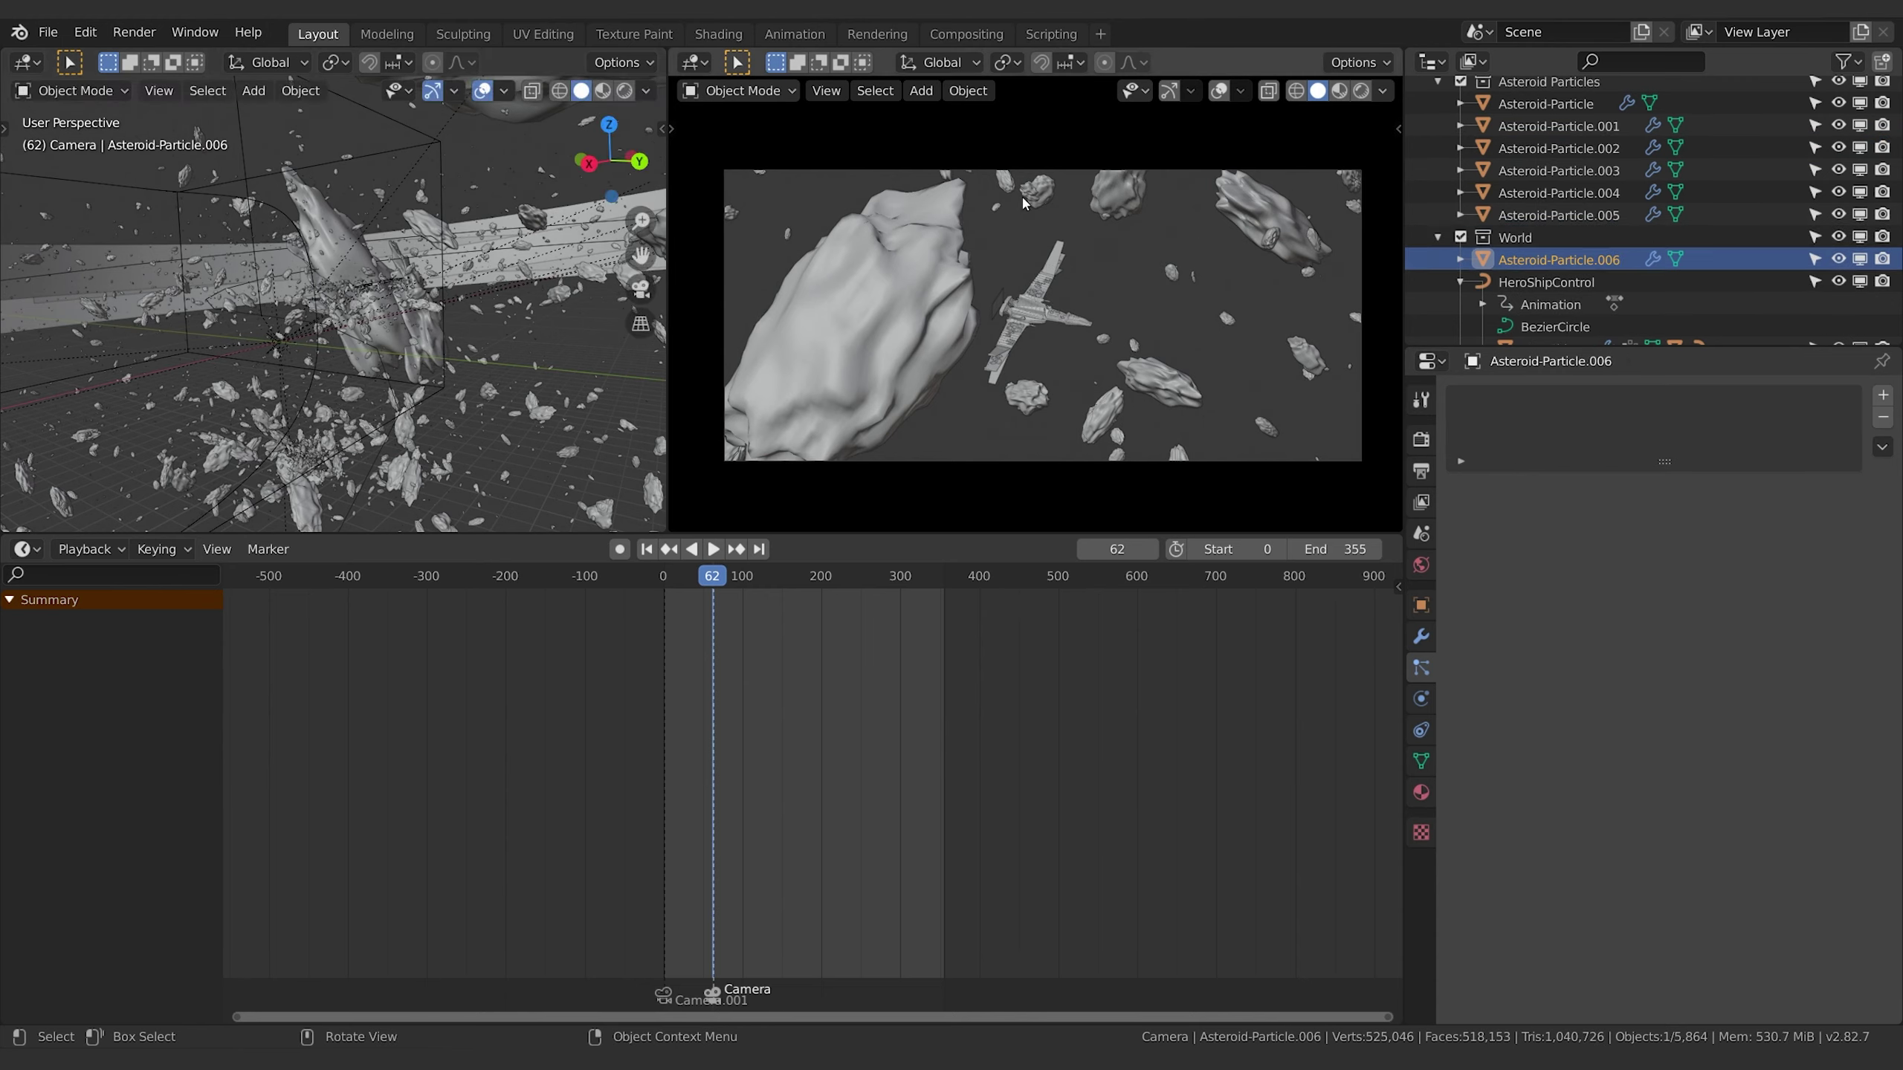
key(g)
click(335, 257)
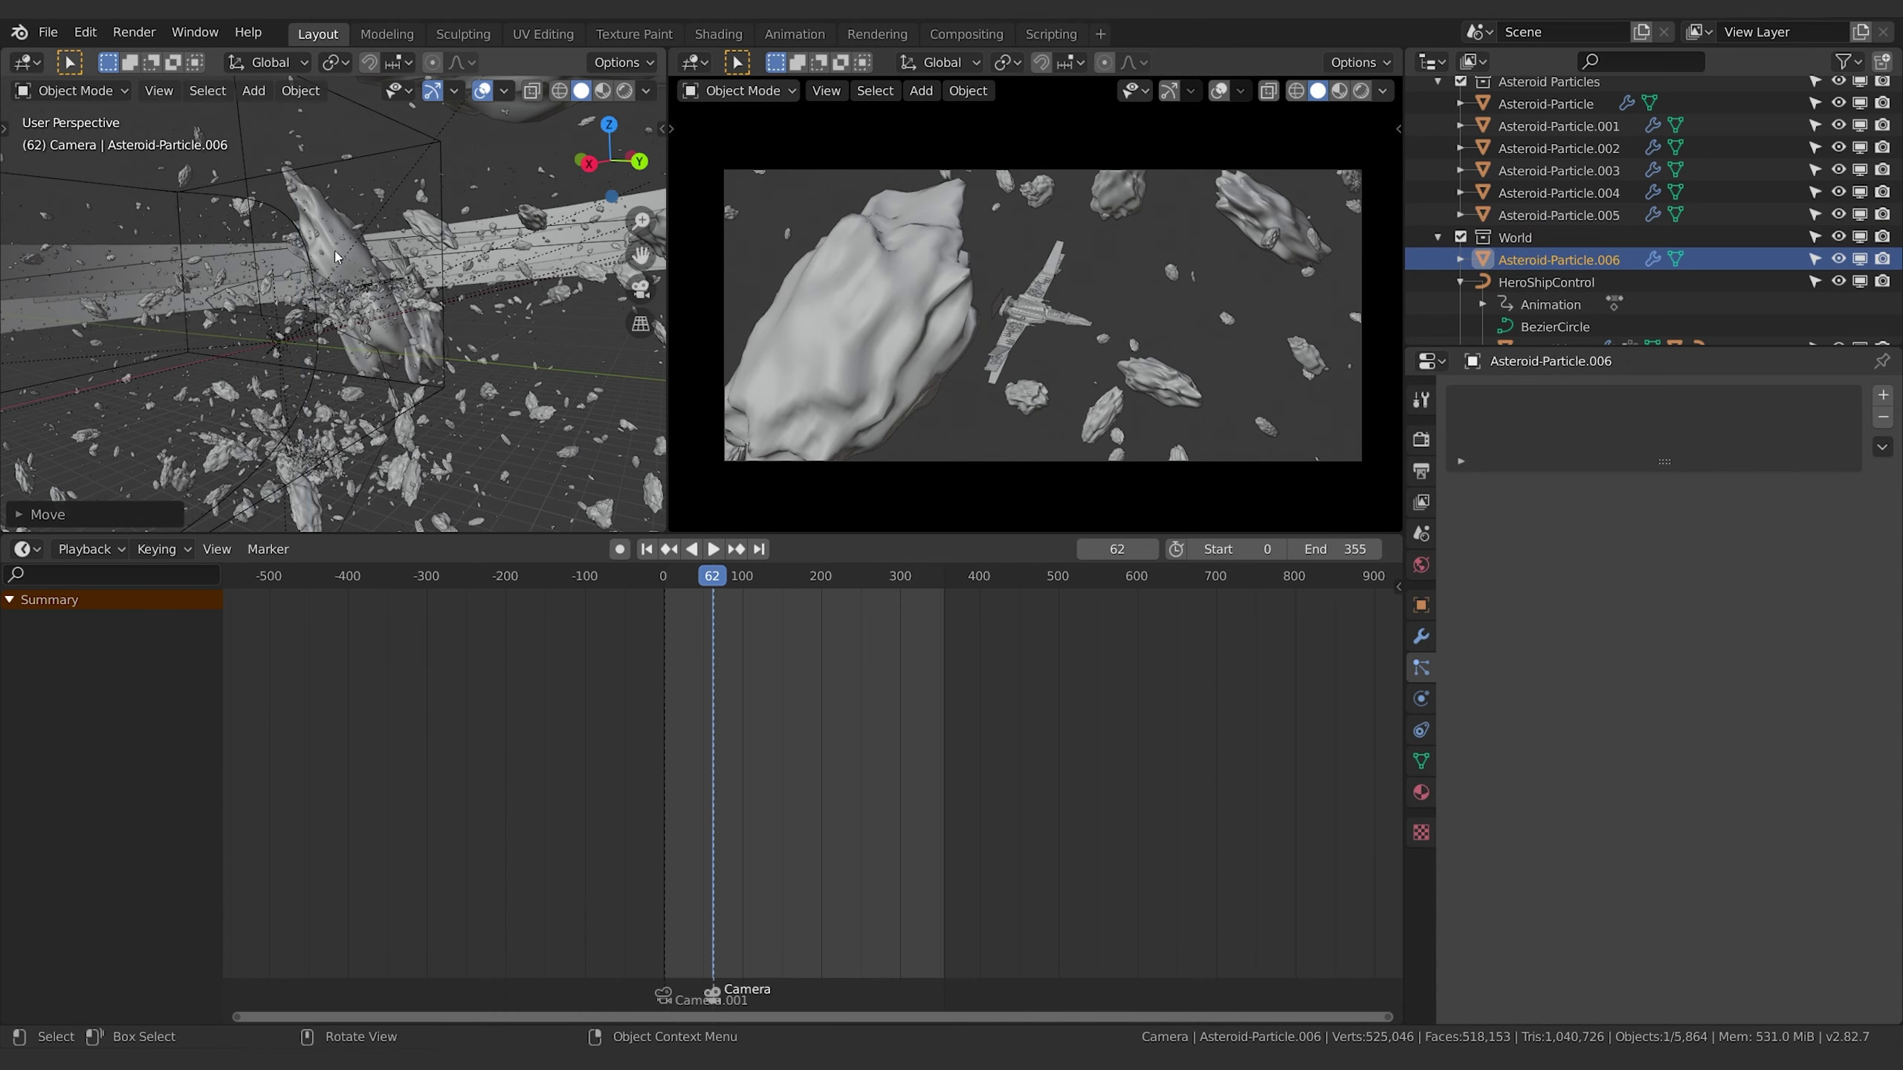
Shrink the asteroid copy and rotate it around X in the camera view.
key(s)
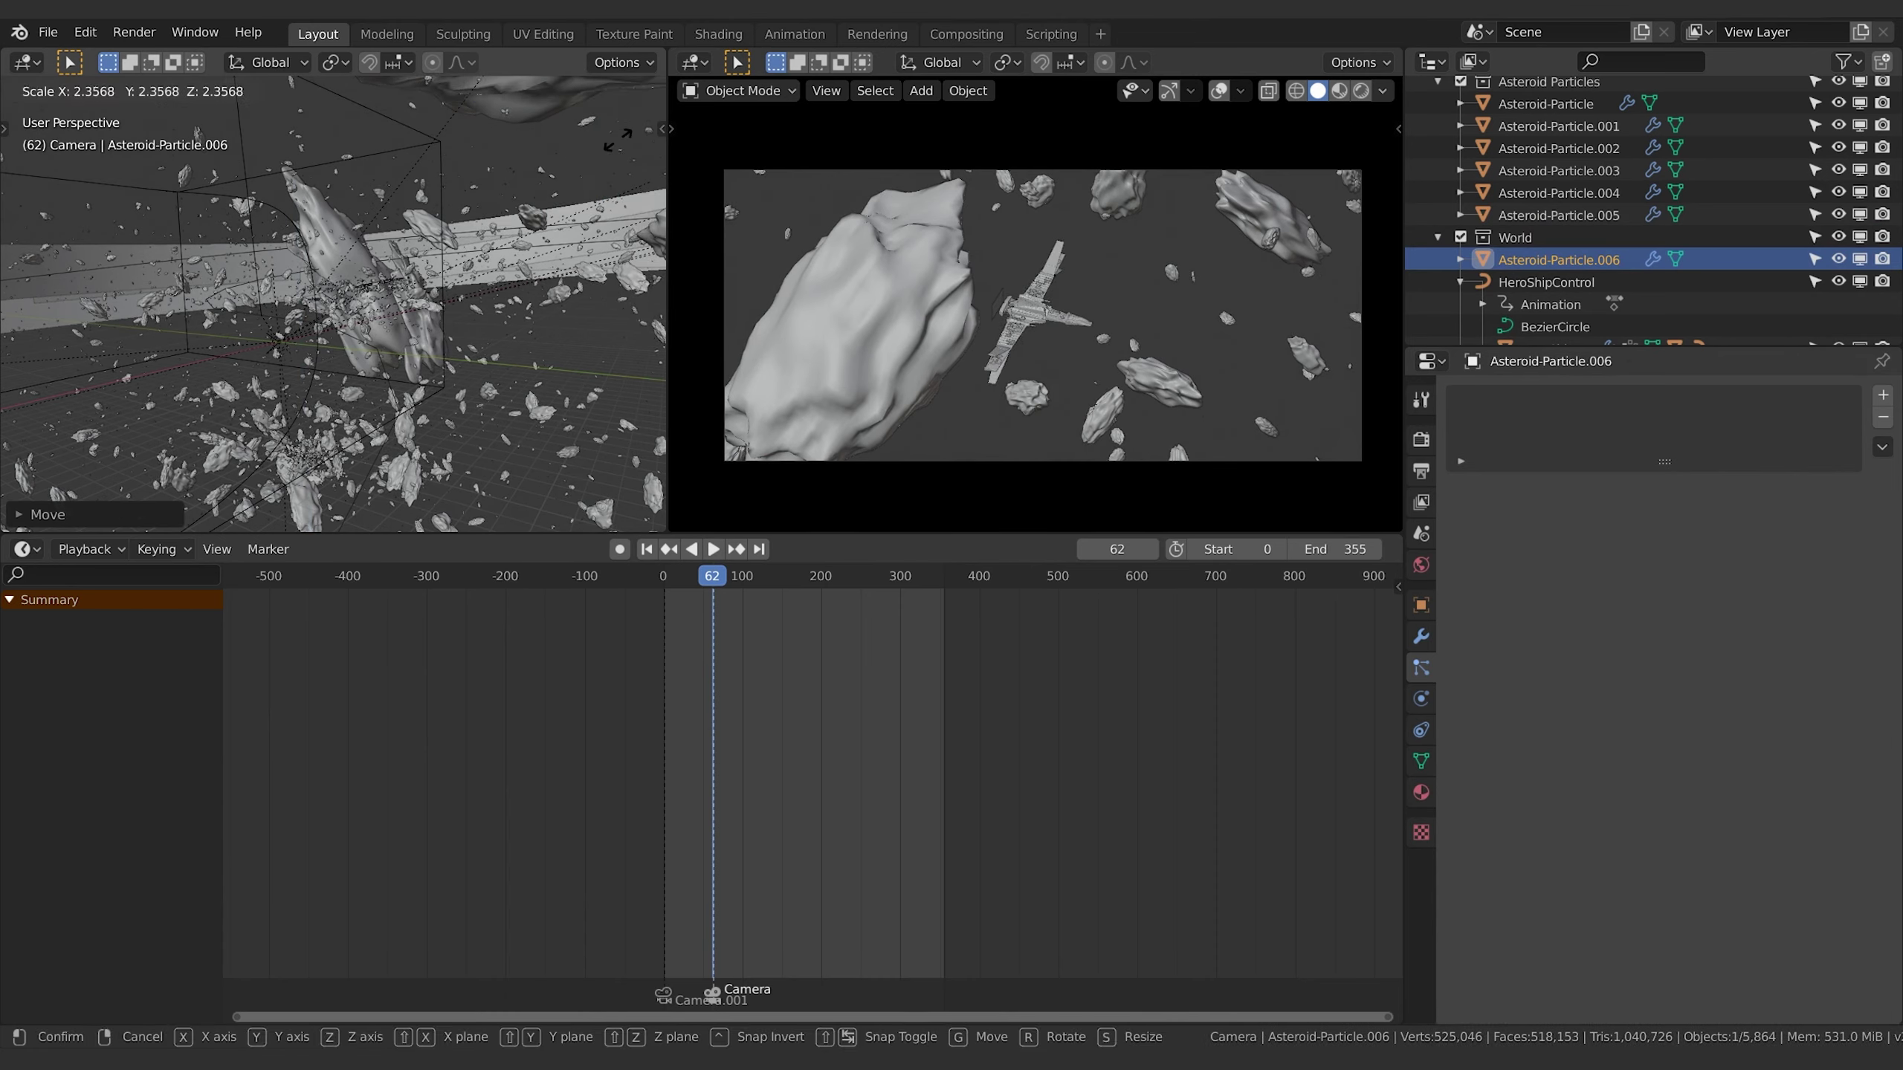
right_click(617, 140)
key(s)
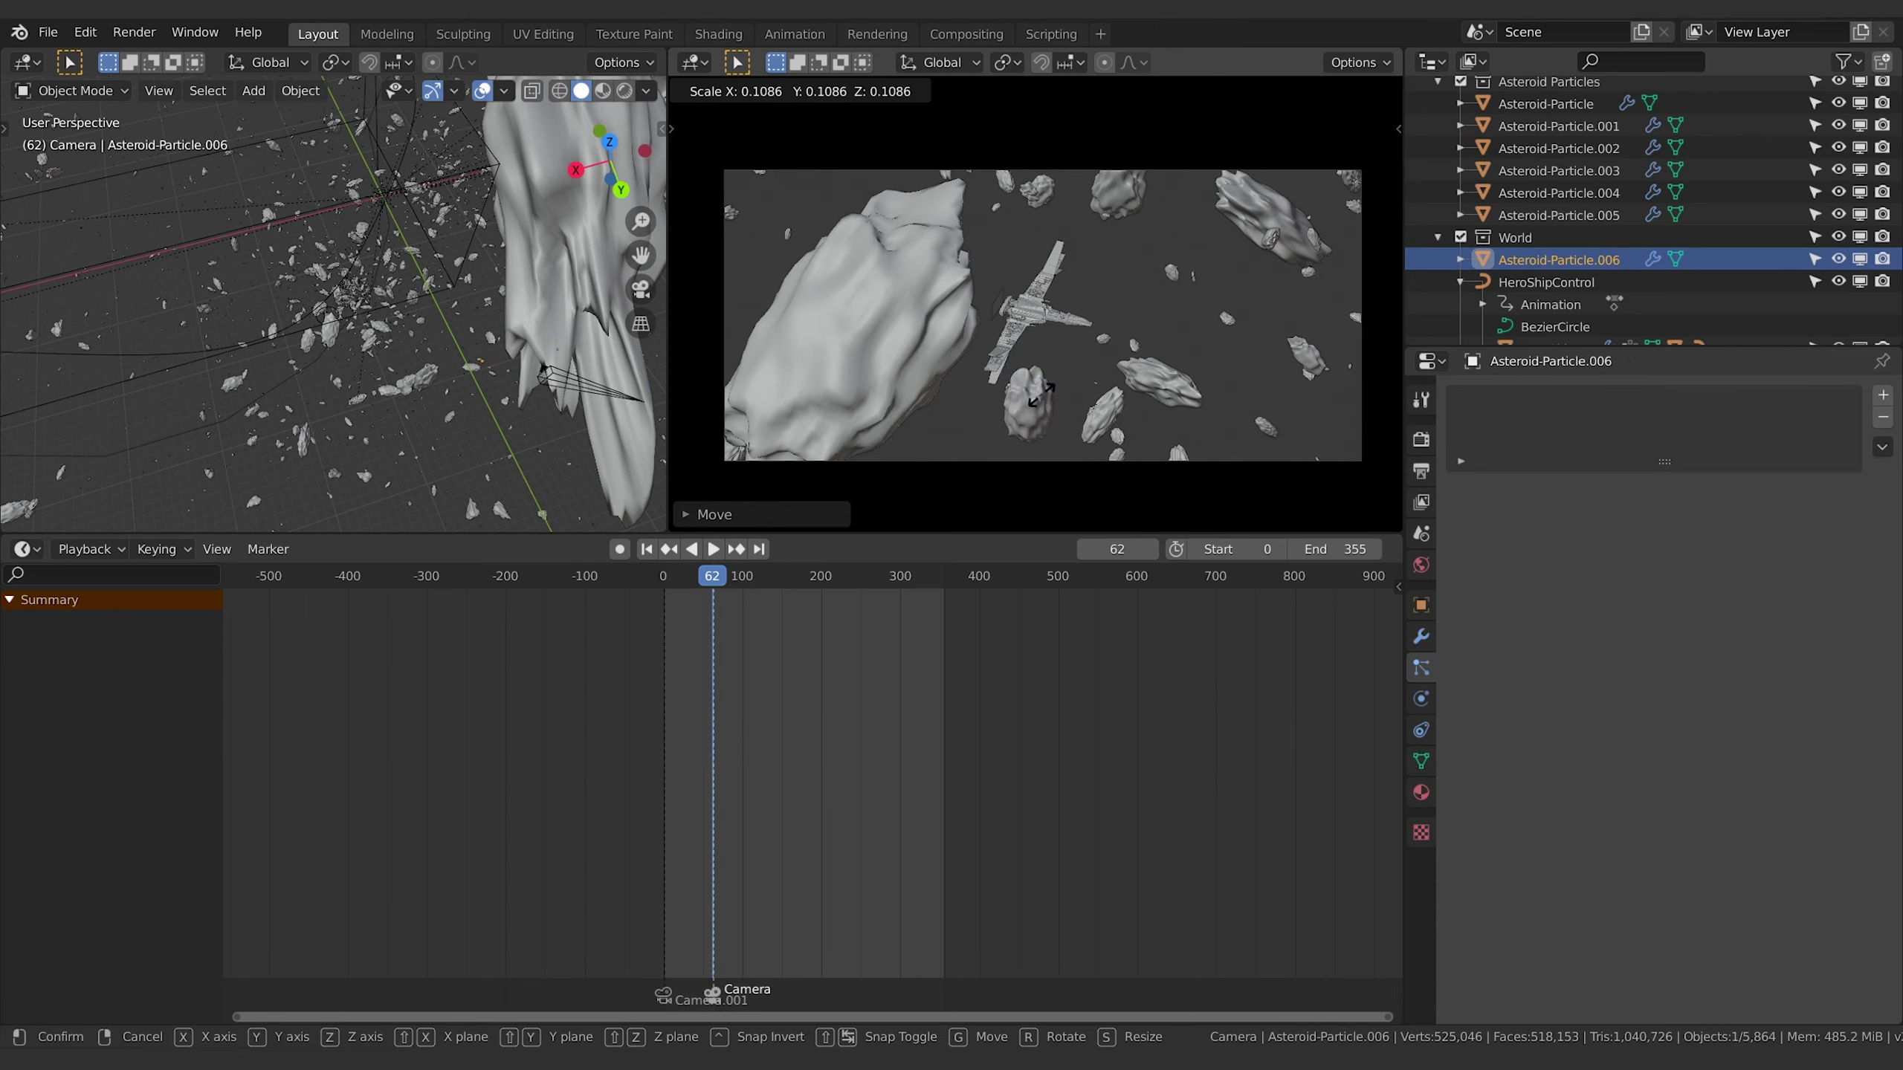
click(1038, 300)
key(r)
key(x)
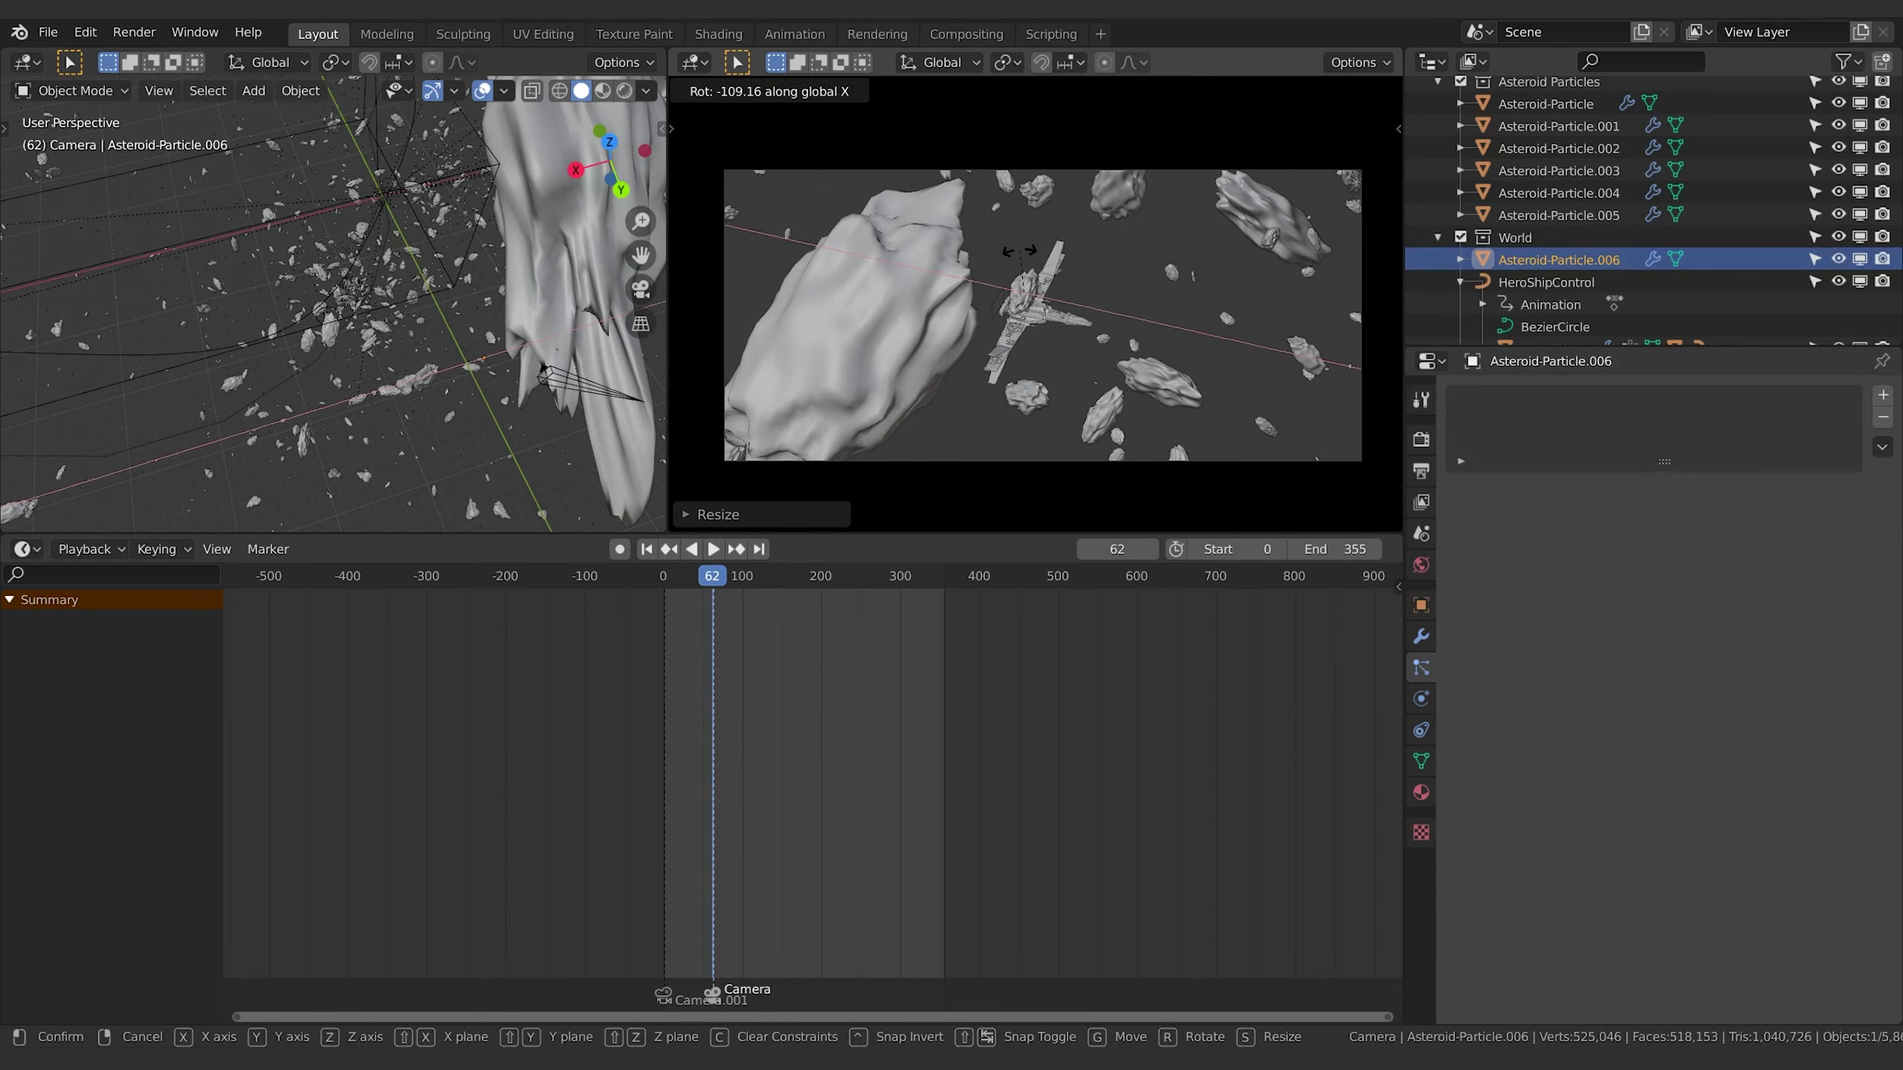
click(1080, 298)
key(s)
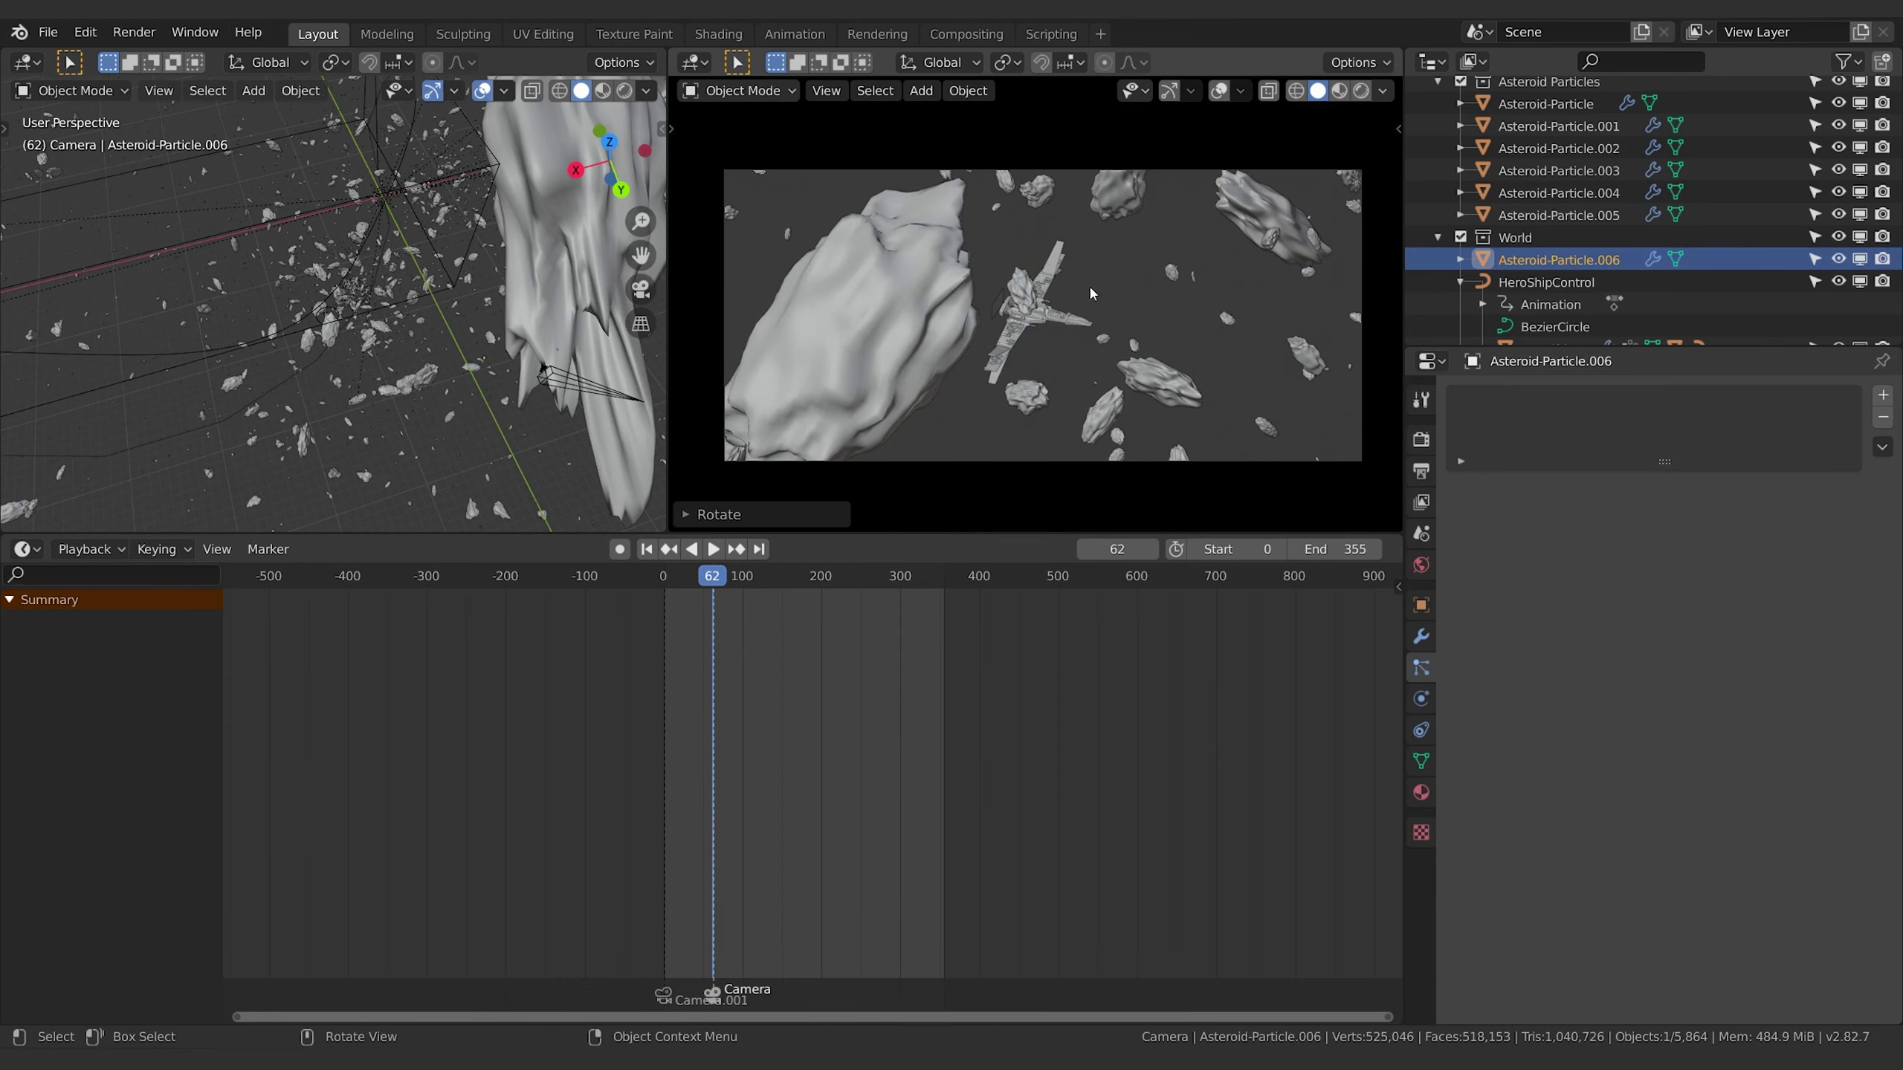
click(1070, 289)
Move the asteroid copy and adjust its height along Z near the ship's path.
key(g)
click(1037, 273)
key(g)
key(z)
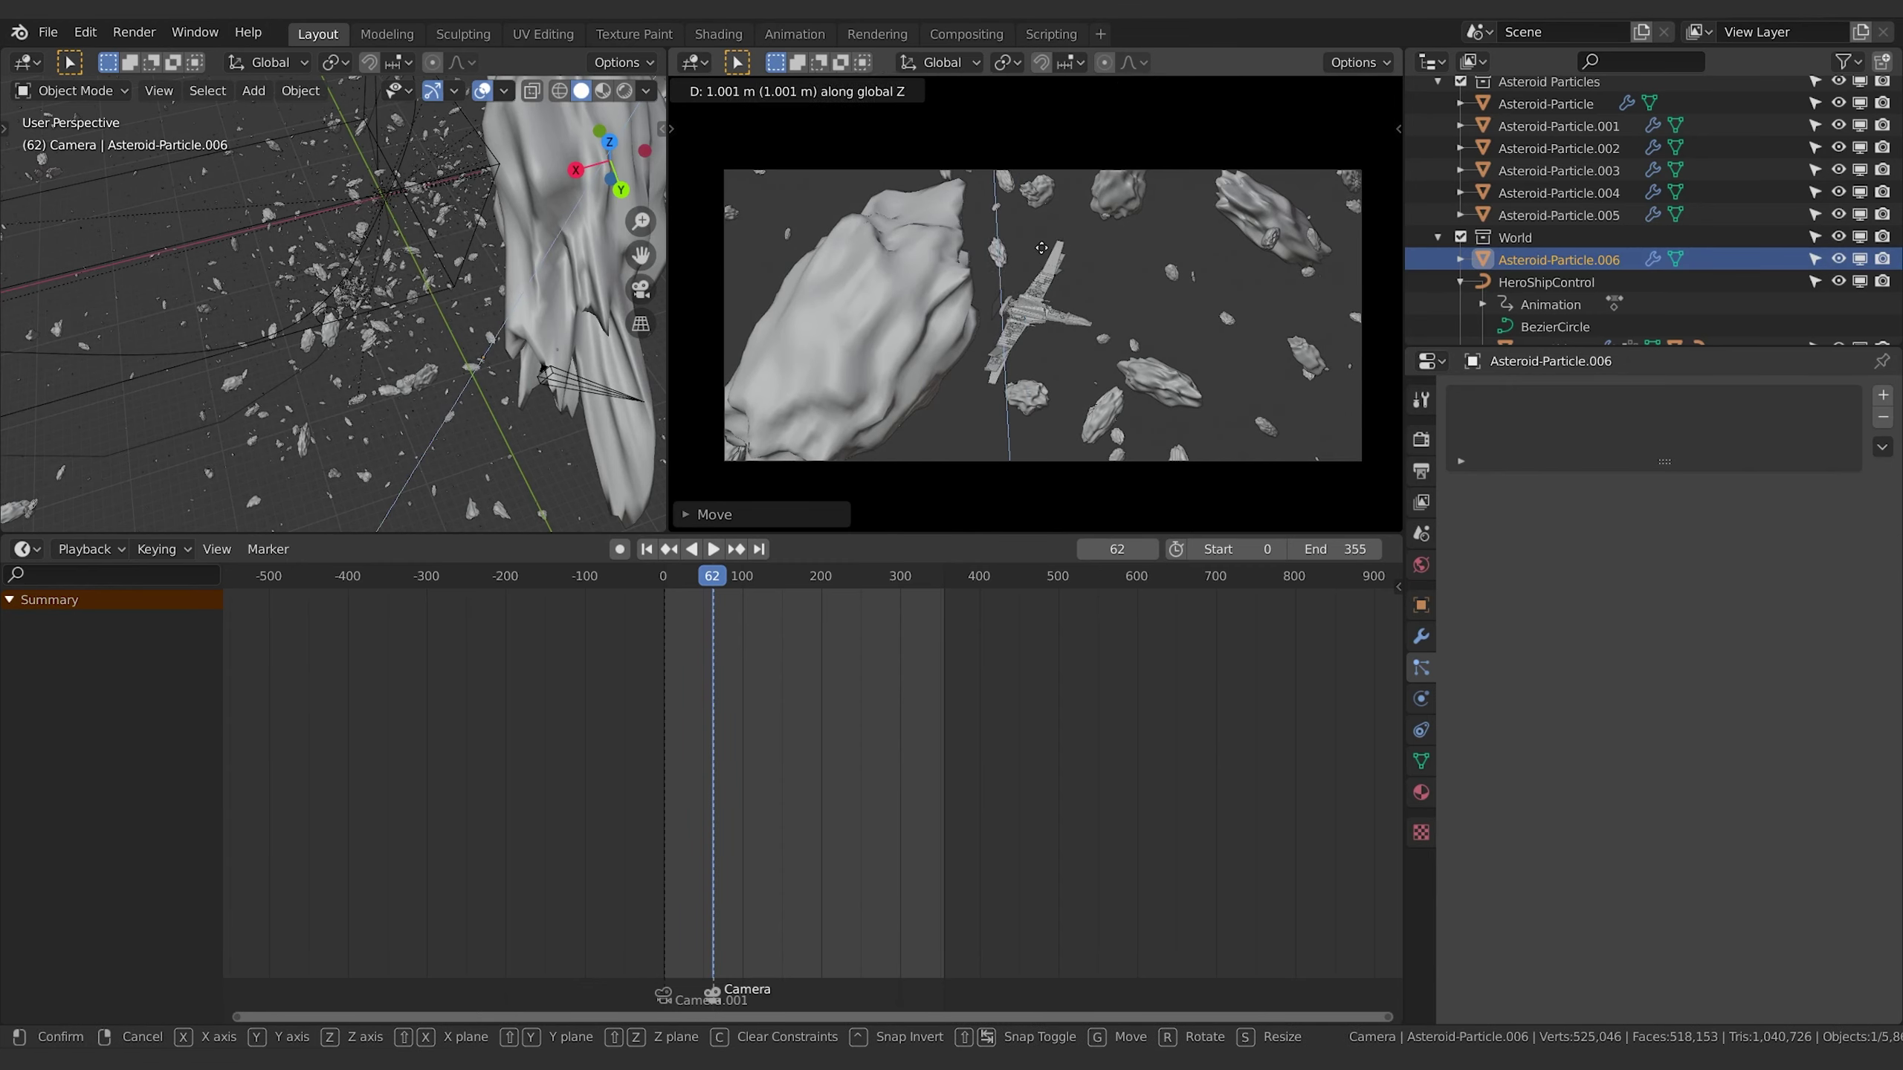
click(1043, 249)
key(g)
key(z)
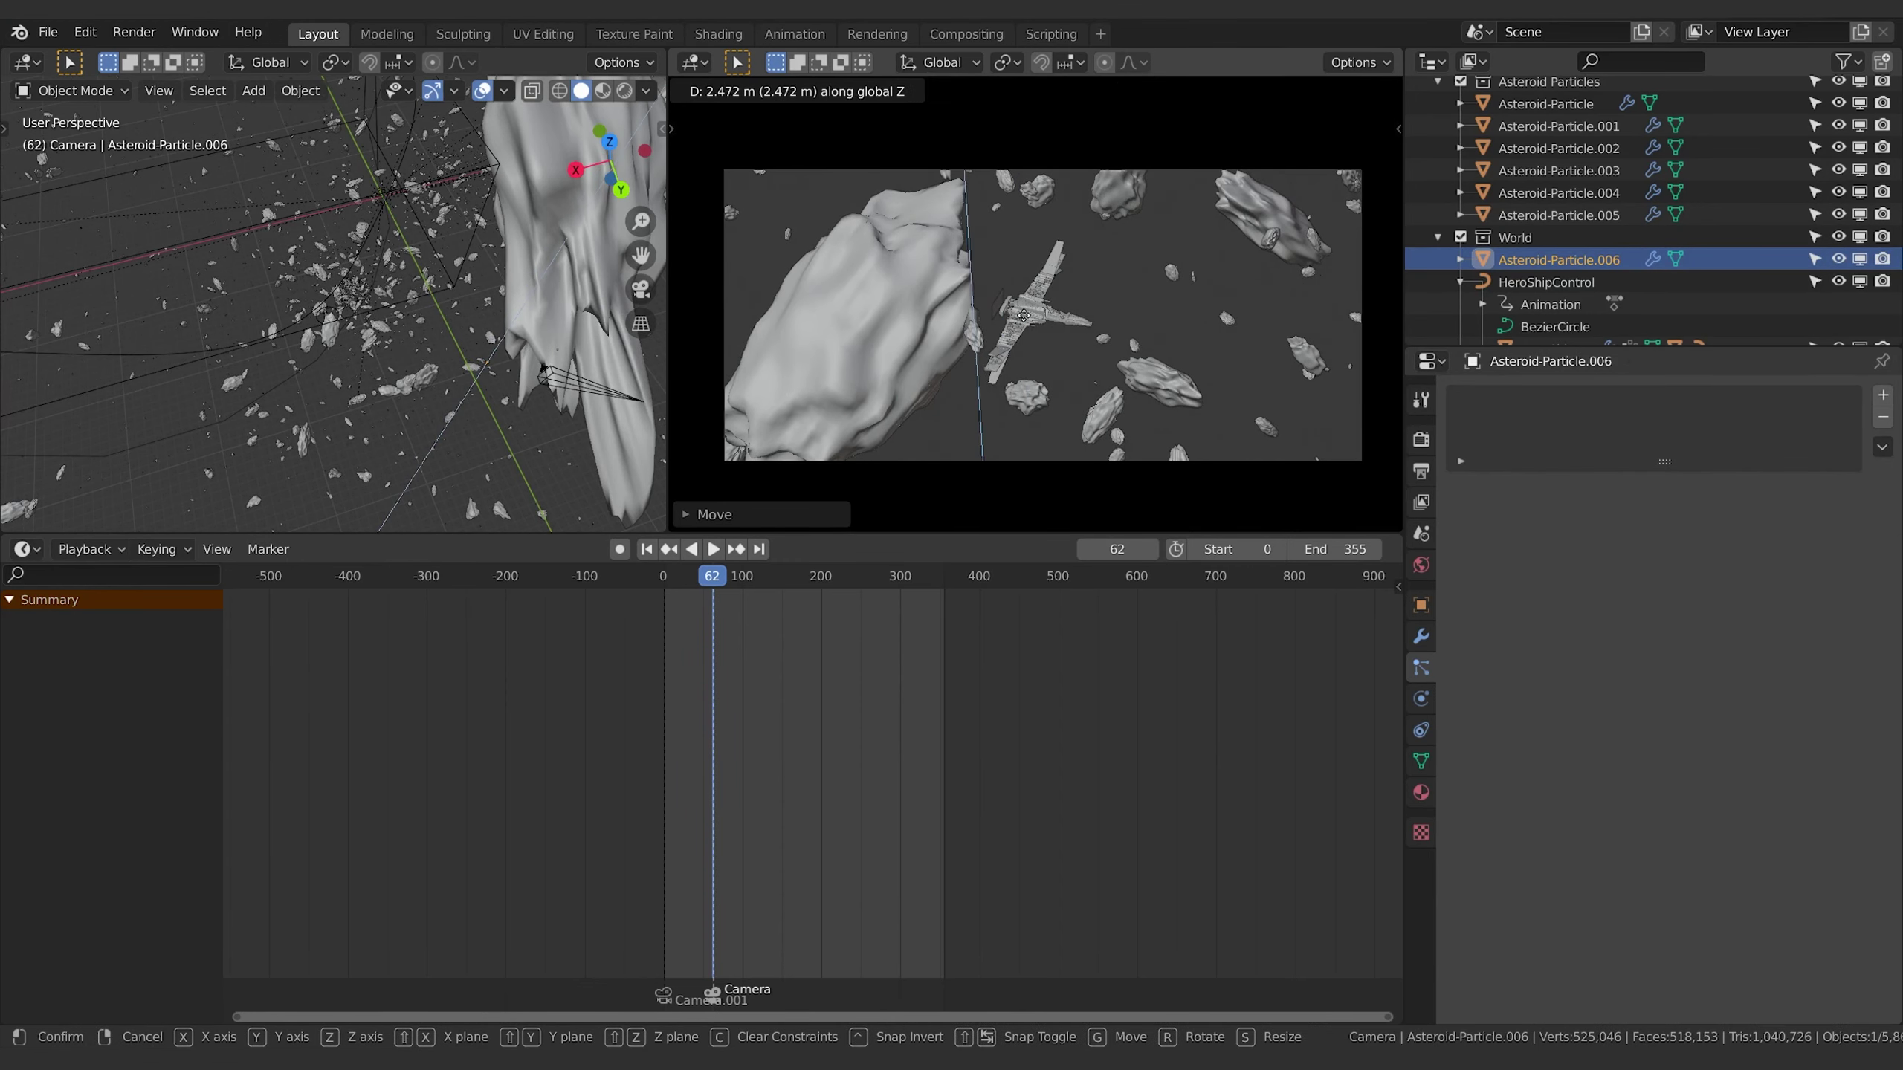
click(1024, 178)
Fine-tune the asteroid's position and Z height so it frames as a foreground rock.
key(g)
click(1053, 462)
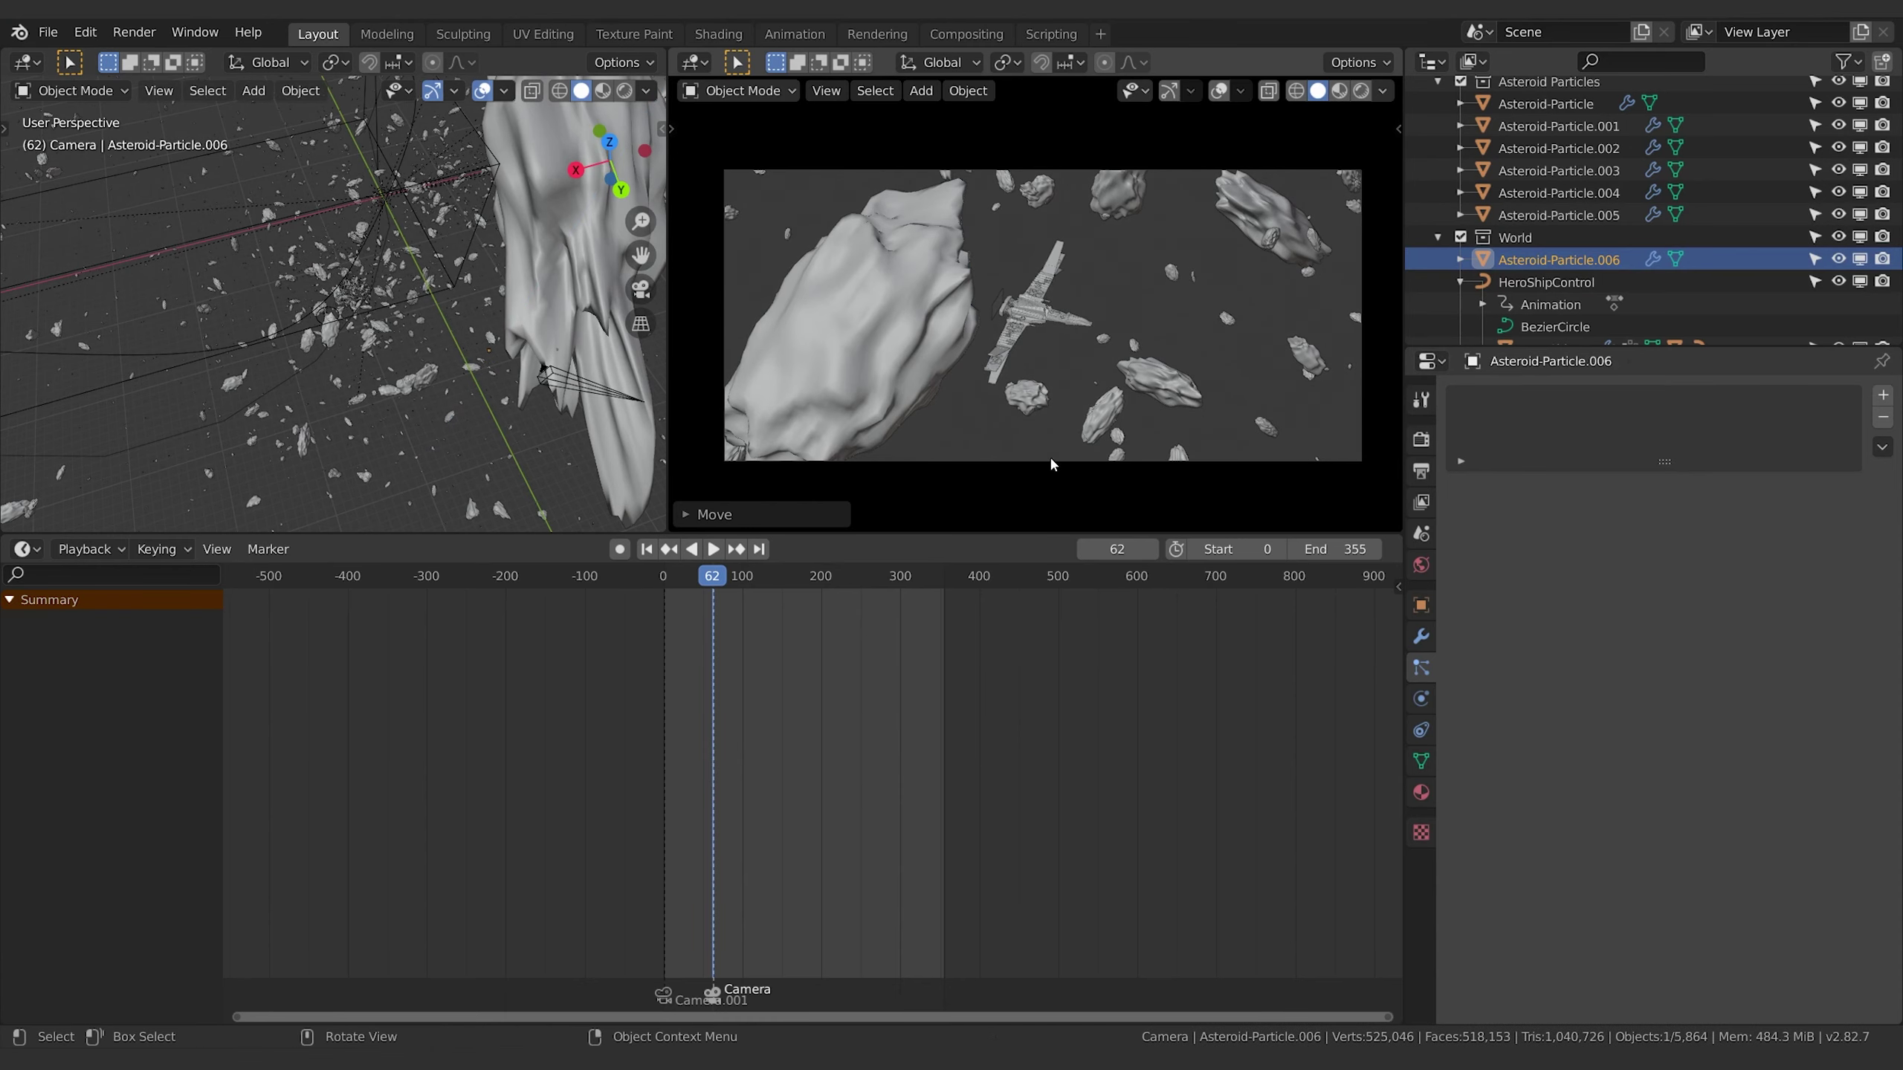
key(g)
key(z)
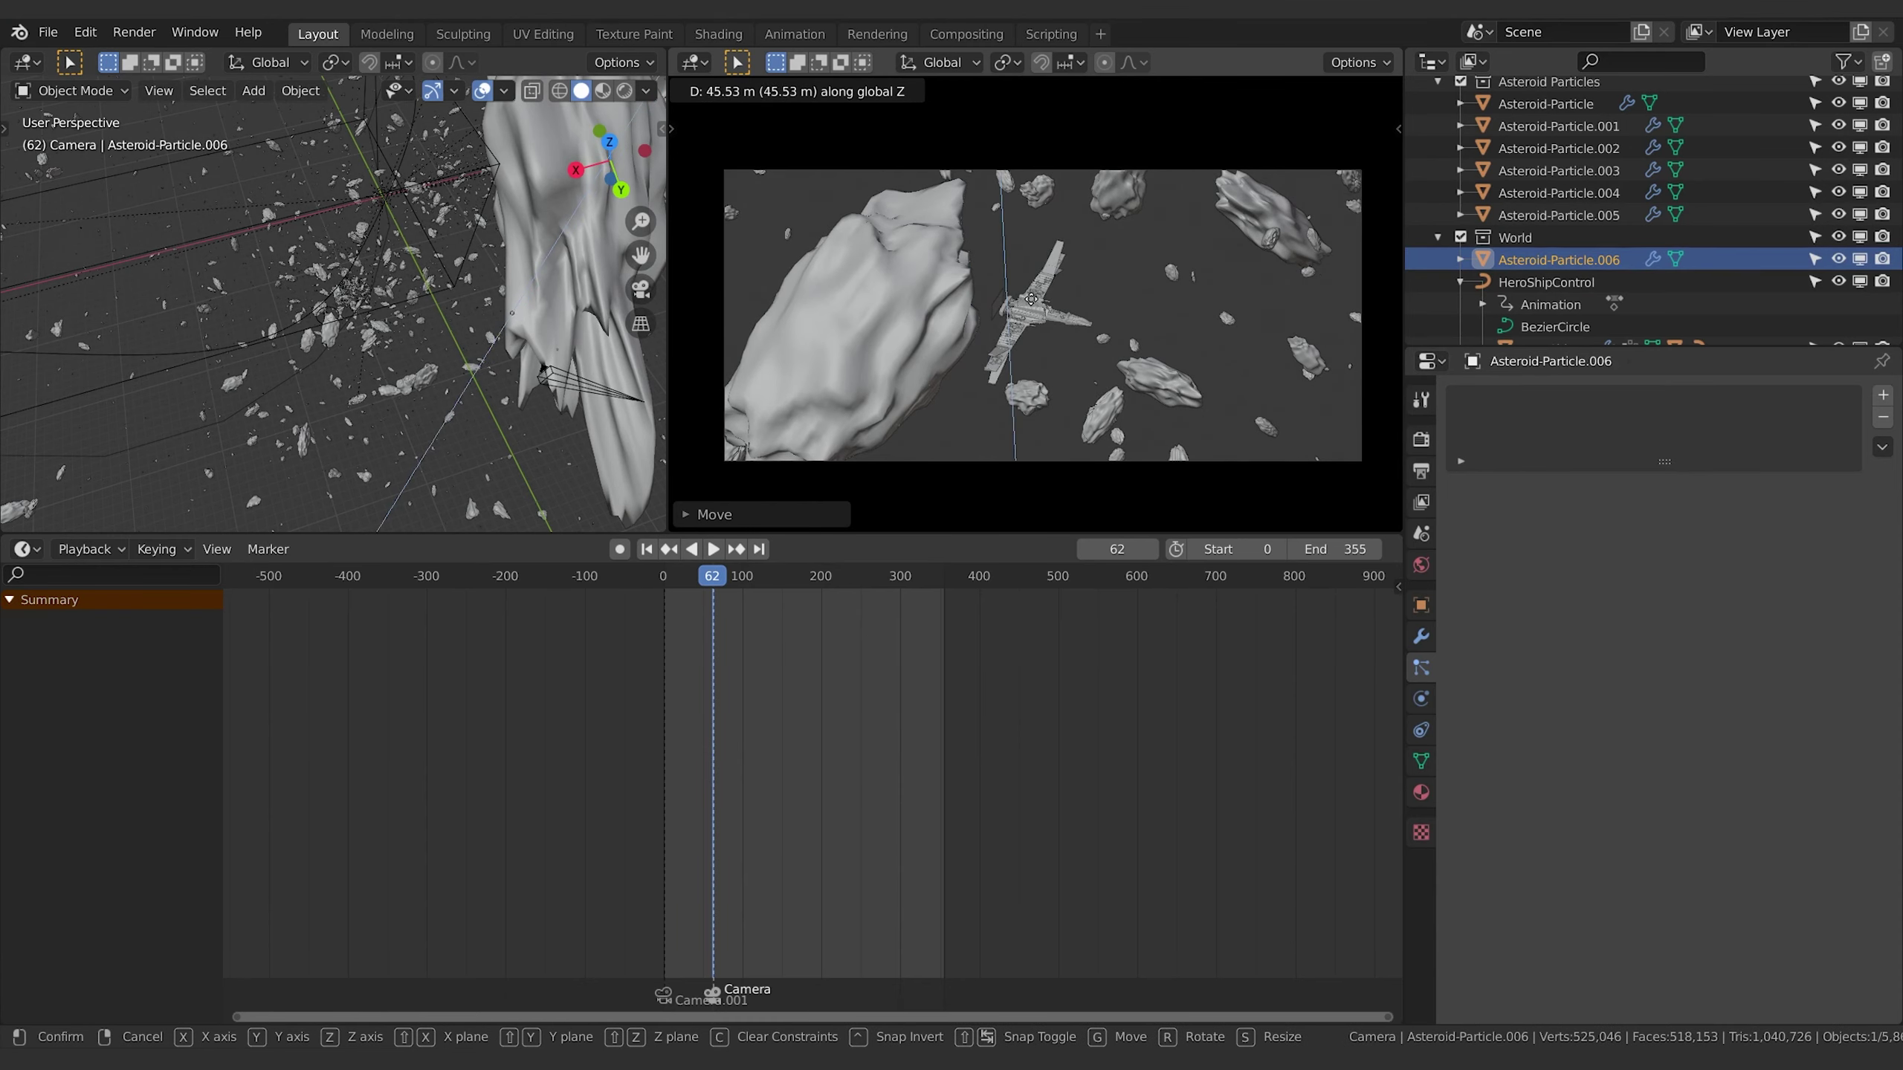
click(1026, 471)
key(s)
right_click(1026, 466)
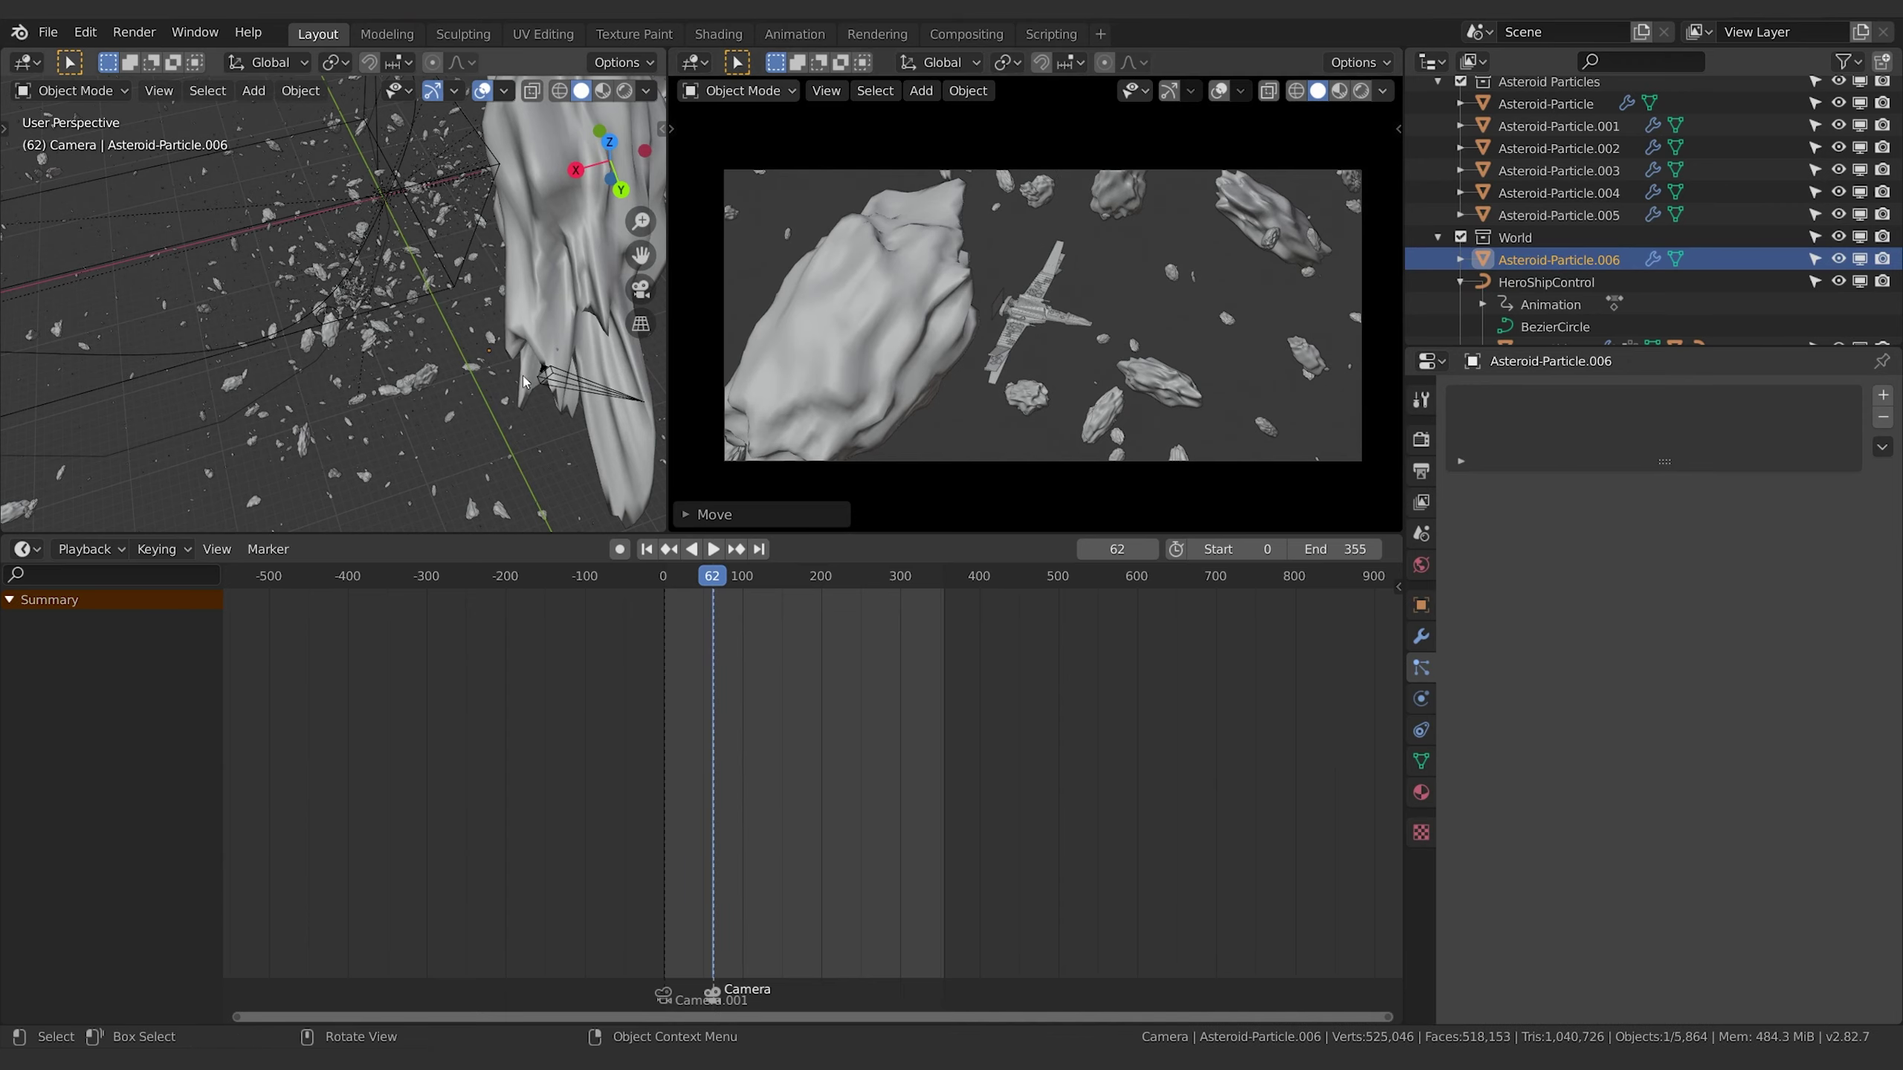
key(s)
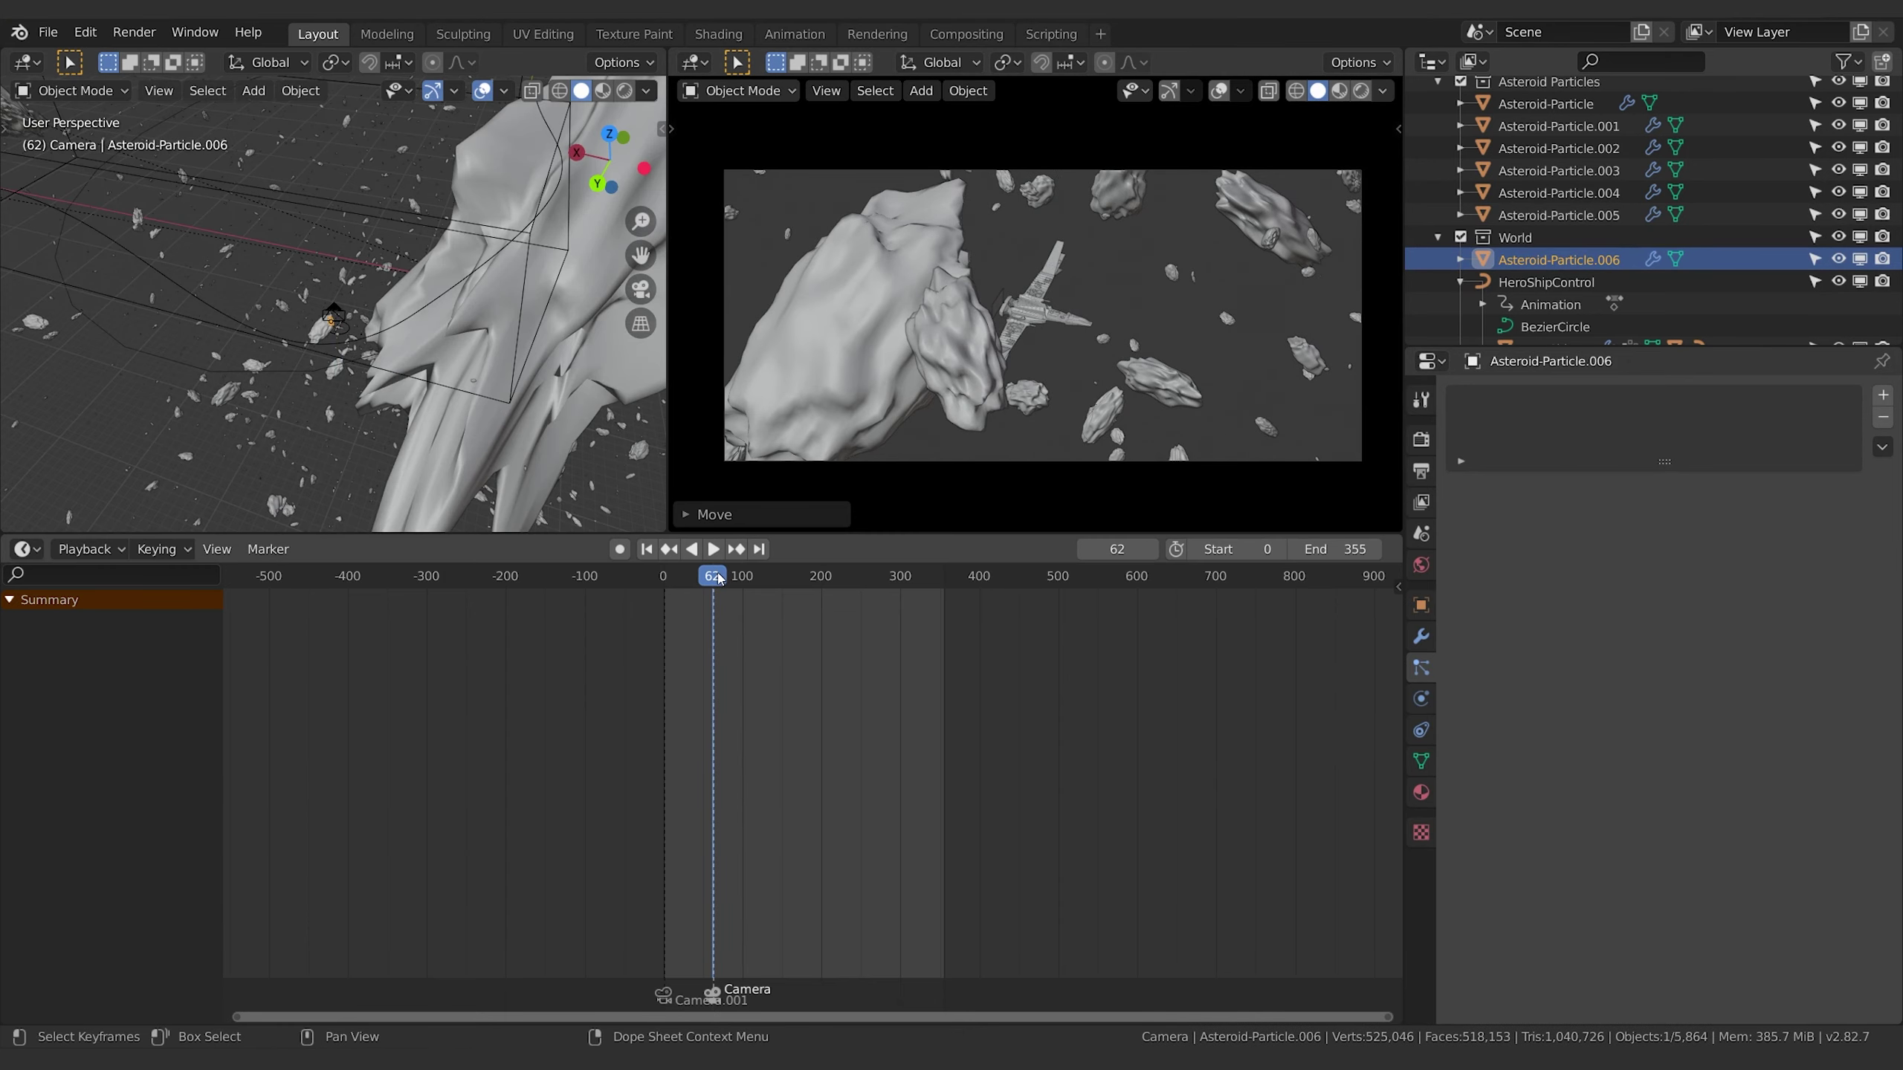
Scrub back and play the animation to review the asteroid placement.
drag(715, 581, 681, 586)
key(space)
key(space)
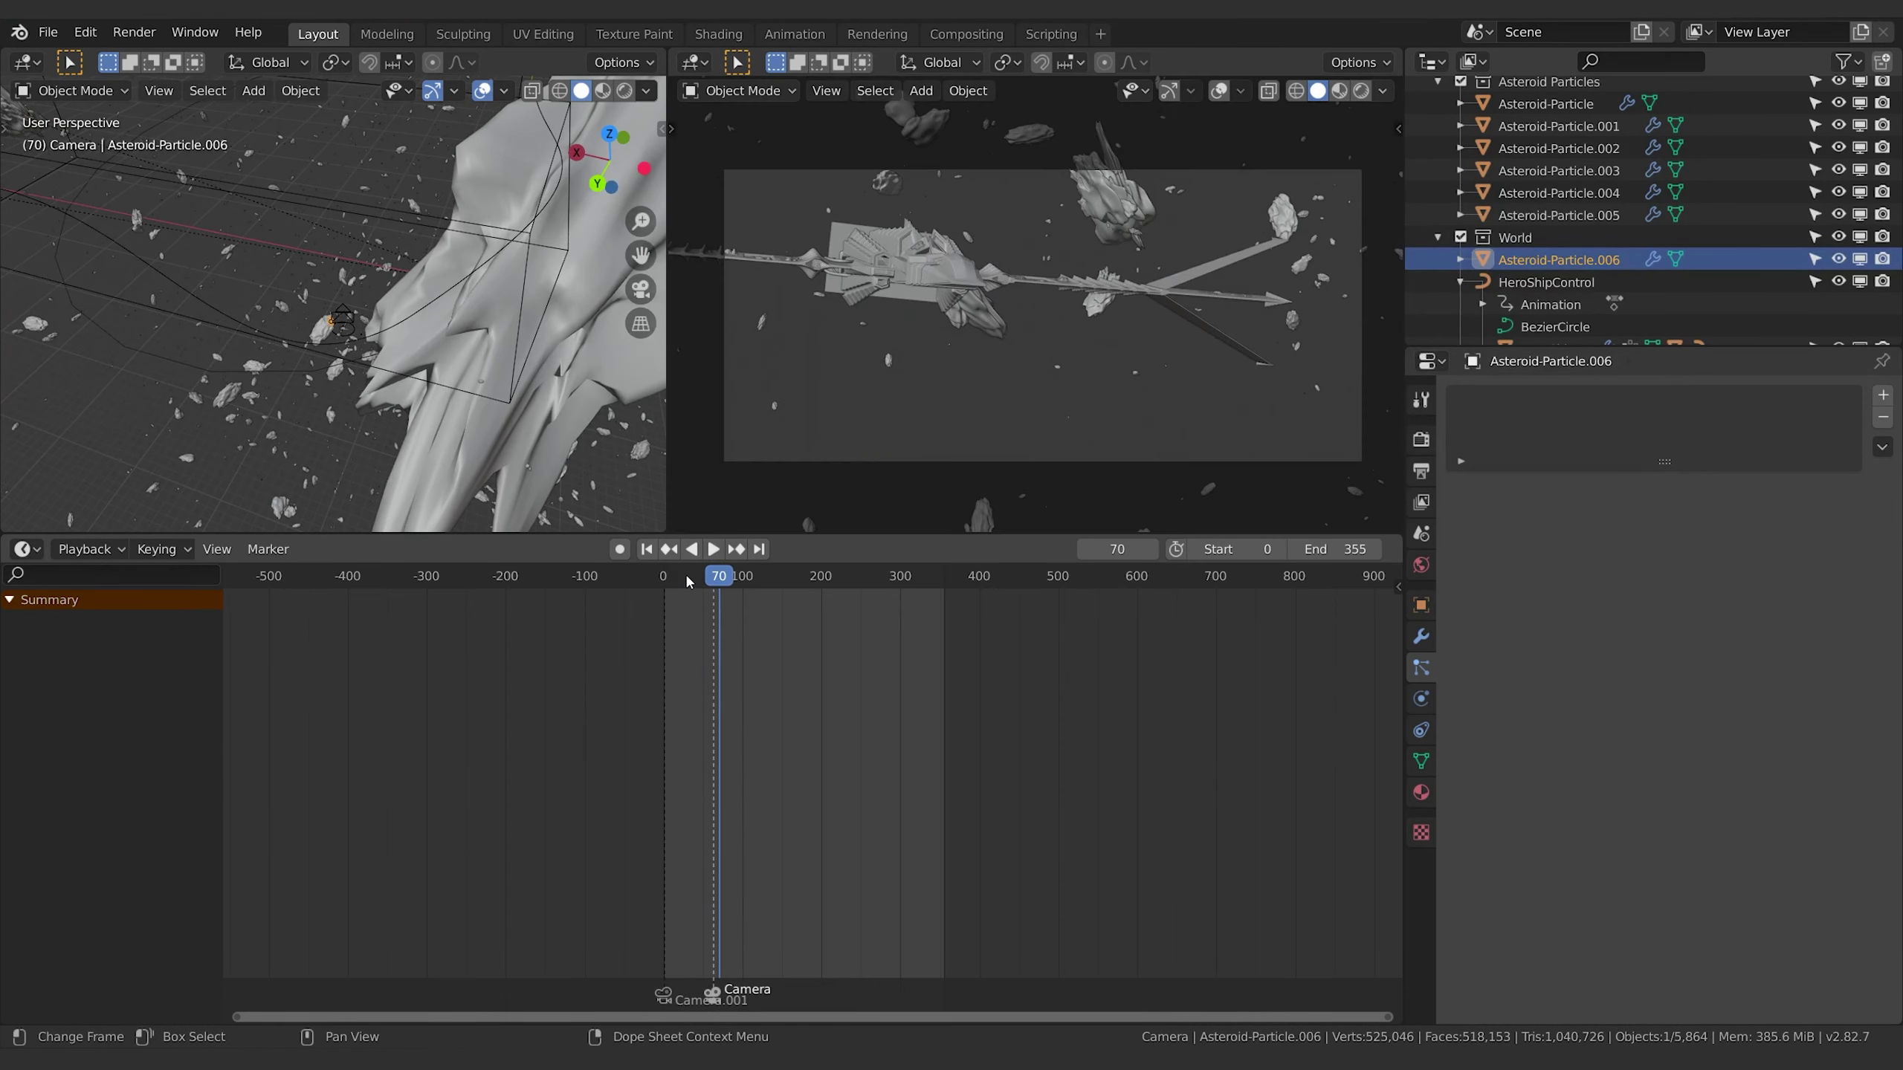
drag(686, 578, 686, 580)
key(space)
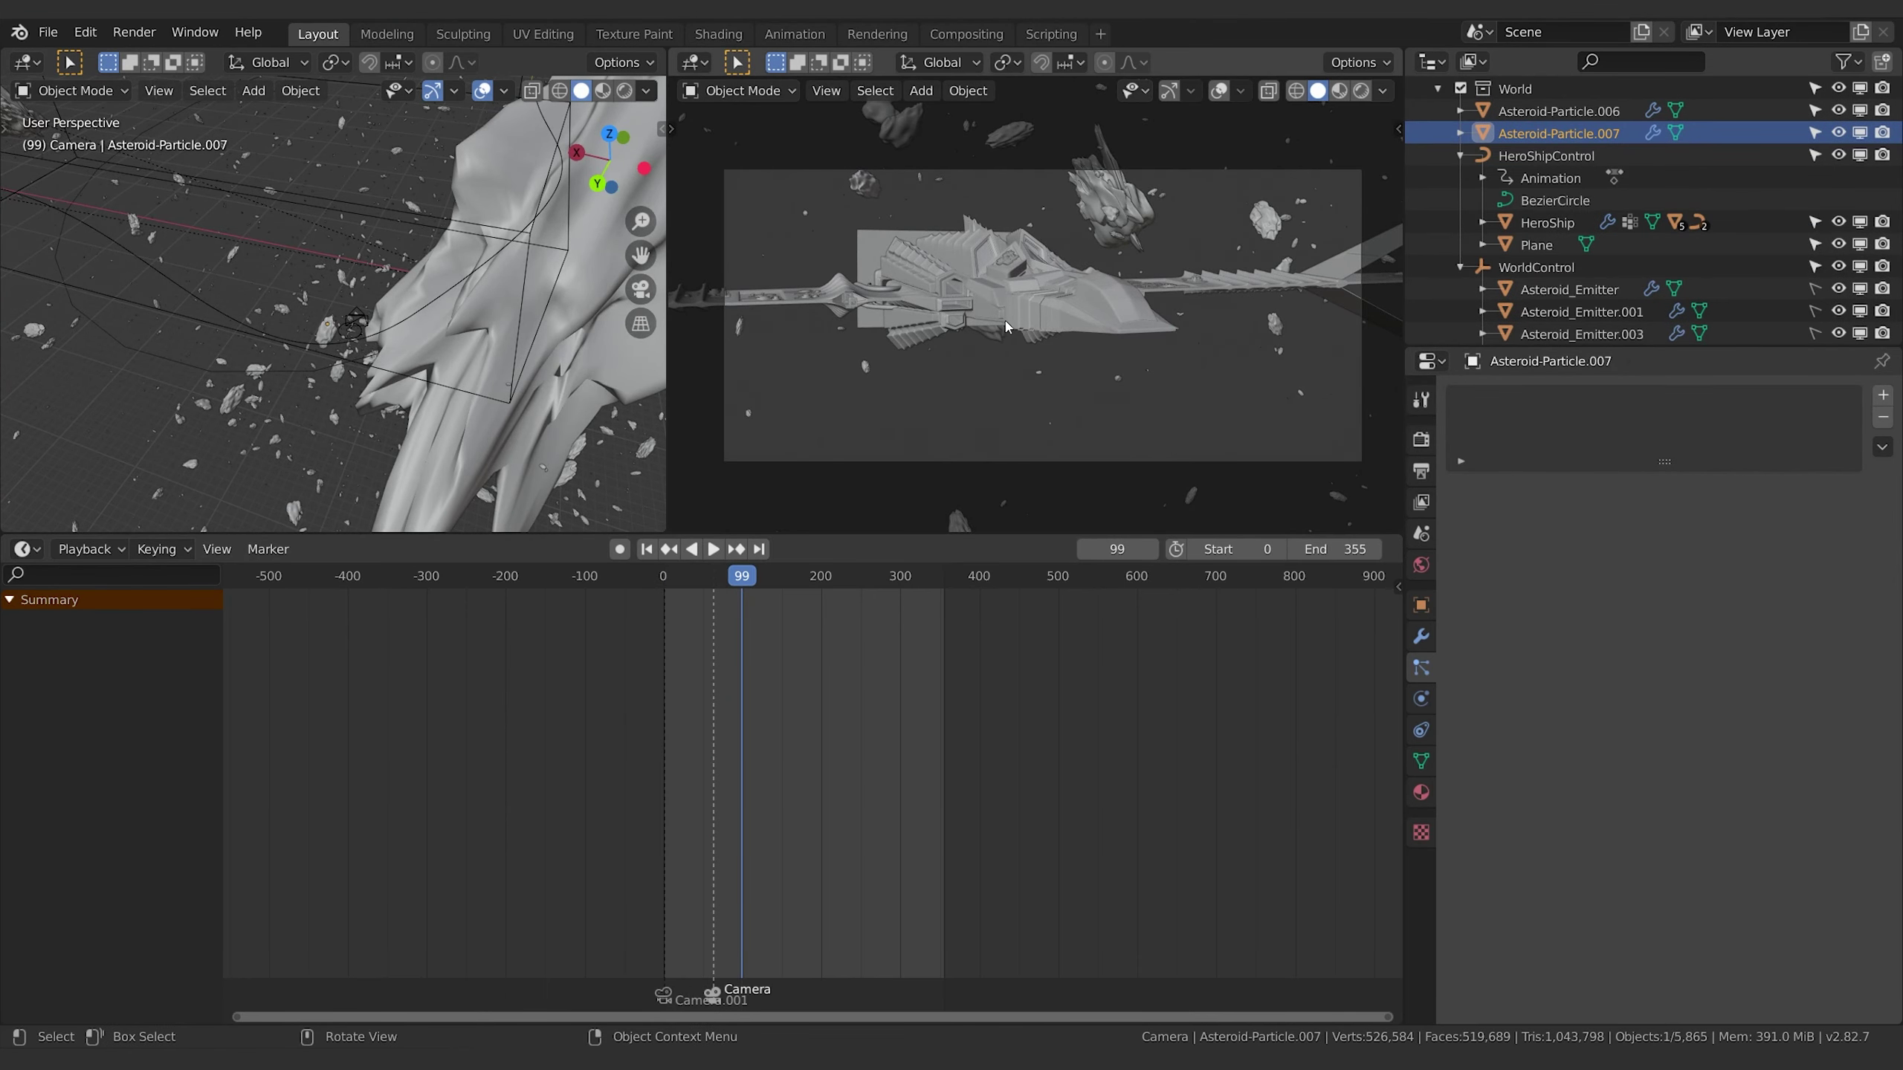
Play from frame 99, stop at frame 213, and select the HeroShip in the camera view.
key(space)
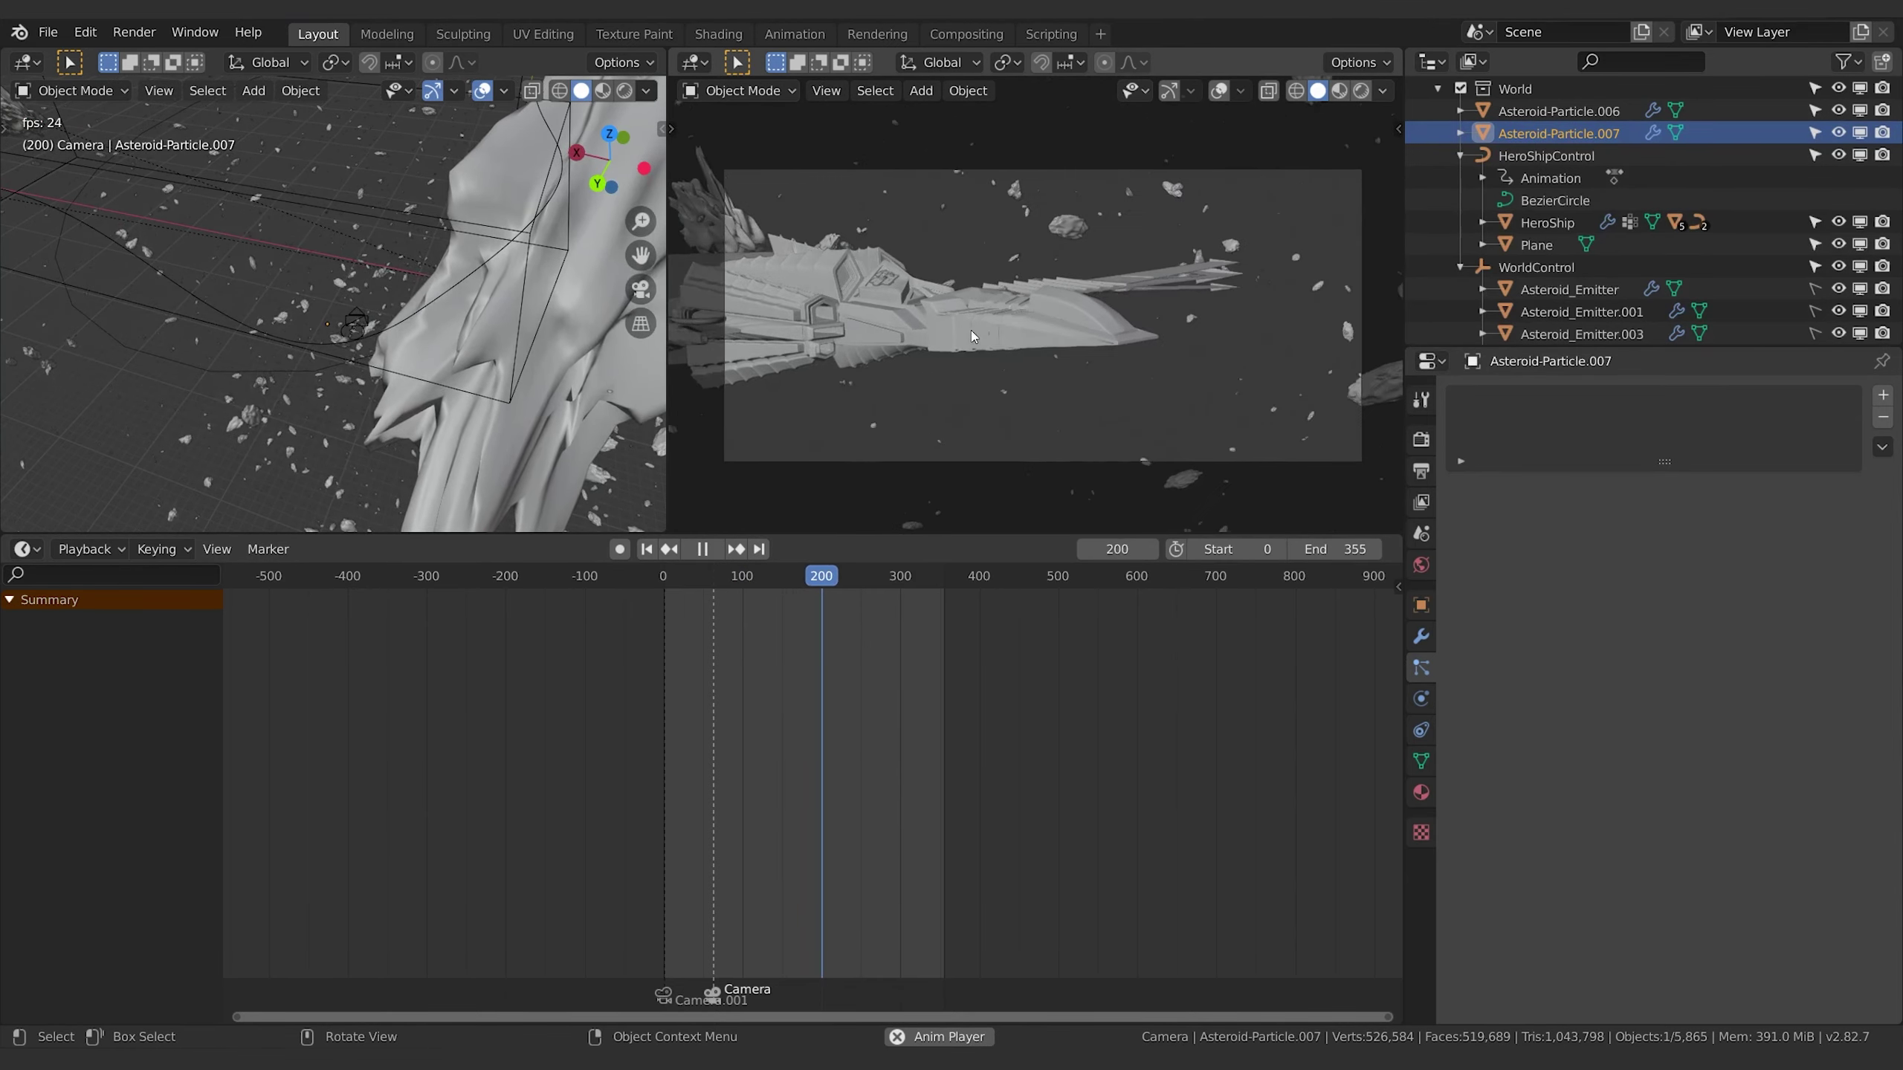
key(space)
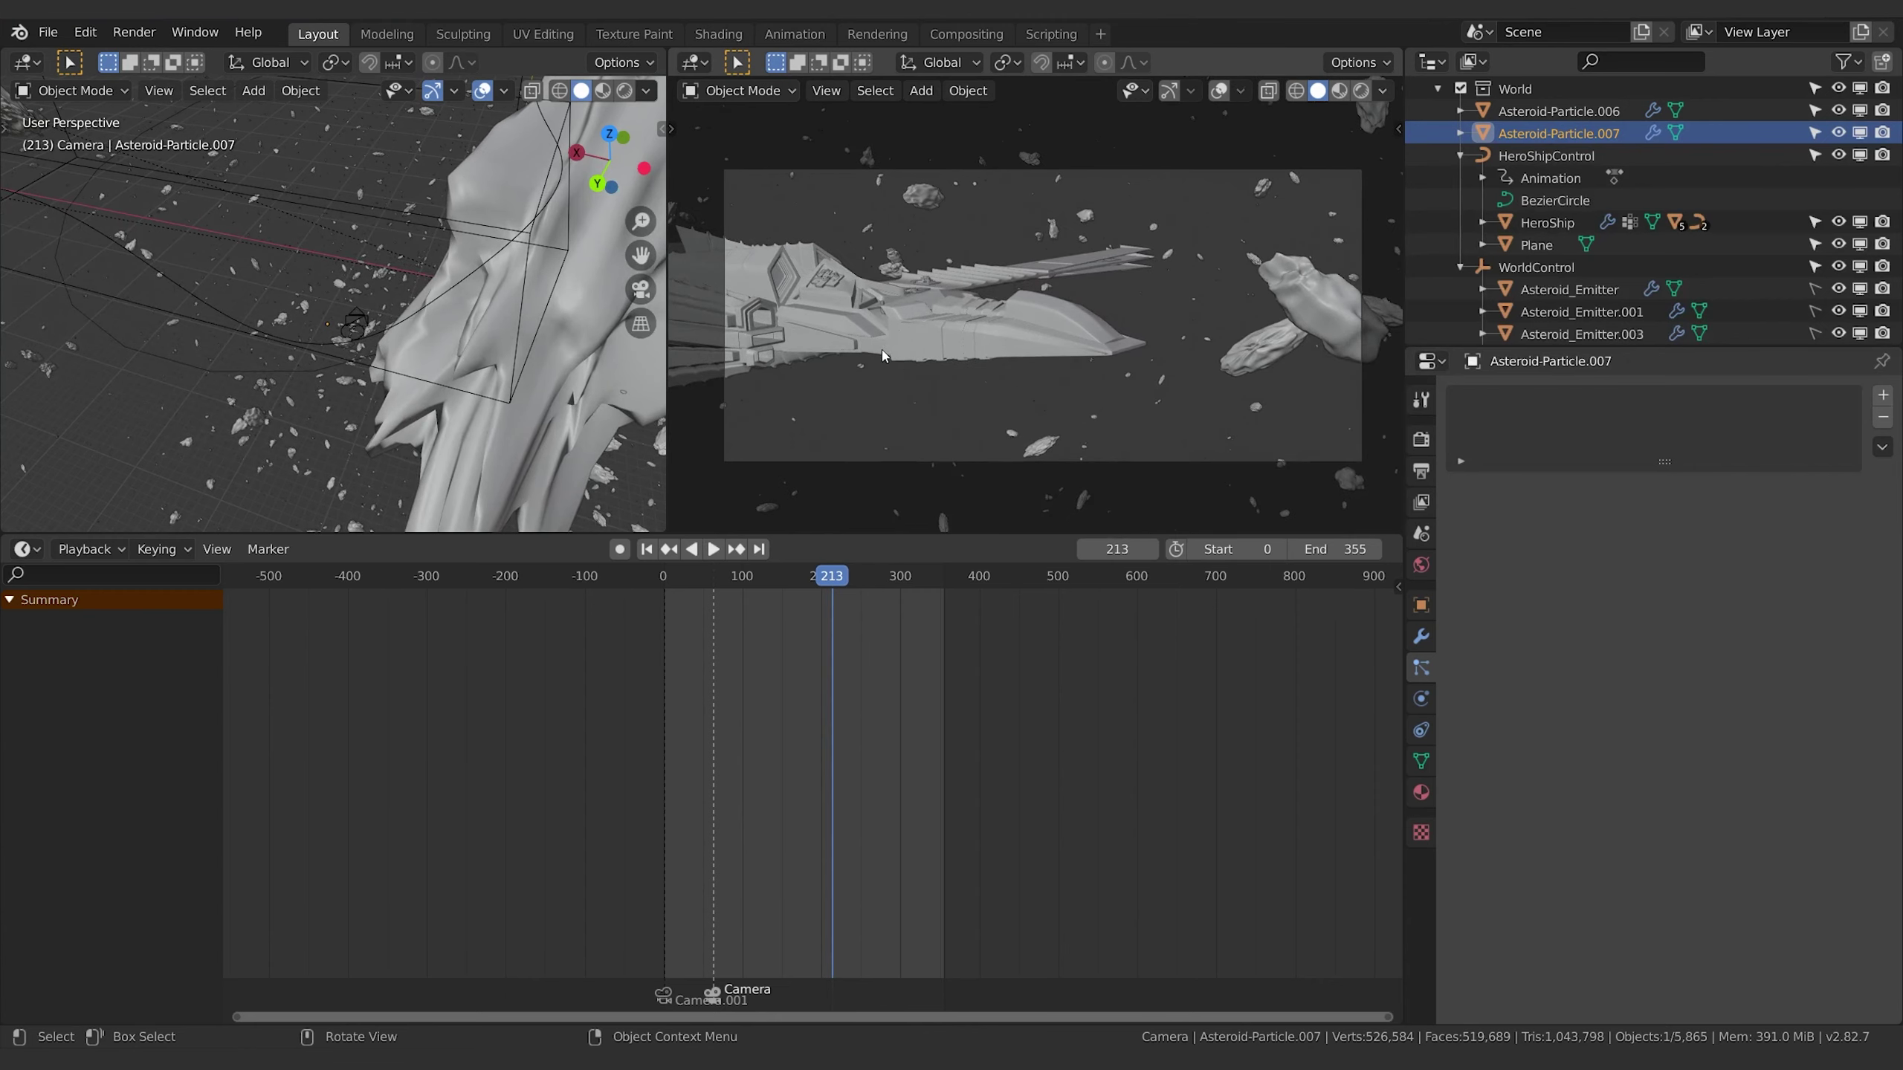
click(906, 303)
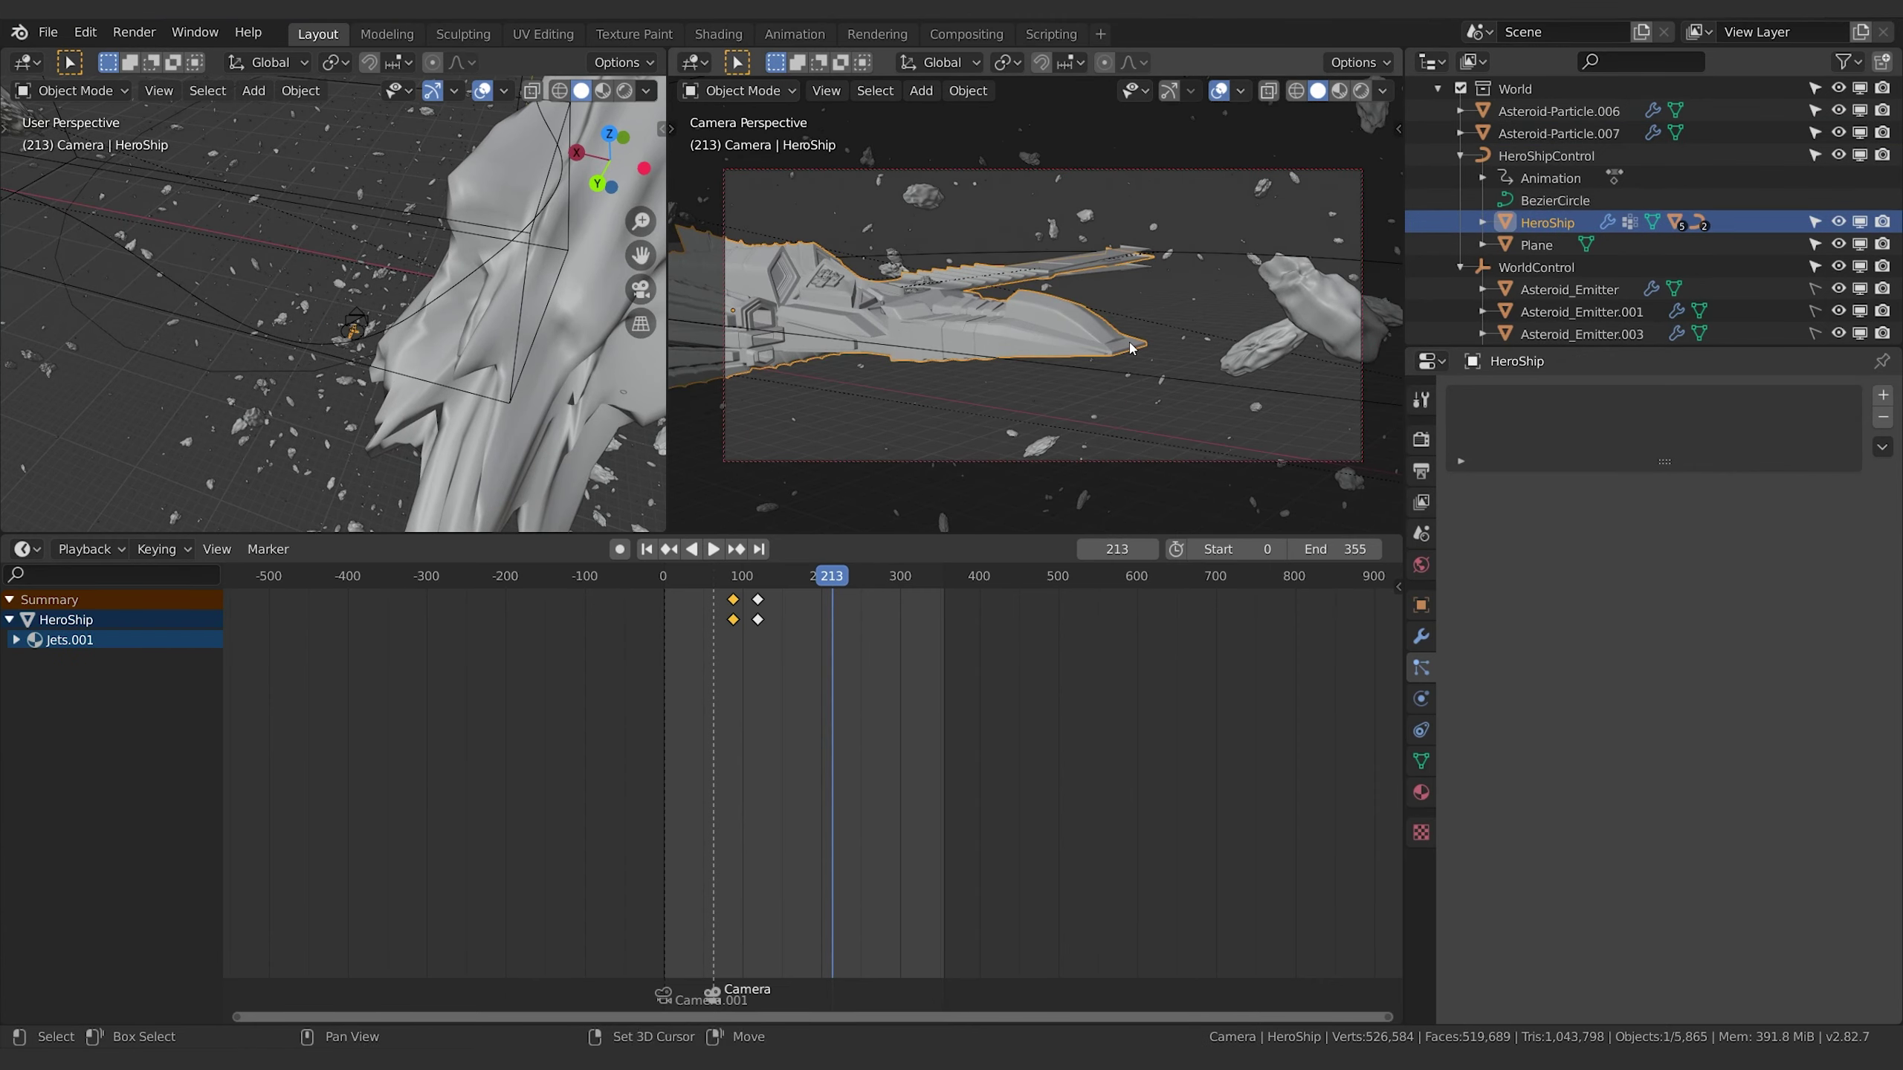
Snap the 3D cursor to the HeroShip and add a UV Sphere there.
key(shift+s)
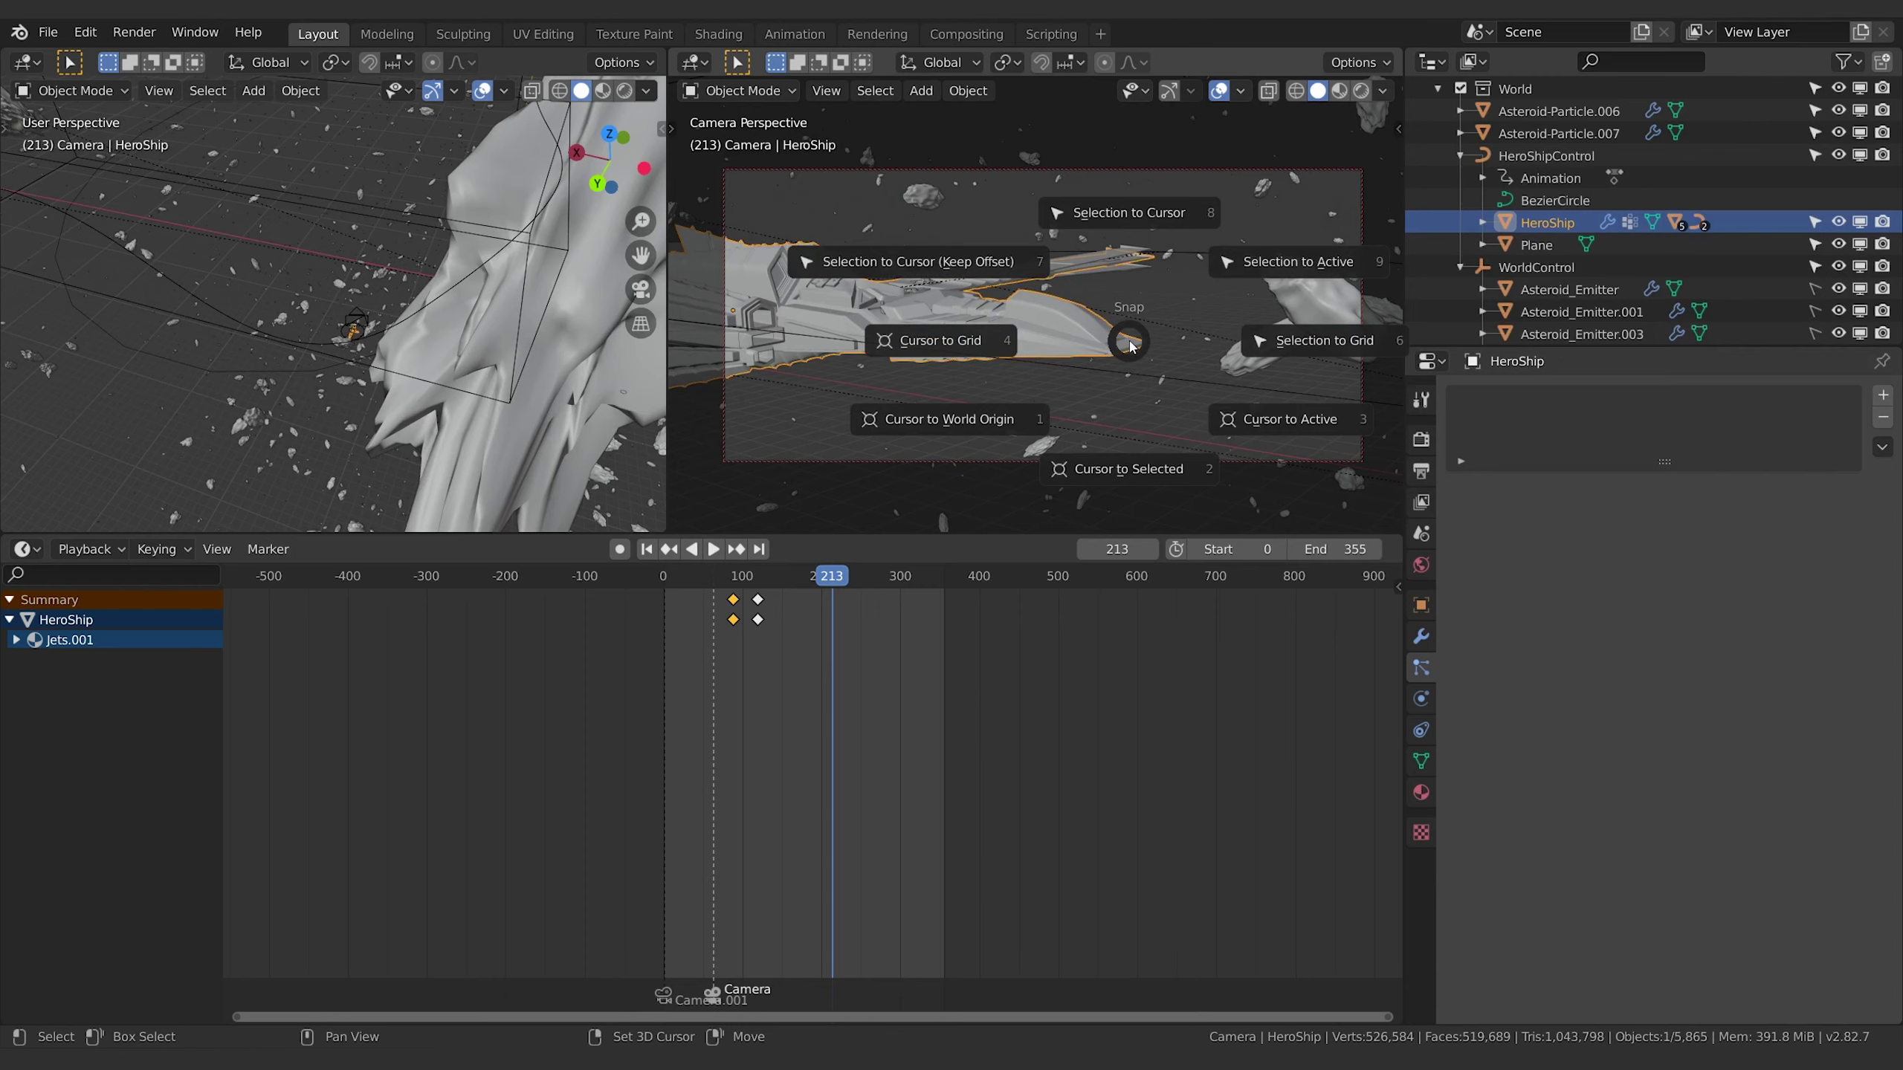
click(1137, 445)
key(shift+a)
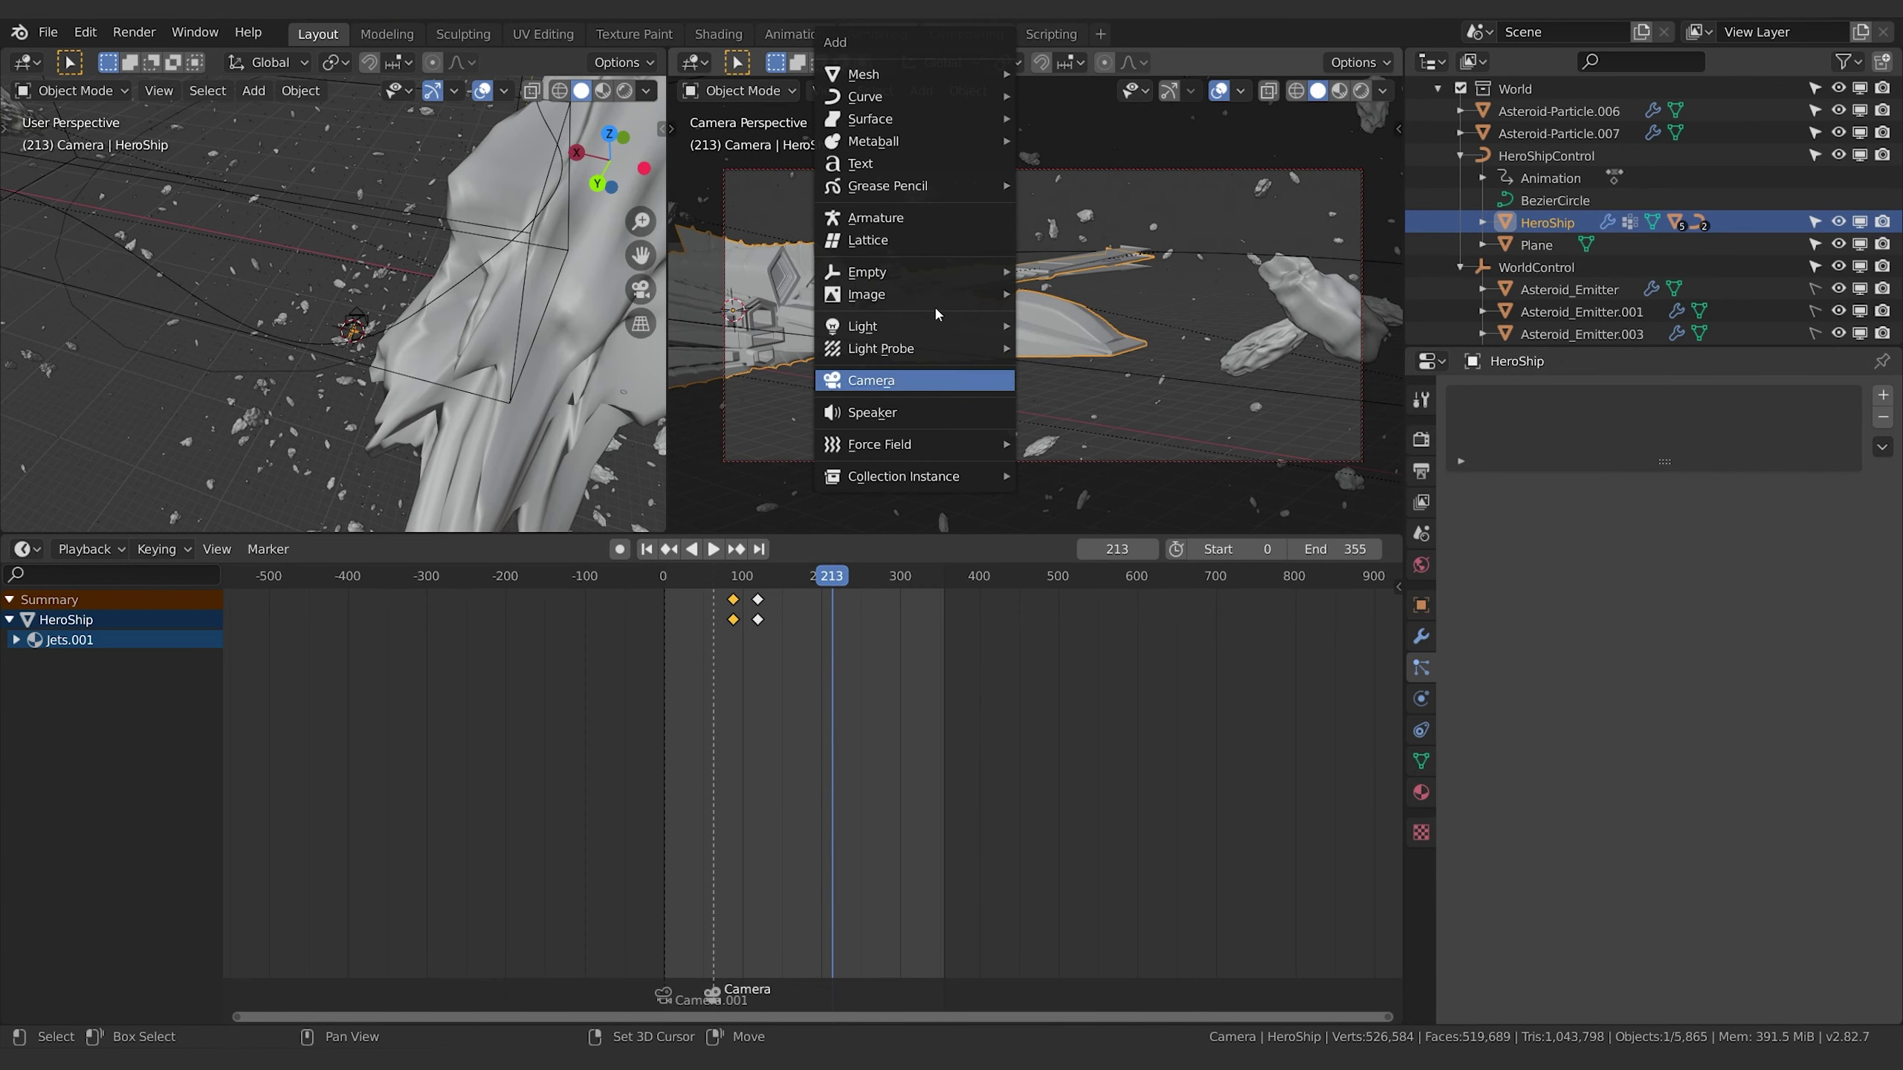
mouse_move(929, 74)
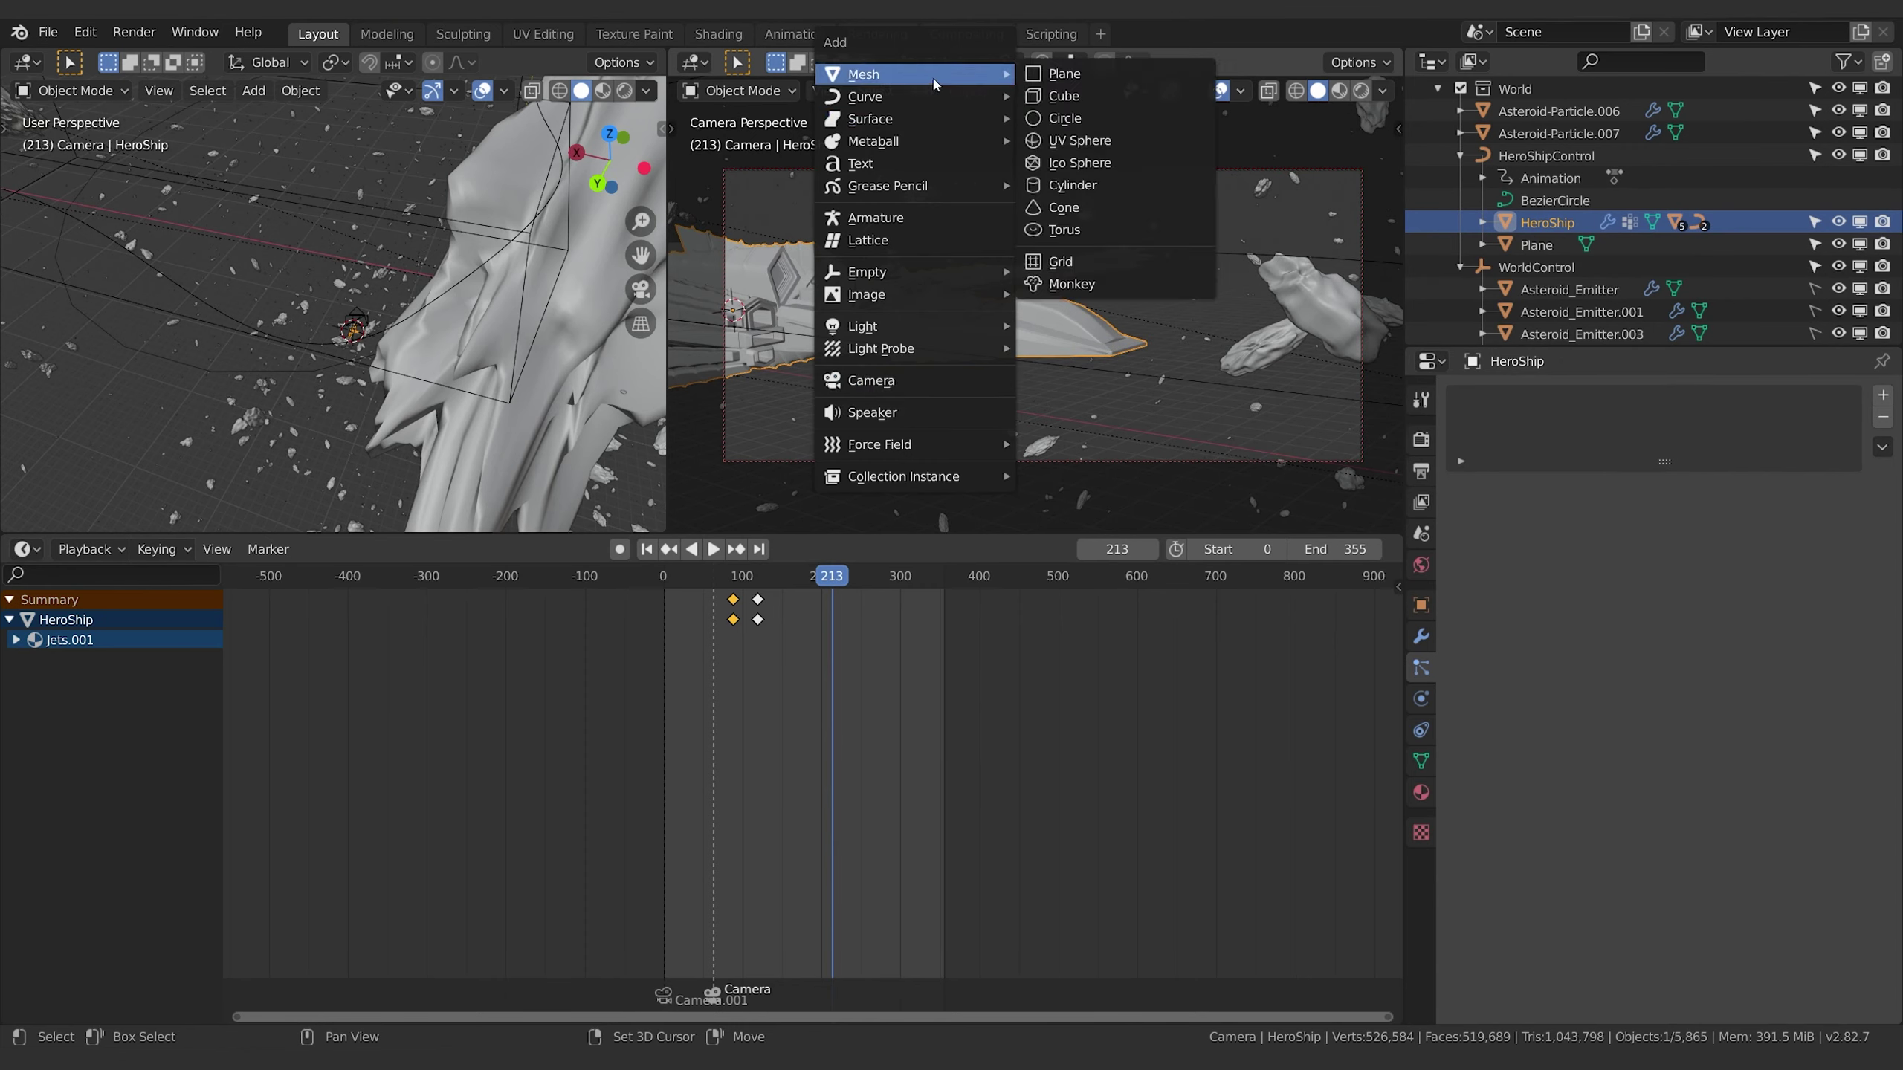
click(1124, 140)
Shrink the sphere and drop it along Z just below the ship's hull.
key(g)
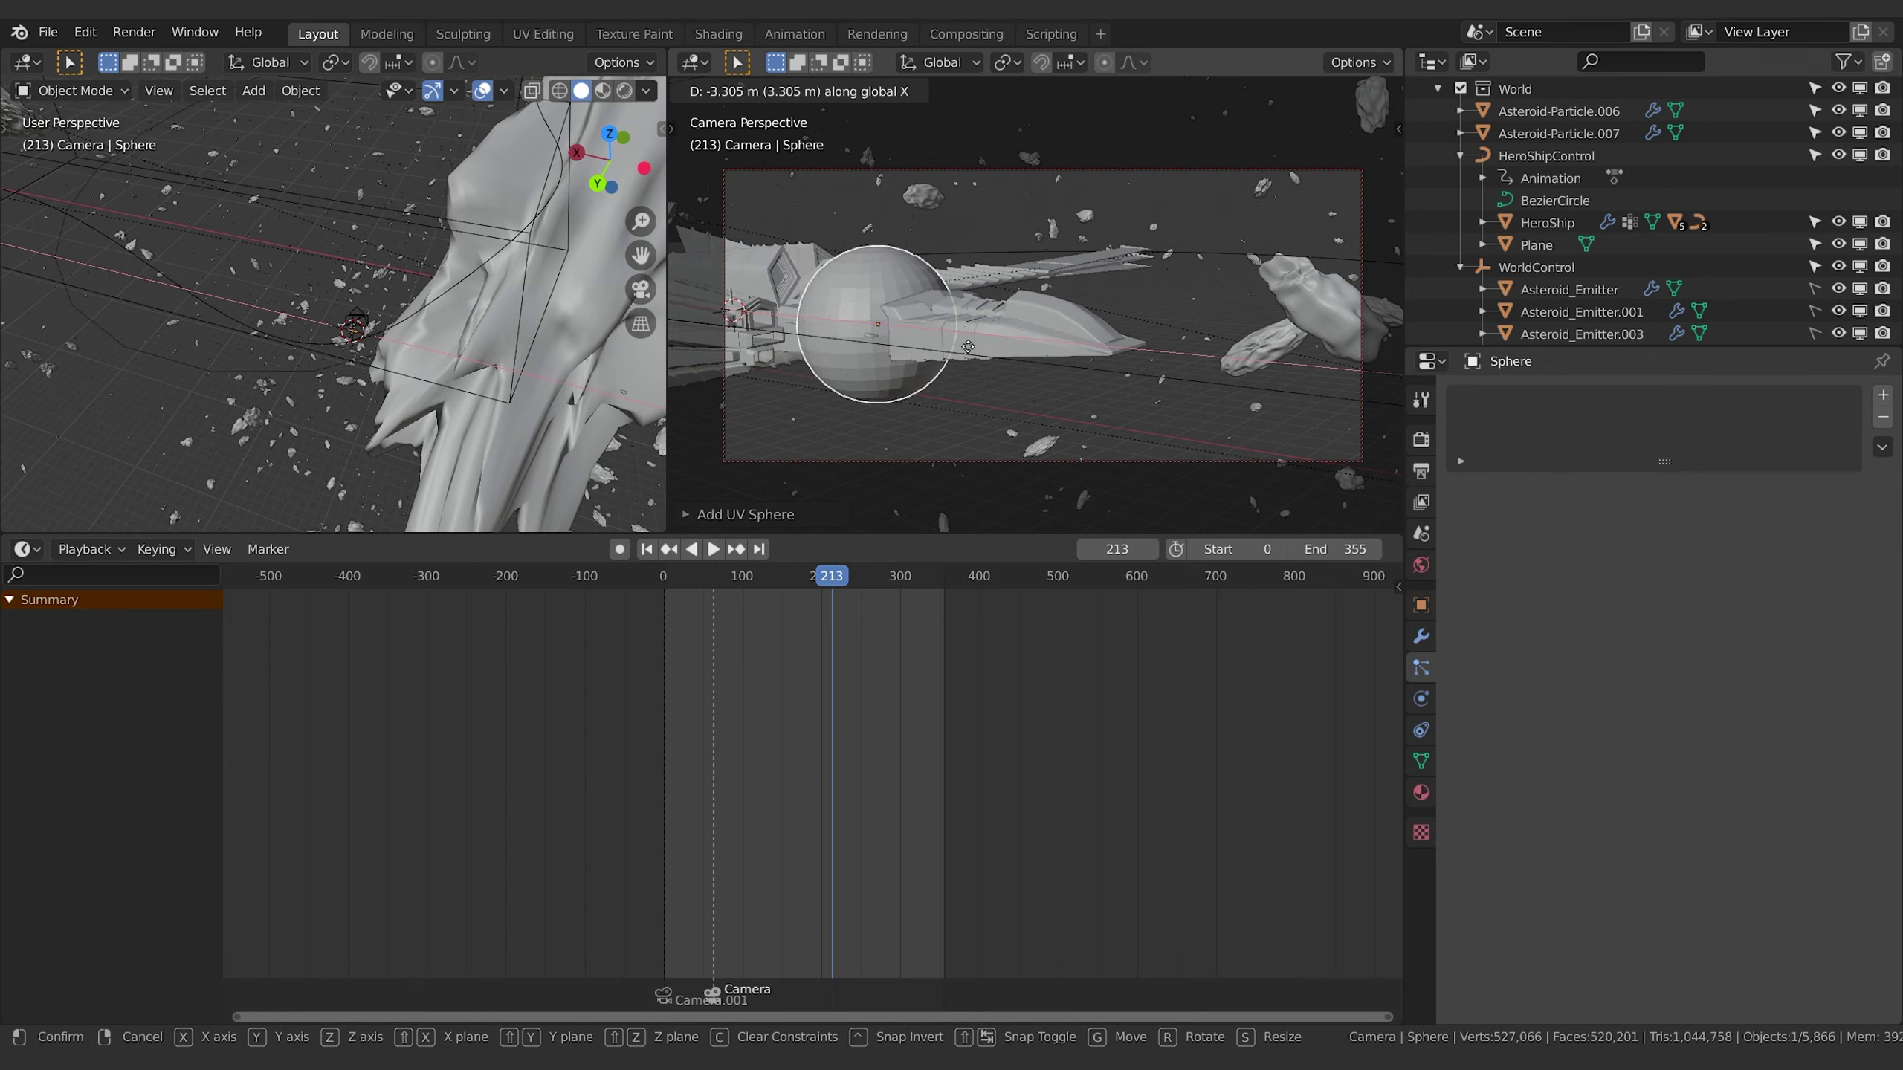
click(1111, 372)
key(s)
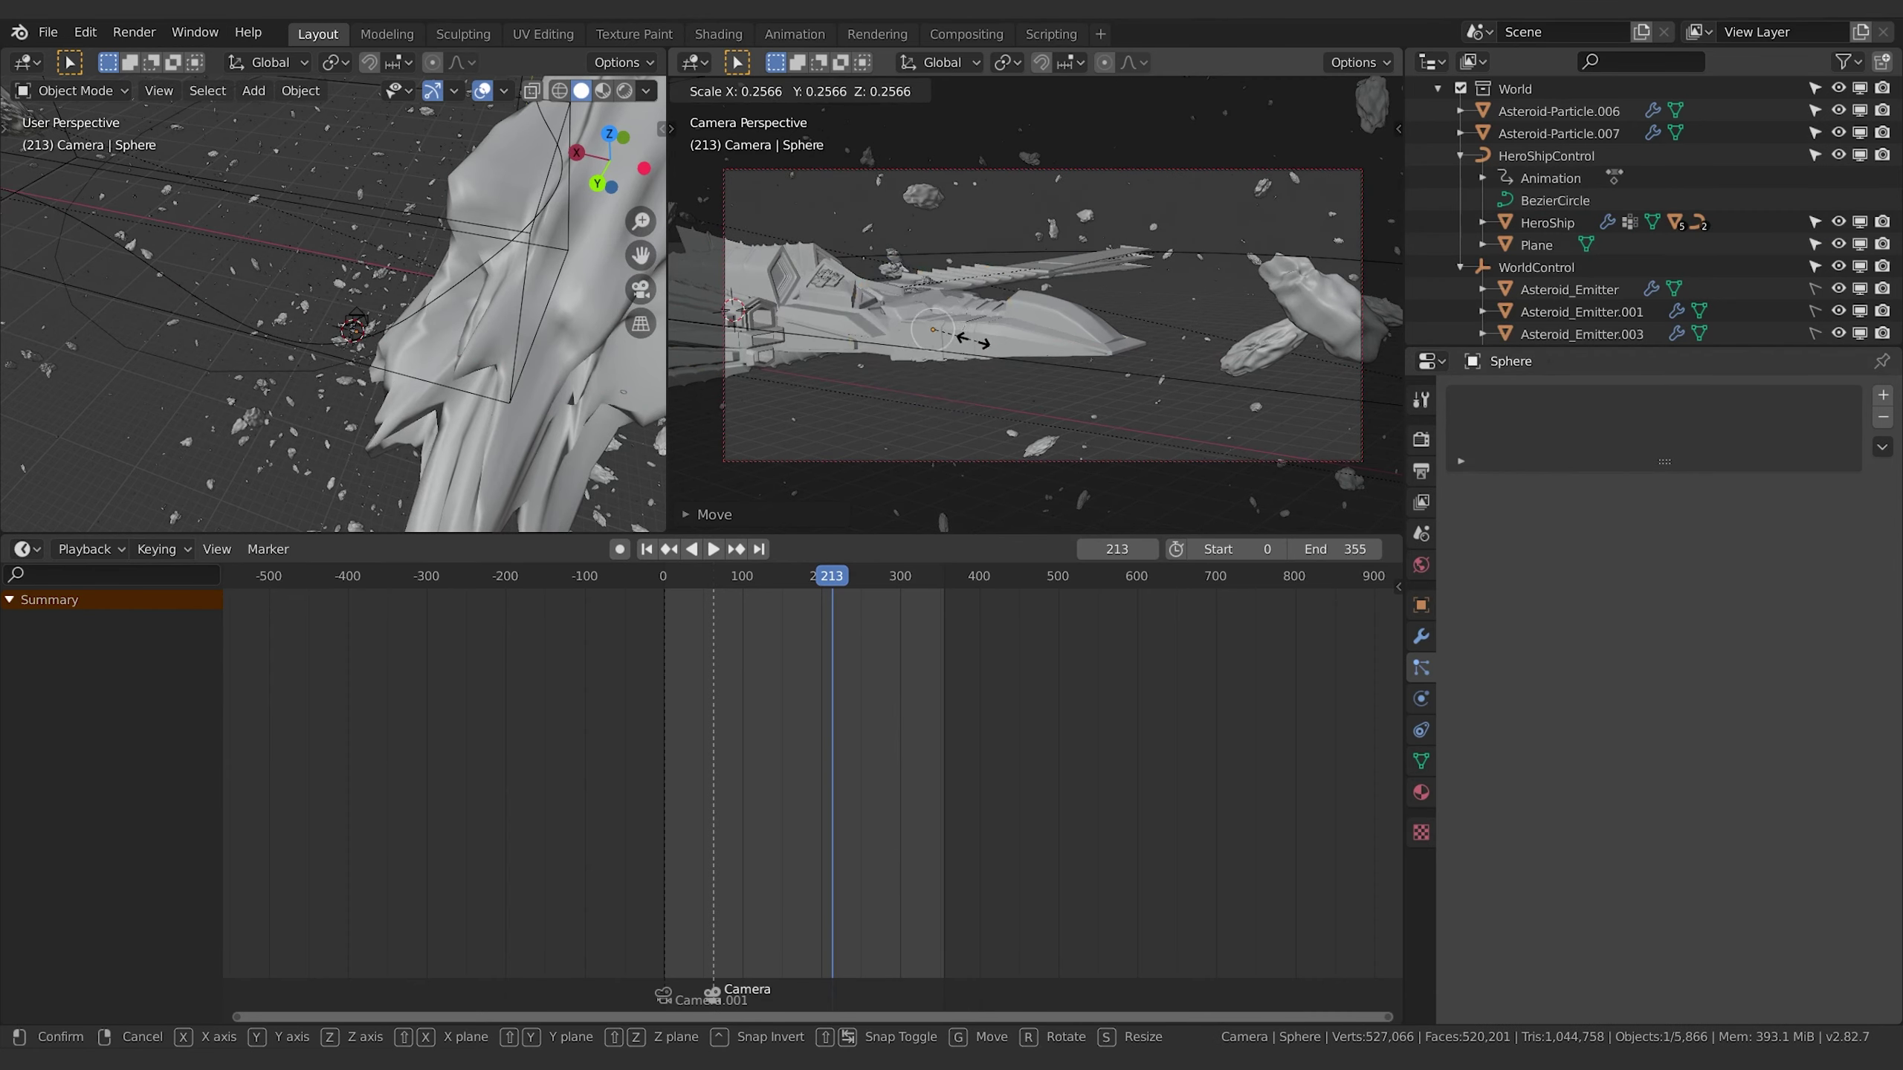
click(969, 347)
key(g)
key(z)
click(971, 403)
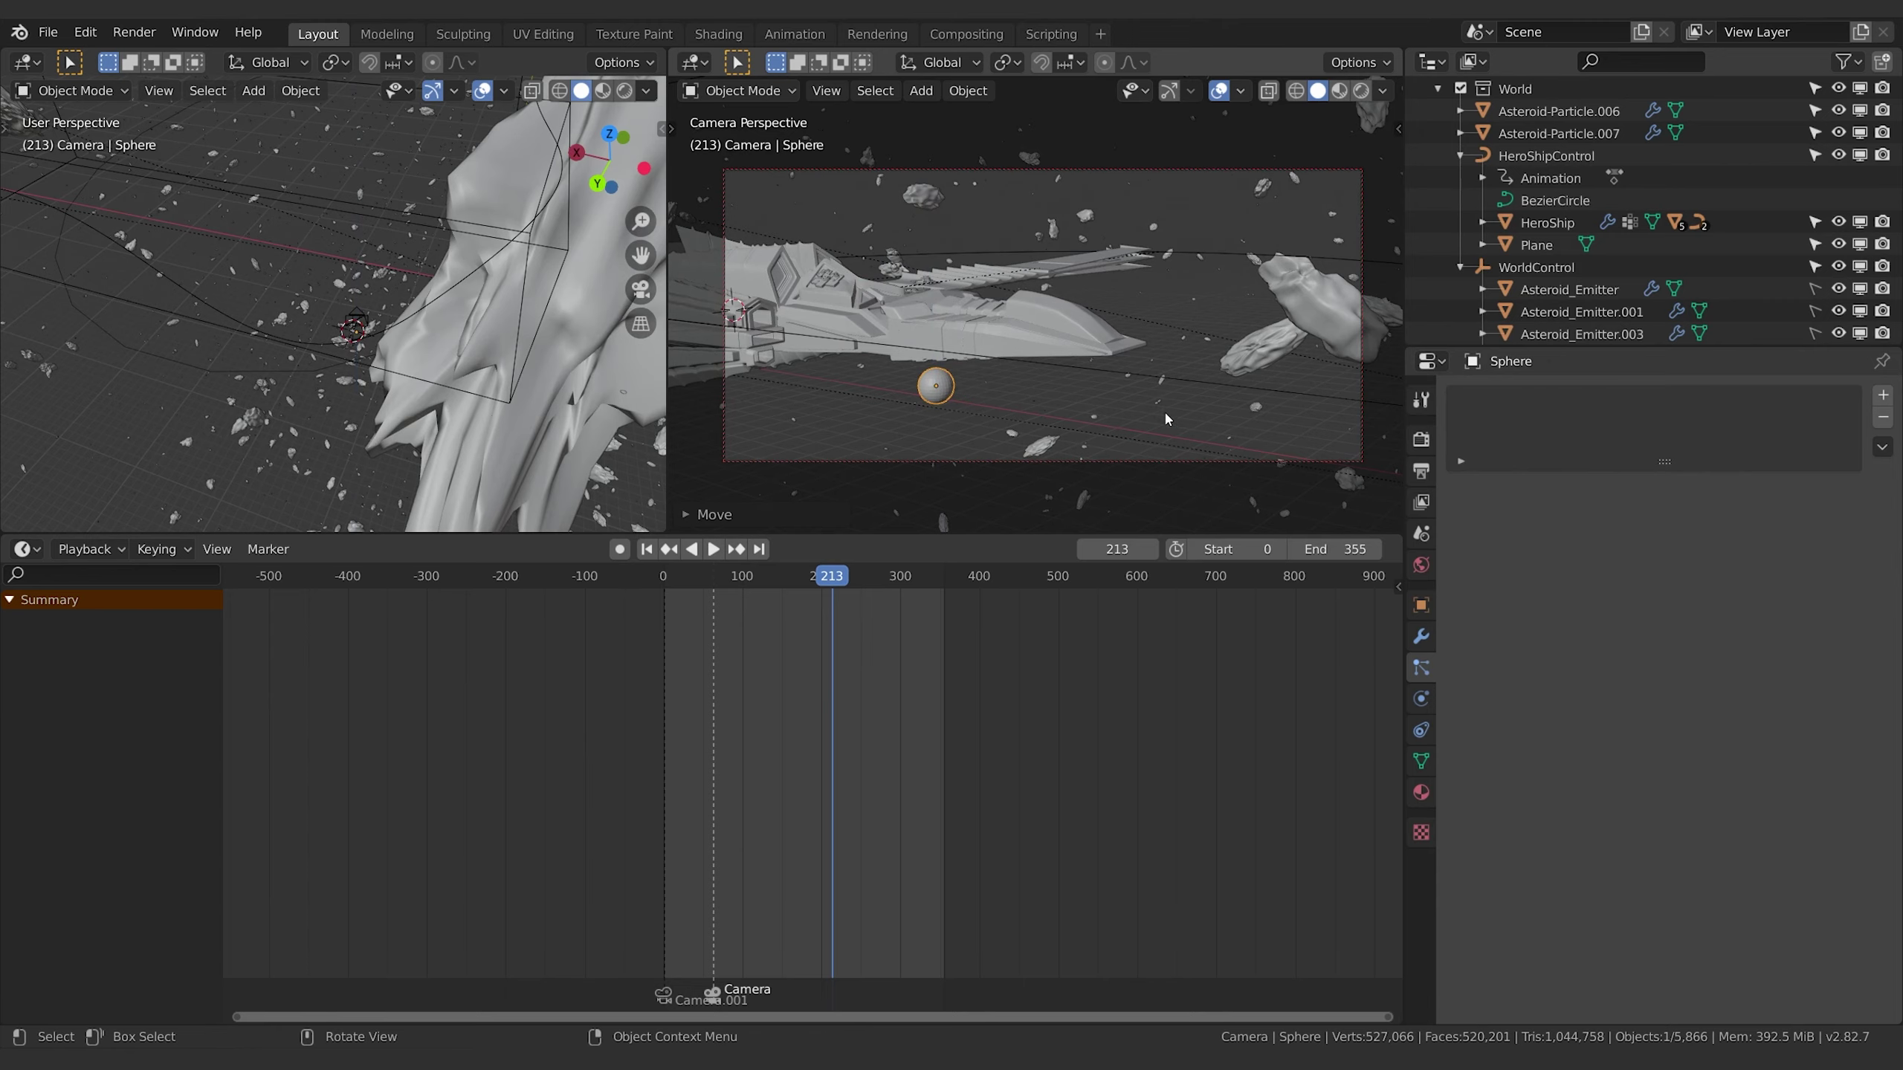
key(s)
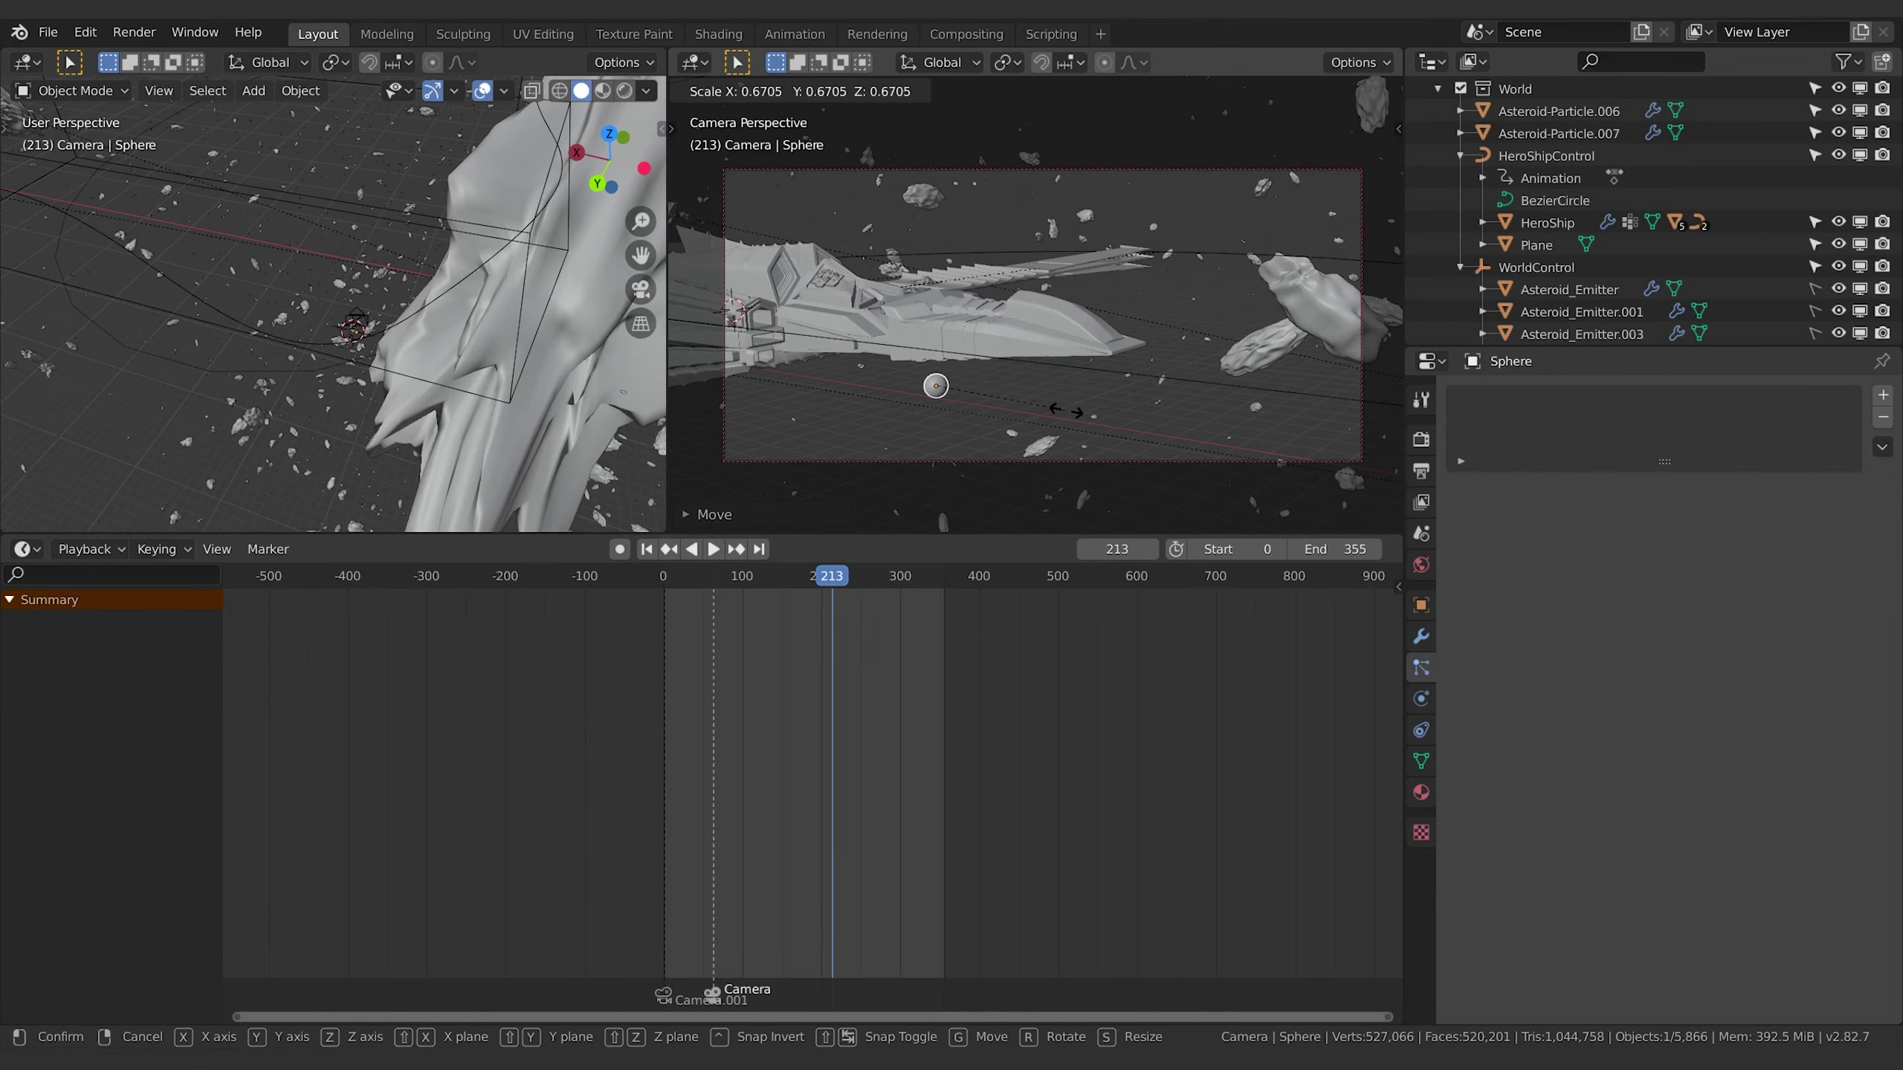
click(1084, 414)
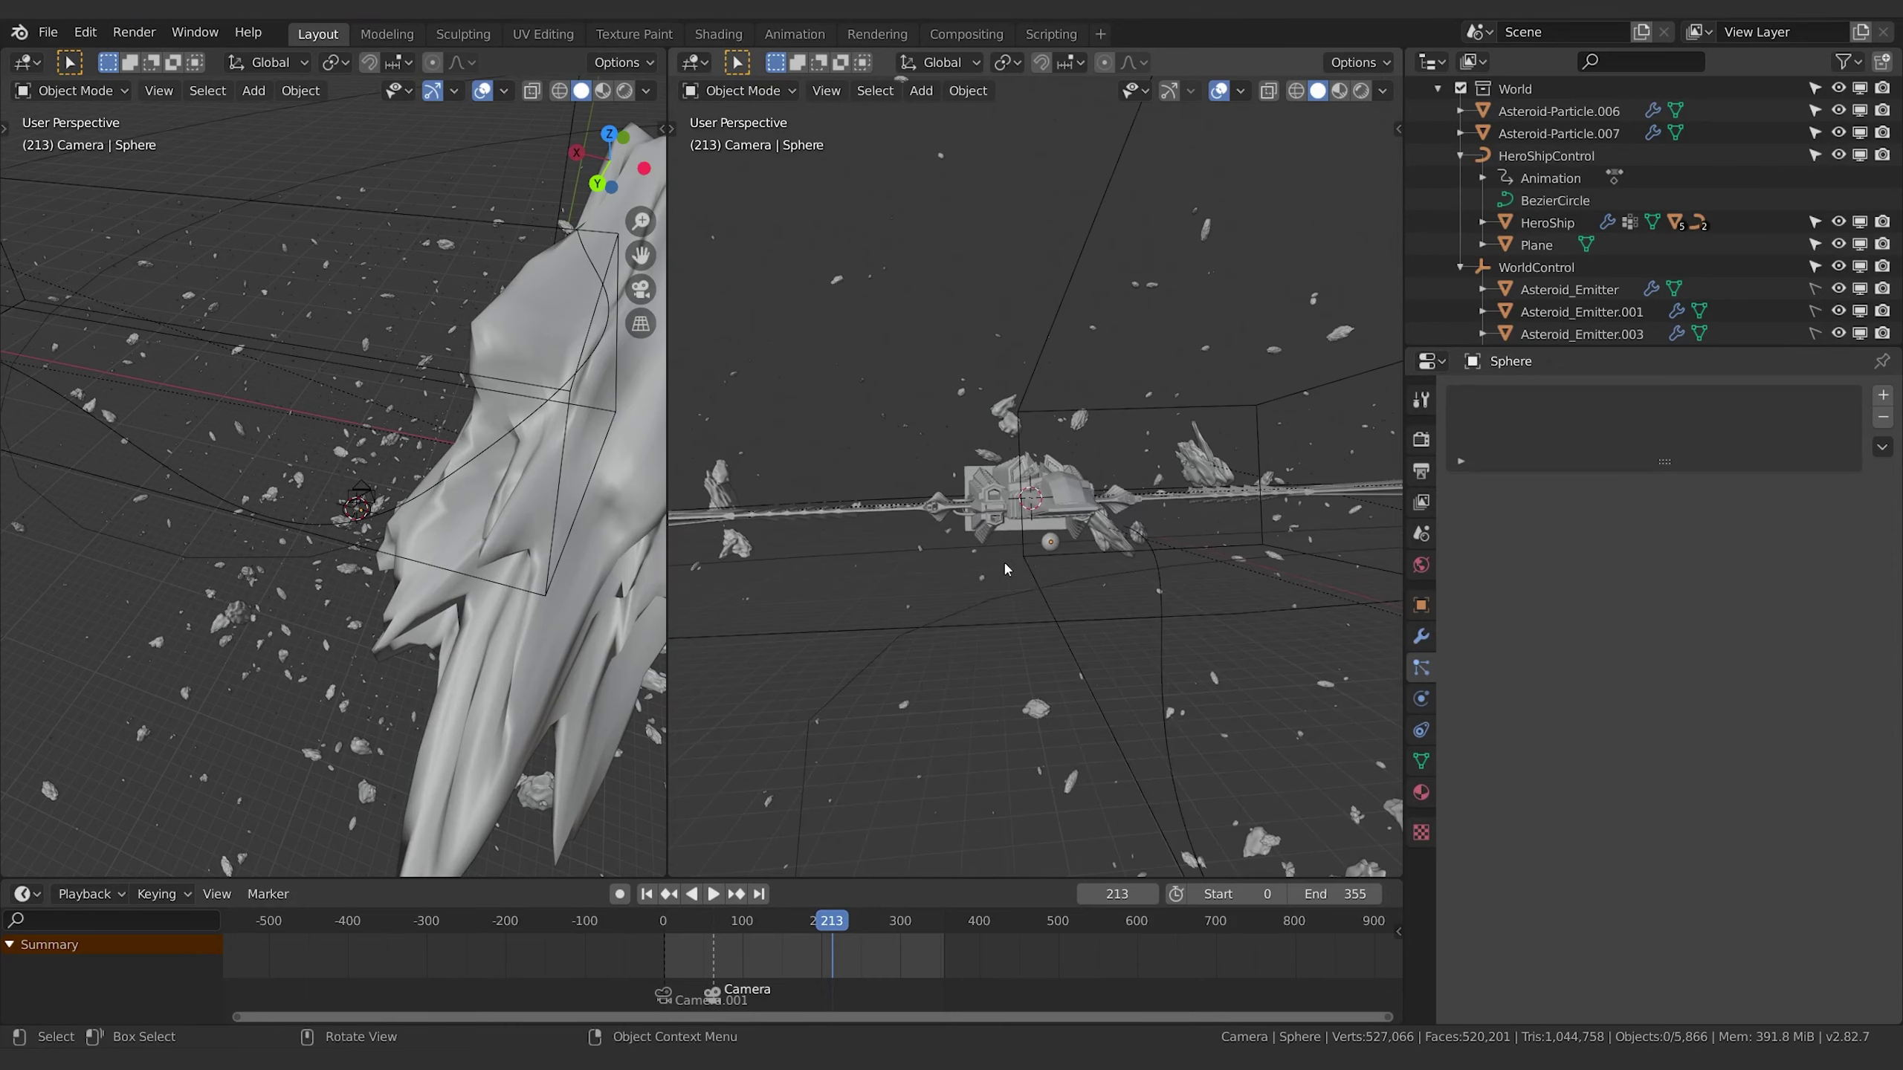
middle_drag(1005, 569, 1269, 634)
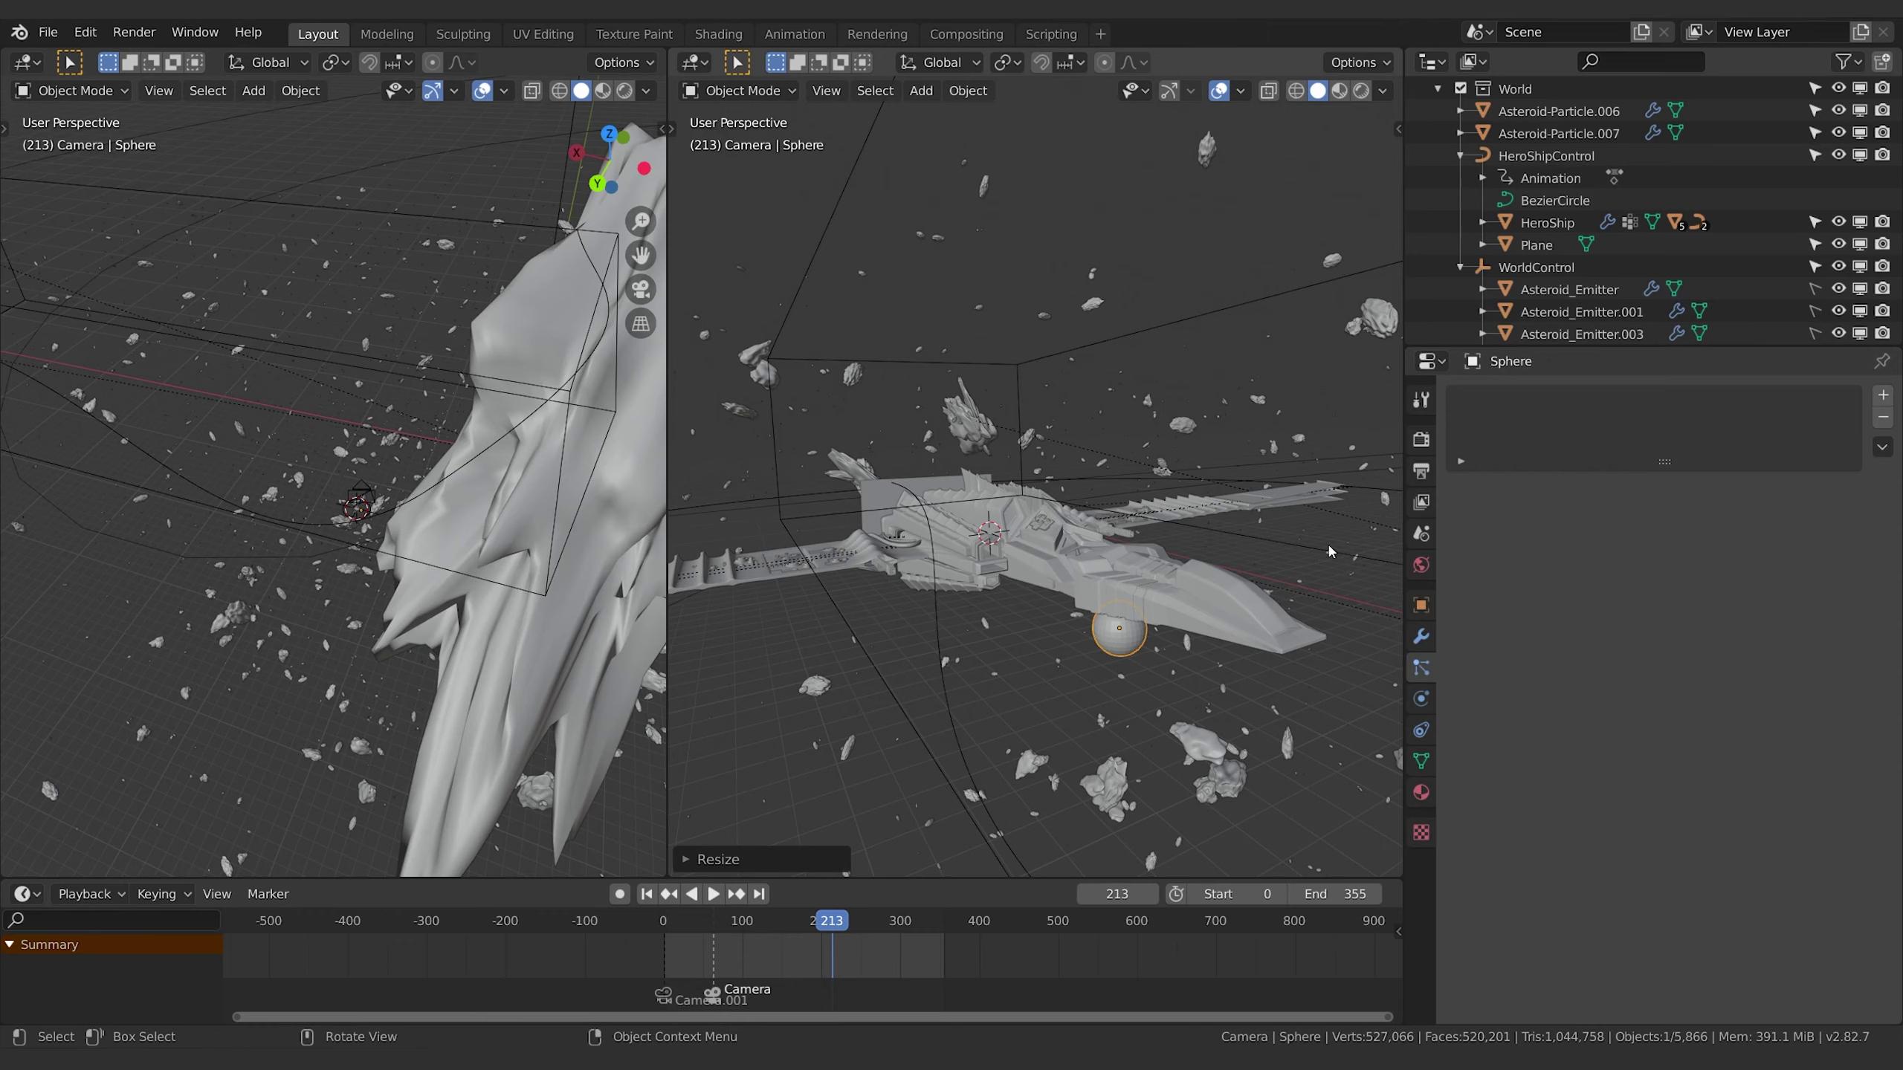
Move the sphere along X, then Z, until it sits snug beside the ship's hull.
mouse_move(1290, 527)
middle_down()
mouse_move(1263, 497)
mouse_move(1297, 535)
middle_up()
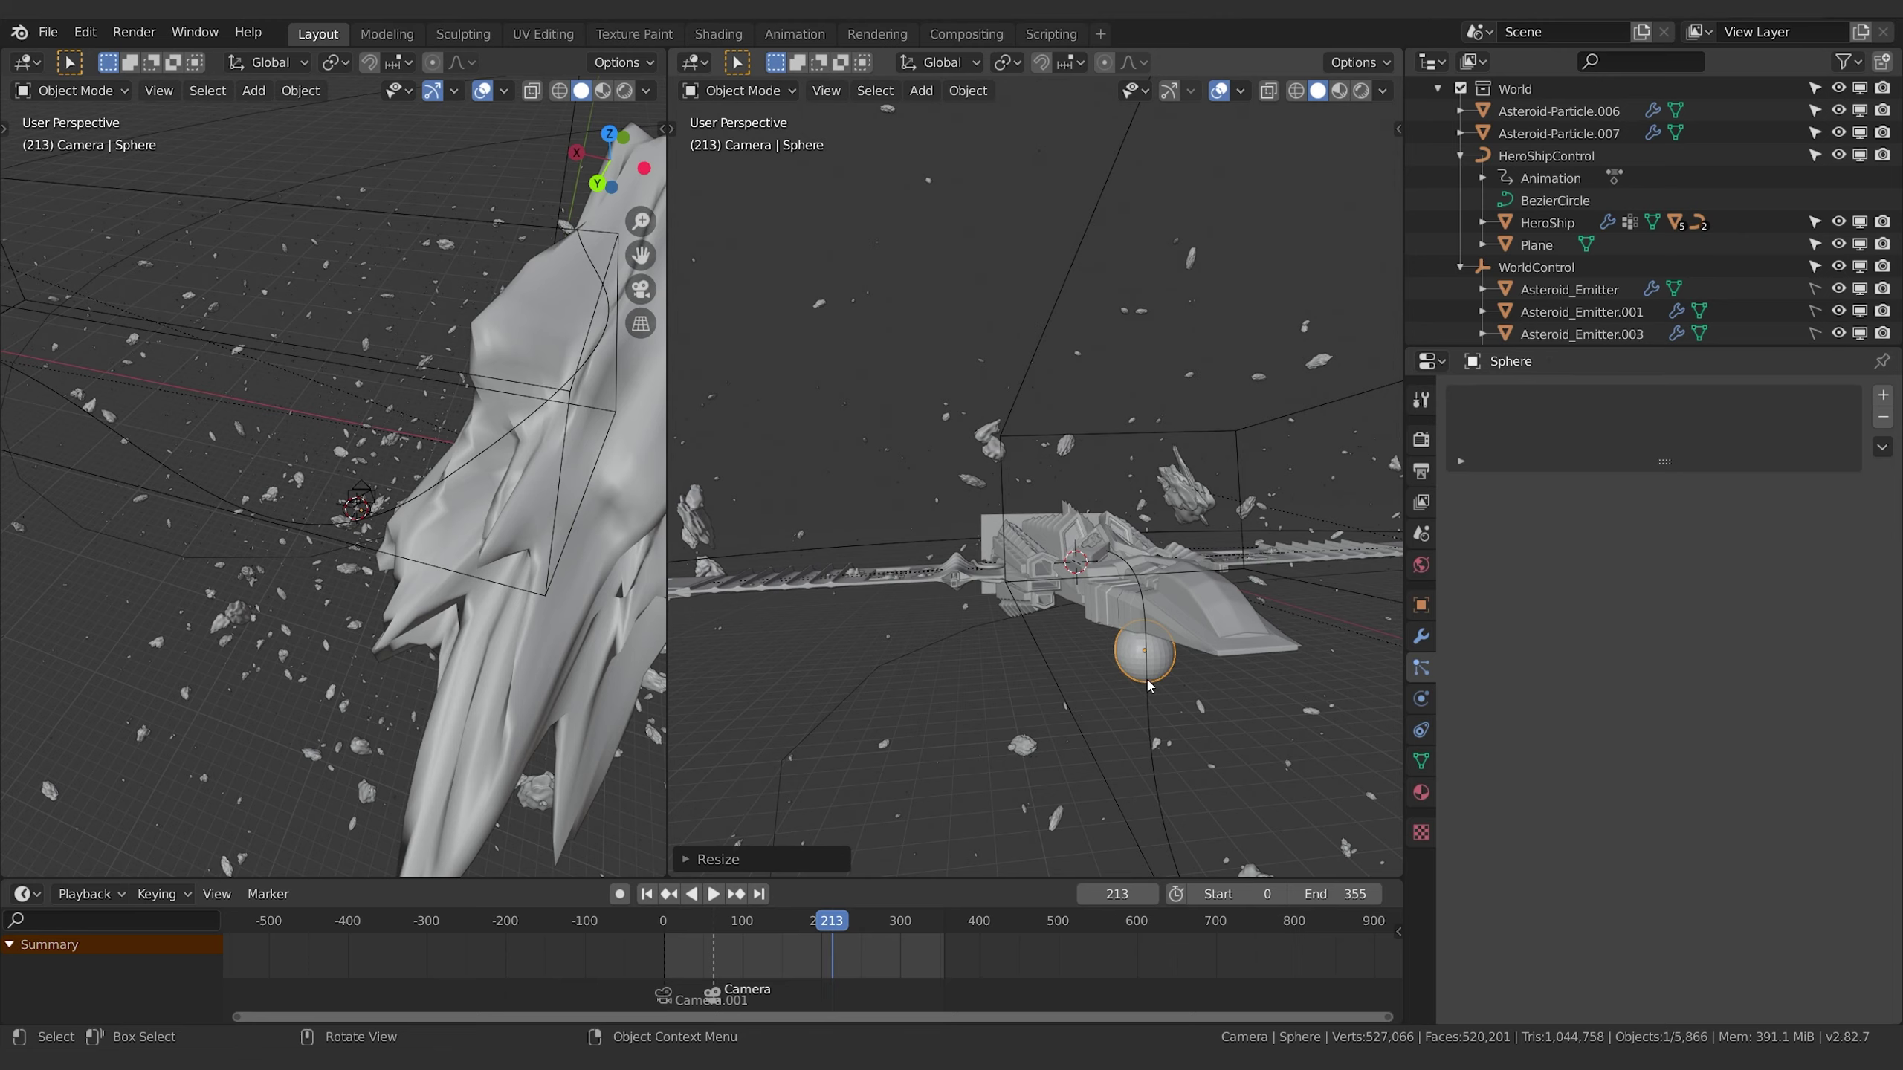
middle_drag(1126, 675, 1315, 701)
key(g)
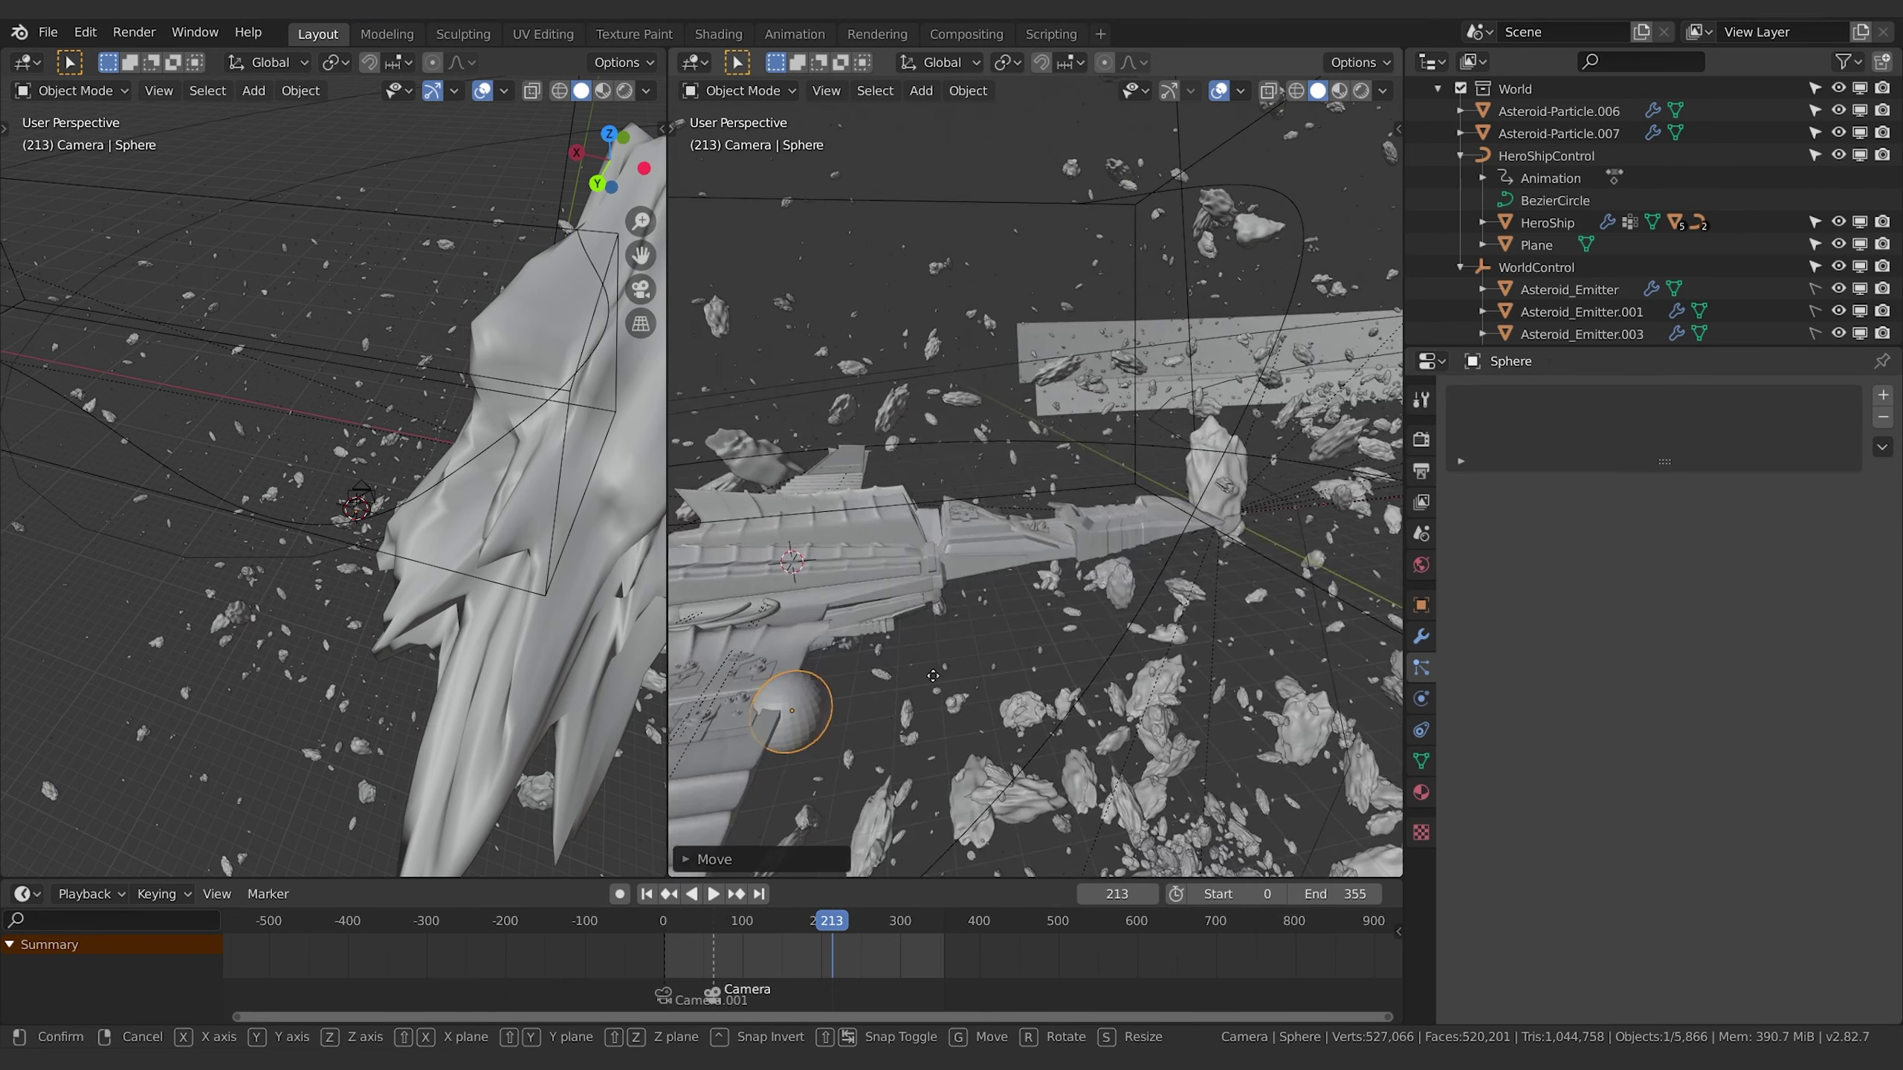
key(x)
click(996, 666)
middle_drag(996, 665, 1098, 577)
key(g)
key(z)
click(1031, 596)
key(g)
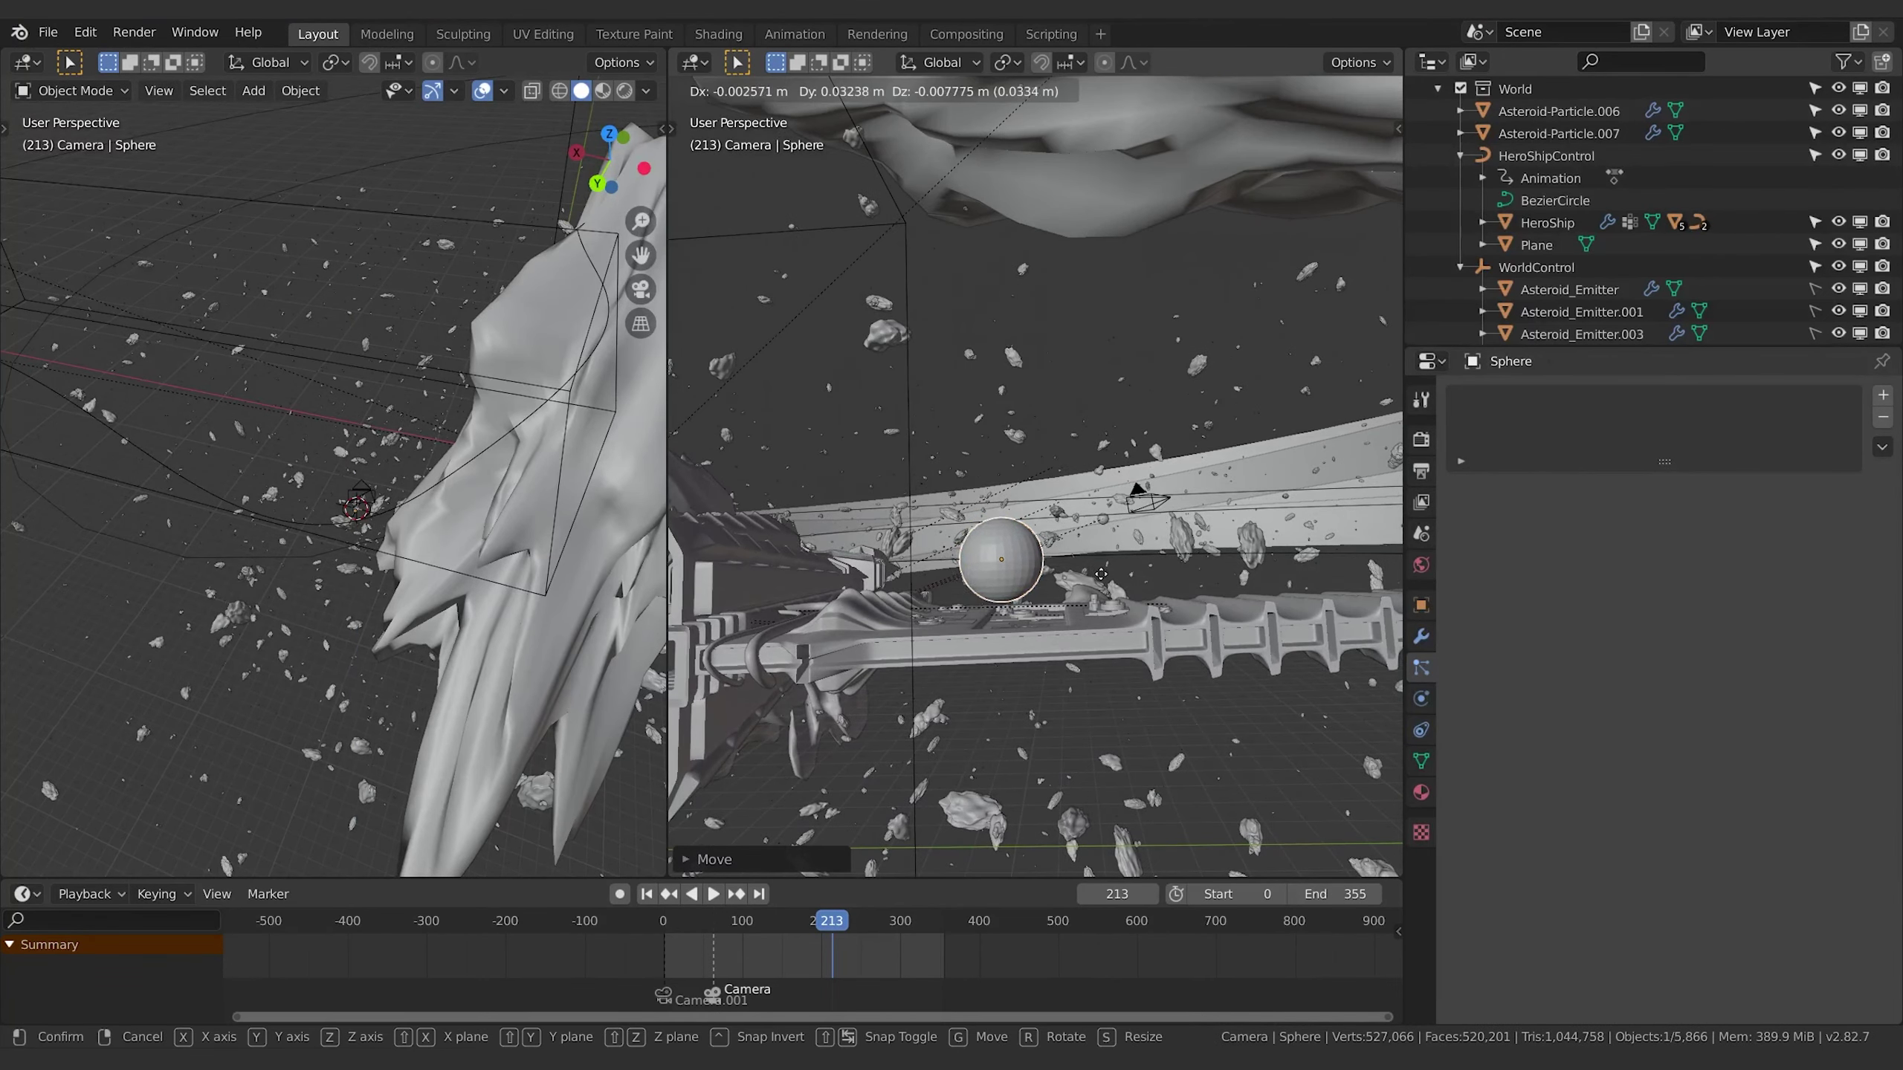
click(1110, 585)
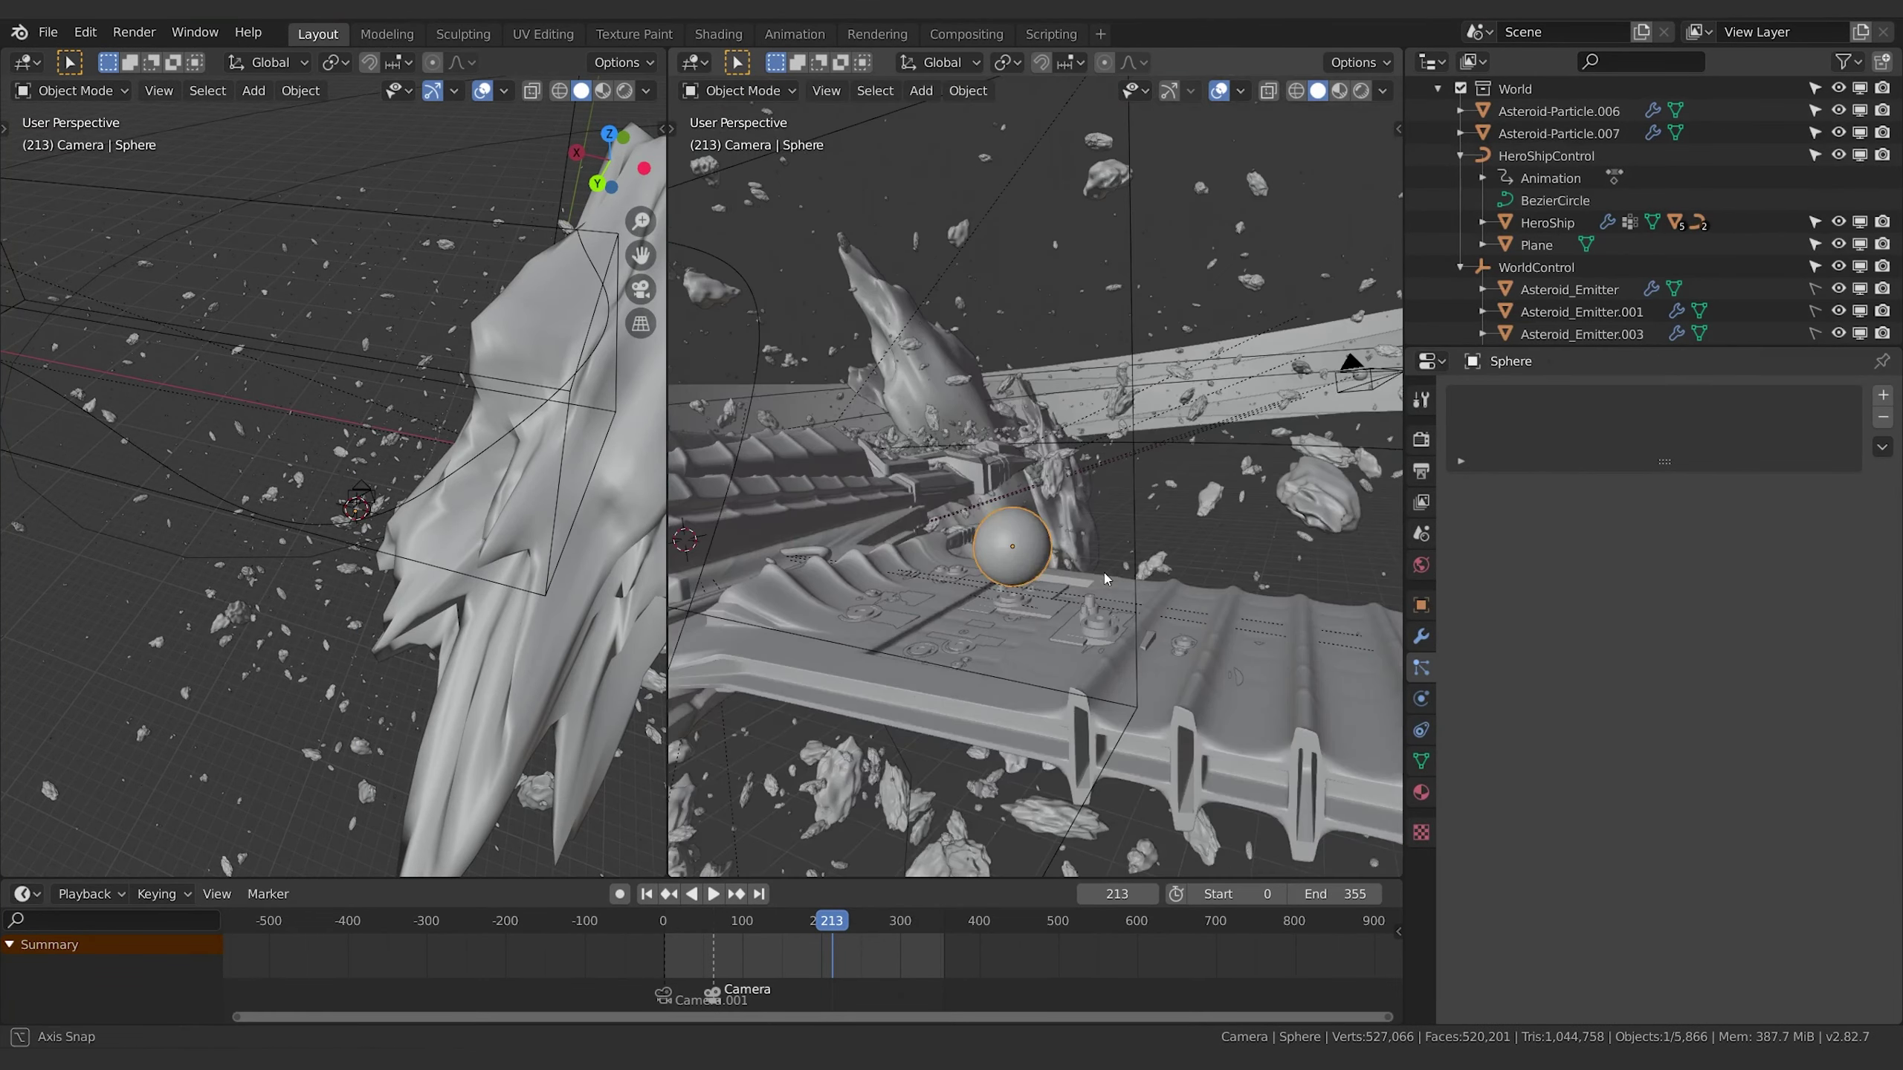
Check the sphere's transform: scale 0.216 at X 132.26, Y 214.87, Z 71.673 m.
scroll(1107, 579, down, 4)
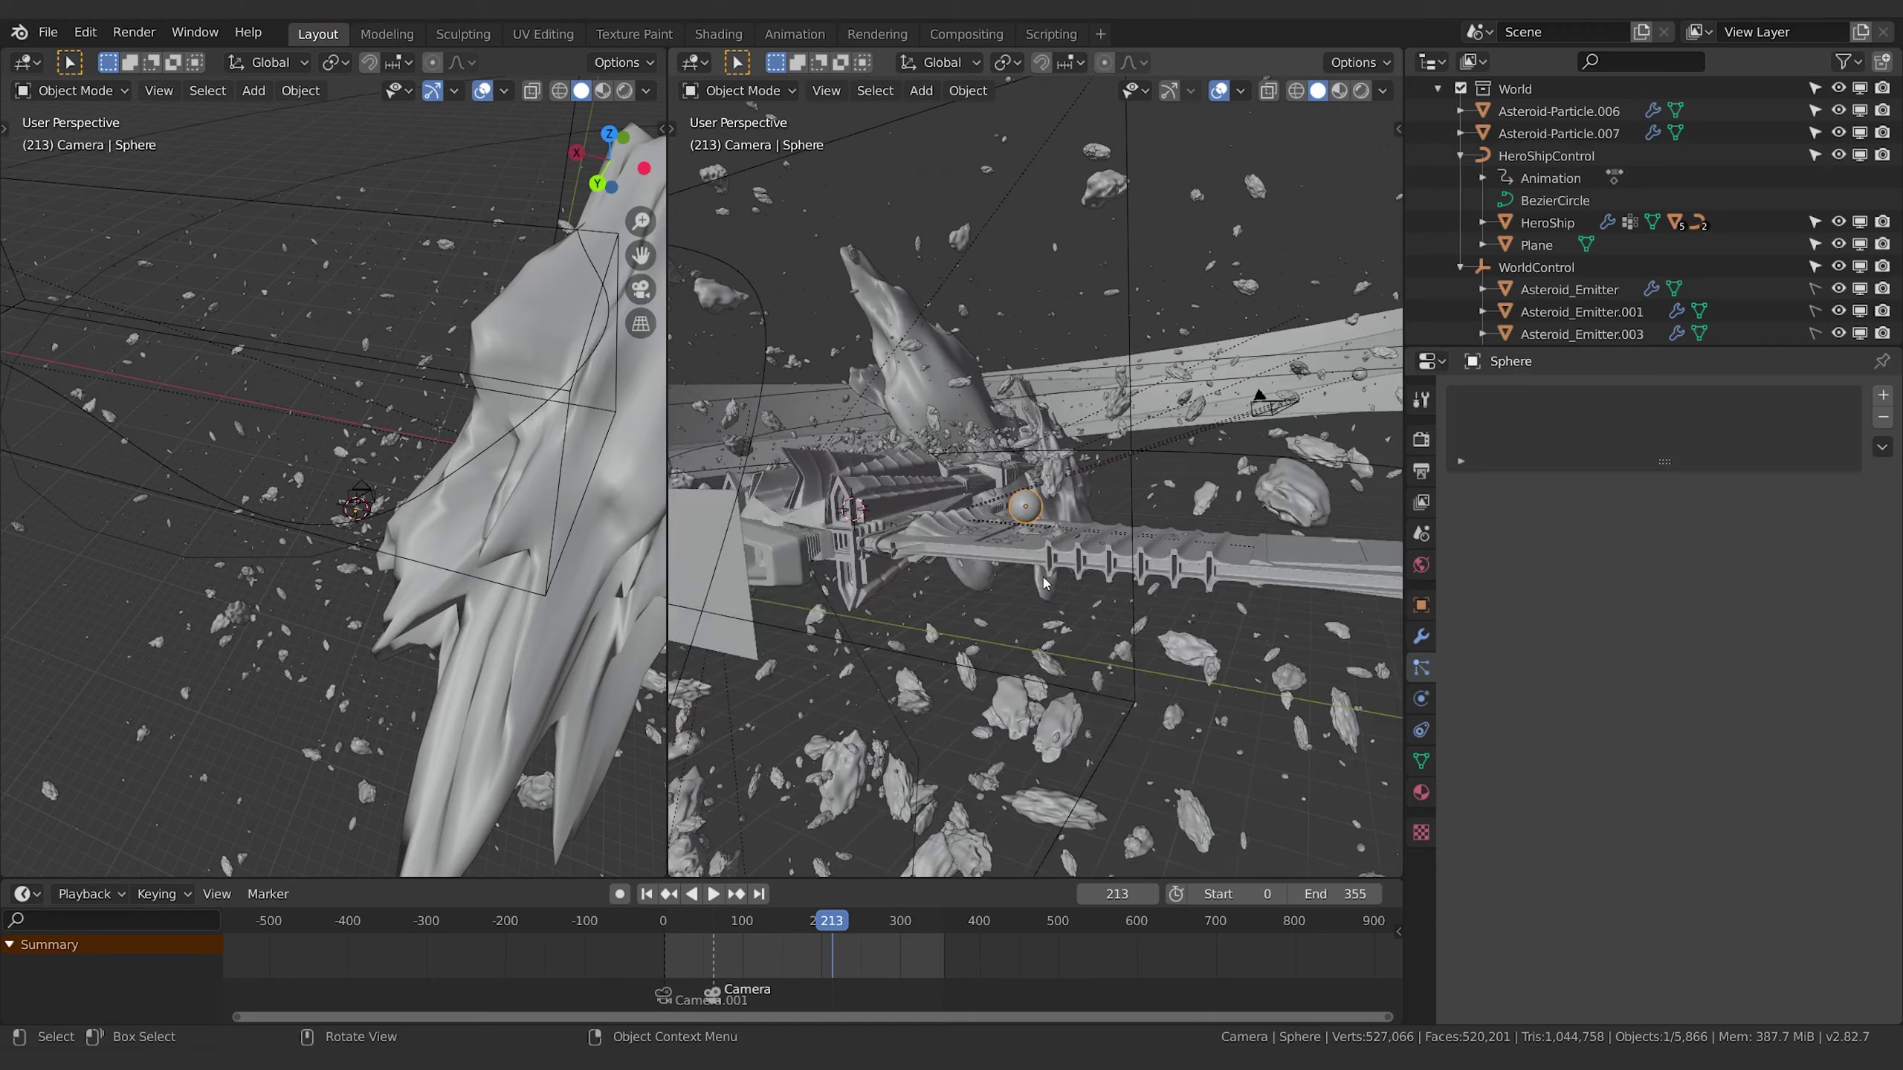
middle_drag(1107, 579, 1023, 548)
scroll(1139, 582, down, 4)
scroll(1161, 584, up, 8)
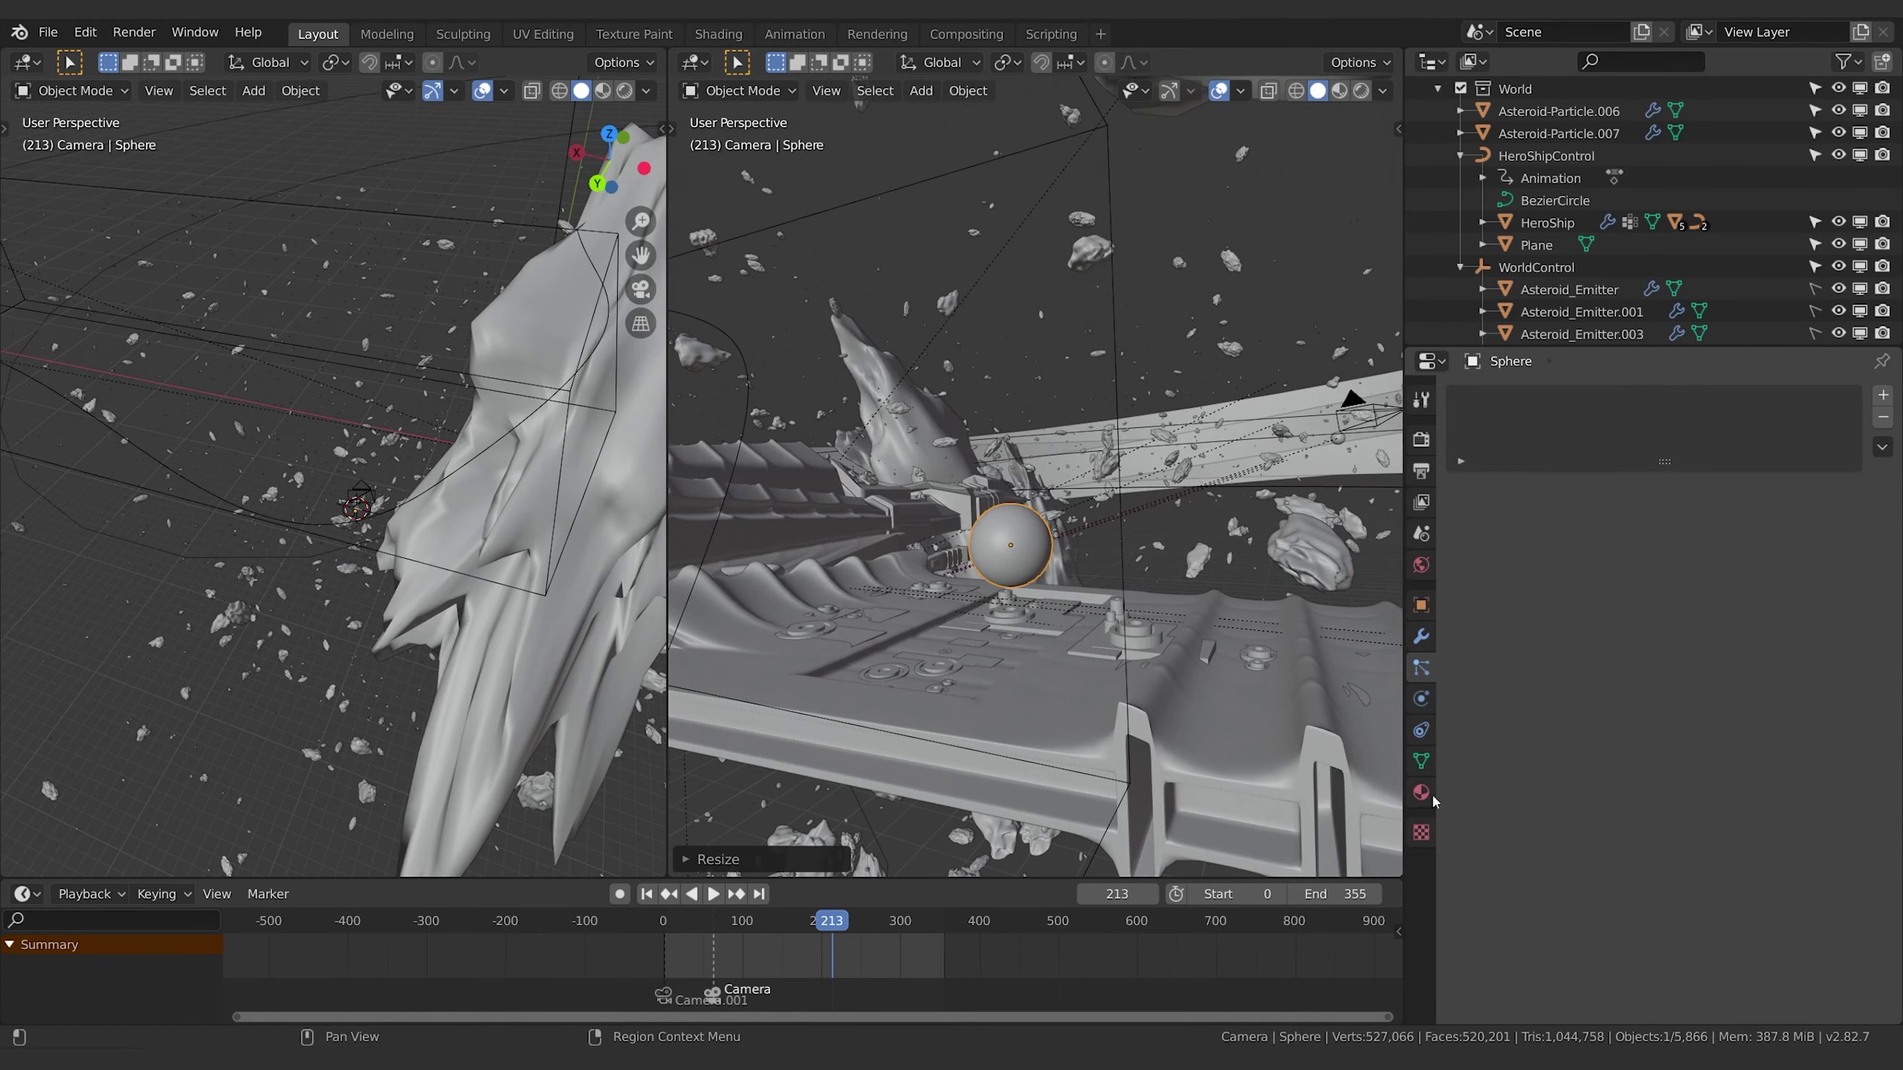
click(1421, 606)
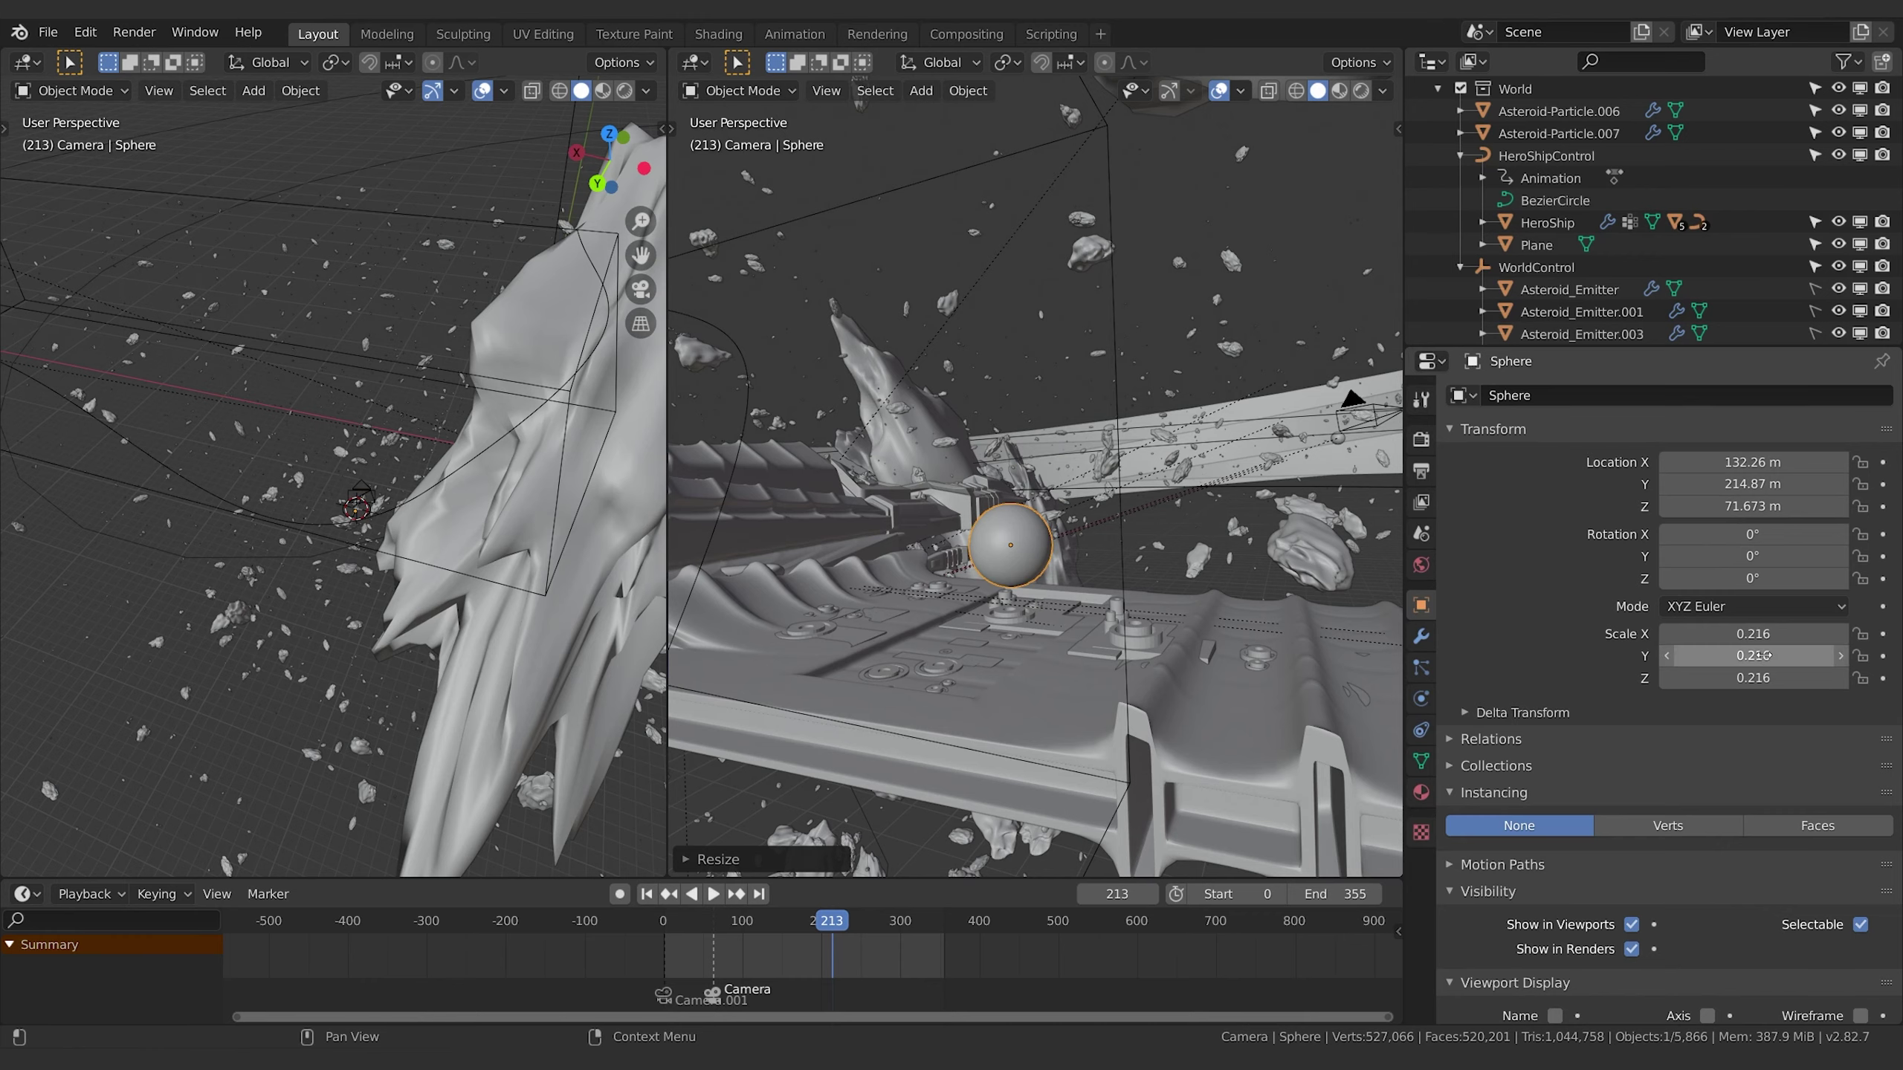
Apply only the sphere's scale, keeping its location at 132.26, 214.87, 71.673 m.
key(F3)
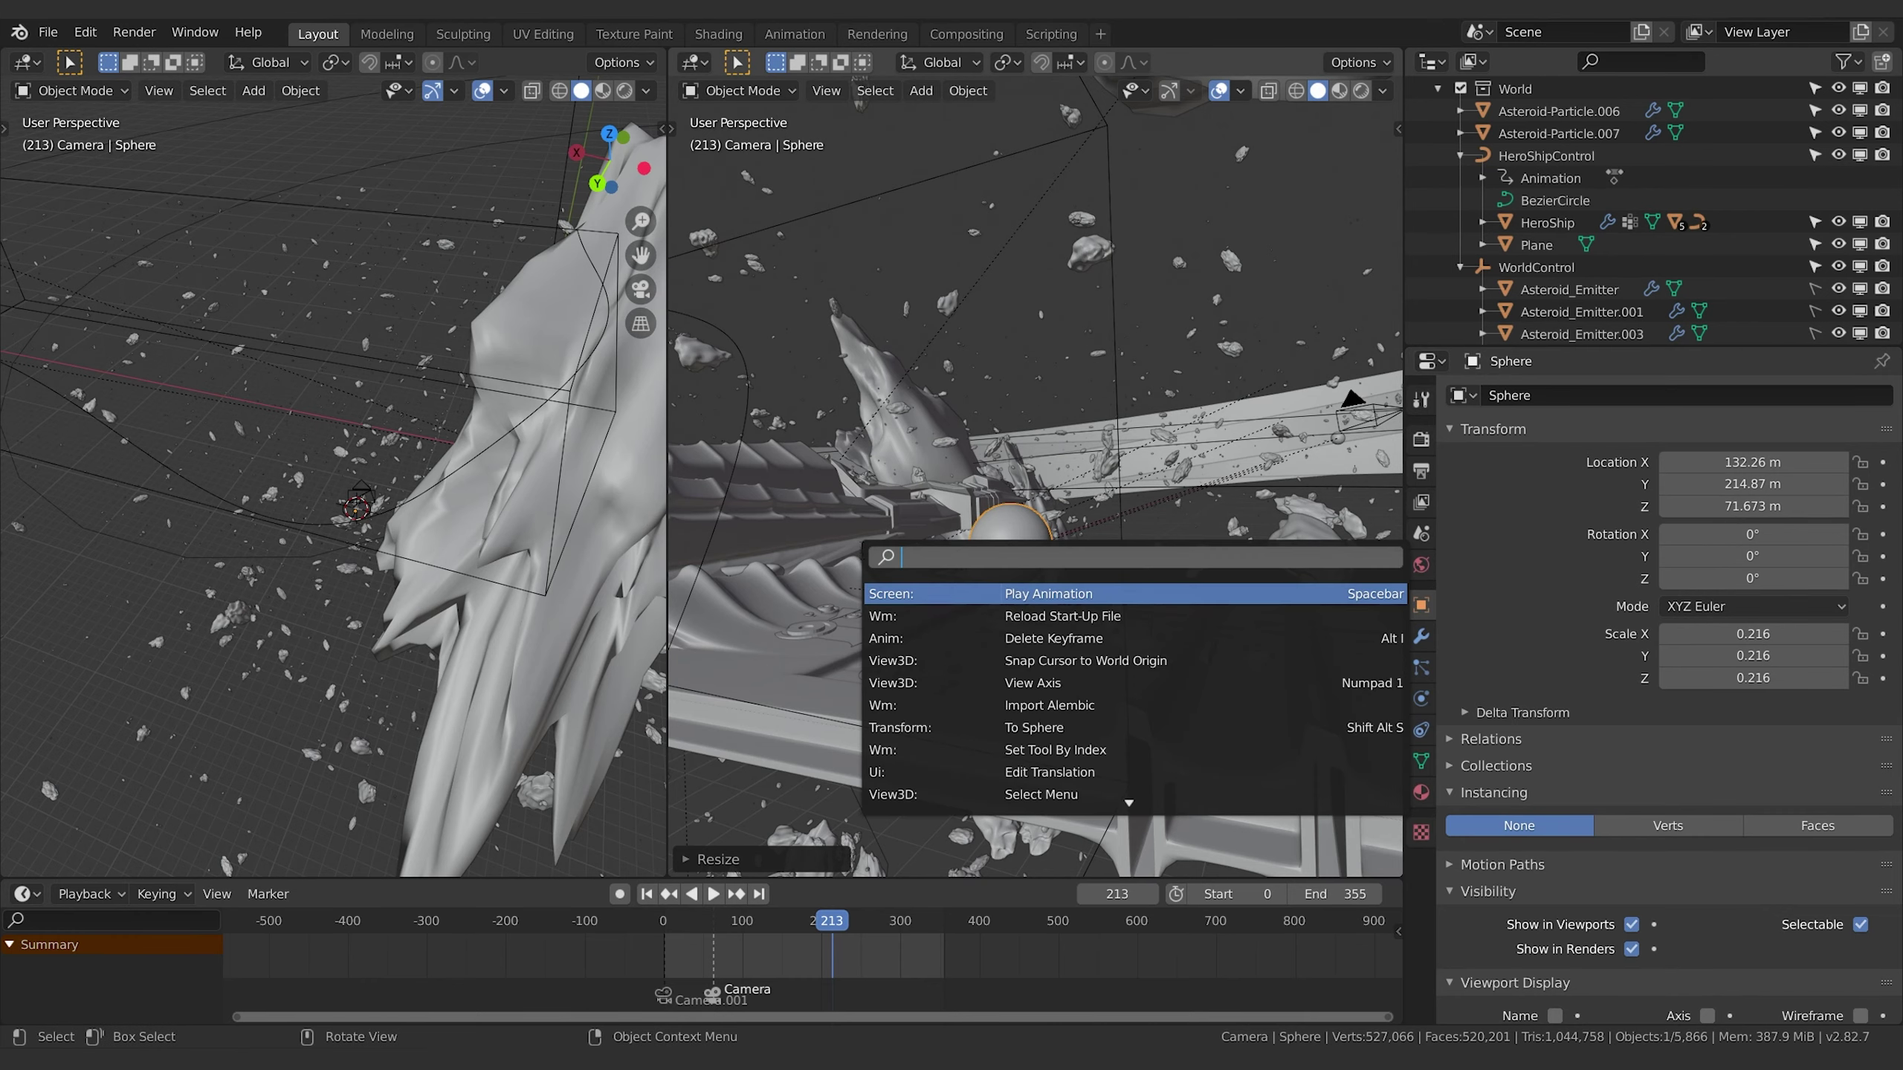
text(app)
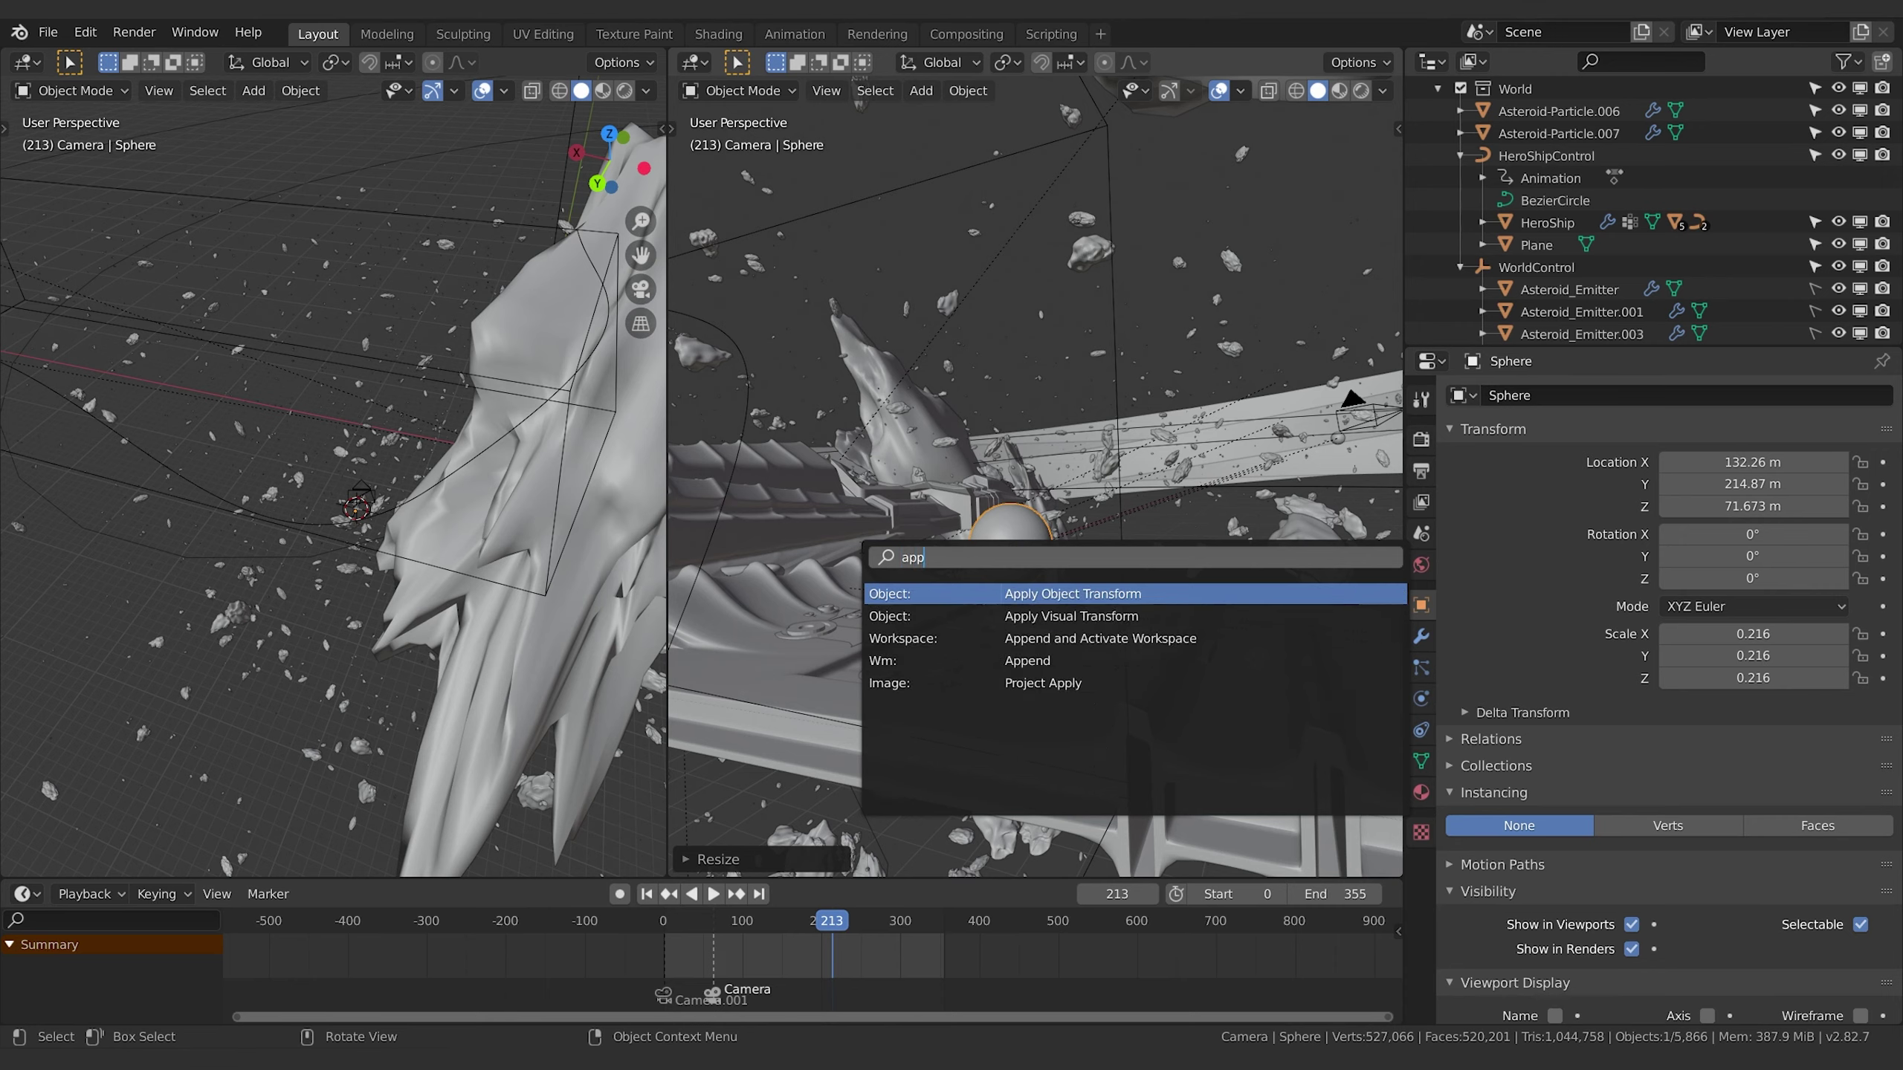
key(Return)
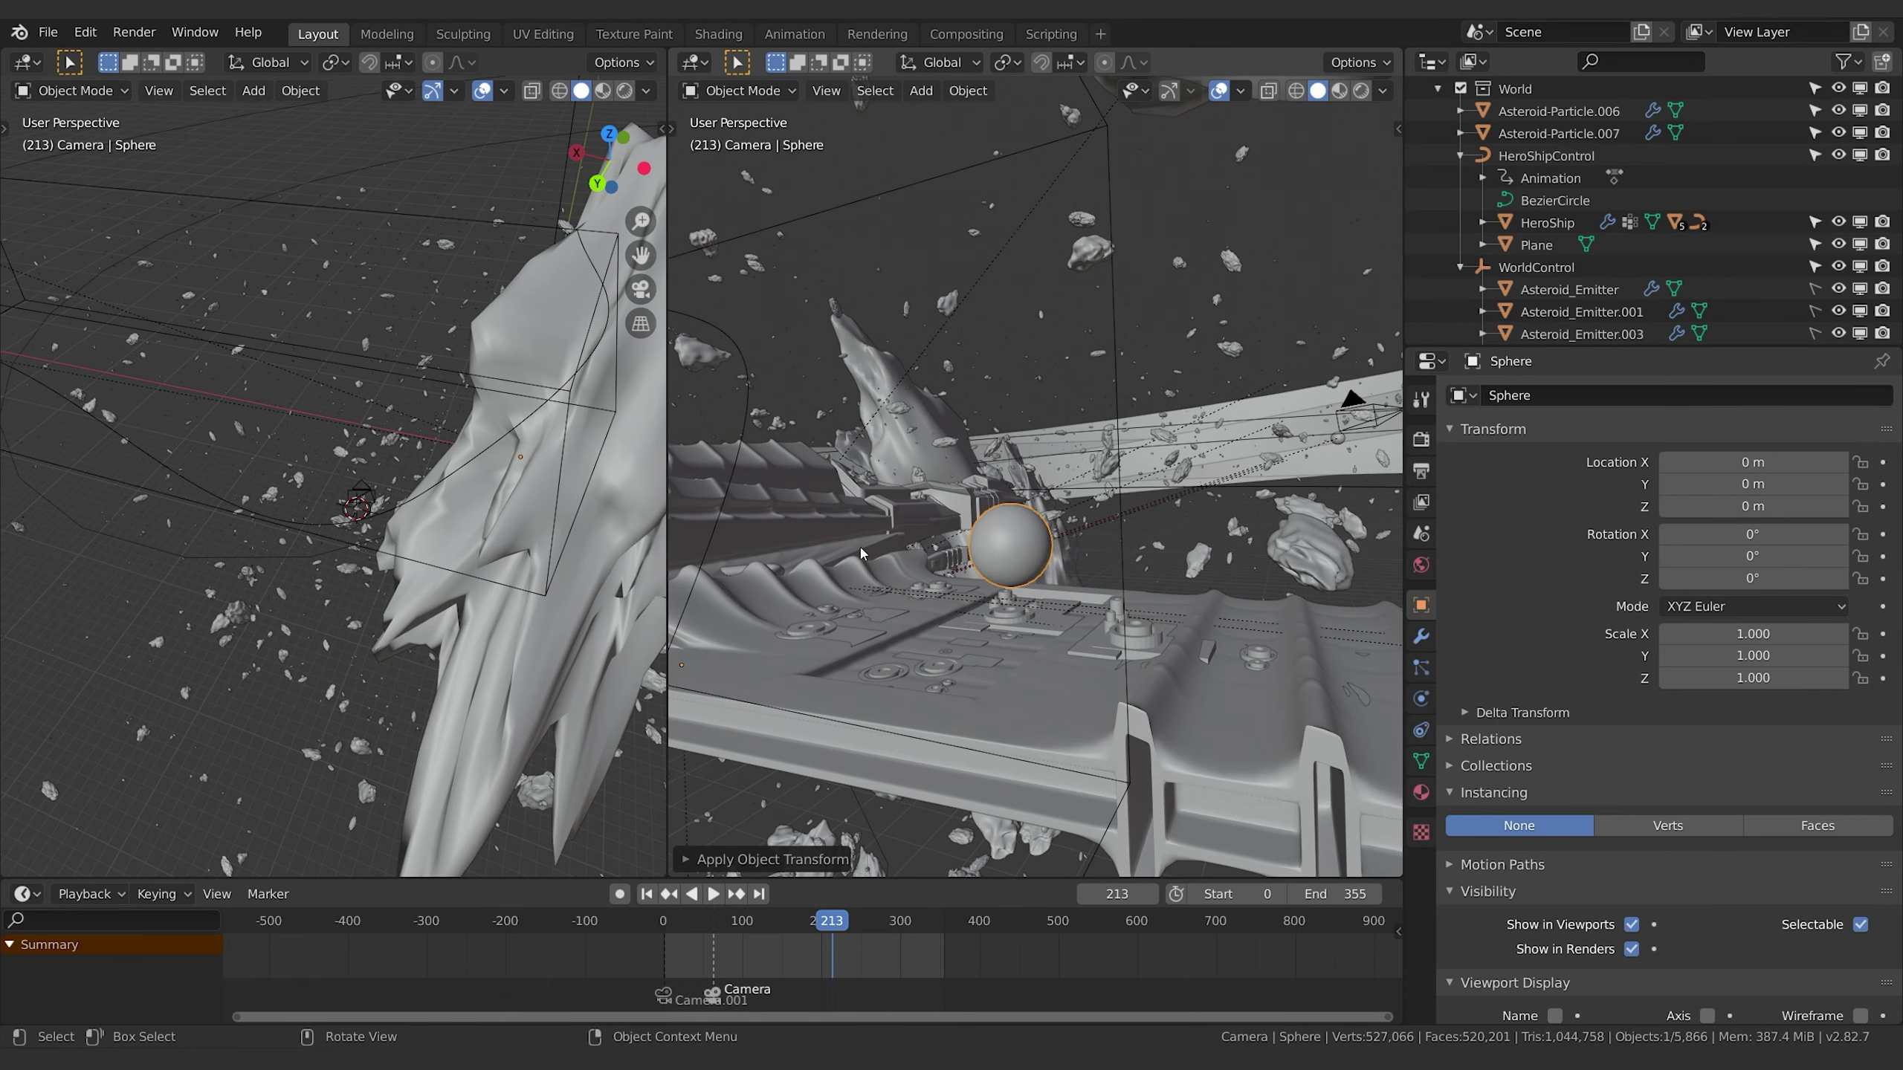
click(764, 859)
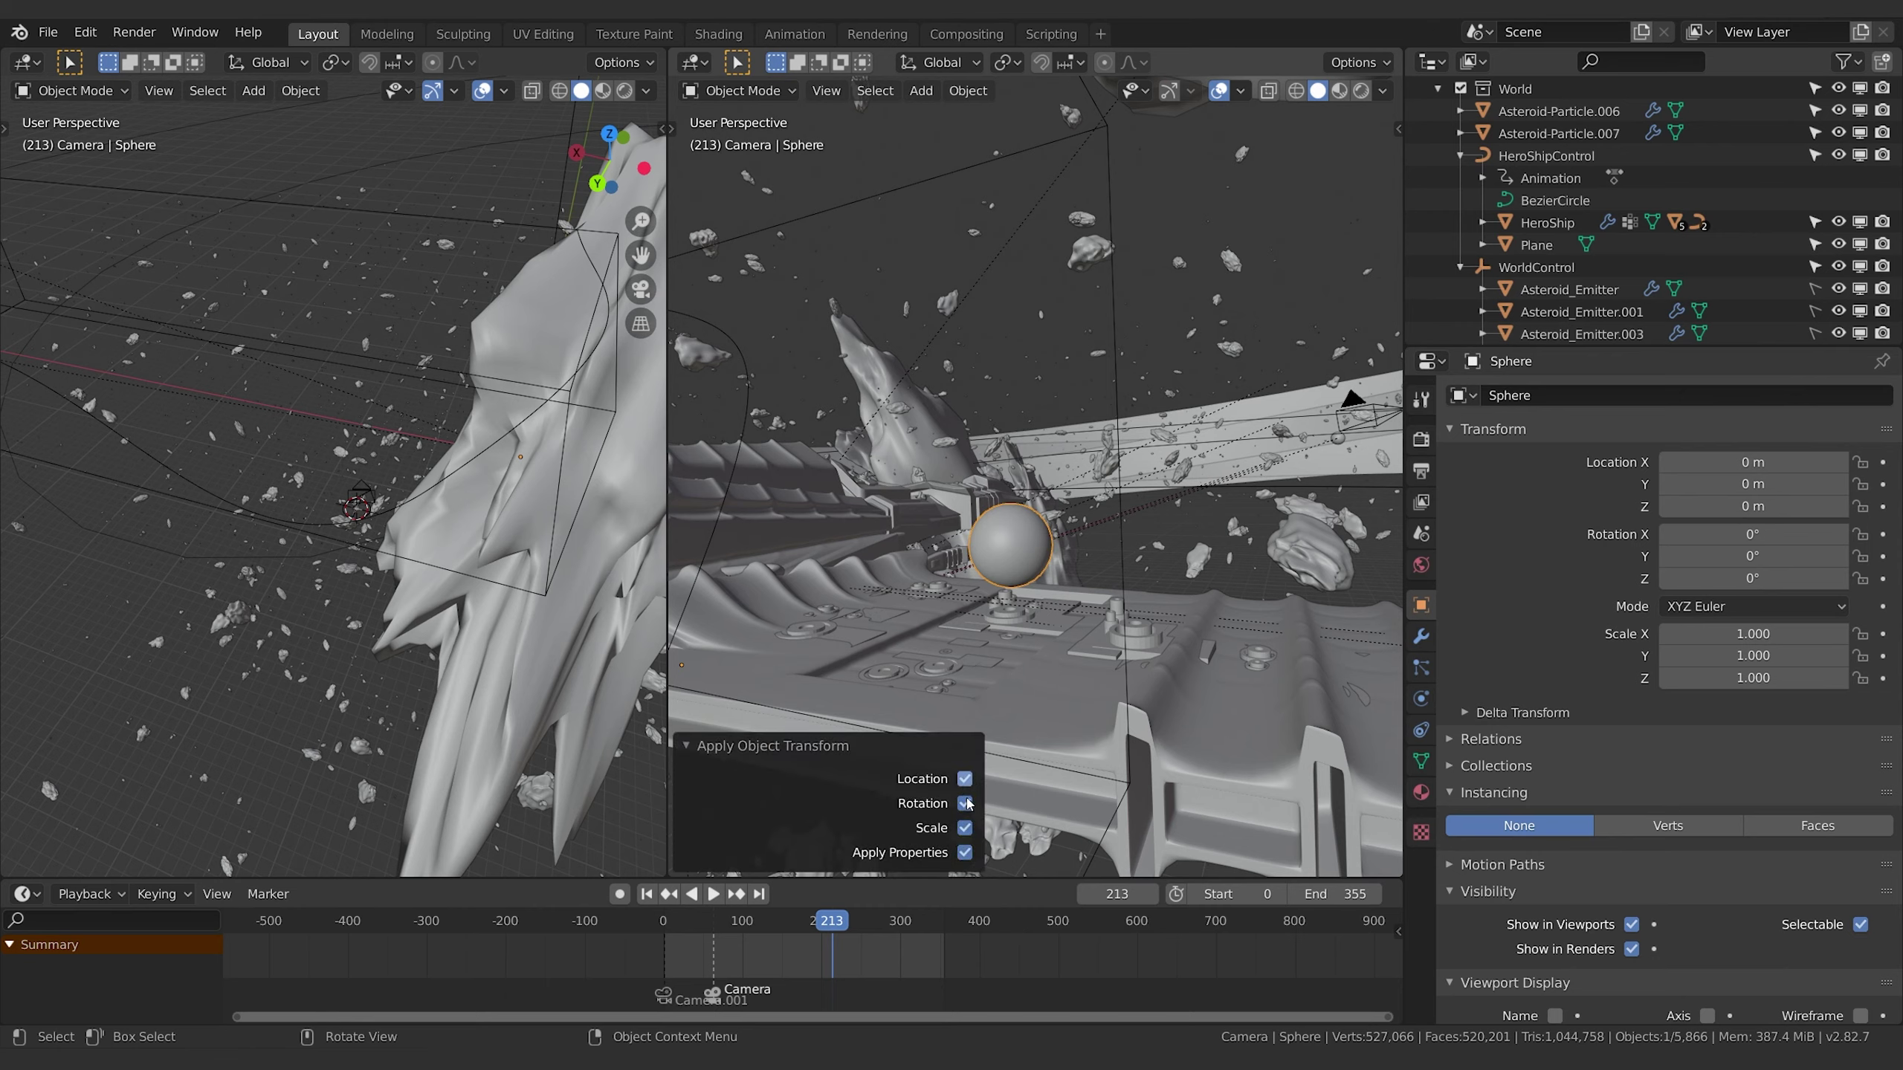
drag(965, 804, 964, 780)
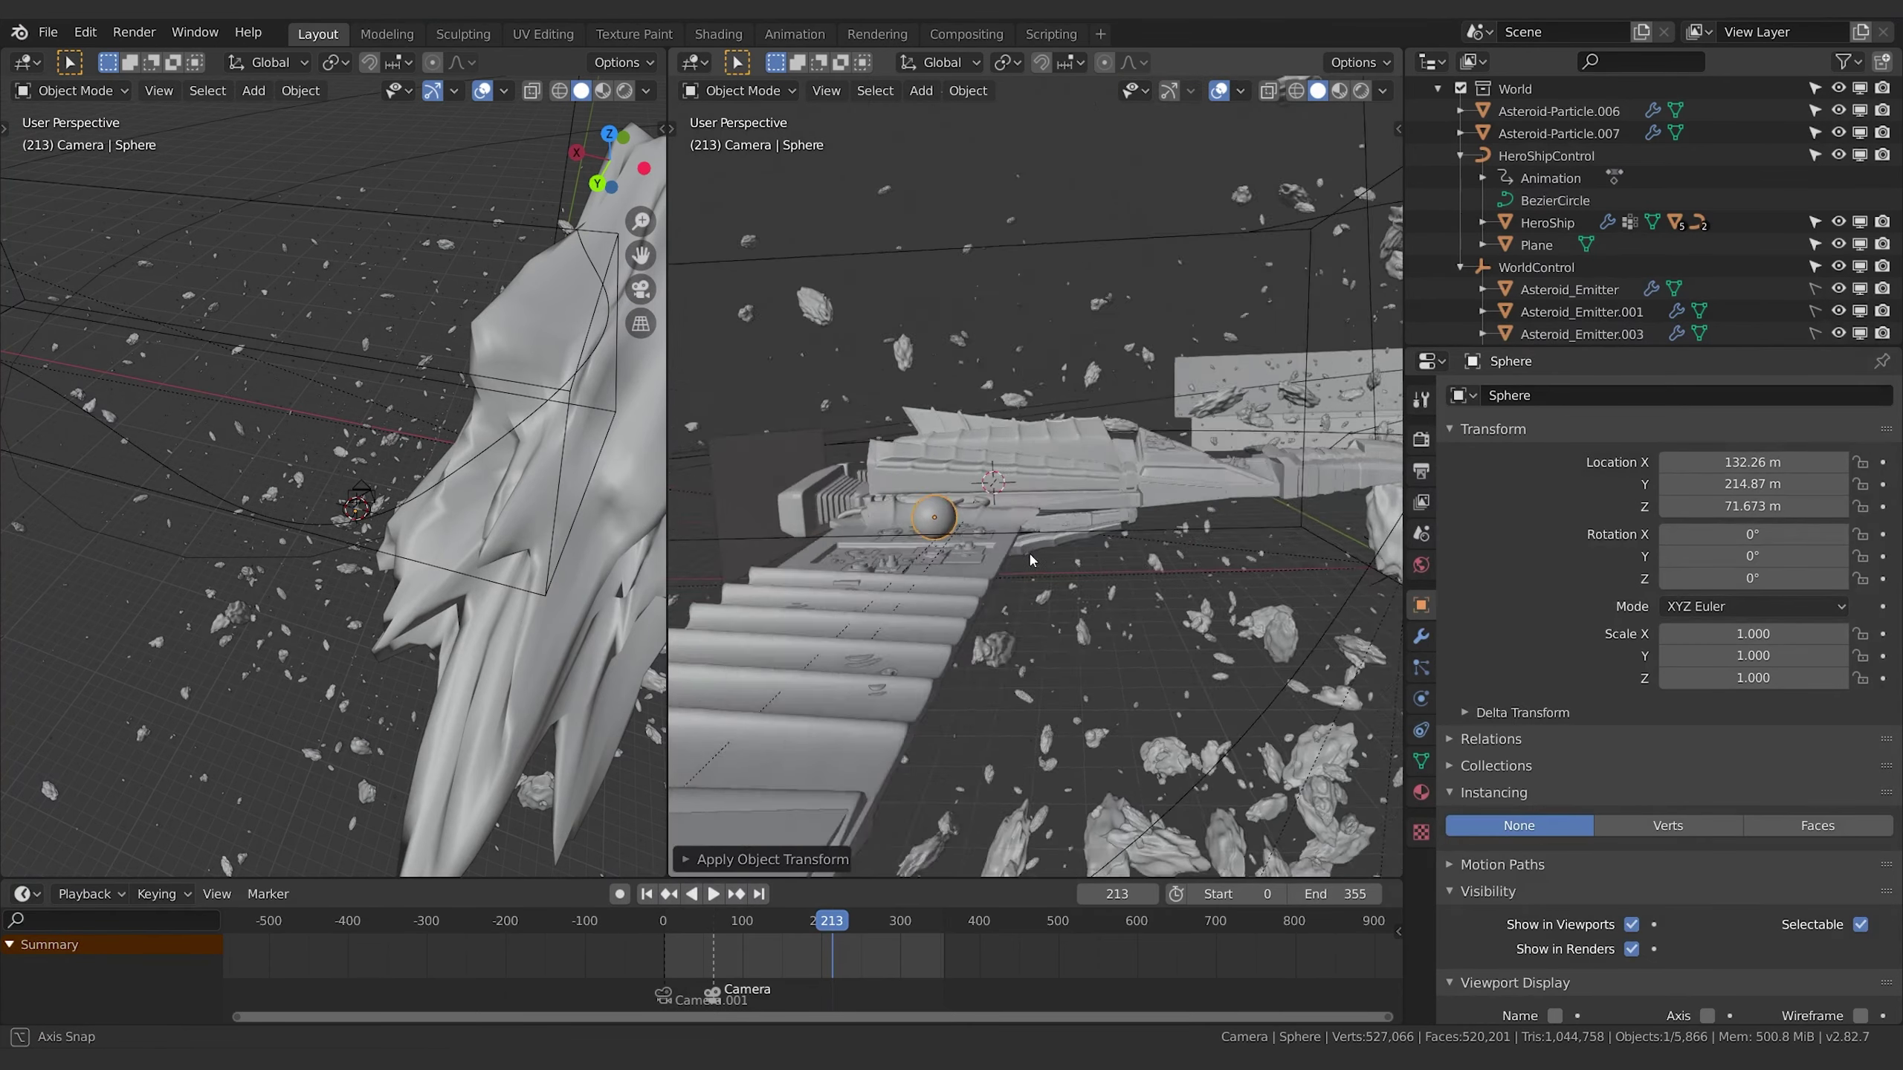
middle_drag(1048, 600, 1109, 558)
scroll(1632, 294, down, 1)
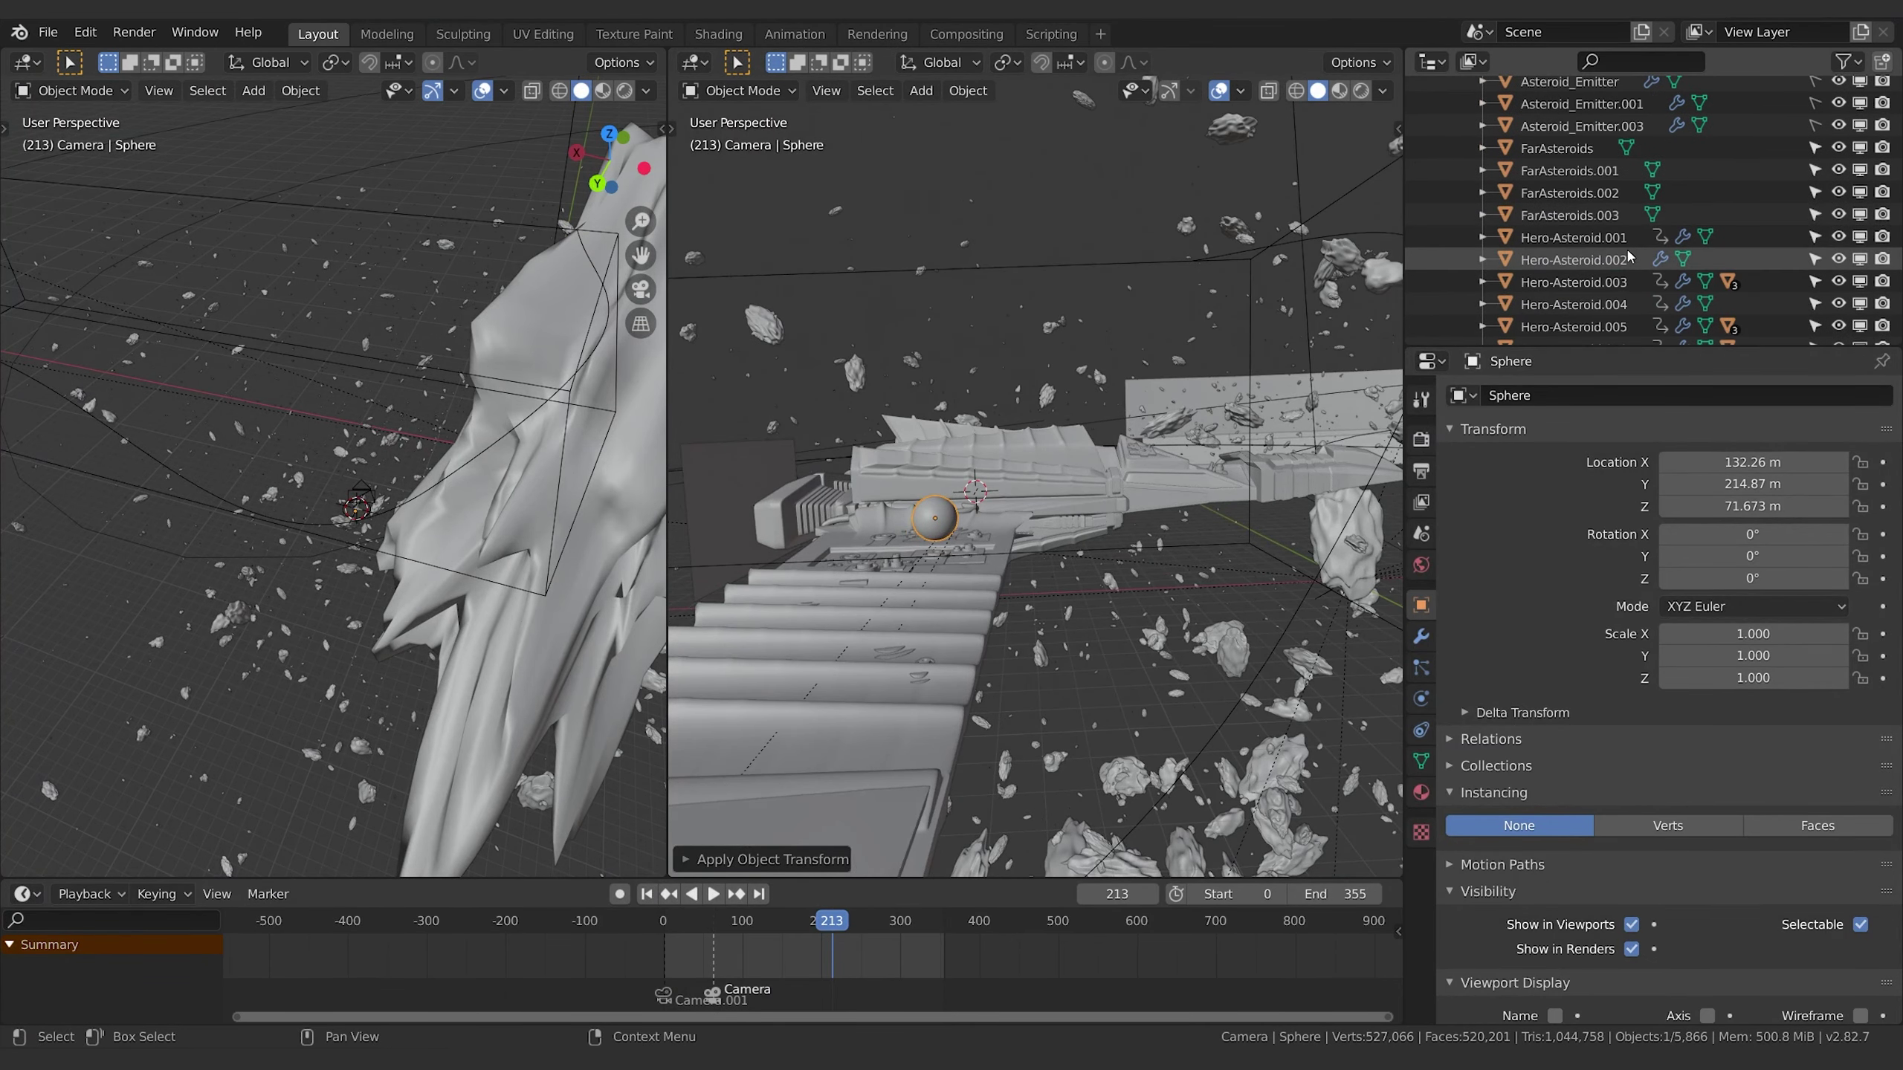
Rename the sphere ScannerBot and preview the shot through the camera from around frame 151.
scroll(1626, 251, down, 5)
double_click(1521, 324)
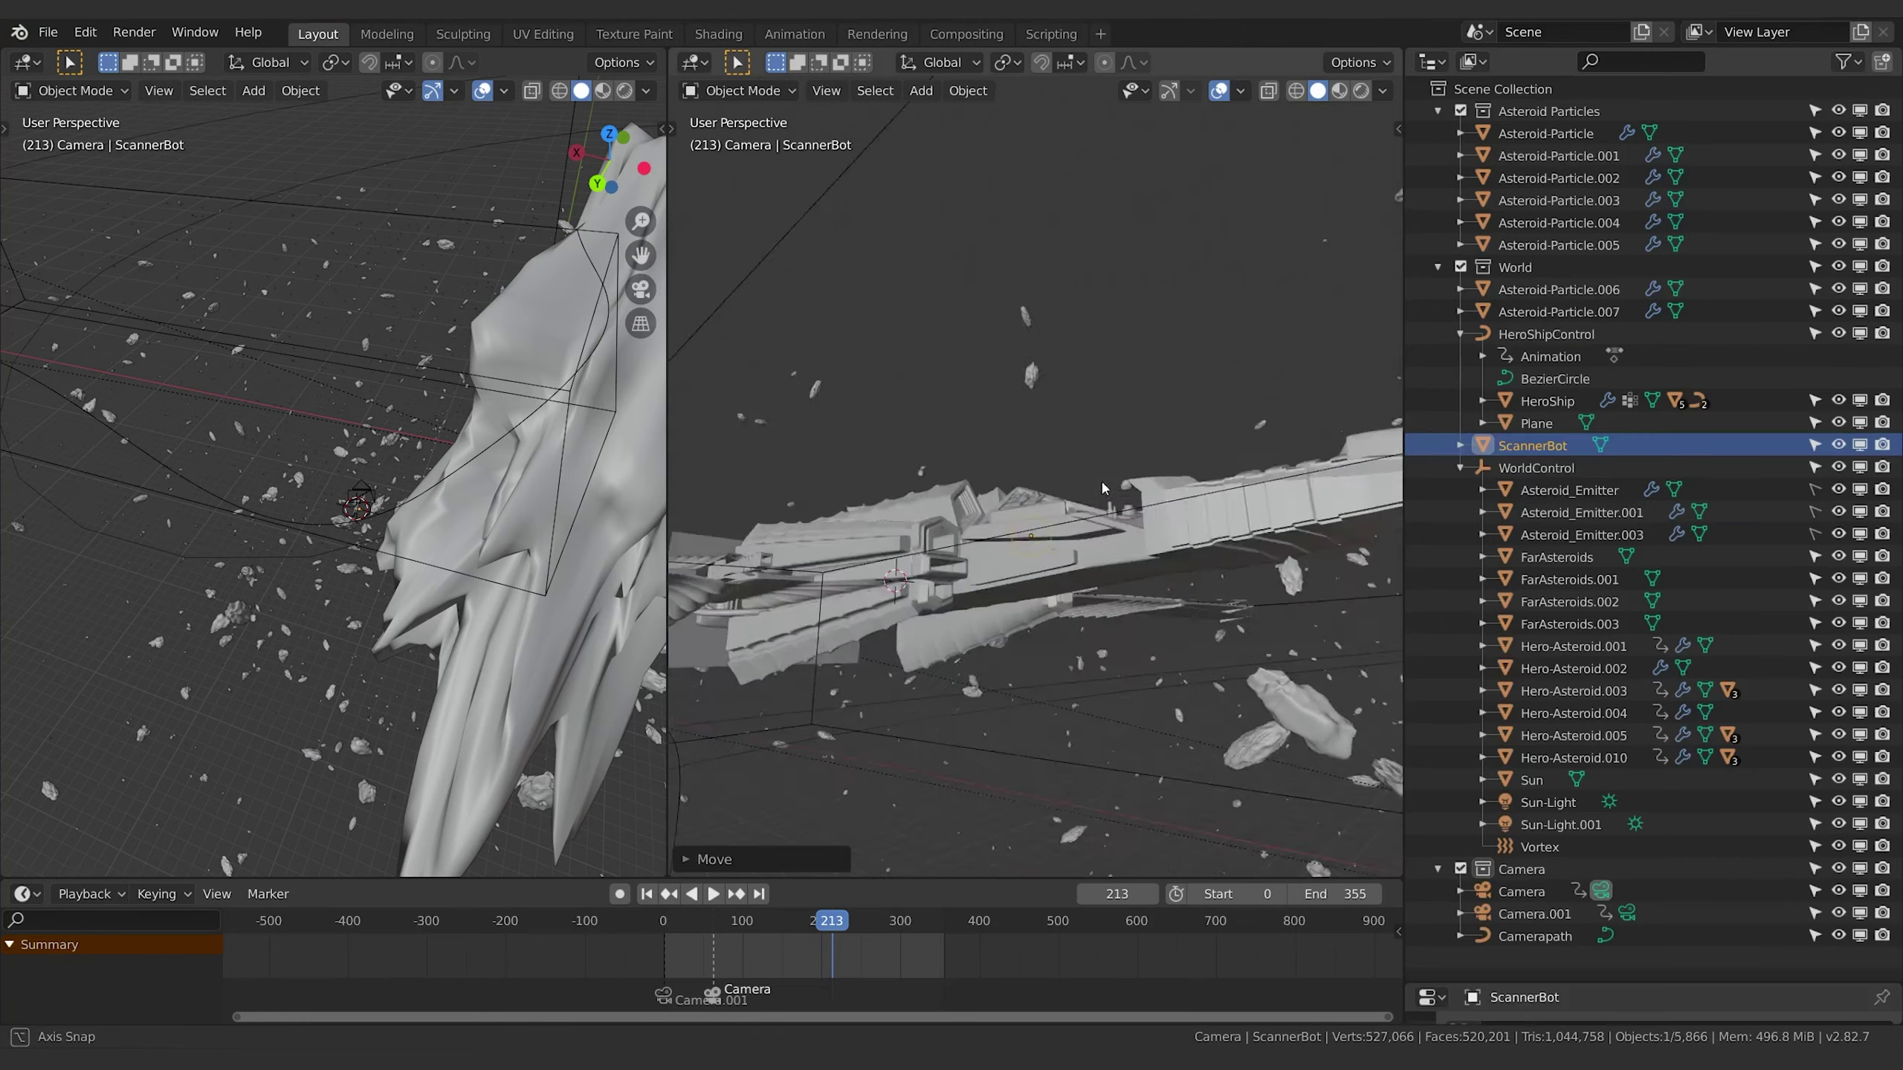
key(KP_0)
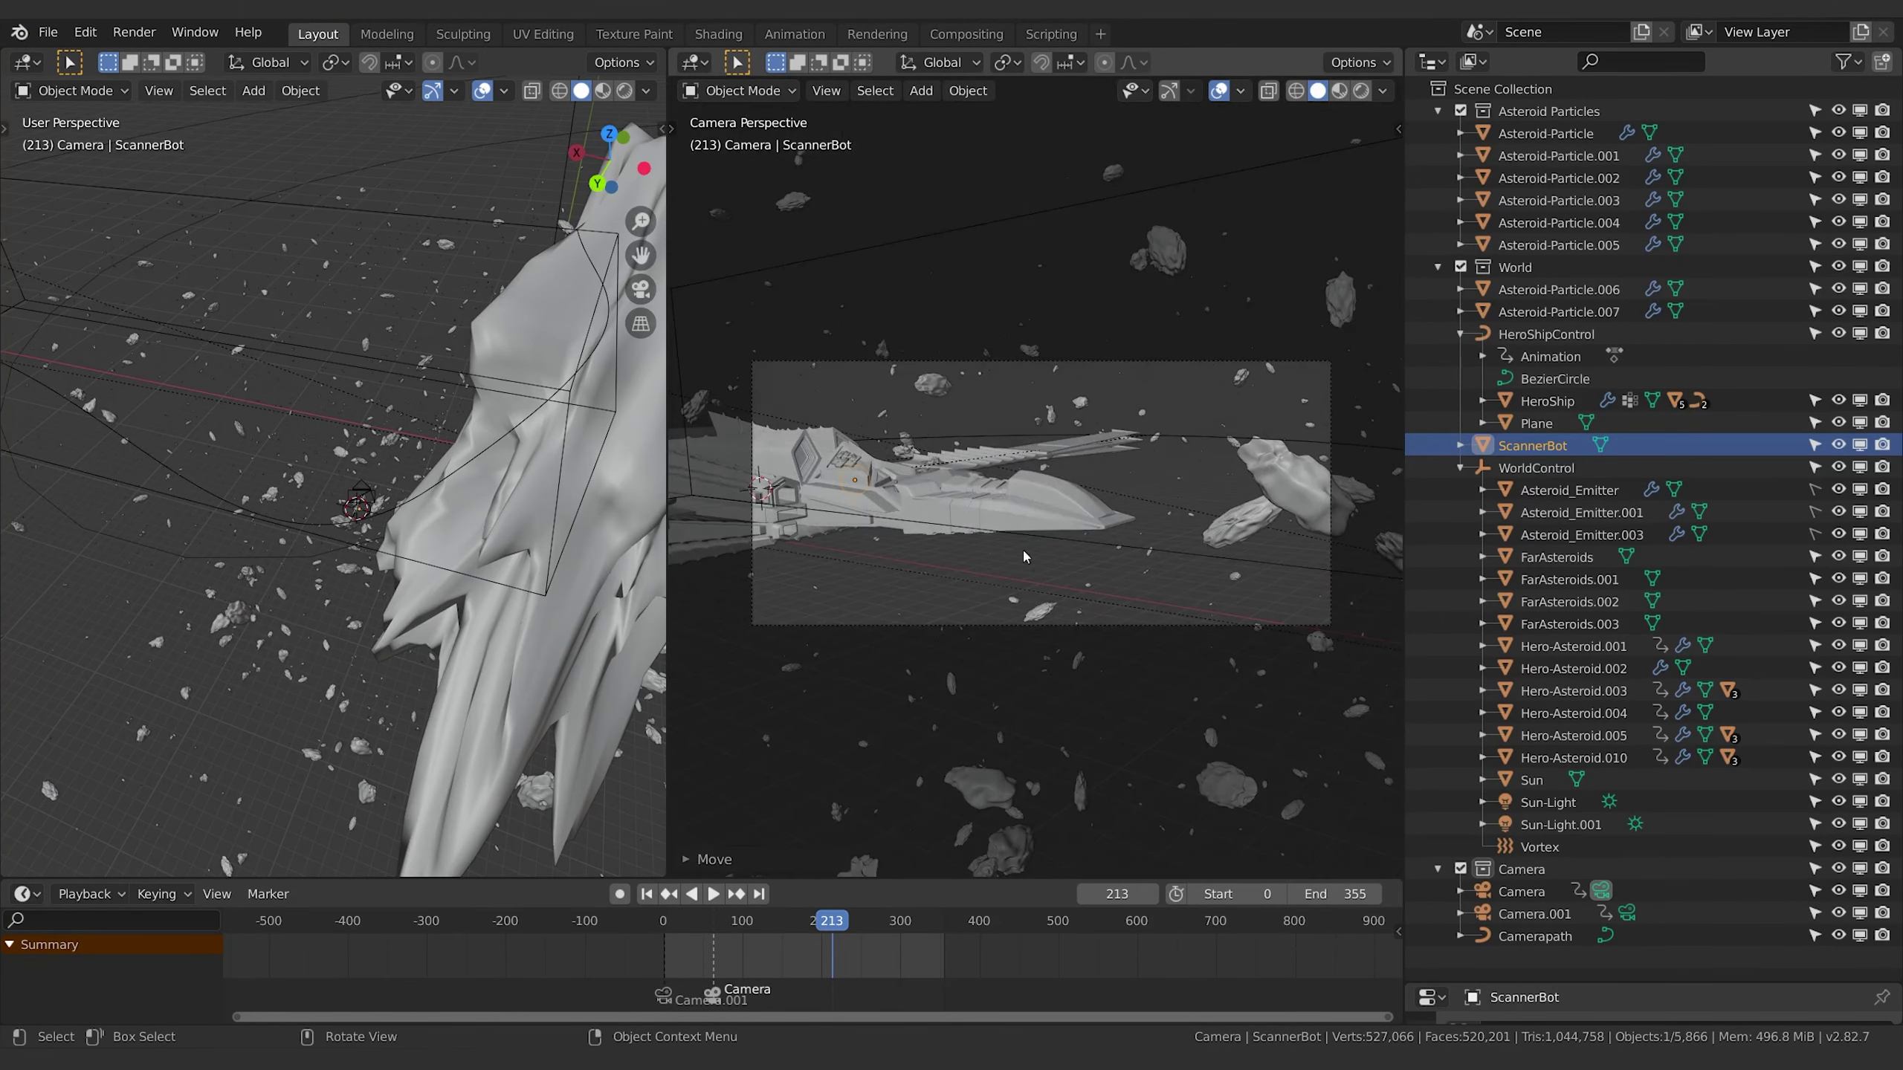
drag(805, 929, 781, 933)
key(space)
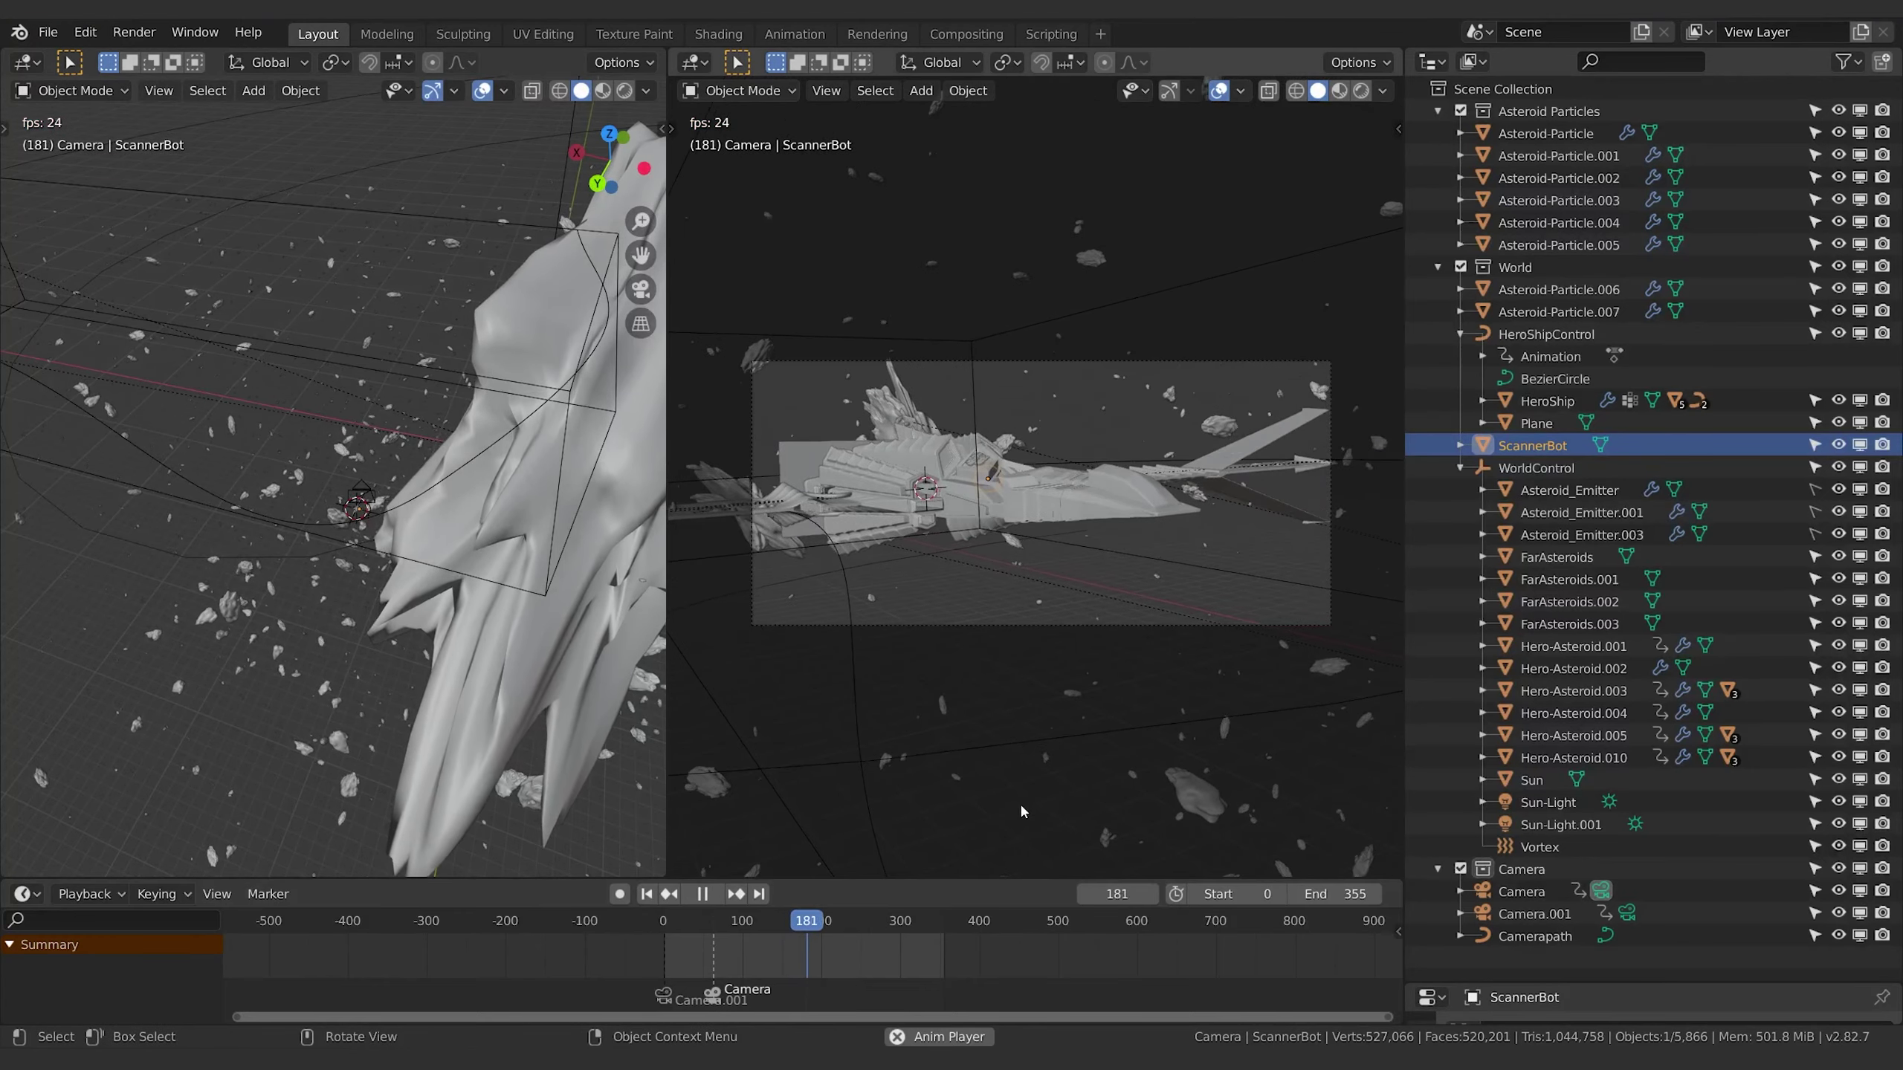
key(space)
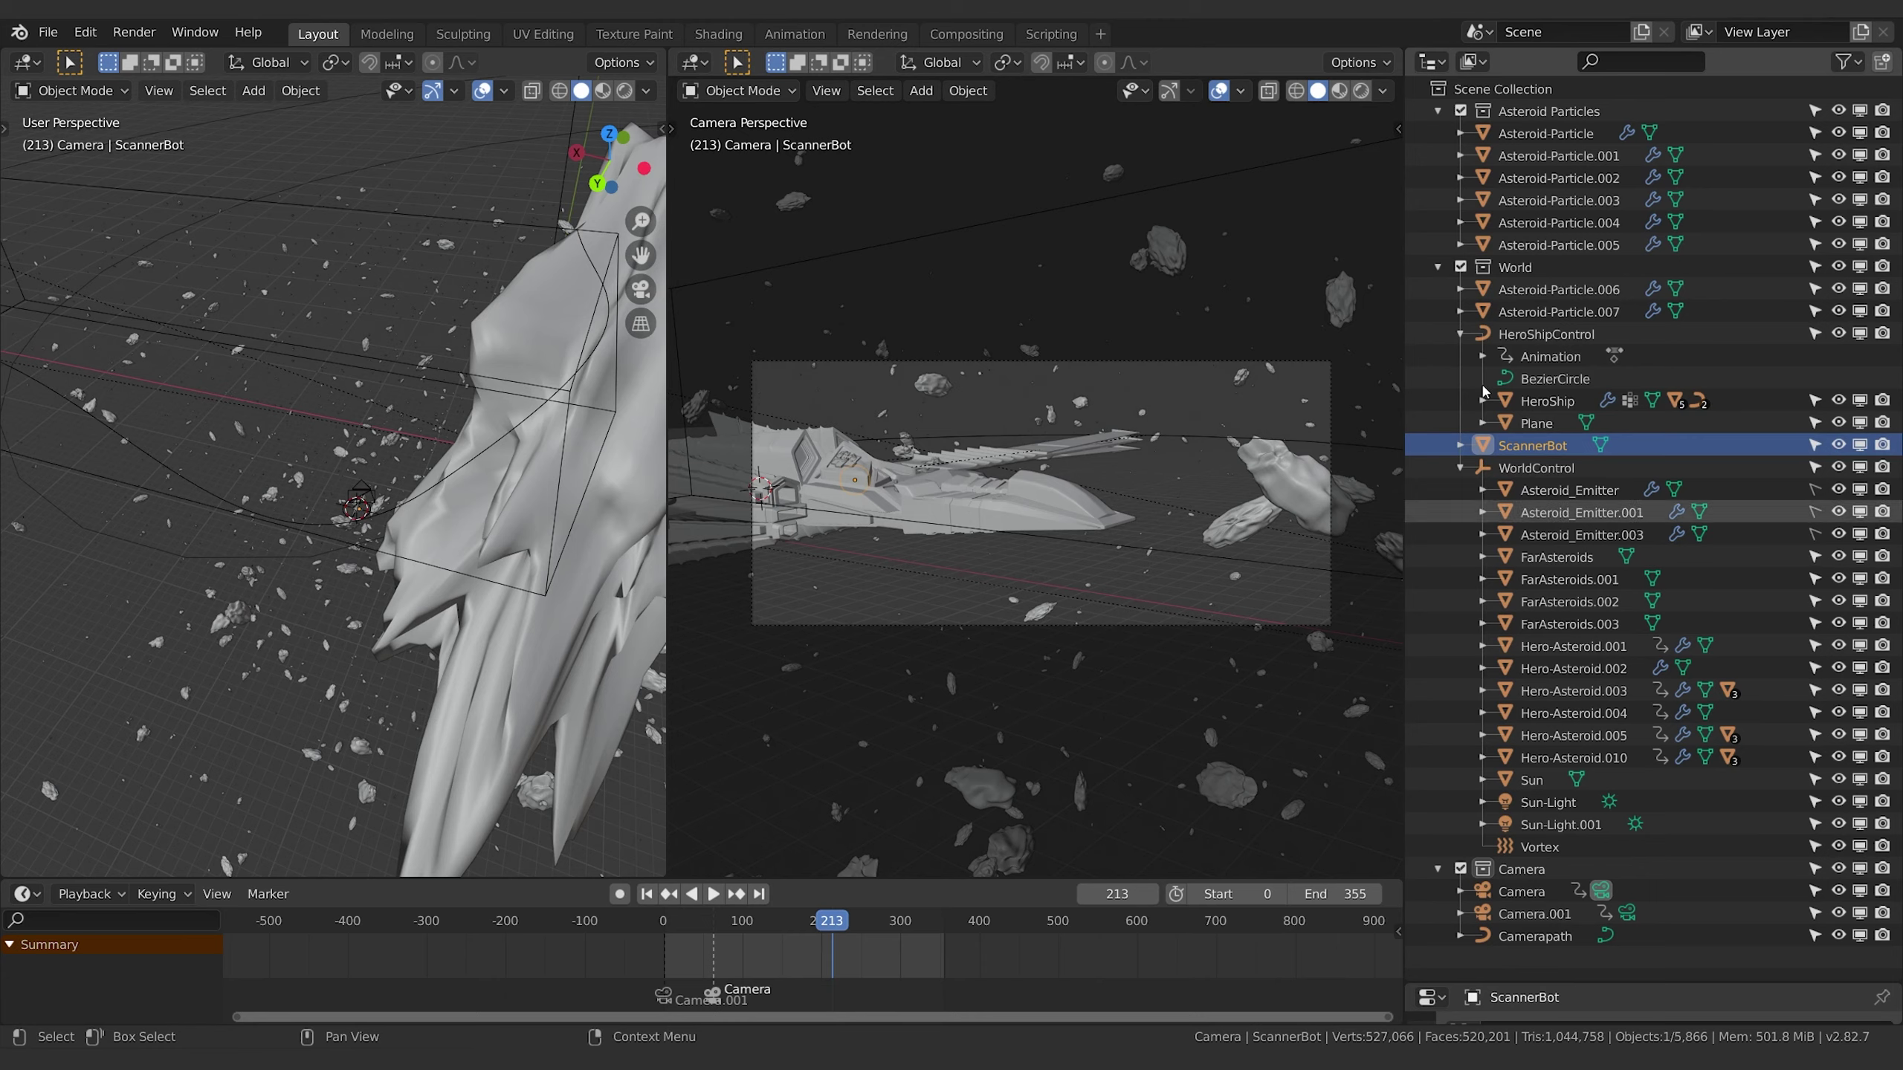
drag(1600, 981, 1624, 419)
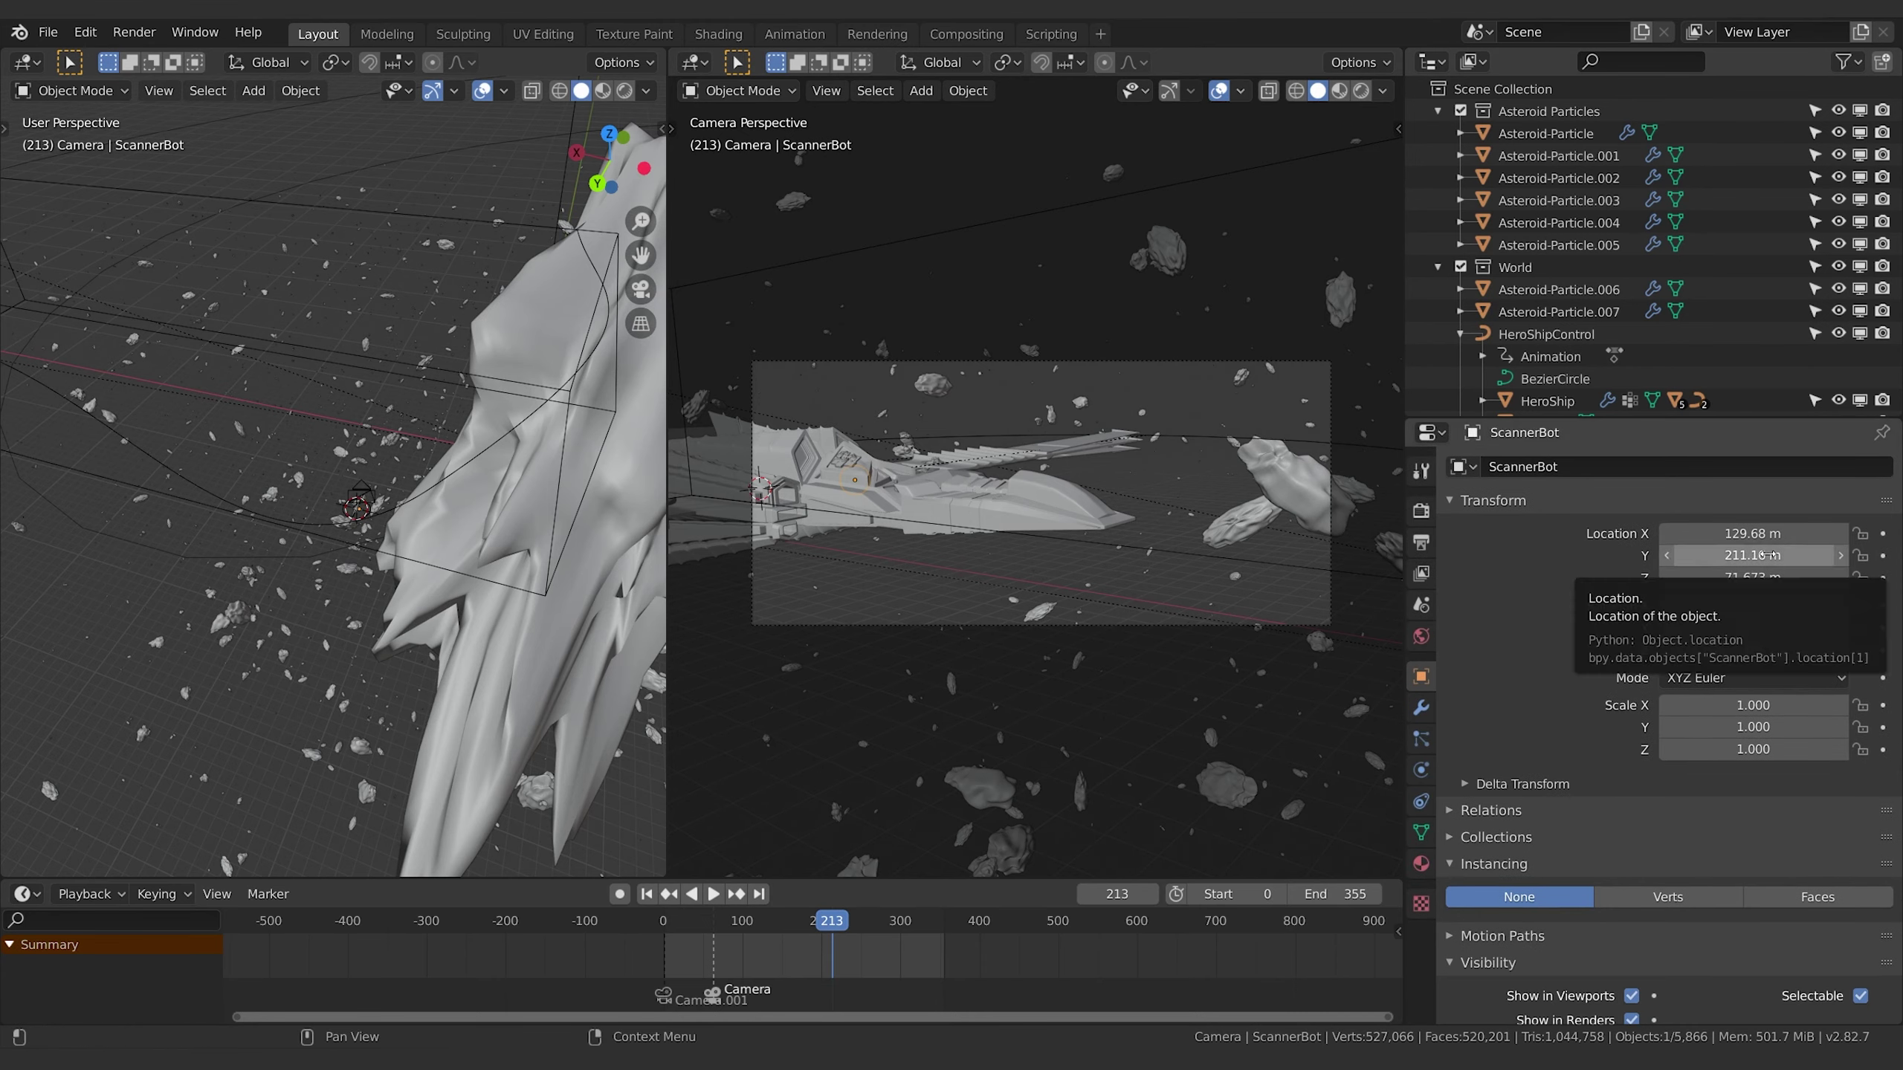
Keyframe ScannerBot's location at frame 213, lower it to Z 67.668 m and key it at frame 233.
key(i)
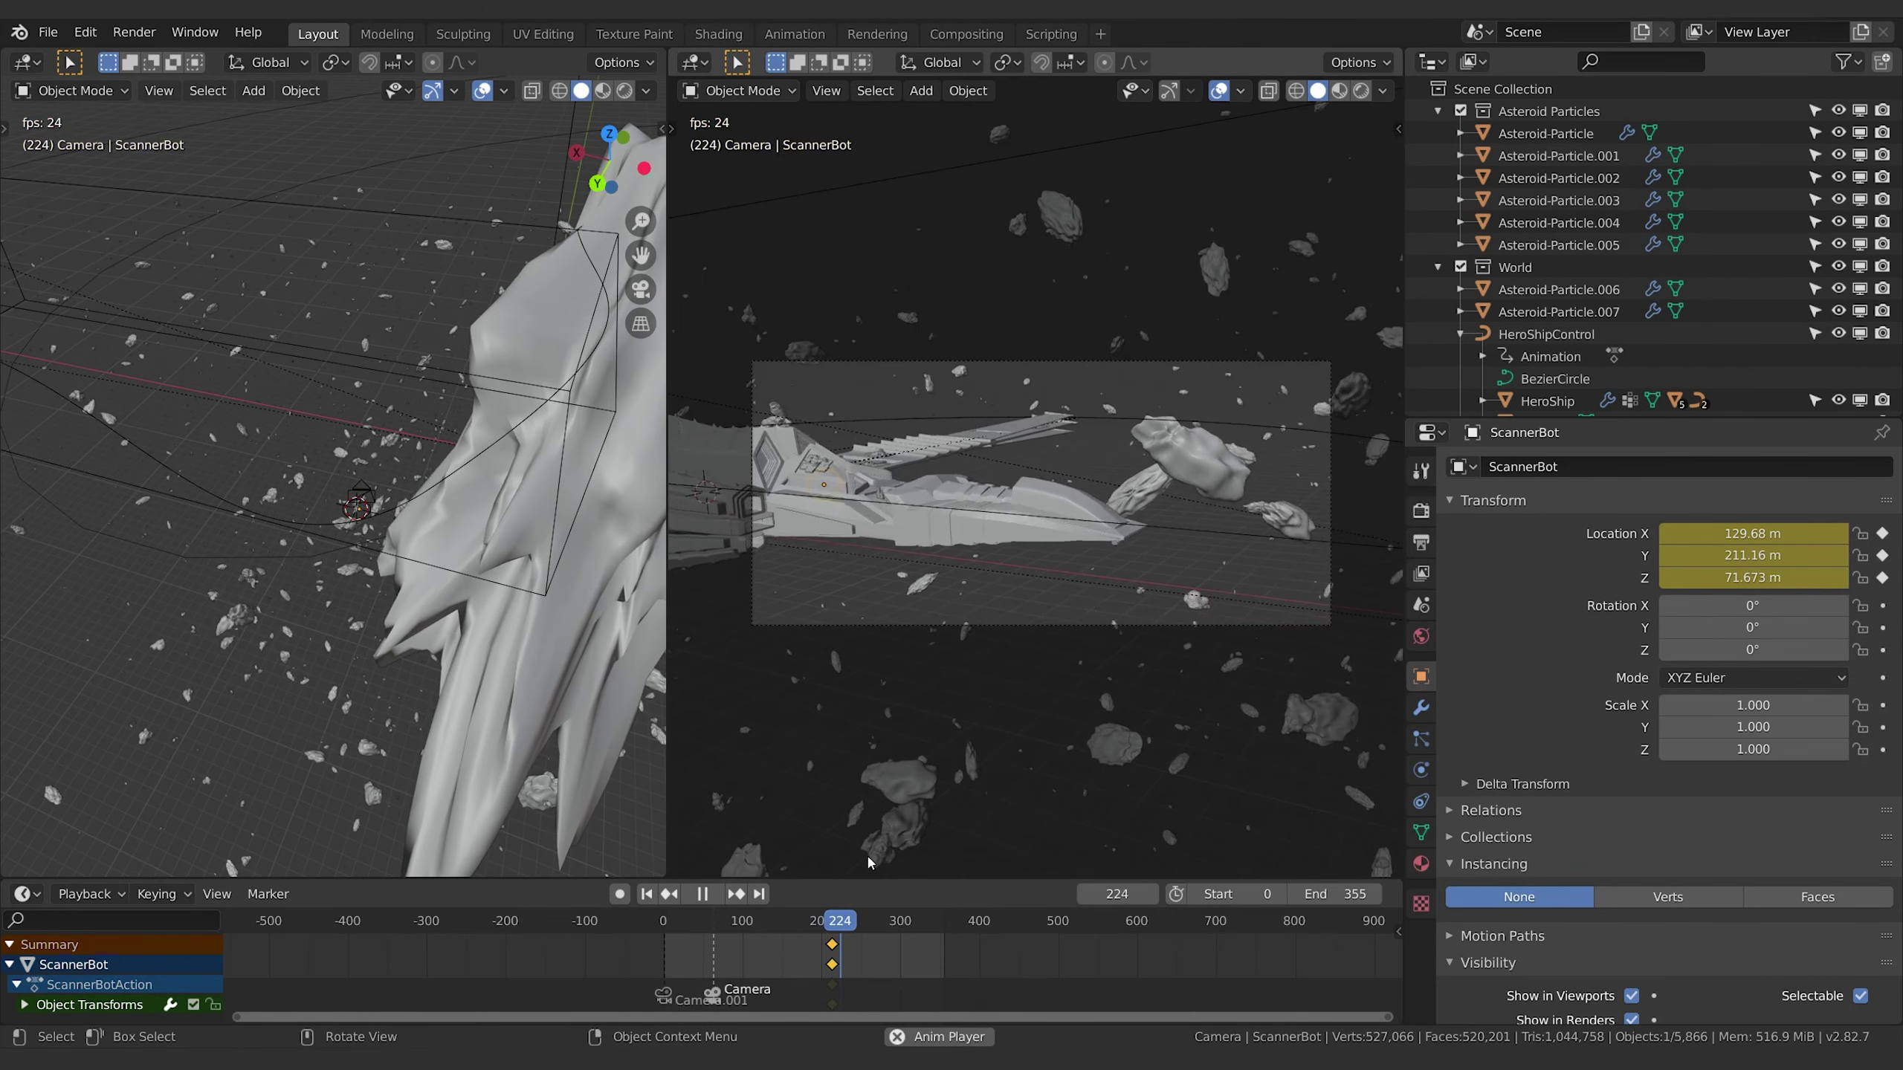
key(space)
key(g)
key(z)
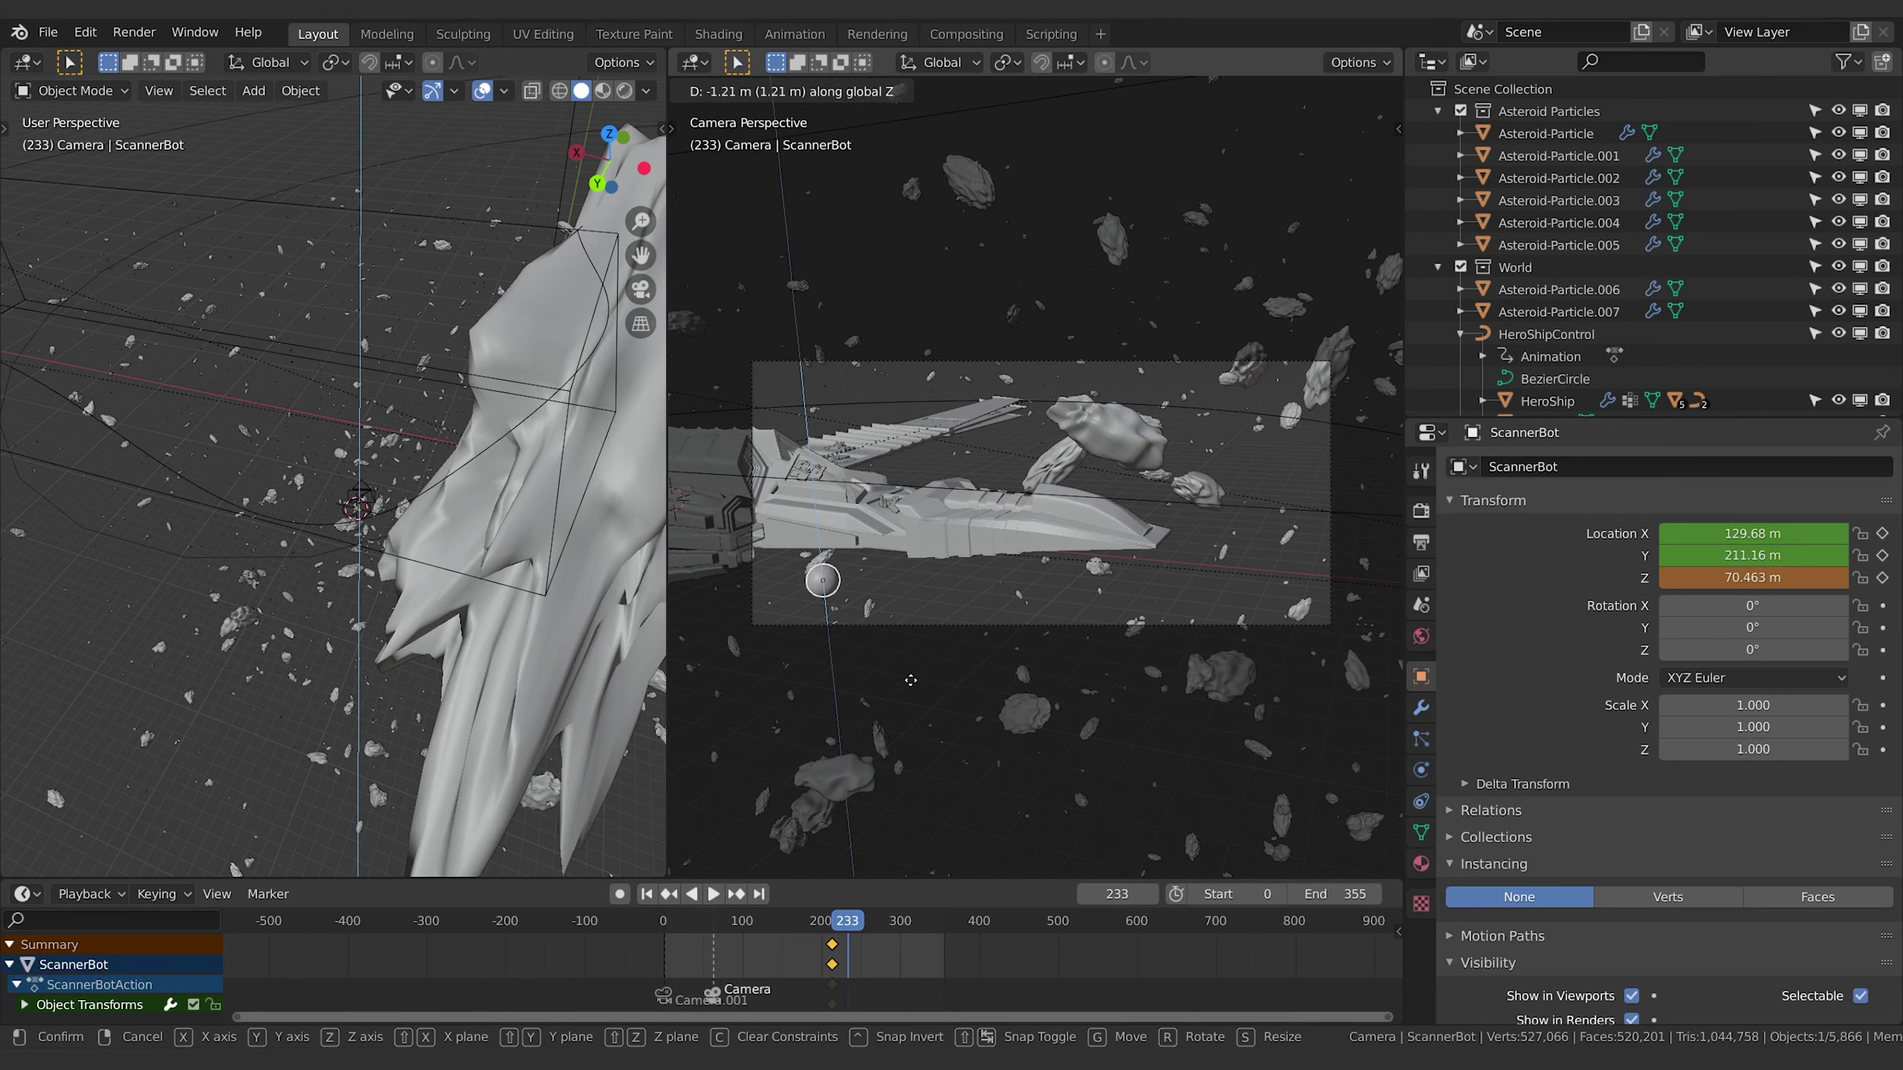
click(955, 860)
key(g)
right_click(970, 787)
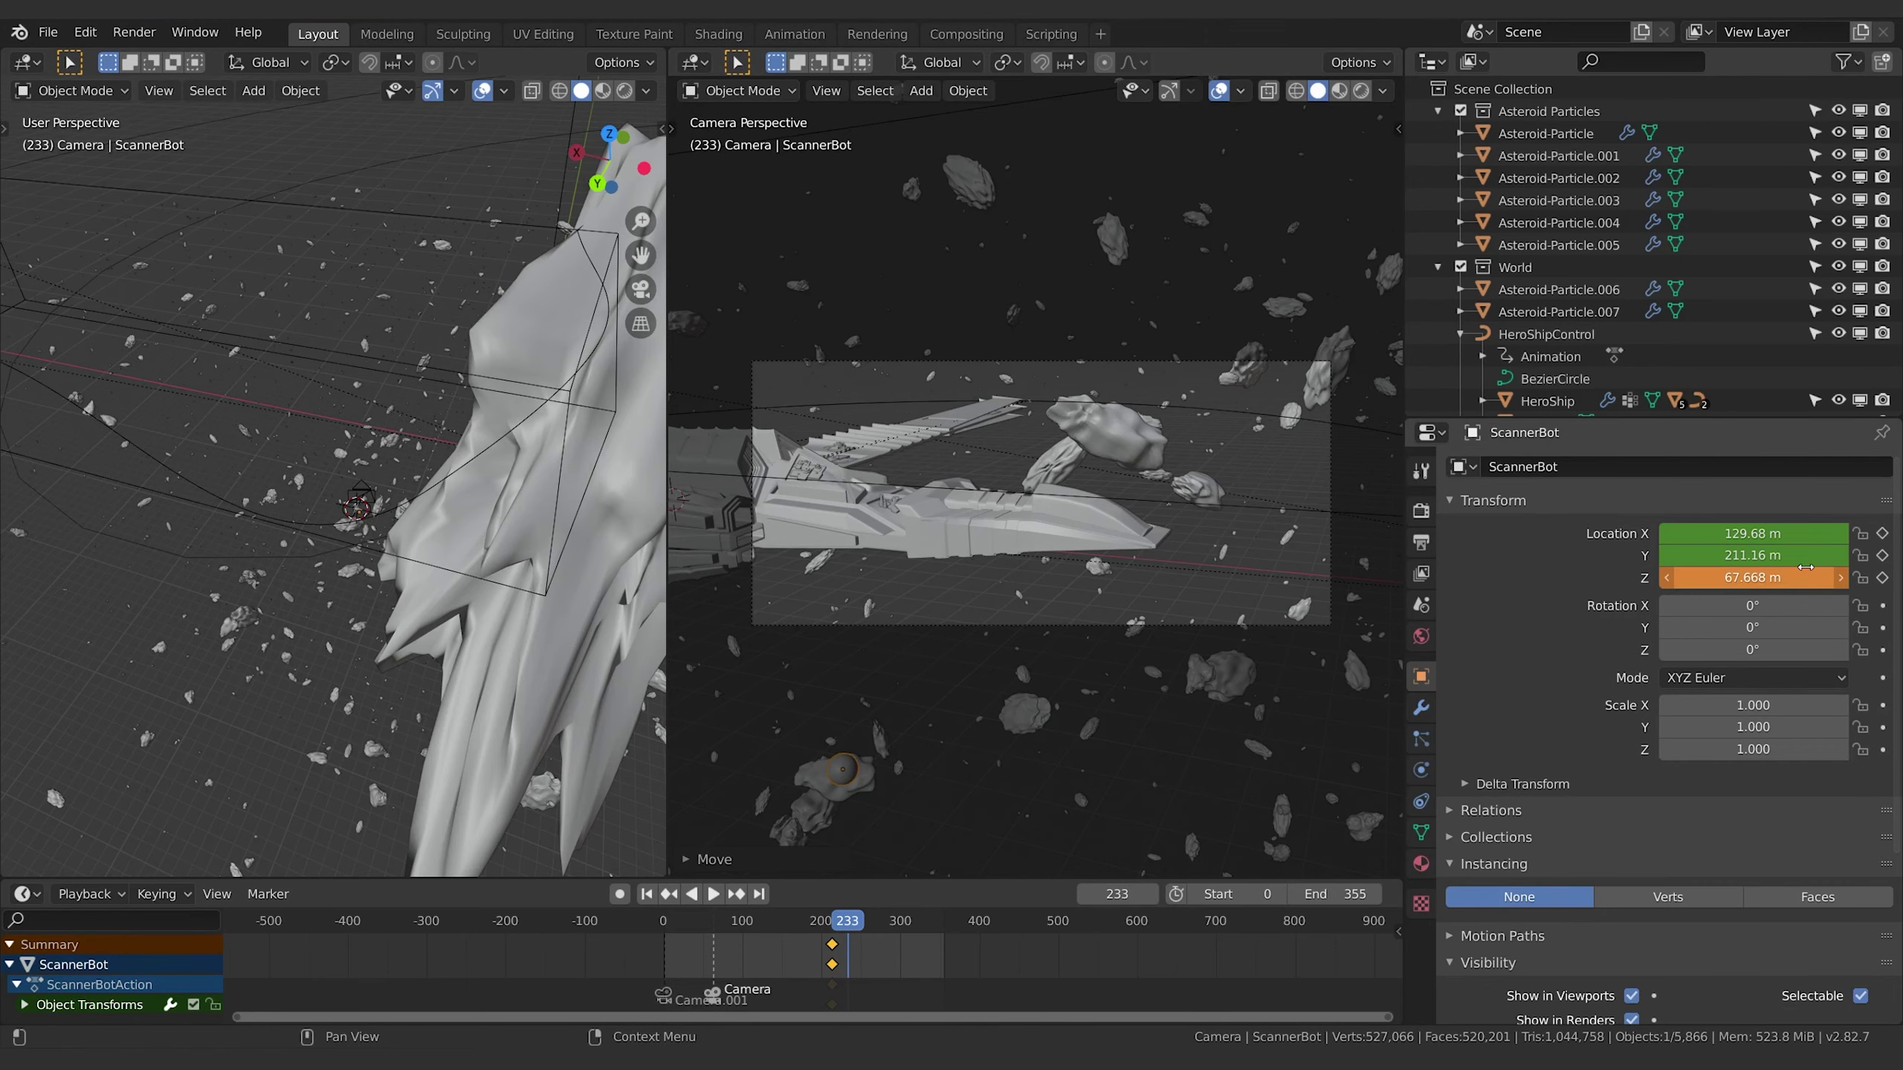
key(i)
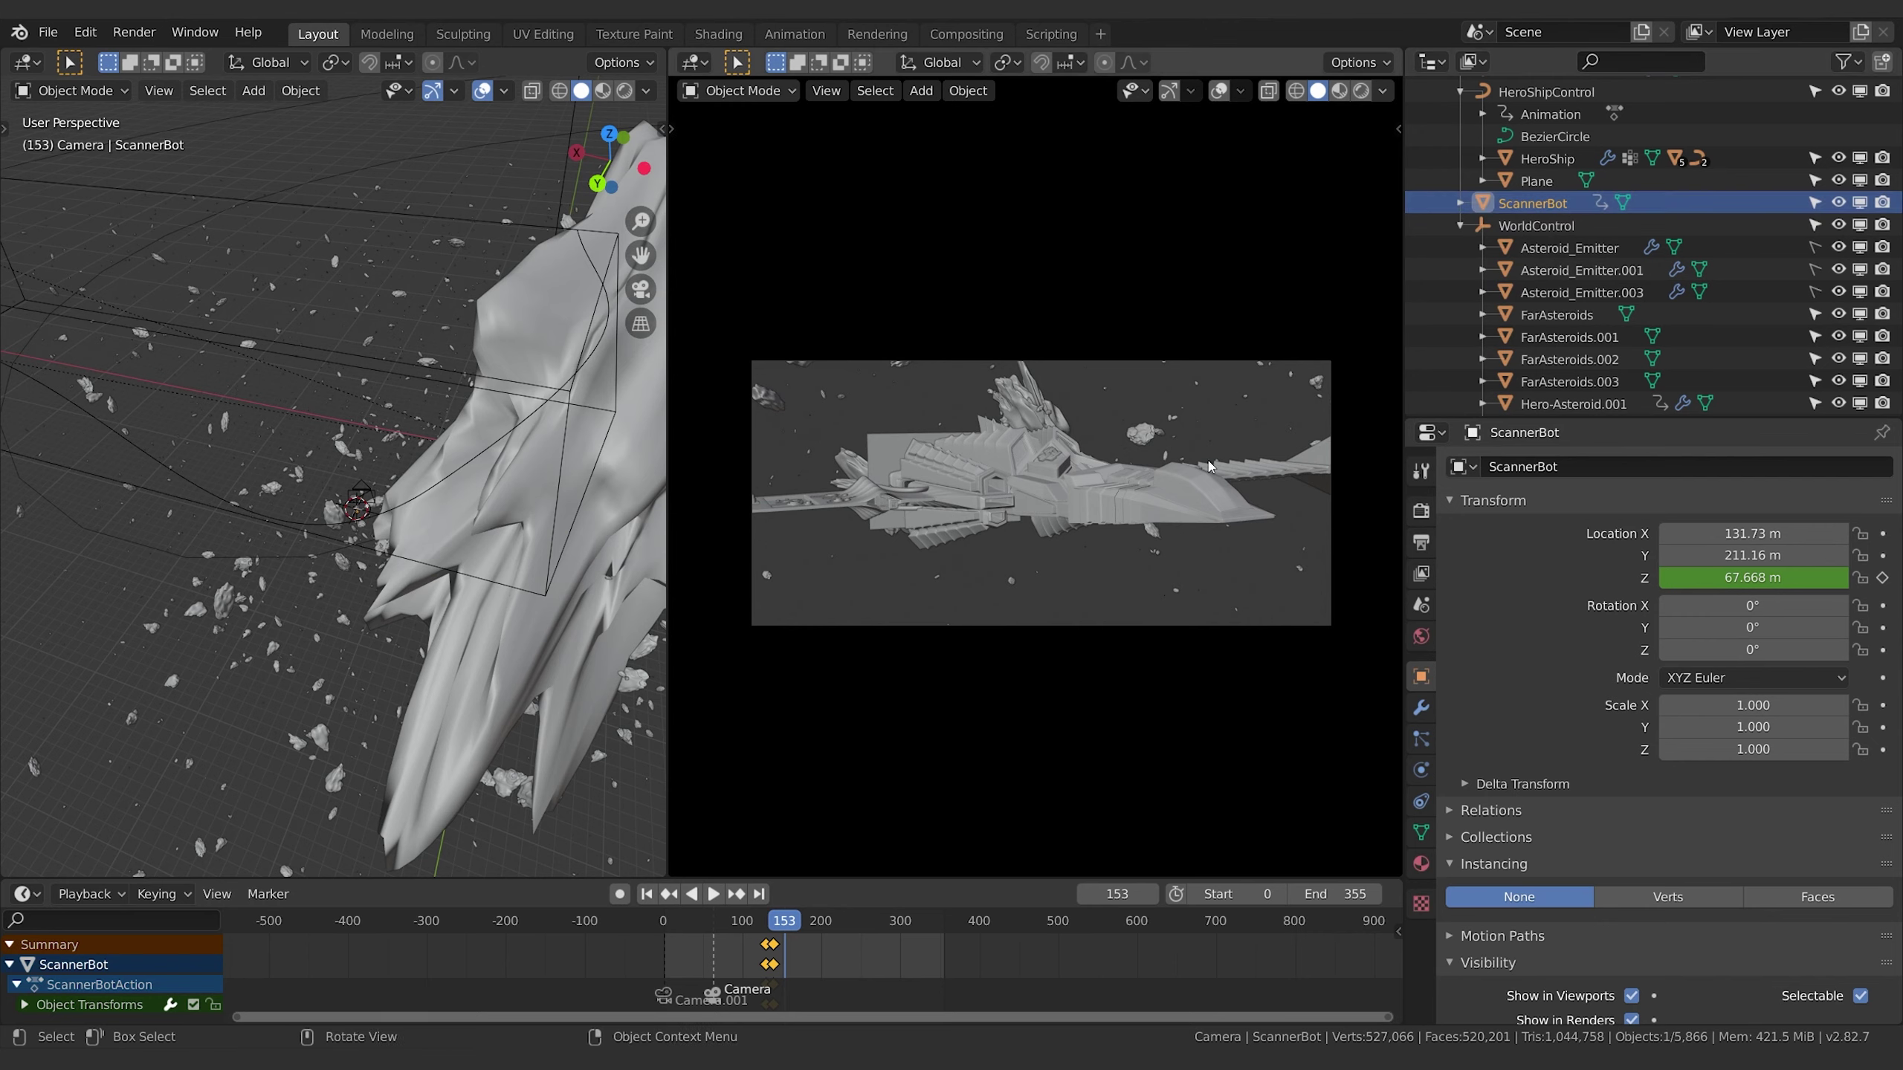
Duplicate ScannerBot in place as ScannerBot.001 and shift the copy's keyframes in time.
key(shift+d)
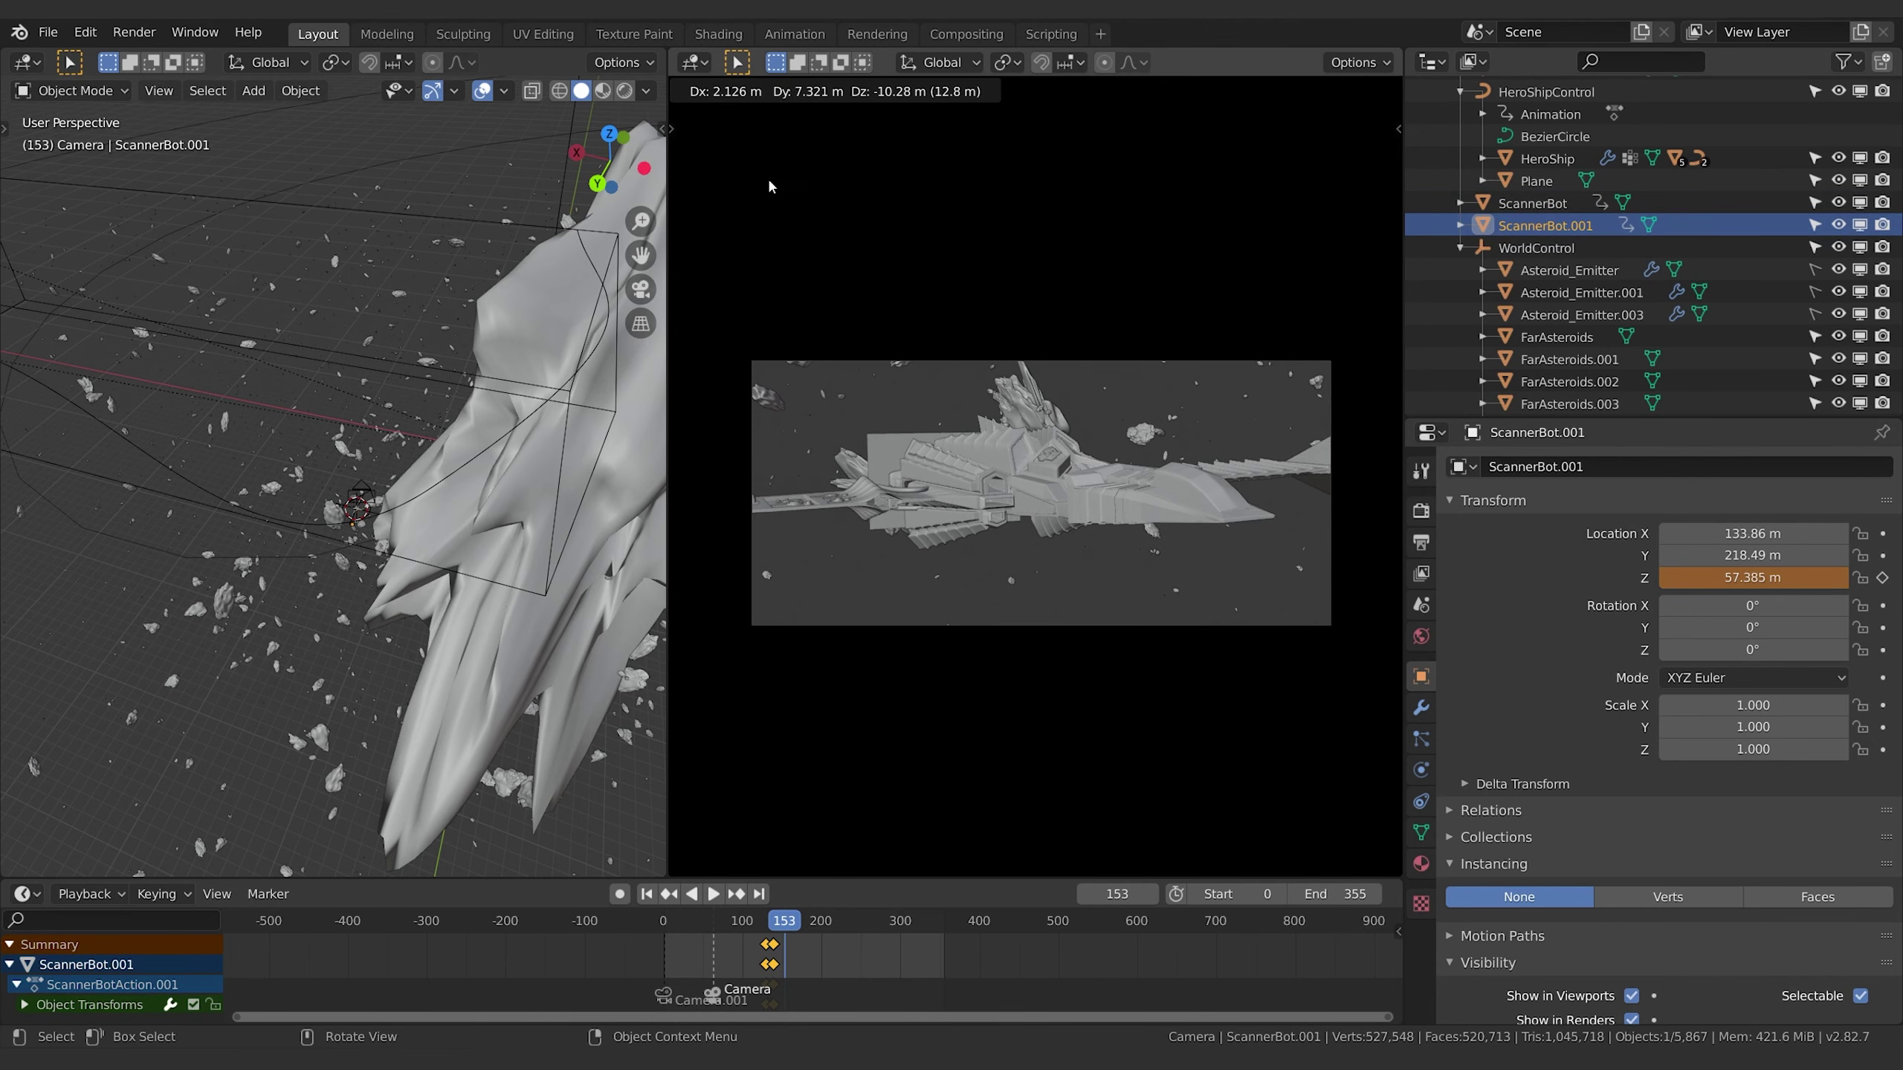
key(Escape)
key(g)
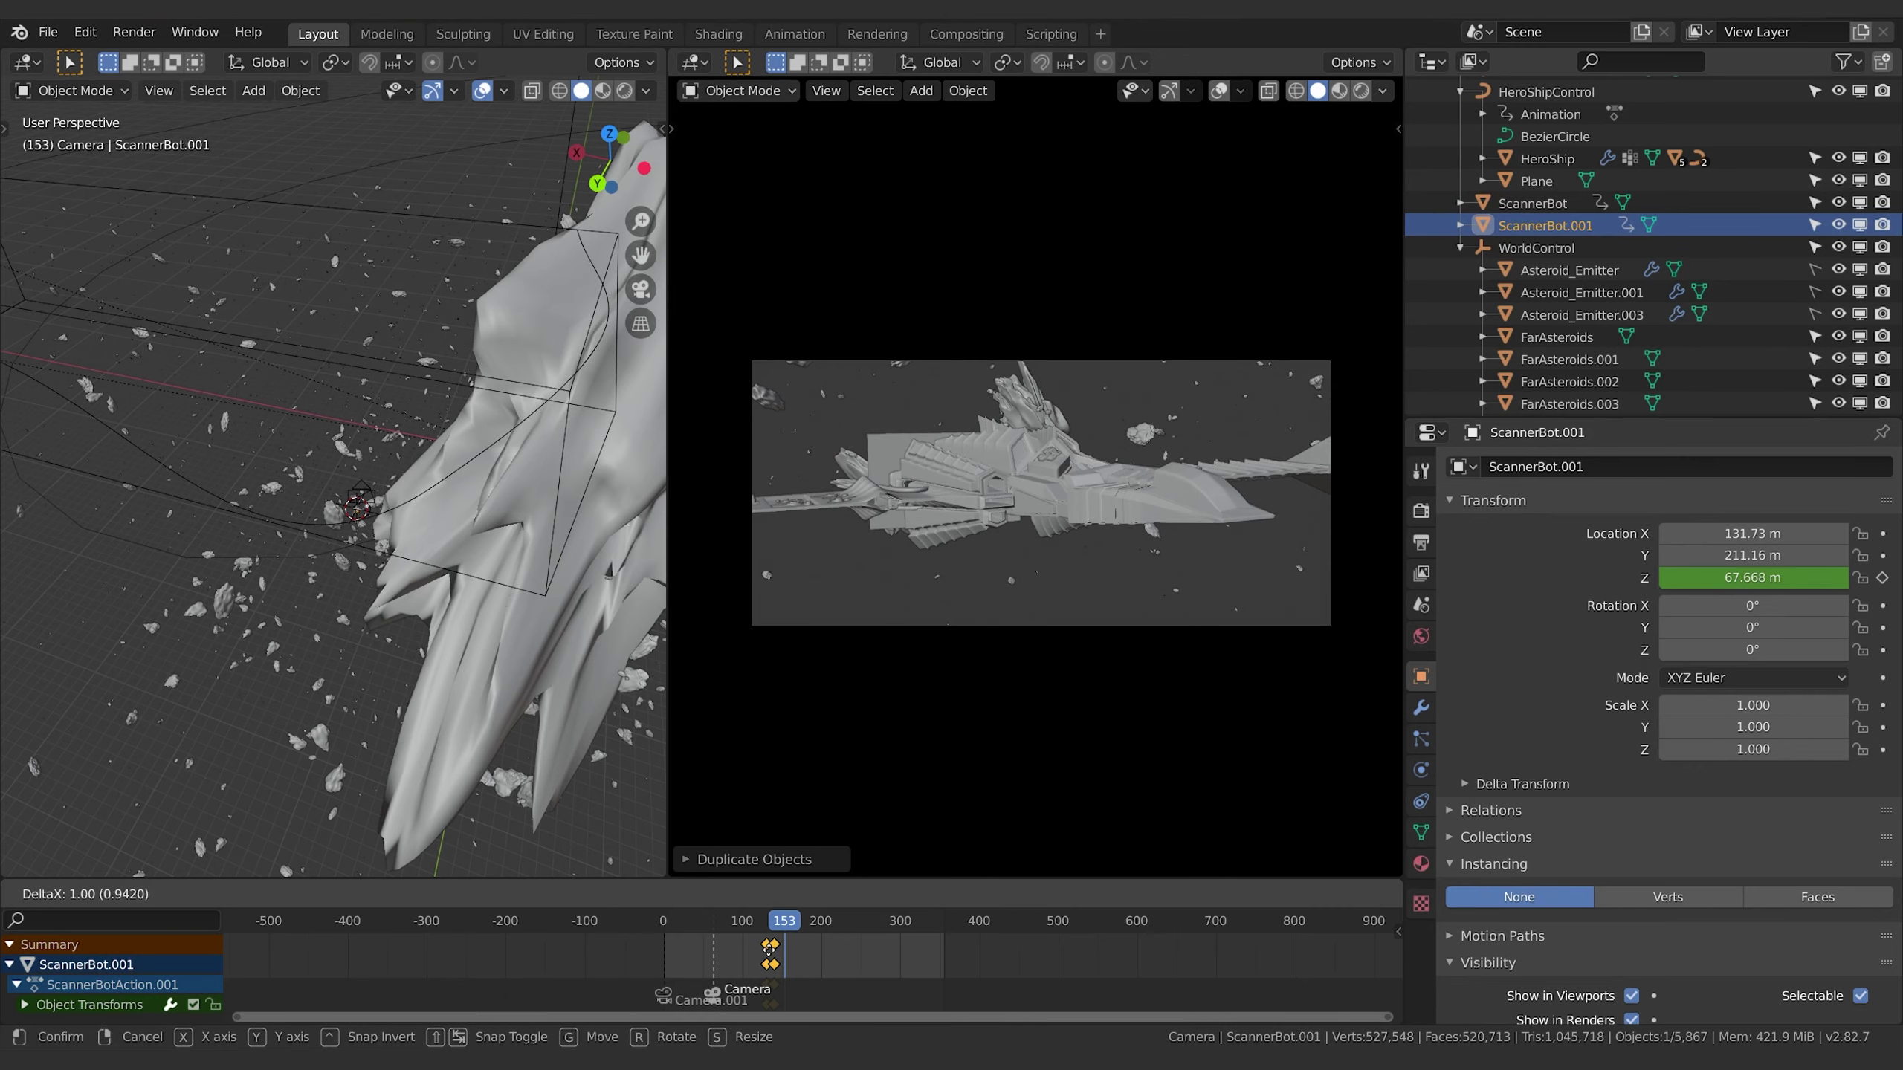
click(774, 950)
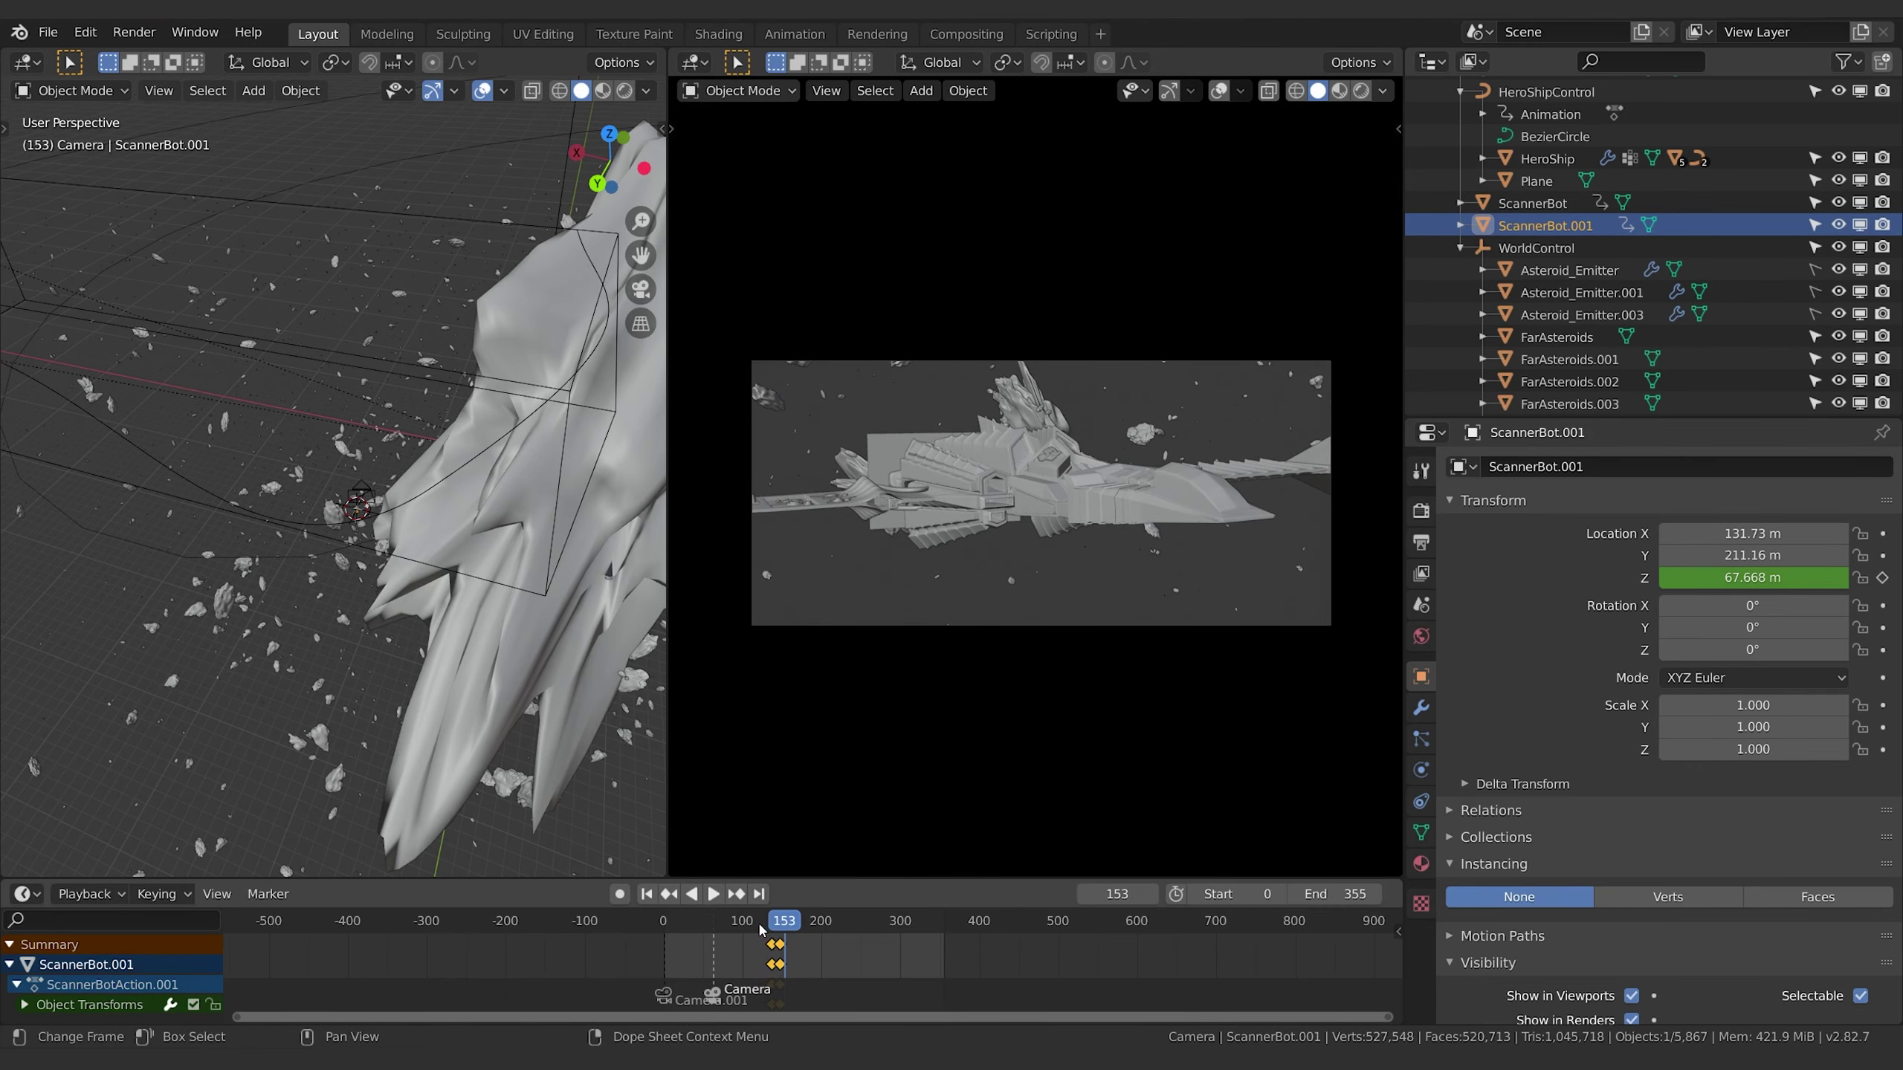
Play back to review the copy, then duplicate again in place to make ScannerBot.002.
click(762, 926)
key(space)
key(space)
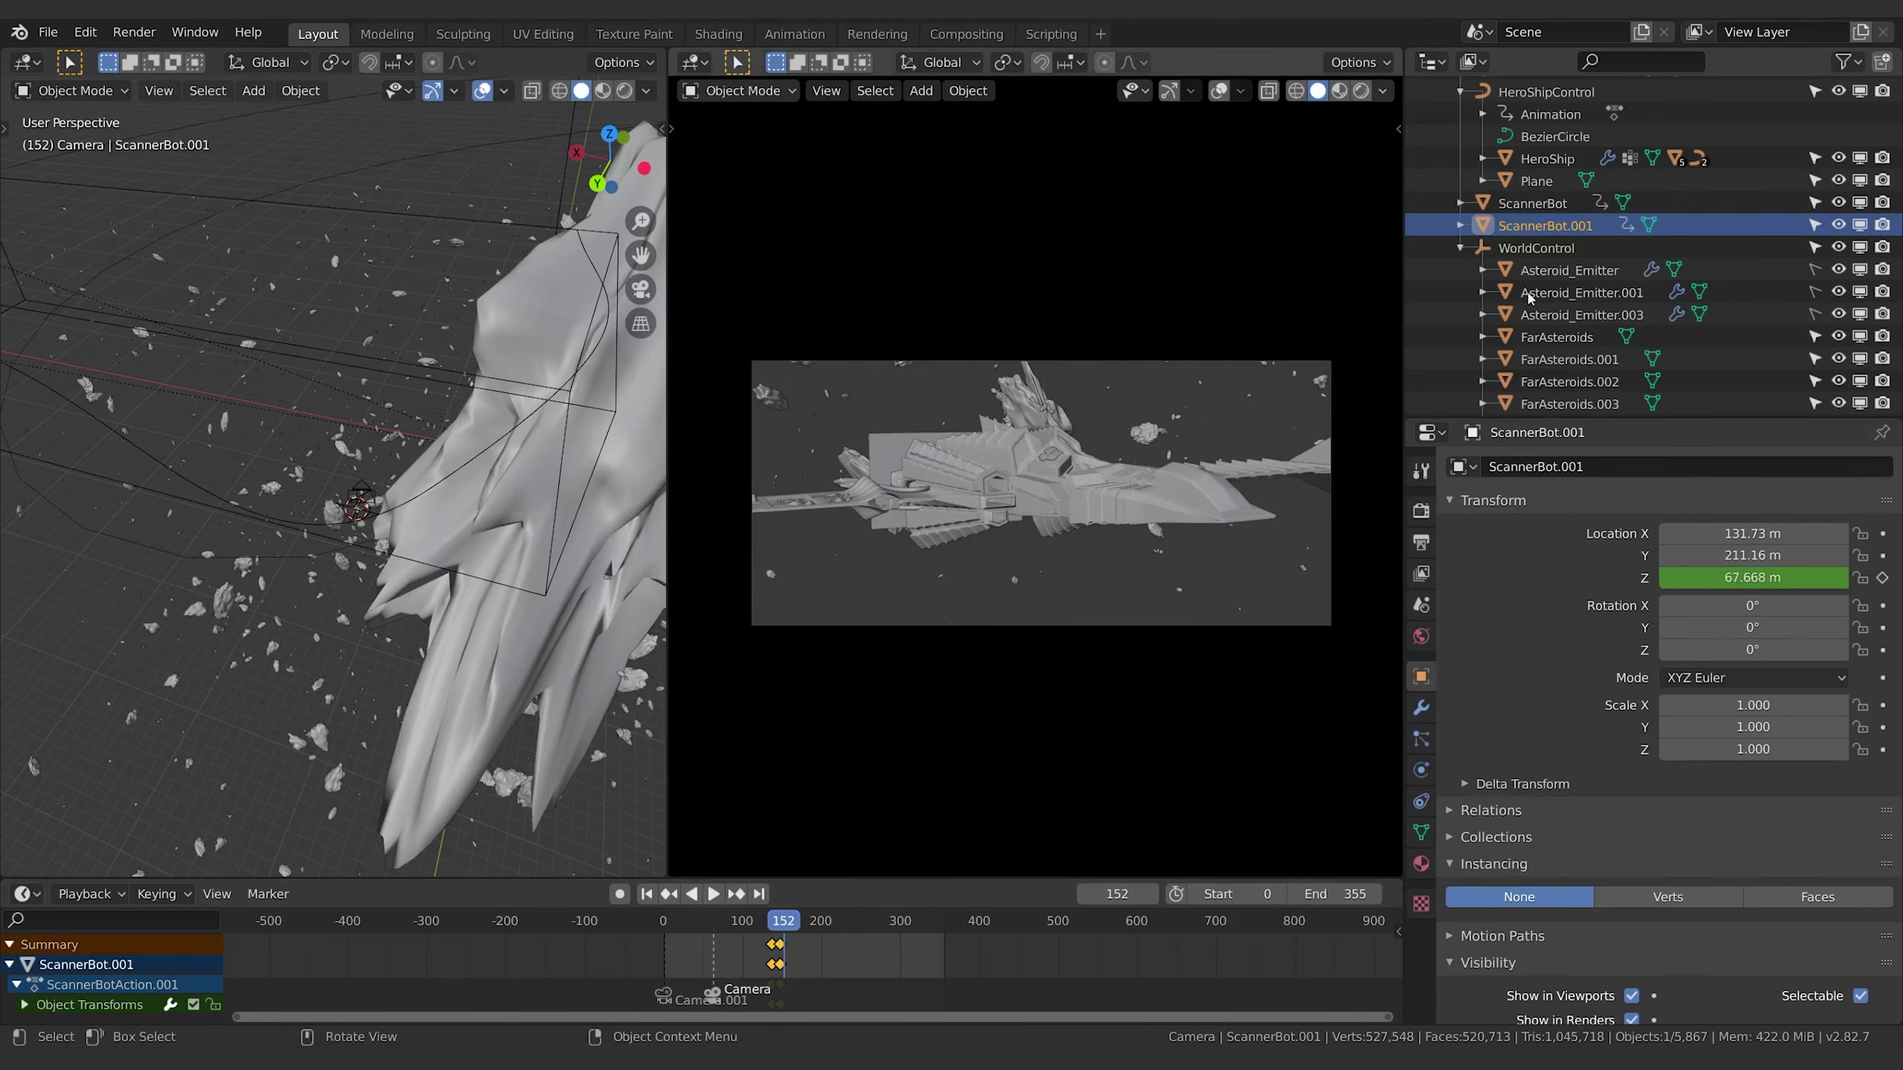
key(shift+d)
right_click(1148, 414)
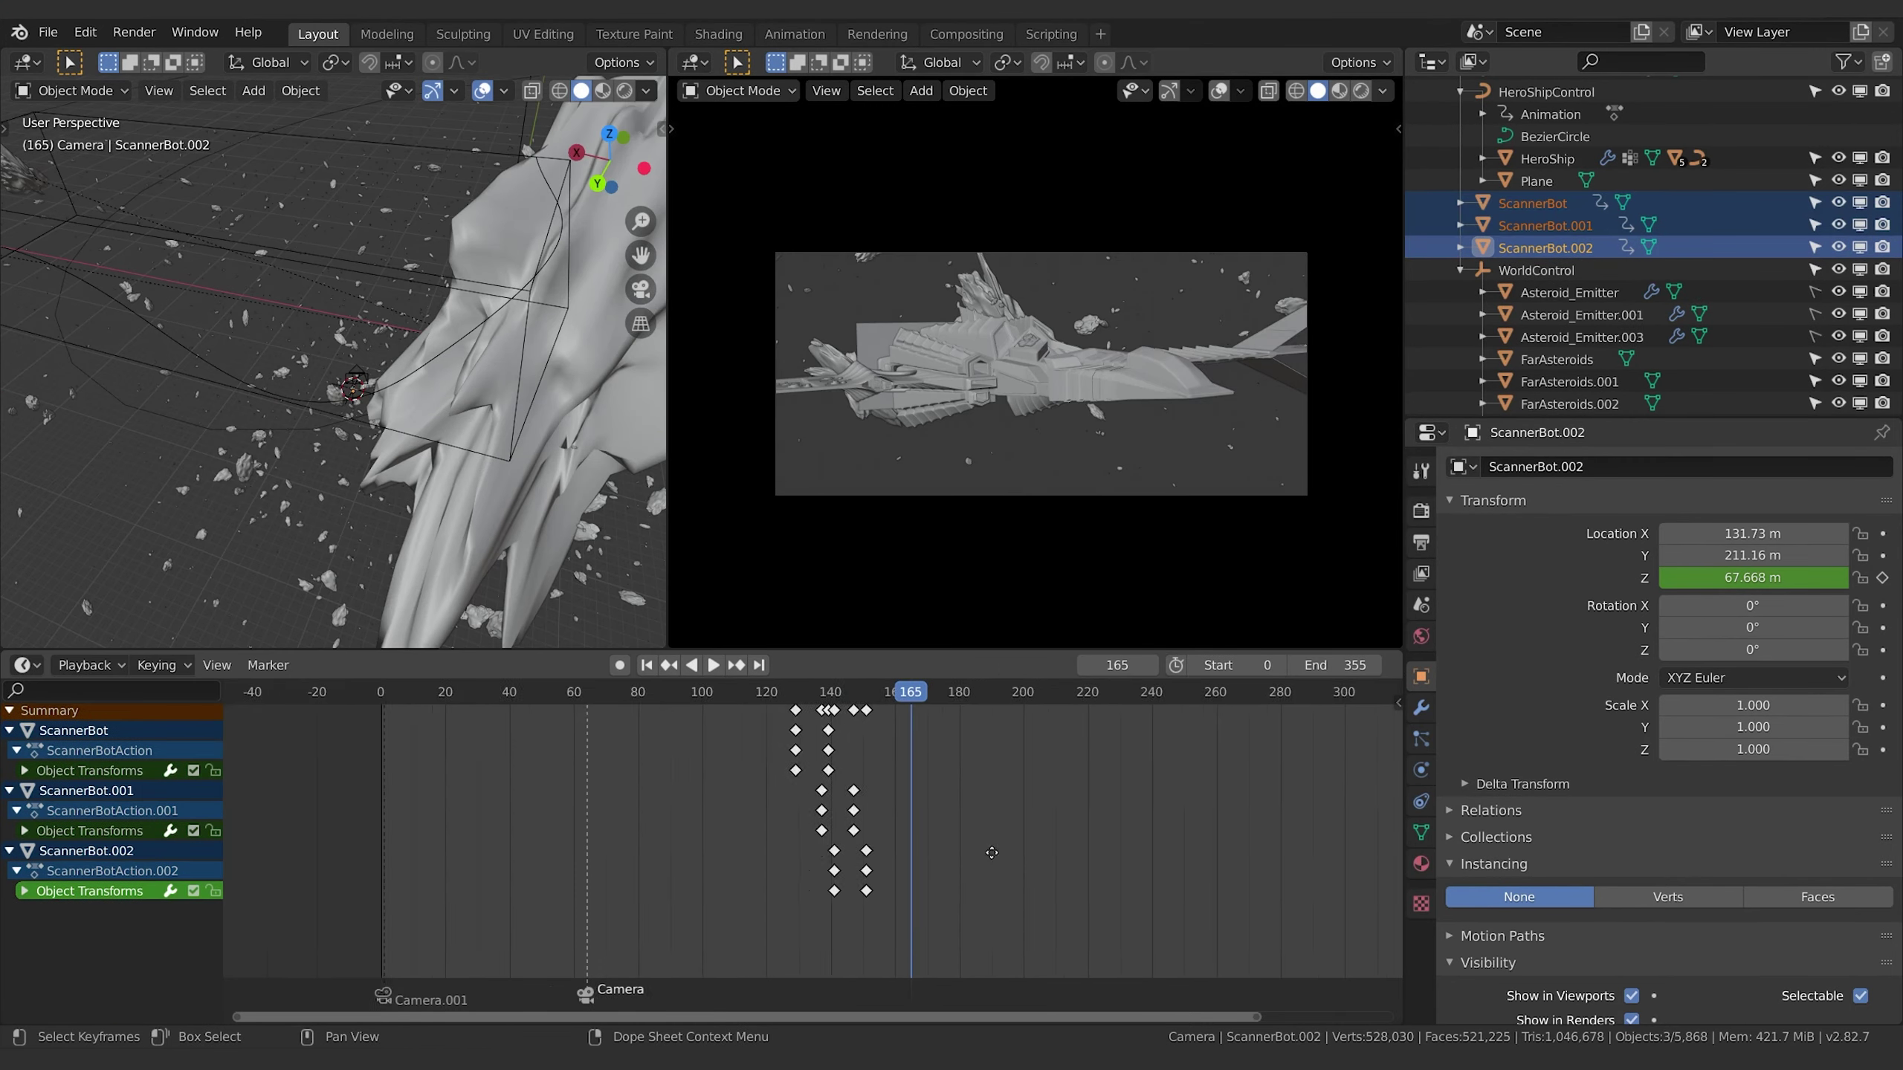
Delay the selected keyframes by 12 frames and play from frame 126 to check timing.
scroll(1093, 813, up, 3)
ctrl+scroll(1071, 812, right, 2)
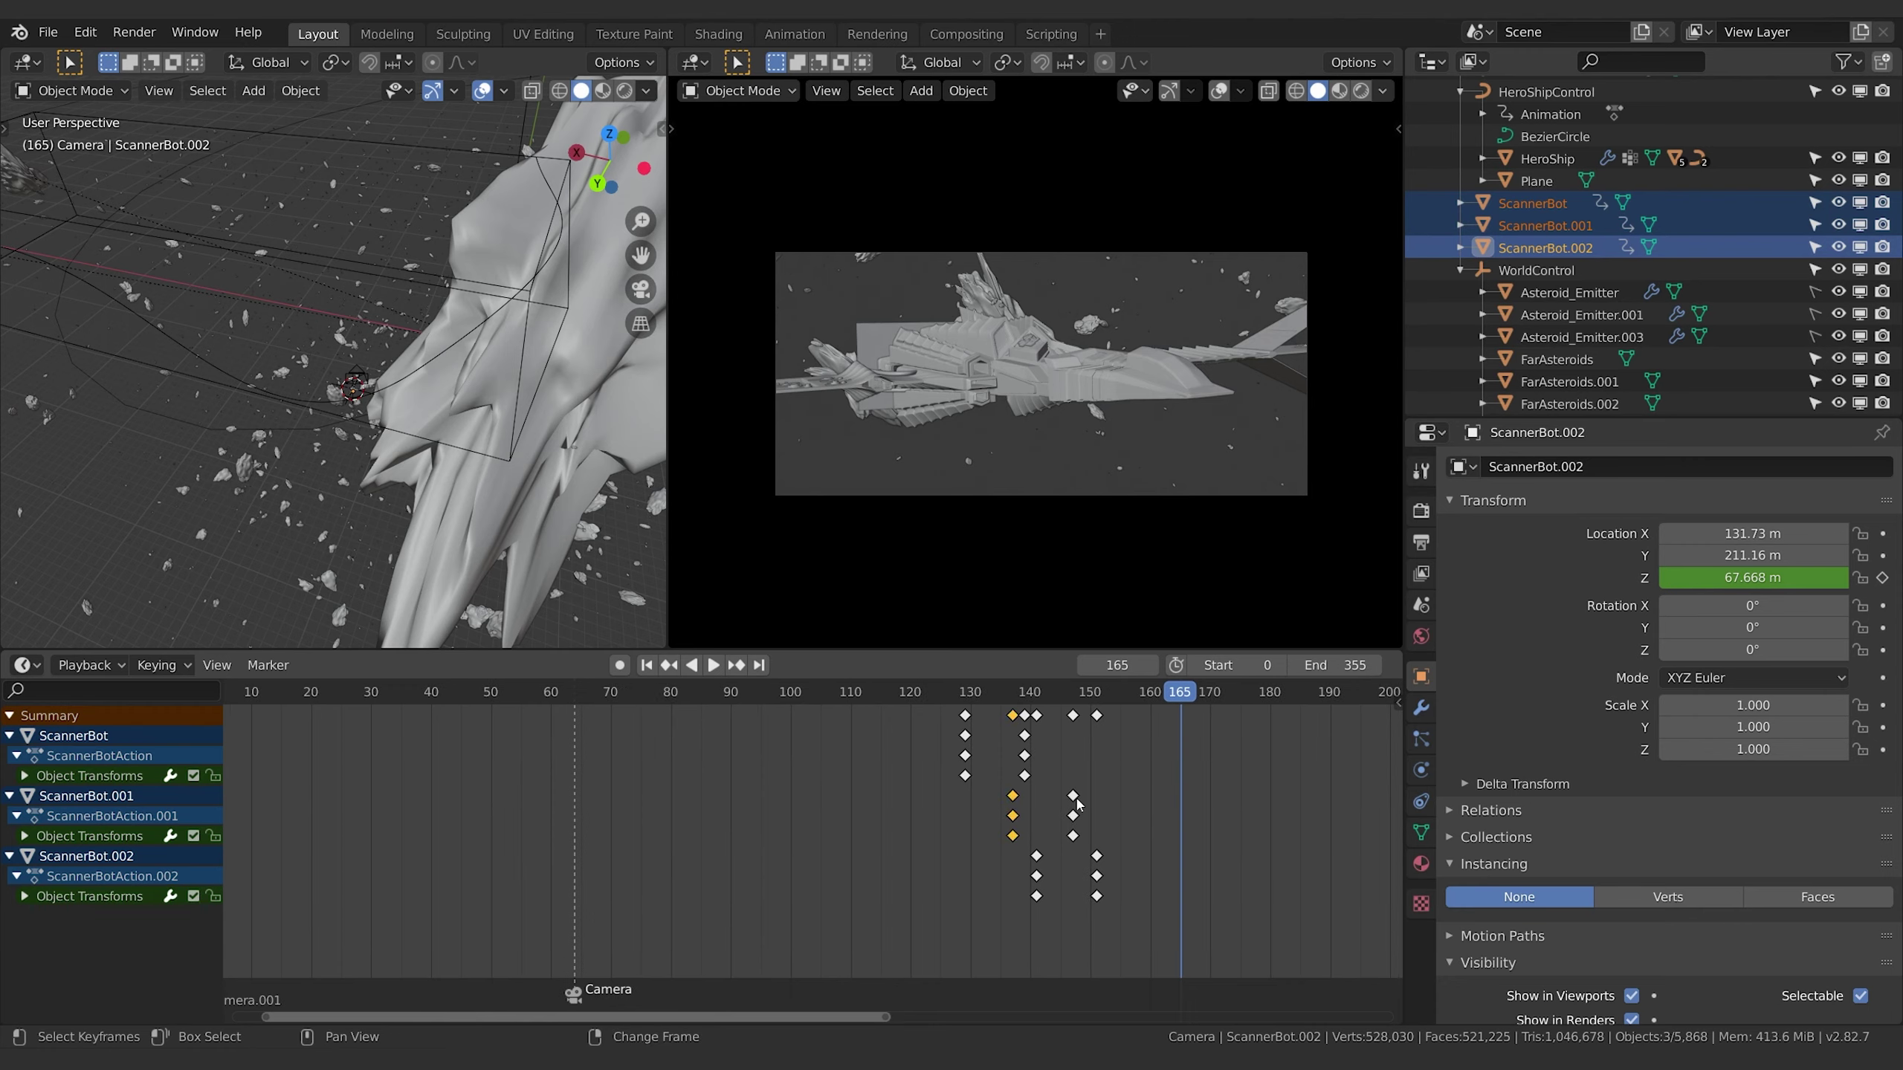
drag(1075, 801, 1086, 795)
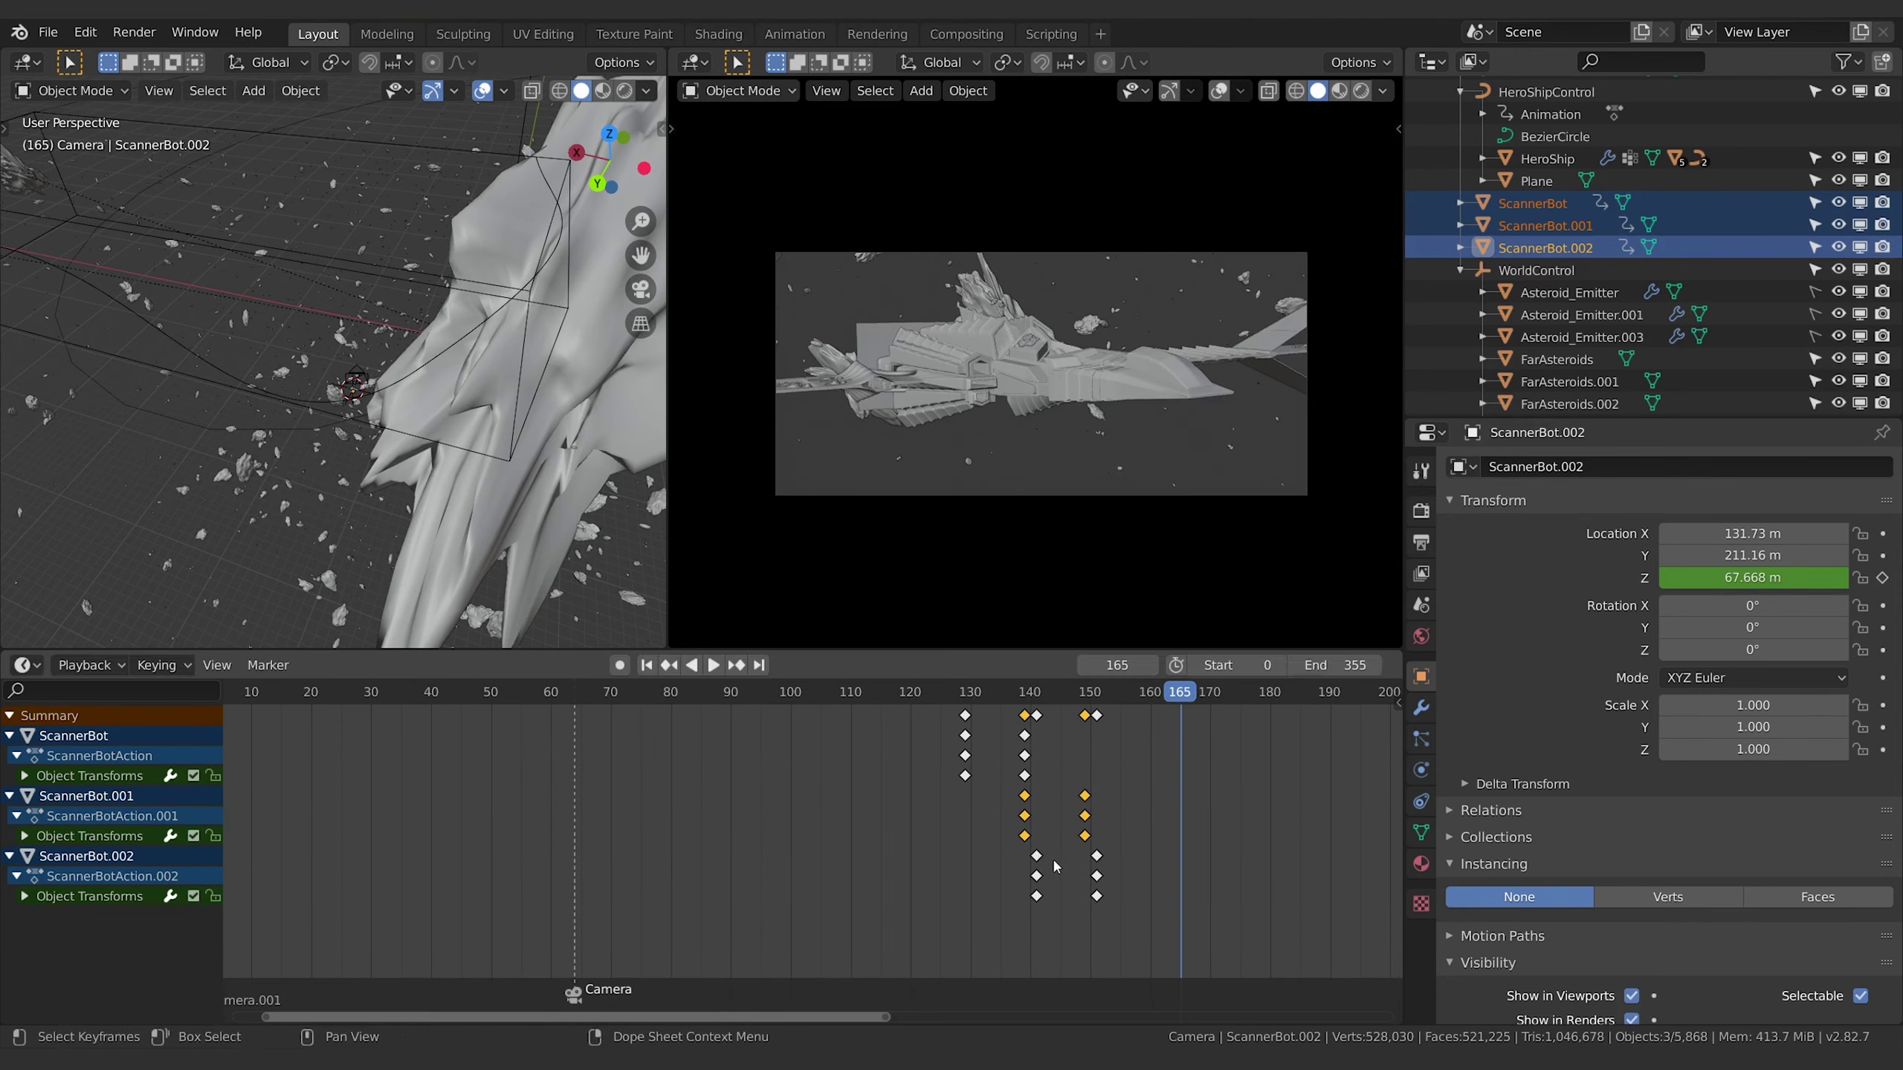
drag(1095, 862, 1146, 855)
click(946, 698)
key(space)
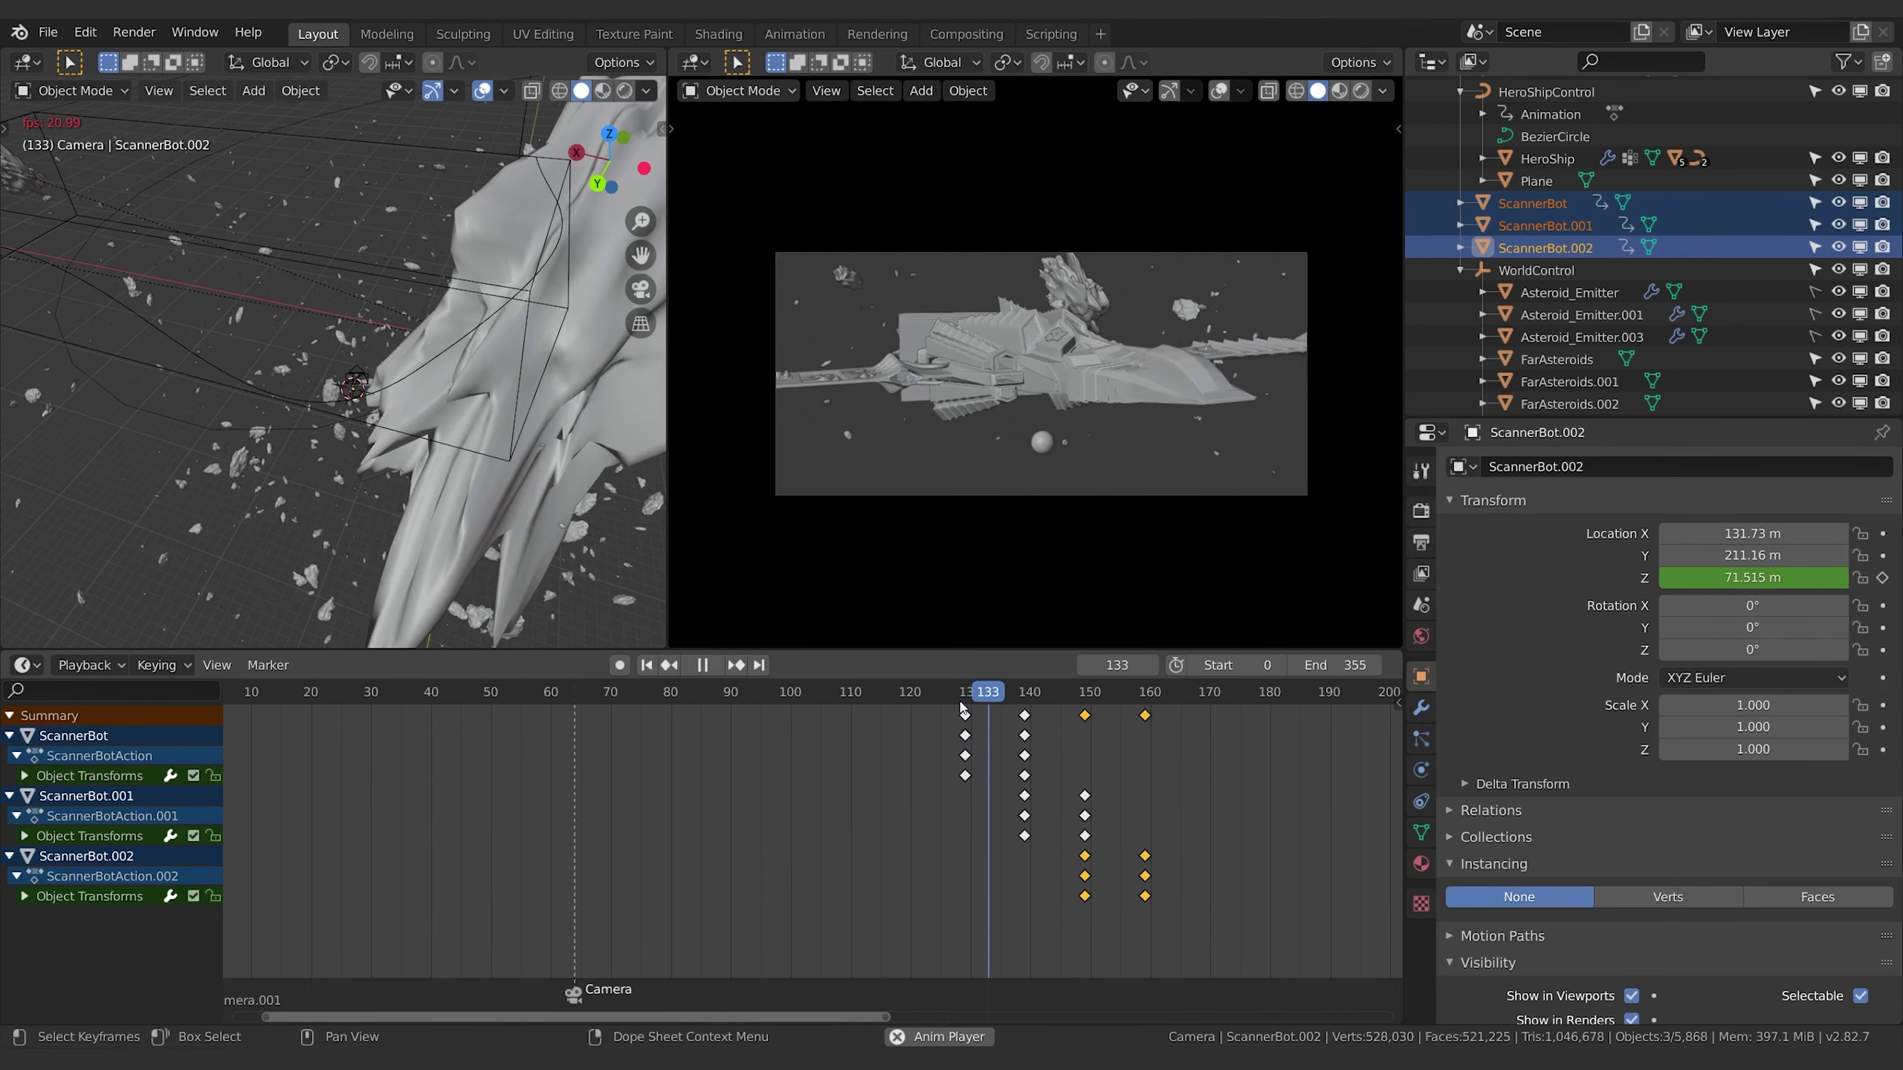
key(space)
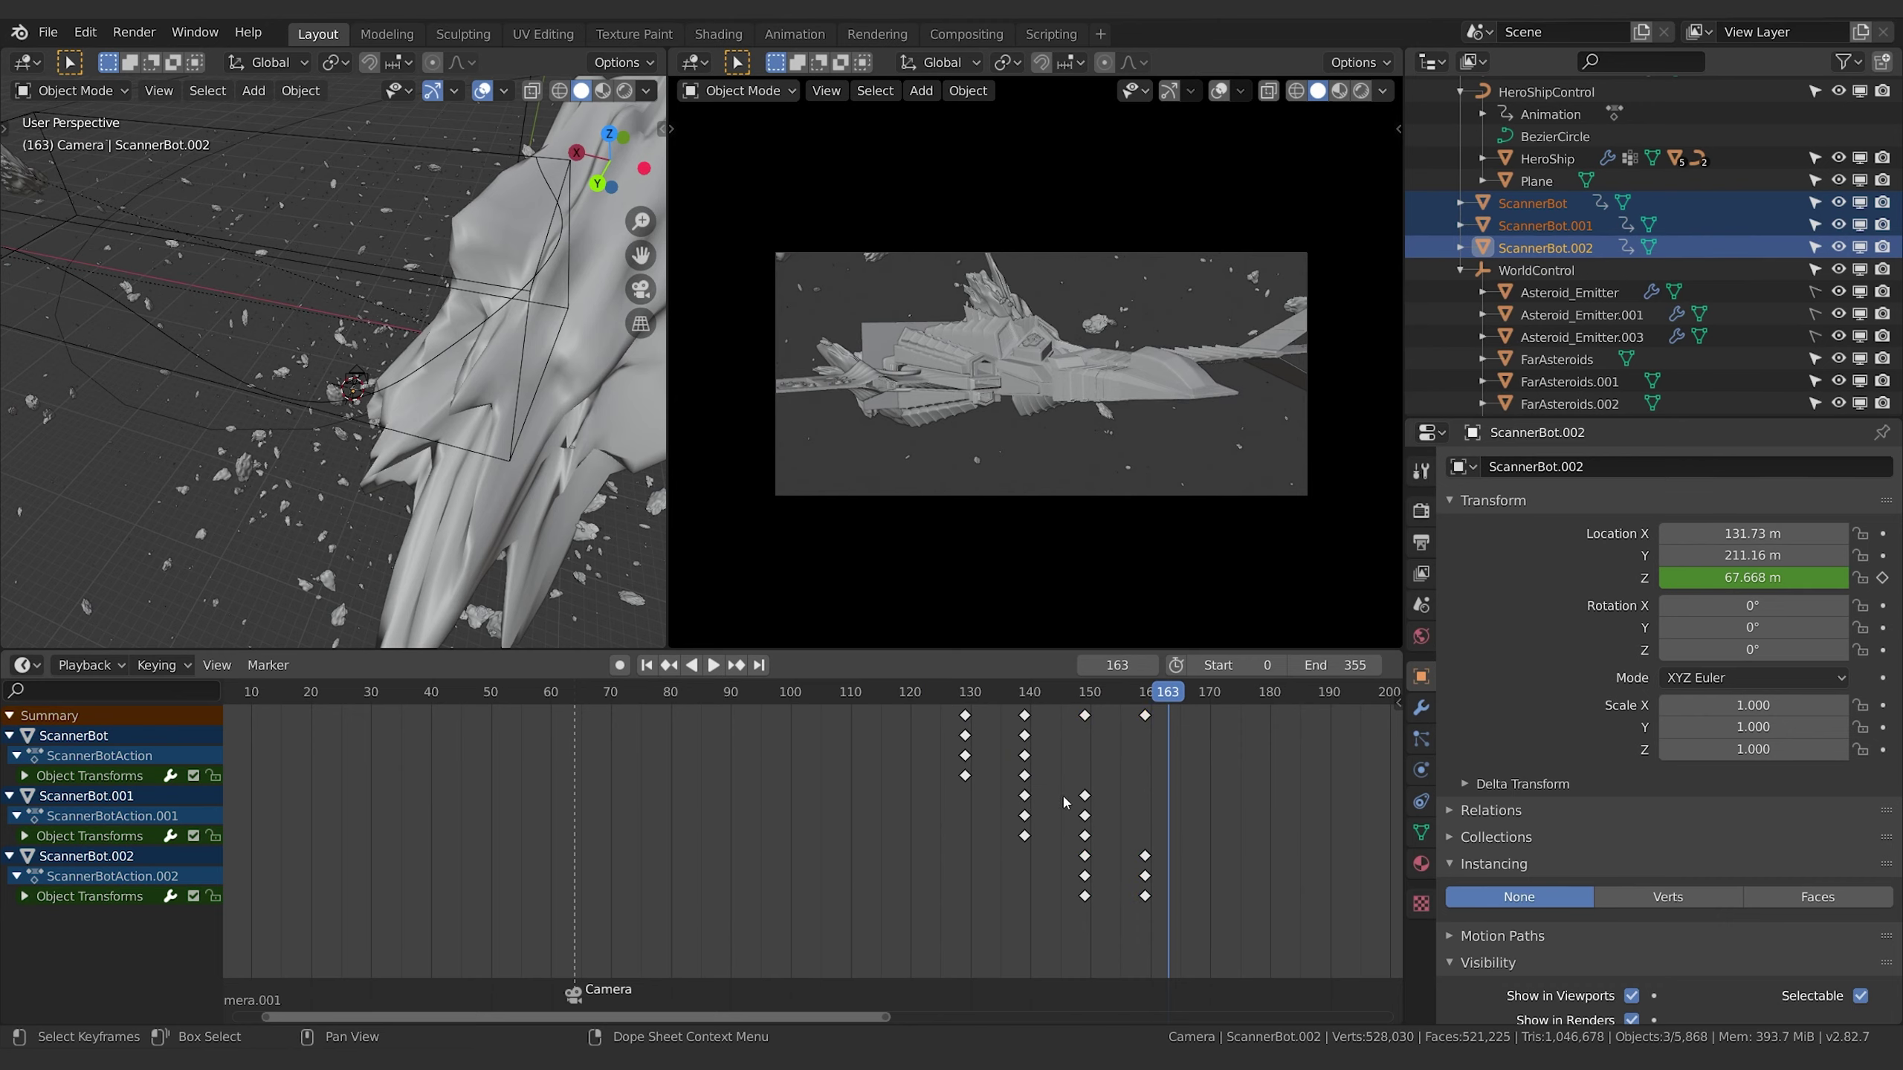
Move ScannerBot.001's keys 3 frames earlier and ScannerBot.002's keys 5 frames earlier, then replay.
shift+click(1025, 796)
key(g)
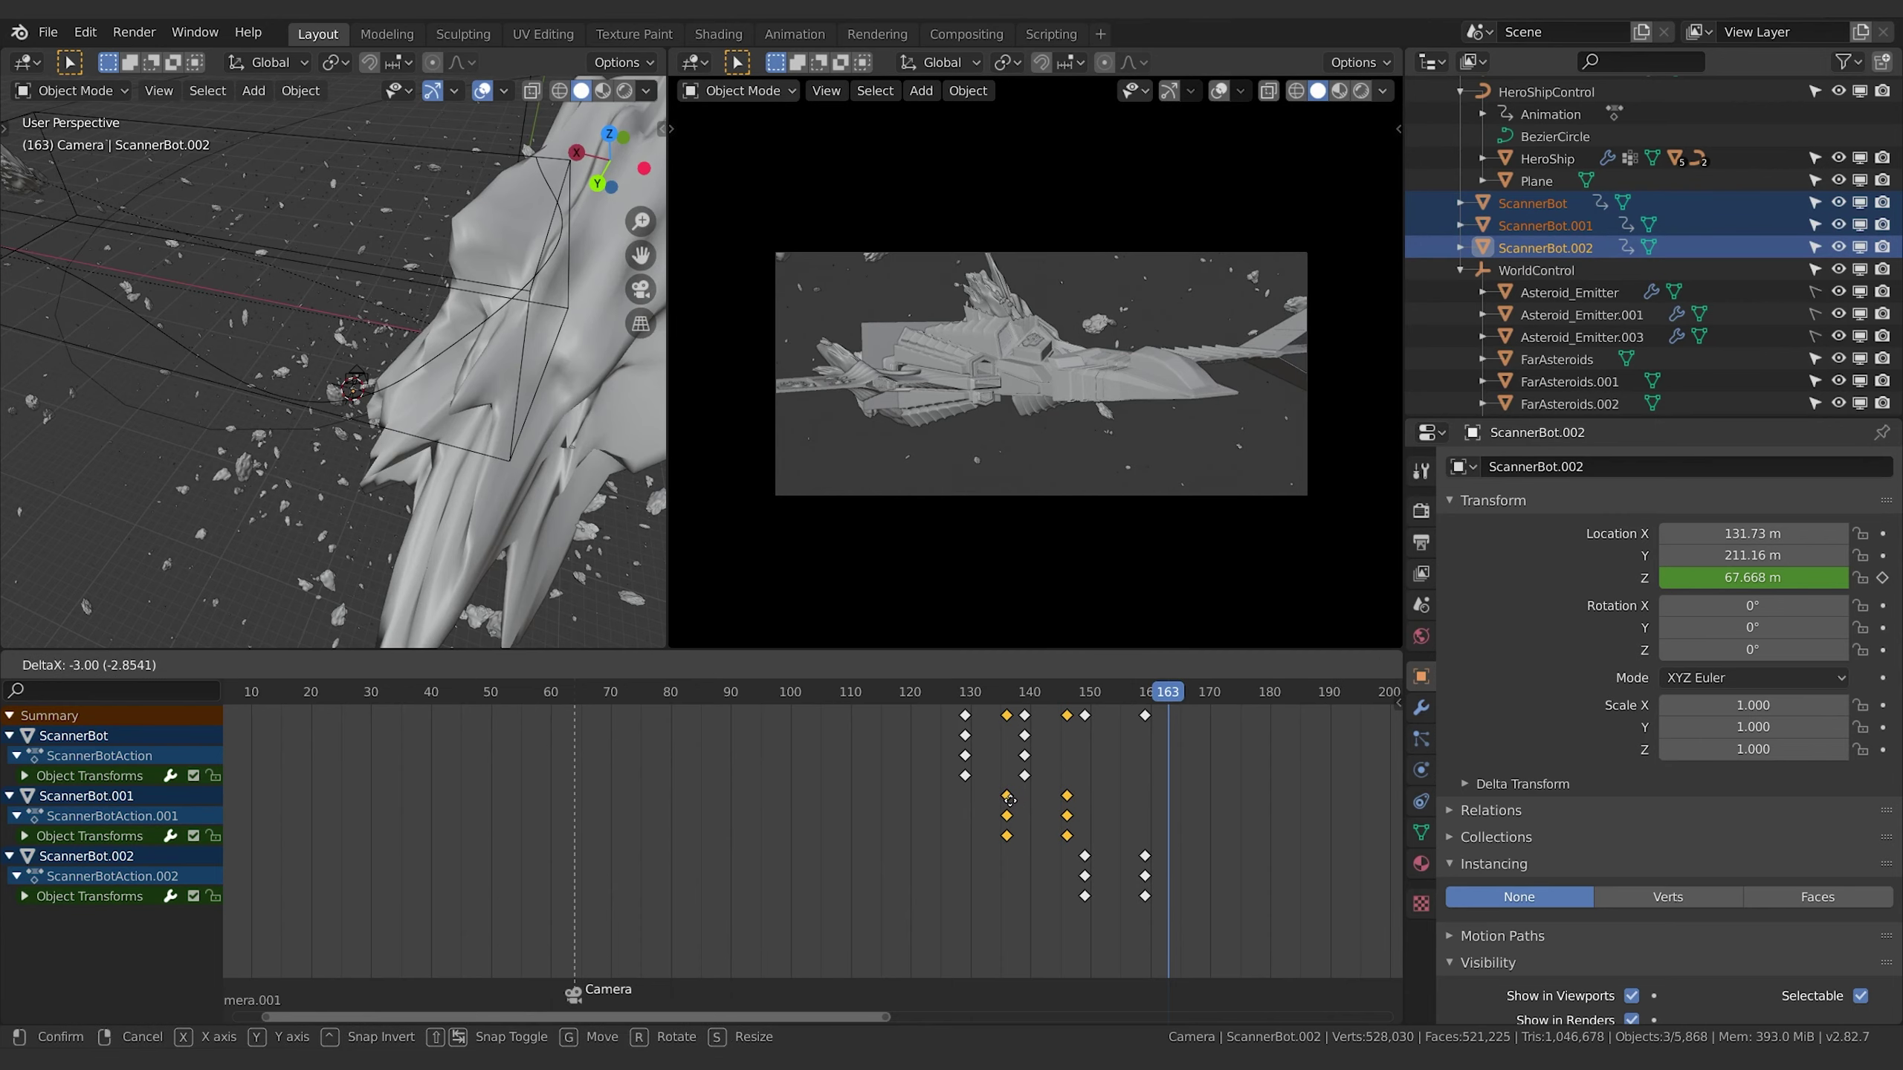
click(1011, 807)
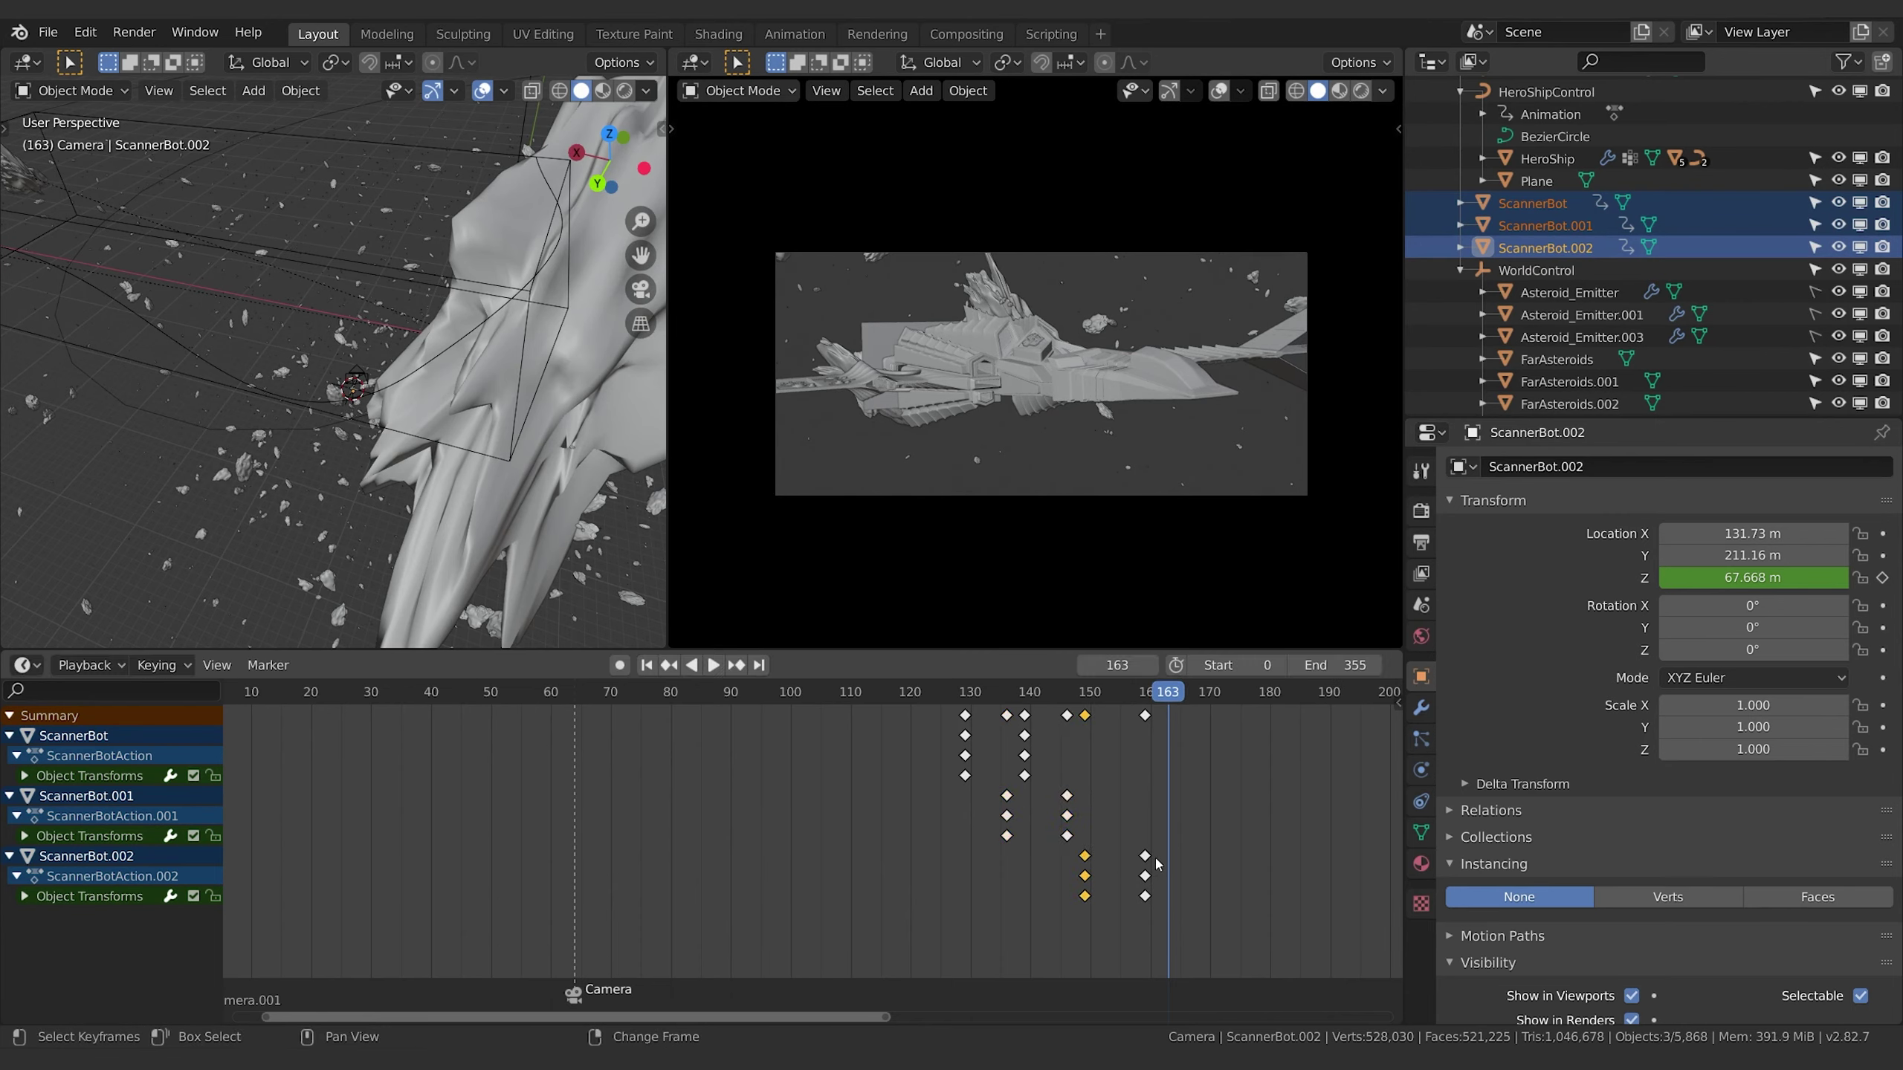
key(g)
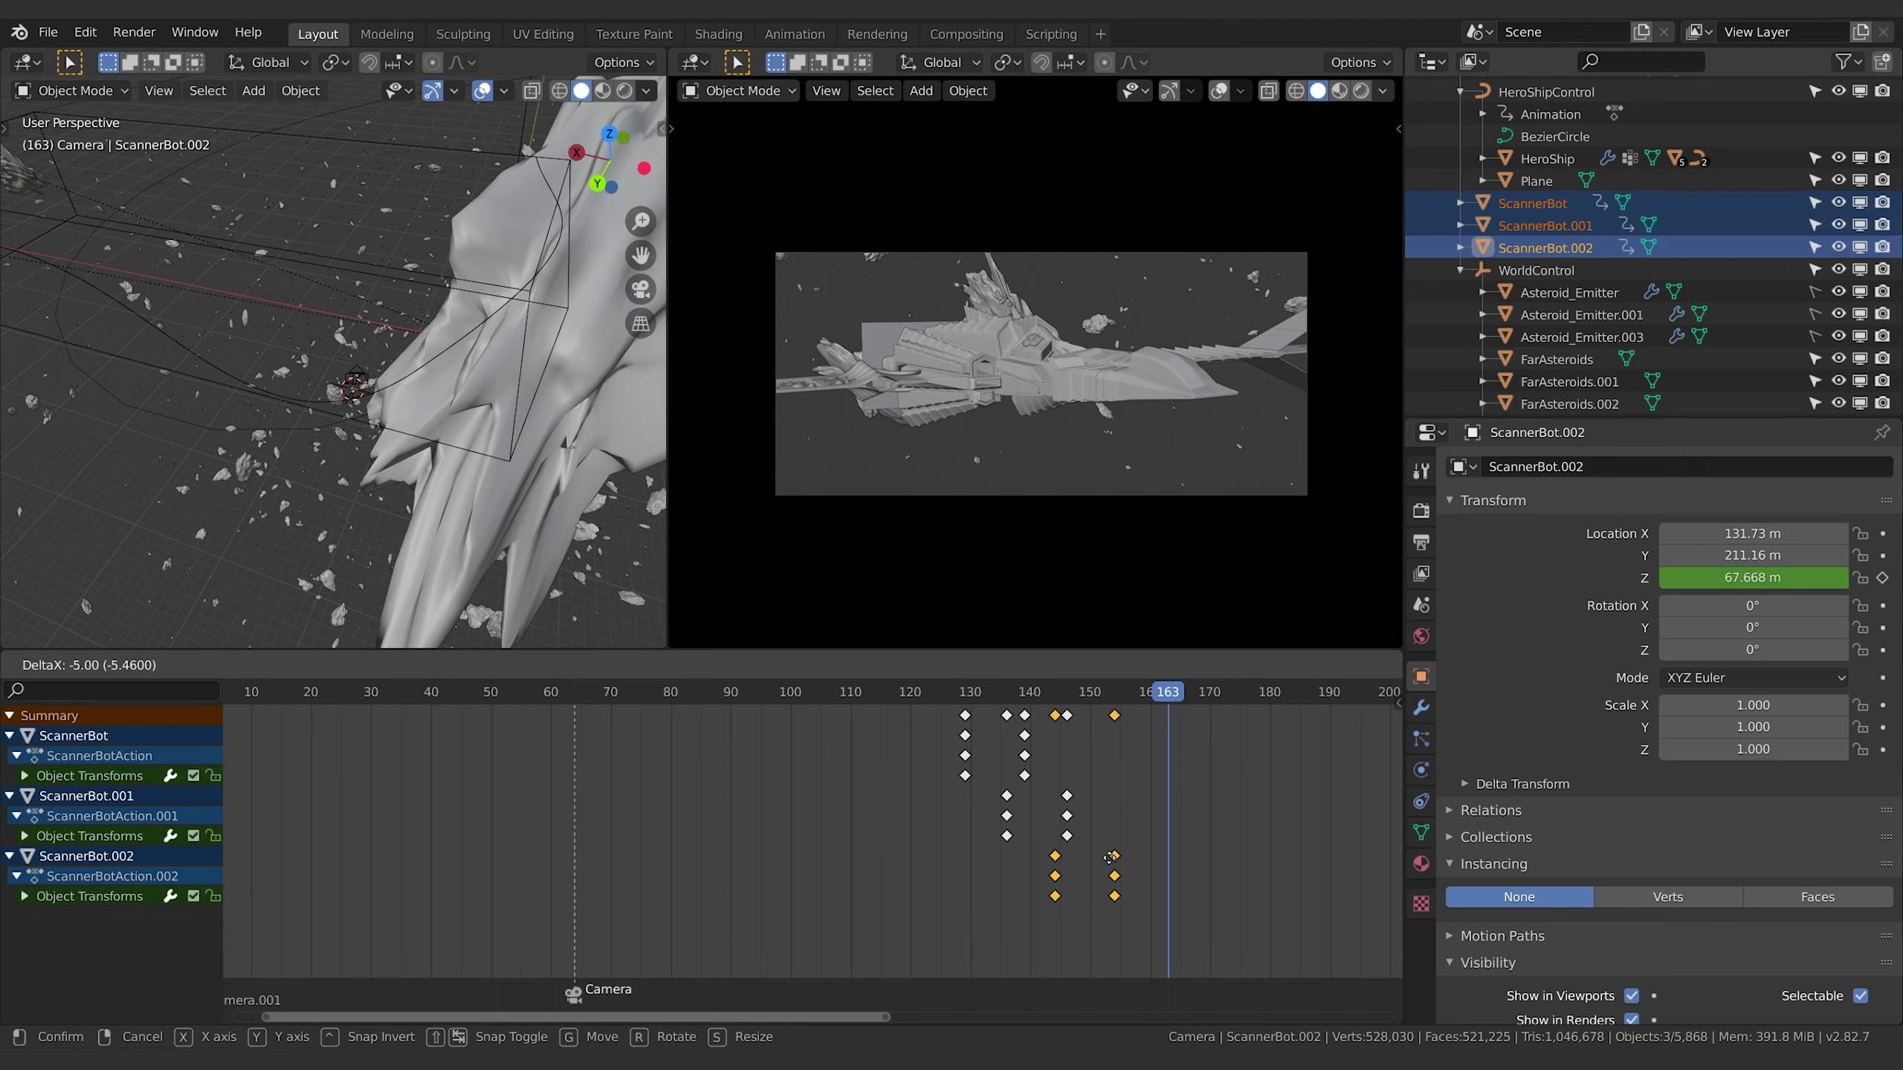
click(1105, 860)
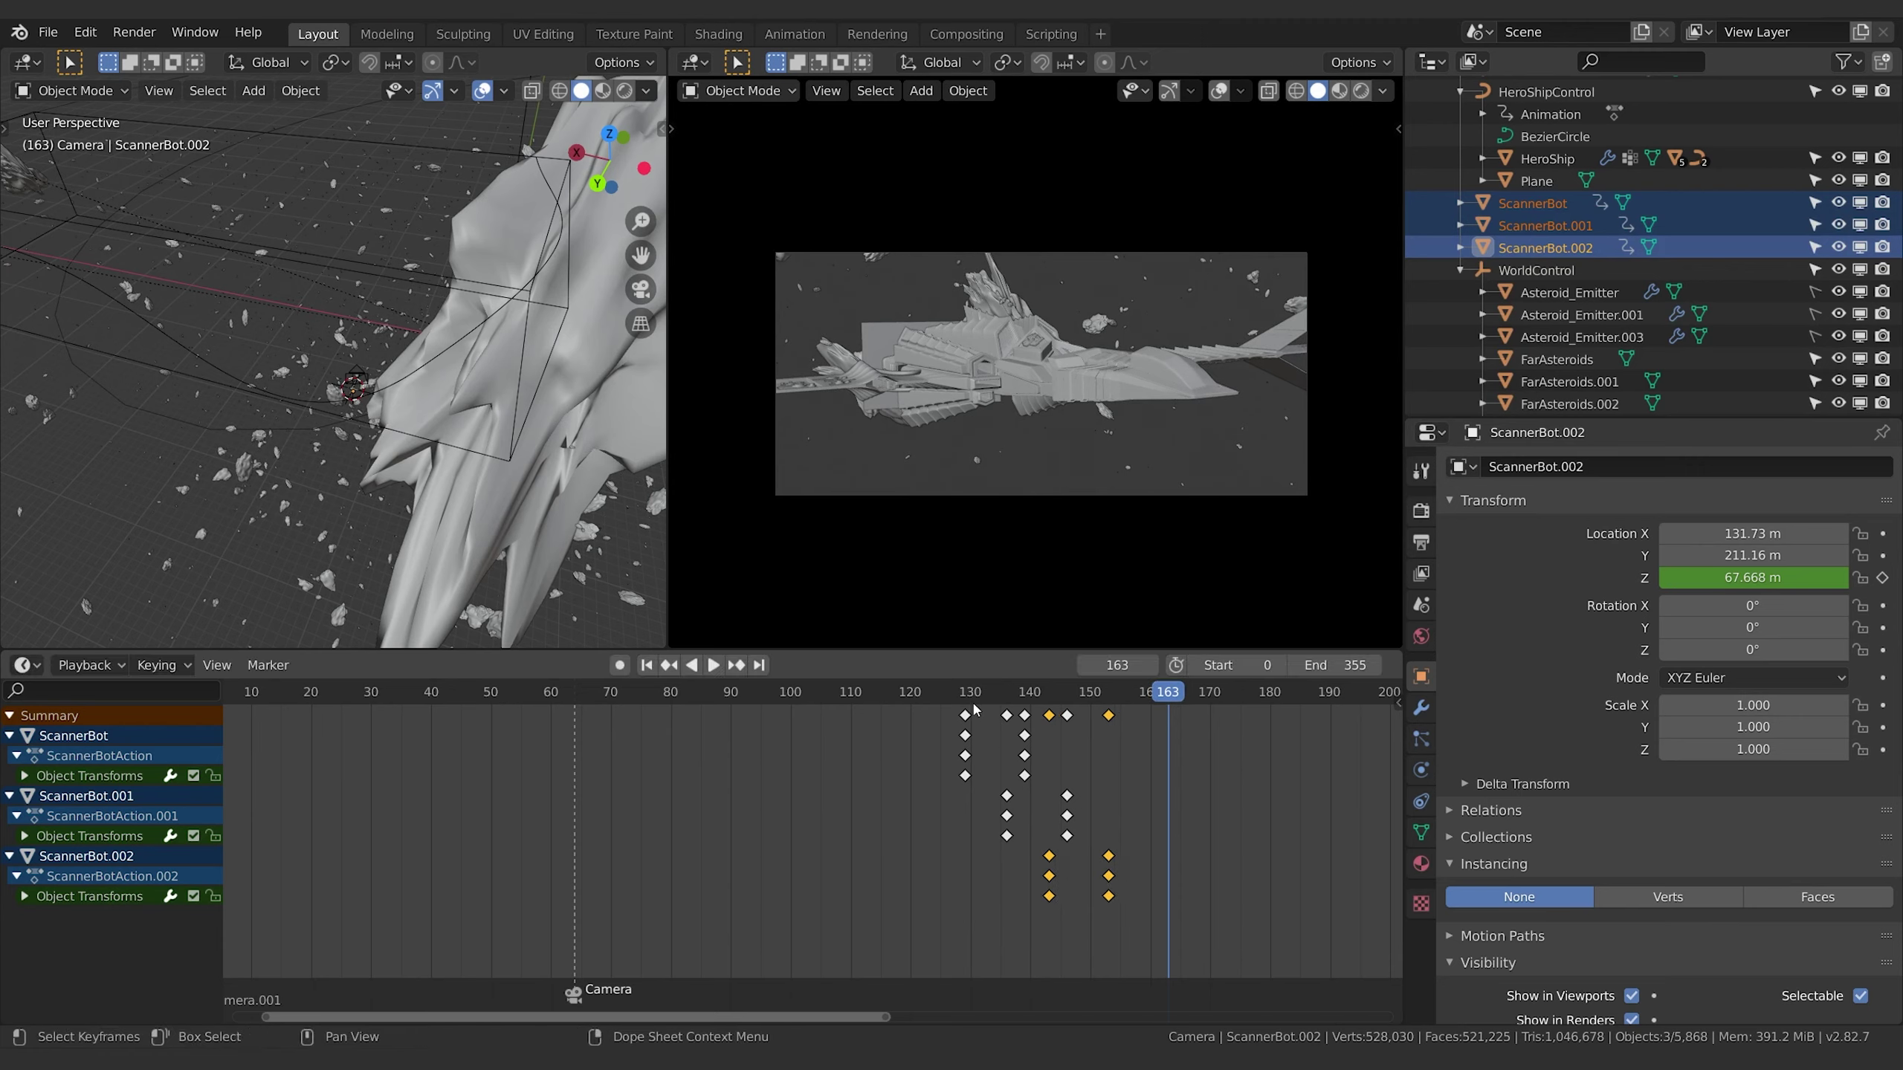
click(964, 694)
key(space)
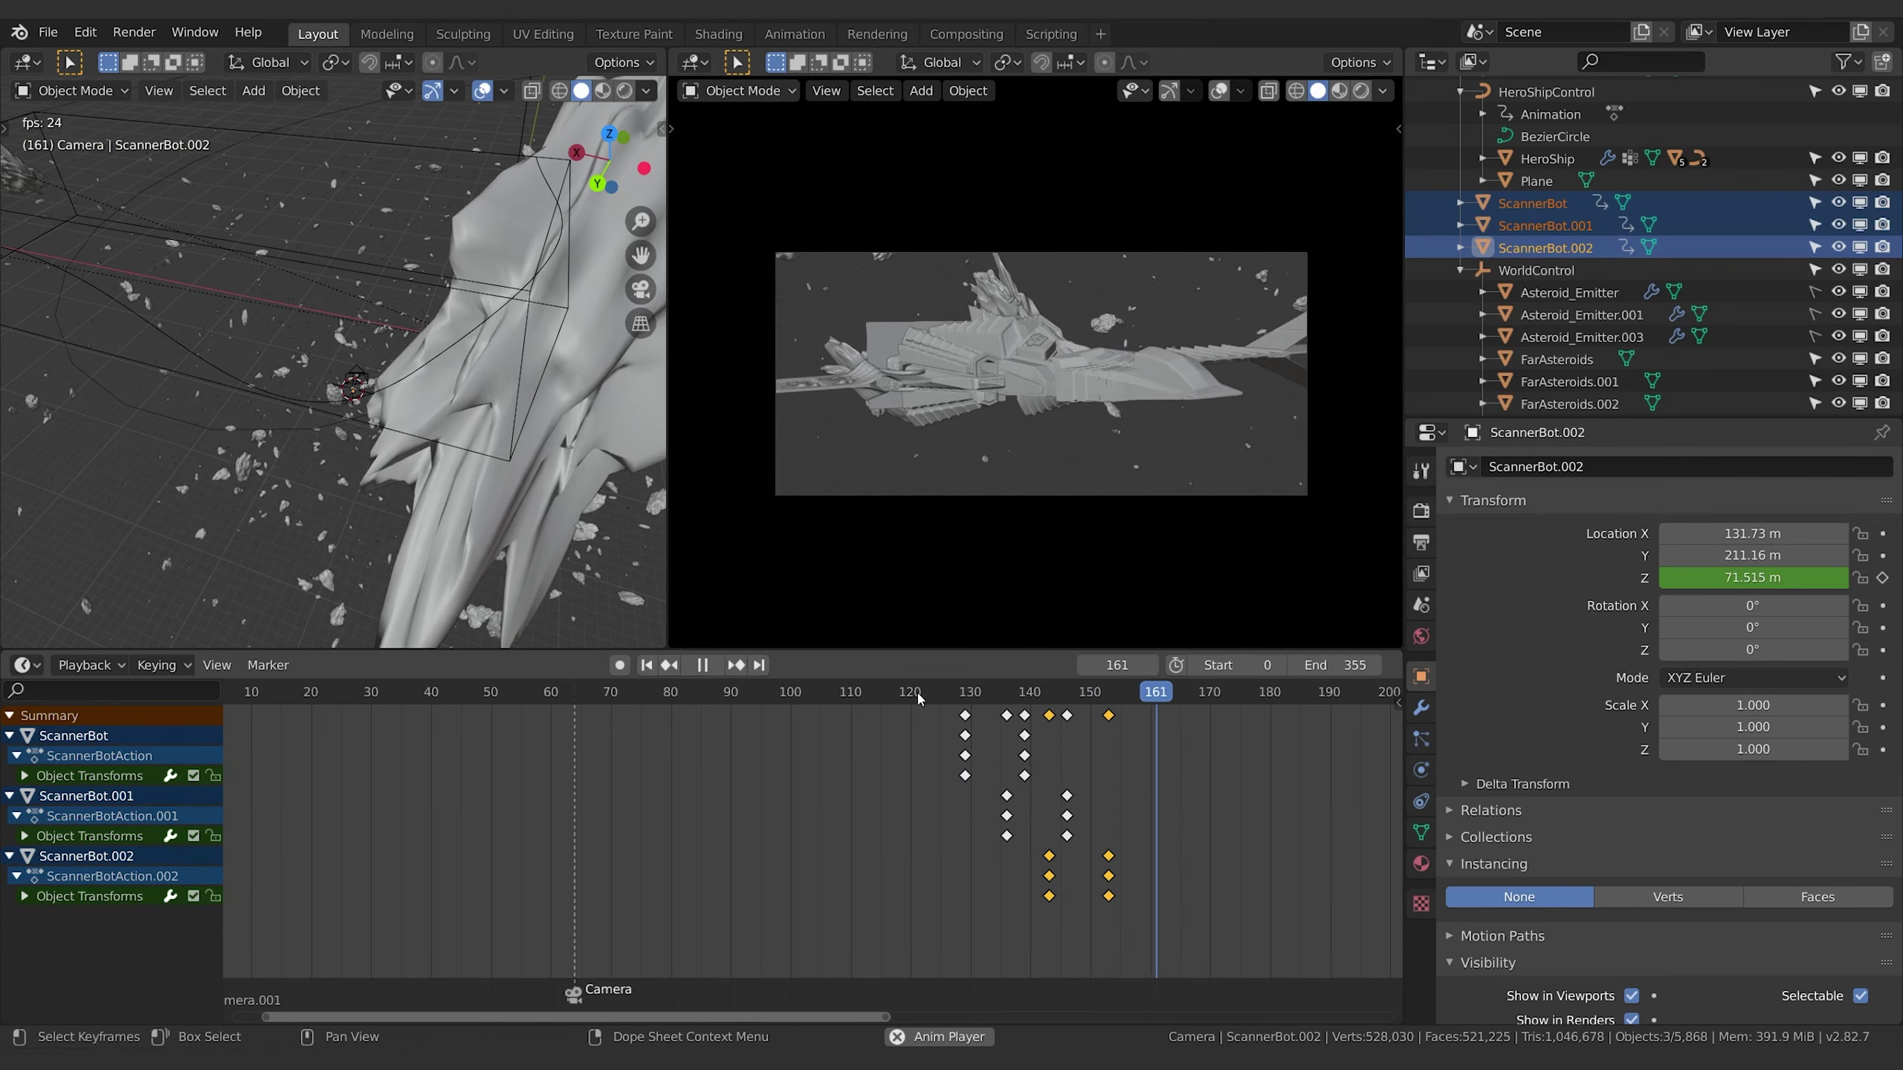
click(923, 693)
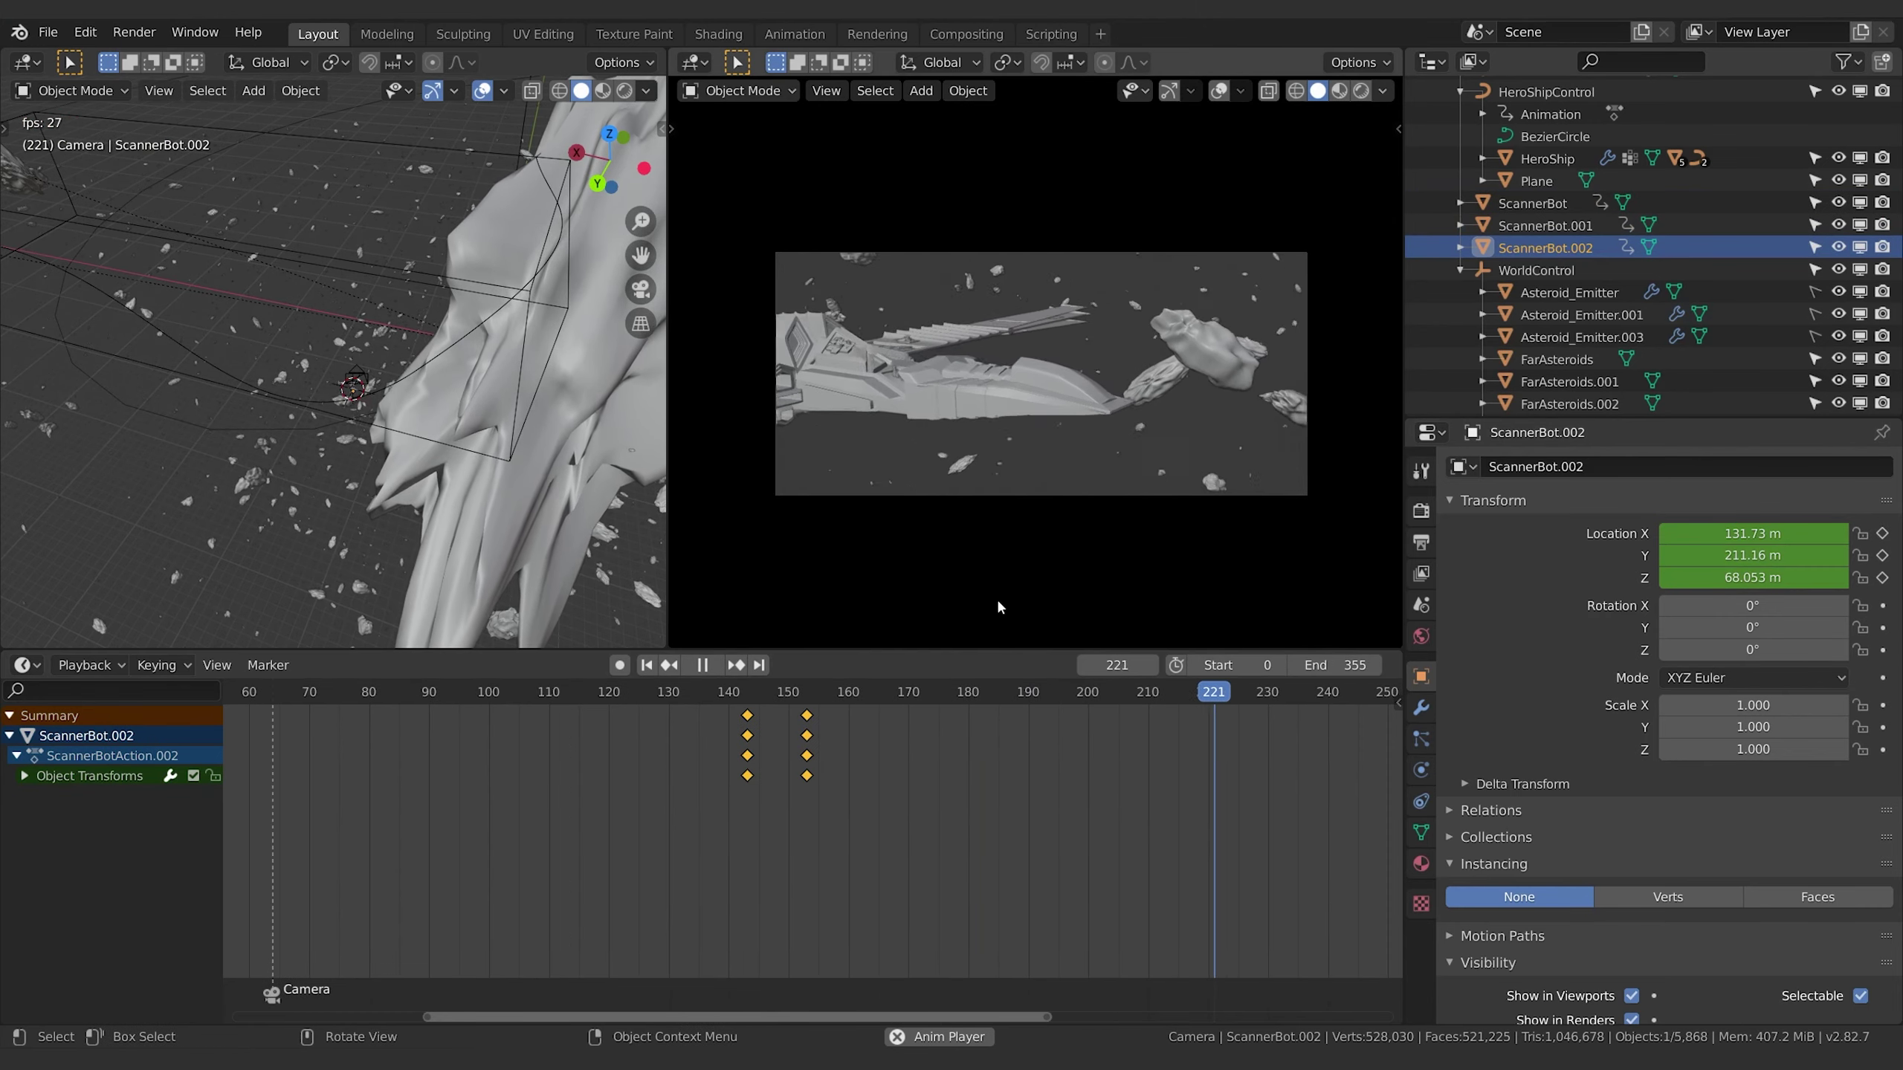
Reposition ScannerBot along global Y in the shot and key its location, then replay from frame 173.
key(space)
click(1537, 204)
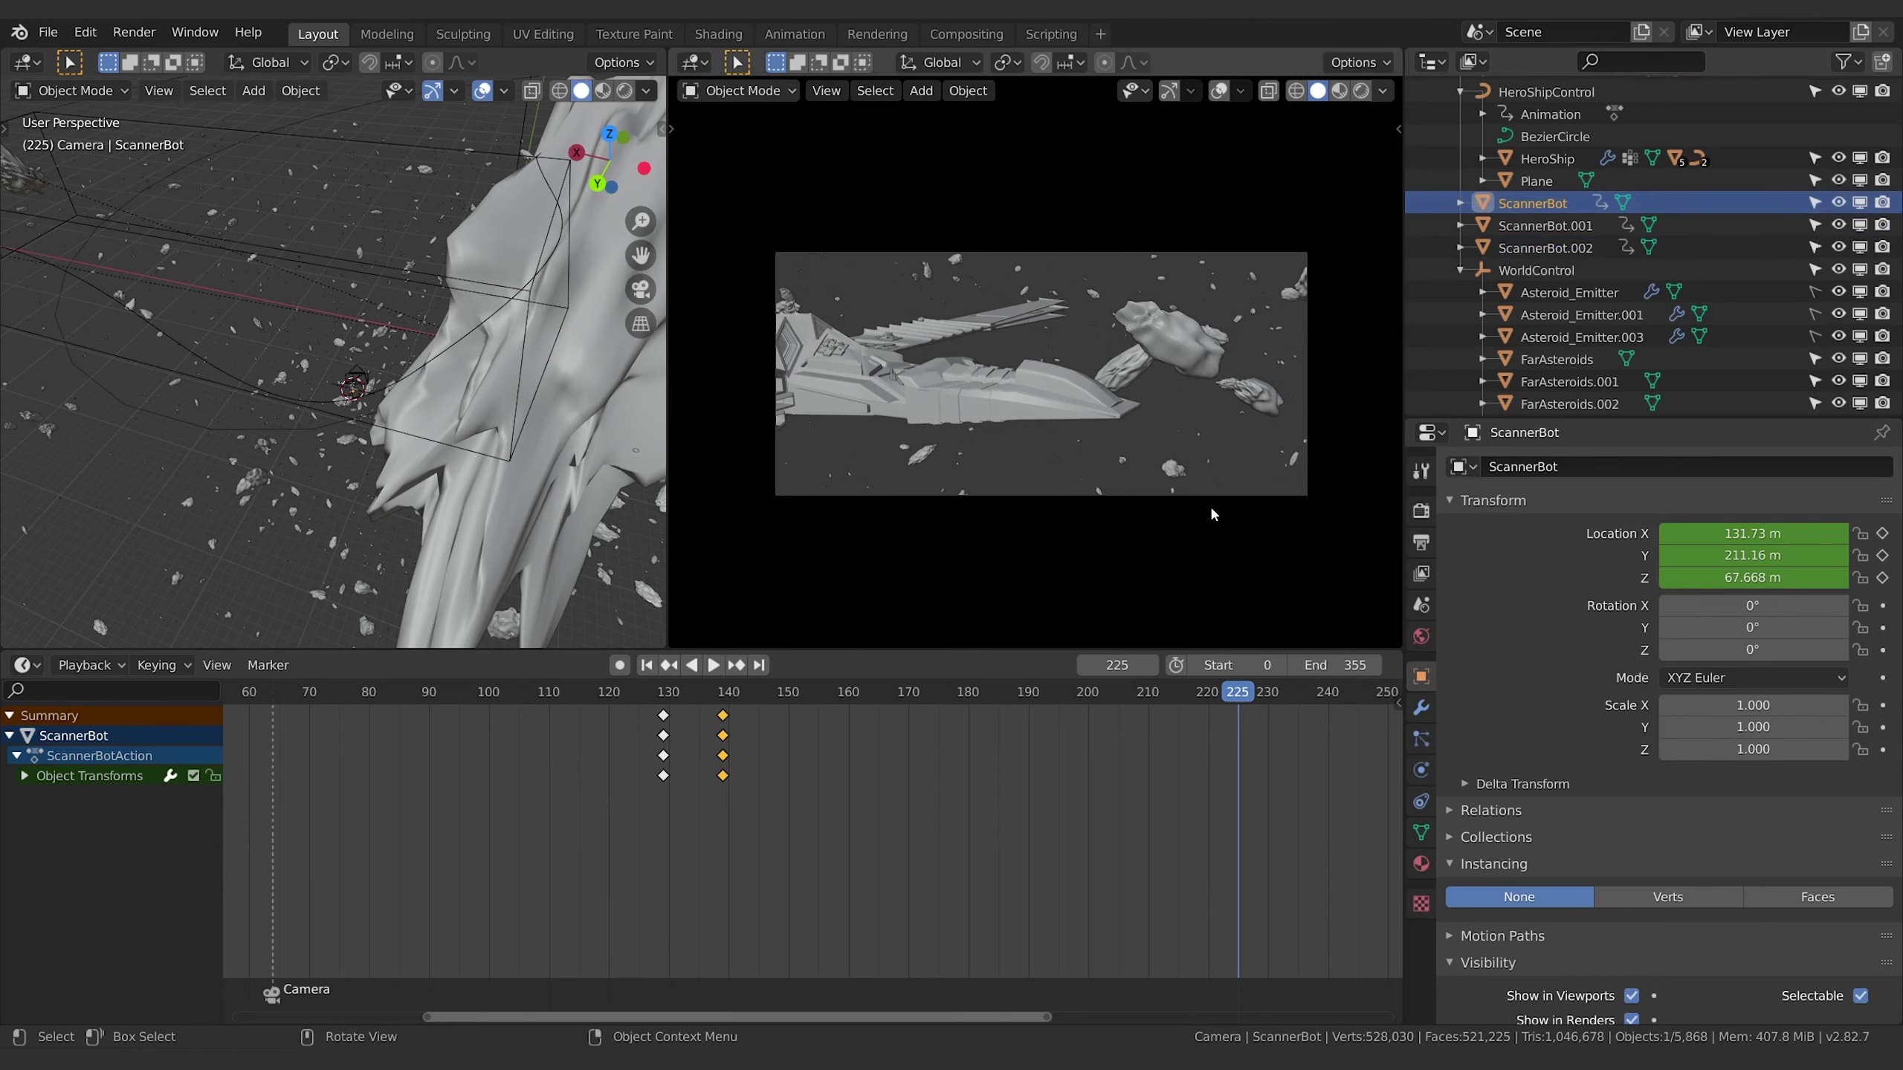
key(g)
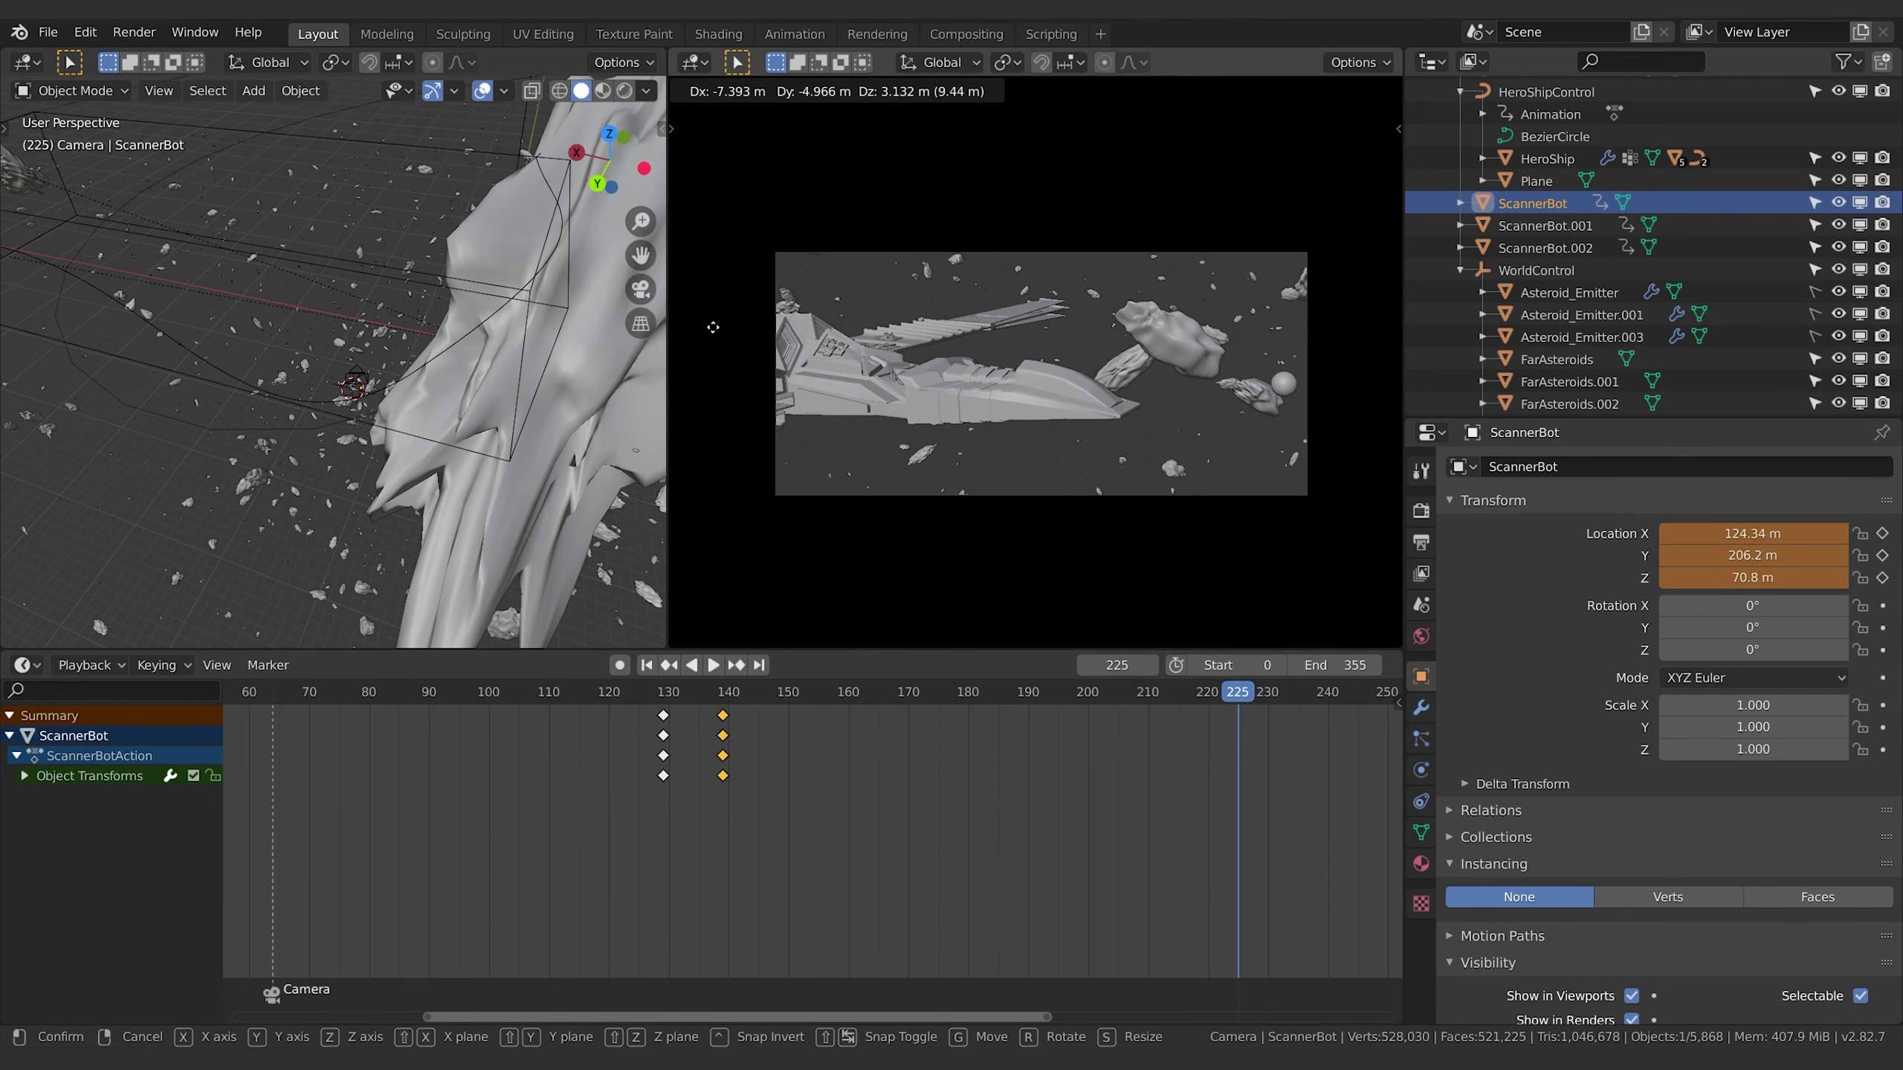
click(700, 343)
key(g)
key(y)
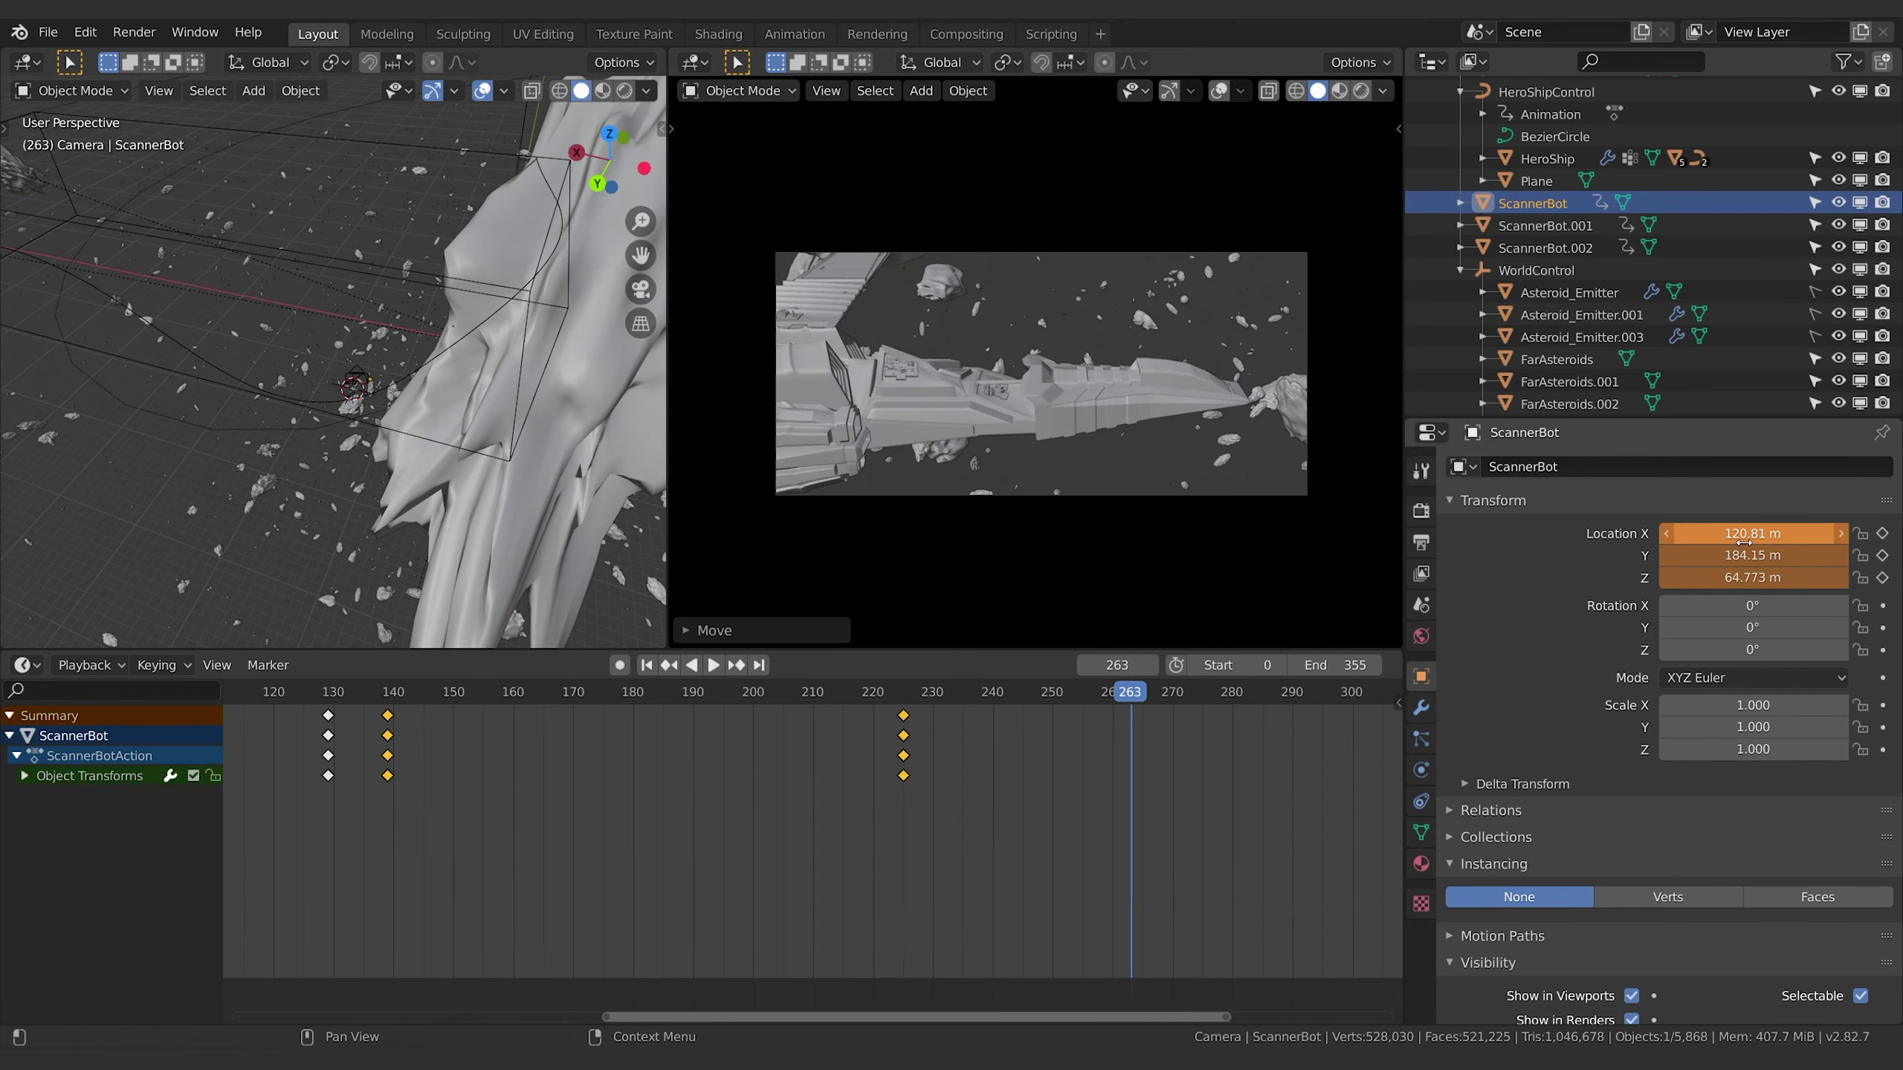
key(i)
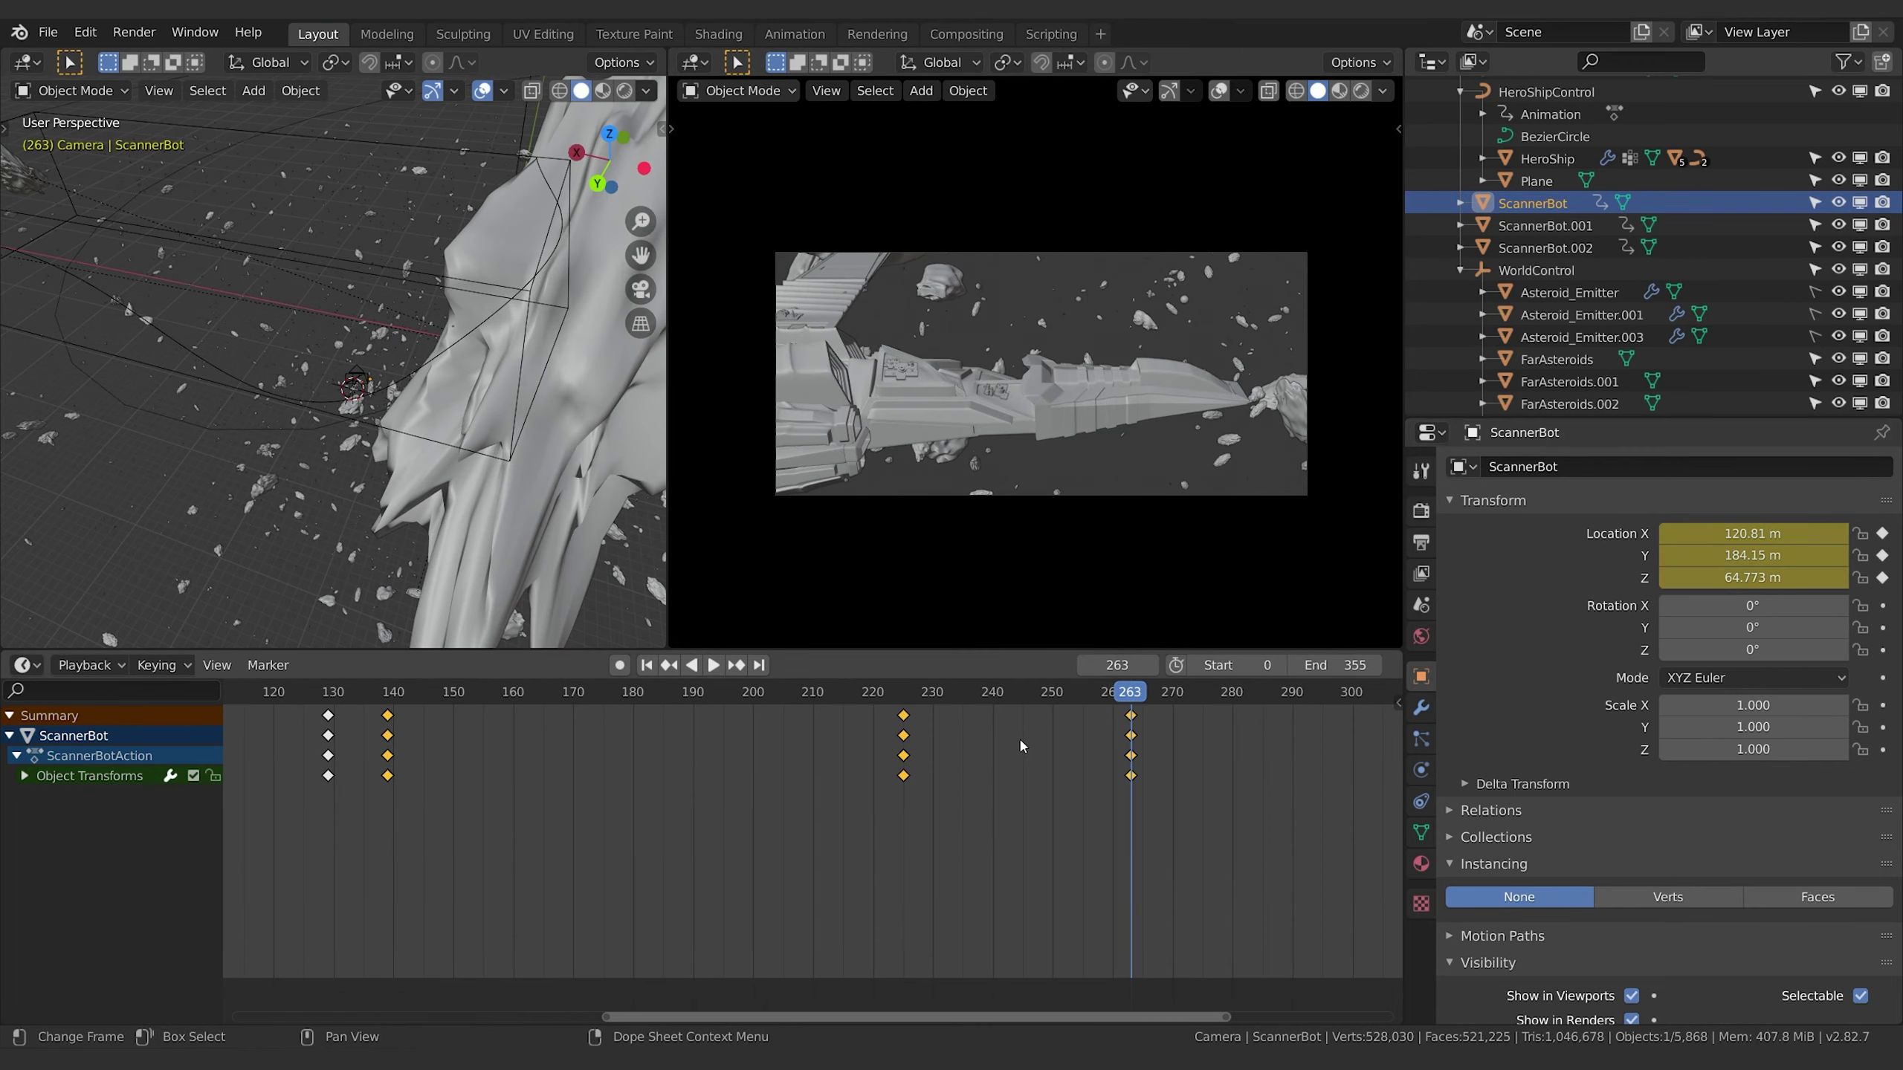
drag(1084, 687, 592, 707)
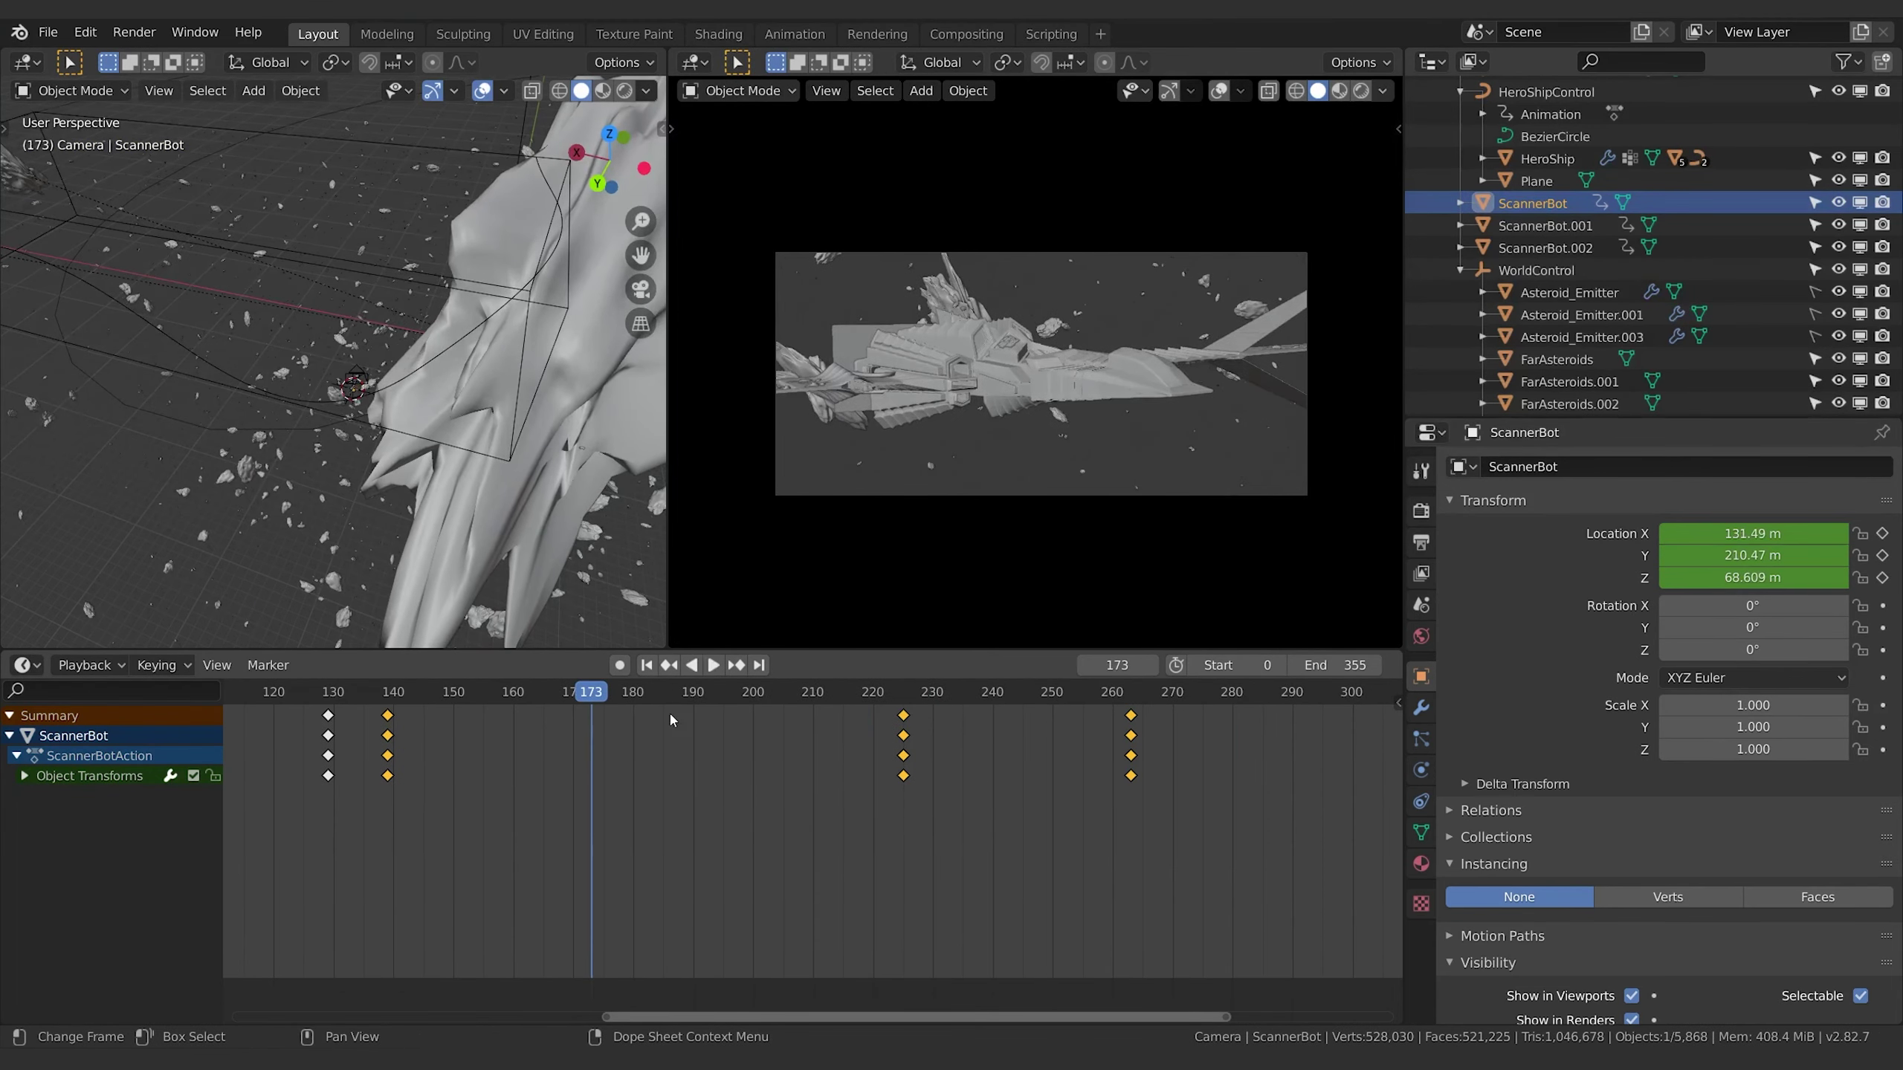
key(space)
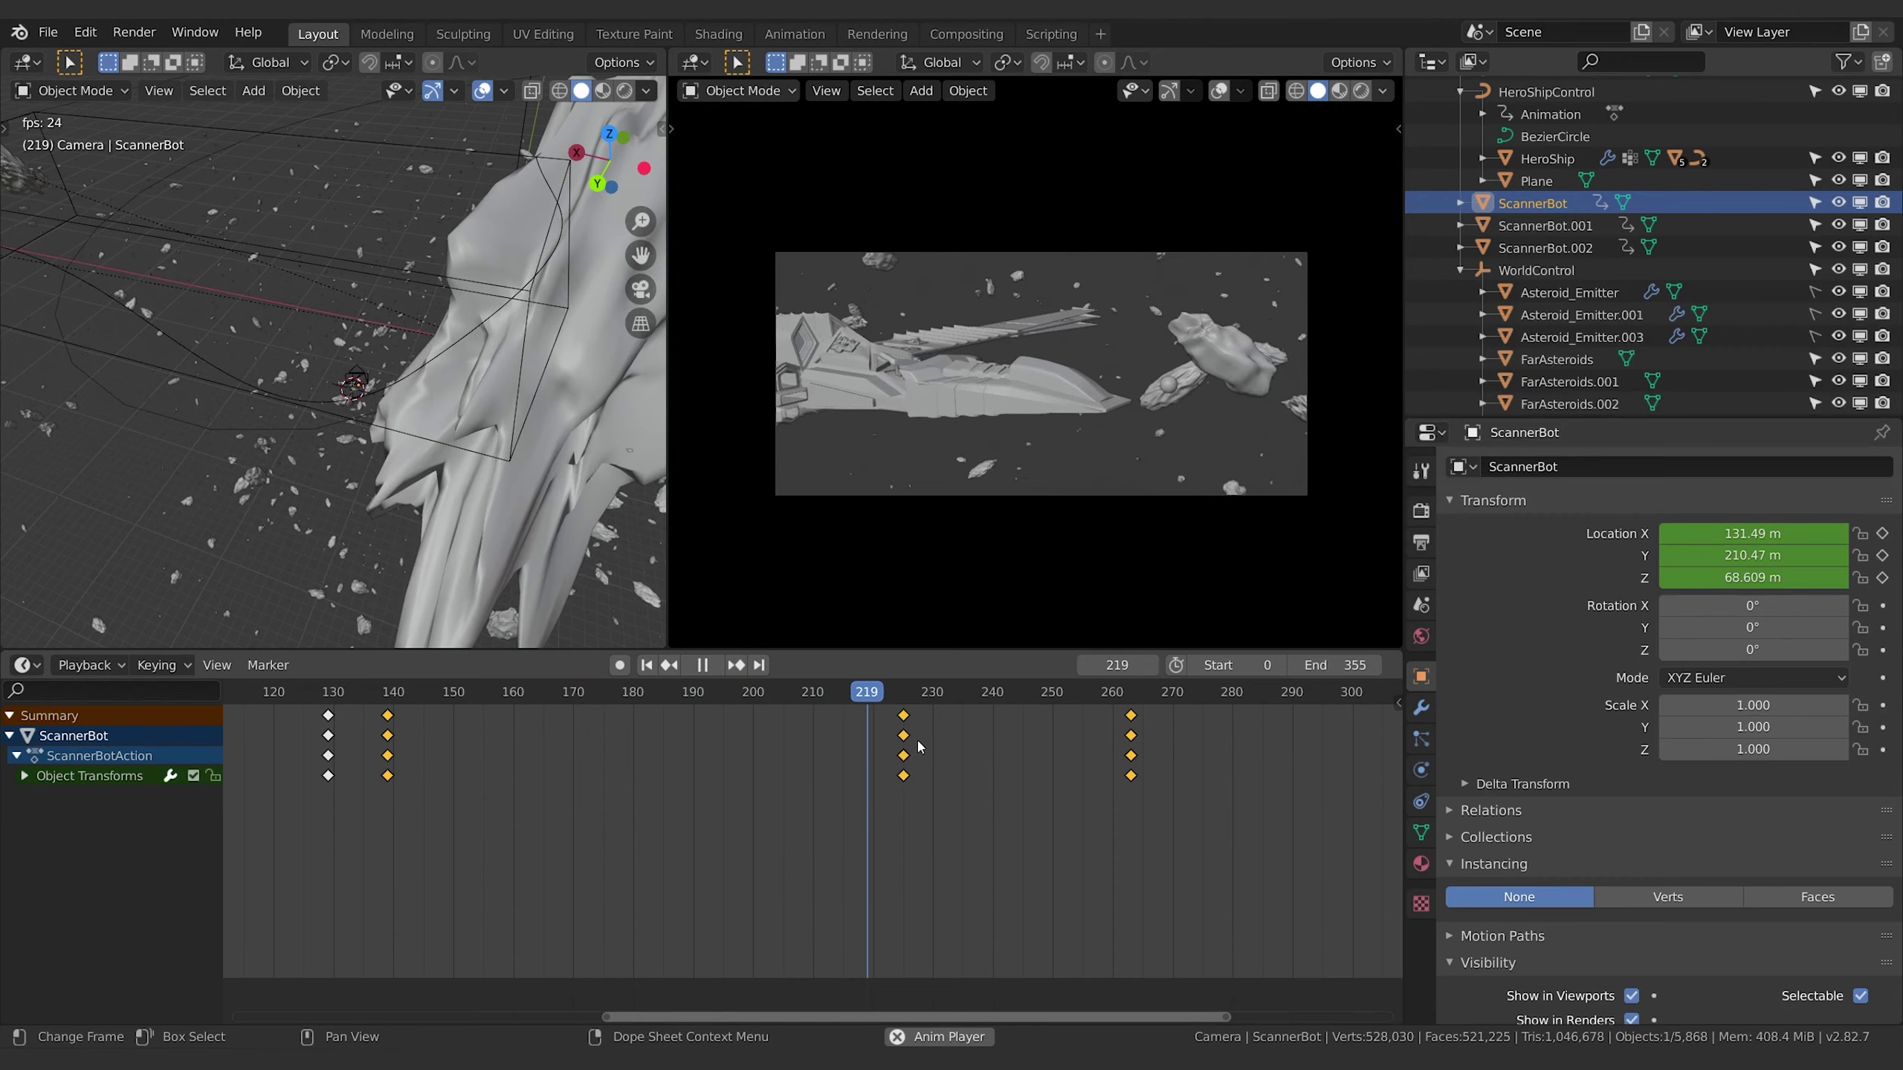
key(space)
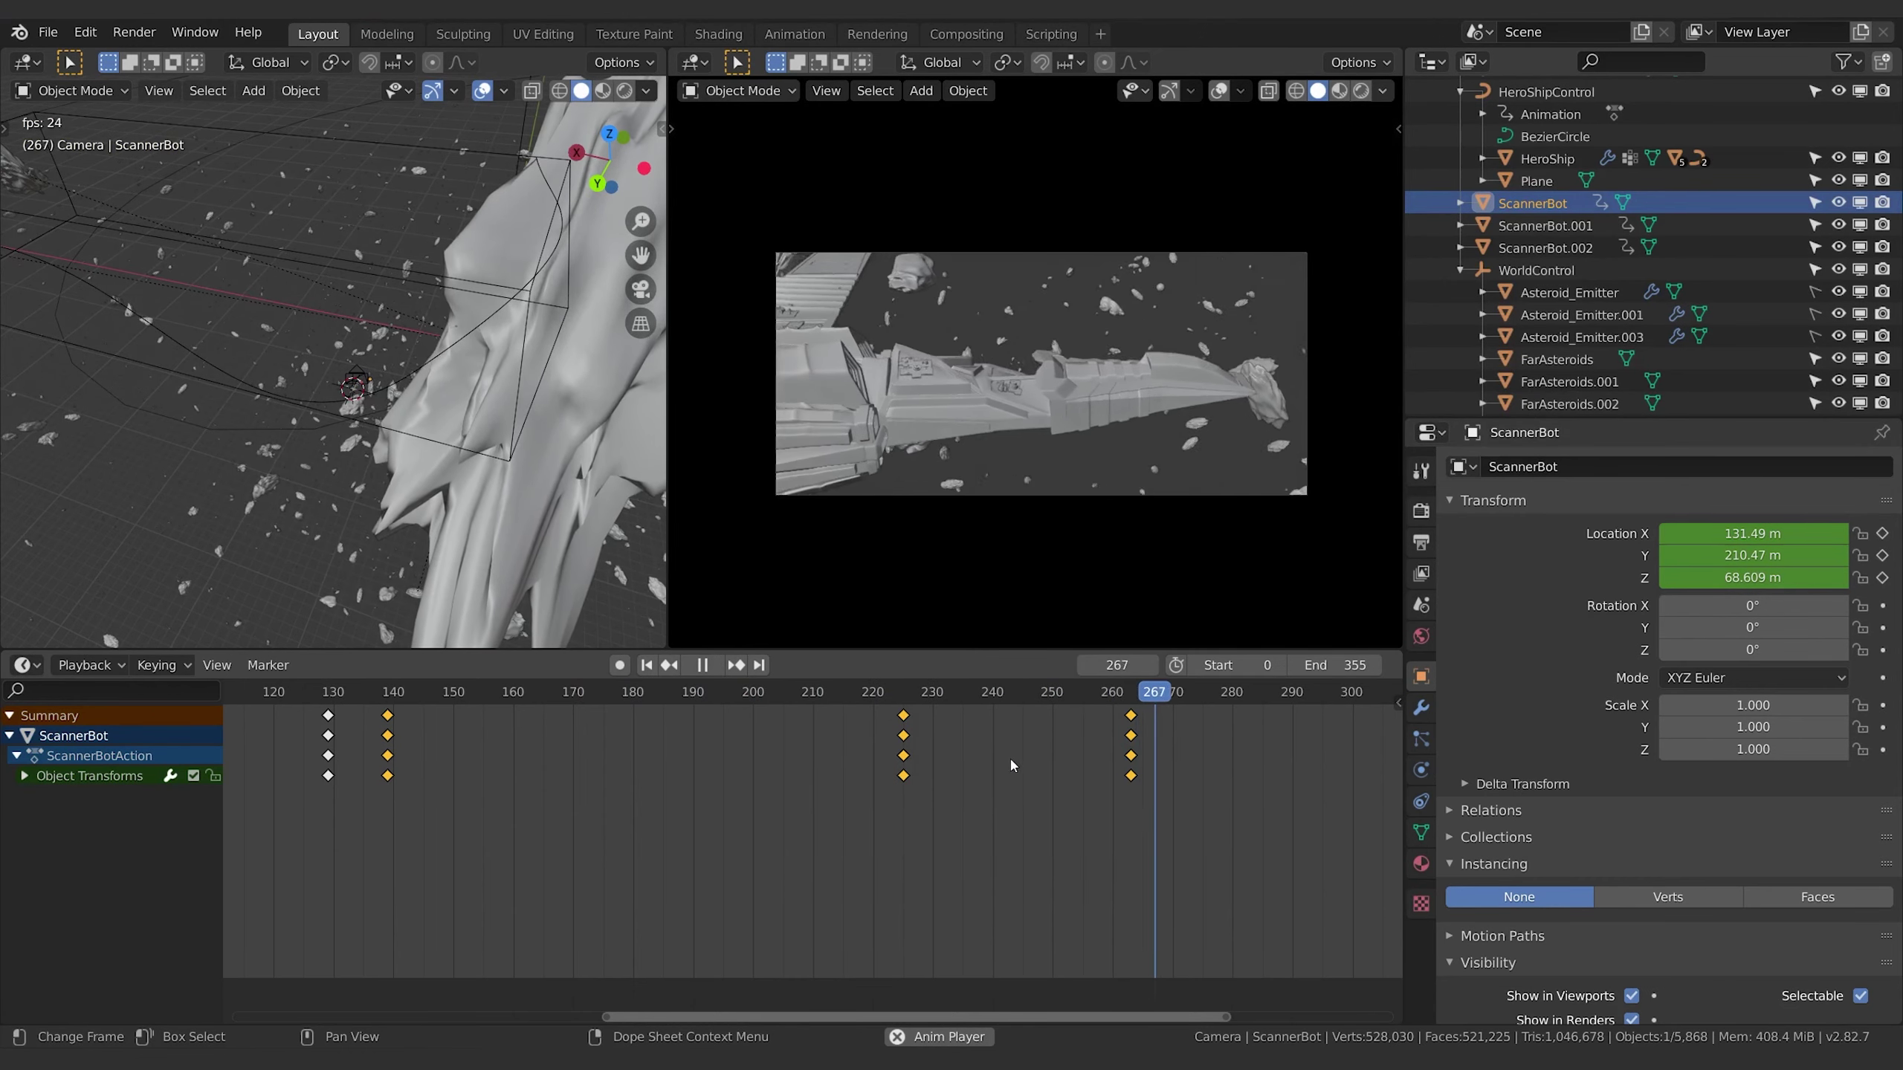
Set ScannerBot's keyframes at frames 225 and 263 to Bezier interpolation and preview from frame 195.
key(b)
key(Escape)
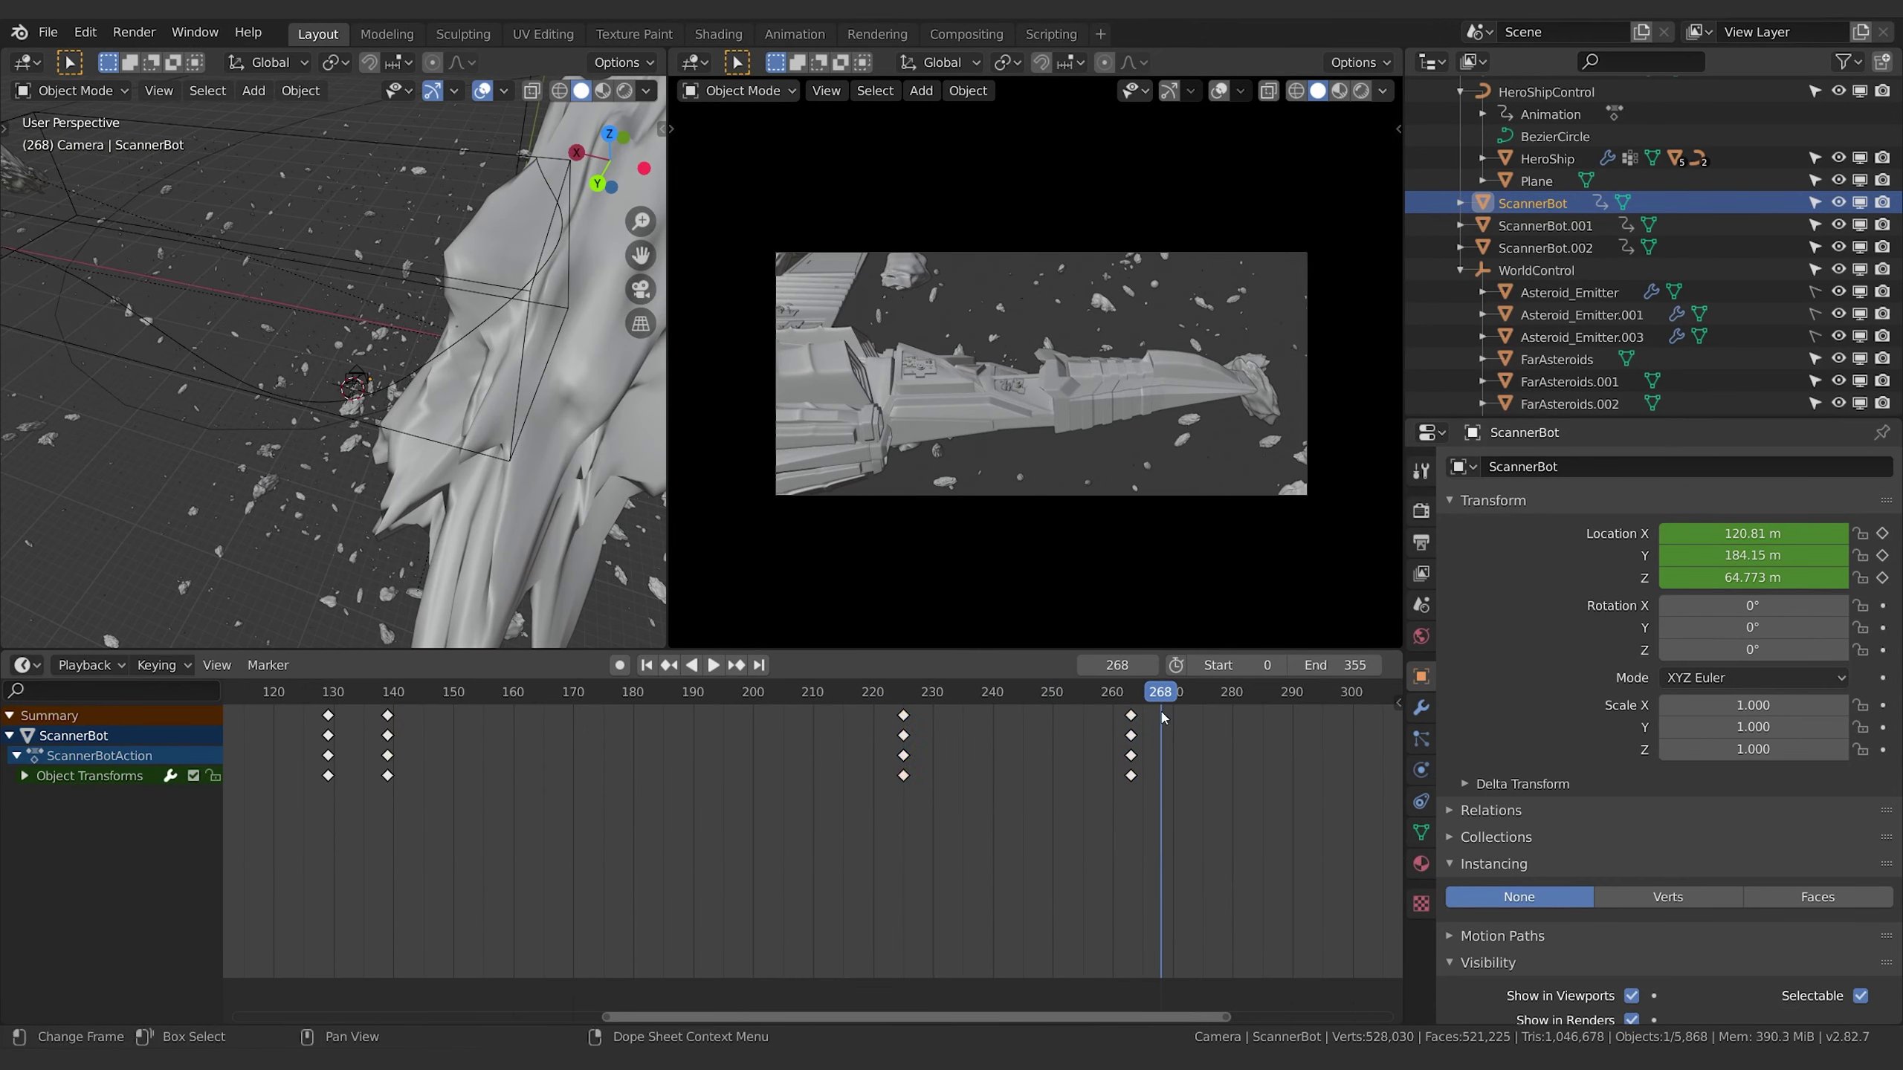
drag(1158, 715, 873, 870)
right_click(904, 721)
mouse_move(905, 719)
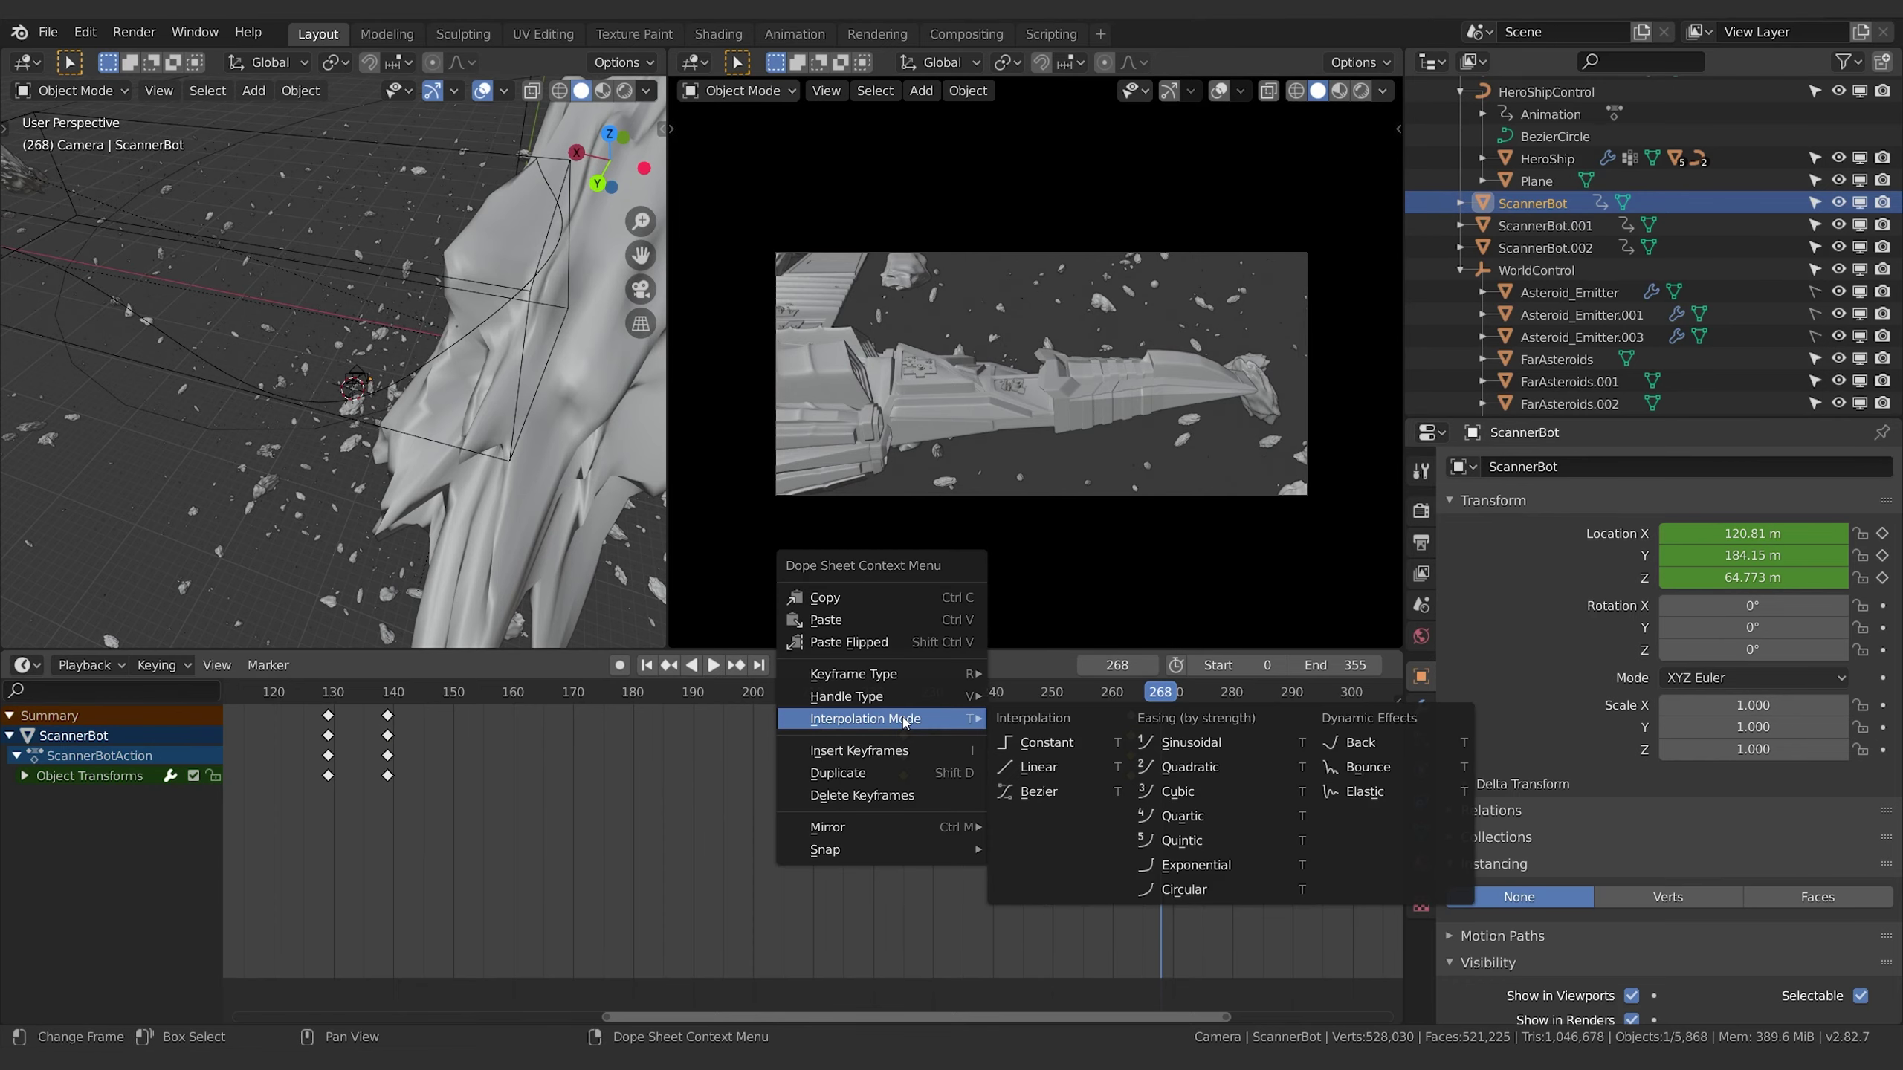
click(1041, 795)
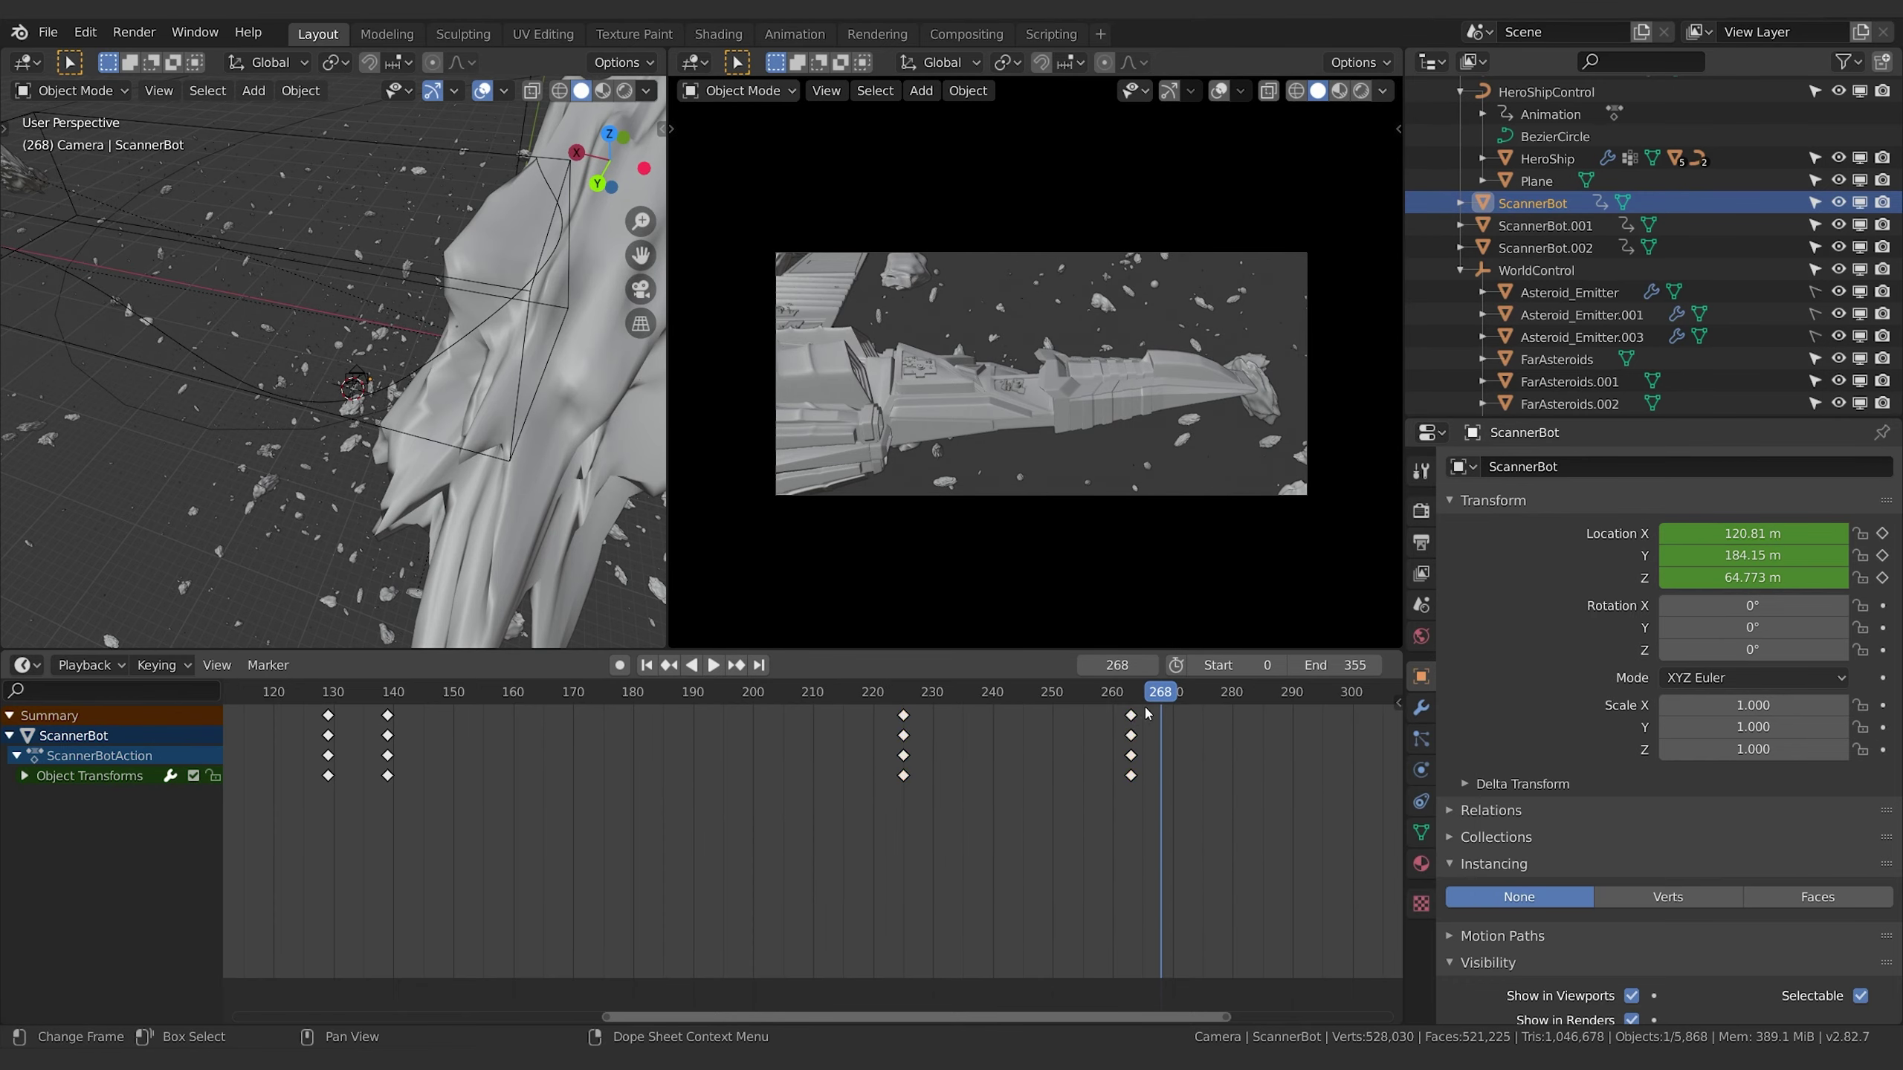
drag(1146, 712, 722, 715)
key(space)
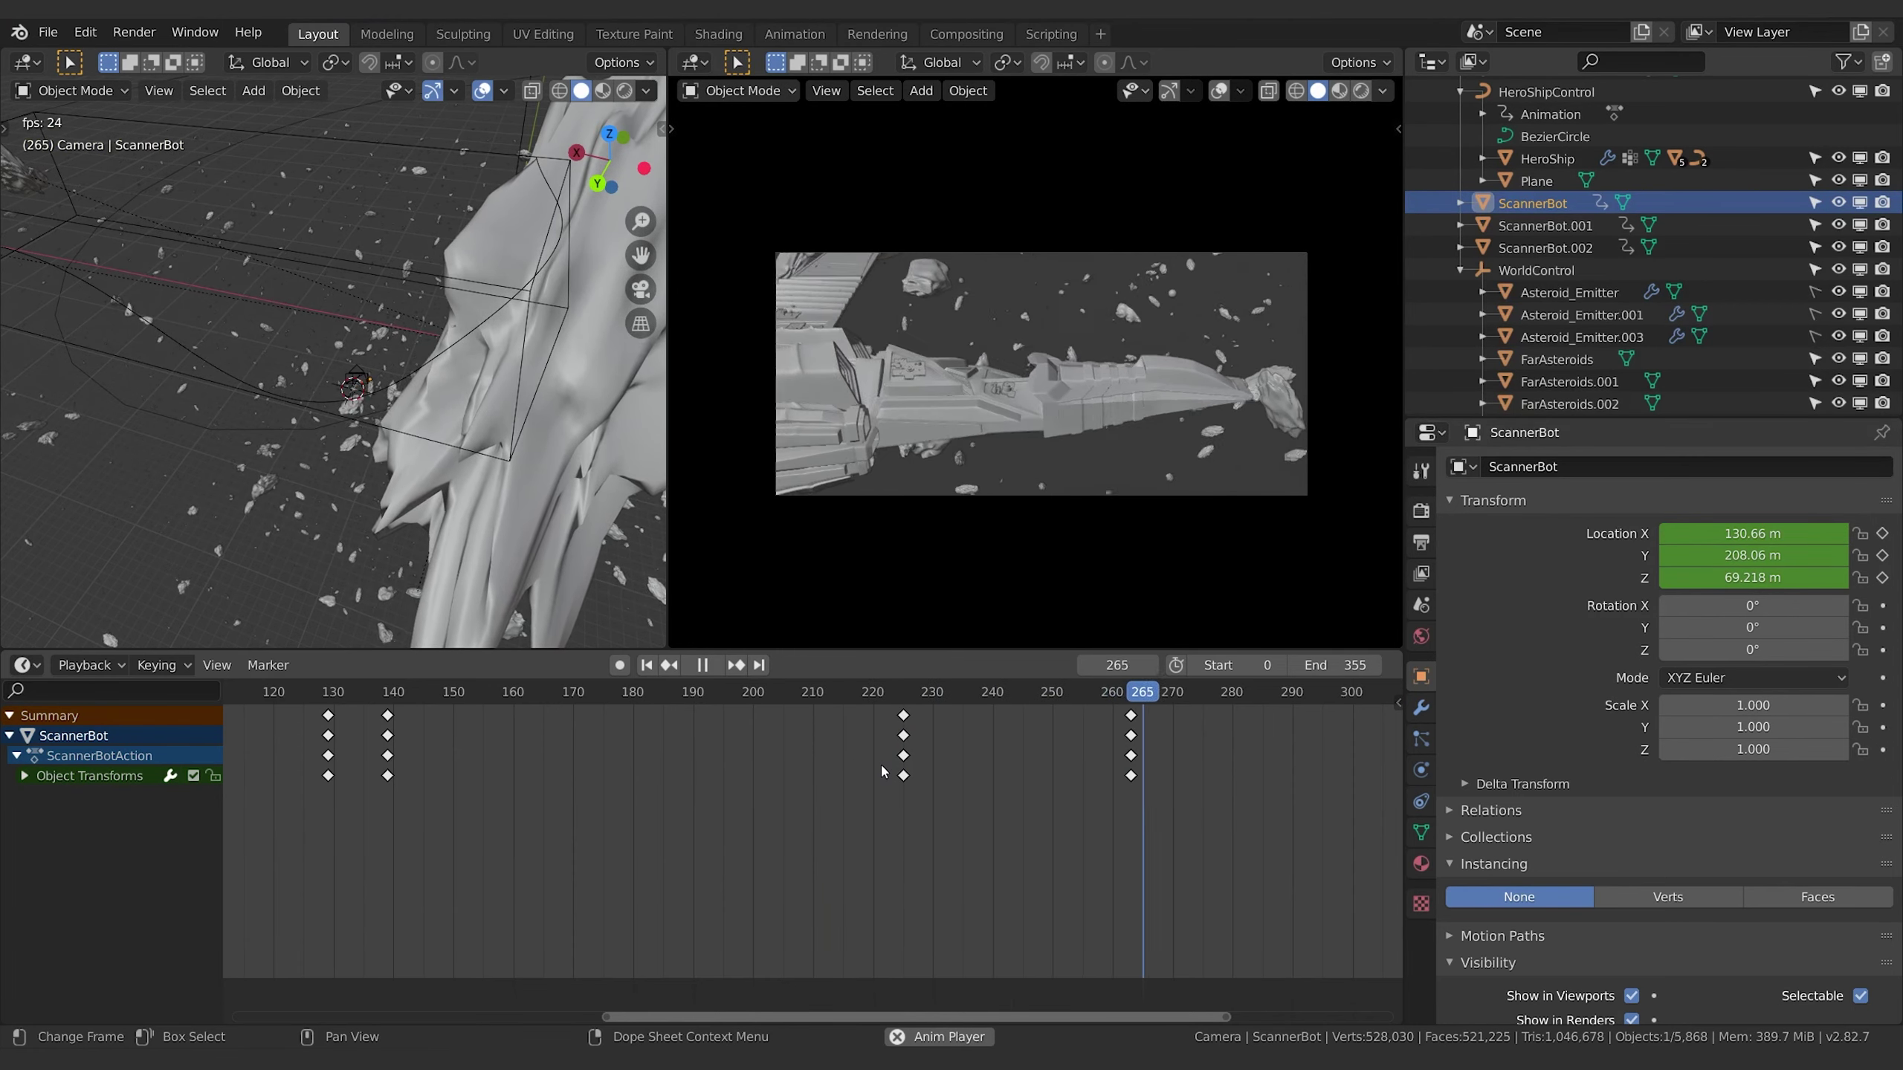
key(Escape)
Move ScannerBot at frame 194, key its location with Bezier interpolation, and replay from frame 180.
key(g)
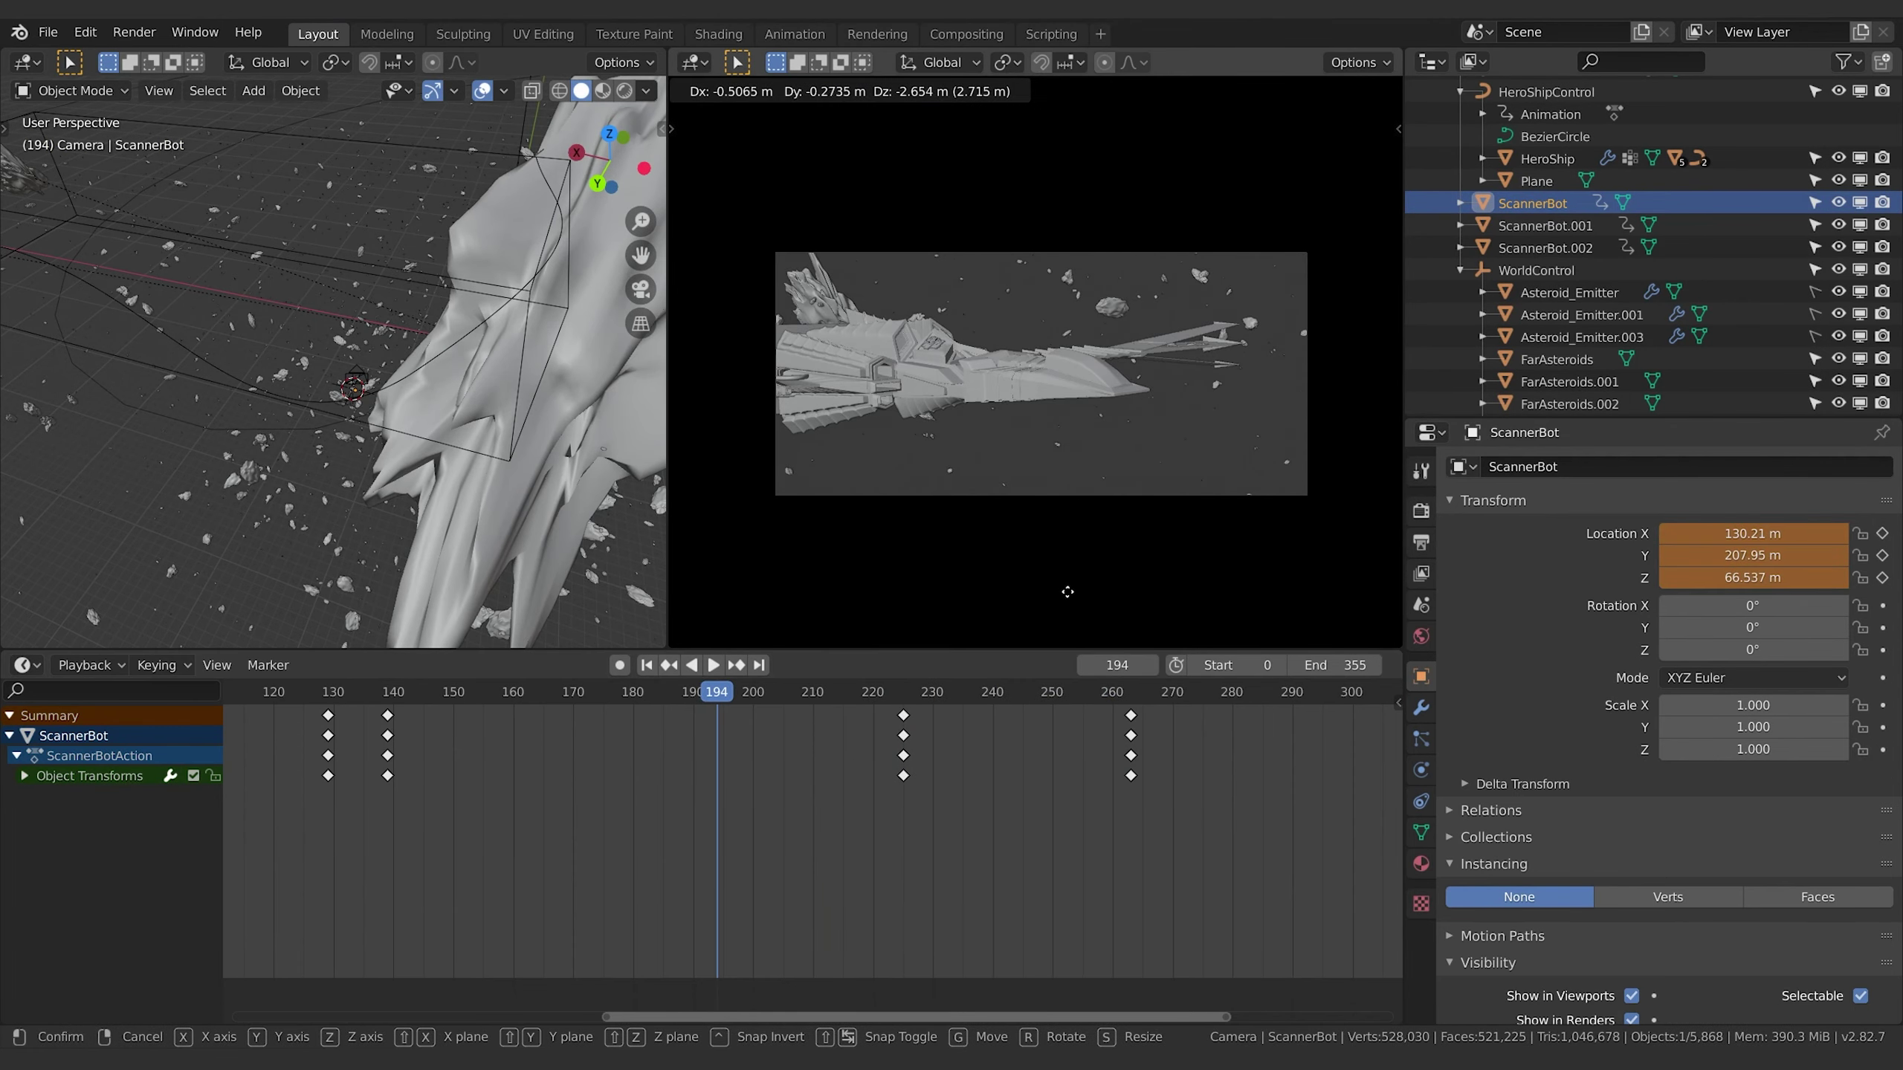
click(1101, 593)
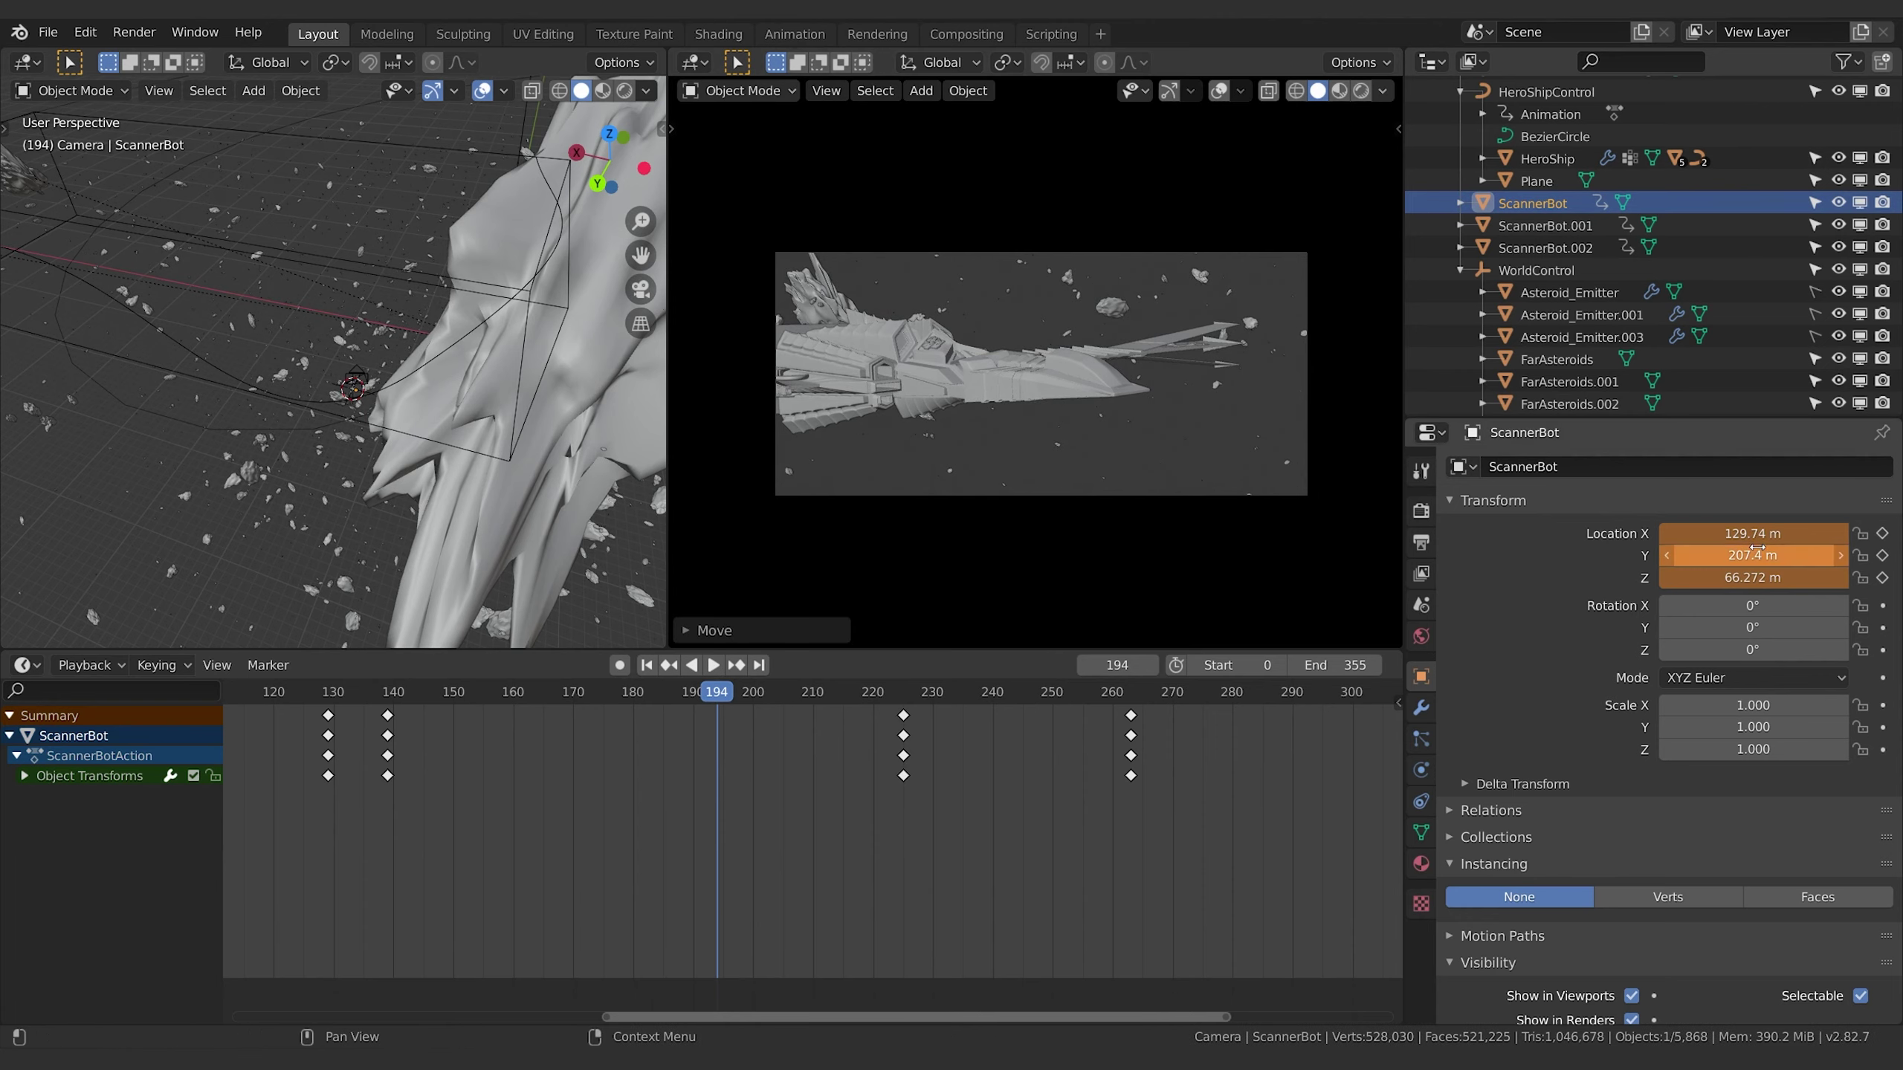
key(i)
key(space)
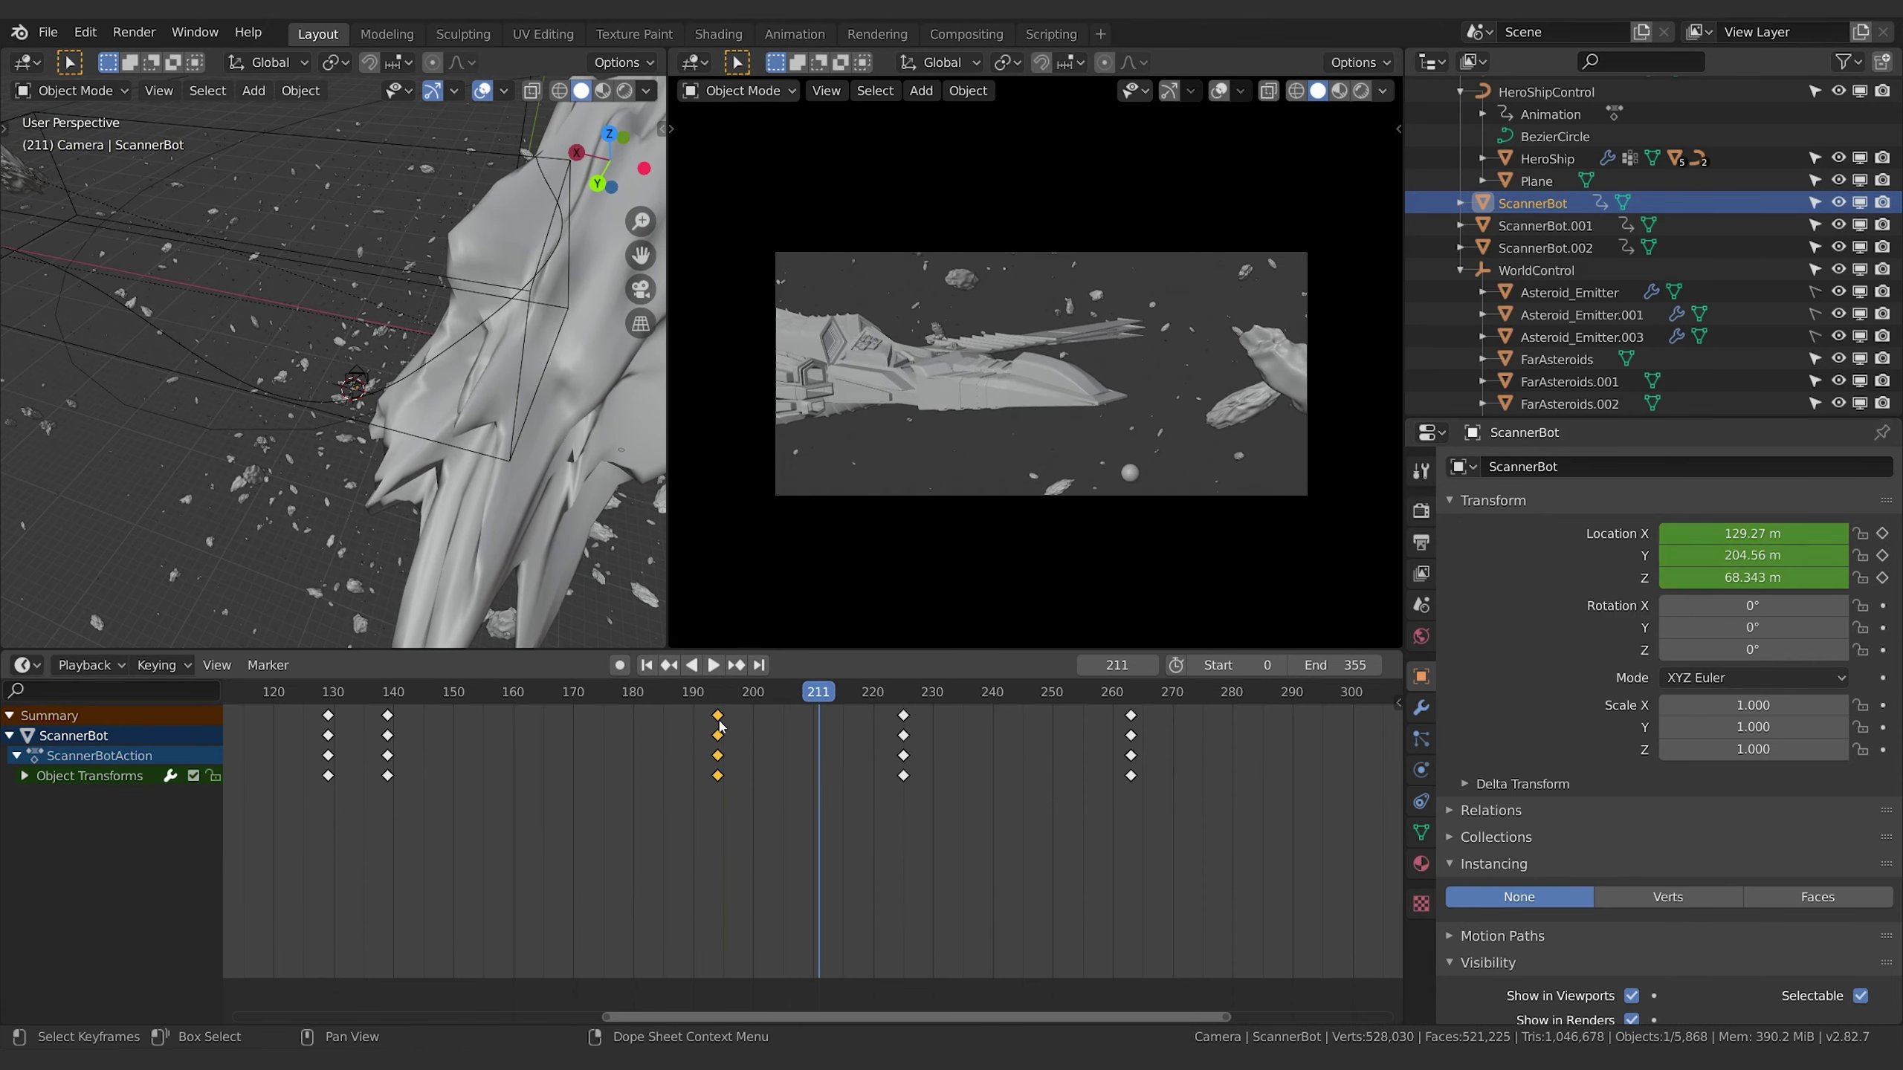
right_click(720, 725)
mouse_move(722, 721)
click(881, 791)
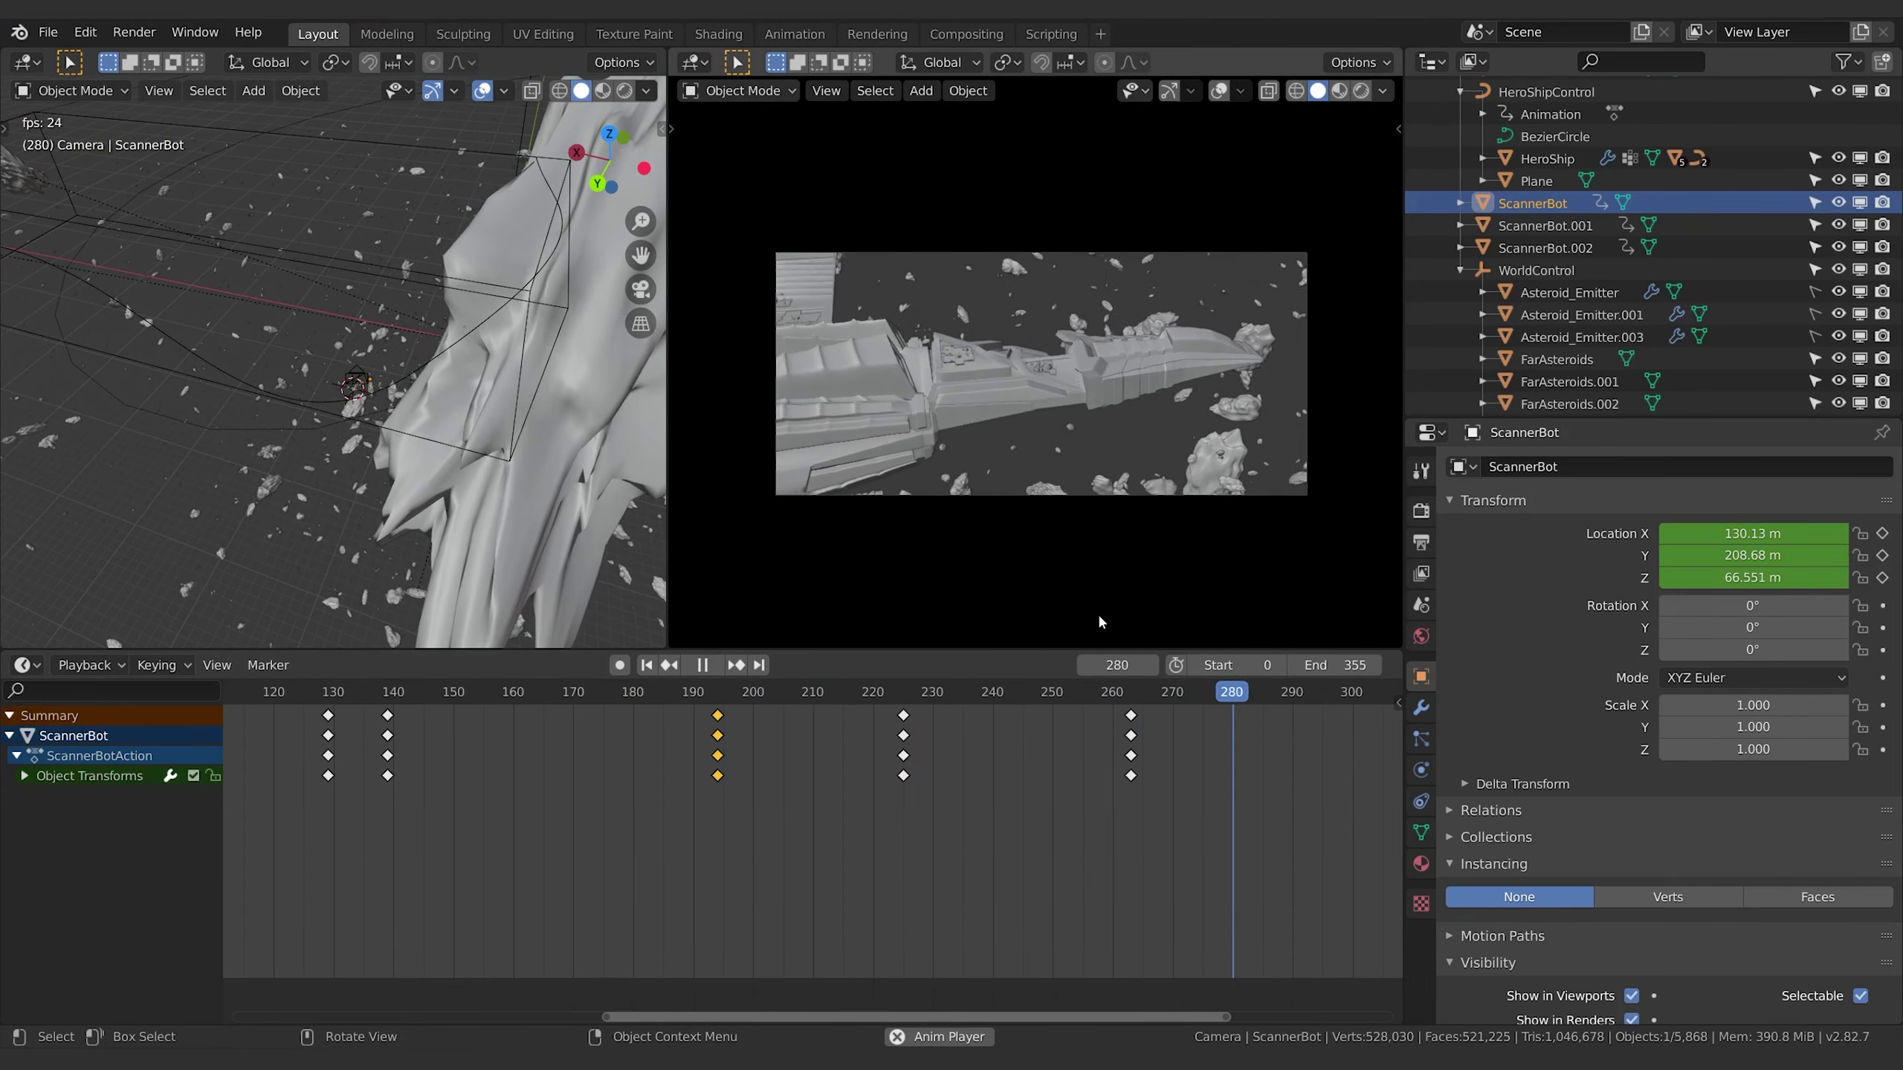
key(space)
click(609, 724)
key(space)
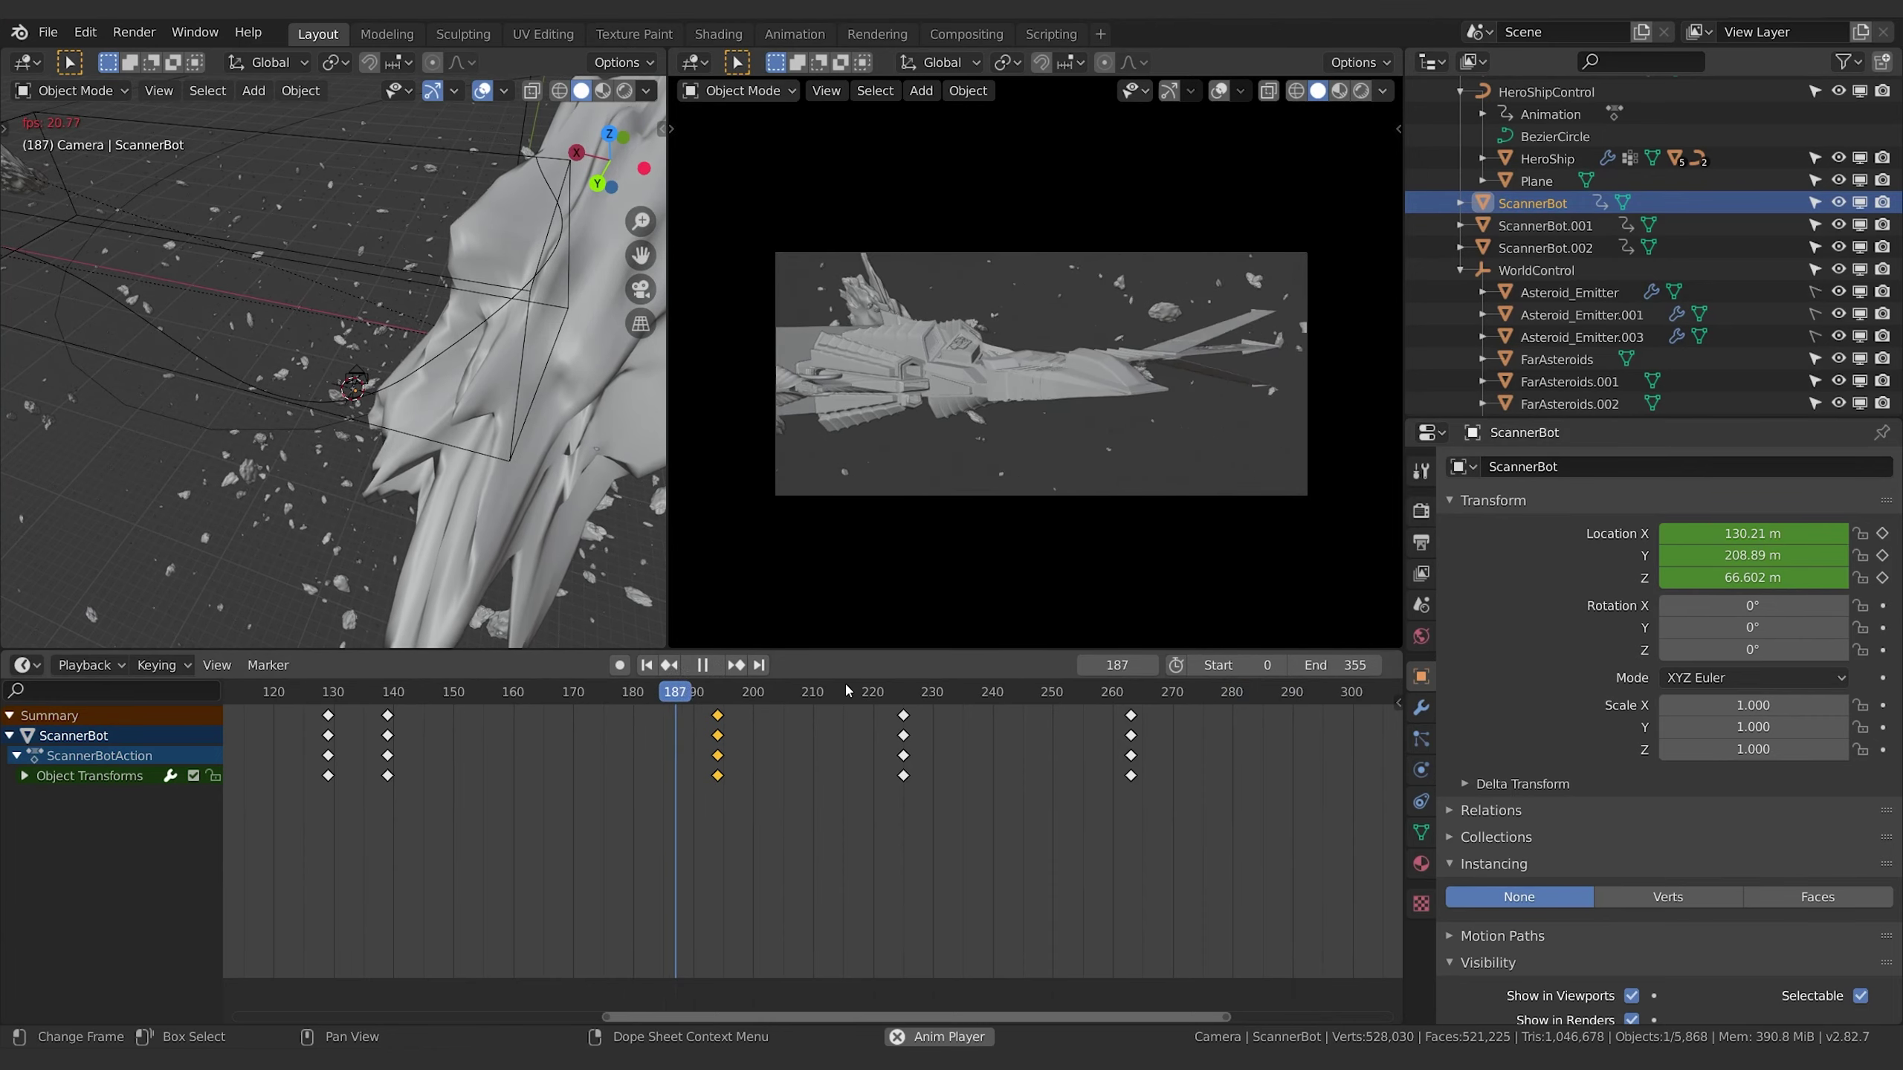
Select ScannerBot.001 and review its motion by scrubbing and playing frames 195 to 266.
click(1545, 225)
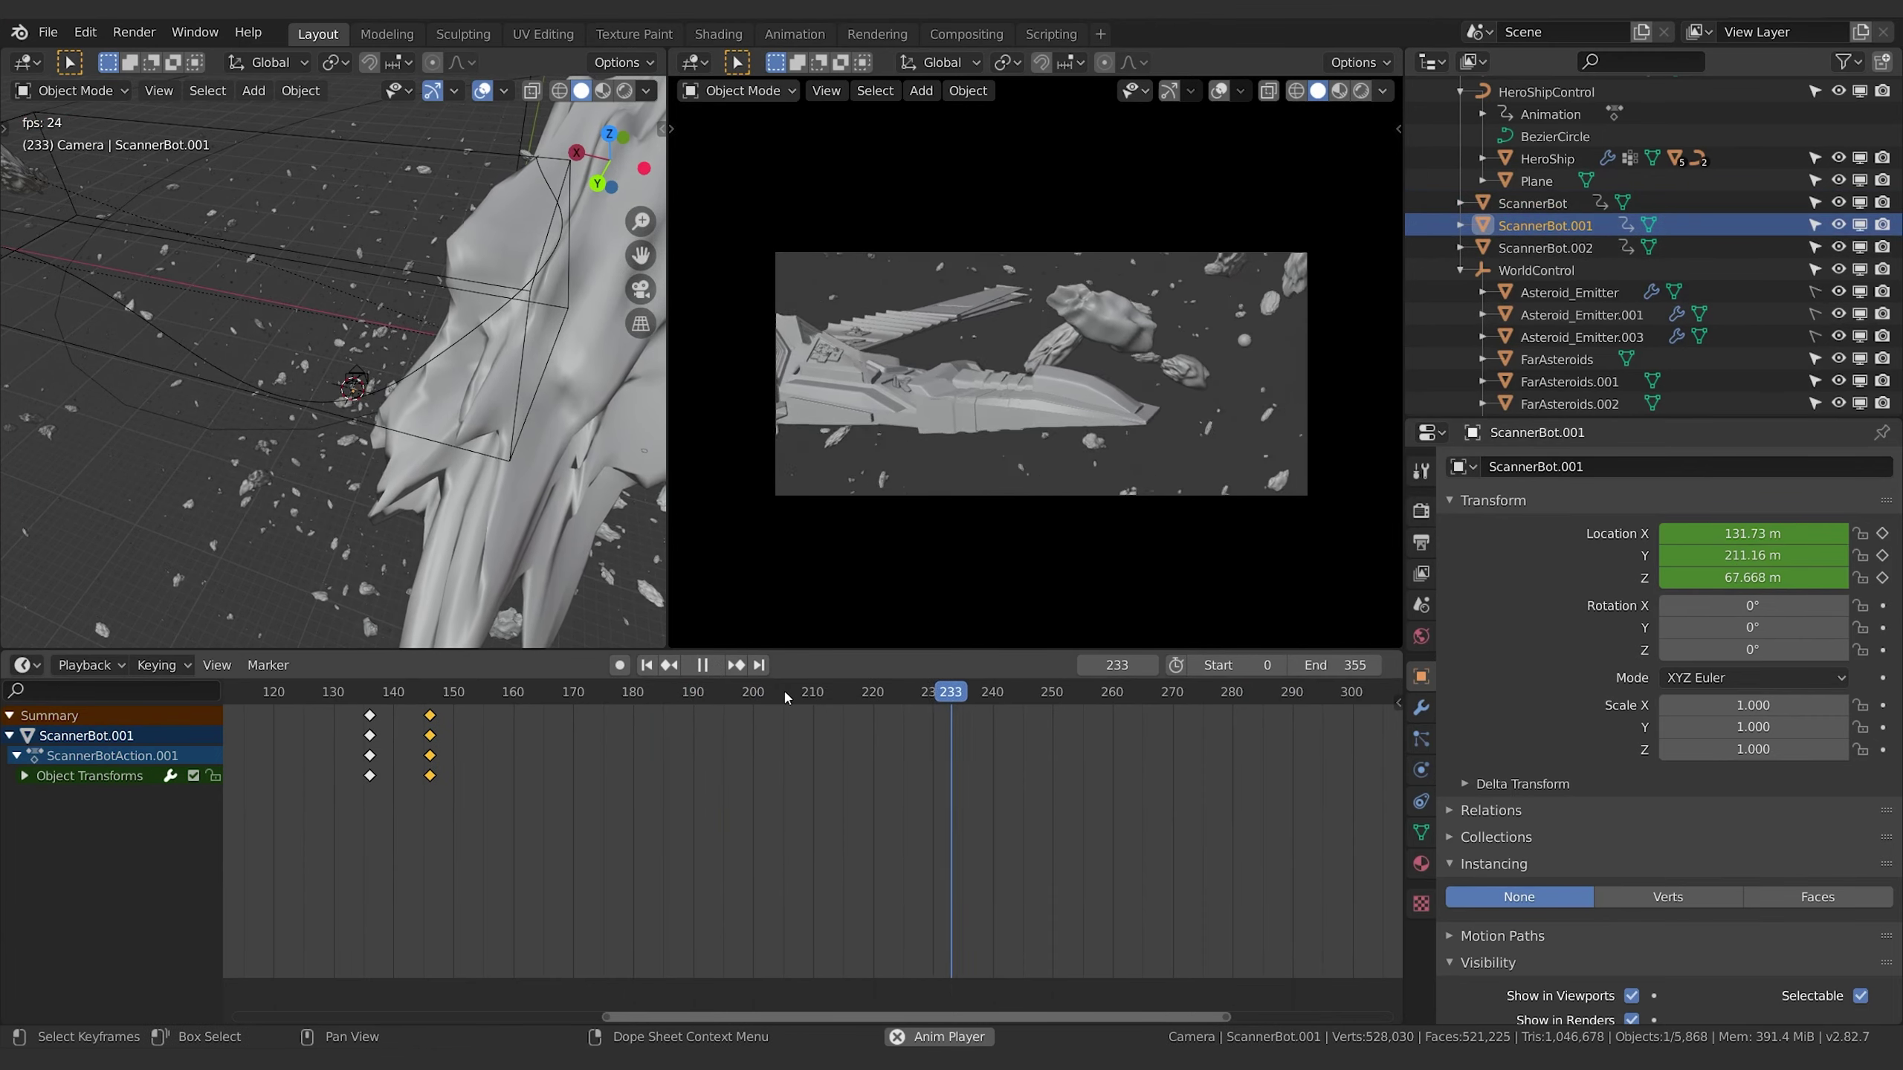
key(space)
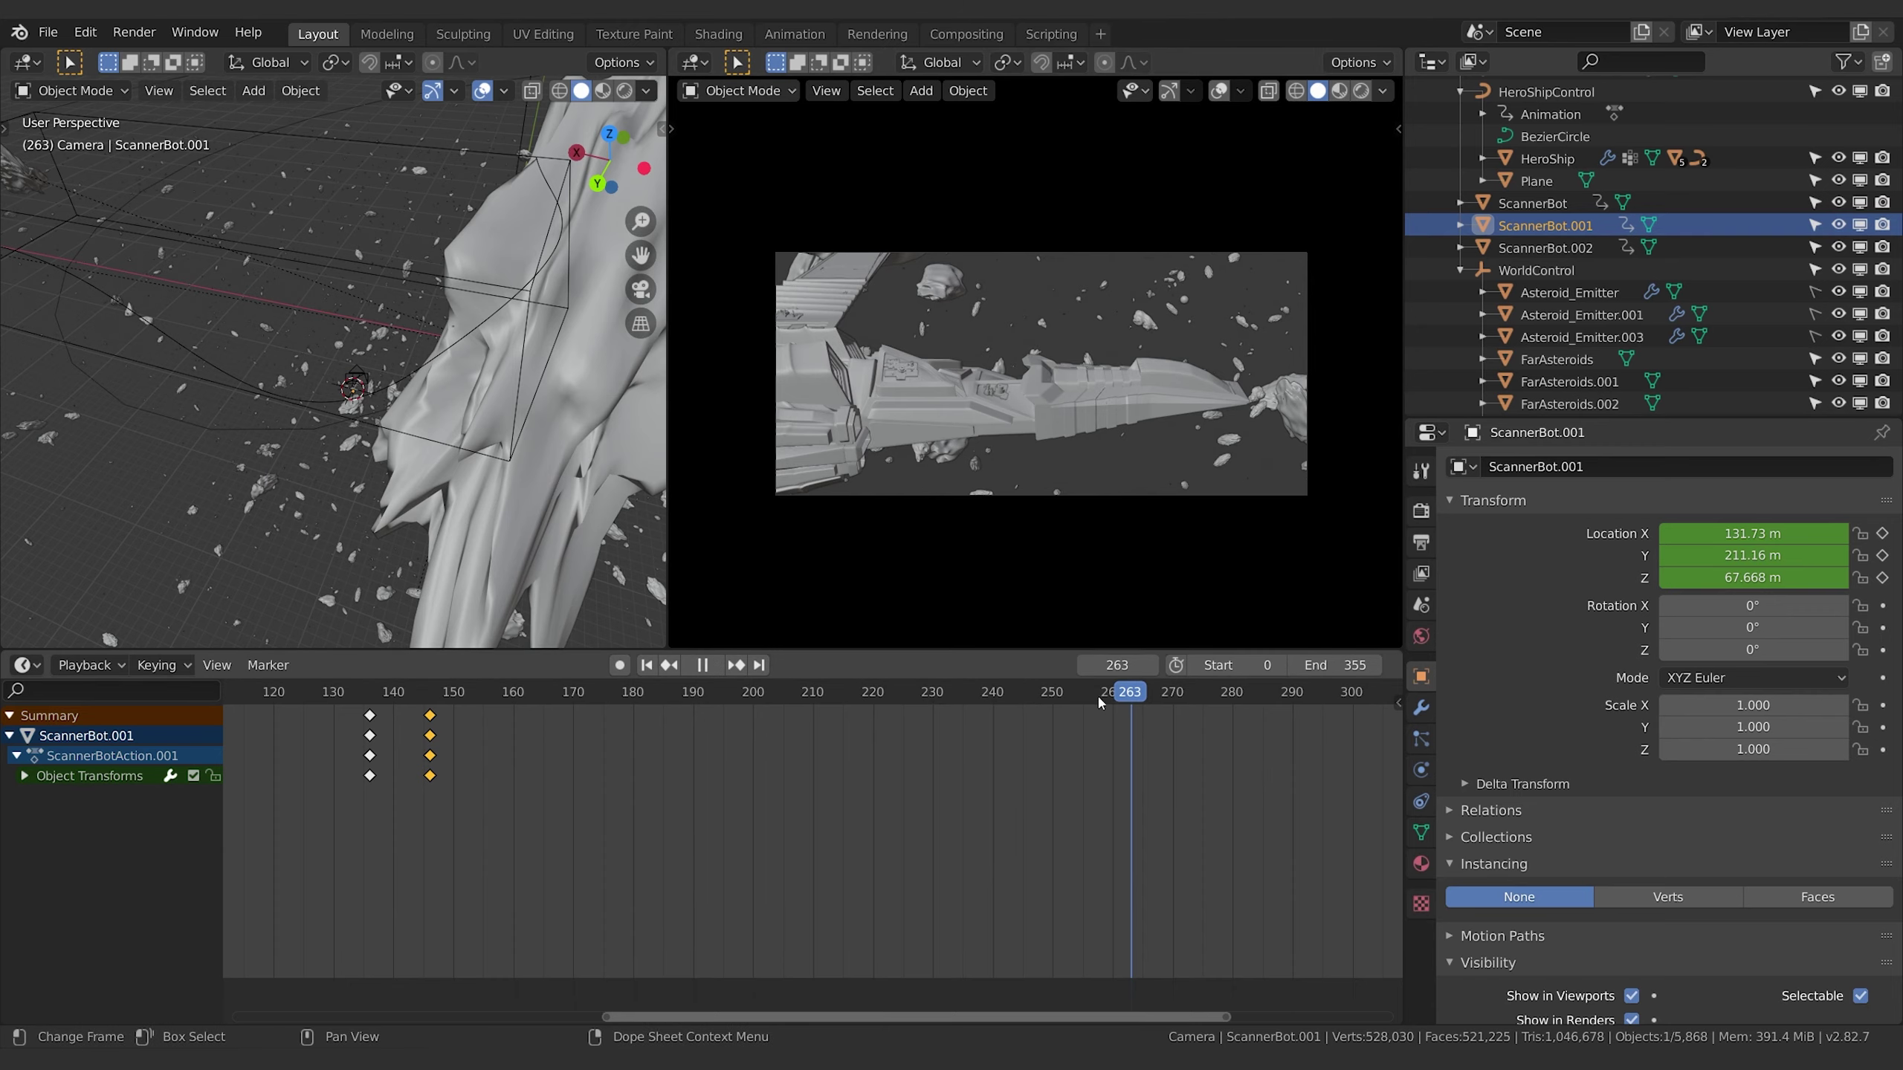
drag(1098, 699, 996, 716)
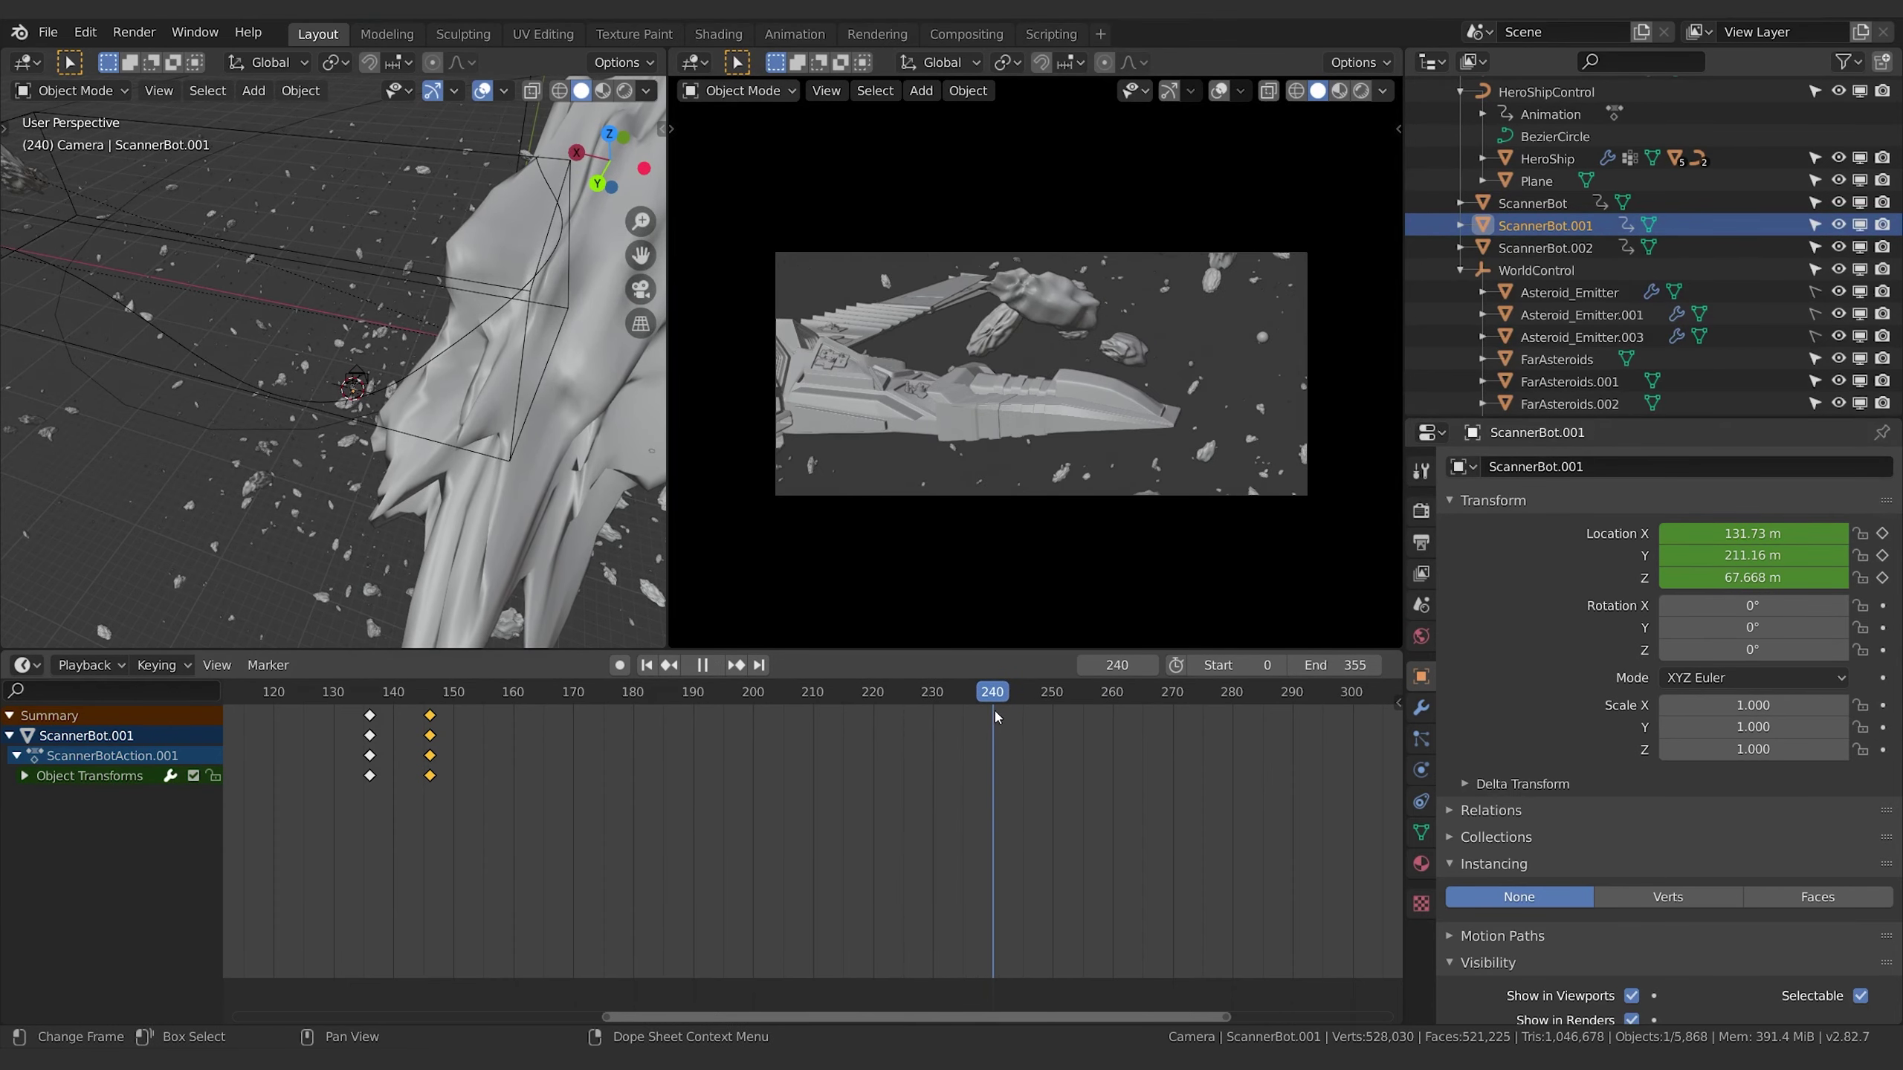
key(space)
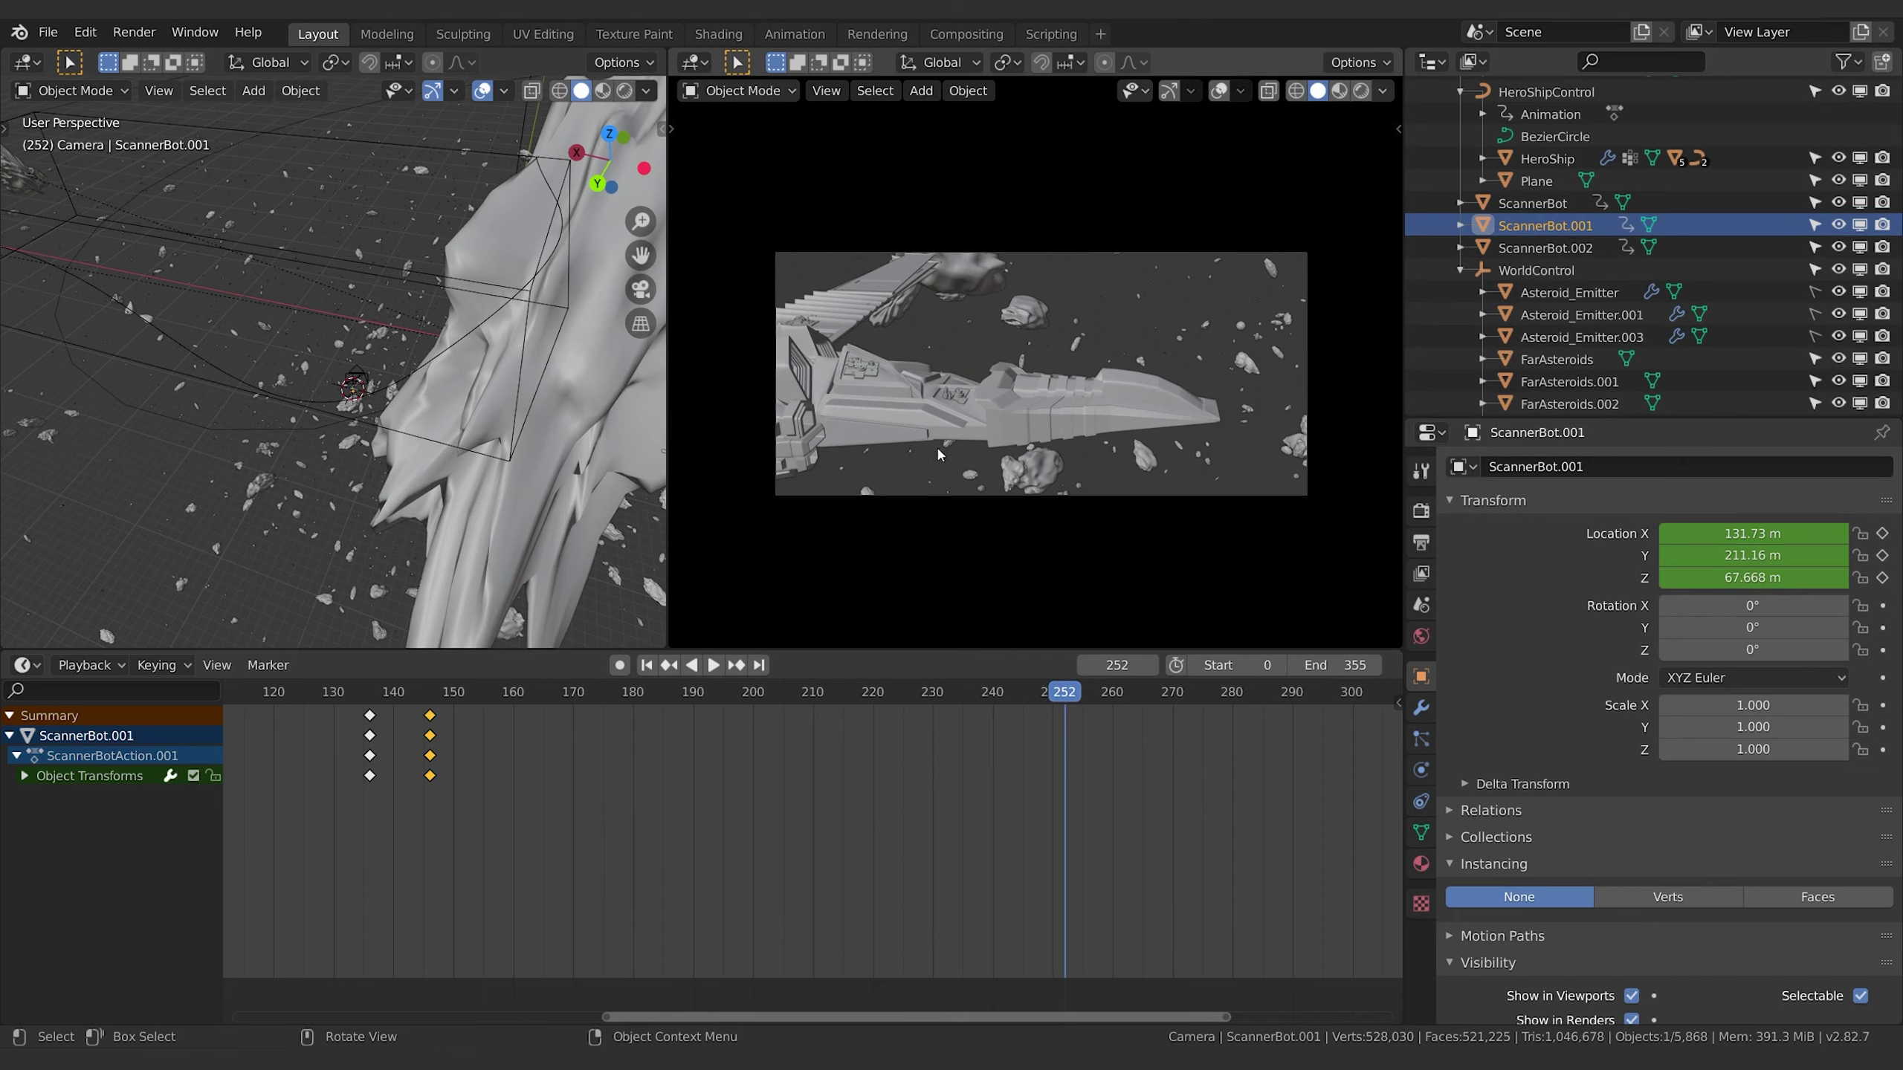
drag(1088, 695, 933, 712)
key(space)
key(space)
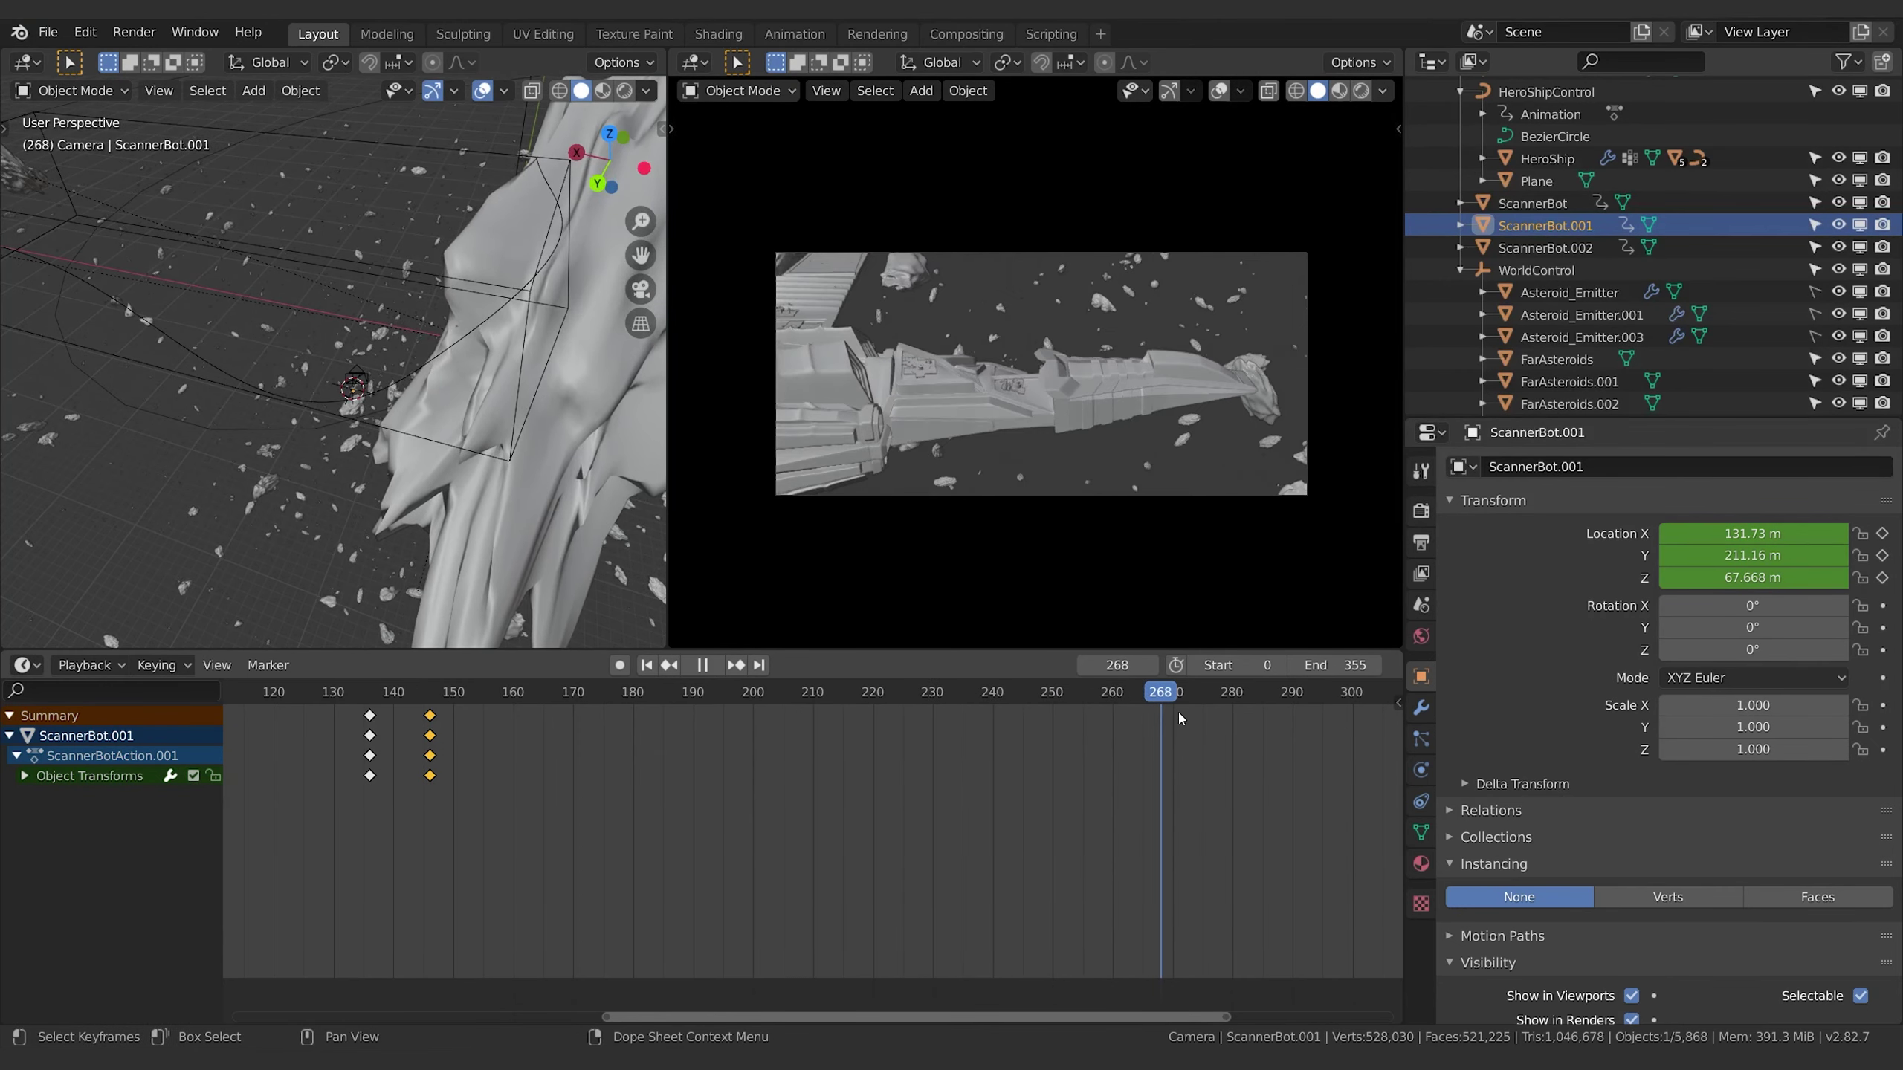
drag(1269, 717, 1143, 719)
shift+right_drag(1143, 719, 929, 725)
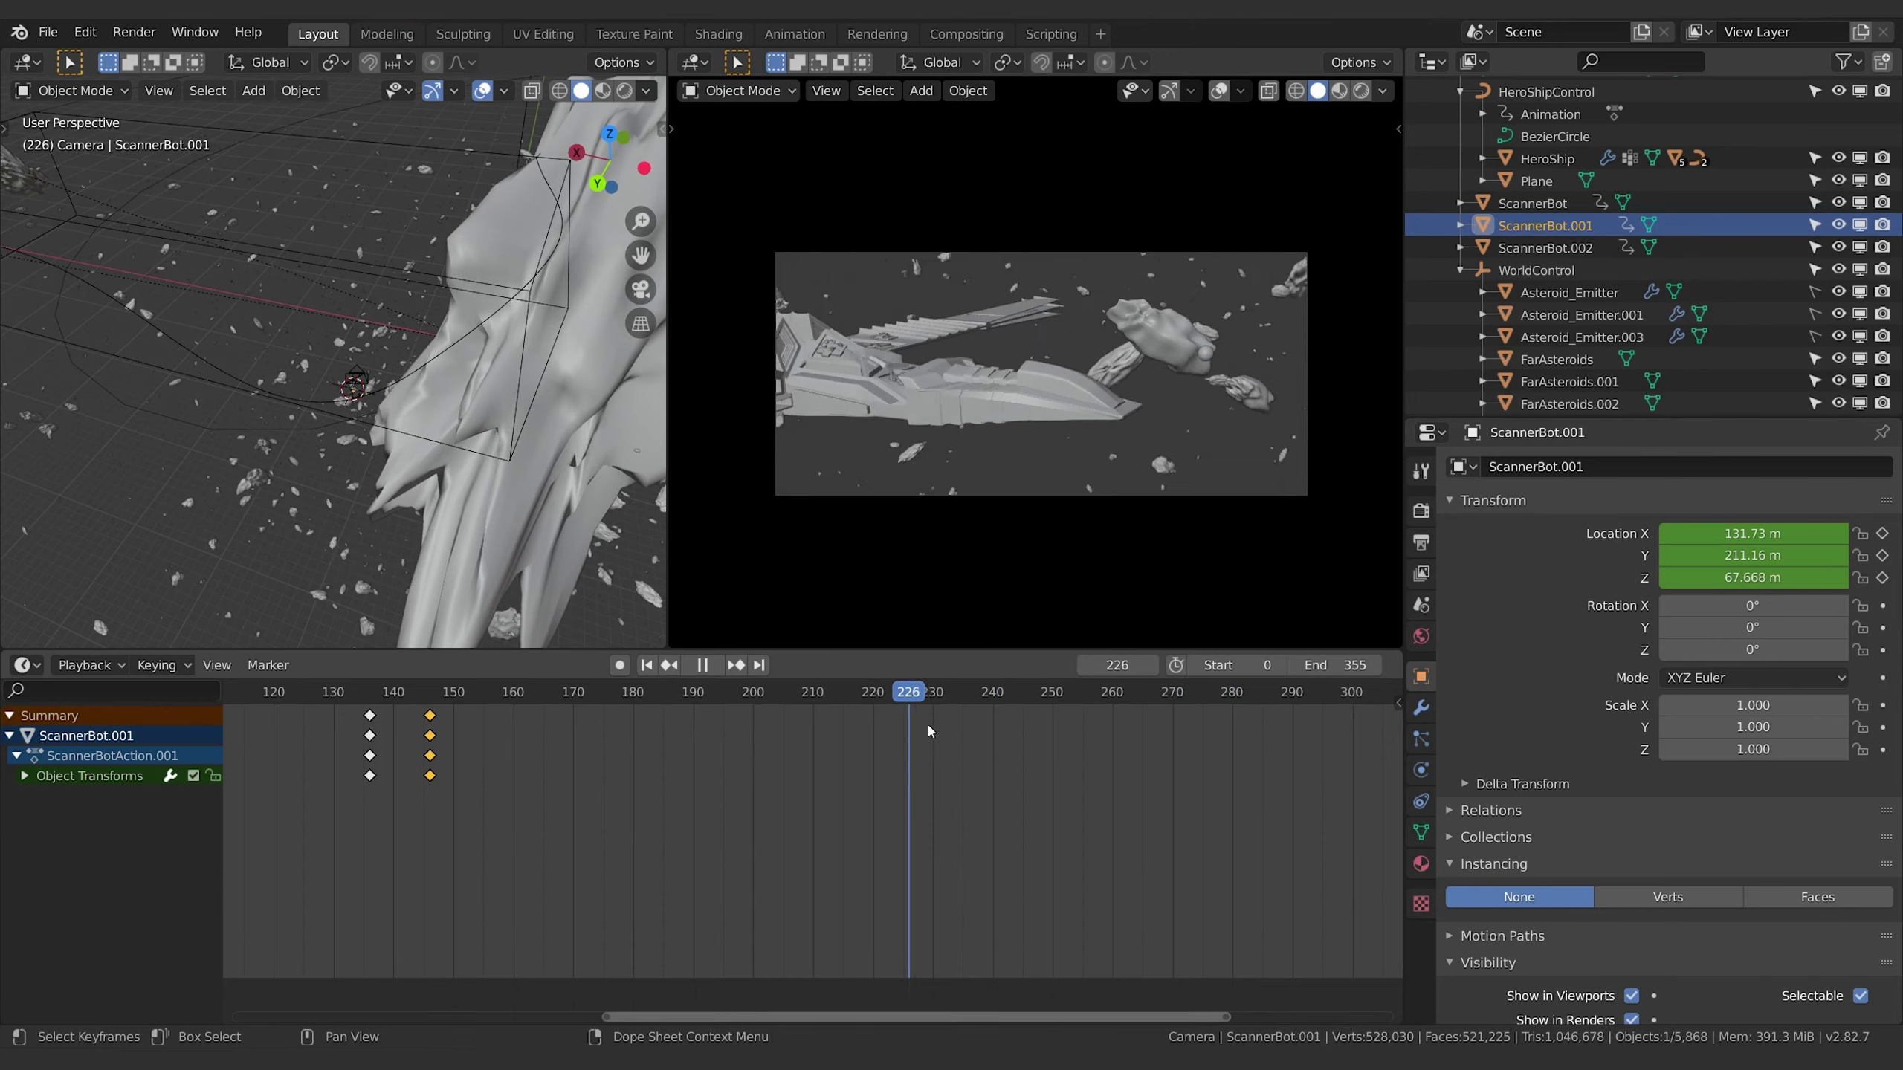
drag(932, 733, 1038, 715)
key(space)
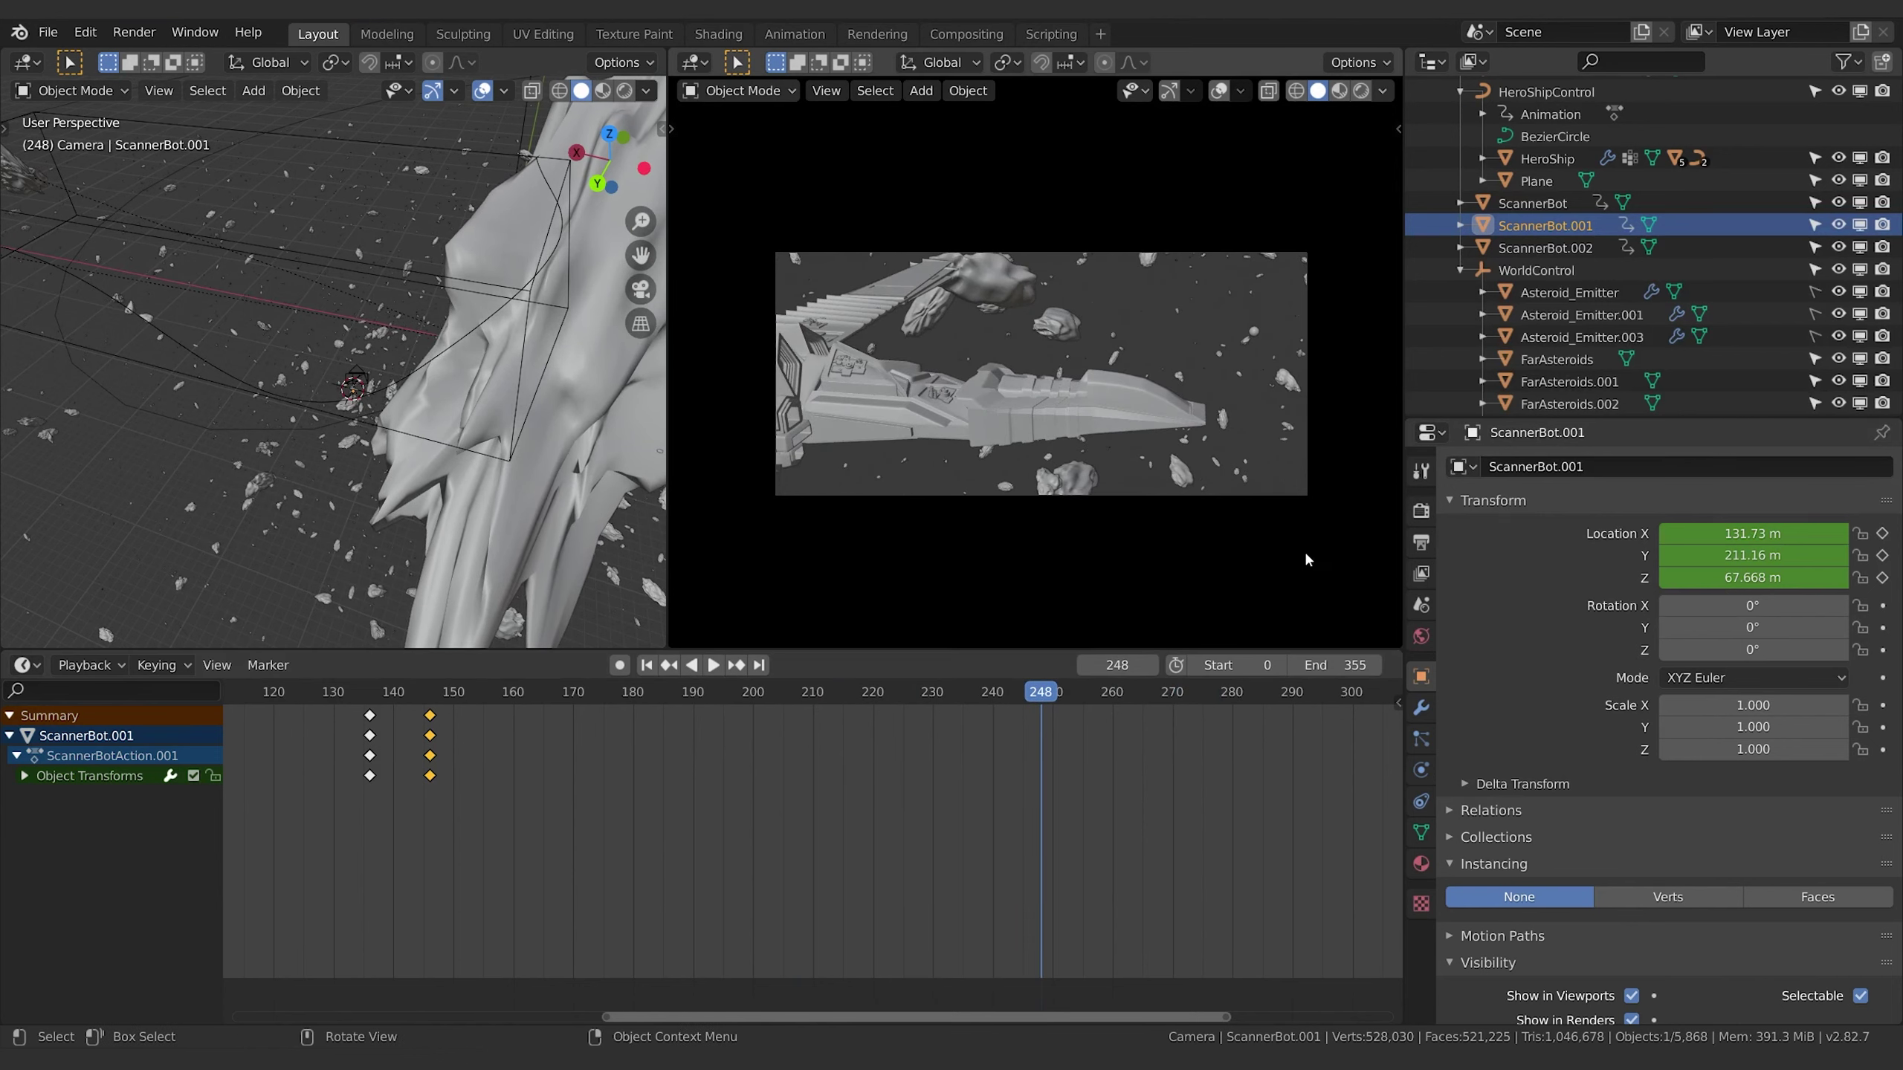
Inspect the keyframes of ScannerBot.002, ScannerBot and ScannerBot.001, then scrub back toward frame 223.
drag(1034, 709, 978, 687)
key(space)
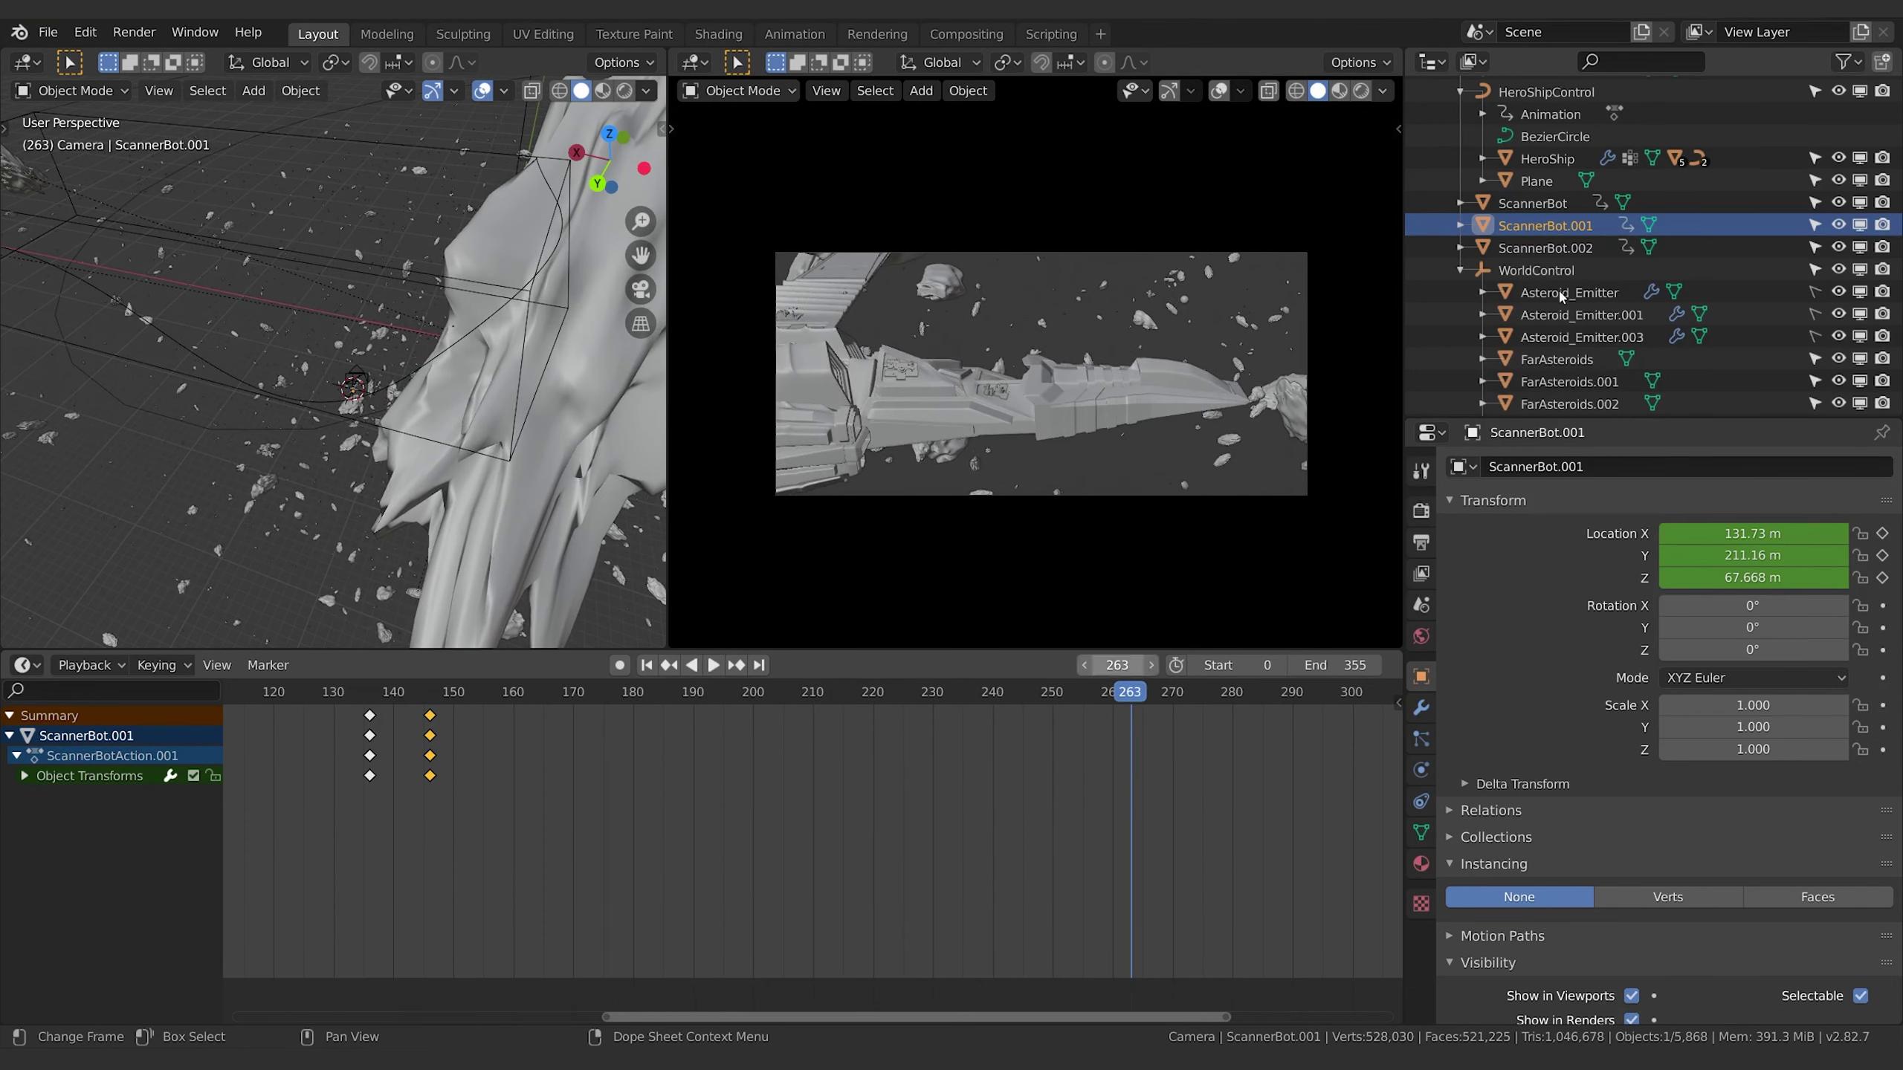
key(space)
click(1544, 248)
click(1532, 203)
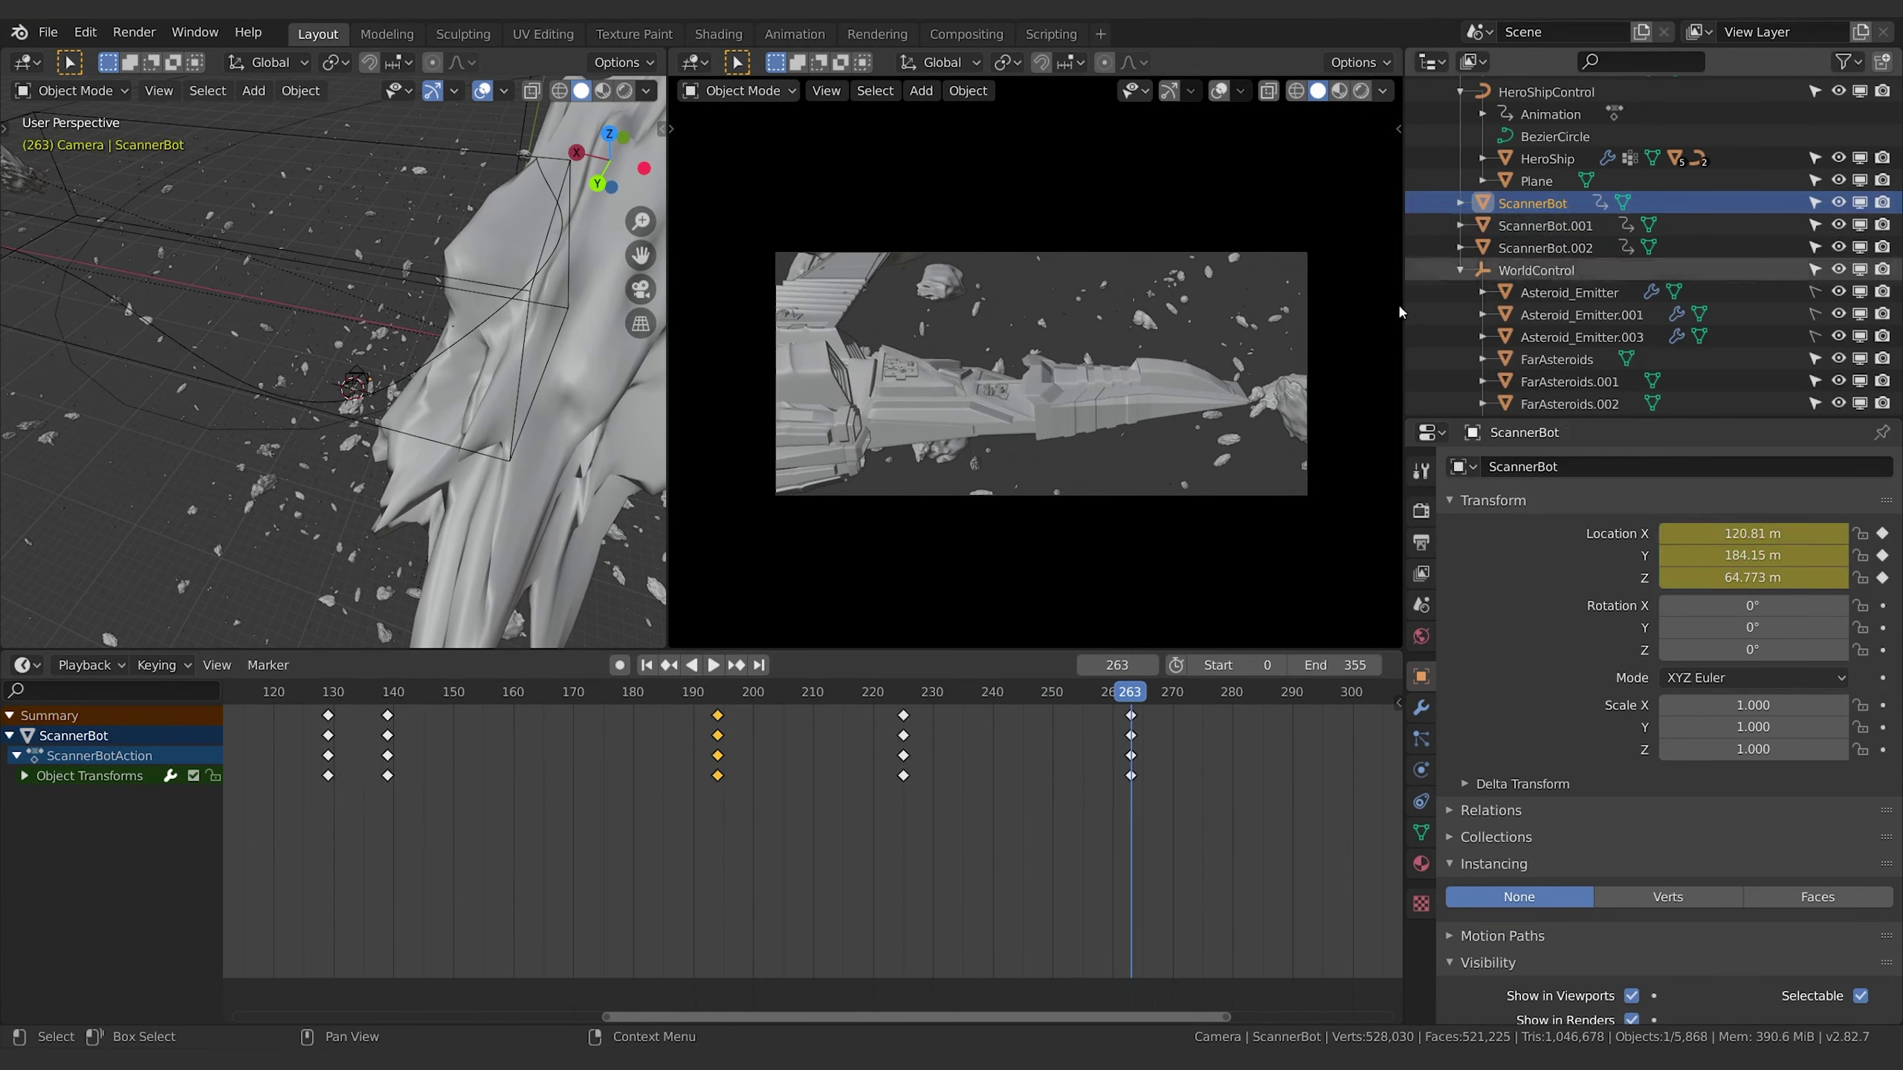
click(1544, 225)
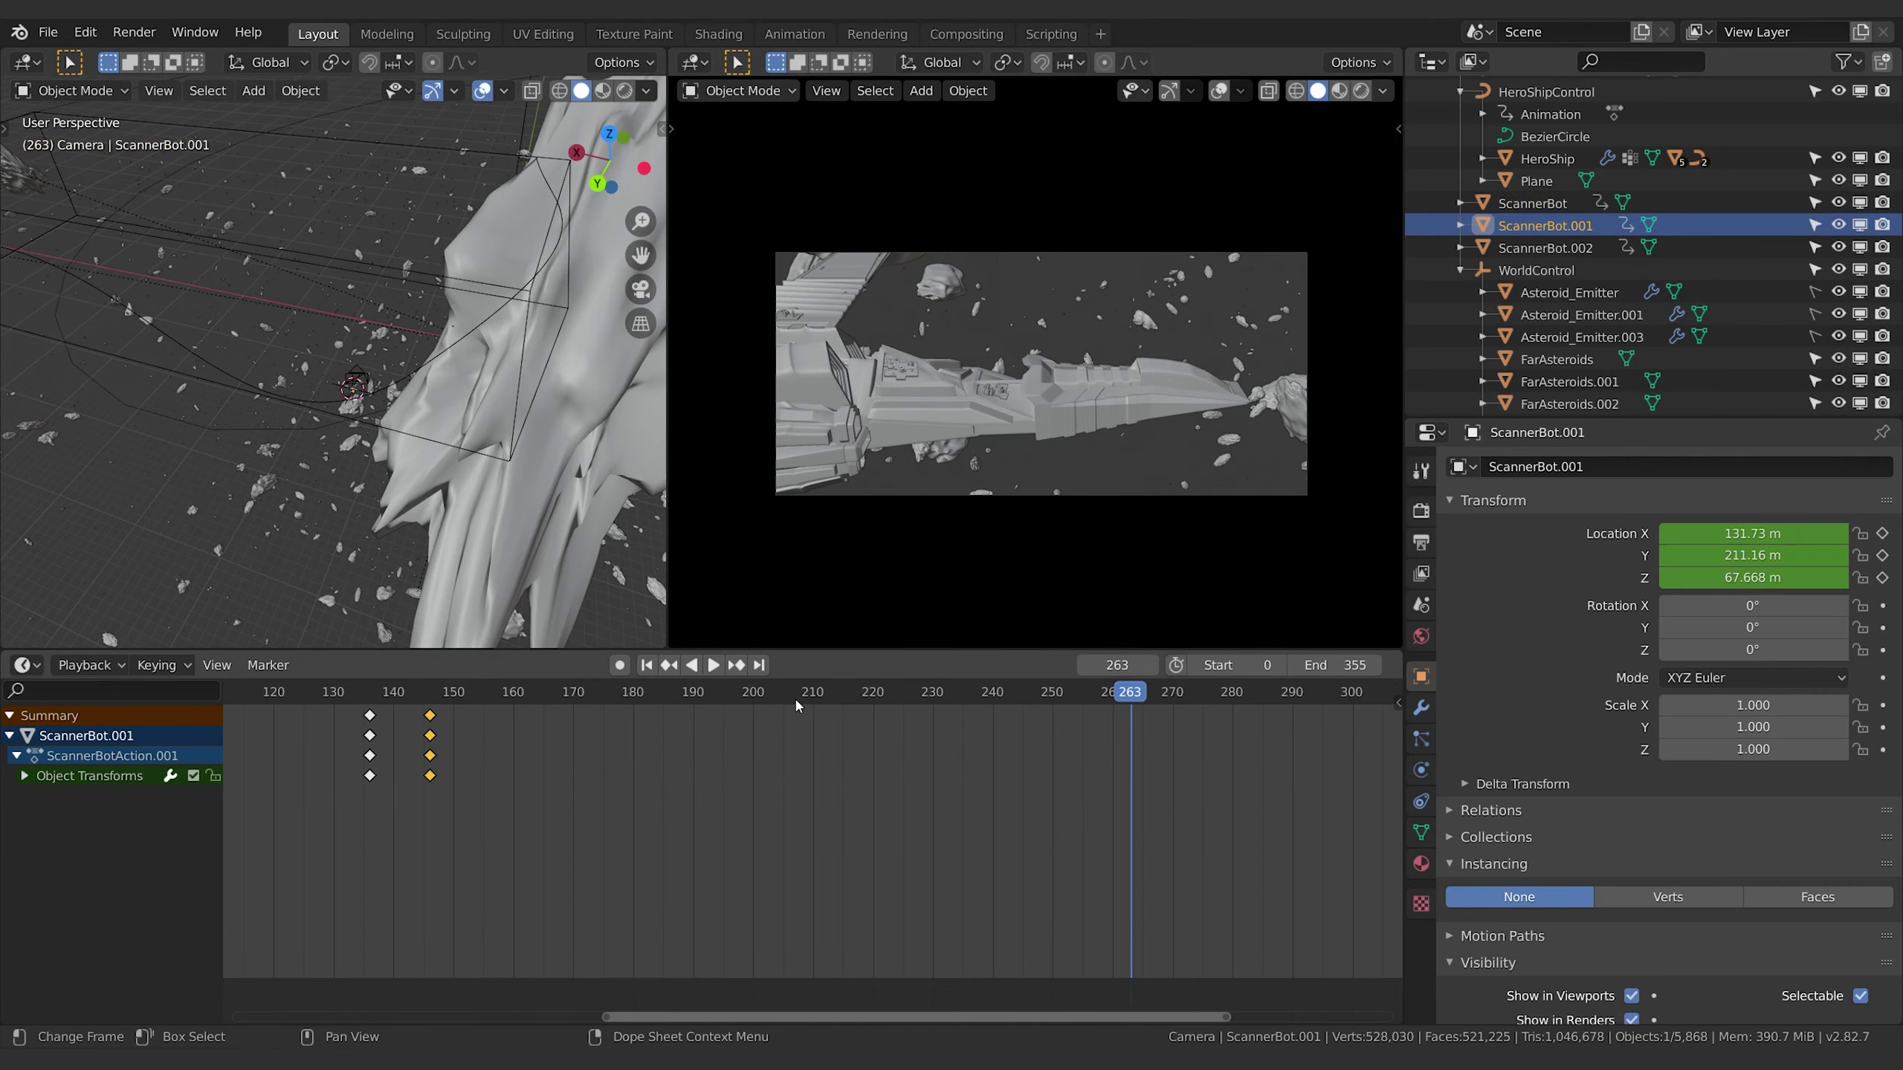
key(space)
drag(418, 704, 890, 691)
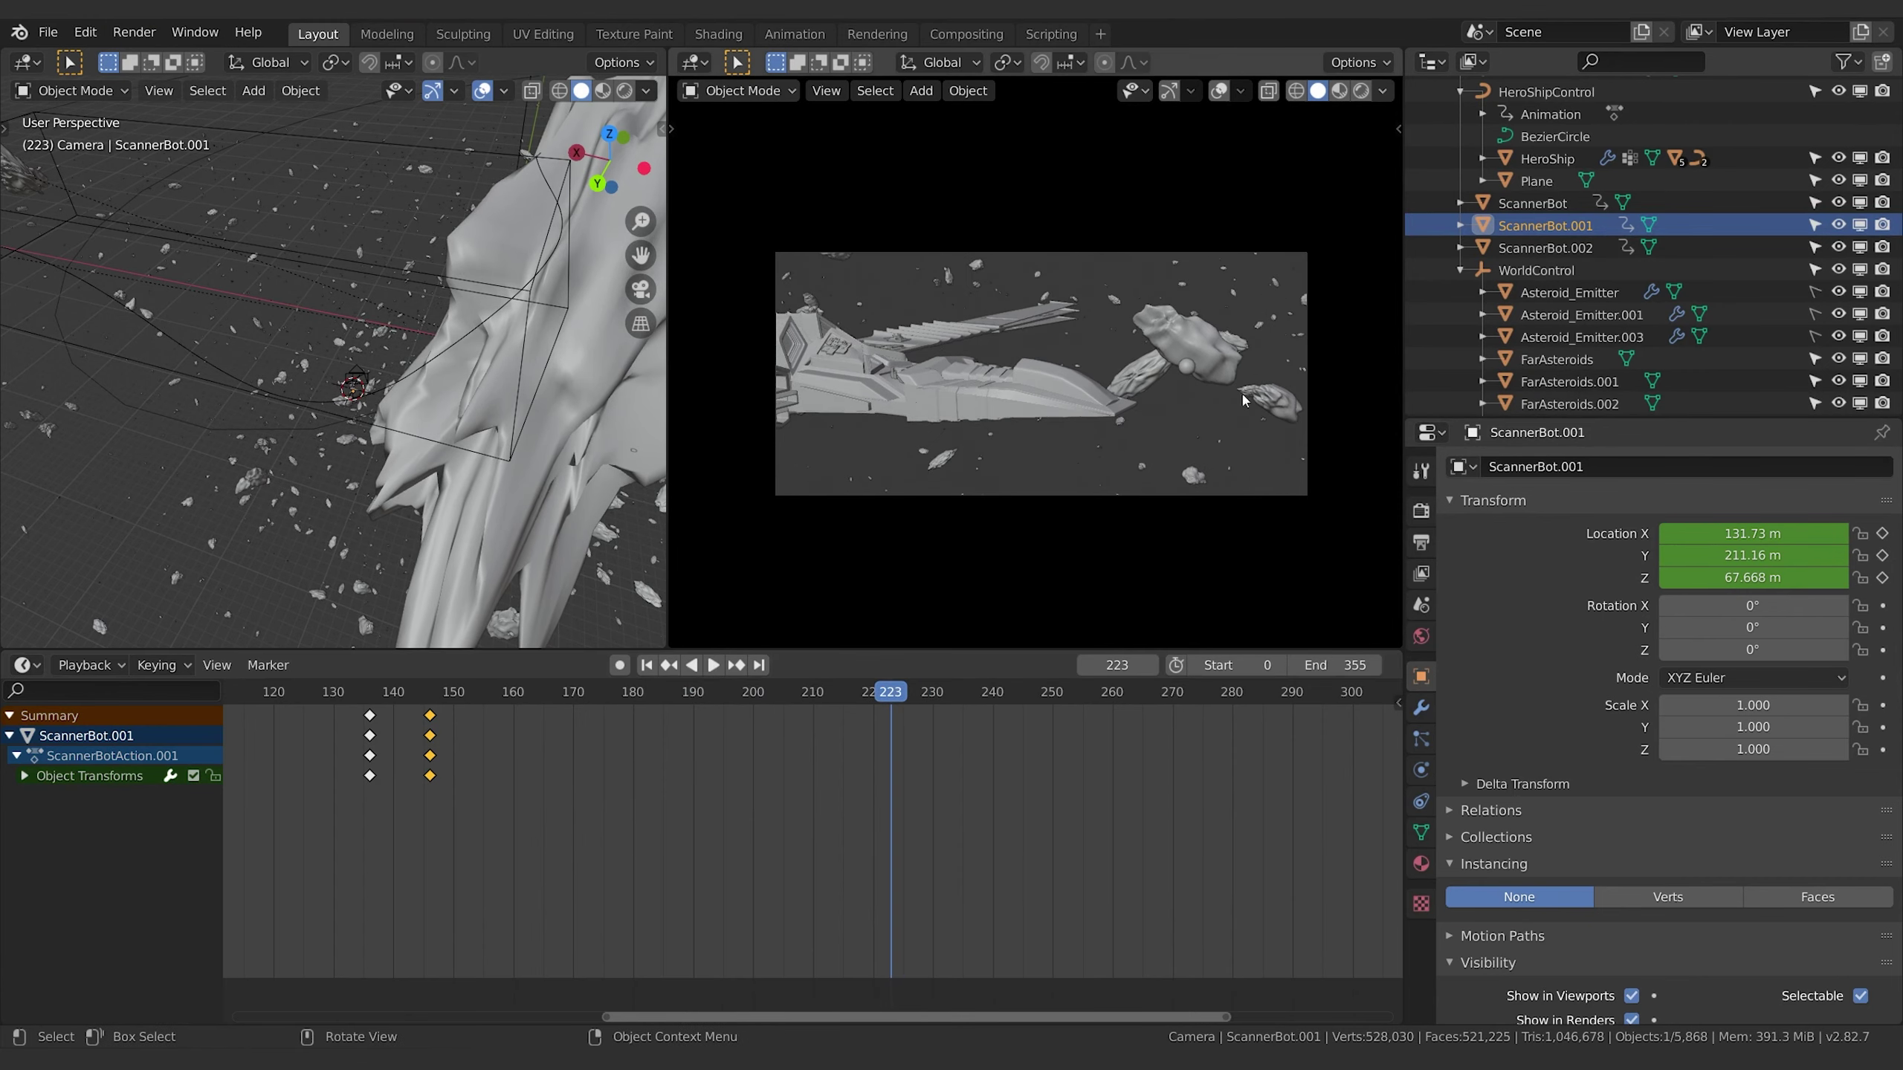
Key ScannerBot.001's location at frame 223 and give the selected keys Bezier interpolation.
key(i)
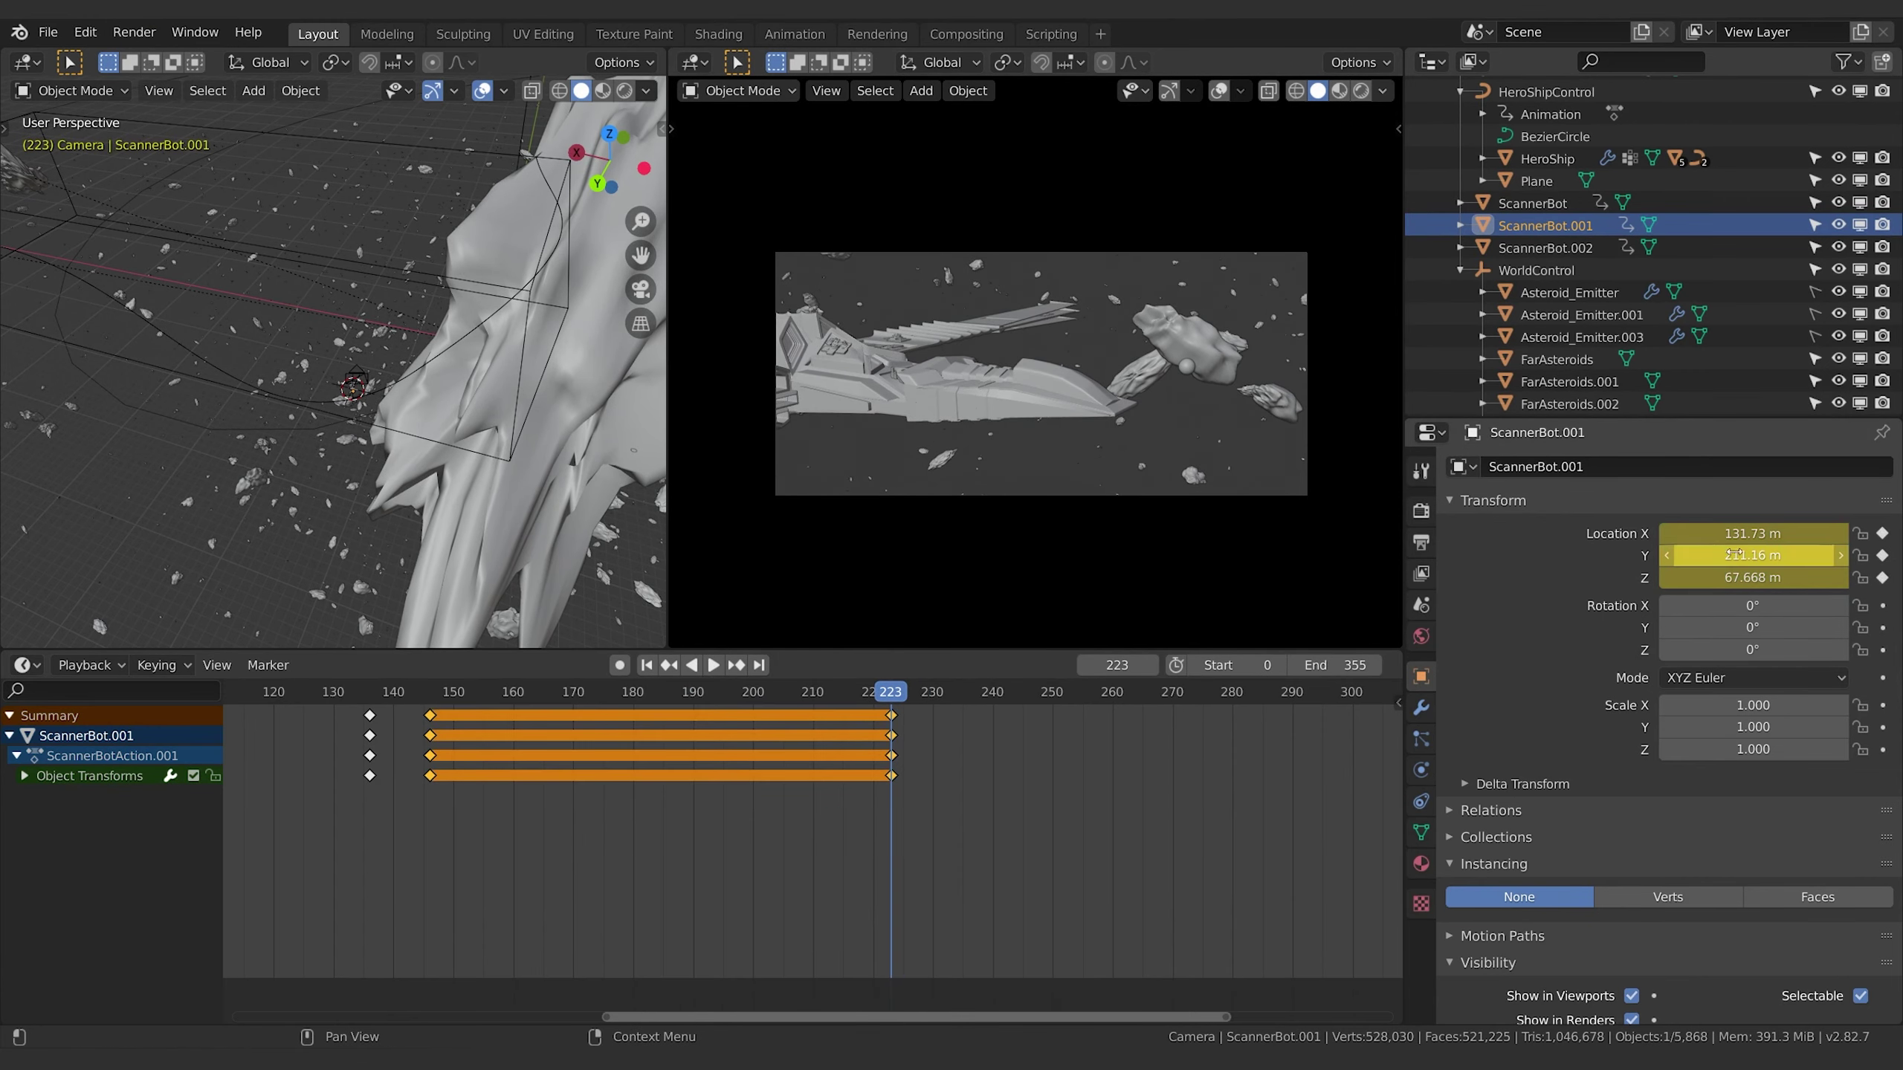
right_click(892, 719)
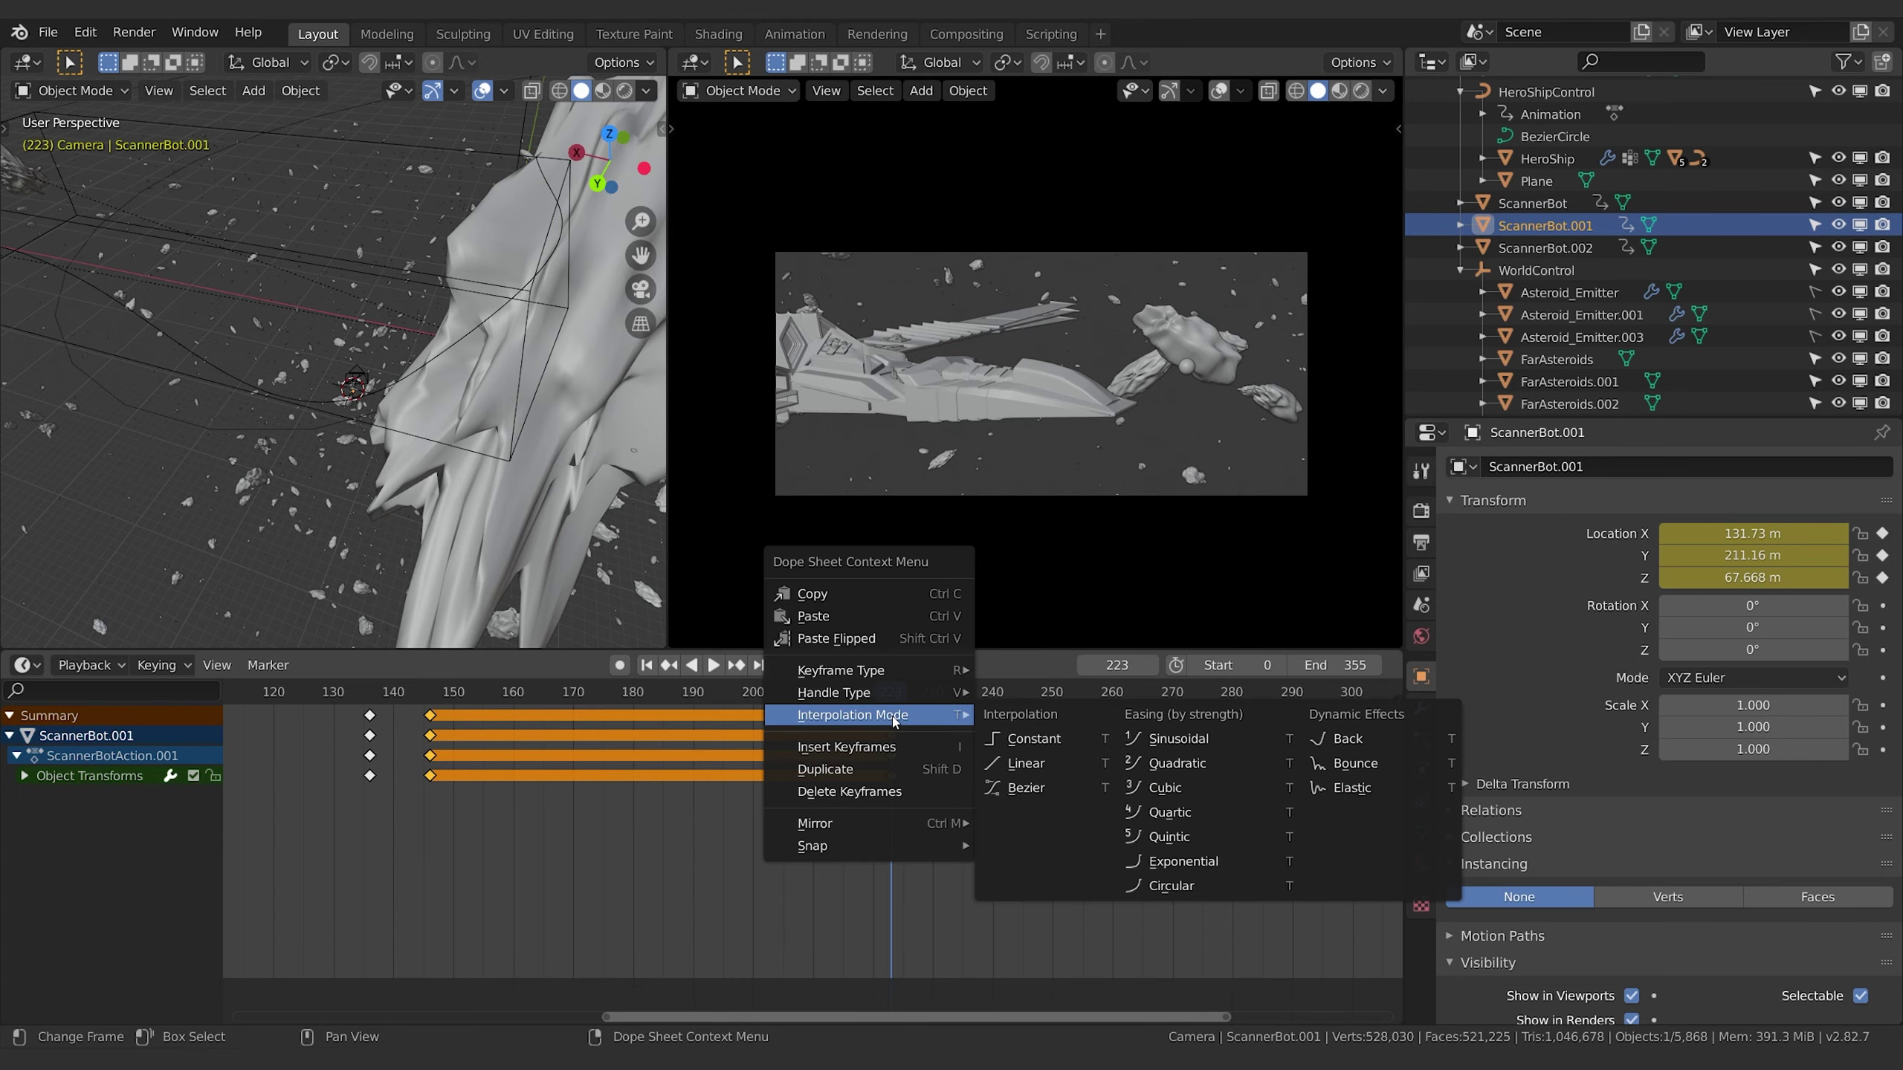
click(1051, 792)
key(space)
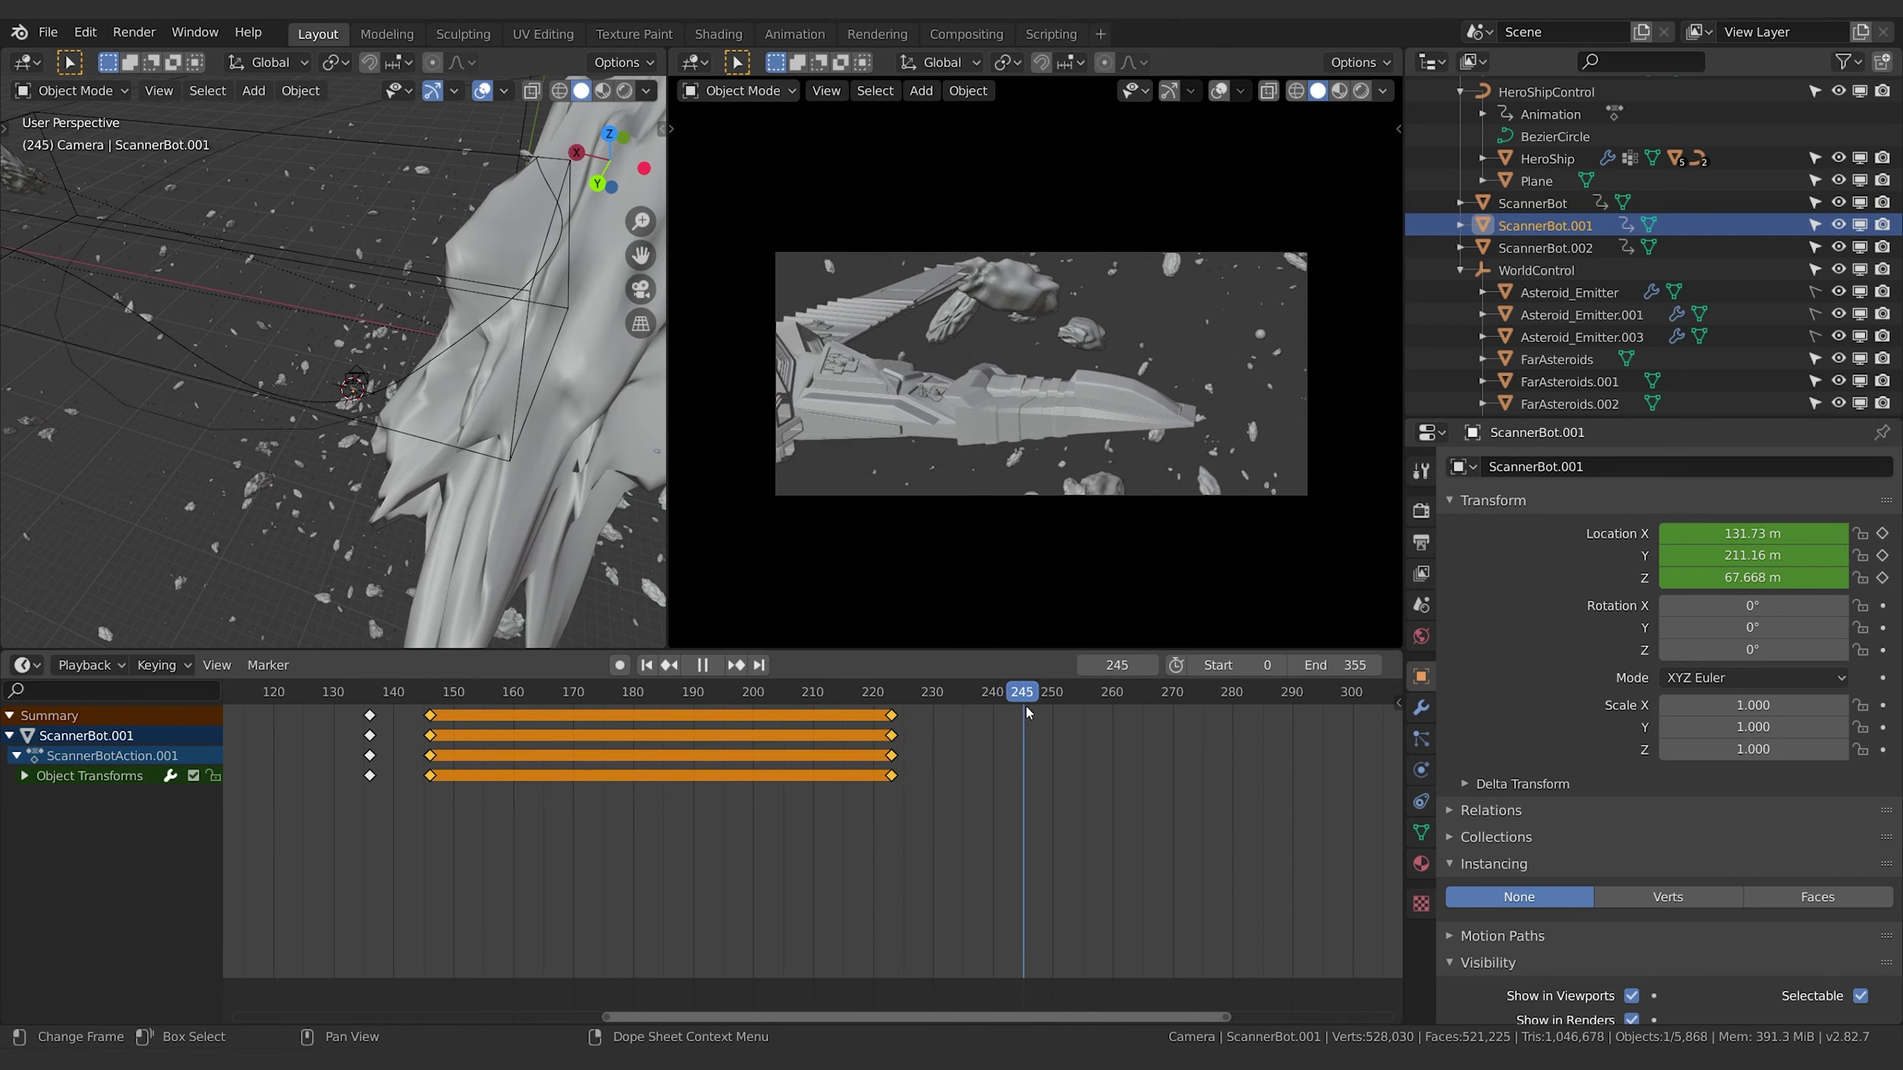
At frame 247, move ScannerBot.001 beside the ship along Z and Y and keyframe it.
key(space)
key(g)
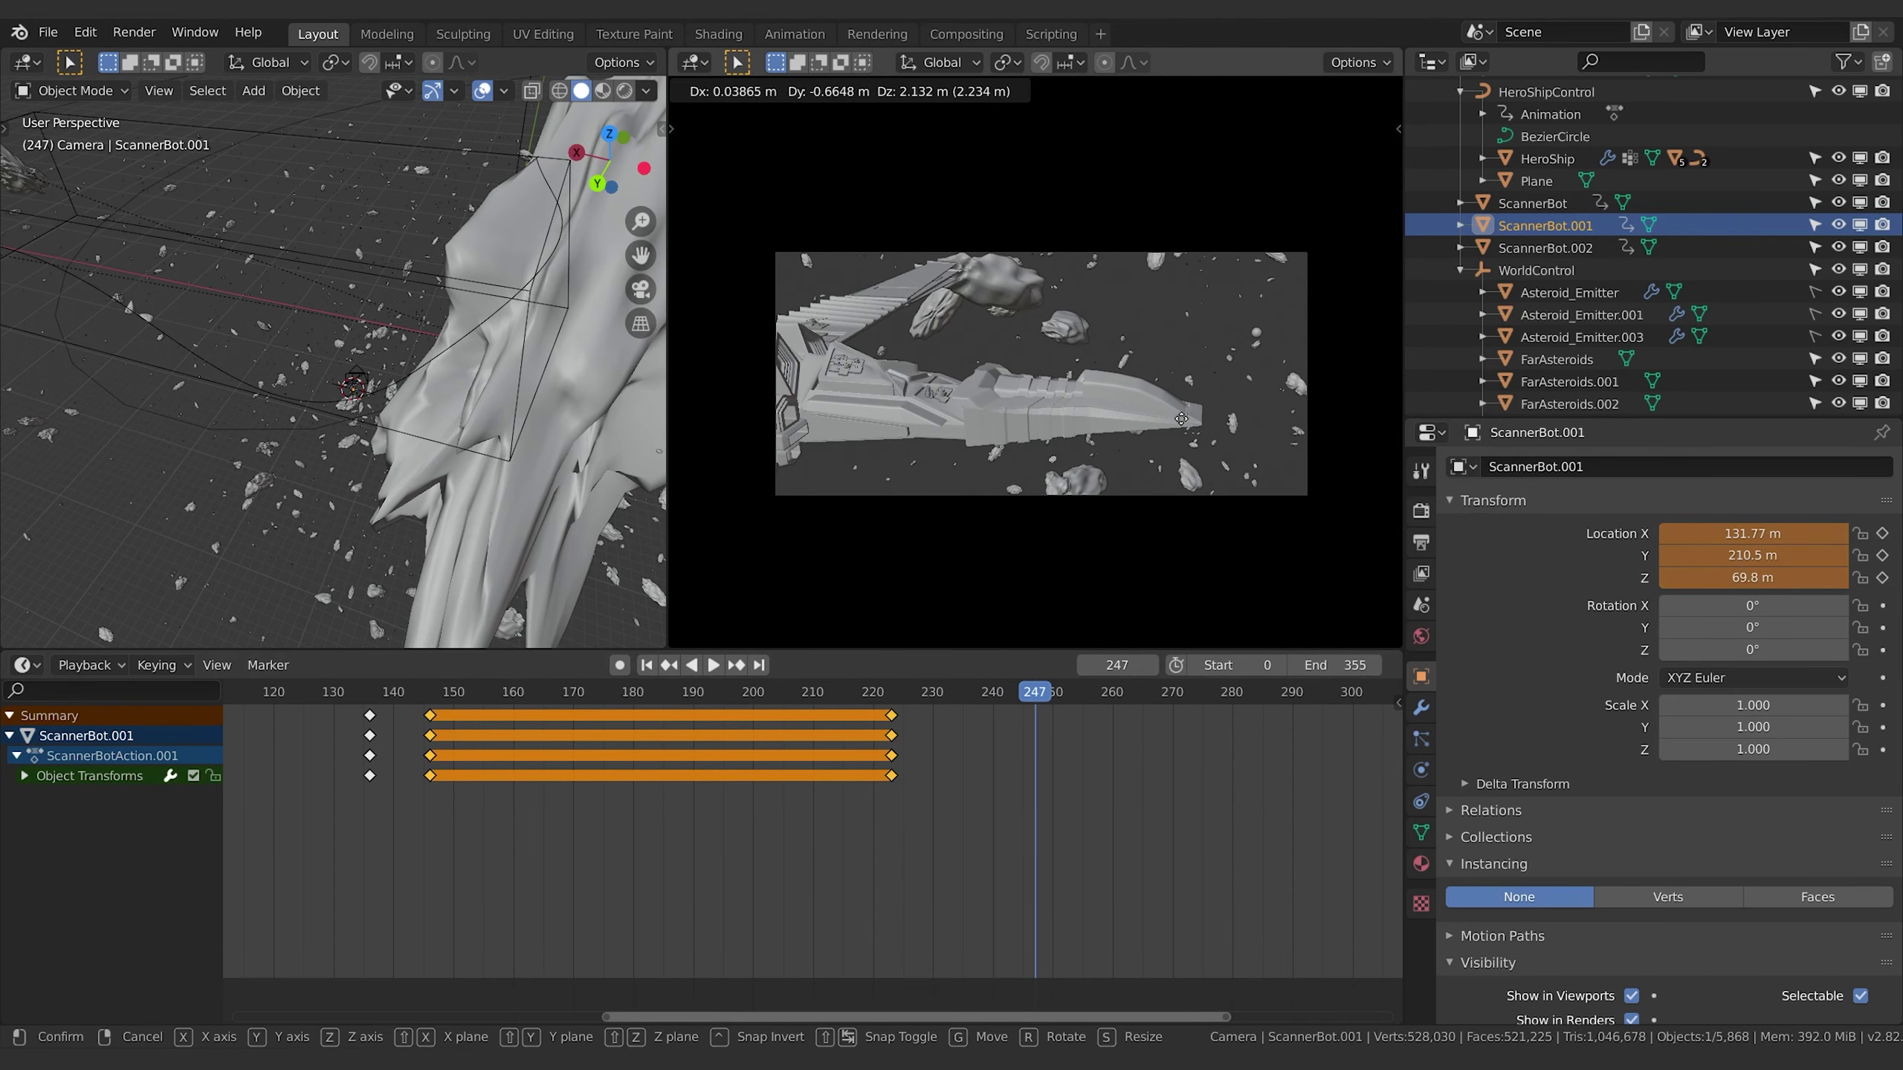
key(z)
key(y)
click(1228, 370)
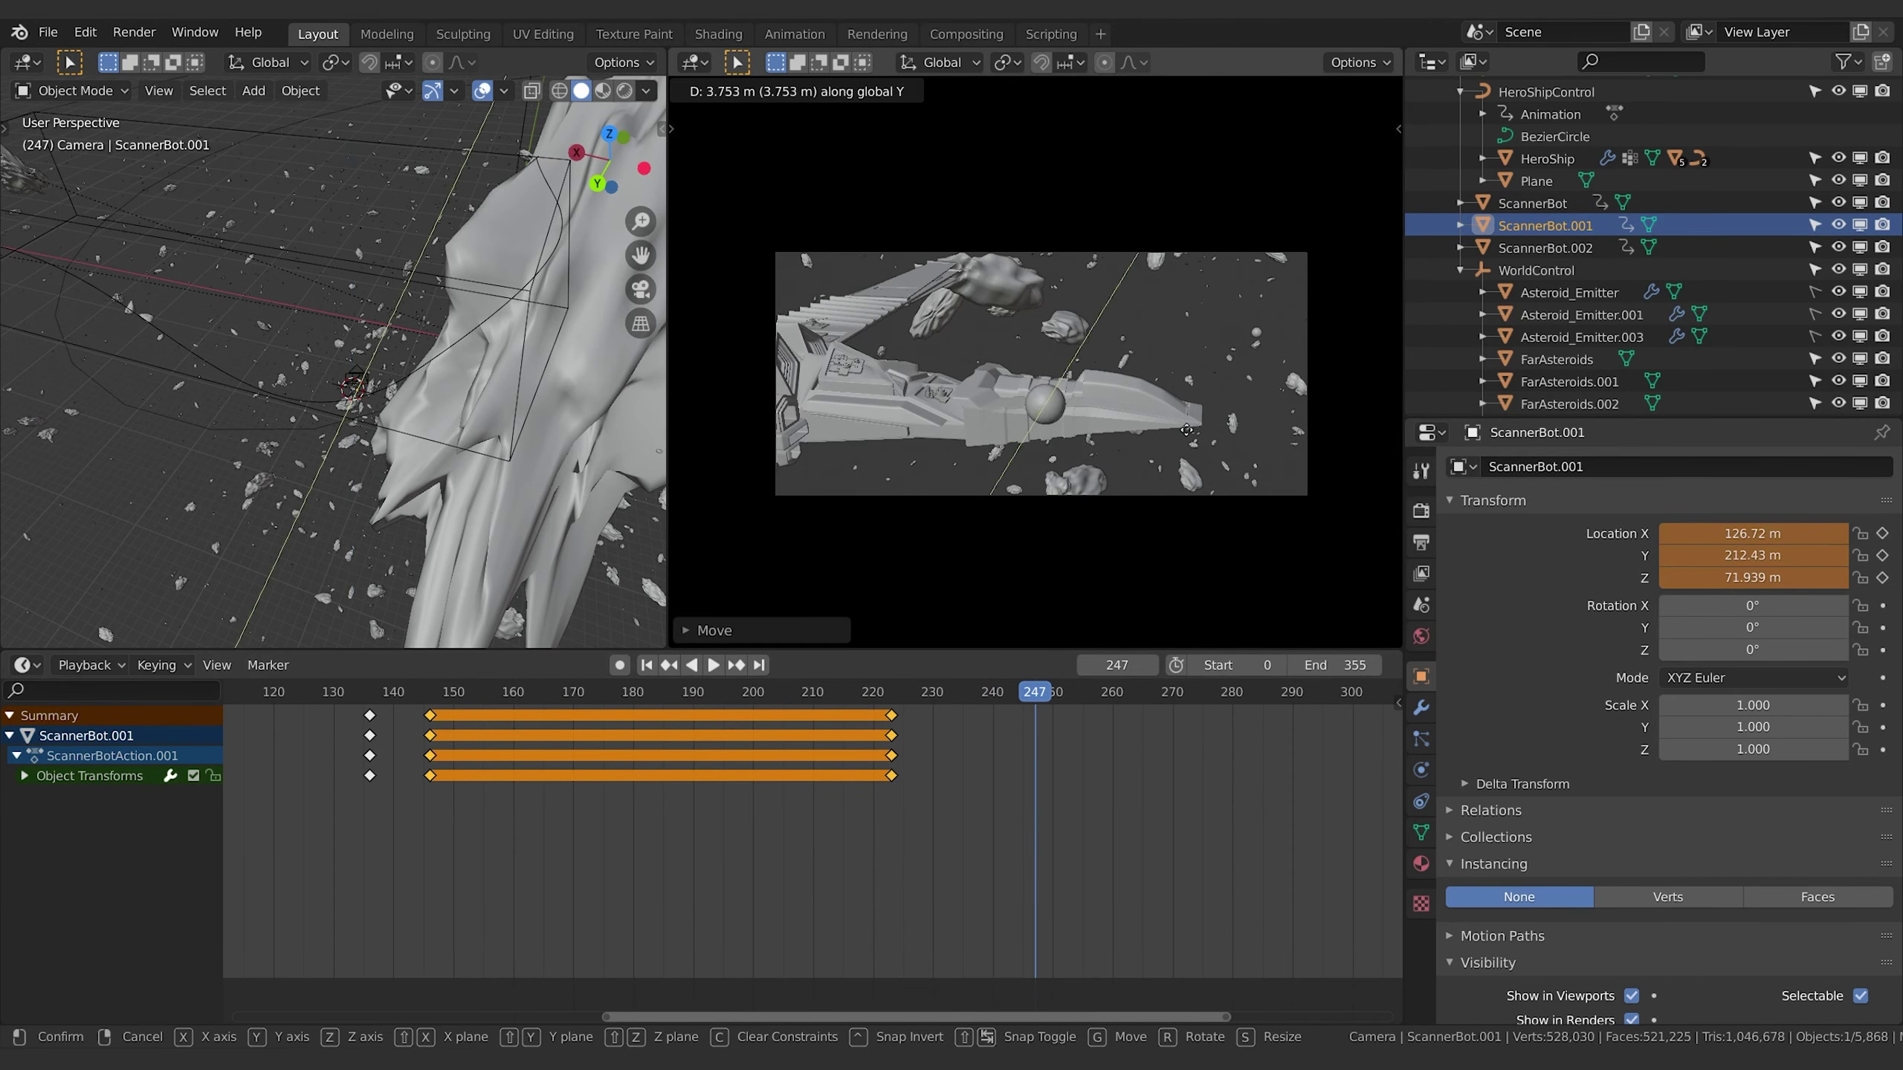
click(1154, 473)
key(g)
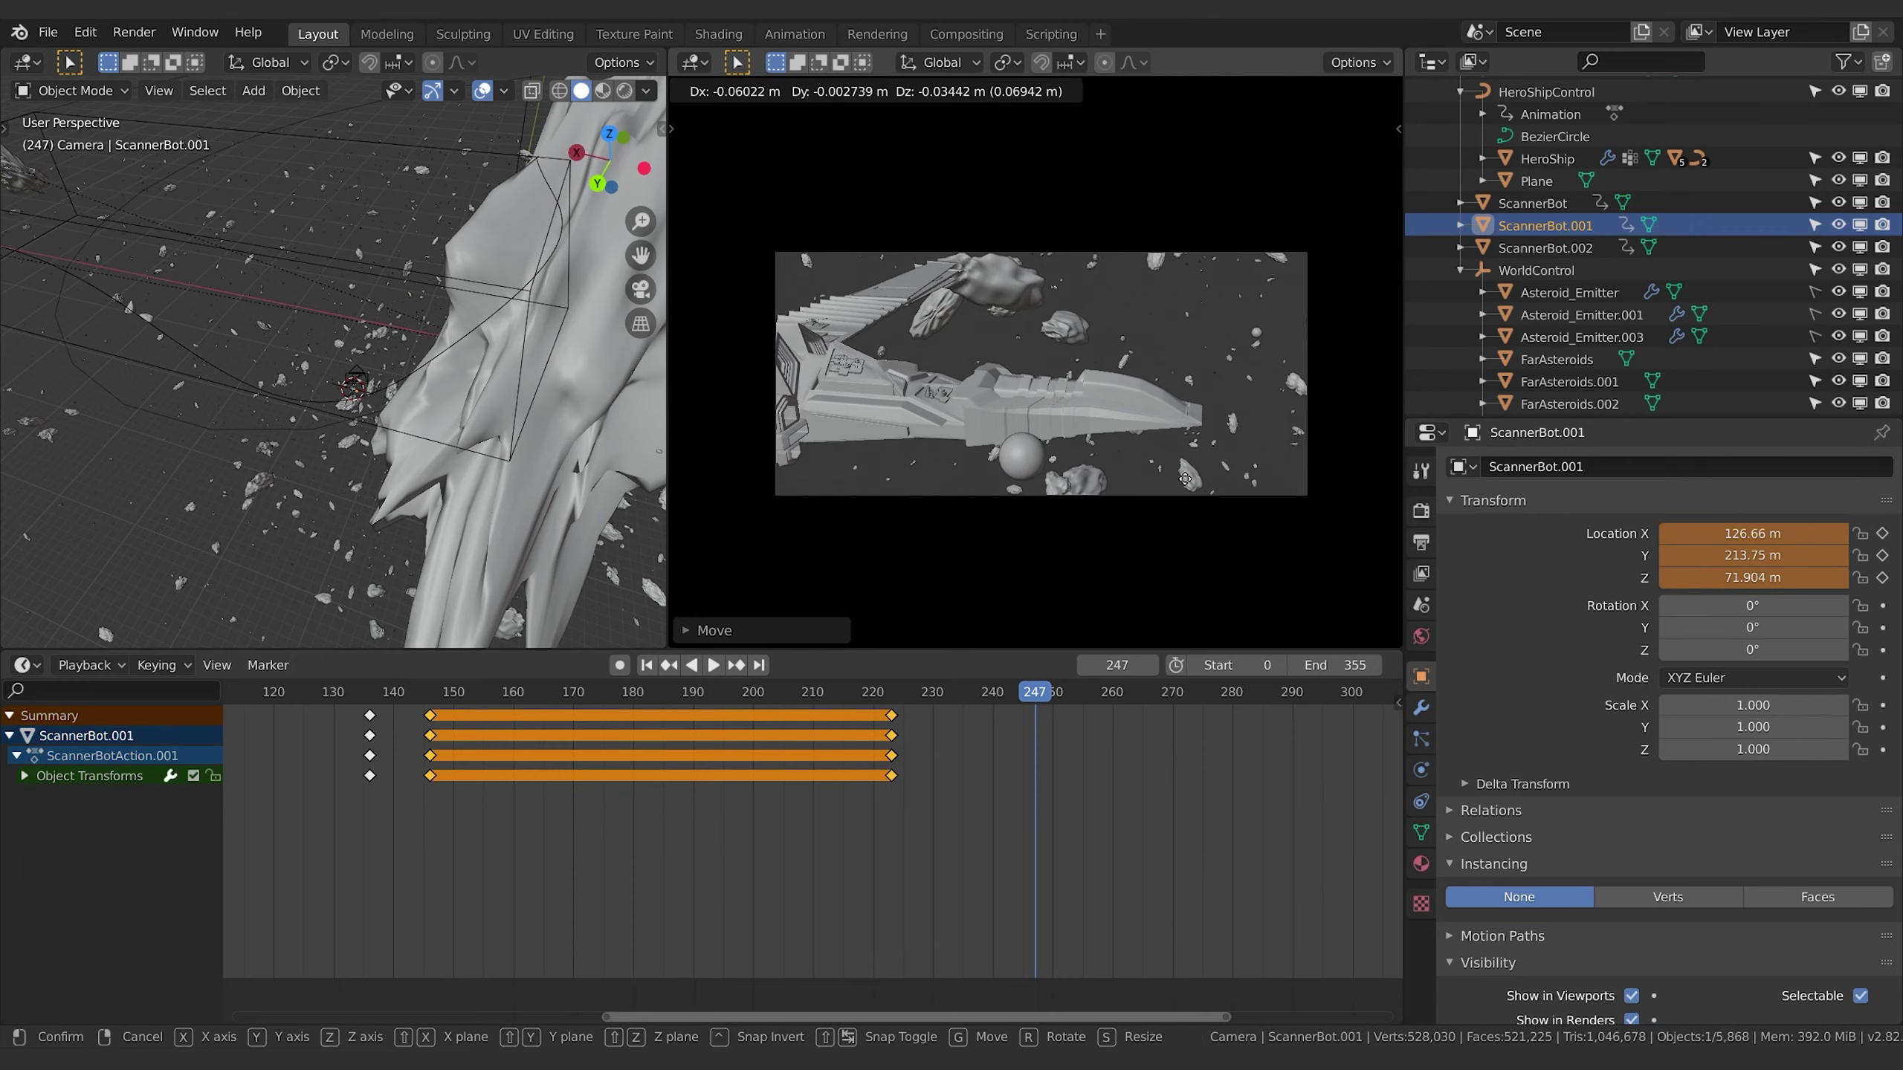
click(1133, 377)
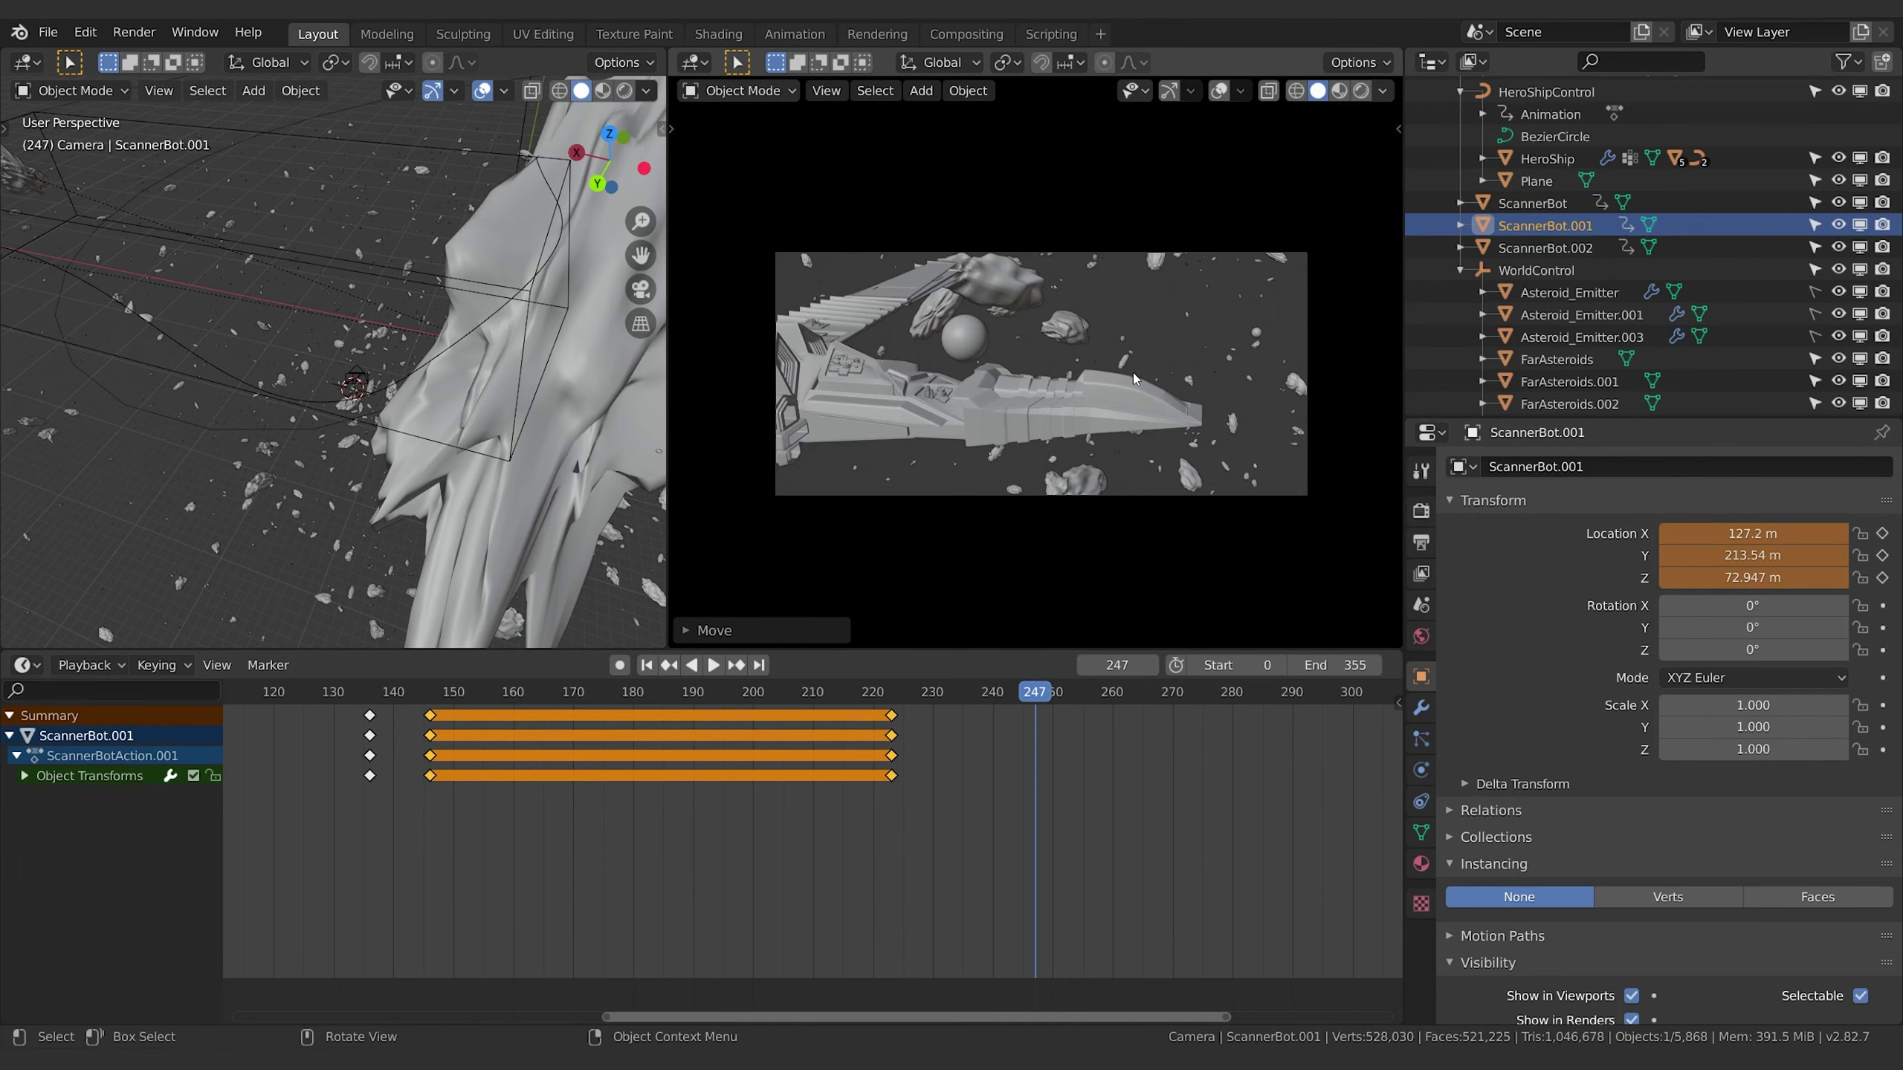
key(i)
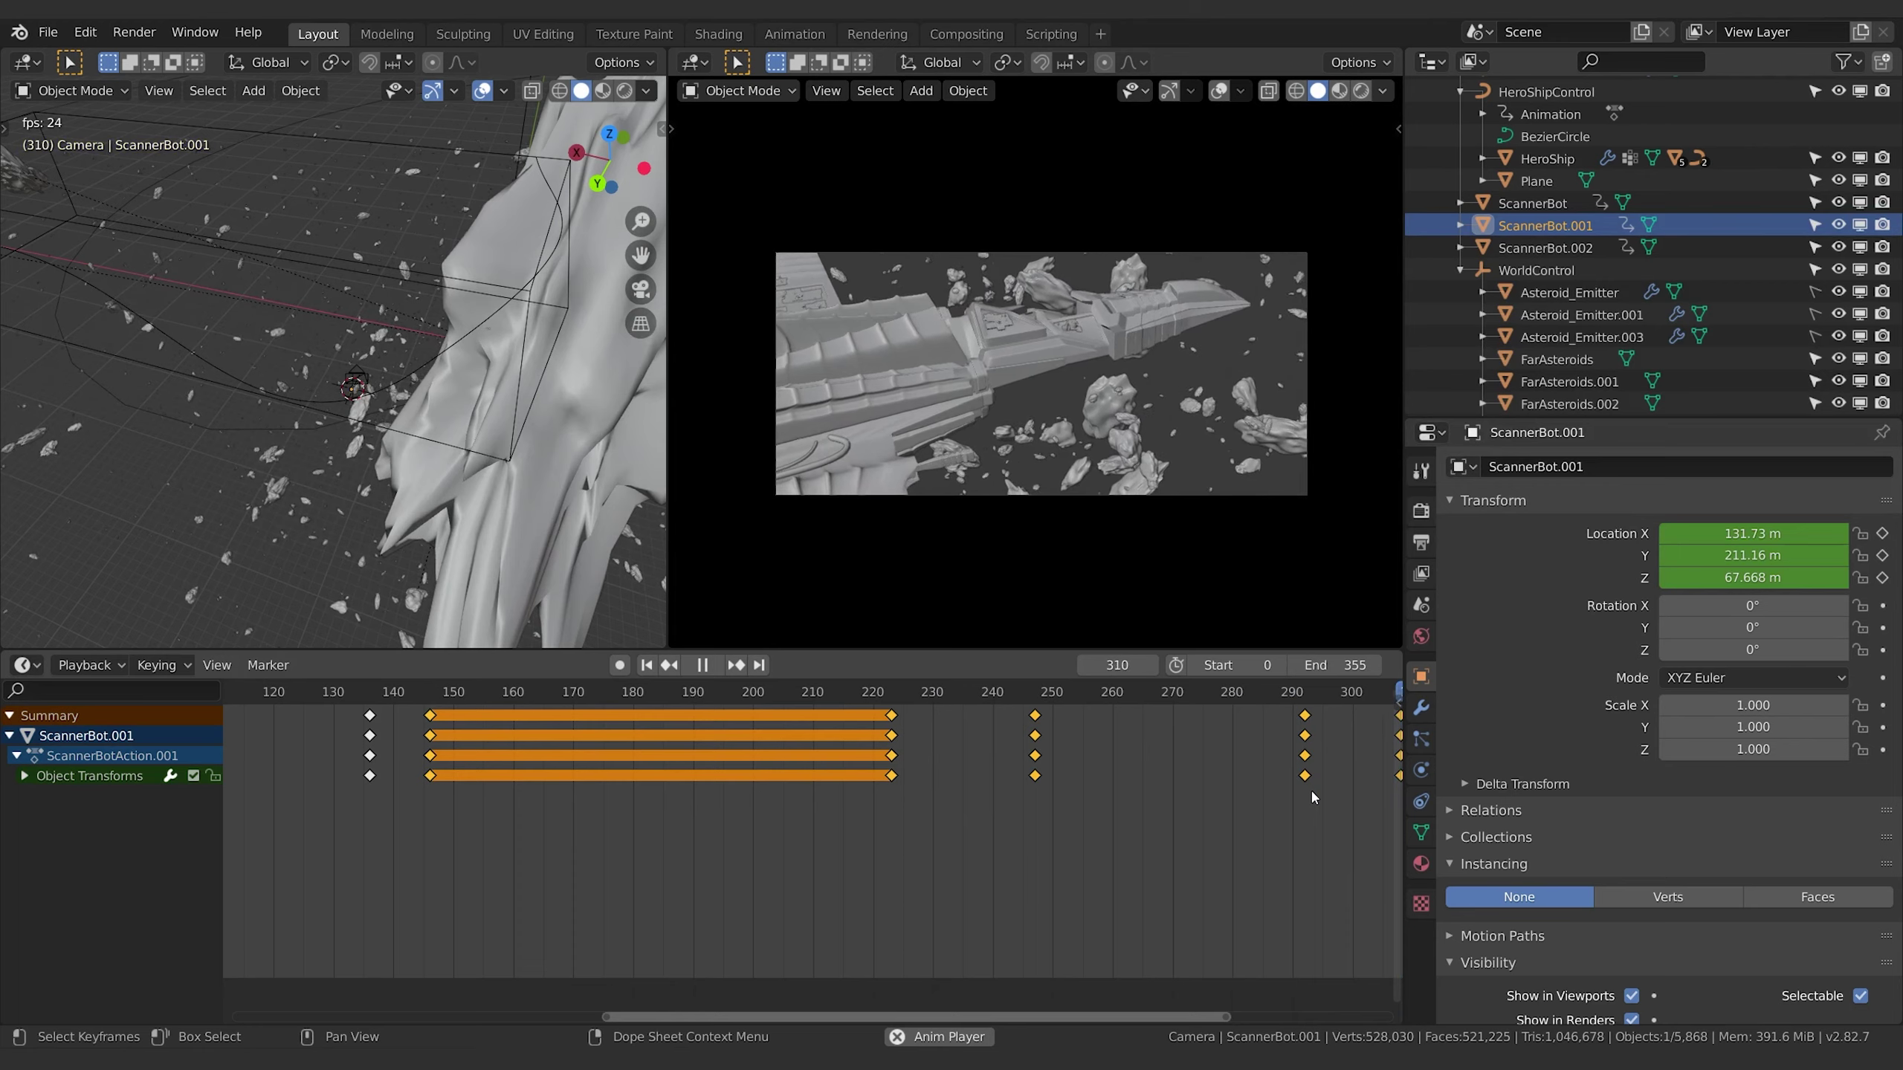
Pull the last key column from frame 308 to about 303 and replay around frame 265.
click(786, 687)
key(space)
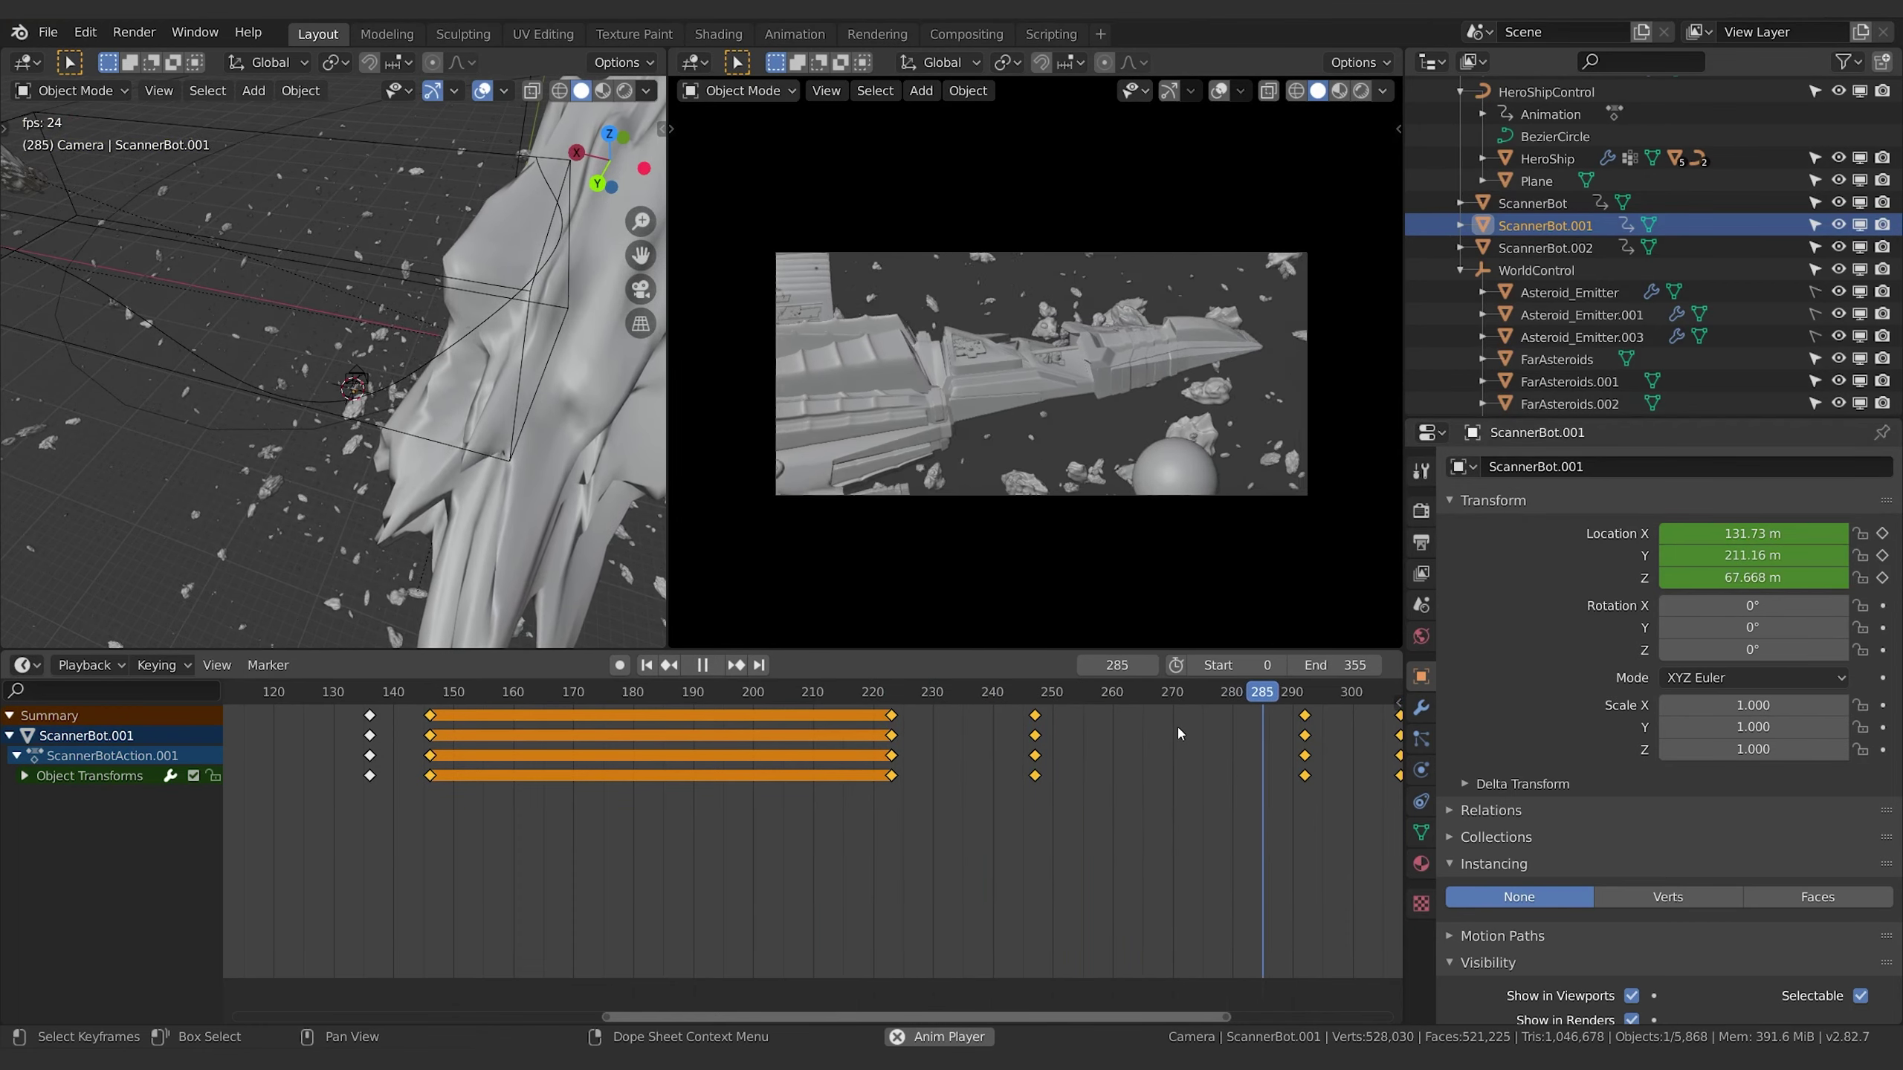
key(space)
middle_drag(1377, 740, 1262, 731)
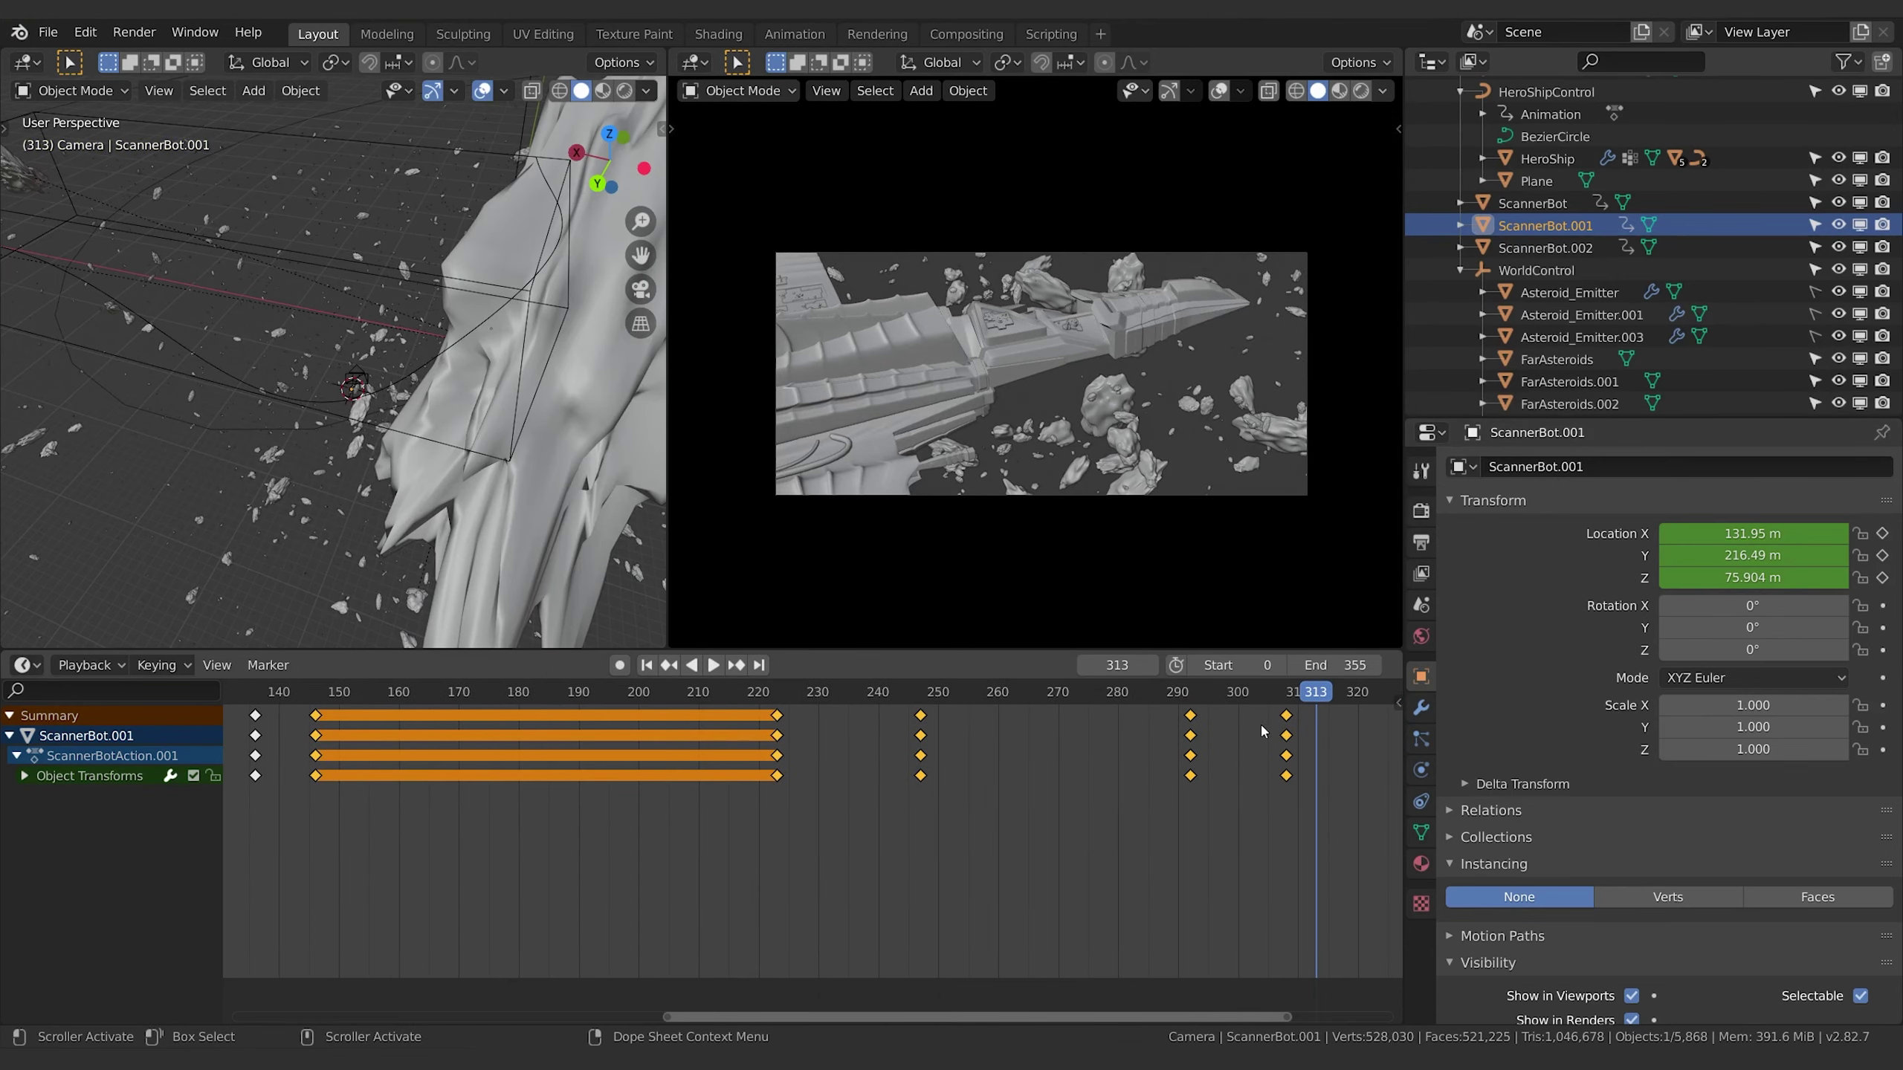
drag(1288, 718, 1258, 718)
click(1181, 694)
key(space)
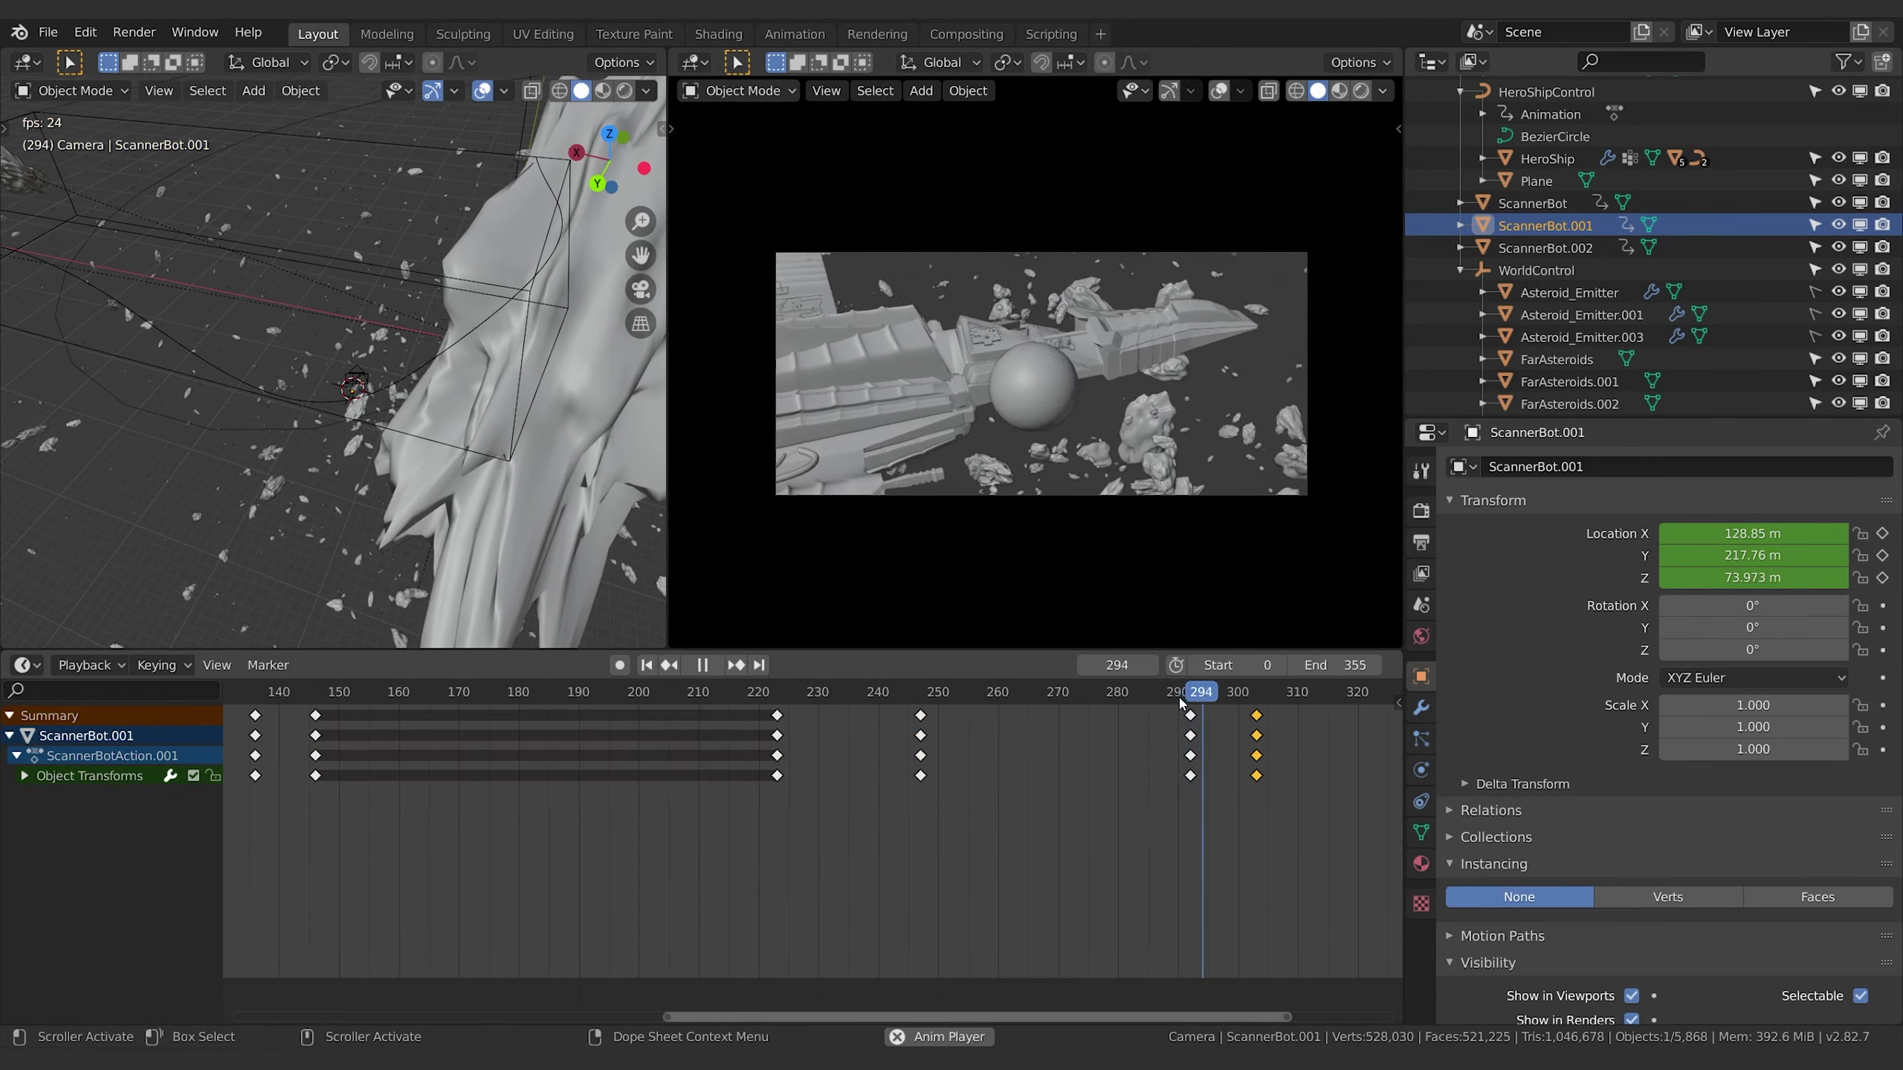
key(space)
click(1029, 693)
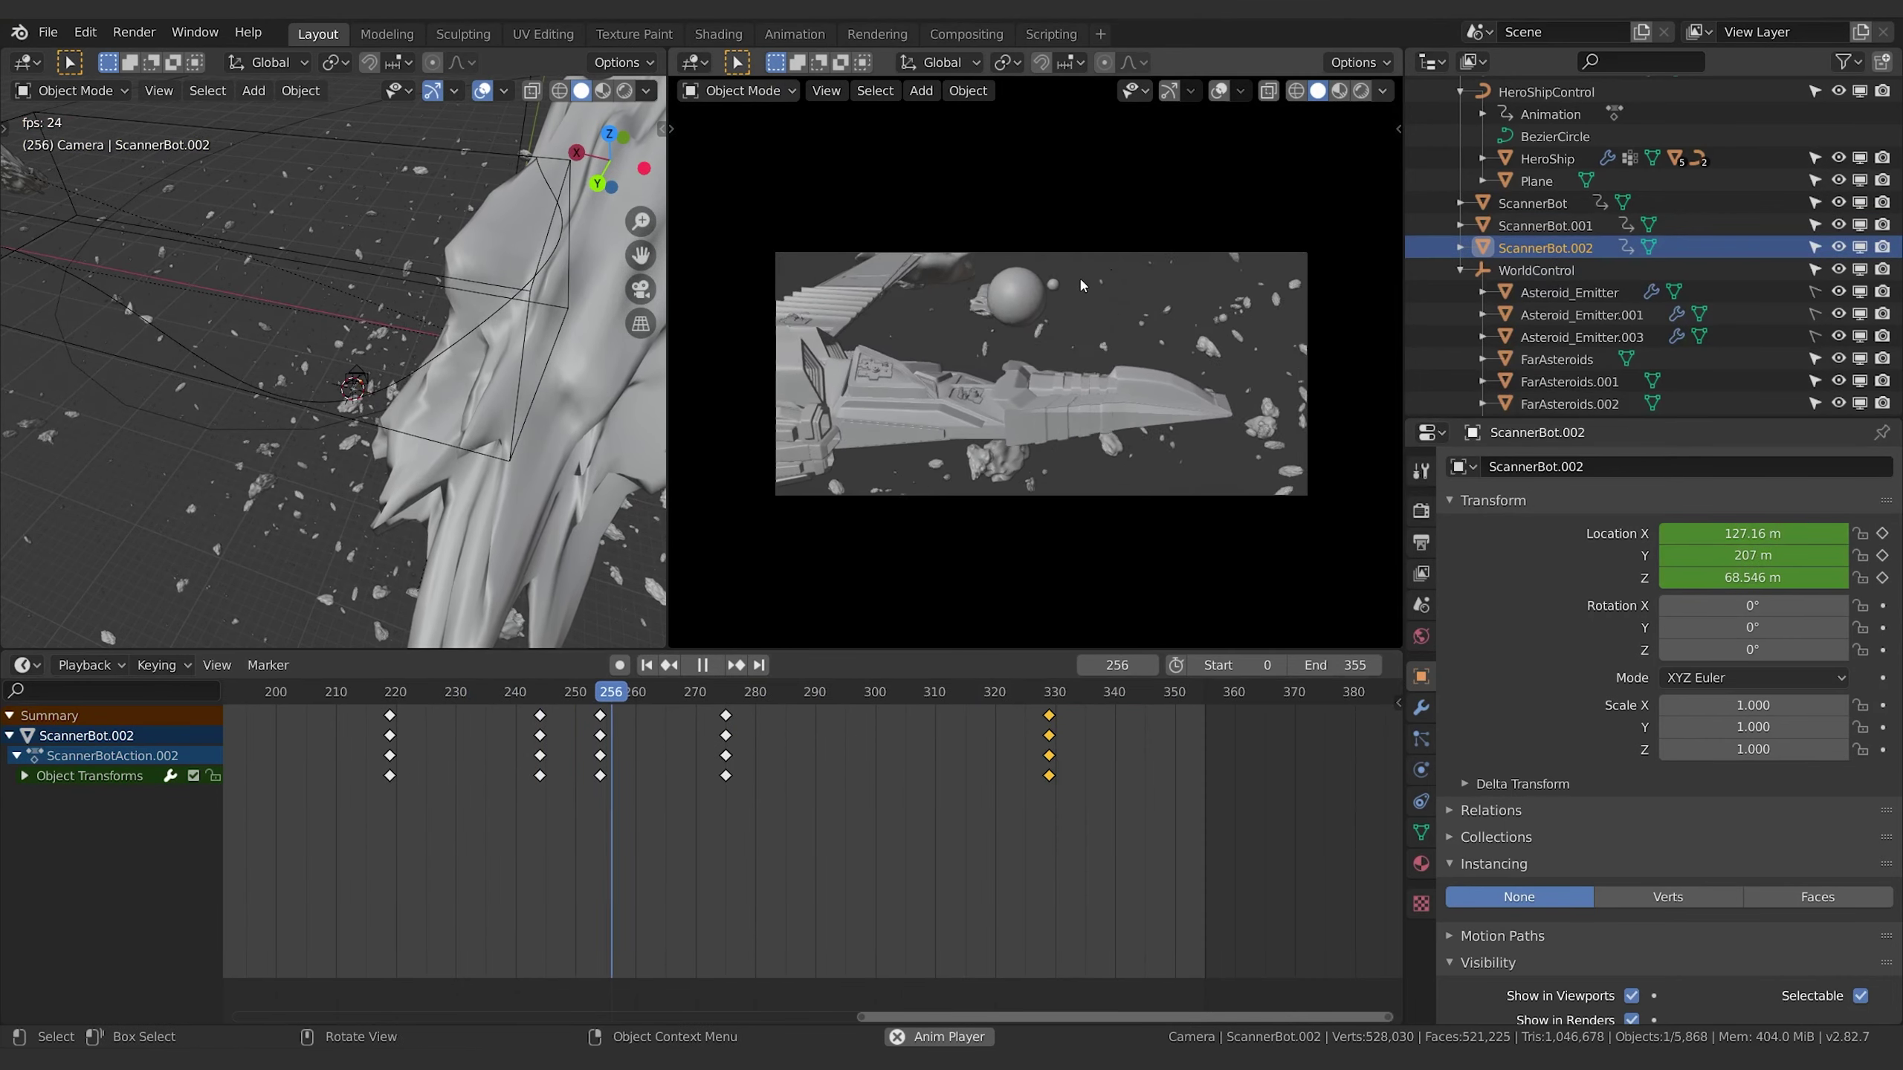
Switch the timeline area to the Graph Editor and frame all three location curves.
key(space)
click(24, 665)
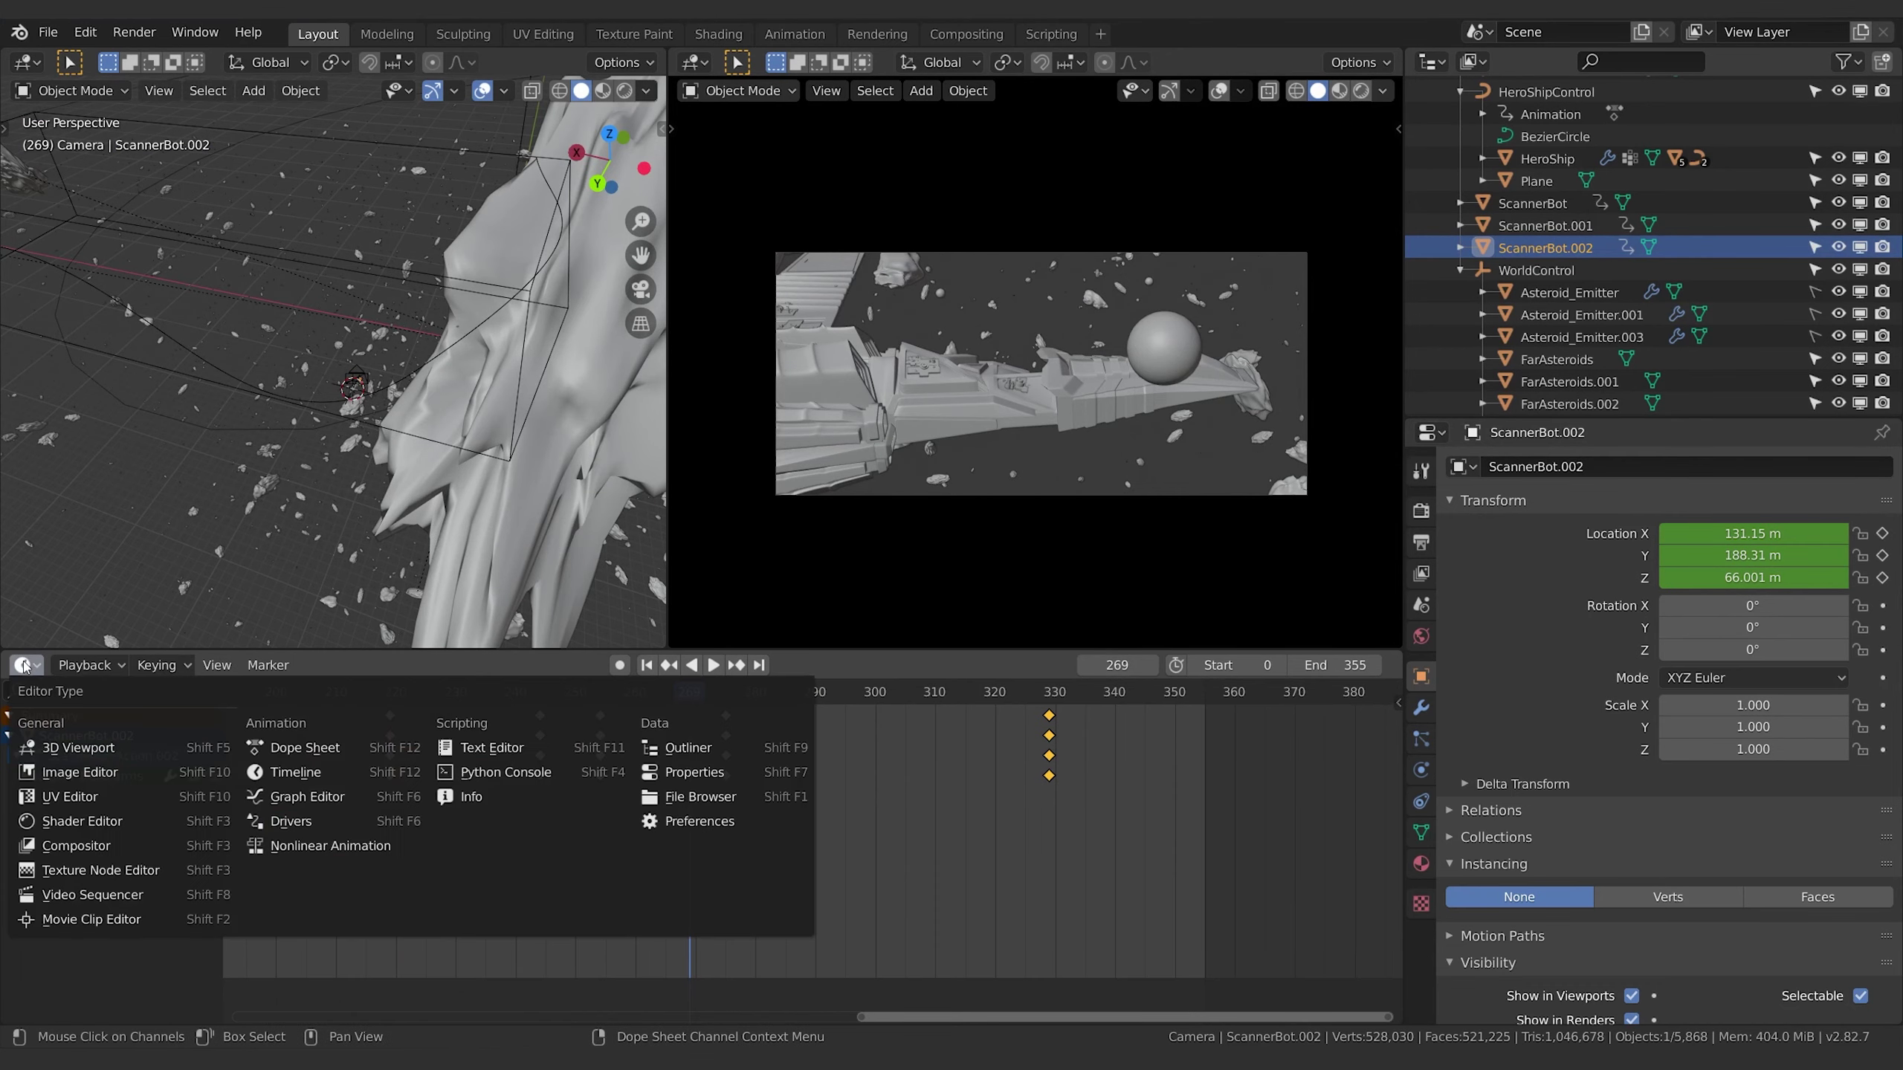
click(306, 797)
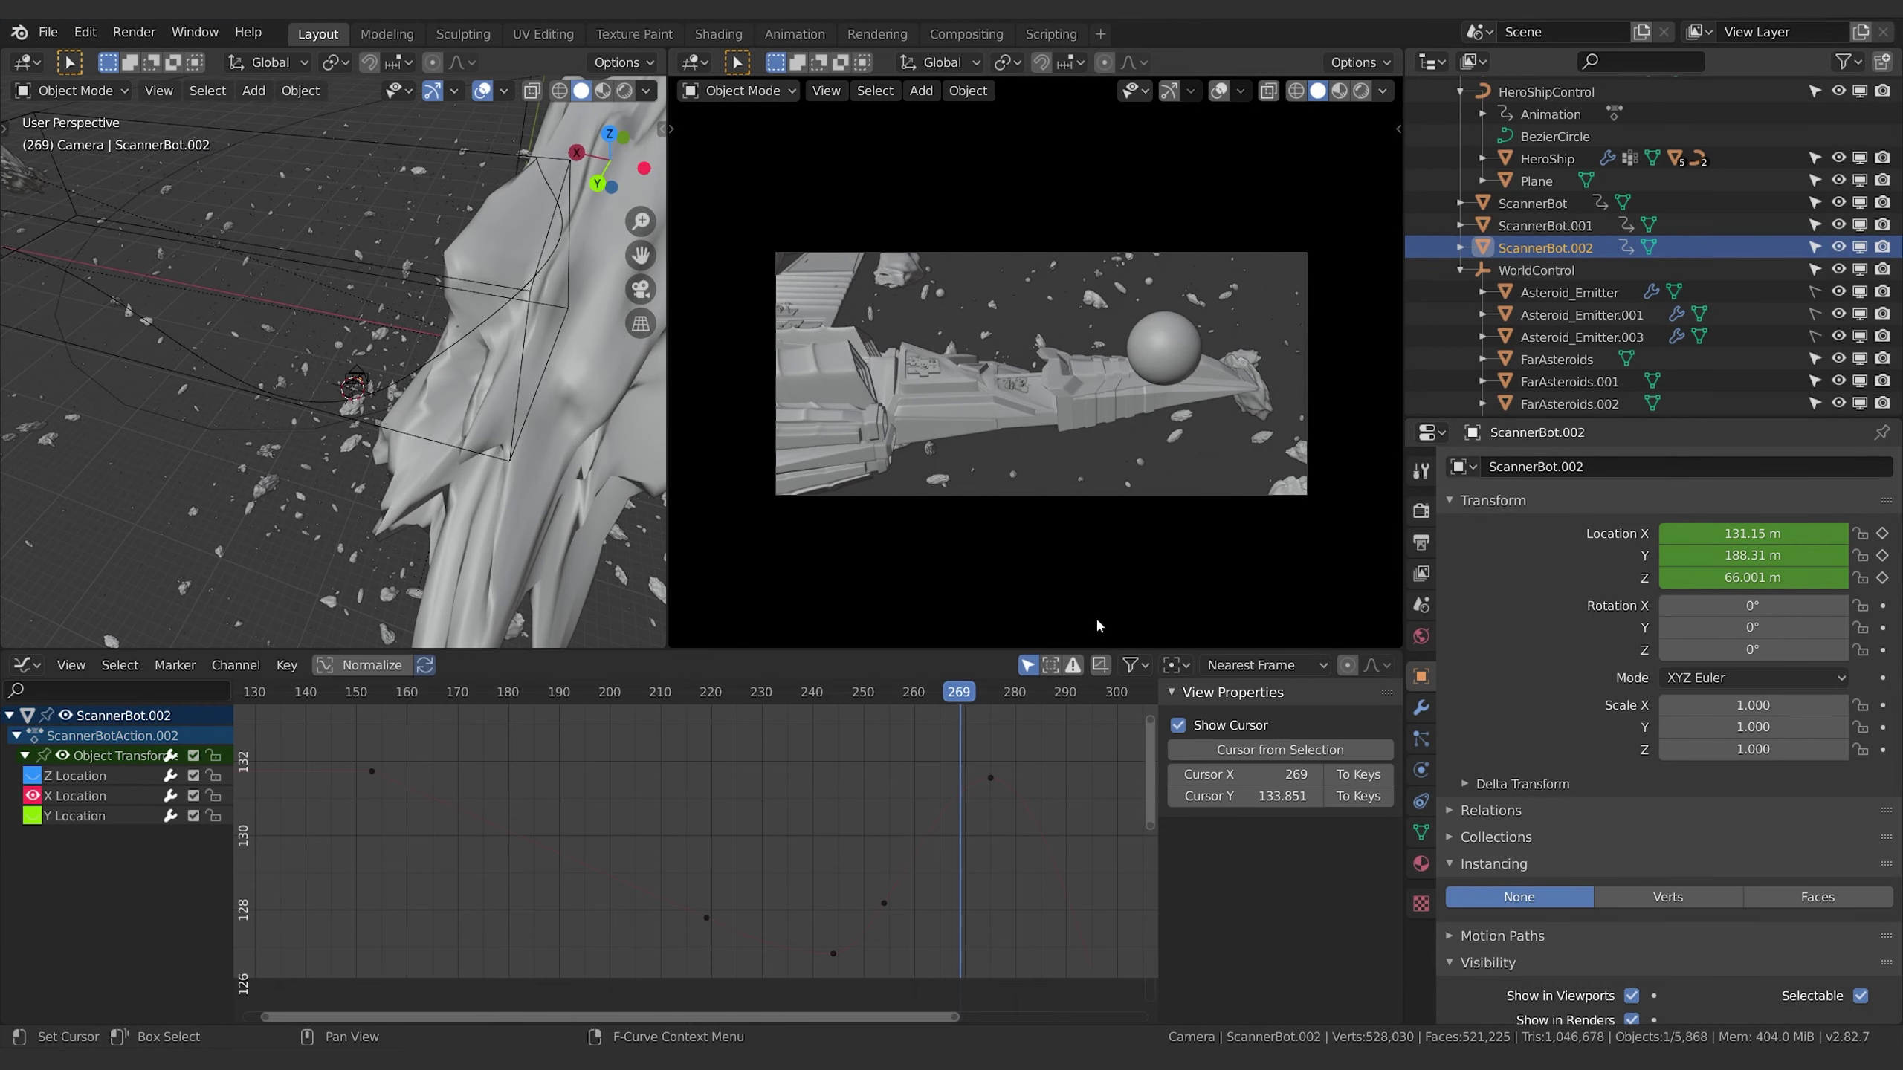
mouse_move(923, 782)
middle_down()
mouse_move(905, 787)
mouse_move(889, 879)
mouse_move(936, 757)
middle_up()
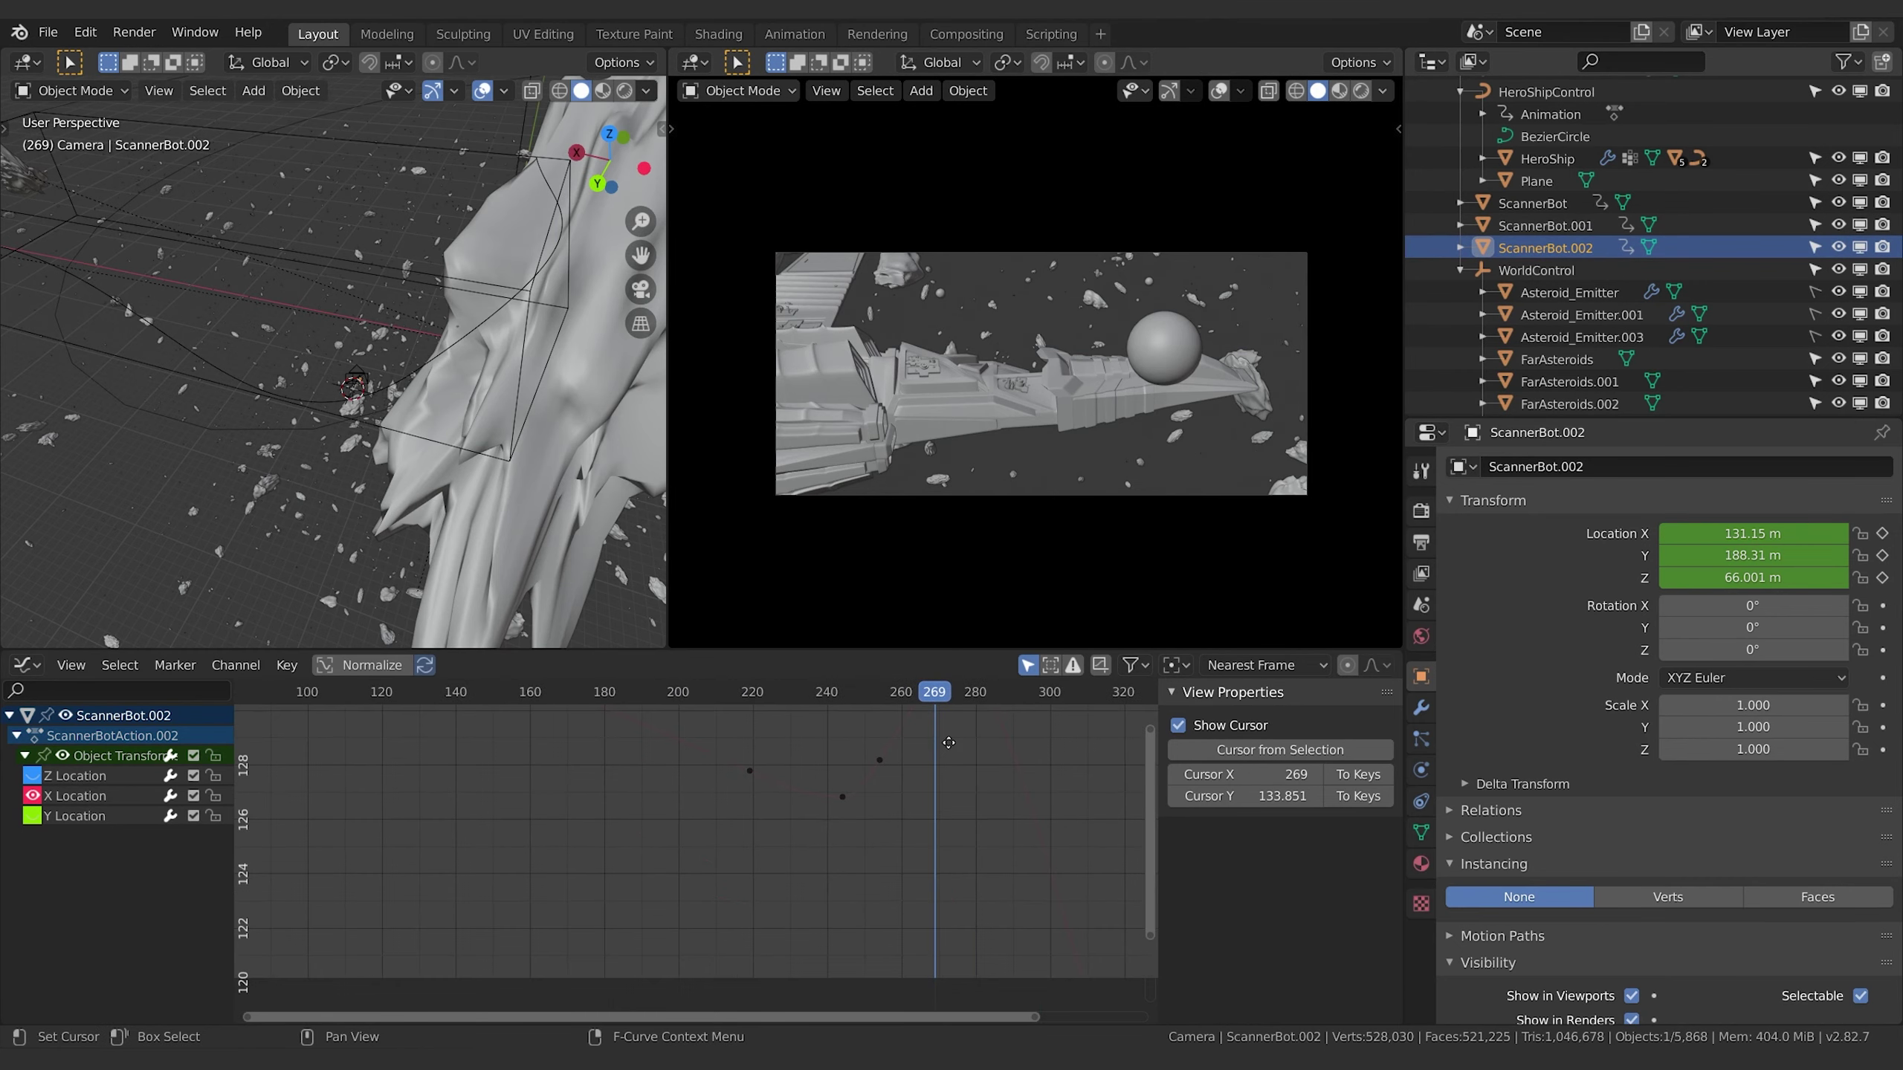
middle_drag(784, 967, 873, 864)
scroll(871, 864, down, 1)
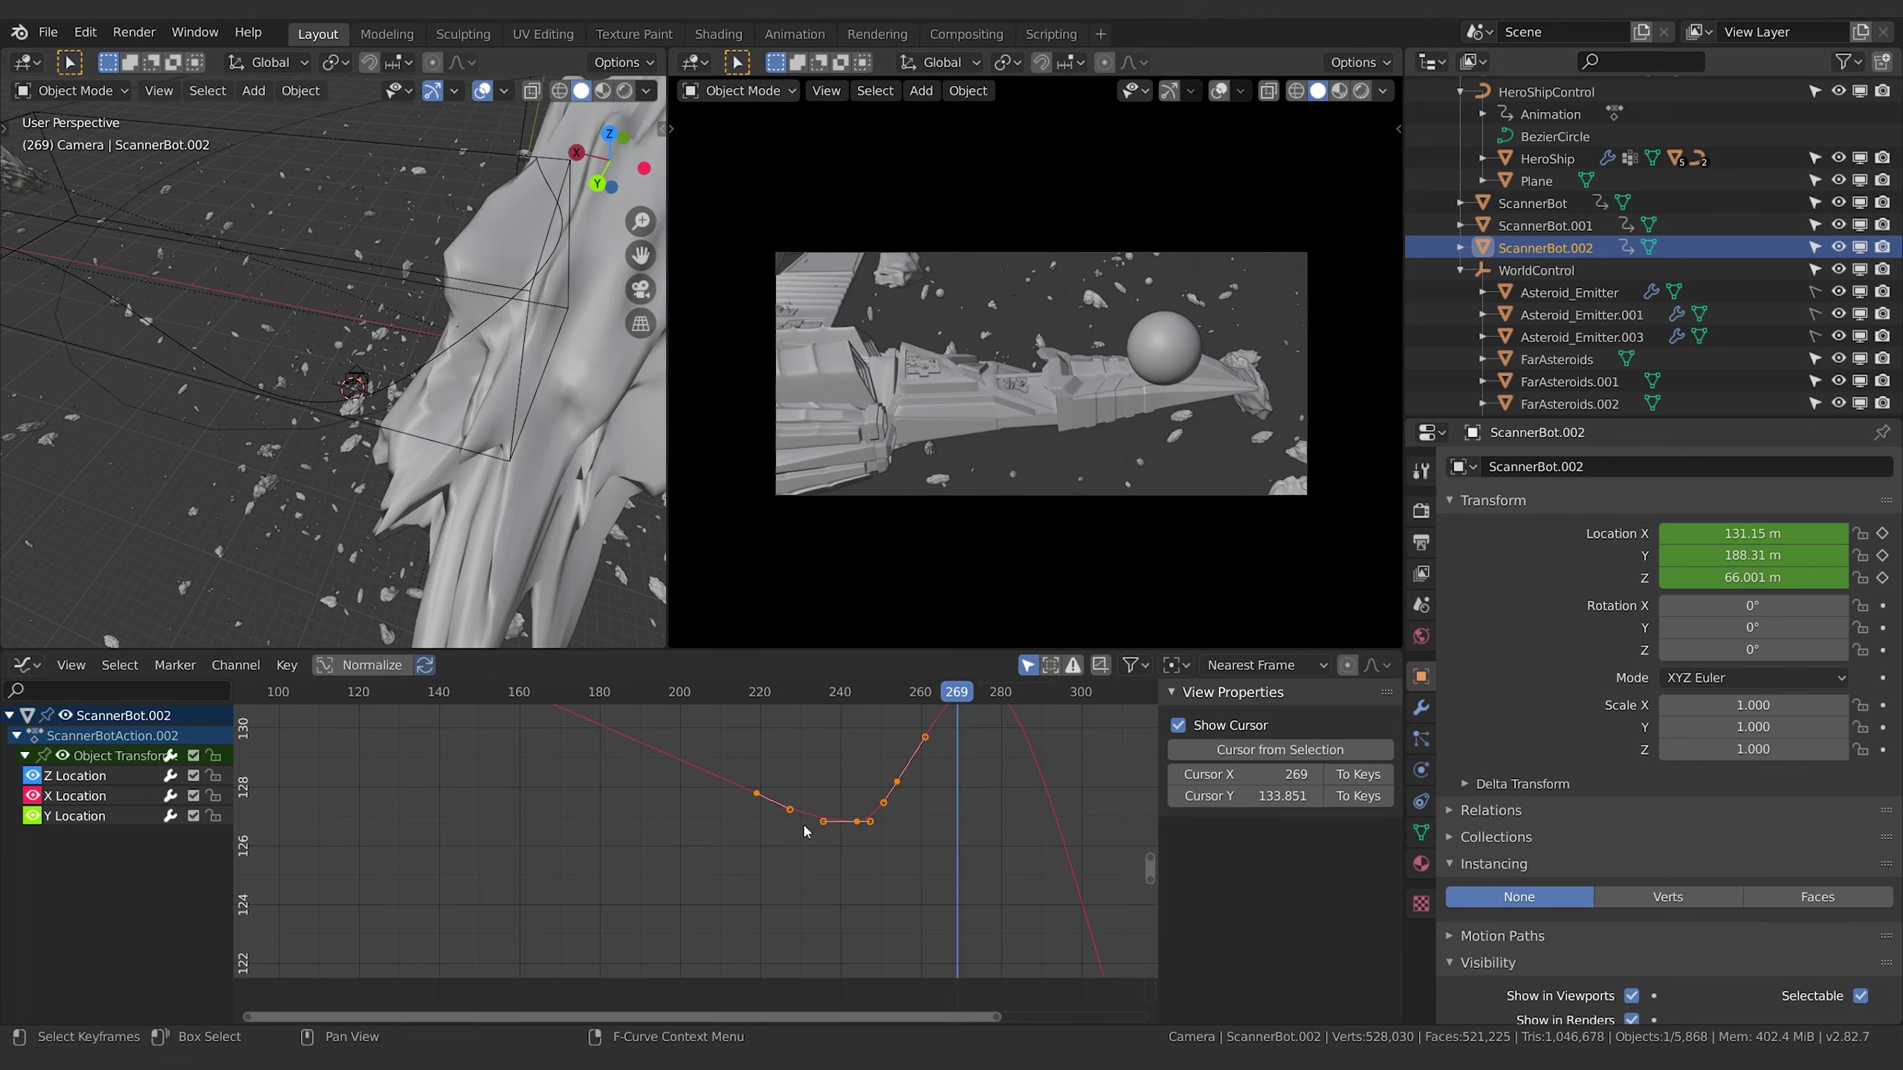
key(Home)
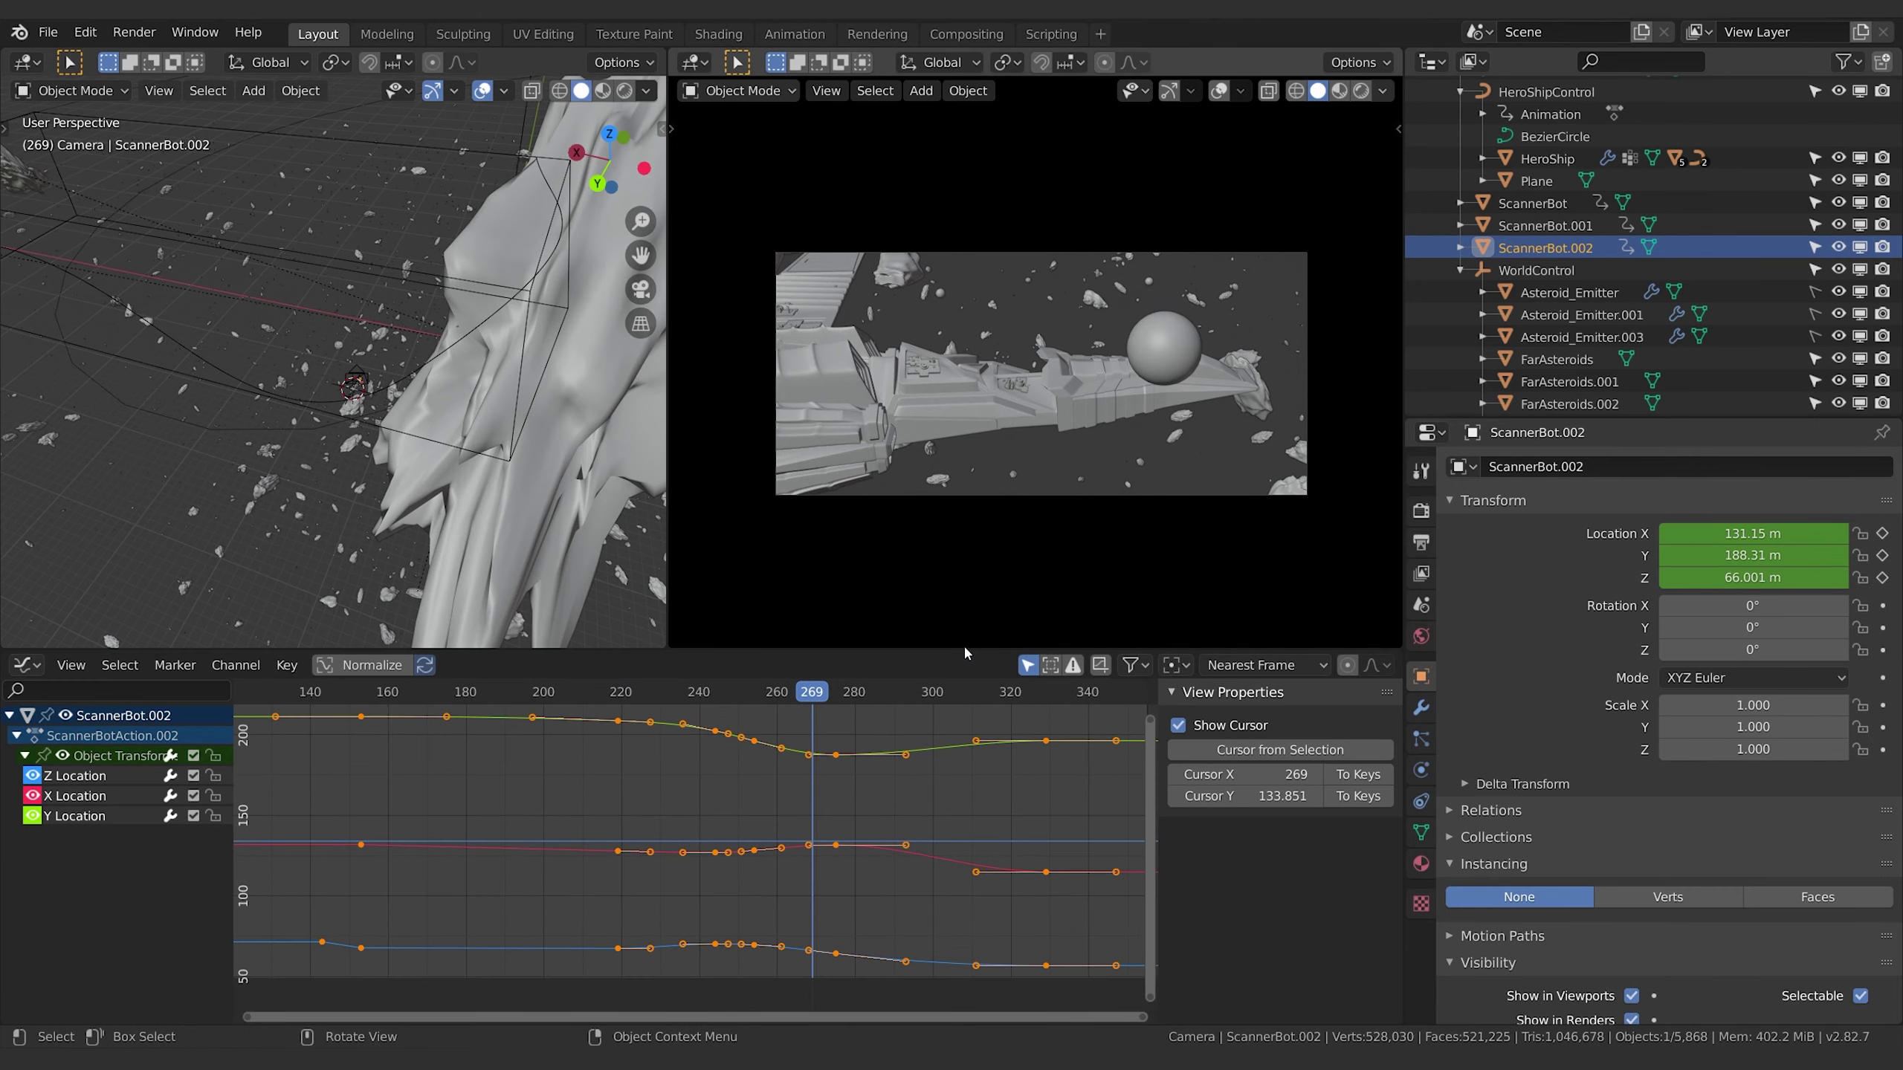
Enlarge the graph area, recentre the curves and select the Y Location key near frame 254.
drag(965, 649, 969, 620)
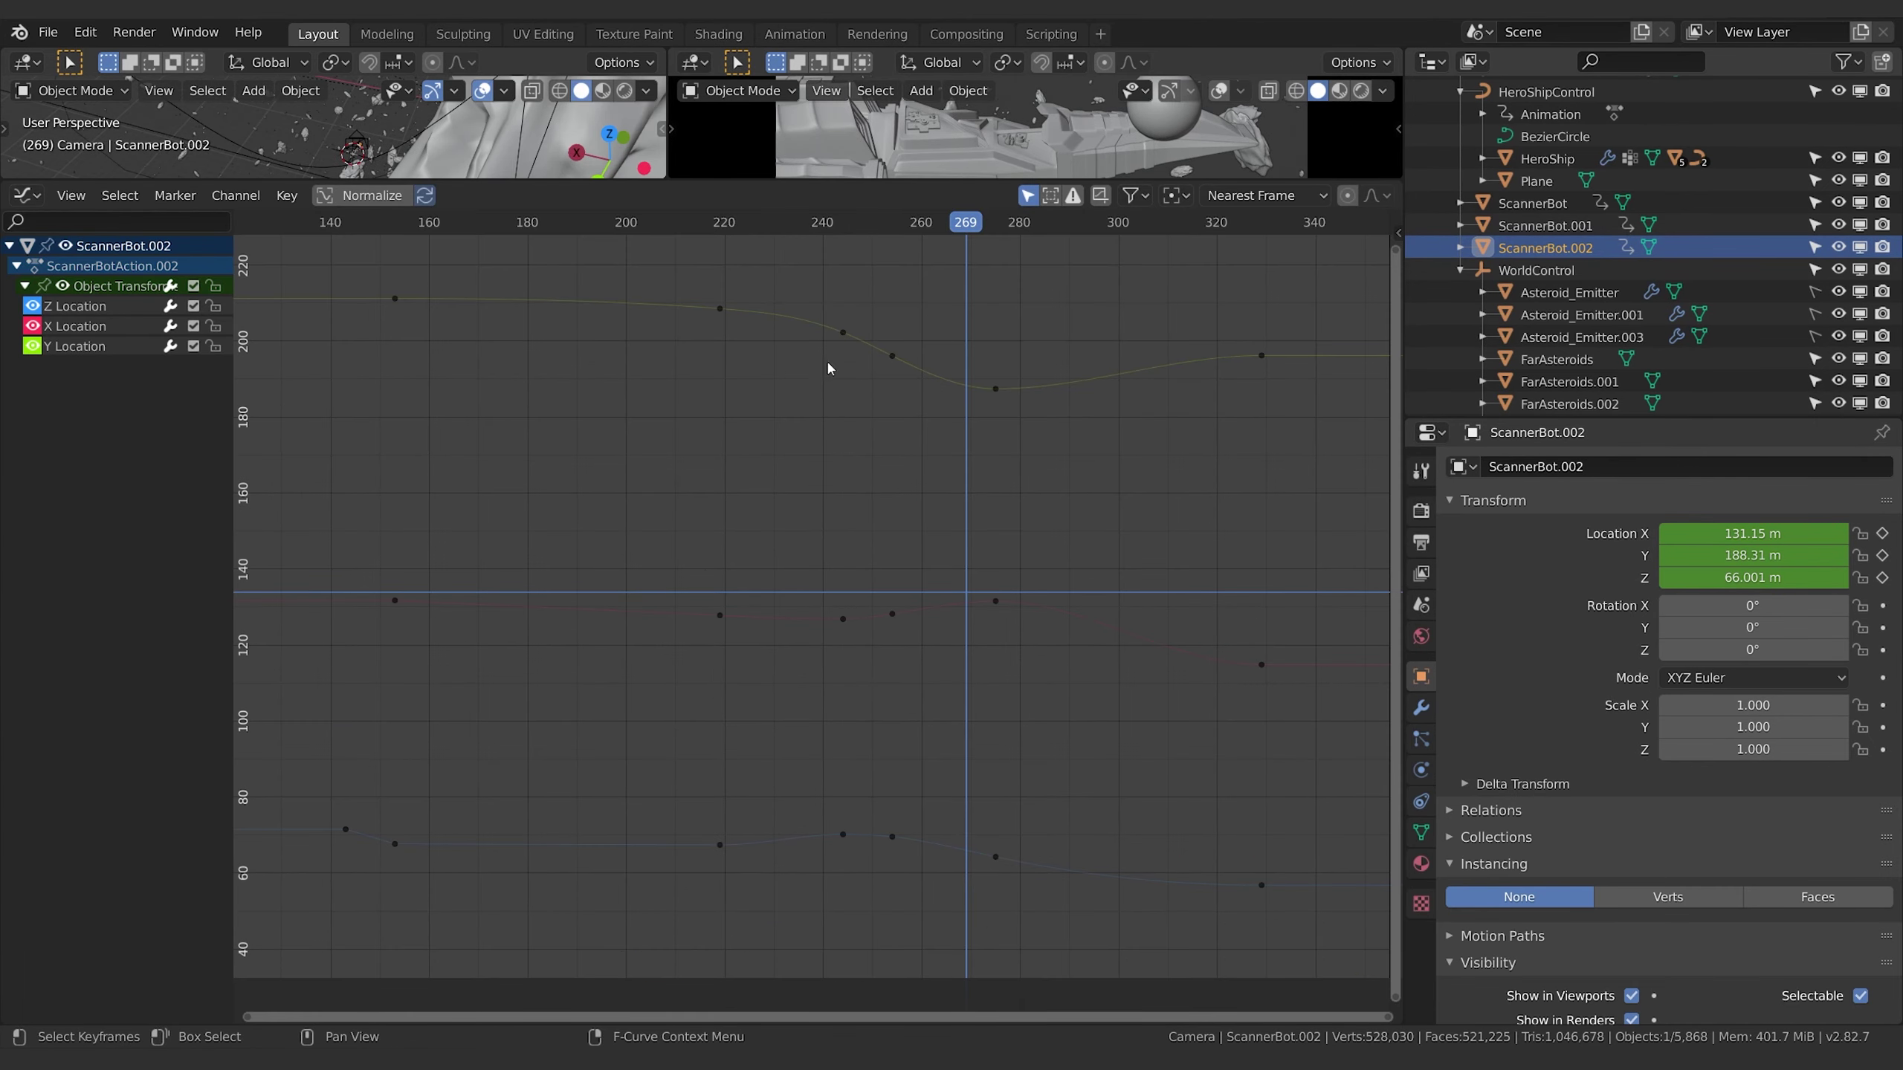
key(a)
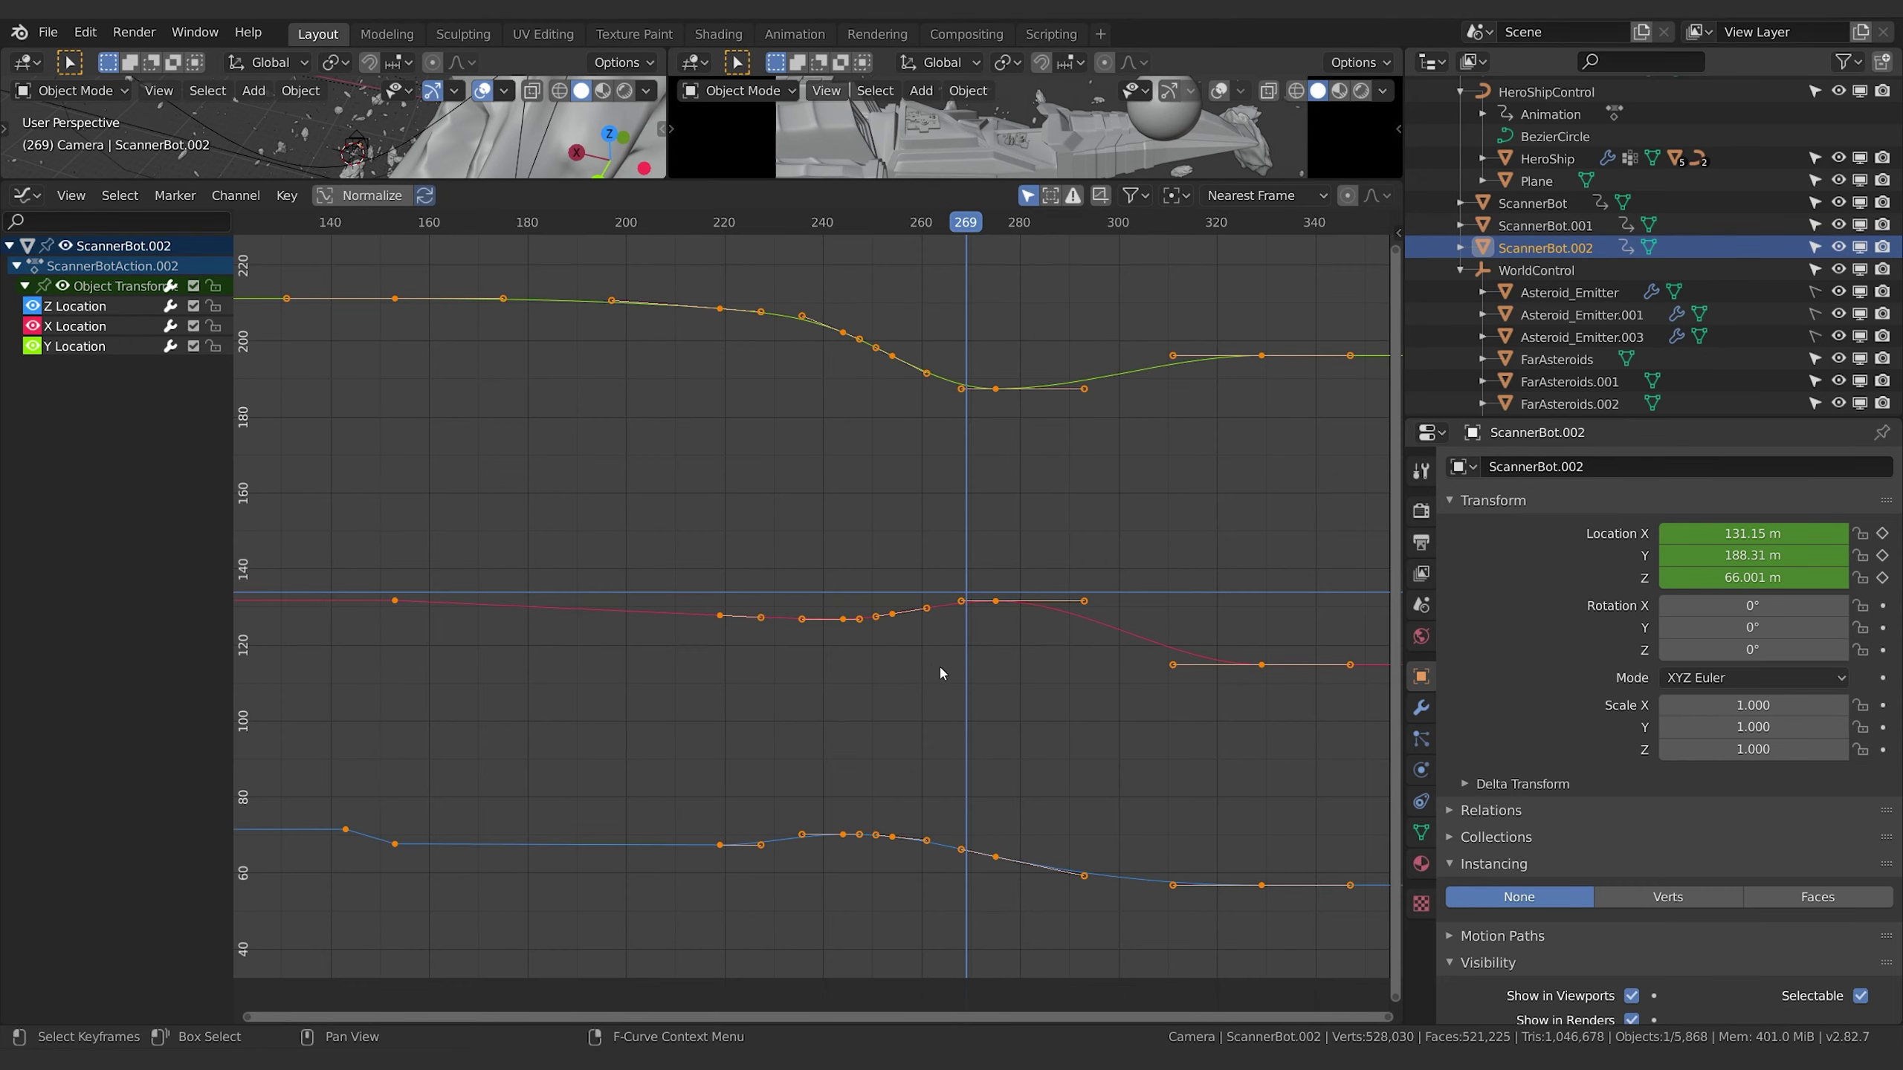
scroll(935, 666, up, 8)
scroll(930, 664, down, 6)
middle_drag(938, 668, 899, 650)
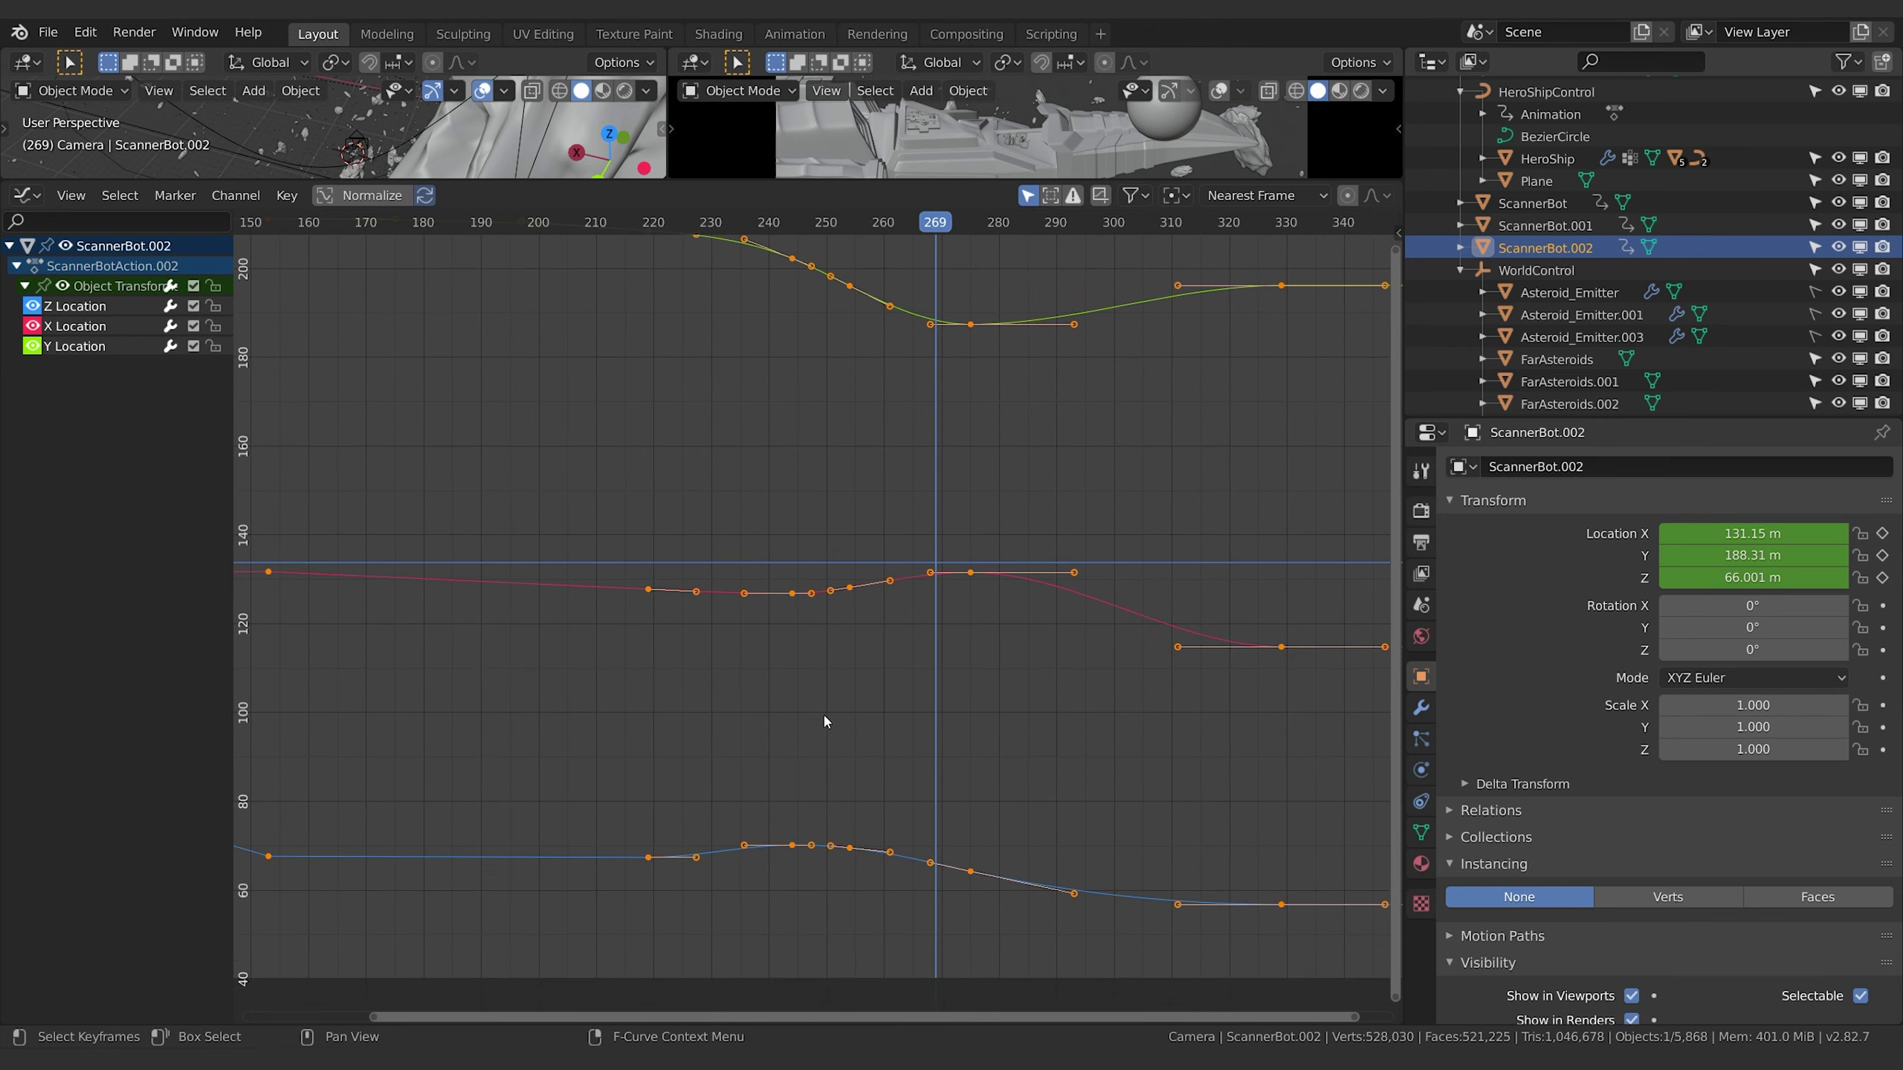
key(alt+a)
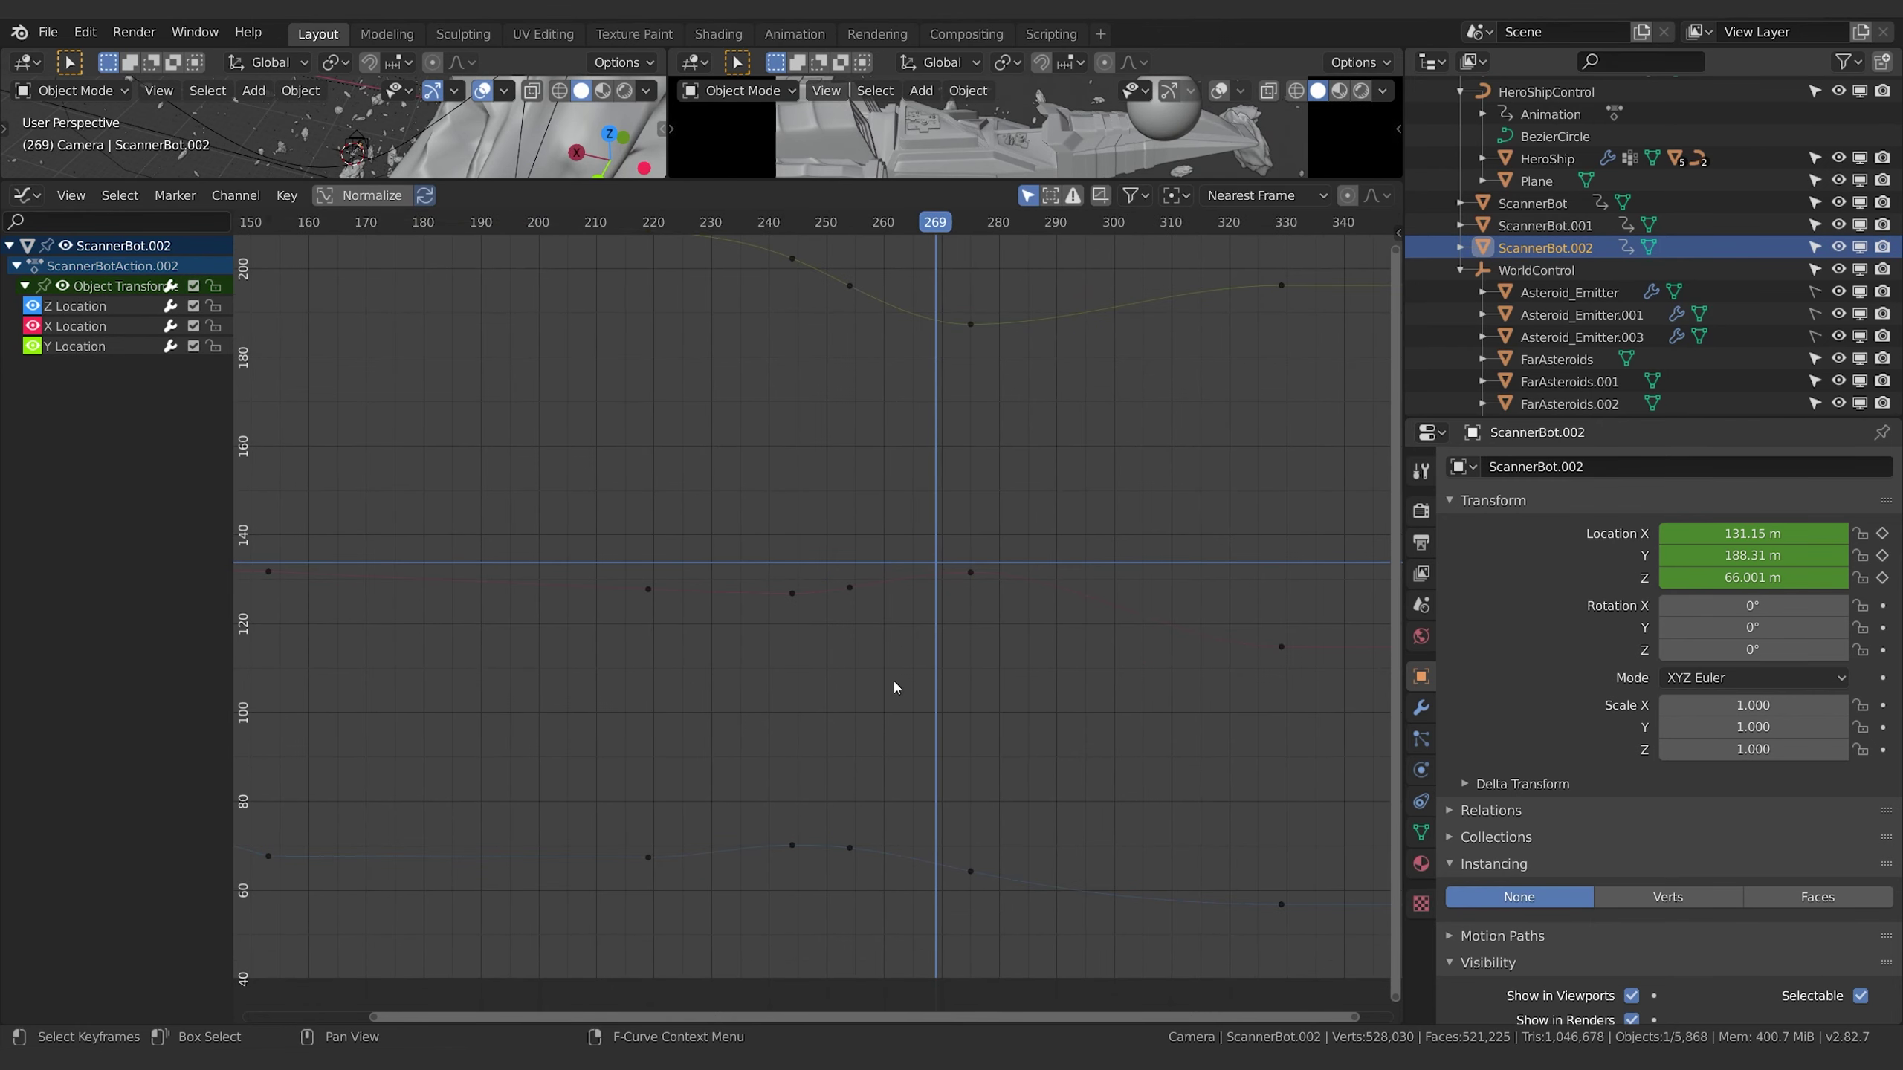
middle_drag(883, 620, 932, 654)
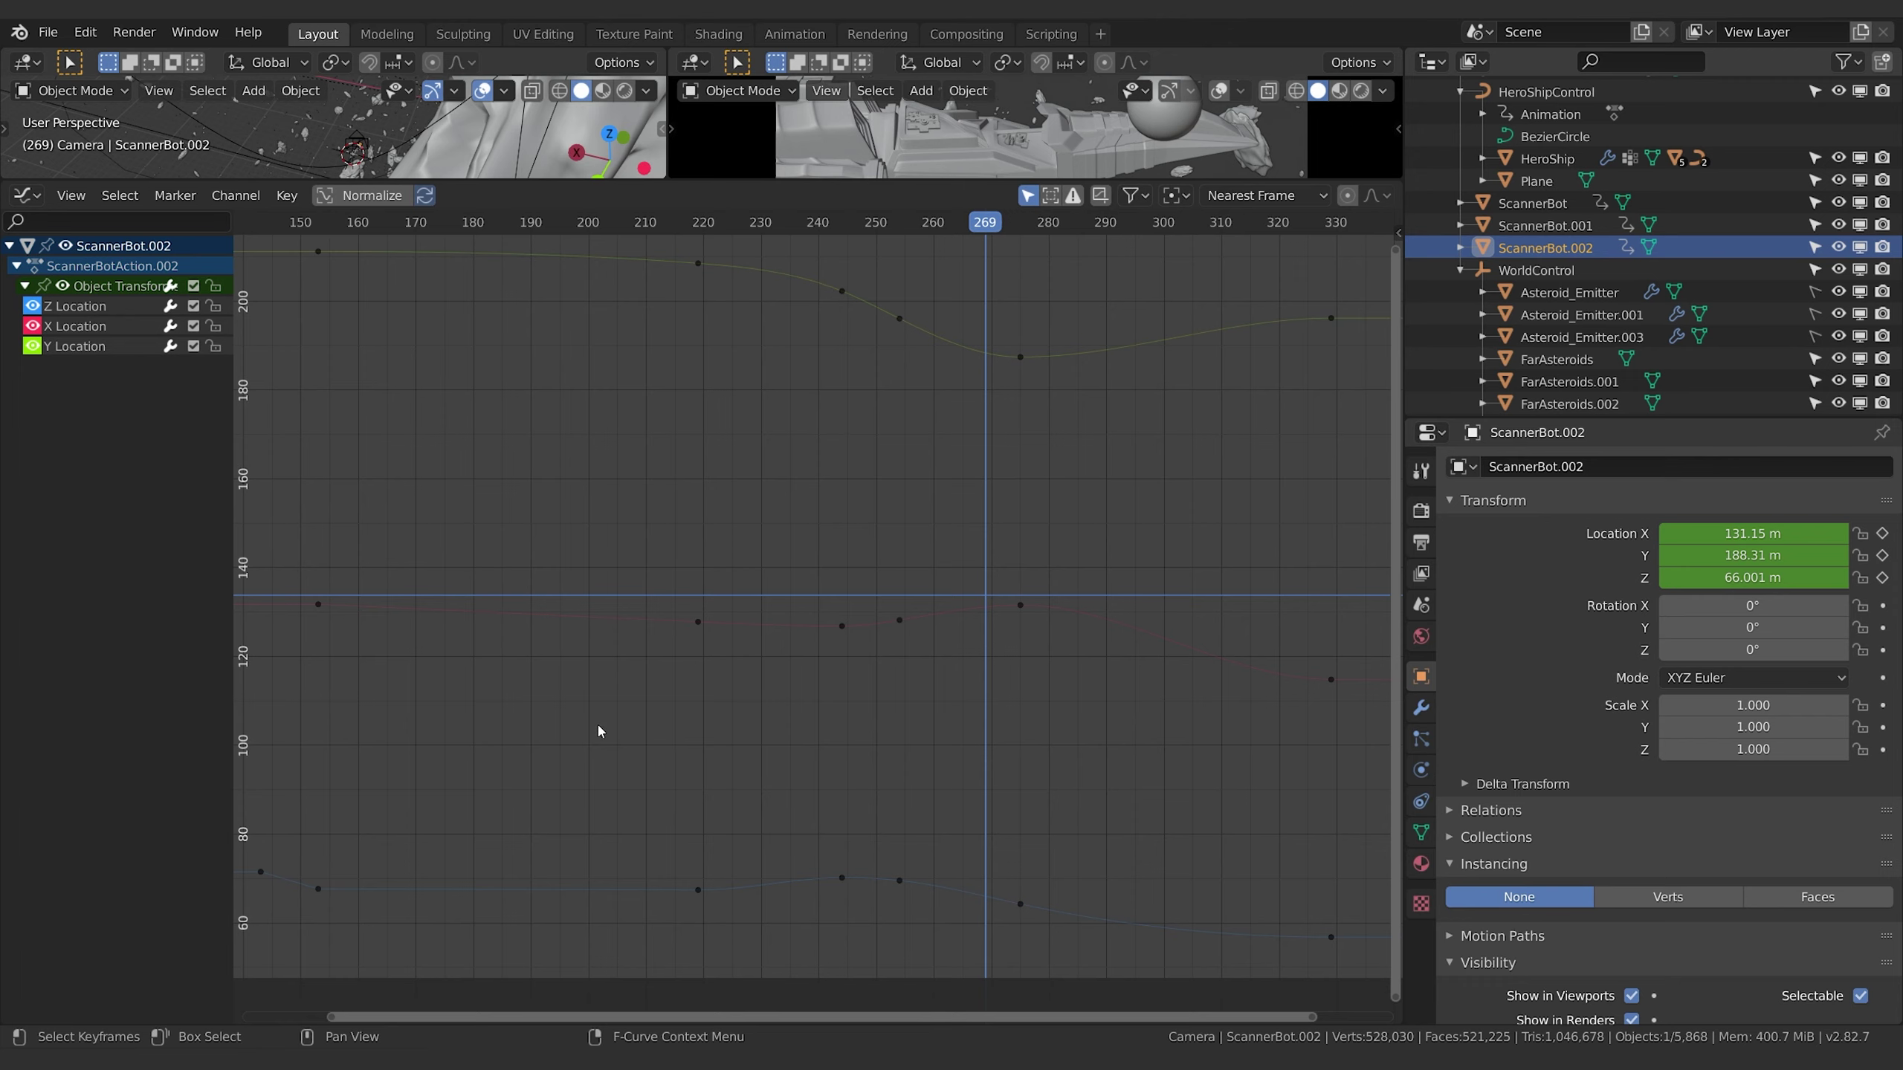
click(900, 320)
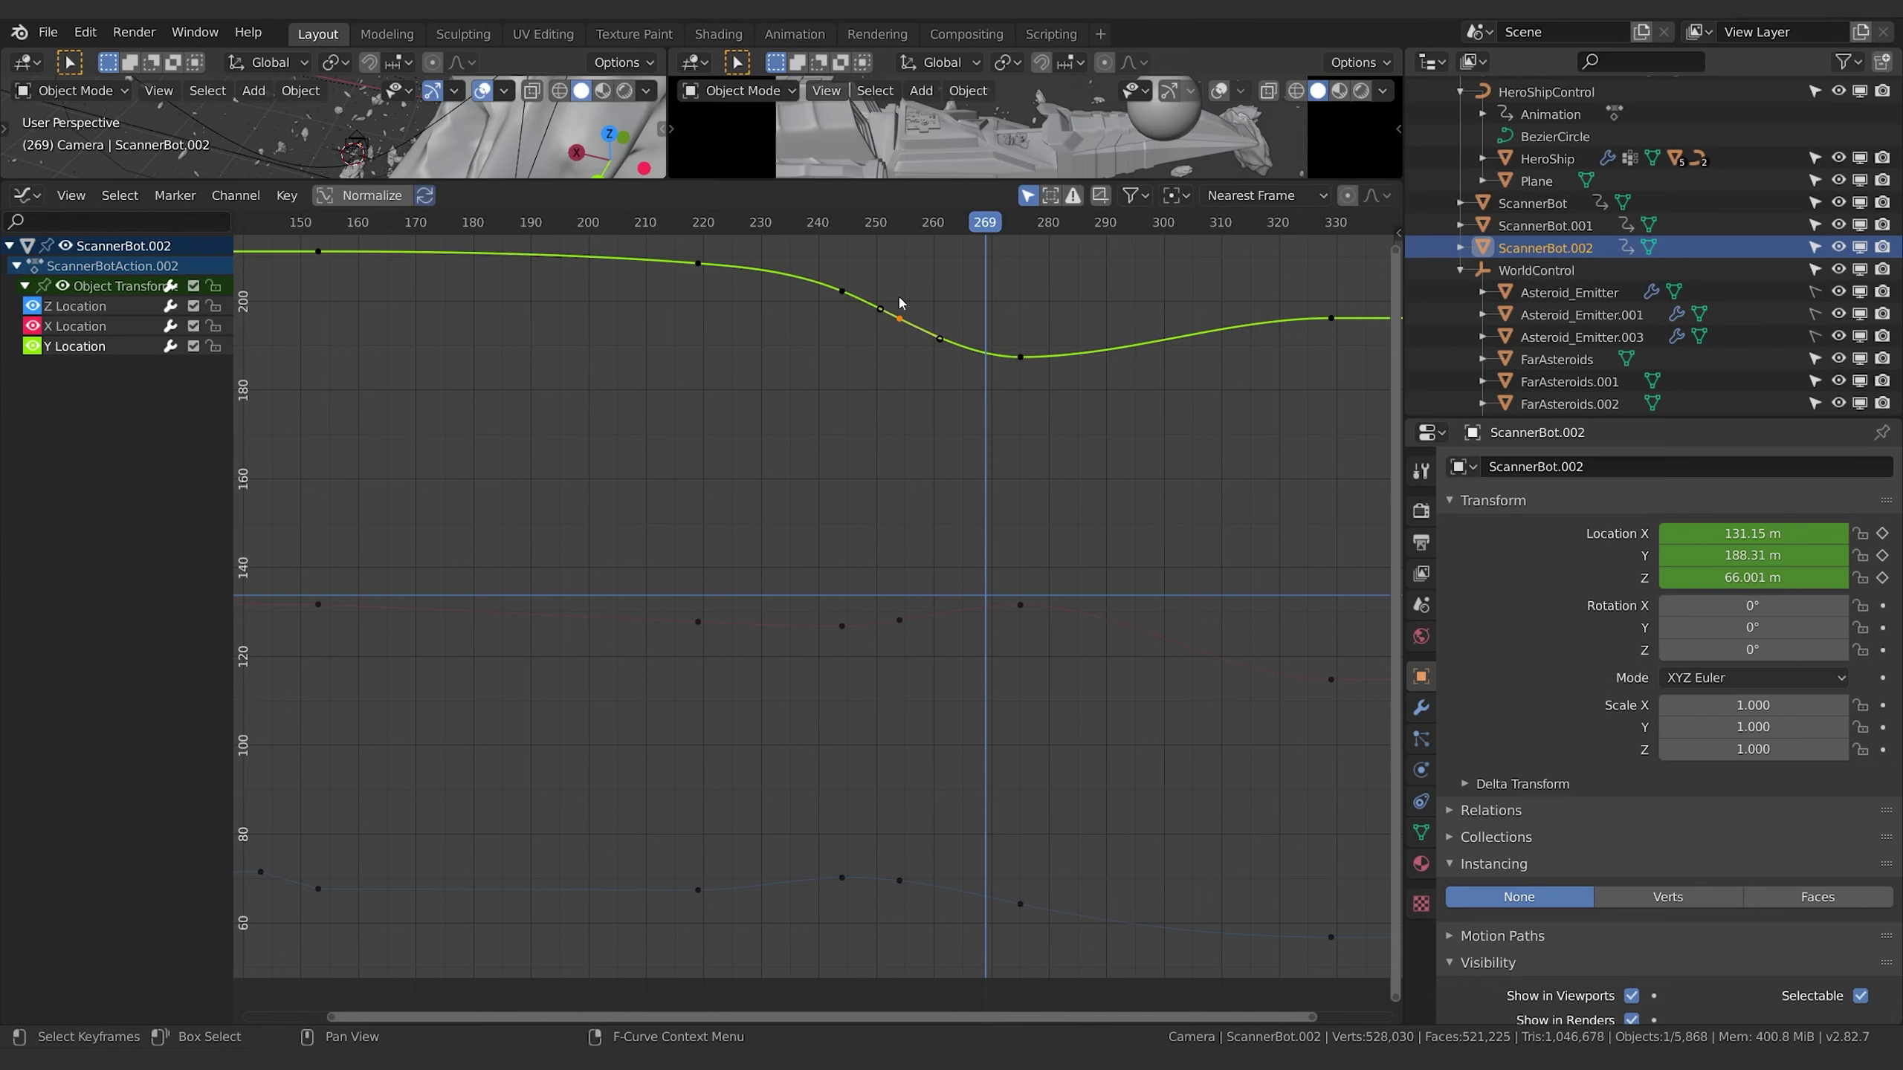
Delete the two extra Y Location keys and ease the Y curve after frame 220.
key(x)
click(915, 343)
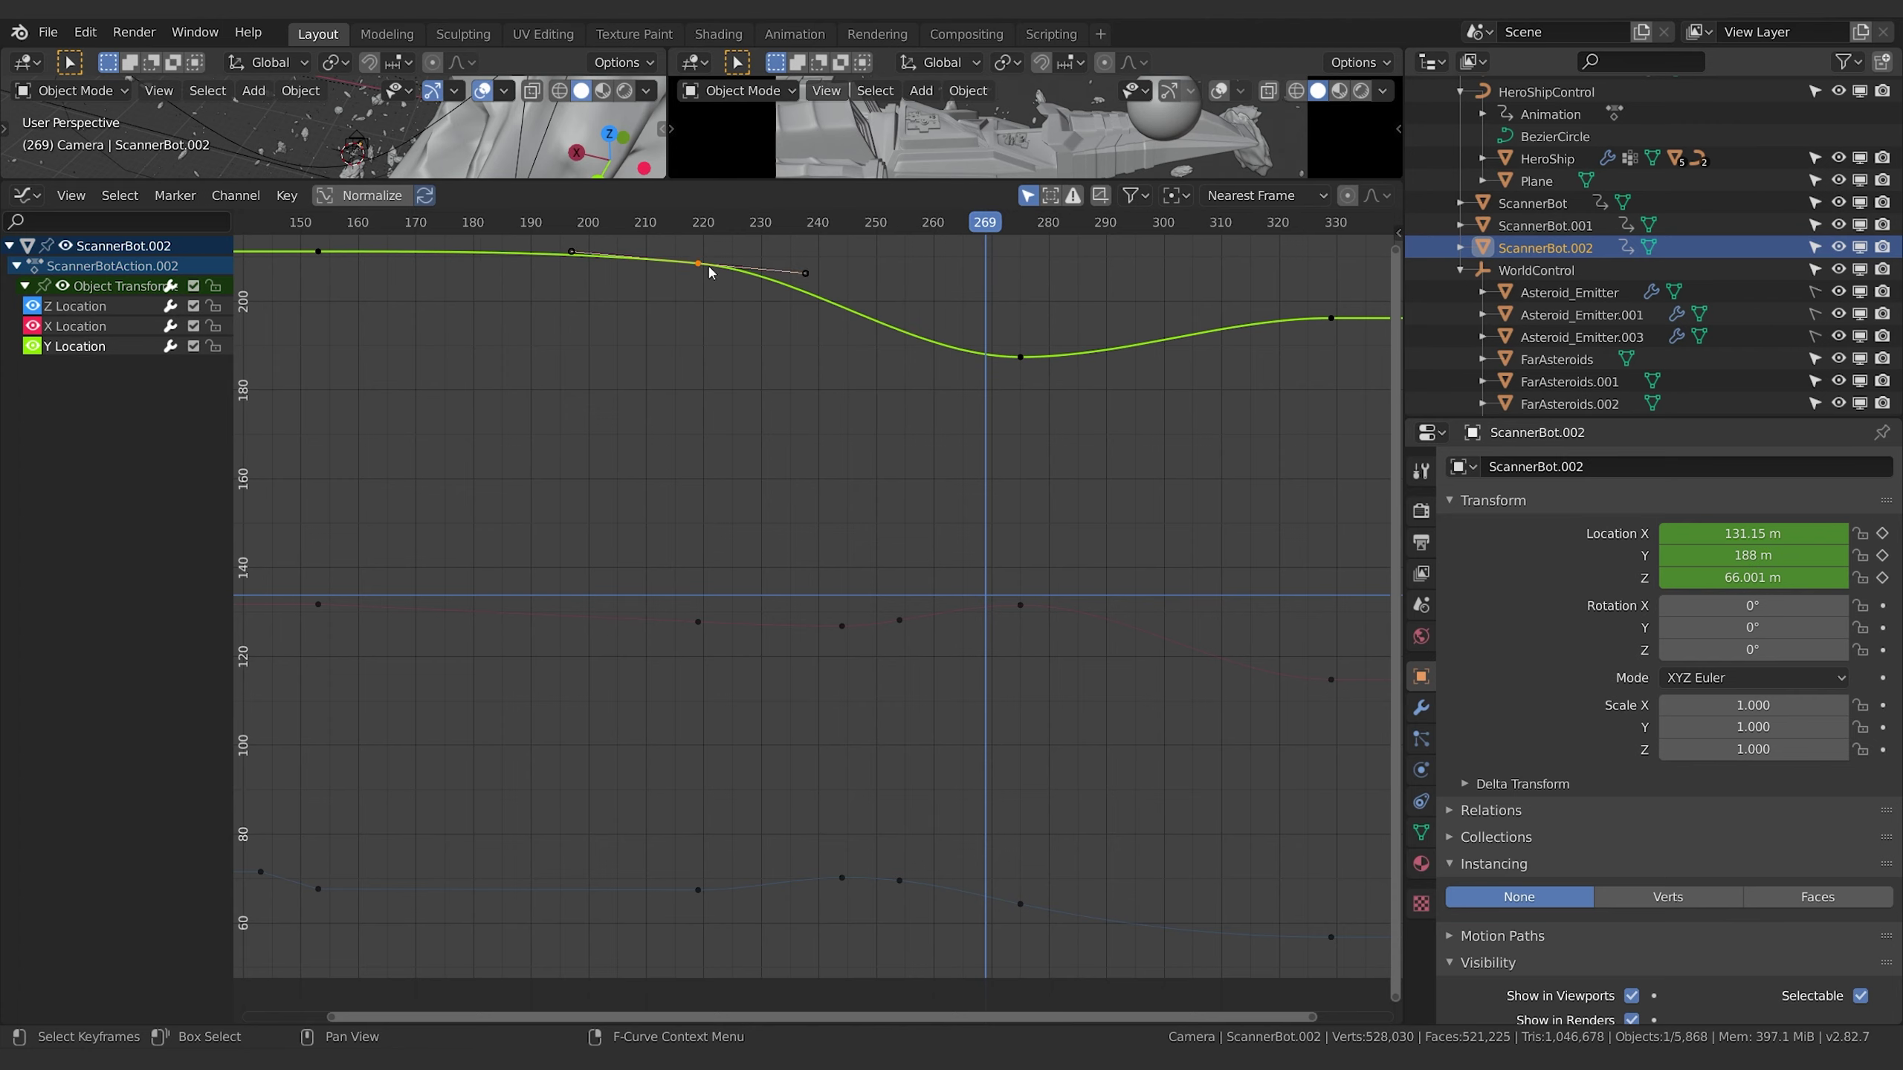
drag(807, 276, 865, 281)
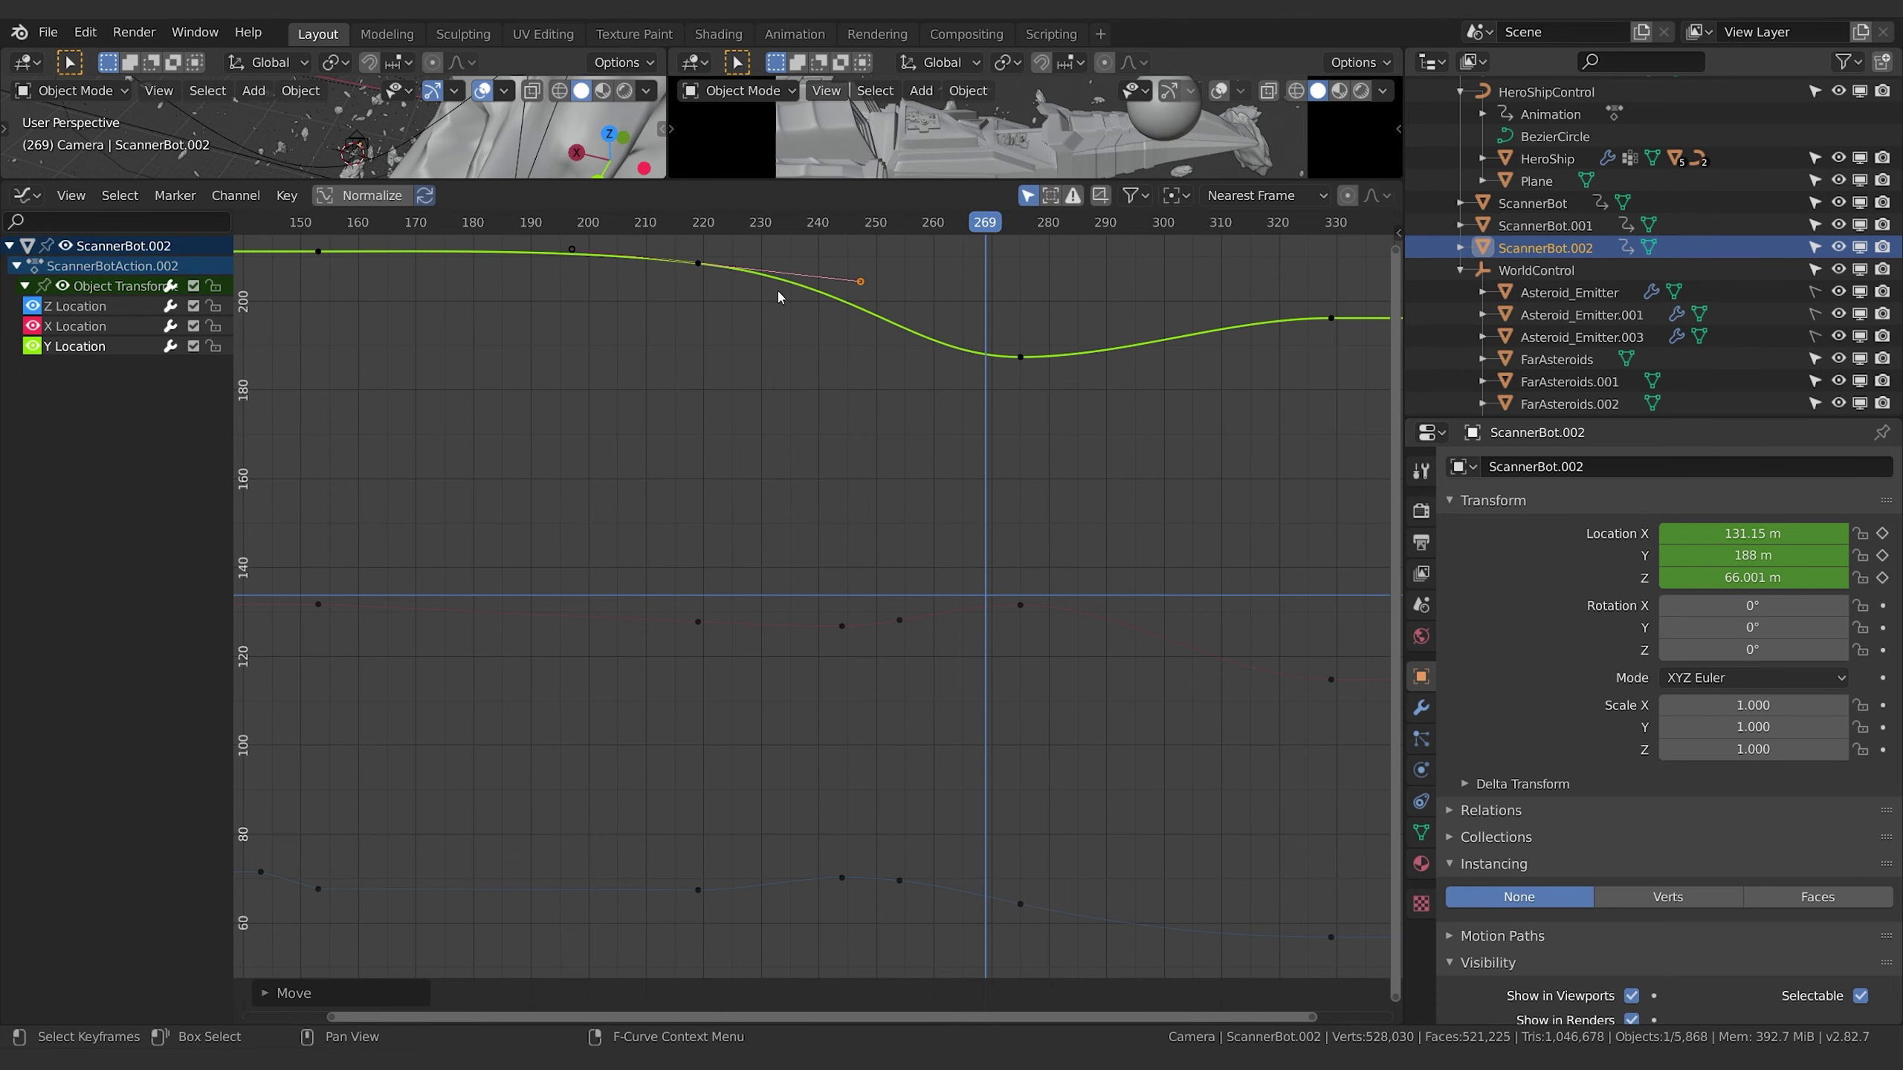
click(1026, 360)
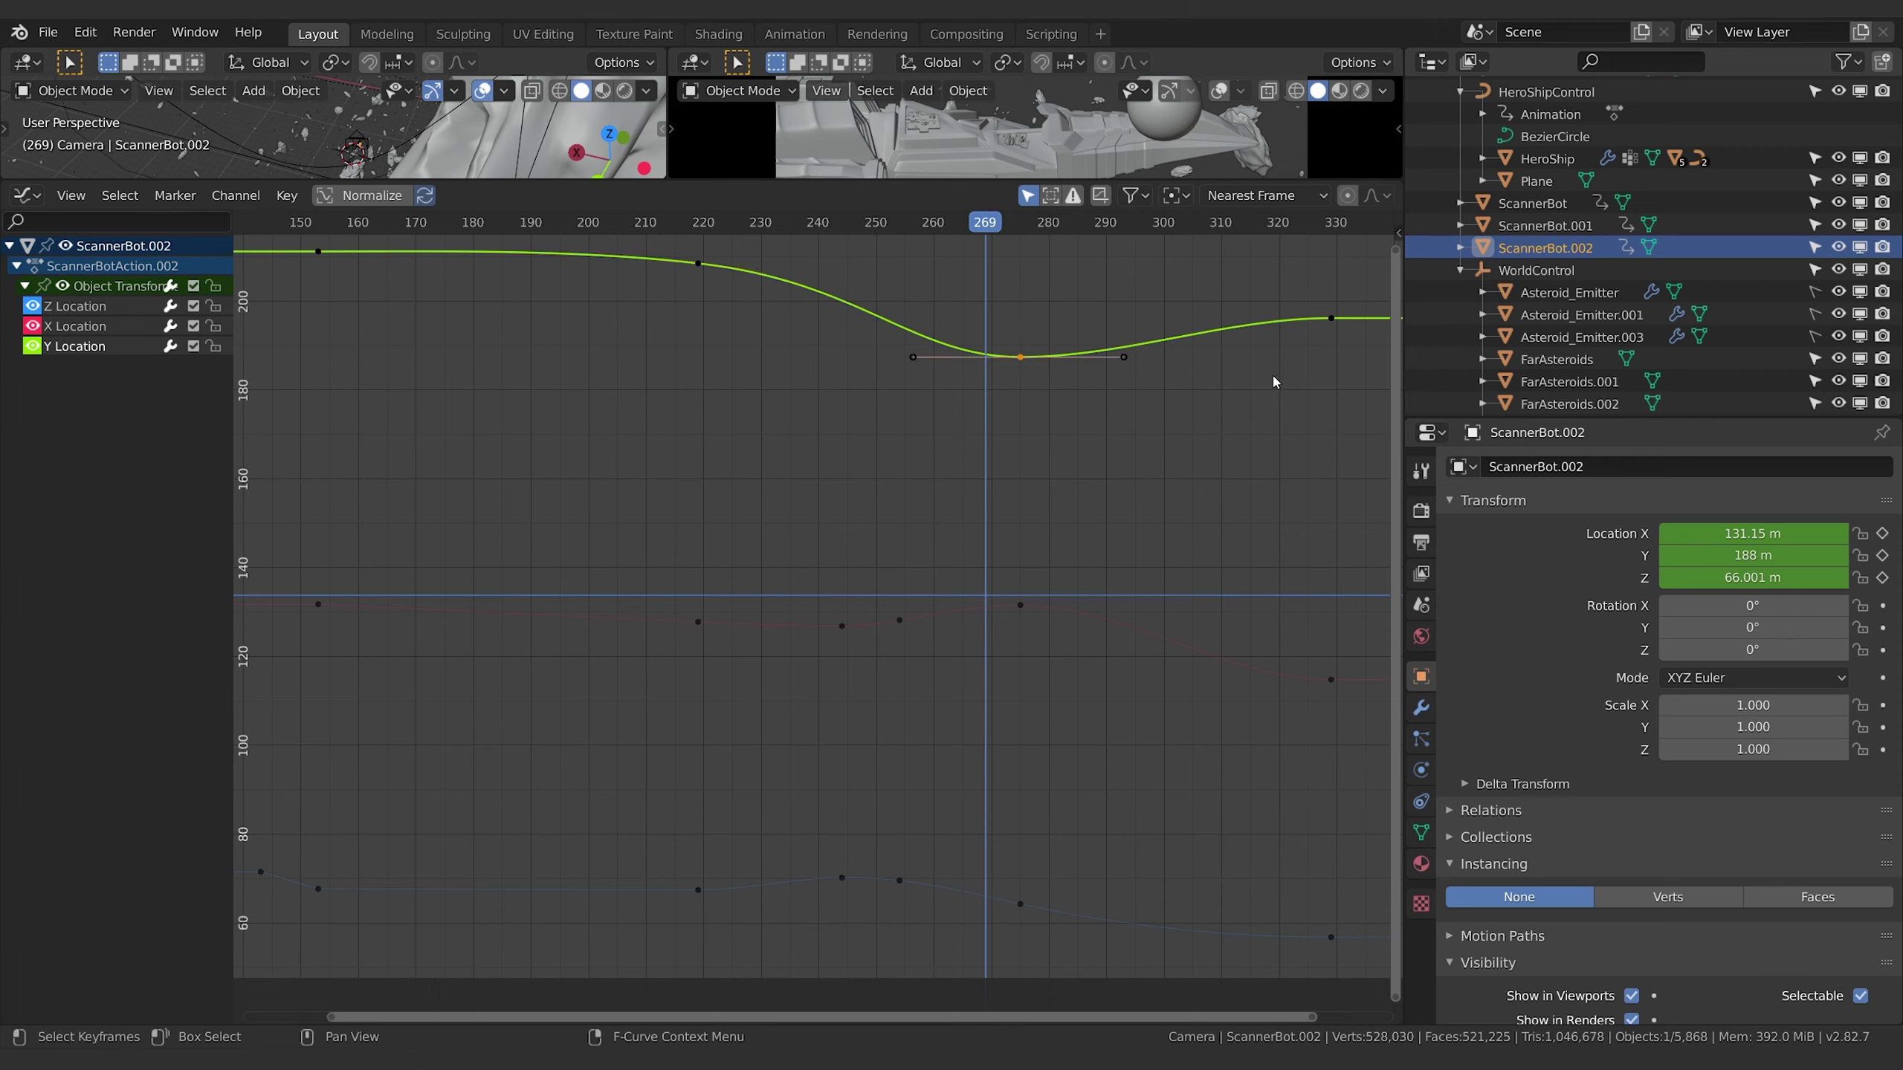
Delete the X Location key near frame 254 and flatten the X curve from frame 220 toward 269.
click(899, 622)
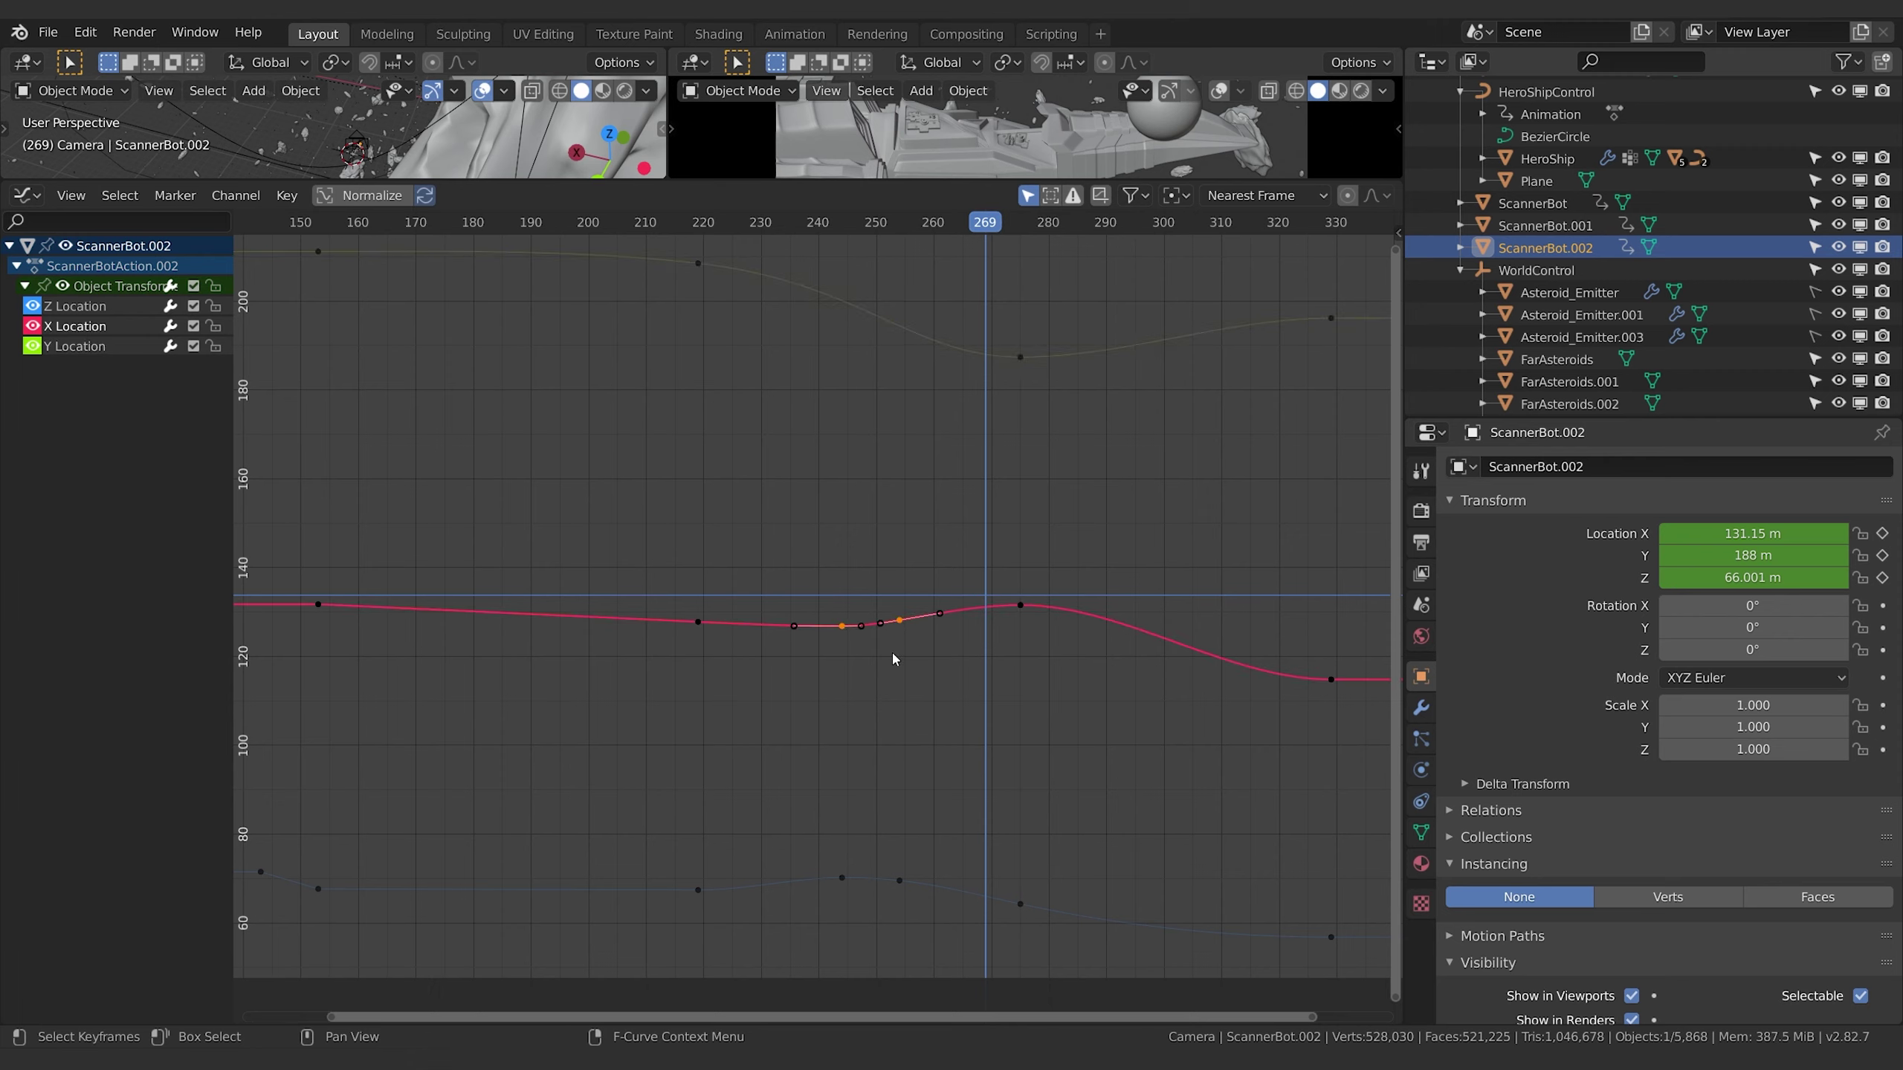
key(x)
click(892, 652)
click(697, 621)
drag(818, 629, 923, 625)
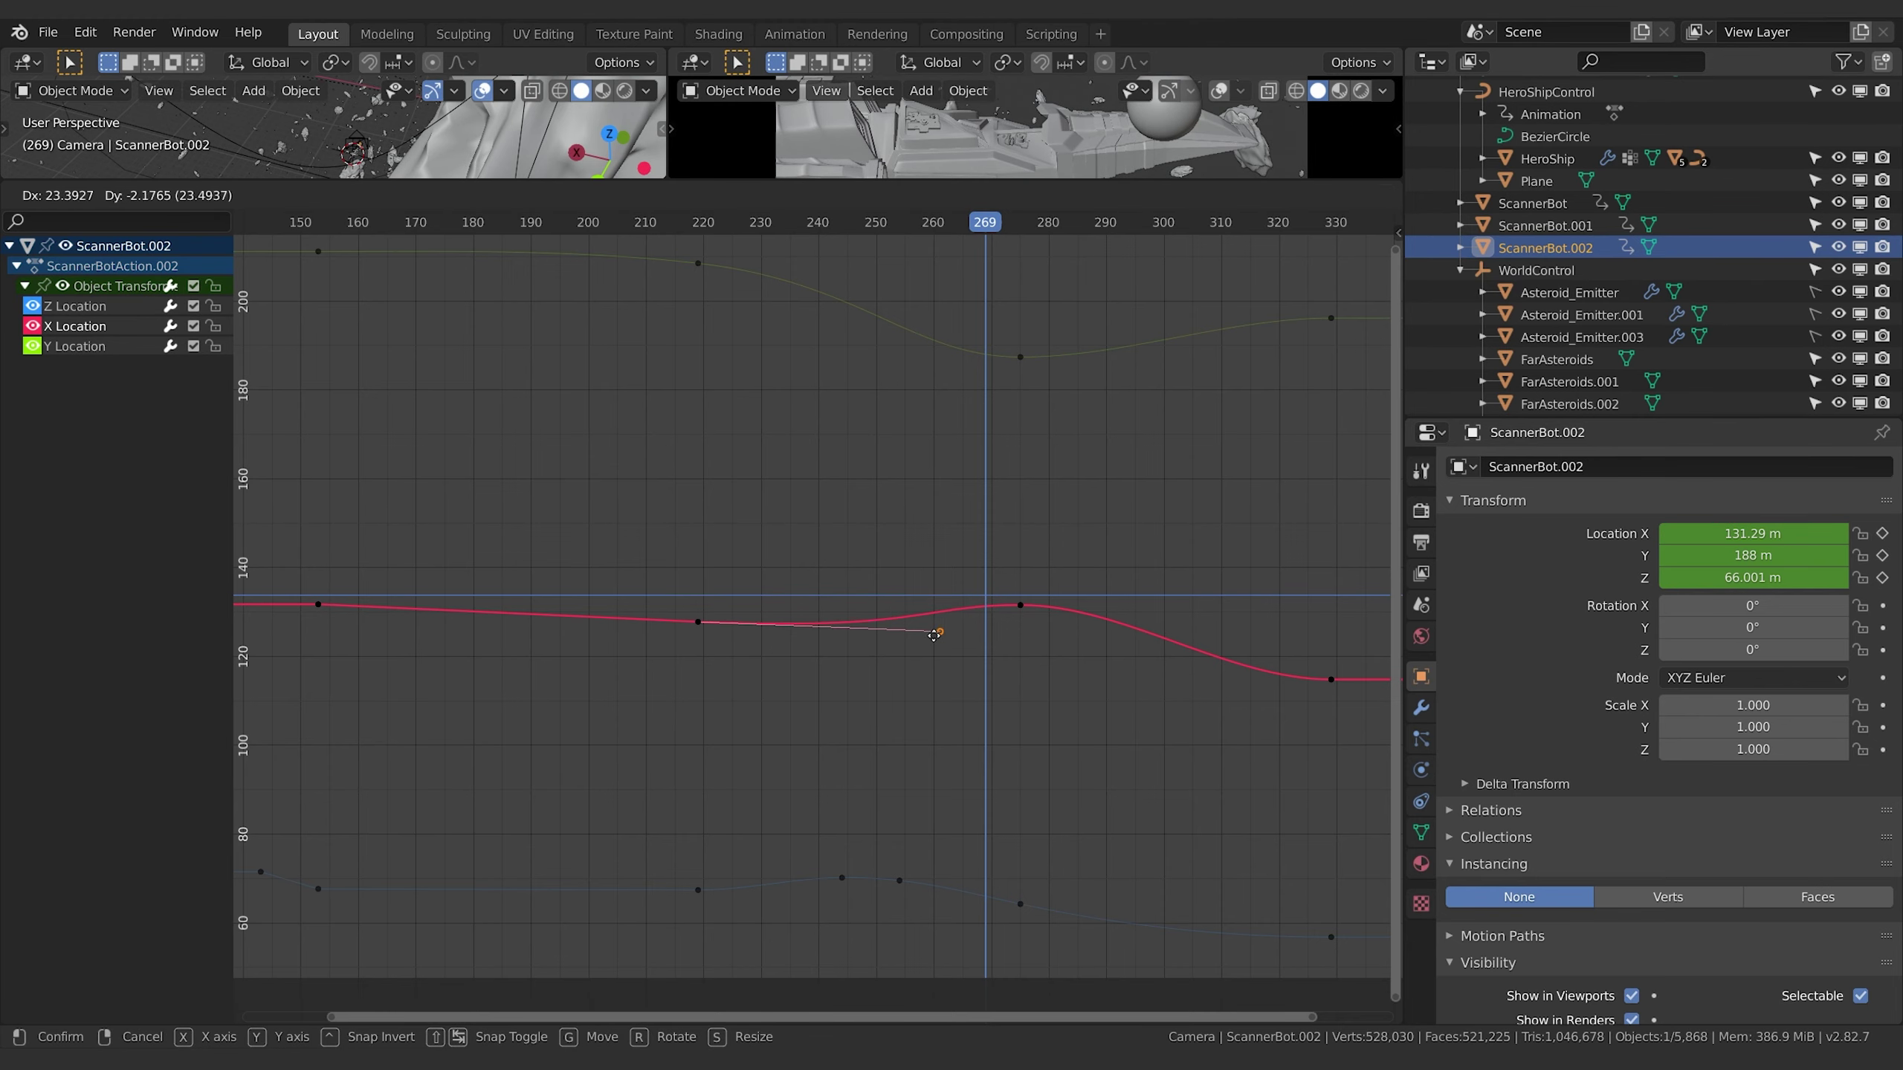
drag(933, 635, 929, 634)
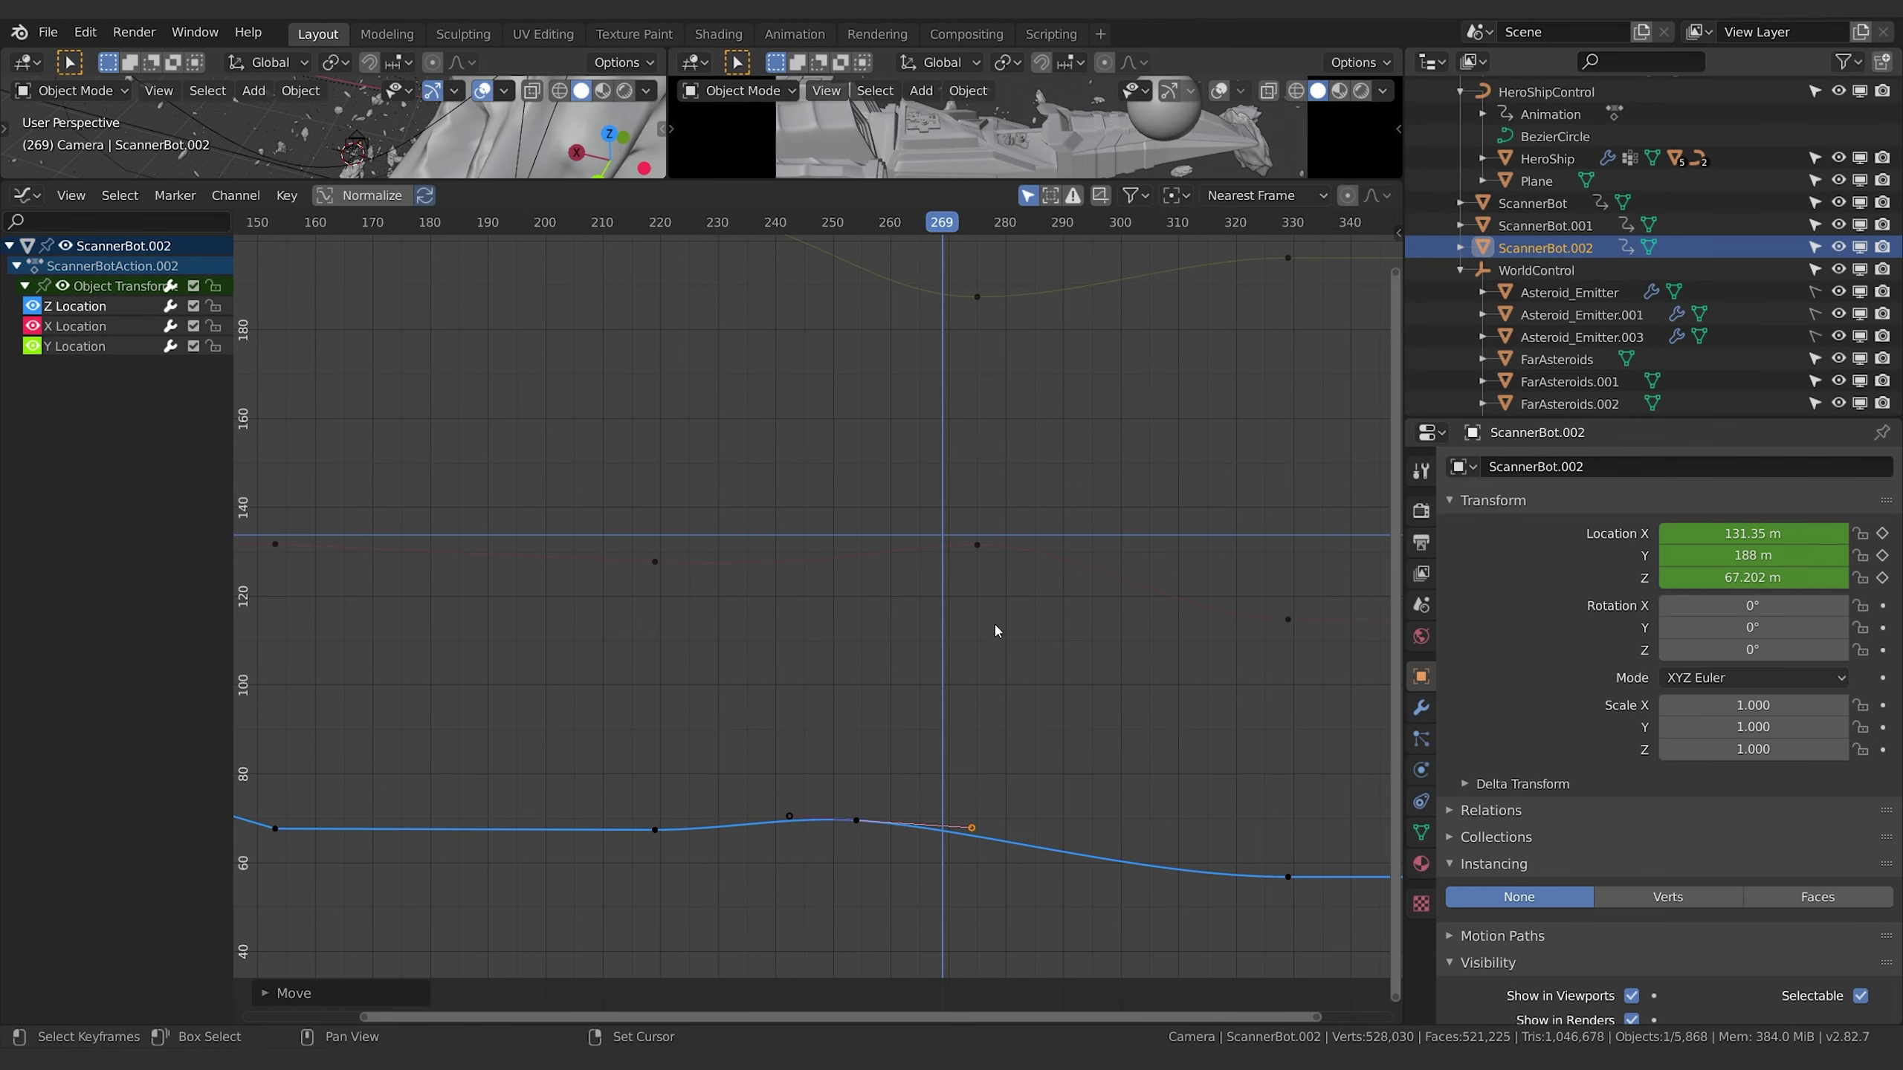
Ease the Z Location curve near frame 270 and enlarge the 3D views over the graph.
middle_drag(732, 809, 726, 883)
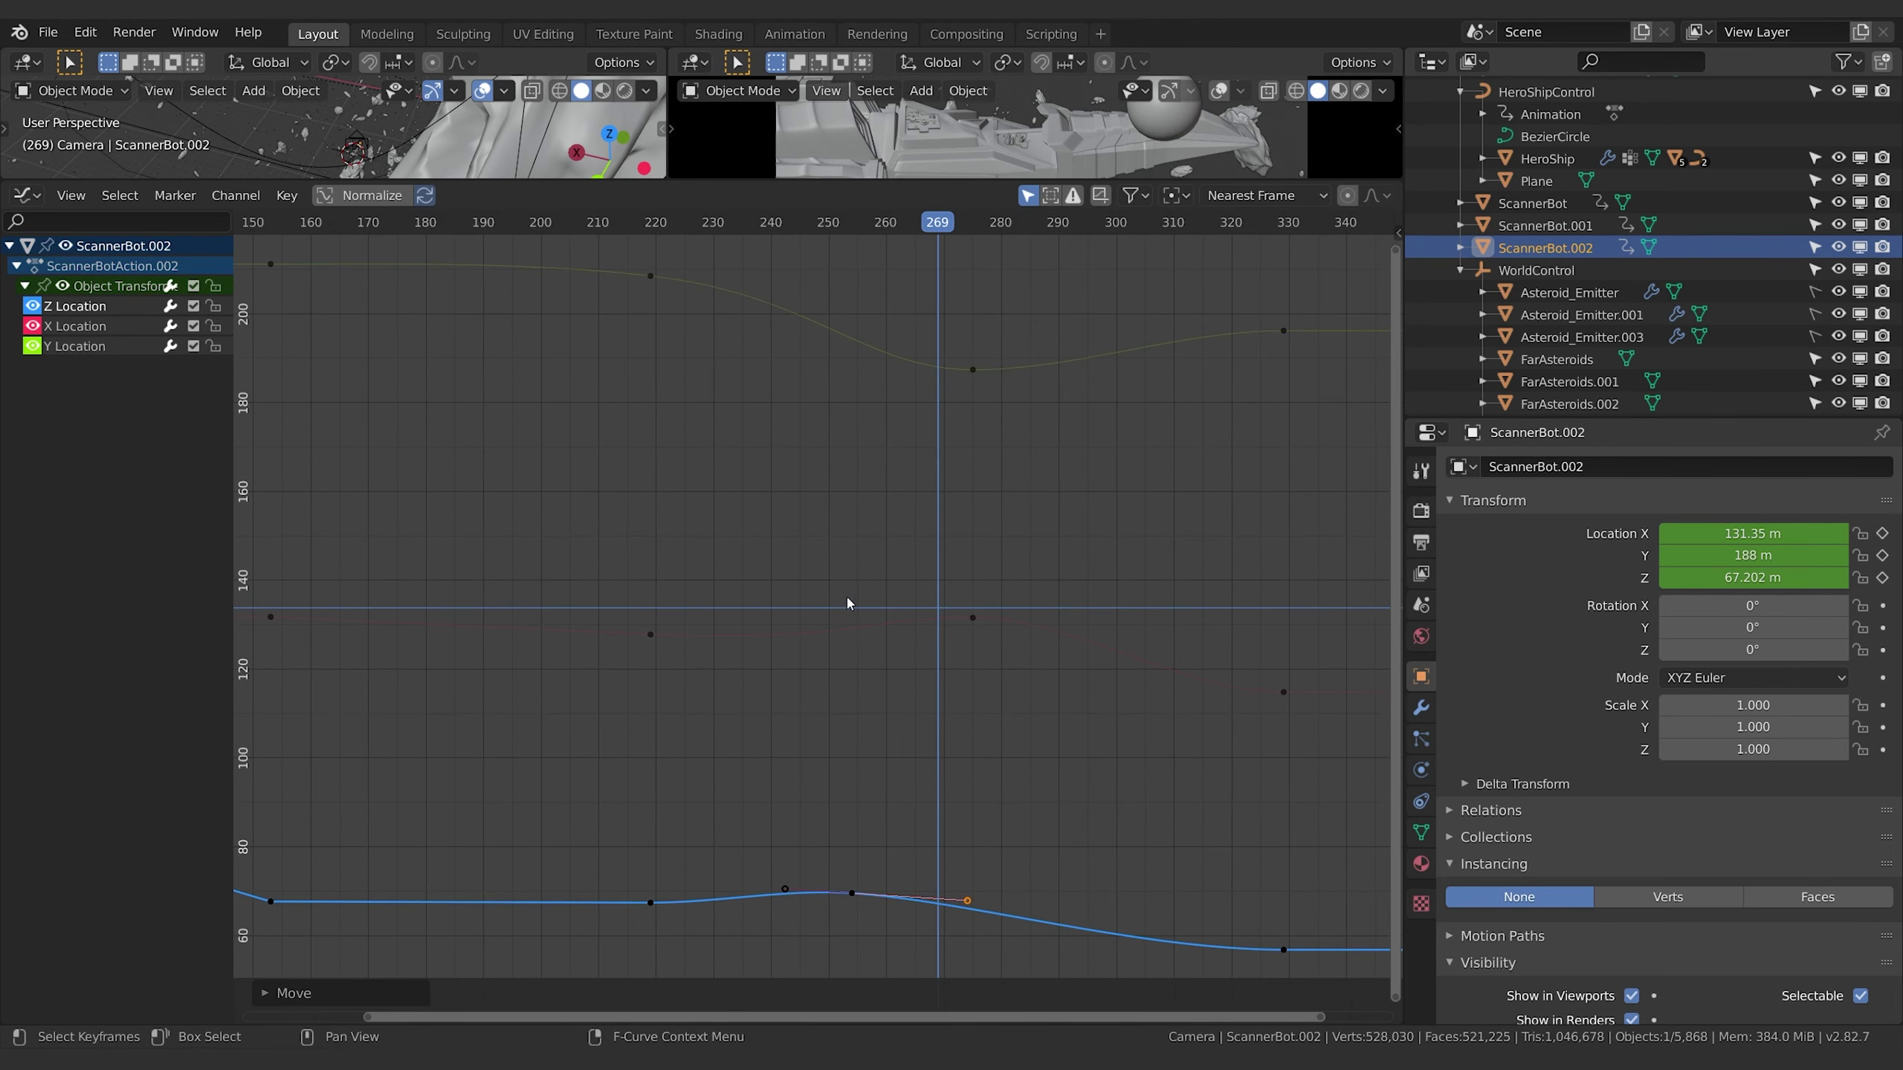
drag(909, 179, 973, 711)
key(Home)
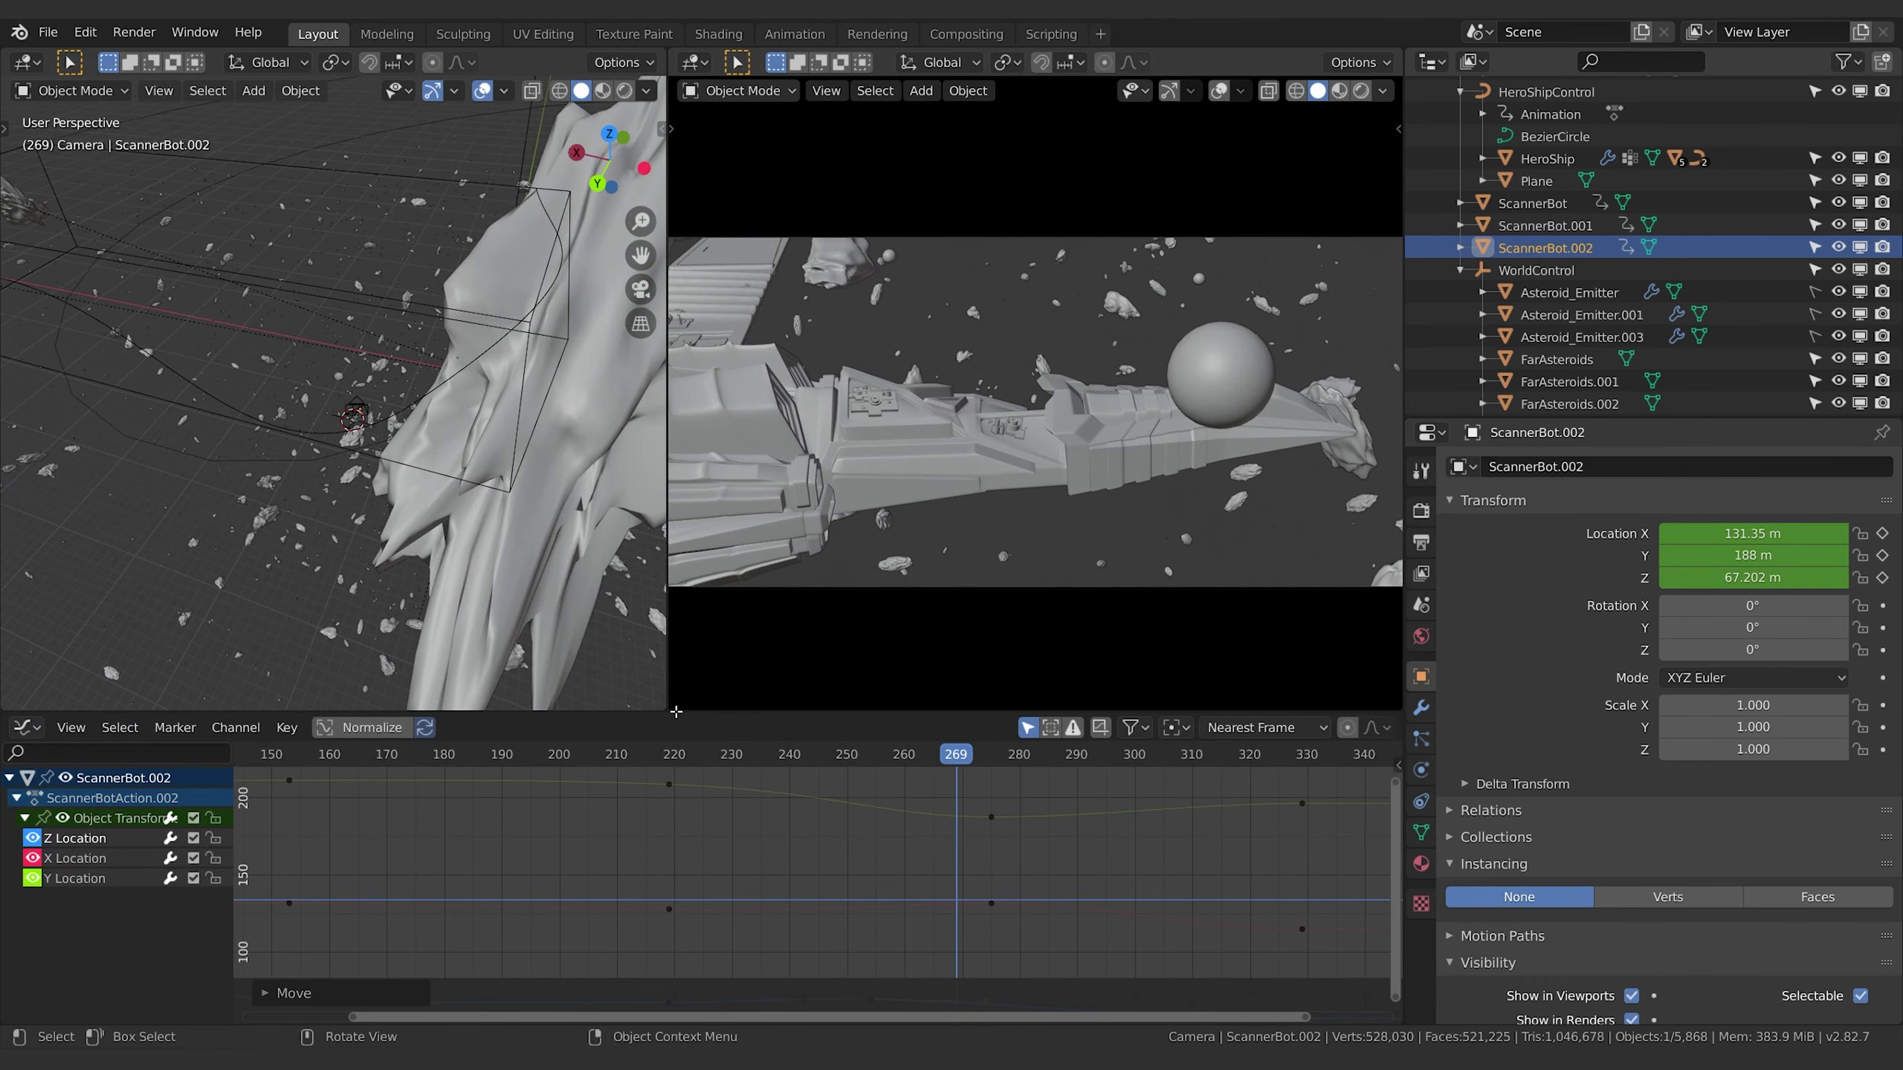
Merge the views into one full camera view and play the animation from frame 208.
click(675, 705)
drag(672, 706, 646, 697)
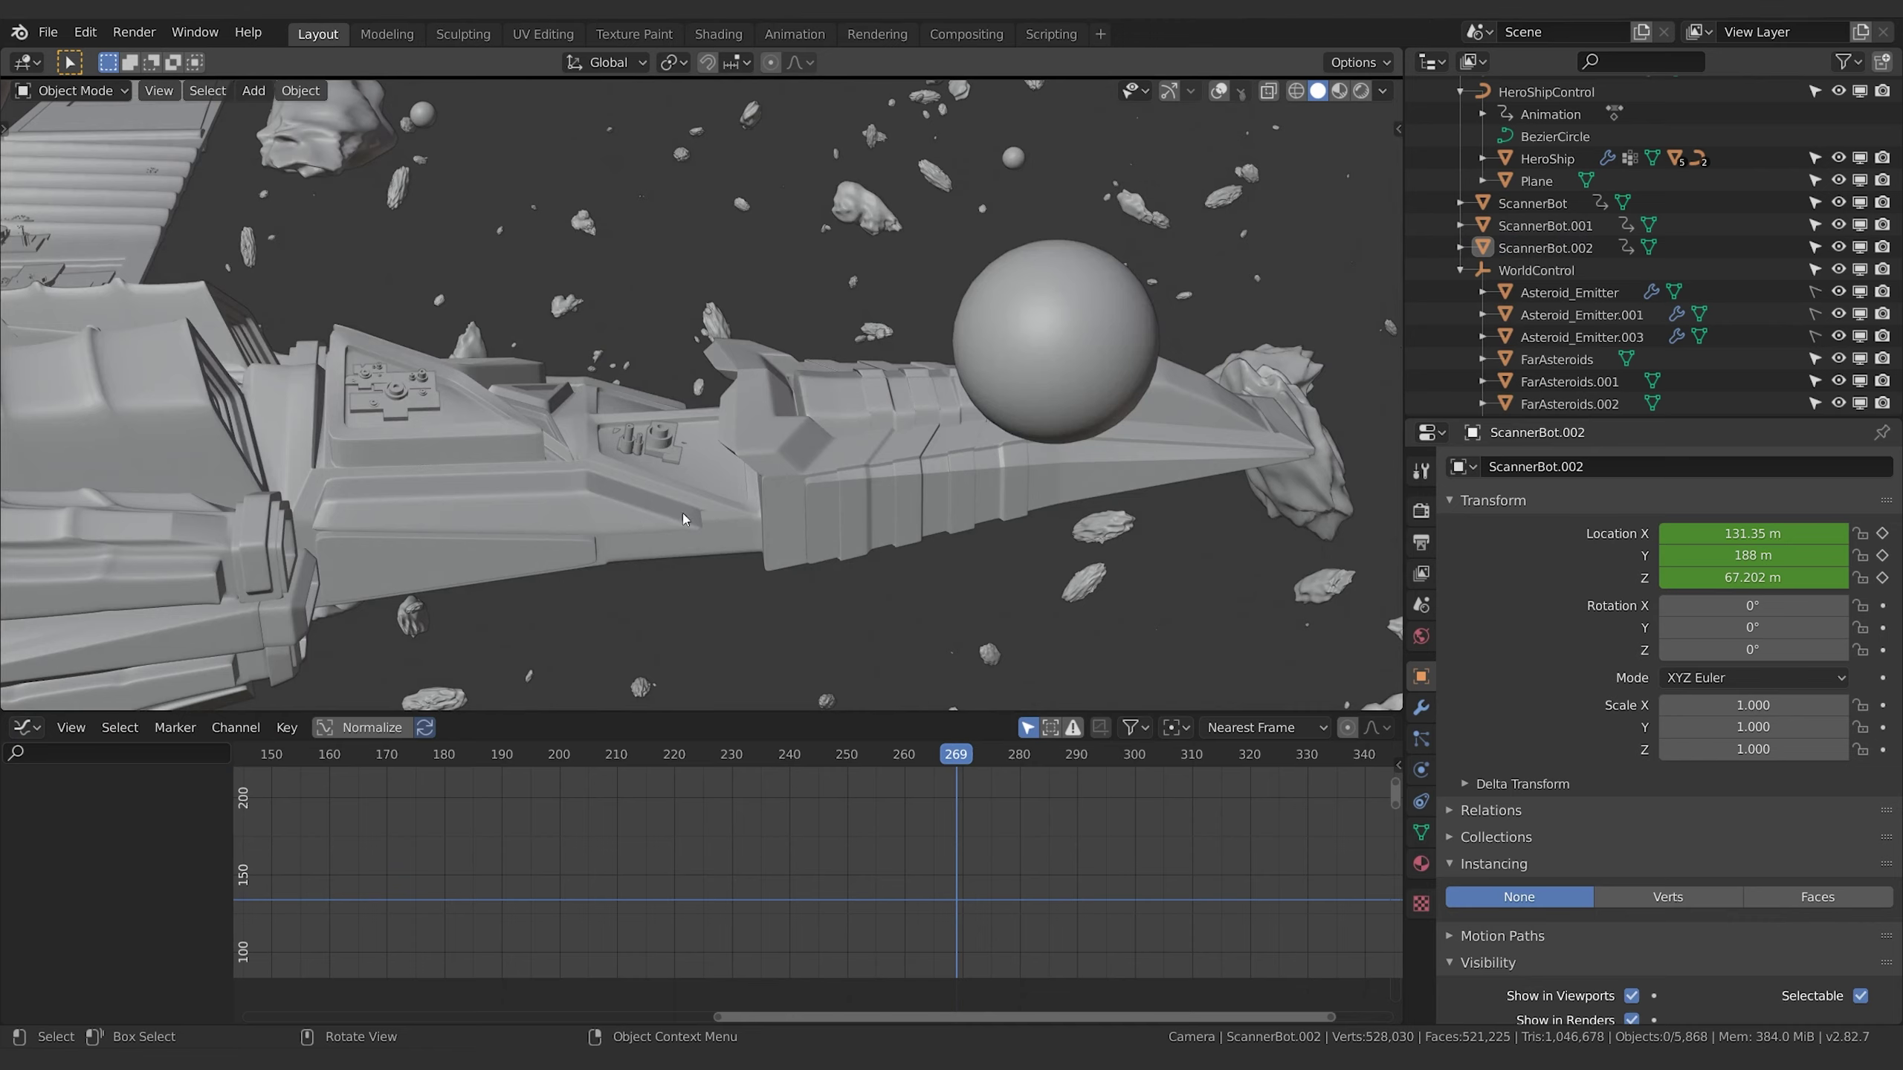
key(KP_0)
key(Home)
click(591, 753)
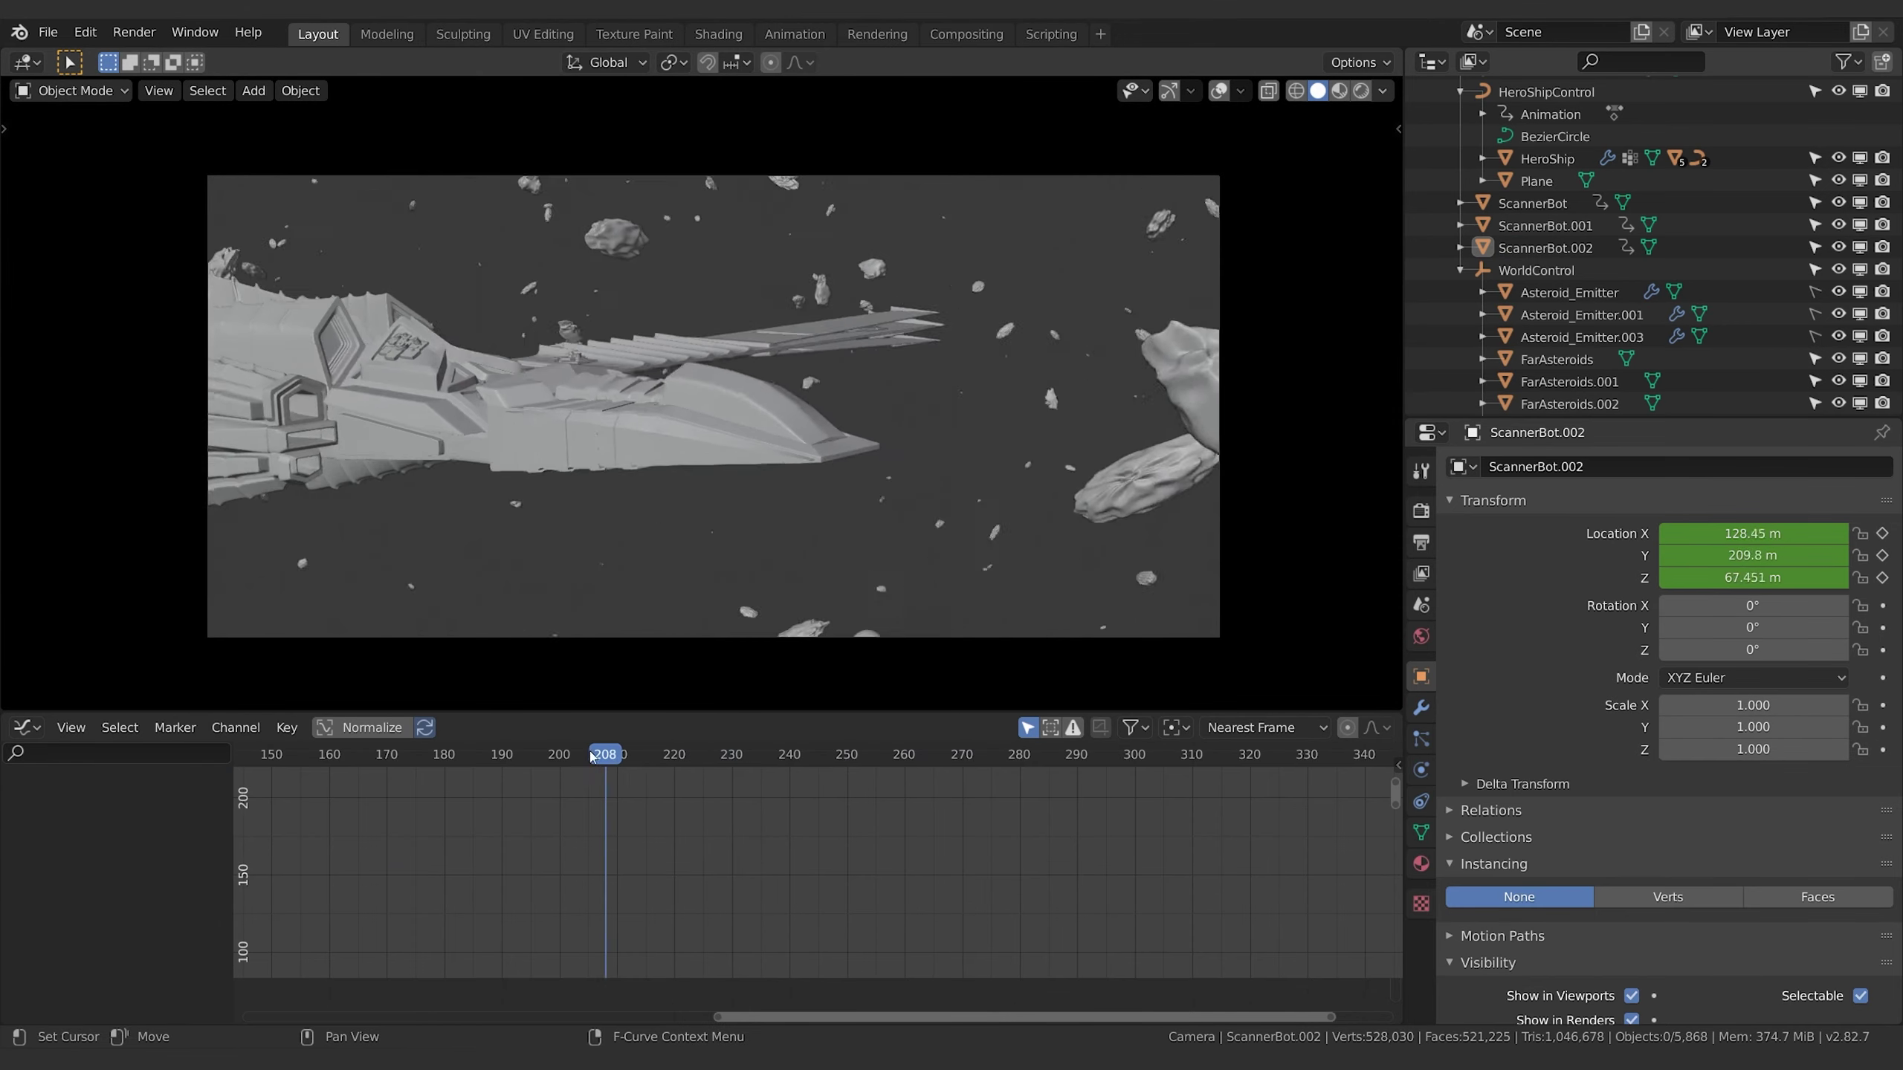
key(space)
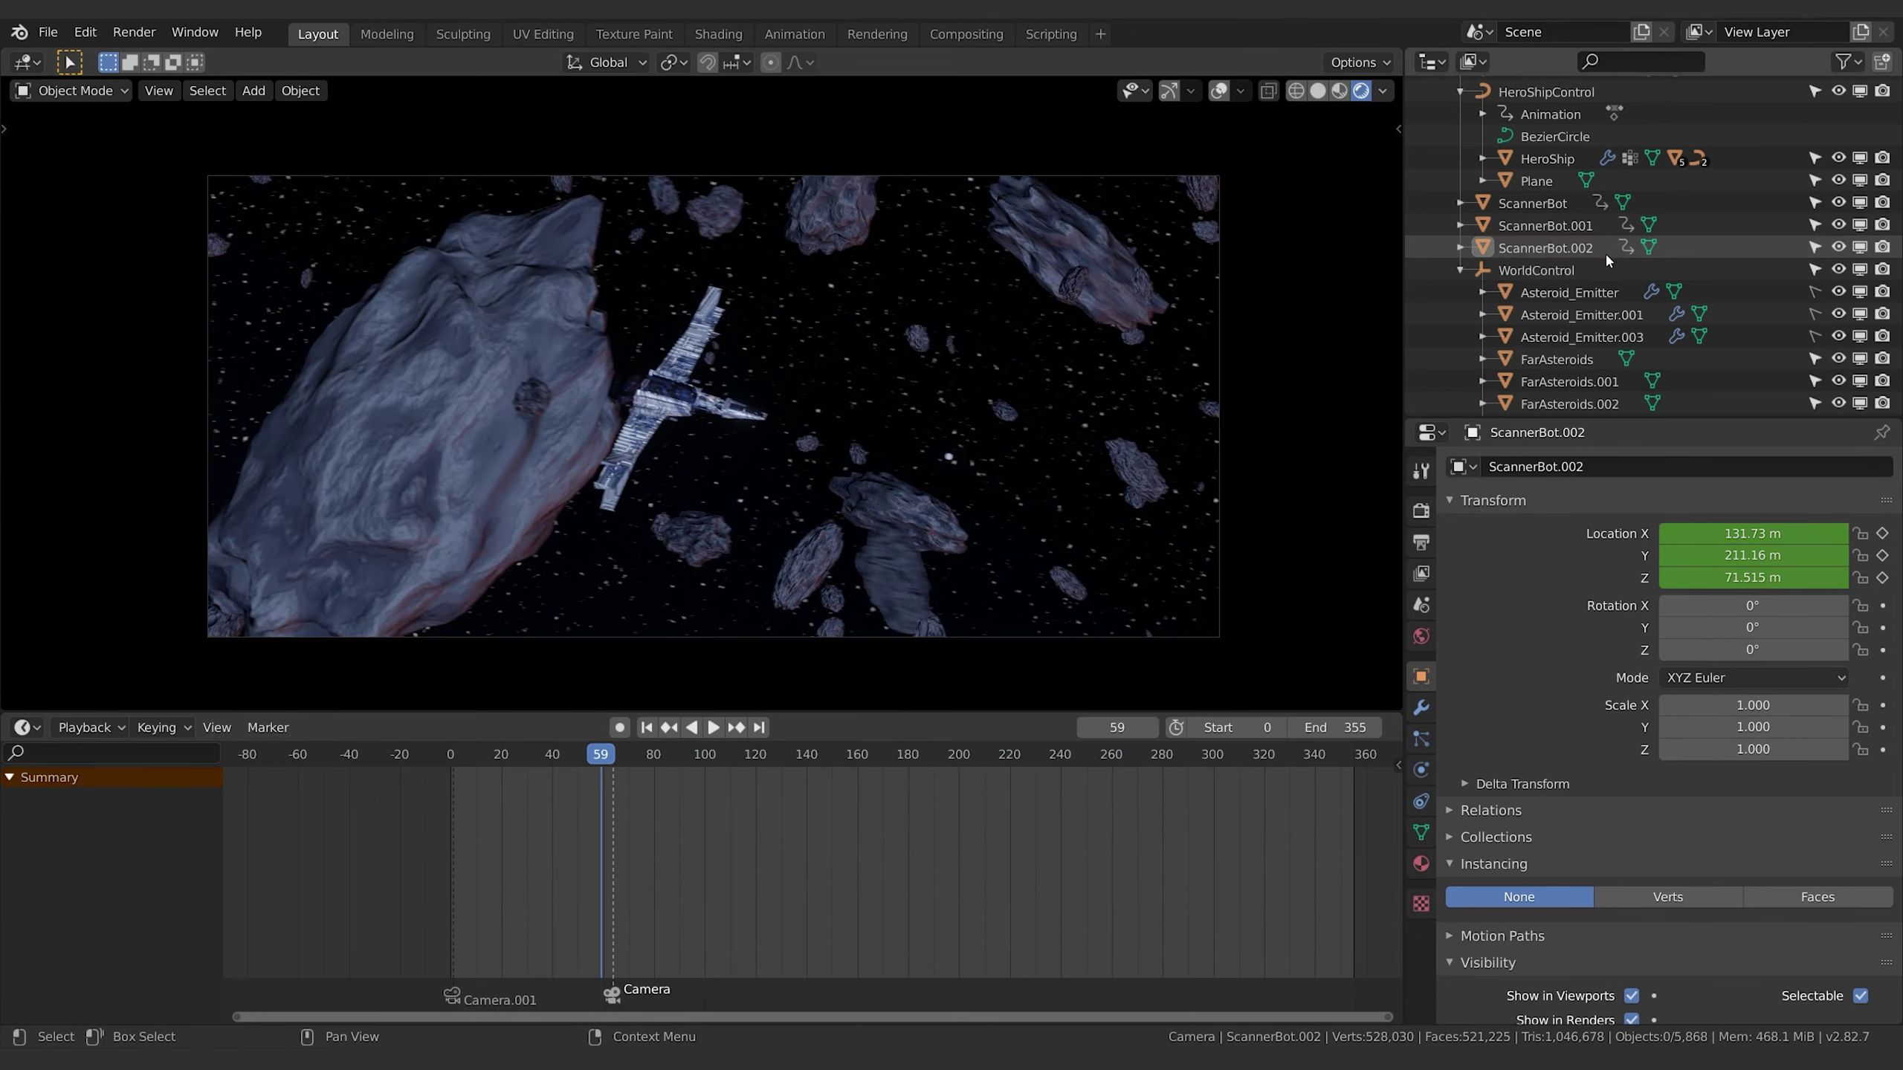
scroll(1596, 253, down, 10)
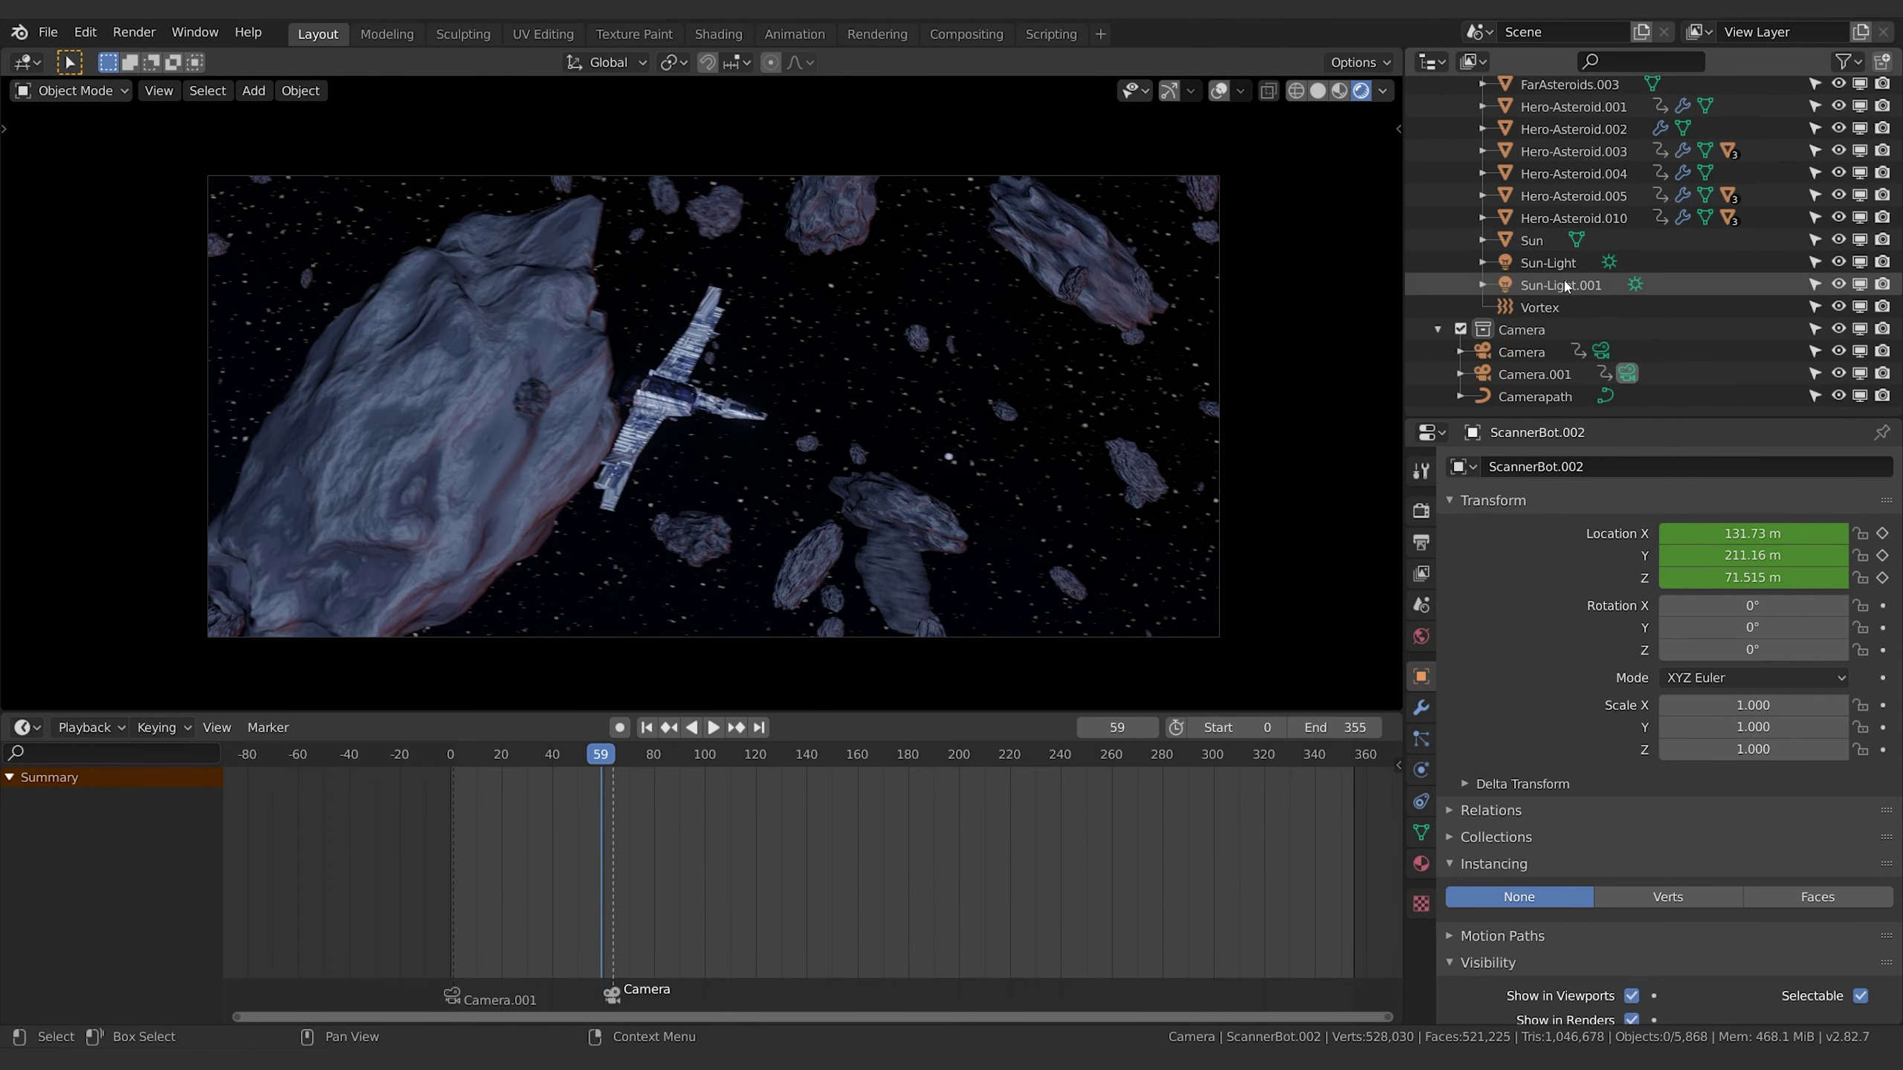
Hide Sun-Light in the viewport while keeping Sun-Light.001 visible.
click(1549, 262)
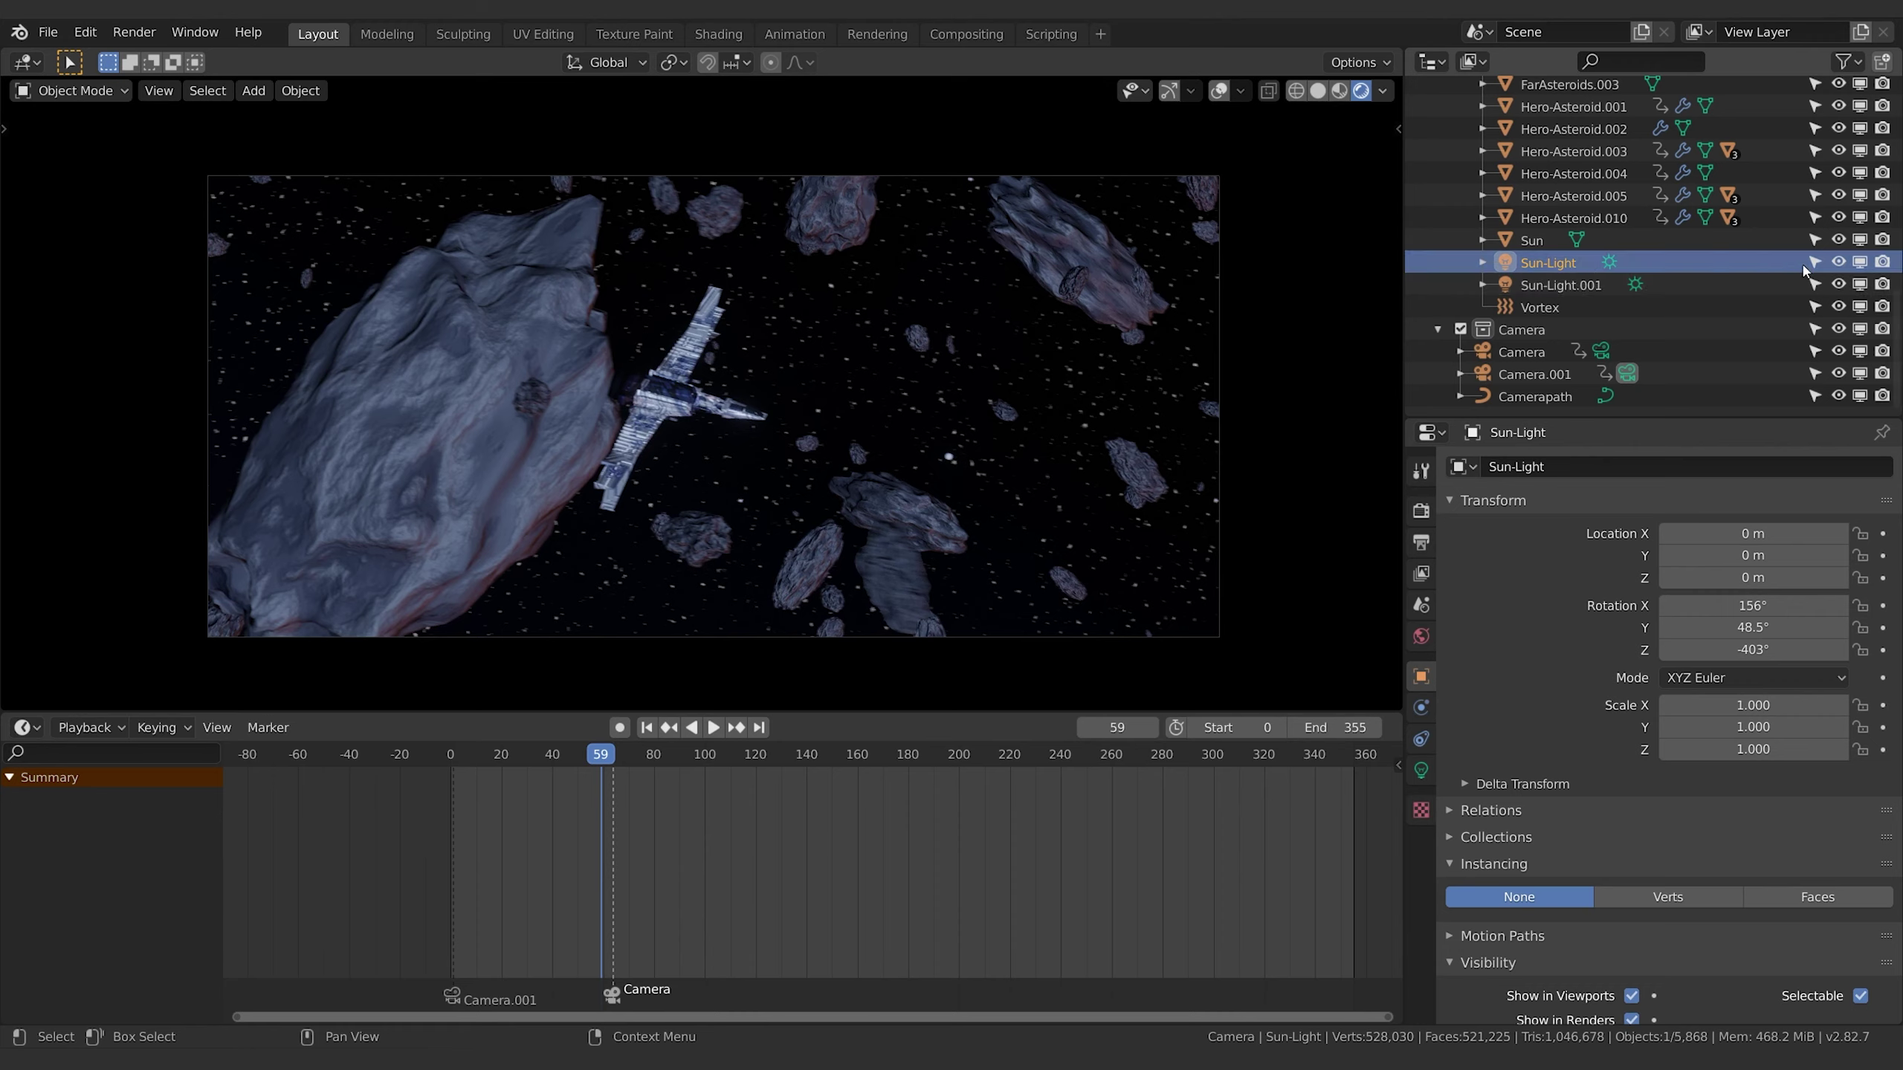
click(1859, 261)
click(1859, 284)
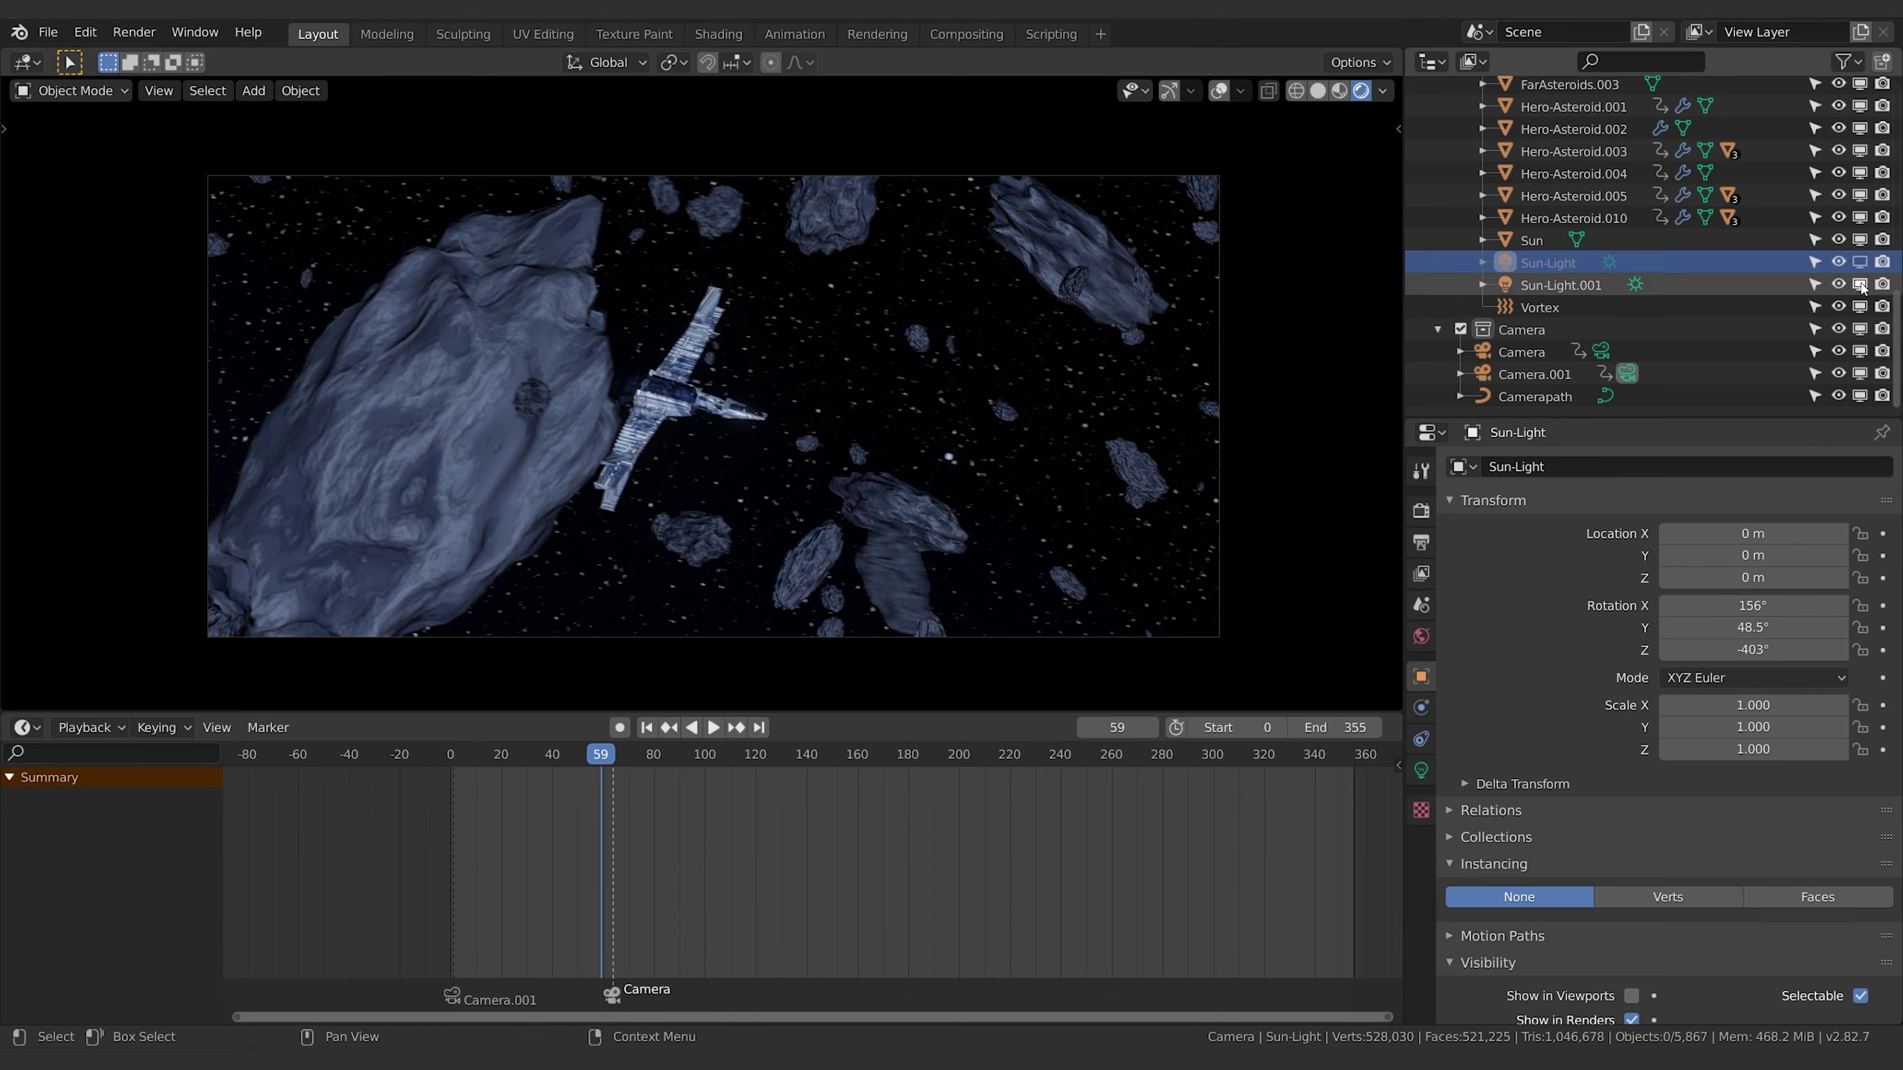
click(1860, 262)
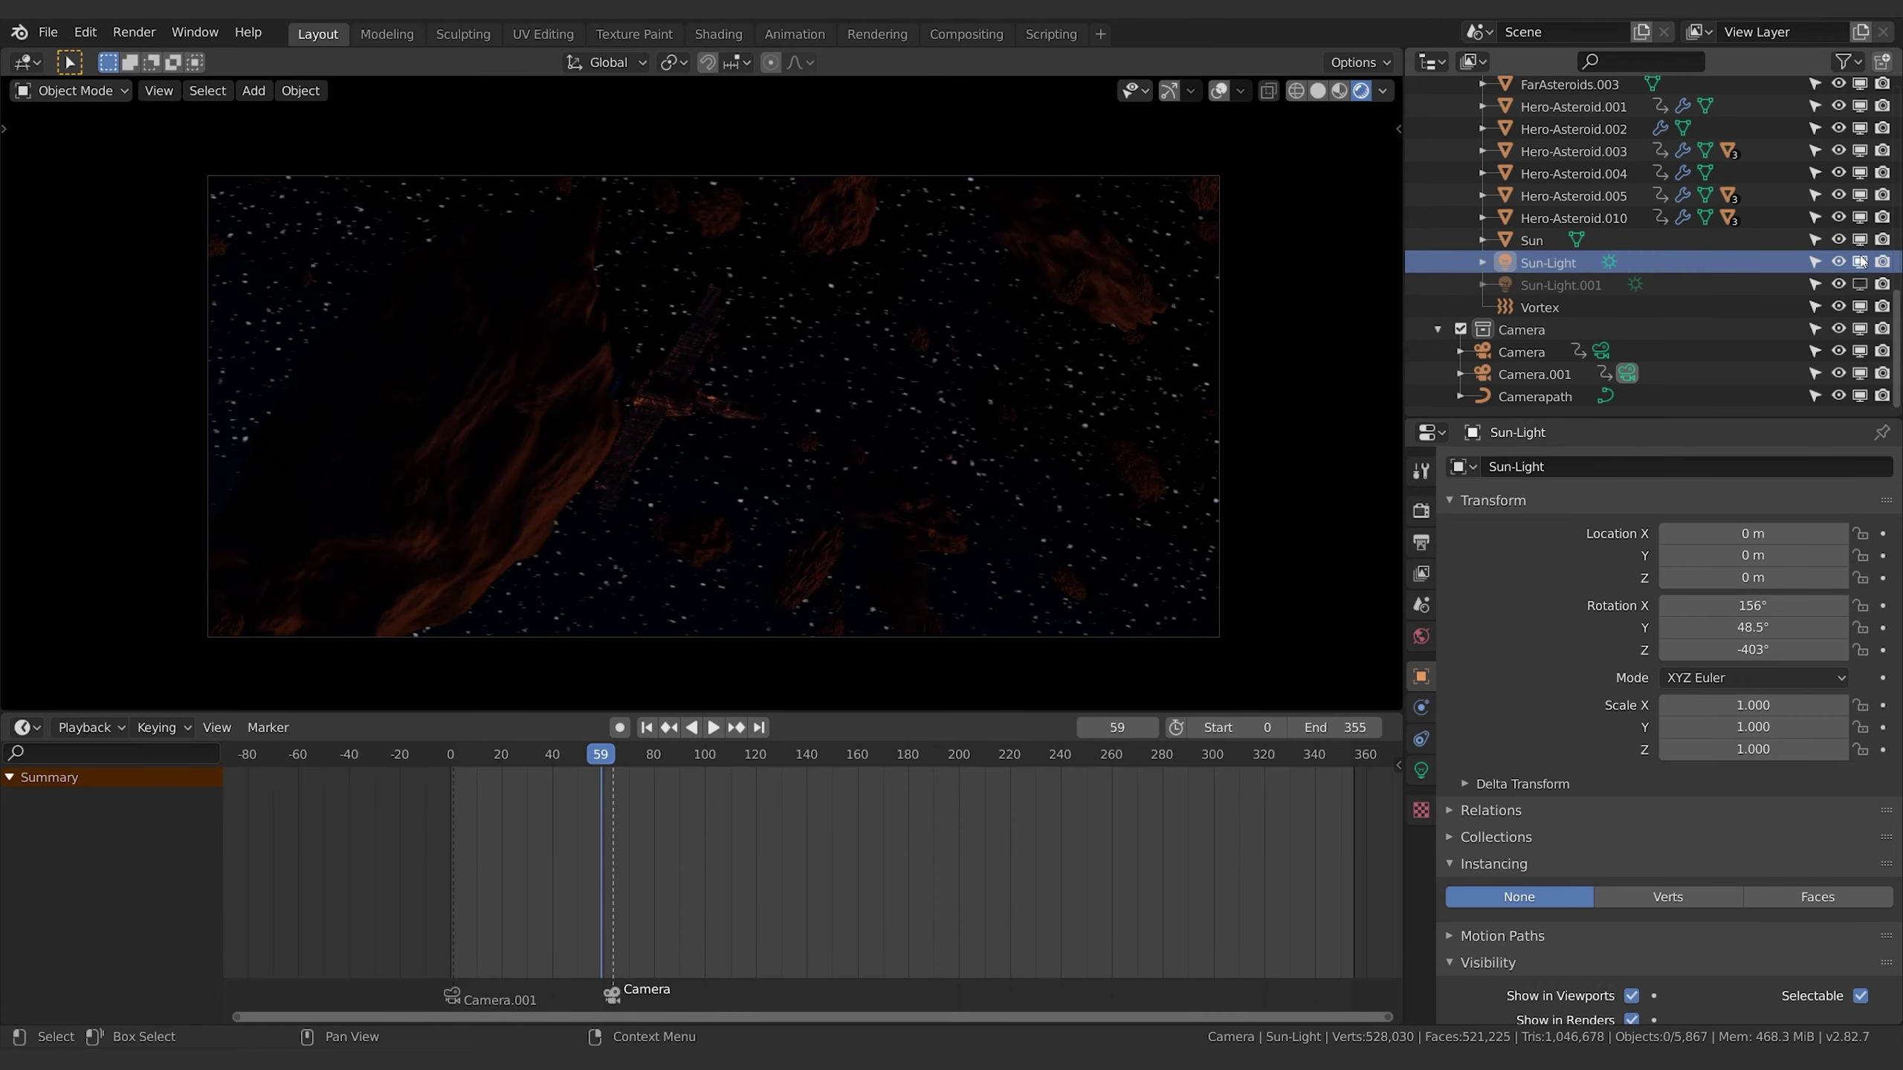
click(1860, 261)
click(1860, 284)
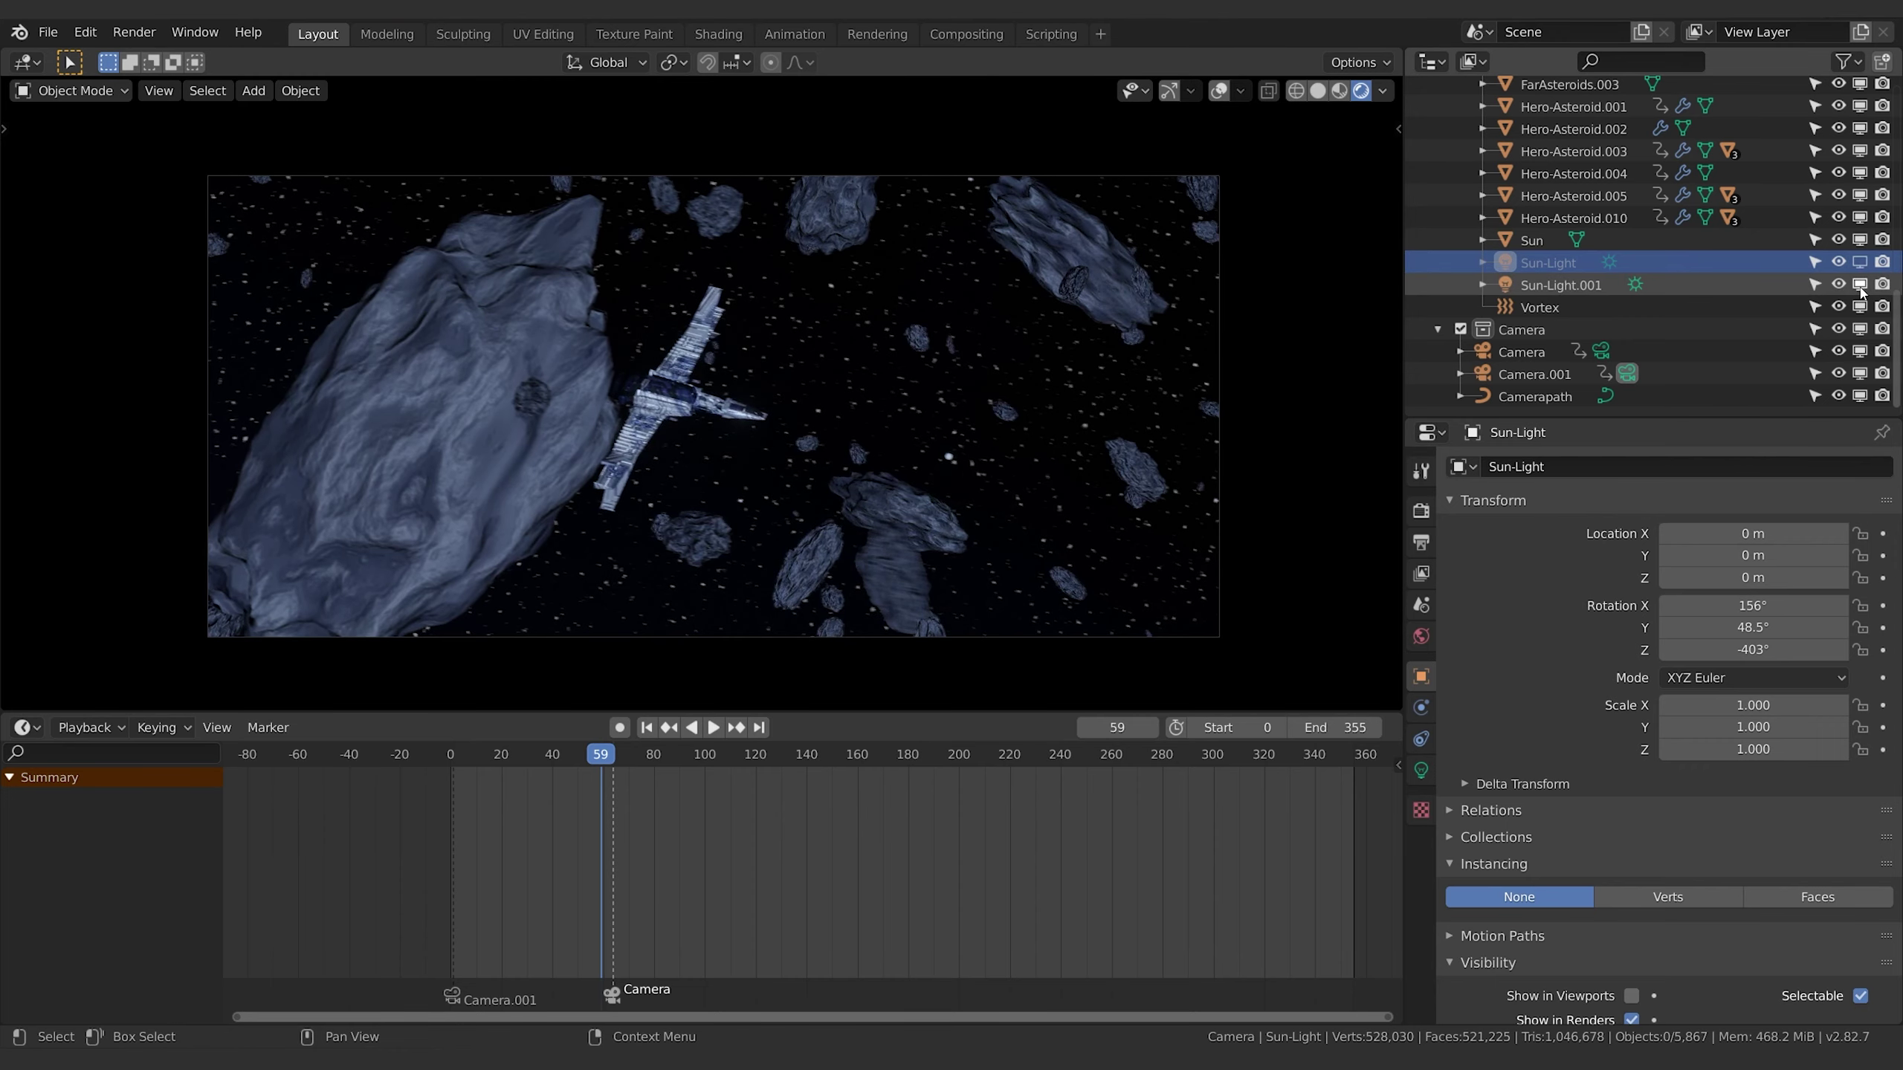
Rotate Sun-Light.001 to 186° around Z and split the viewport into two side-by-side views.
click(1557, 286)
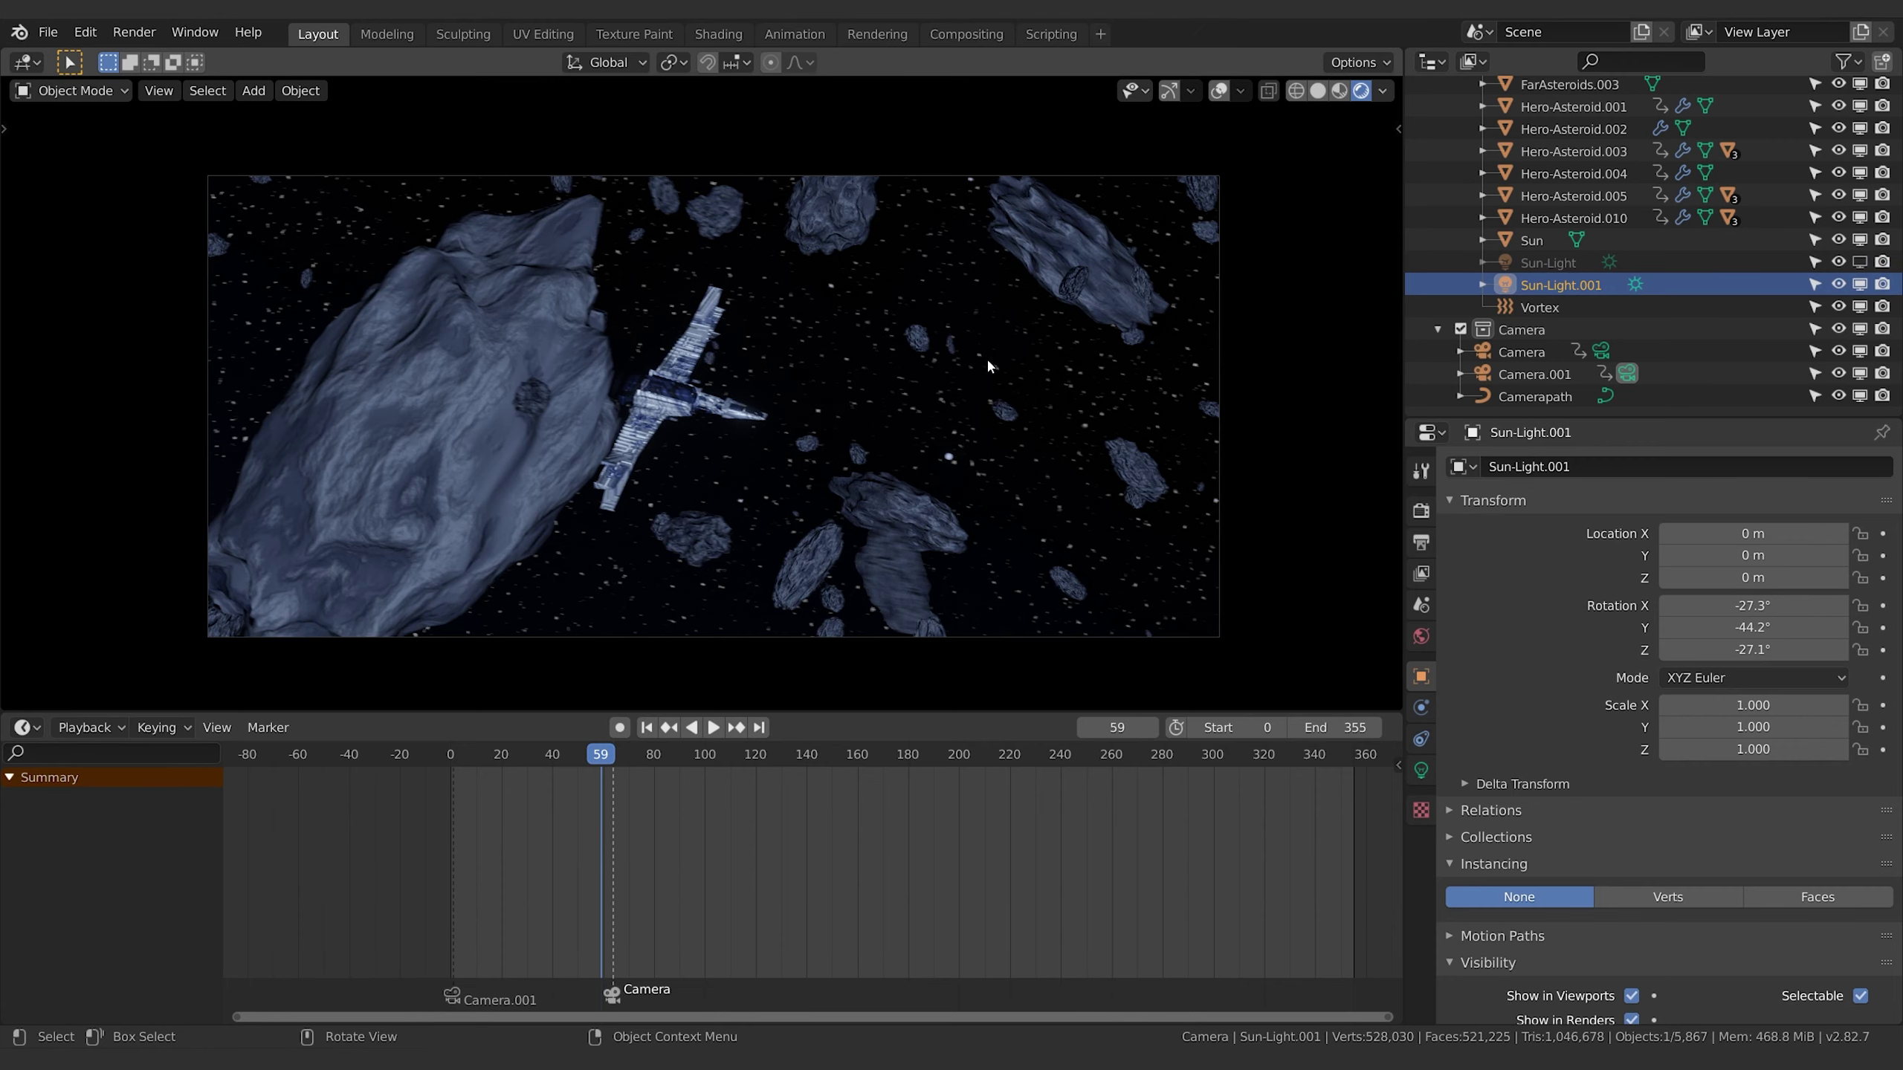
key(r)
key(z)
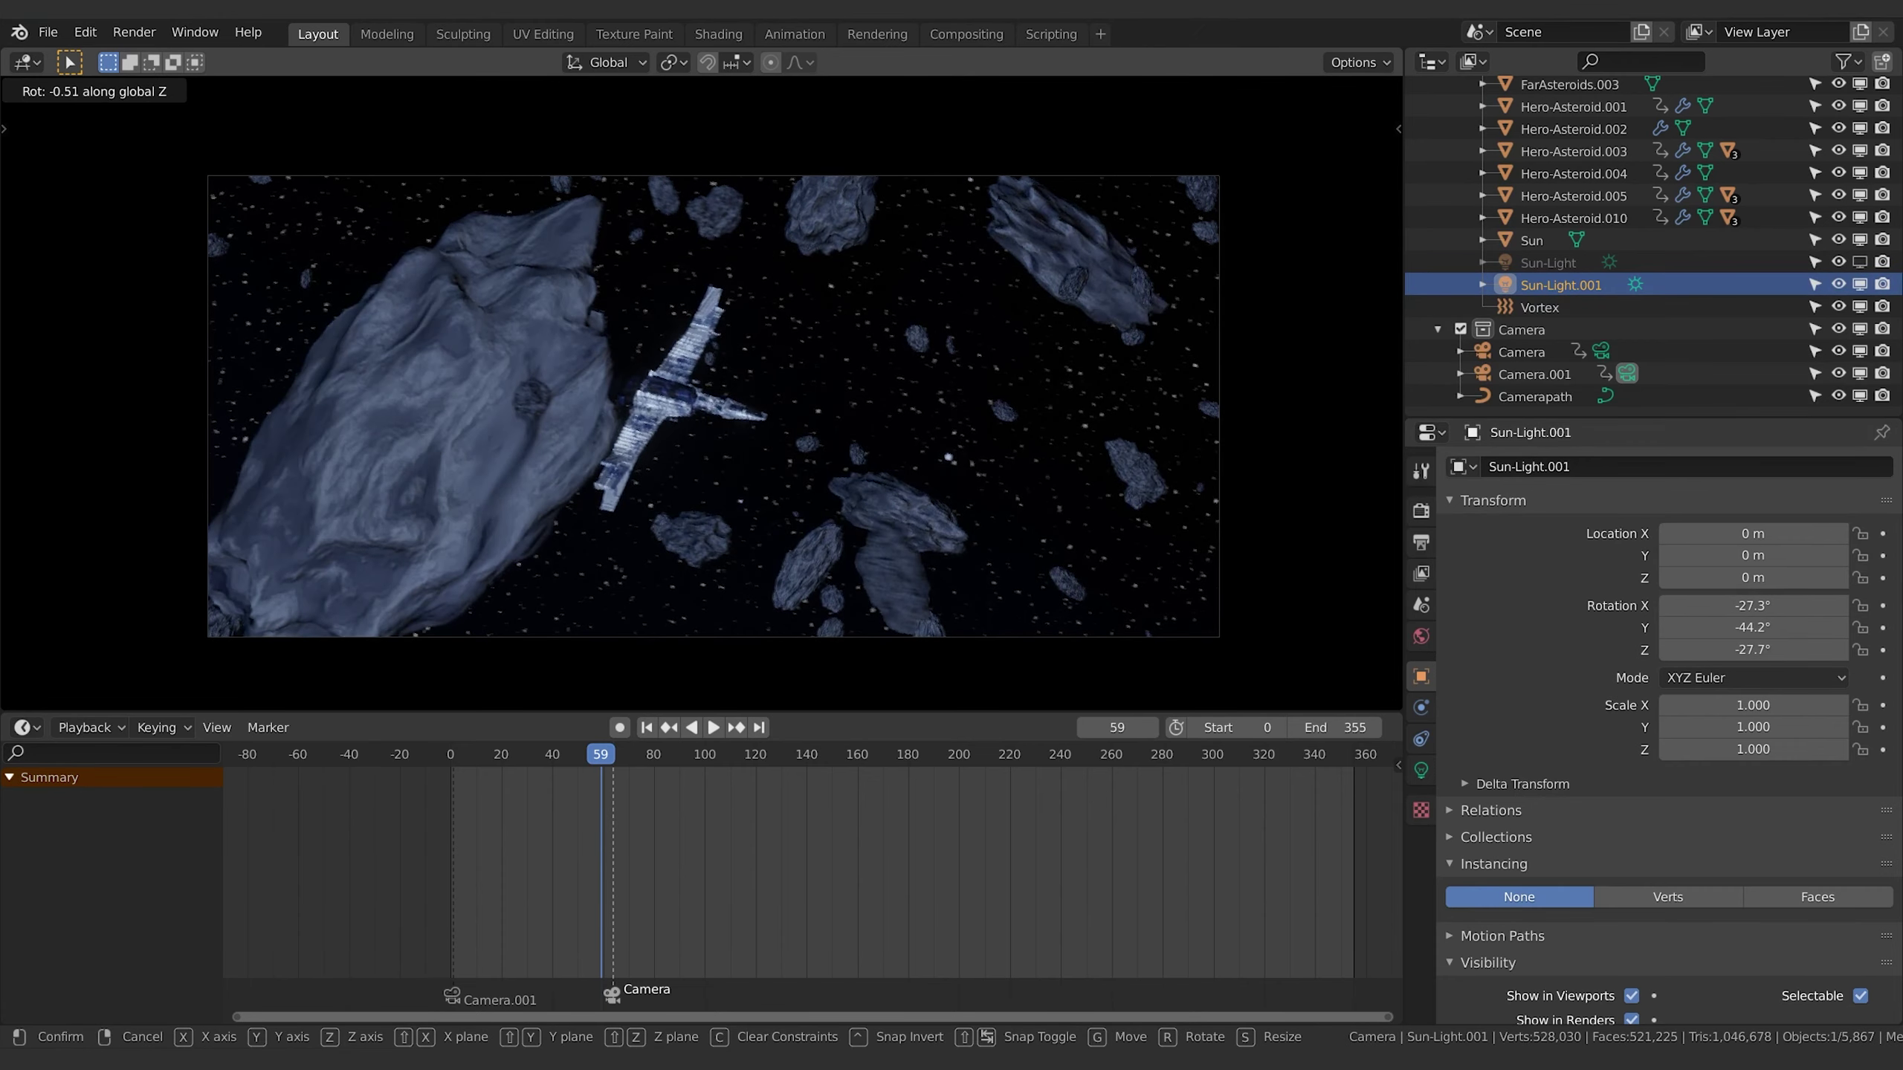
click(810, 175)
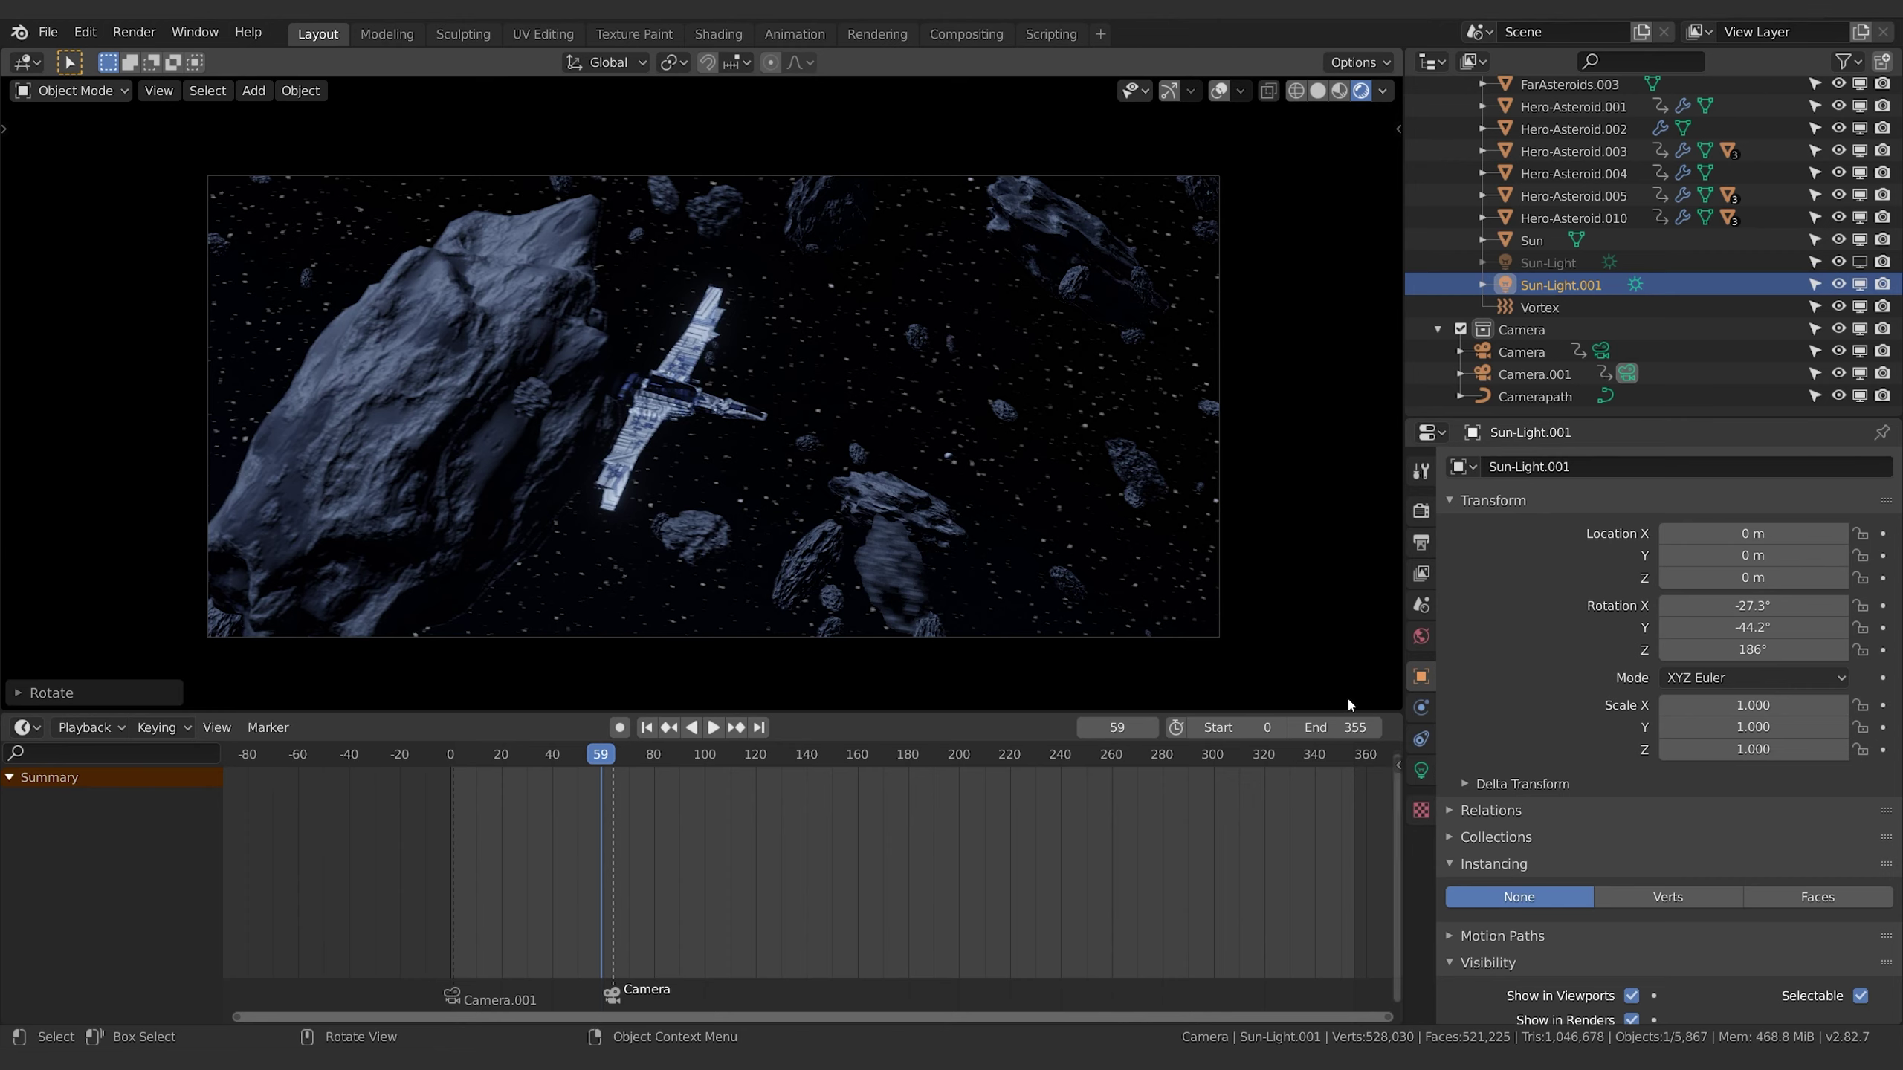
drag(1395, 703, 1056, 697)
scroll(530, 383, up, 4)
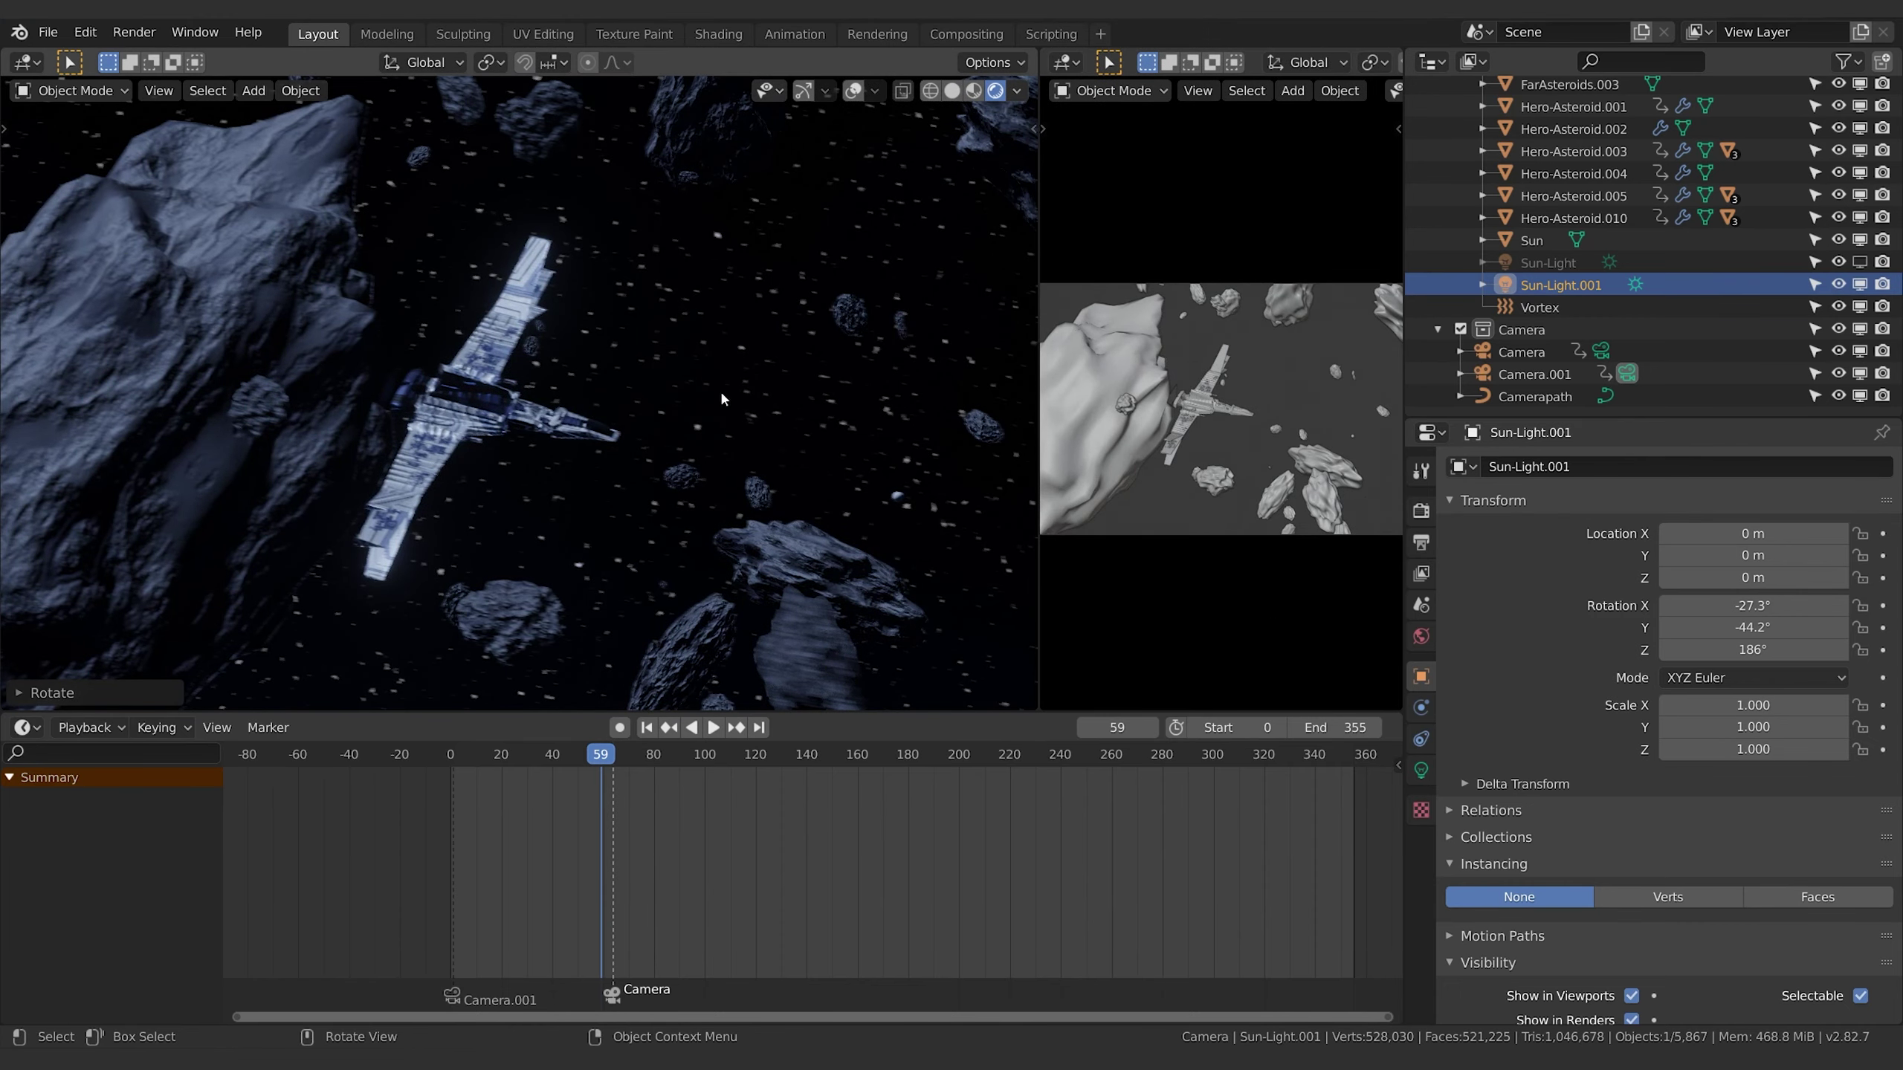
Turn on overlays and gizmos in the right view, orbit it over the asteroid field, and select HeroShip.
mouse_move(1276, 386)
middle_down()
mouse_move(1275, 405)
mouse_move(1292, 369)
middle_up()
scroll(1273, 454, down, 10)
scroll(1292, 370, up, 5)
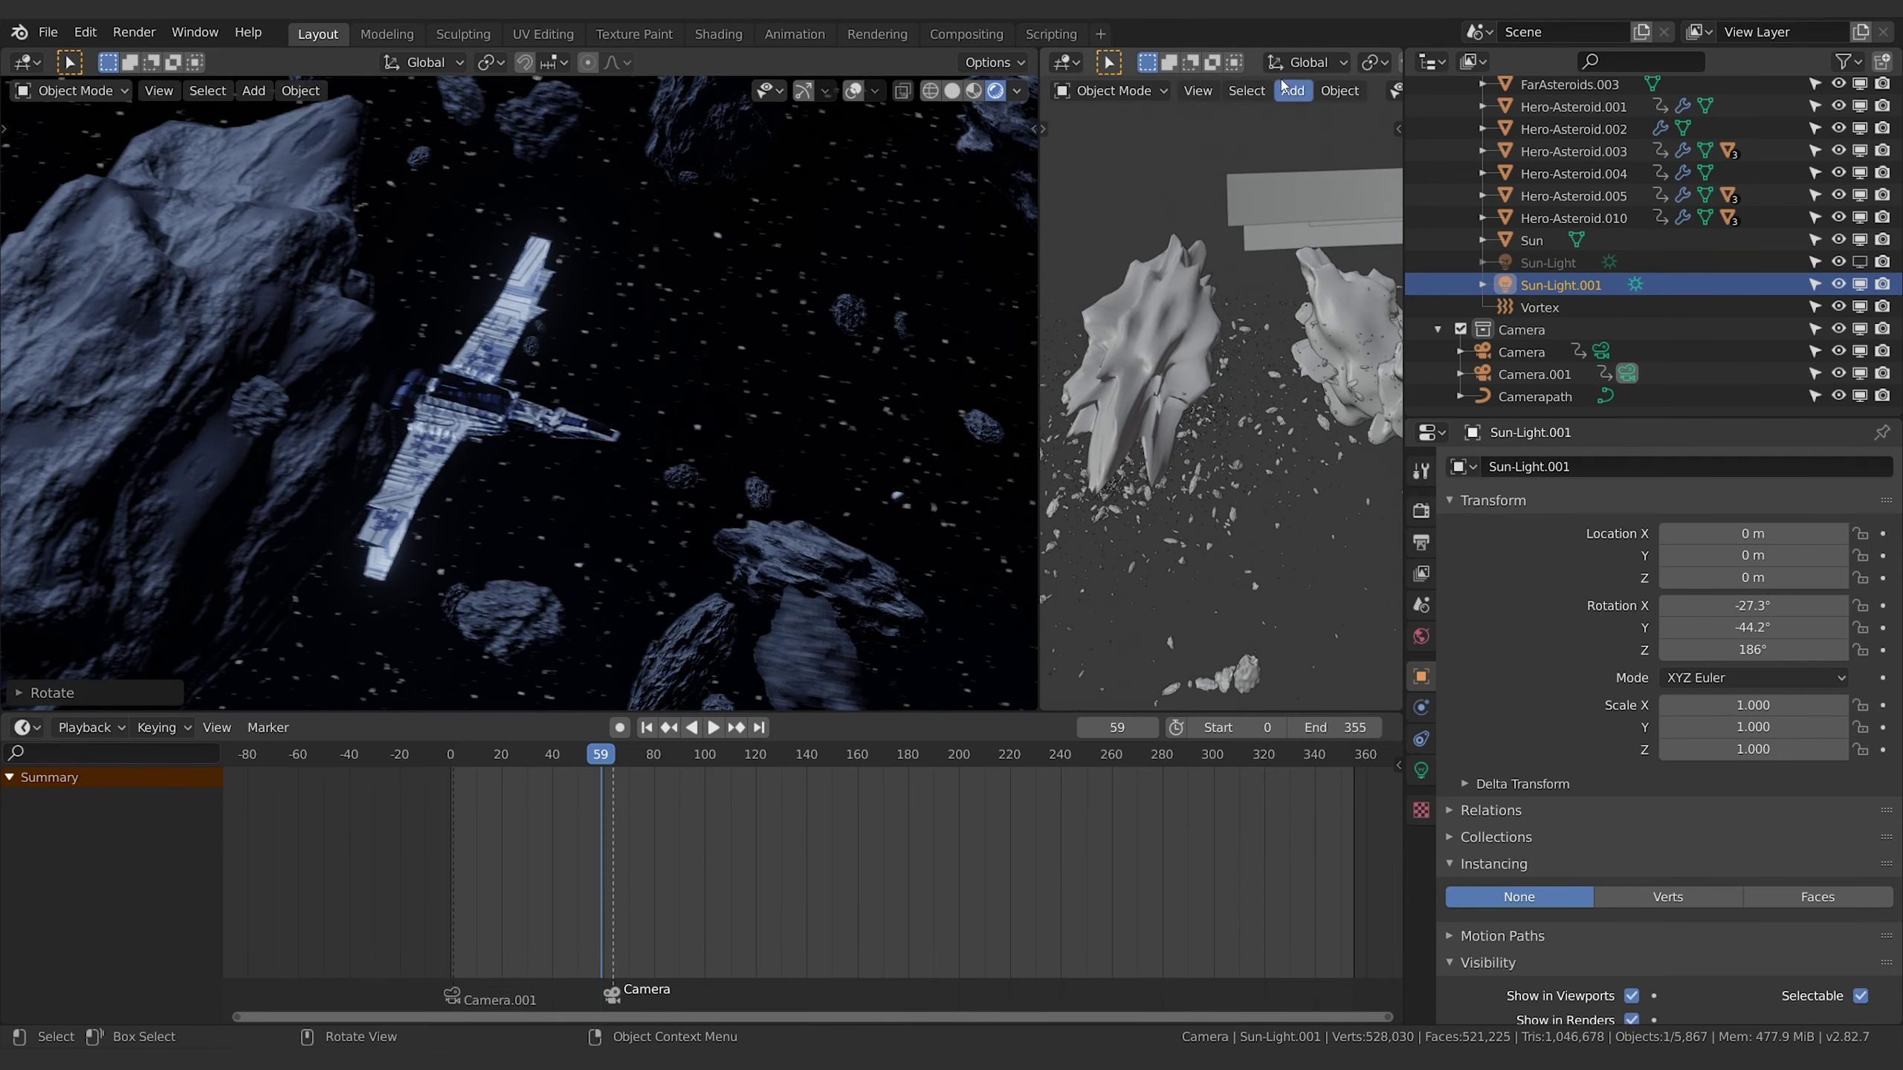
scroll(1221, 89, down, 3)
click(1220, 90)
click(1169, 90)
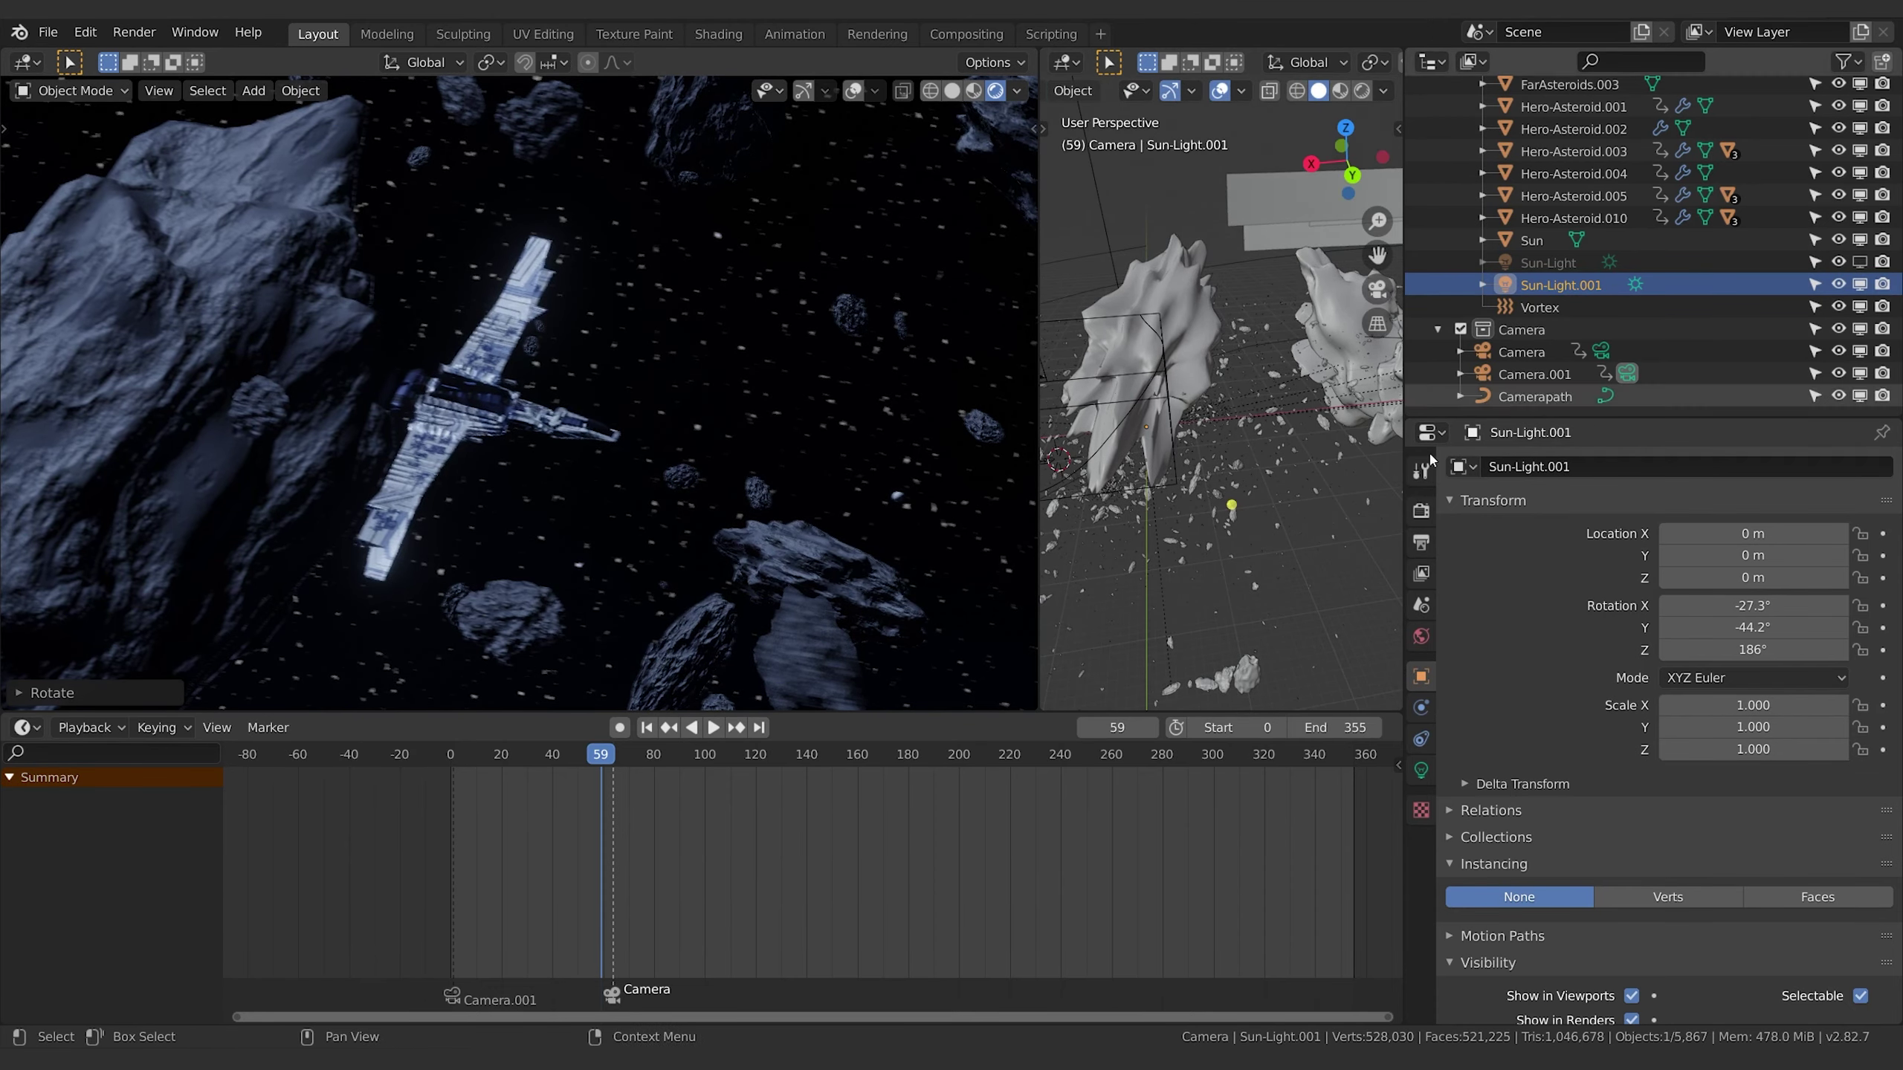
middle_drag(1221, 374, 1251, 420)
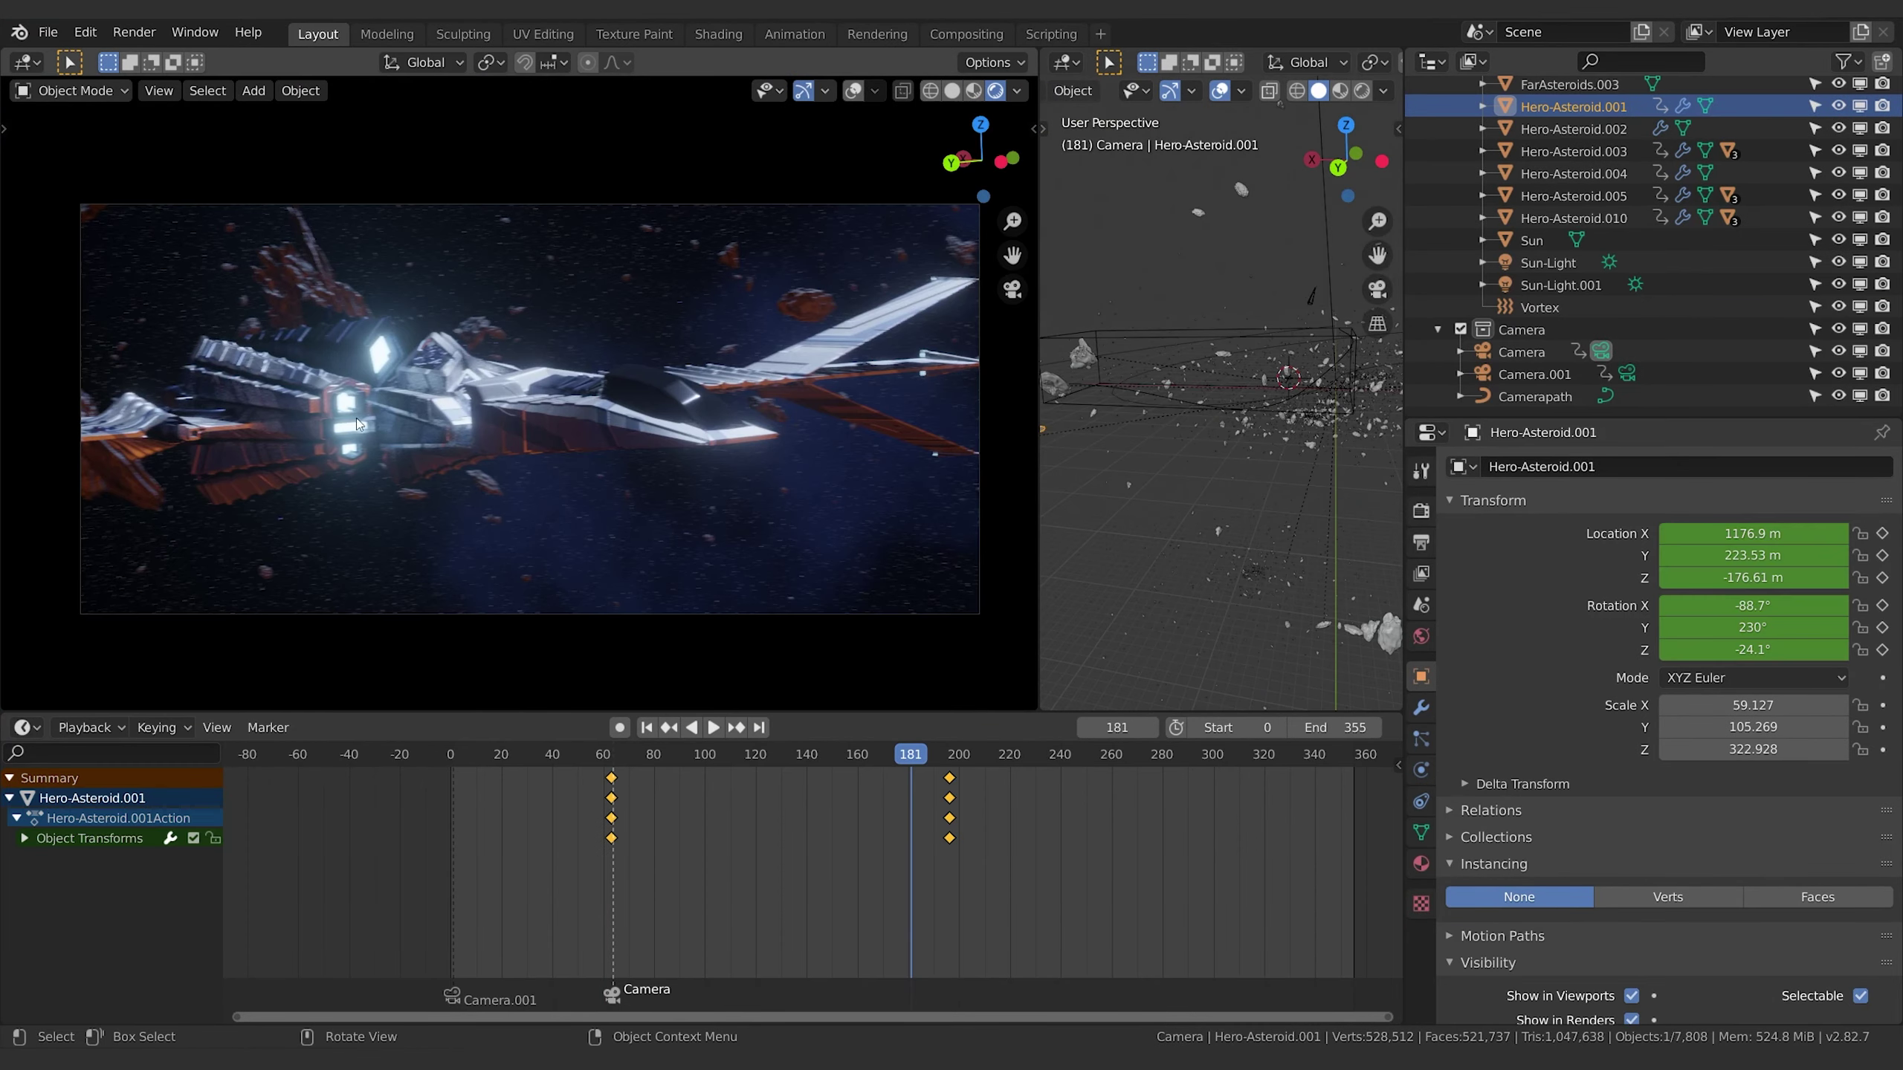
click(358, 424)
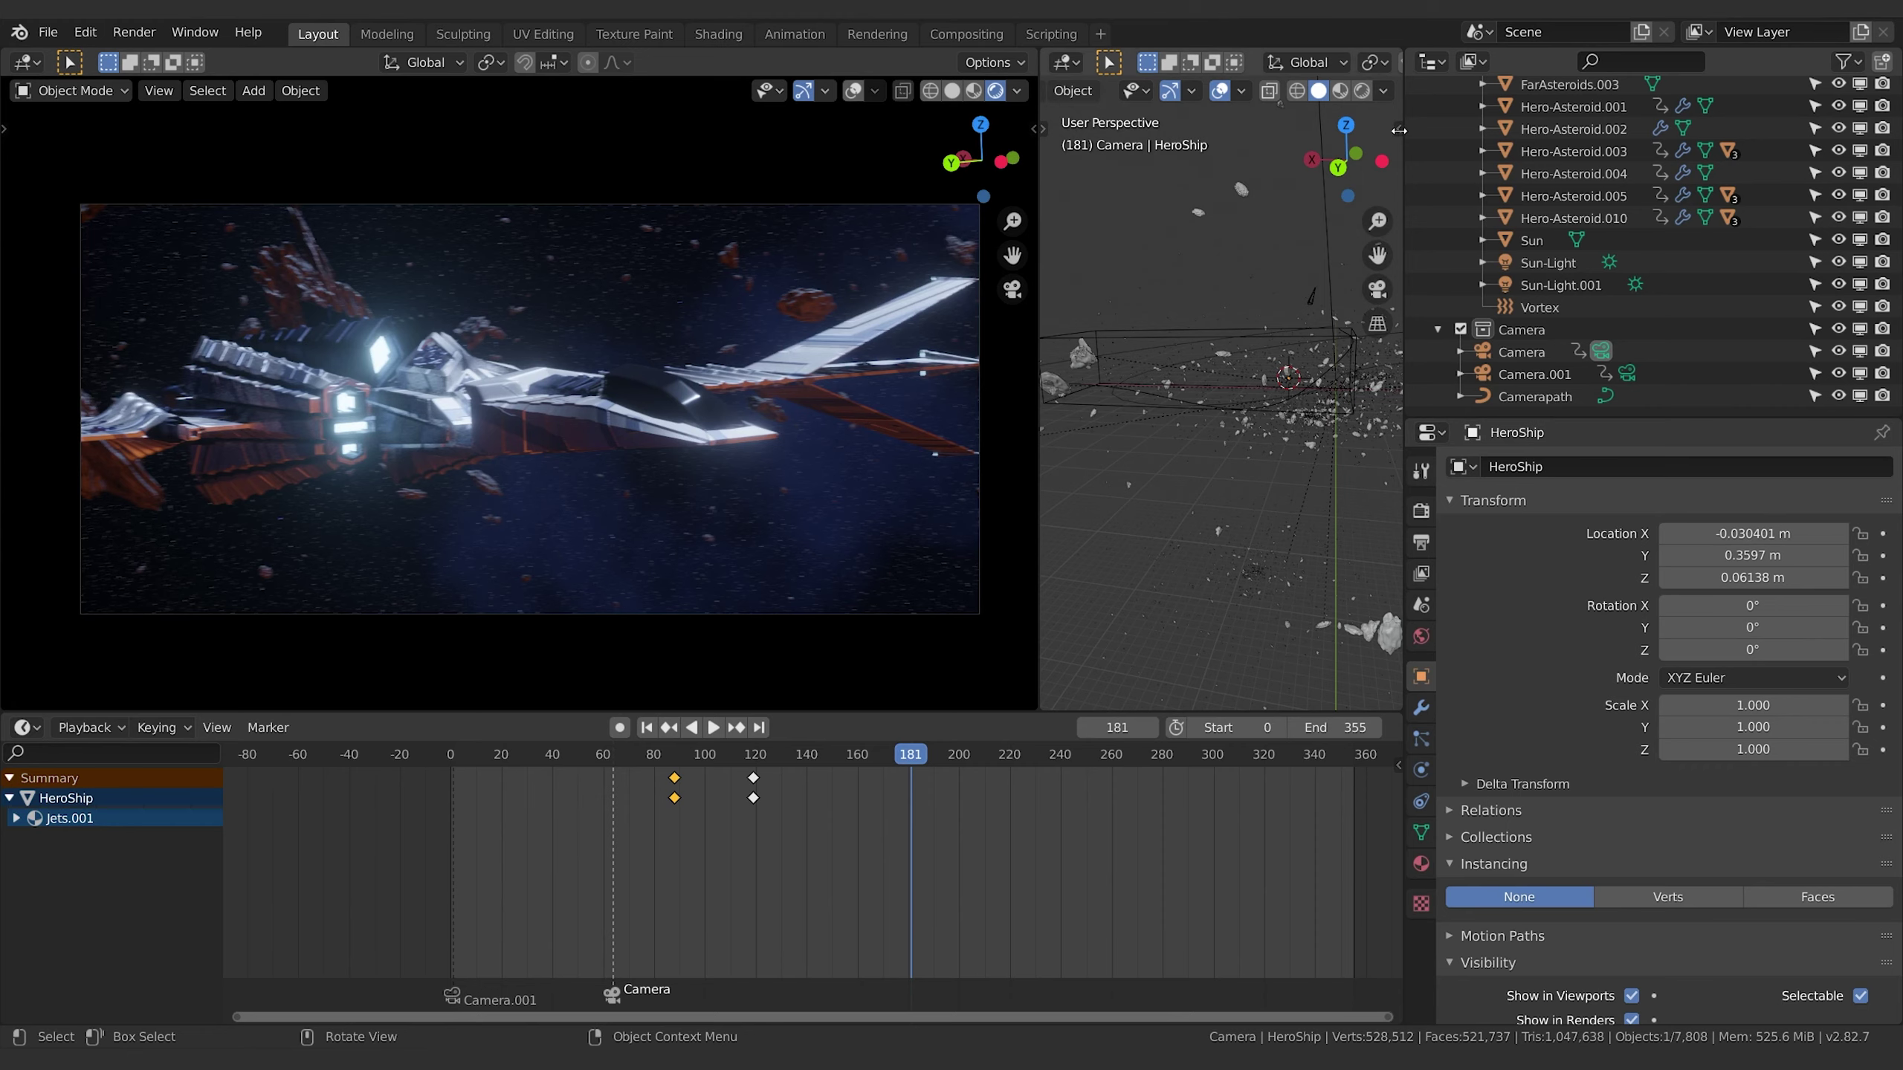
Turn the right area into a Shader Editor showing HeroShip's Jets.001 material, sidebar hidden.
click(1065, 62)
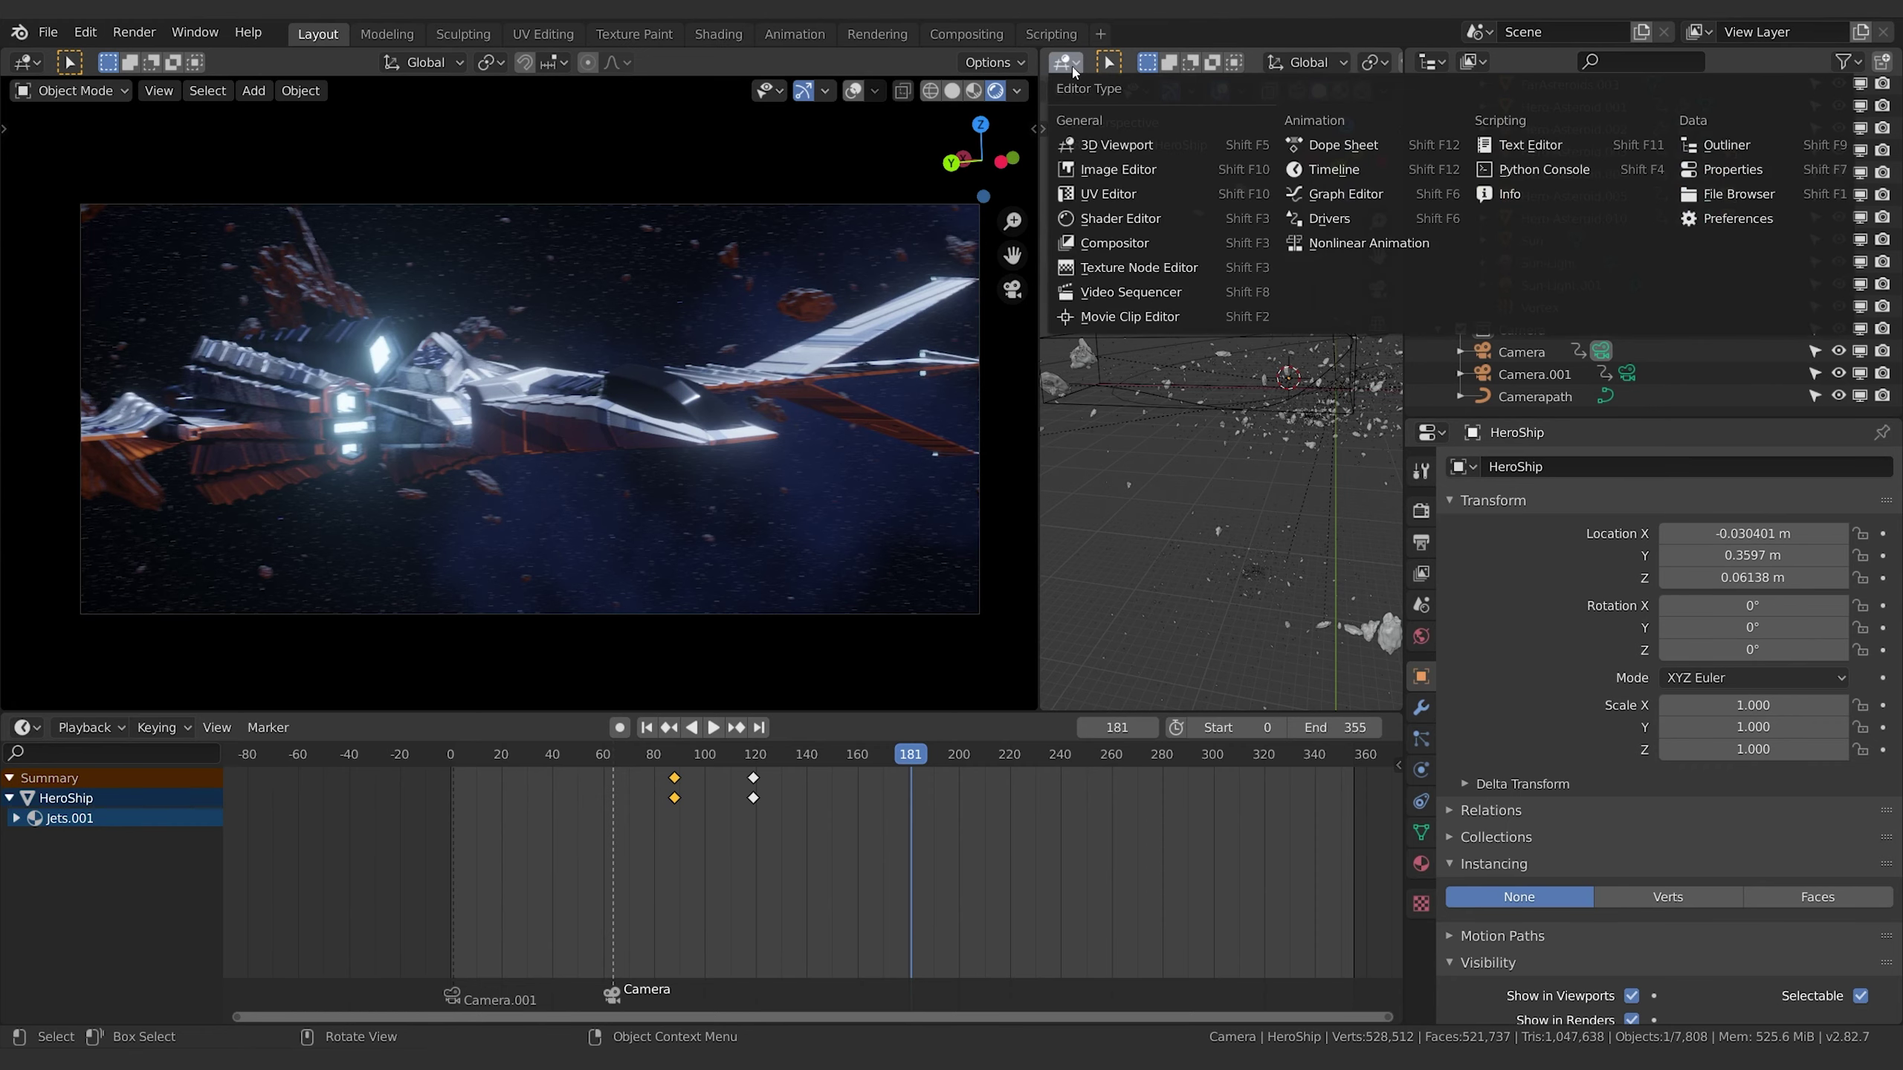
click(1112, 217)
scroll(1573, 232, up, 10)
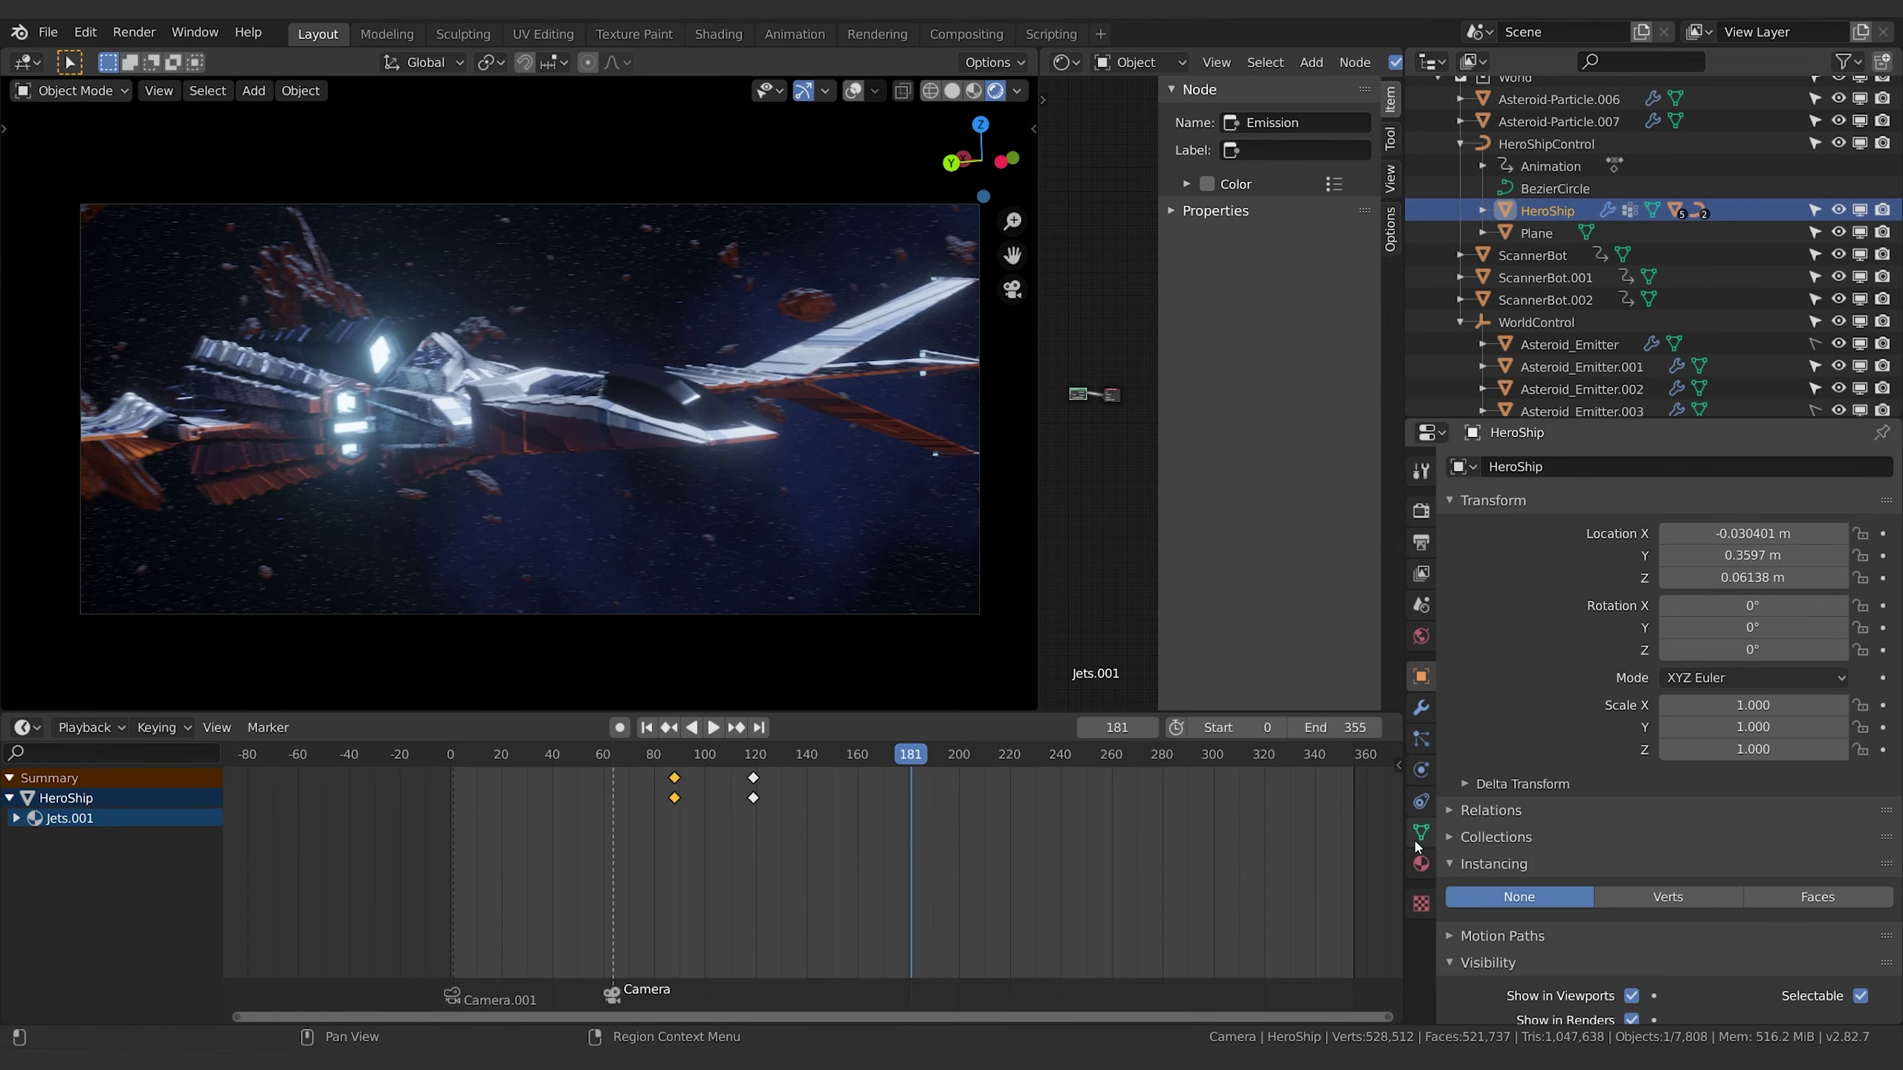
click(1421, 864)
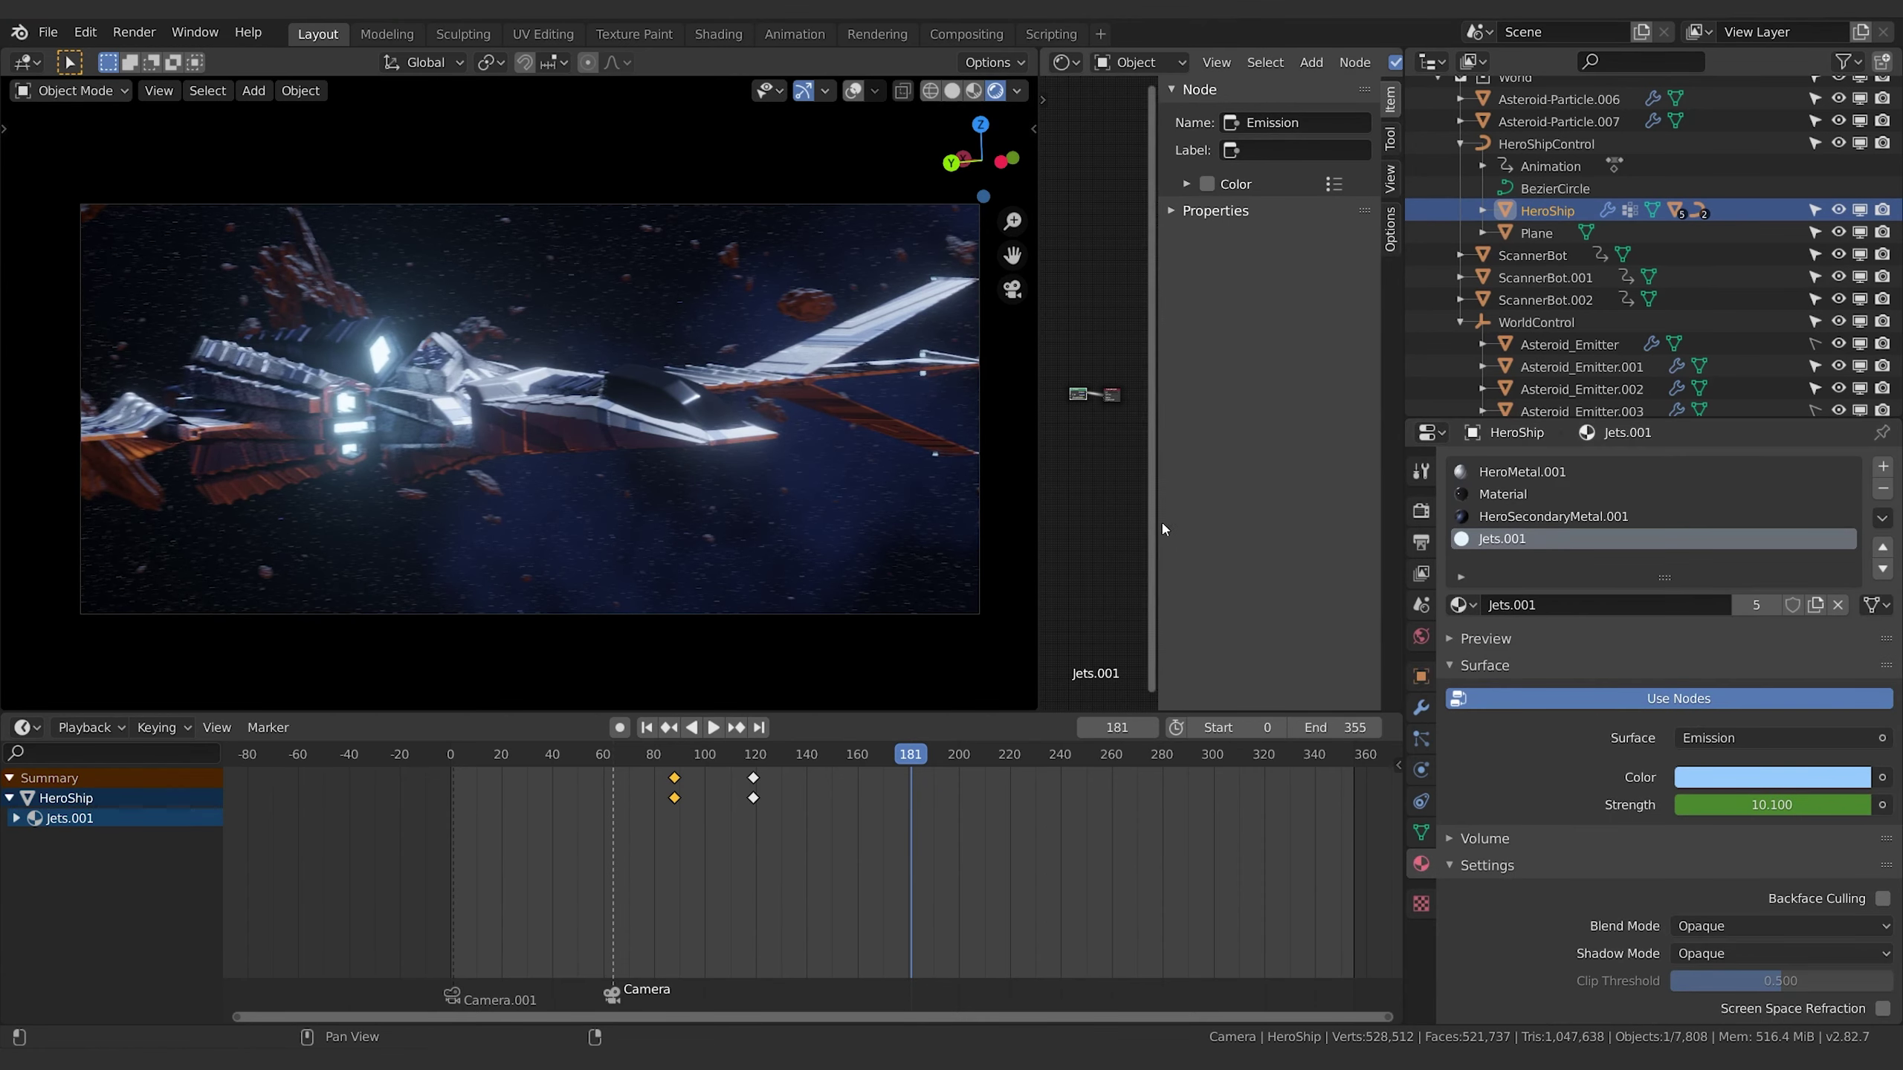
key(n)
scroll(1231, 498, up, 3)
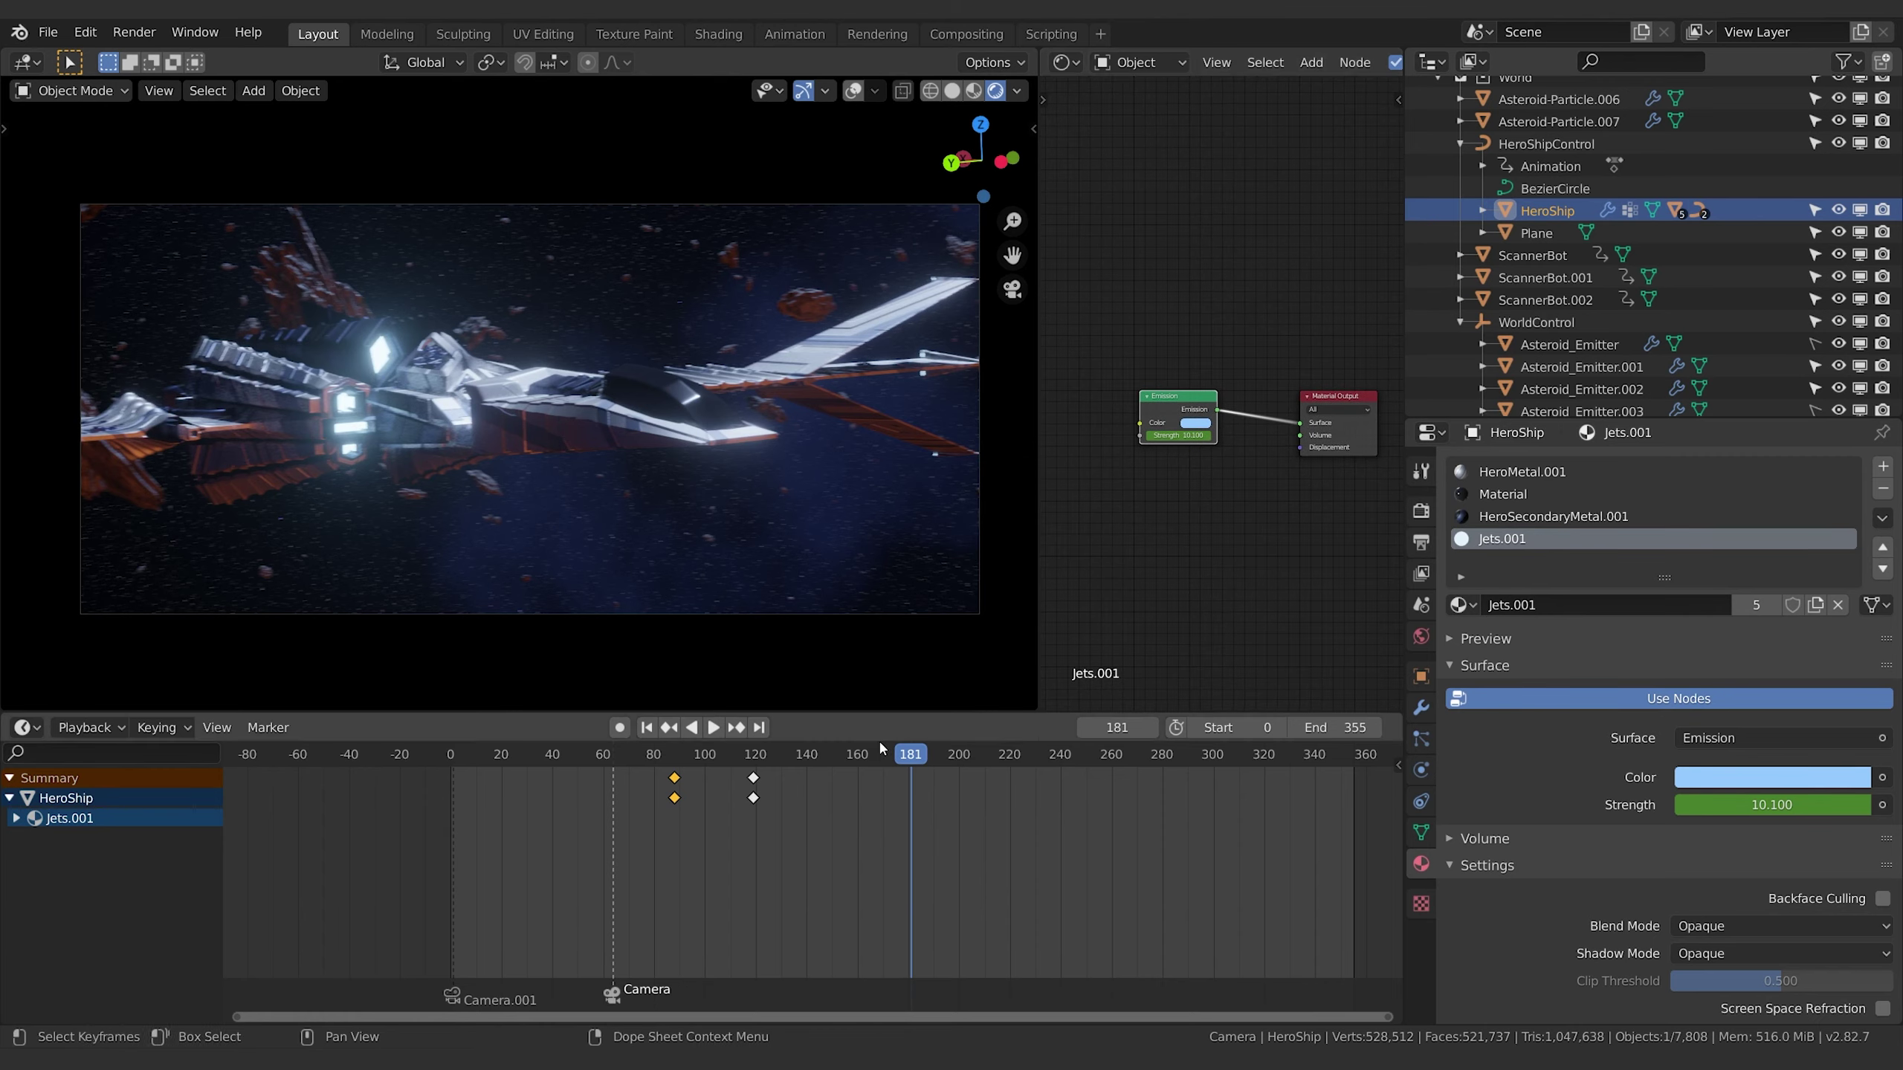
Scrub back through the jet glow and shift the selected Jets.001 keyframes to about frame 160.
drag(882, 749, 669, 762)
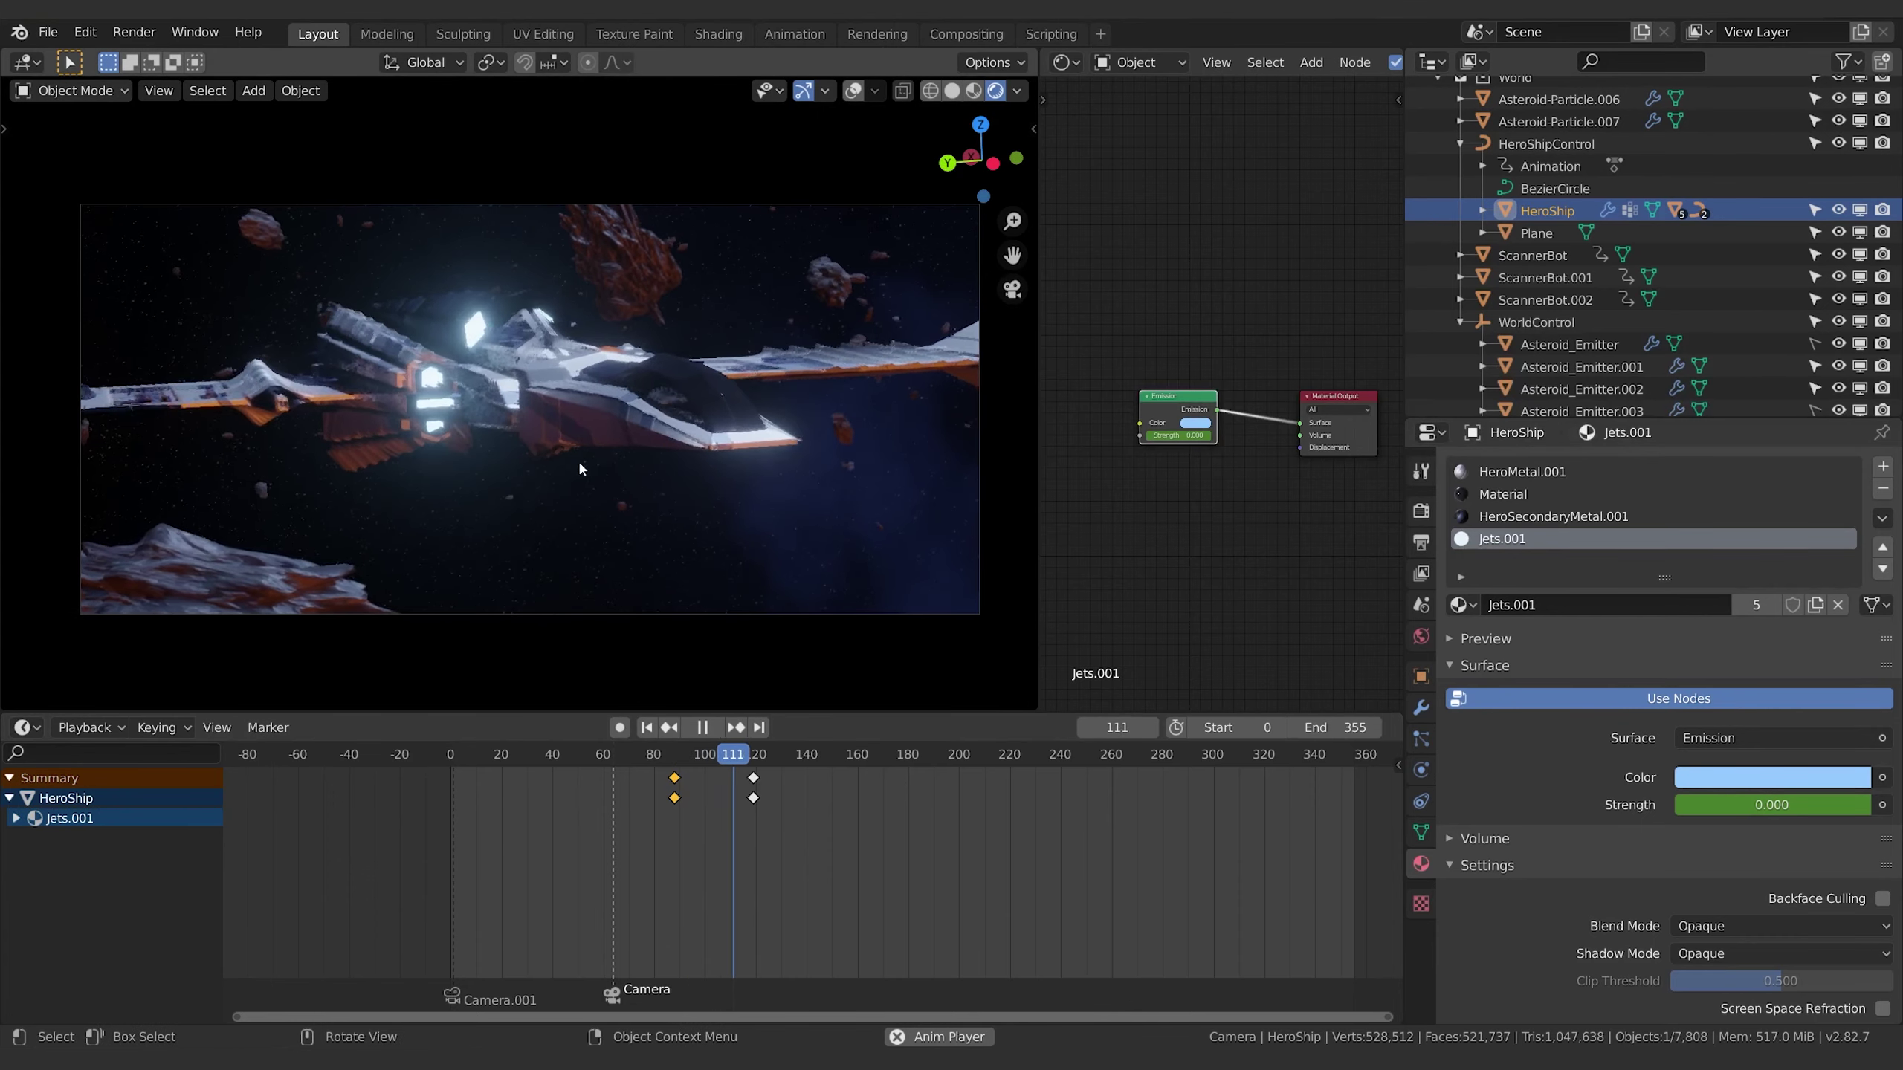
key(space)
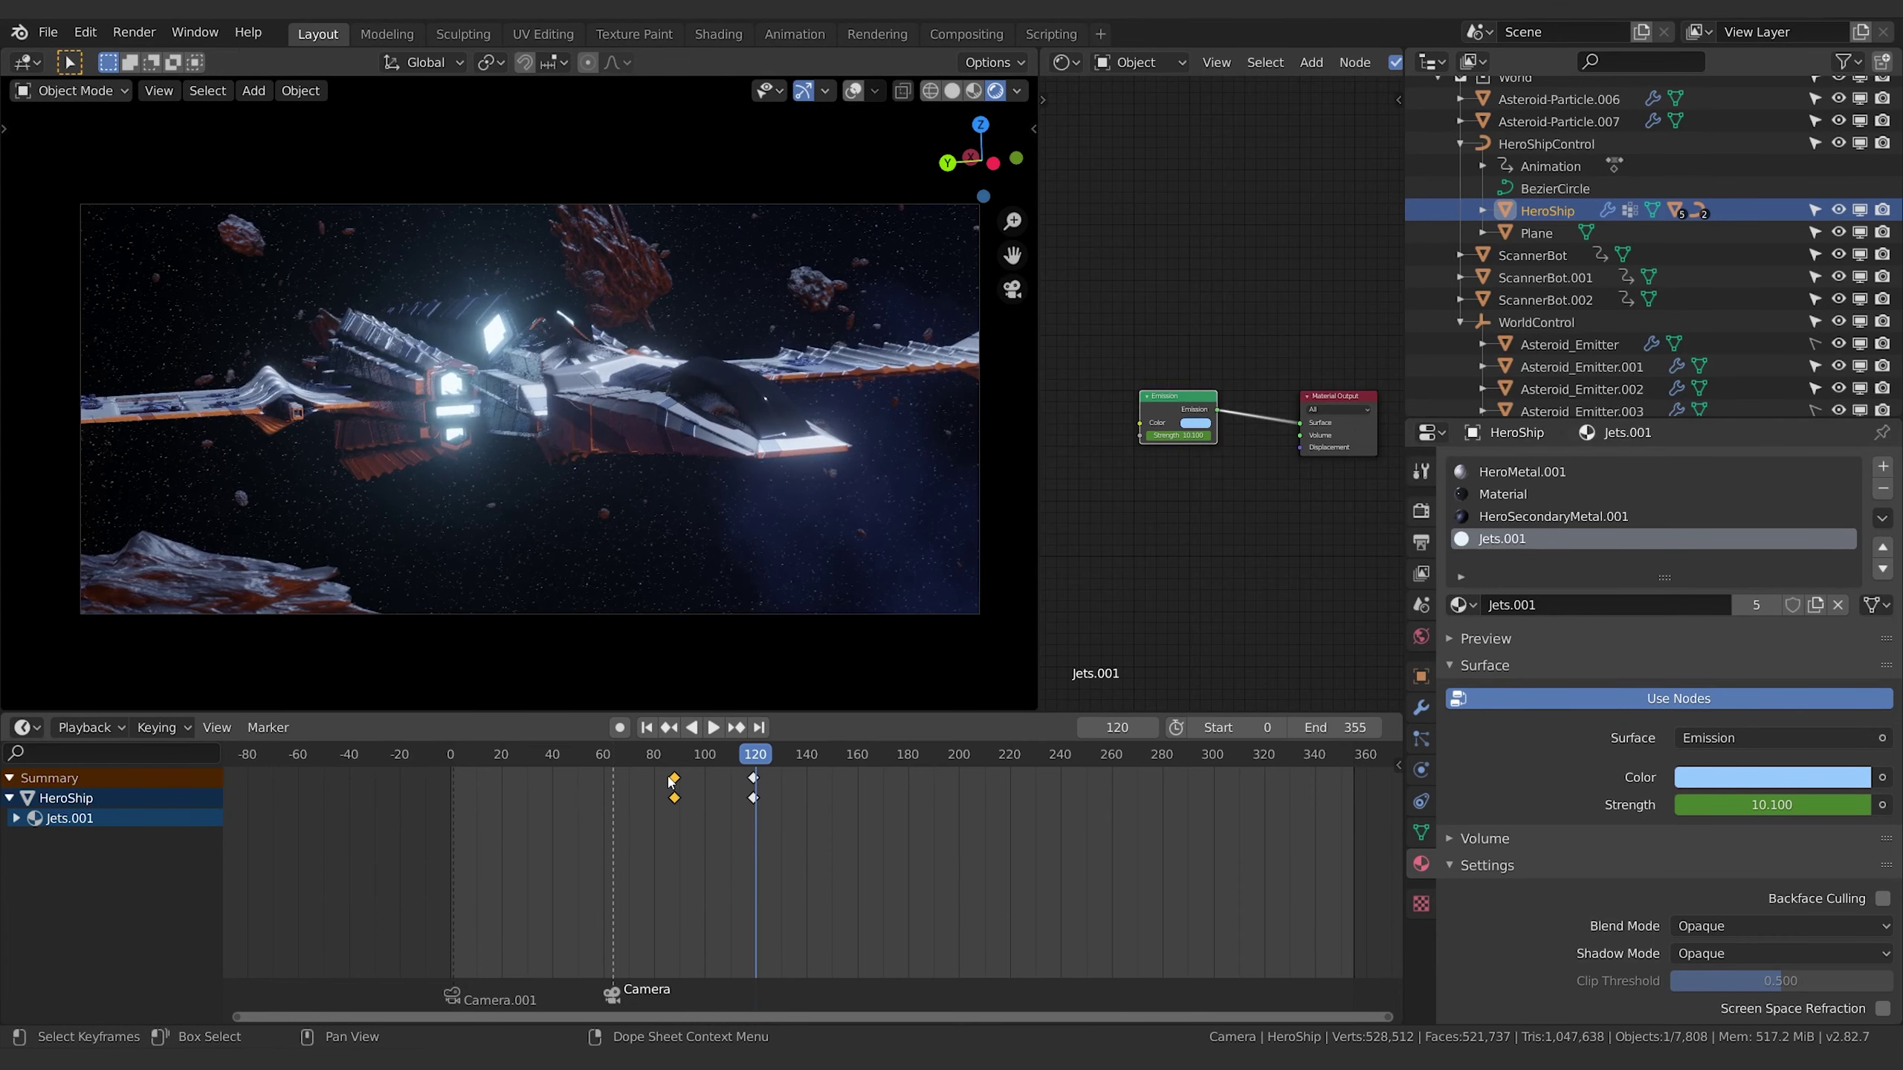
key(g)
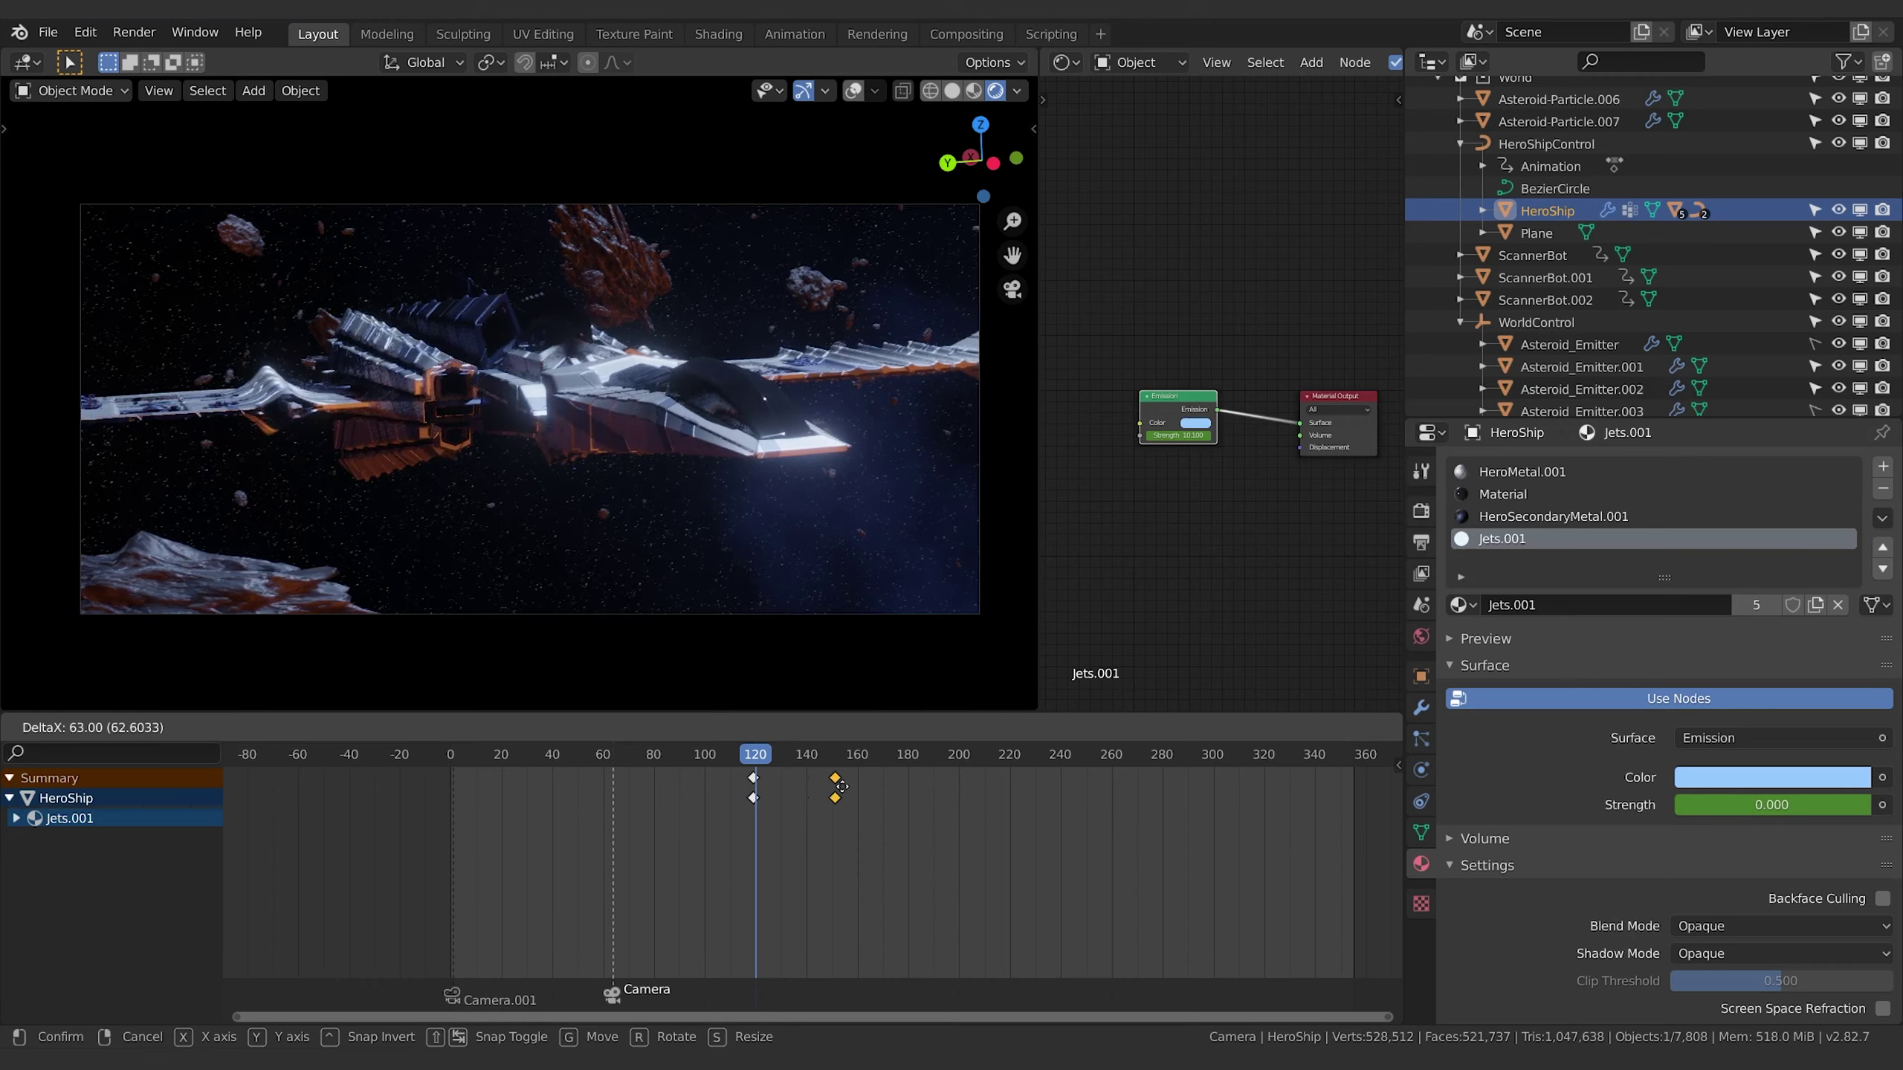
click(860, 786)
key(space)
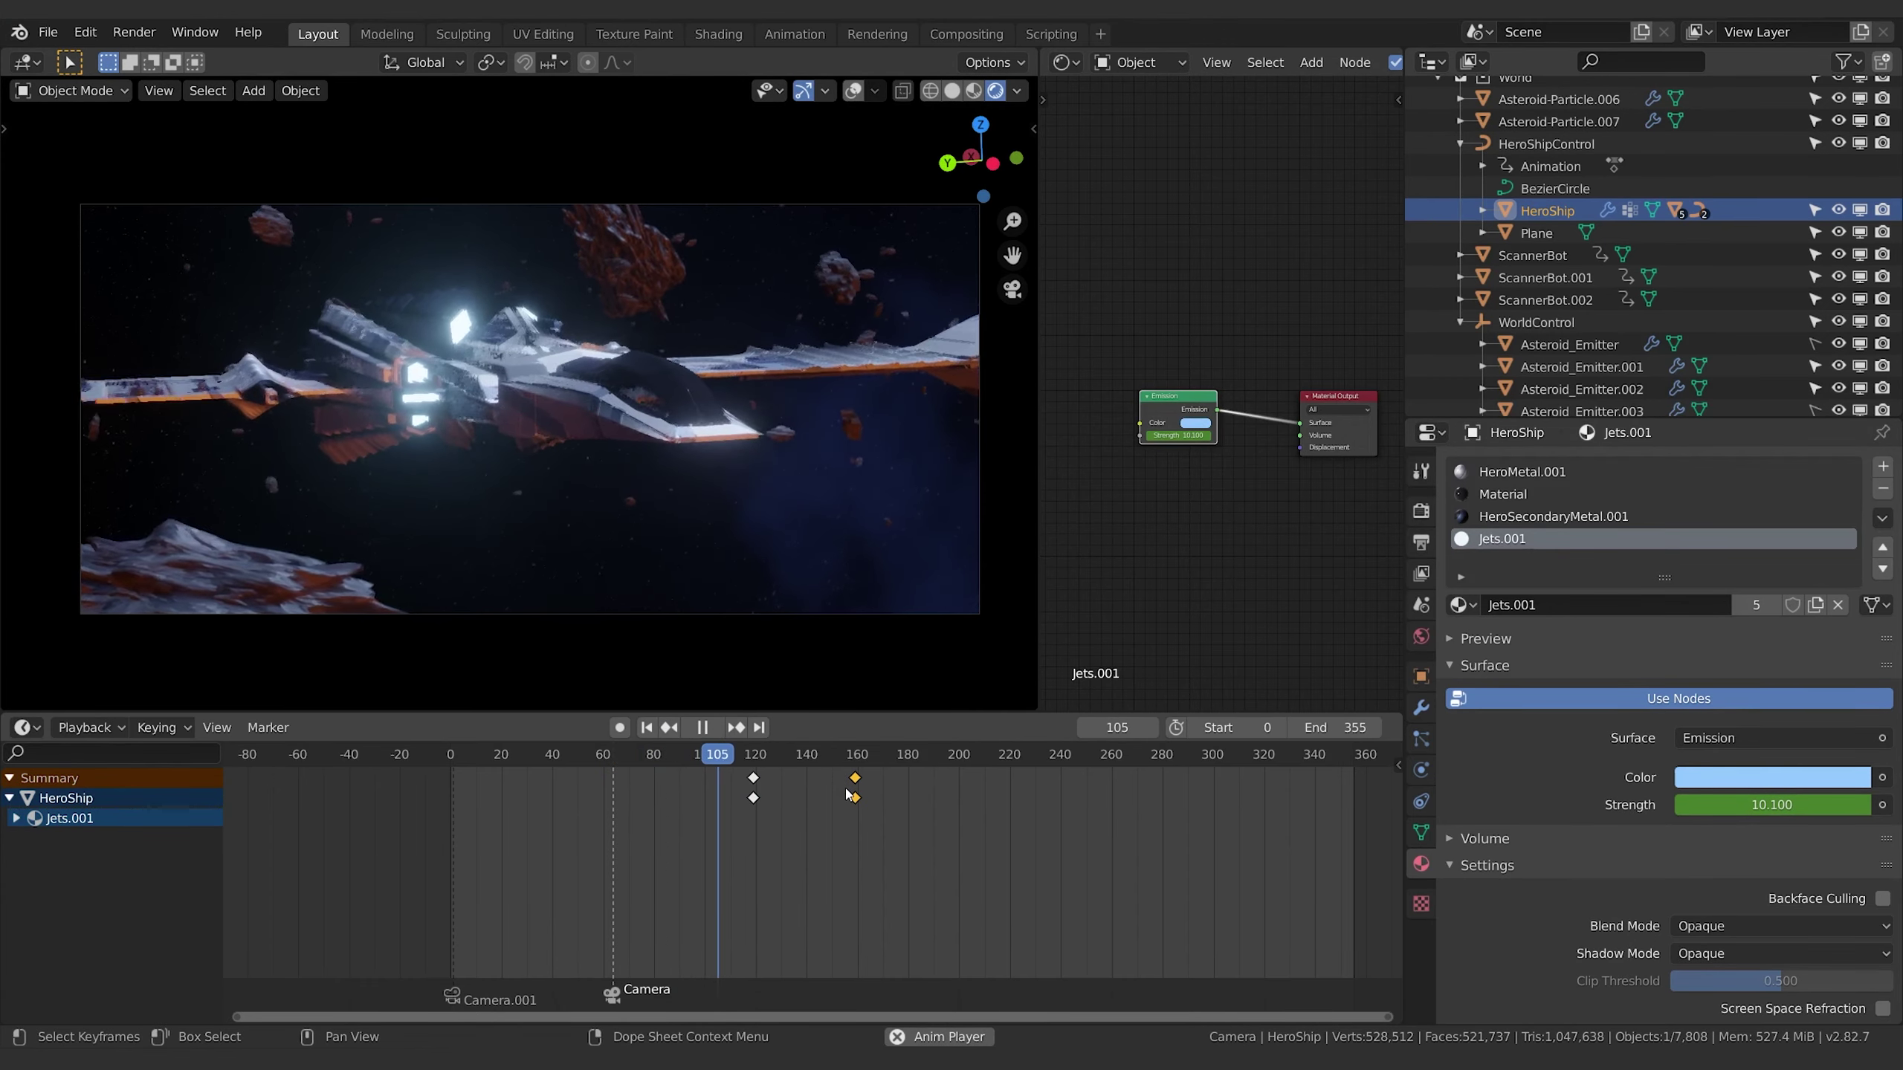
key(space)
Move the Jets.001 keyframes to about frames 74 and 135, then replay from frame 70.
drag(753, 781, 677, 777)
click(630, 754)
key(space)
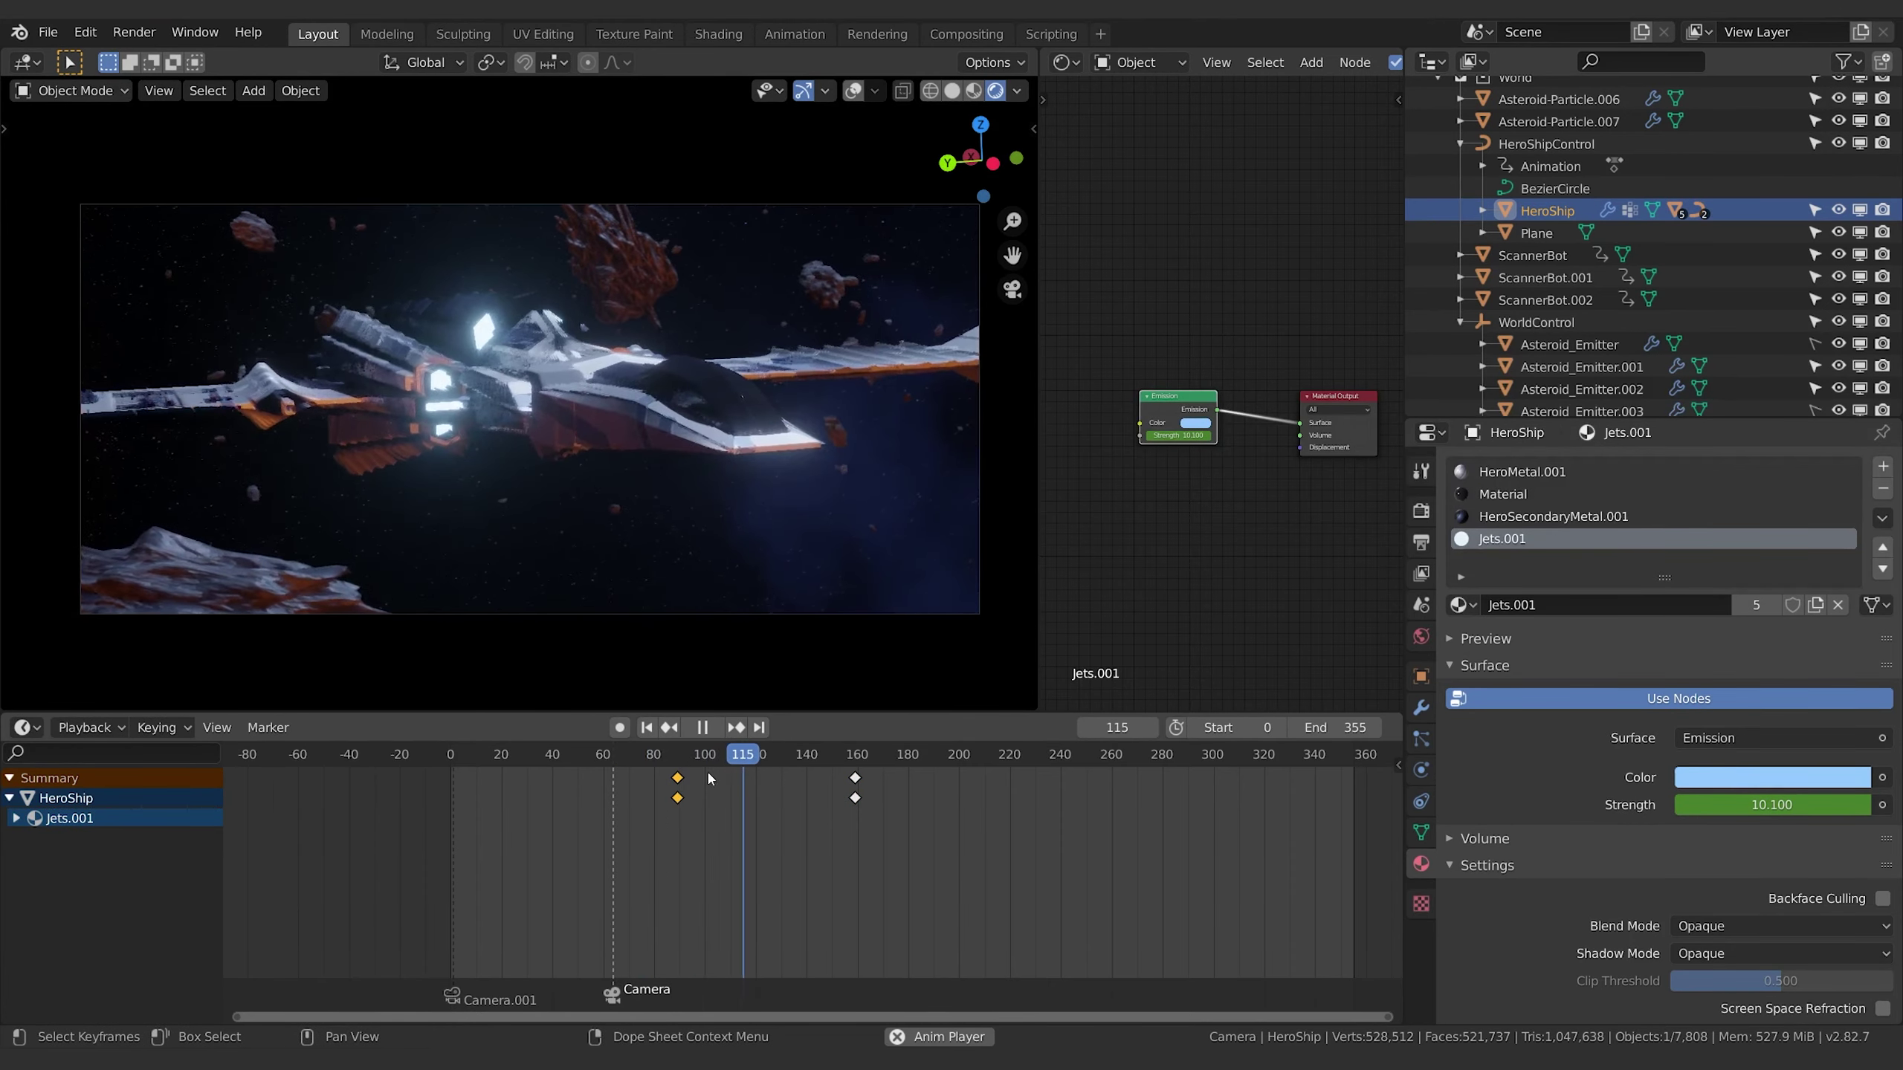
key(space)
drag(678, 780, 635, 783)
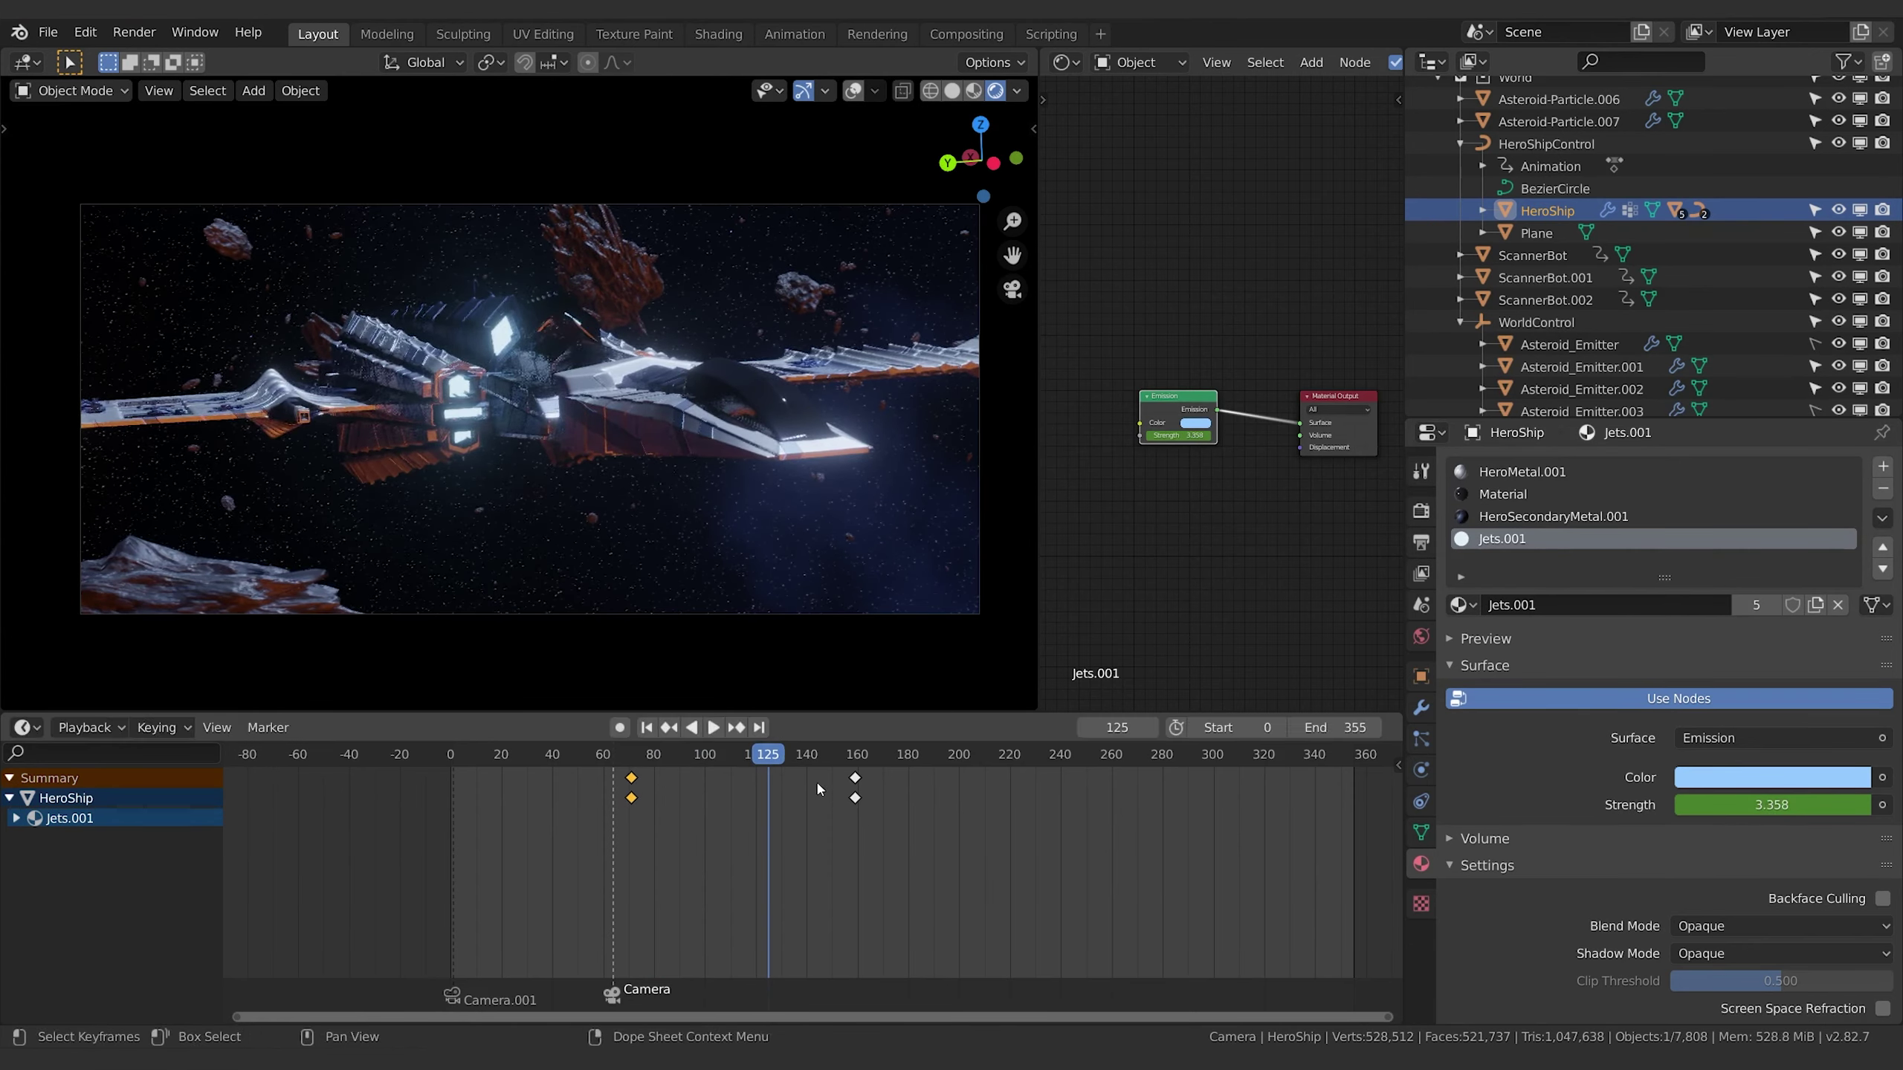
drag(856, 780, 795, 781)
click(632, 756)
key(space)
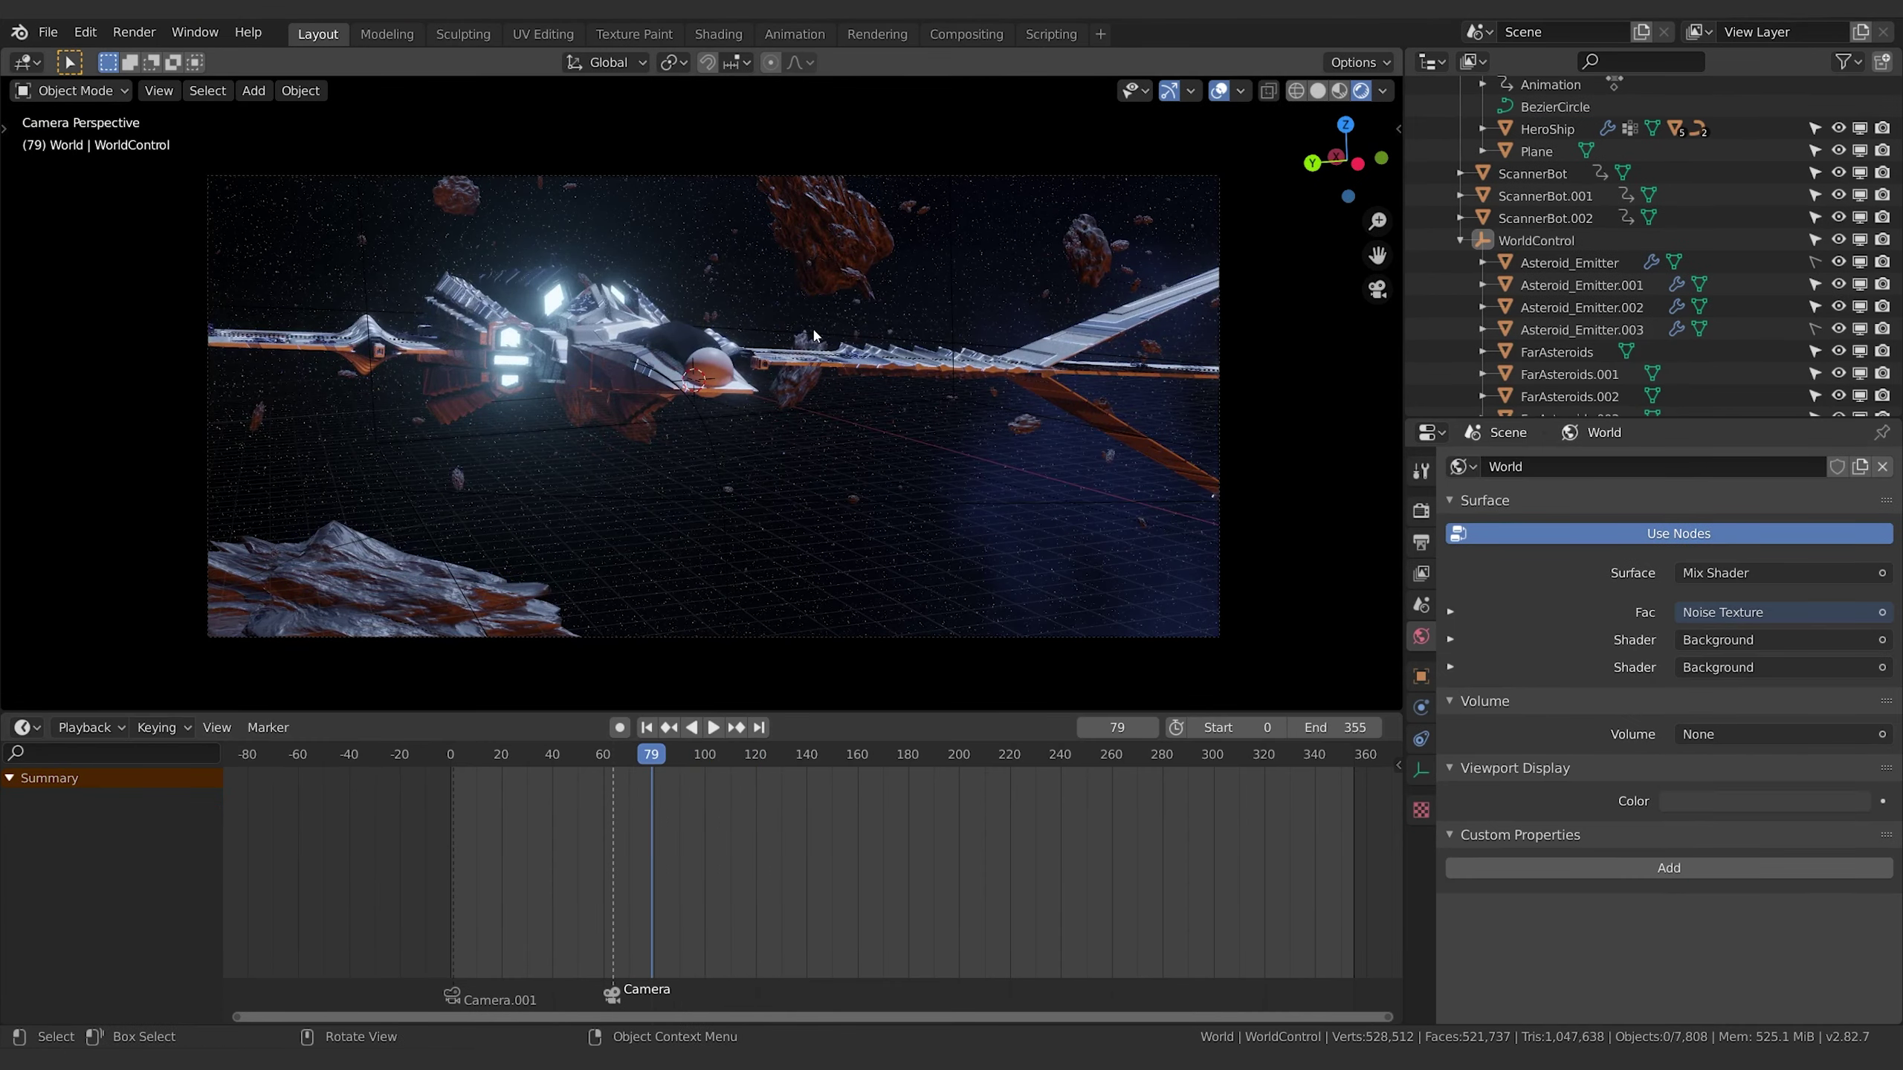
Play through the ship's jet animation, then switch the viewport to solid shading and scrub the frames.
key(space)
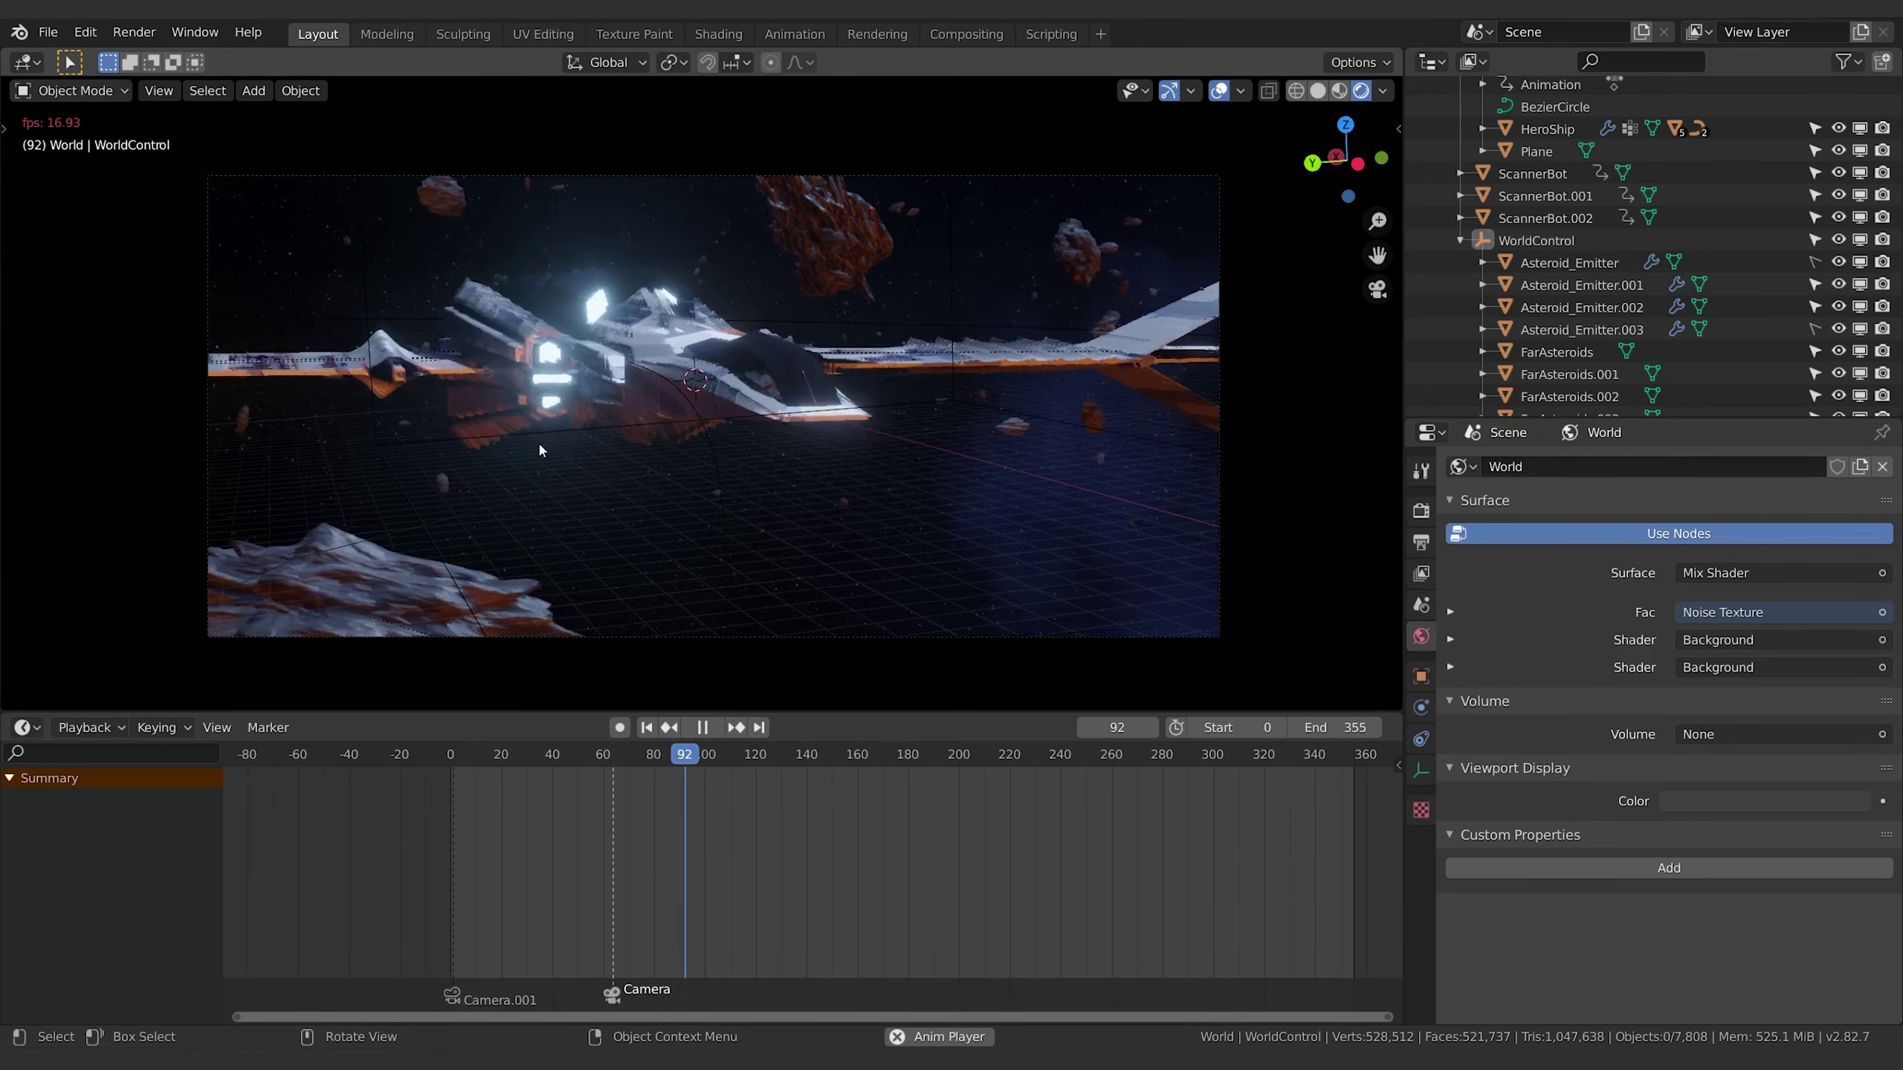
key(space)
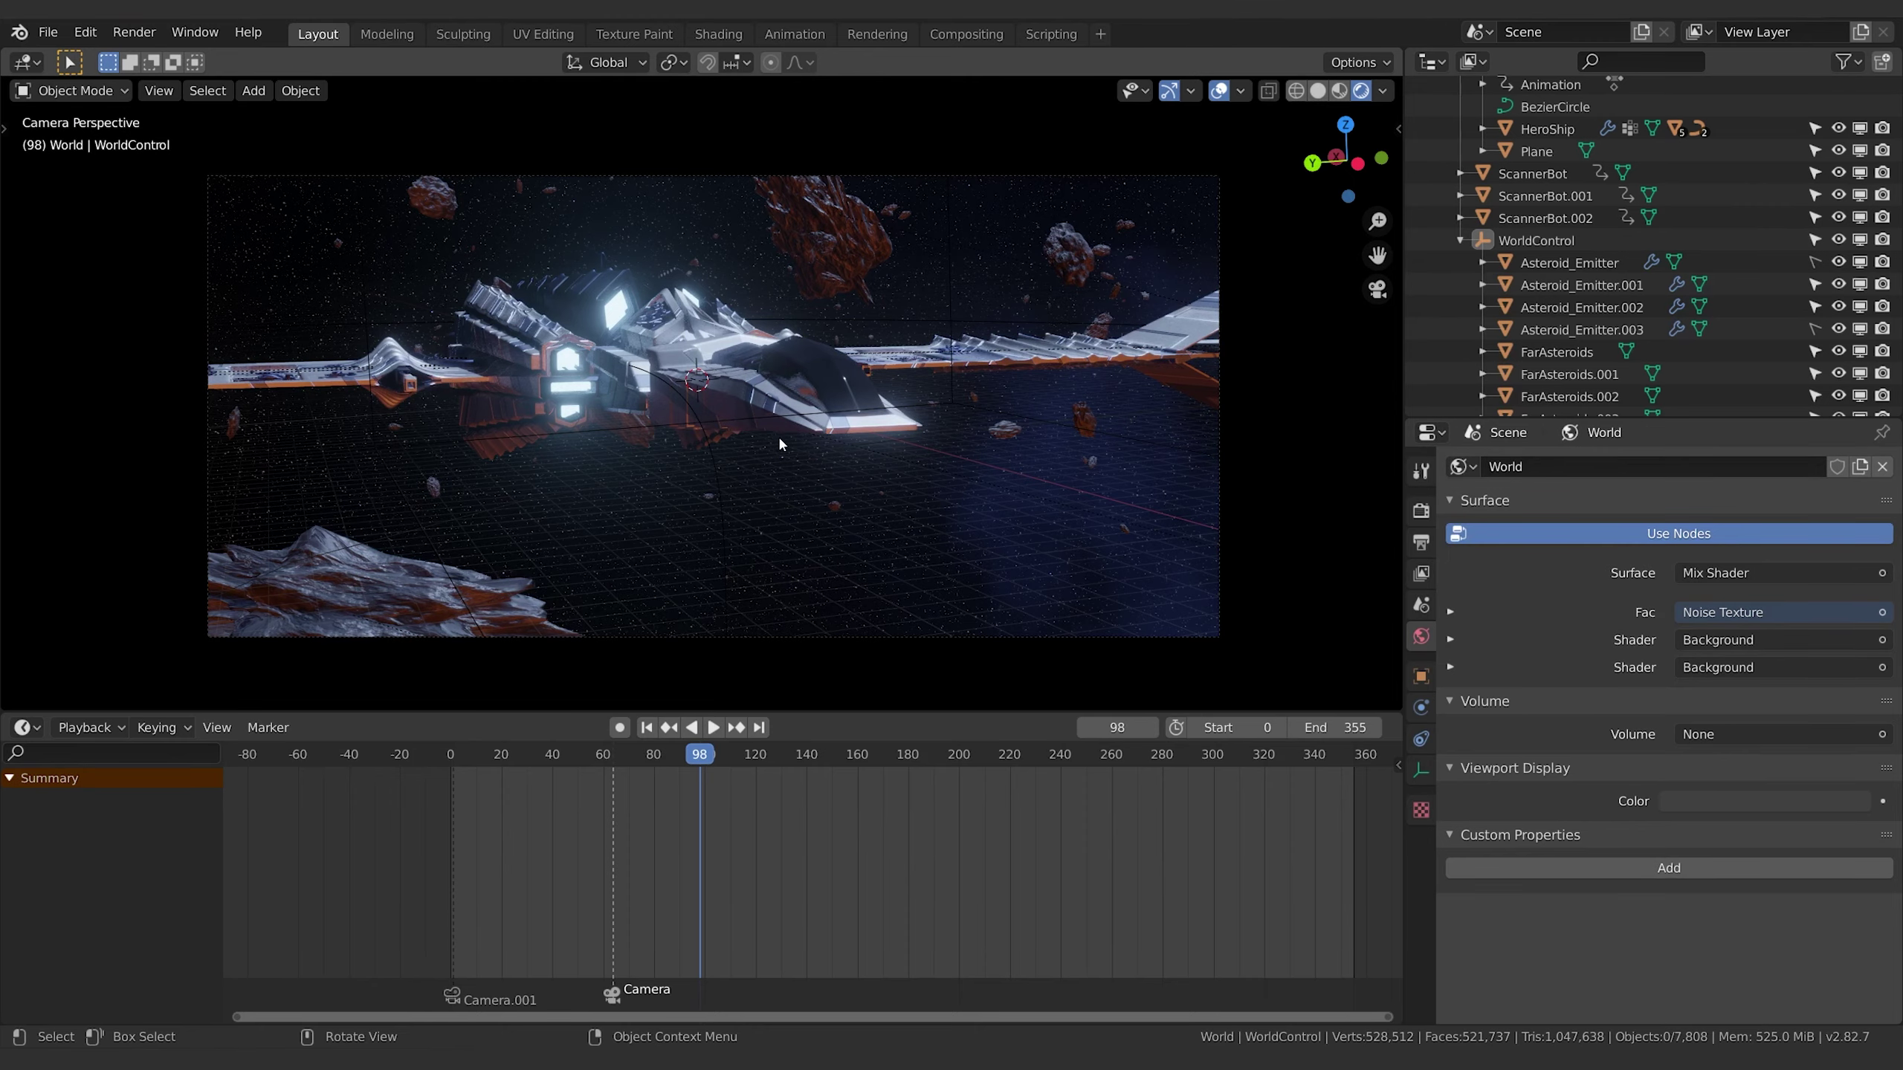
key(space)
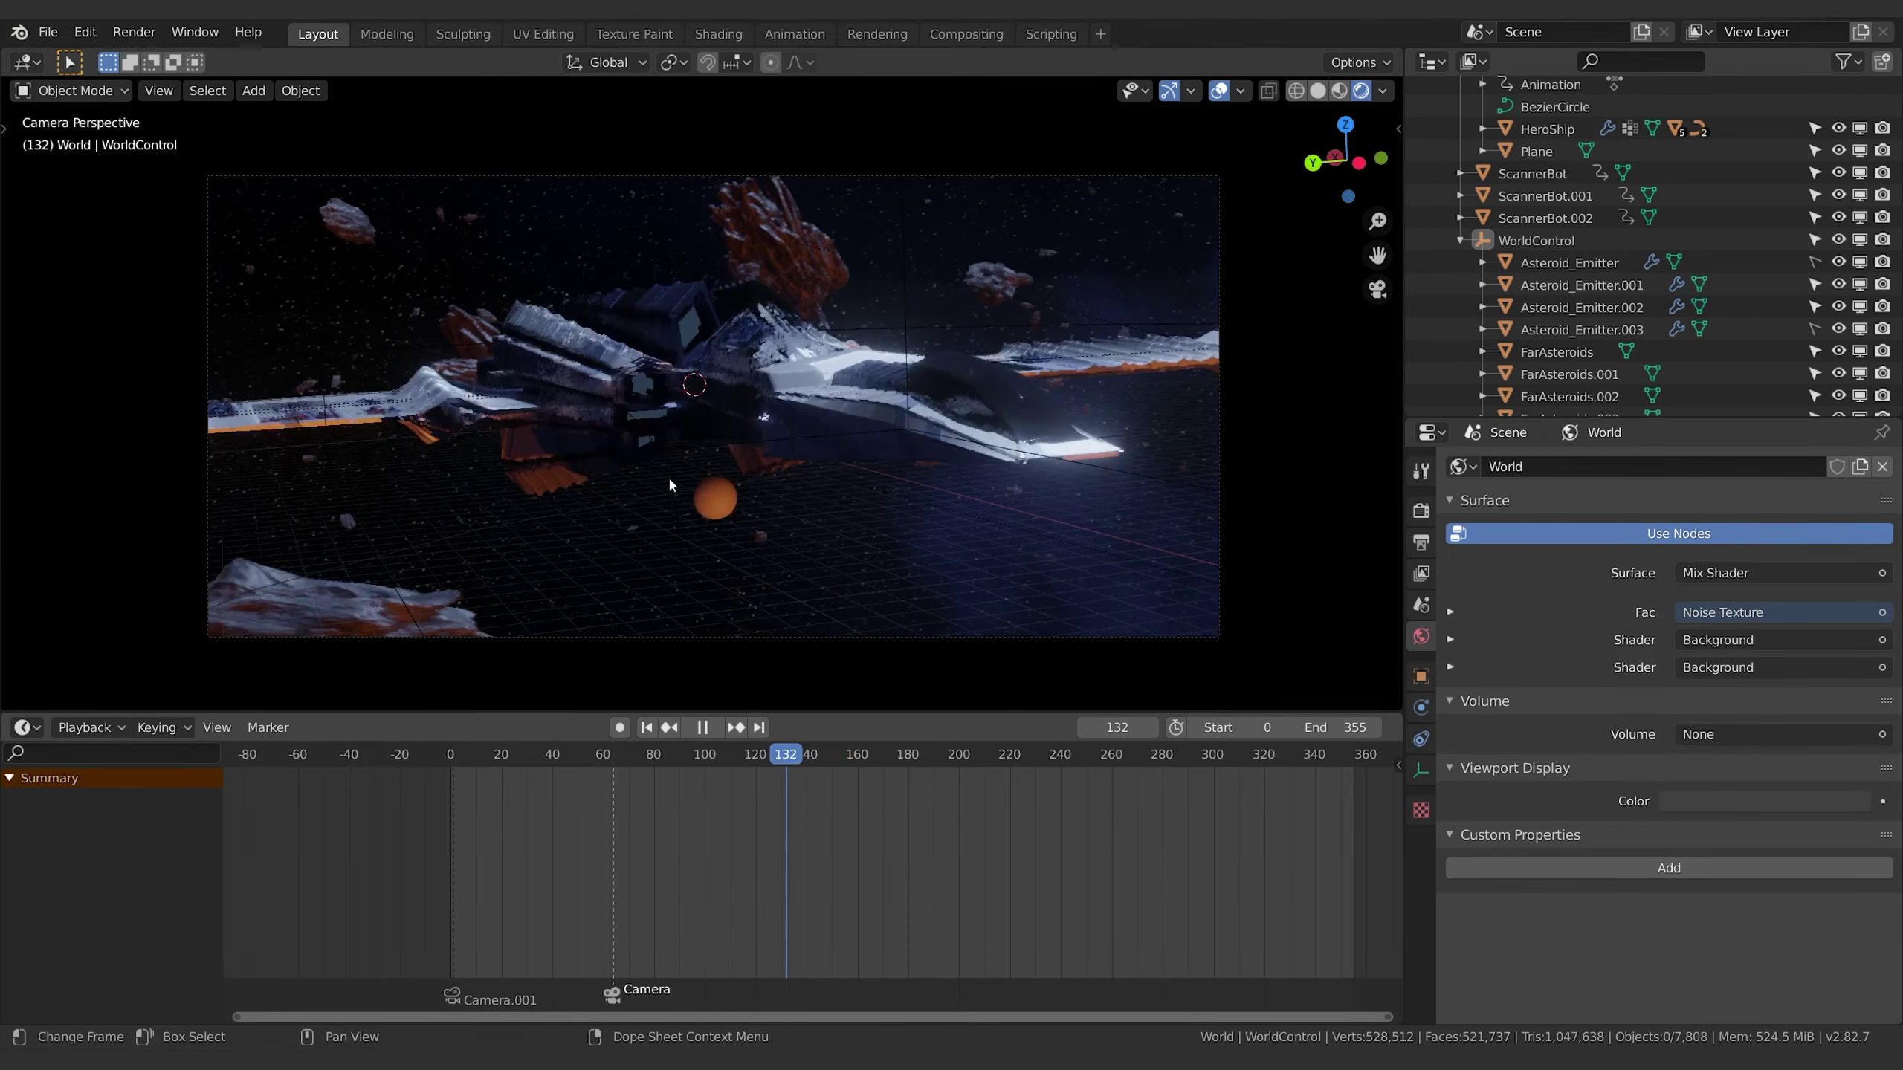
key(Escape)
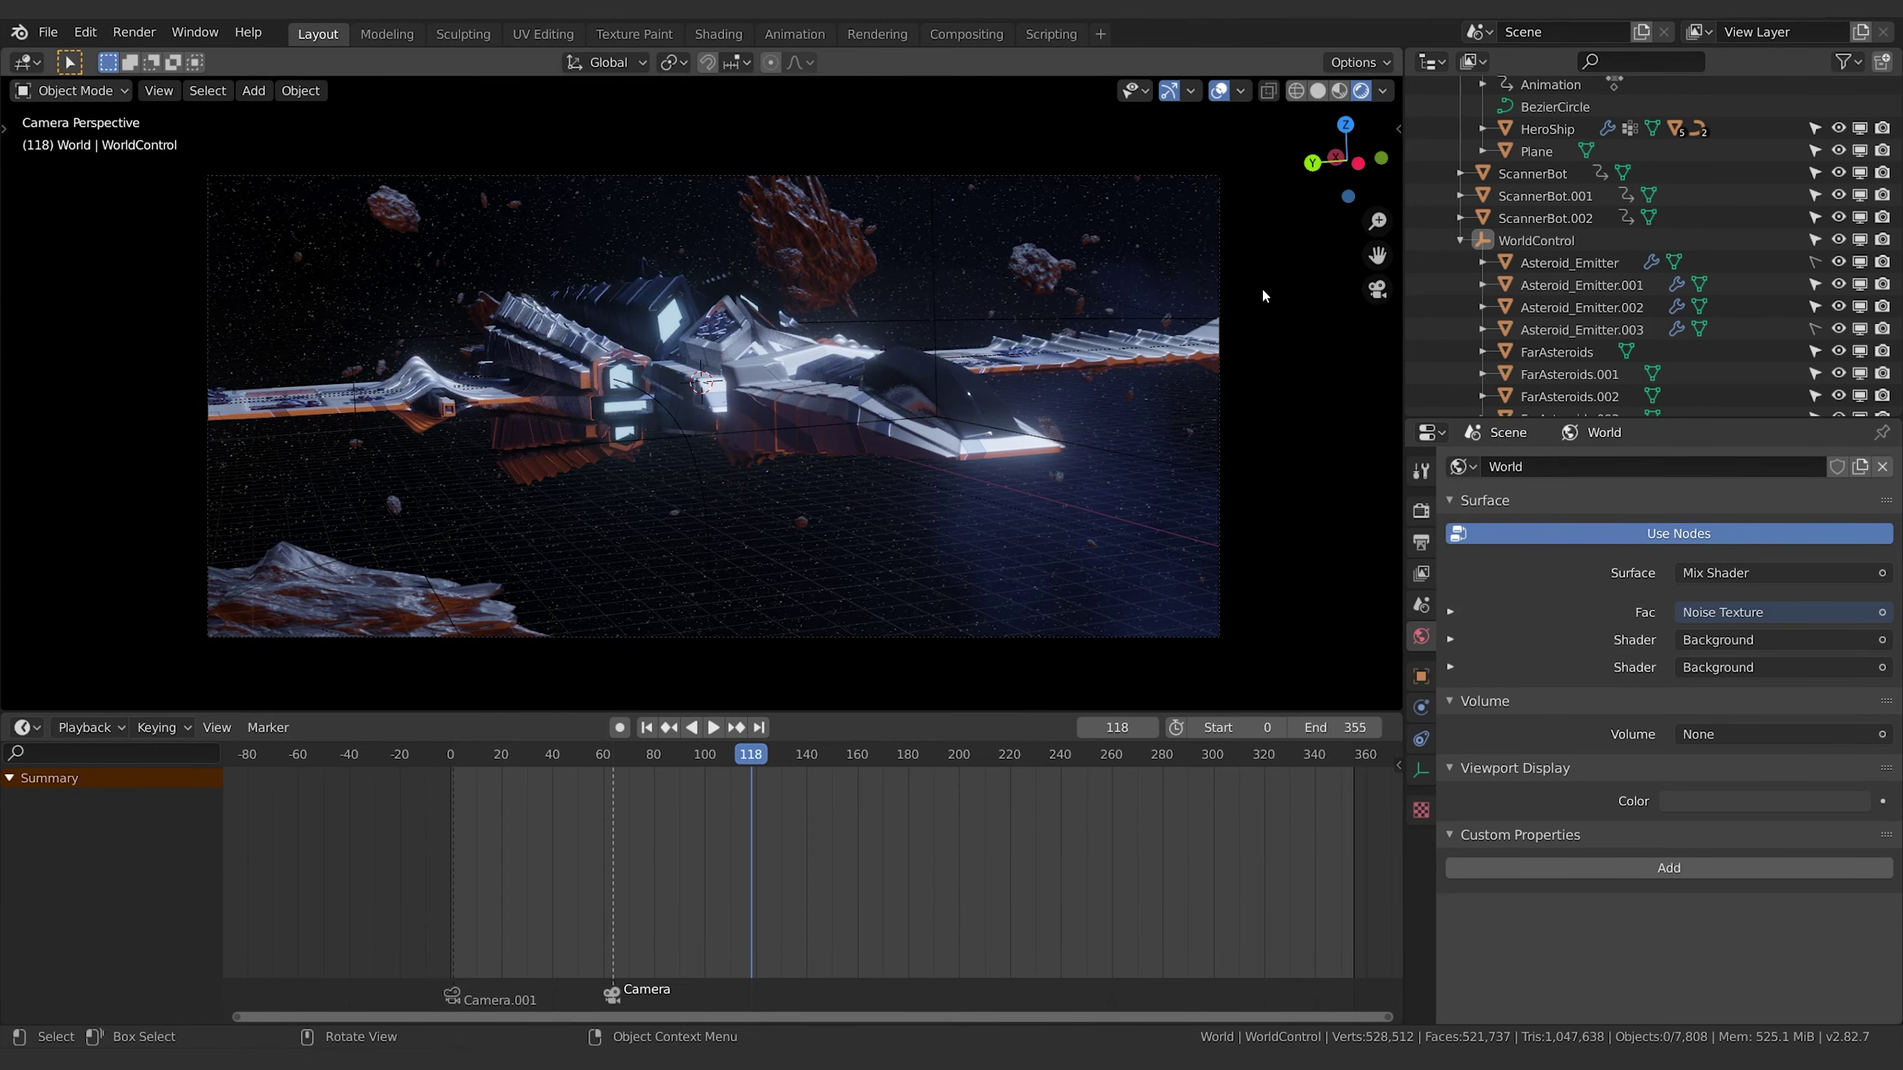
click(1319, 90)
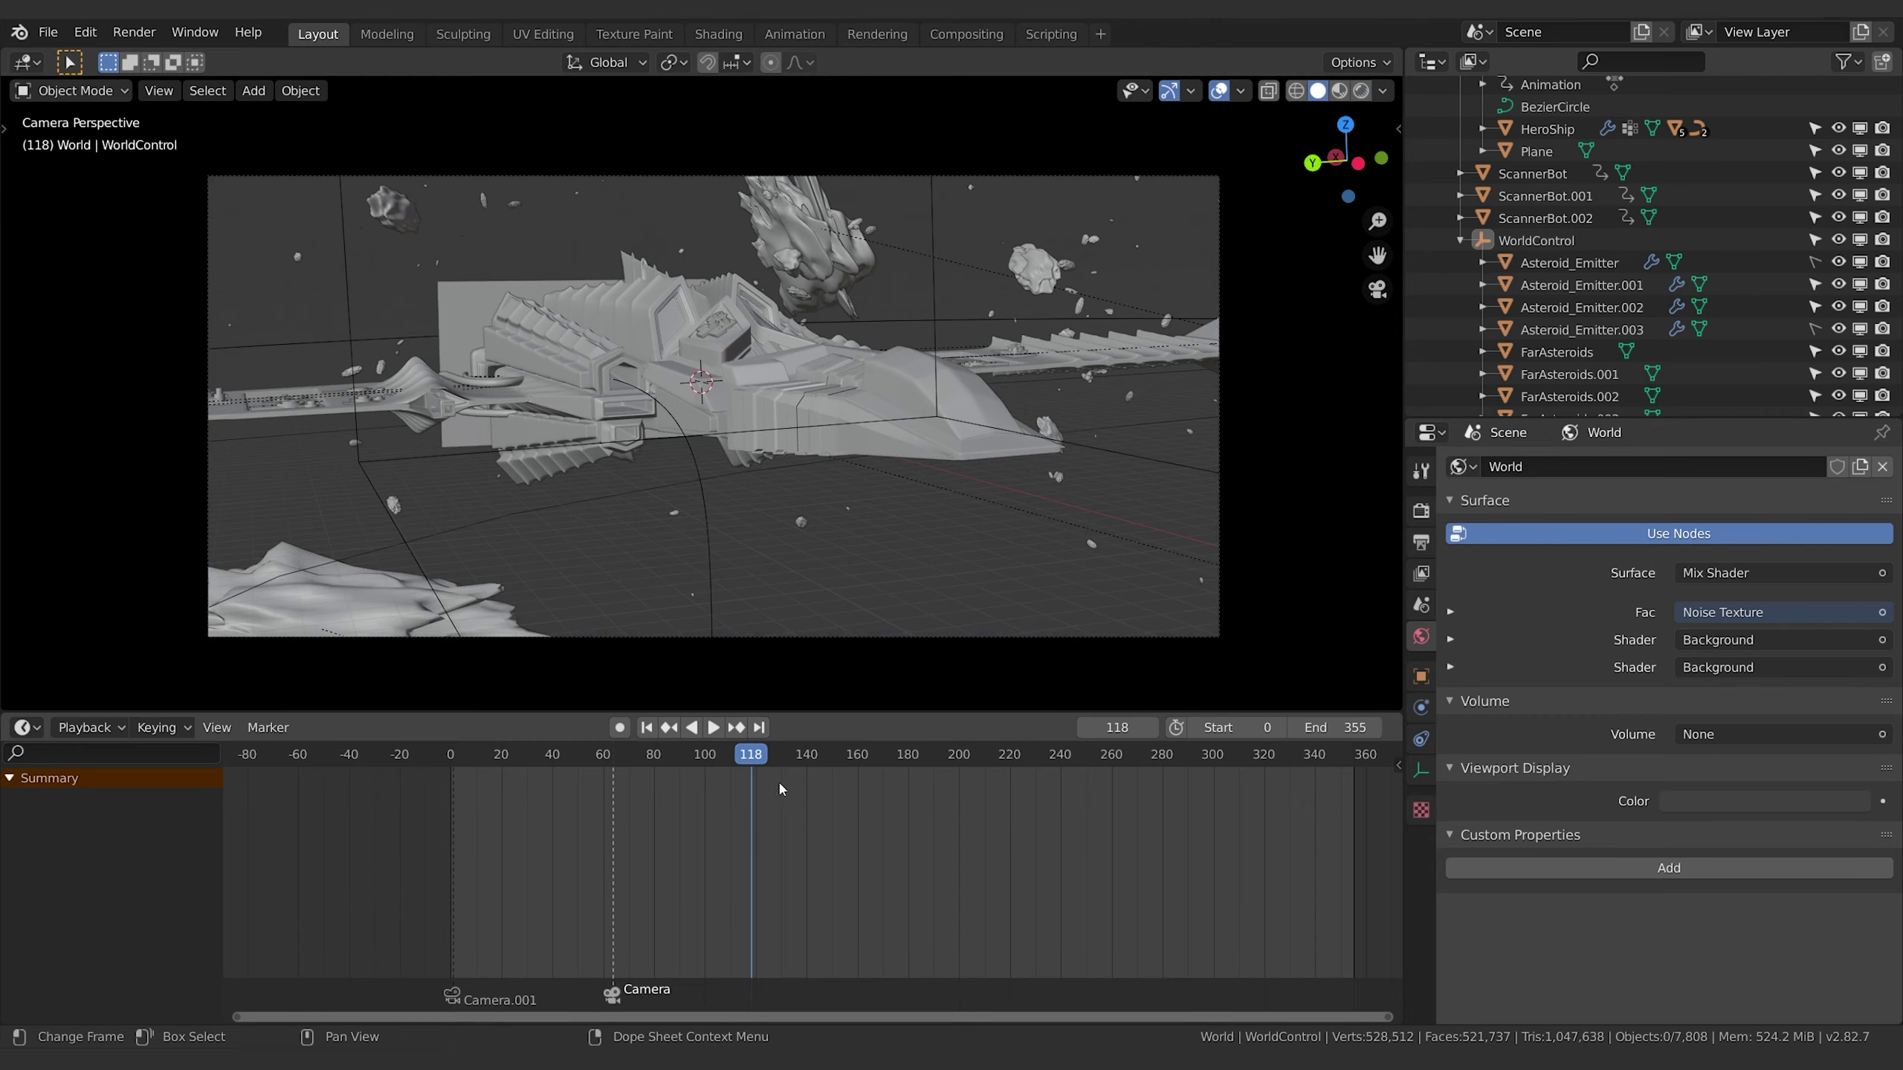
mouse_move(753, 765)
mouse_down()
mouse_move(698, 761)
mouse_move(816, 762)
mouse_up()
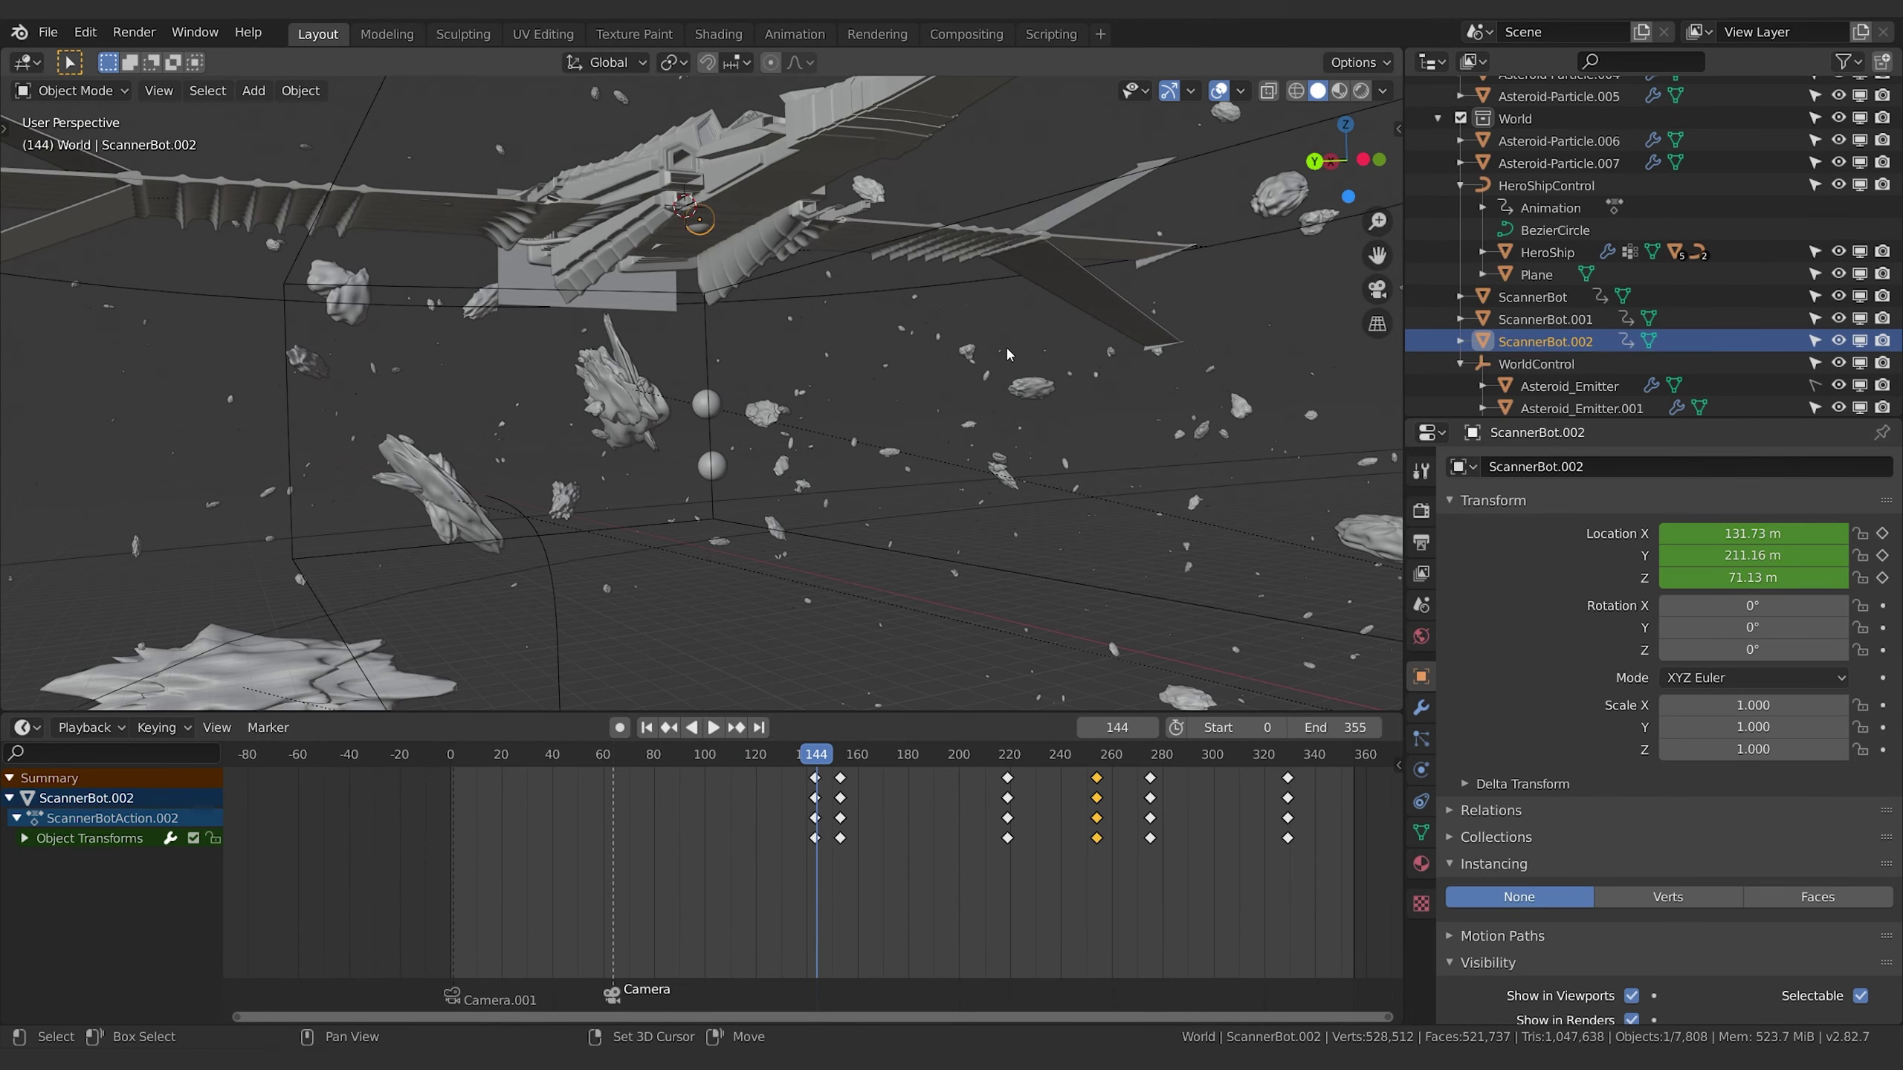
Snap the 3D cursor to ScannerBot.002 and add a cone there.
key(shift+s)
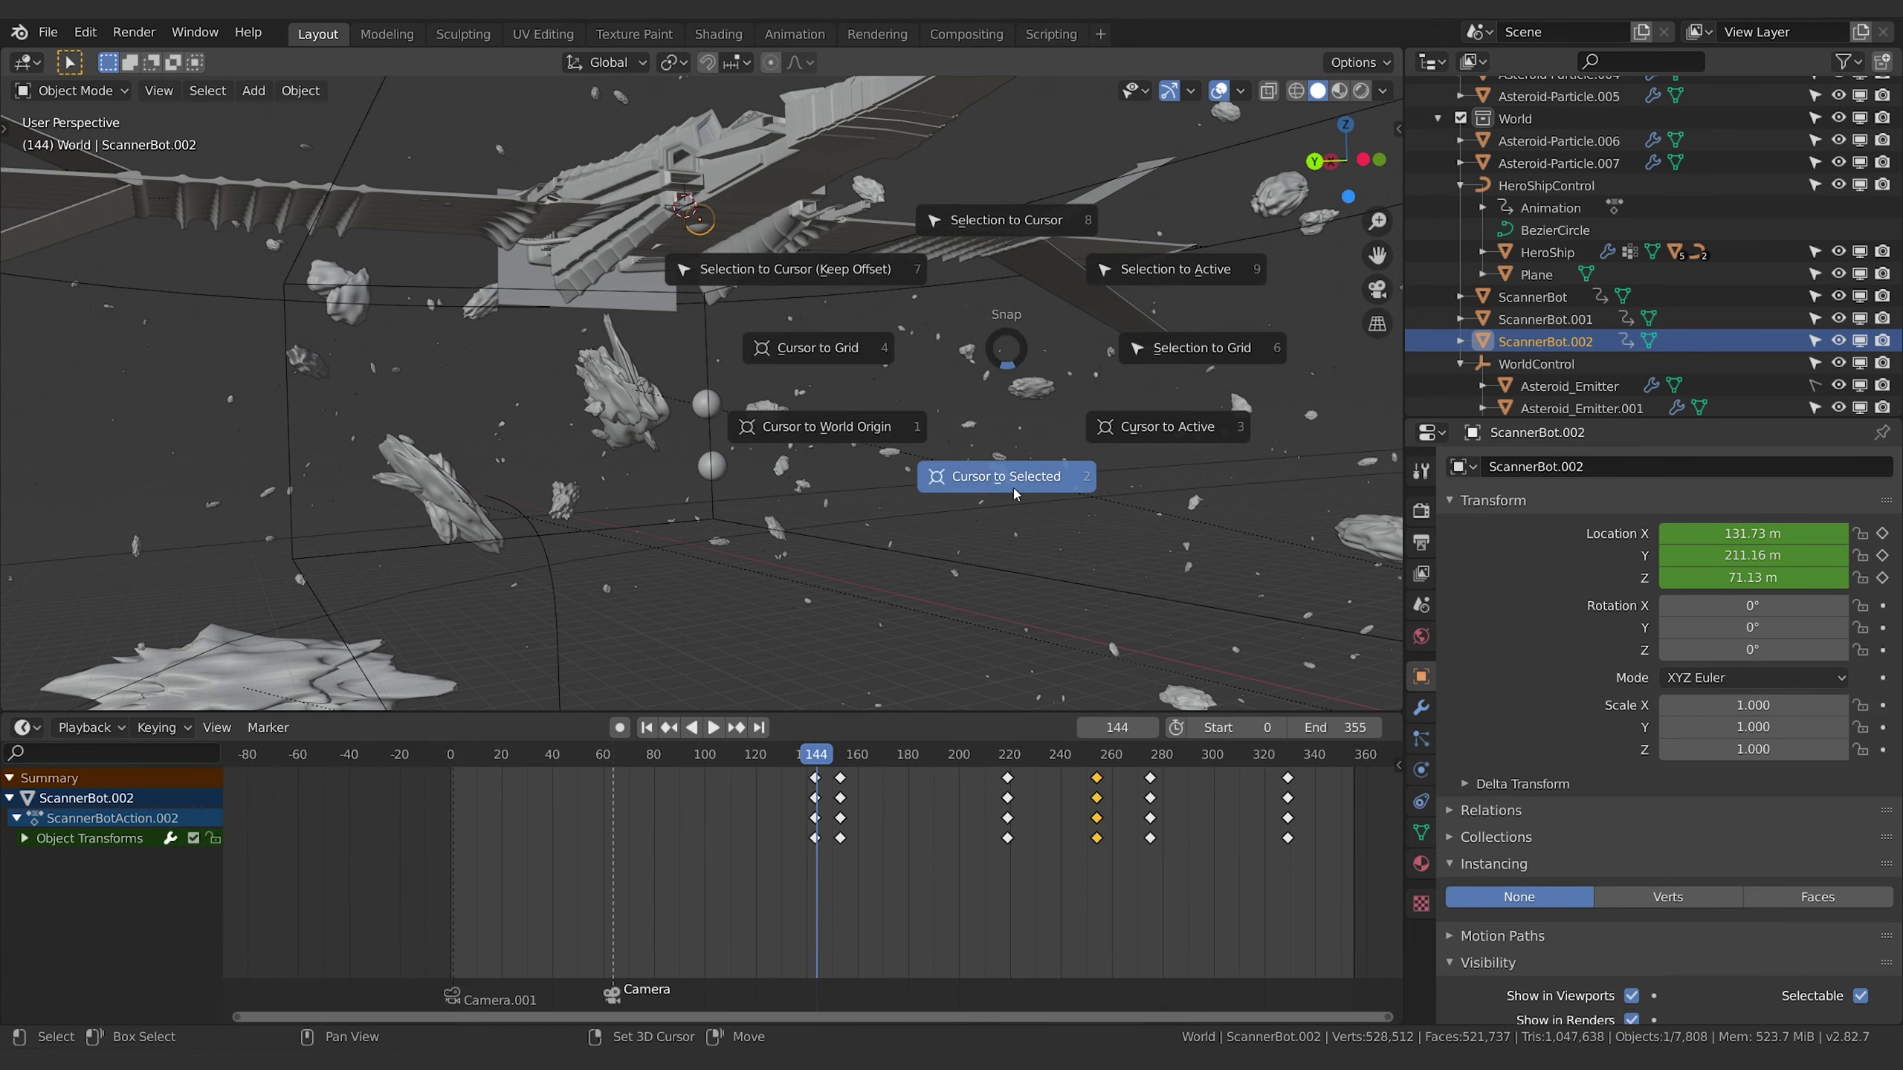
click(959, 453)
key(shift+a)
mouse_move(959, 457)
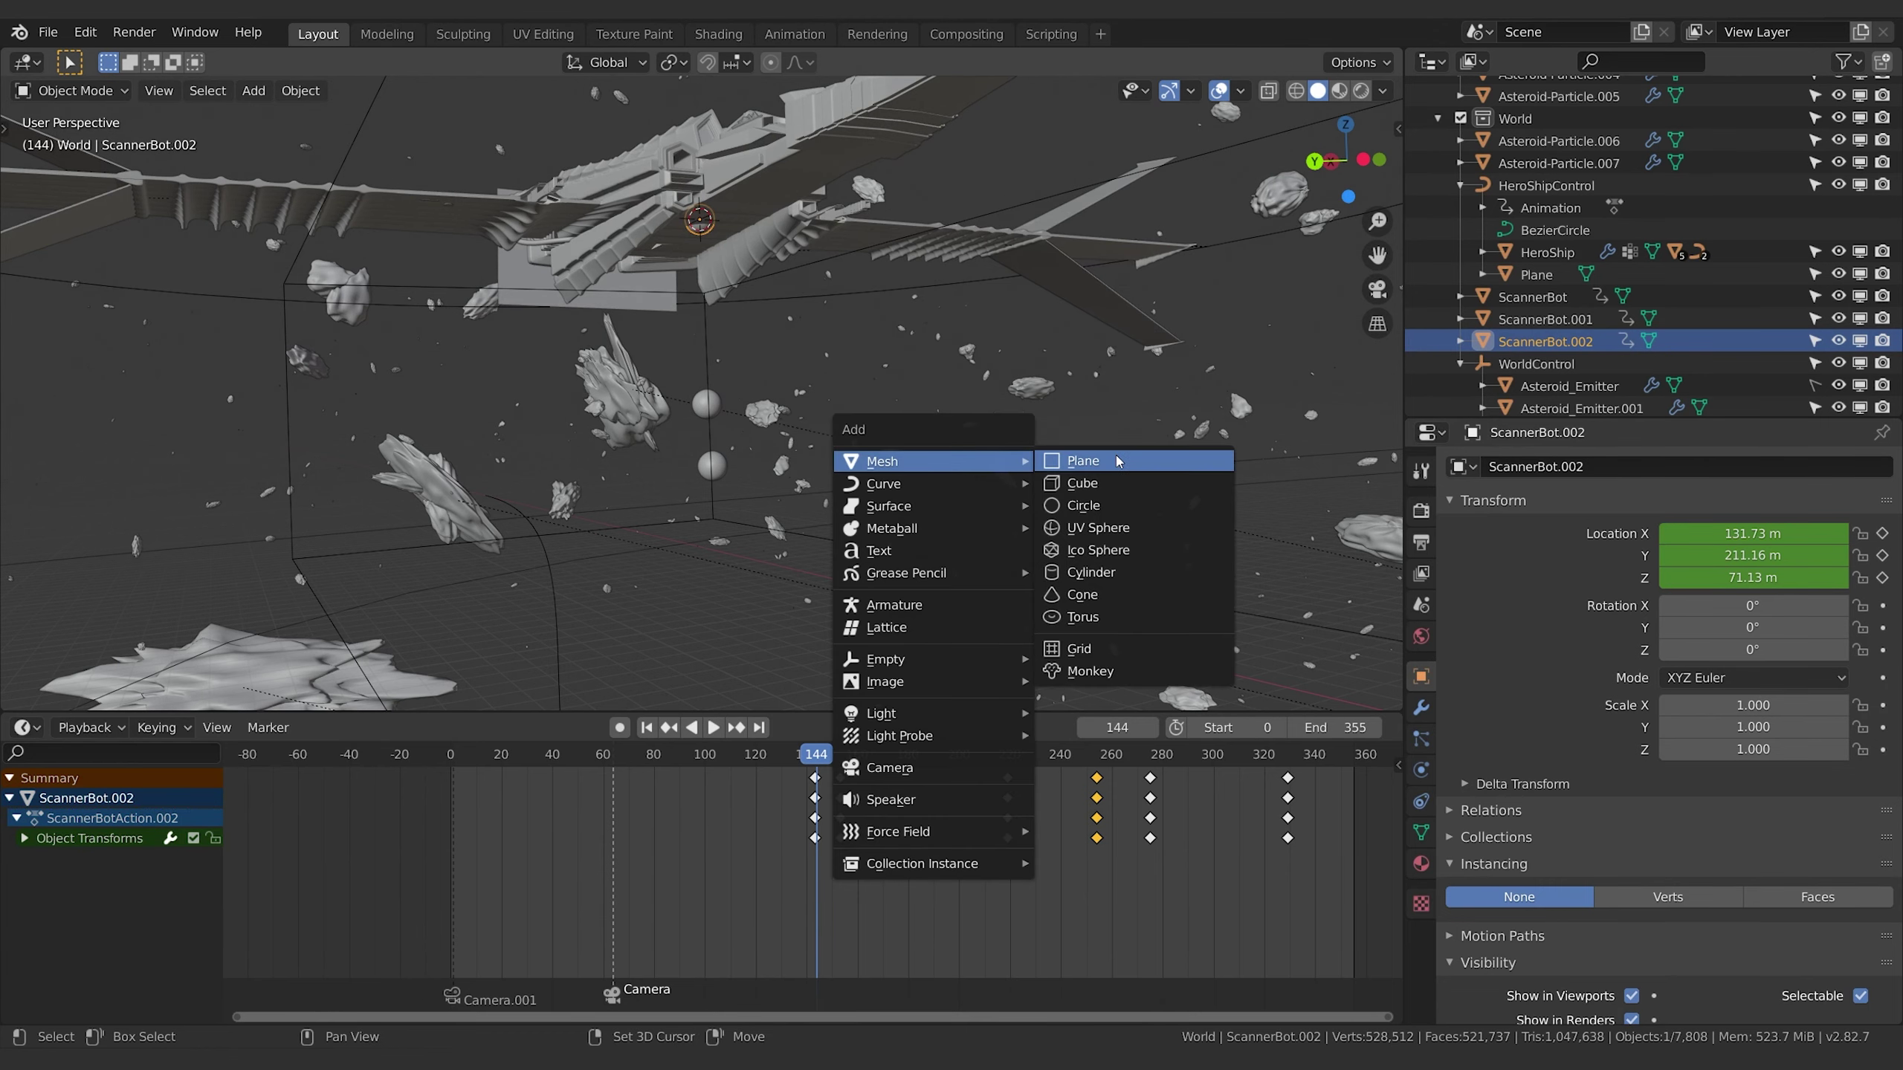
click(1116, 603)
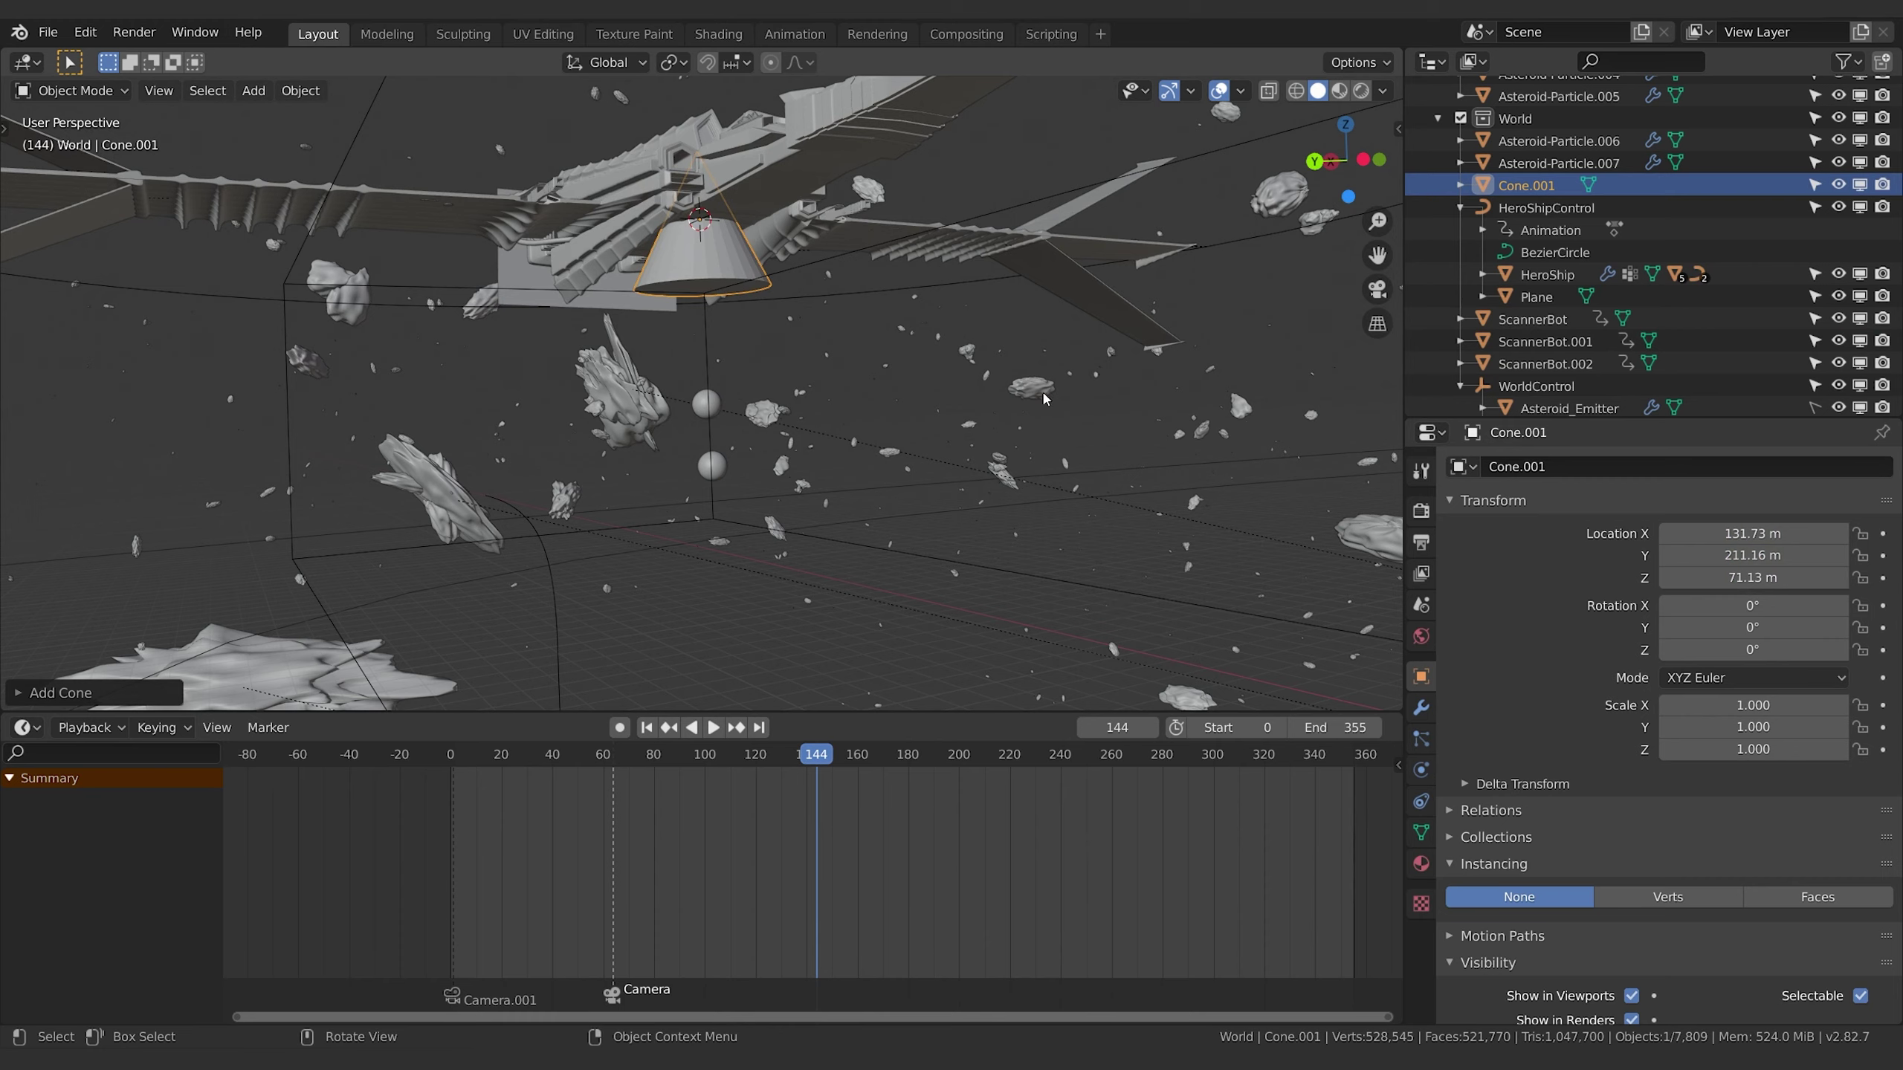
Rotate the cone 180° around X to point down and lower it 1 m on Z.
key(r)
key(x)
key(1)
key(8)
key(0)
key(Return)
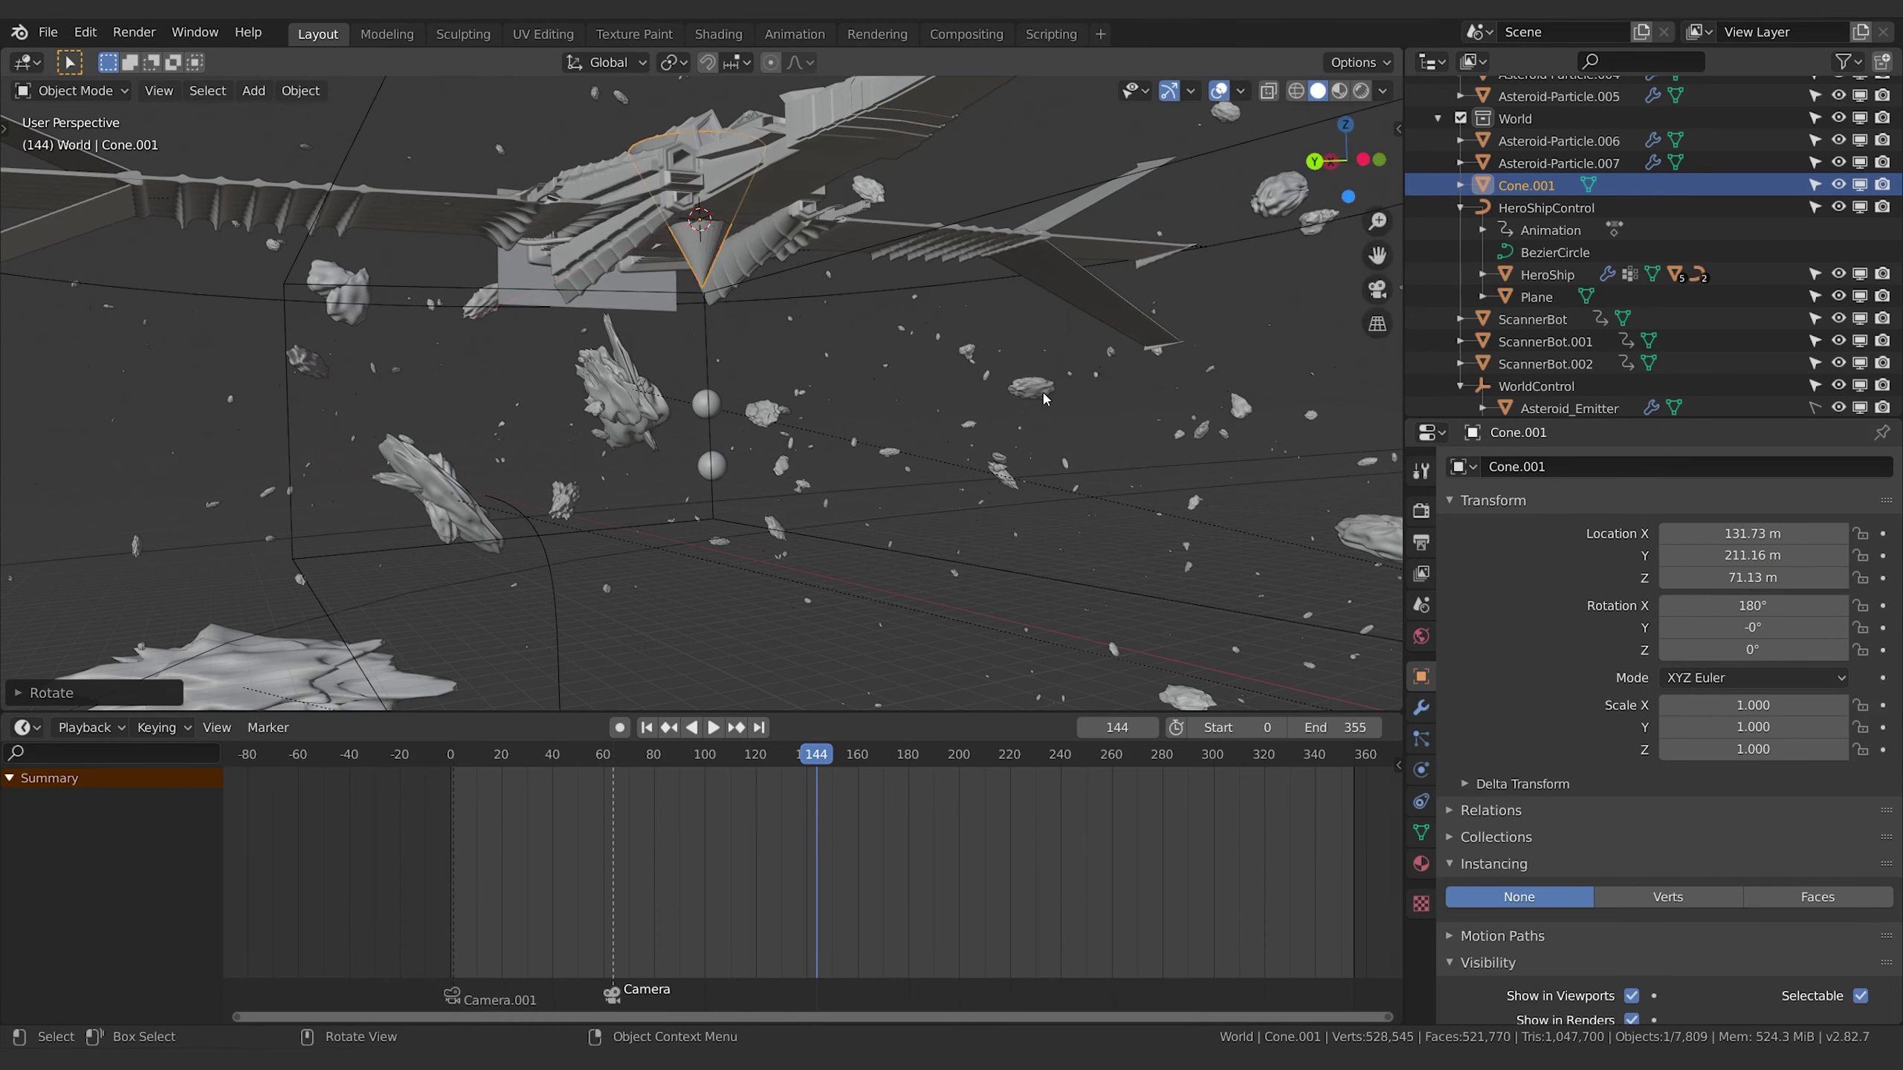
key(g)
key(z)
key(minus)
key(1)
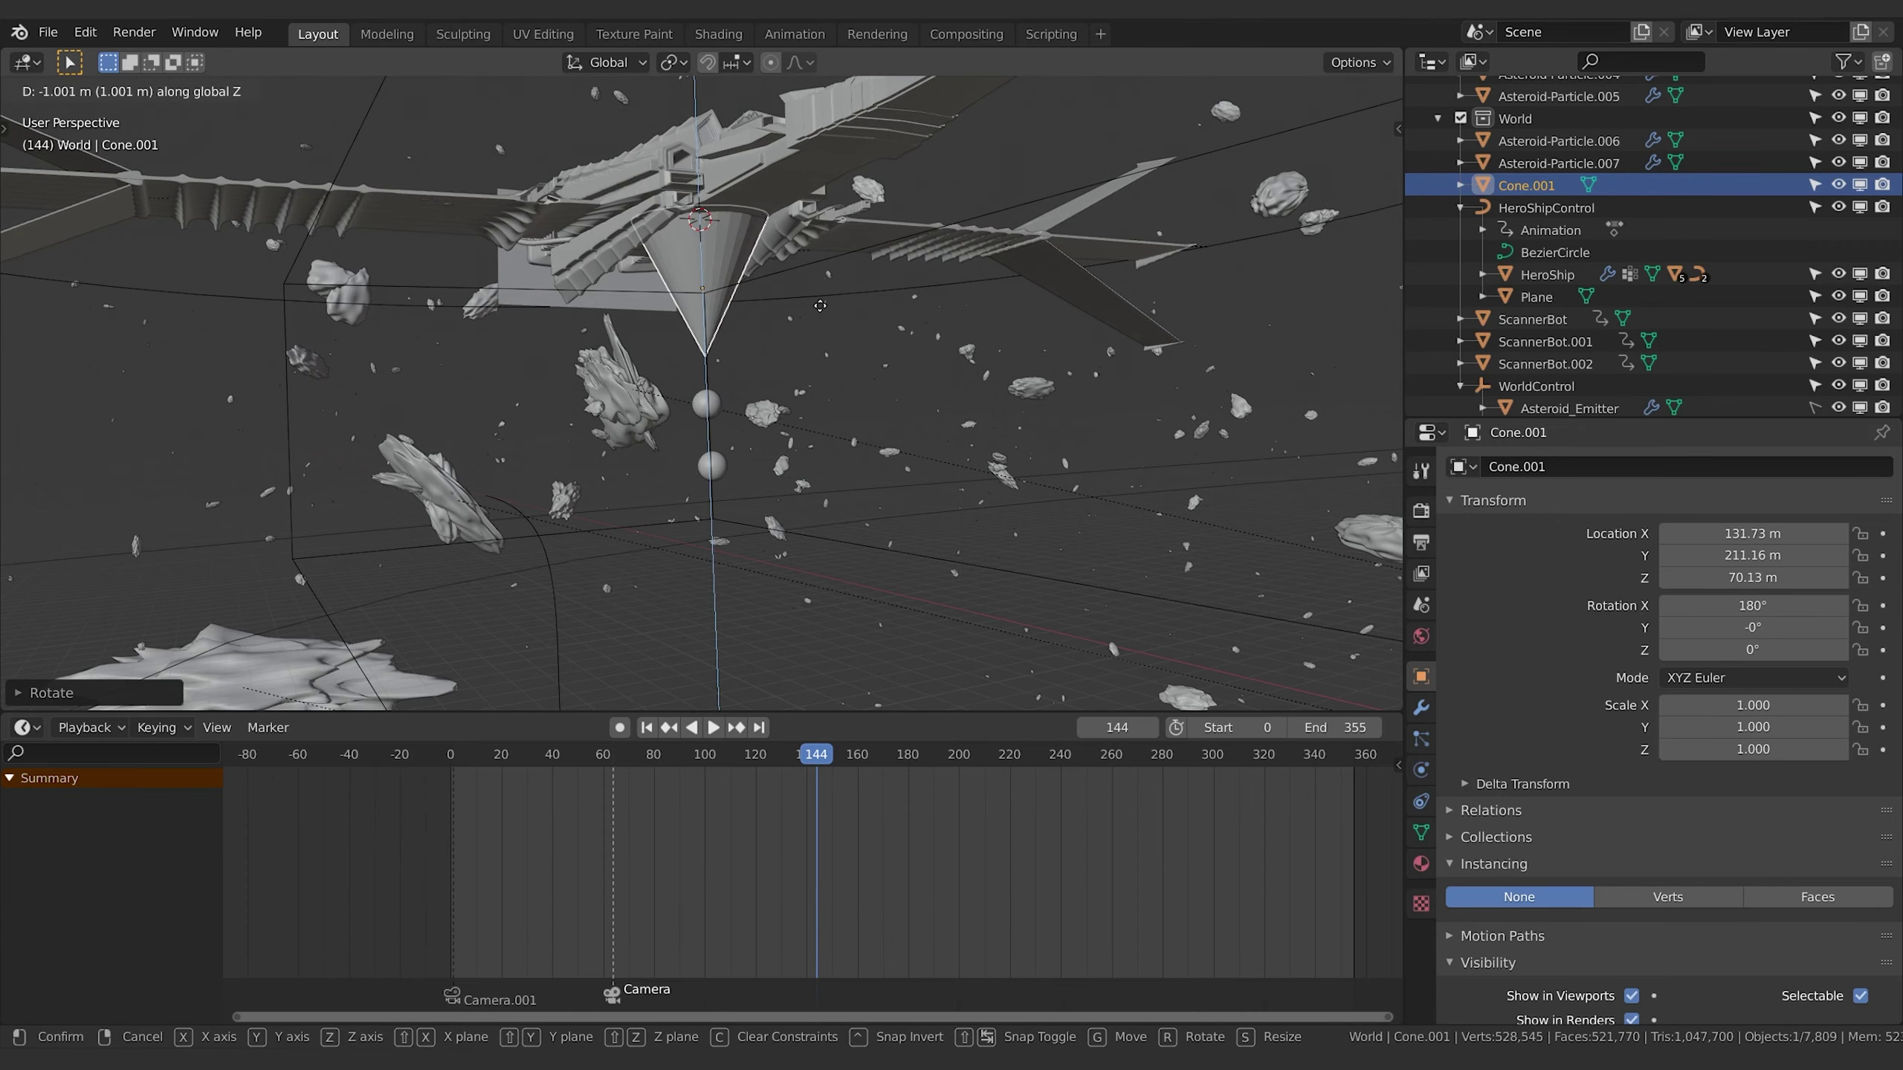
key(Return)
Scale the cone to about 0.595, raise it slightly, and check it around frame 137.
key(s)
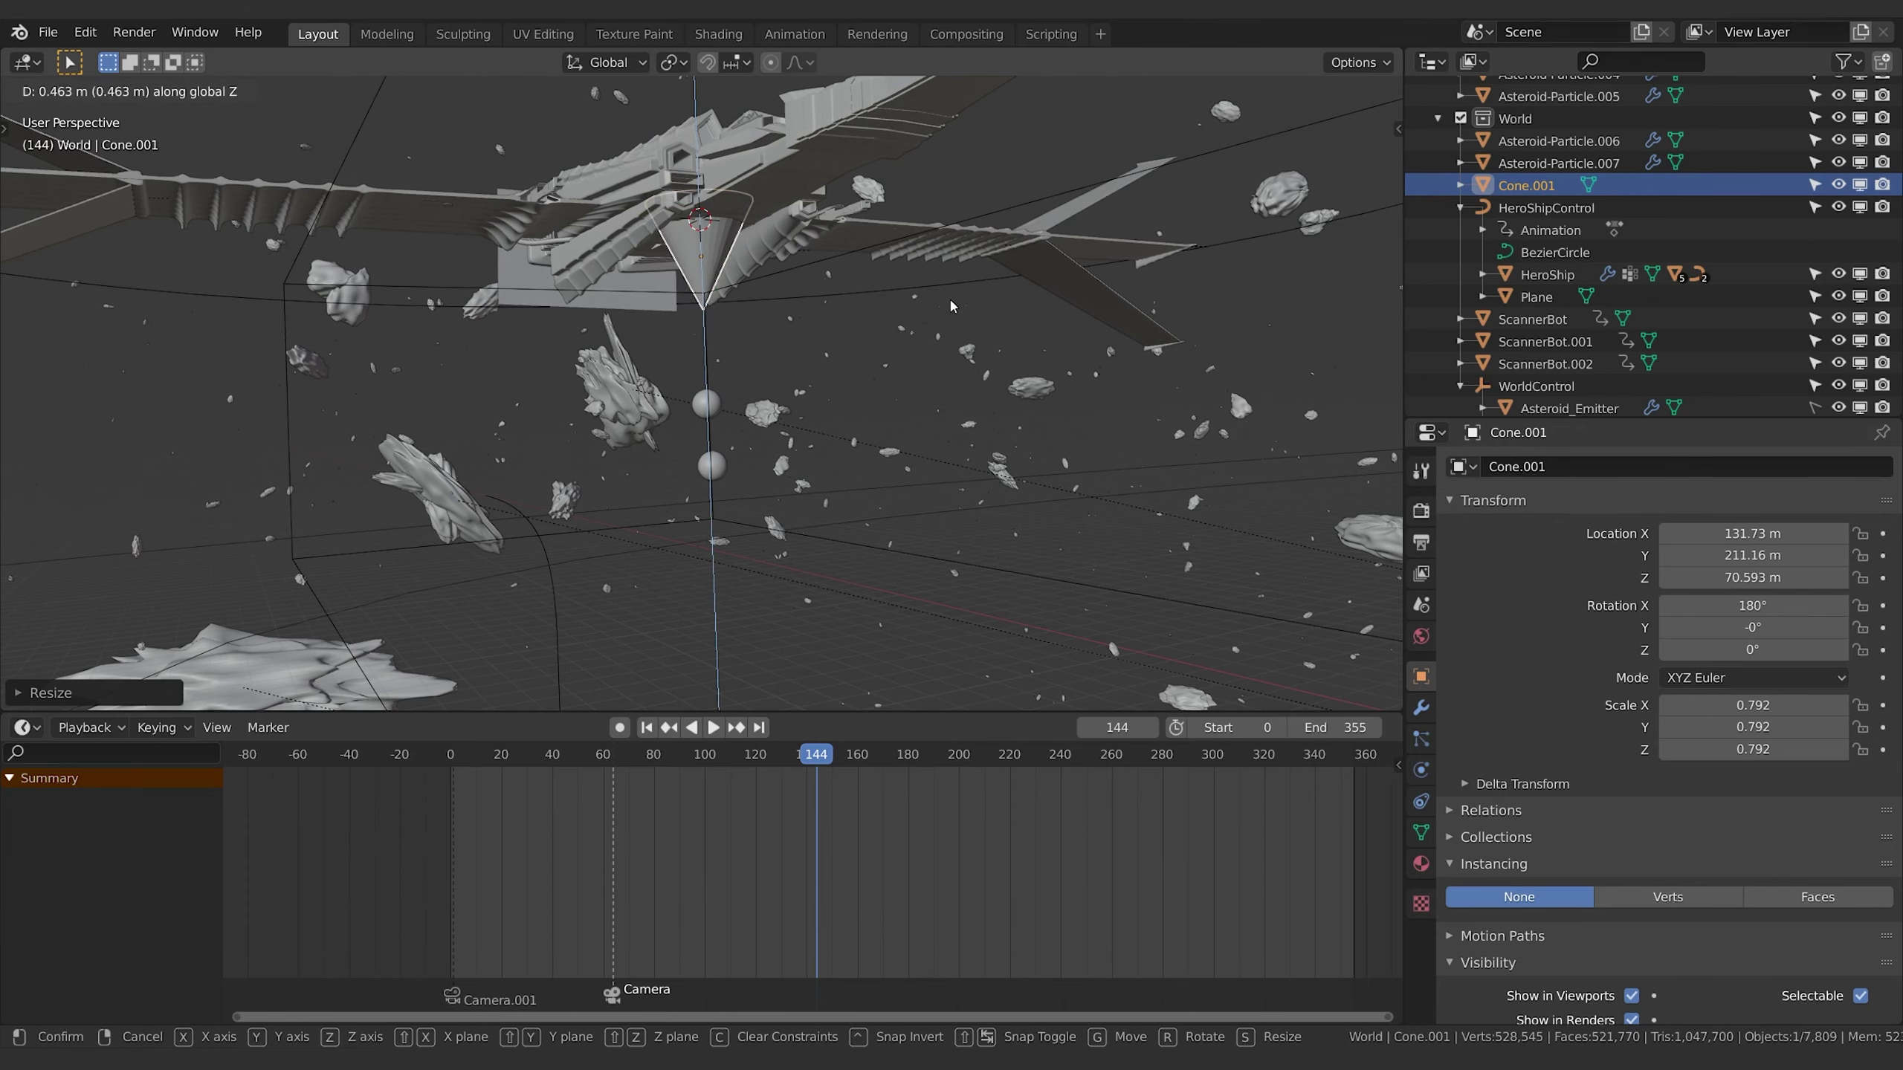
key(Return)
key(KP_0)
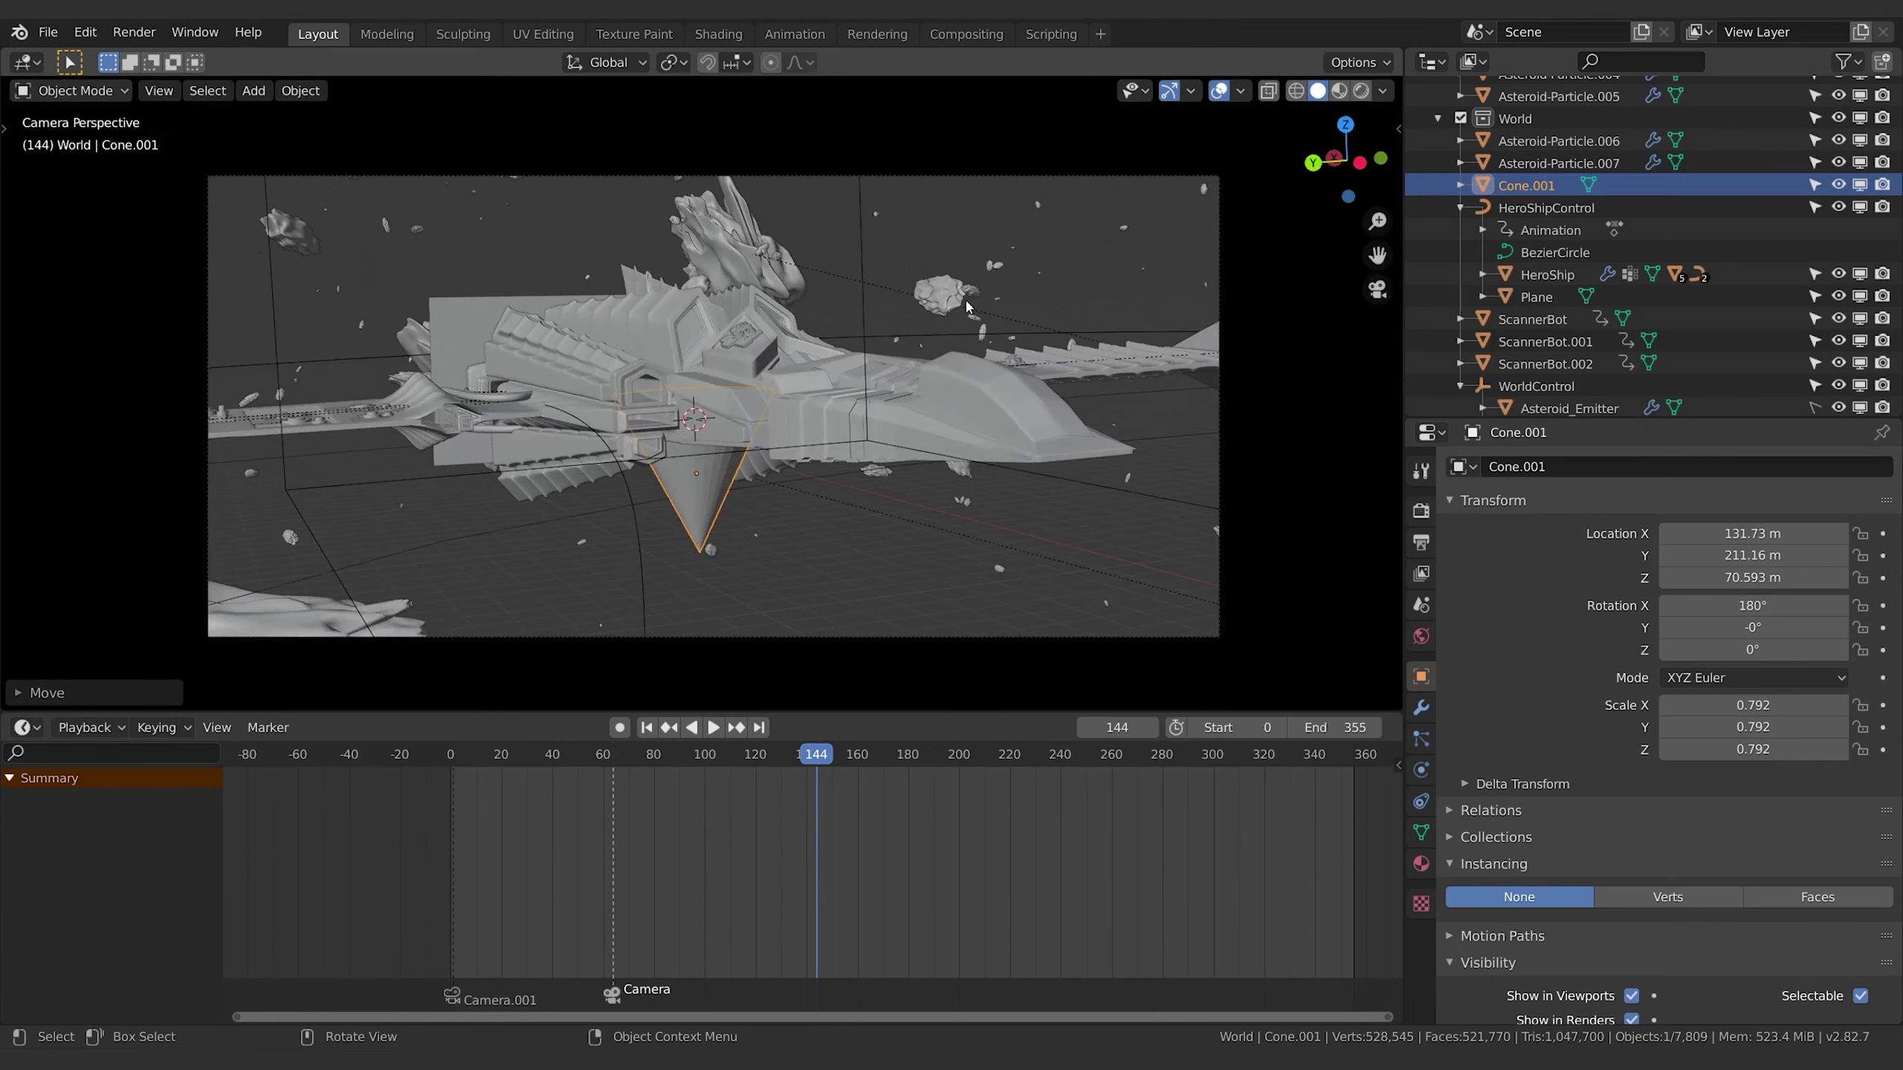
key(s)
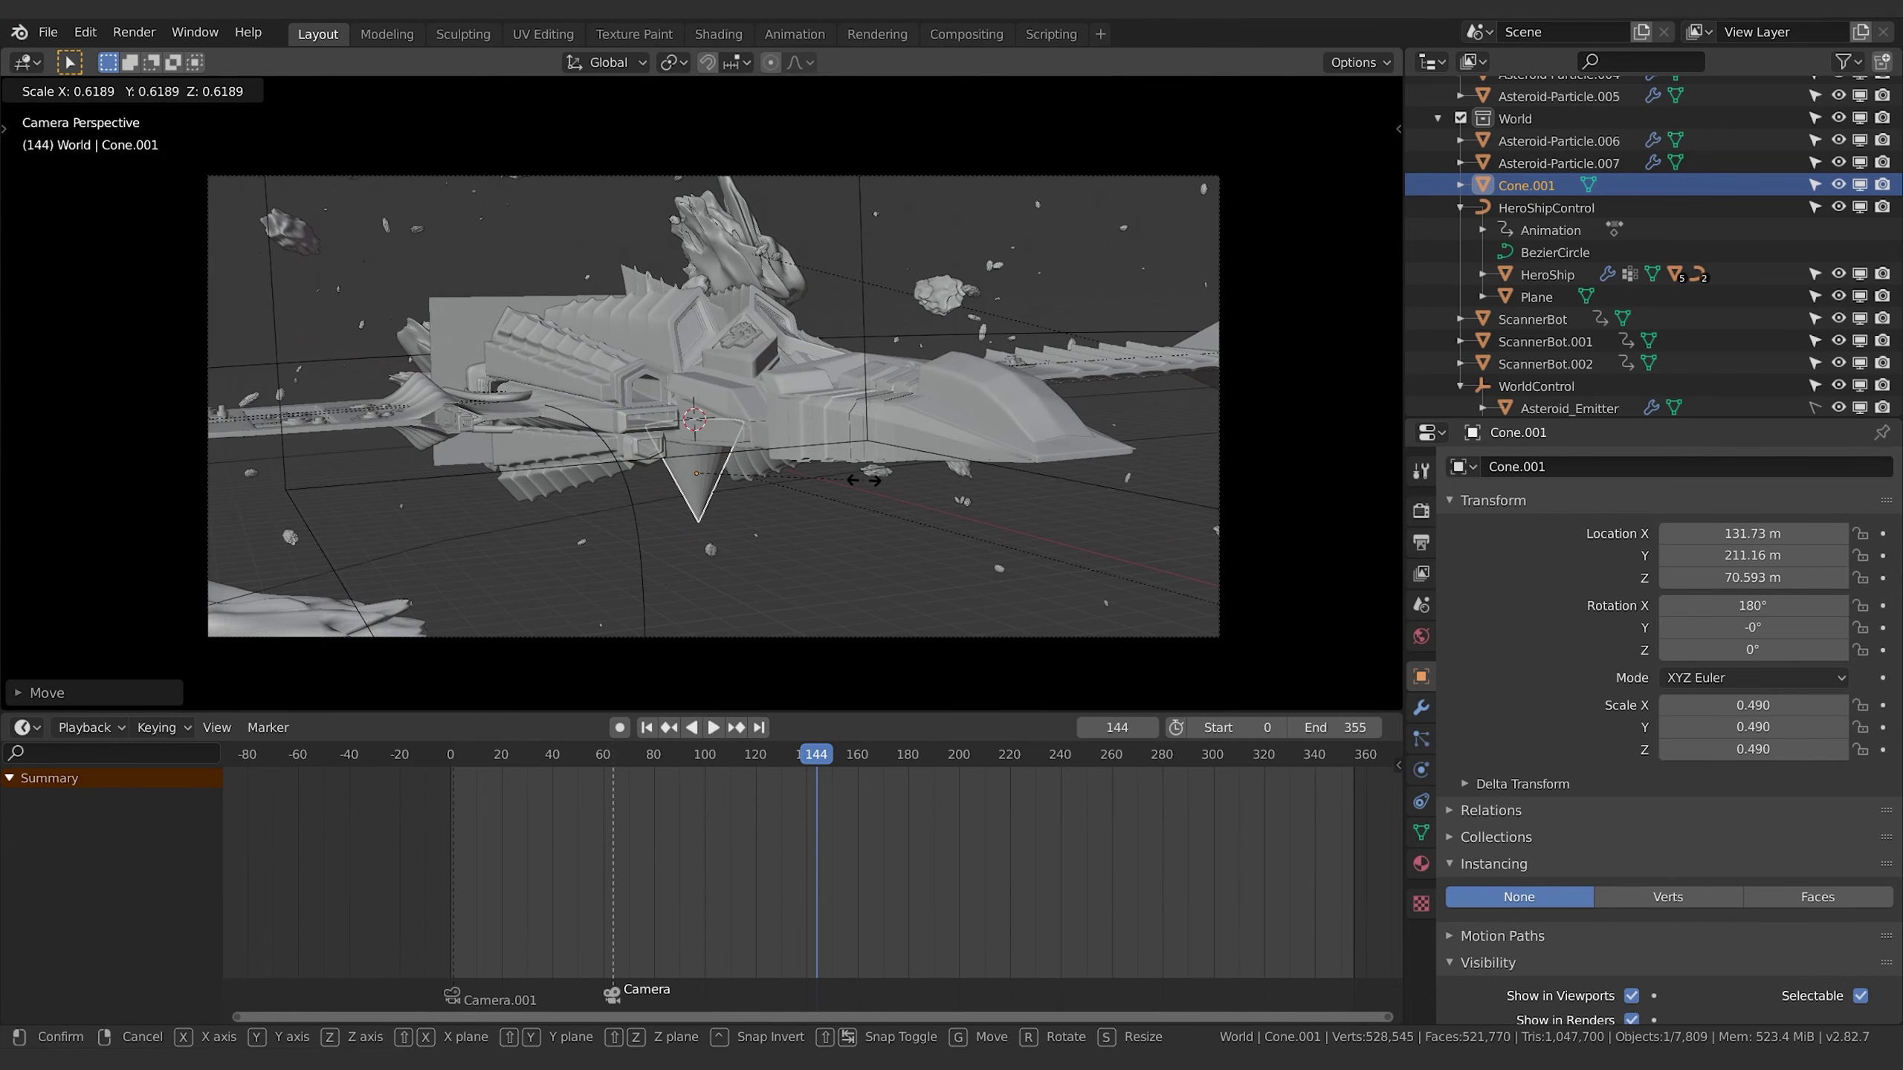
click(896, 504)
key(g)
key(z)
click(894, 506)
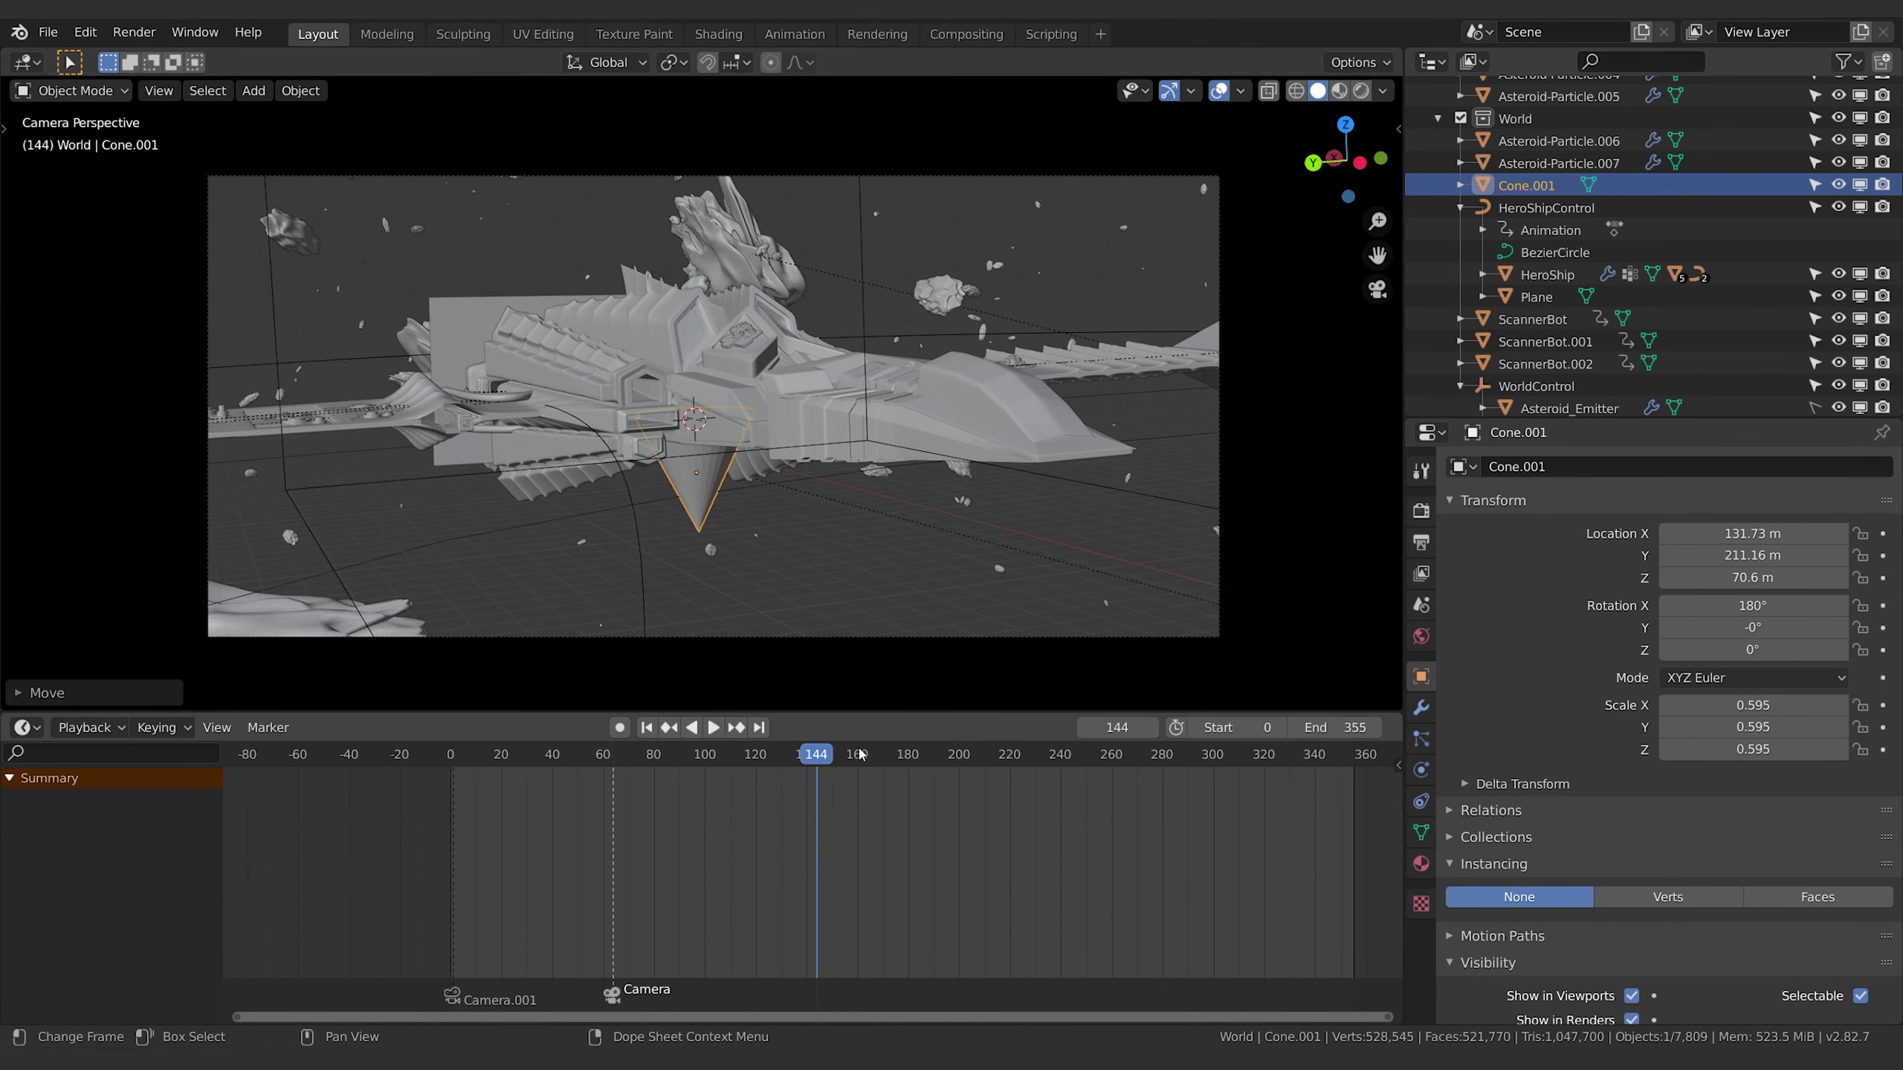
key(Left)
key(Left)
key(Left)
key(Left)
key(Left)
key(Left)
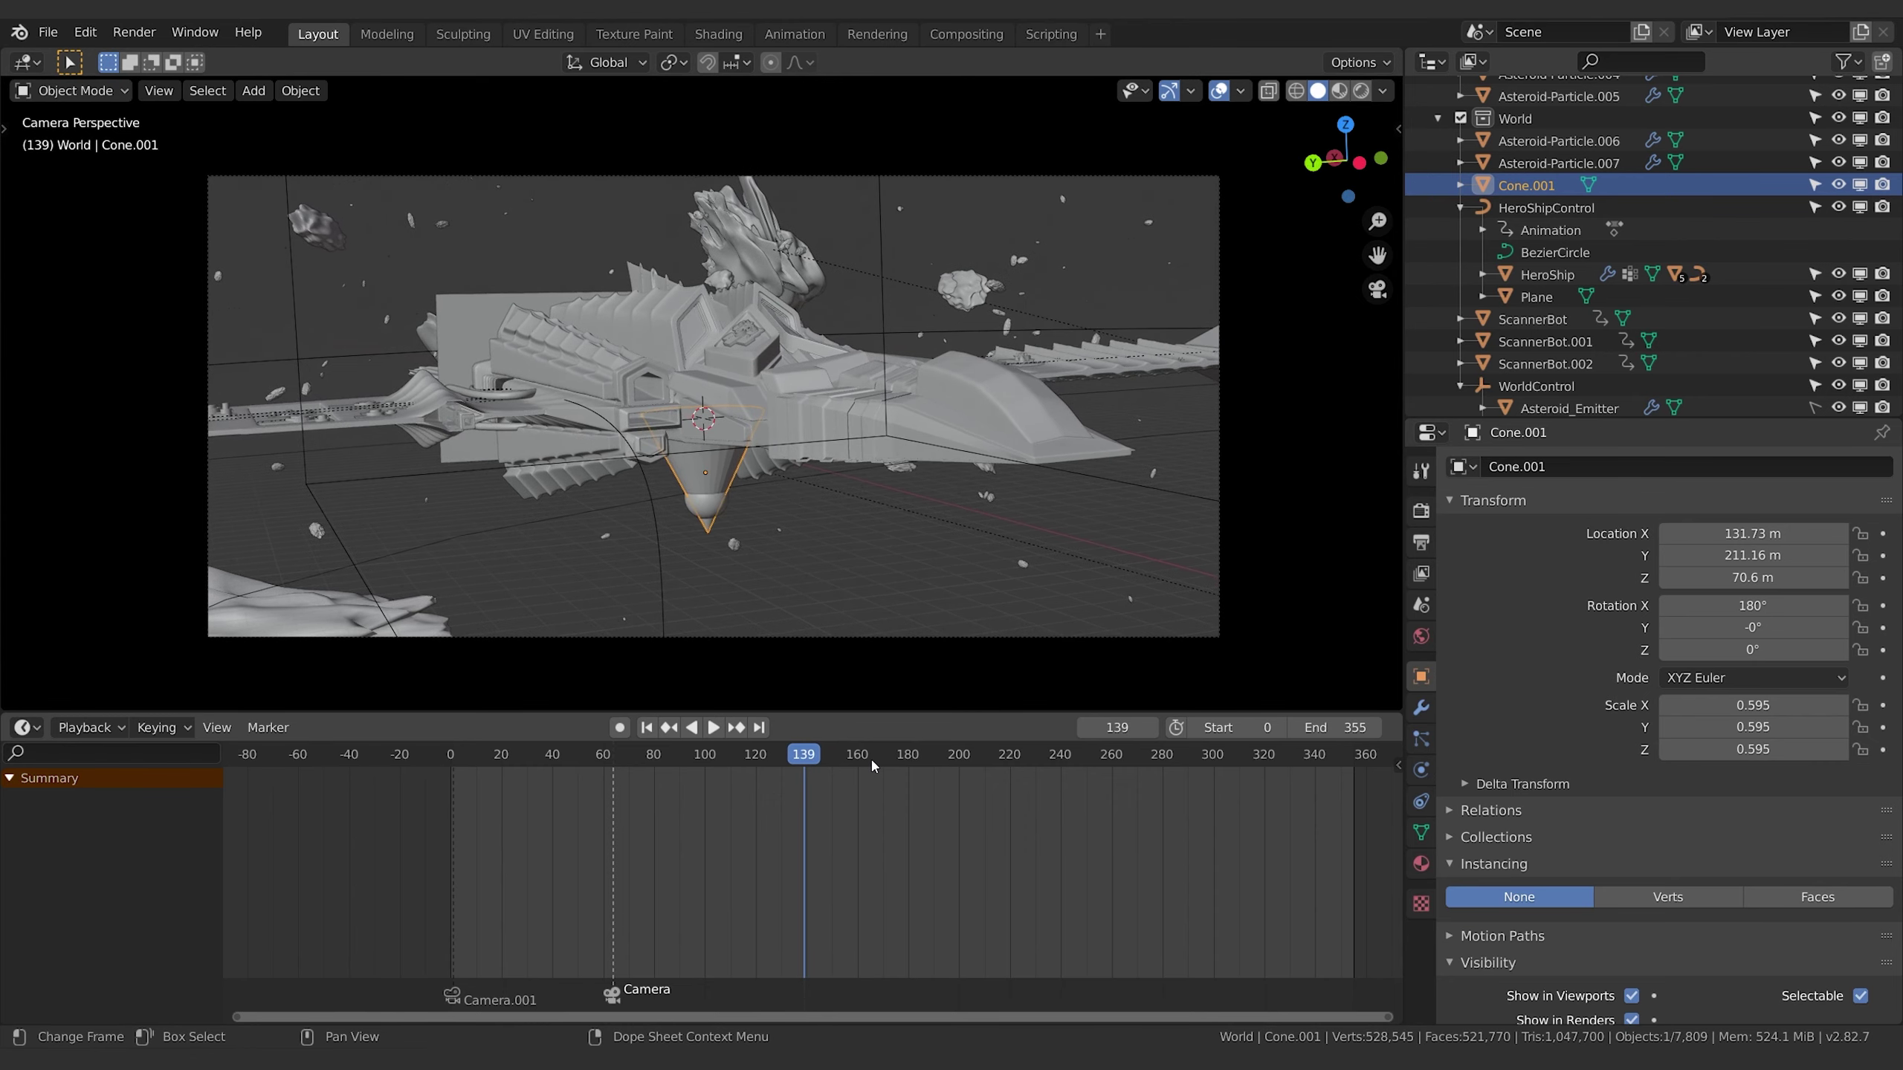
key(Left)
key(Right)
key(Right)
key(Right)
key(Left)
key(Left)
key(Left)
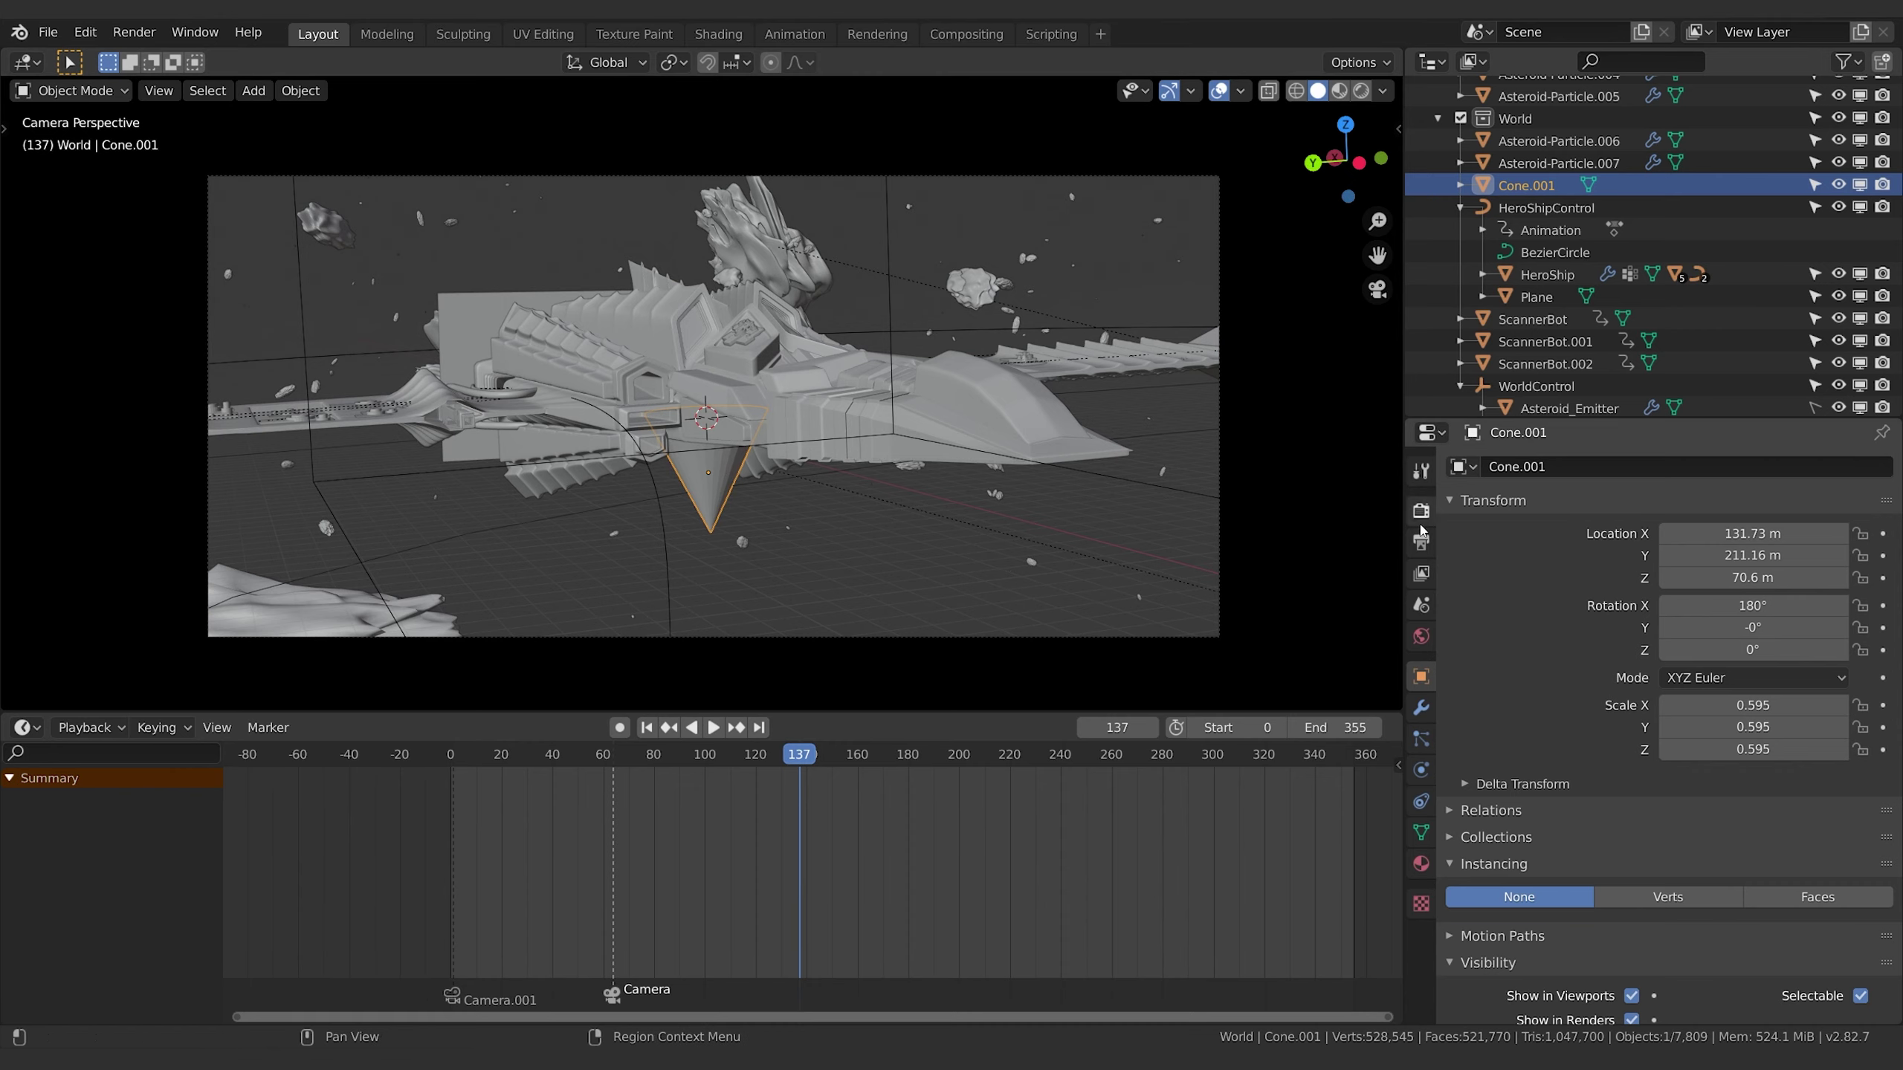
Shade the cone smooth and add a Subdivision Surface modifier with 2 viewport levels.
right_click(721, 488)
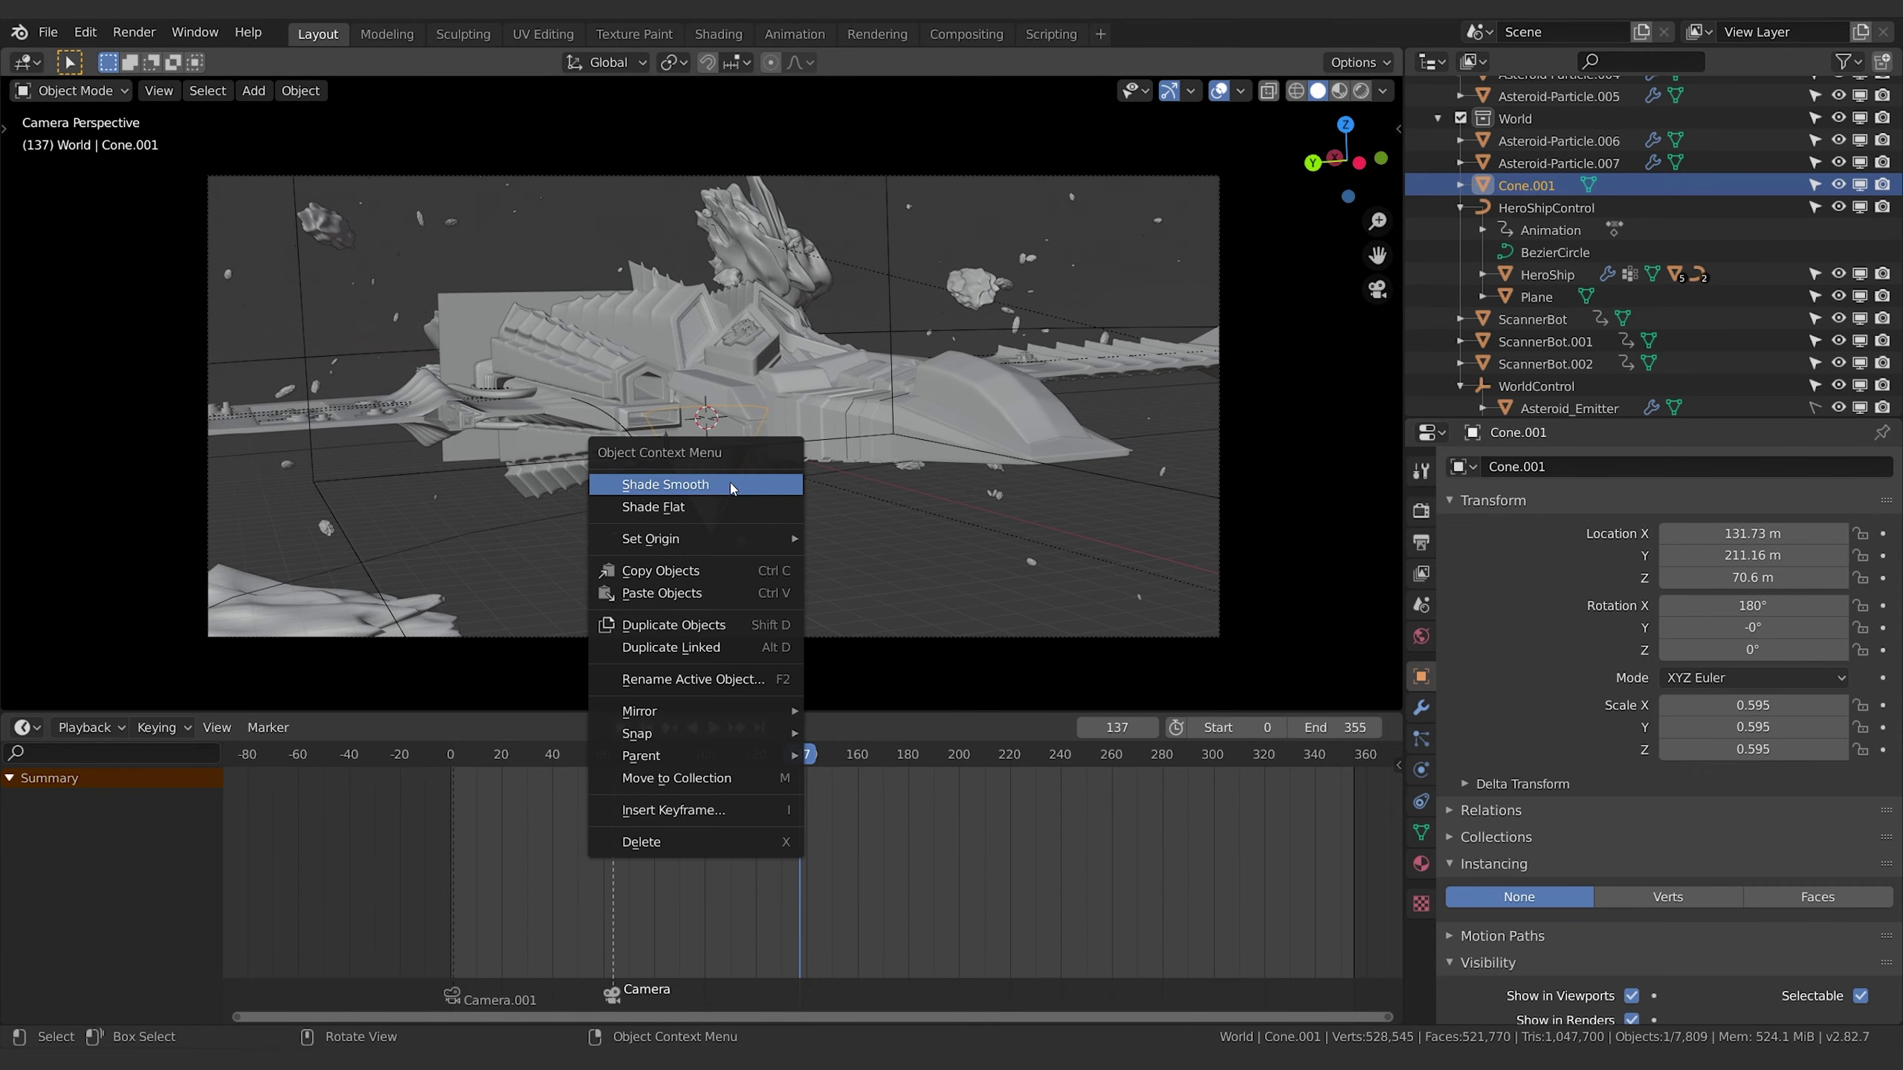
click(732, 485)
click(1421, 708)
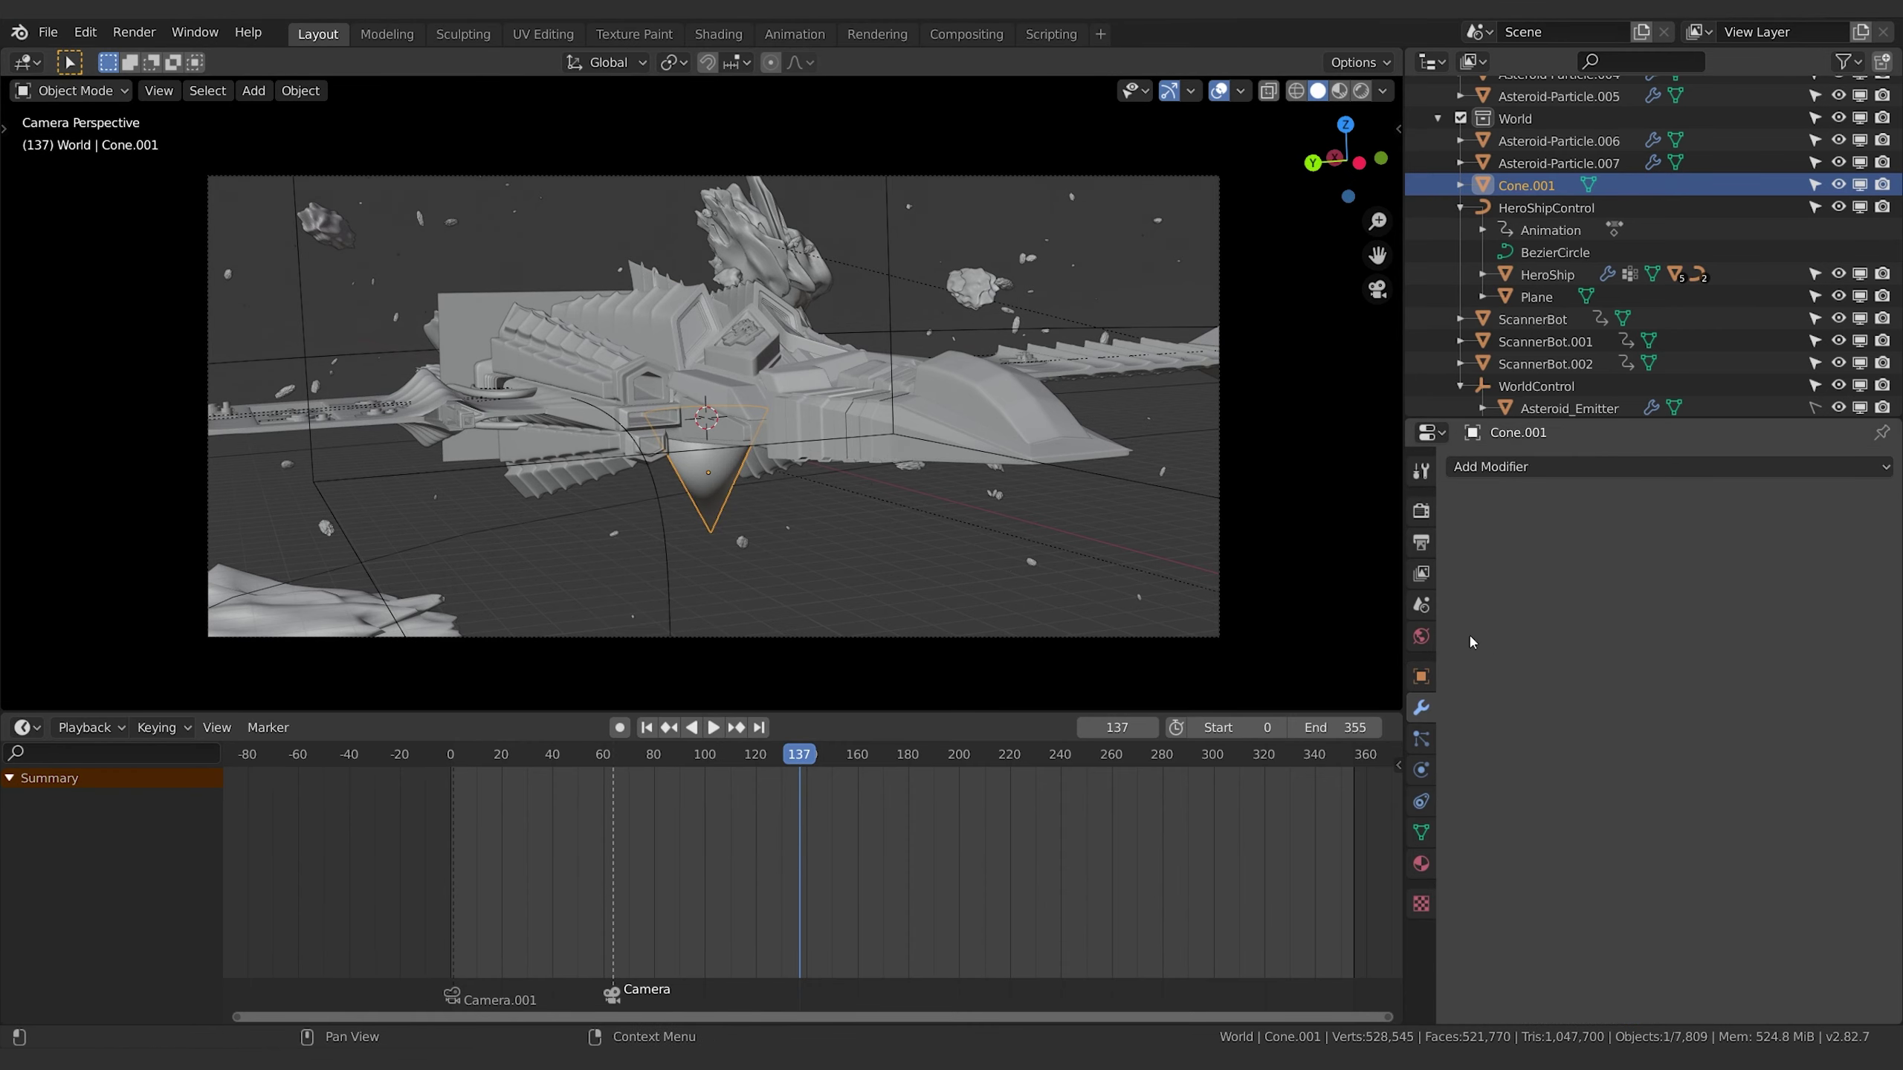
click(1563, 464)
click(1462, 845)
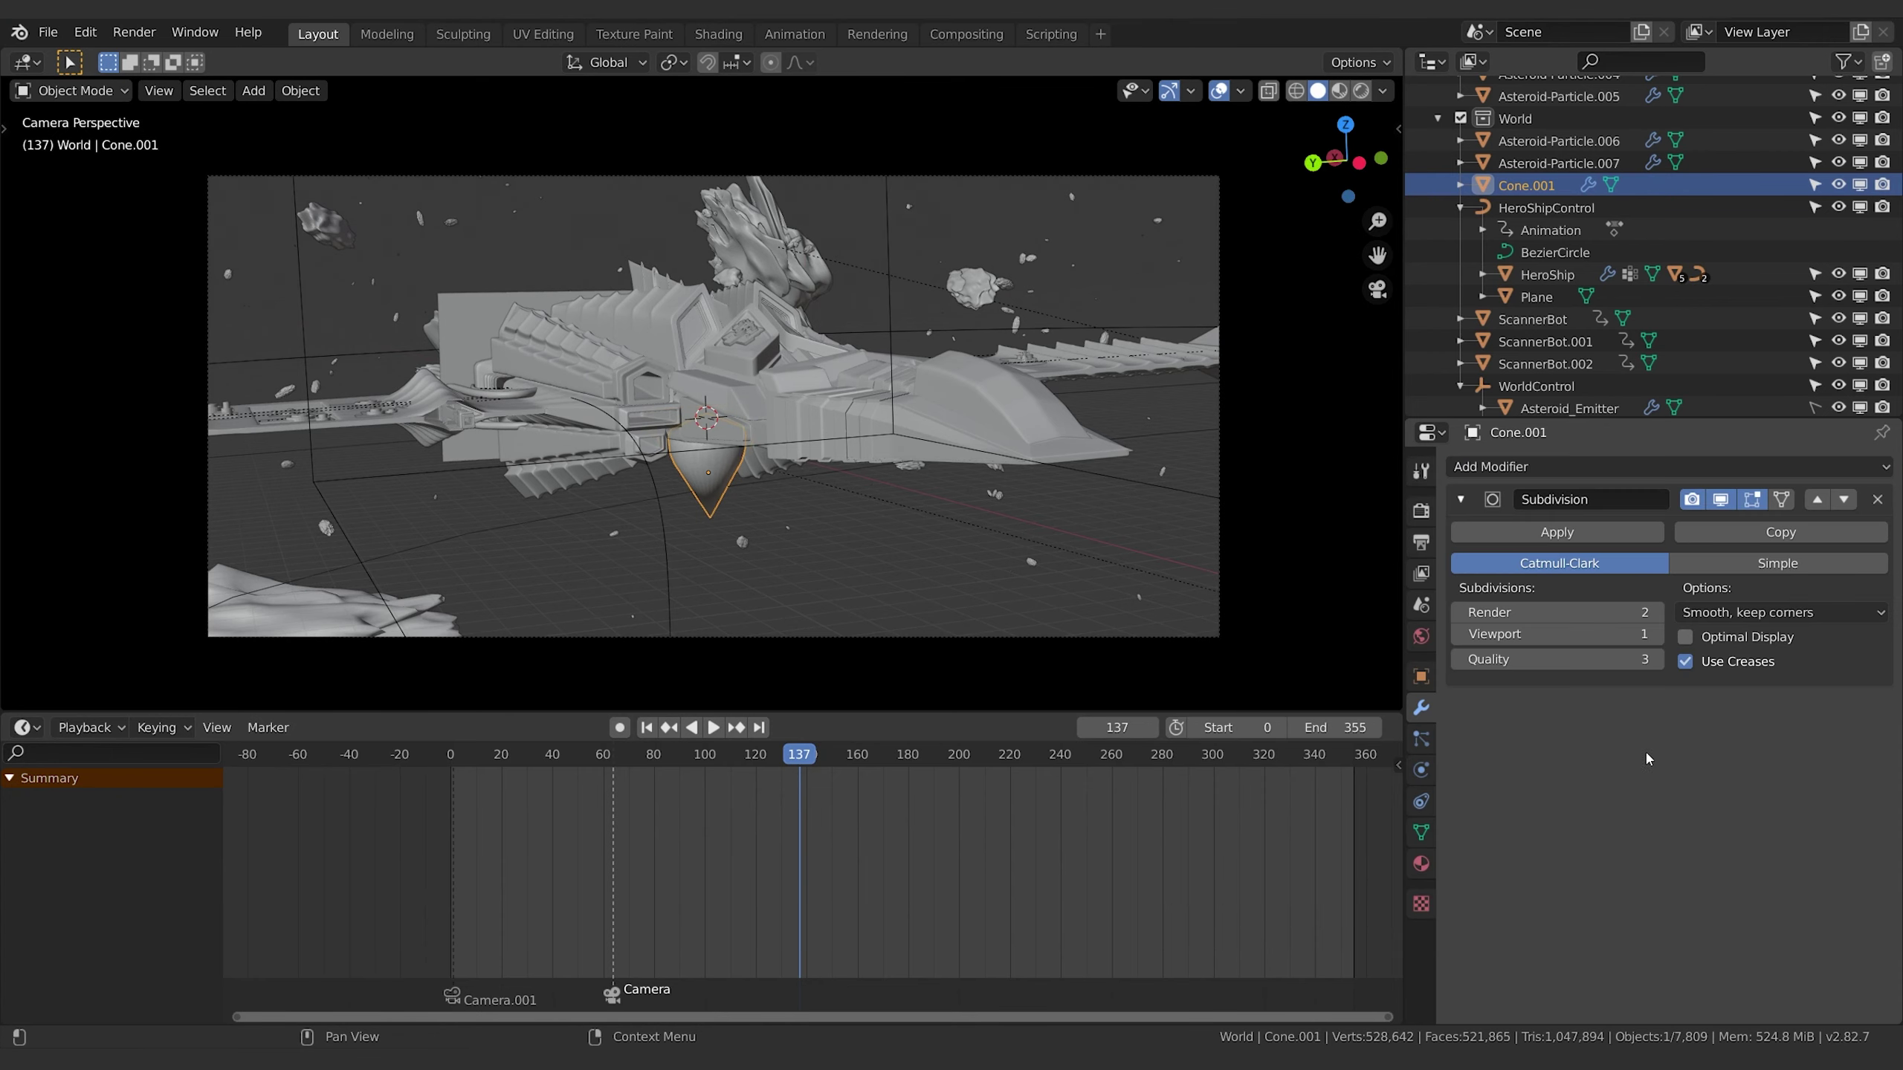
click(1656, 633)
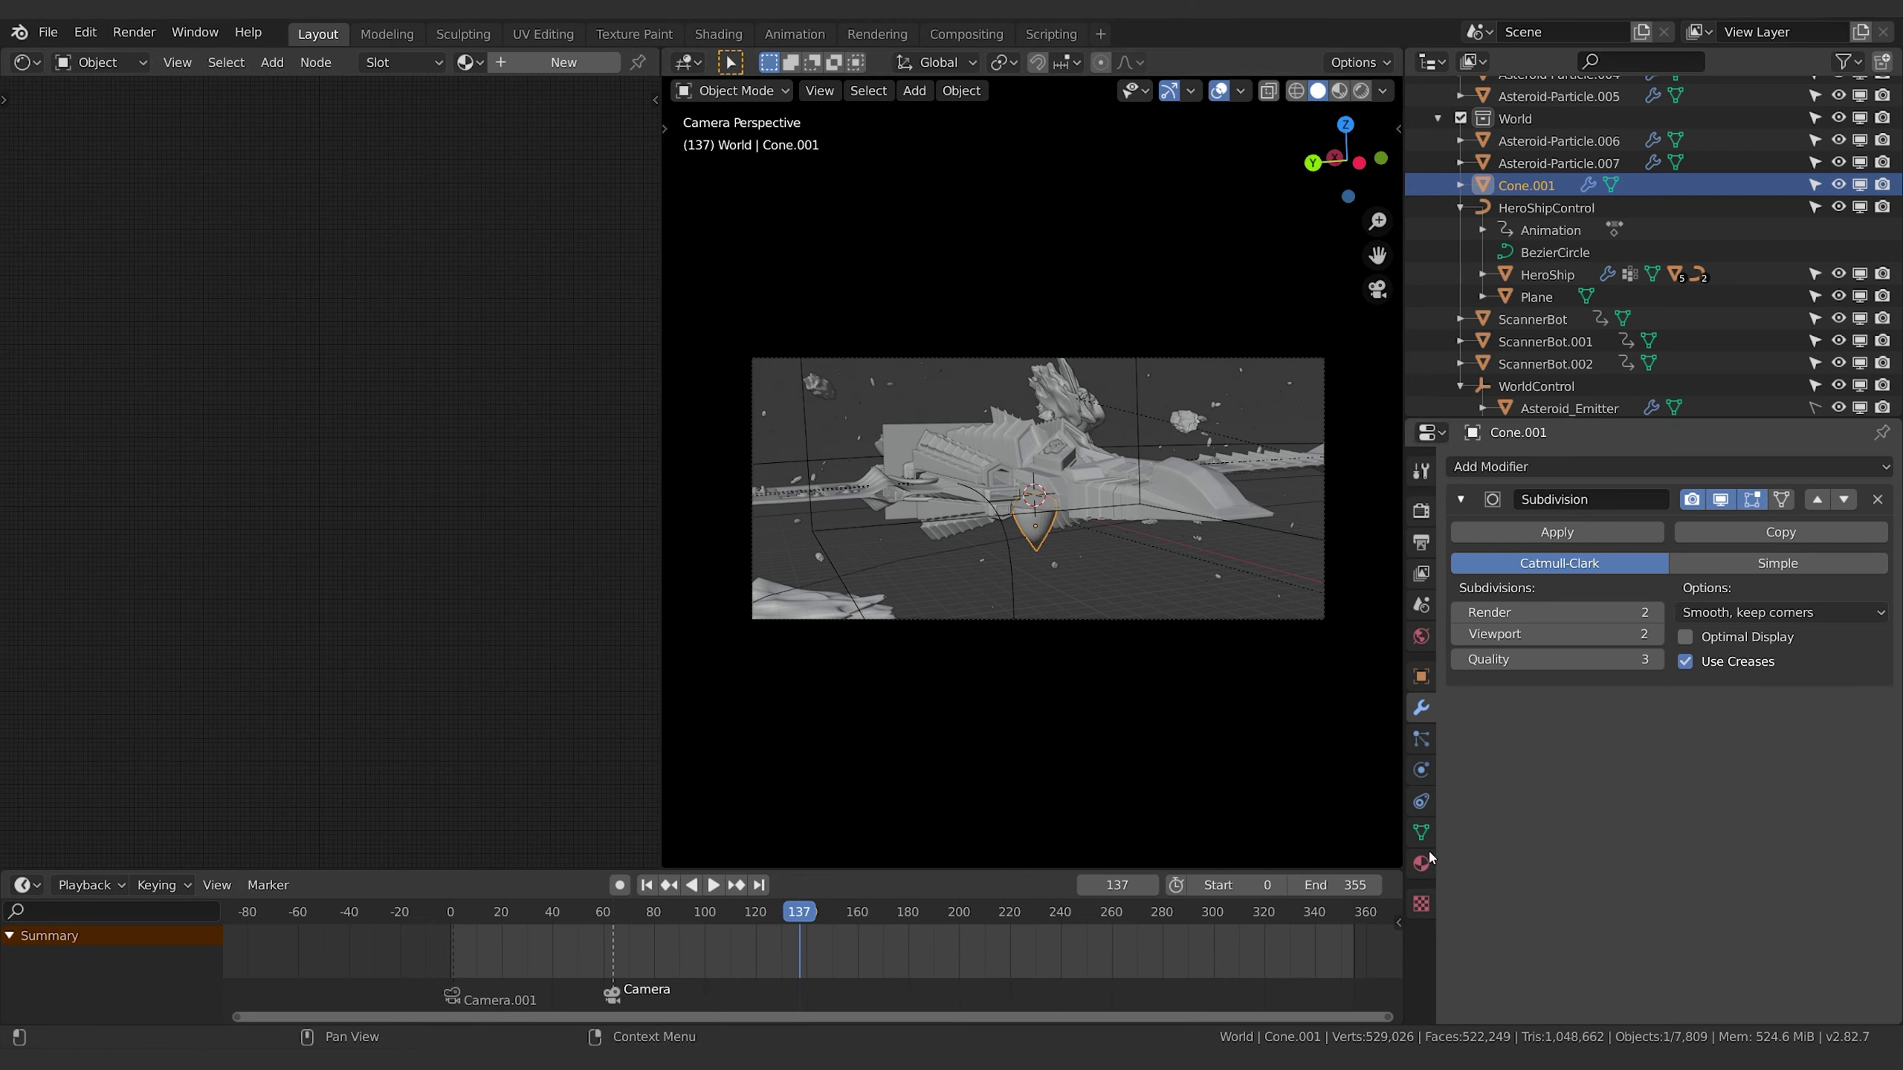
Create a new material on the cone and name it BurstFire.
click(1421, 864)
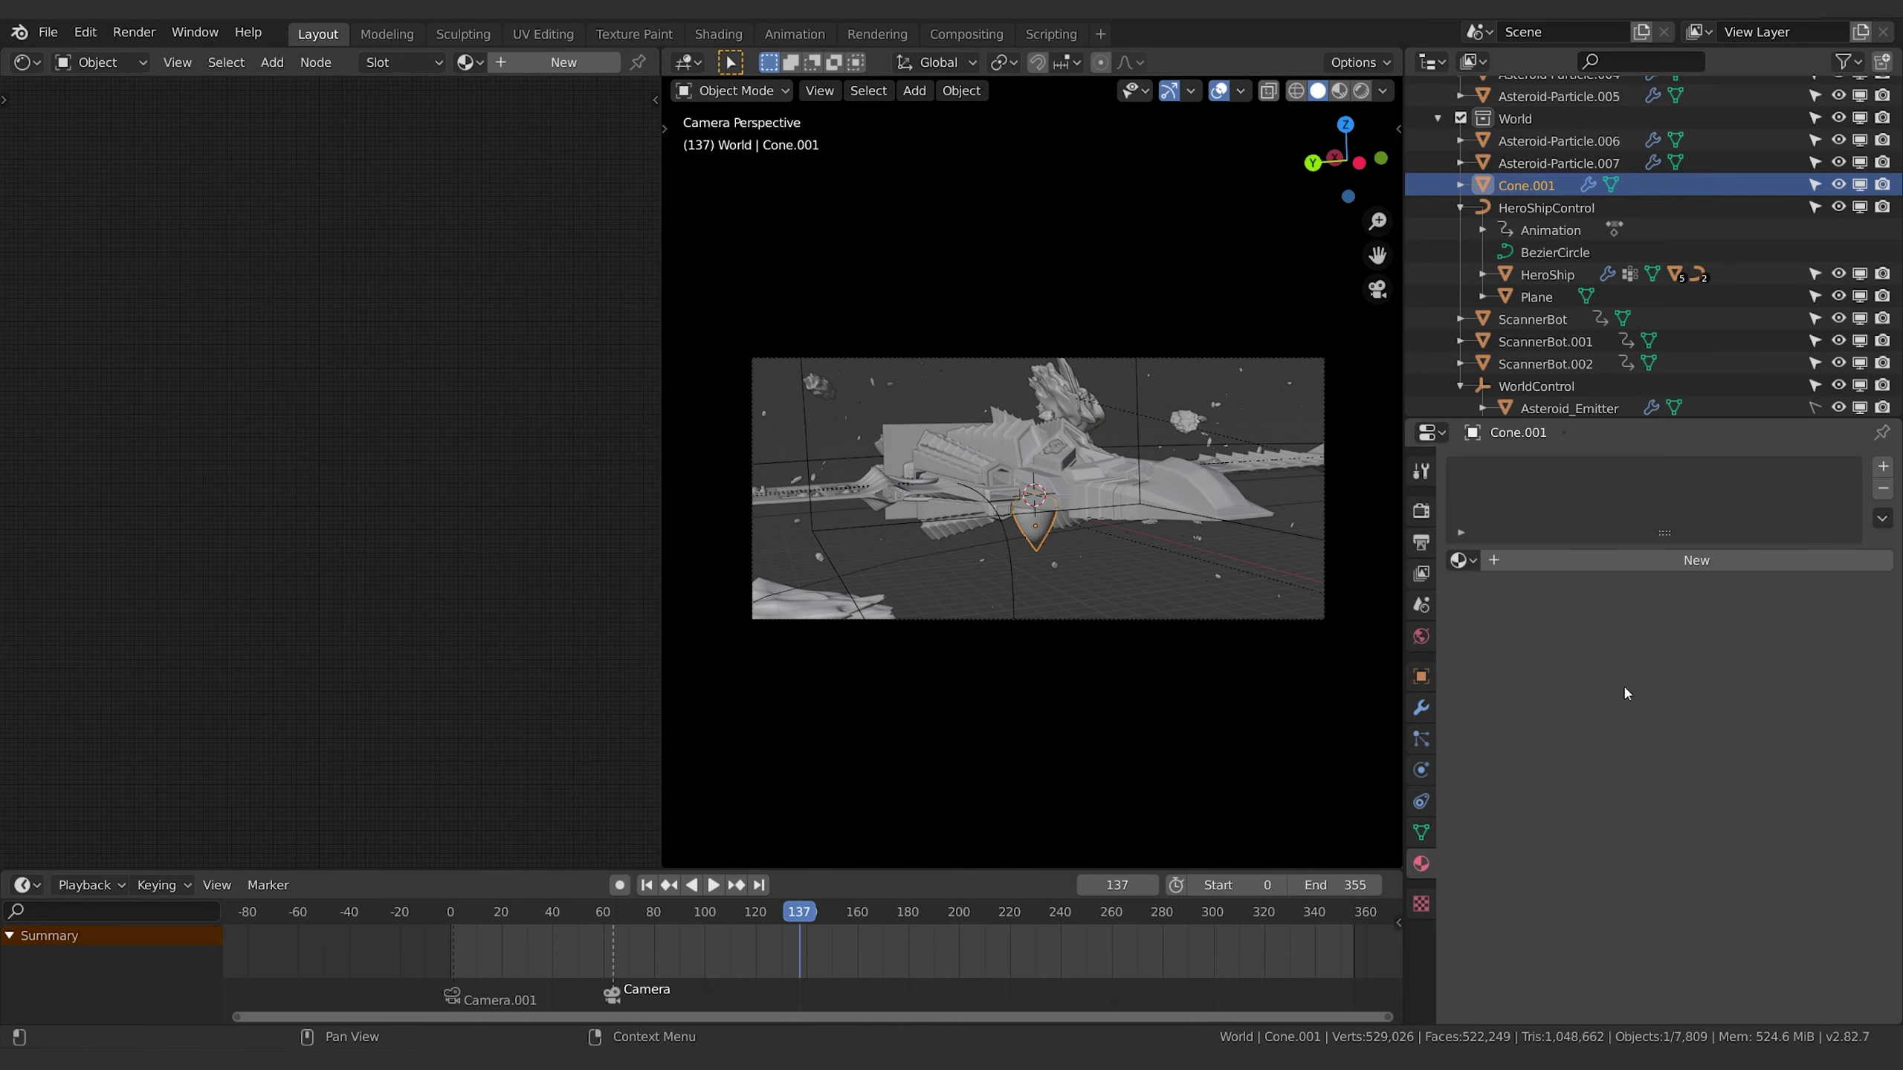
click(1588, 560)
click(1580, 560)
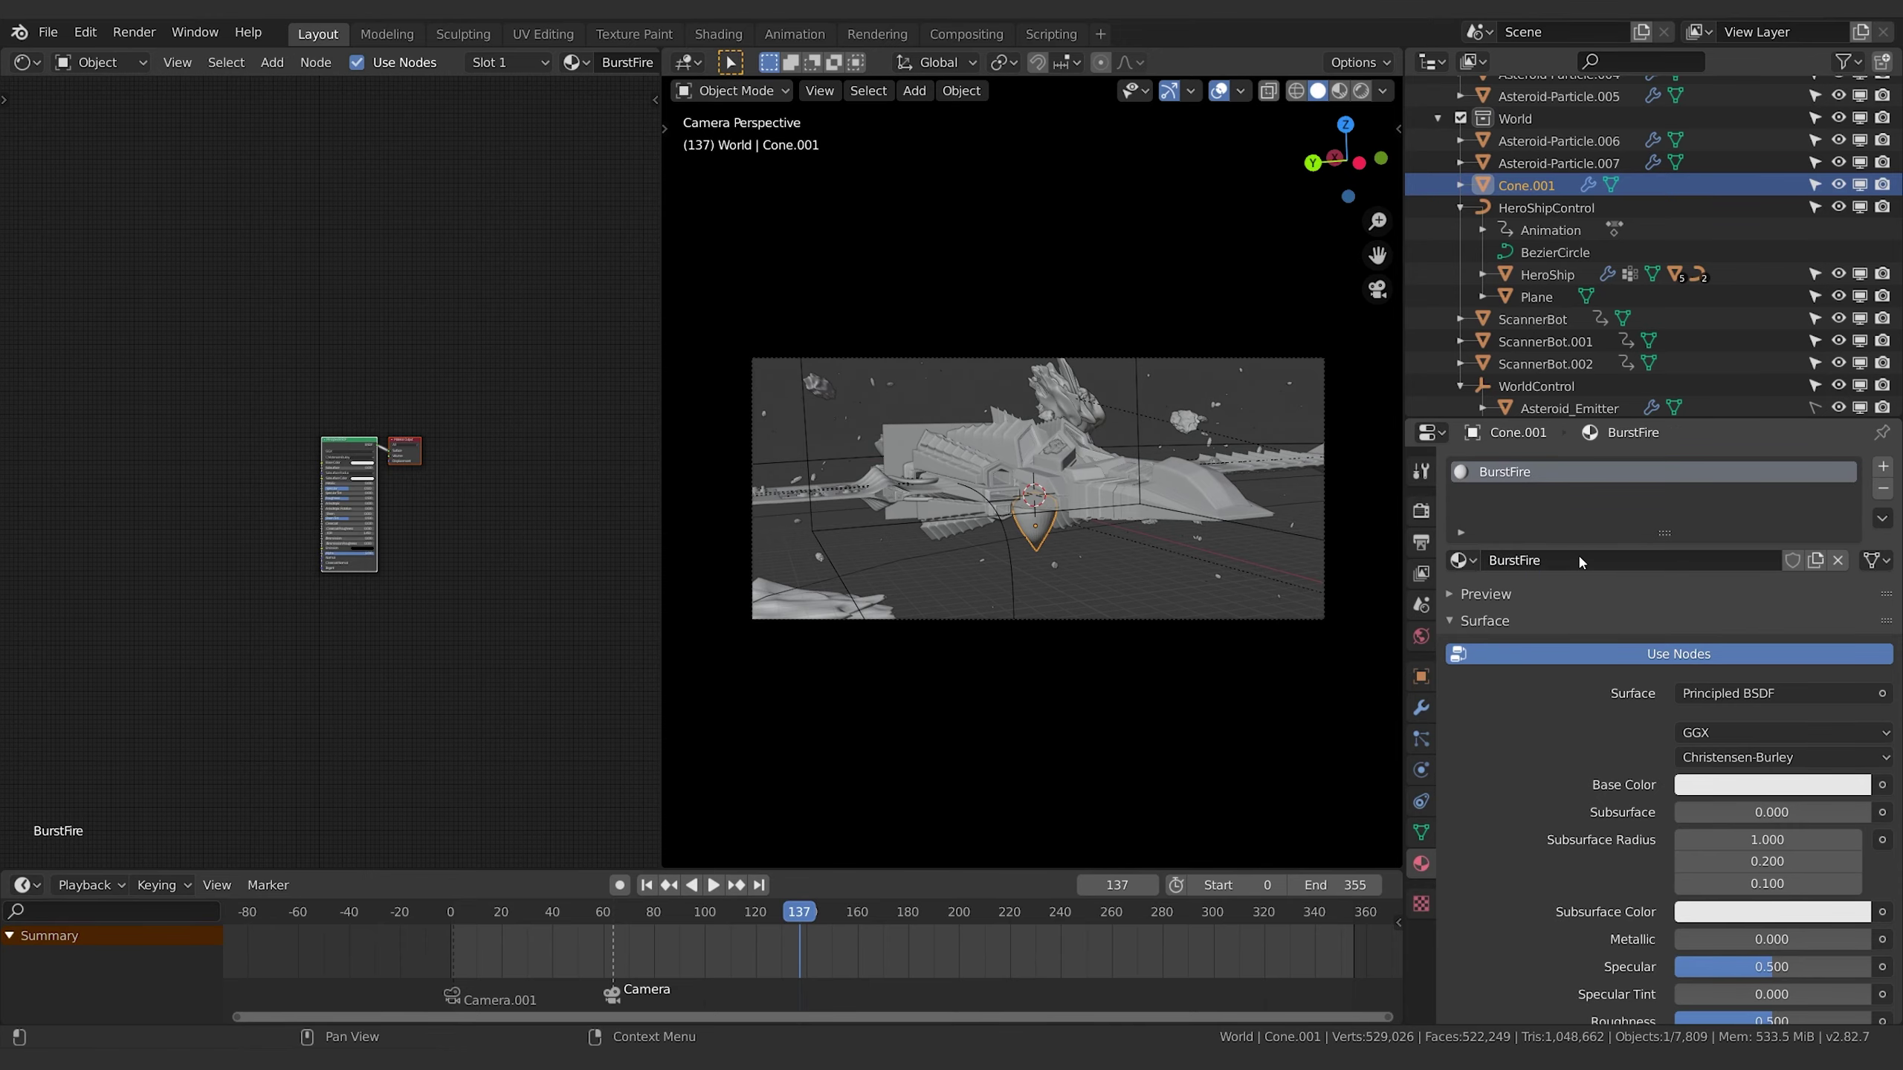
key(Return)
Widen the shader node area, centre the cone in the camera view, and switch to rendered preview.
scroll(434, 429, up, 6)
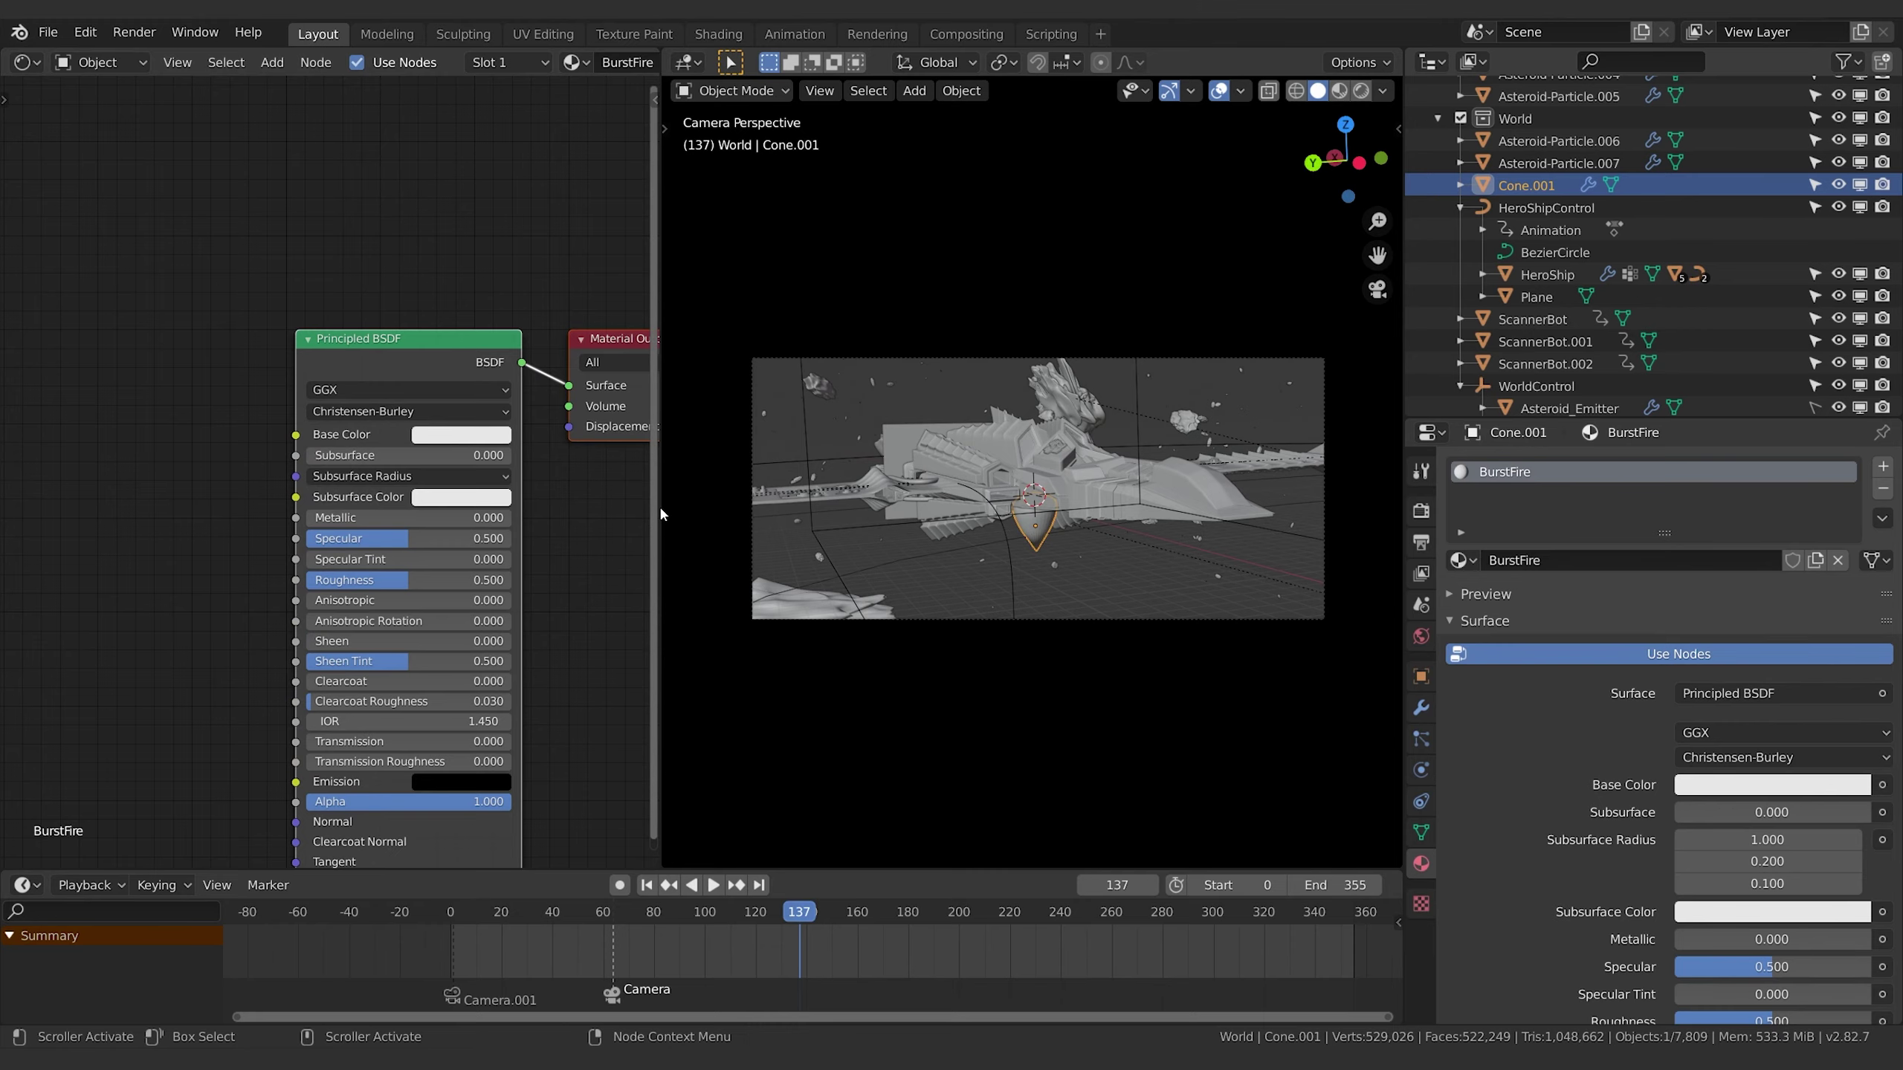
drag(660, 514, 1053, 514)
scroll(1259, 541, up, 5)
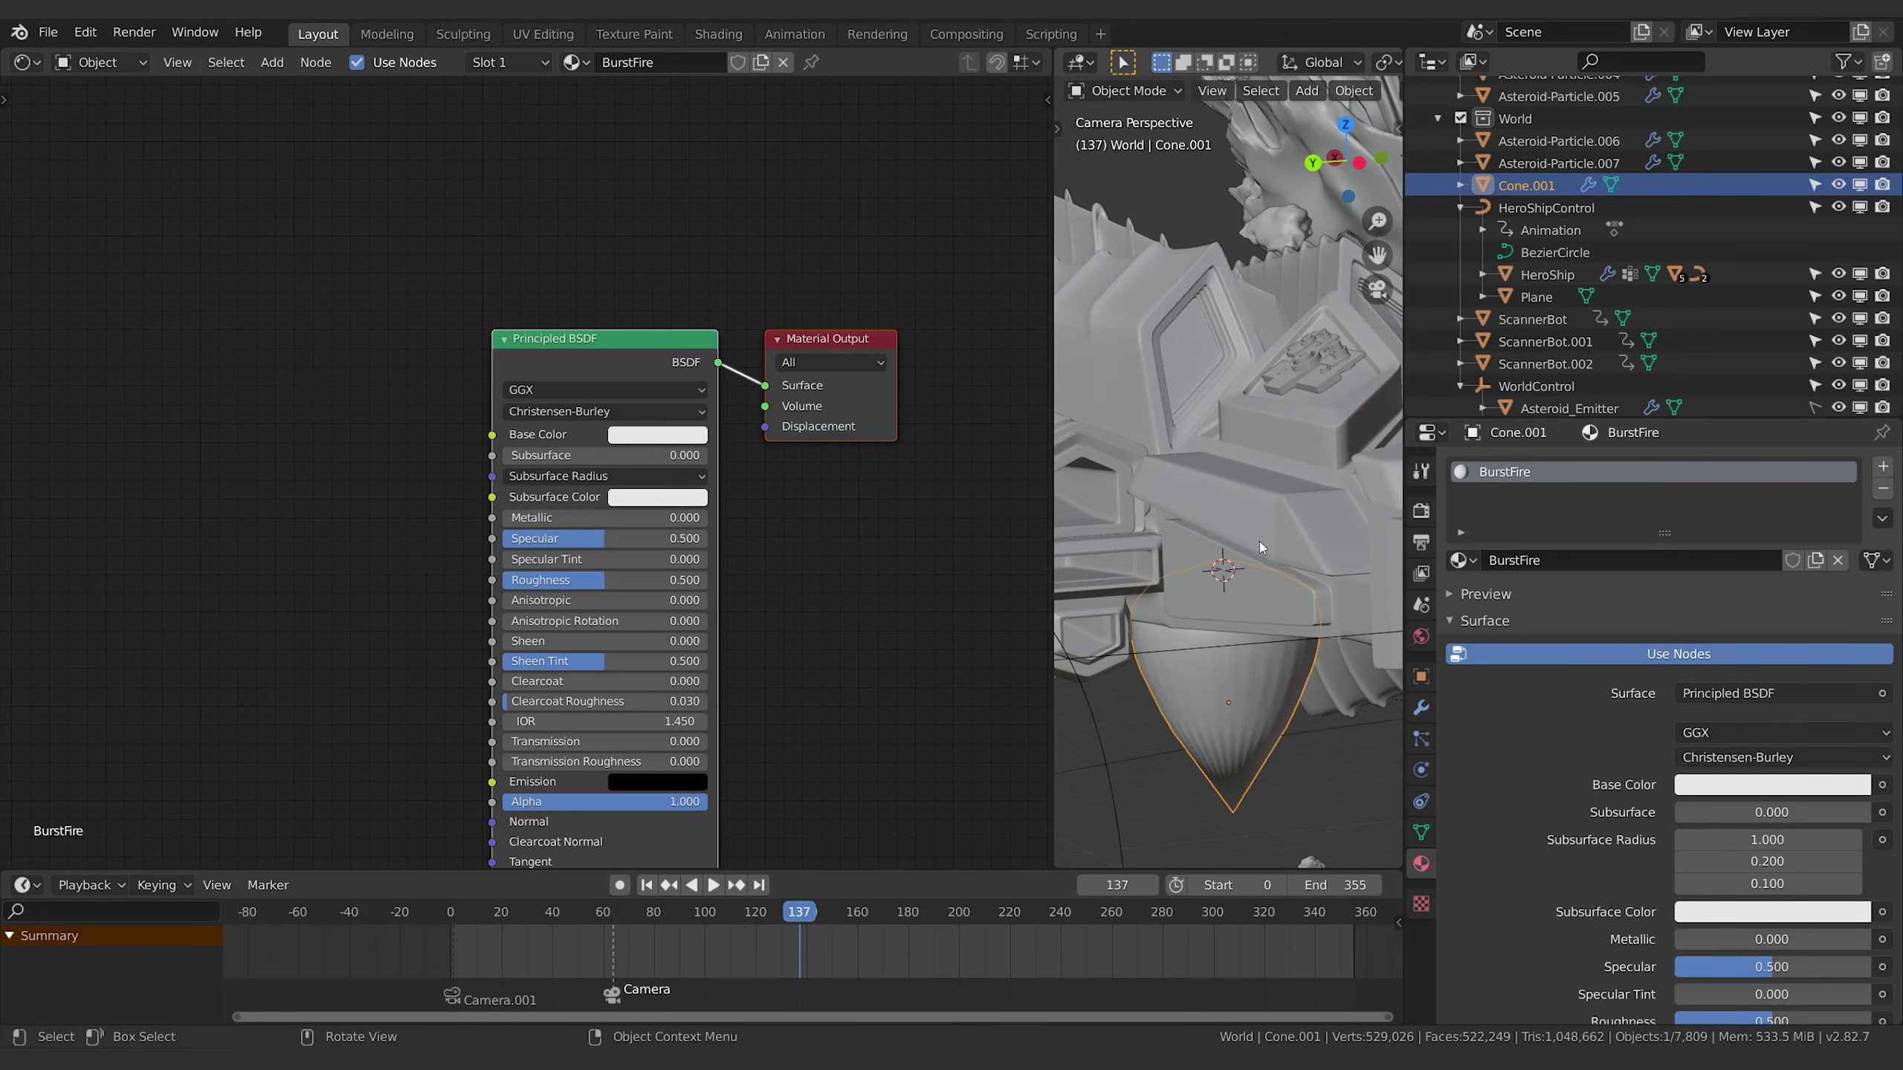
shift+middle_drag(1259, 541, 1274, 374)
scroll(1292, 90, down, 8)
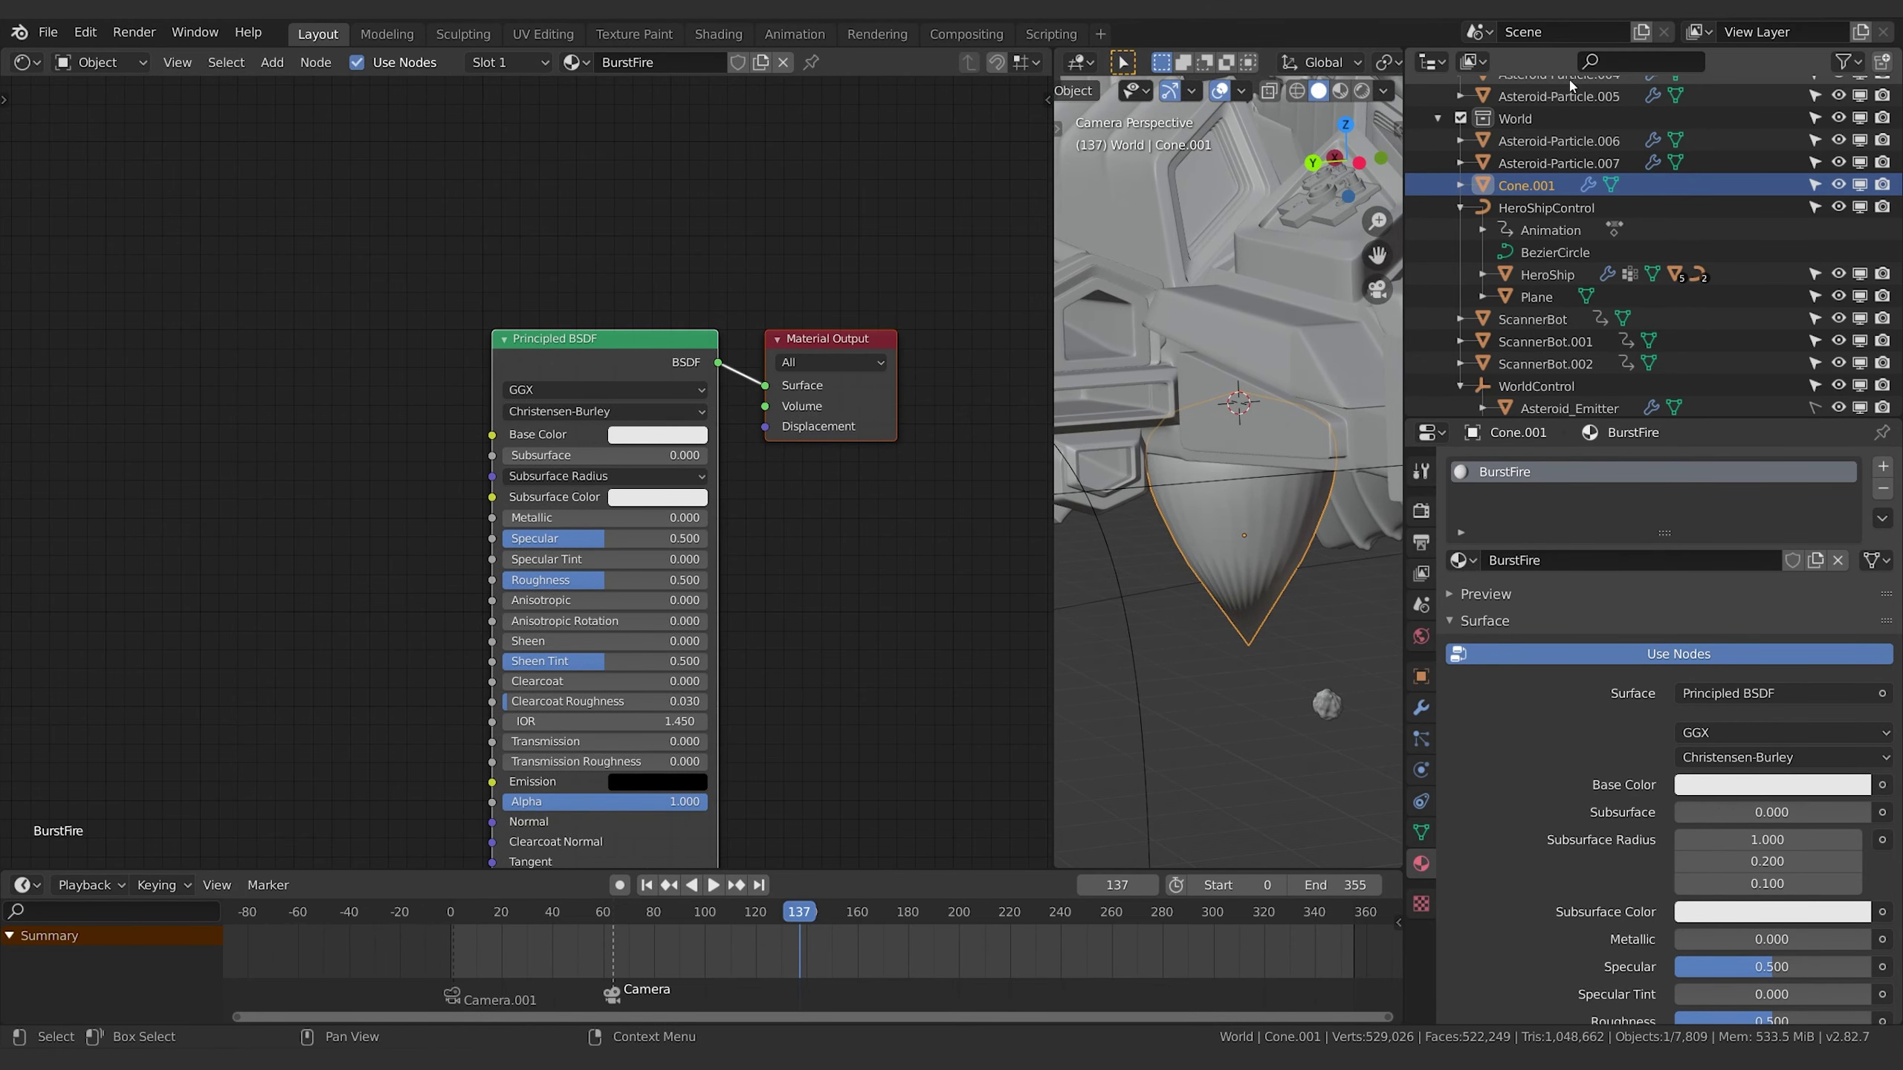
click(1361, 91)
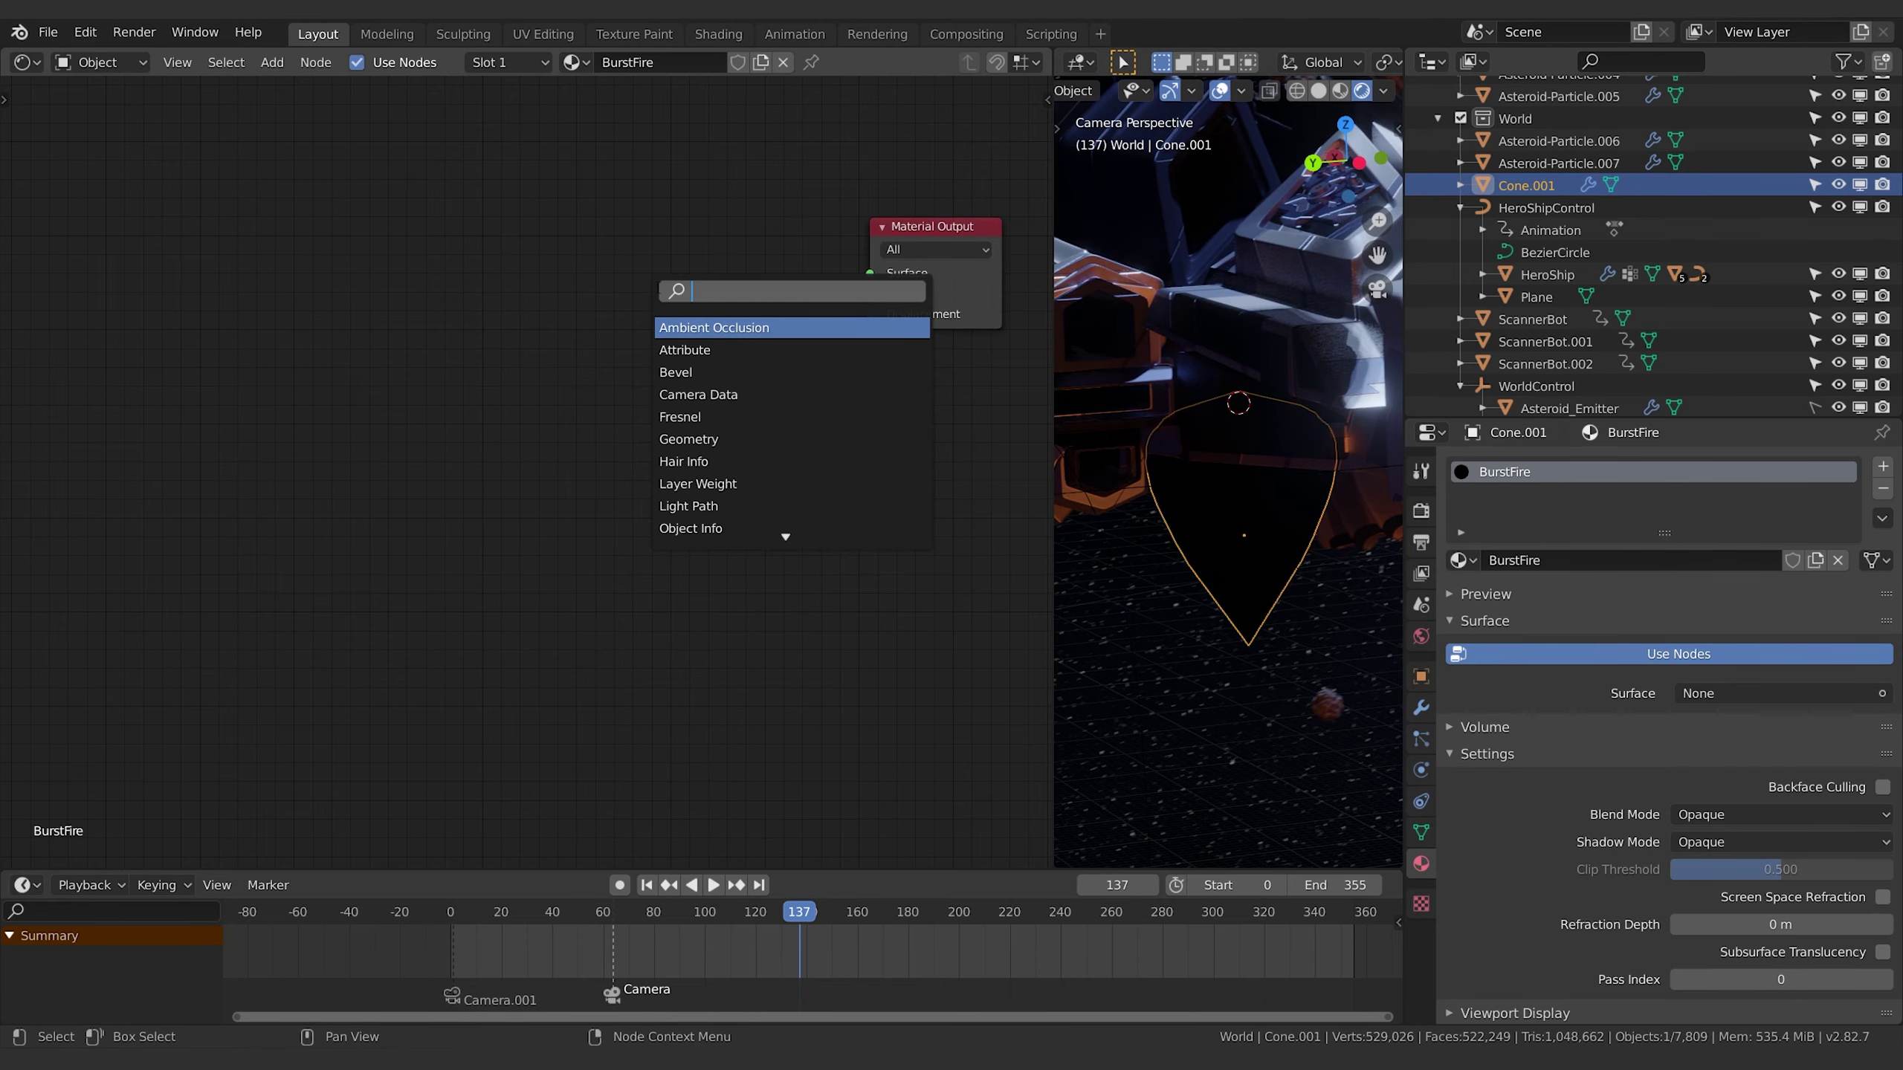
Add an Emission shader node and place it at the lower left.
text(e)
text(mission)
key(Return)
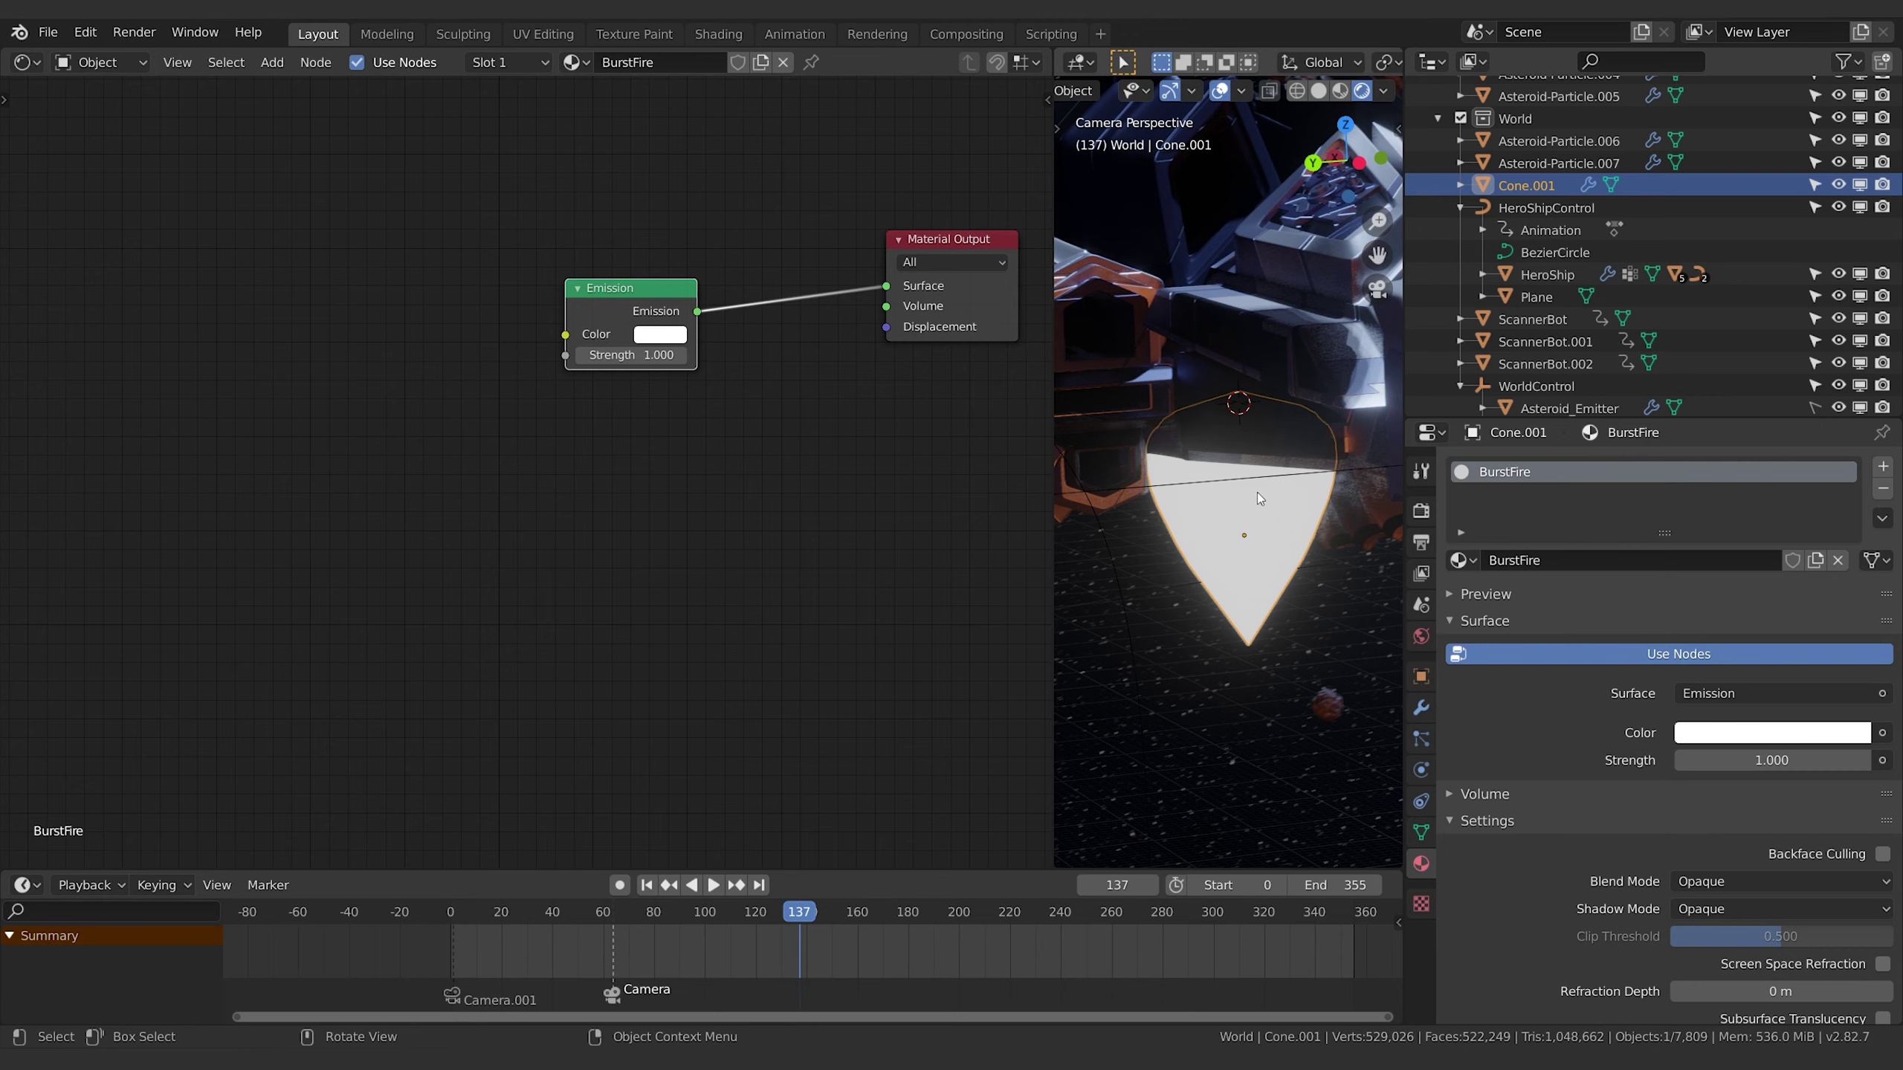
mouse_move(631, 514)
middle_down()
mouse_move(660, 535)
mouse_move(599, 494)
middle_up()
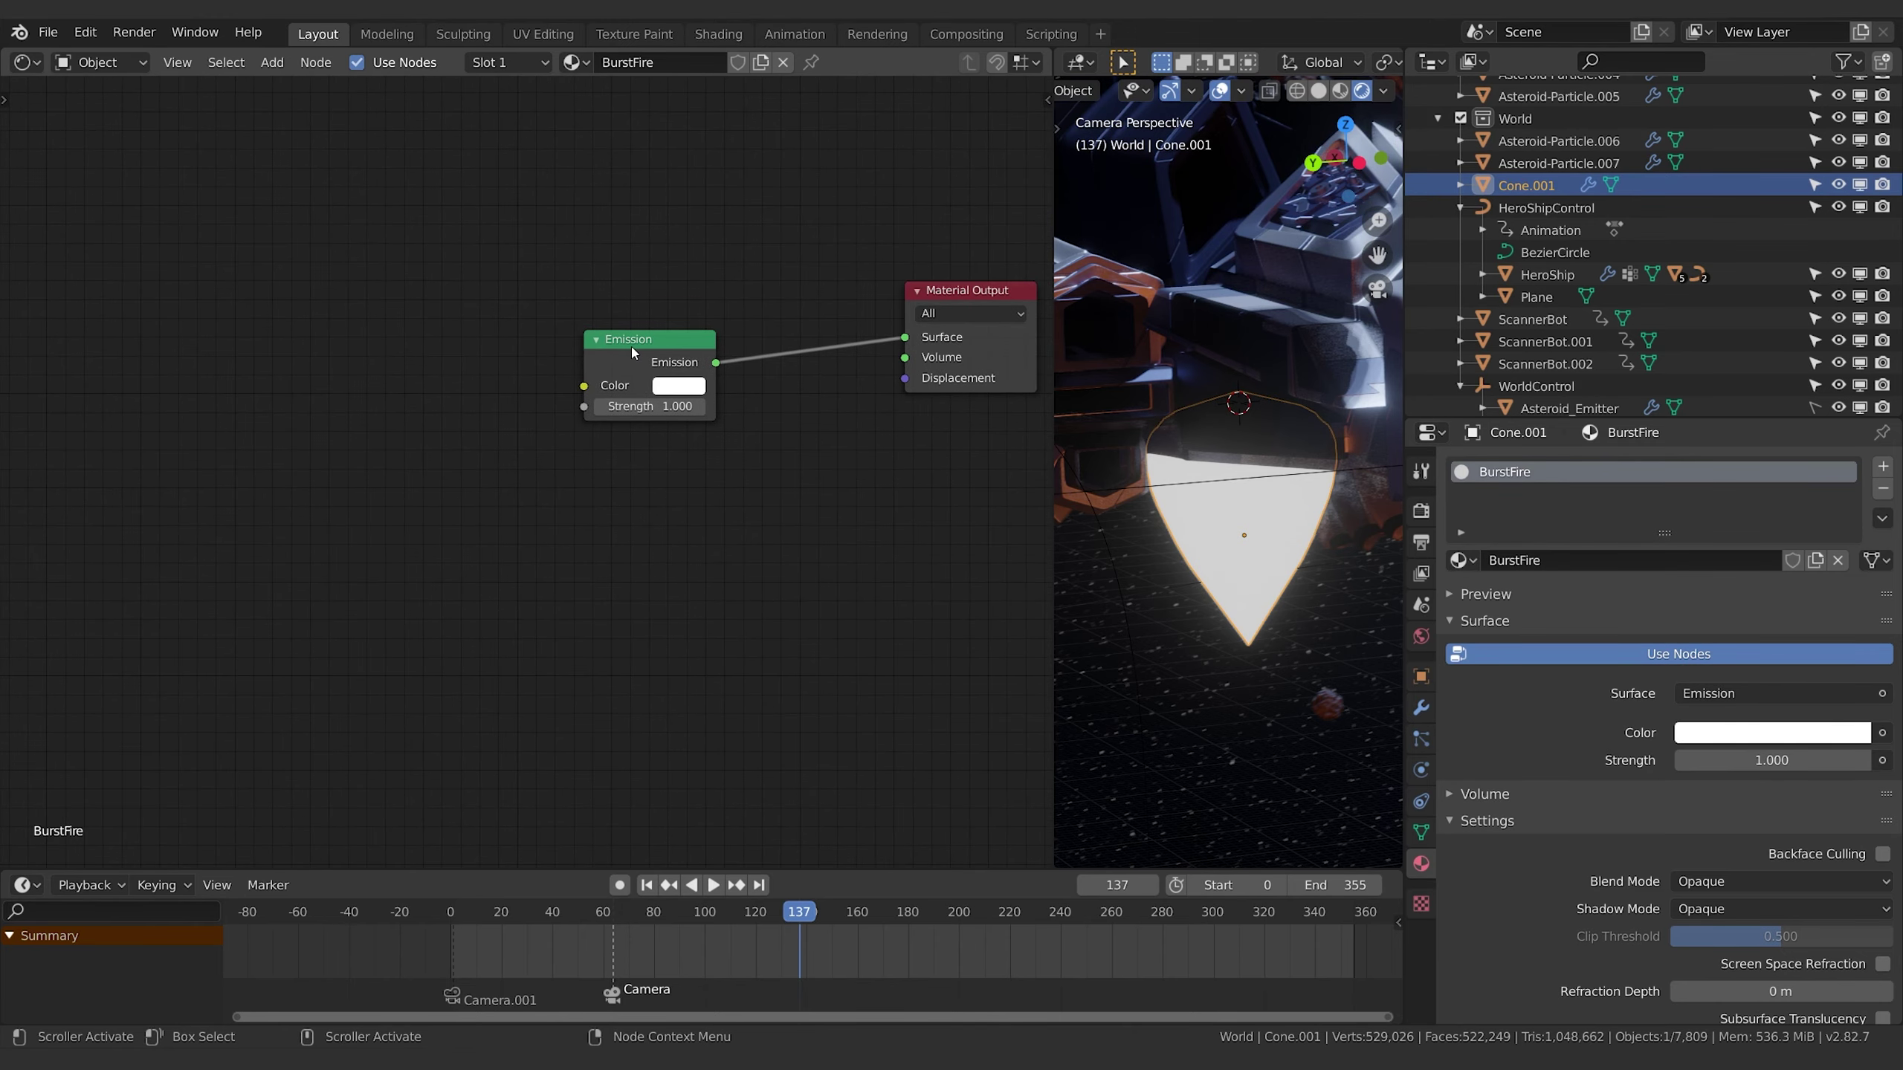
drag(632, 353, 579, 454)
key(shift+a)
click(589, 302)
Add a Transparent BSDF above the Emission node and a Mix Shader beside them.
text(tra)
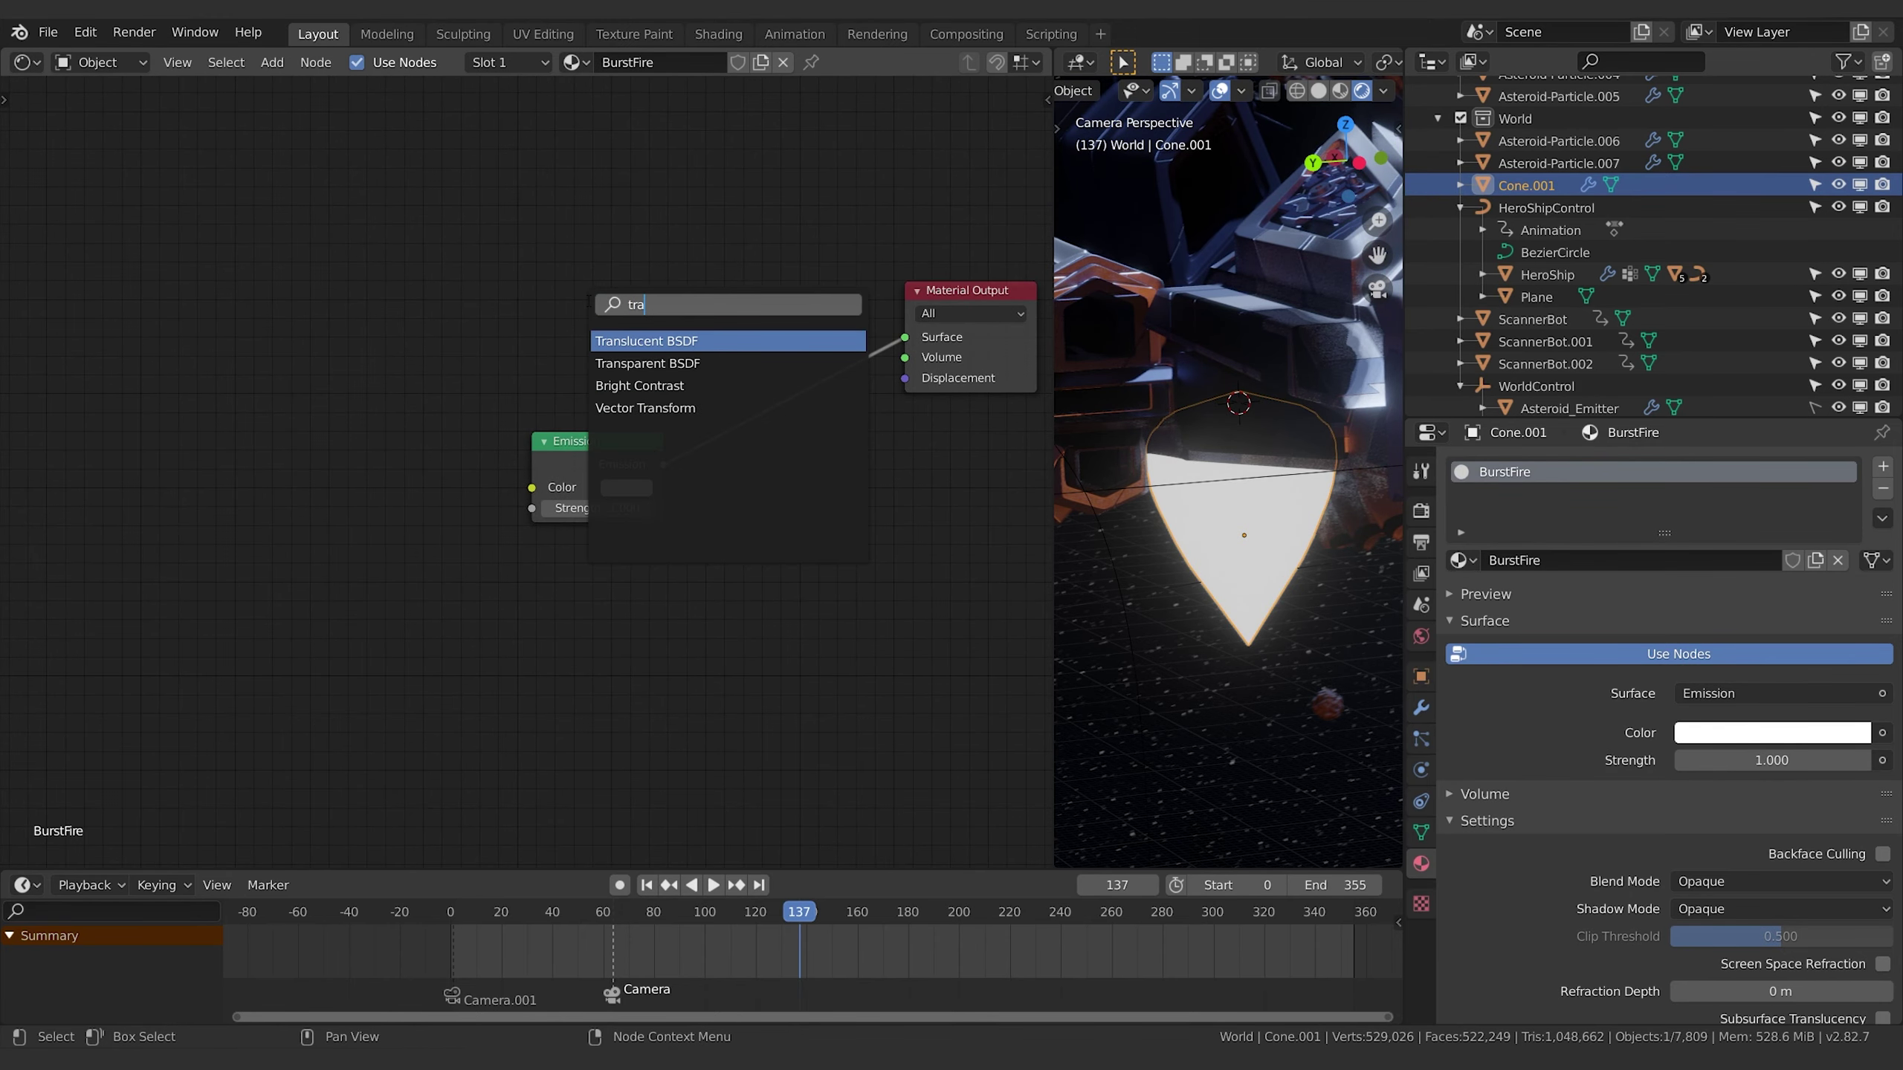
key(Return)
click(658, 285)
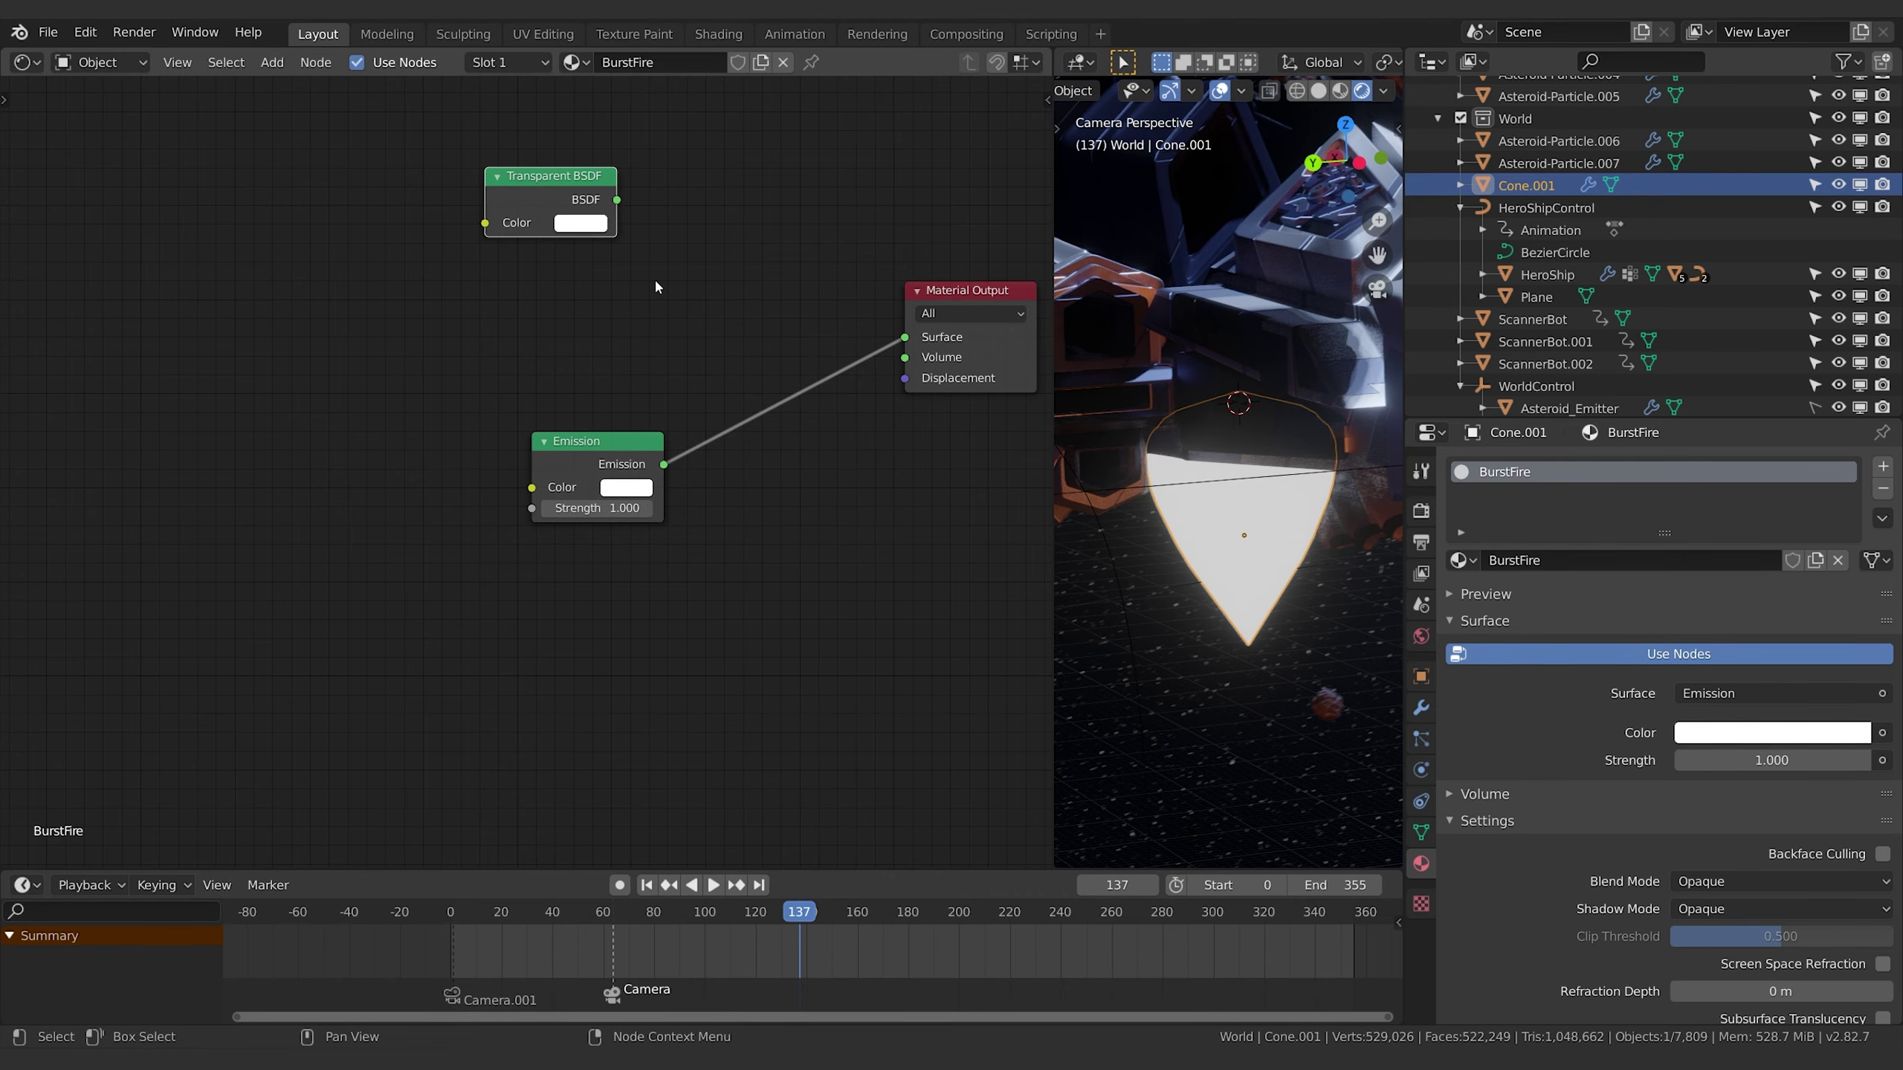
key(shift+a)
click(656, 282)
text(mix)
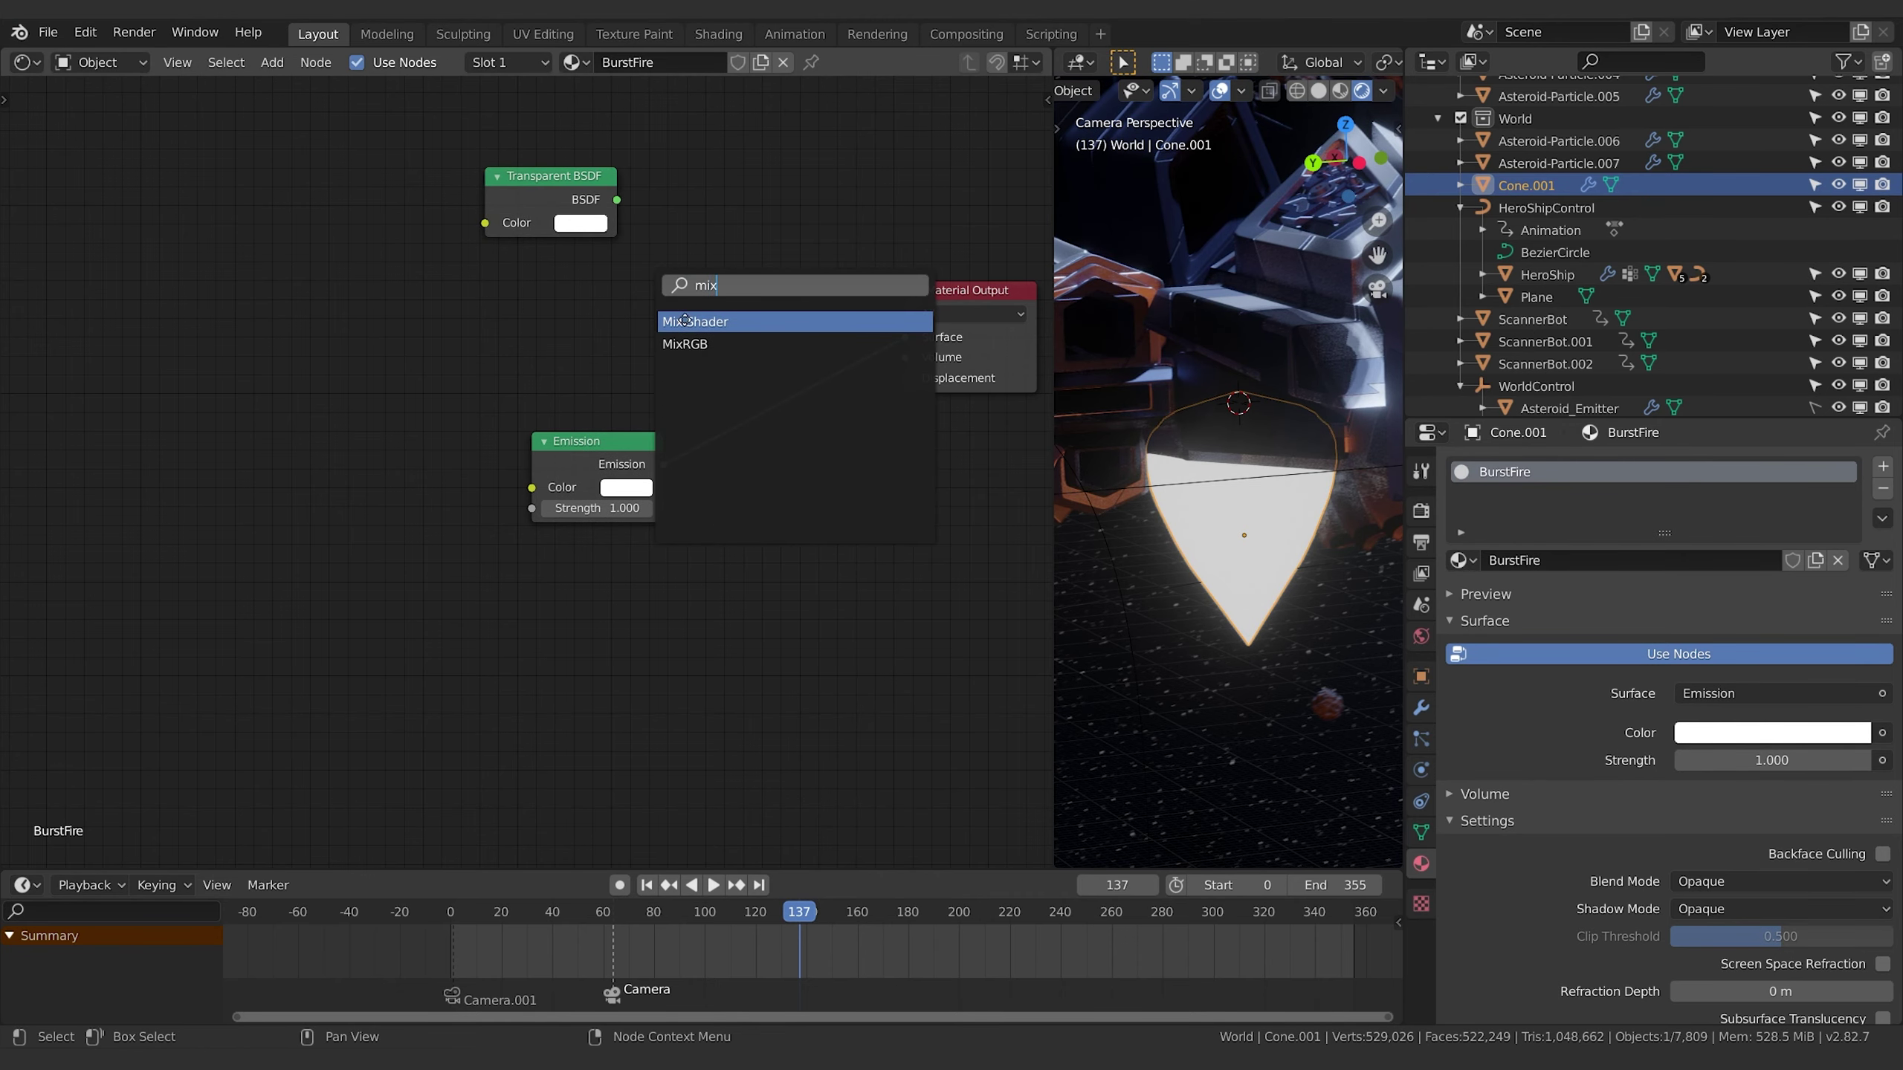
click(685, 321)
click(681, 257)
middle_drag(680, 258, 657, 245)
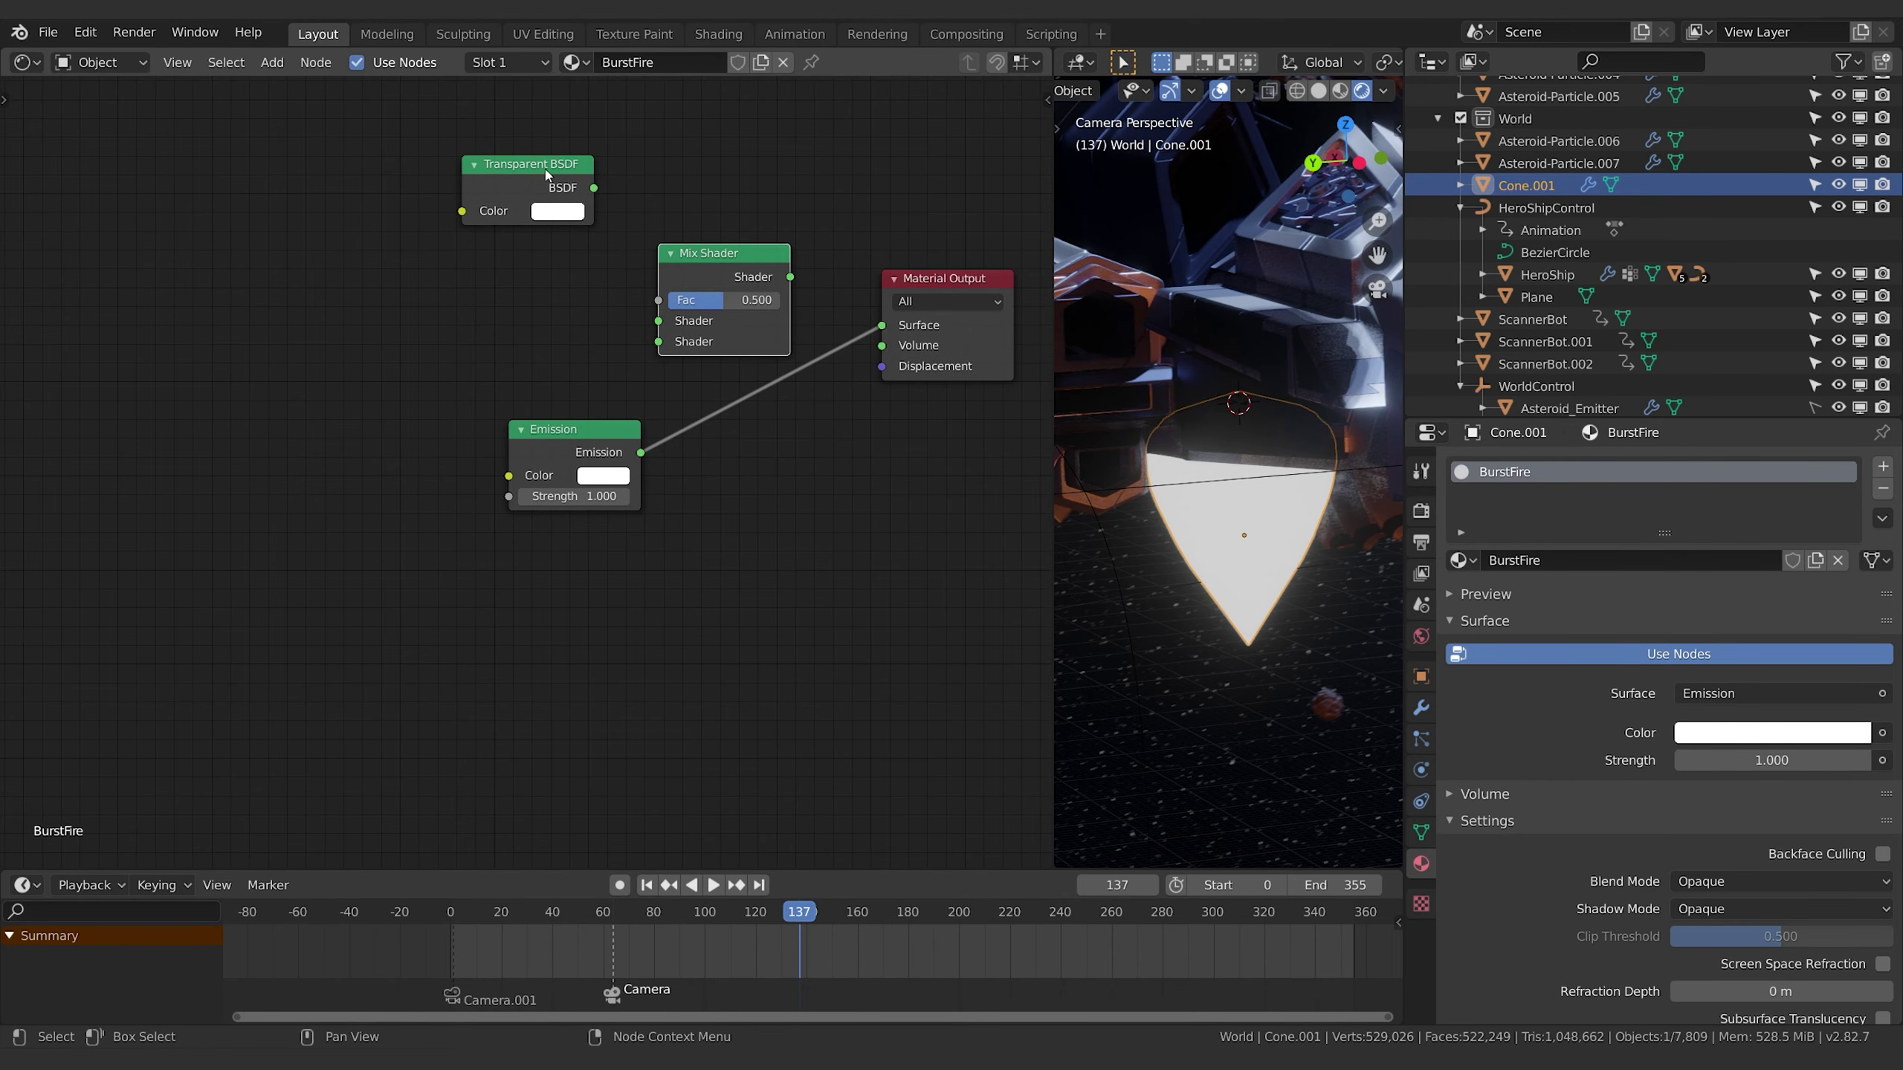
Wire Transparent BSDF and Emission into the Mix Shader, send it to Surface, and set Fac to 0.517.
drag(548, 173, 659, 321)
drag(641, 452, 658, 341)
drag(498, 389, 412, 340)
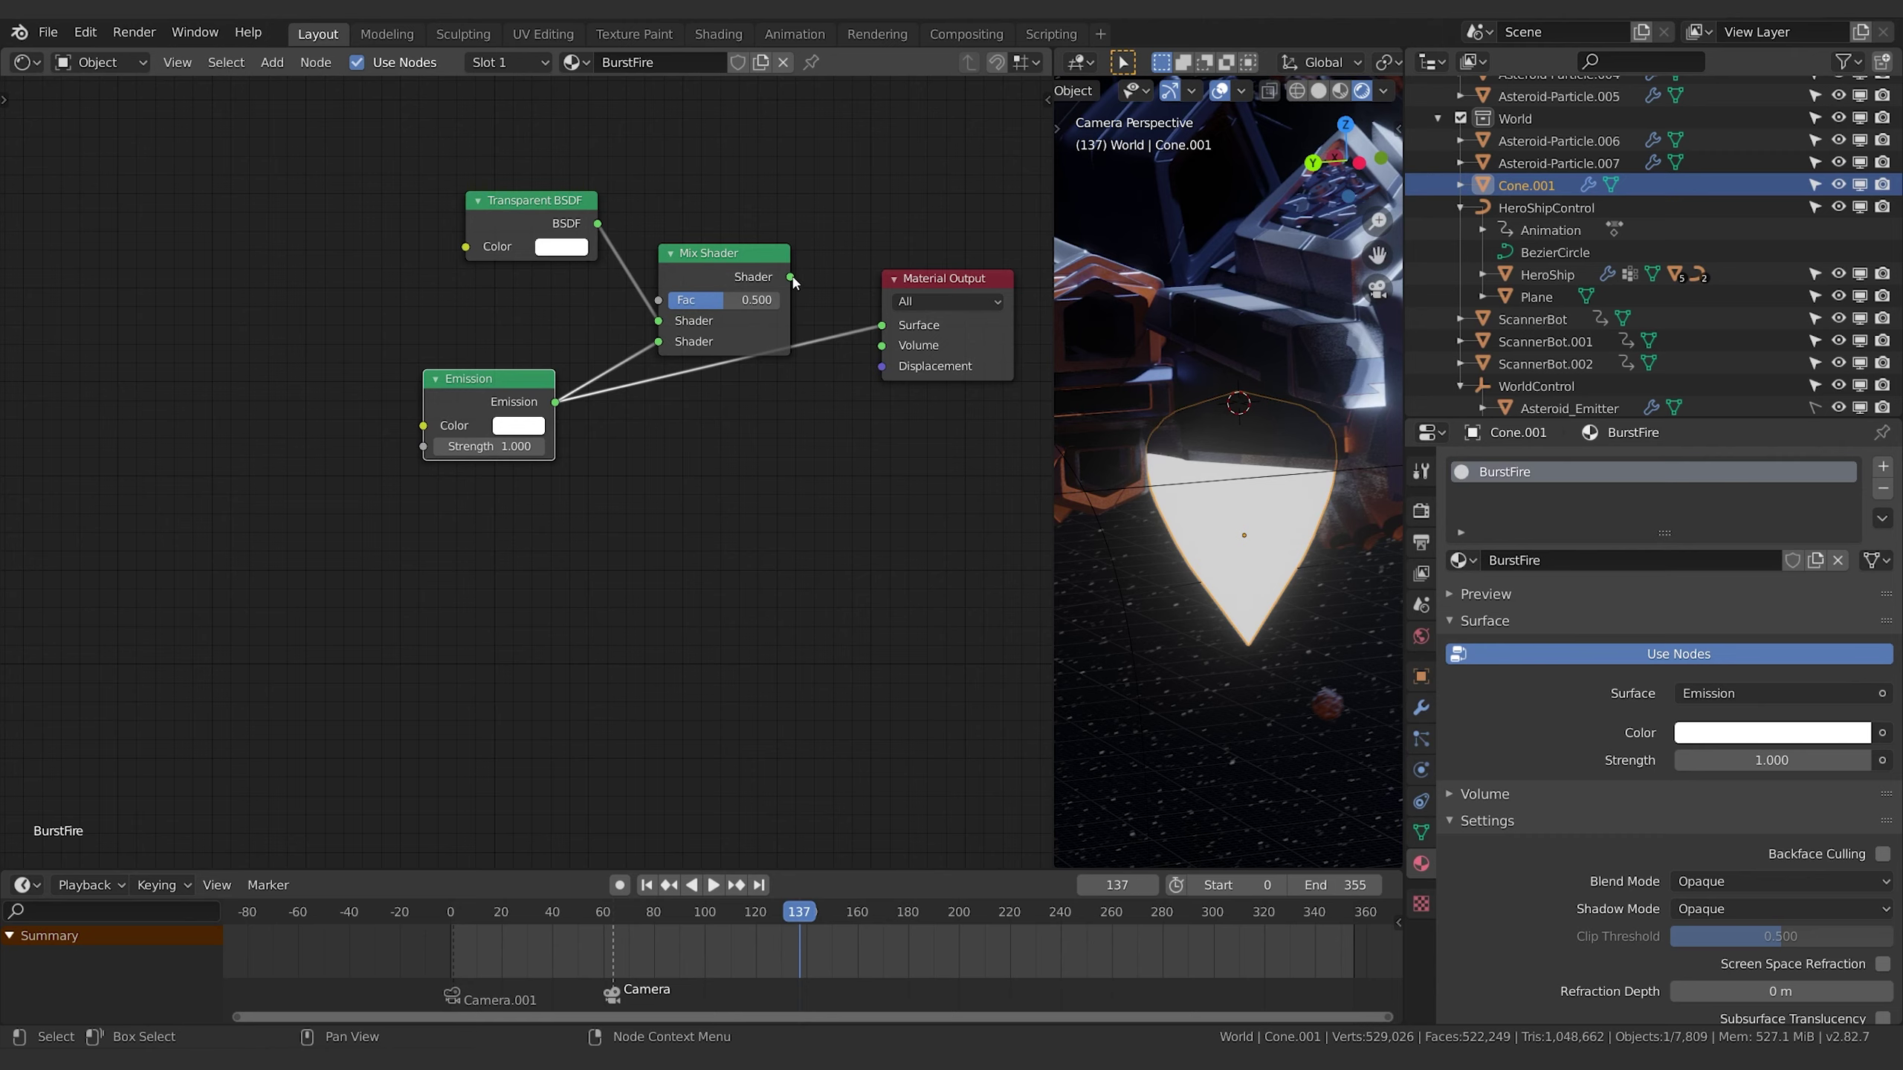
drag(790, 276, 882, 324)
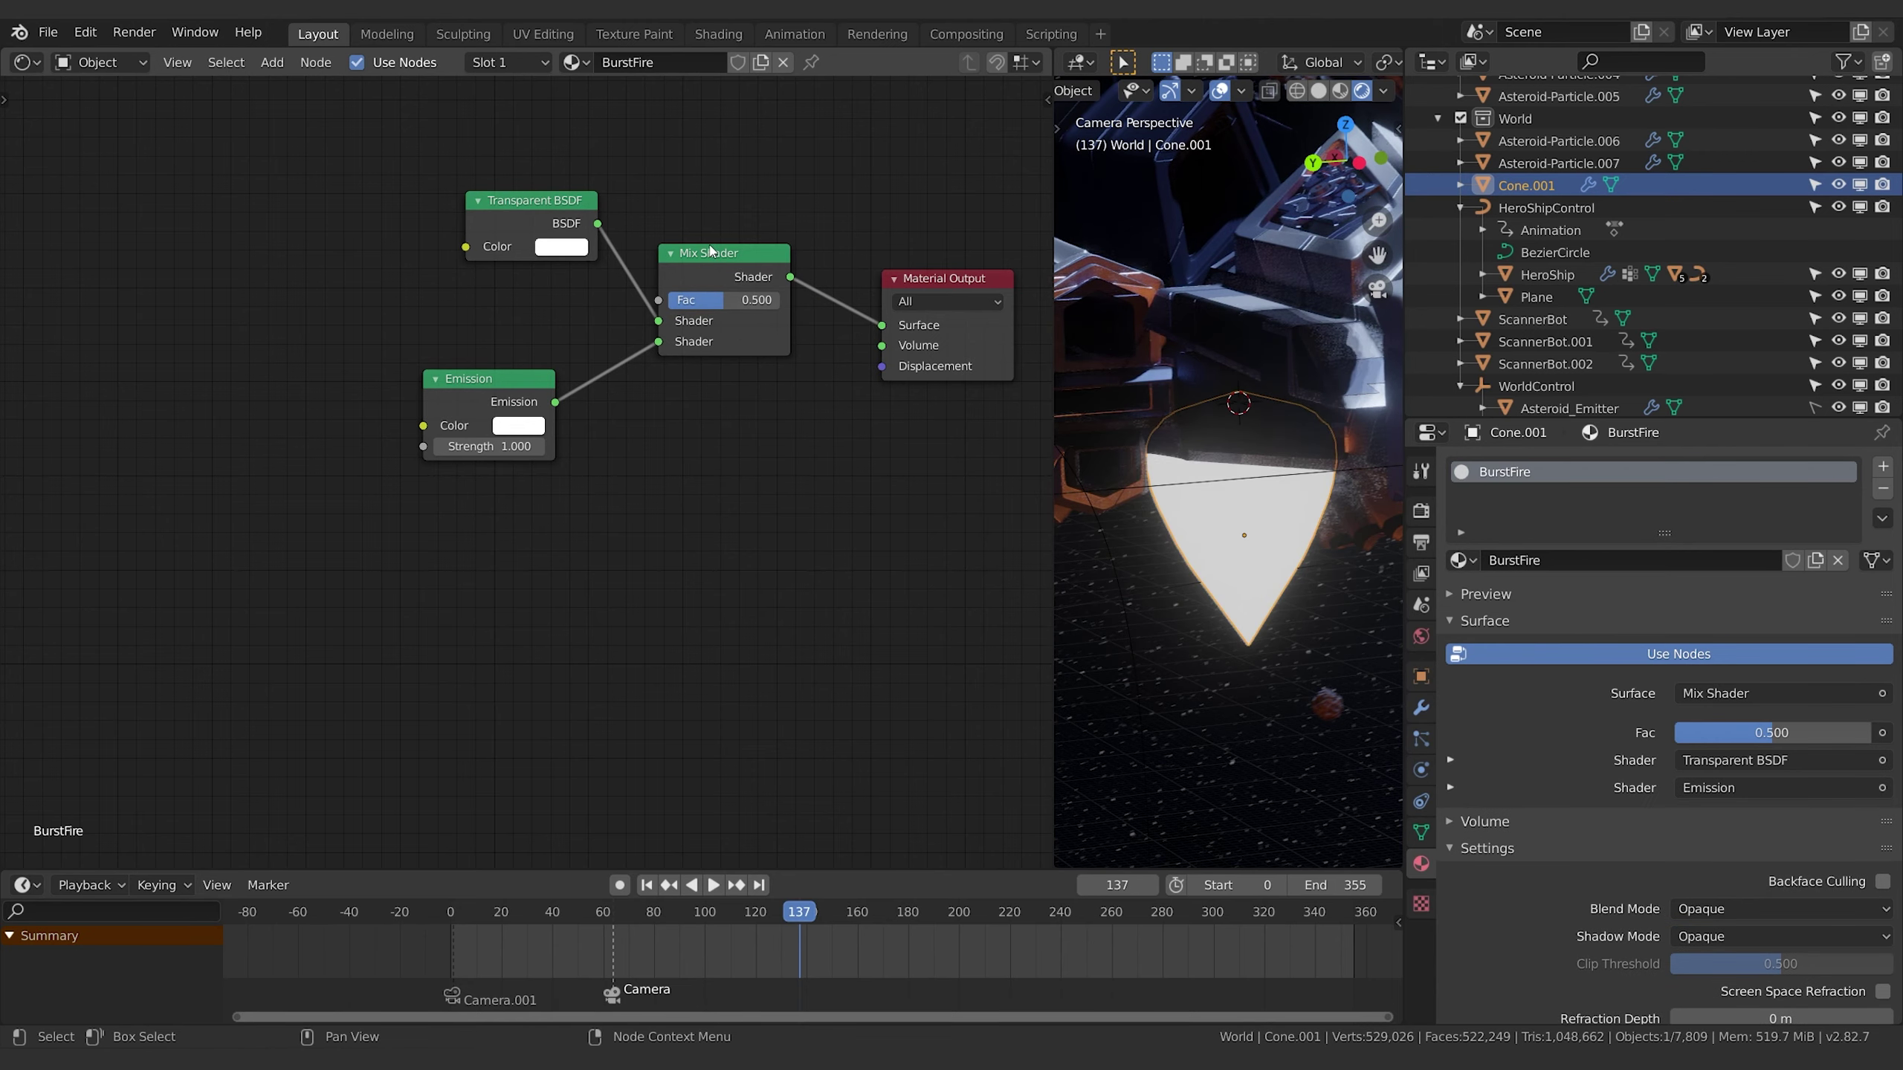
drag(711, 252, 730, 264)
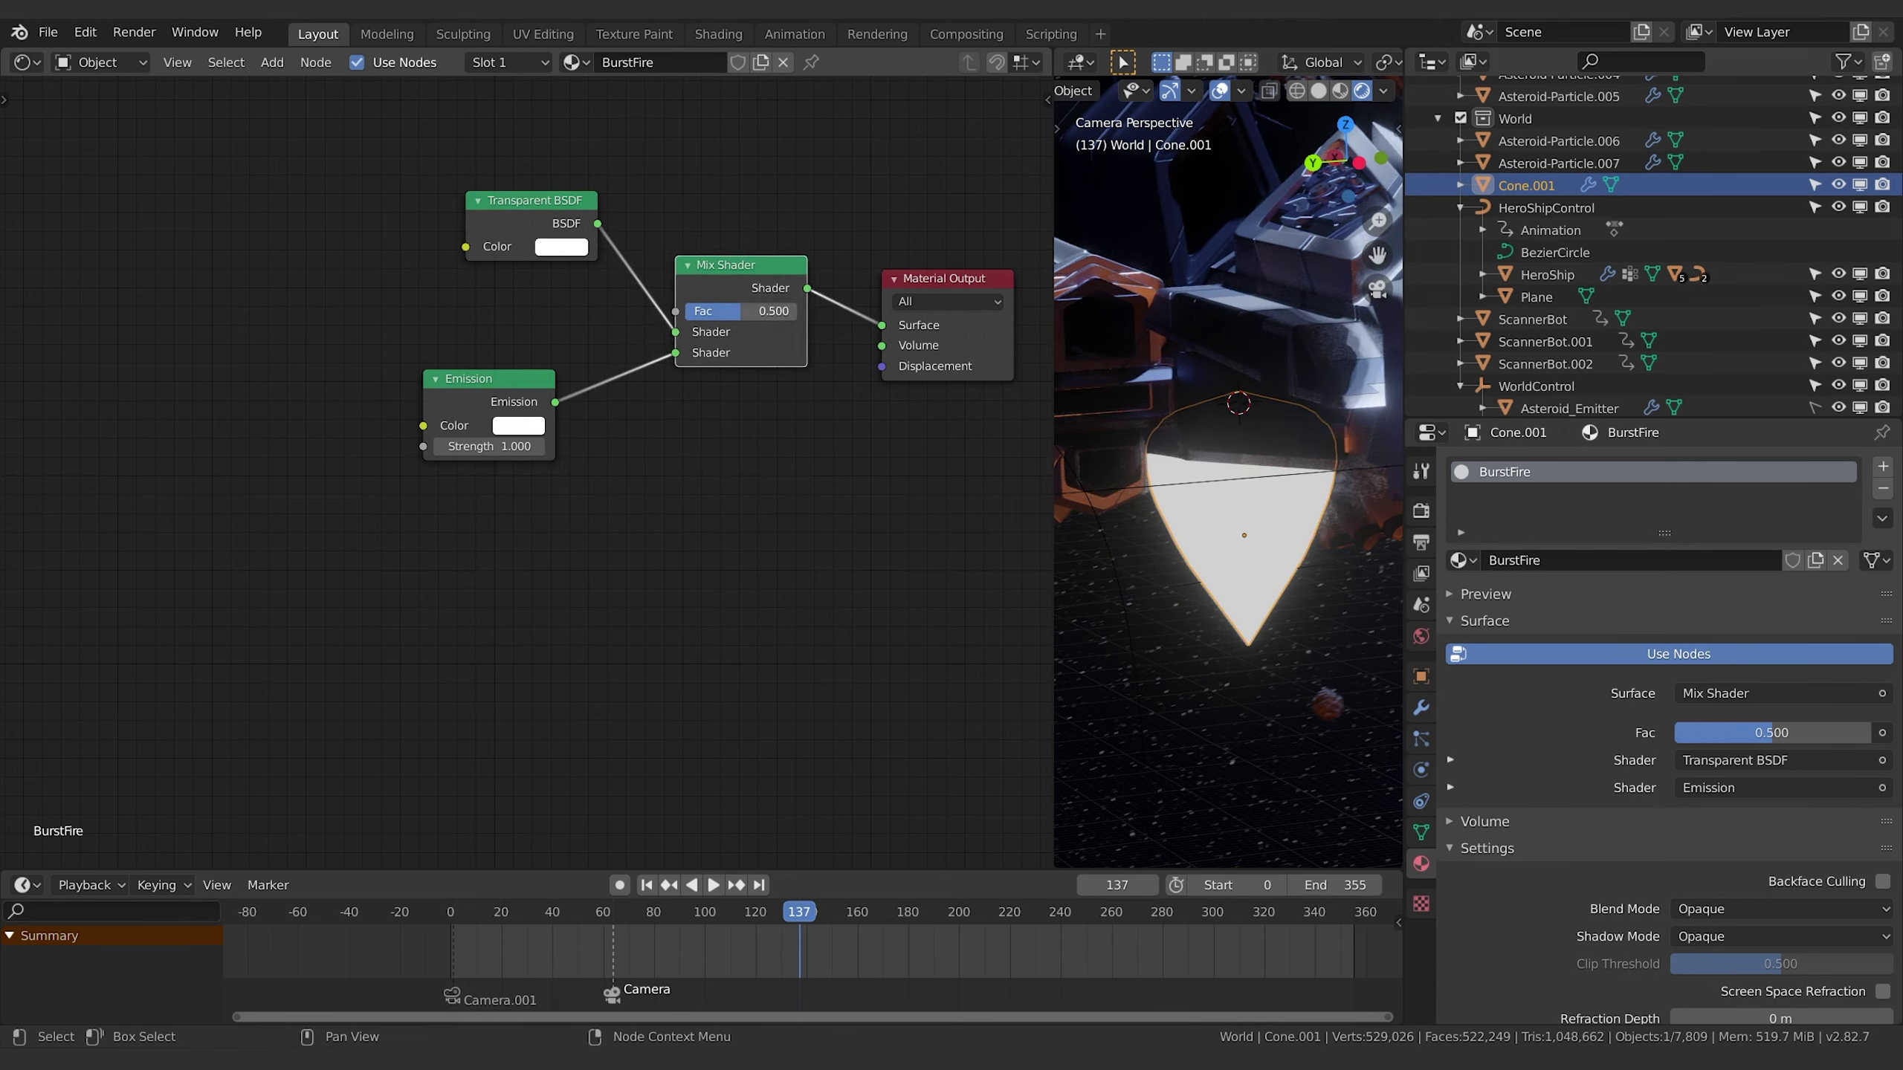
mouse_move(774, 311)
mouse_down()
mouse_move(719, 310)
mouse_move(831, 310)
mouse_move(719, 310)
mouse_move(777, 311)
mouse_up()
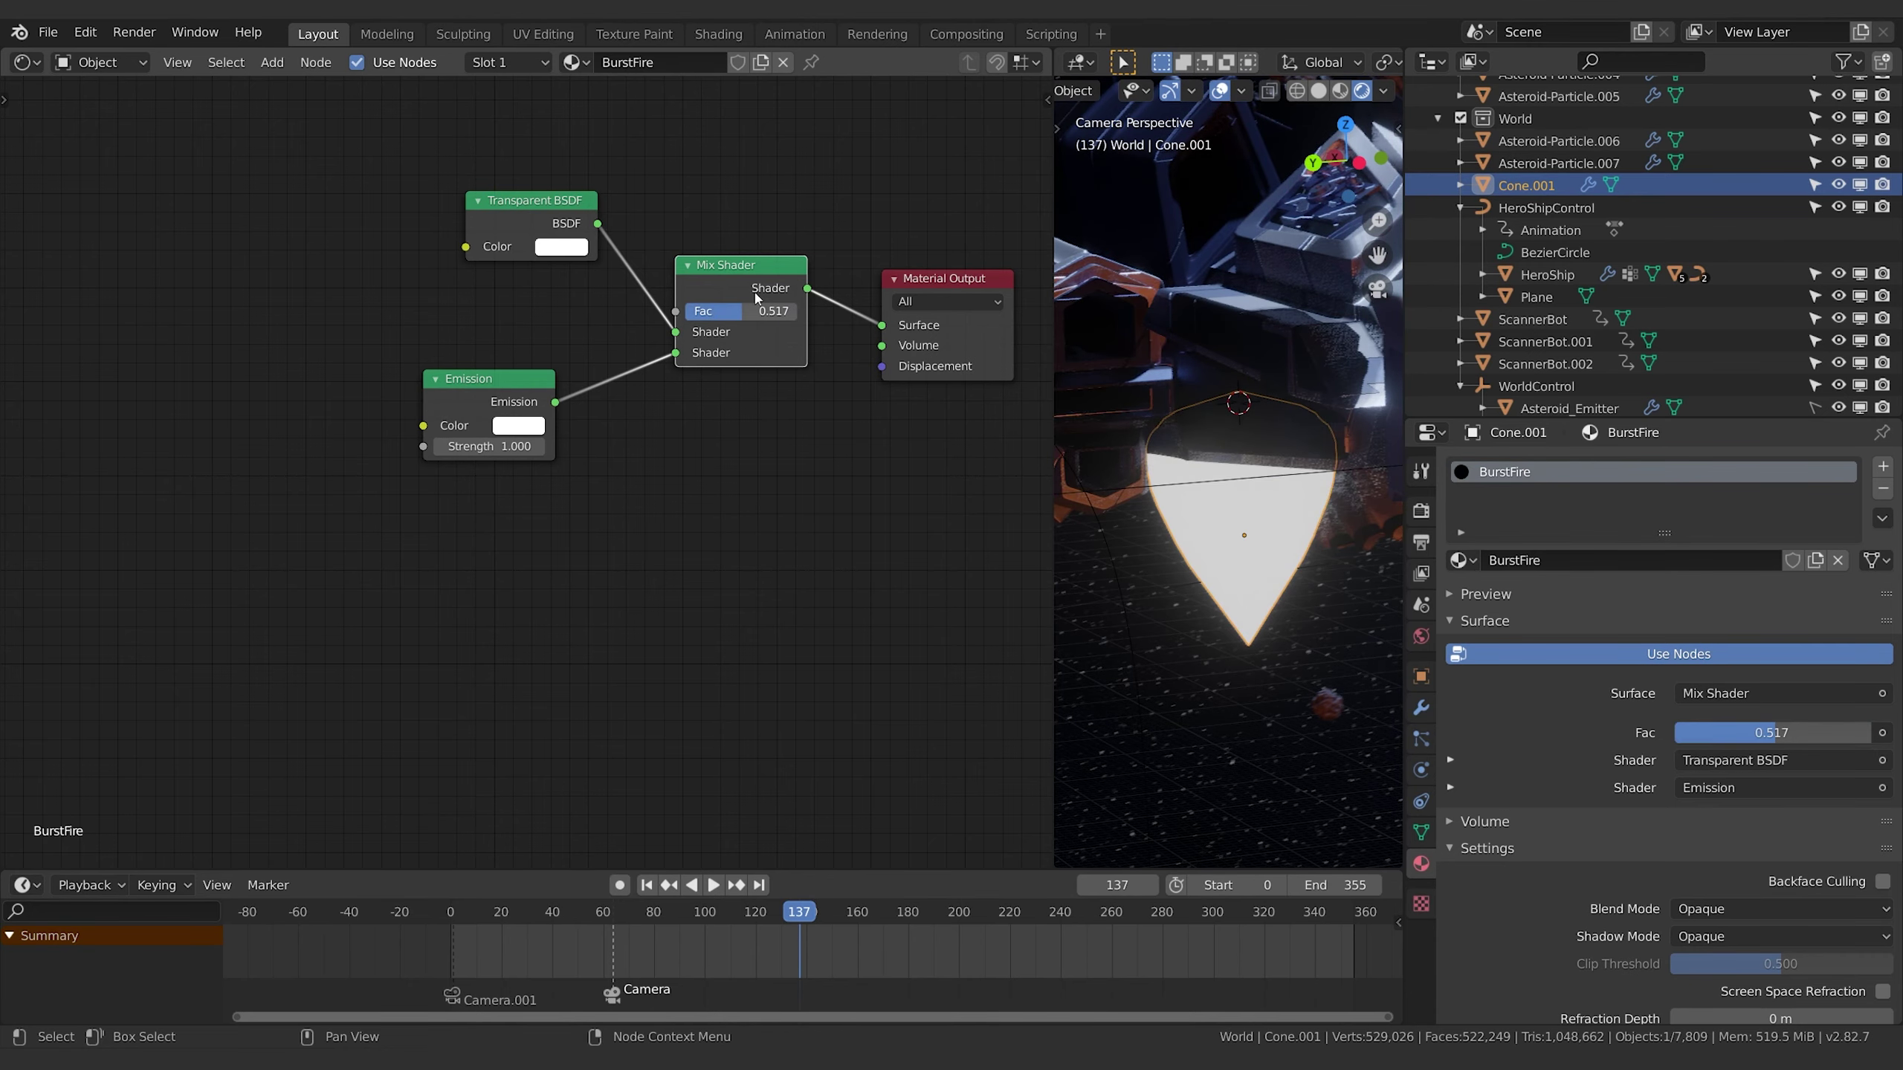
Set BurstFire's Blend Mode to Alpha Blend and Shadow Mode to None.
click(1046, 98)
click(1041, 228)
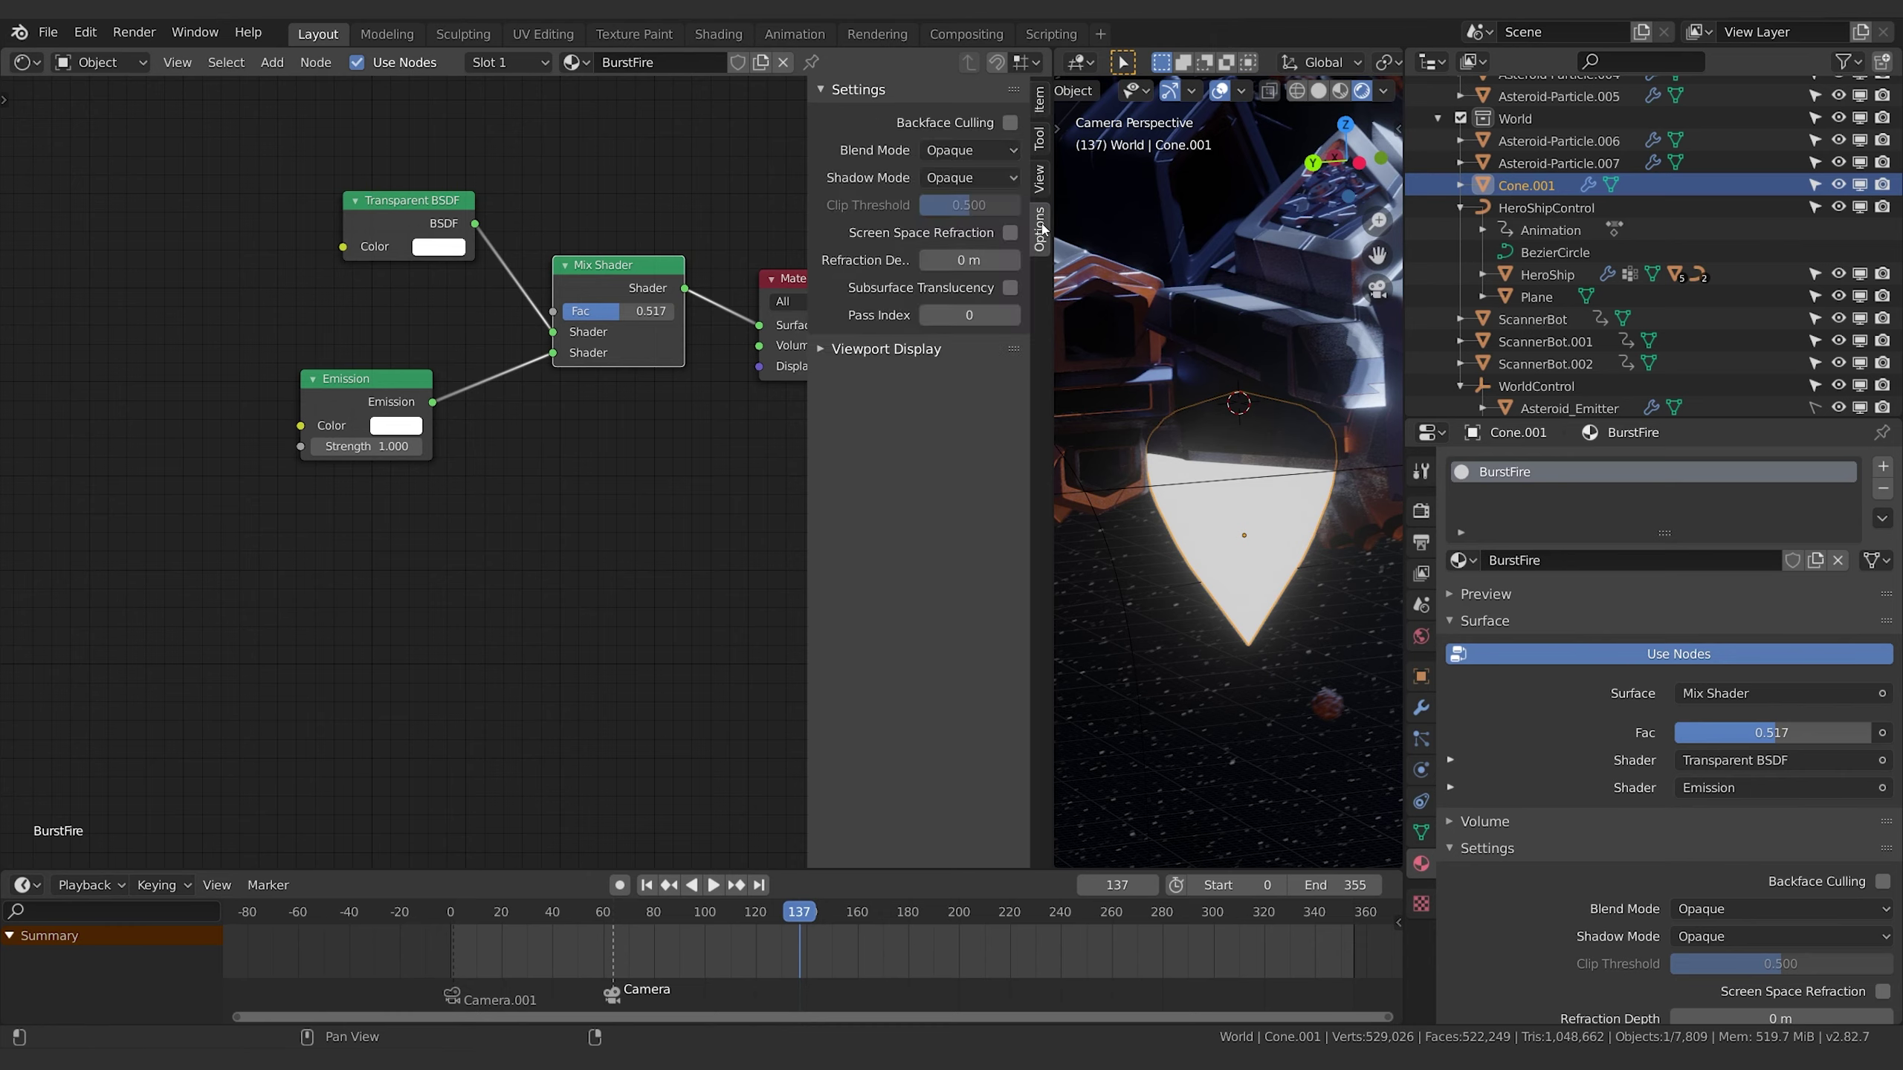
click(960, 150)
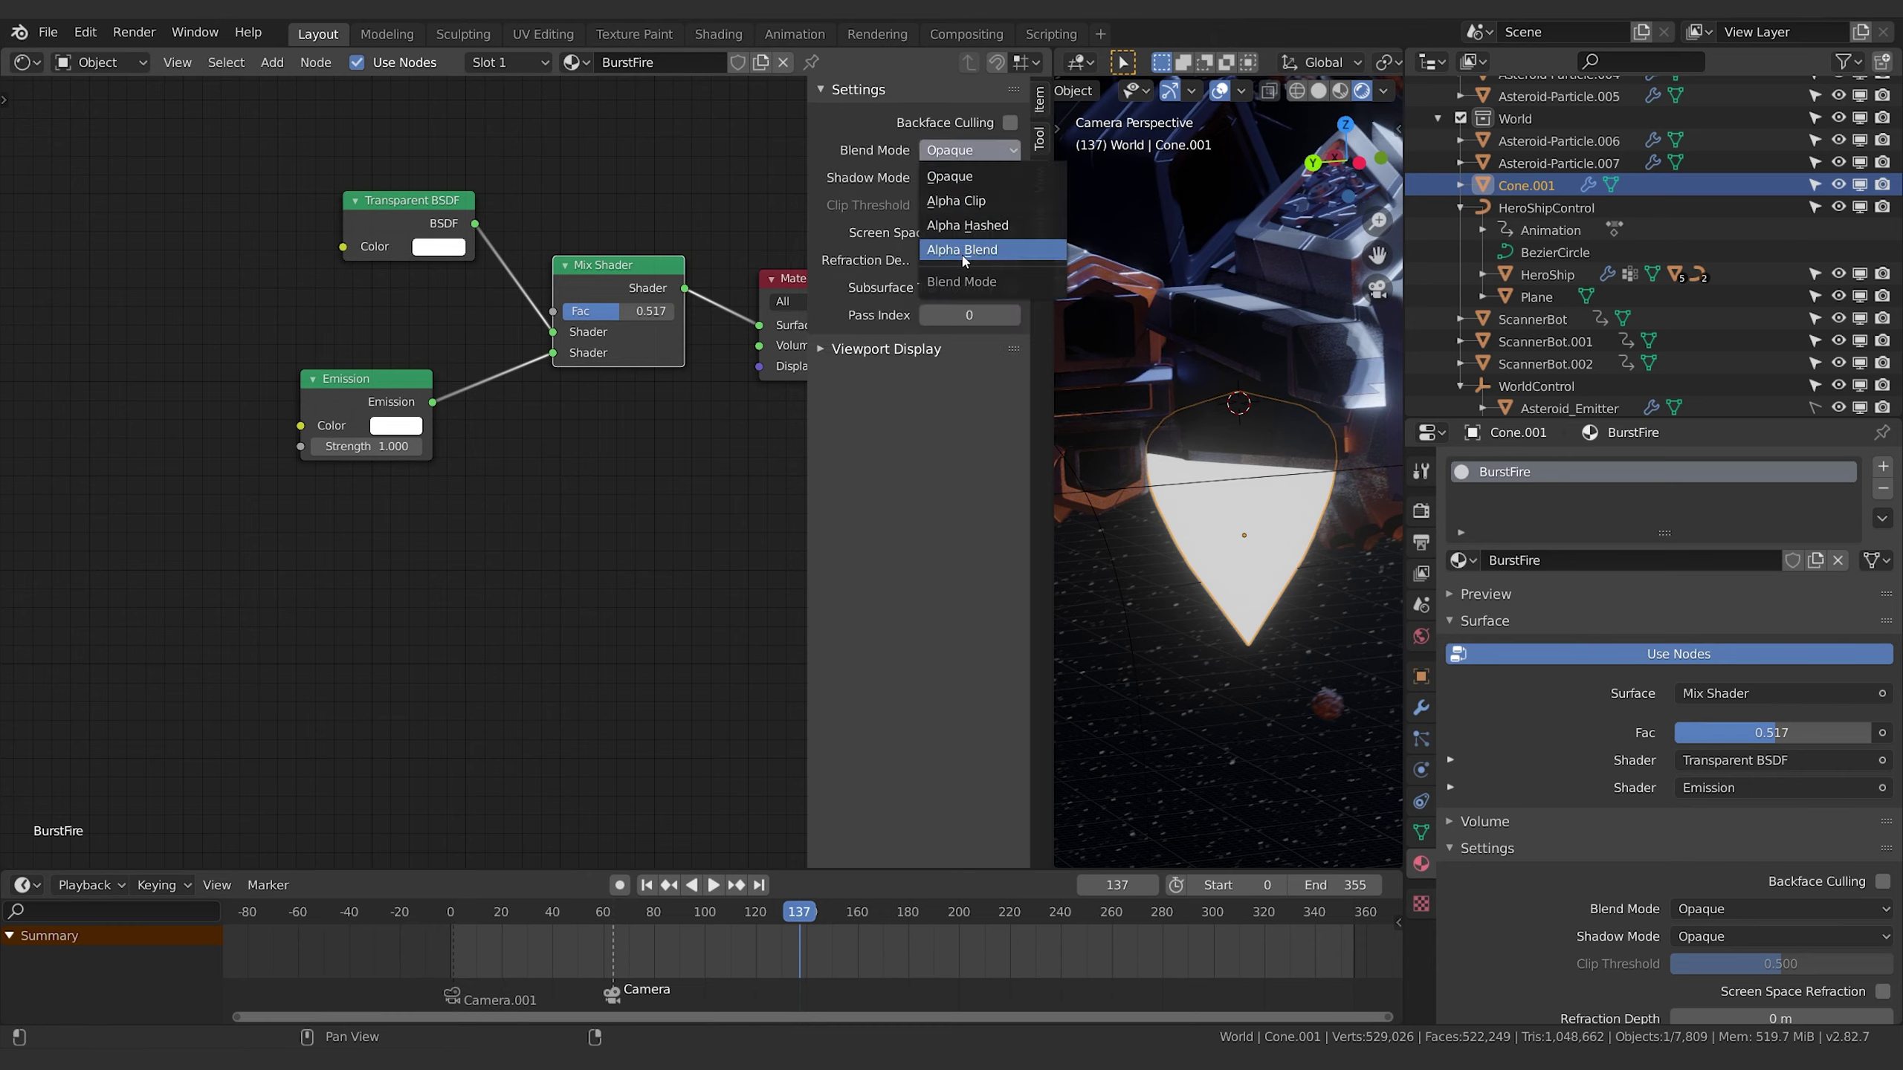
click(967, 251)
click(969, 179)
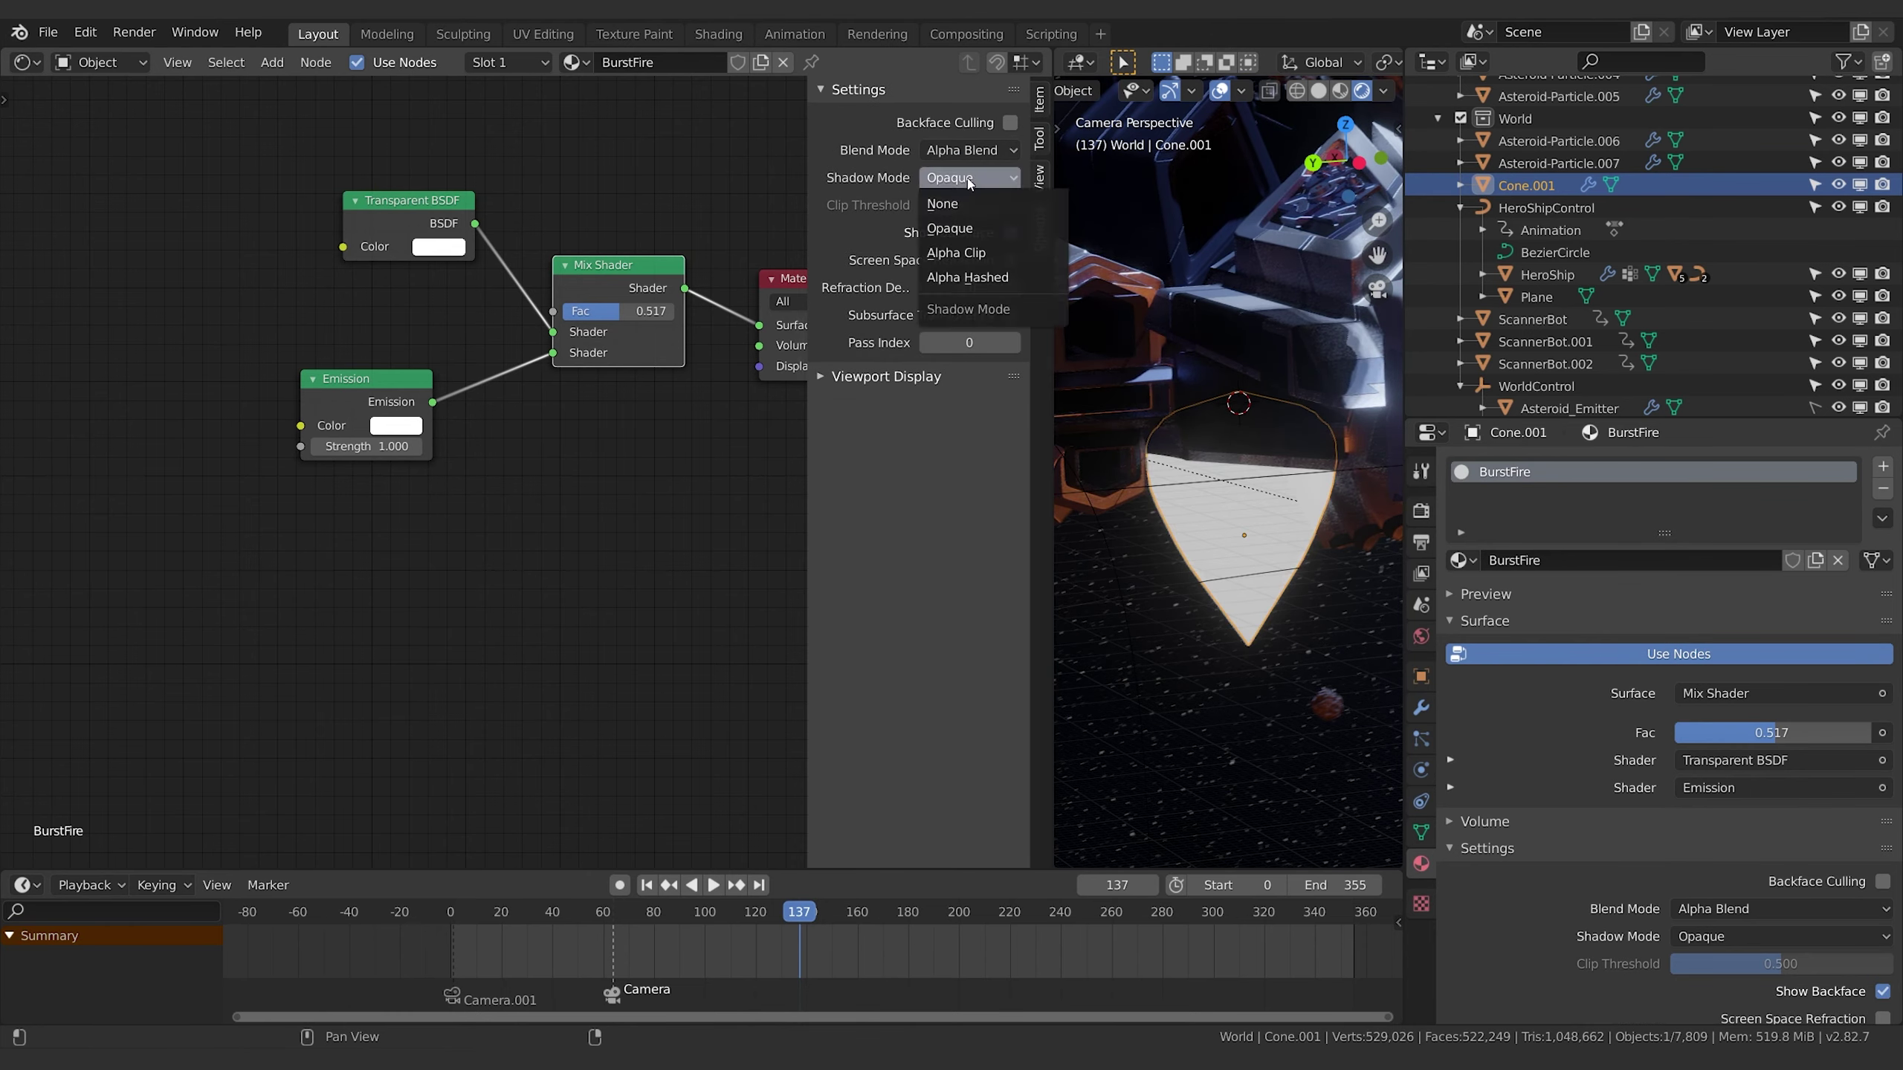
click(942, 203)
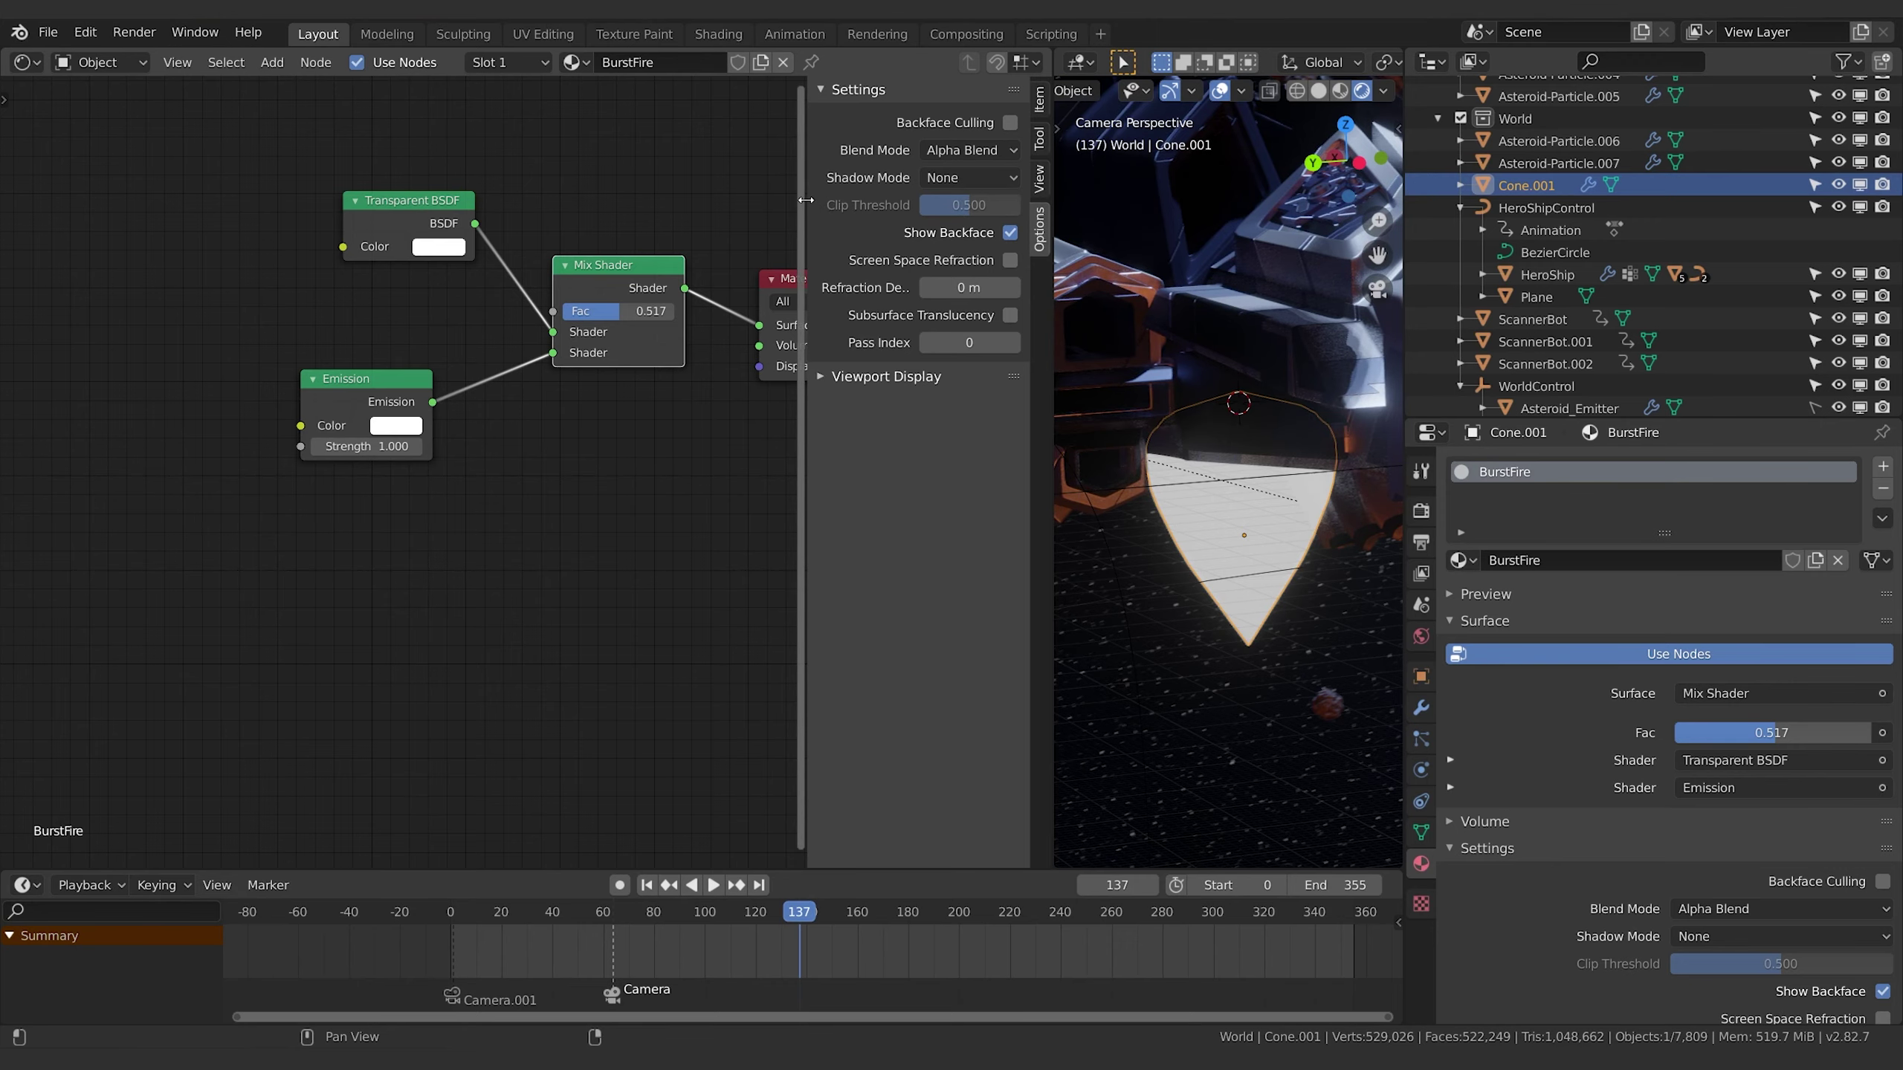
Raise the Mix Shader factor to 1.000.
key(n)
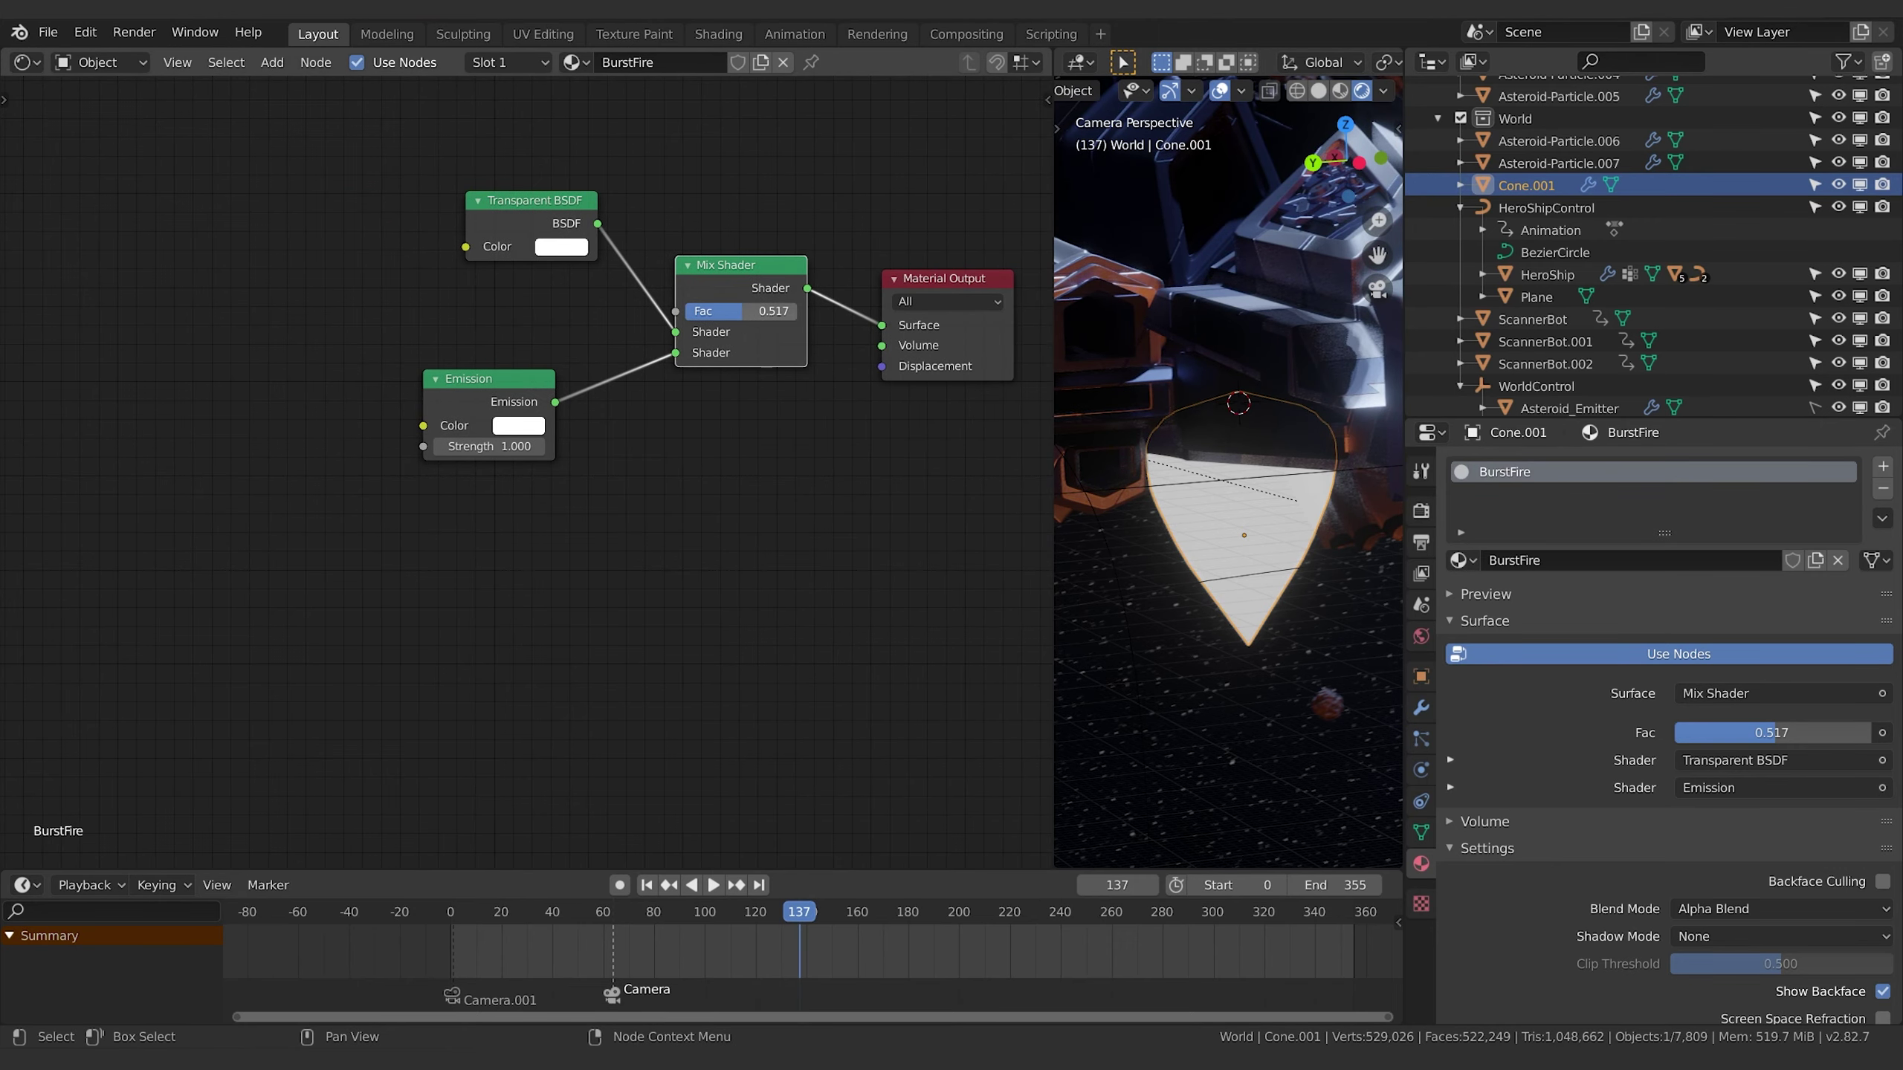
drag(743, 311, 796, 311)
middle_drag(747, 434, 694, 441)
middle_drag(602, 506, 803, 570)
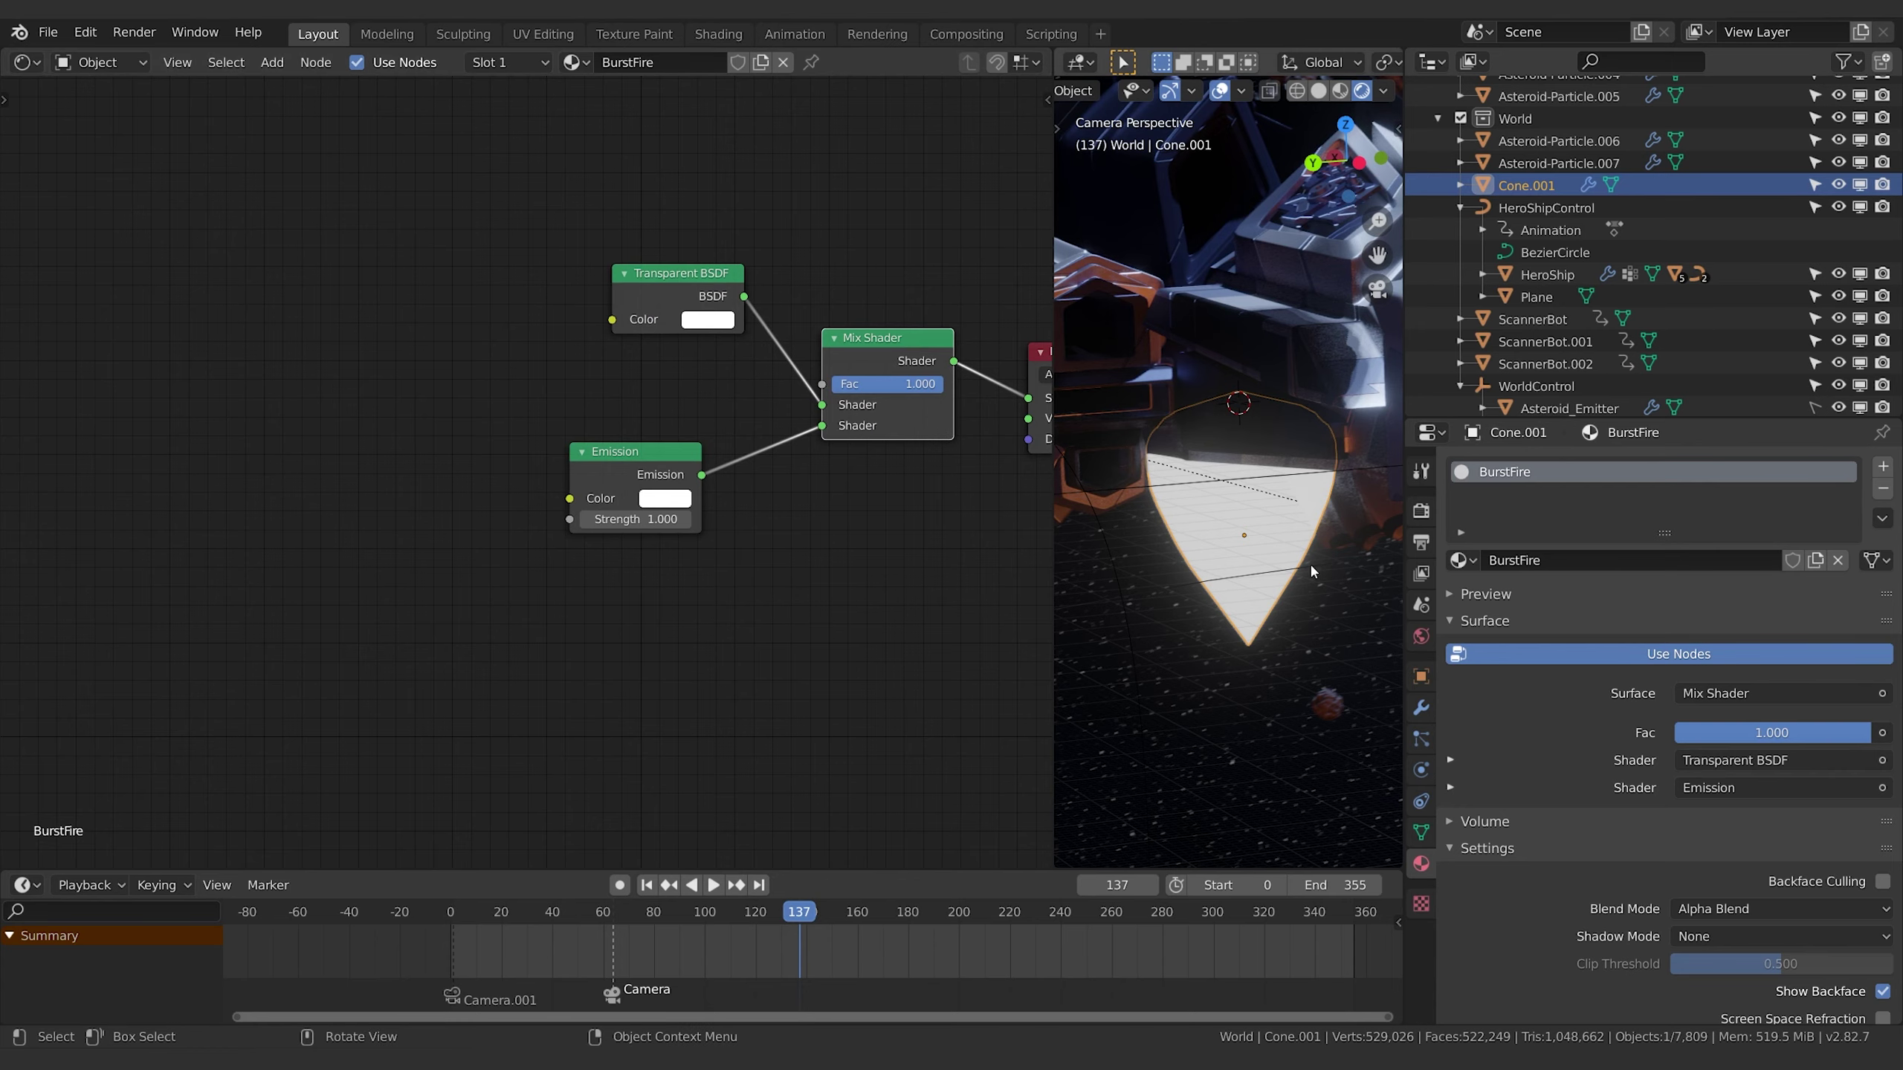
middle_drag(360, 560, 459, 562)
key(shift+a)
click(460, 545)
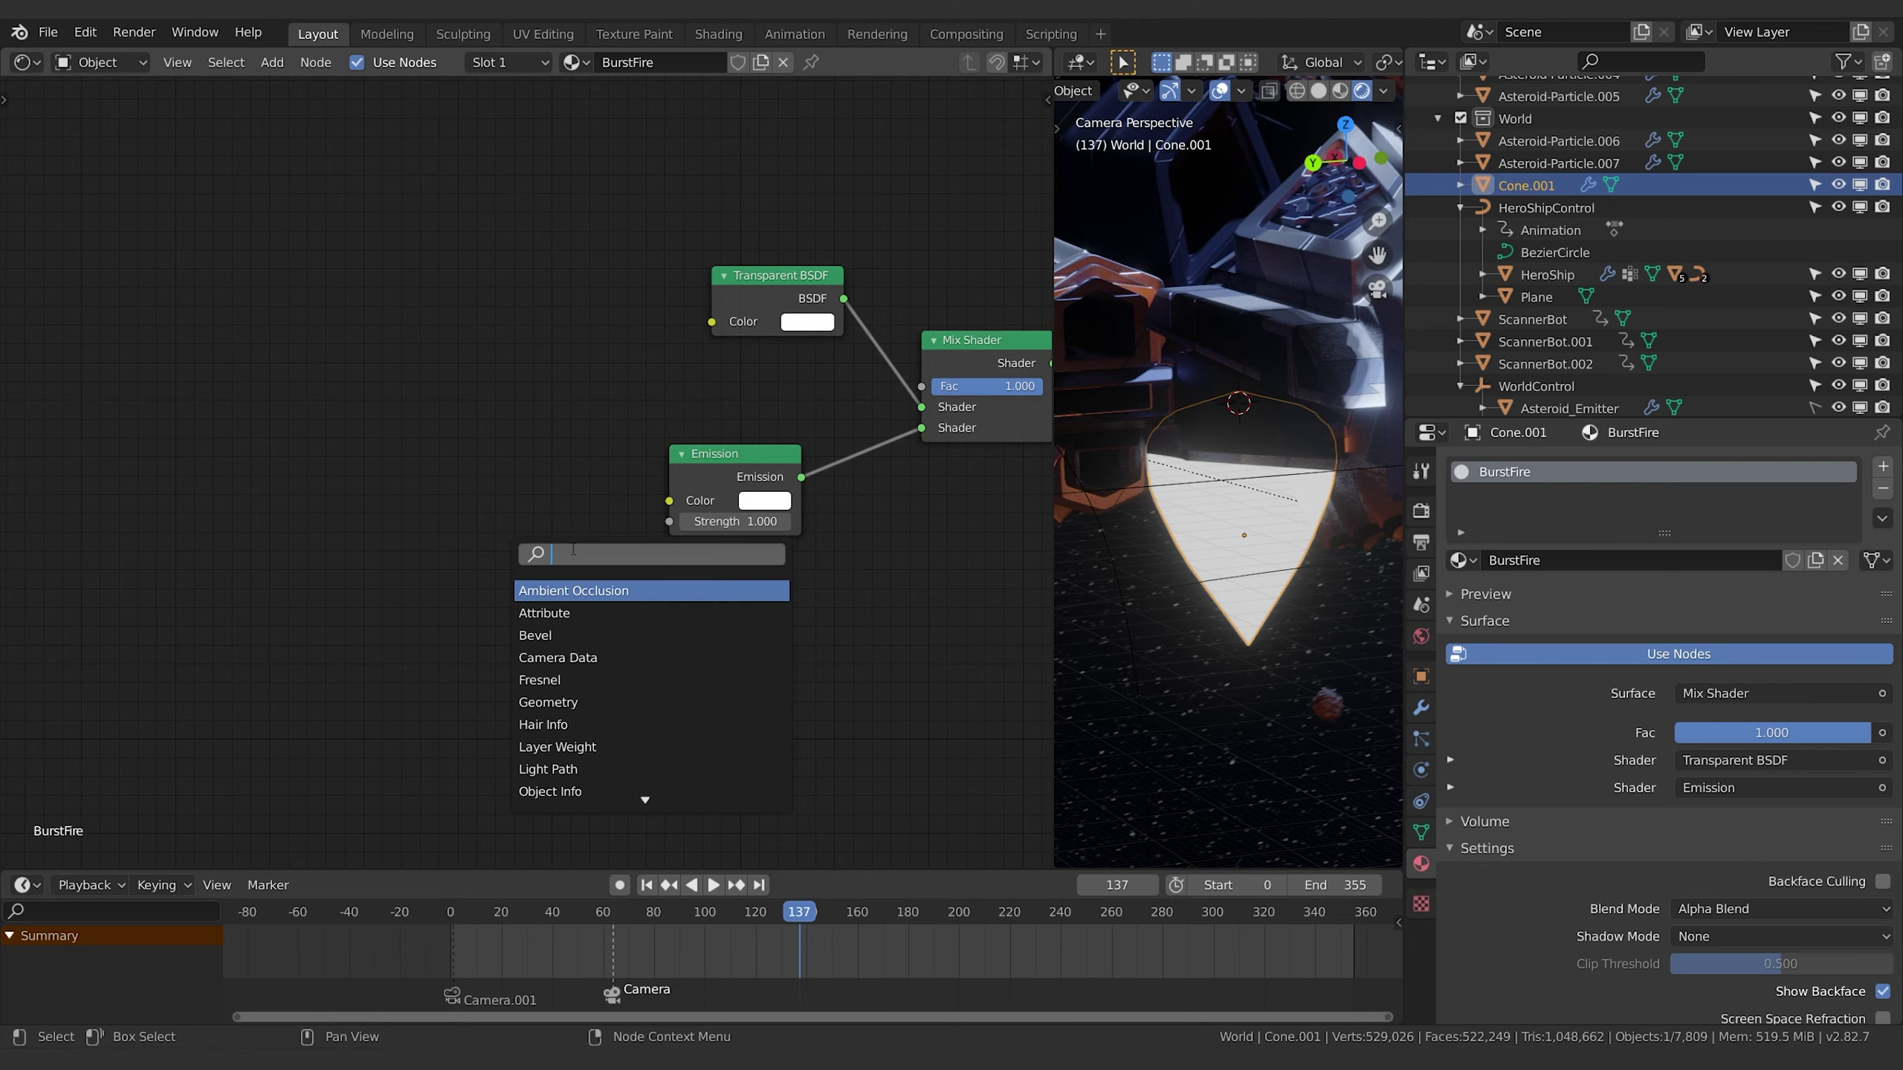
Add a Gradient Texture node to the BurstFire material.
text(gra)
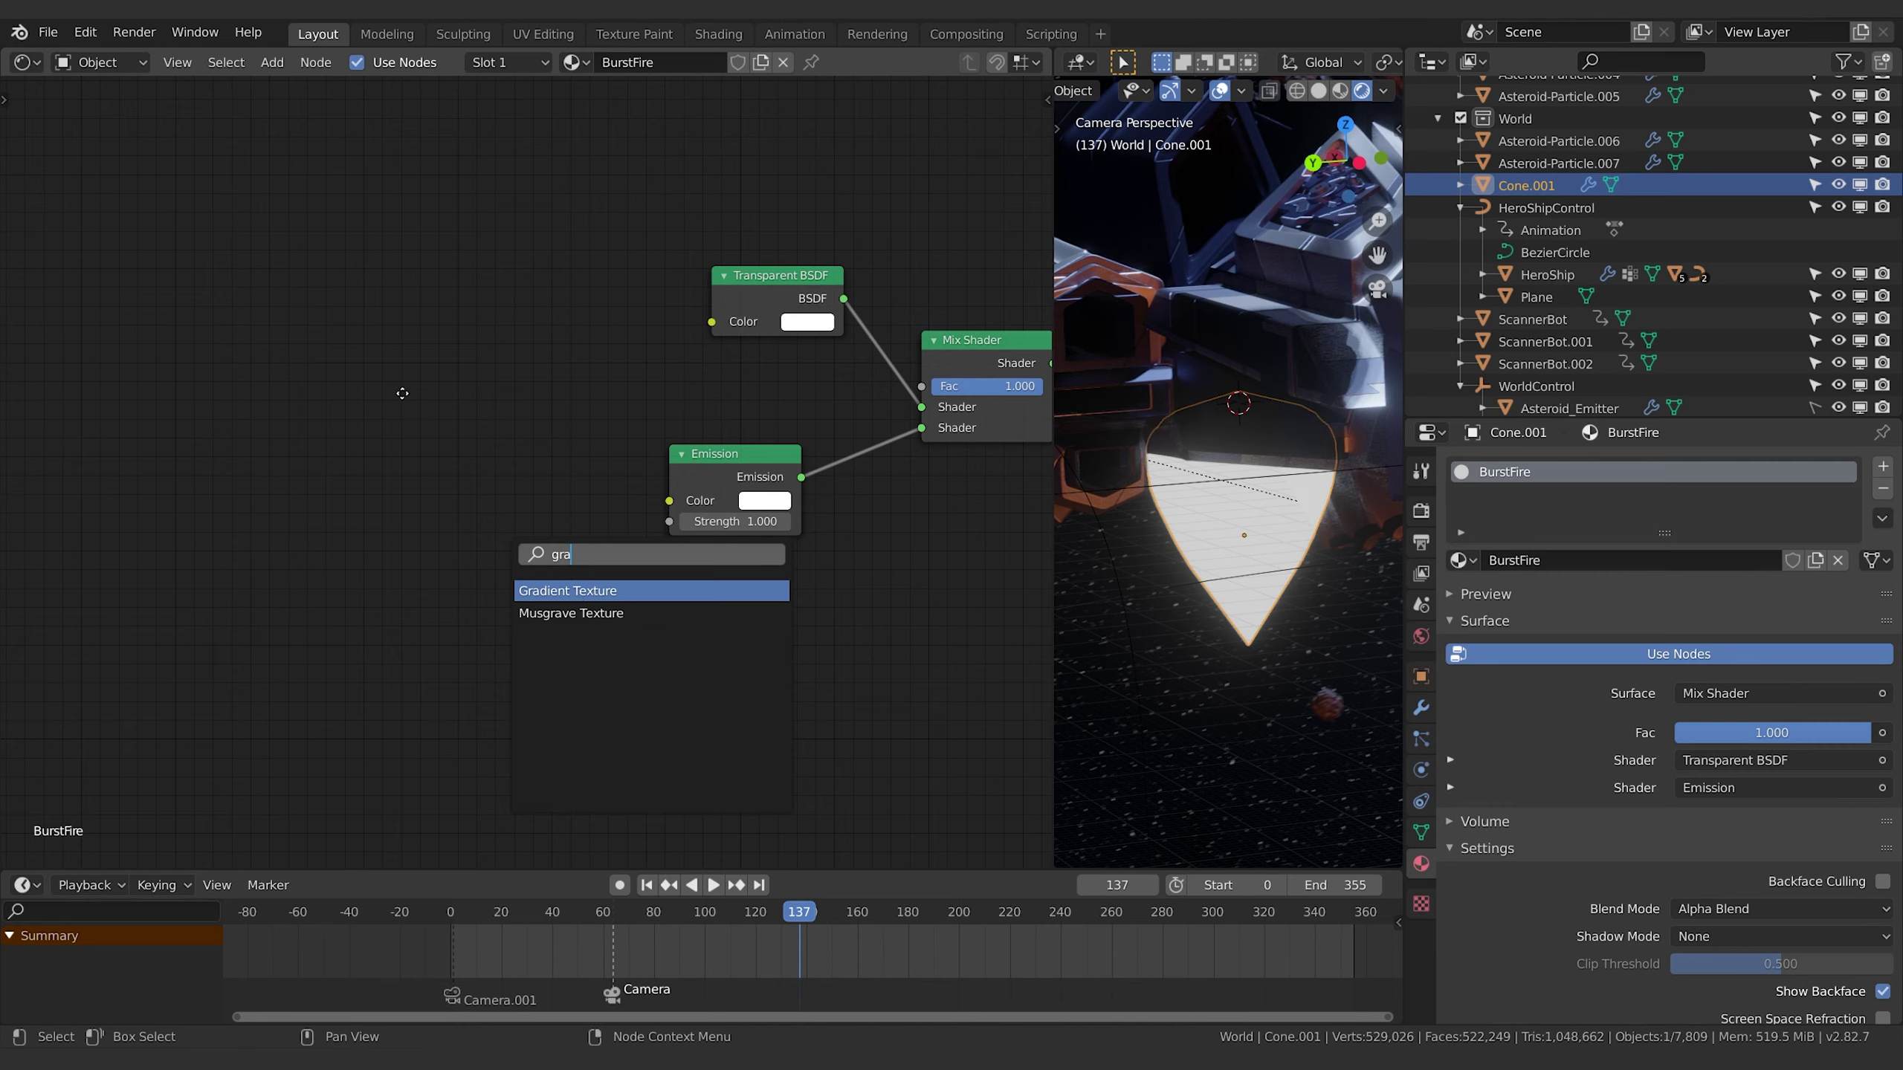
key(Return)
click(430, 361)
middle_drag(430, 361, 481, 374)
drag(521, 384, 452, 427)
Add Texture Coordinate and Mapping nodes to the left of the gradient.
key(shift+a)
click(578, 425)
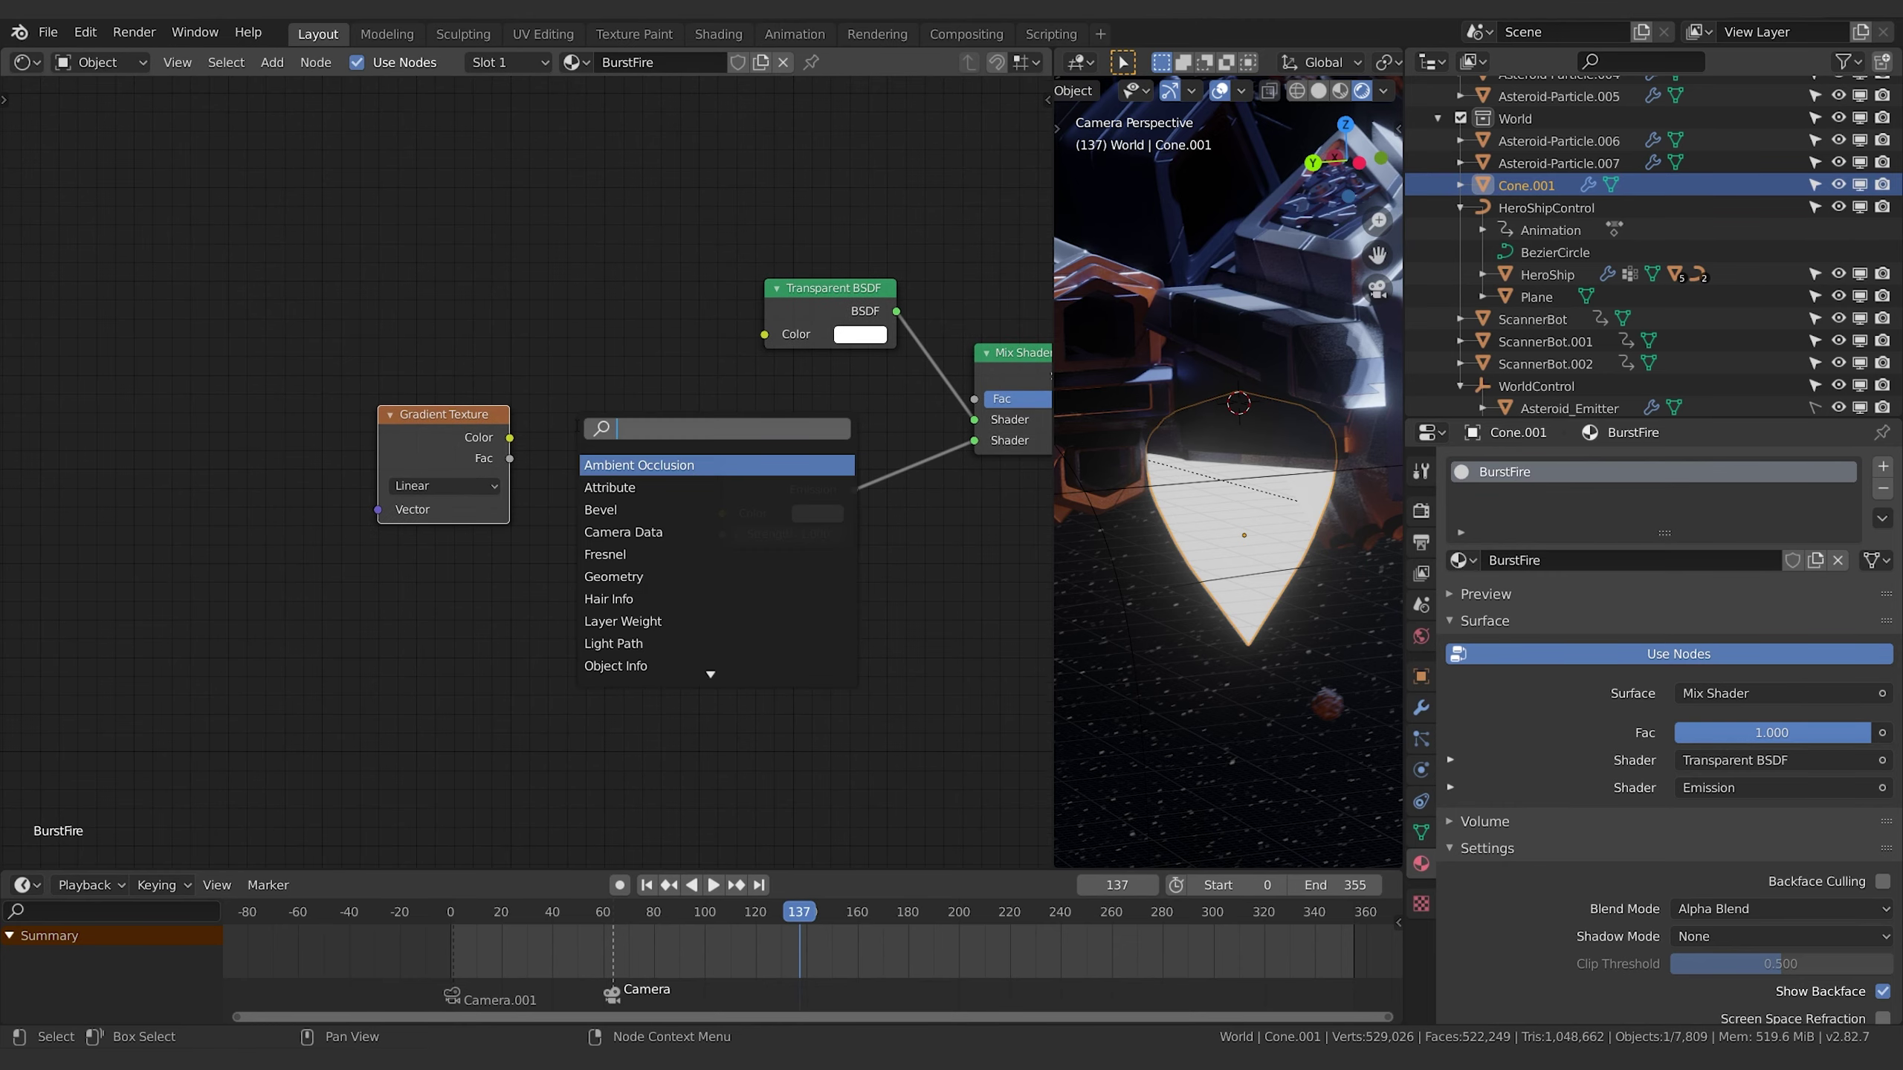
text(tex)
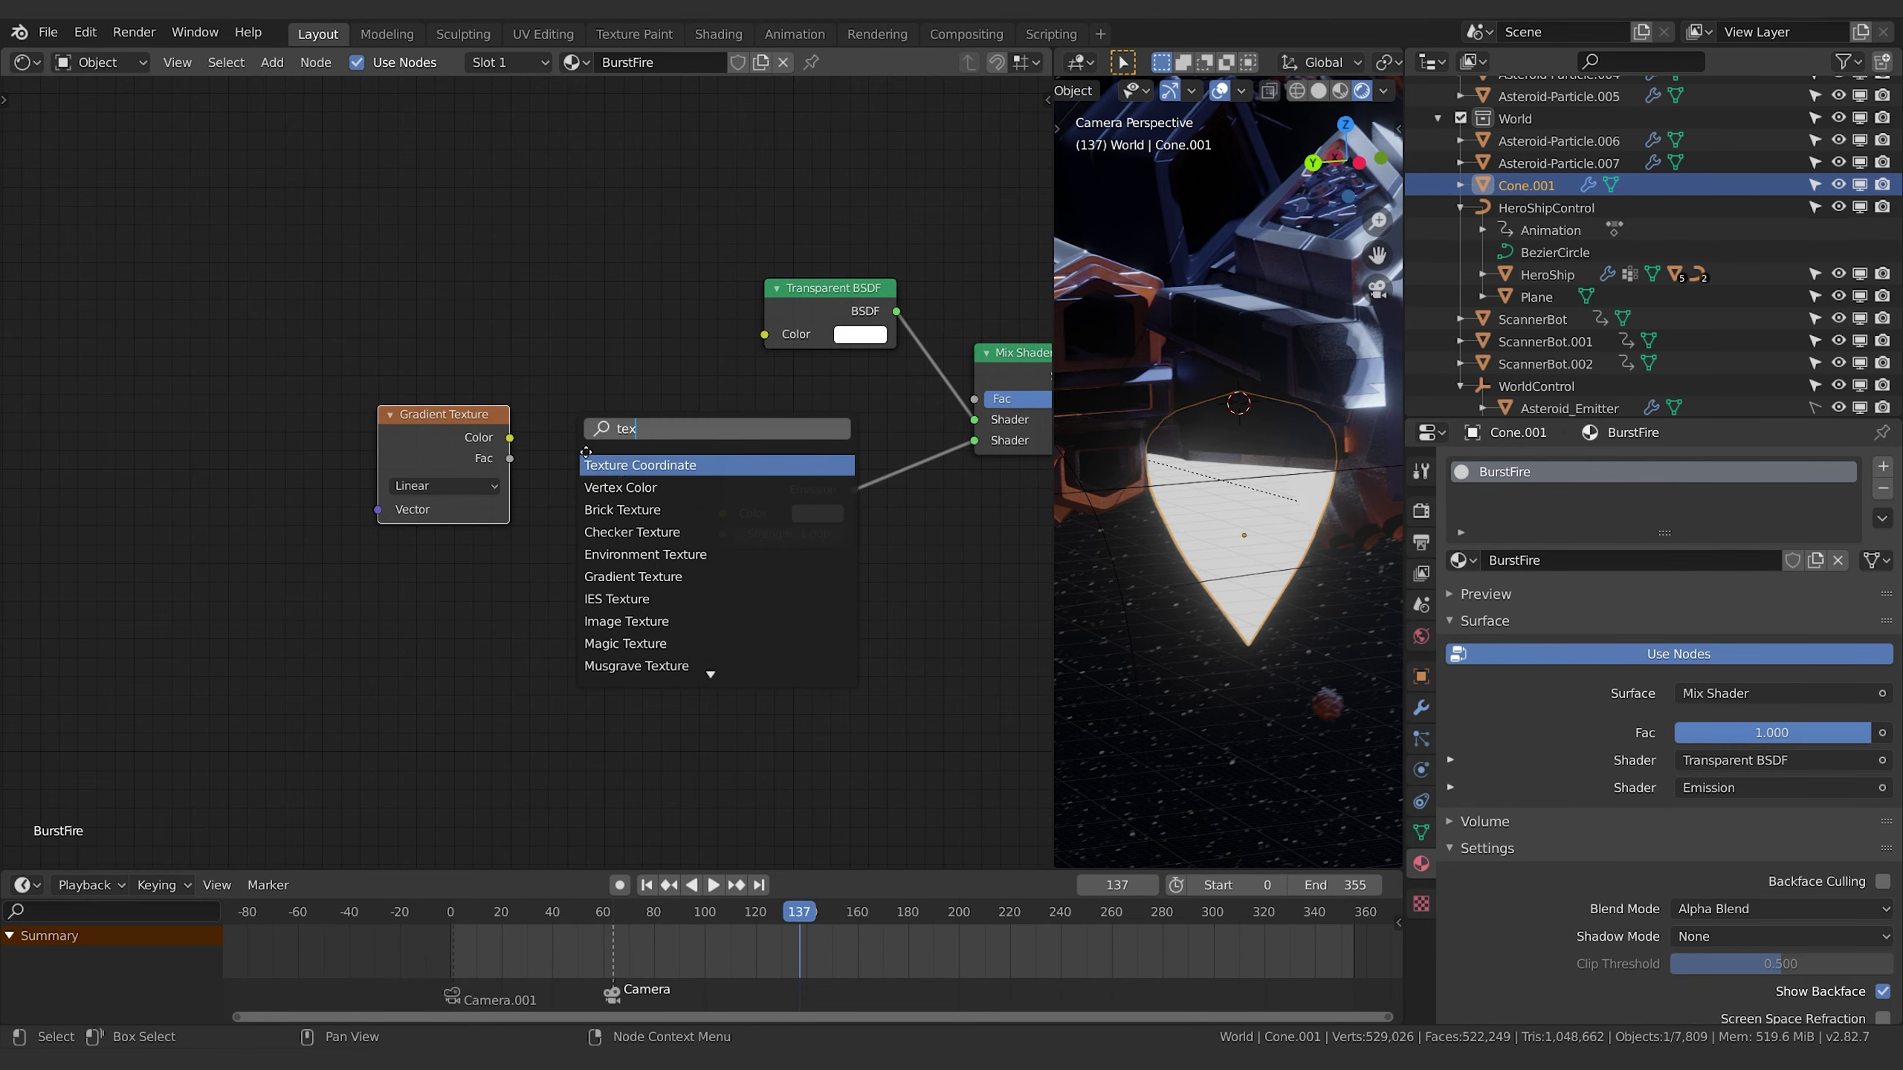
key(Return)
click(102, 396)
middle_drag(102, 397, 265, 397)
click(442, 347)
key(shift+a)
click(495, 327)
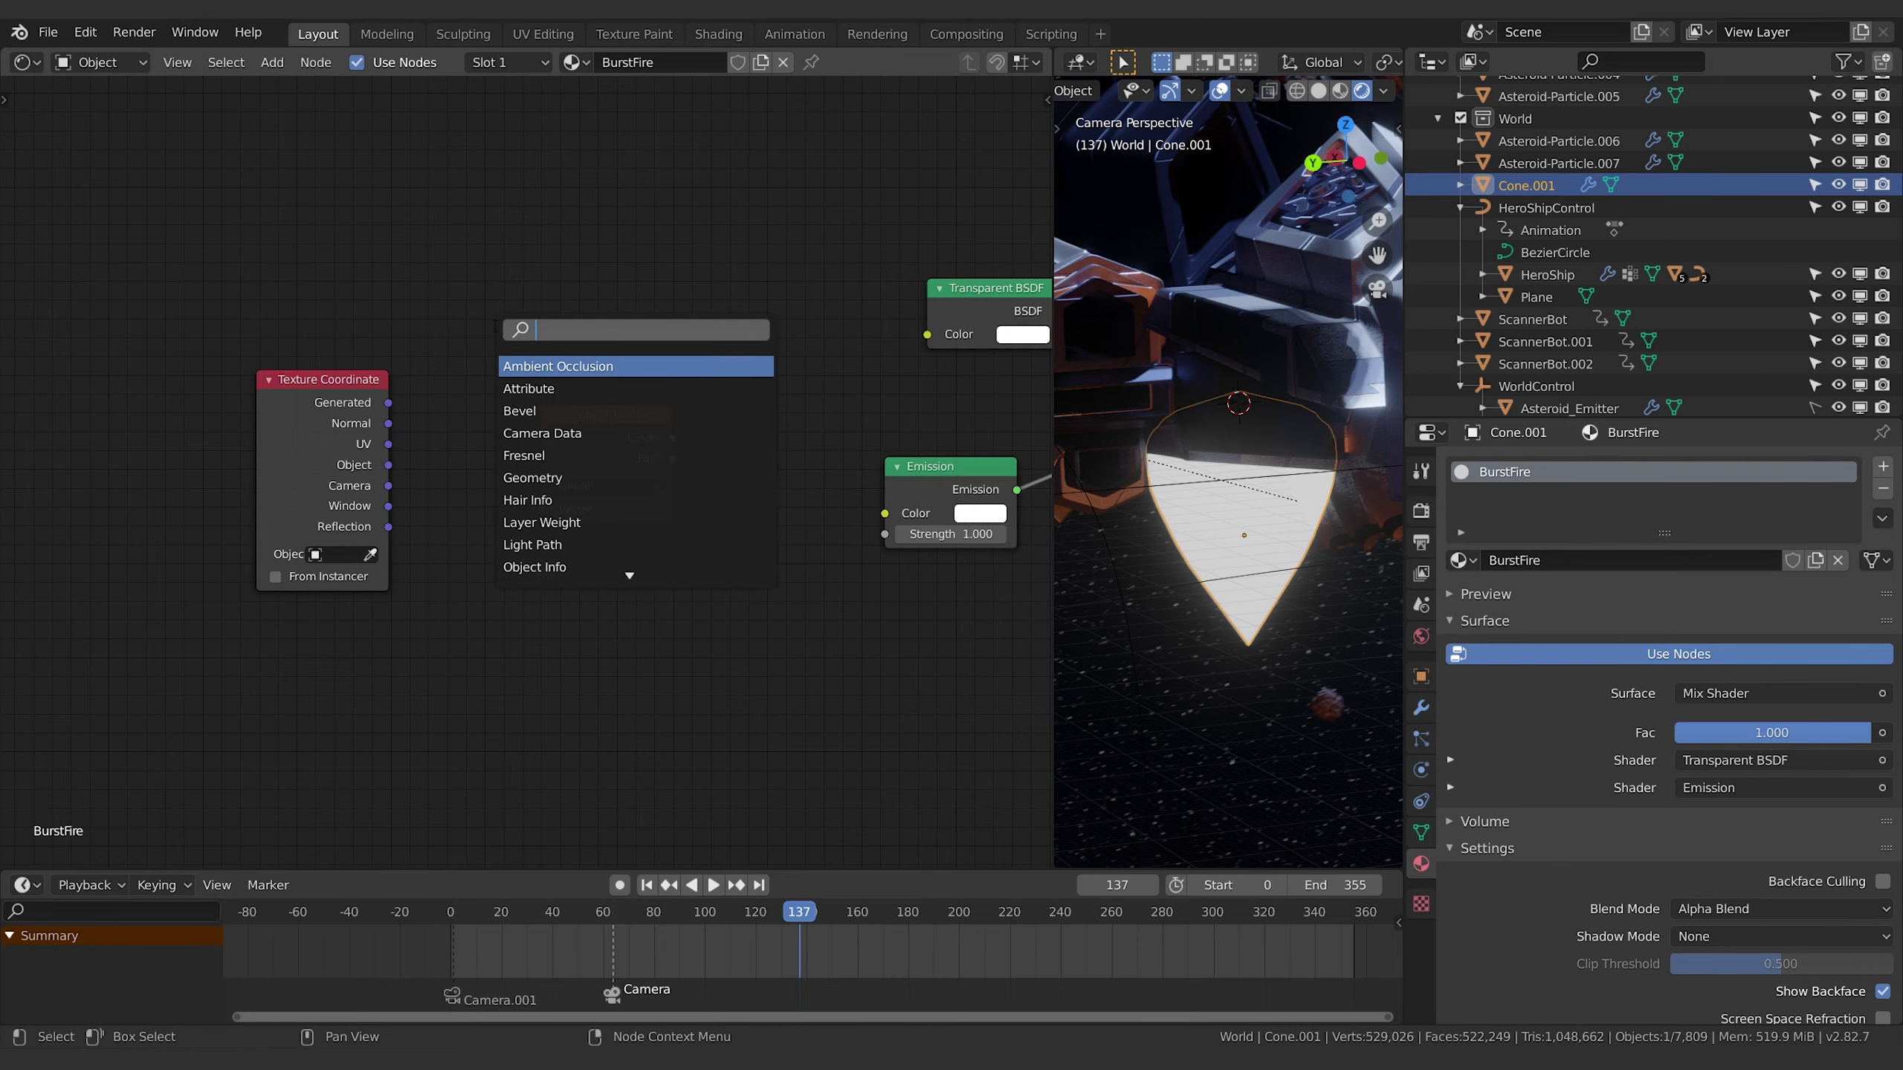
text(mapp)
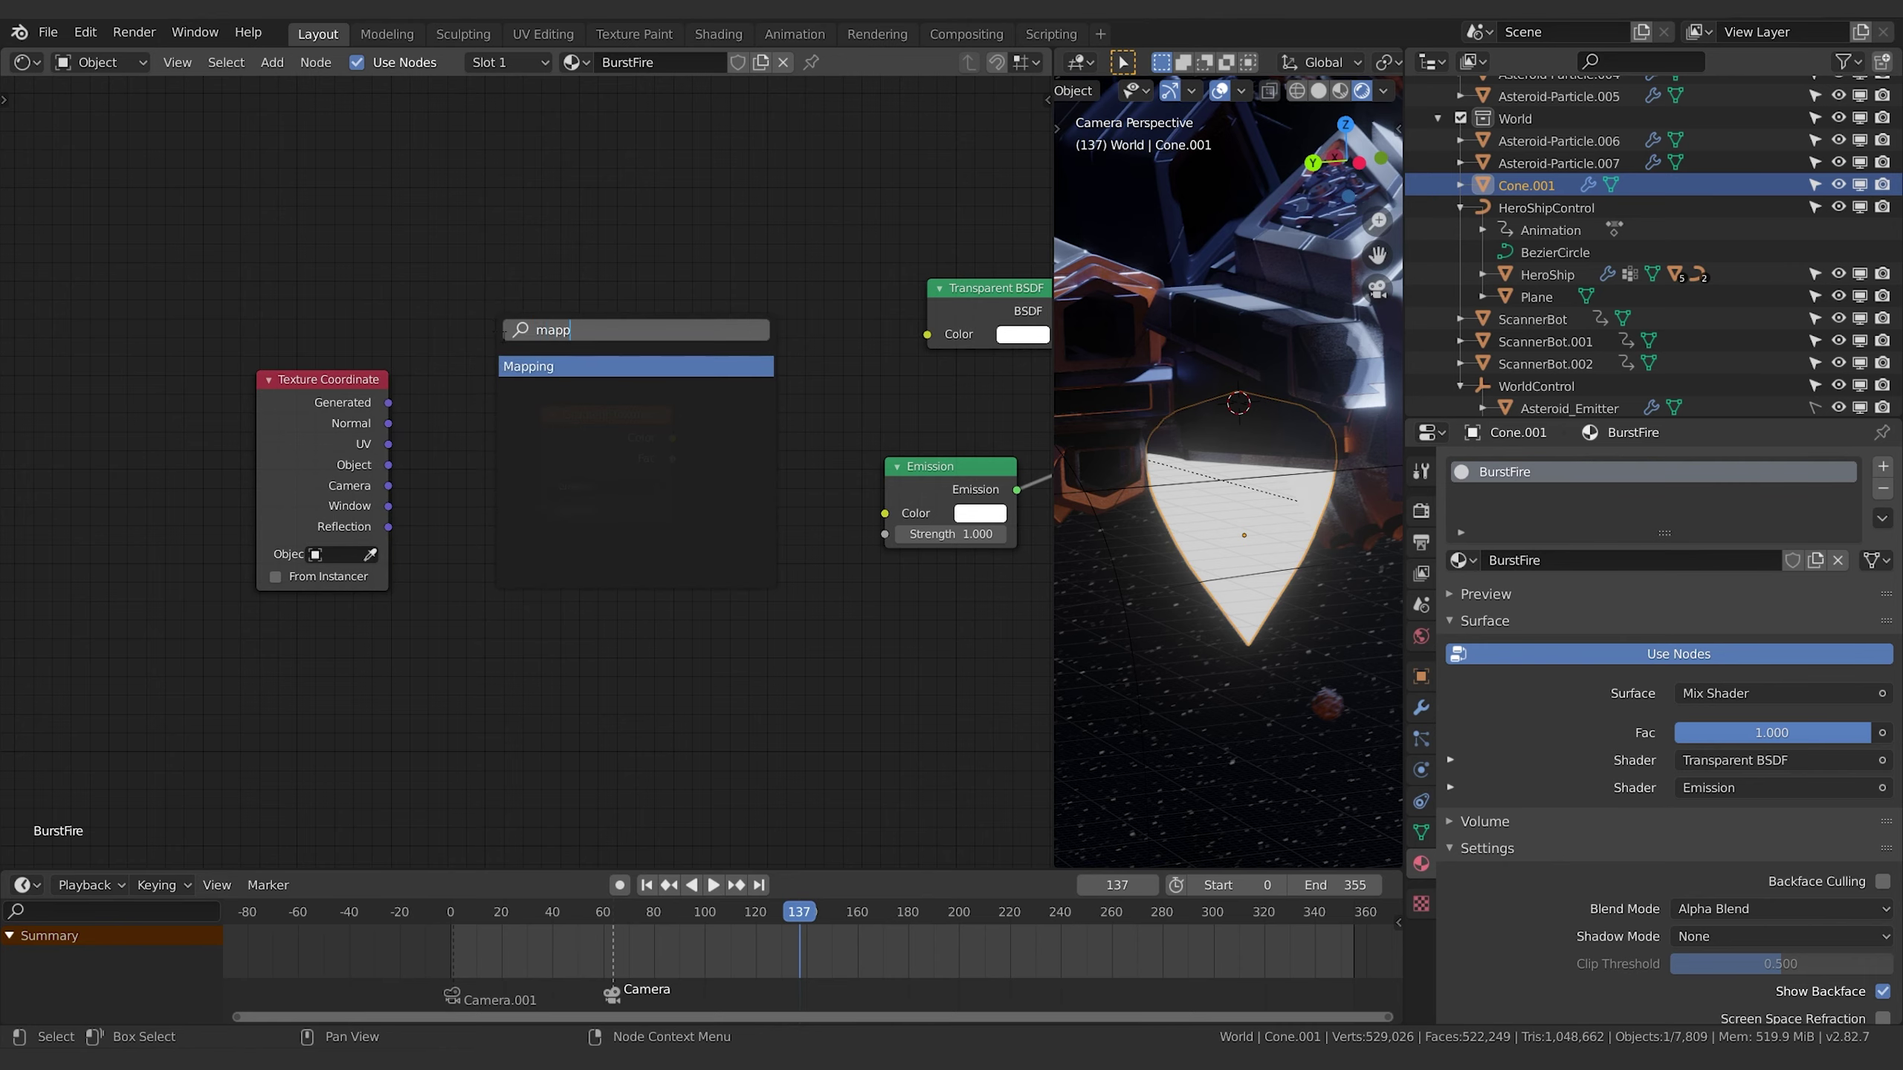
key(Return)
click(407, 399)
Wire Generated into Mapping, Mapping into Gradient Vector, and Gradient Color into Emission Color.
drag(338, 389, 209, 411)
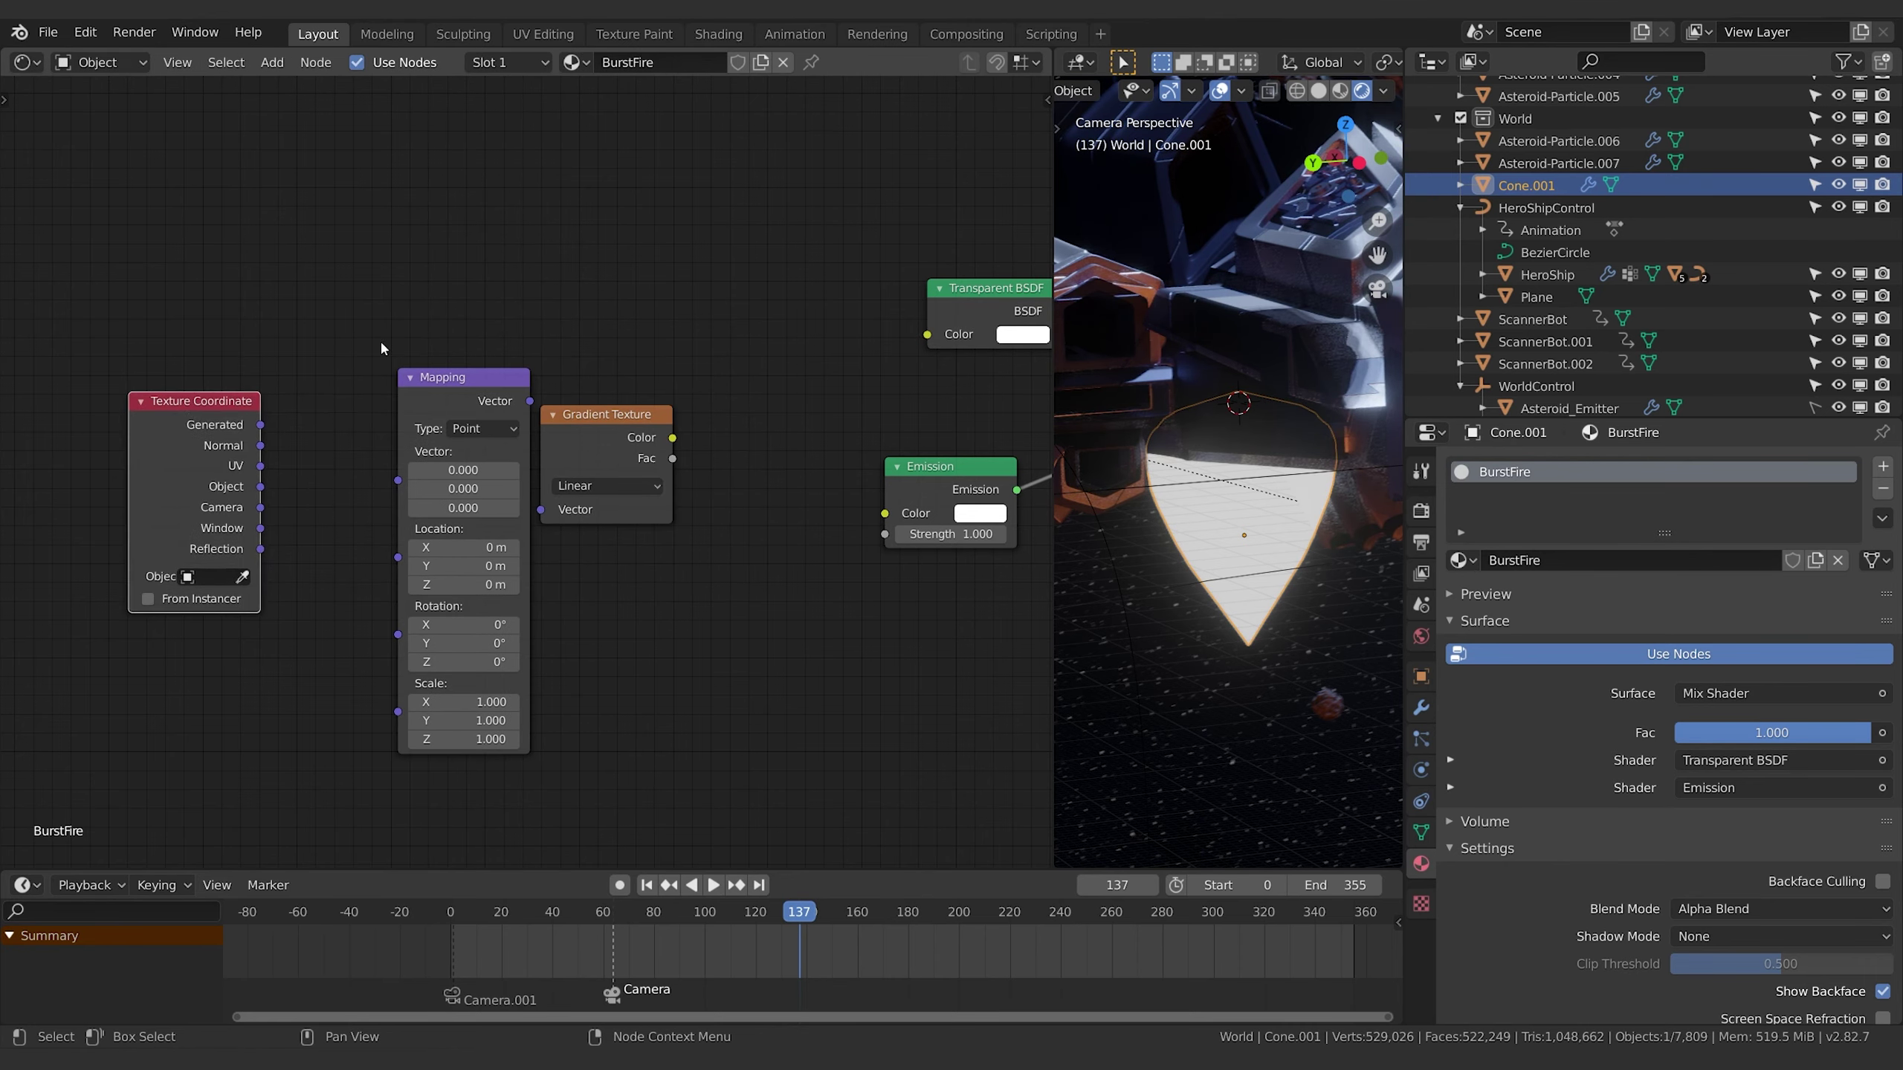
drag(569, 420, 648, 417)
drag(259, 425, 397, 480)
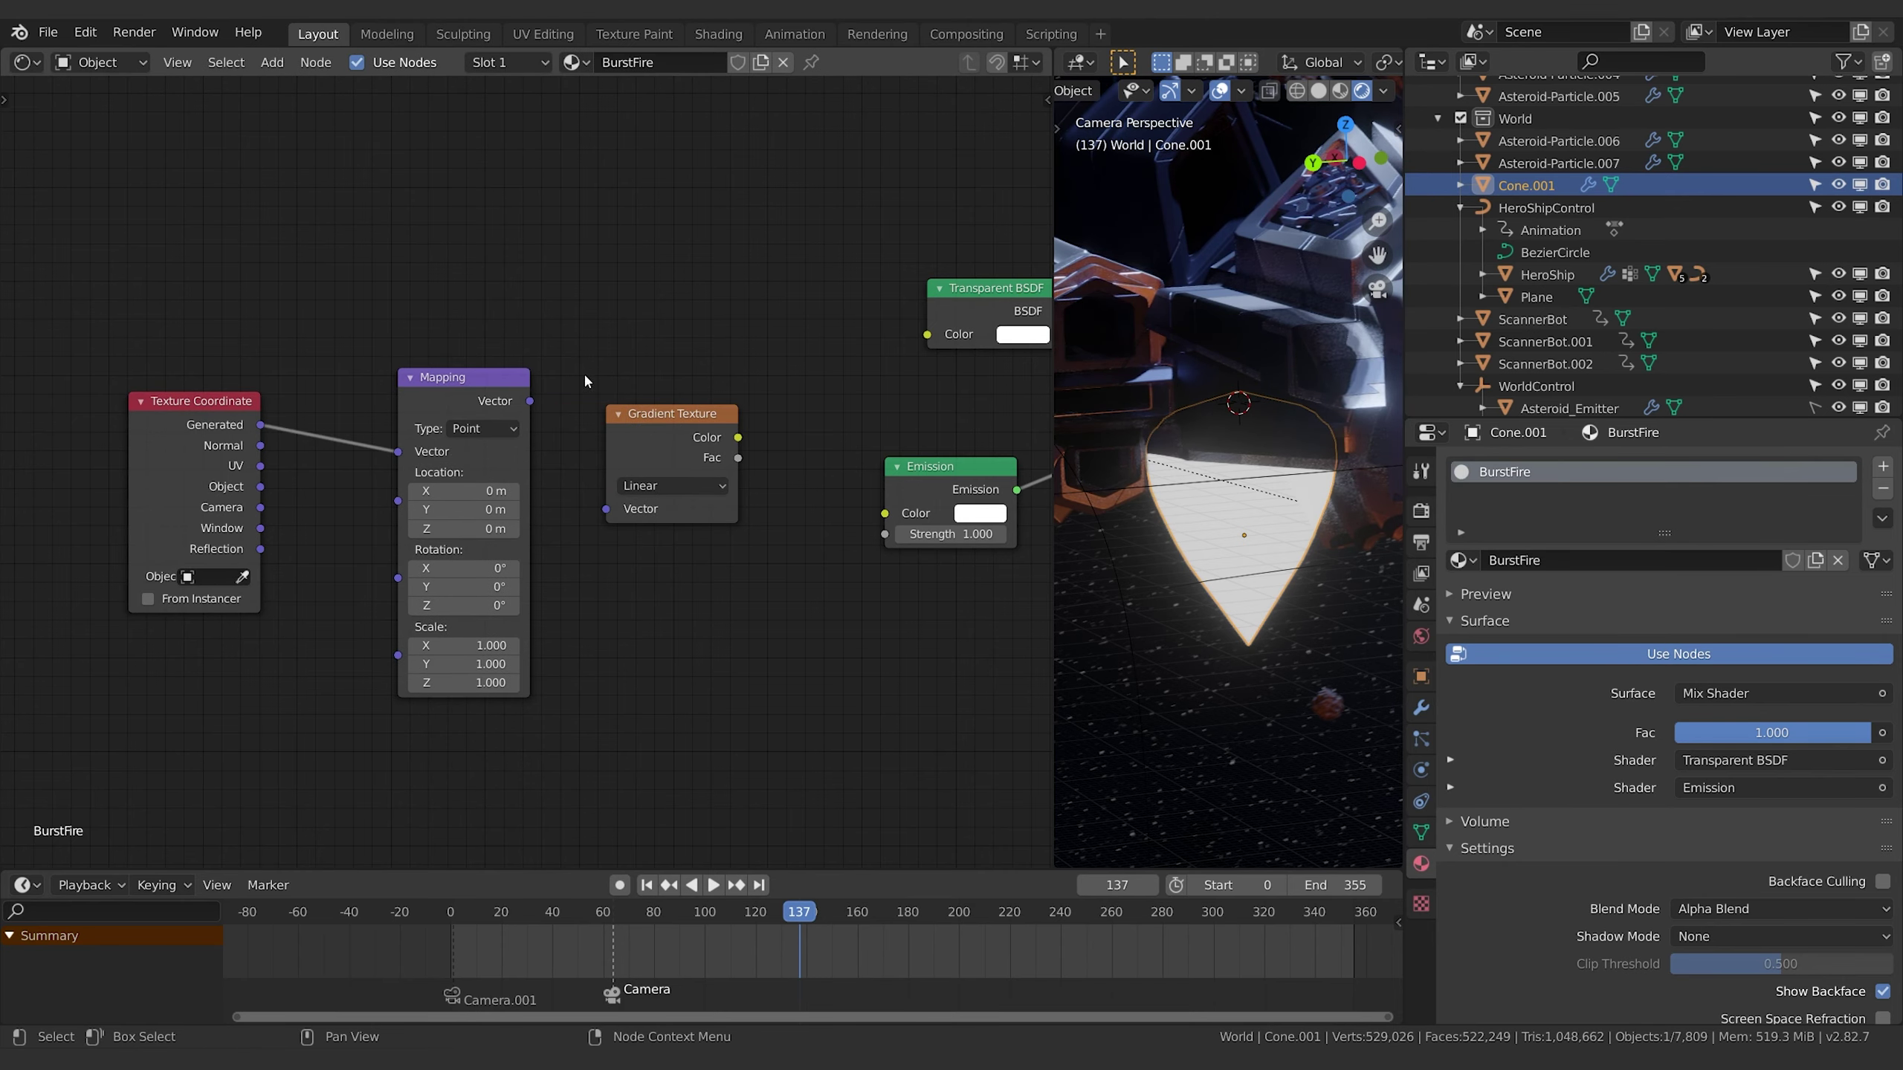
drag(528, 403, 603, 522)
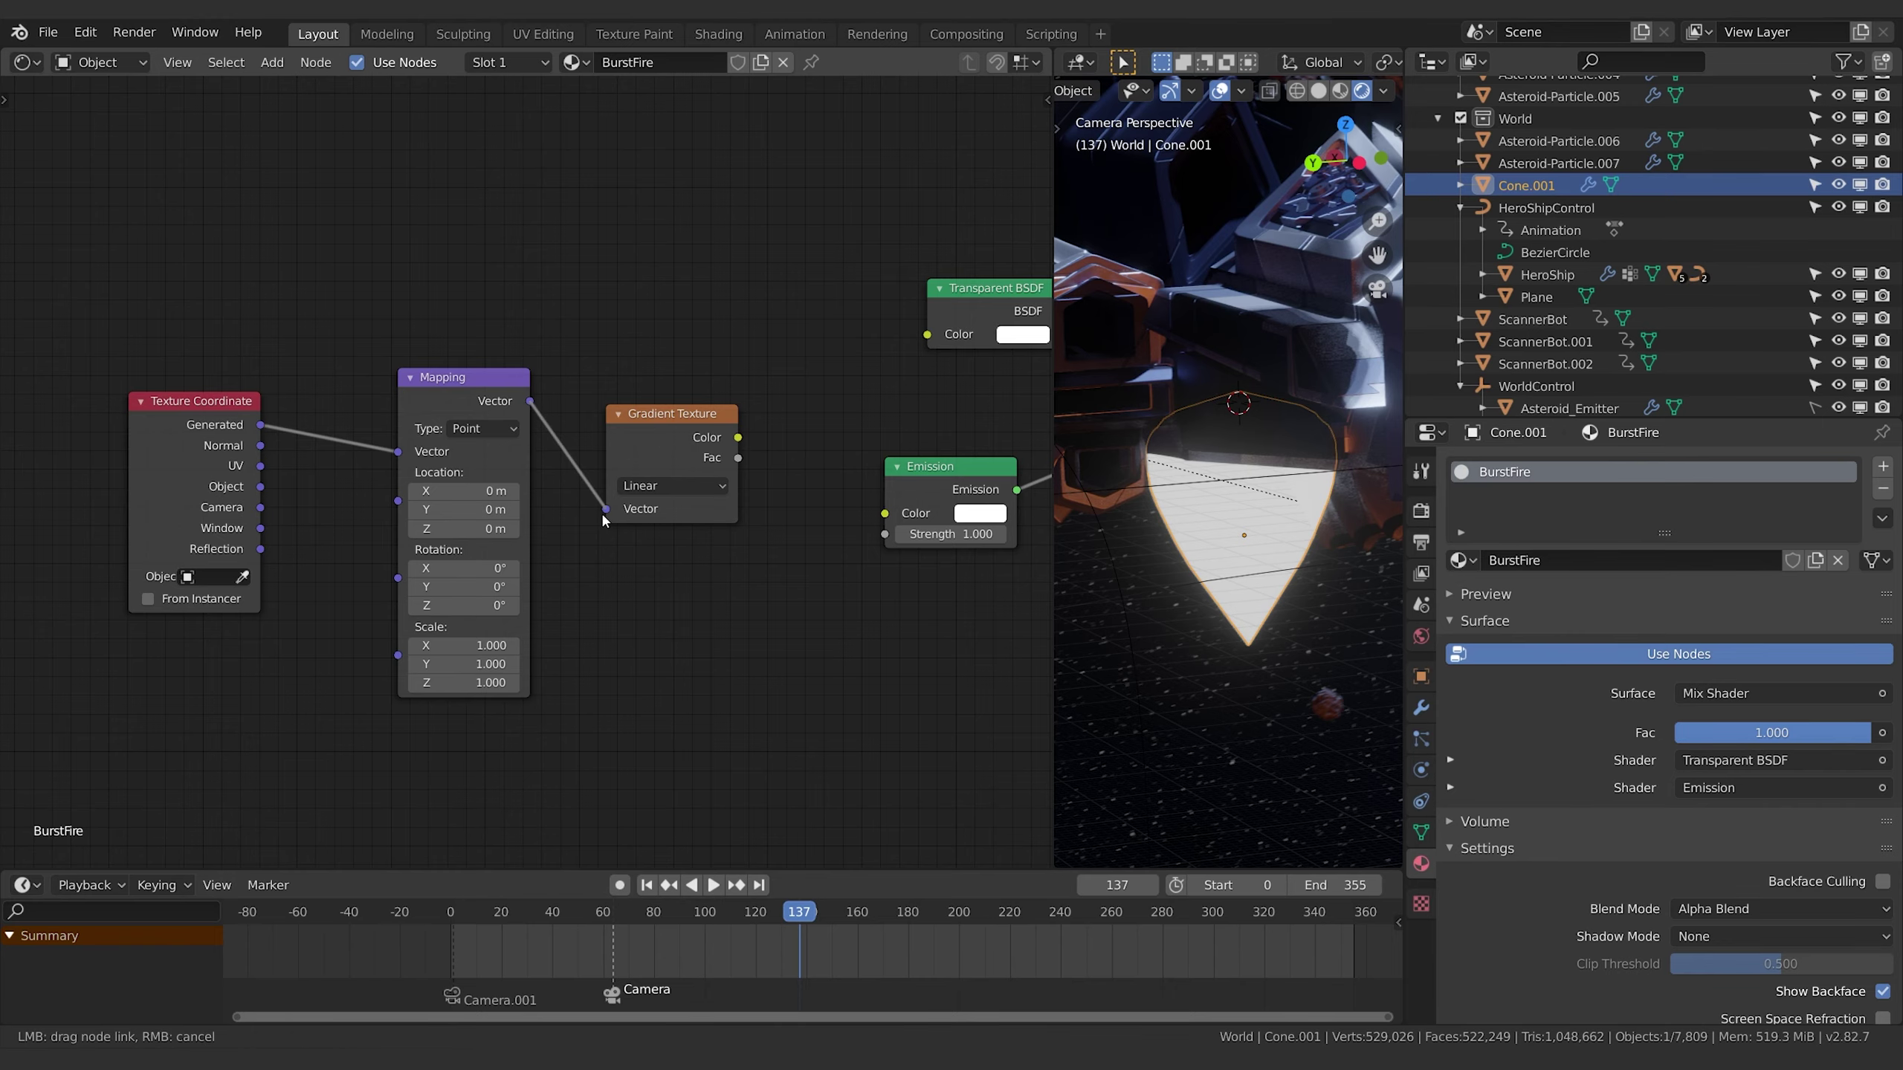
middle_drag(604, 520, 456, 536)
drag(590, 453, 651, 506)
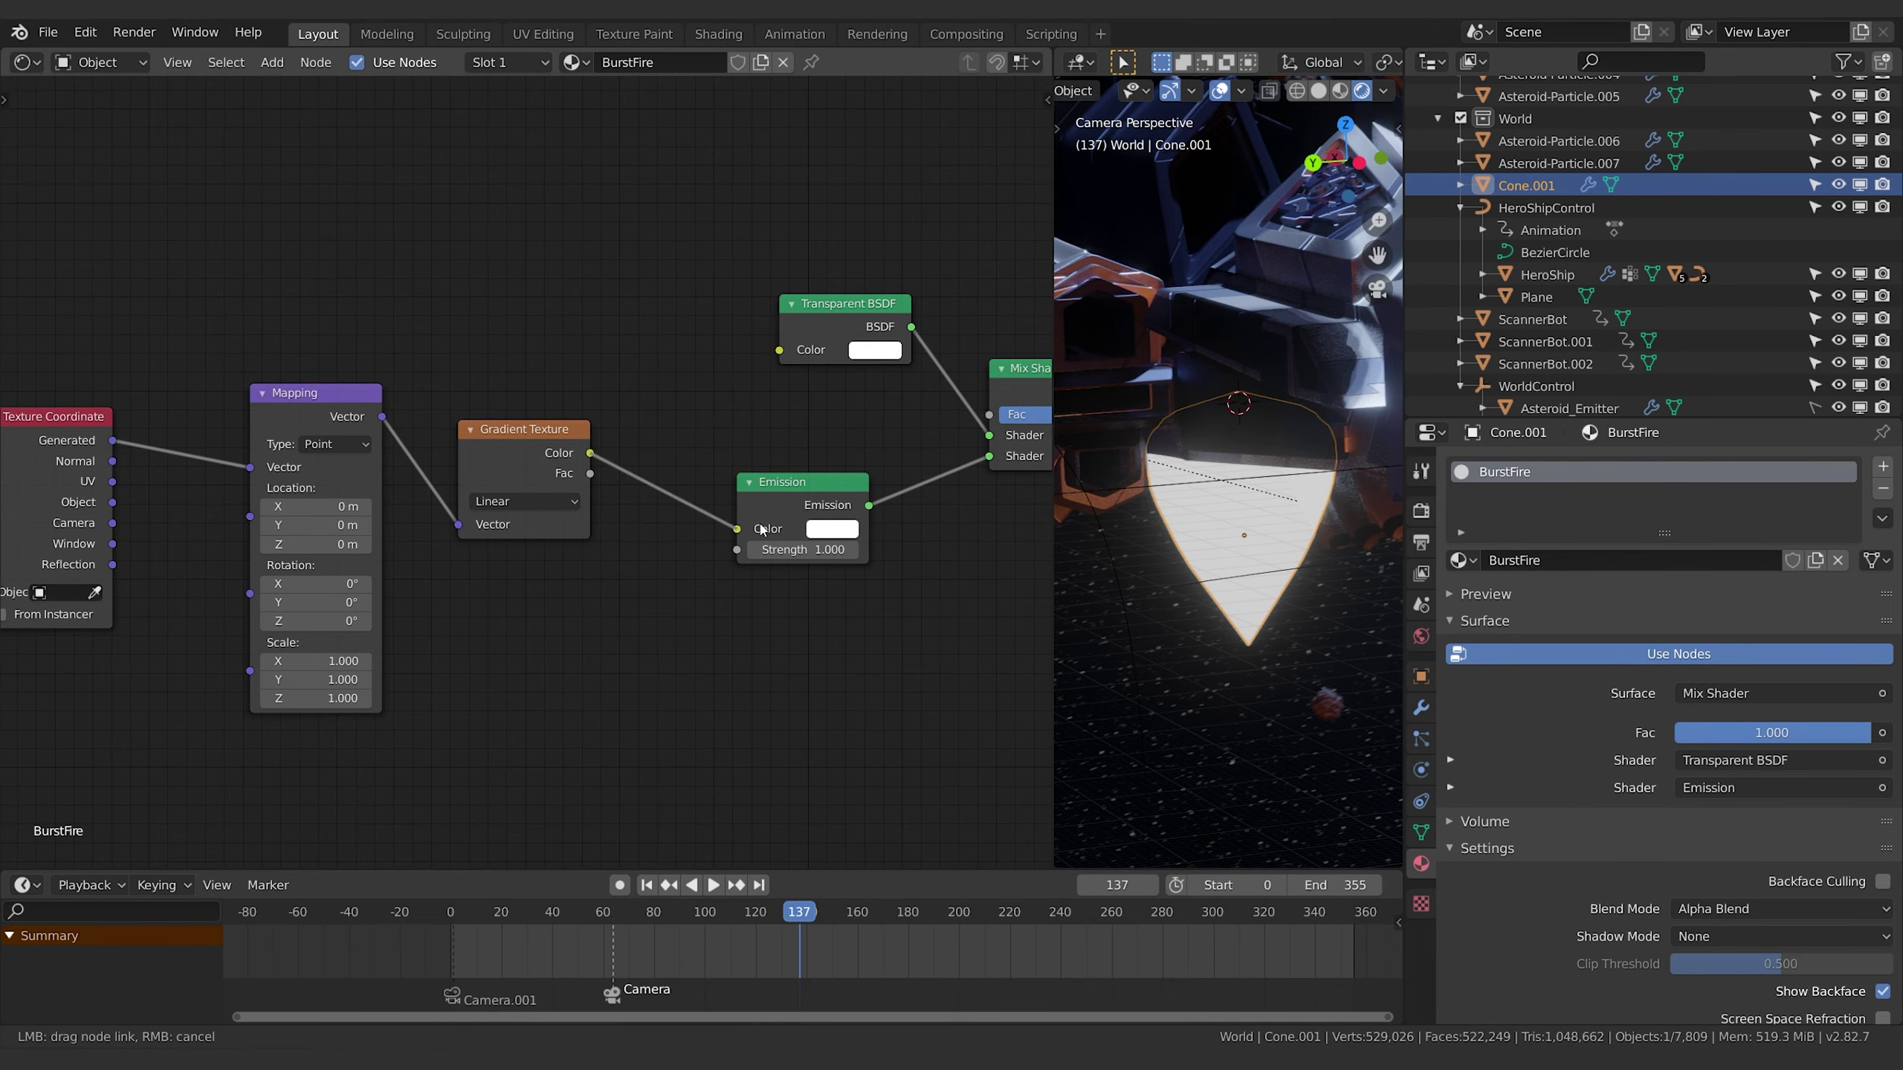
drag(761, 529, 738, 528)
middle_drag(421, 678, 671, 676)
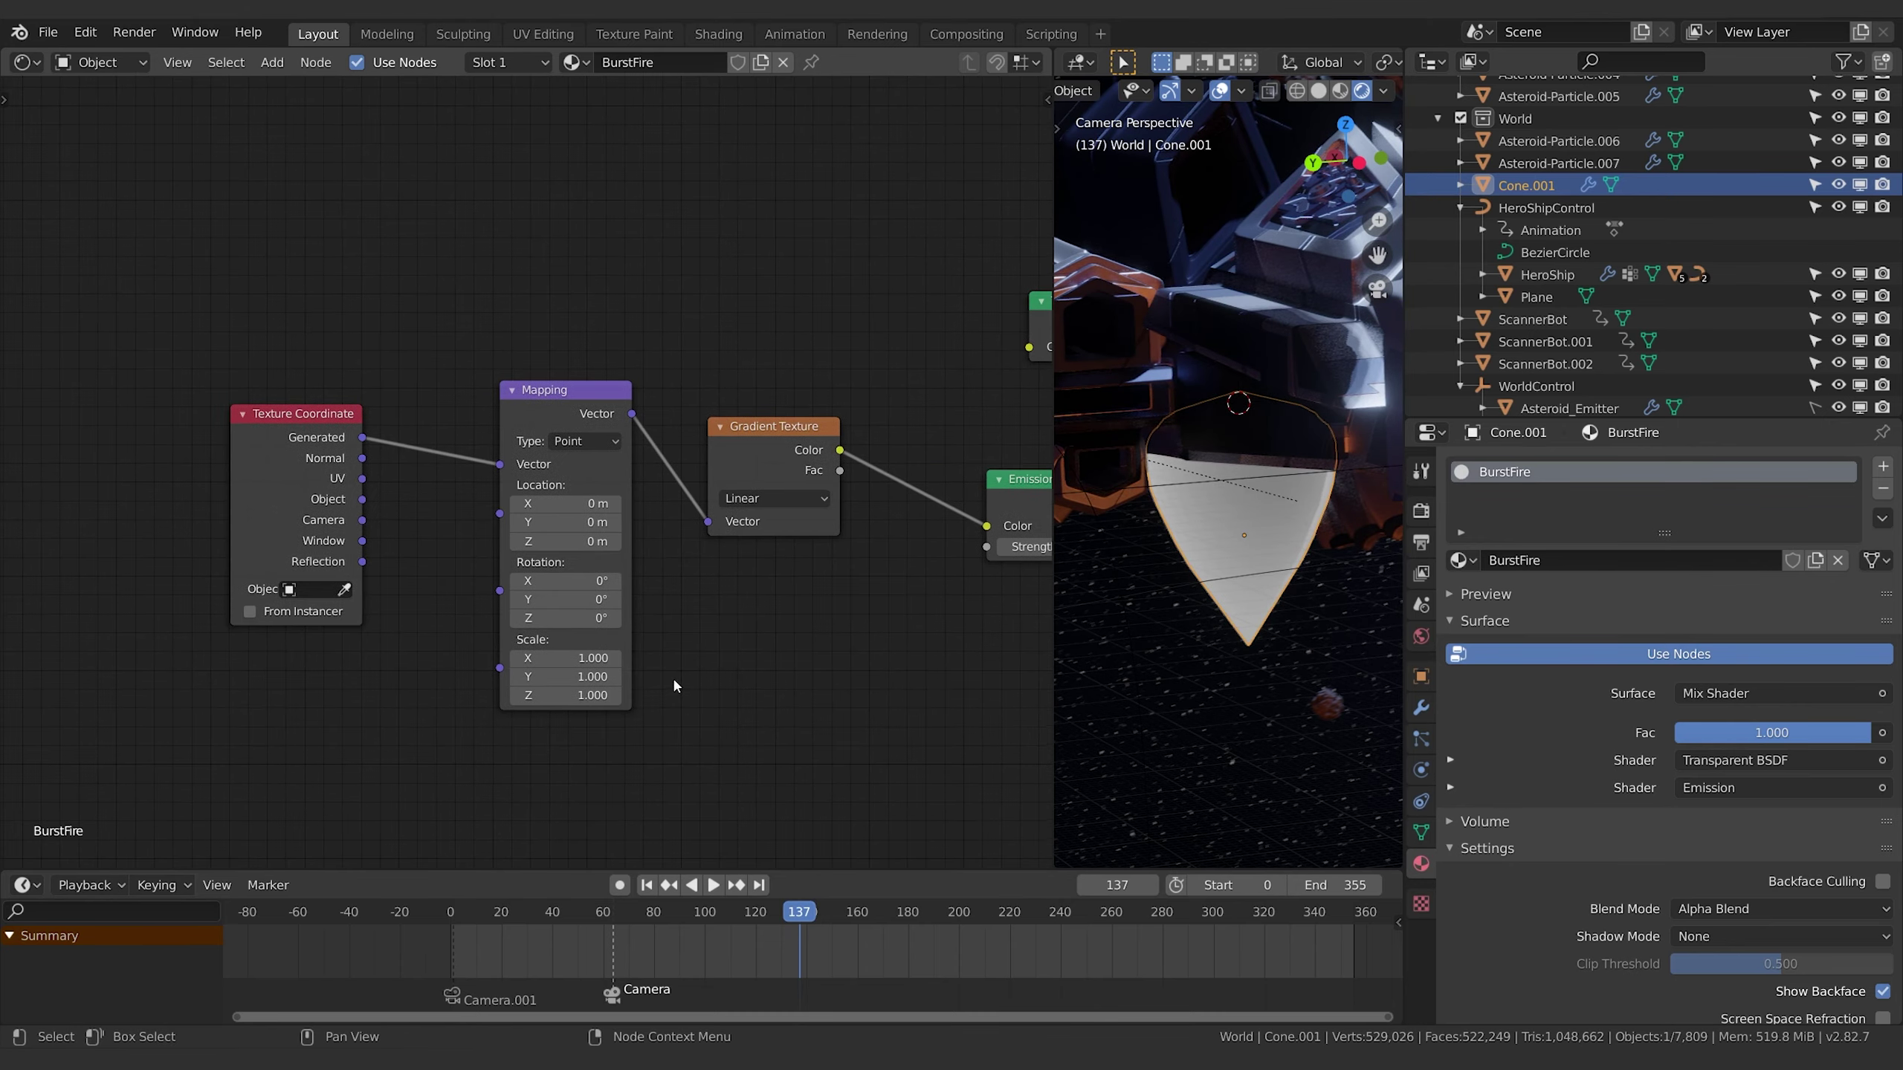
Offset the Mapping node's Location X to -0.4 m.
middle_drag(1311, 648, 1179, 623)
double_click(560, 578)
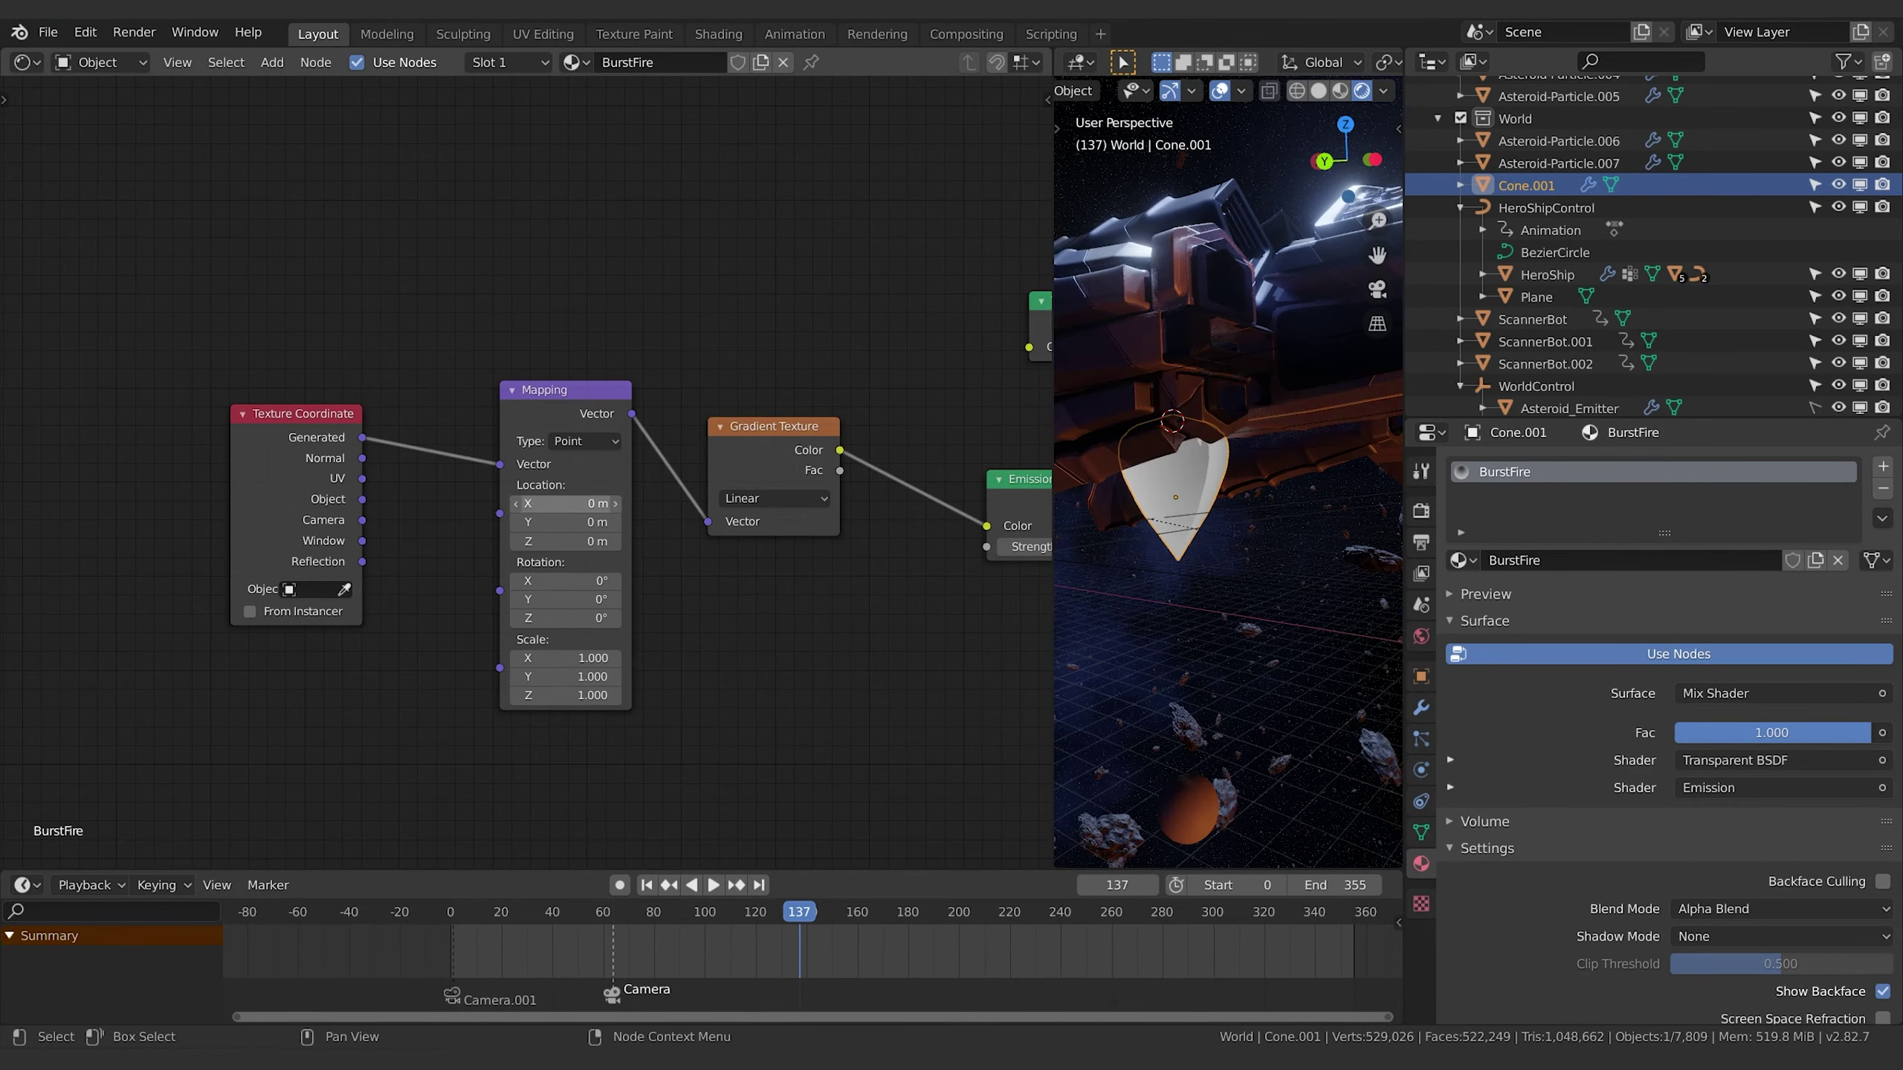
drag(566, 504, 547, 504)
middle_drag(1340, 578, 1273, 569)
Rotate the gradient -90° around Y and set the Mapping Location X to 0.7 m.
drag(565, 592, 517, 592)
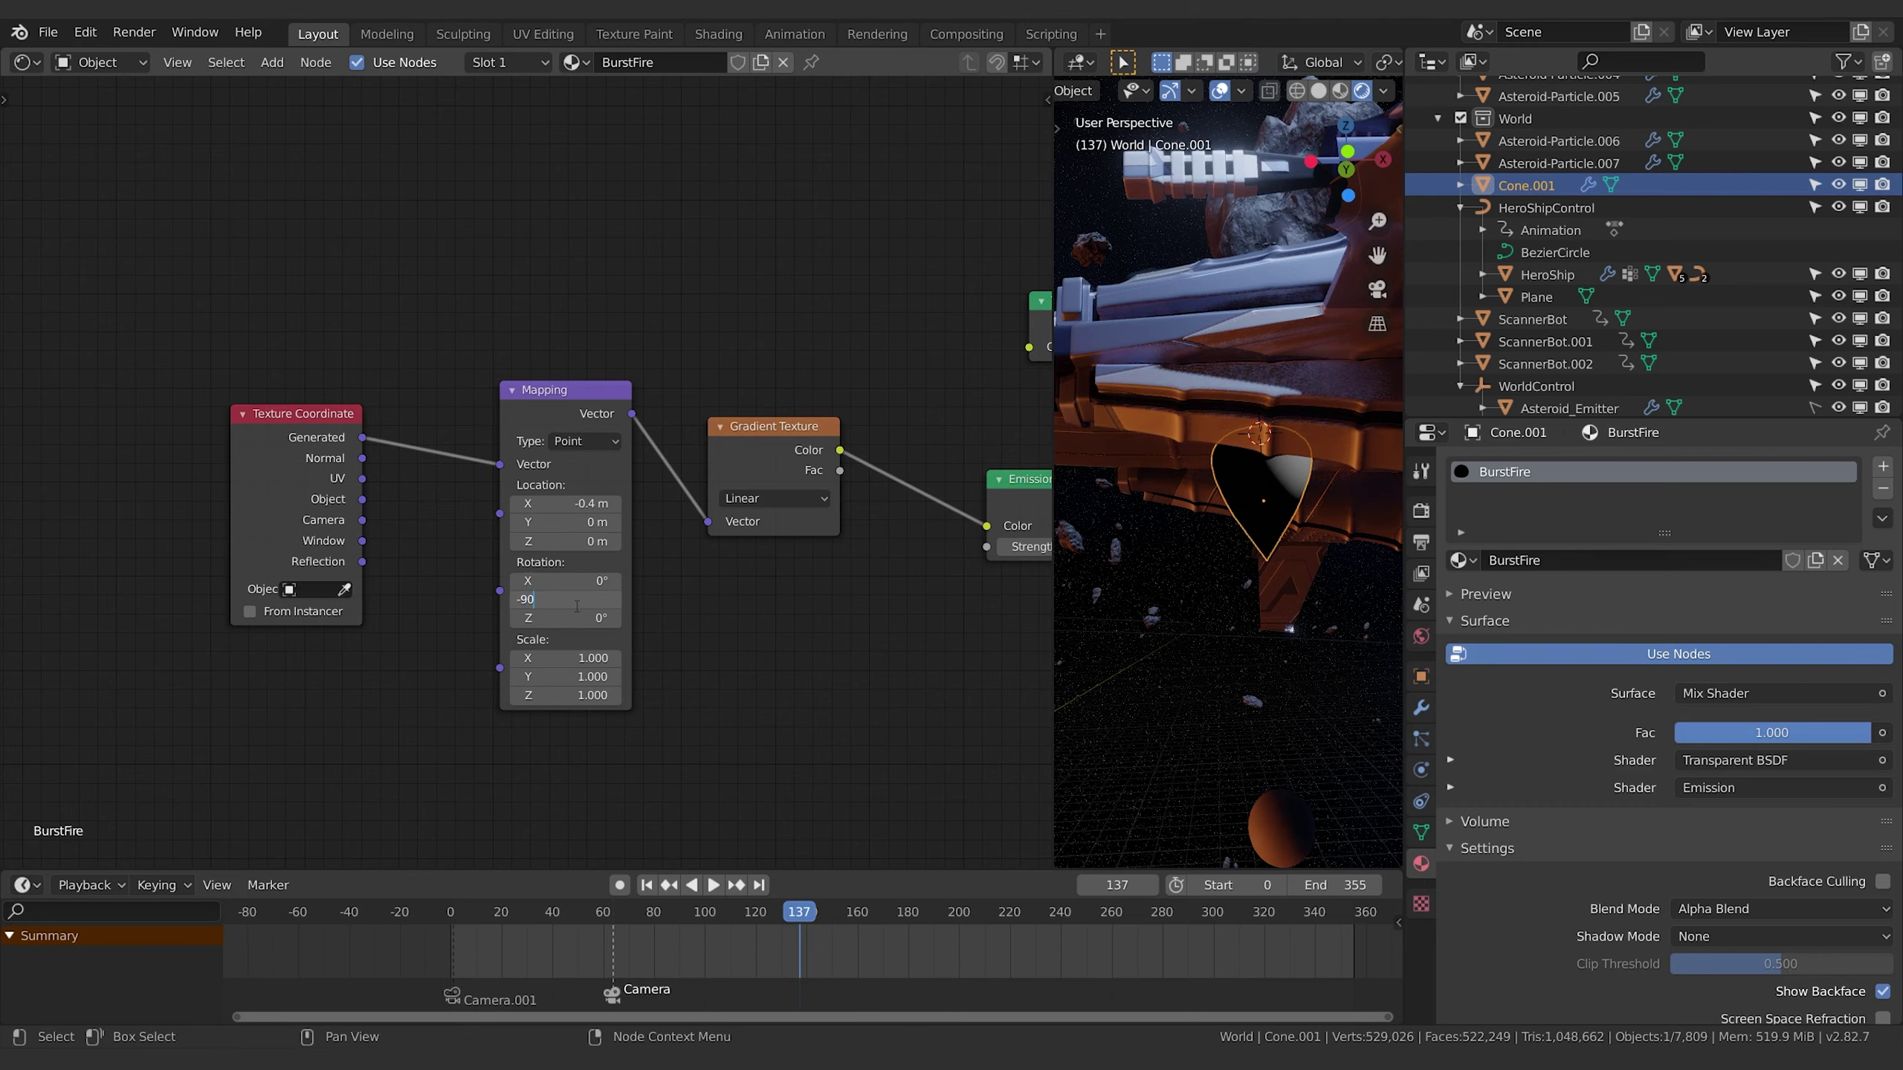
key(Return)
mouse_move(566, 503)
mouse_down()
mouse_move(525, 503)
mouse_move(591, 504)
mouse_up()
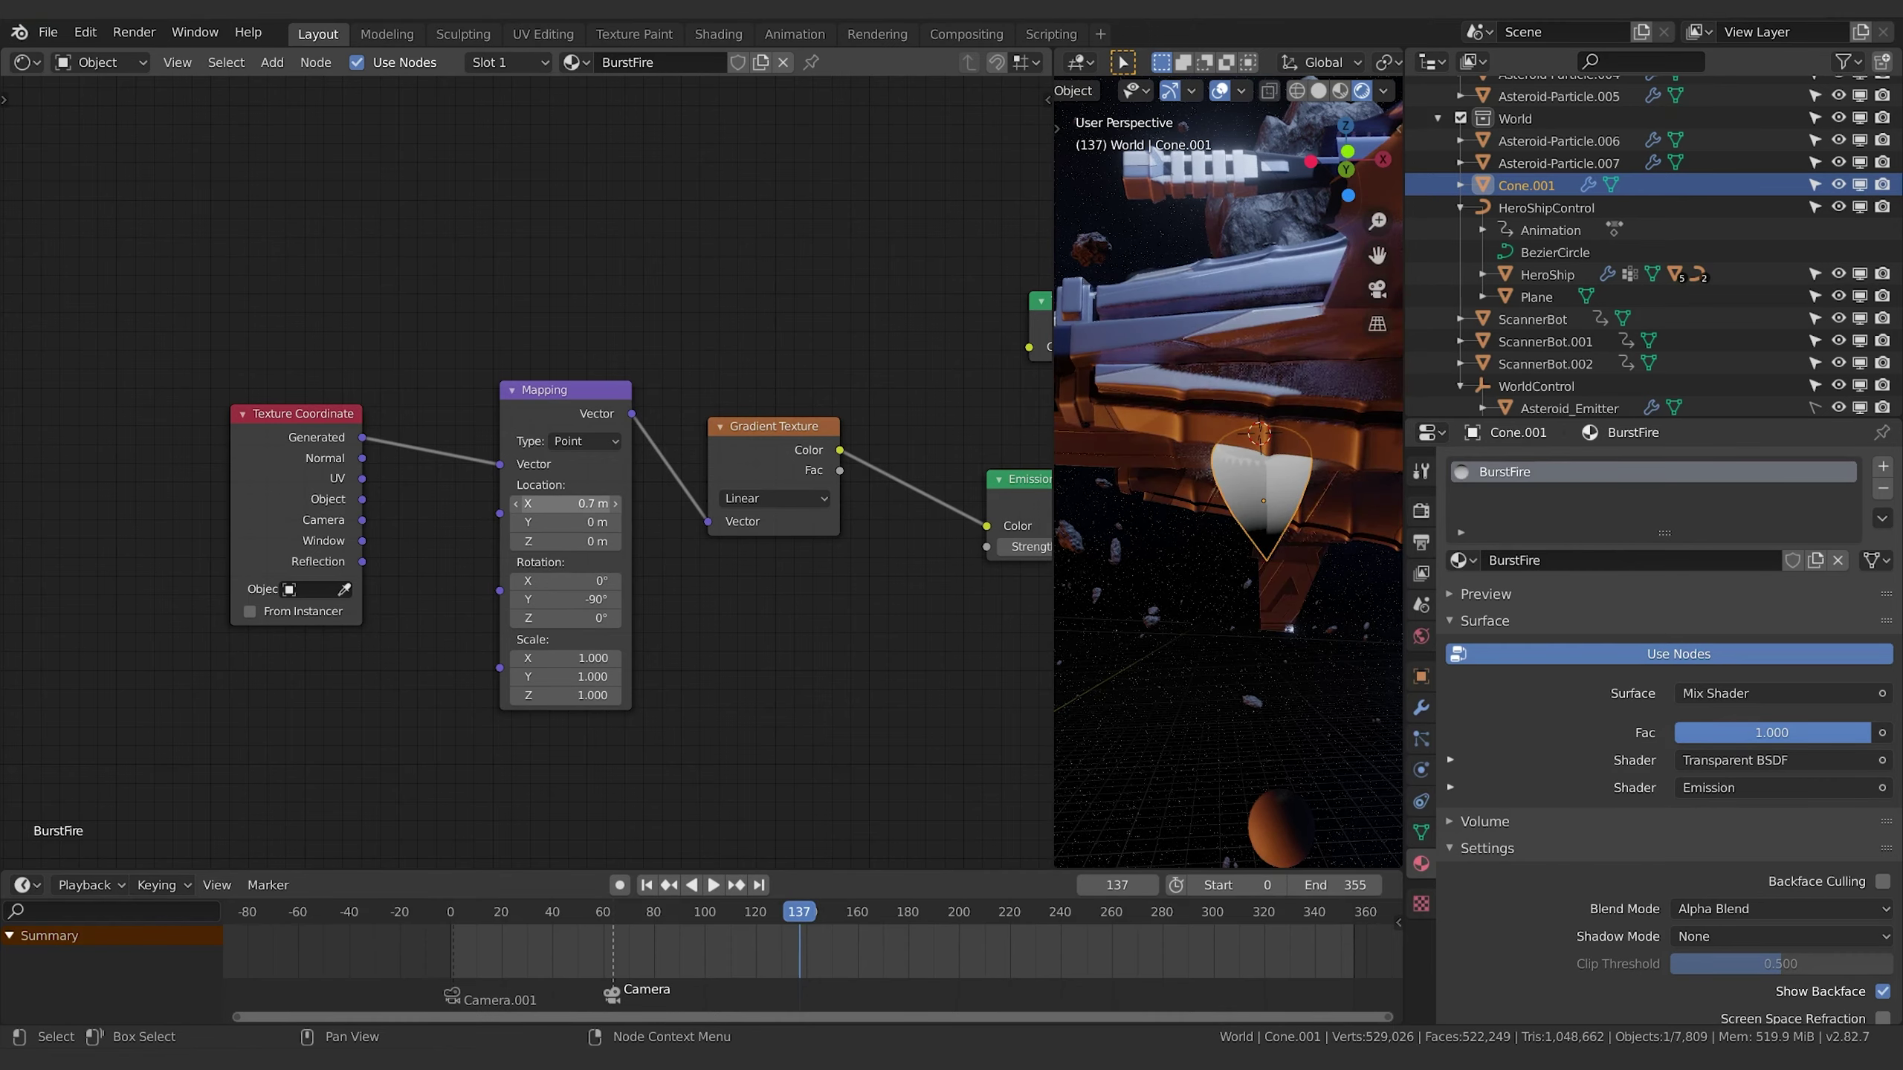
middle_drag(1236, 577, 1078, 615)
Move the Texture Coordinate and Mapping nodes further left and reframe the shader nodes.
middle_drag(807, 677, 820, 659)
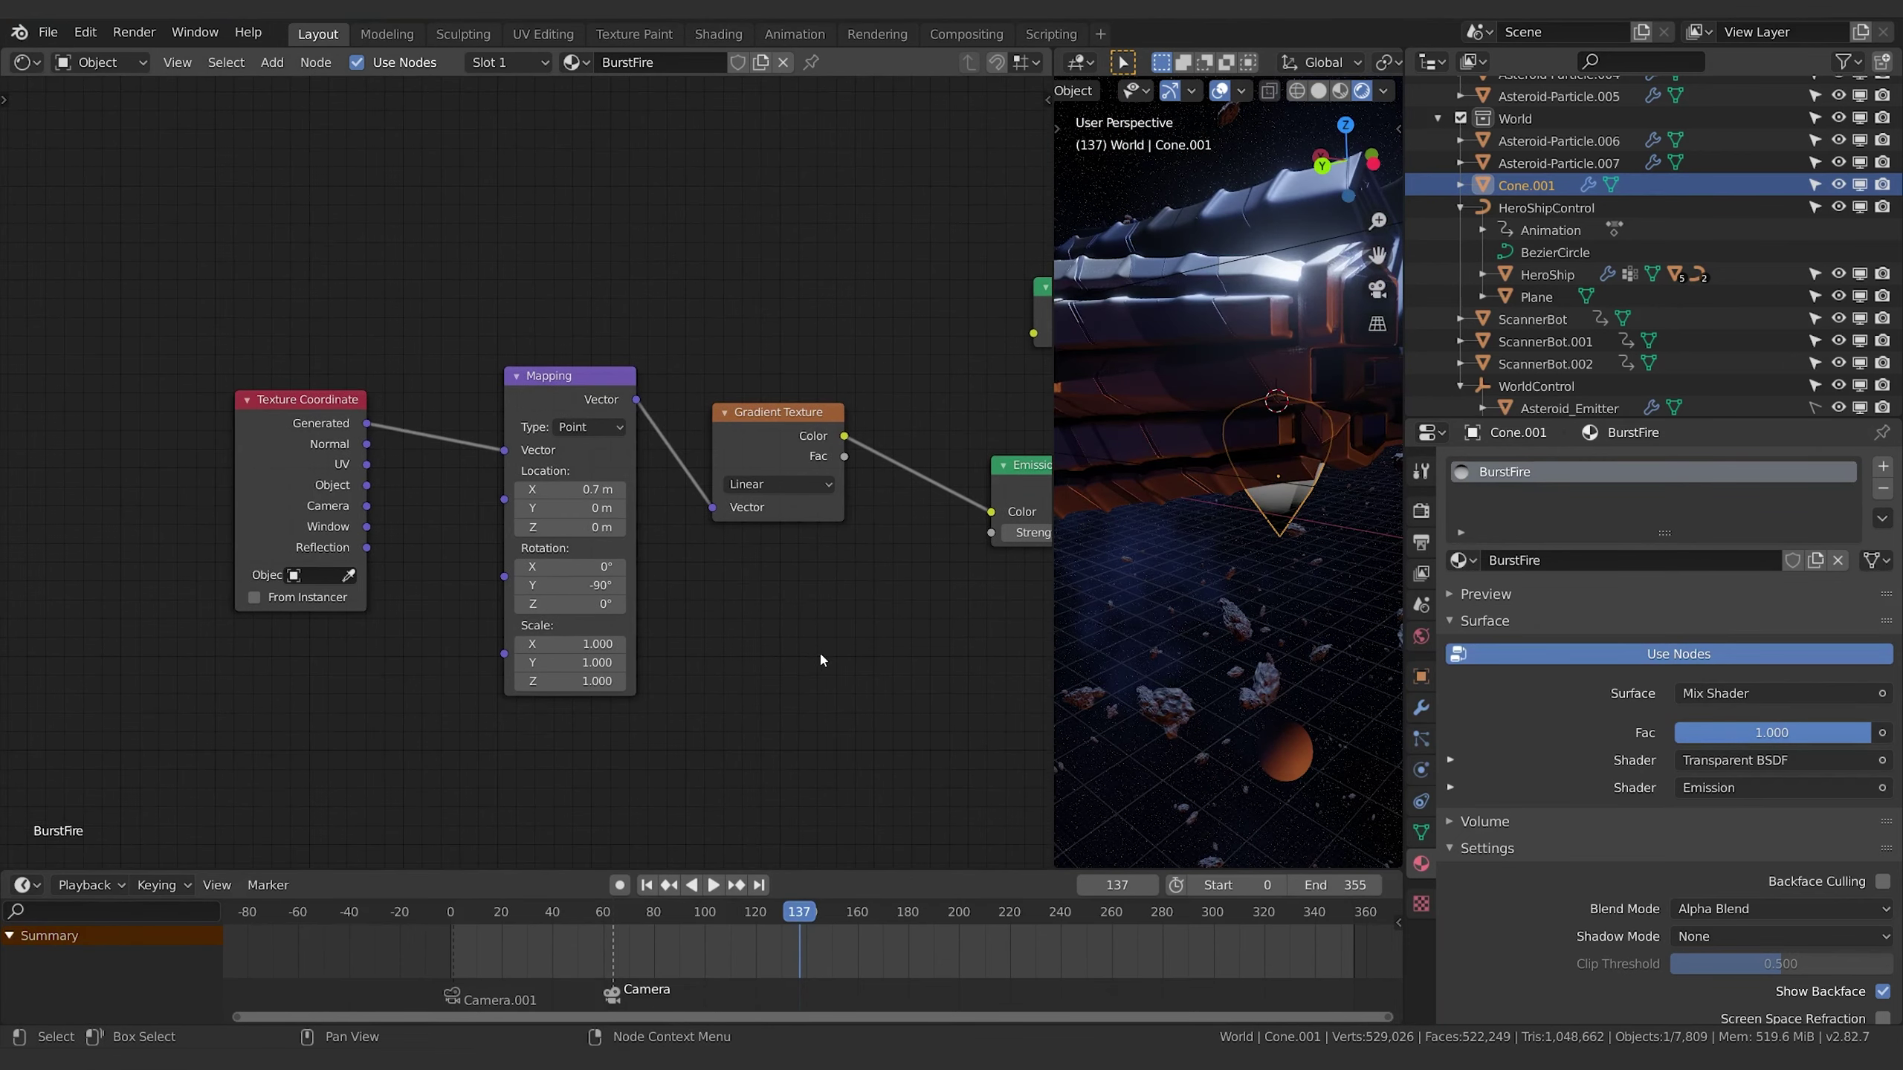
key(g)
click(379, 404)
click(764, 485)
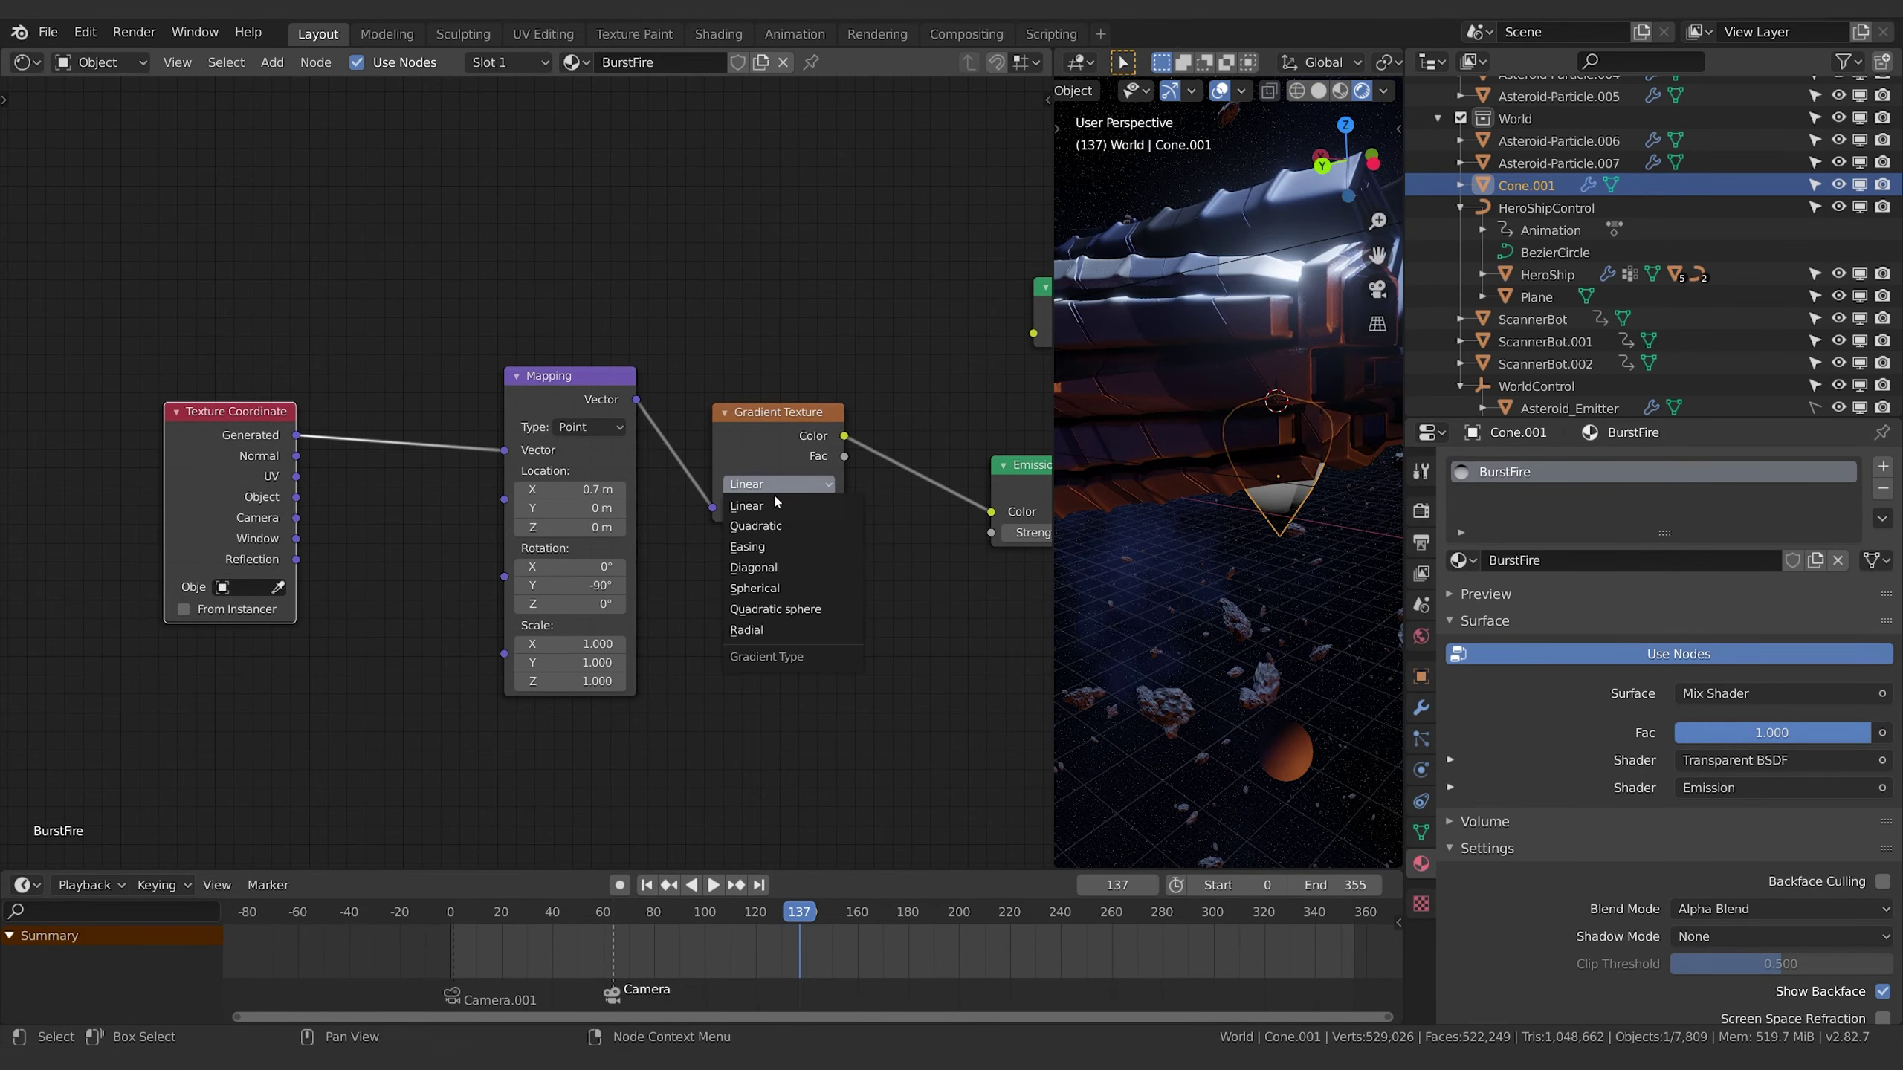
middle_drag(1243, 533, 1176, 556)
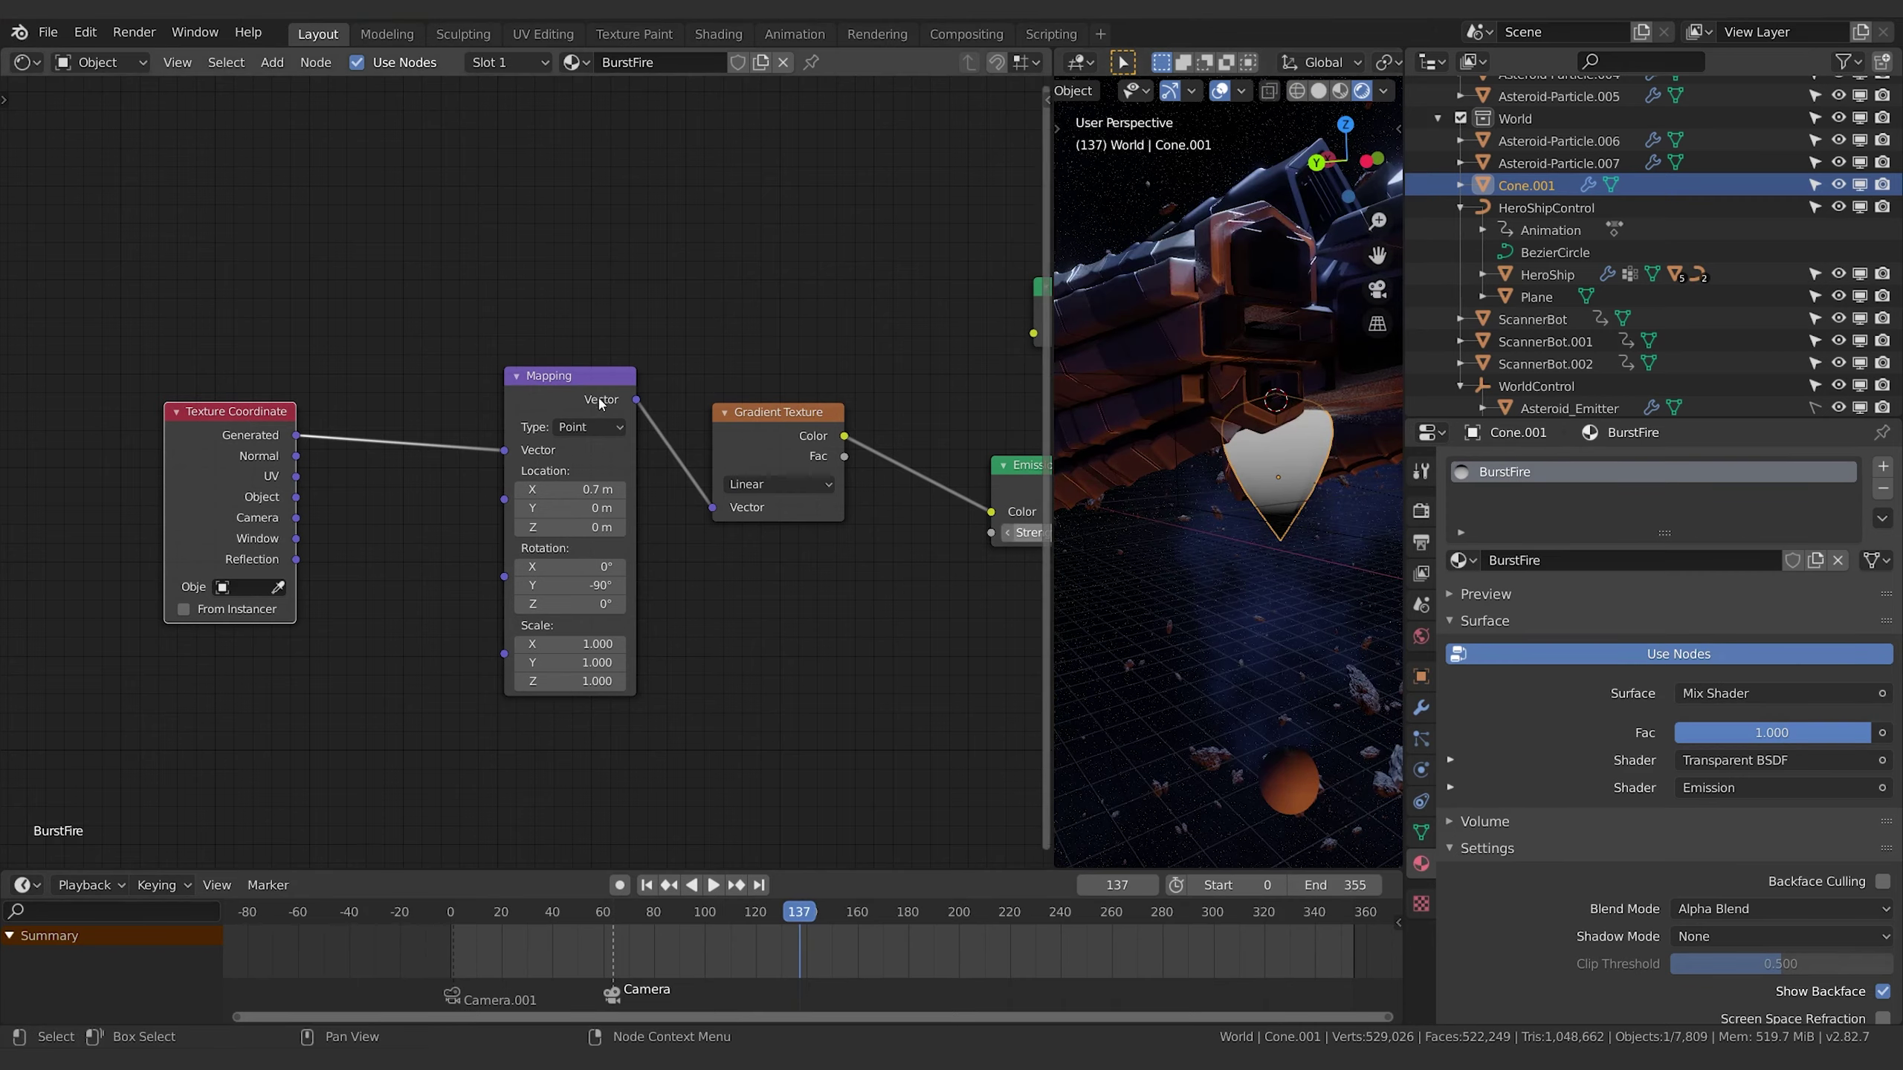
drag(588, 386, 458, 387)
click(346, 396)
key(n)
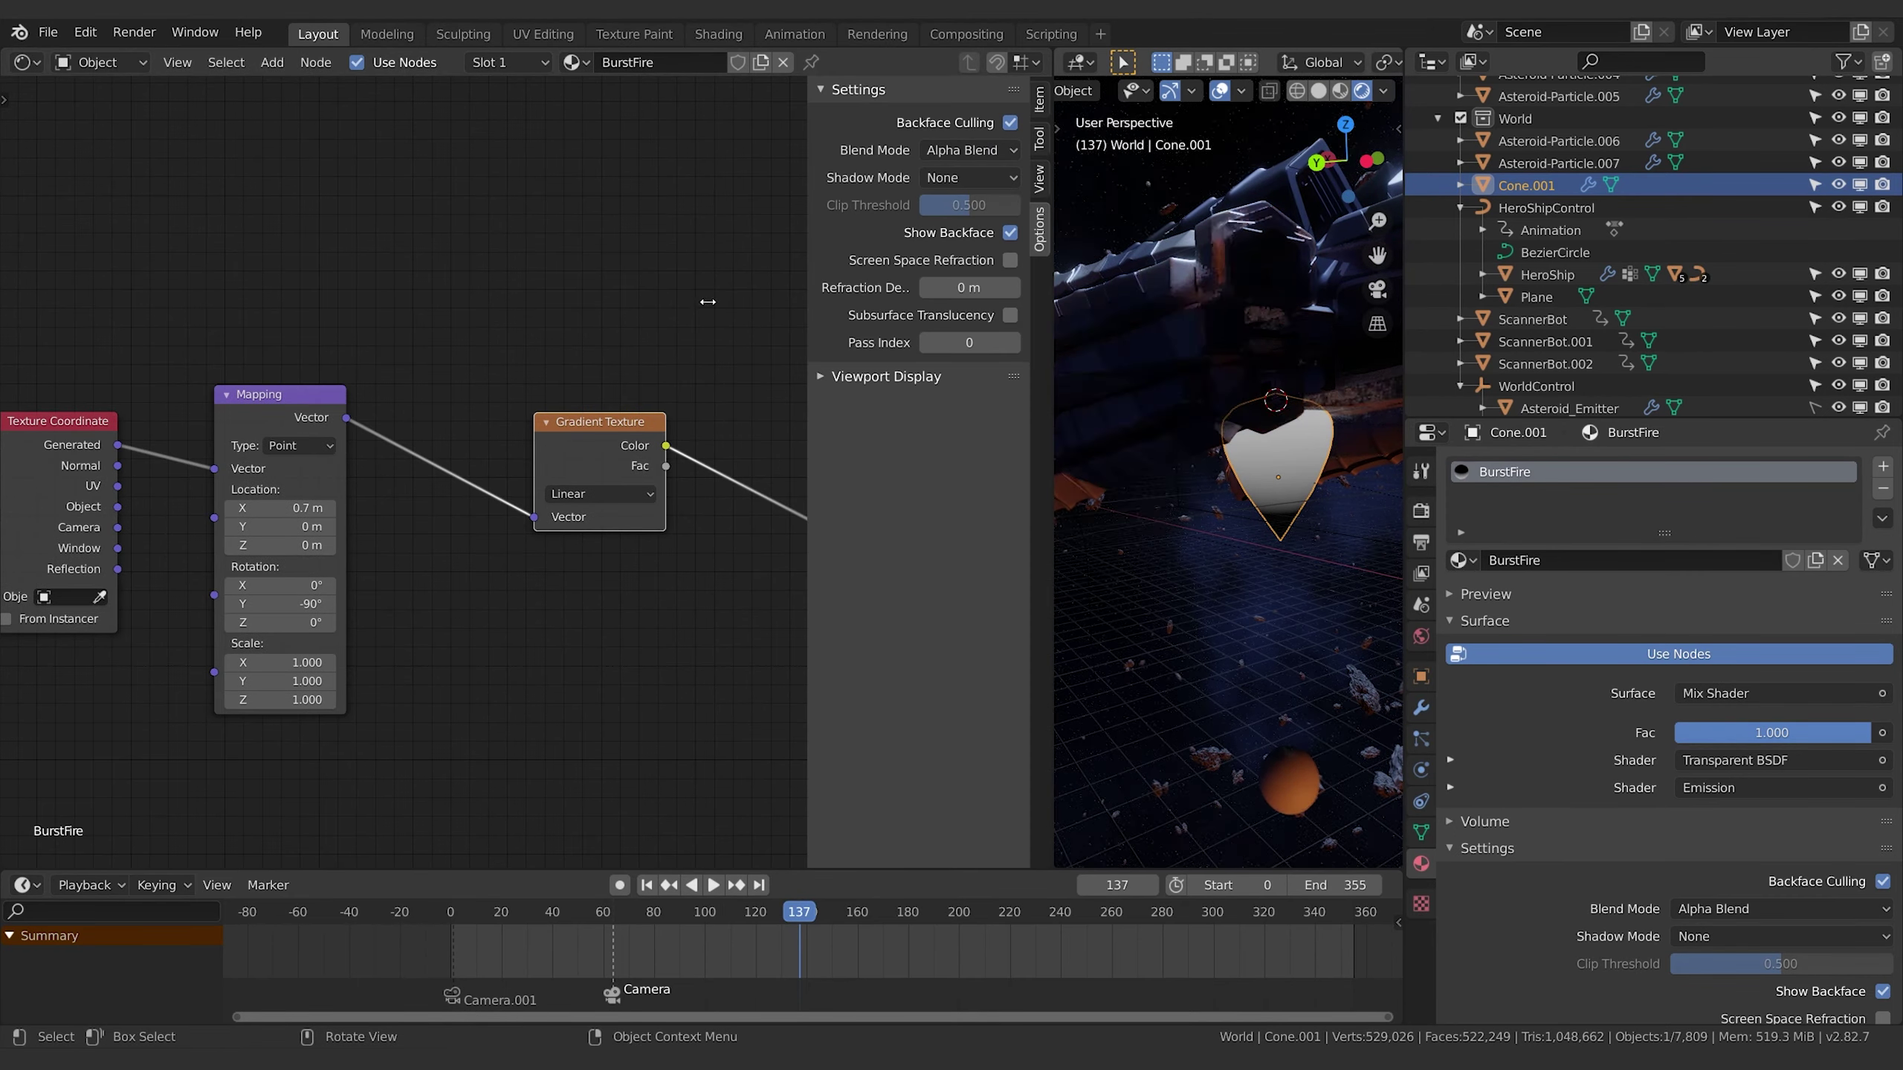
key(n)
middle_drag(820, 328, 718, 559)
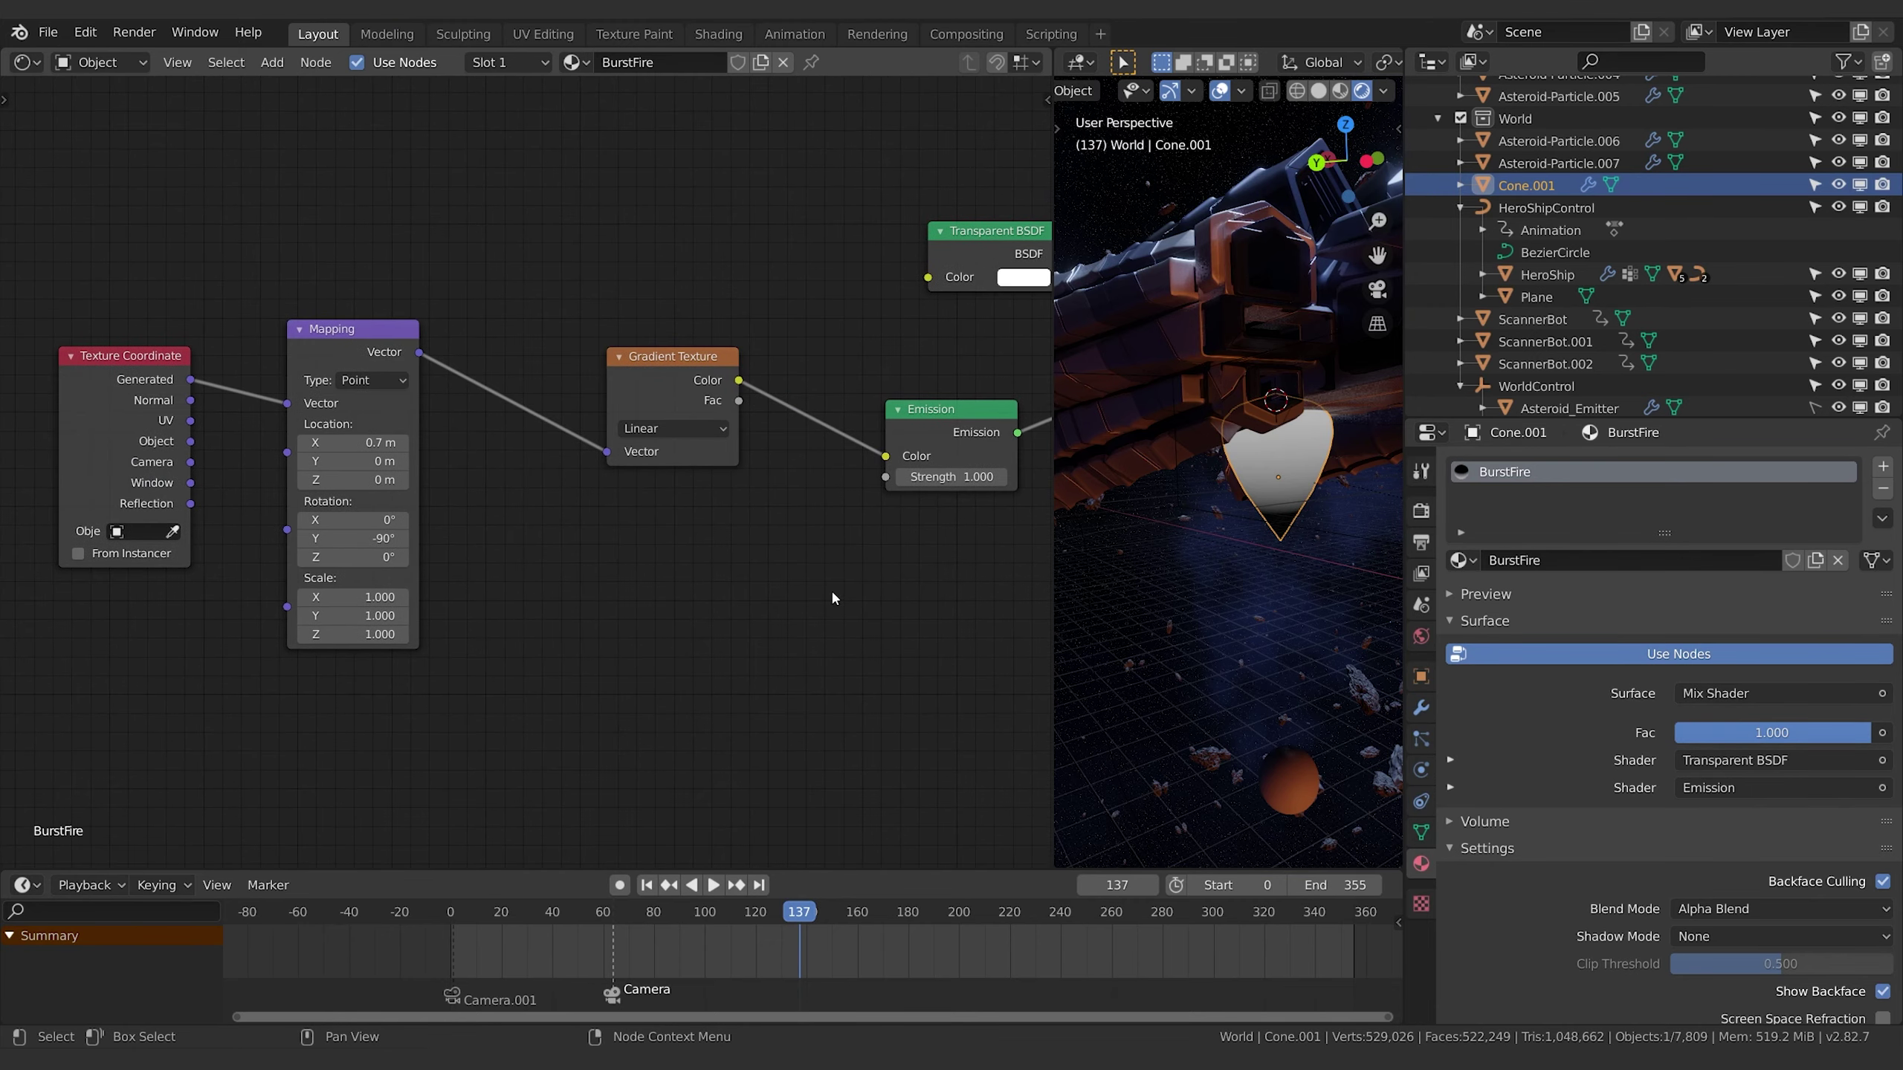
middle_drag(704, 627, 773, 636)
Insert a ColorRamp node on the Gradient–Emission link.
drag(730, 408, 613, 418)
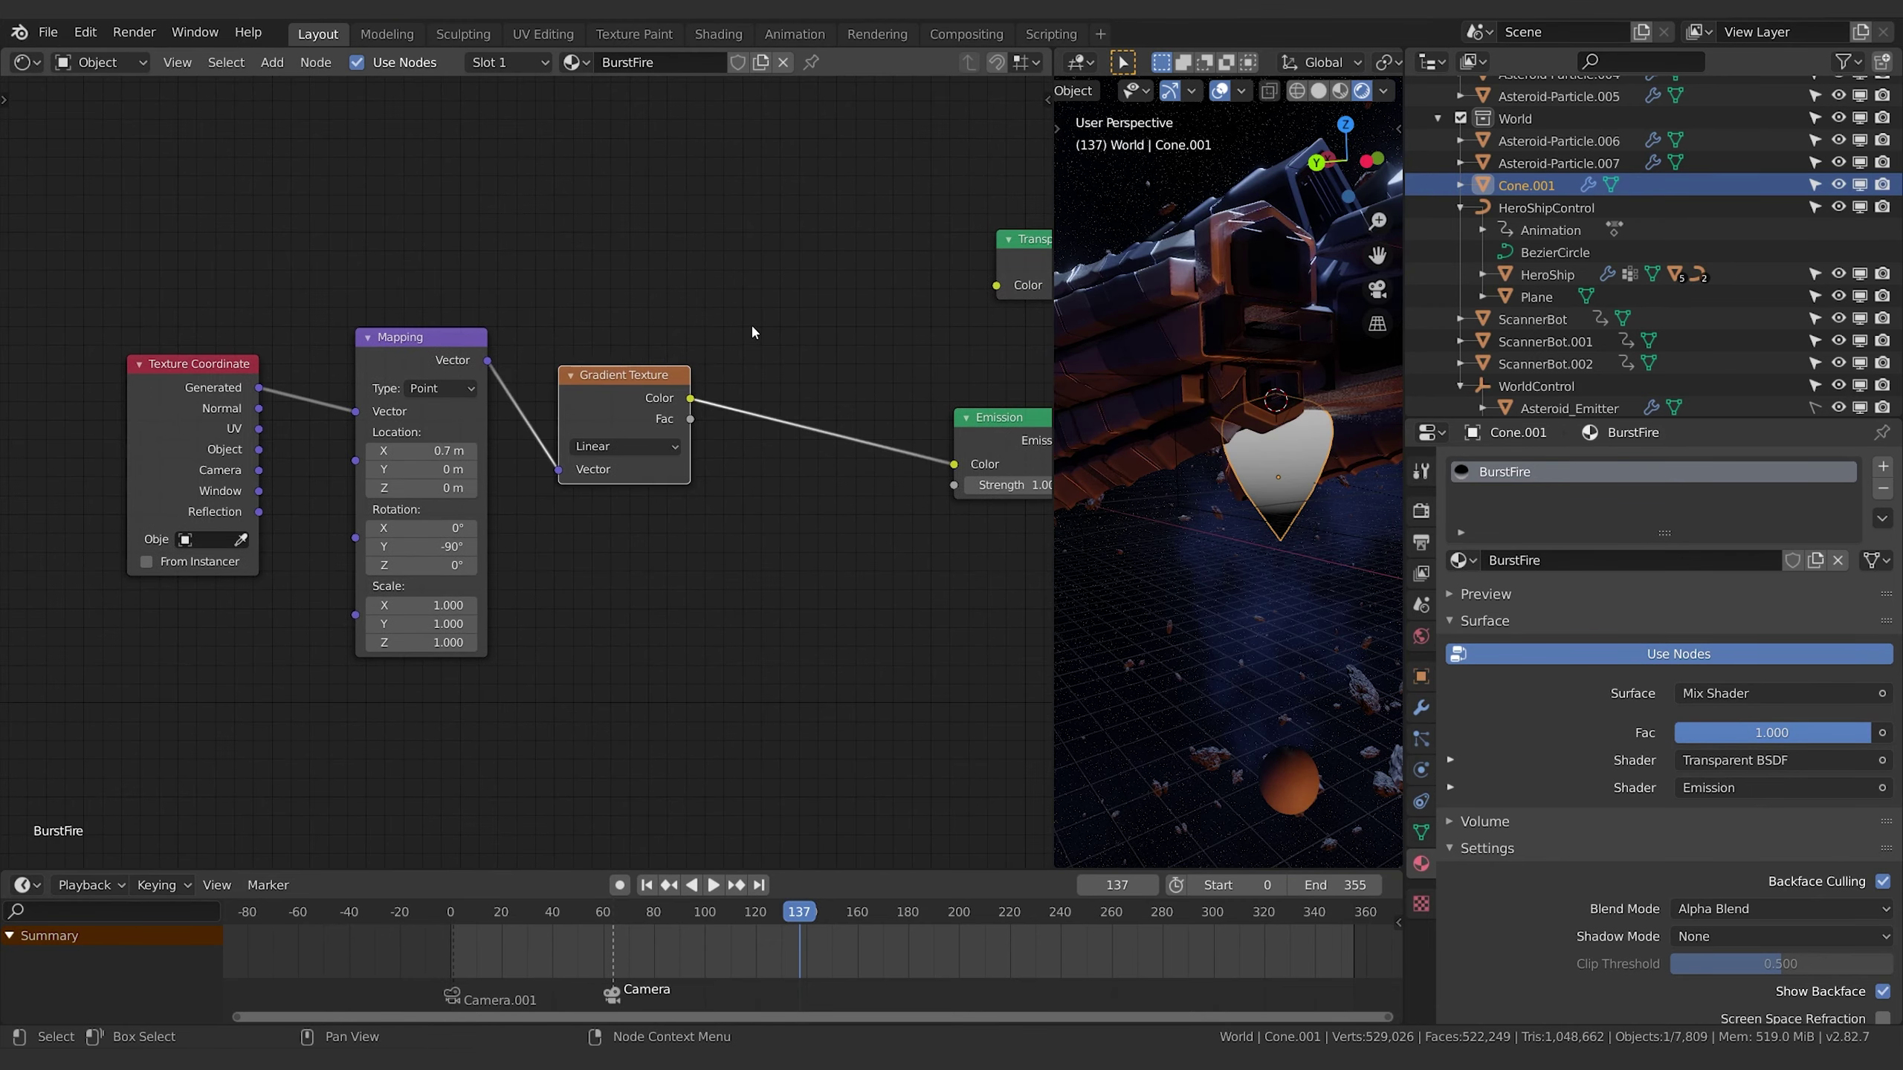
click(752, 327)
key(shift+a)
click(753, 327)
text(colorr)
key(Return)
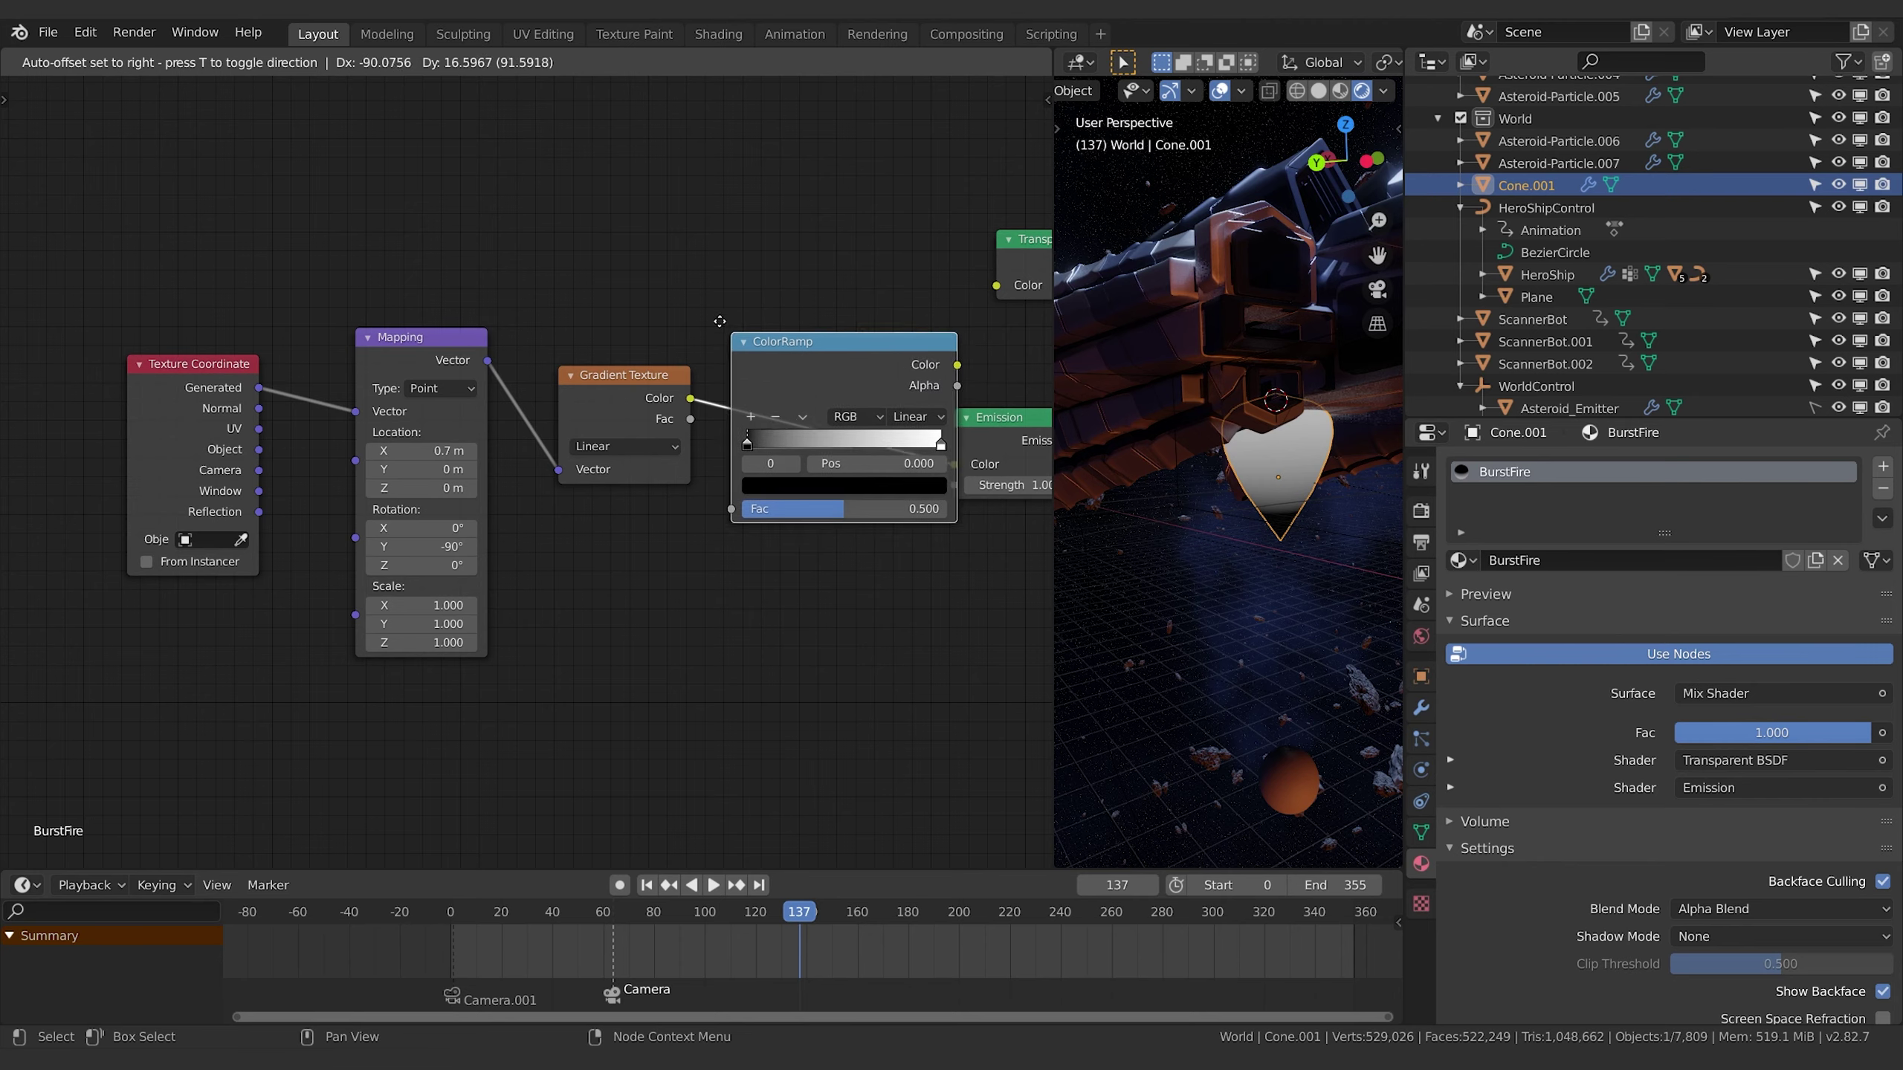
click(753, 310)
middle_drag(924, 350, 867, 358)
Set the ColorRamp stops to light blue and pure white.
drag(918, 442, 849, 445)
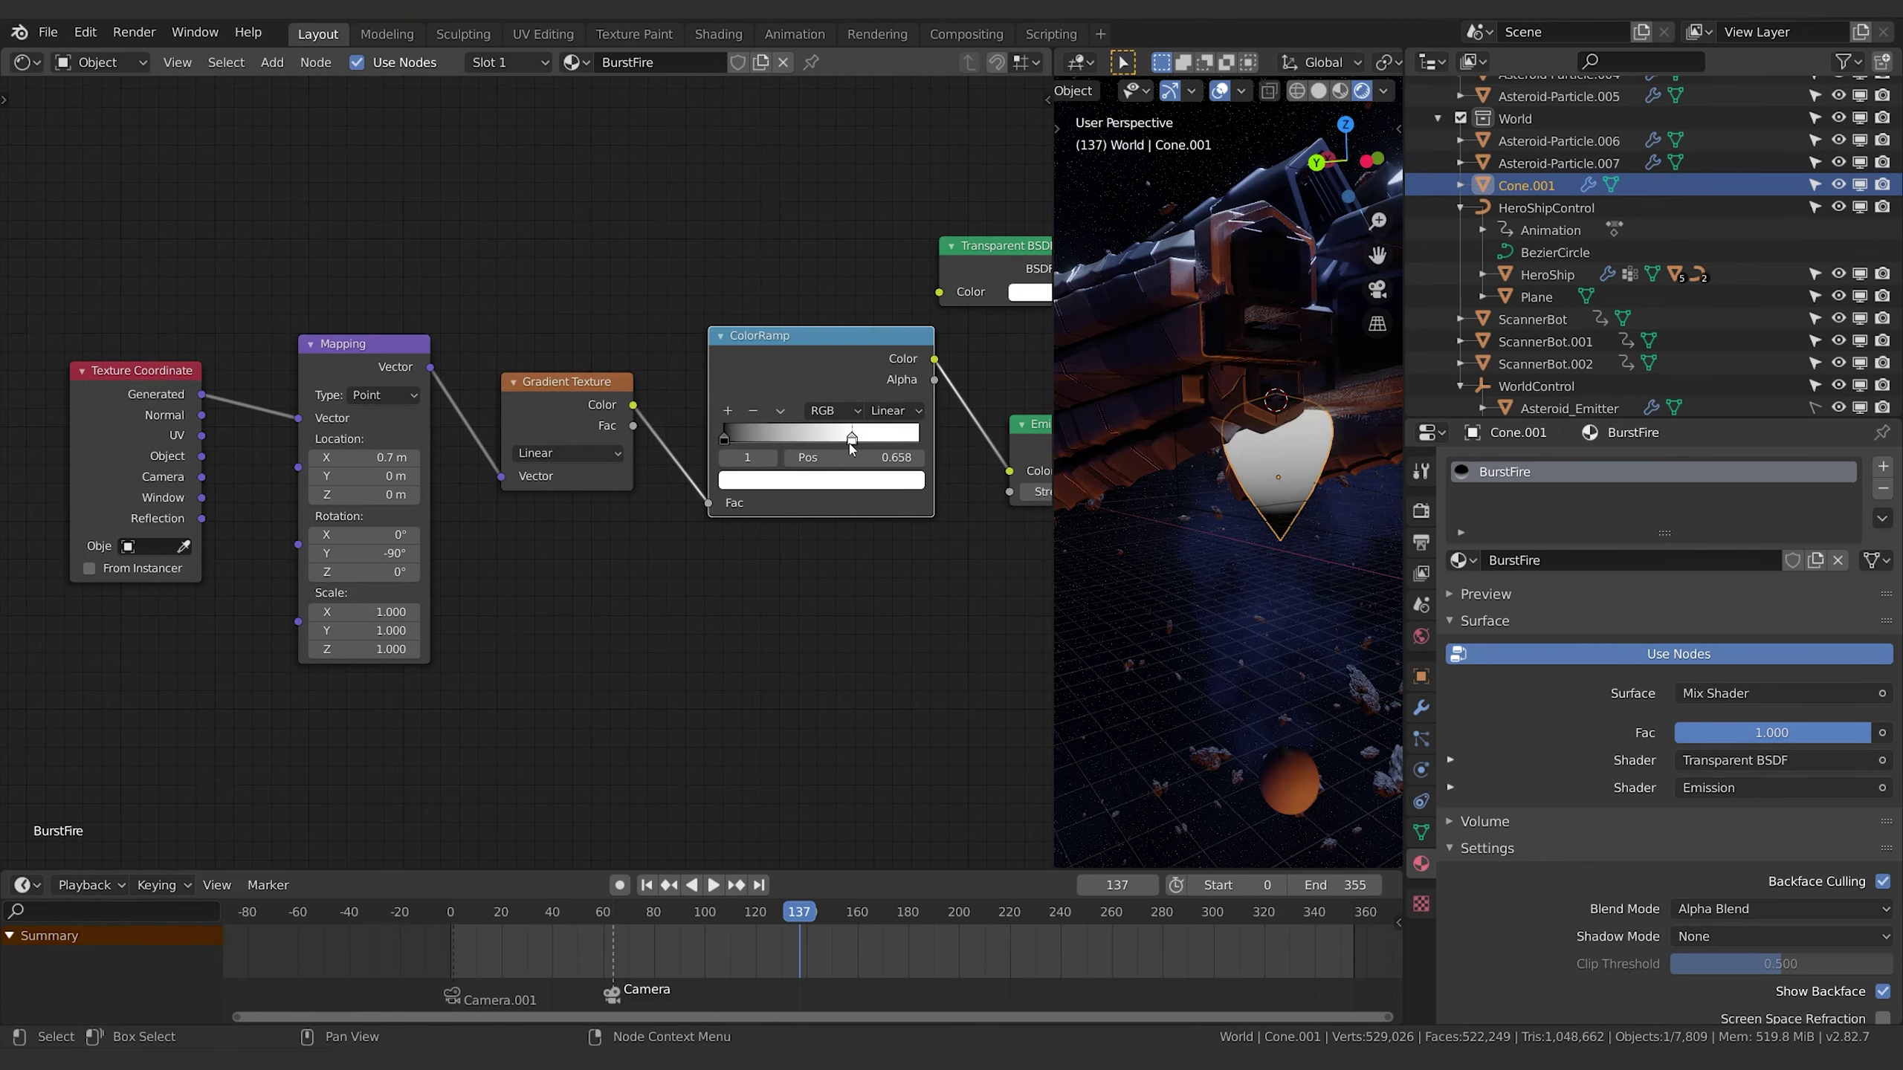
click(818, 481)
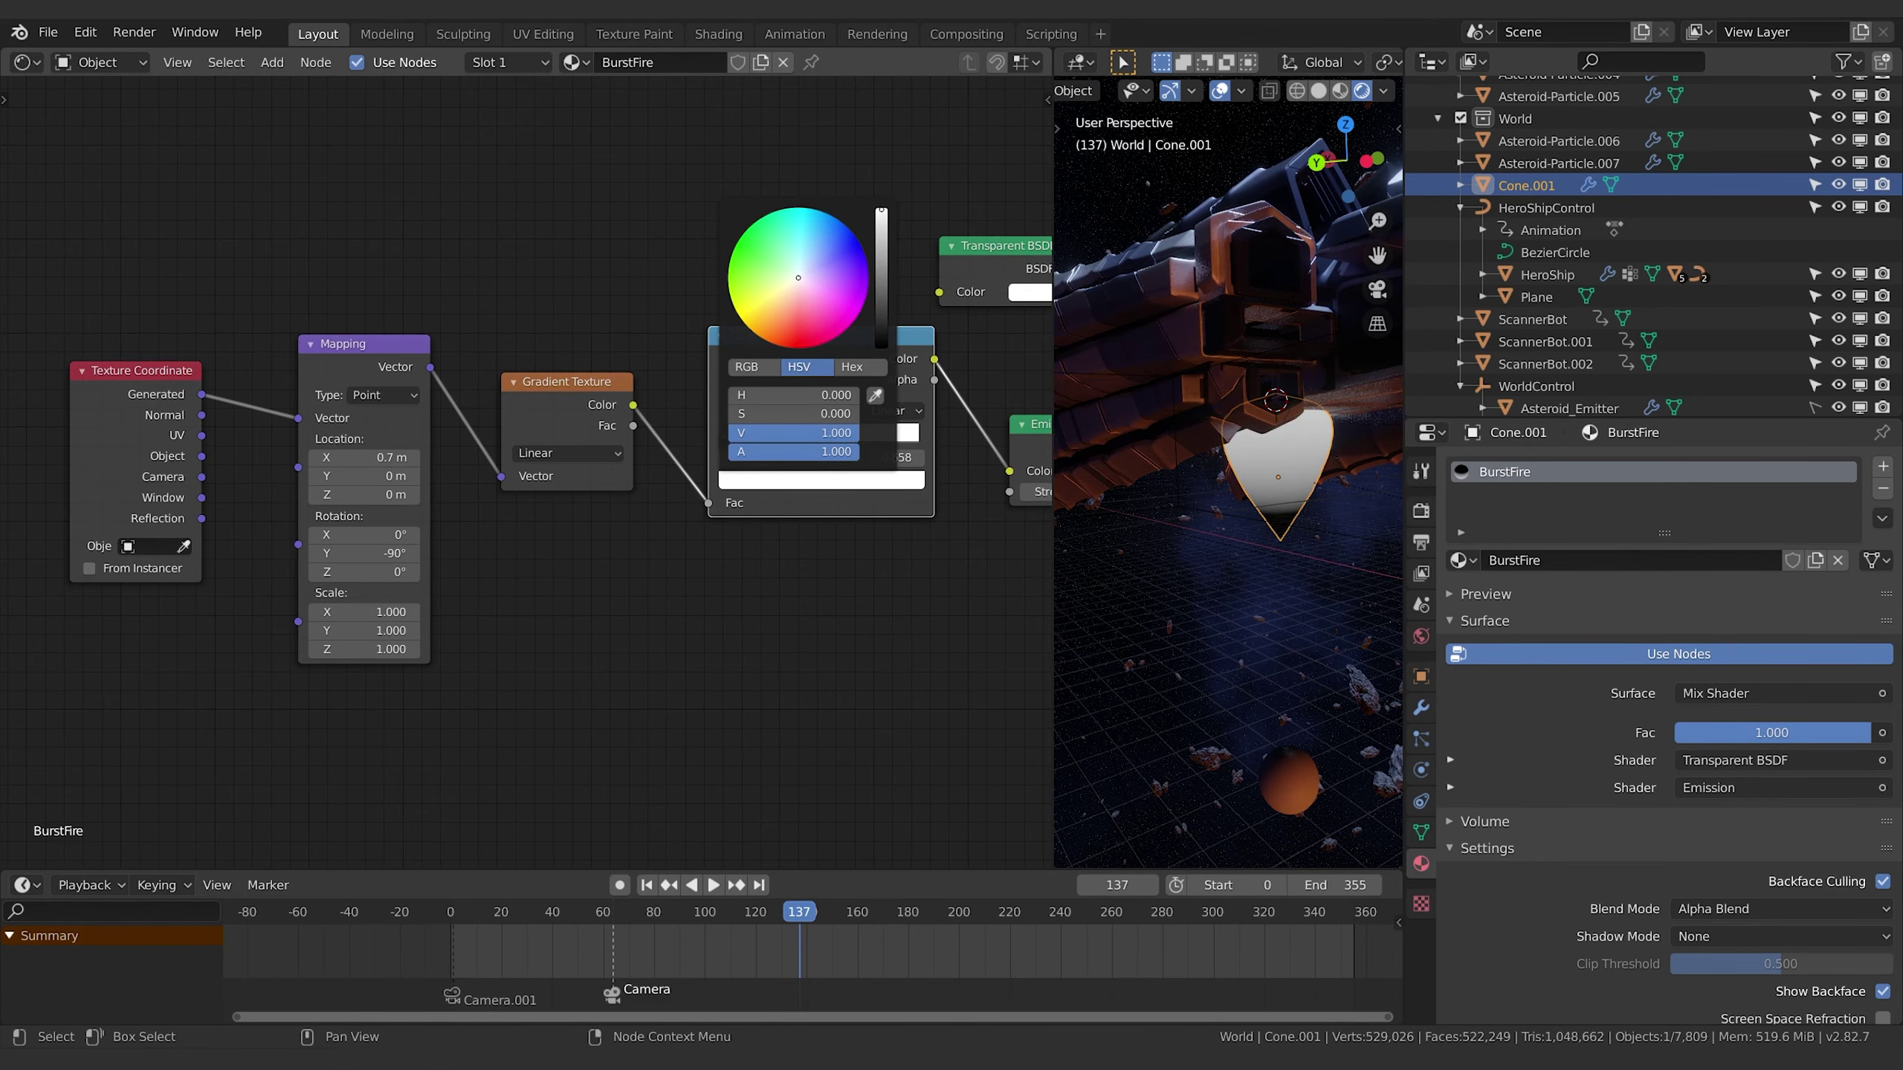
drag(798, 278, 820, 231)
drag(852, 440, 801, 438)
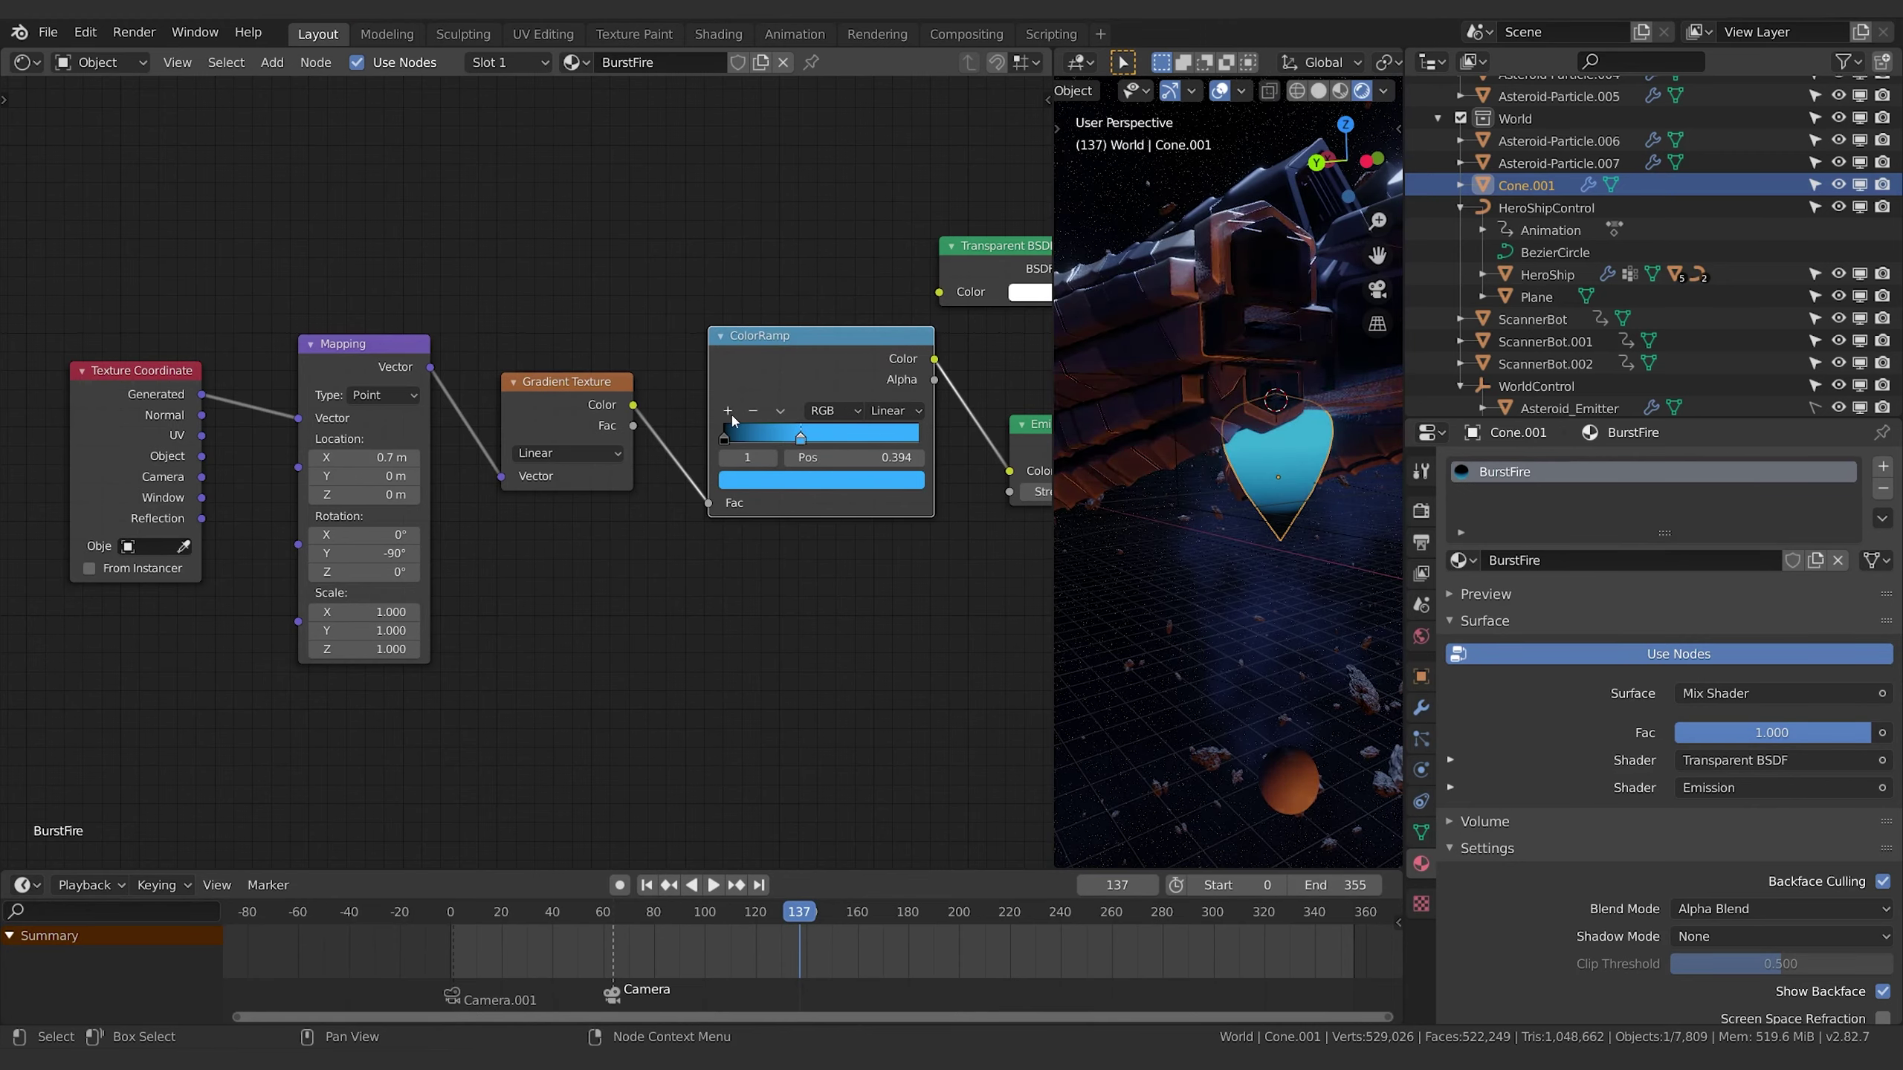
click(816, 482)
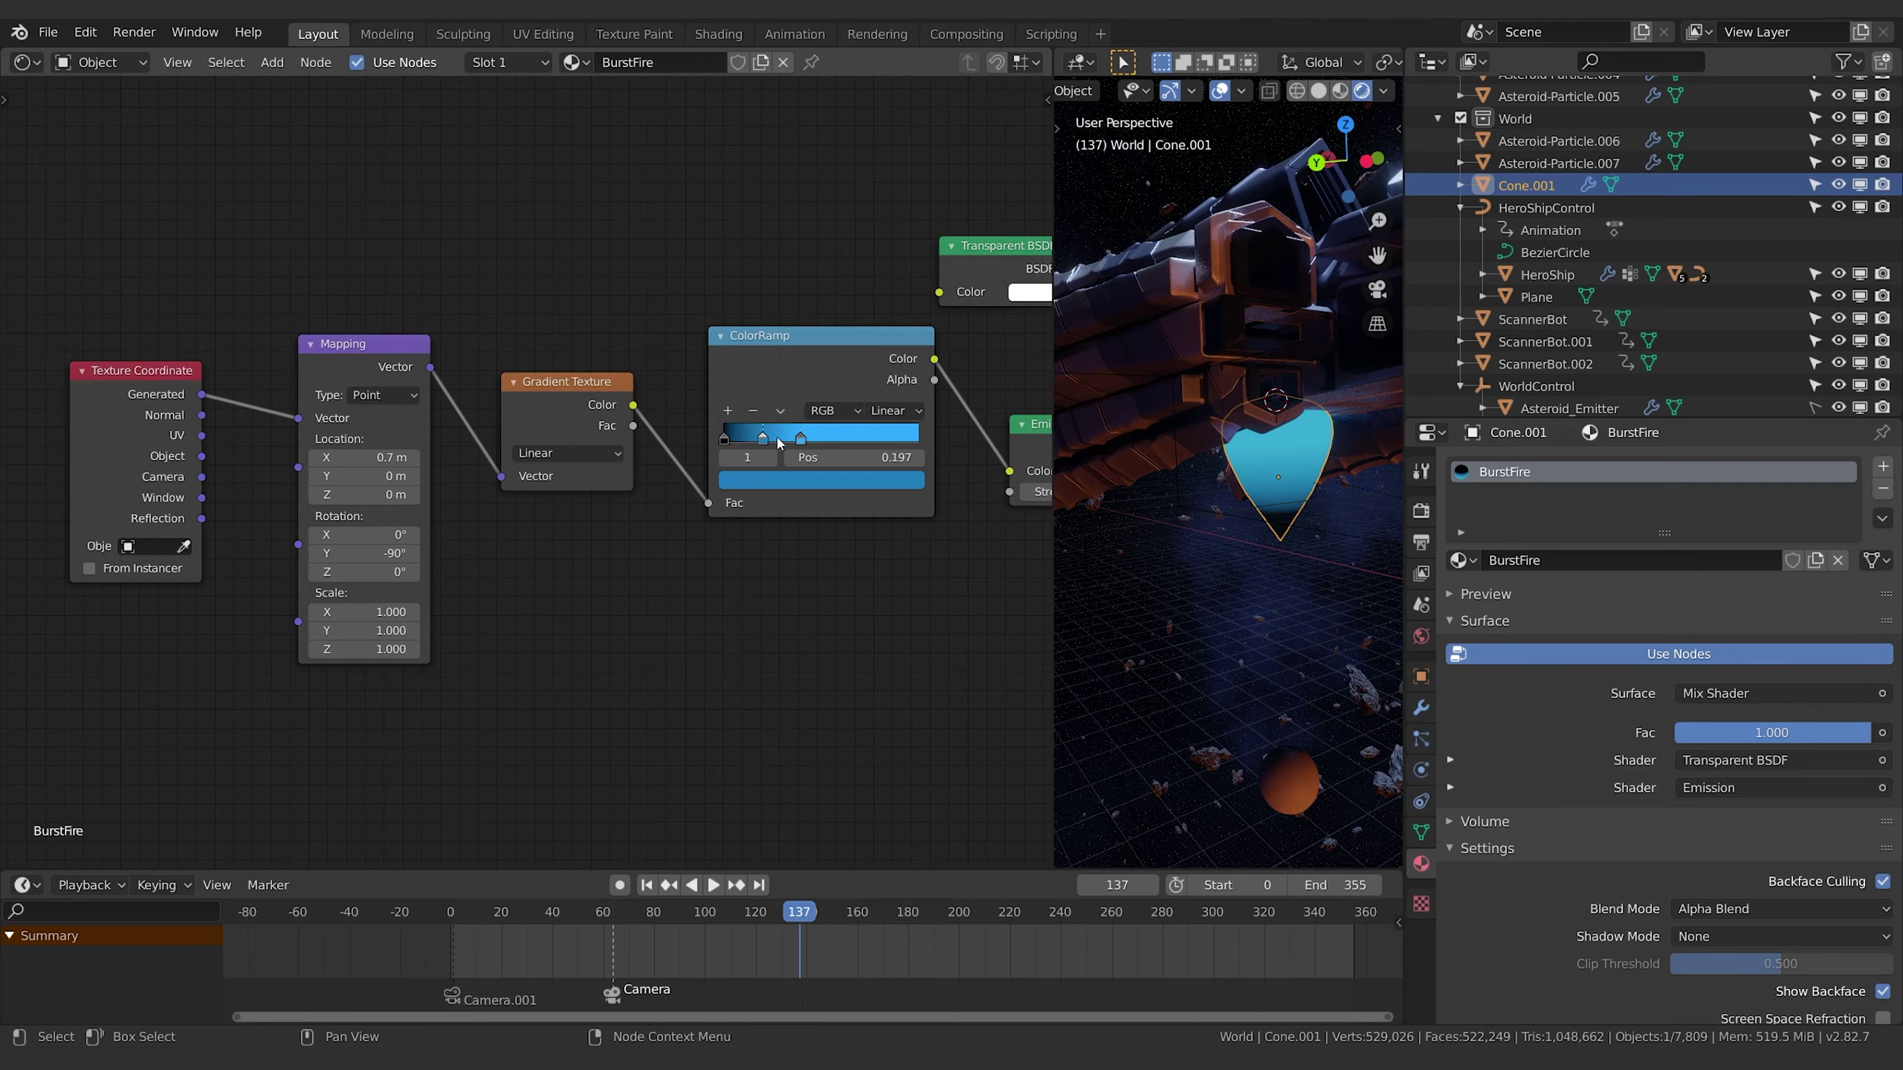
drag(779, 442, 790, 443)
click(829, 478)
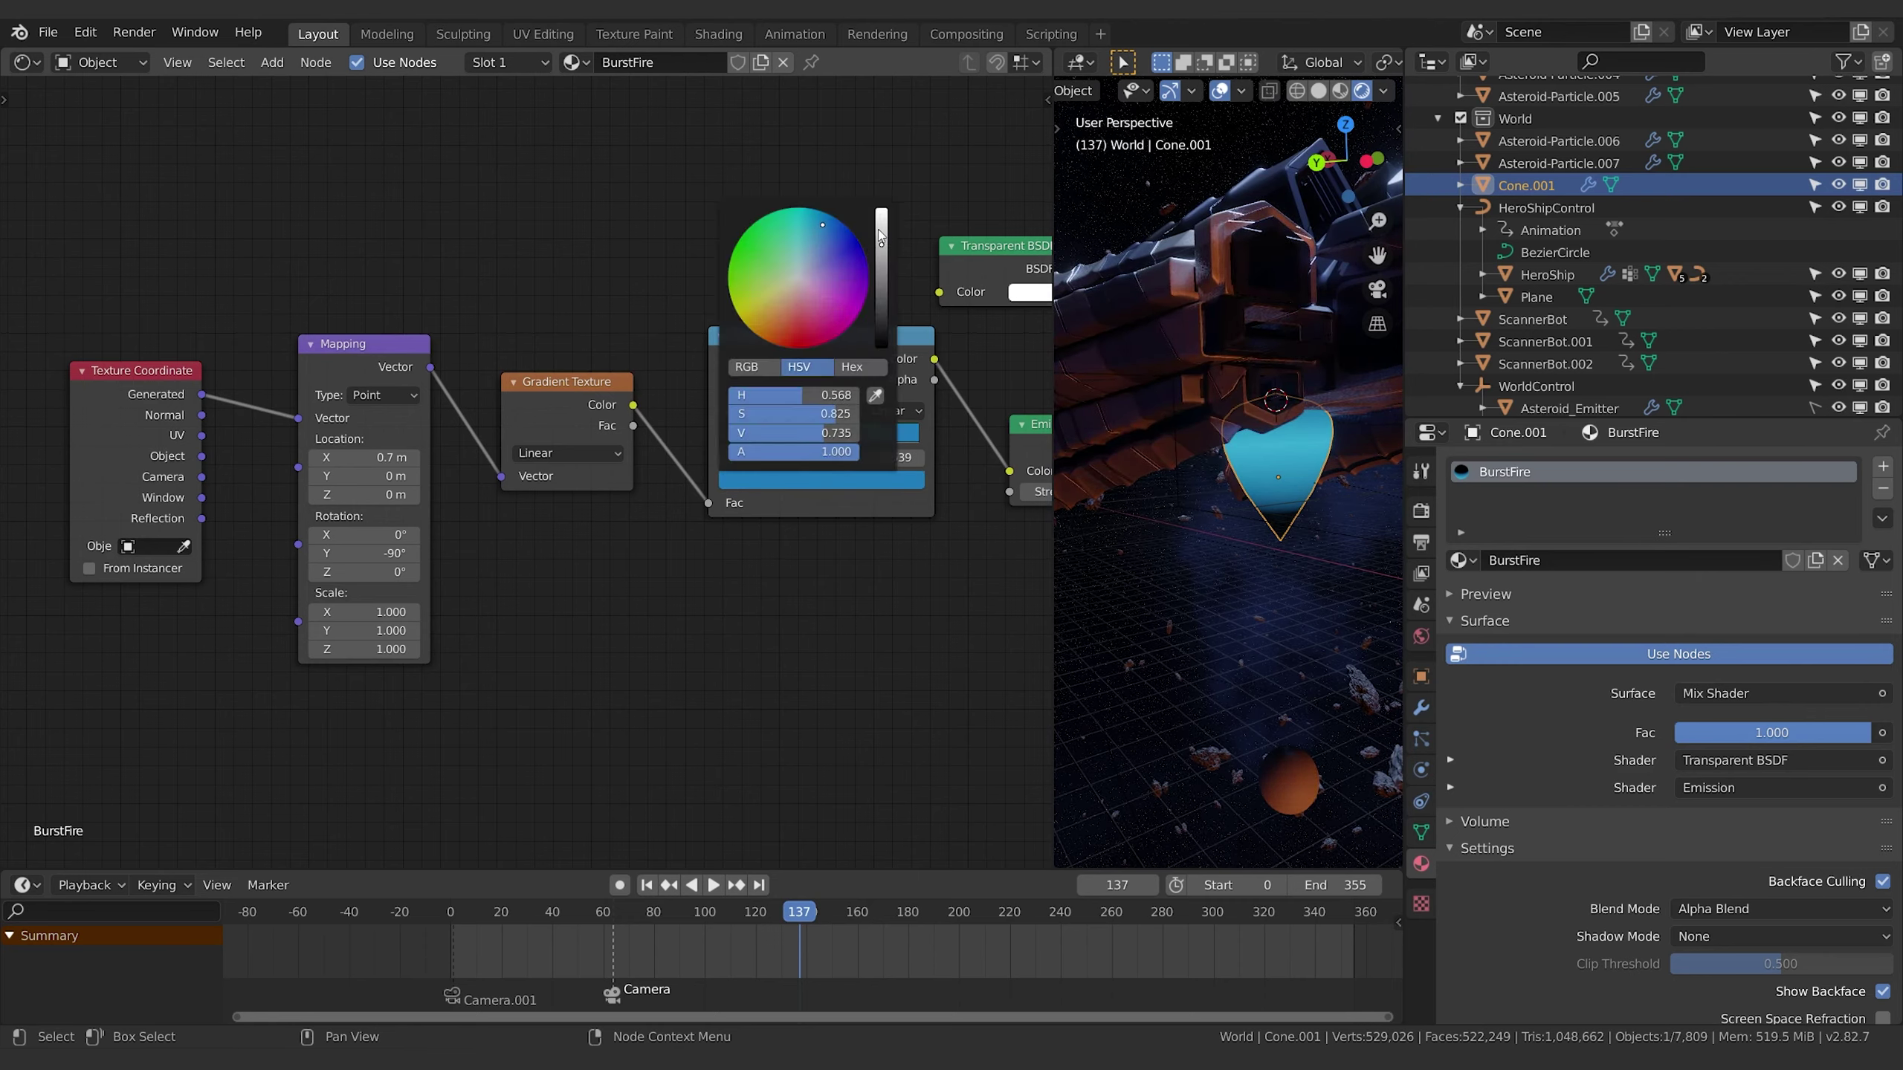
drag(879, 230, 784, 308)
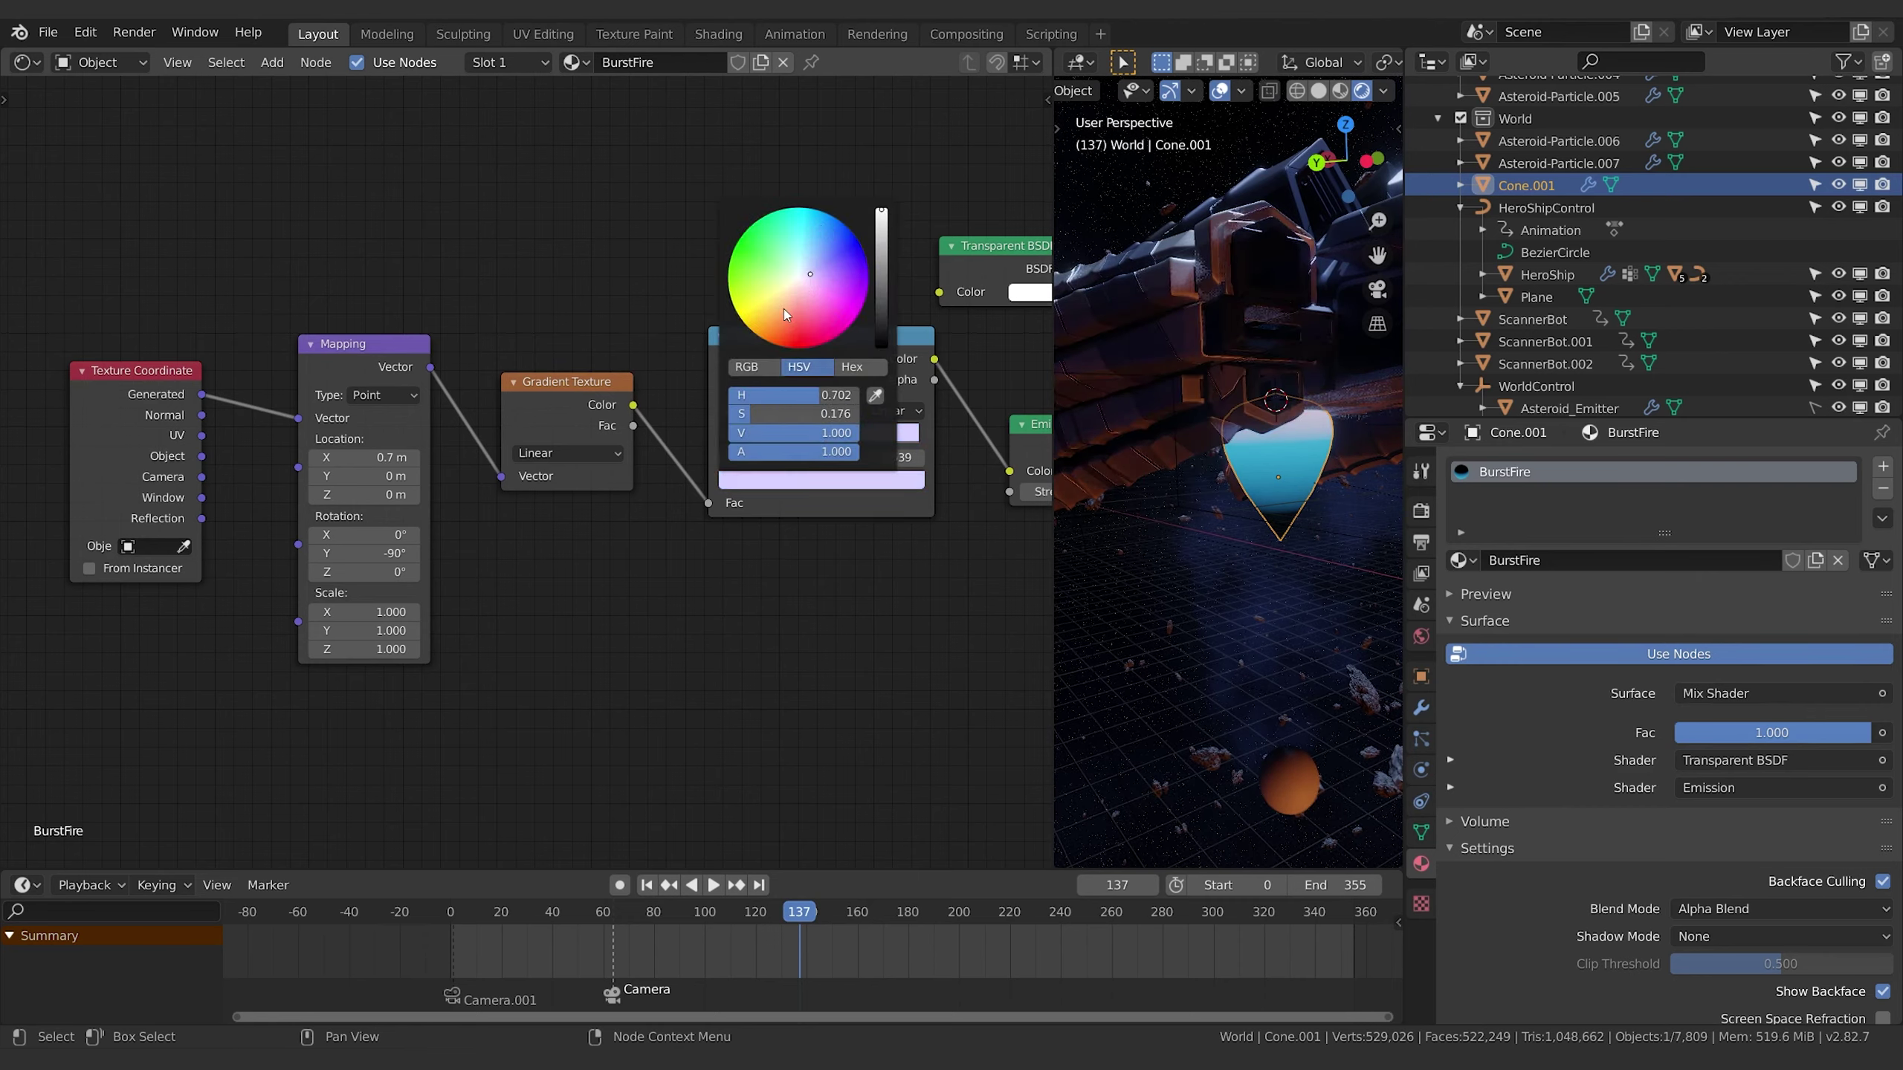
drag(751, 417, 730, 414)
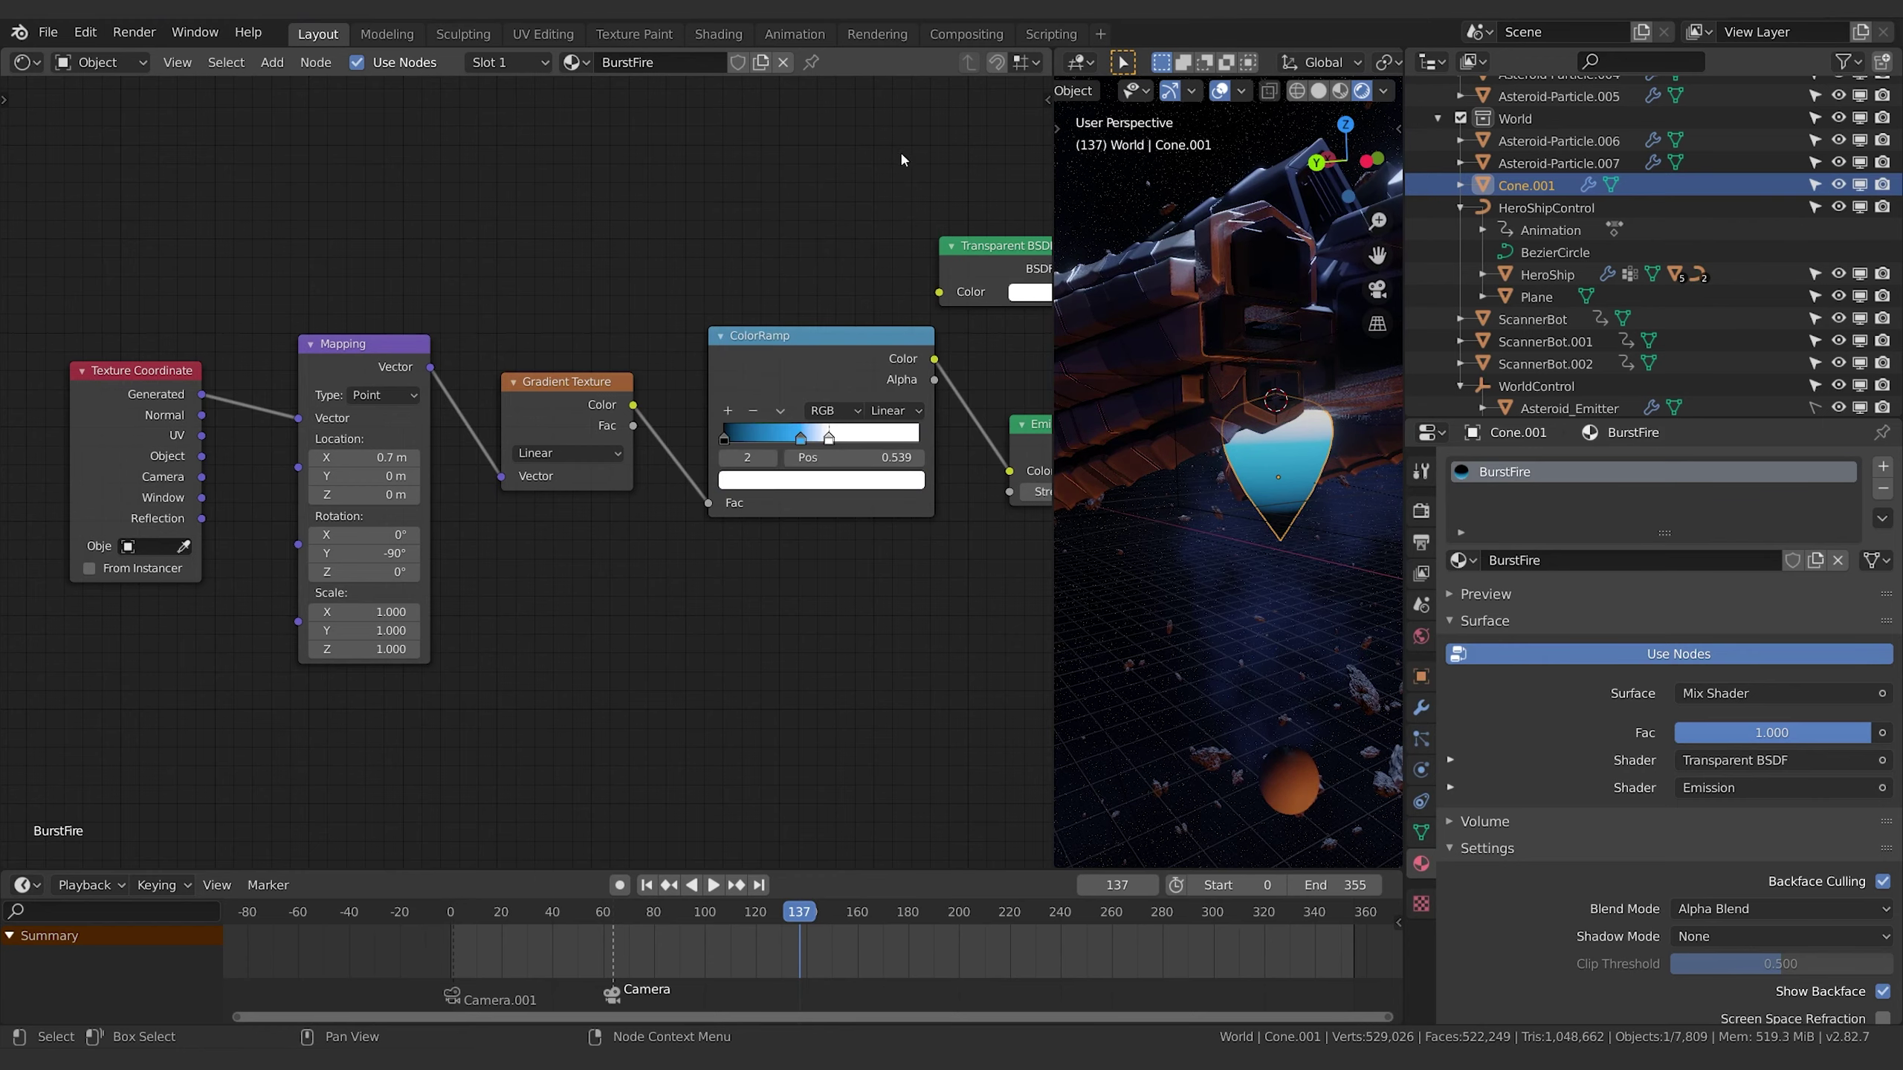
Use Ease interpolation, move the blue stop to 0.288, and set Emission Strength 13.600.
click(799, 439)
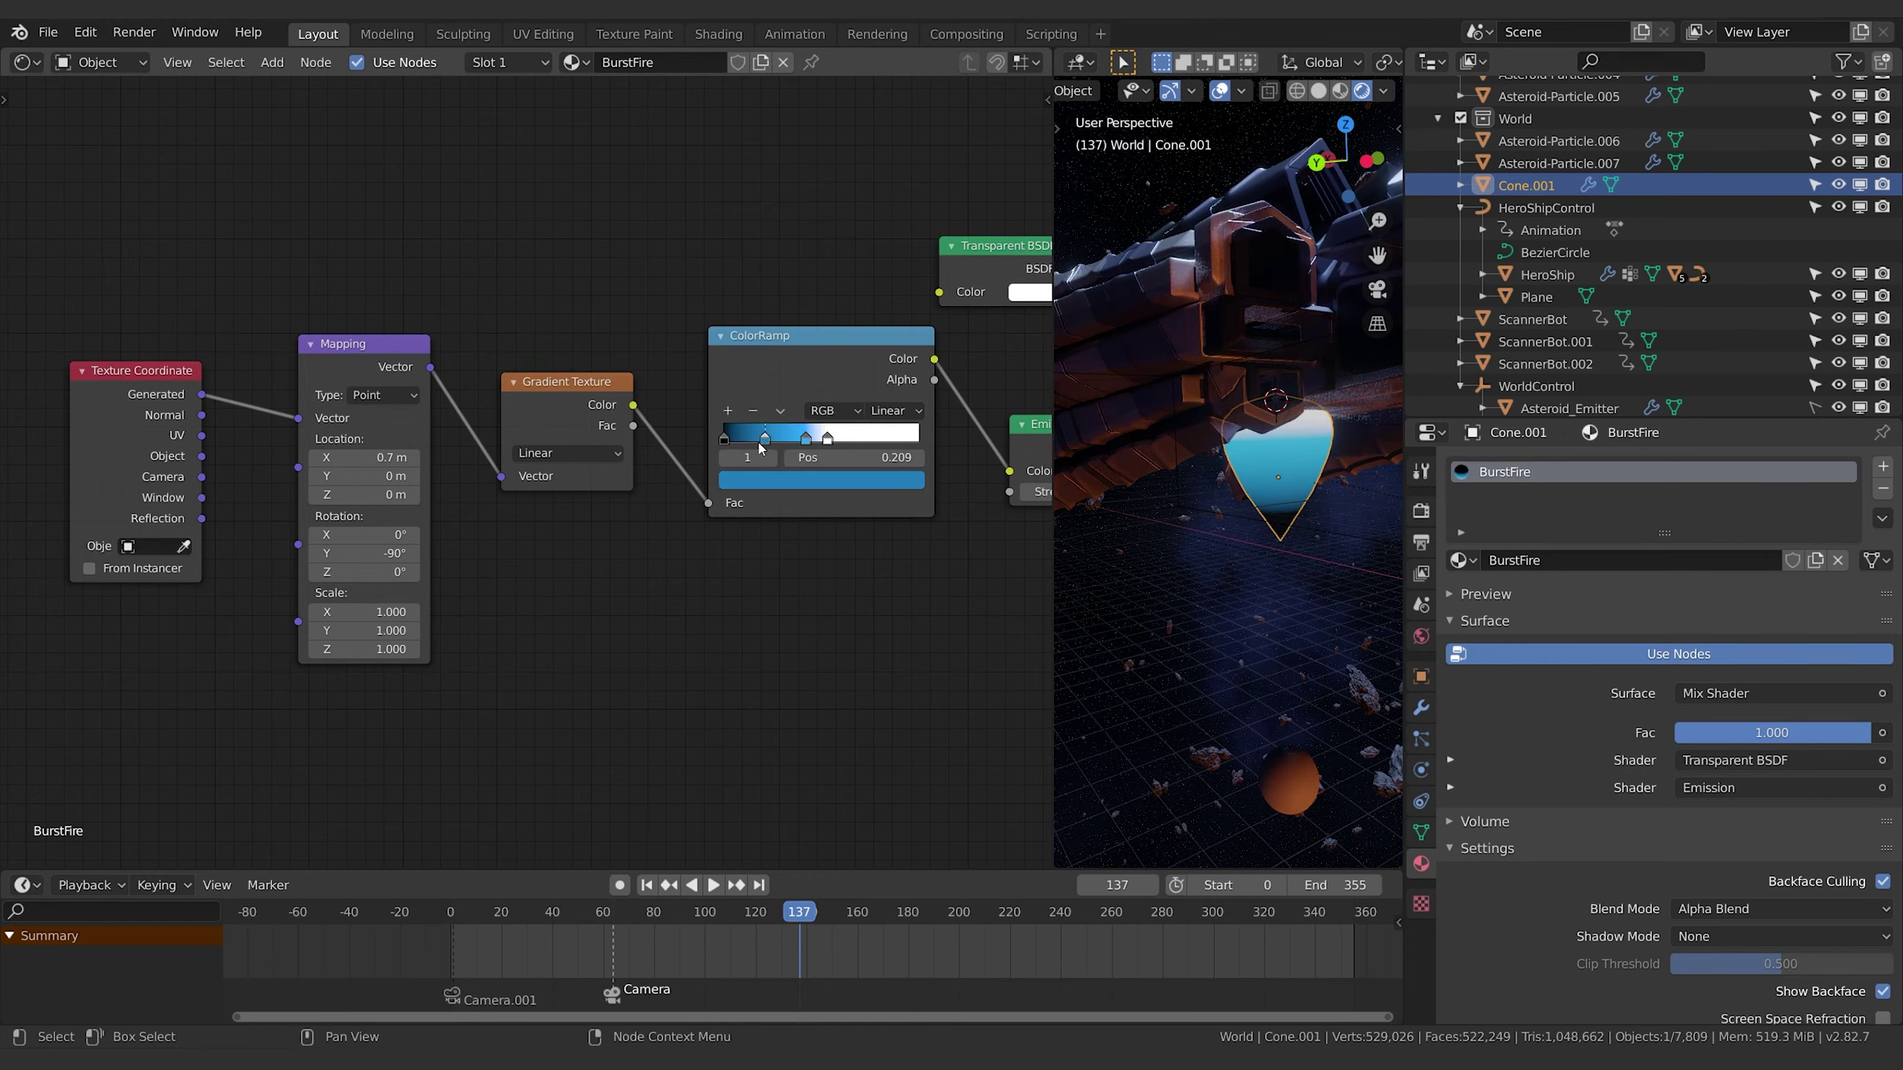
click(891, 411)
click(891, 428)
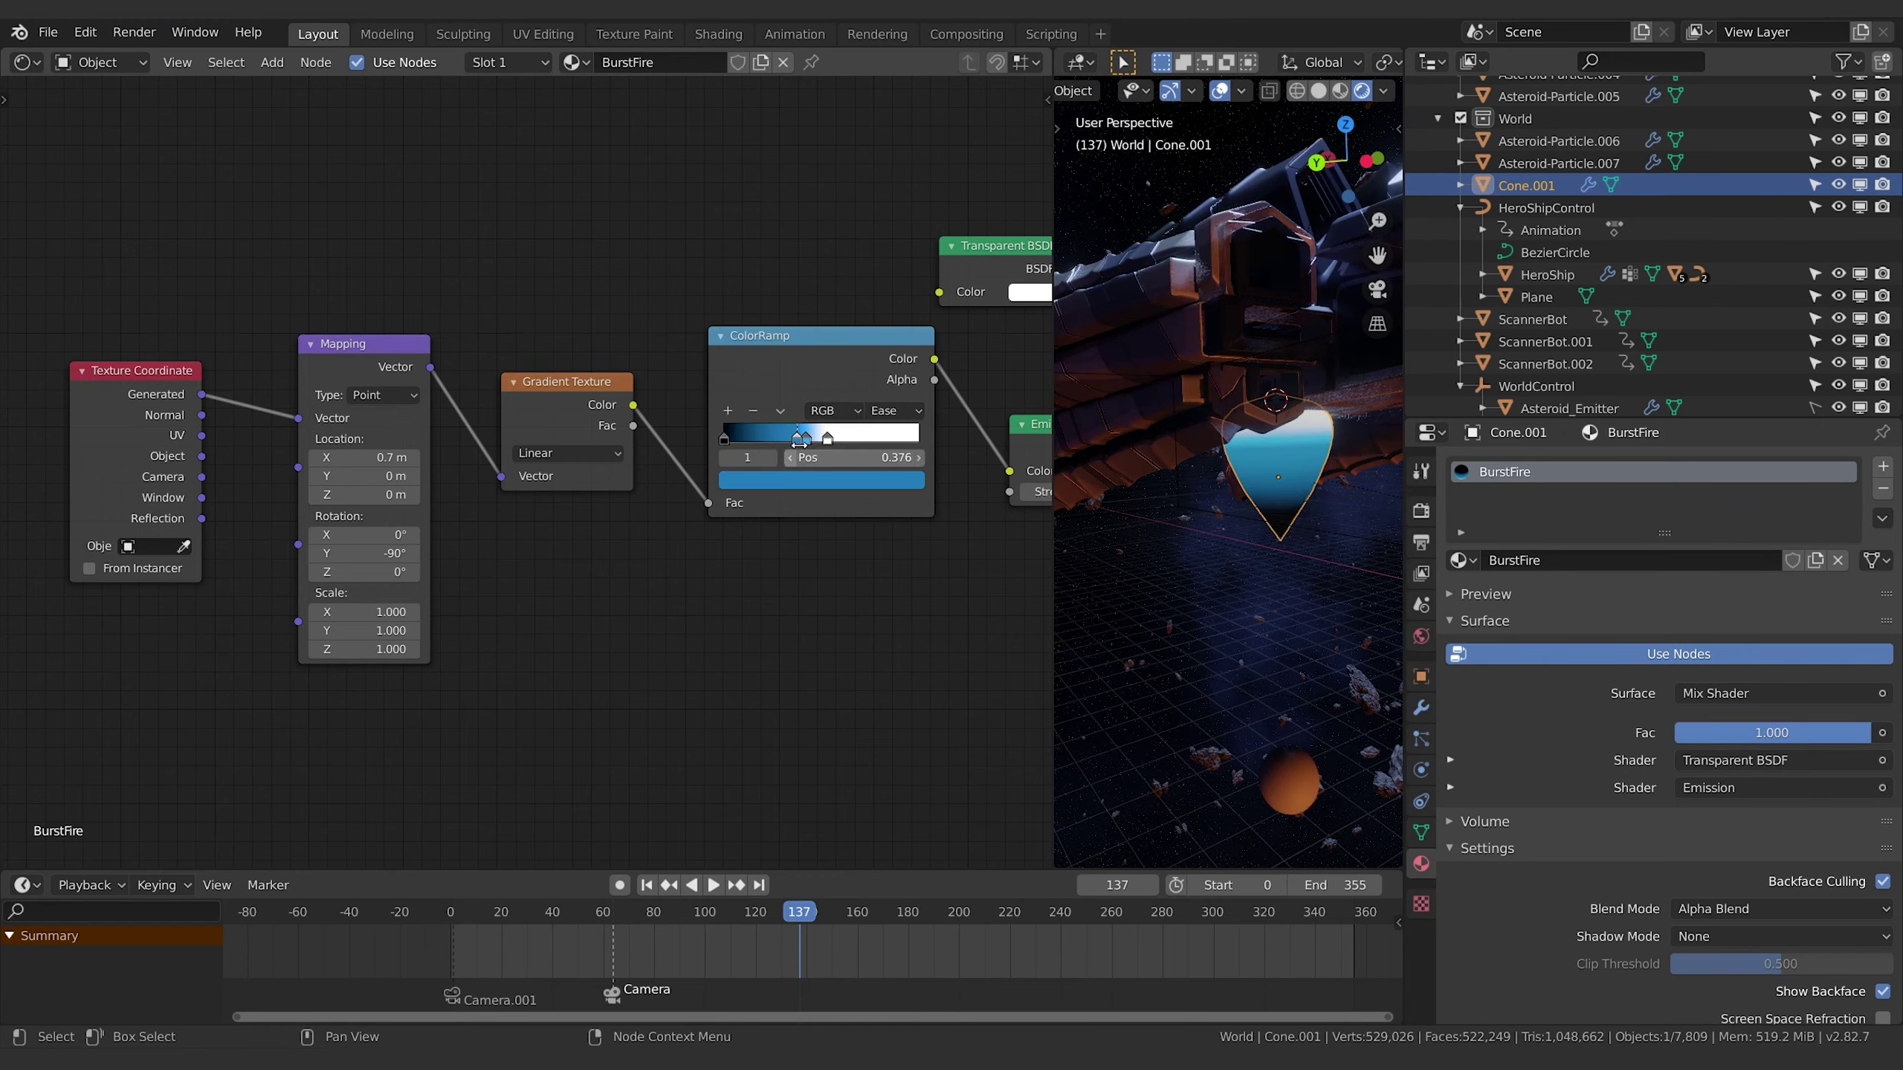
drag(799, 438, 776, 440)
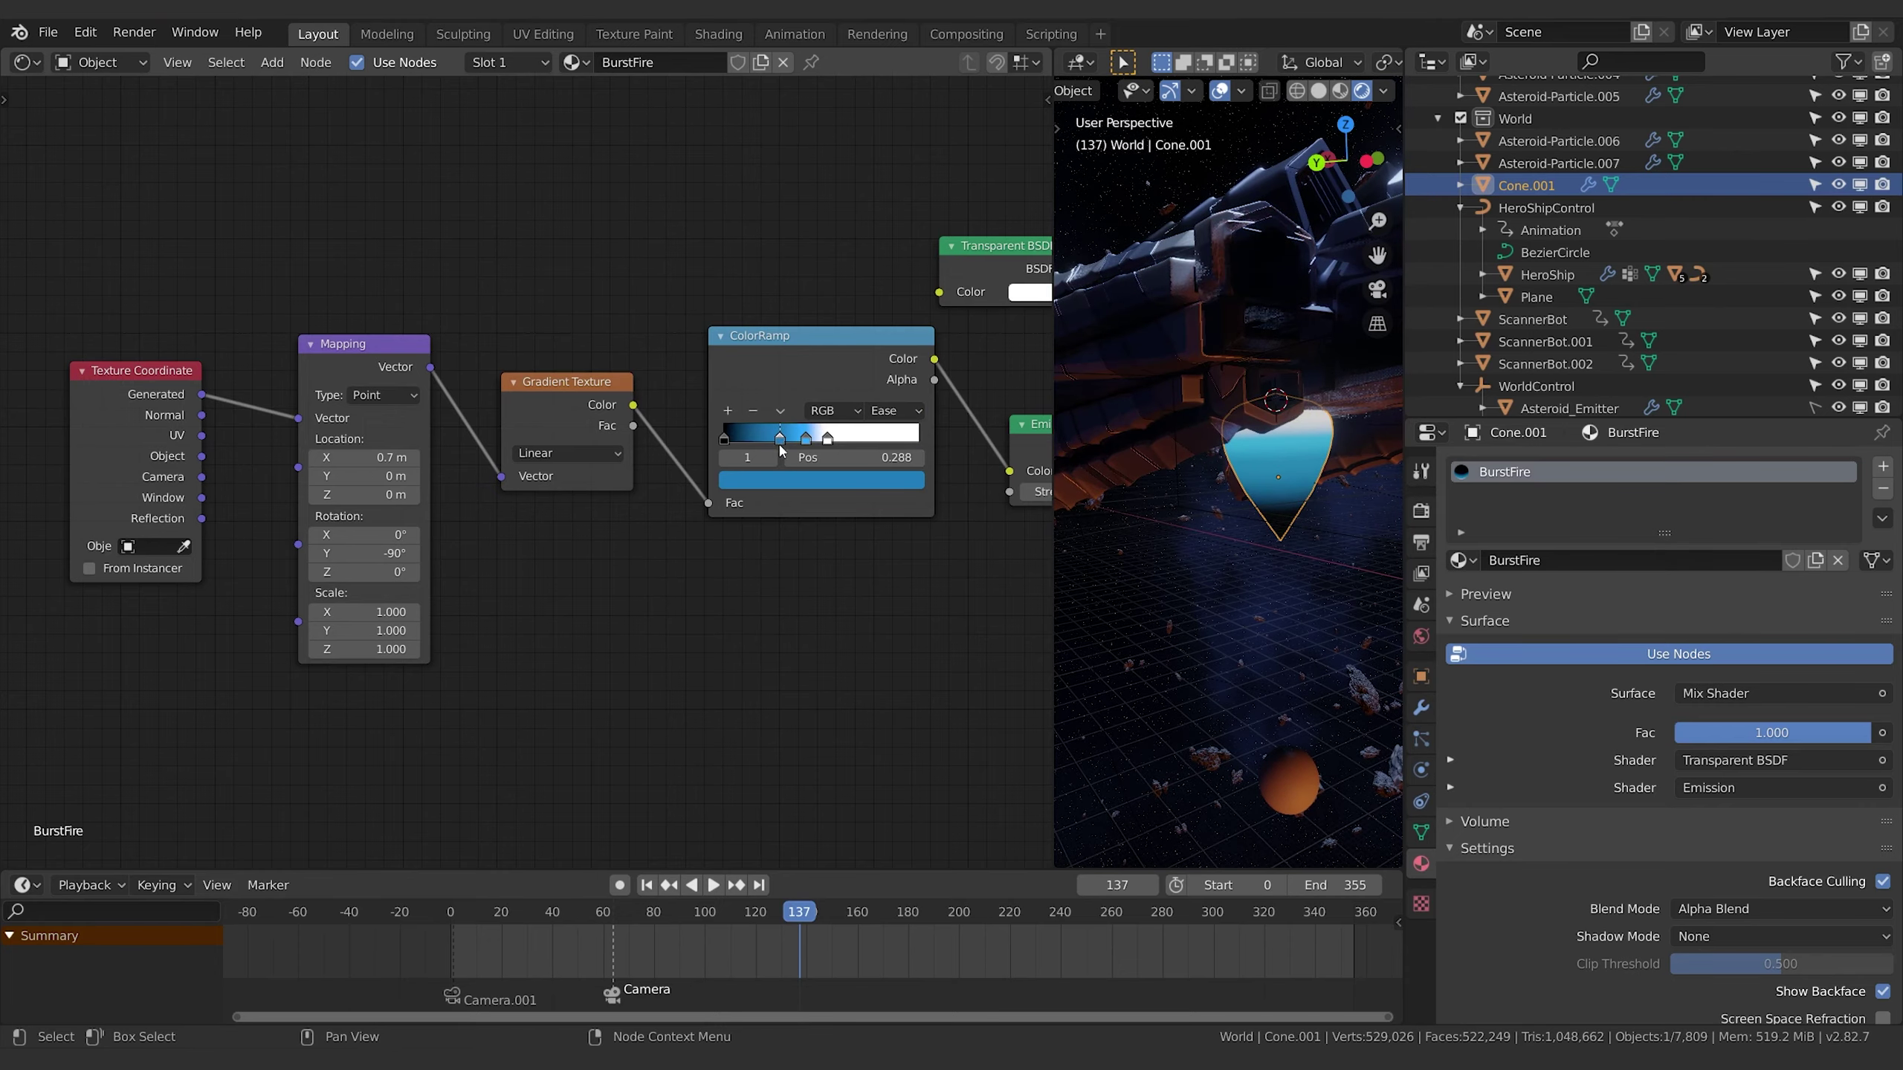
middle_drag(910, 582, 693, 616)
drag(831, 525, 959, 525)
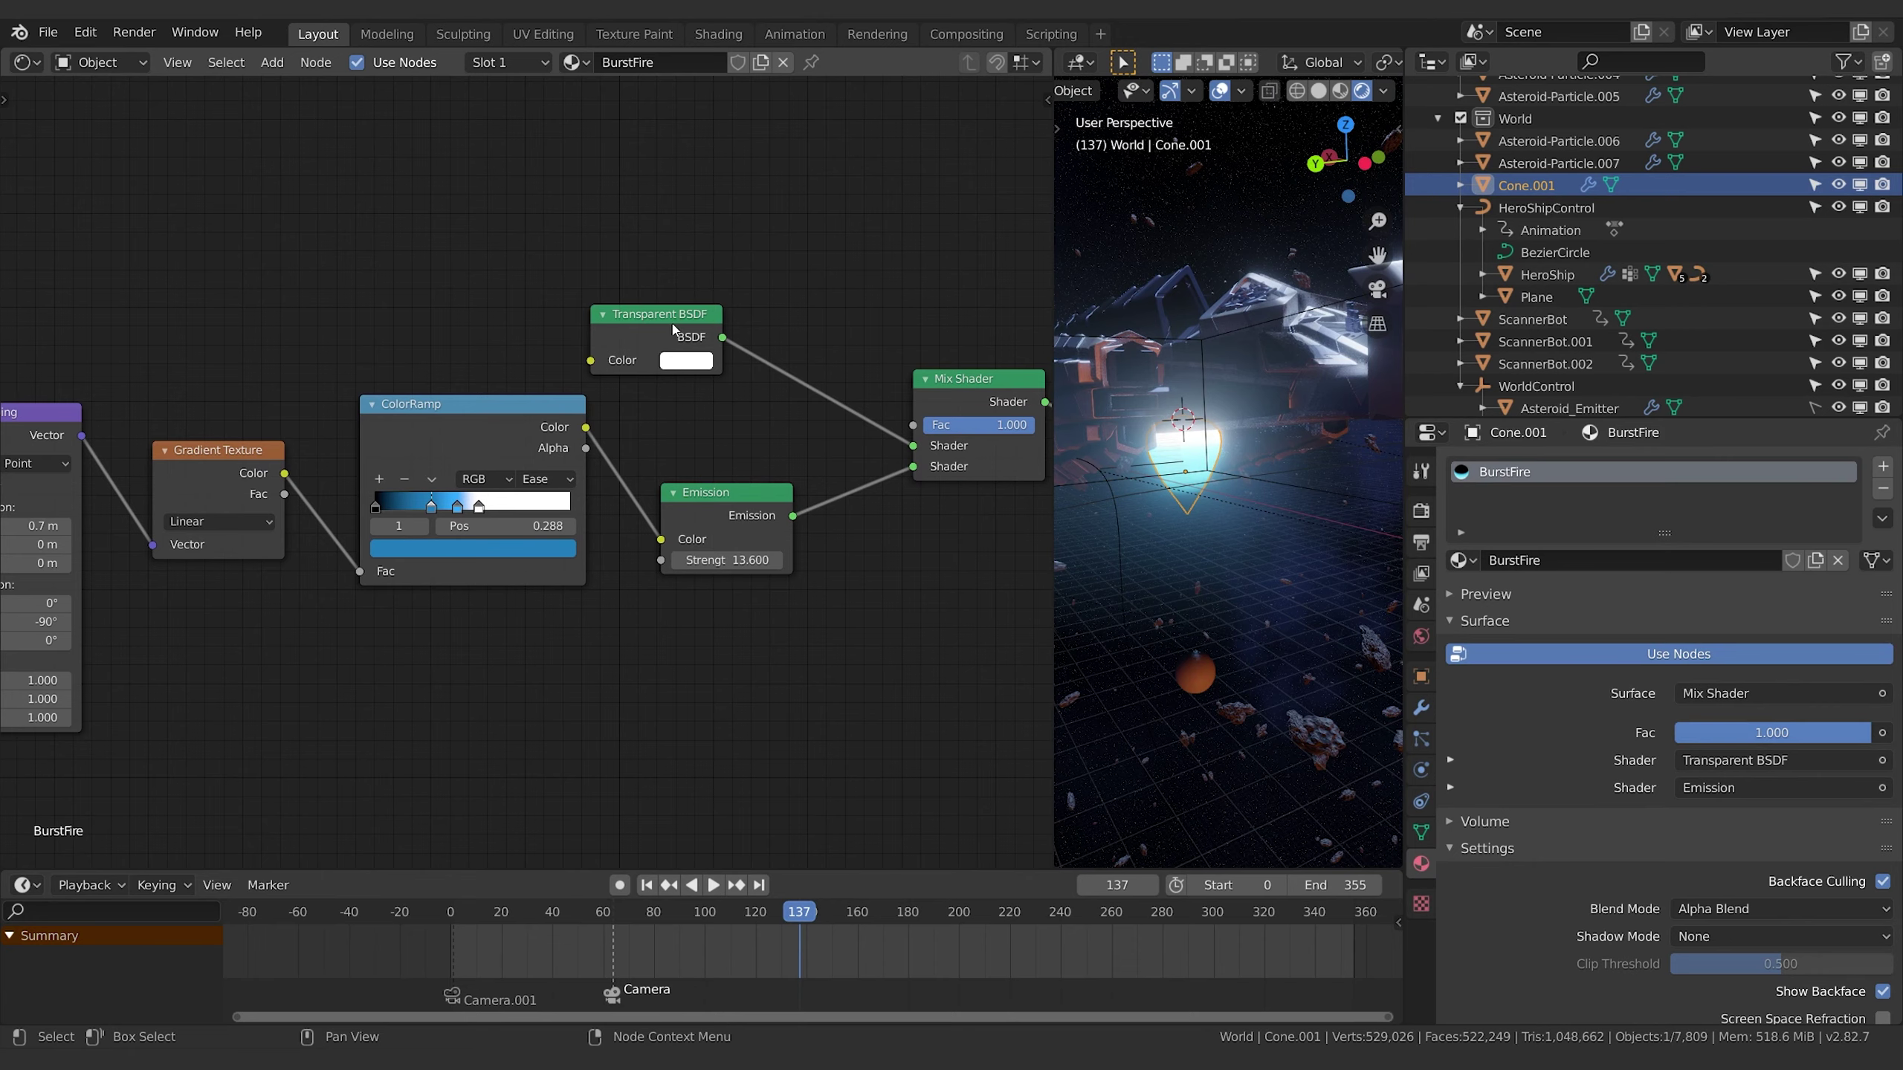
Connect the ColorRamp Color output into the Mix Shader's Fac.
drag(669, 328, 738, 343)
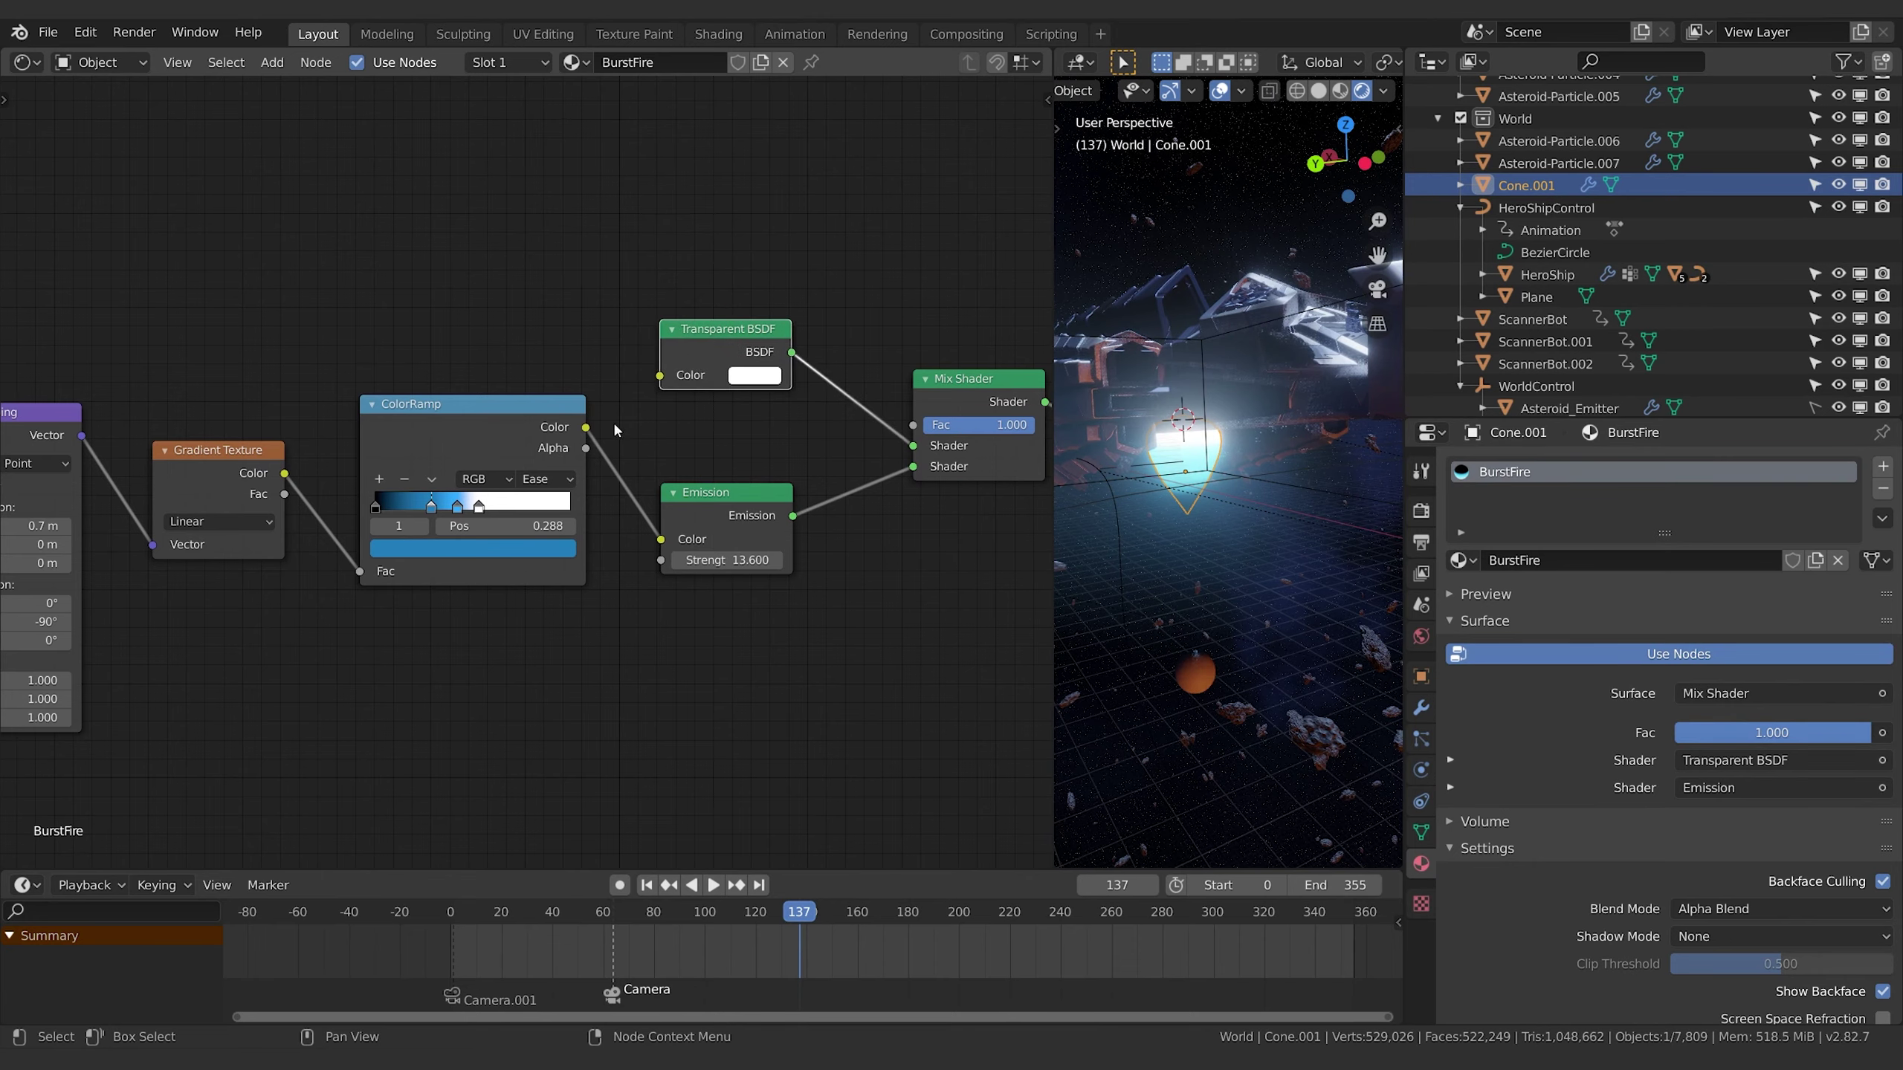
drag(588, 428, 720, 447)
drag(917, 423, 917, 423)
Check the cone through the scene camera and shift the stops: white 0.752, blue 0.497.
middle_drag(1272, 560, 1309, 562)
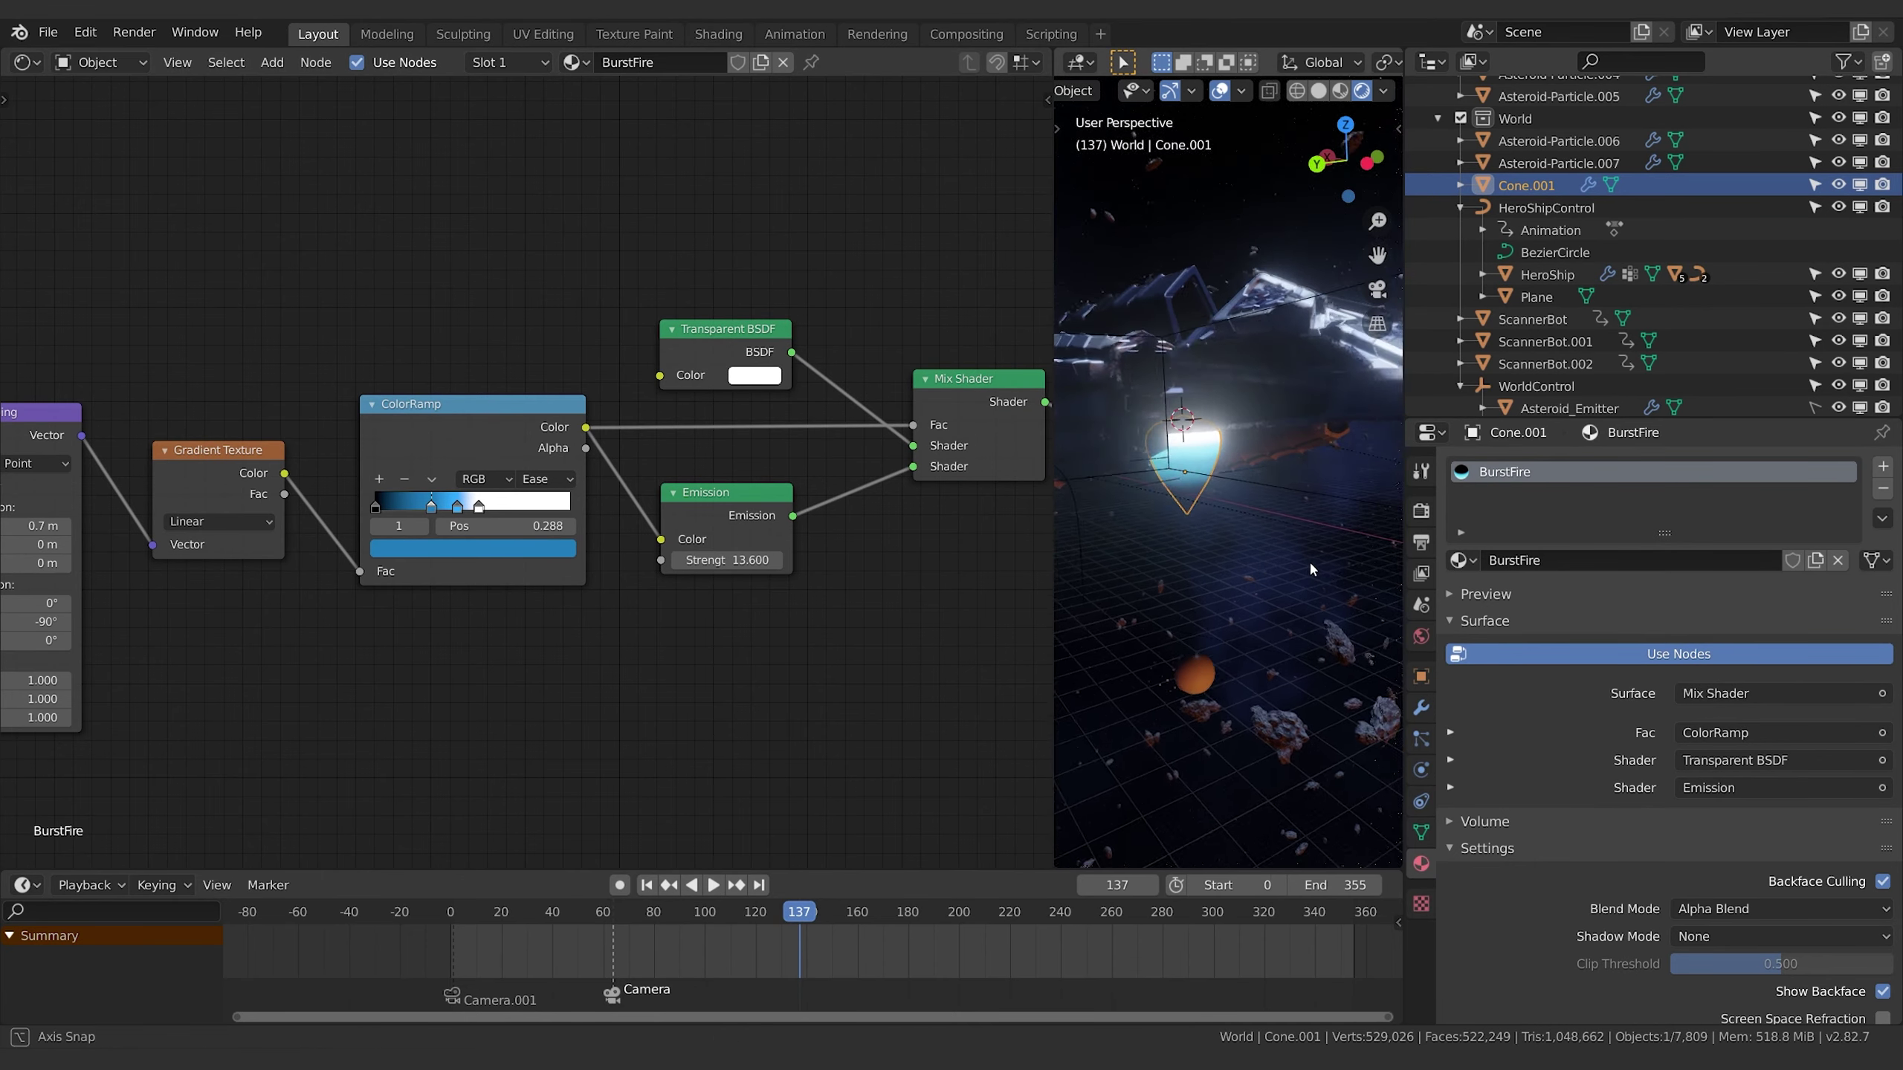
scroll(1231, 556, up, 3)
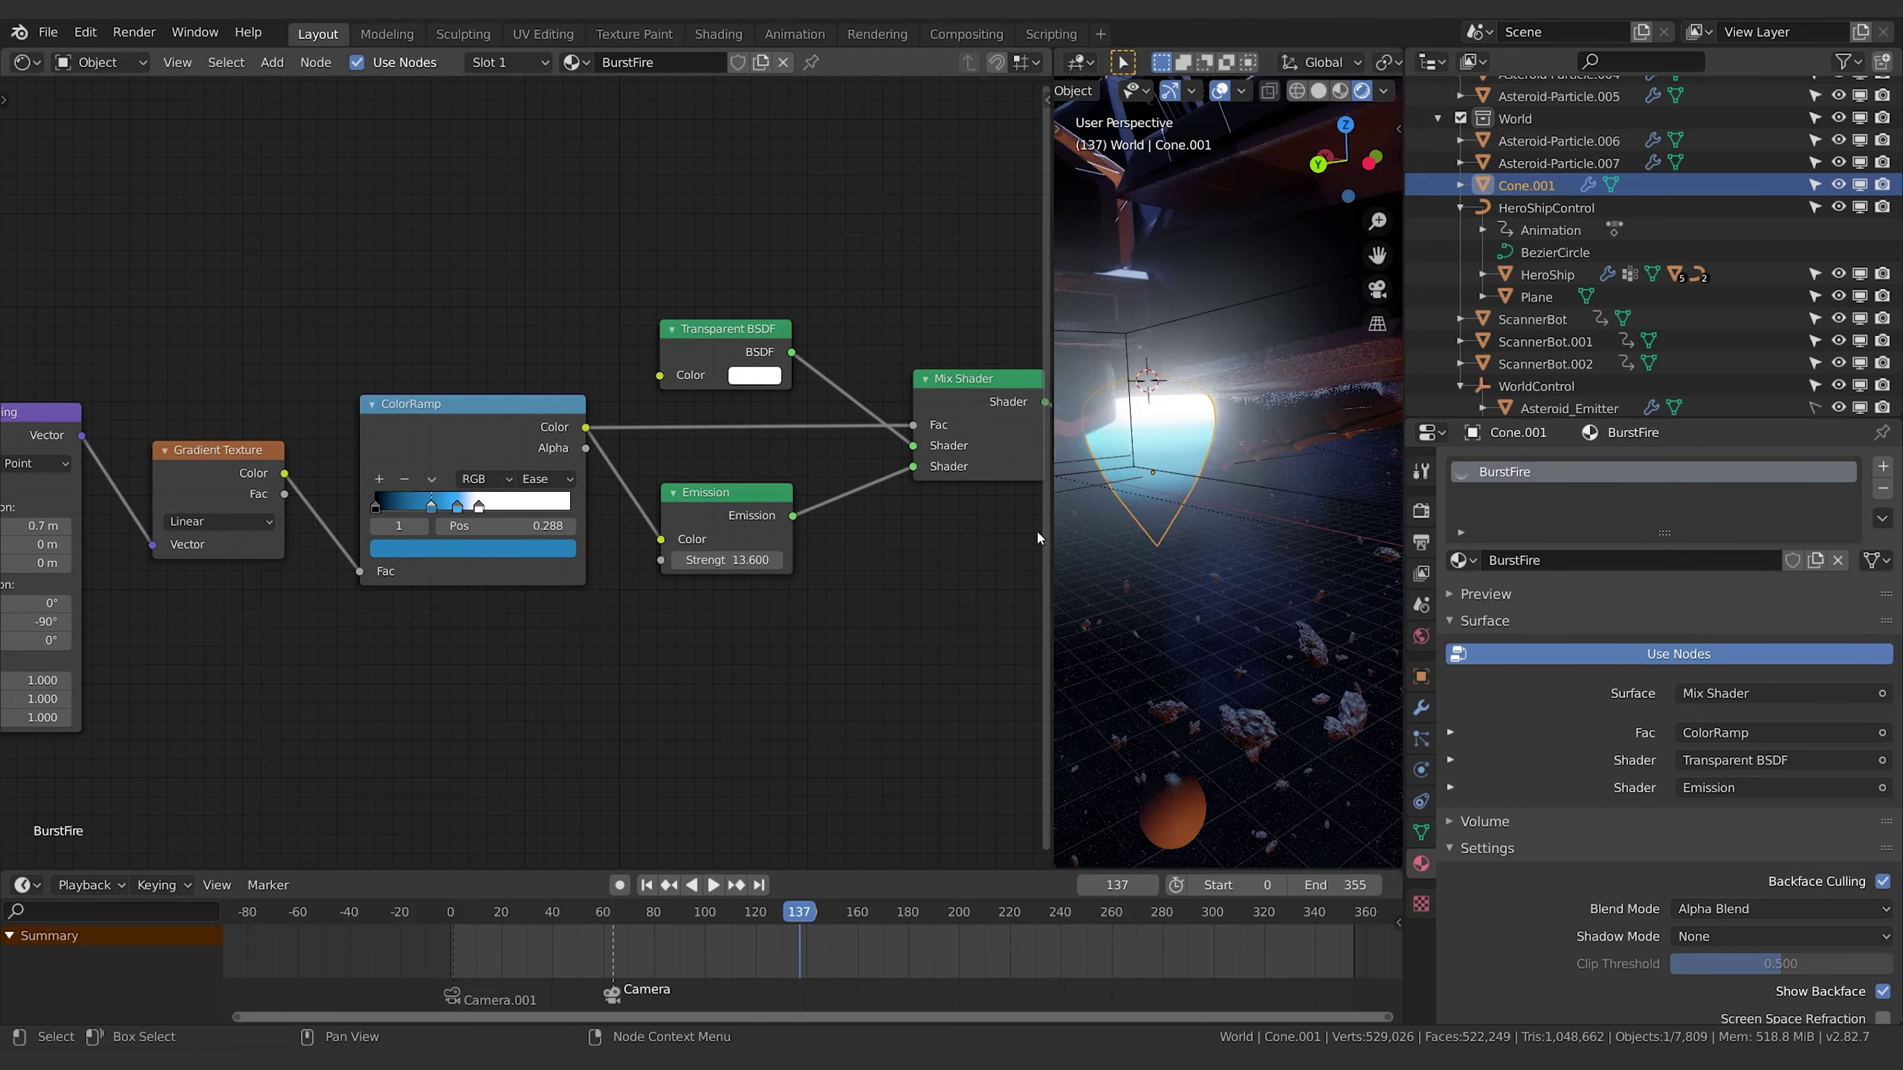
middle_drag(1161, 537, 1250, 450)
click(1219, 90)
scroll(1224, 477, down, 3)
scroll(1225, 483, down, 2)
key(KP_0)
scroll(1282, 469, down, 3)
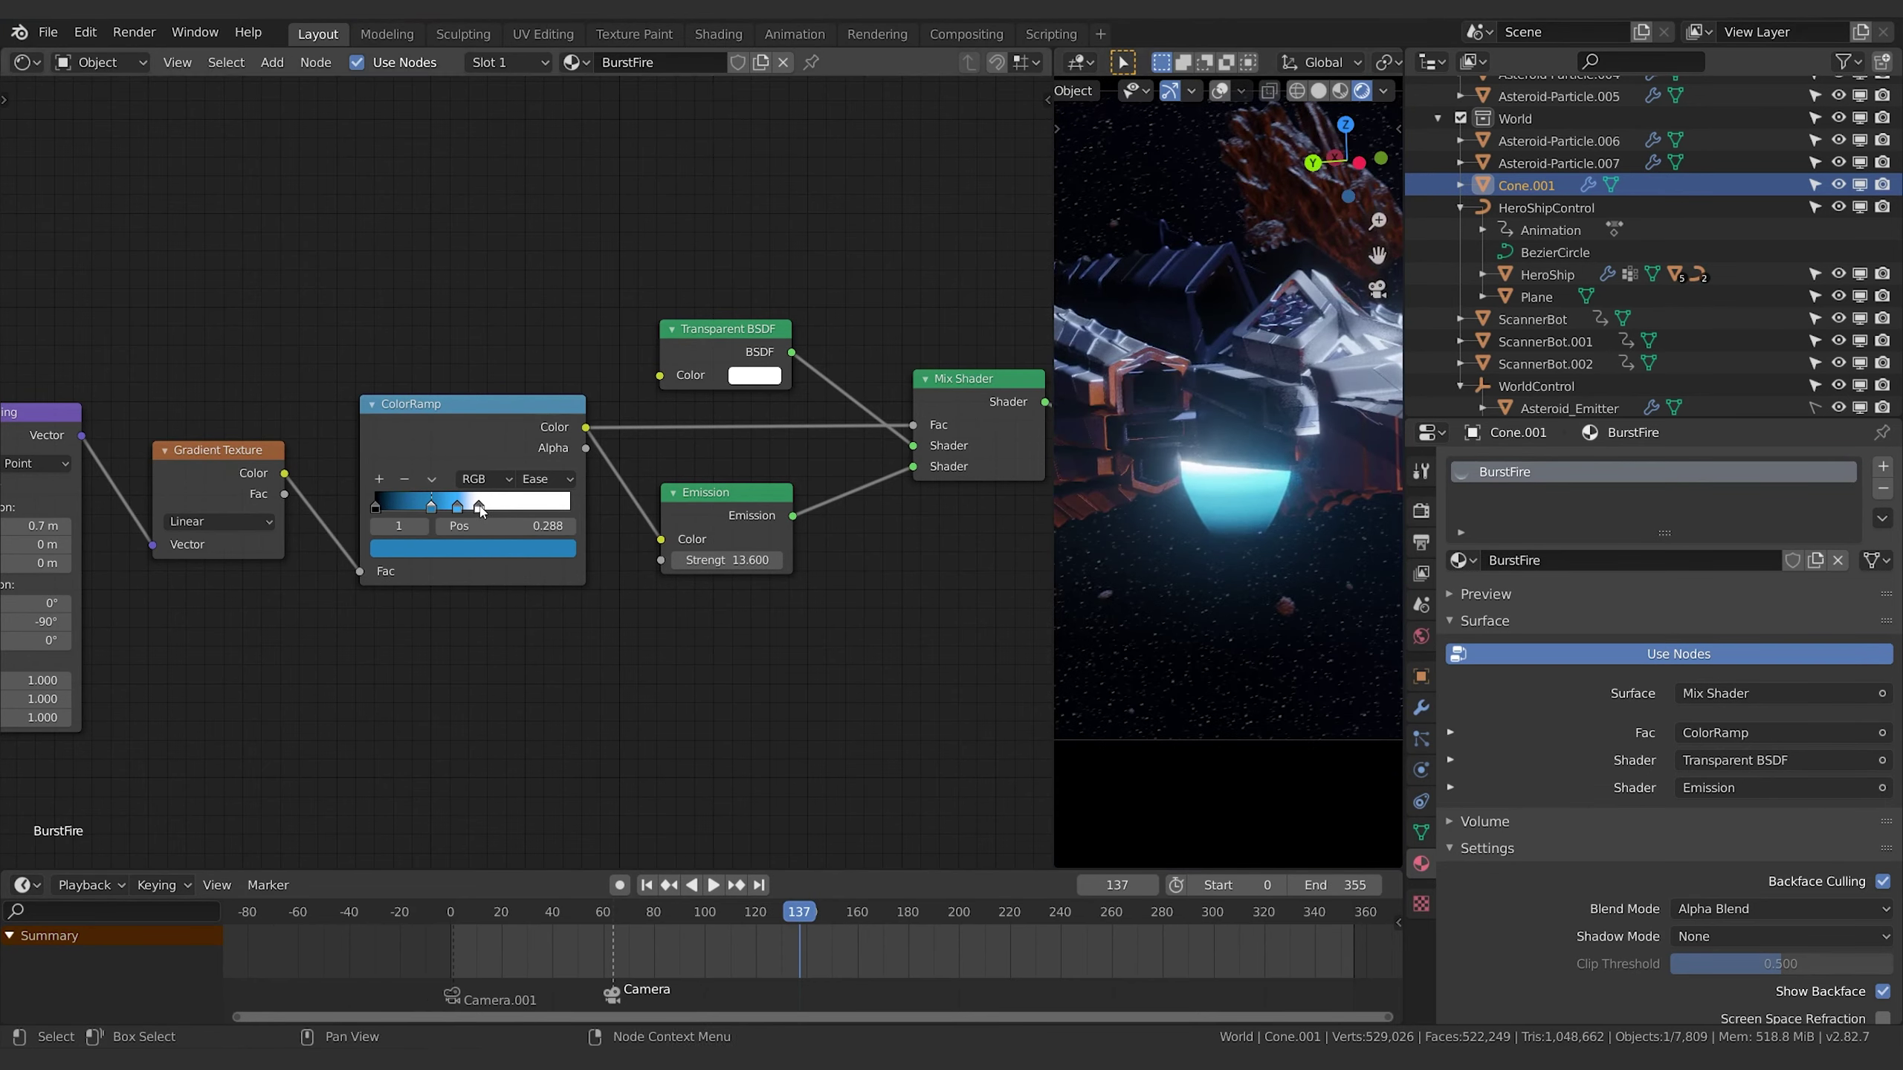
drag(479, 507, 399, 511)
middle_drag(597, 646, 777, 612)
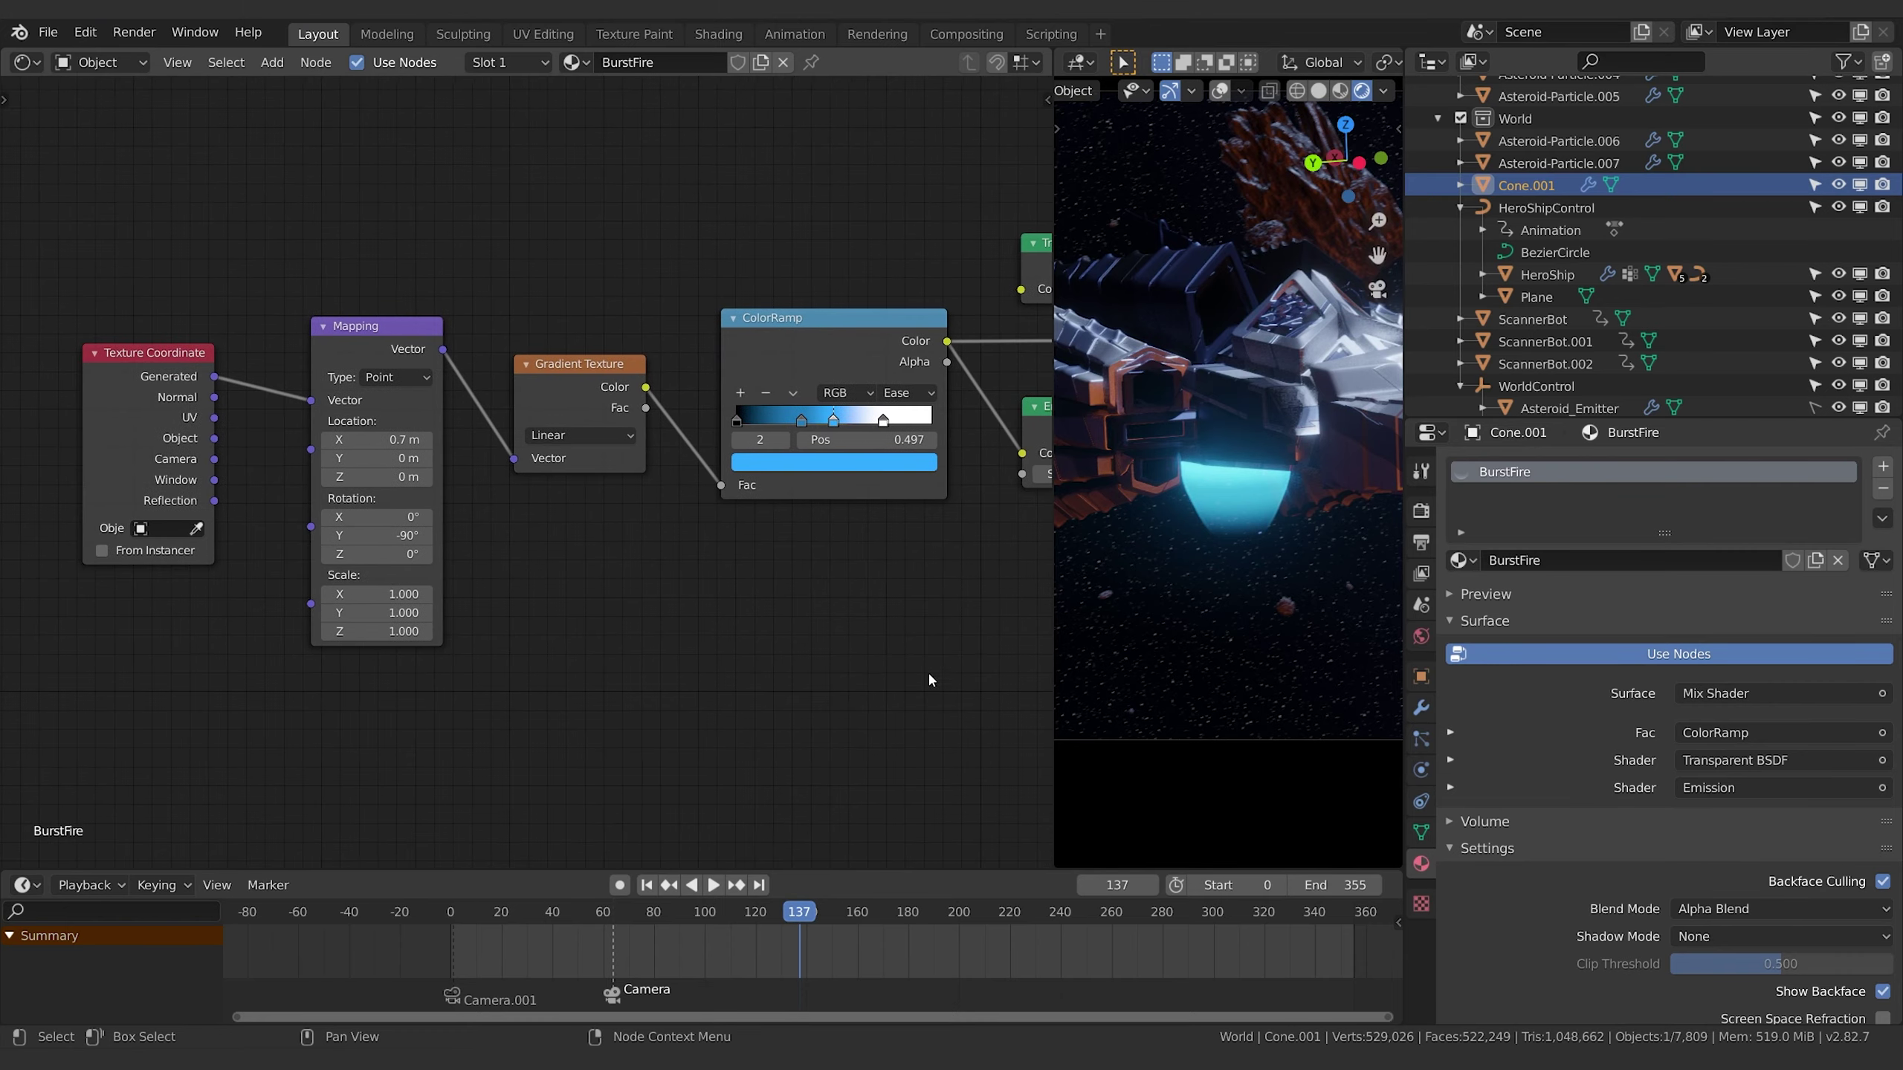
Add a Noise Texture node below the Gradient Texture.
scroll(622, 615, down, 2)
middle_drag(538, 621, 571, 615)
key(shift+a)
click(571, 614)
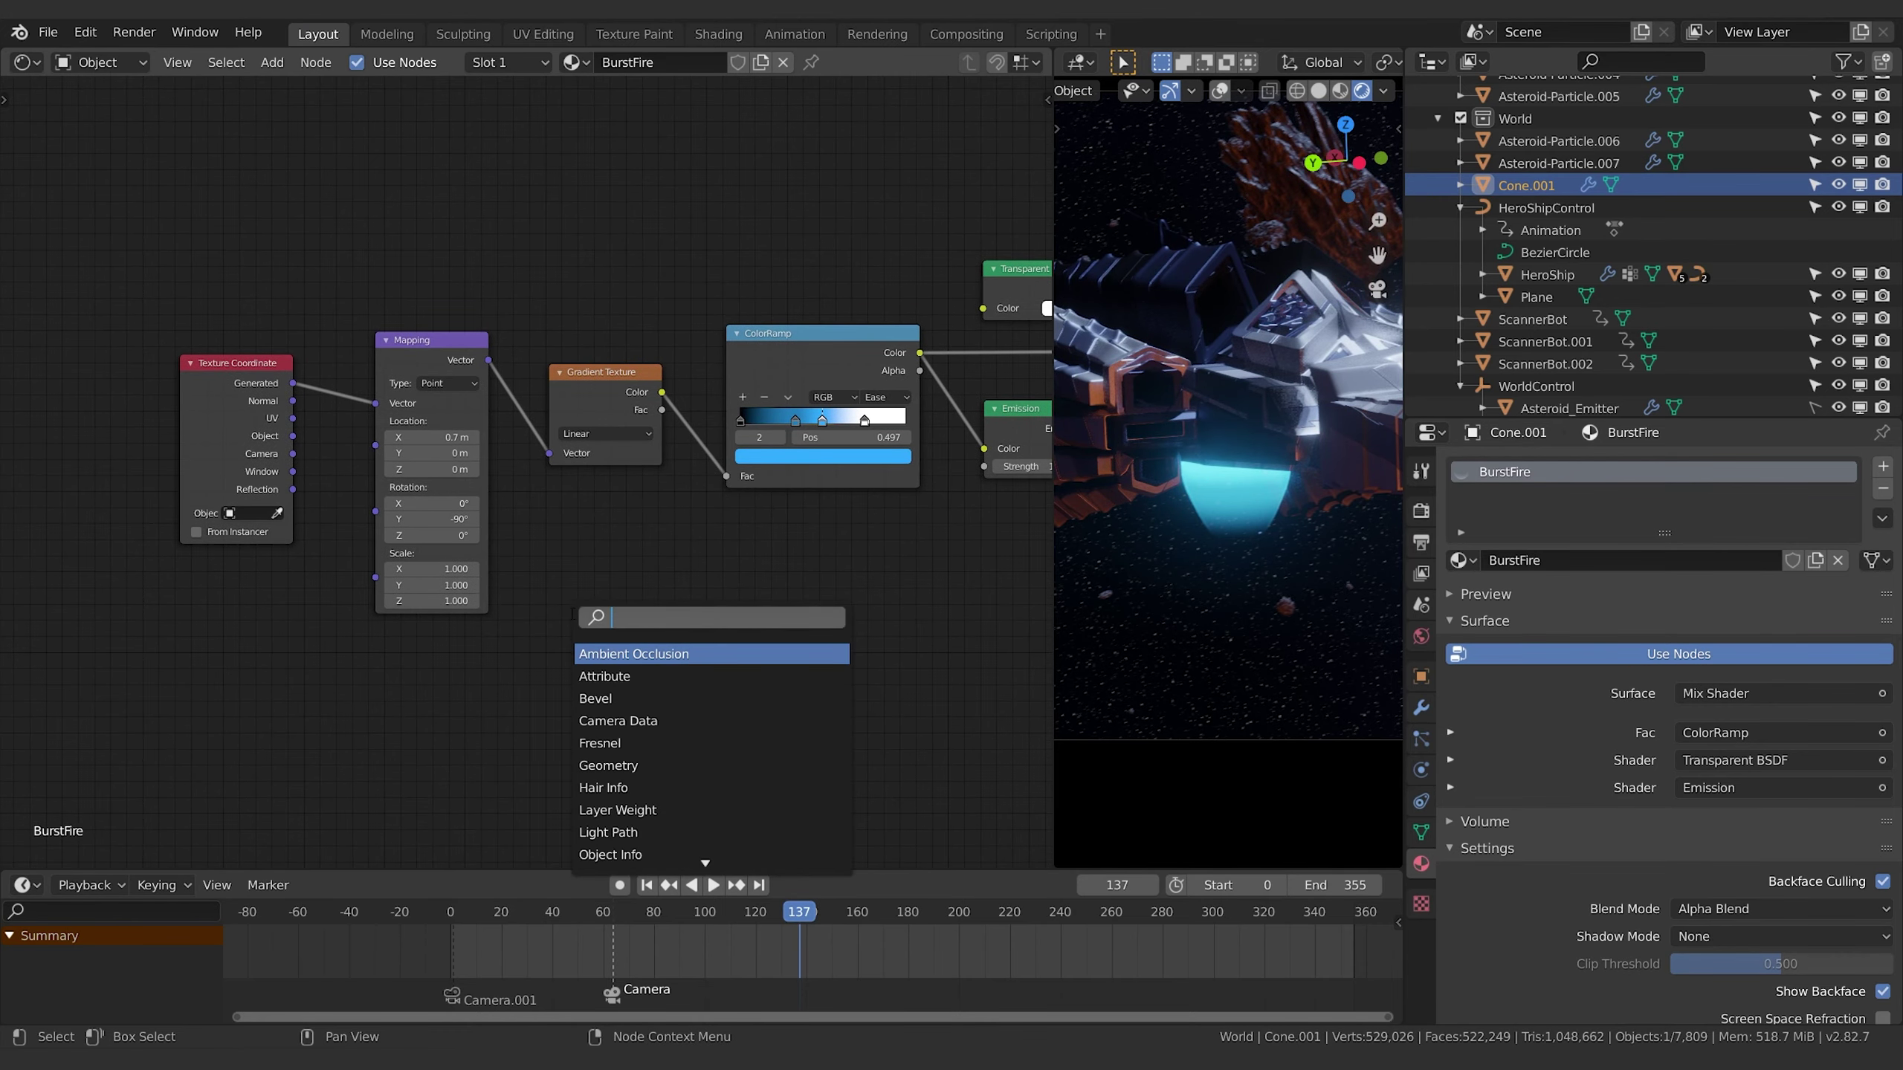
text(noise)
key(Return)
click(589, 562)
middle_drag(509, 490, 536, 476)
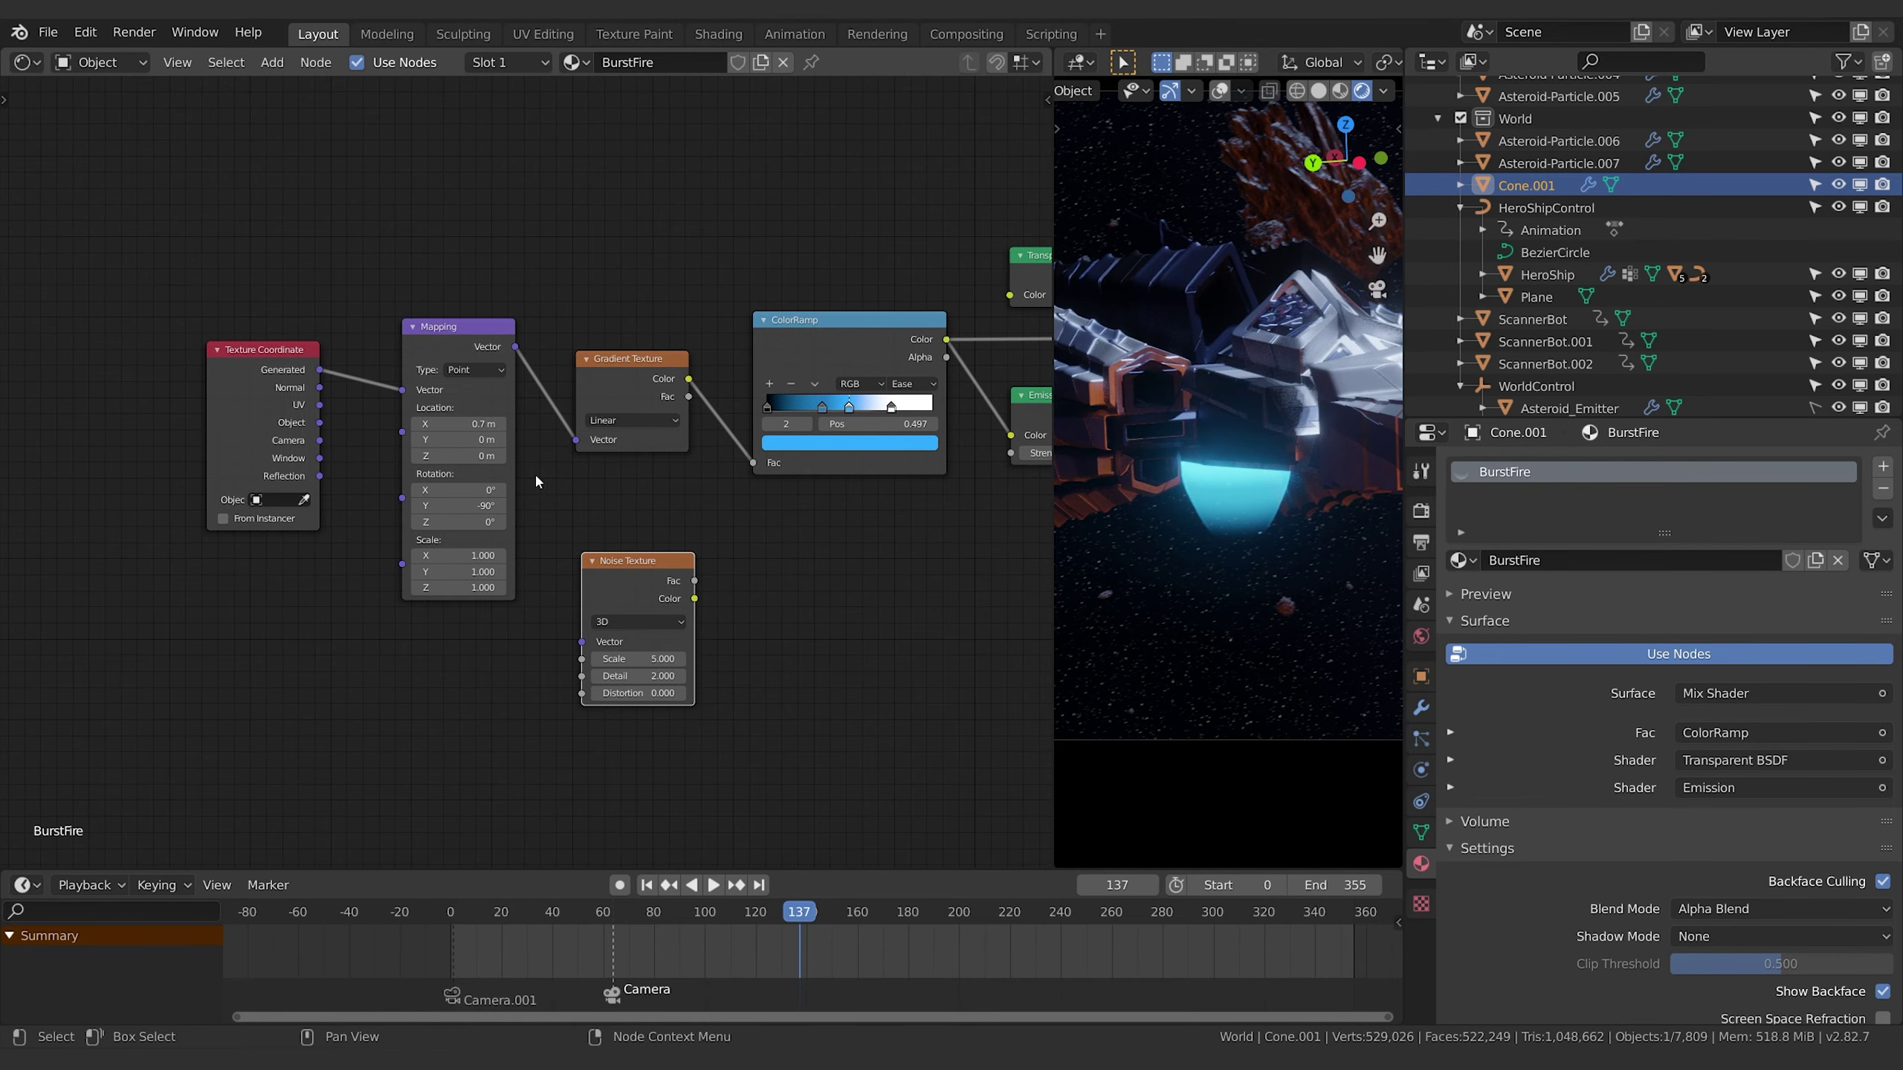
middle_drag(473, 345, 390, 326)
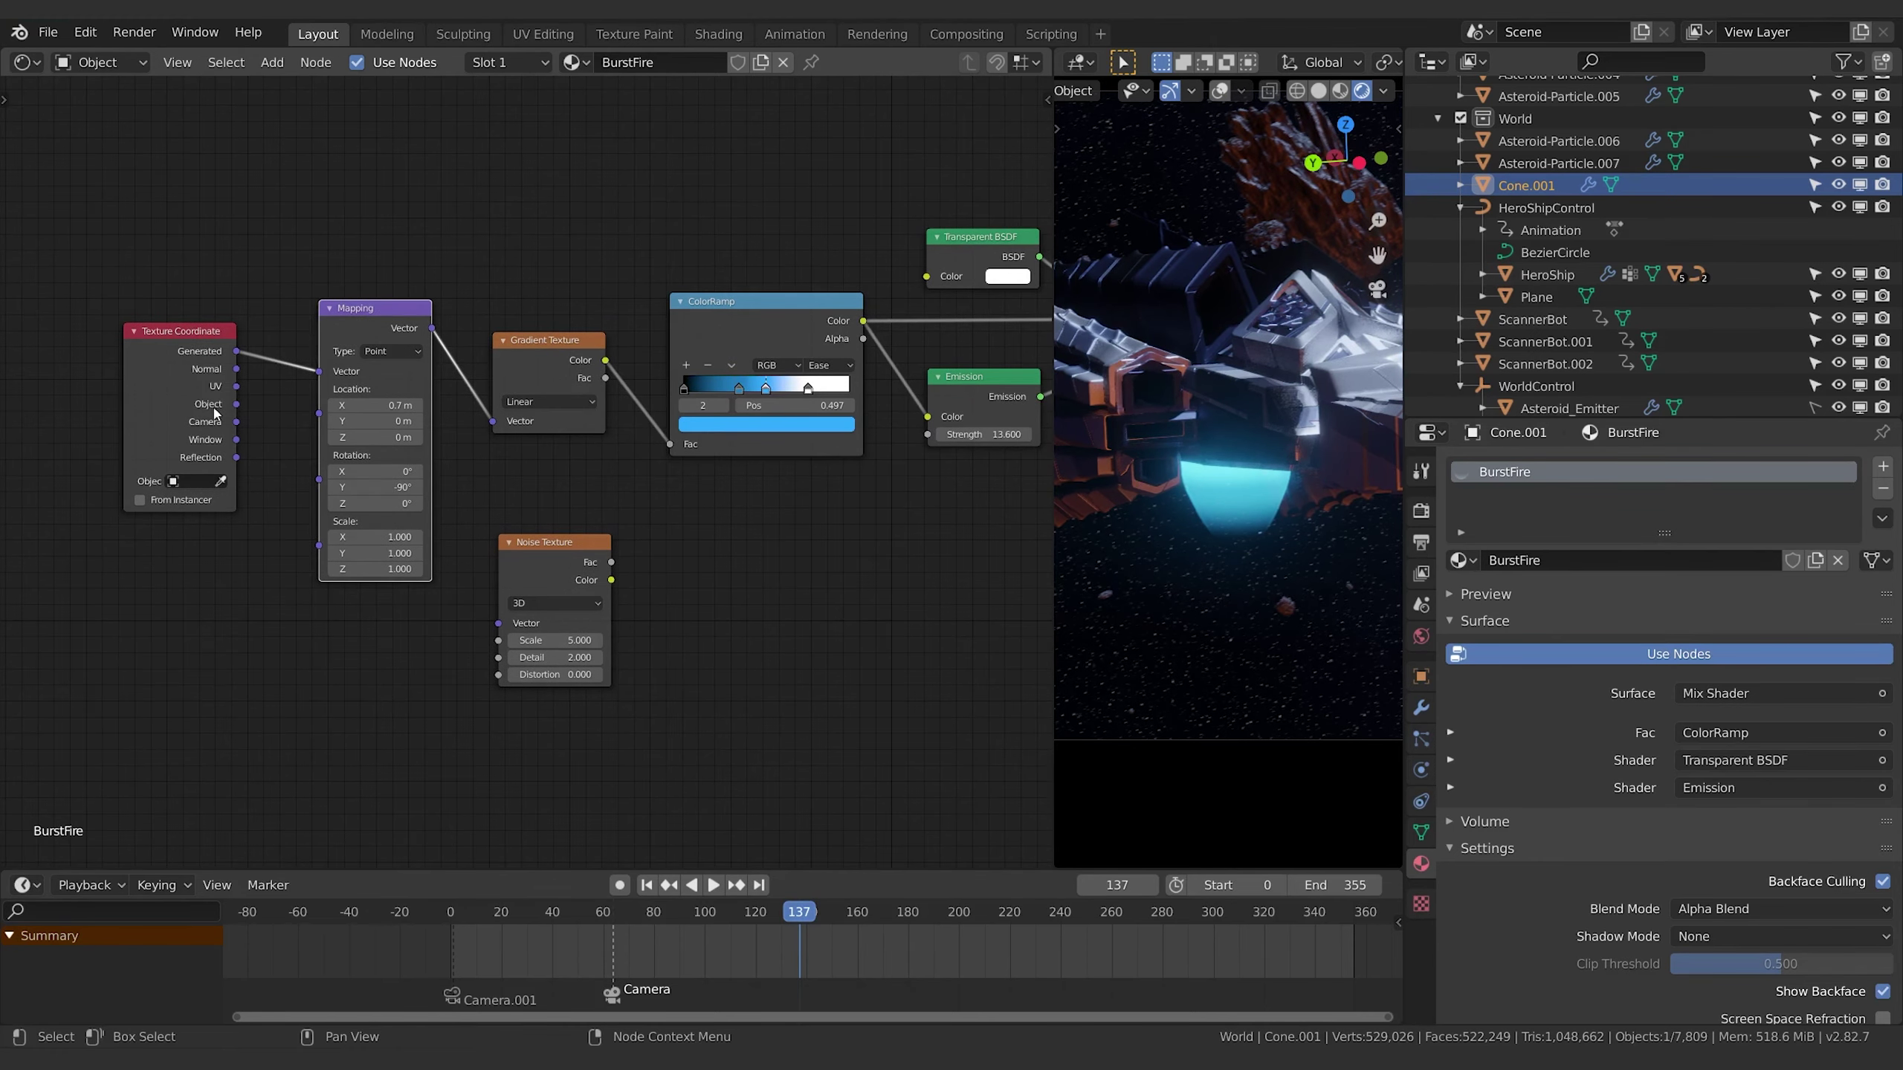
Duplicate the Mapping node and zero the copy's Location X and Rotation Y.
click(369, 319)
key(shift+d)
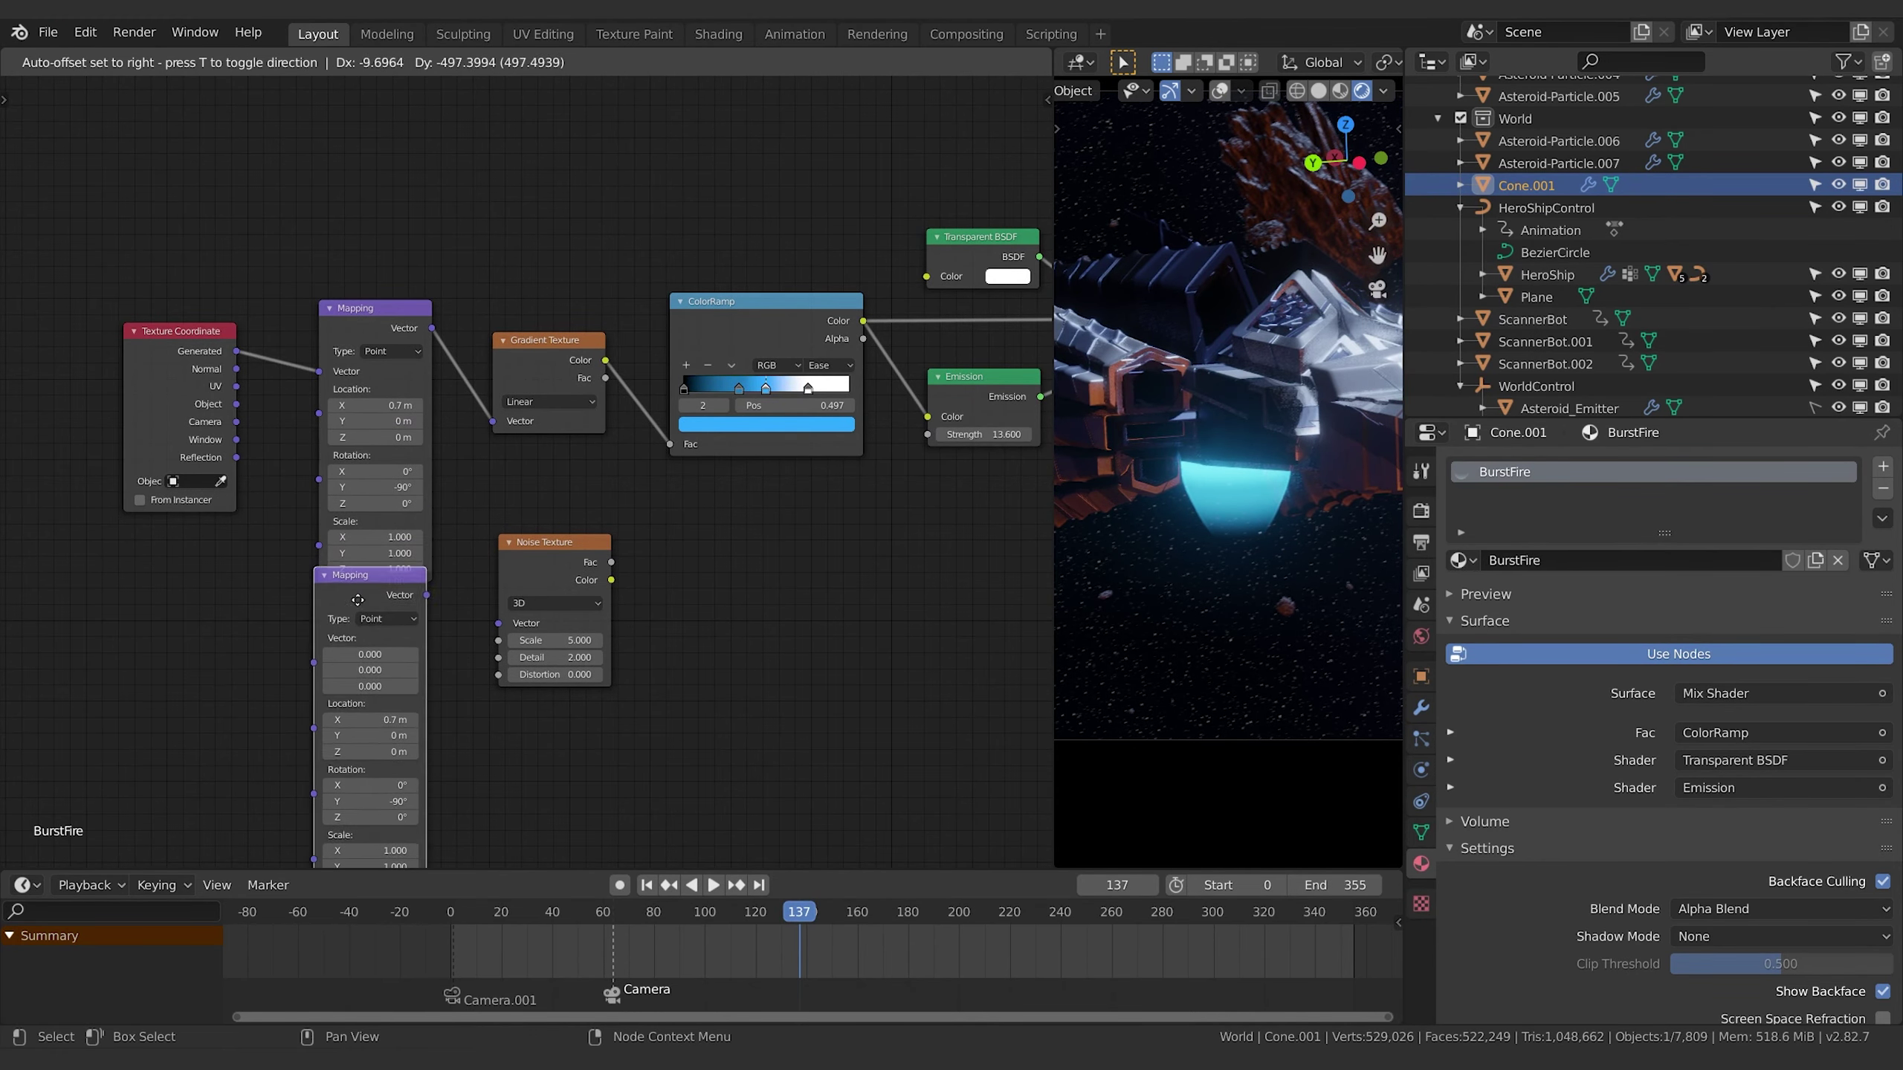
click(361, 603)
middle_drag(517, 652, 566, 513)
drag(419, 595, 428, 633)
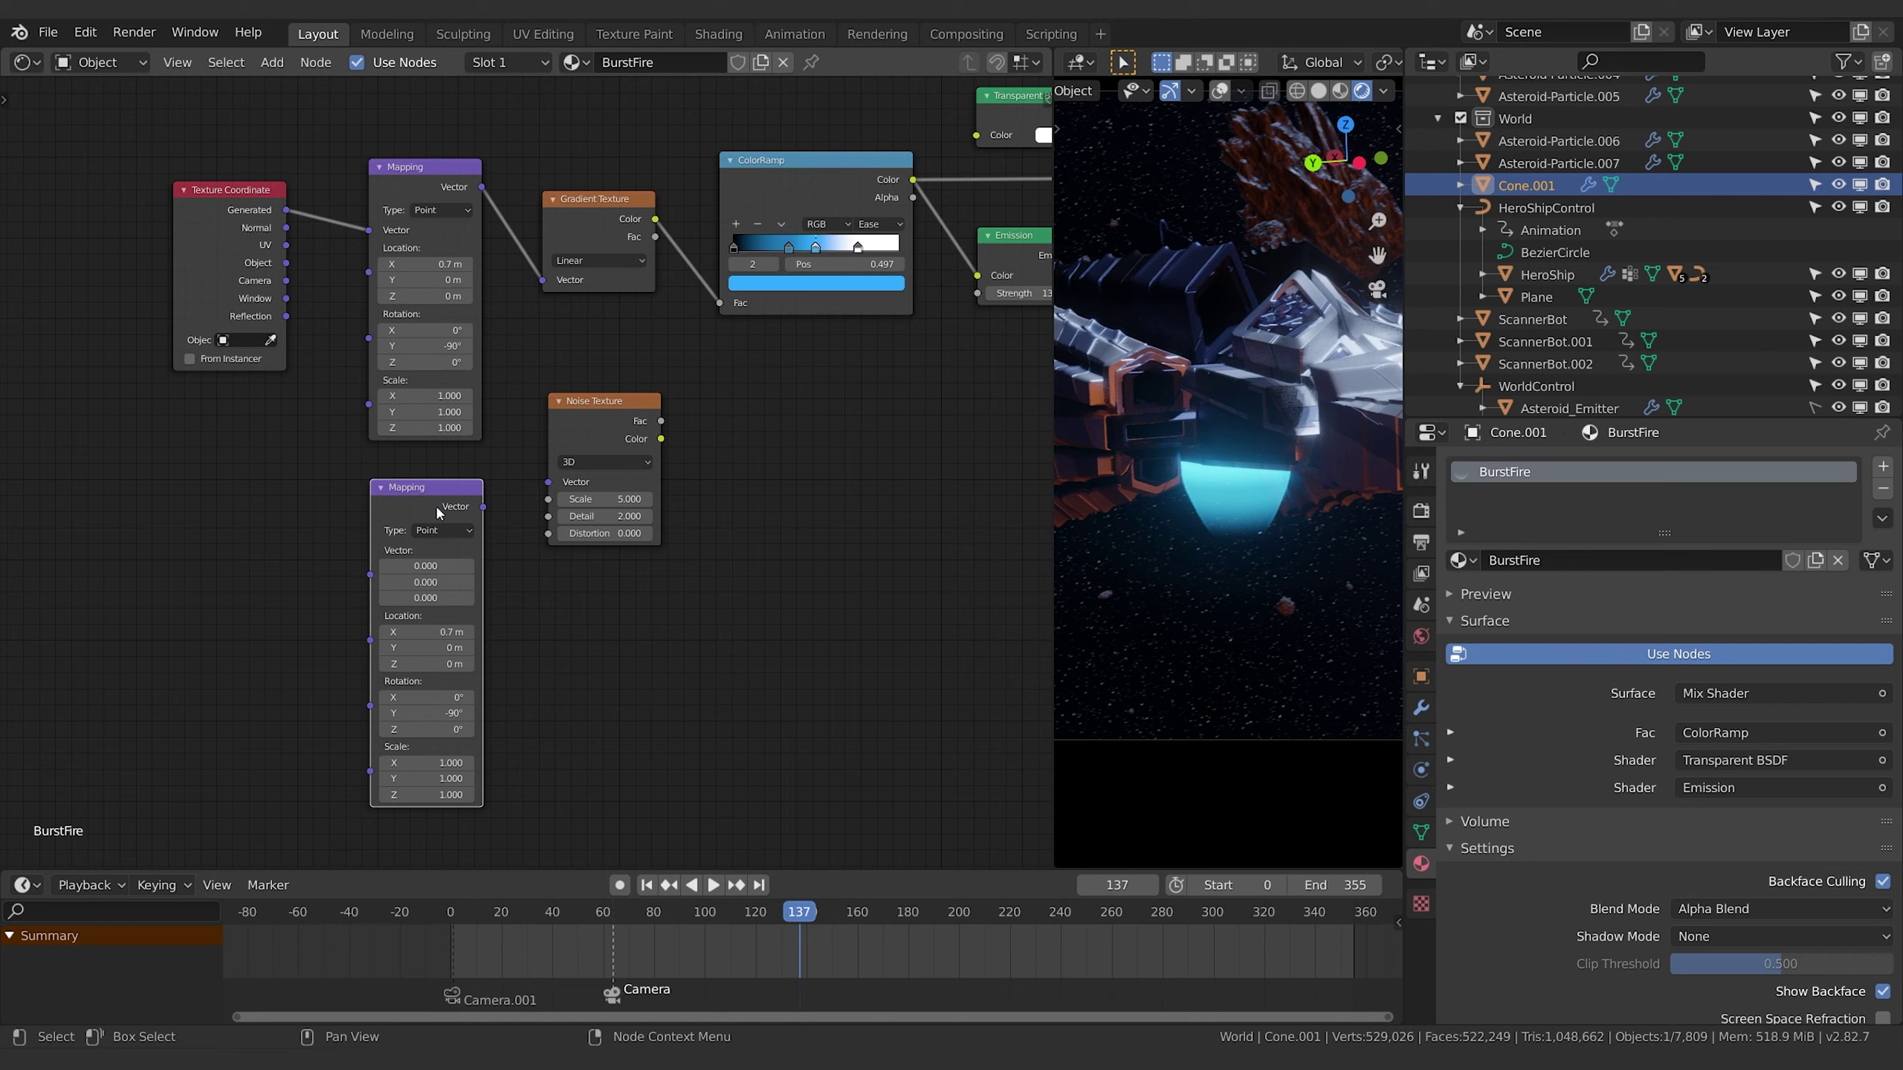
click(428, 632)
key(Return)
click(444, 714)
text(0)
key(Return)
Link Generated through the copied Mapping into the Noise Texture's Vector.
drag(287, 211, 371, 573)
drag(483, 507, 549, 482)
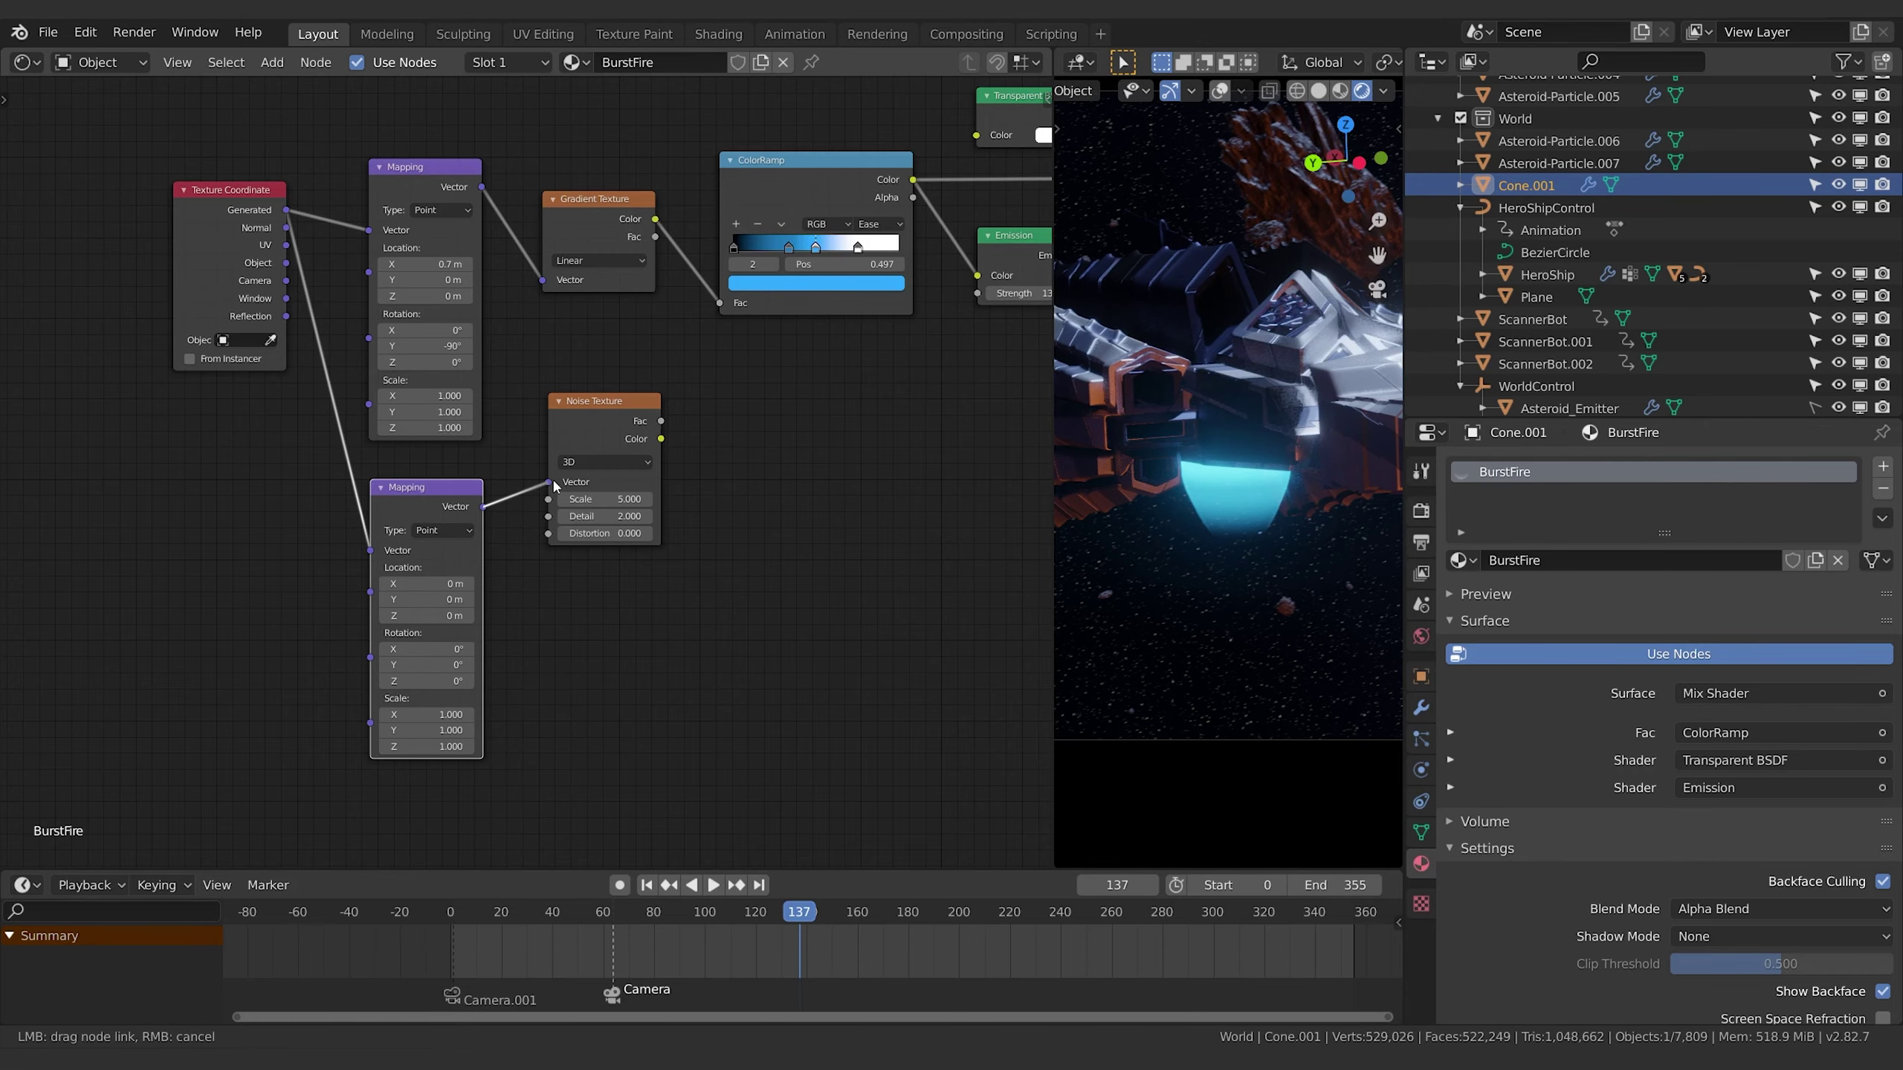
middle_drag(564, 416, 333, 458)
click(333, 464)
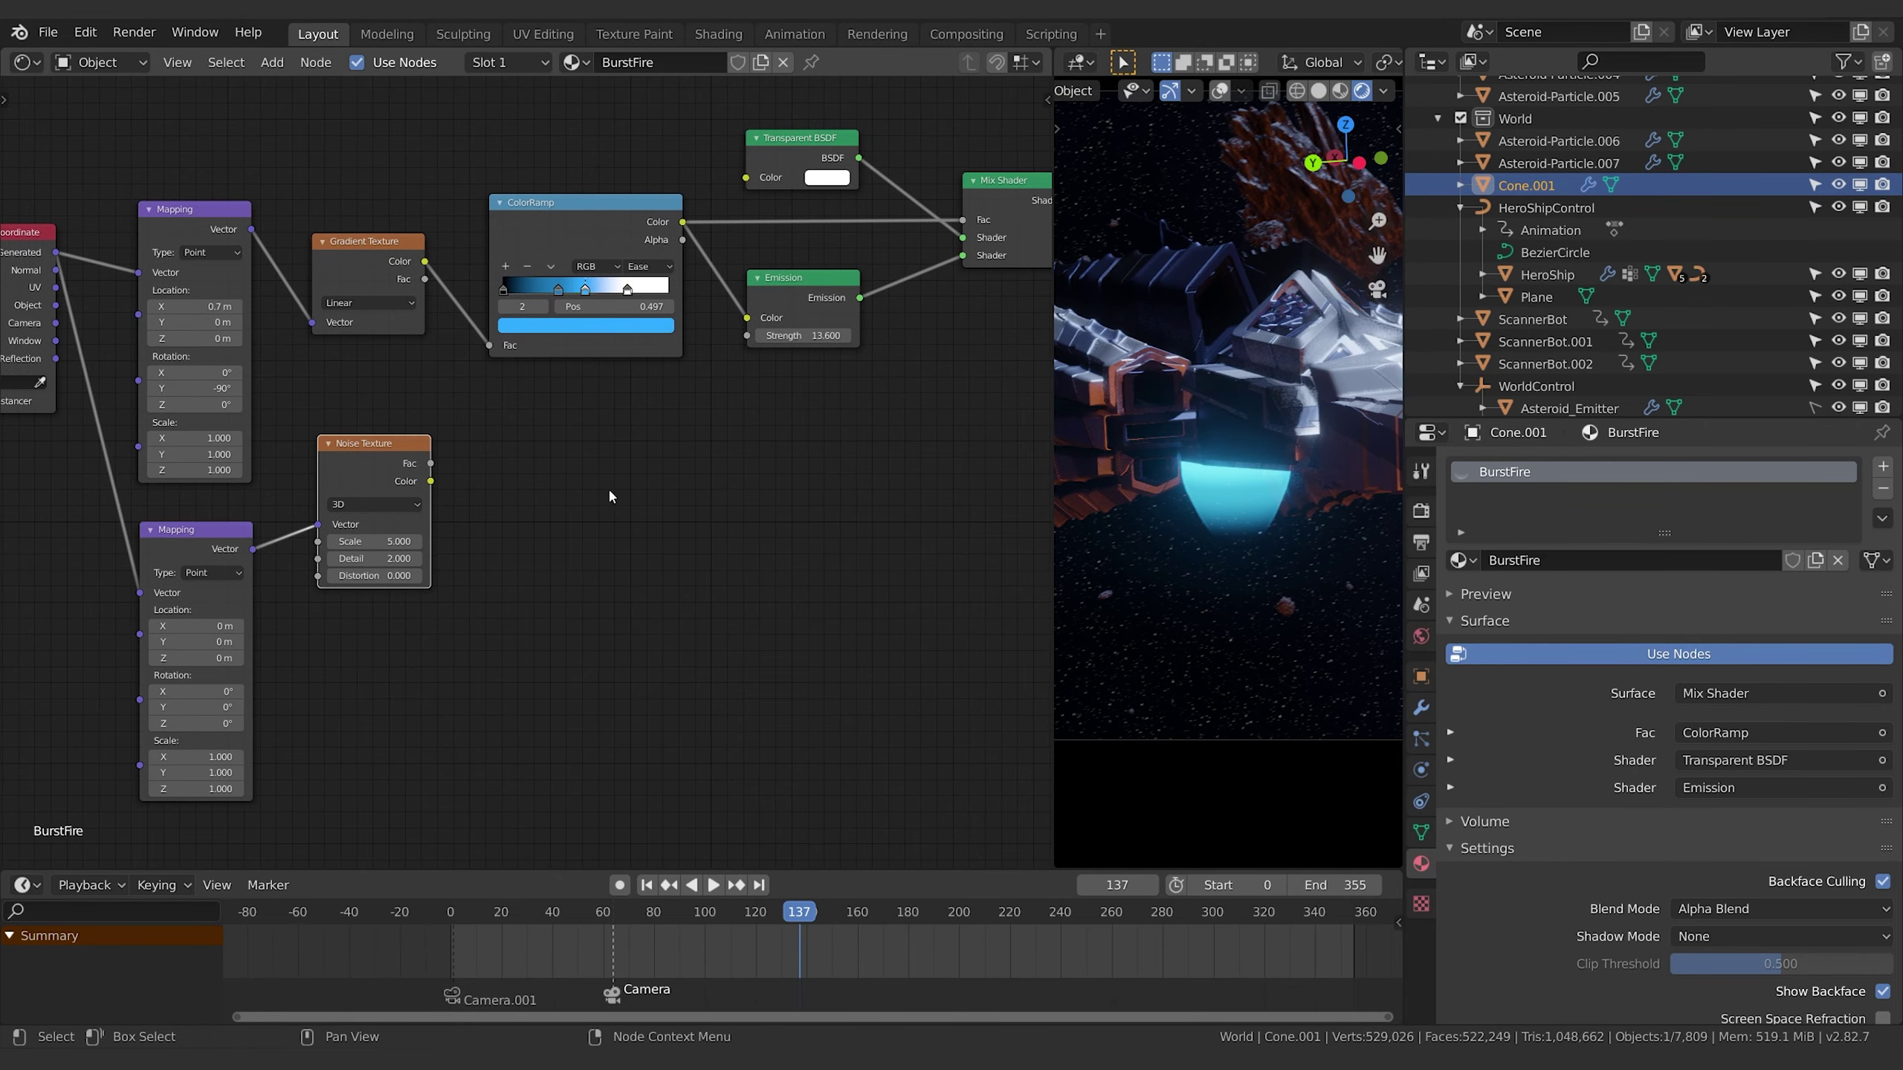
drag(797, 298, 845, 303)
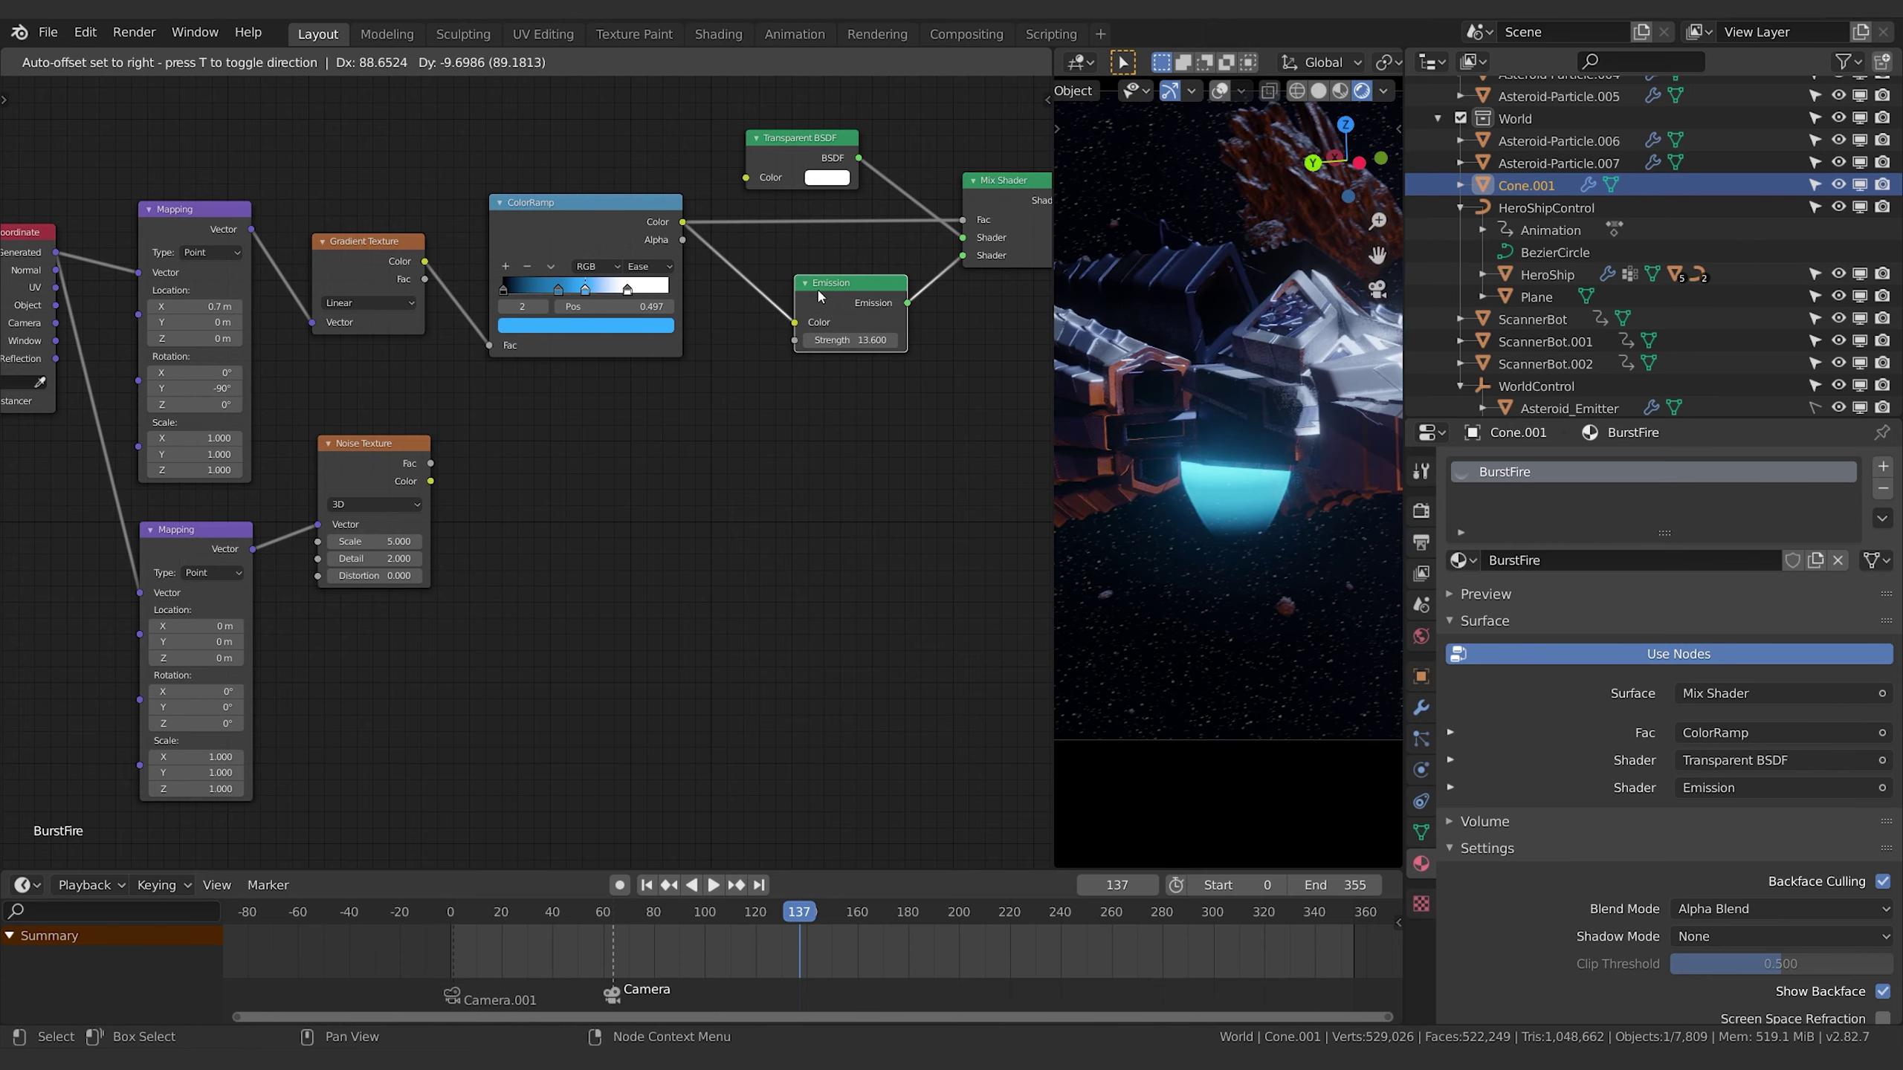
drag(570, 213, 633, 231)
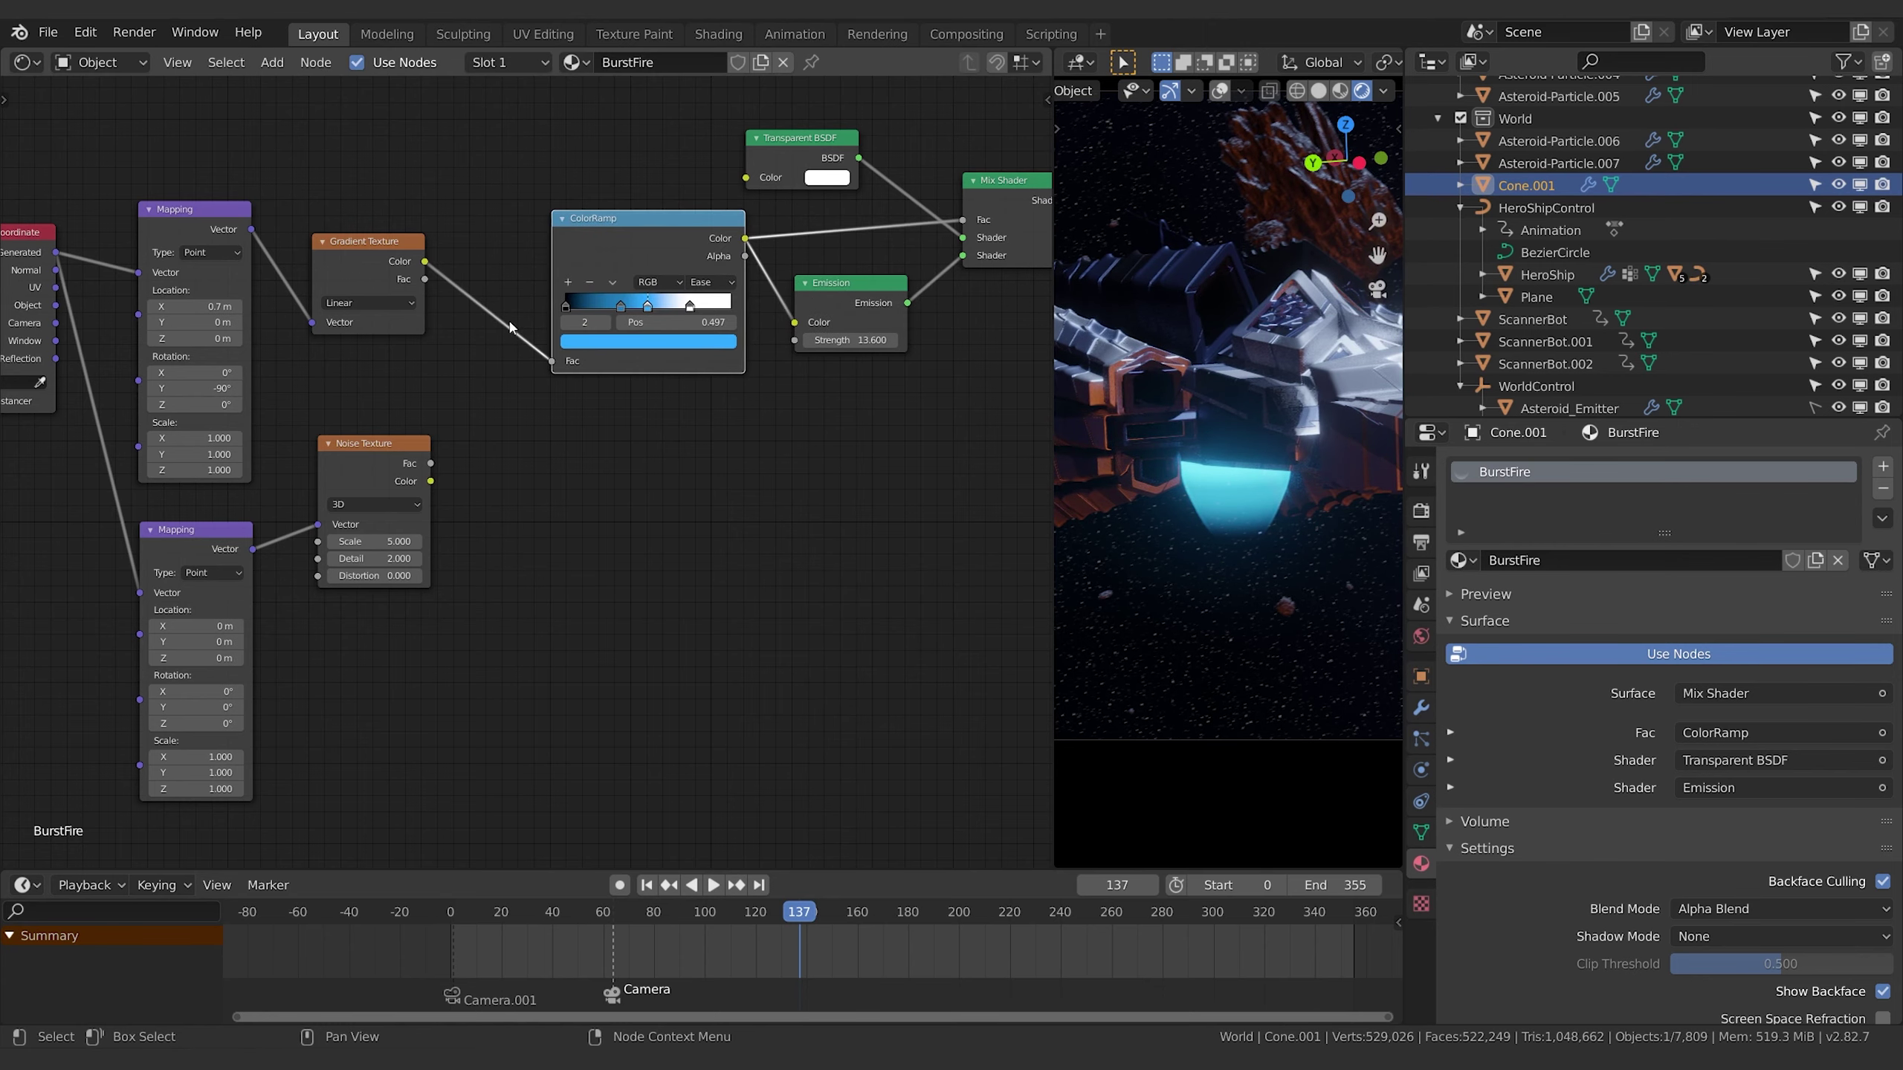
middle_drag(563, 480, 633, 471)
key(shift+a)
text(s)
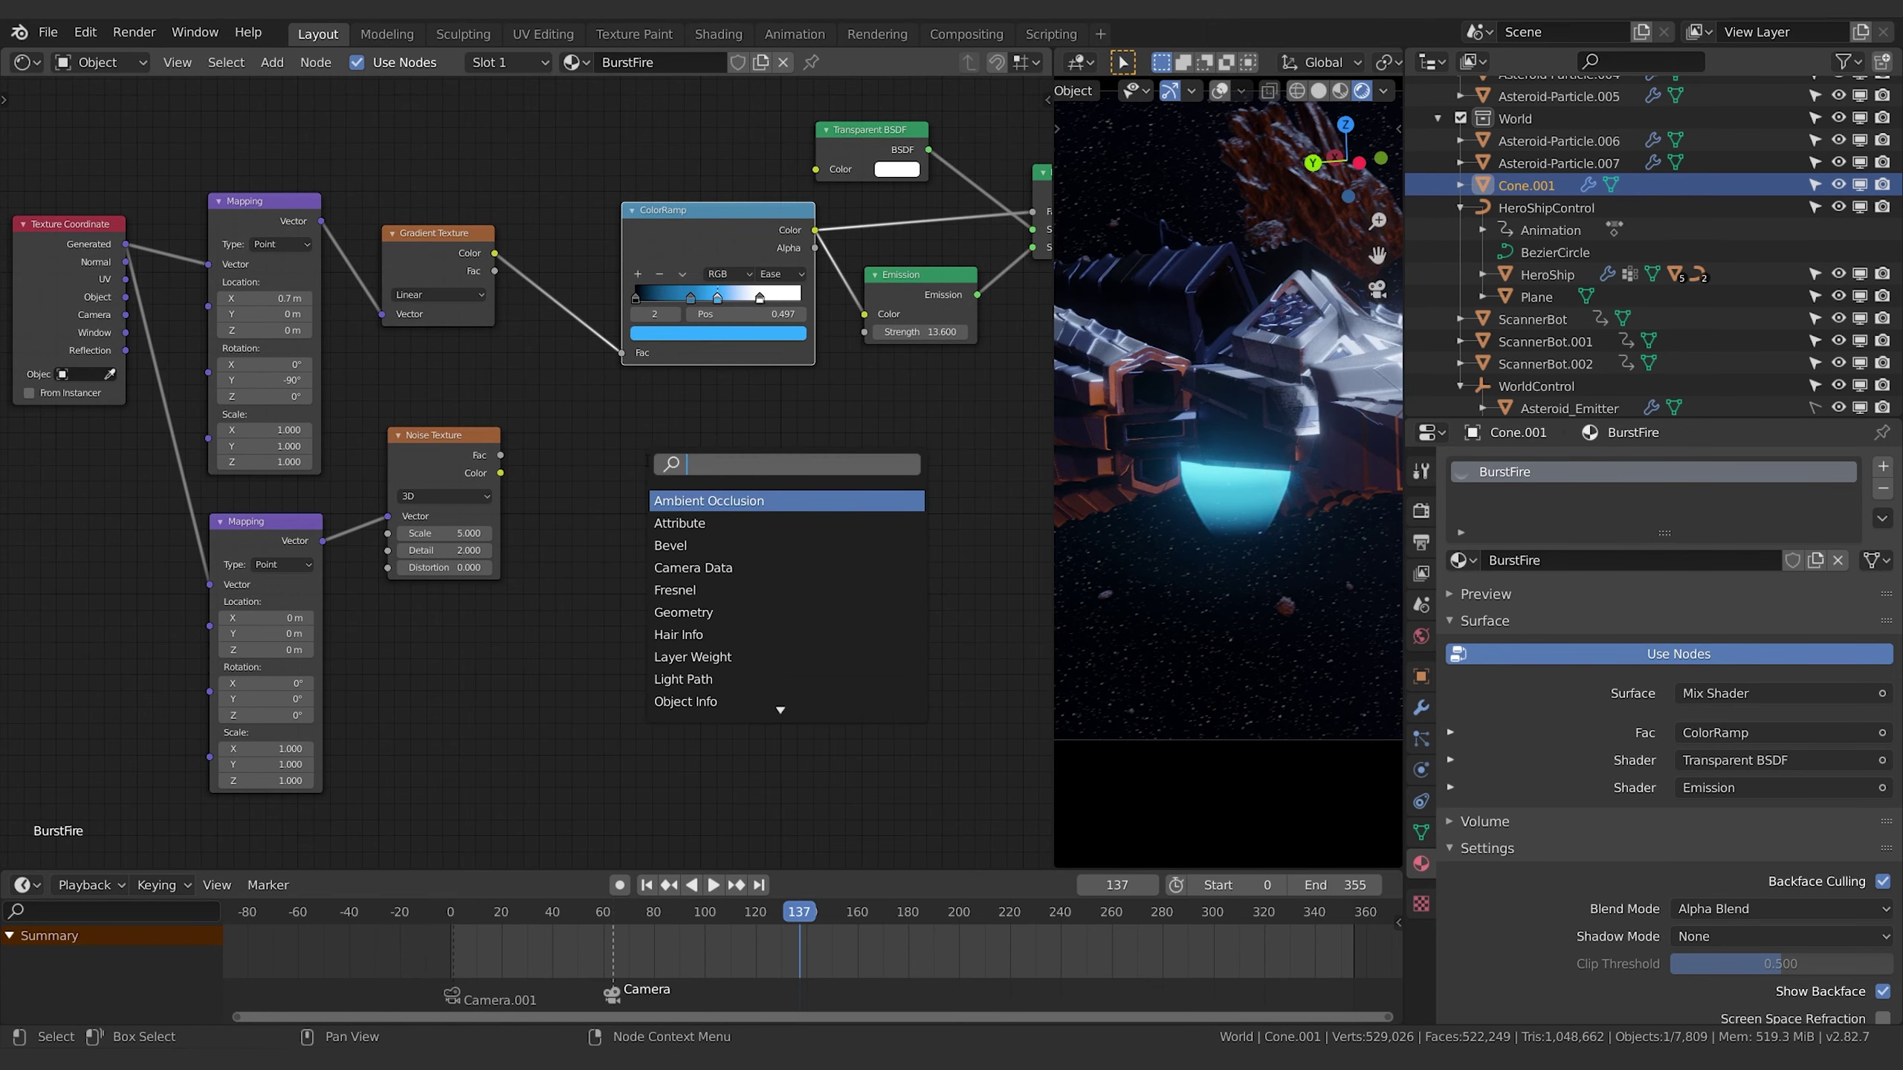
text(mix)
Add a Multiply MixRGB at Fac 1.0 combining Gradient and Noise into the ColorRamp Fac.
key(Down)
key(Return)
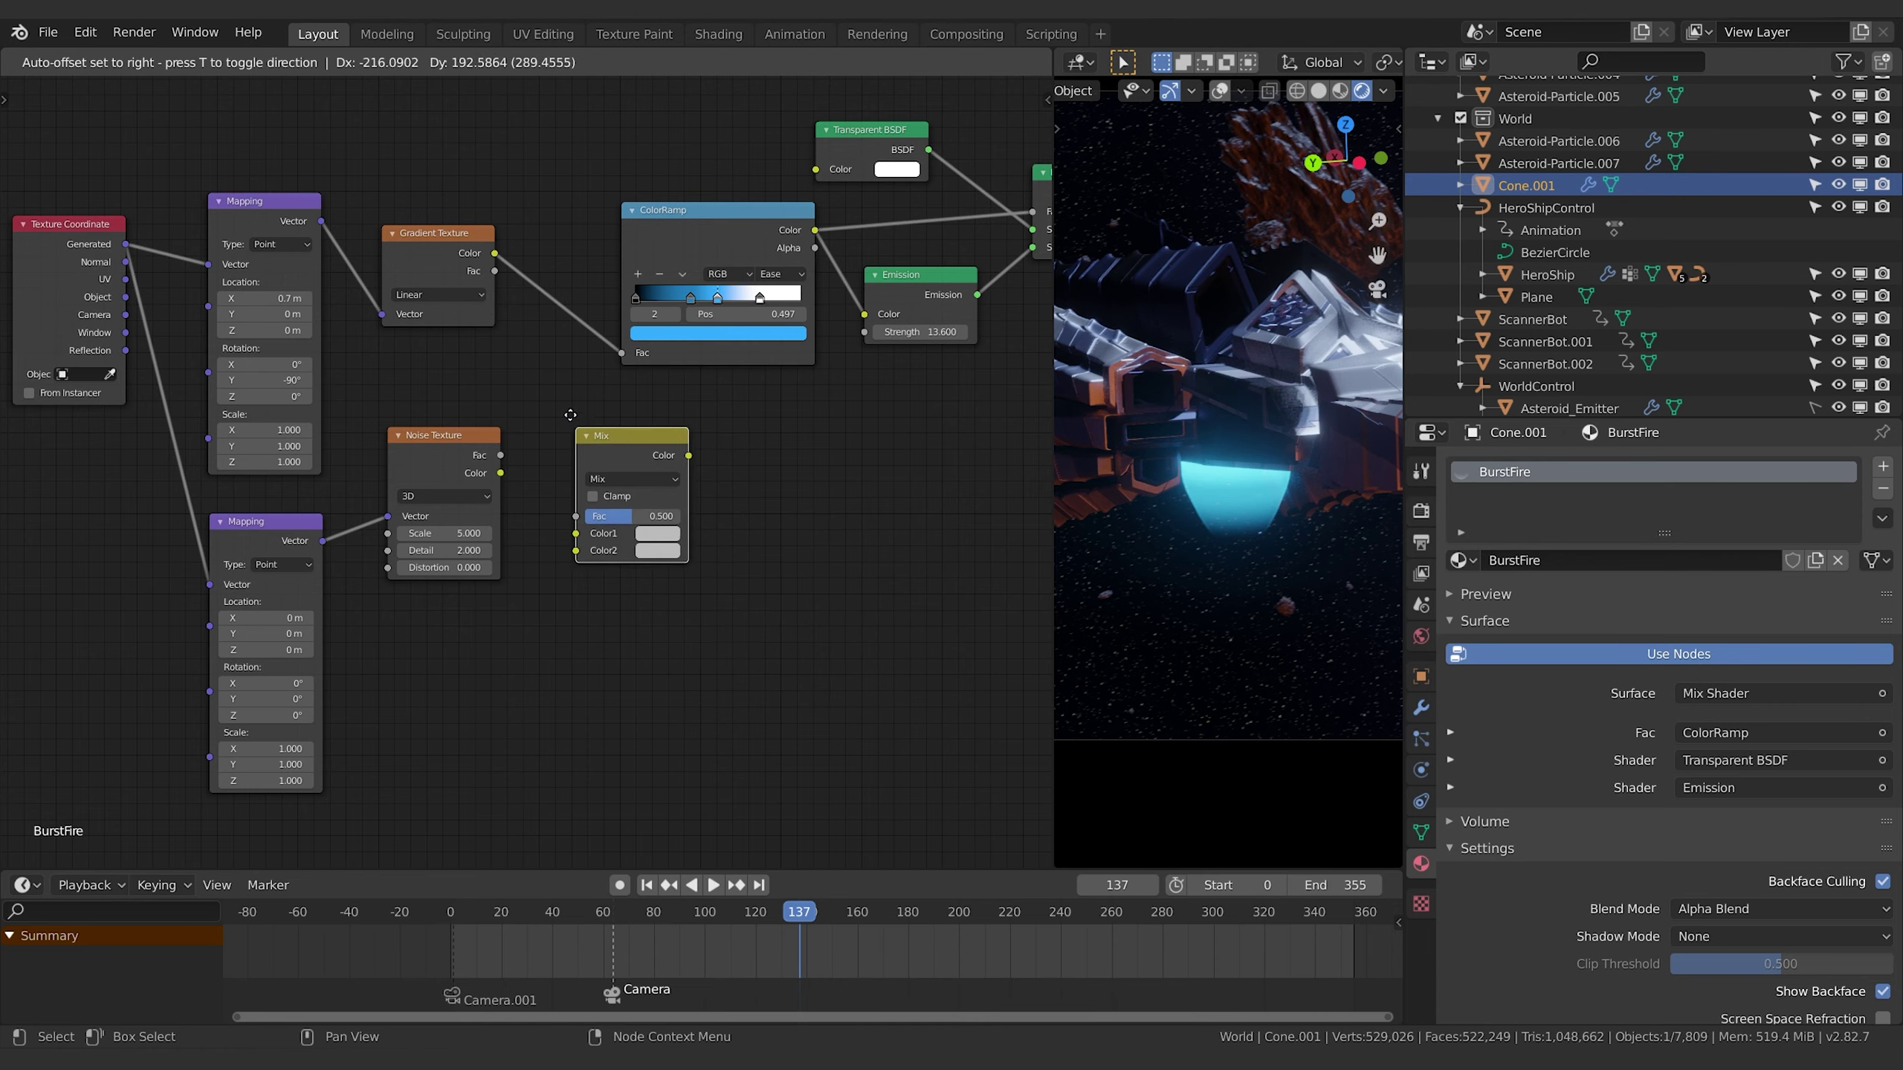
click(559, 394)
drag(497, 259, 565, 532)
click(621, 458)
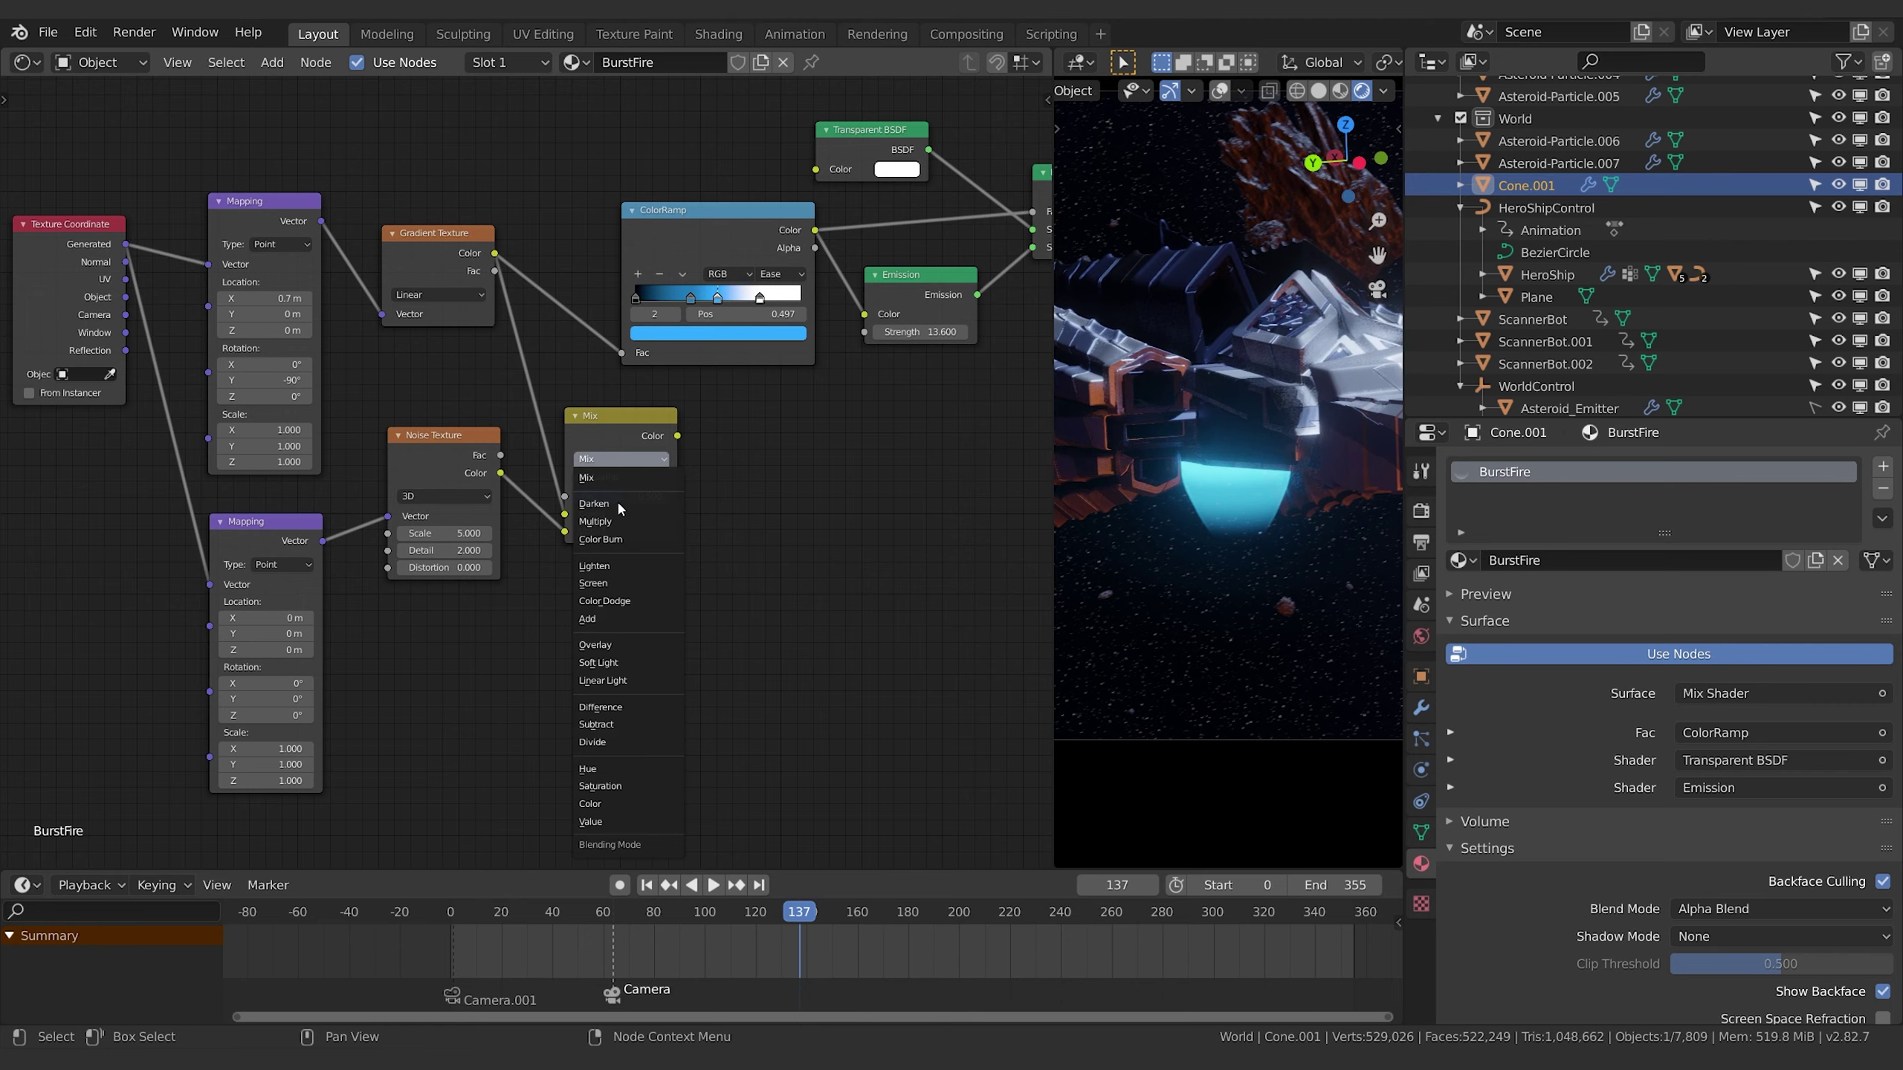
click(621, 518)
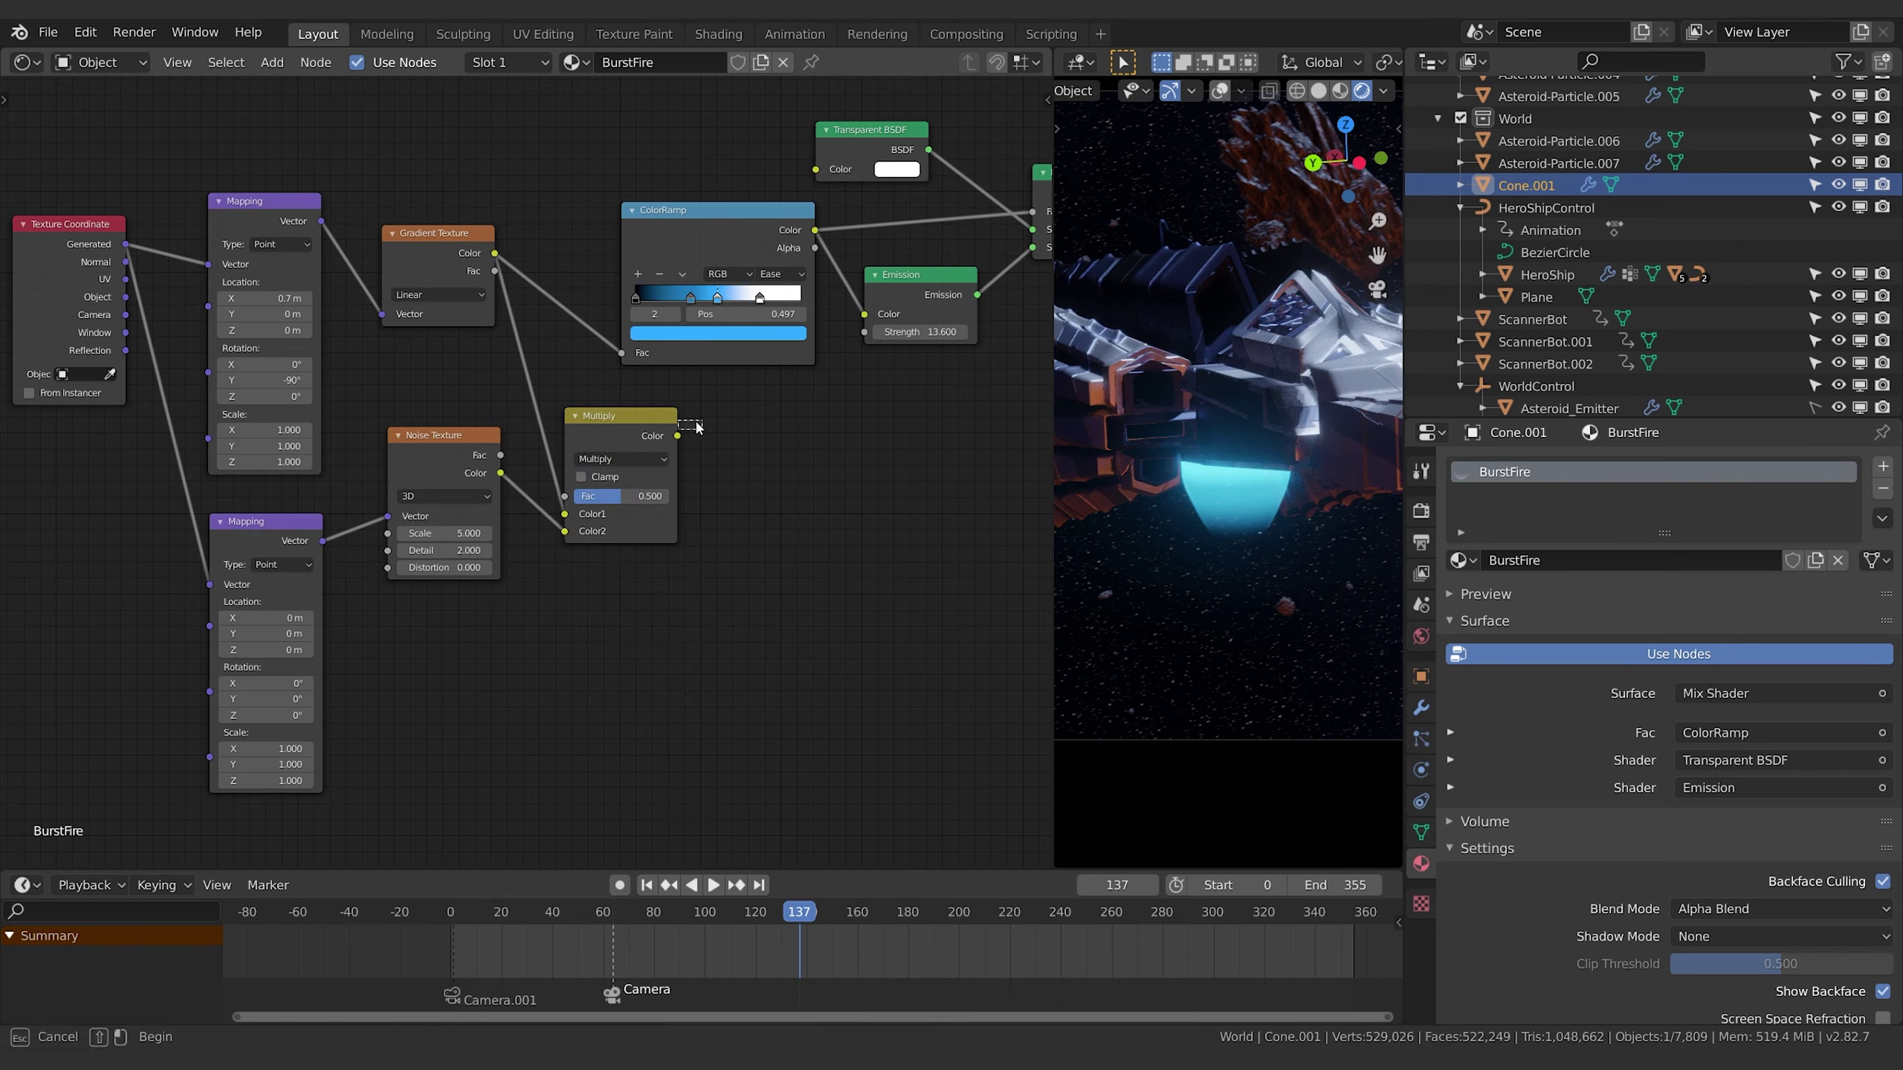
drag(677, 436, 622, 353)
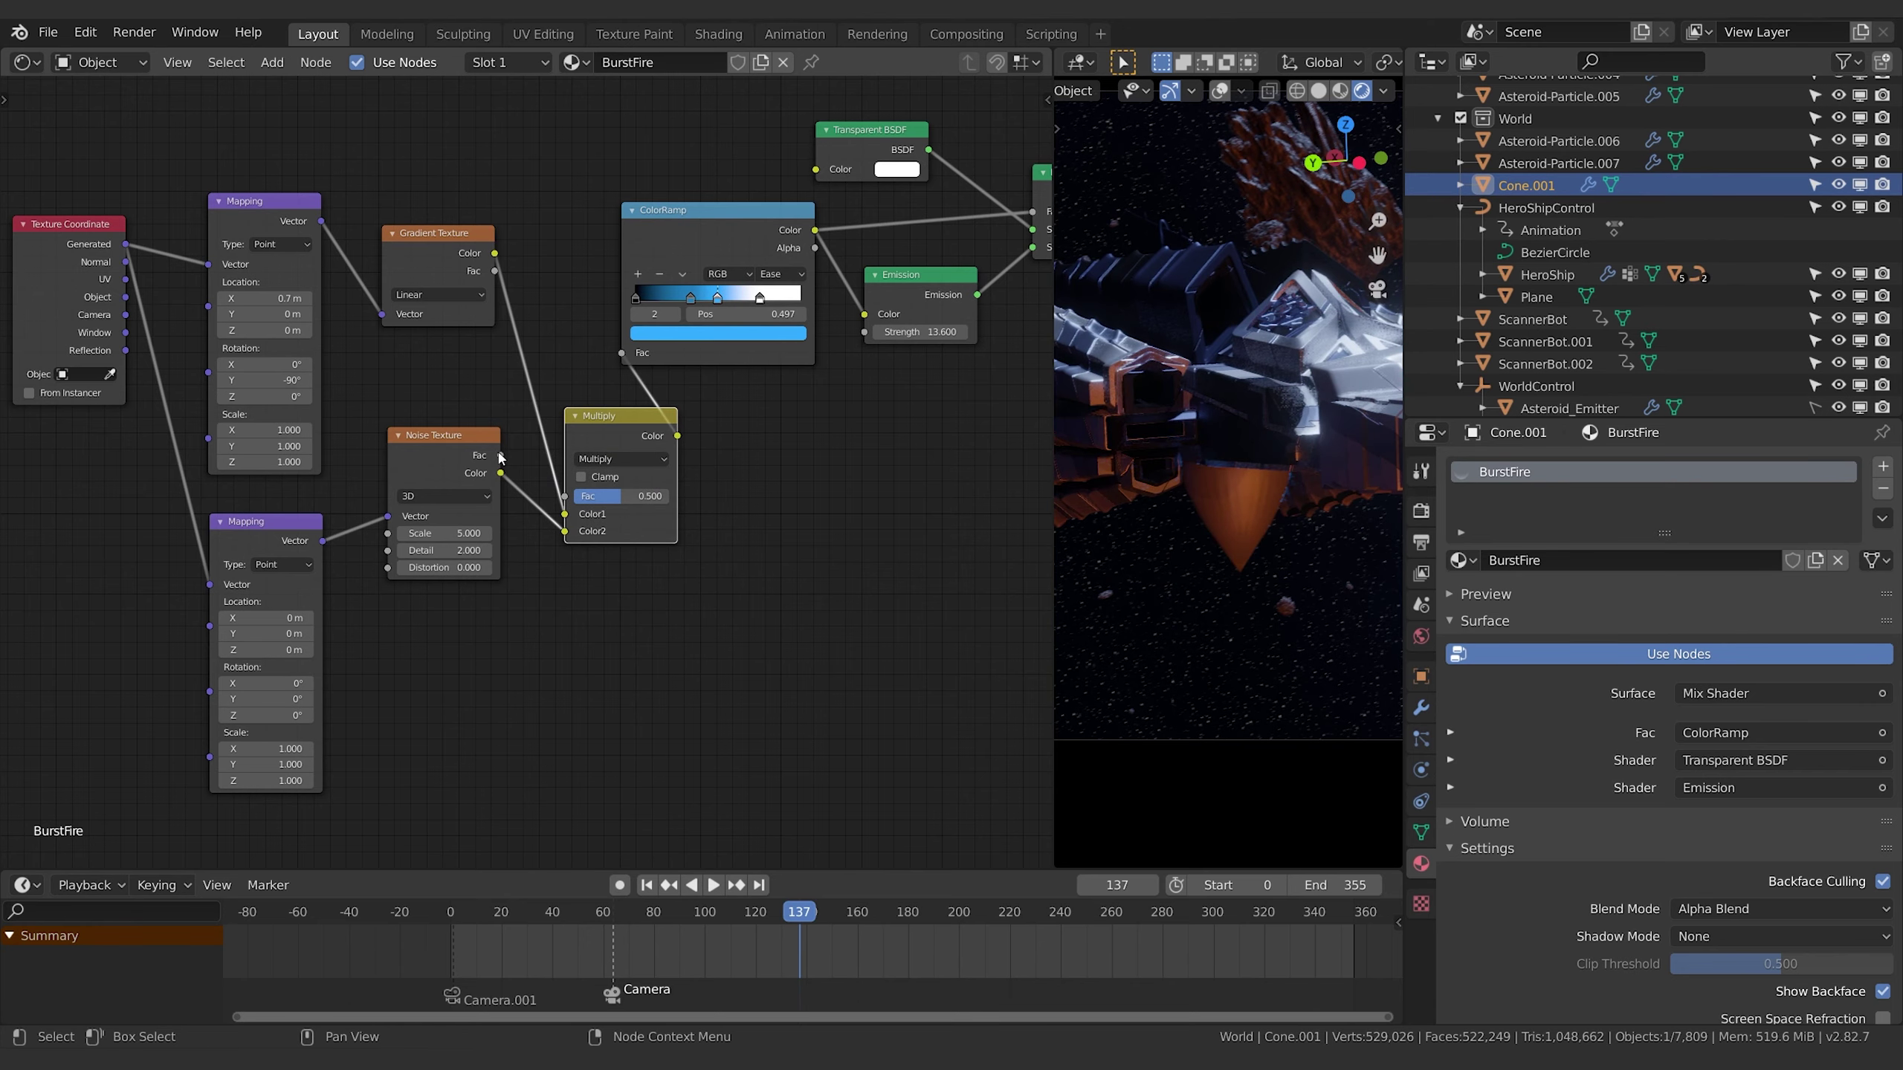
drag(567, 533, 564, 532)
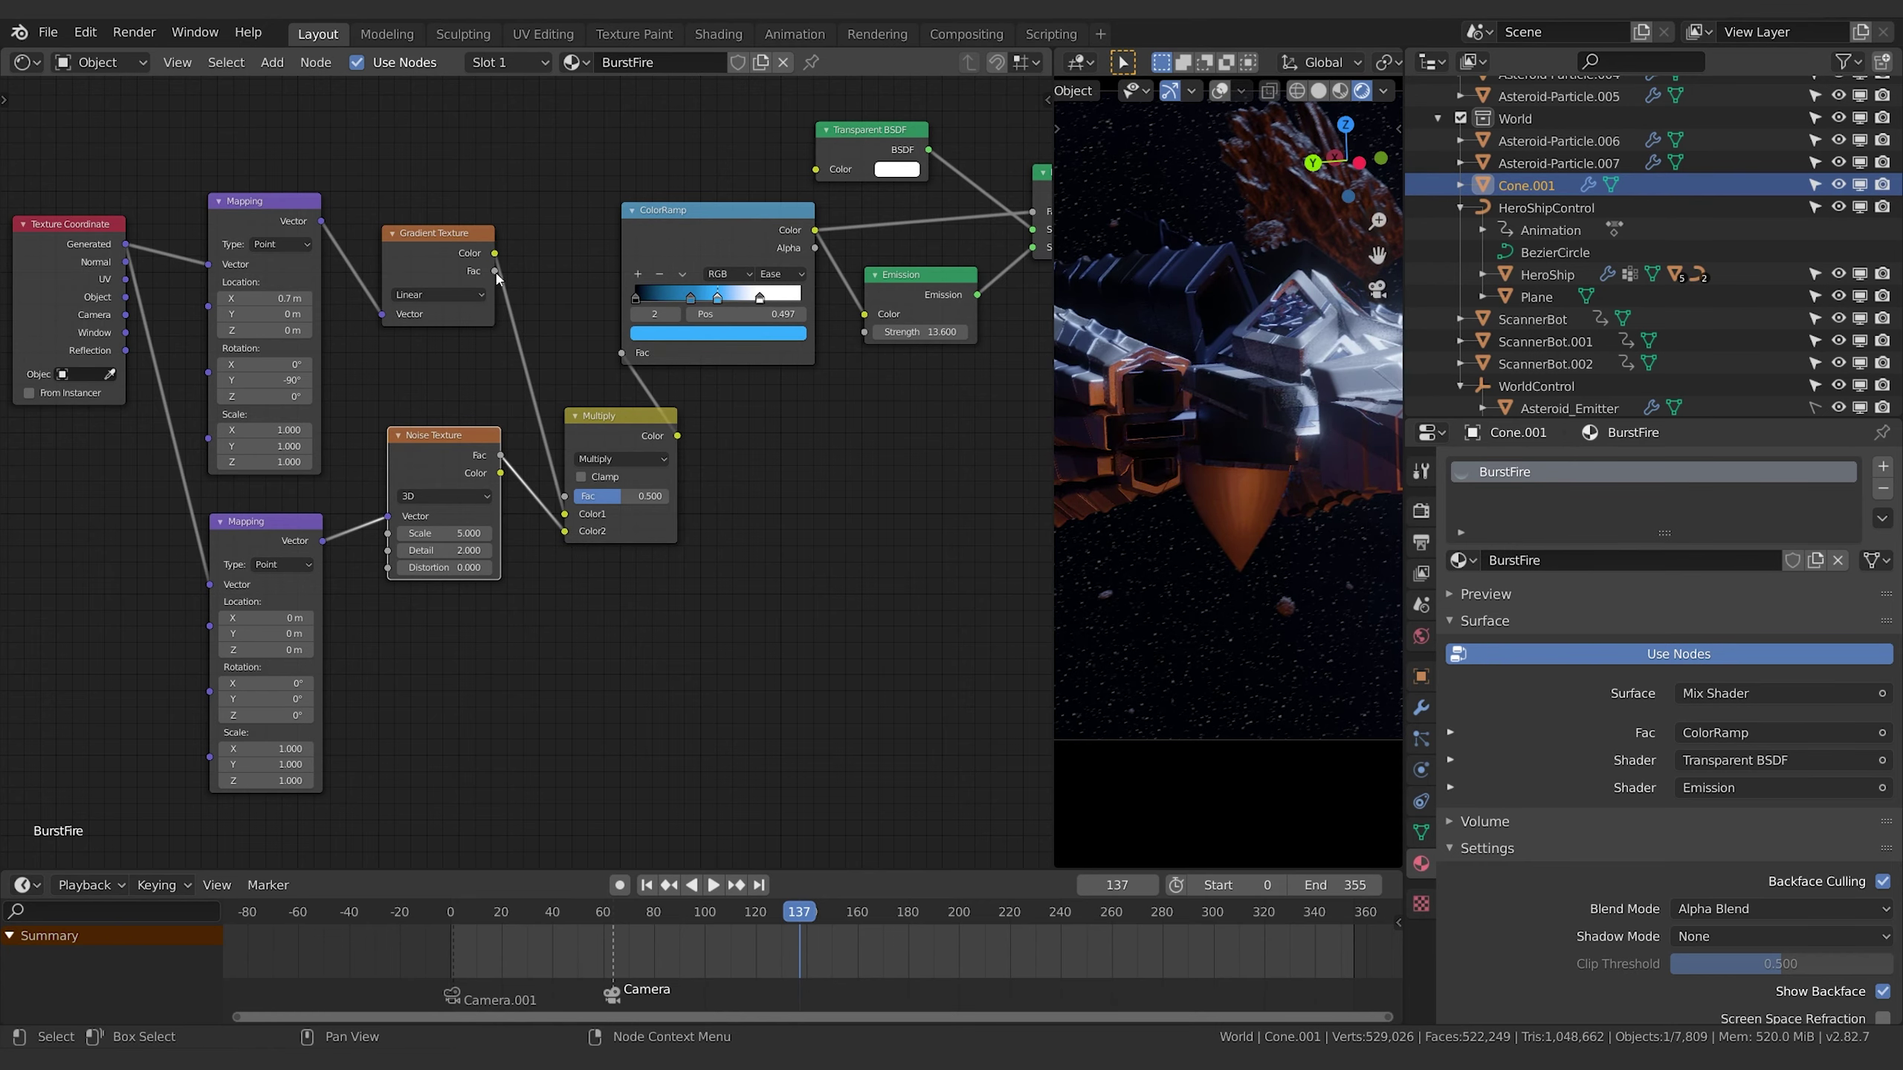
drag(495, 272, 671, 498)
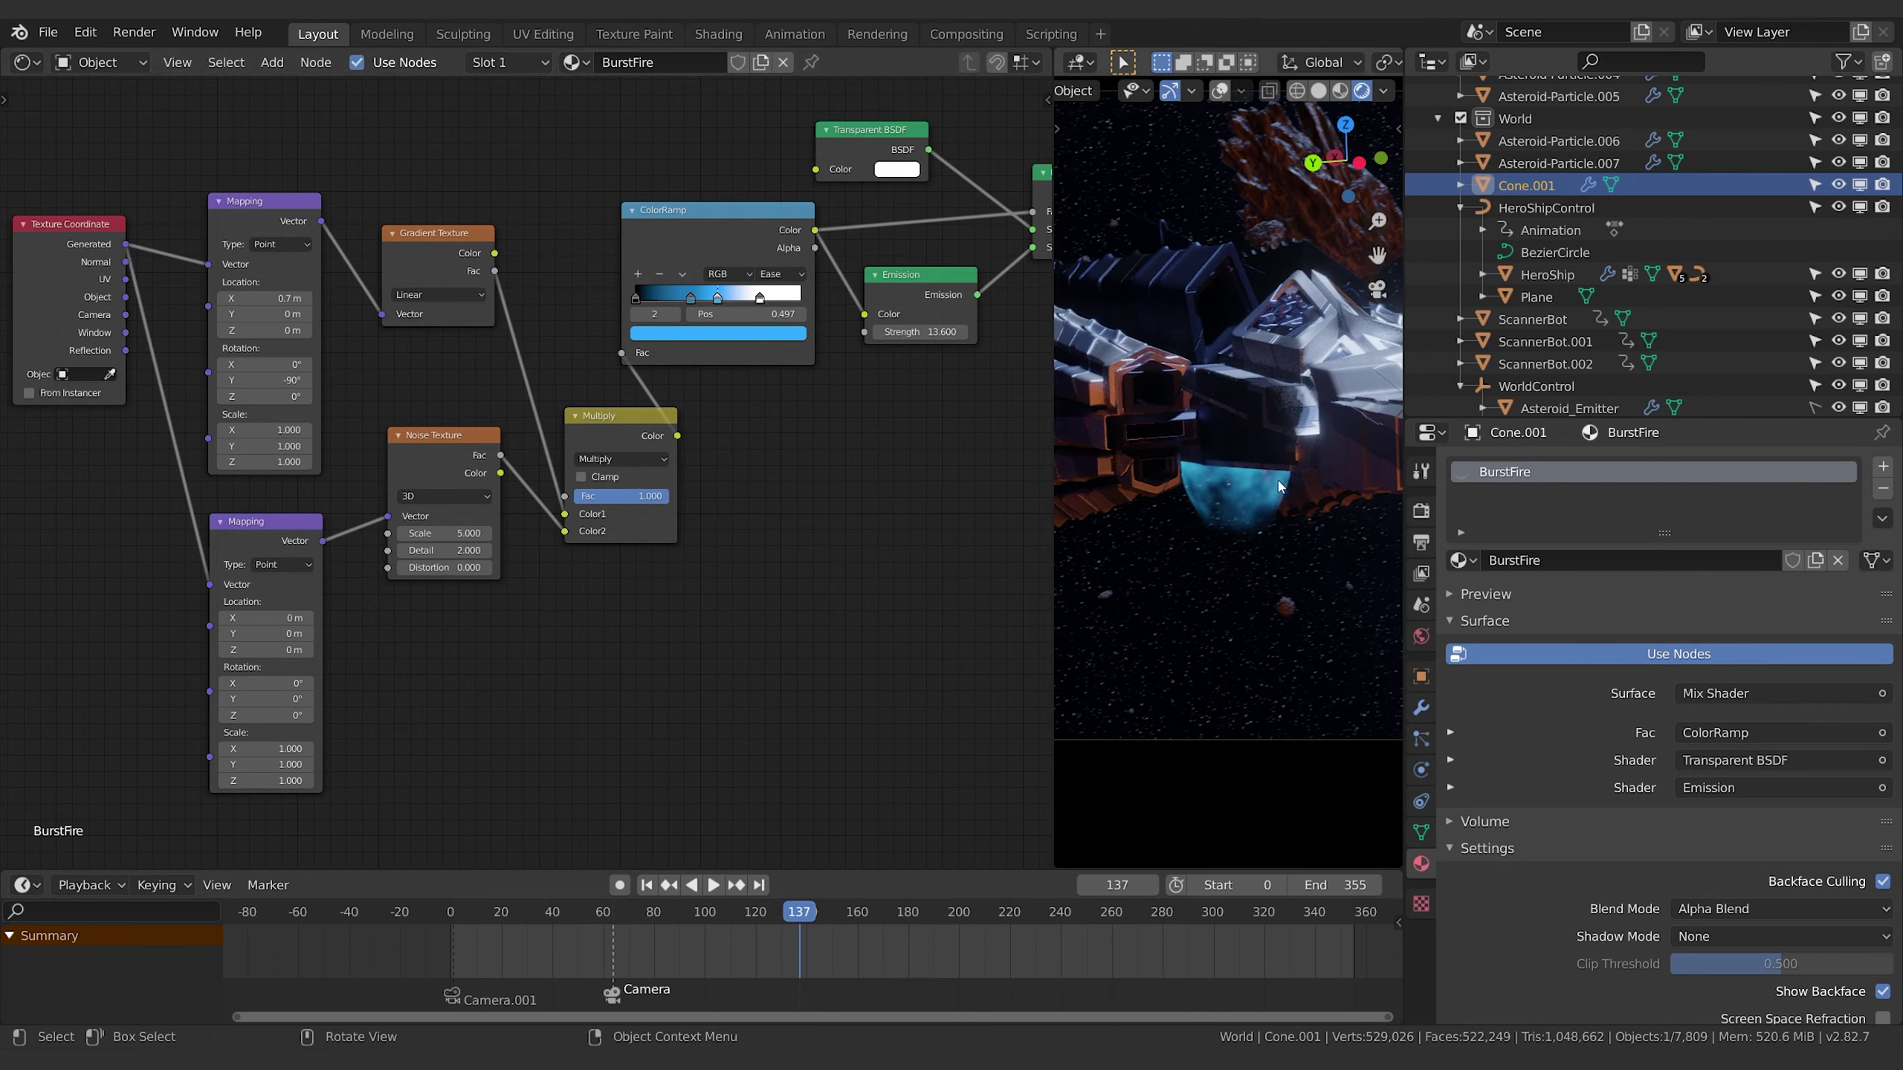
Raise the BurstFire Emission Strength to 53.7.
middle_drag(900, 425, 787, 459)
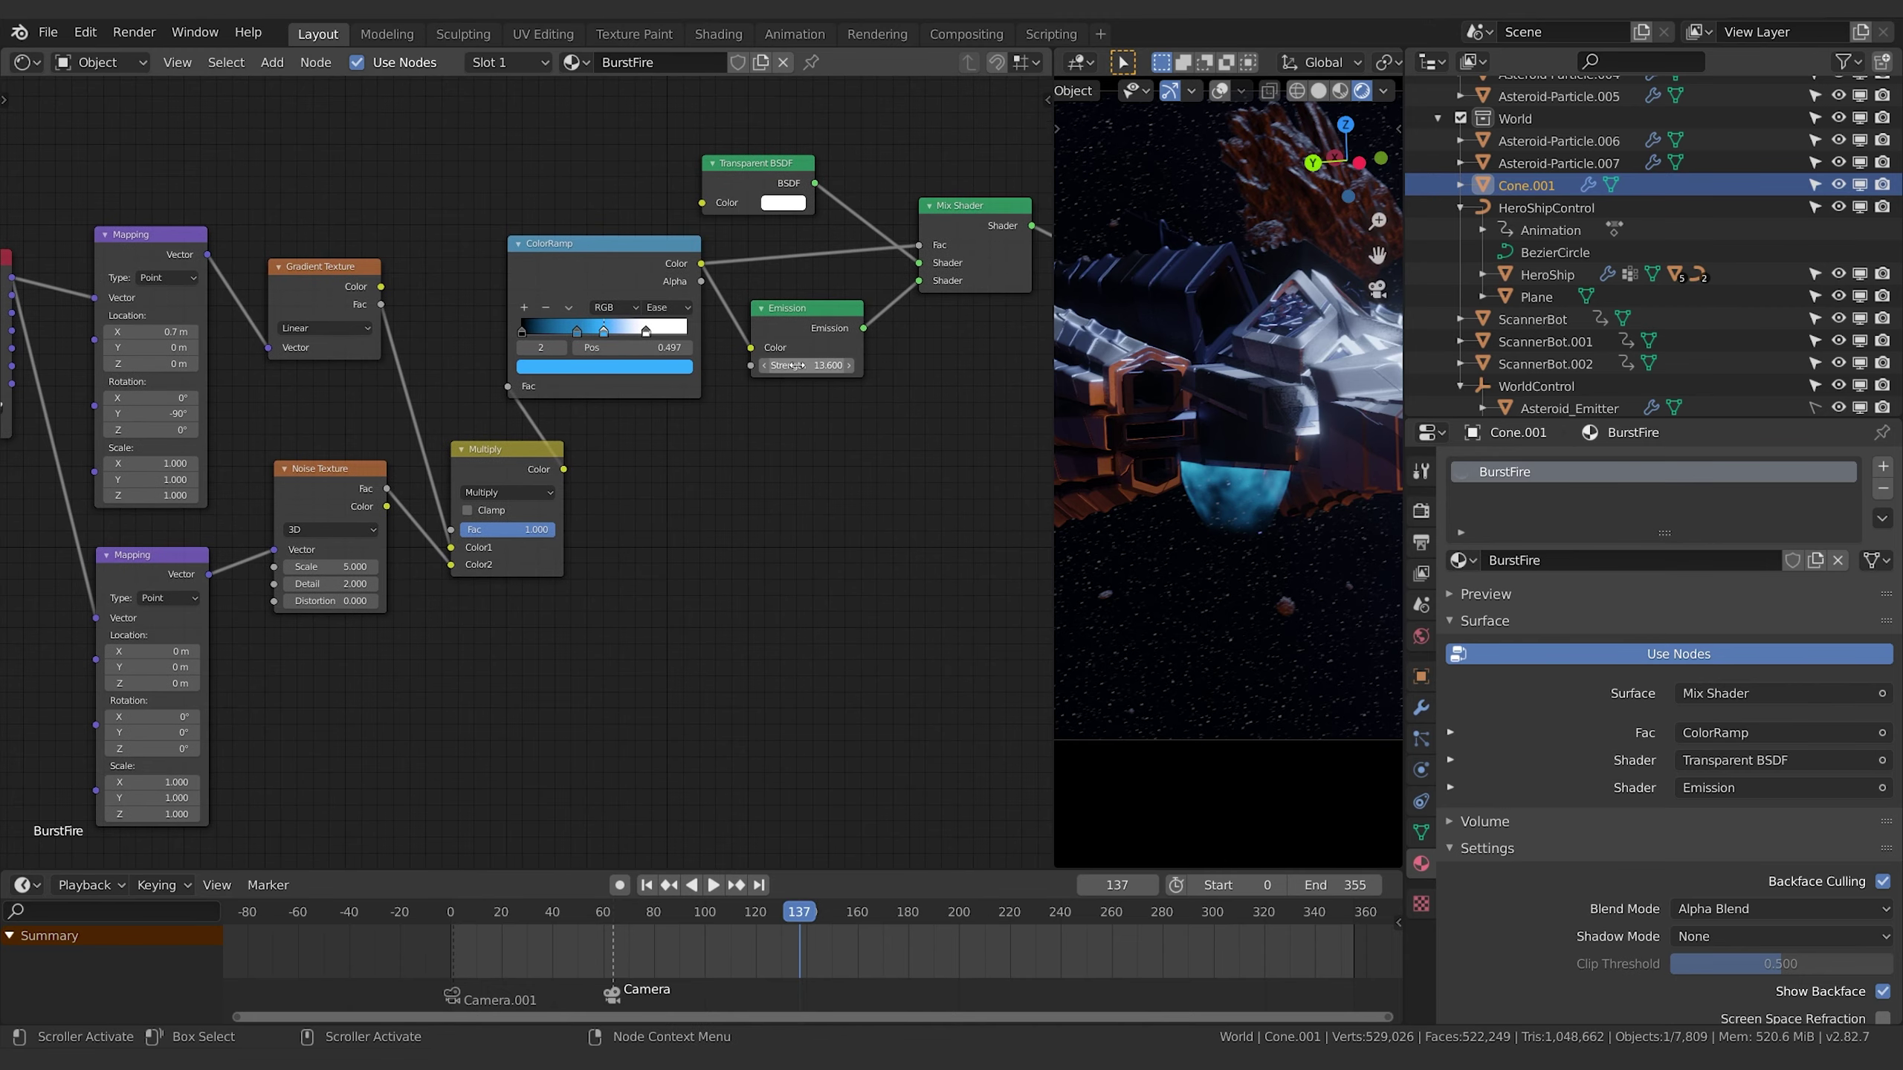
drag(807, 365, 1105, 366)
drag(867, 365, 869, 365)
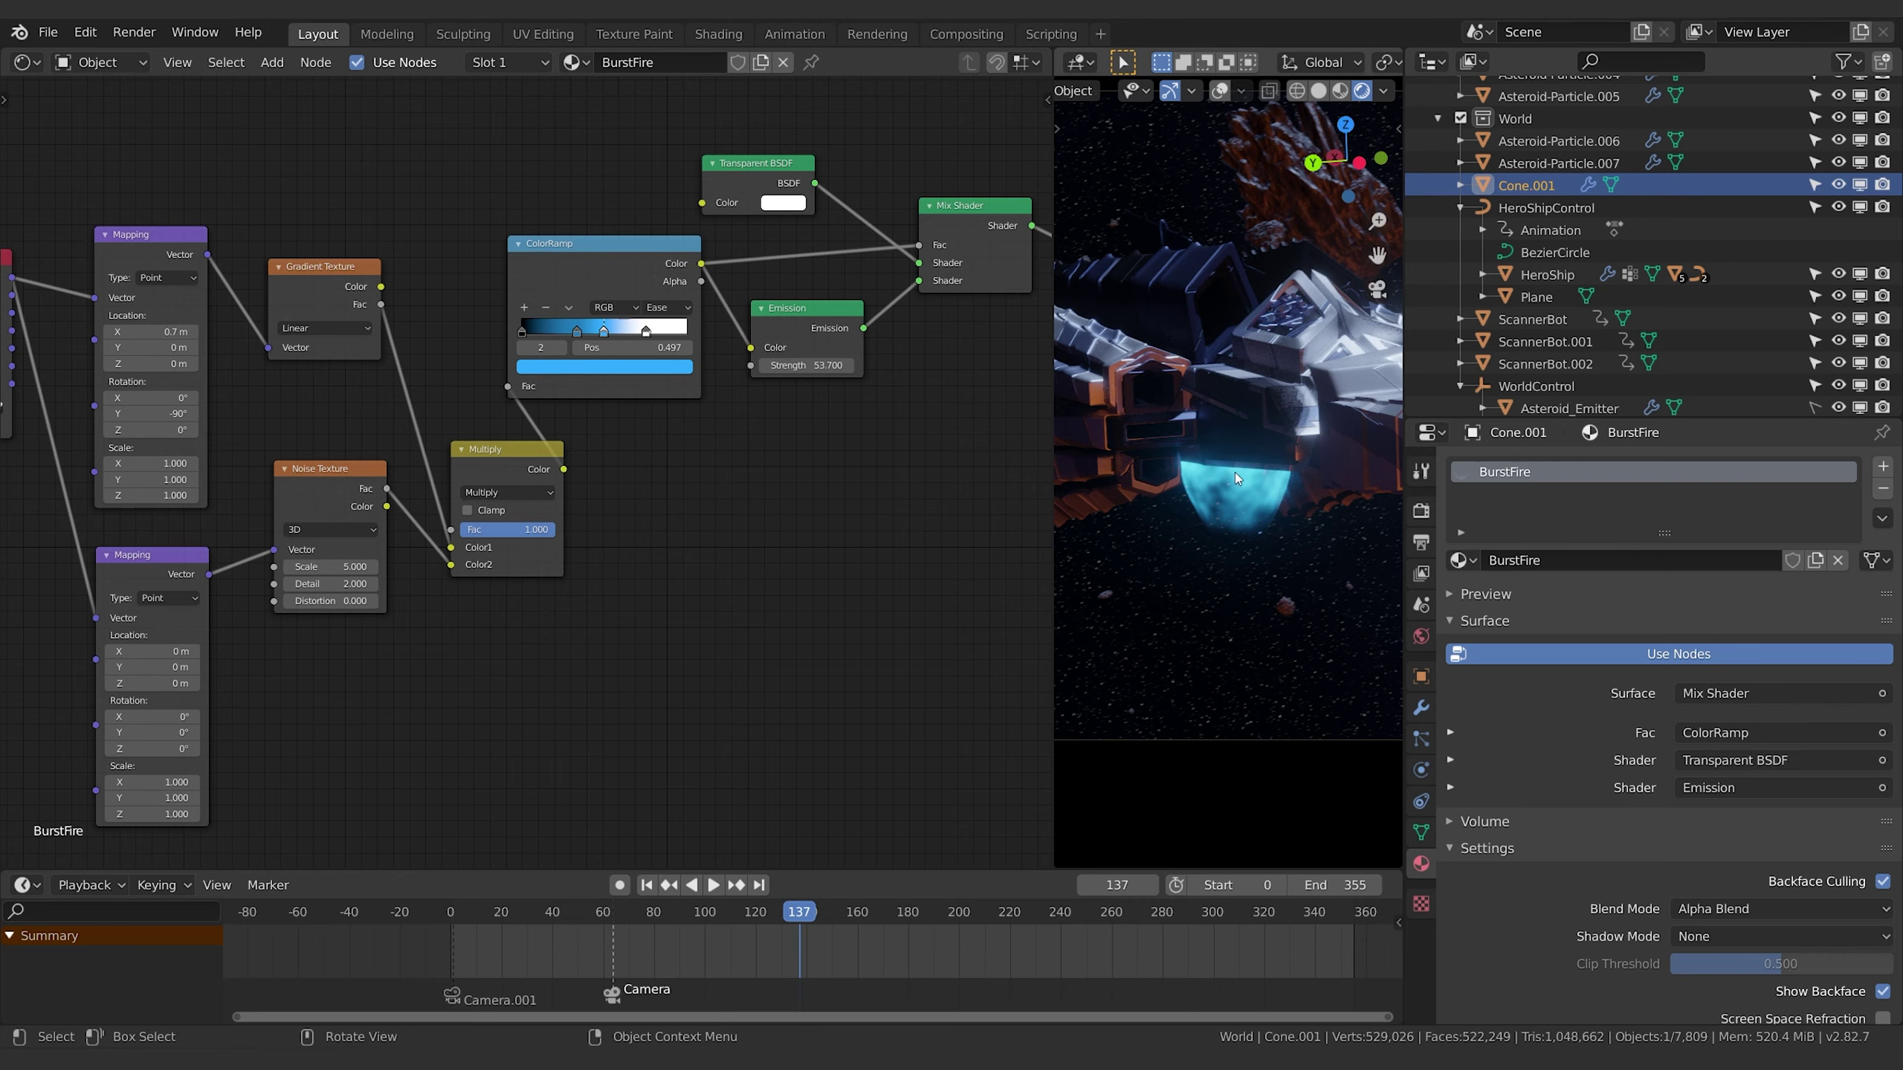
Add a Layer Weight node to the BurstFire shader nodes.
middle_drag(683, 529, 553, 730)
mouse_move(939, 440)
middle_down()
mouse_move(970, 448)
mouse_move(936, 449)
middle_up()
key(shift+a)
click(605, 266)
text(l)
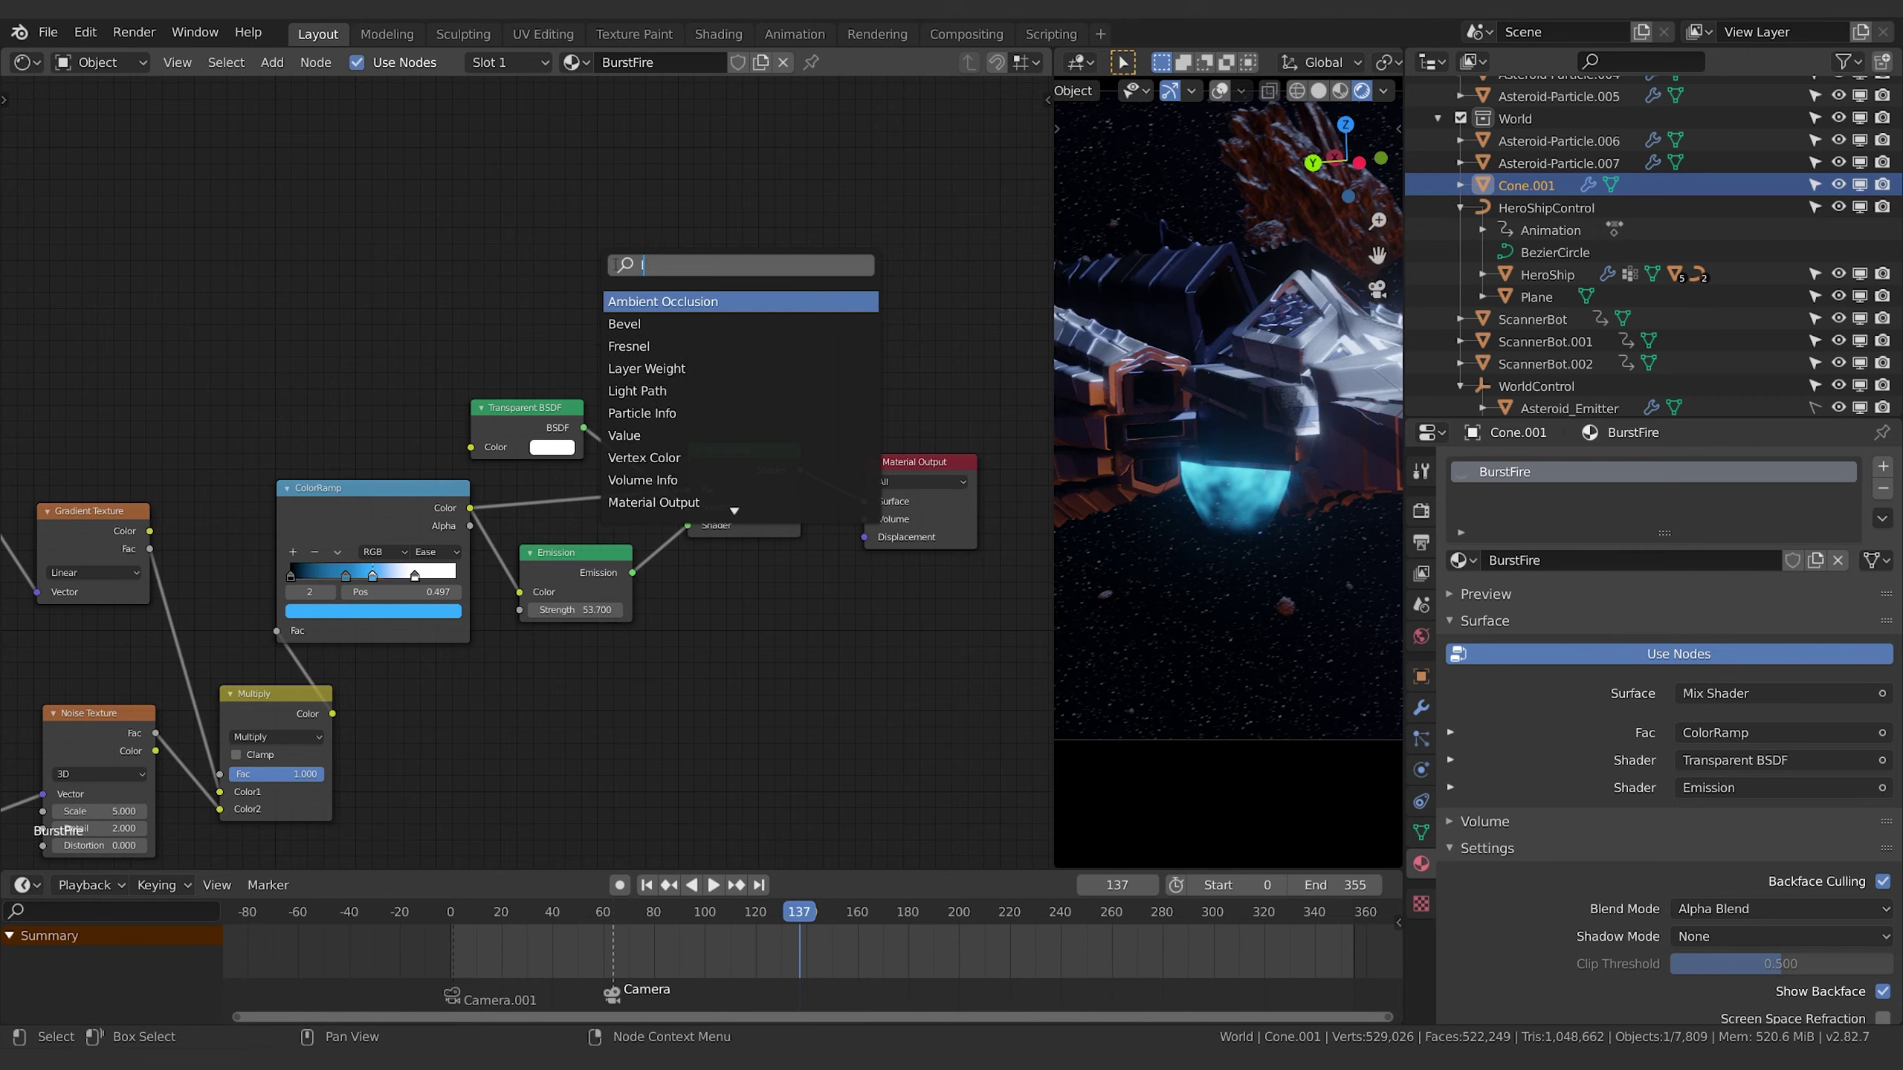
text(a)
click(814, 298)
click(714, 220)
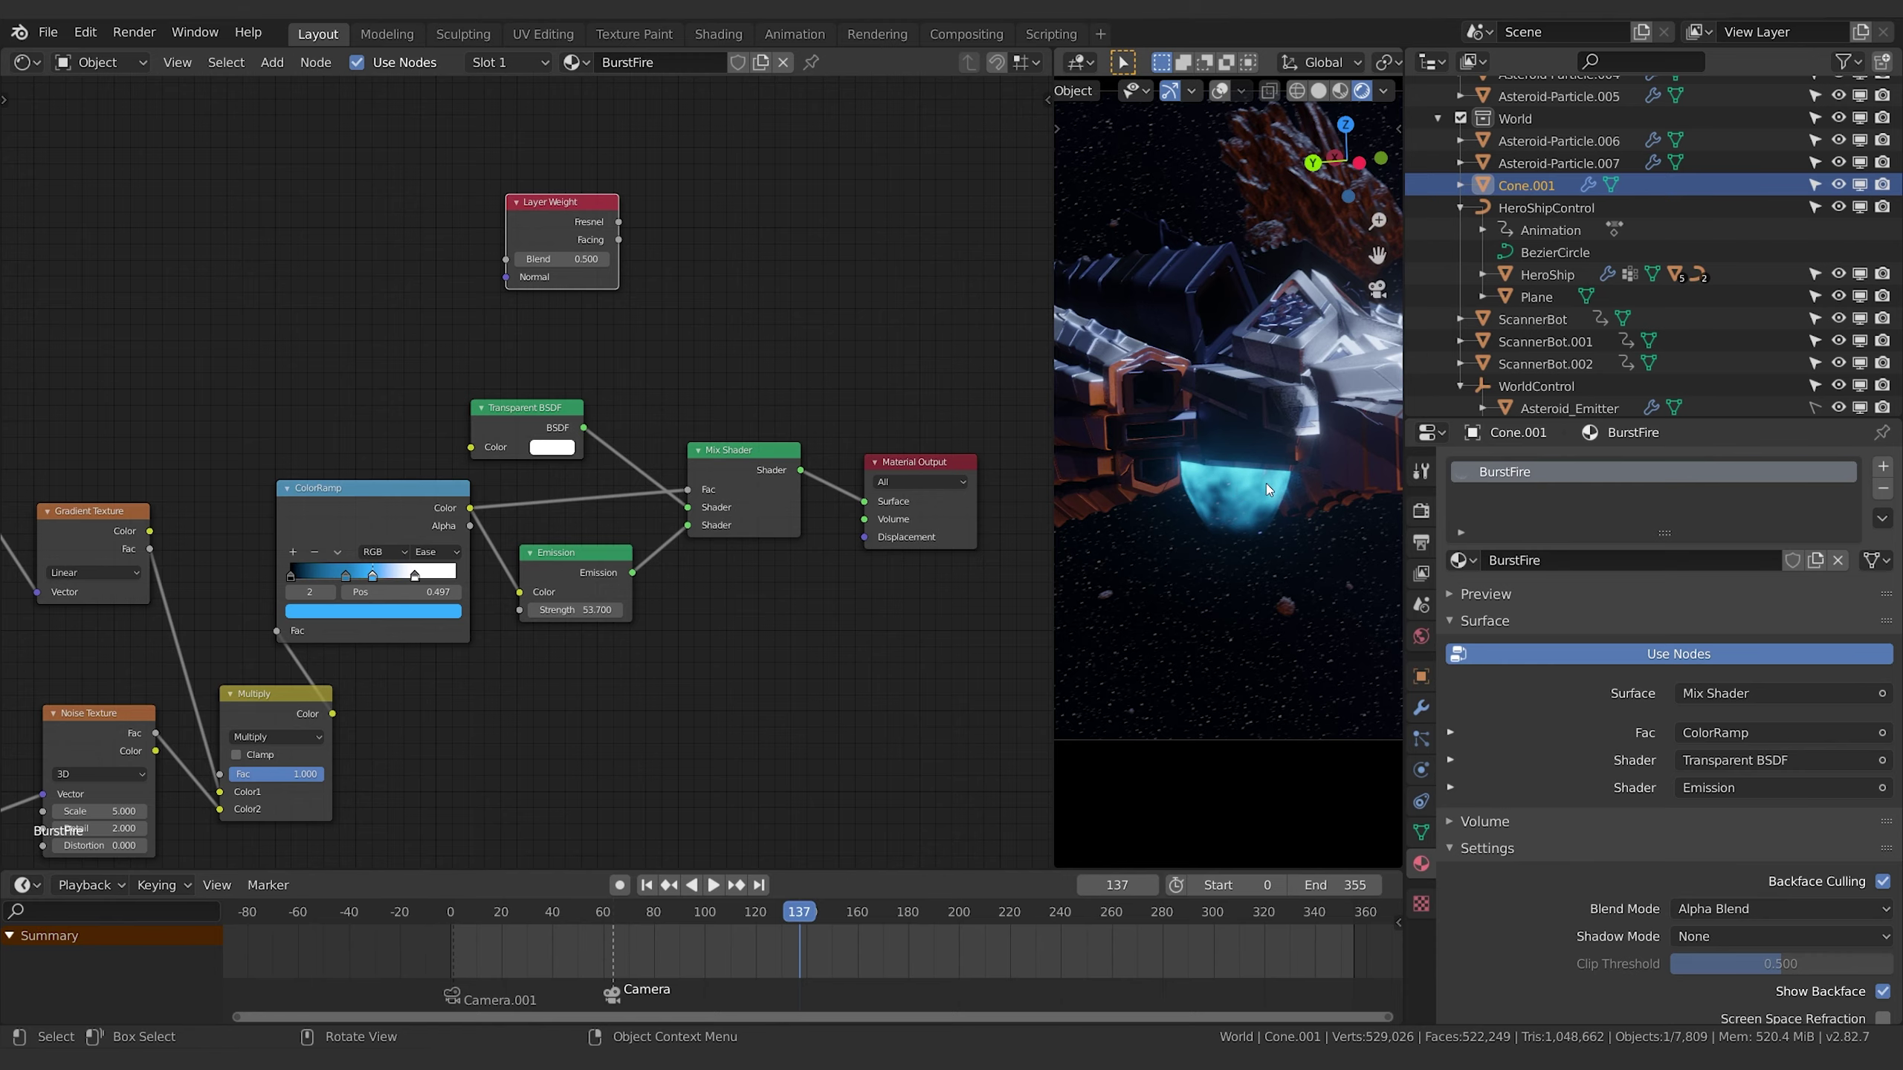
mouse_move(729, 288)
middle_down()
mouse_move(746, 311)
mouse_move(764, 285)
mouse_move(698, 269)
middle_up()
click(711, 313)
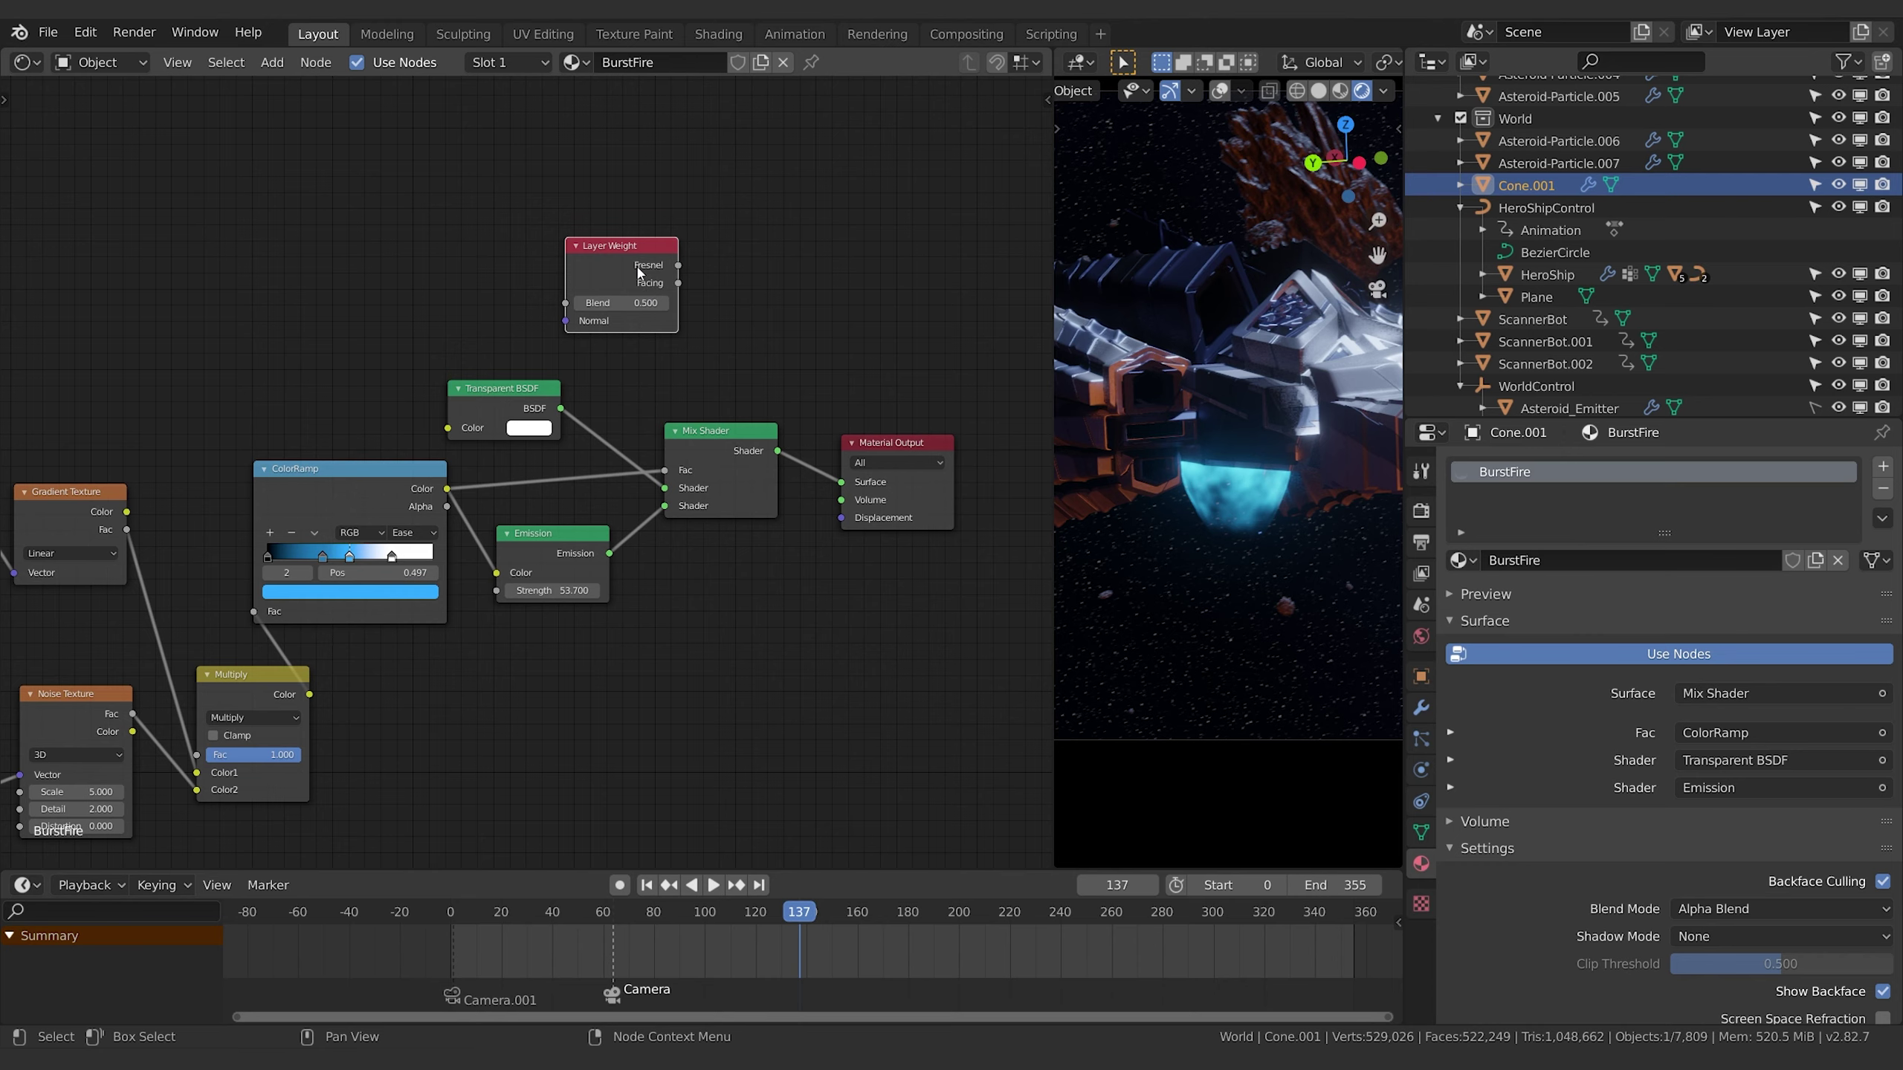
Reposition the Layer Weight node and move Material Output far to the right.
drag(625, 247, 637, 241)
middle_drag(761, 282, 759, 280)
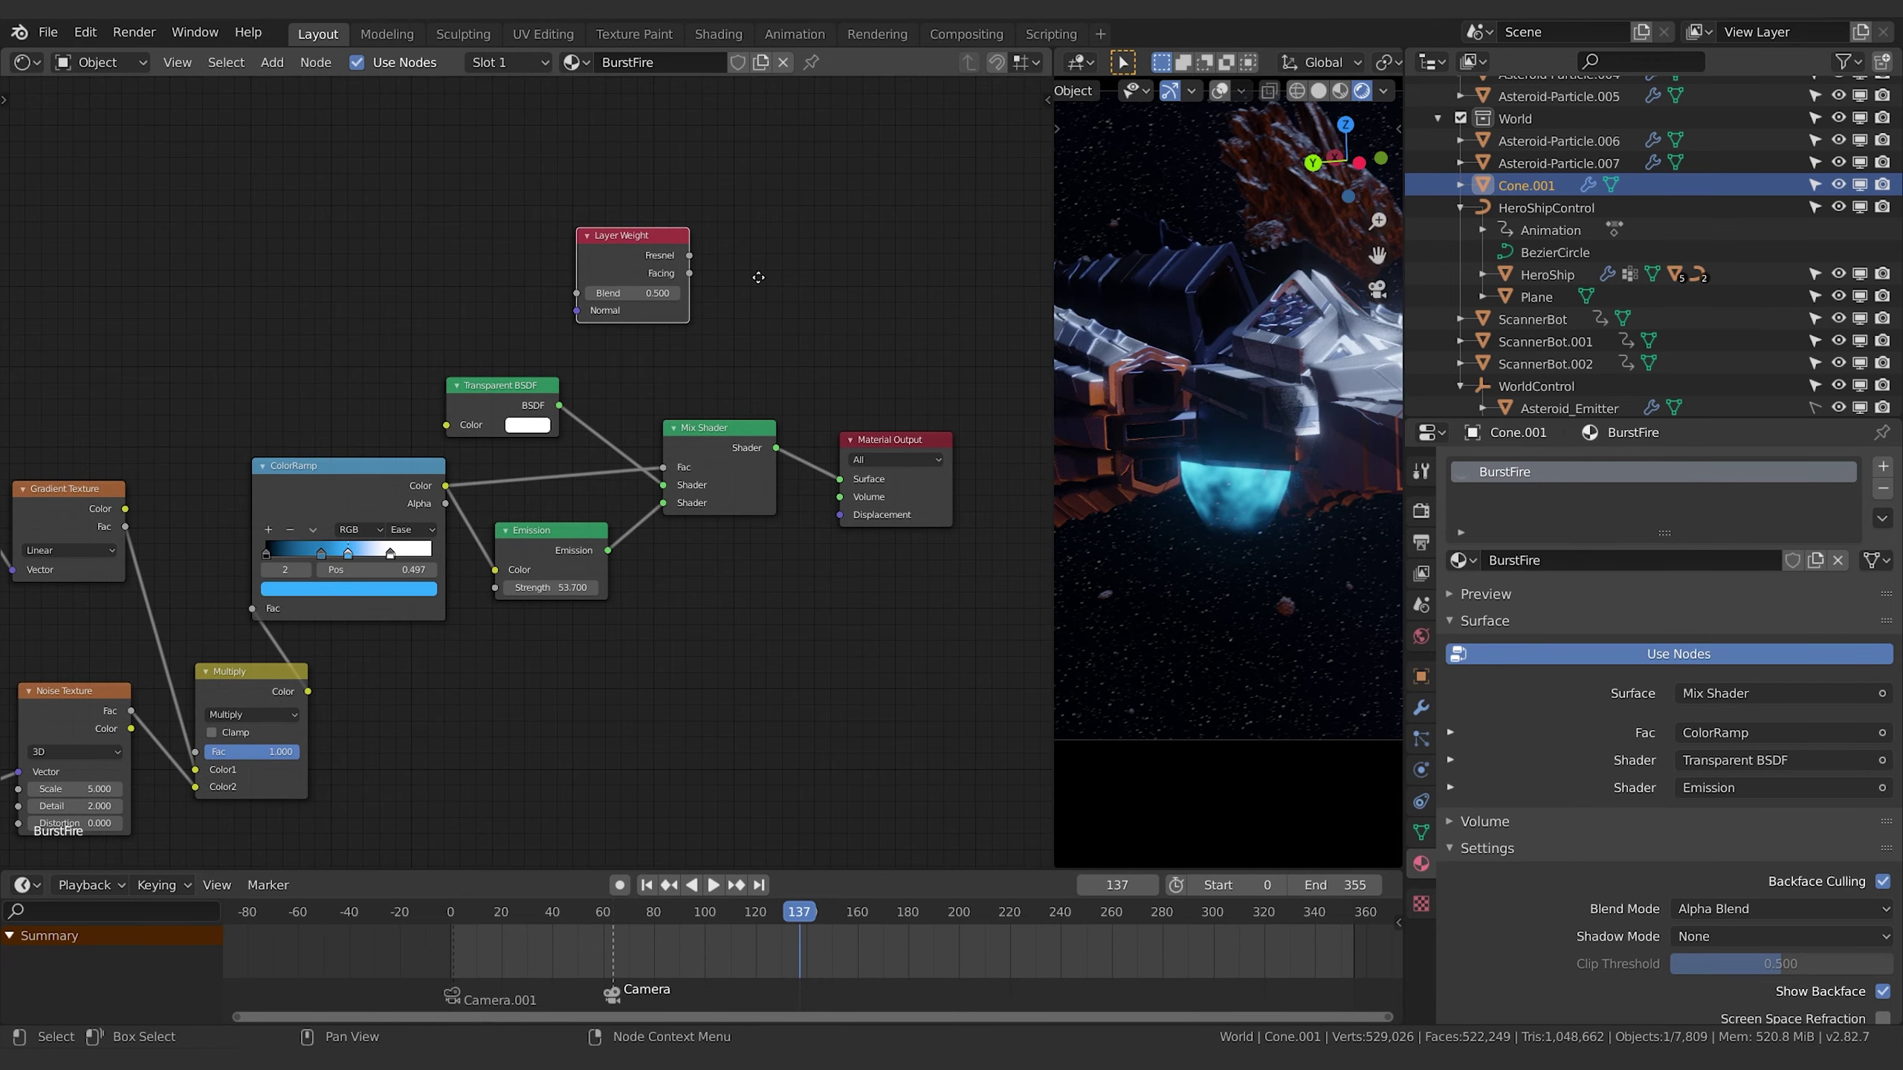
middle_drag(643, 259, 531, 263)
drag(532, 263, 648, 300)
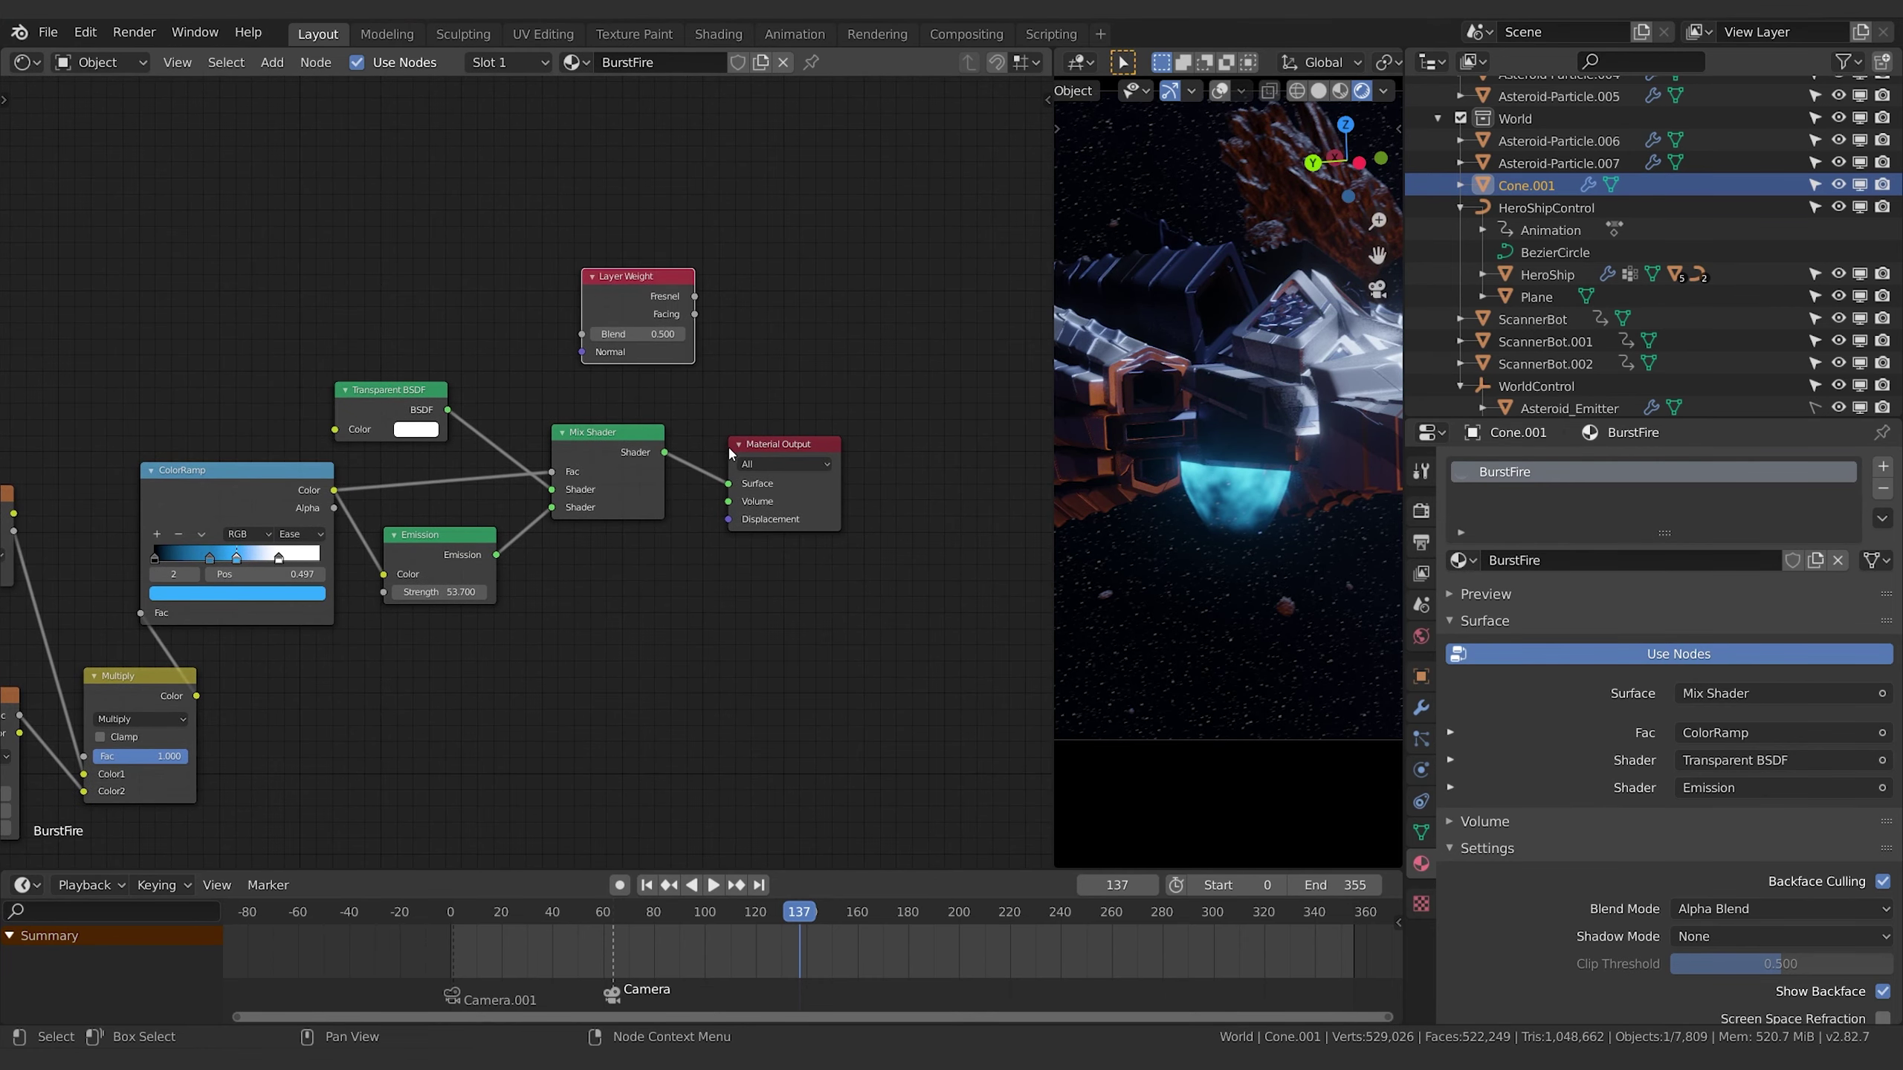
click(784, 446)
drag(783, 446, 982, 435)
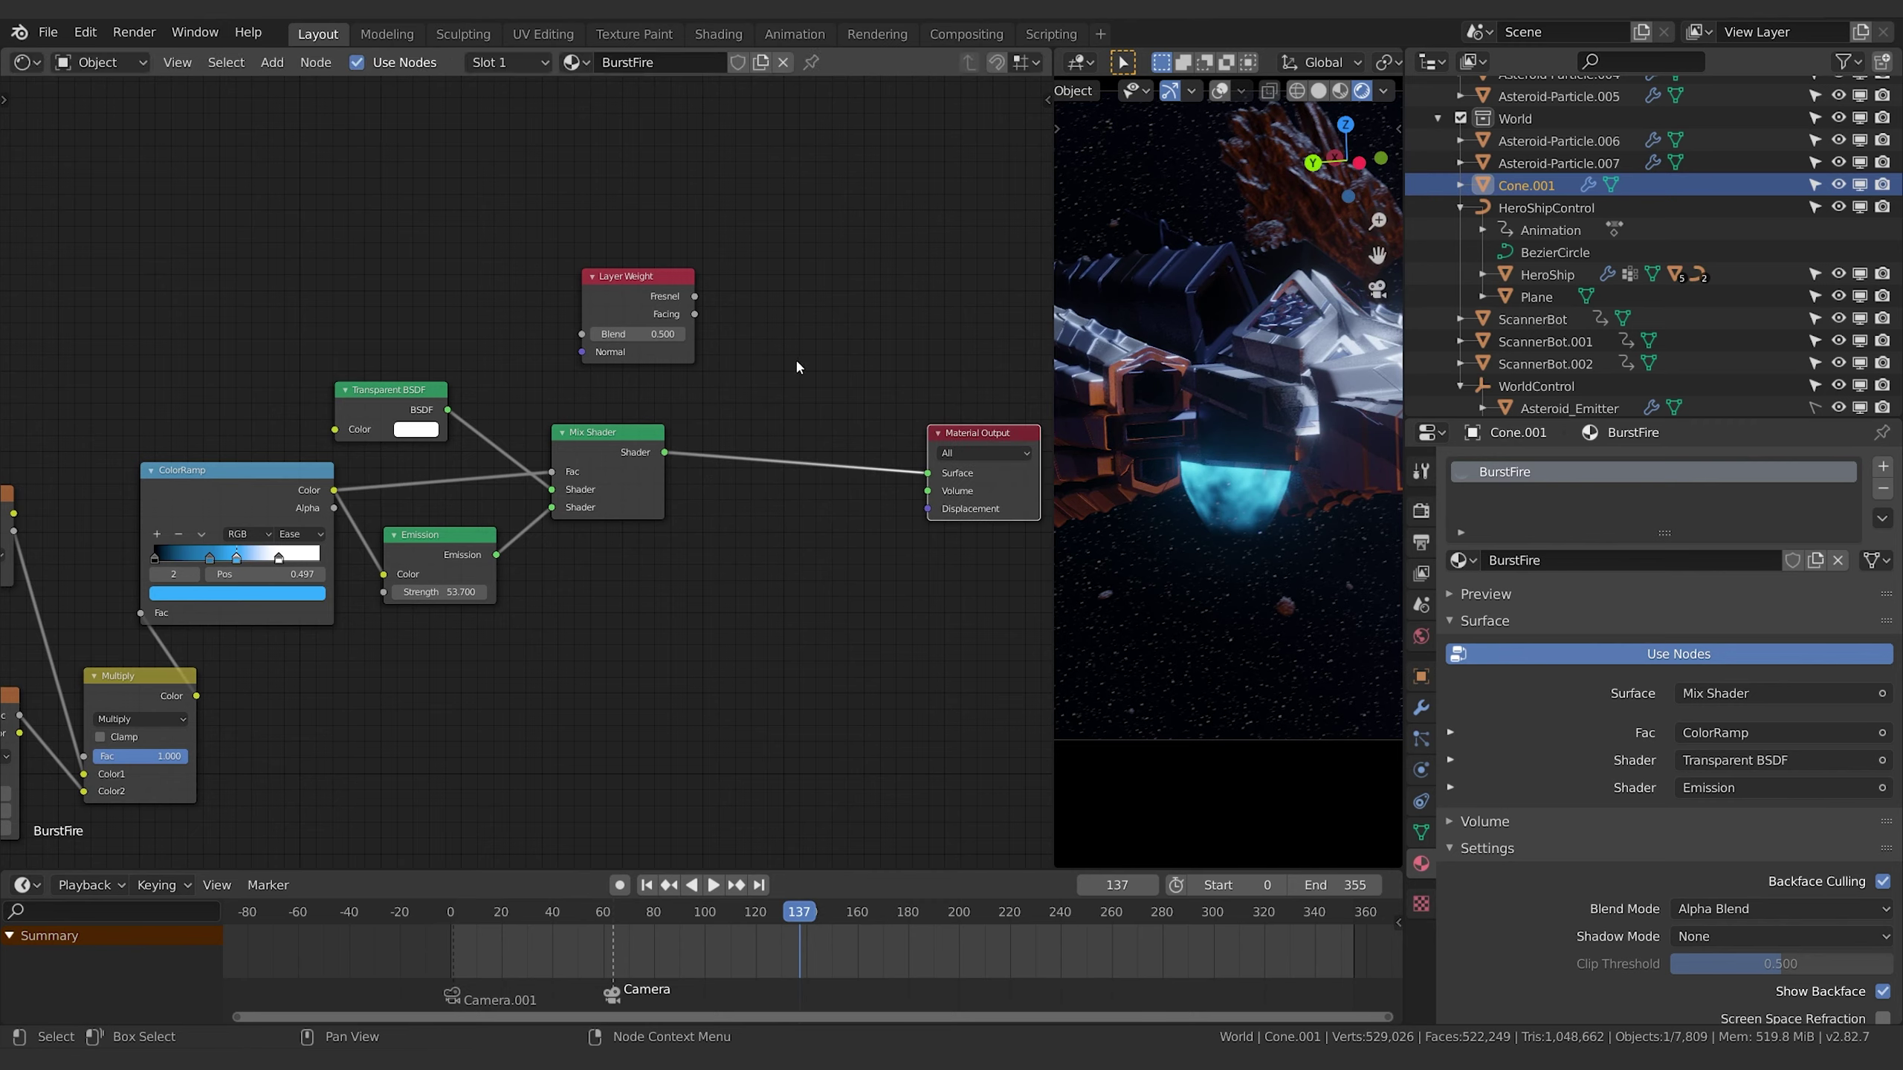
key(shift+a)
Add a Transparent BSDF node above the Material Output.
click(731, 508)
text(tra)
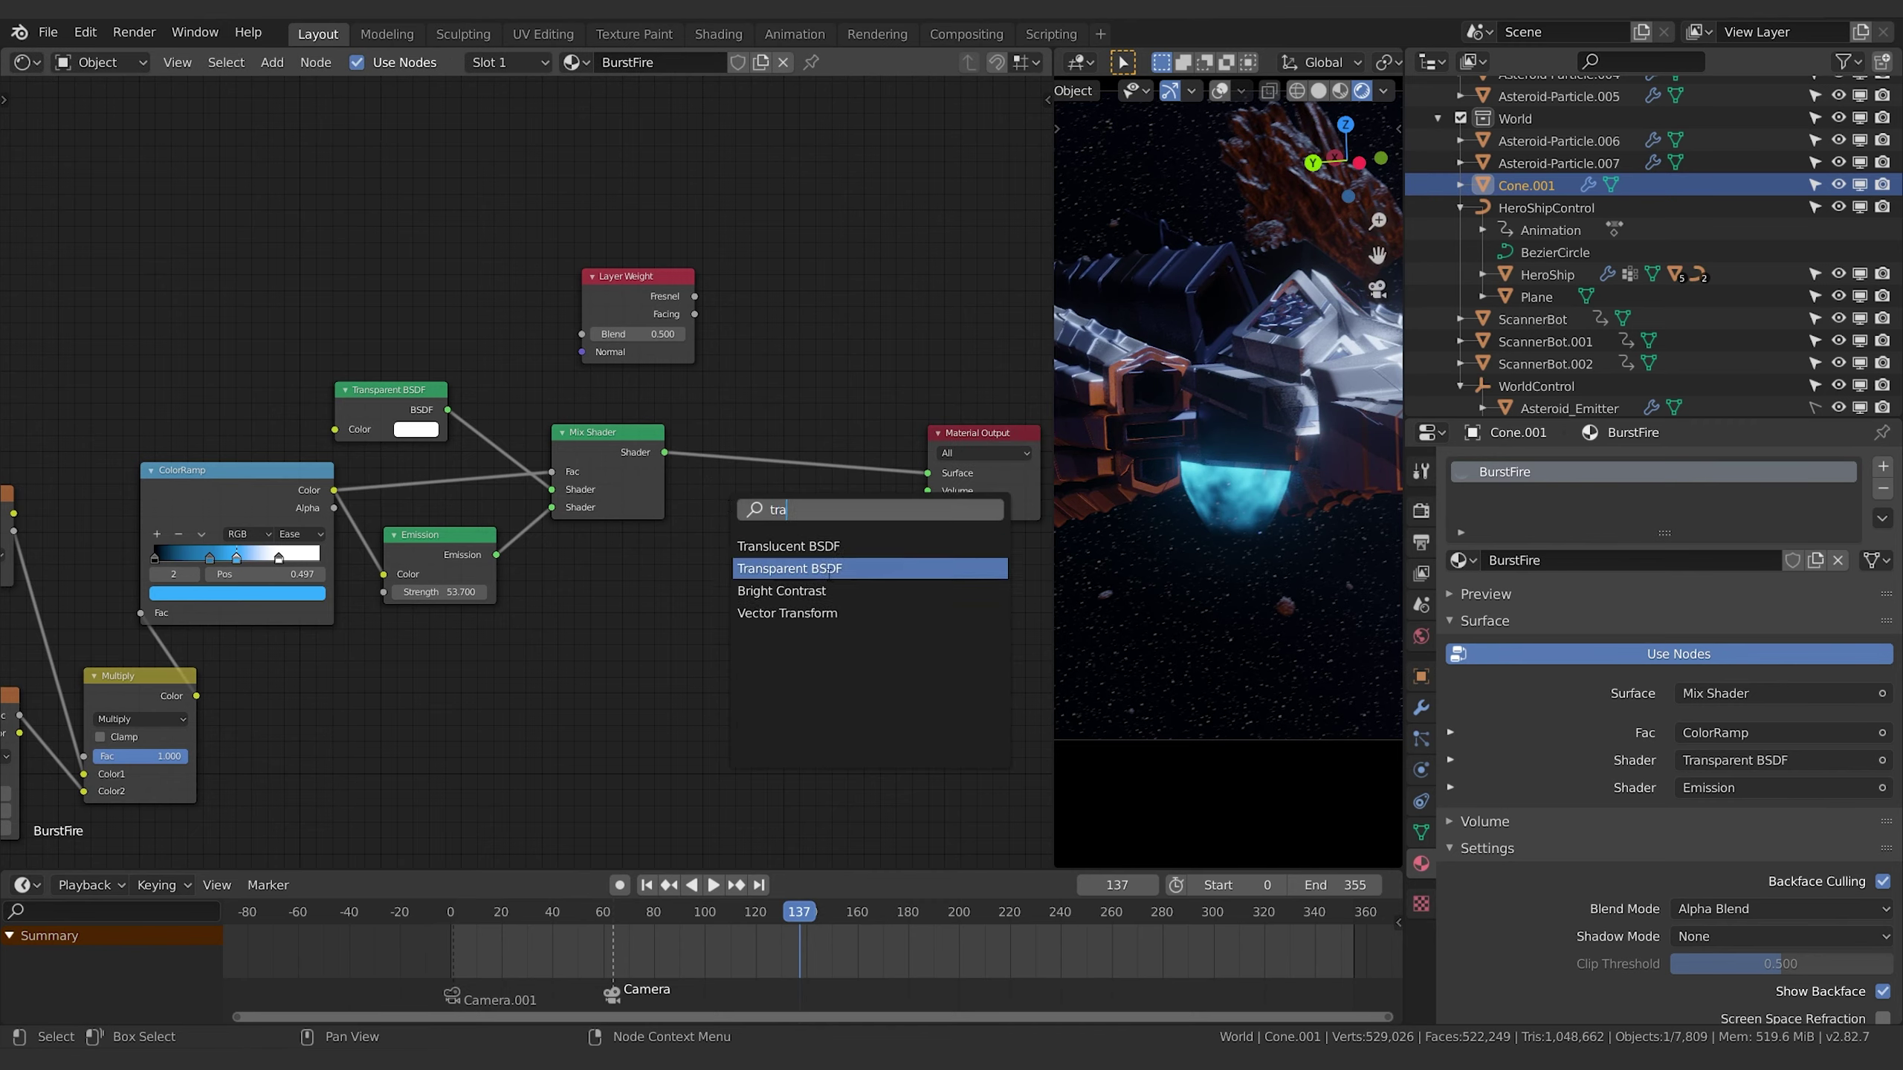
click(825, 565)
click(796, 305)
Insert a Mix Shader on the output link, fed by Transparent BSDF below and Layer Weight Facing as Fac.
key(shift+a)
click(891, 255)
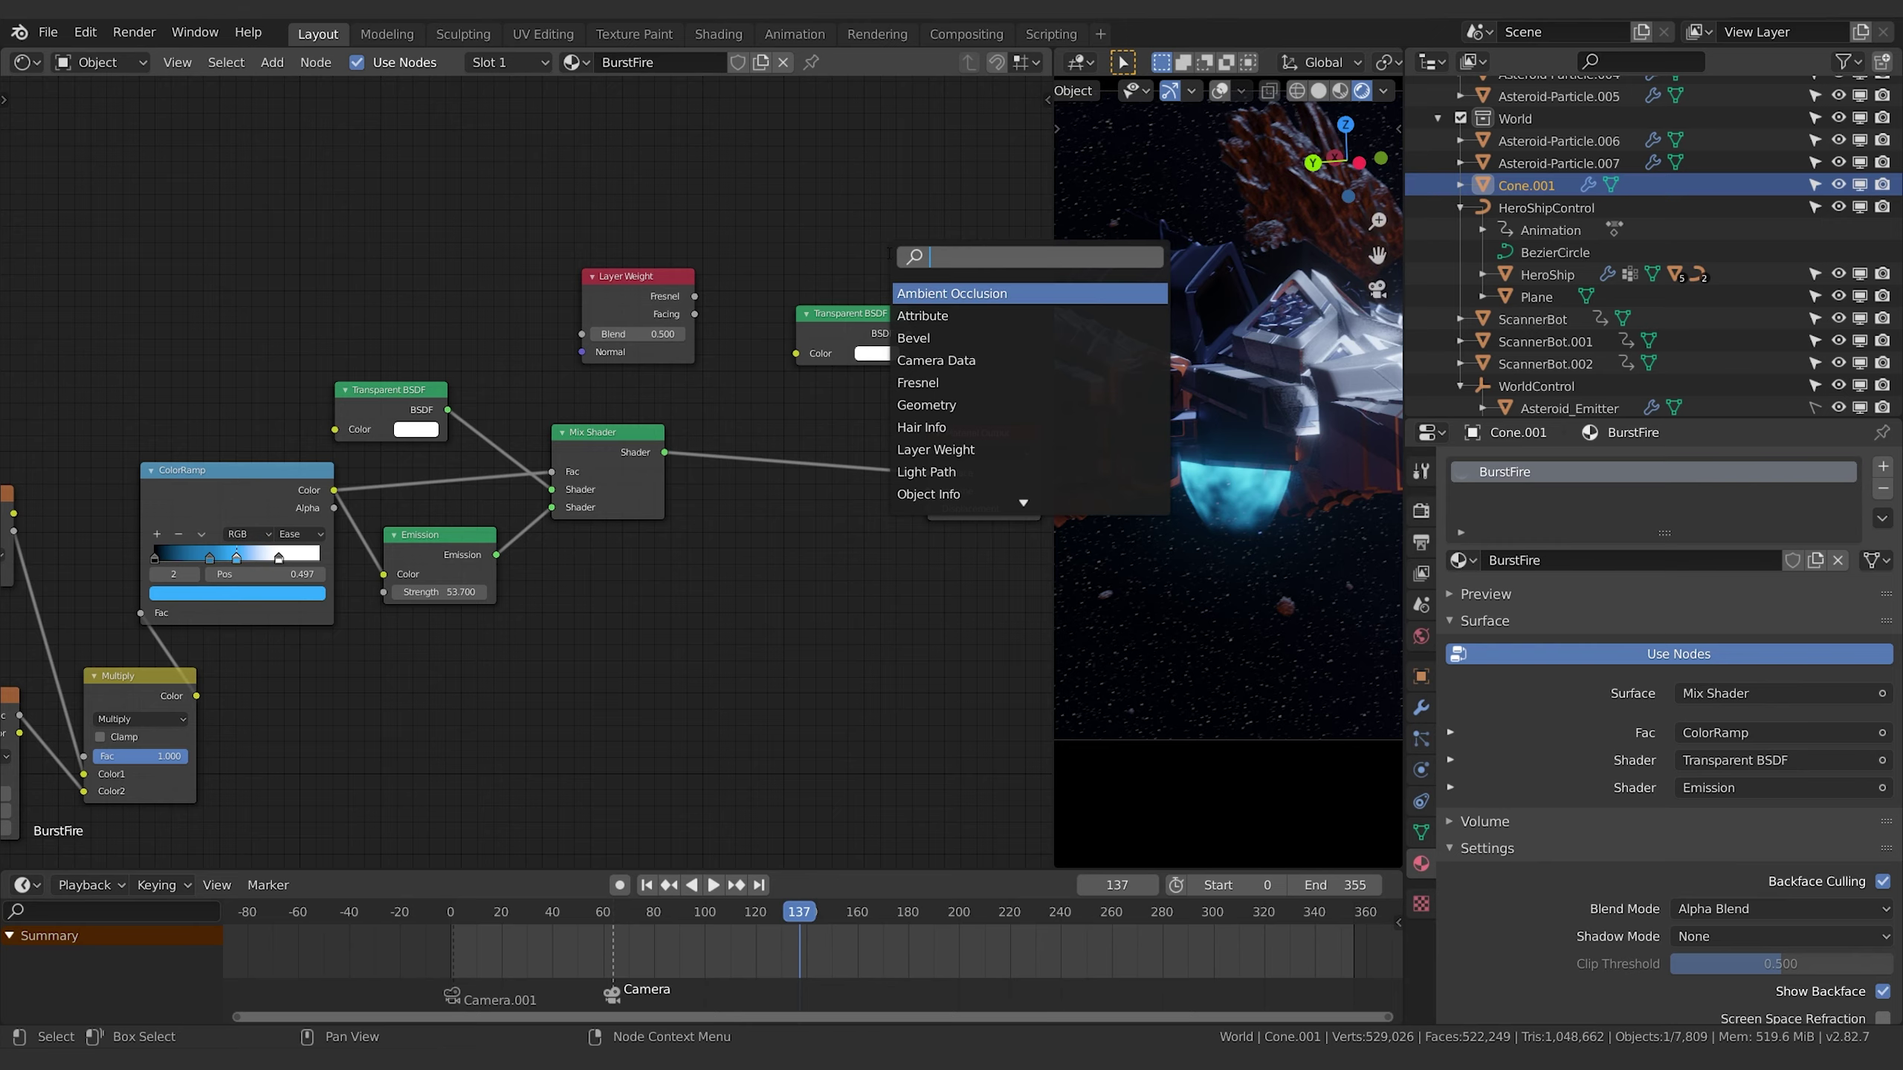
text(mix)
key(Return)
click(847, 420)
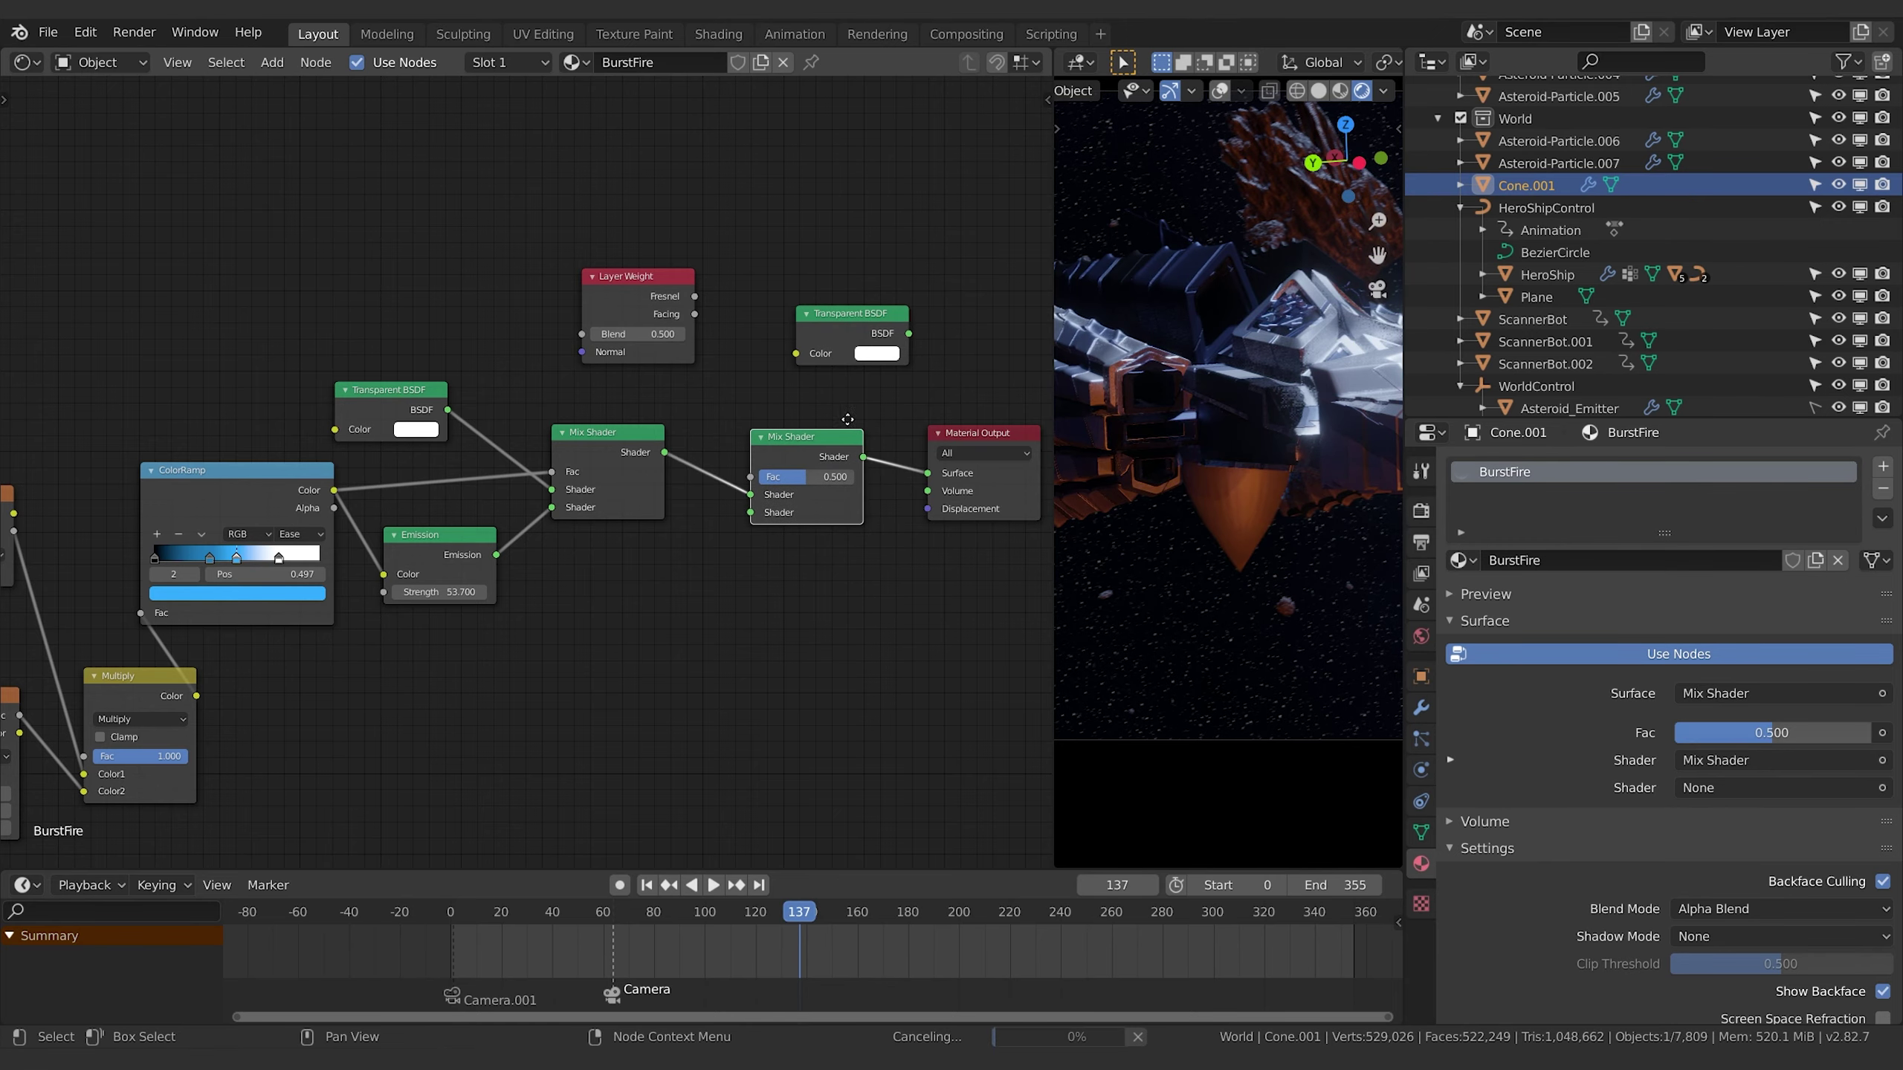
middle_drag(847, 420, 811, 418)
drag(805, 310, 715, 510)
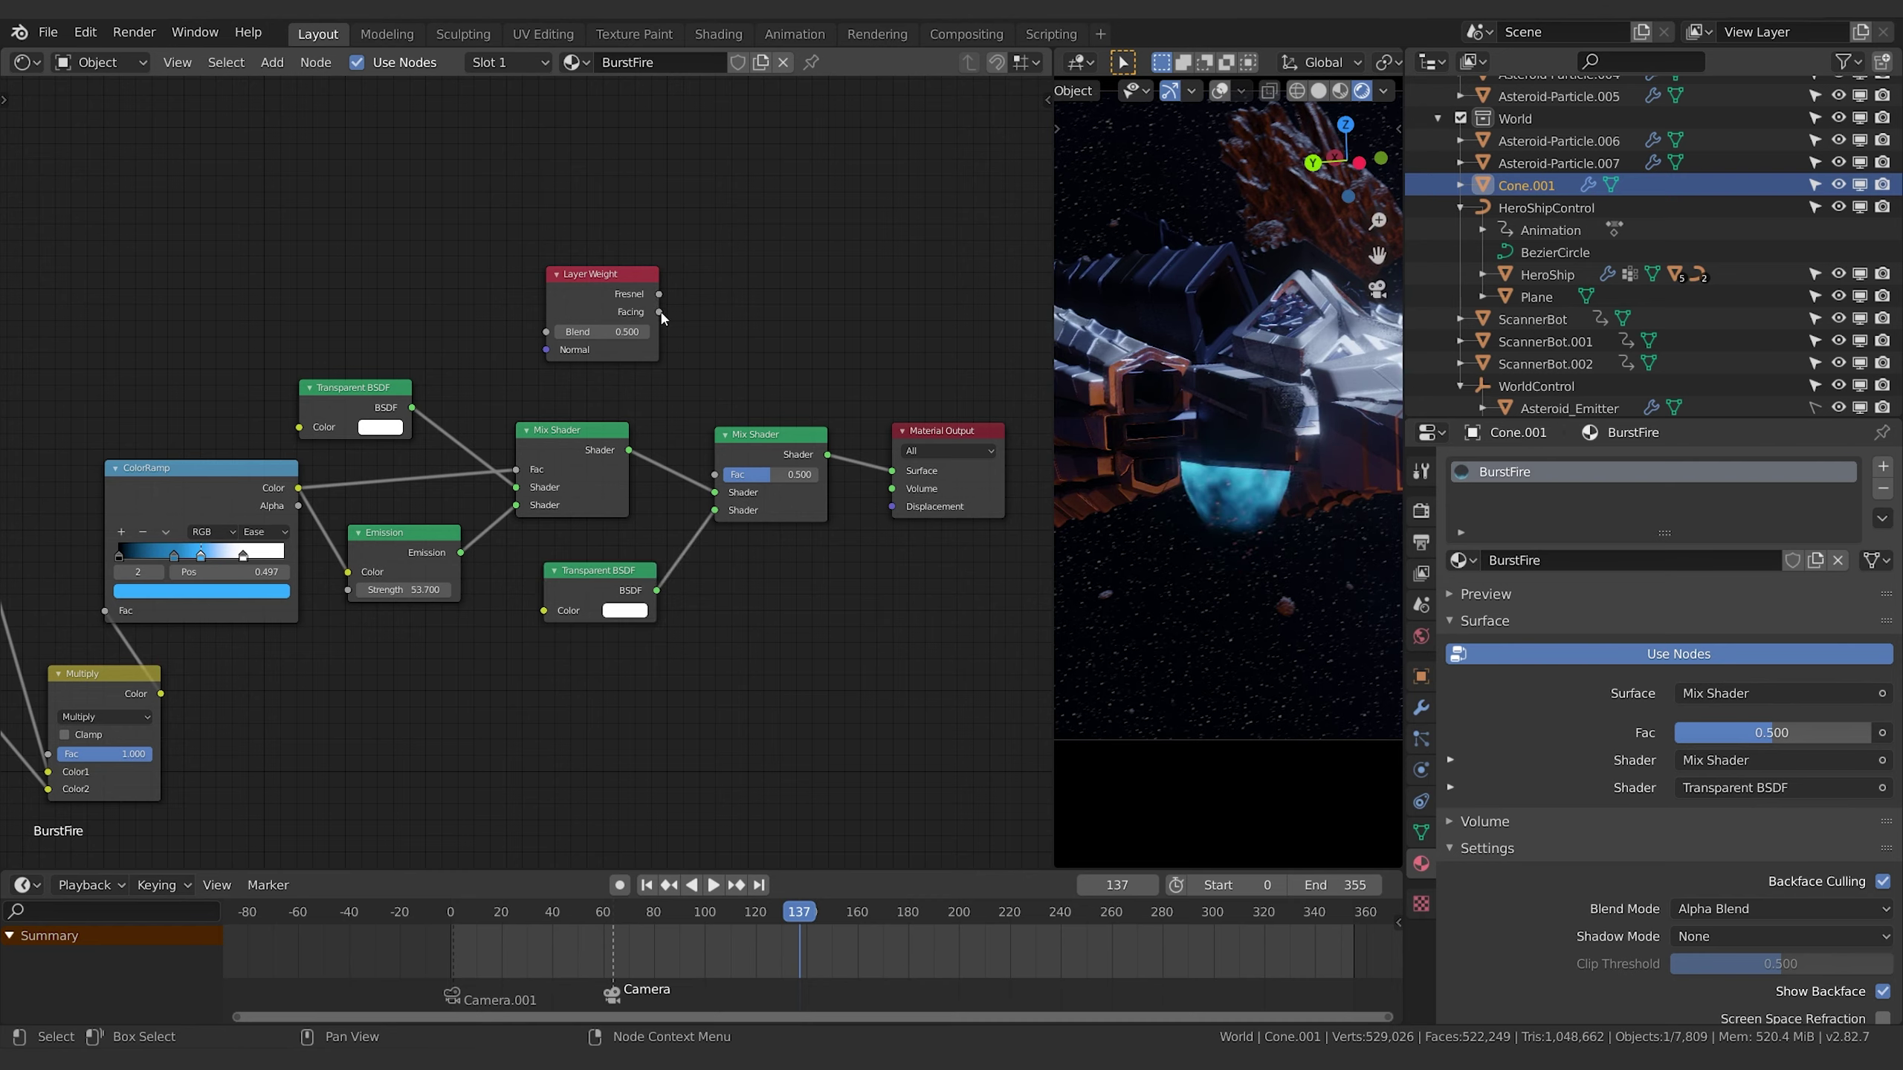
drag(658, 312, 698, 472)
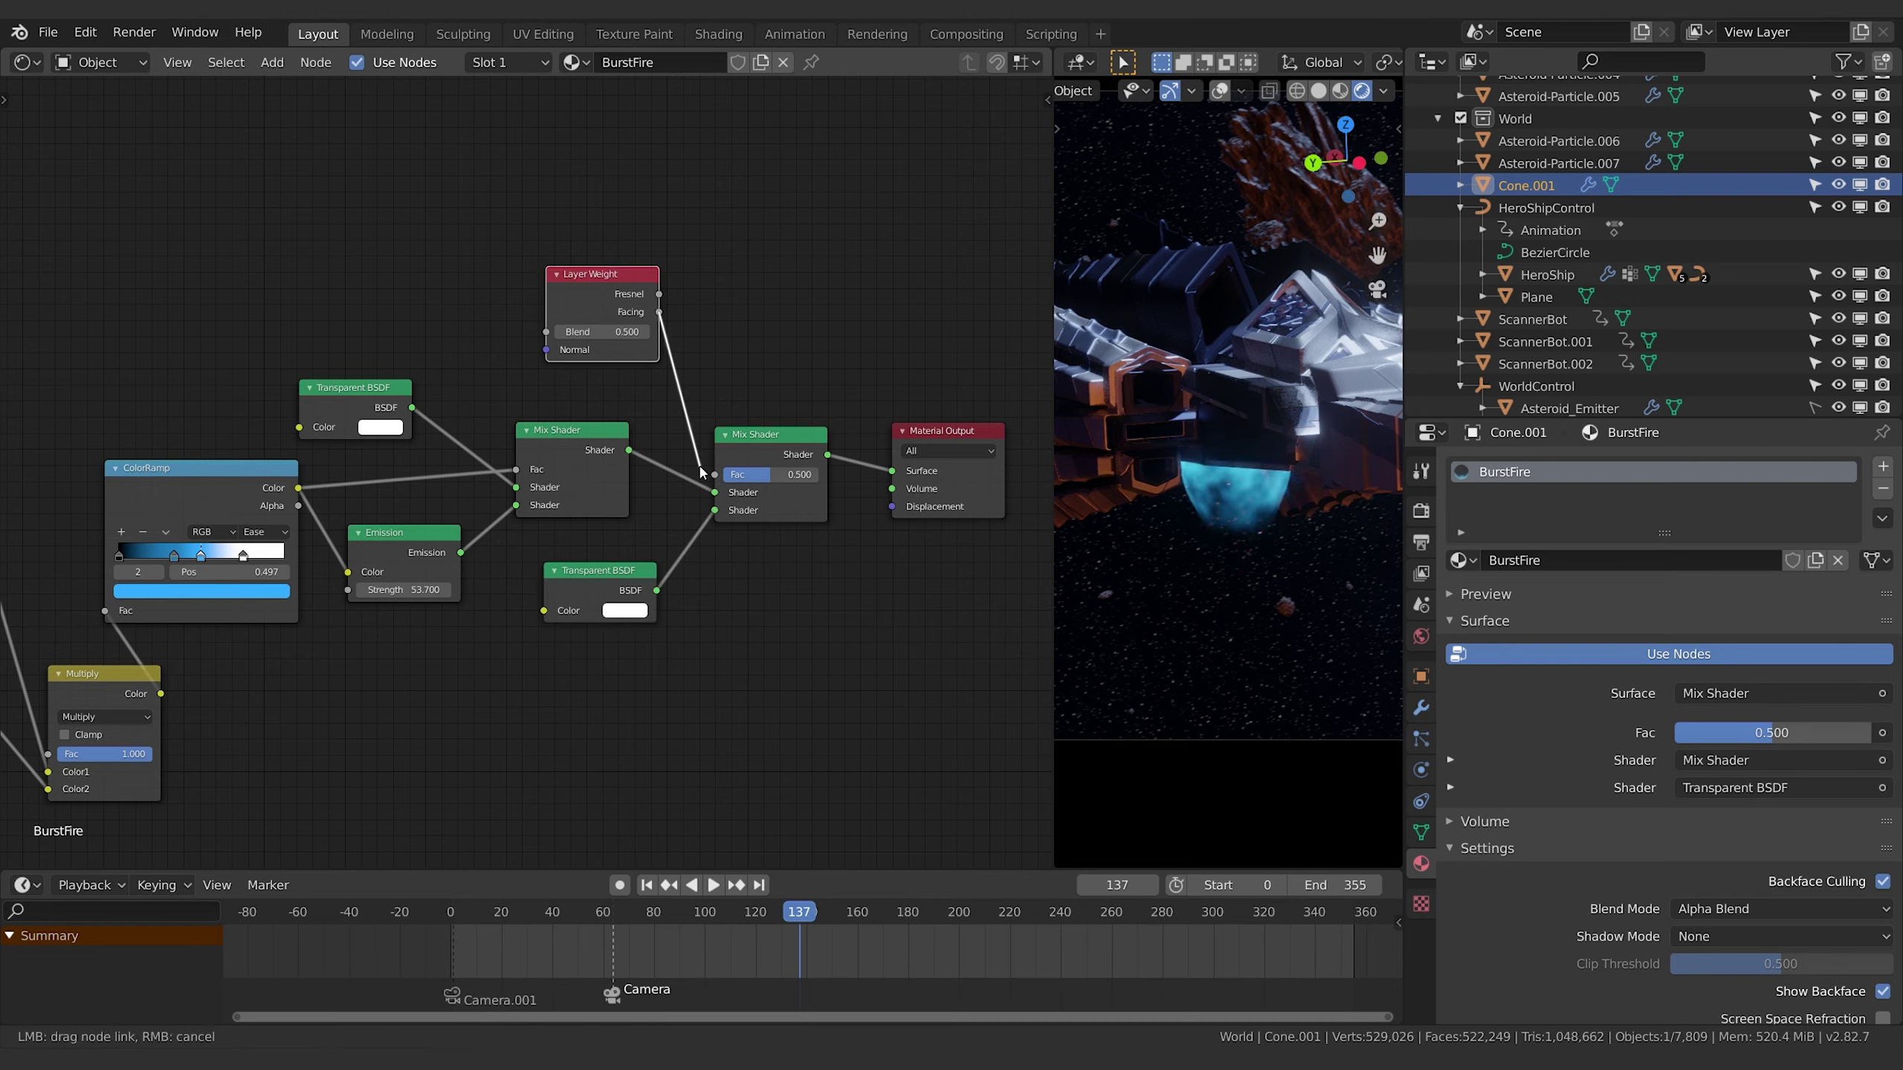
drag(701, 473, 708, 475)
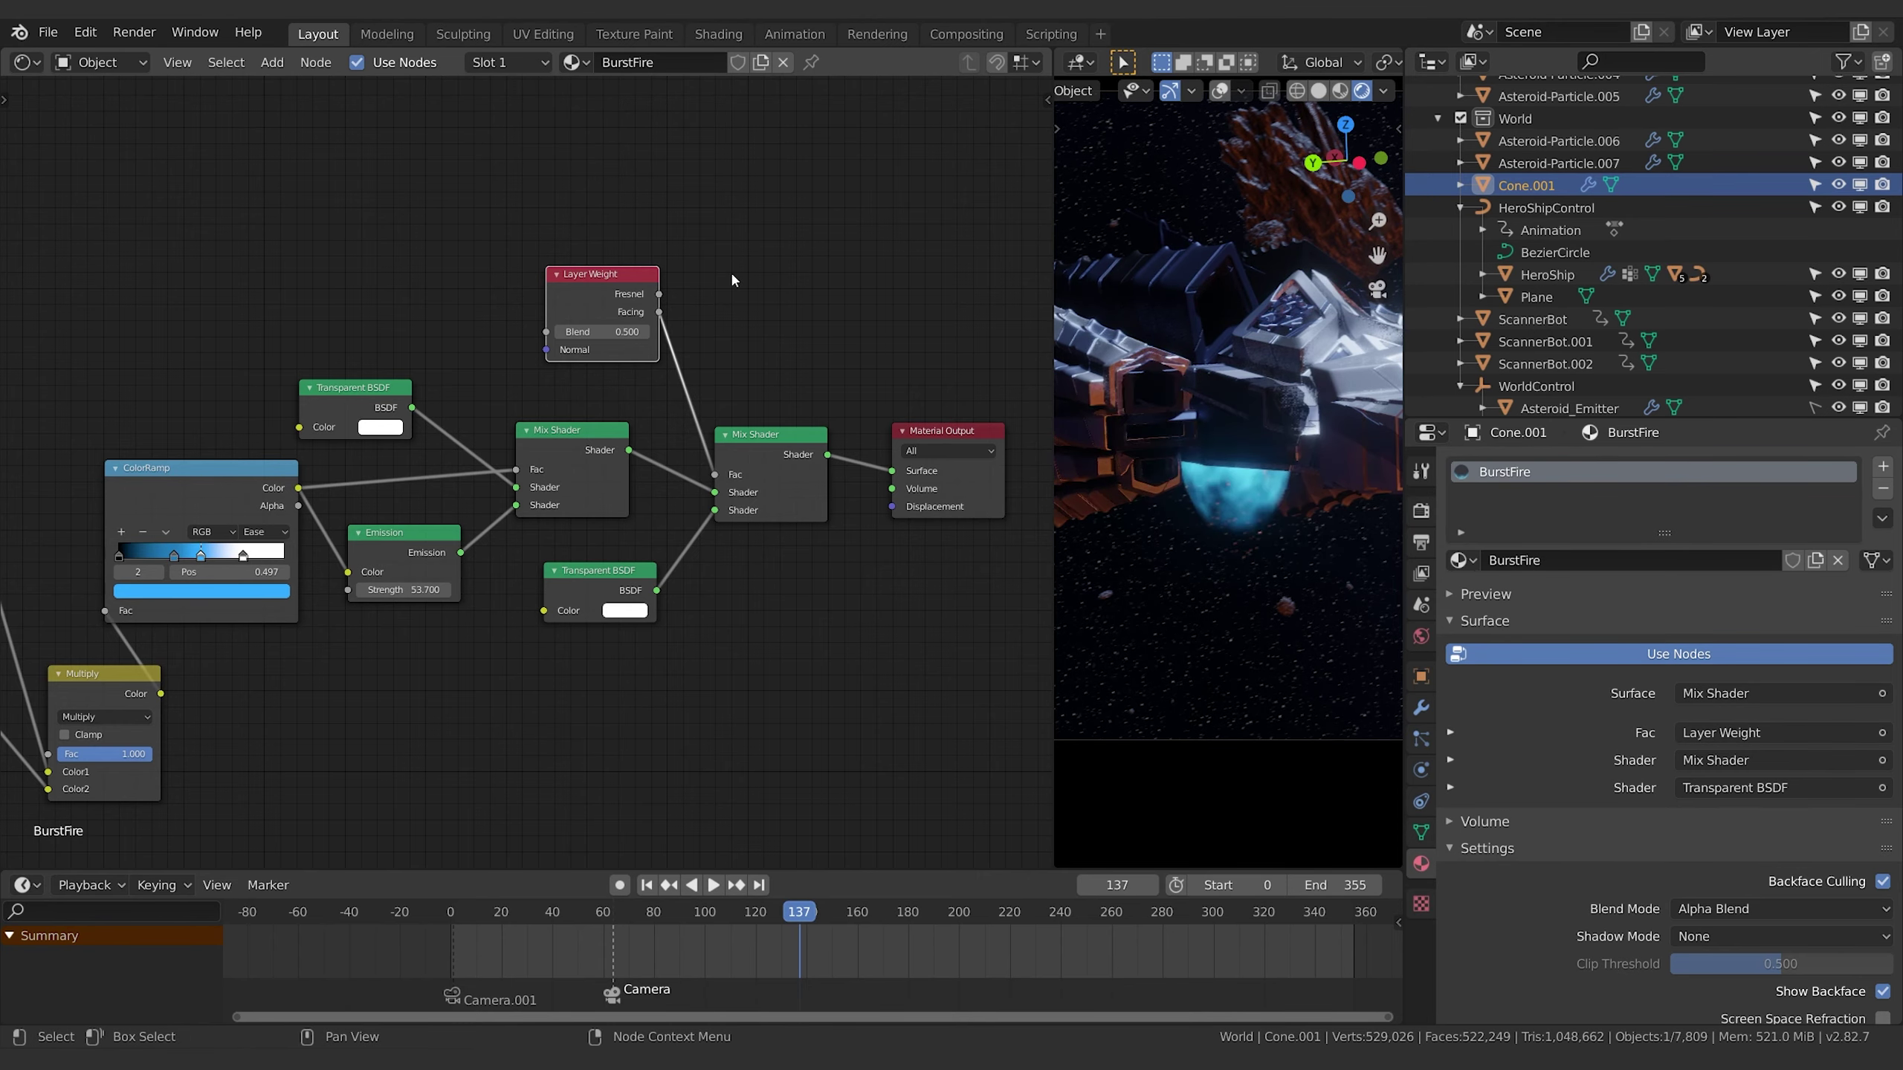
Set the Layer Weight Blend to 0.95.
middle_drag(730, 271, 756, 277)
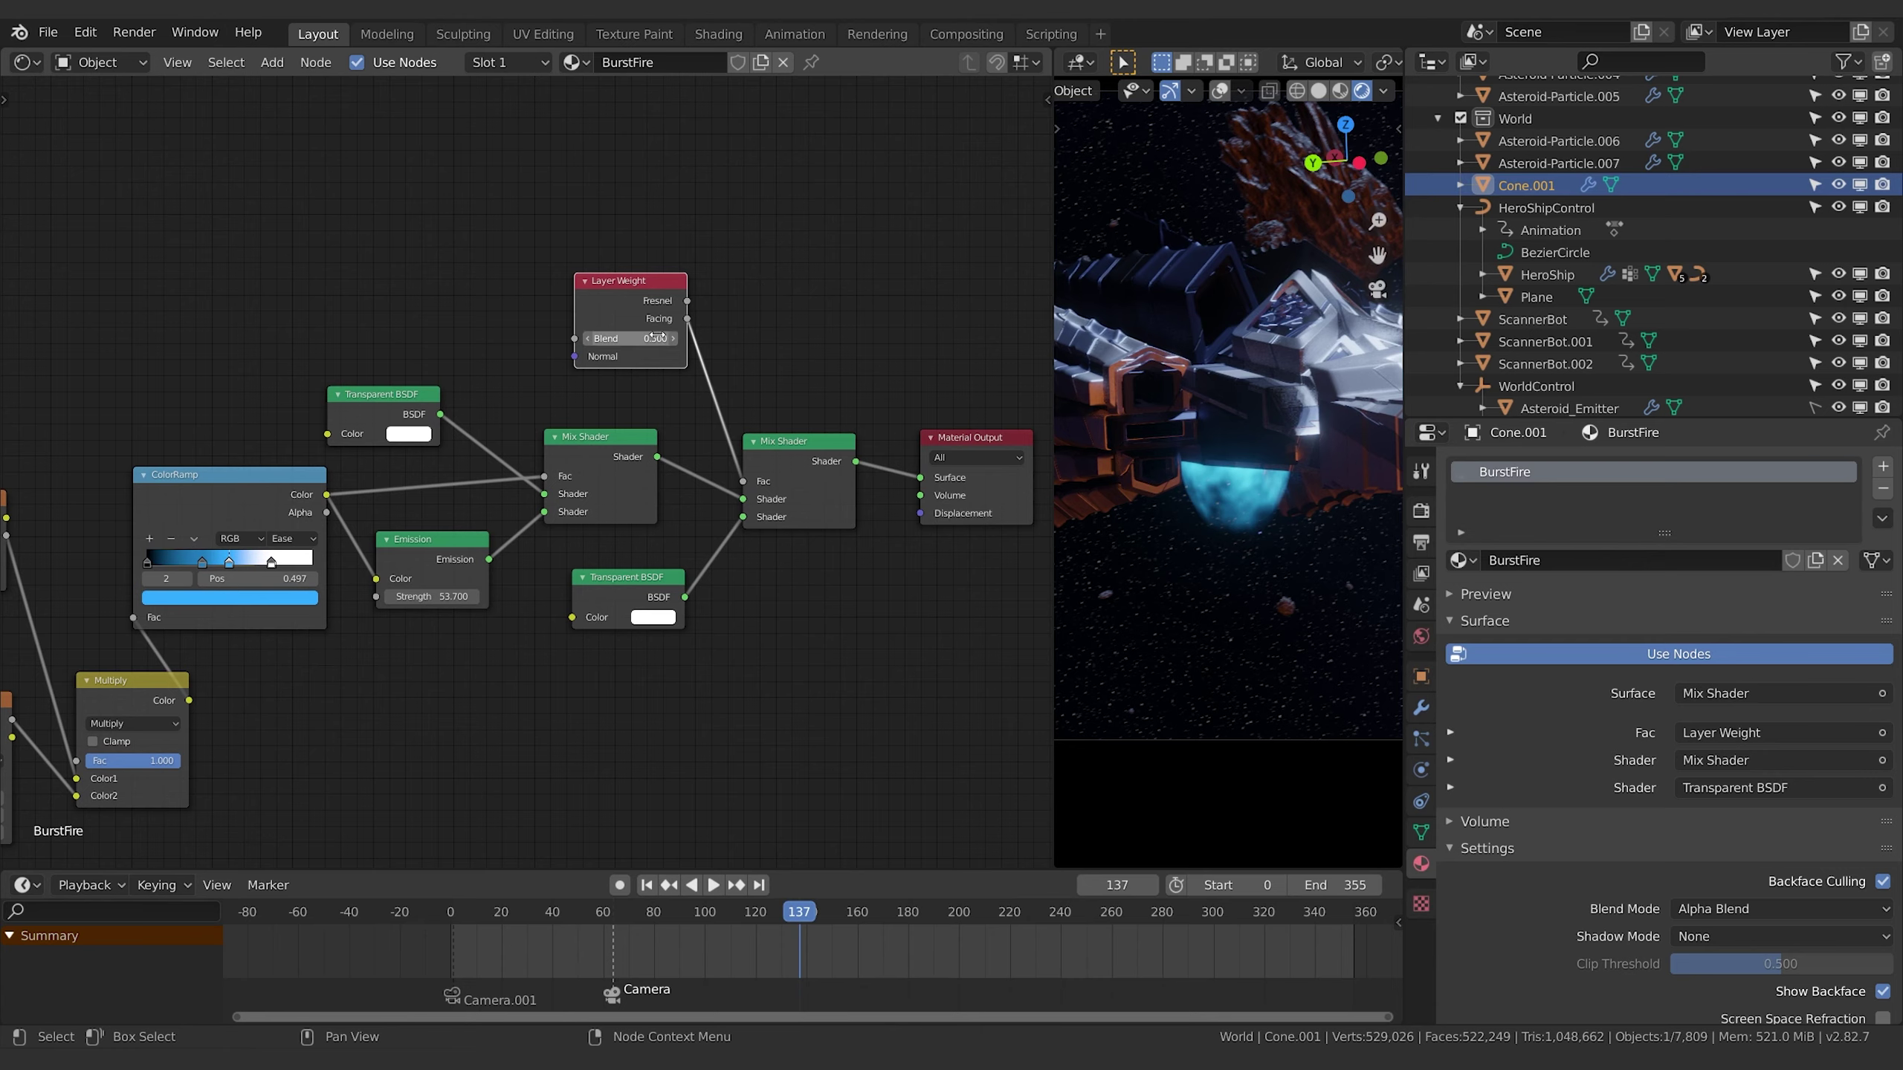
drag(657, 336, 691, 336)
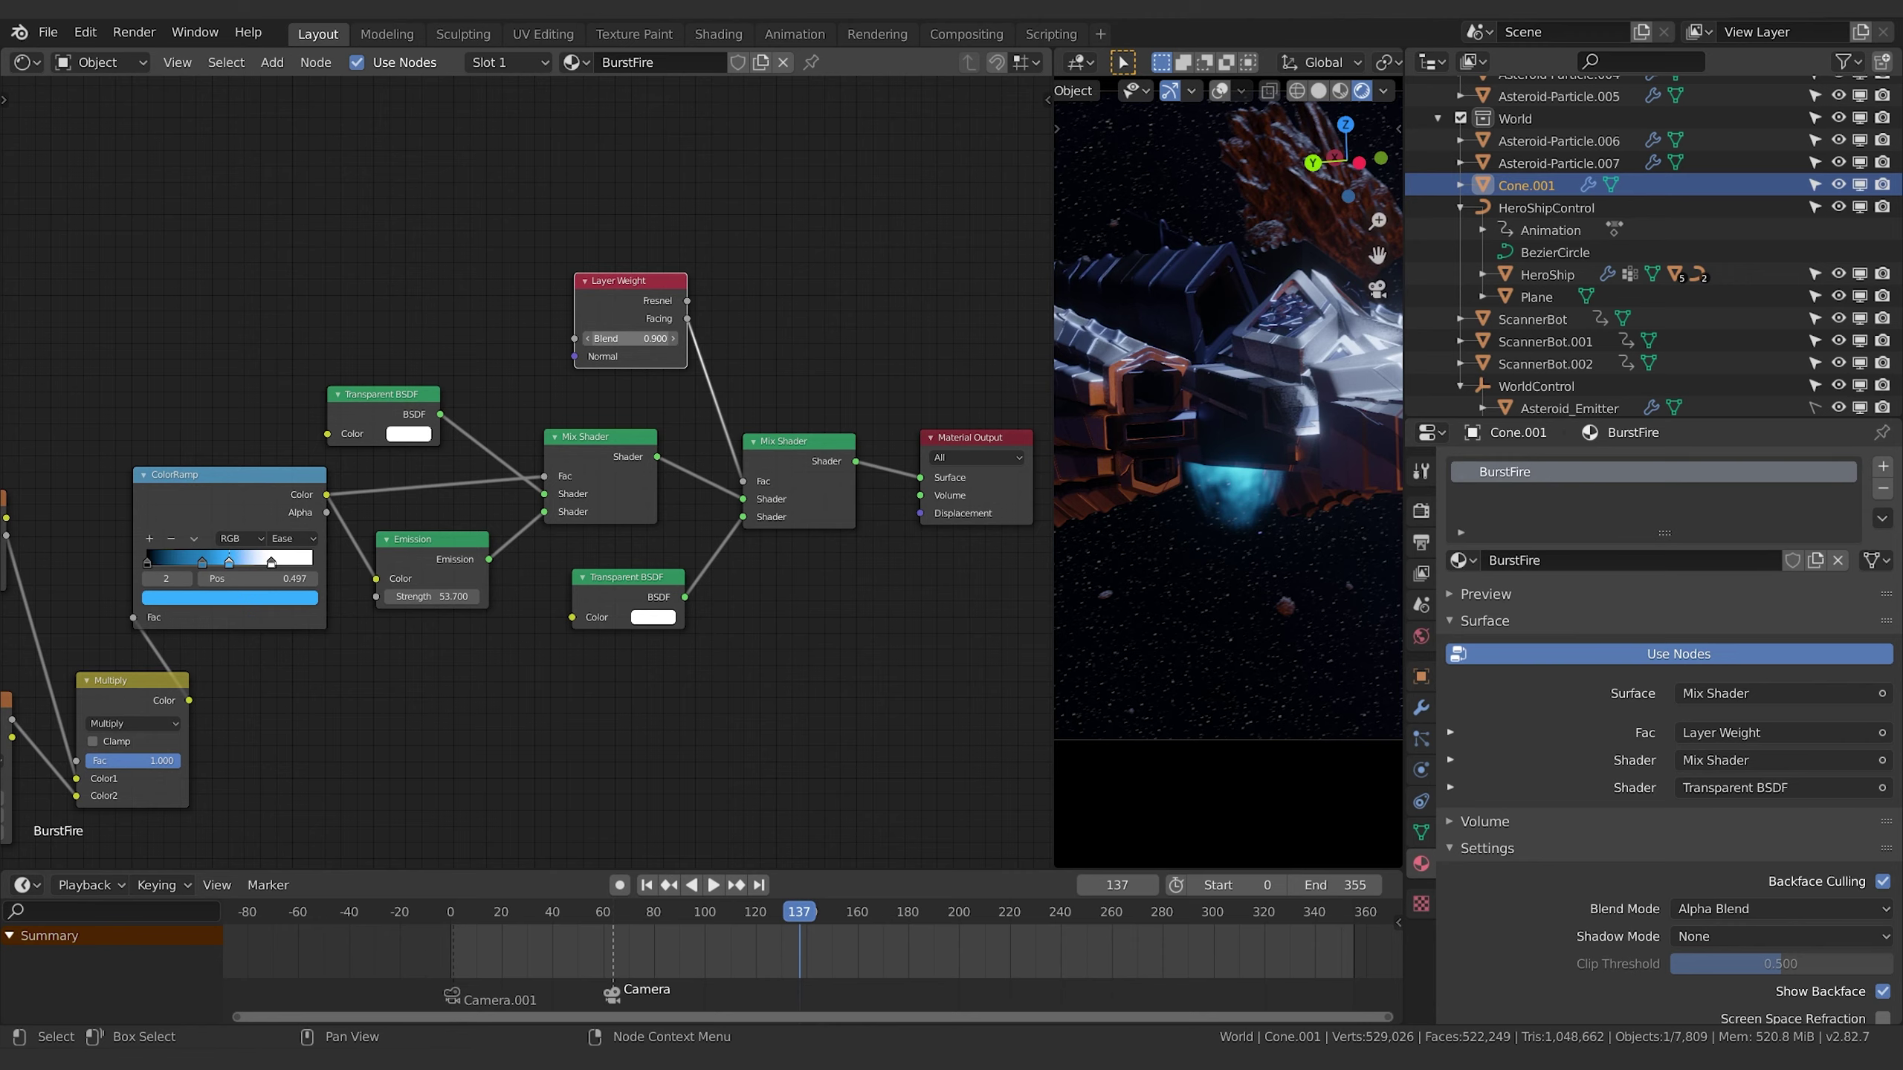
click(620, 336)
text(0.95)
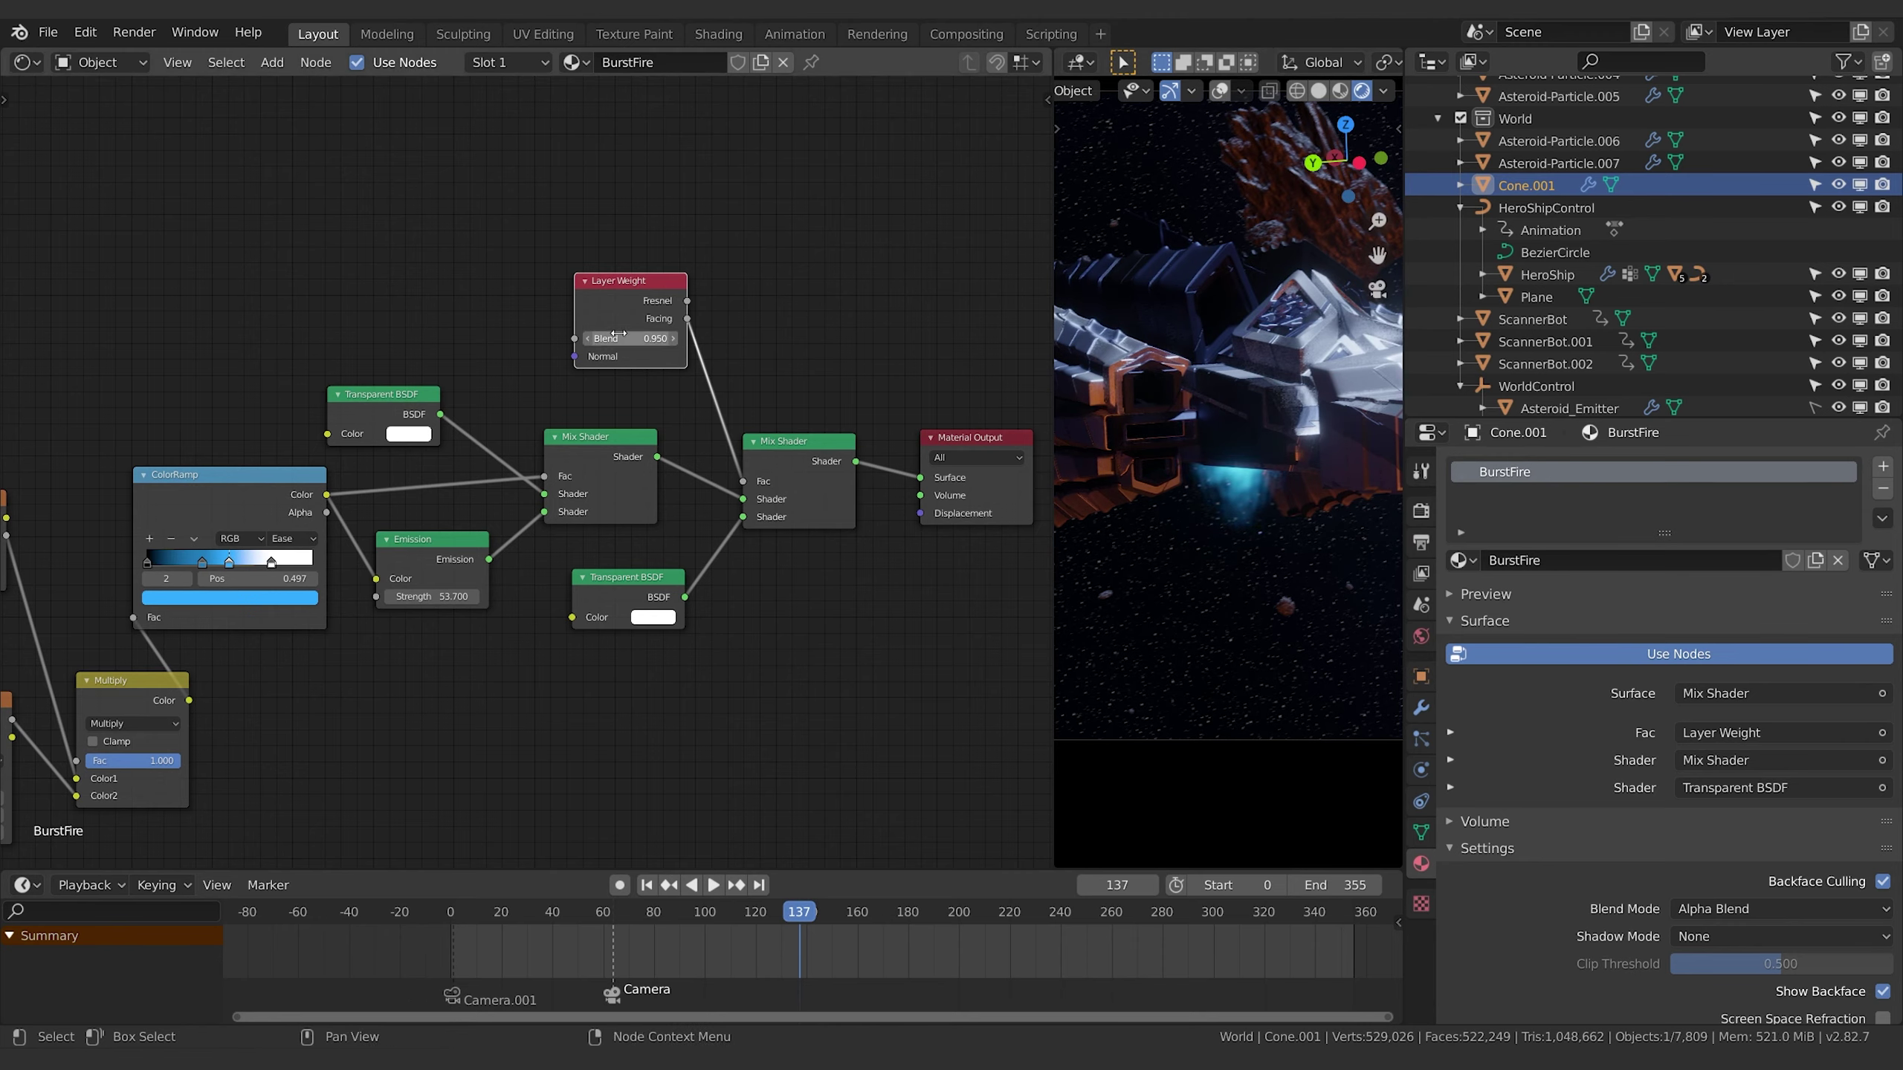
key(Return)
Push Emission Strength to 562.5 and slide the ColorRamp middle stop to 0.267.
scroll(1270, 565, up, 2)
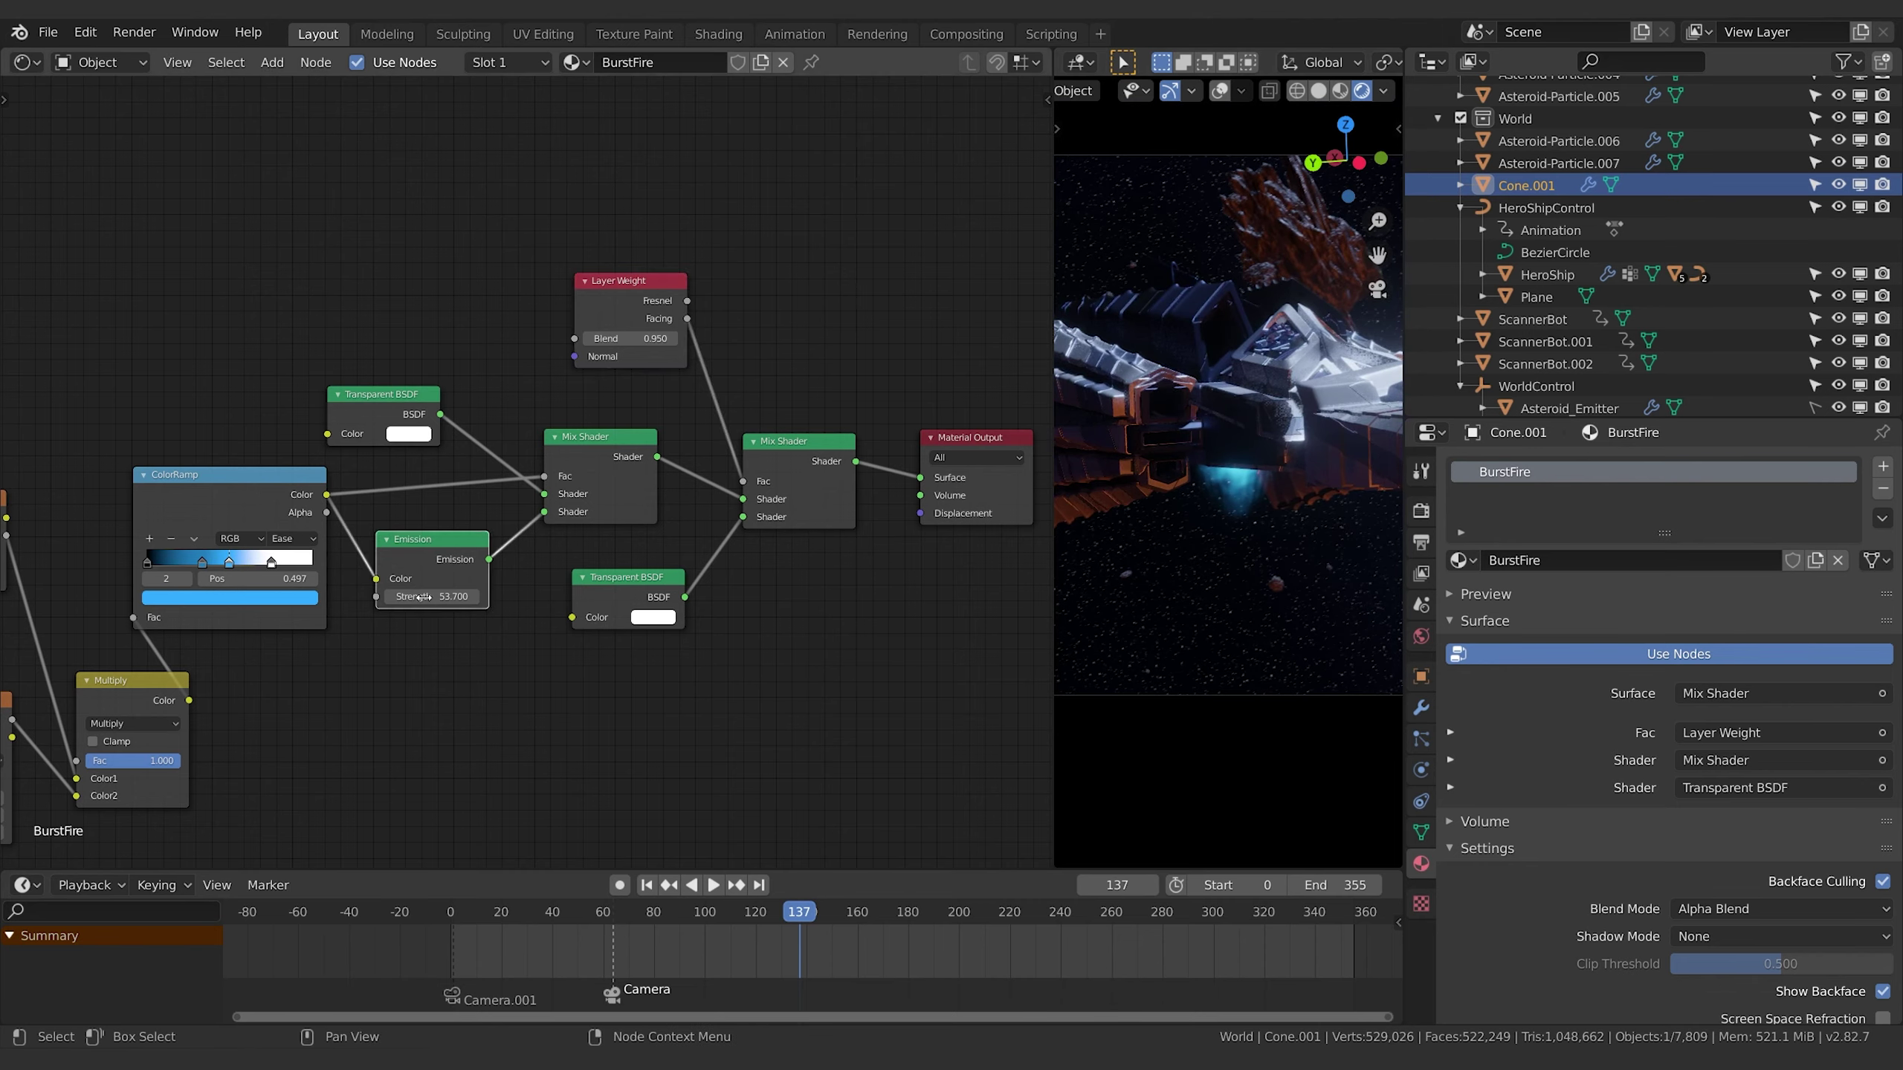
drag(433, 596, 480, 596)
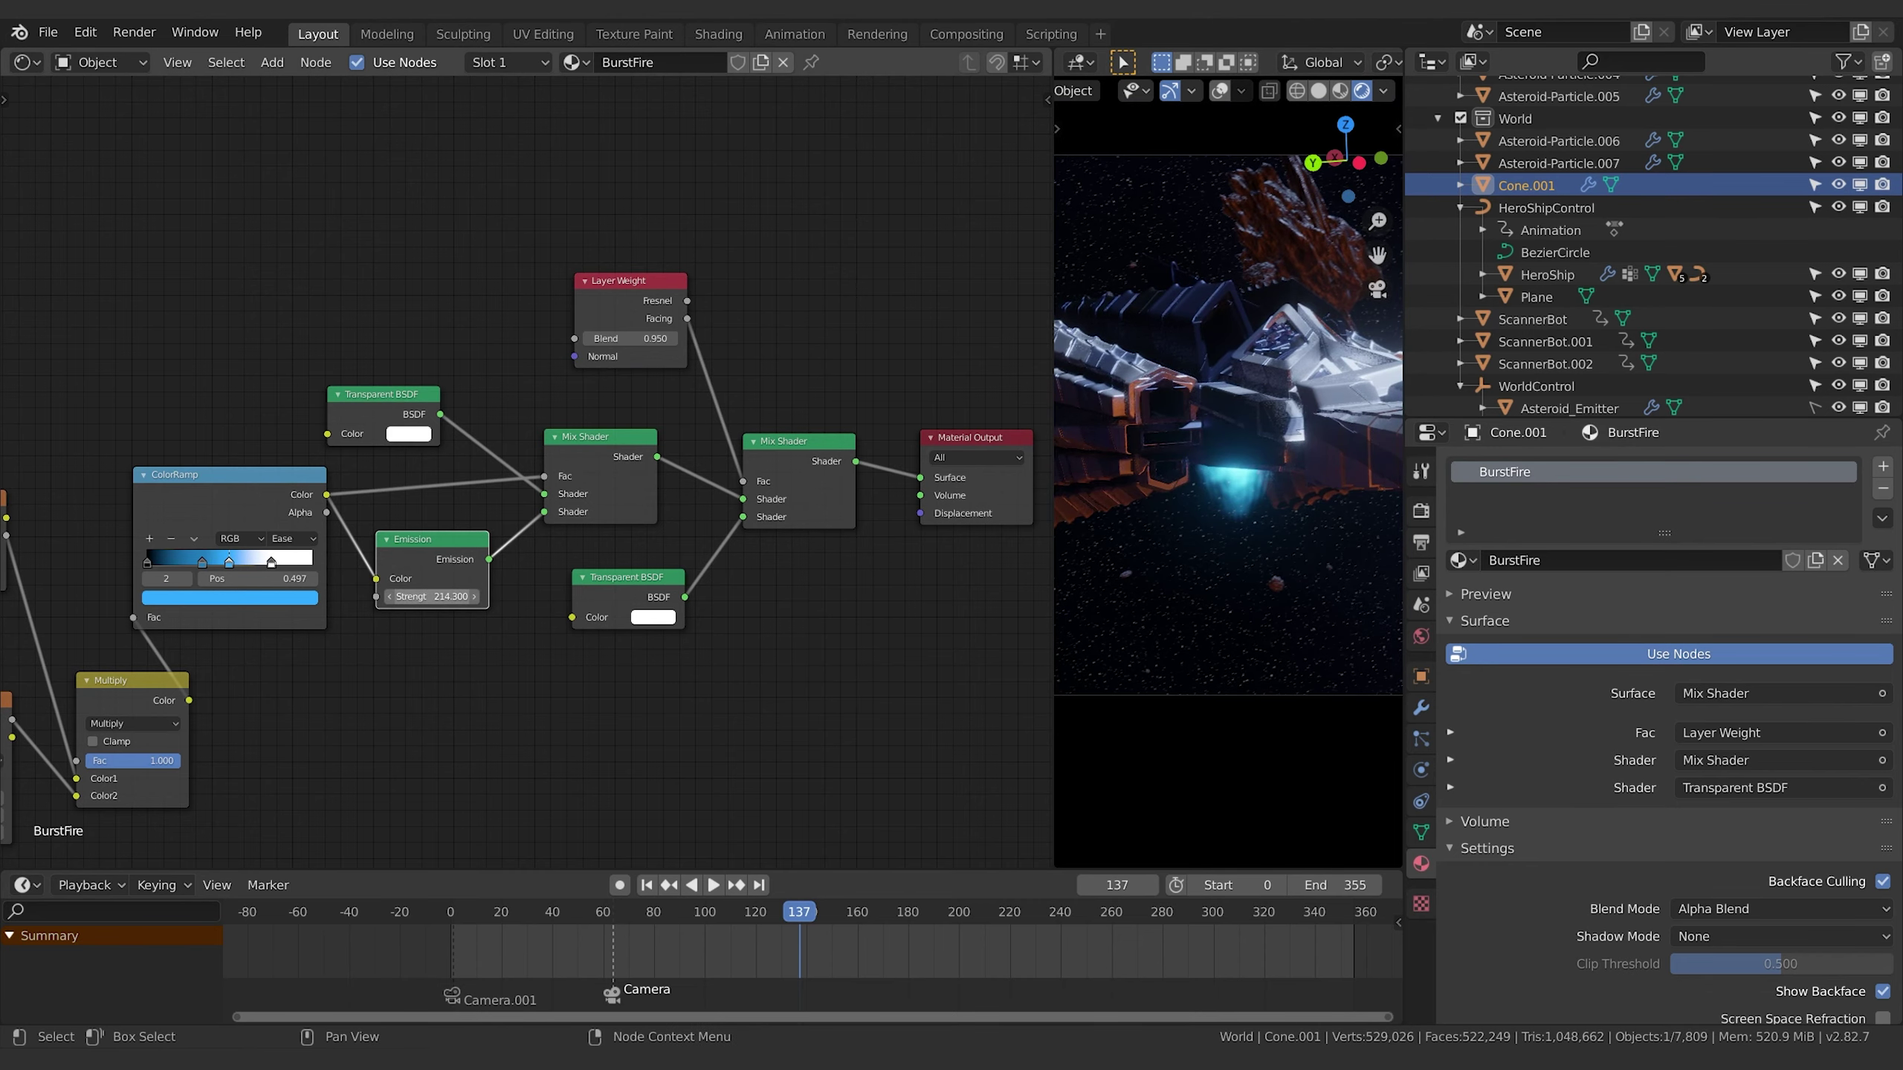
scroll(1199, 562, down, 1)
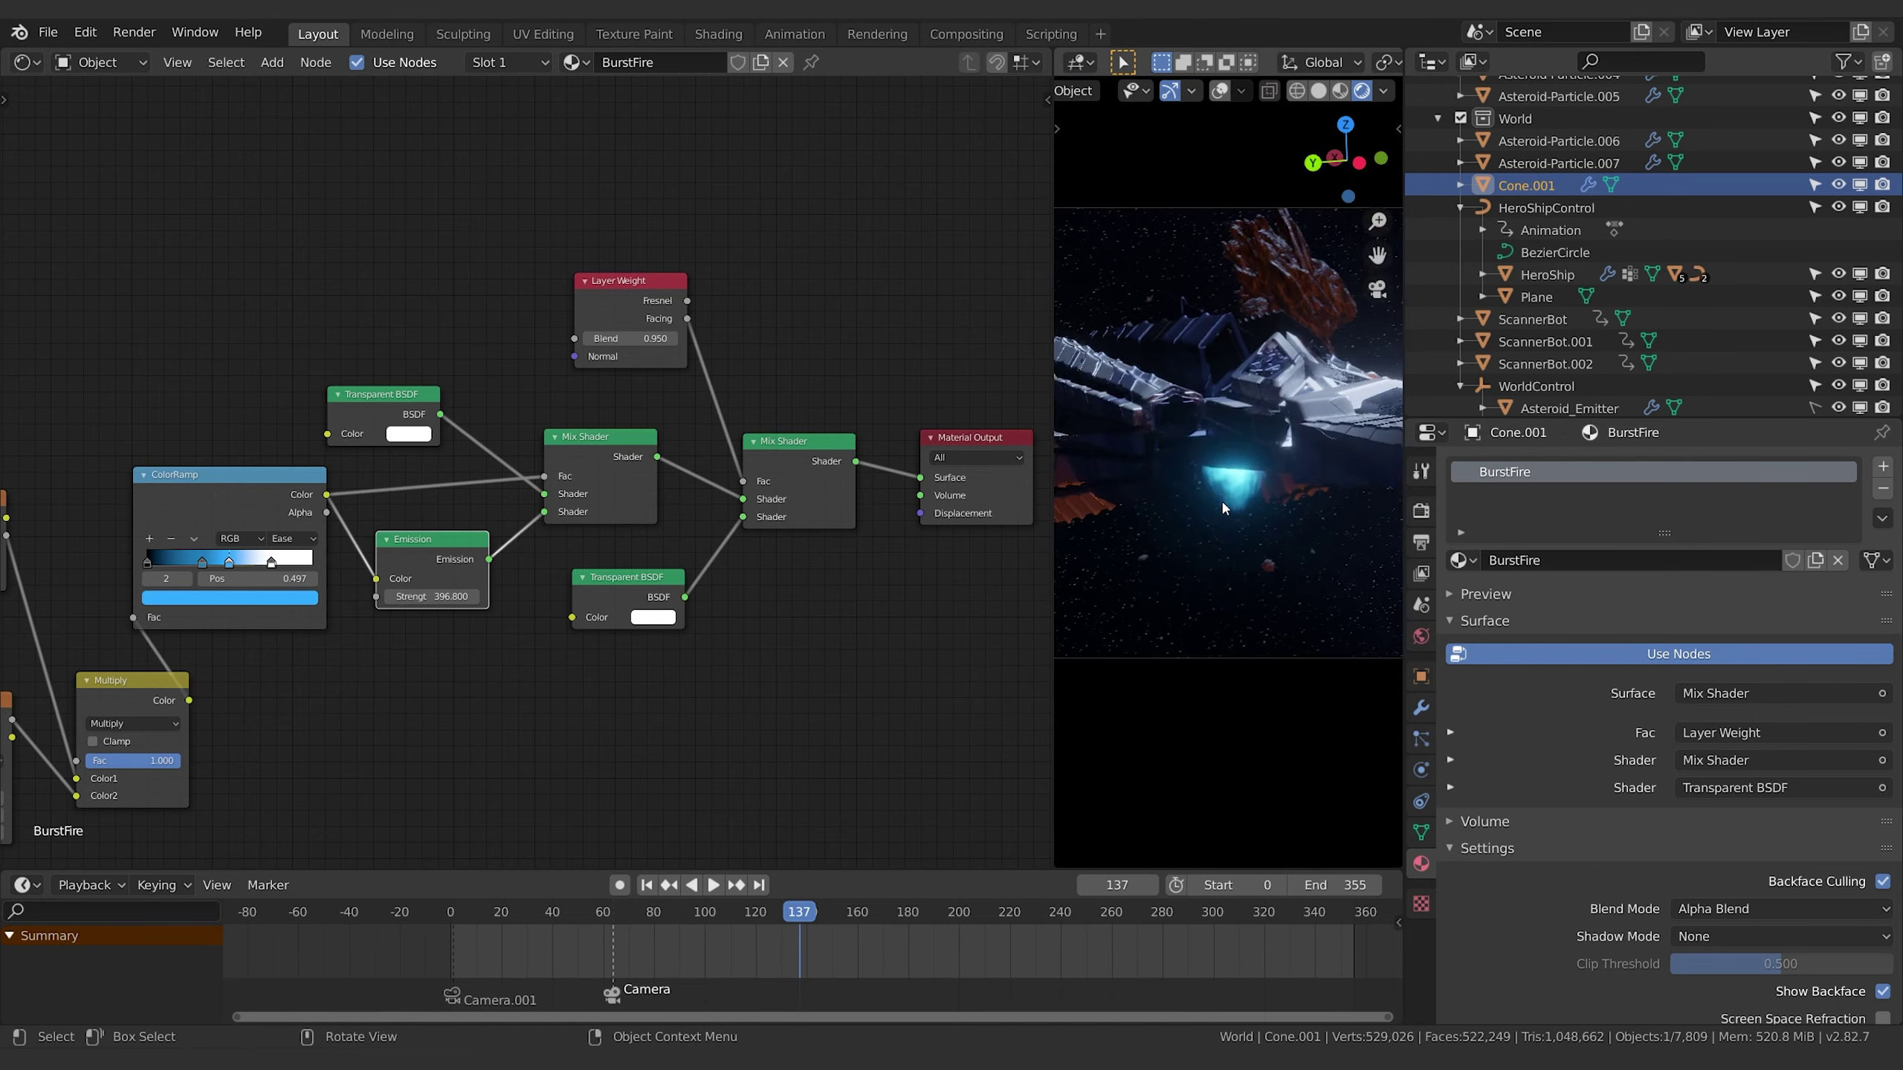
drag(462, 598, 431, 596)
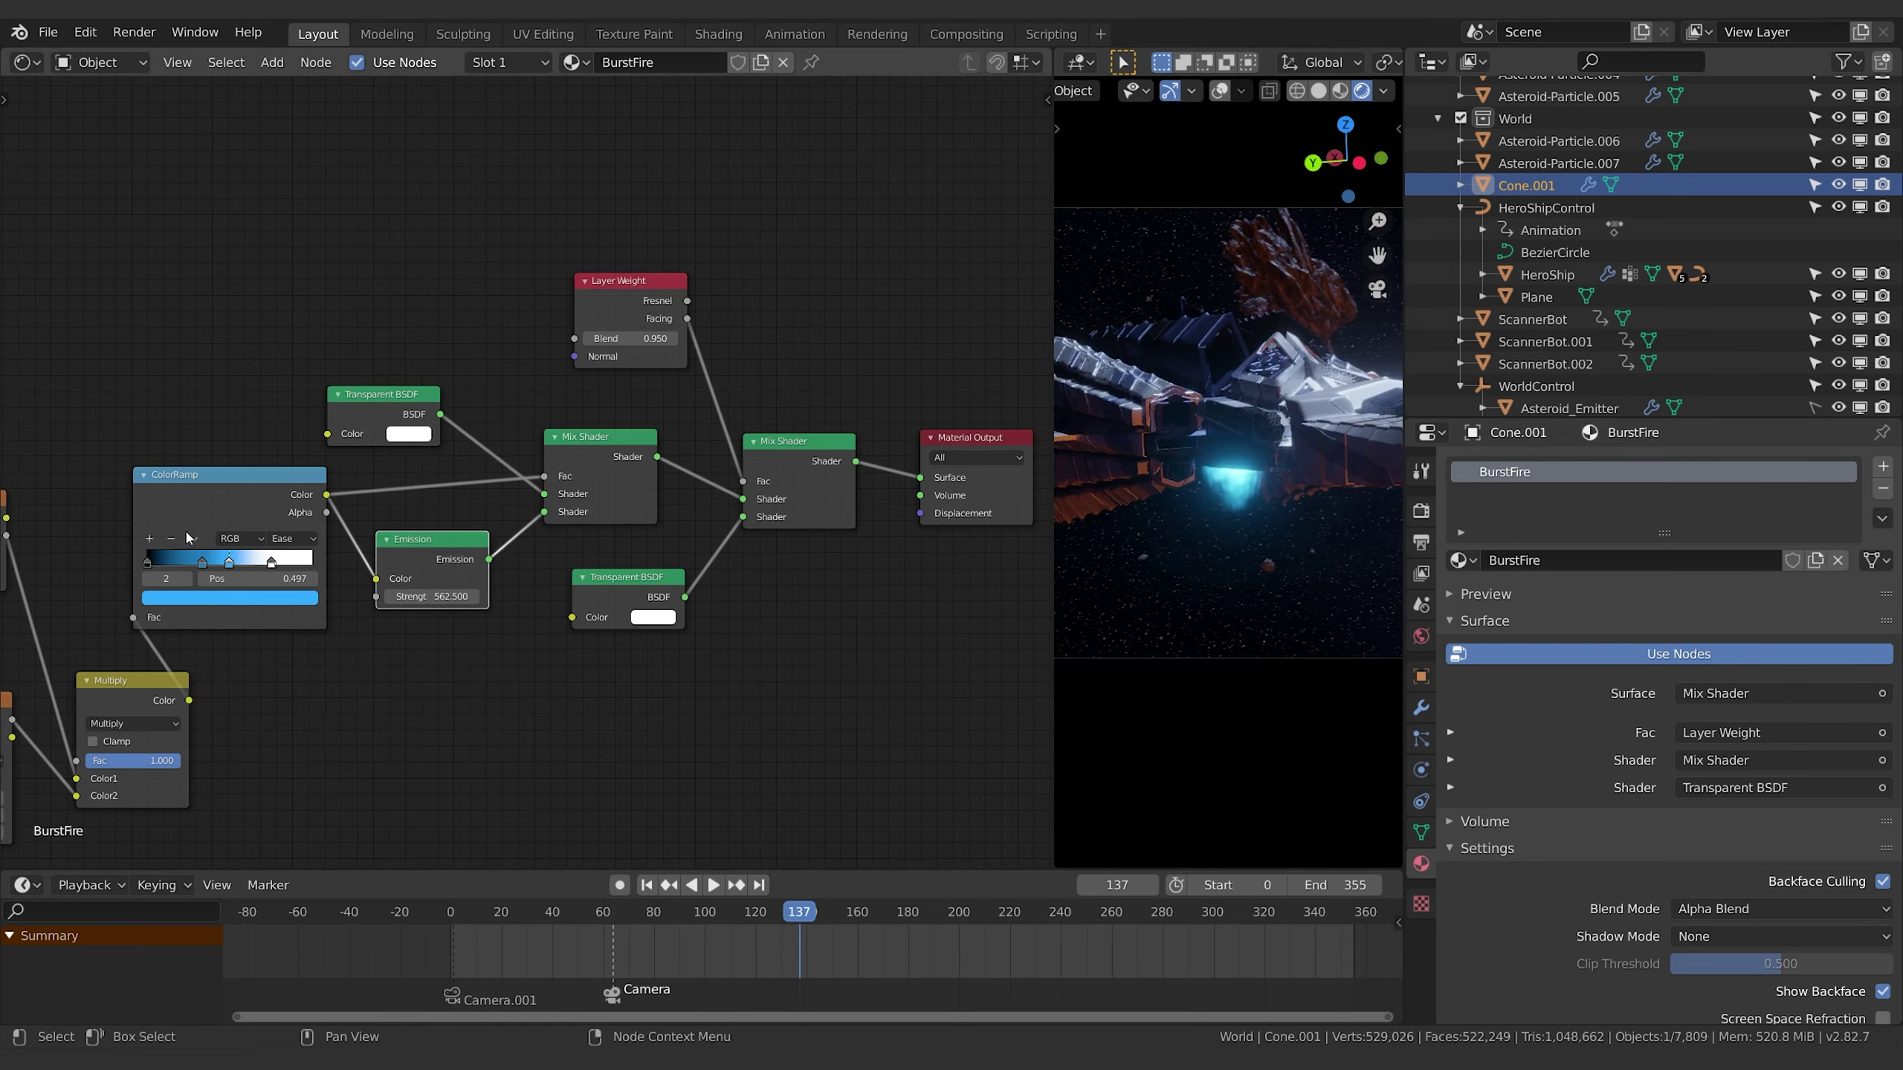
mouse_move(228, 567)
mouse_down()
mouse_move(255, 567)
mouse_move(195, 569)
mouse_up()
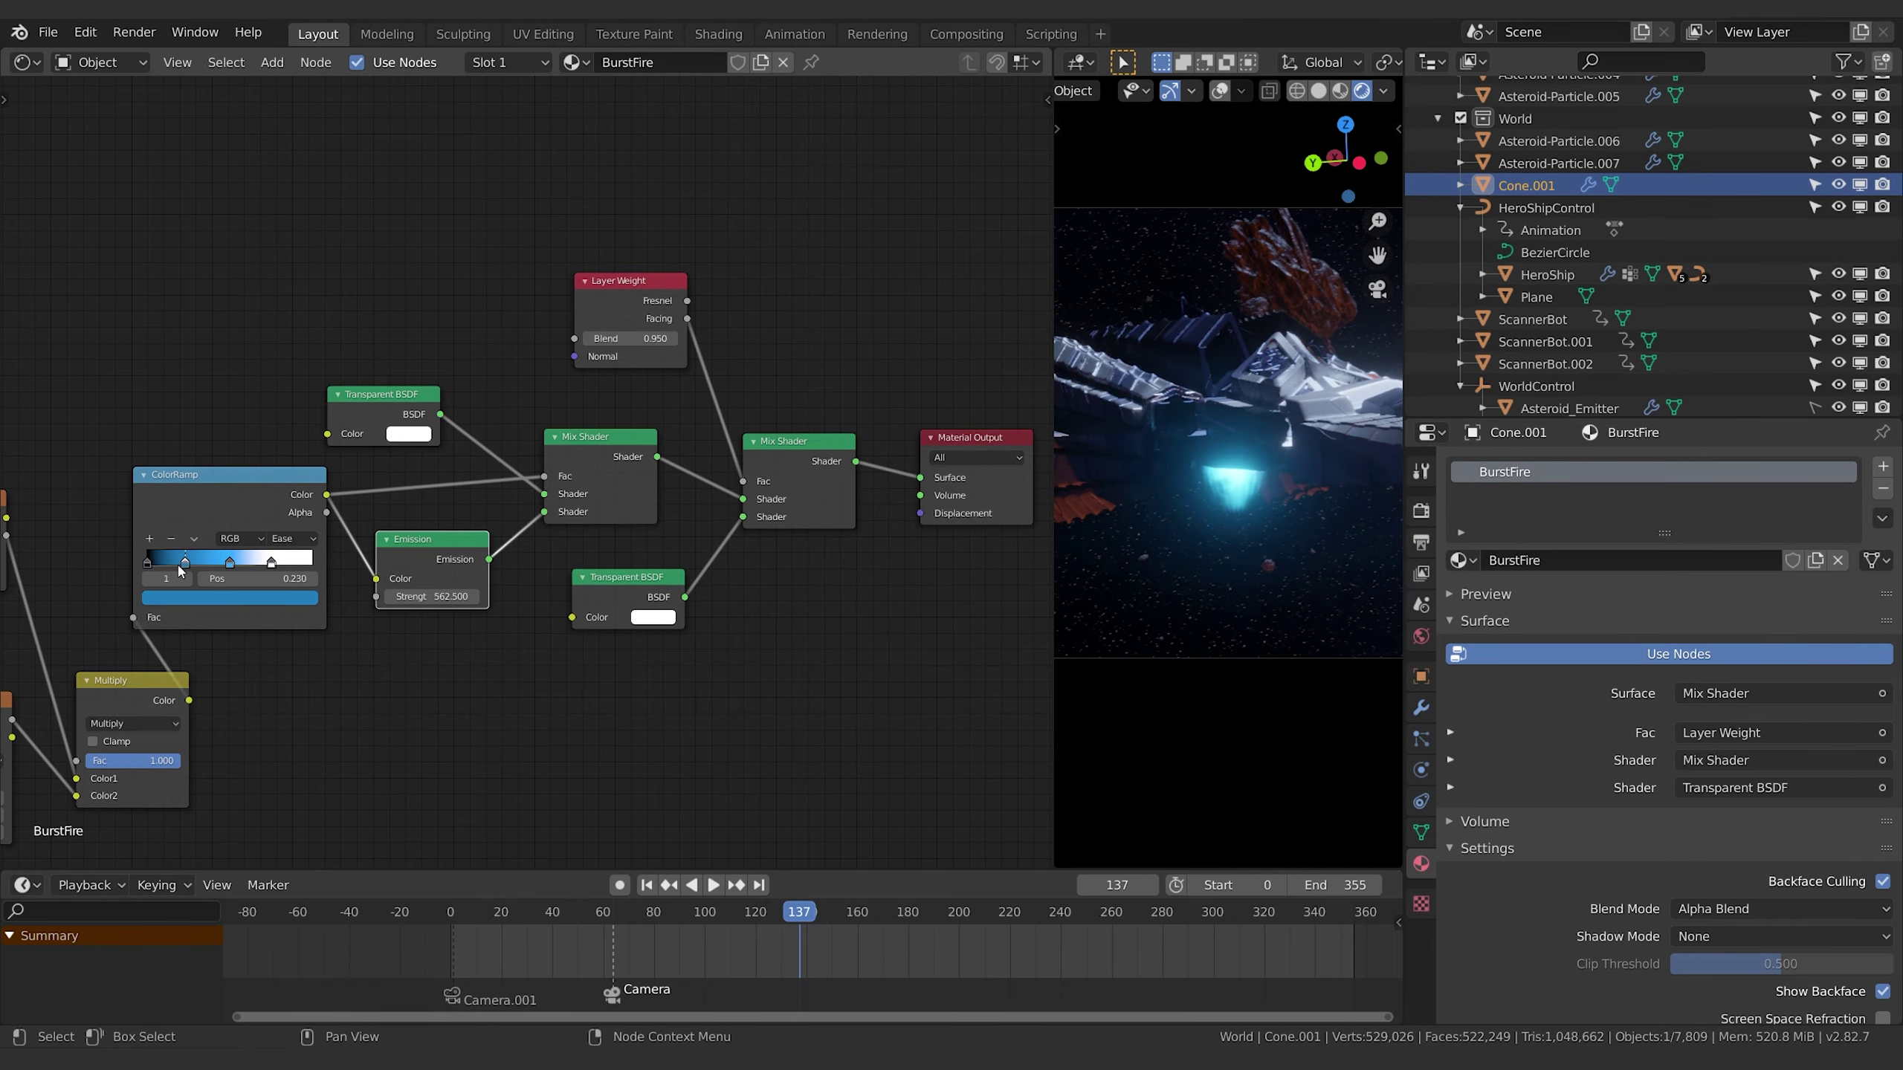
middle_drag(67, 644, 448, 601)
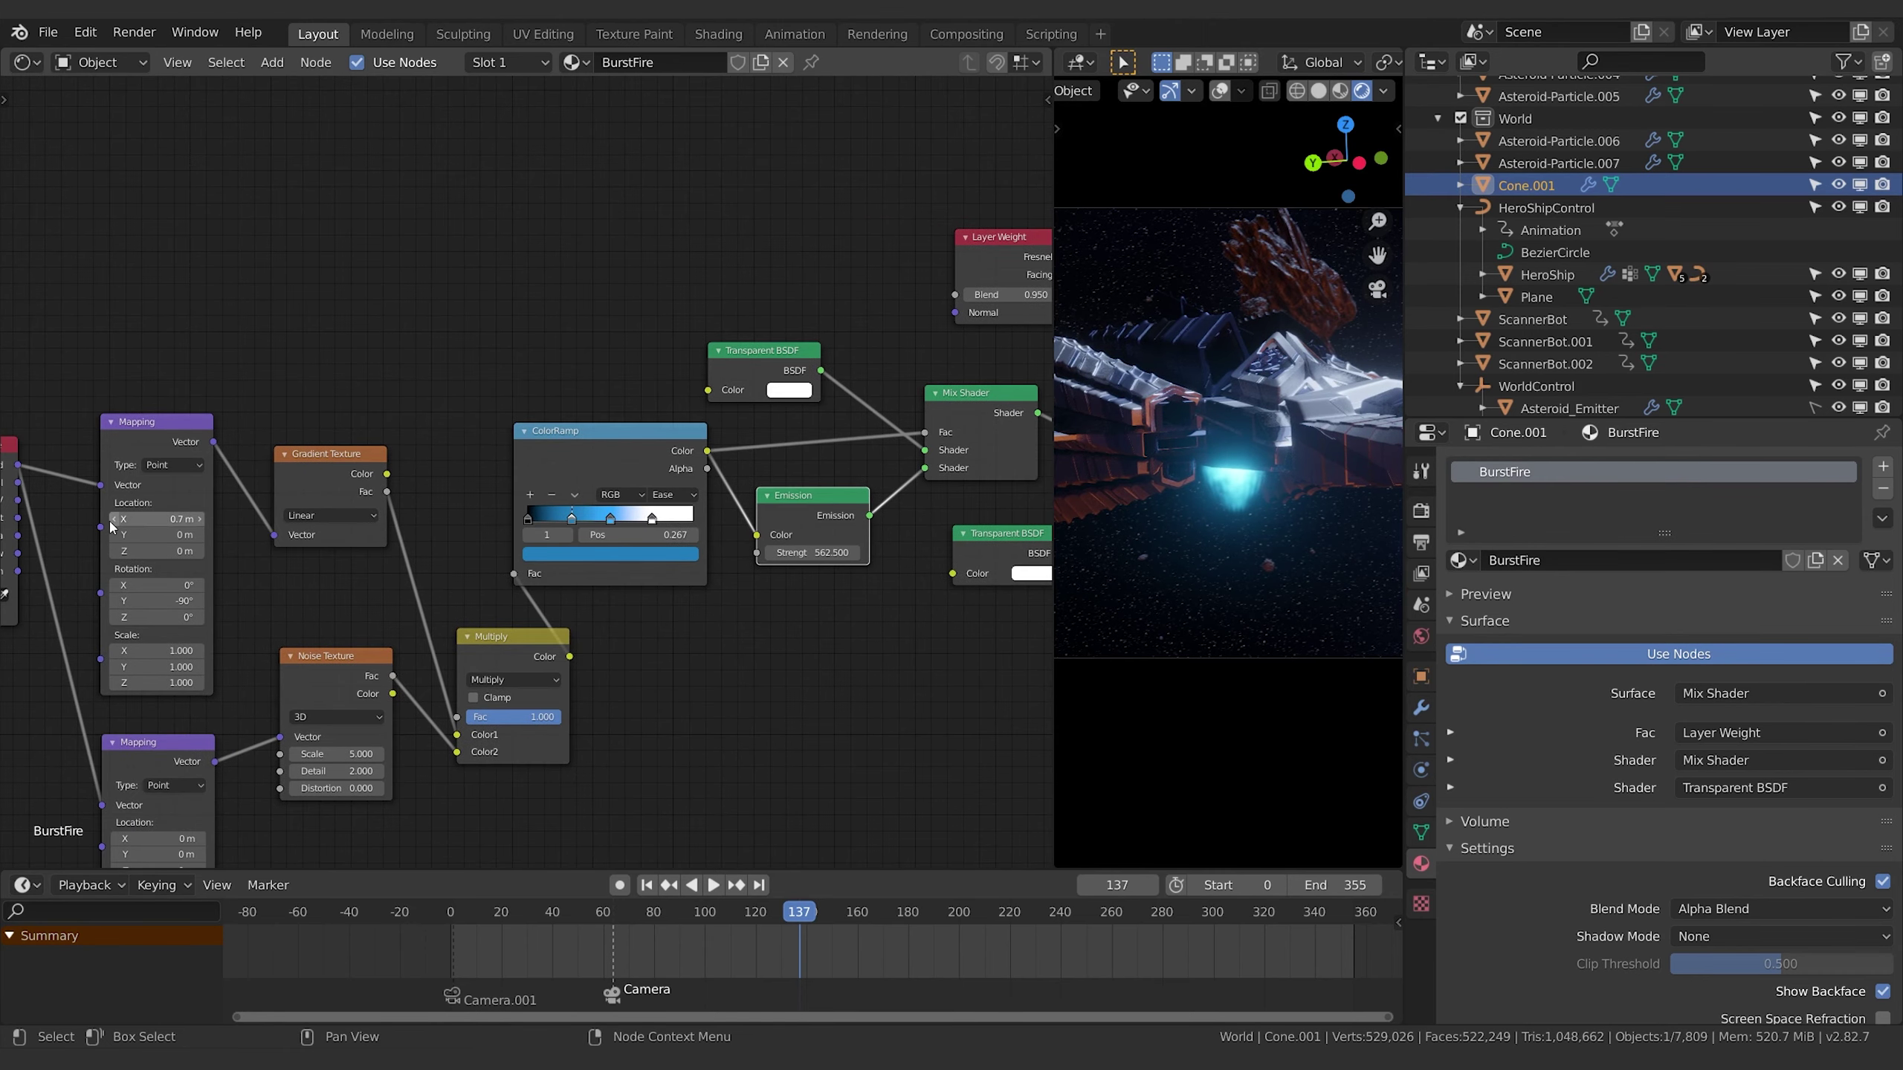
Raise Mapping Location X to 0.9 m, then lower the cone along Z one frame later.
click(199, 520)
click(199, 520)
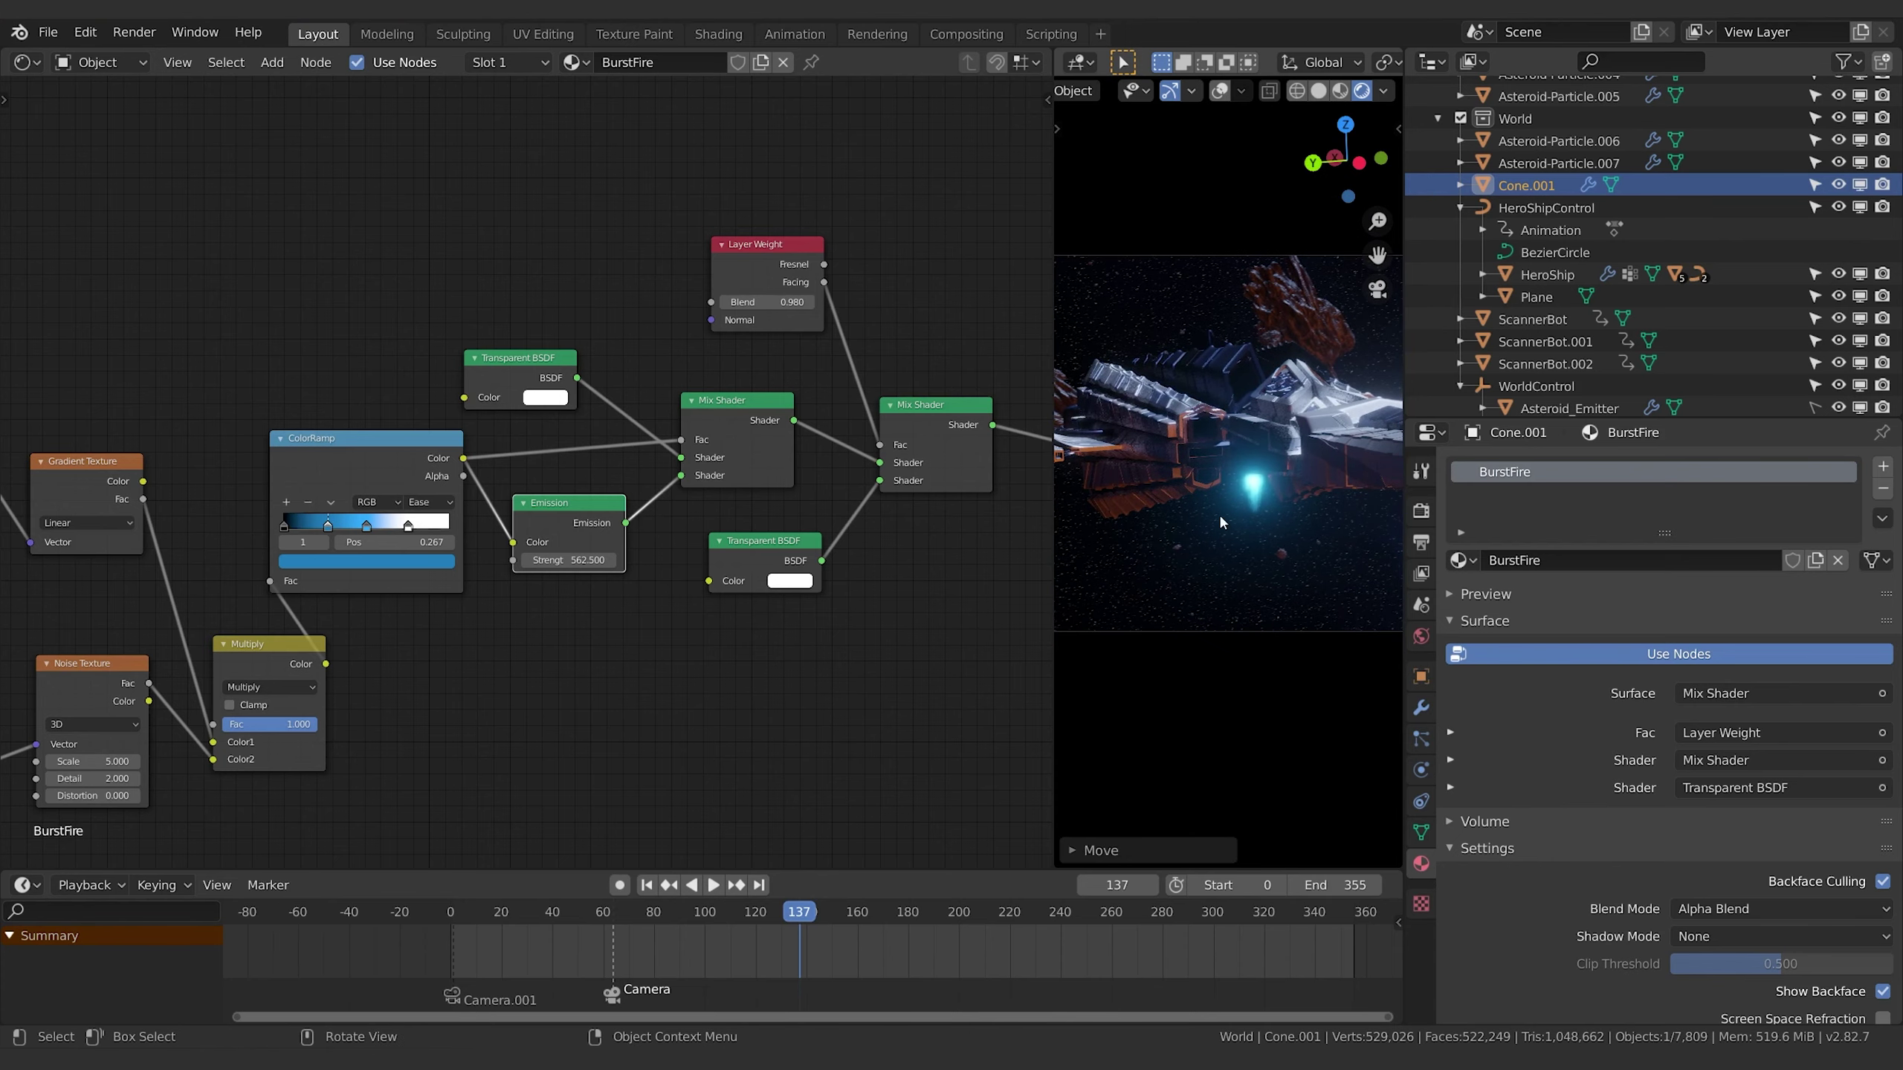
key(Right)
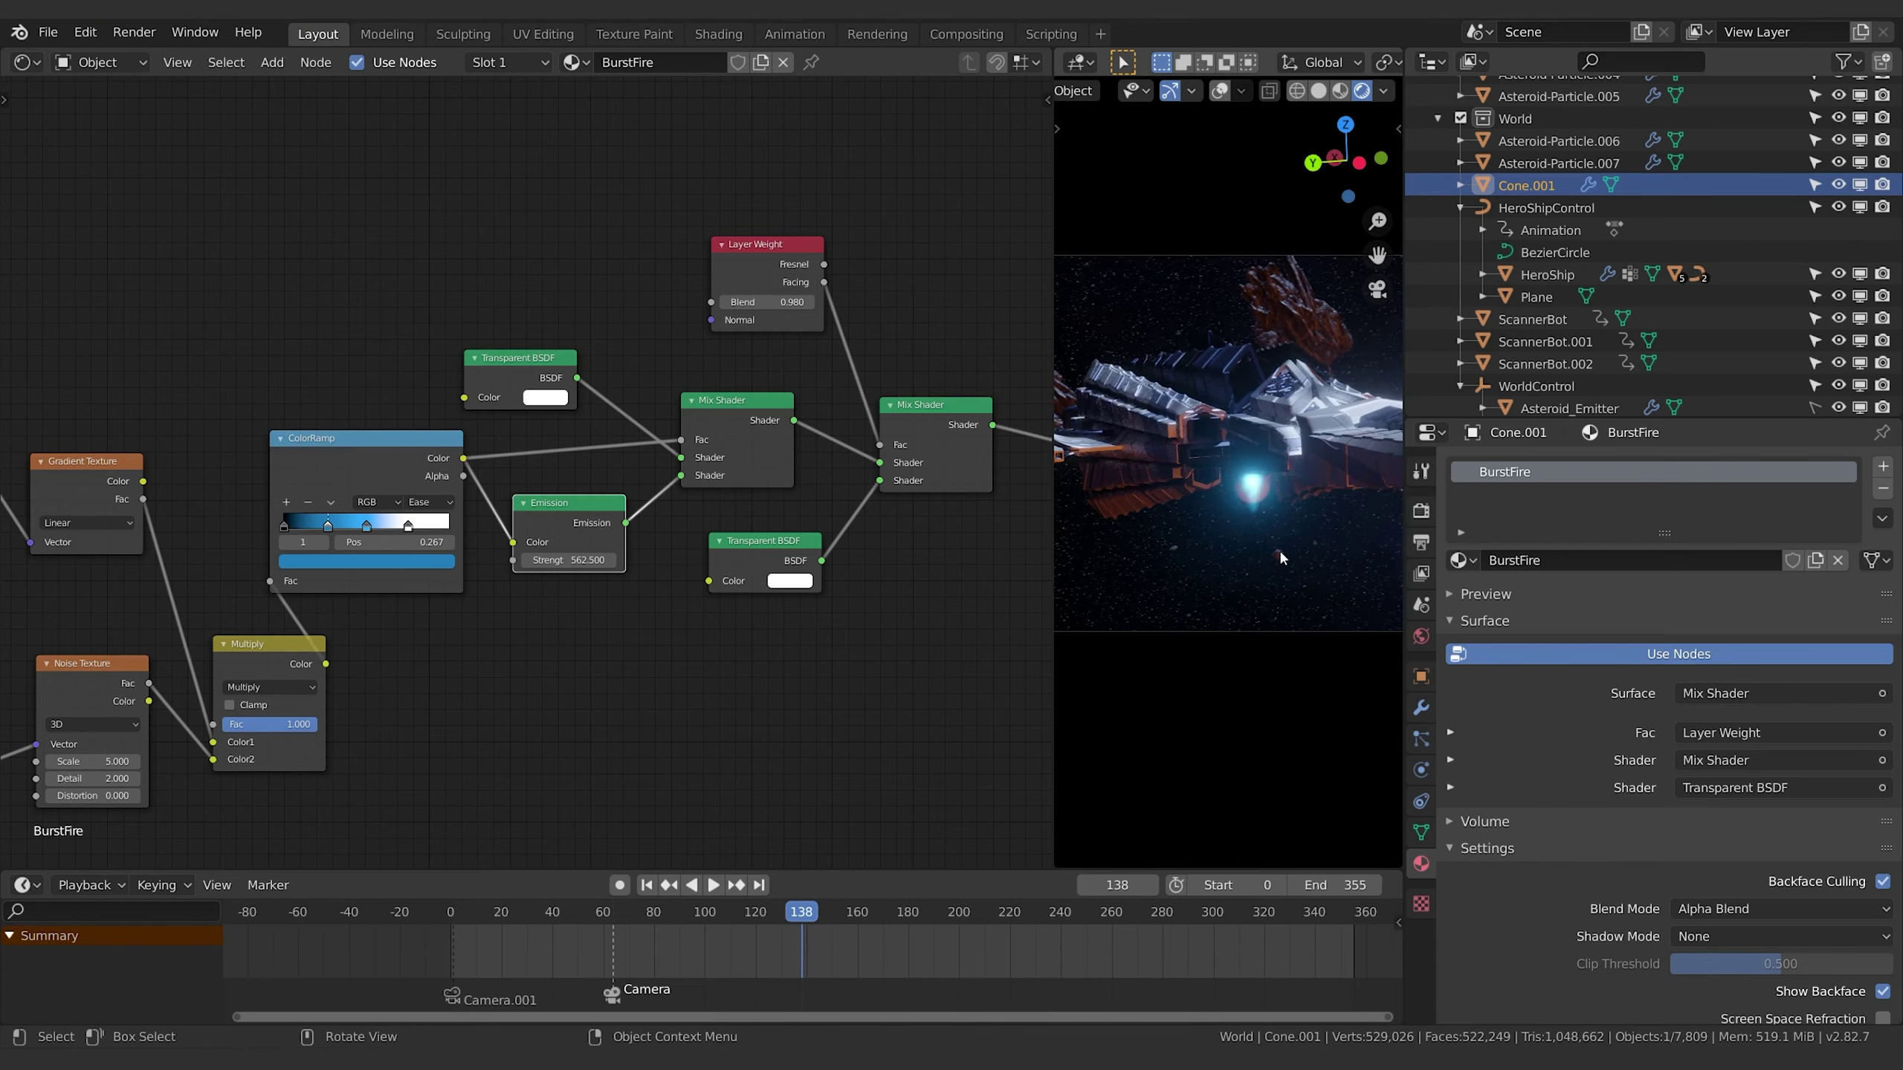
key(s)
key(Return)
key(g)
key(z)
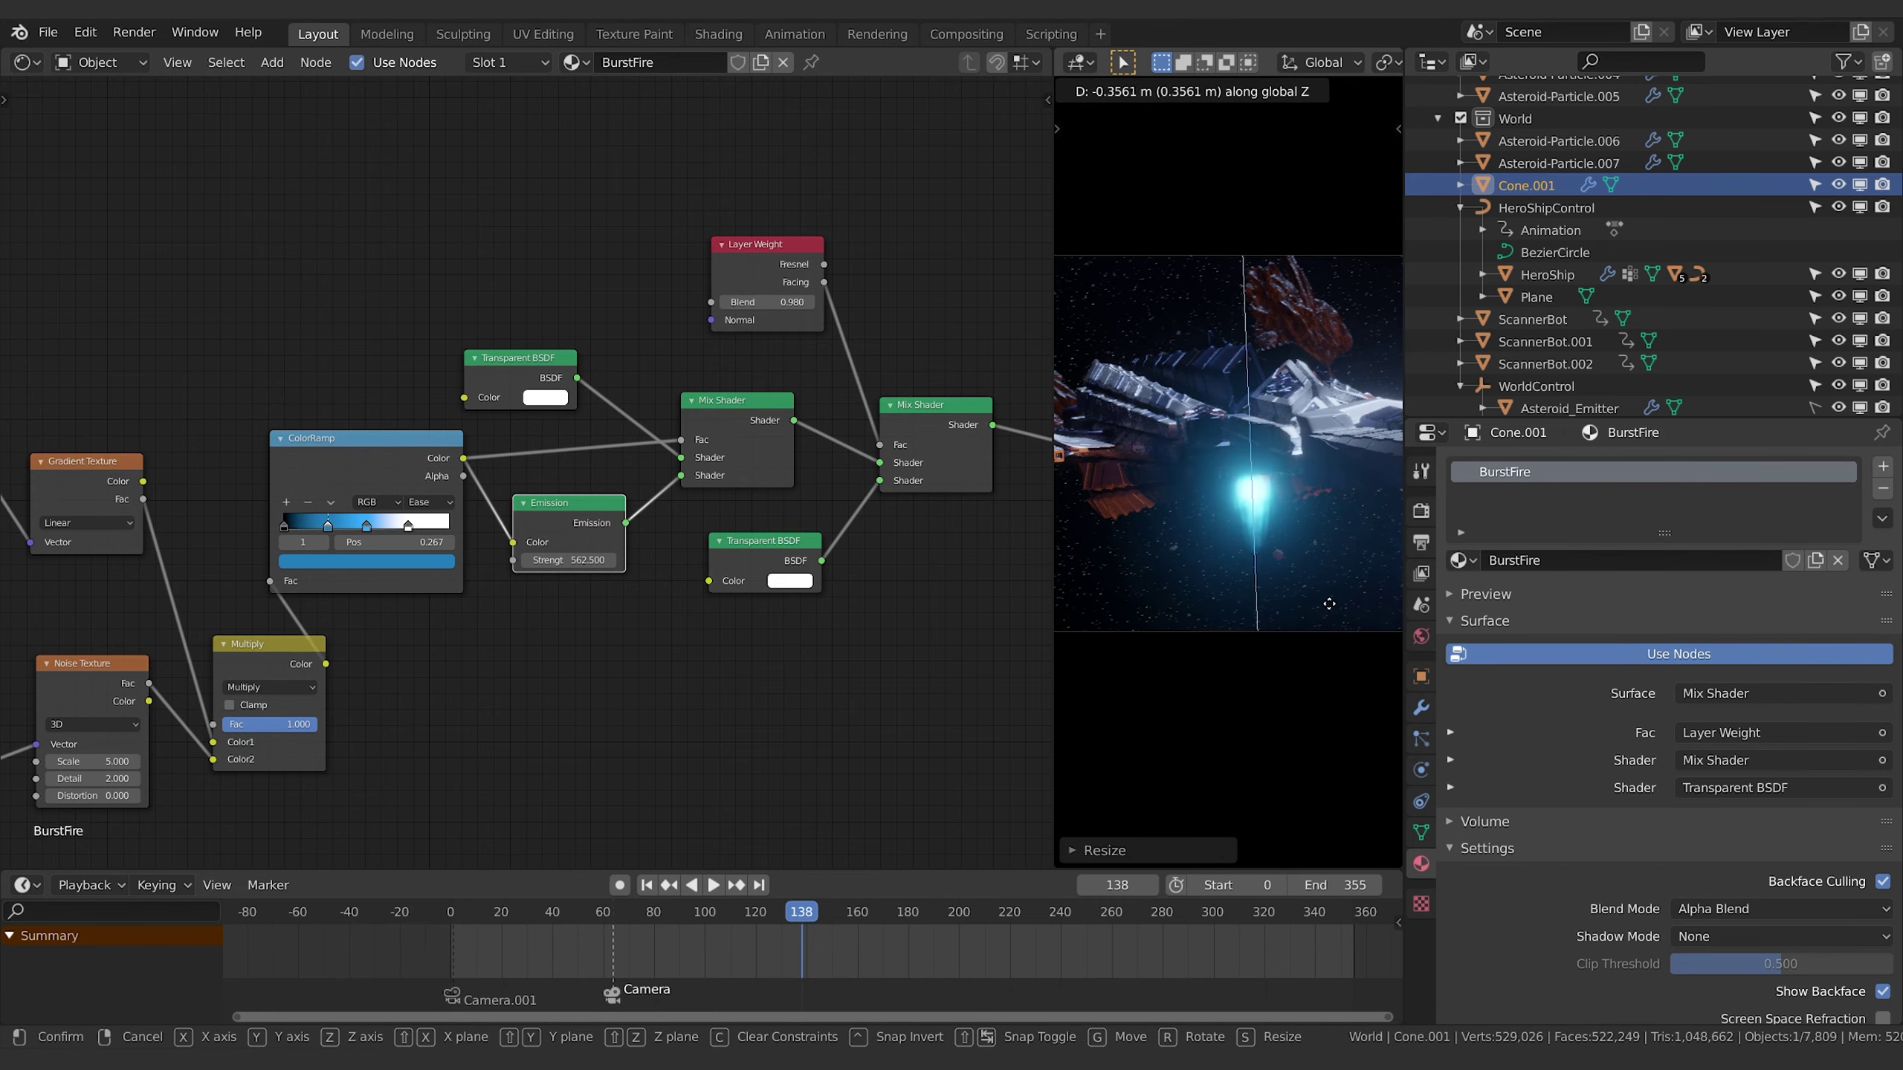
click(1266, 499)
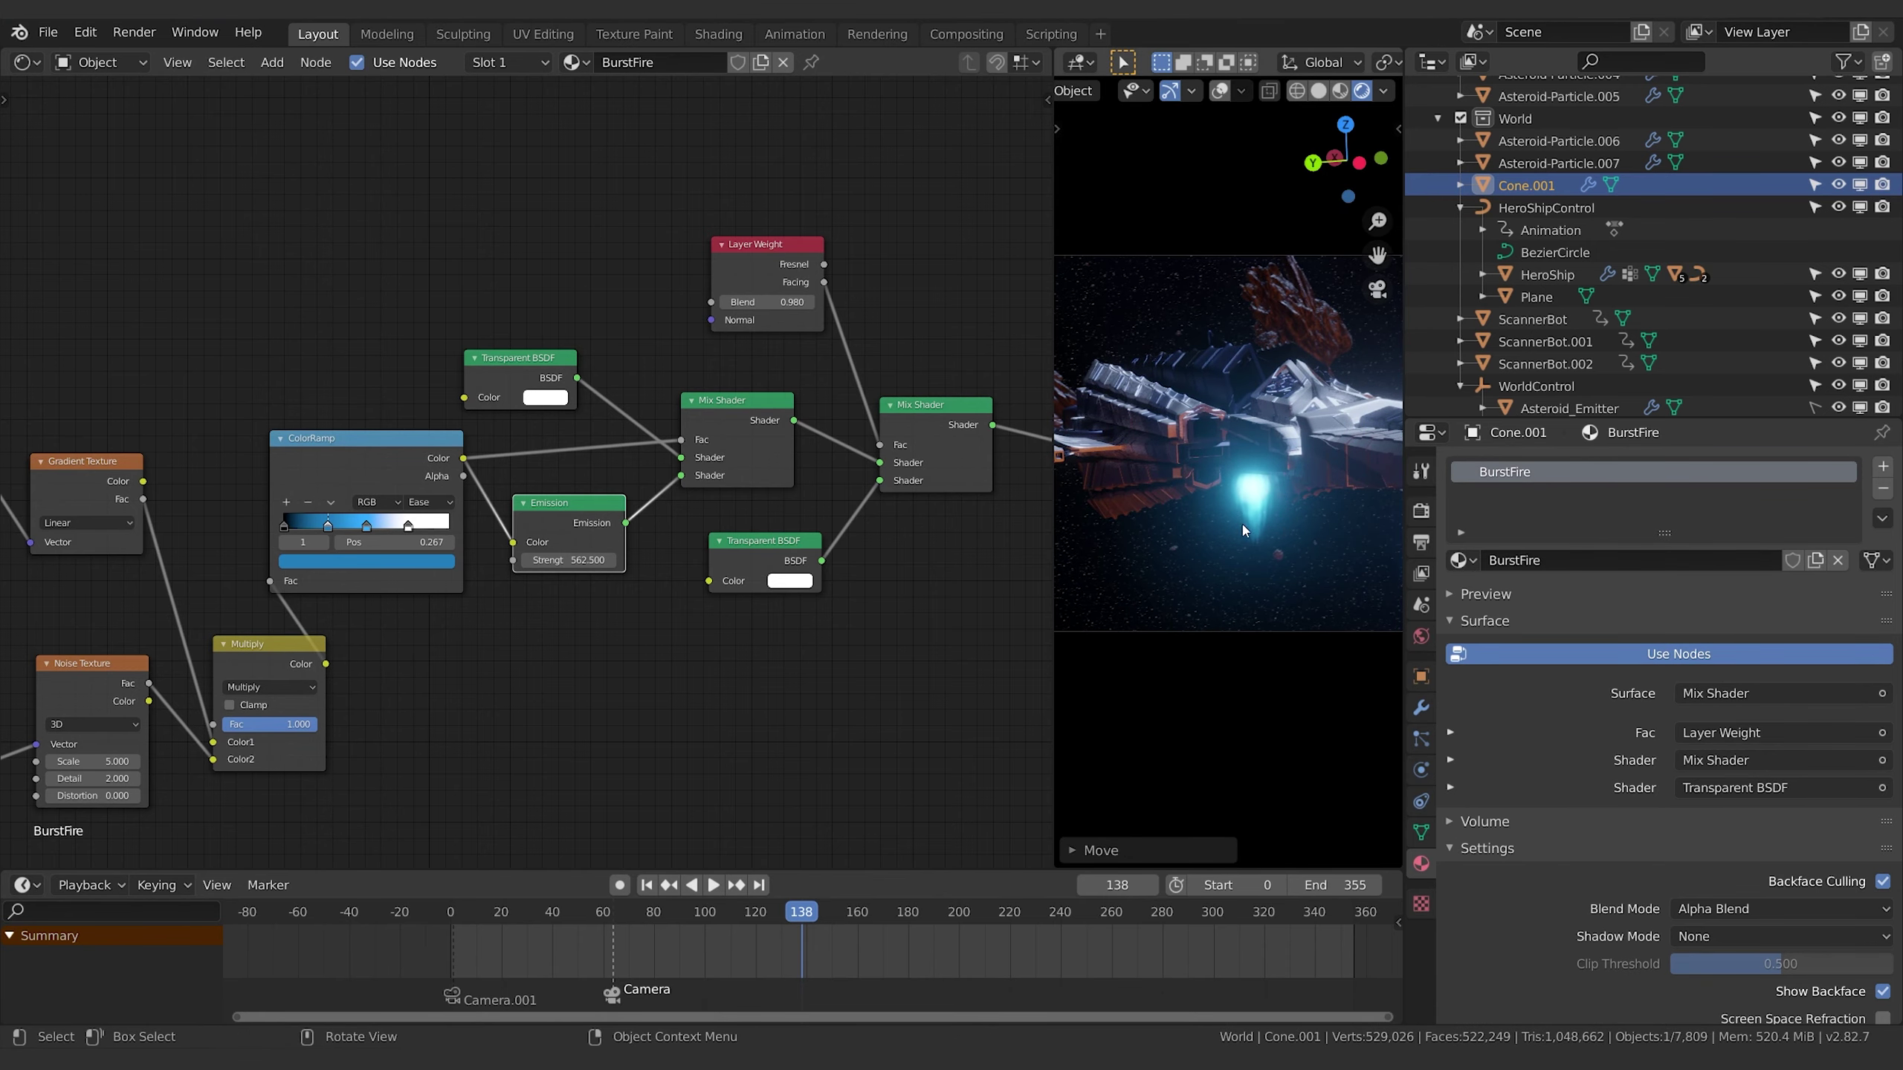
Move Material Output and the final Mix Shader further to the right.
middle_drag(974, 420, 808, 469)
drag(926, 451, 957, 451)
drag(779, 455, 825, 456)
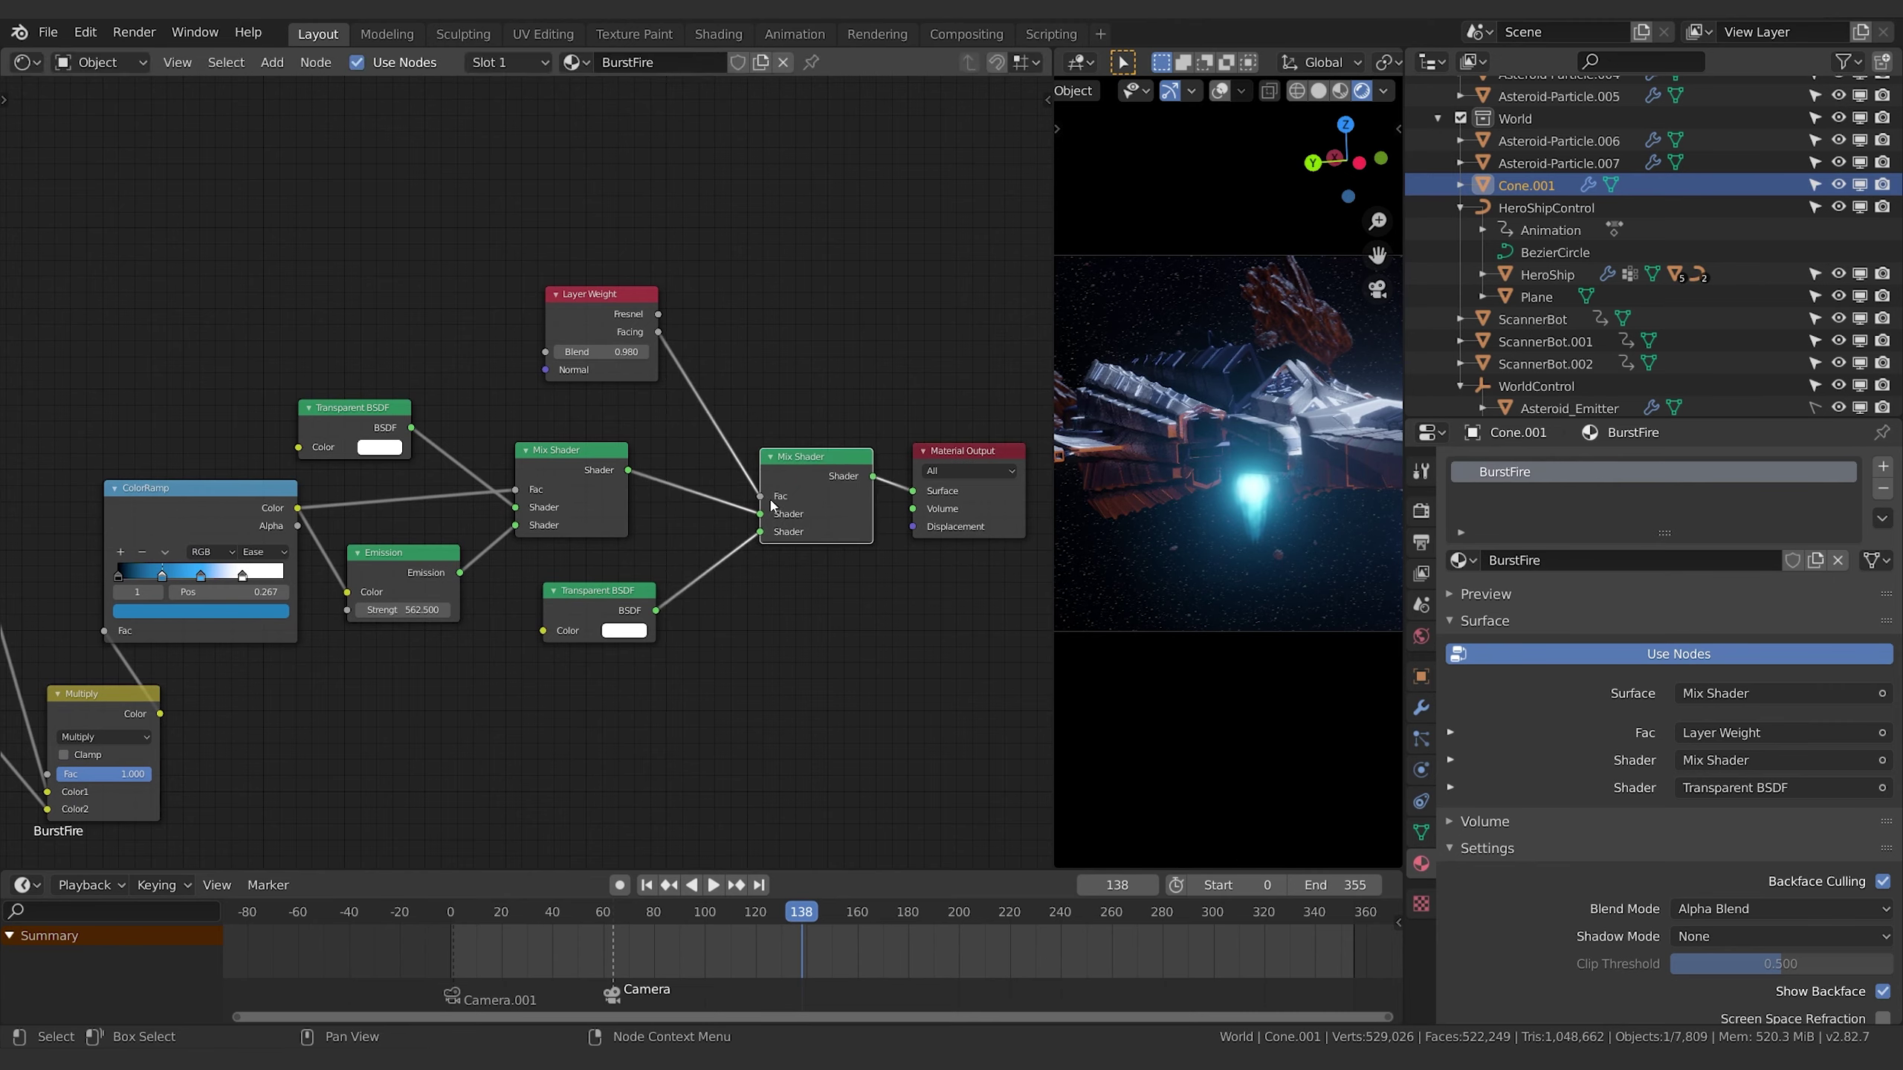
Test final Mix Shader Fac values 0.194 and 0.417, then reconnect Layer Weight Facing to Fac.
drag(769, 501, 864, 497)
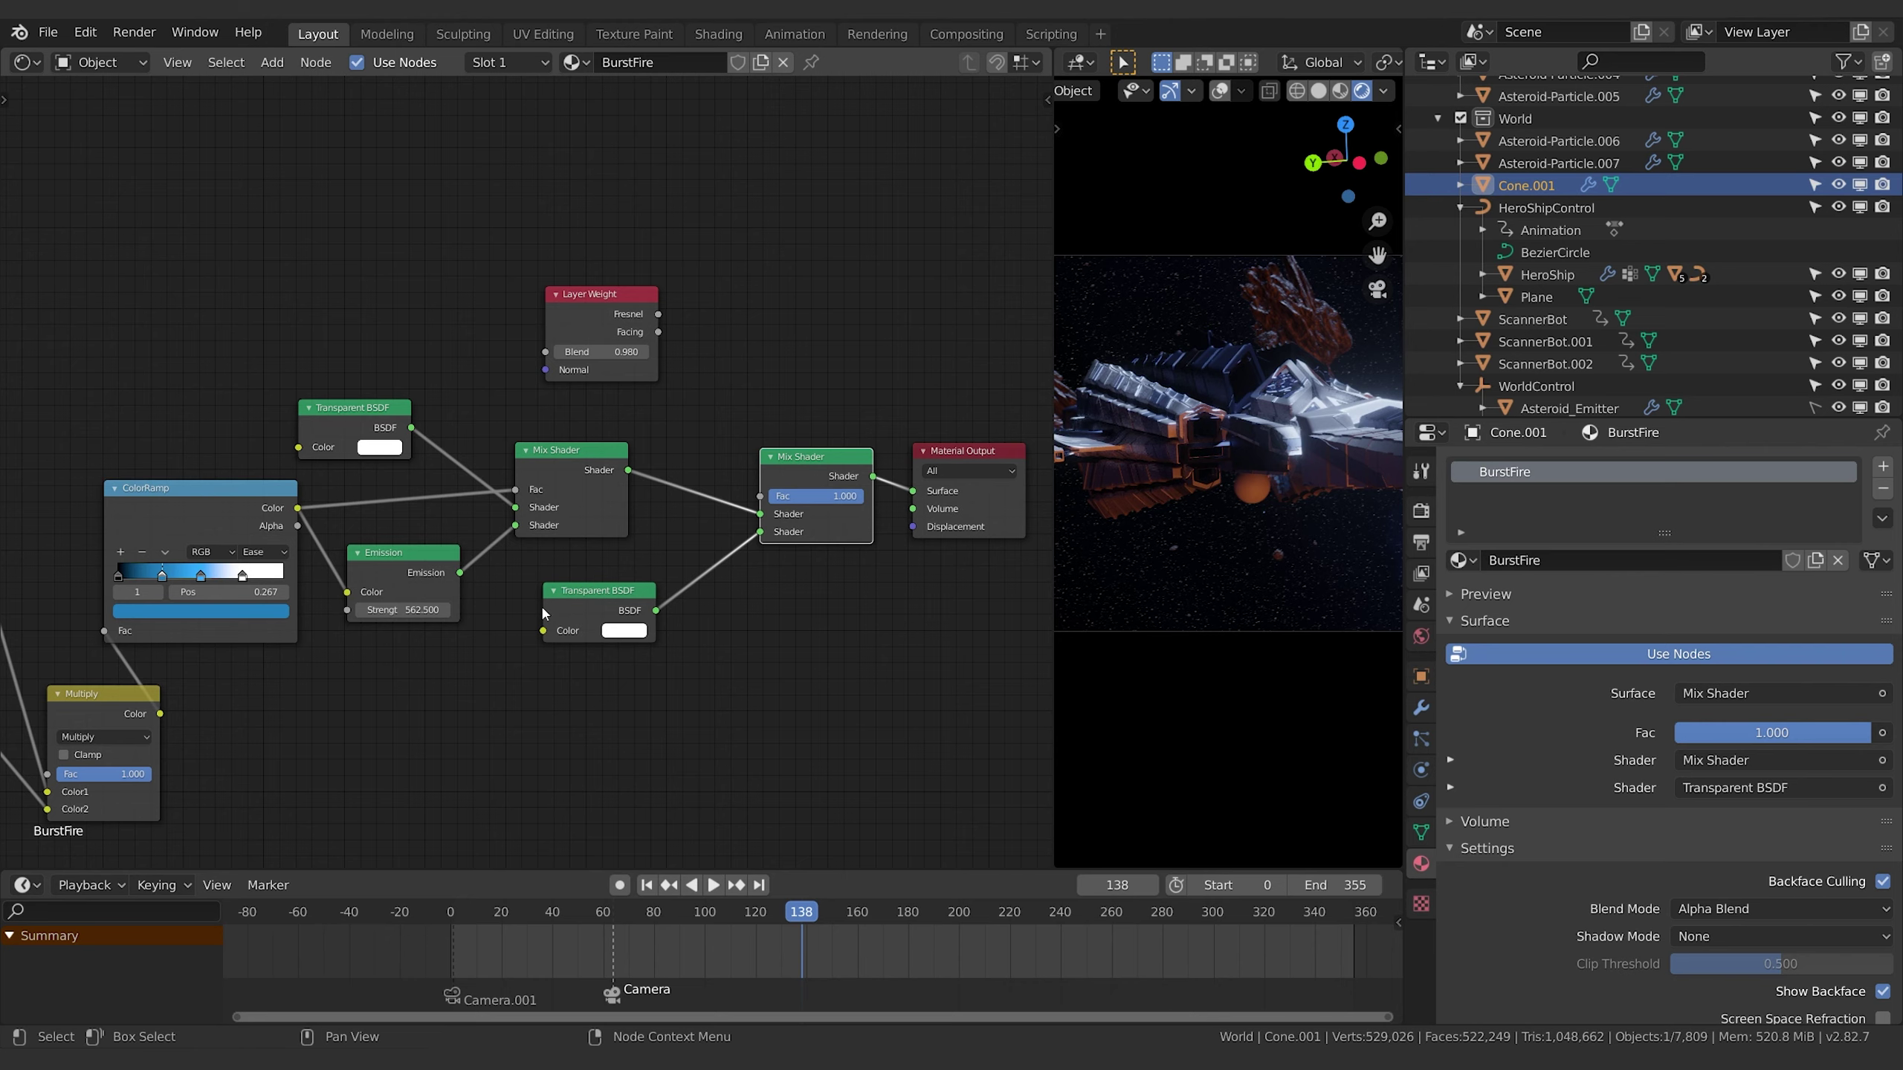
drag(856, 501, 535, 562)
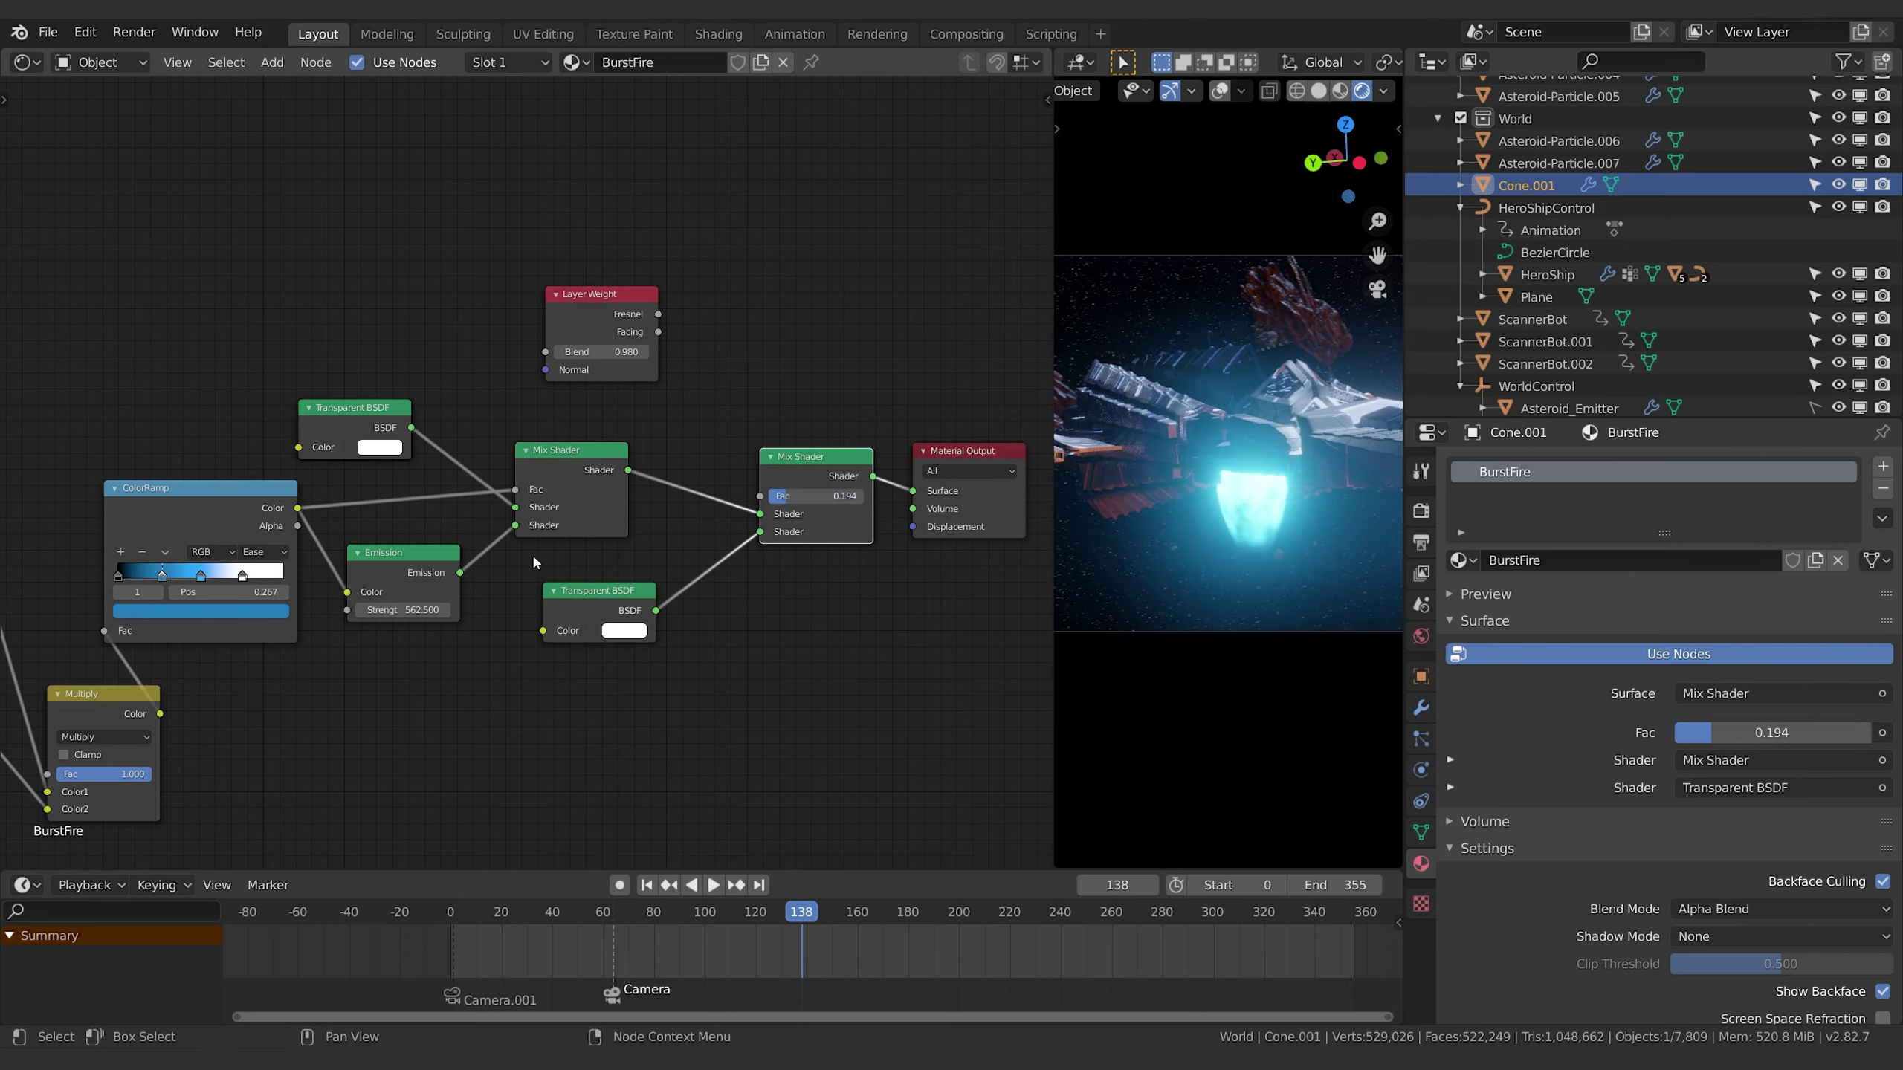
drag(812, 499, 833, 499)
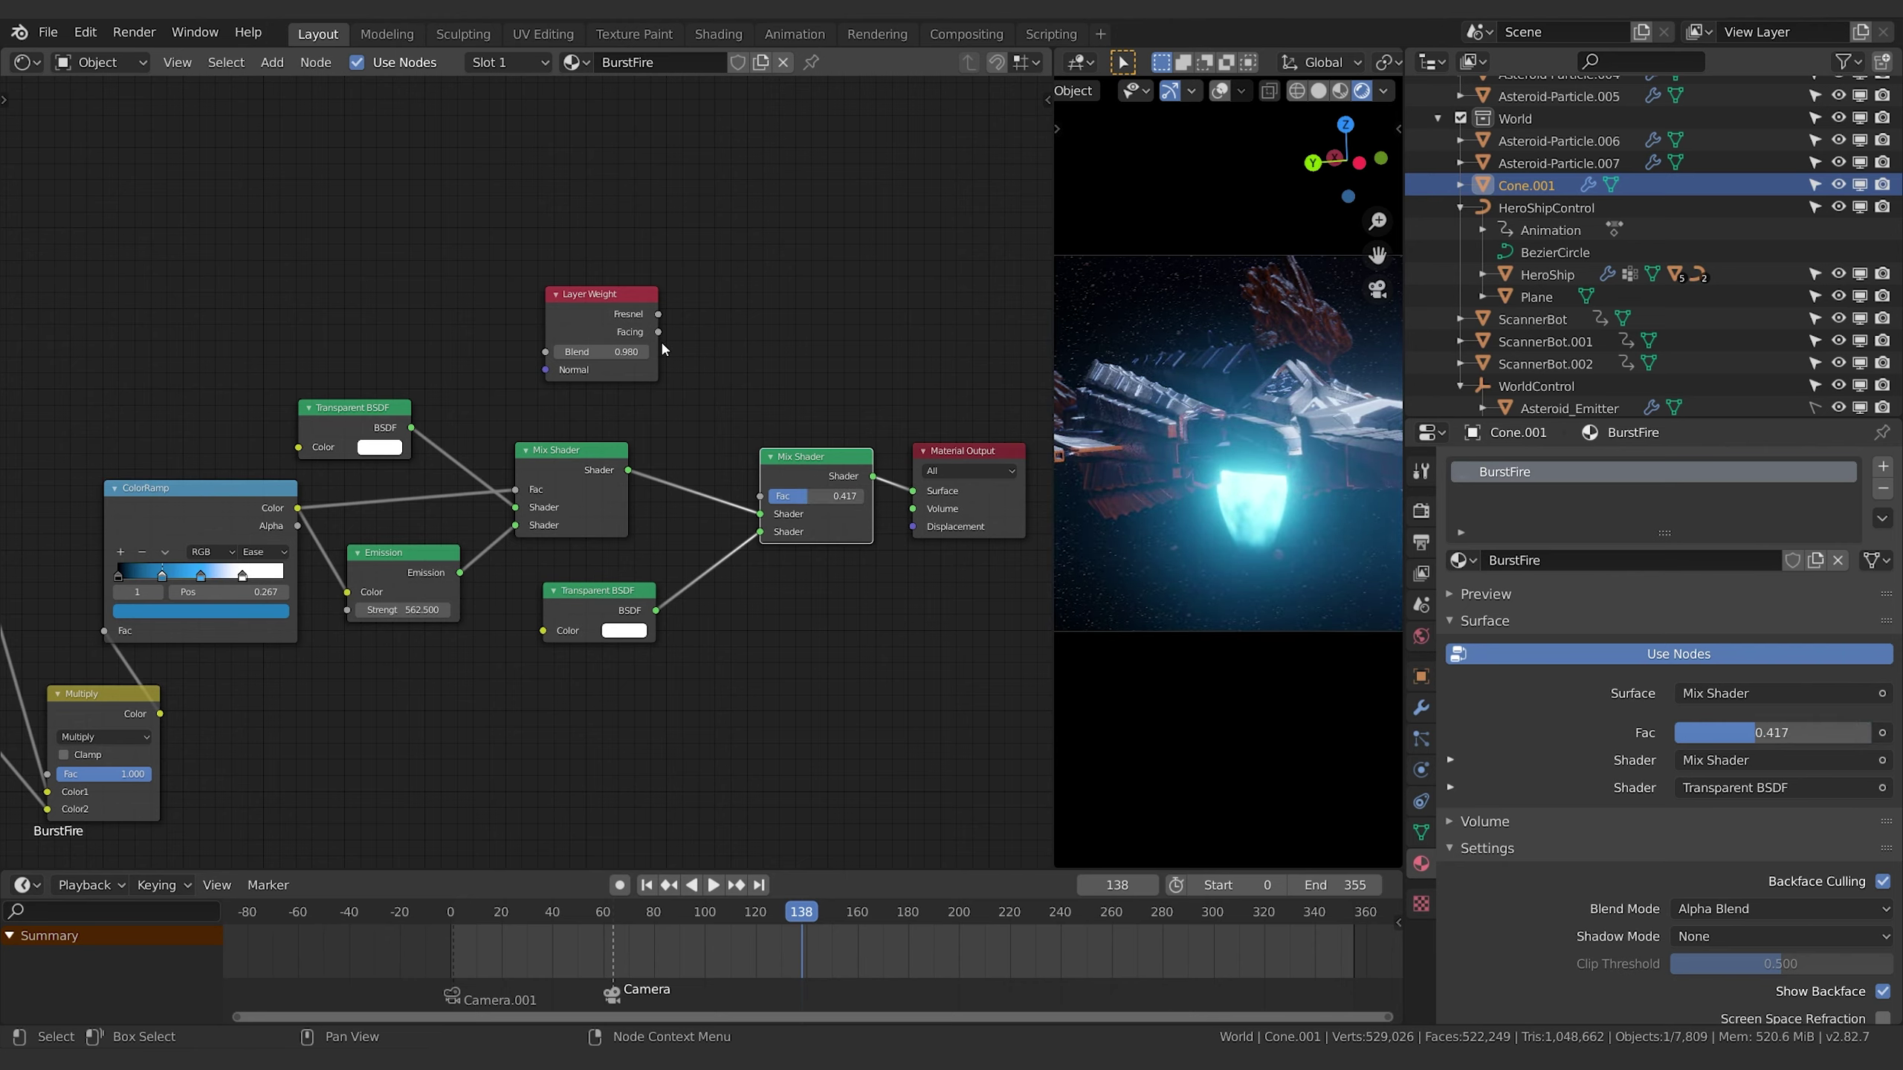
drag(659, 333, 759, 496)
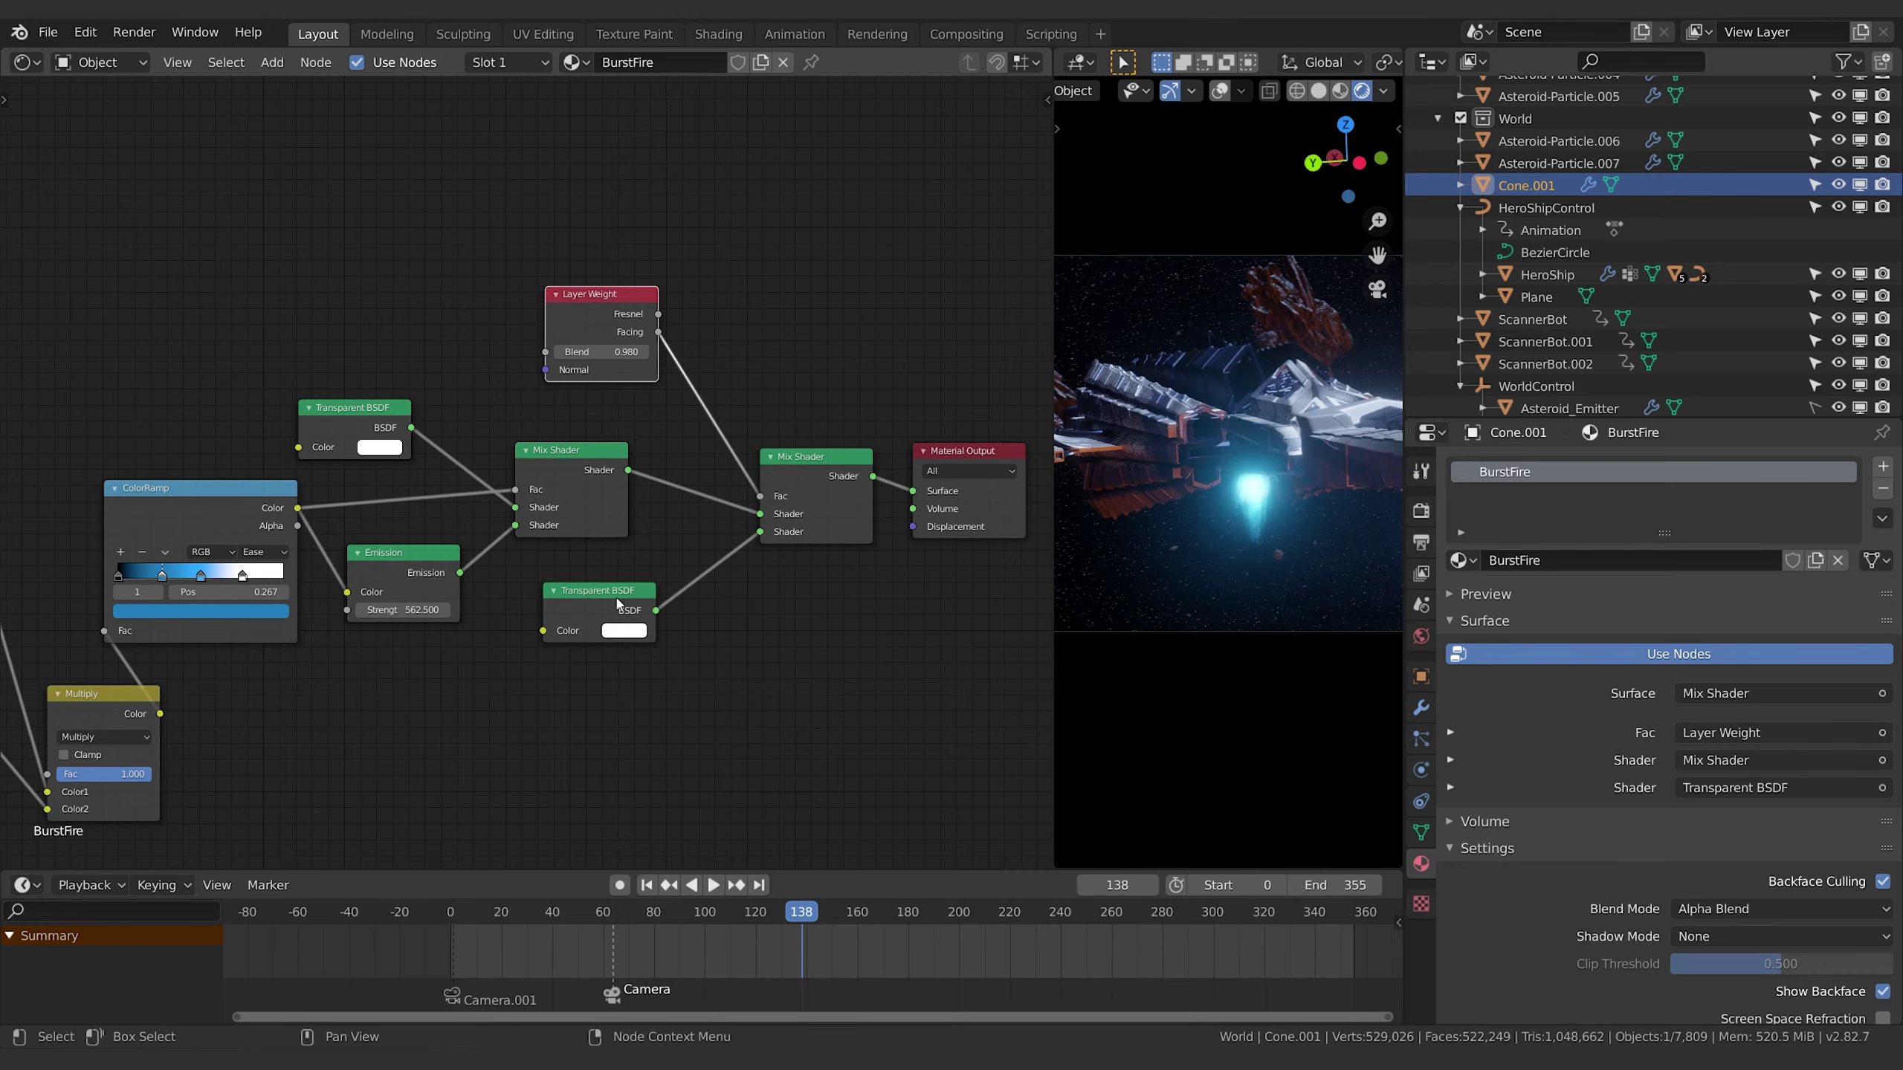
key(shift+a)
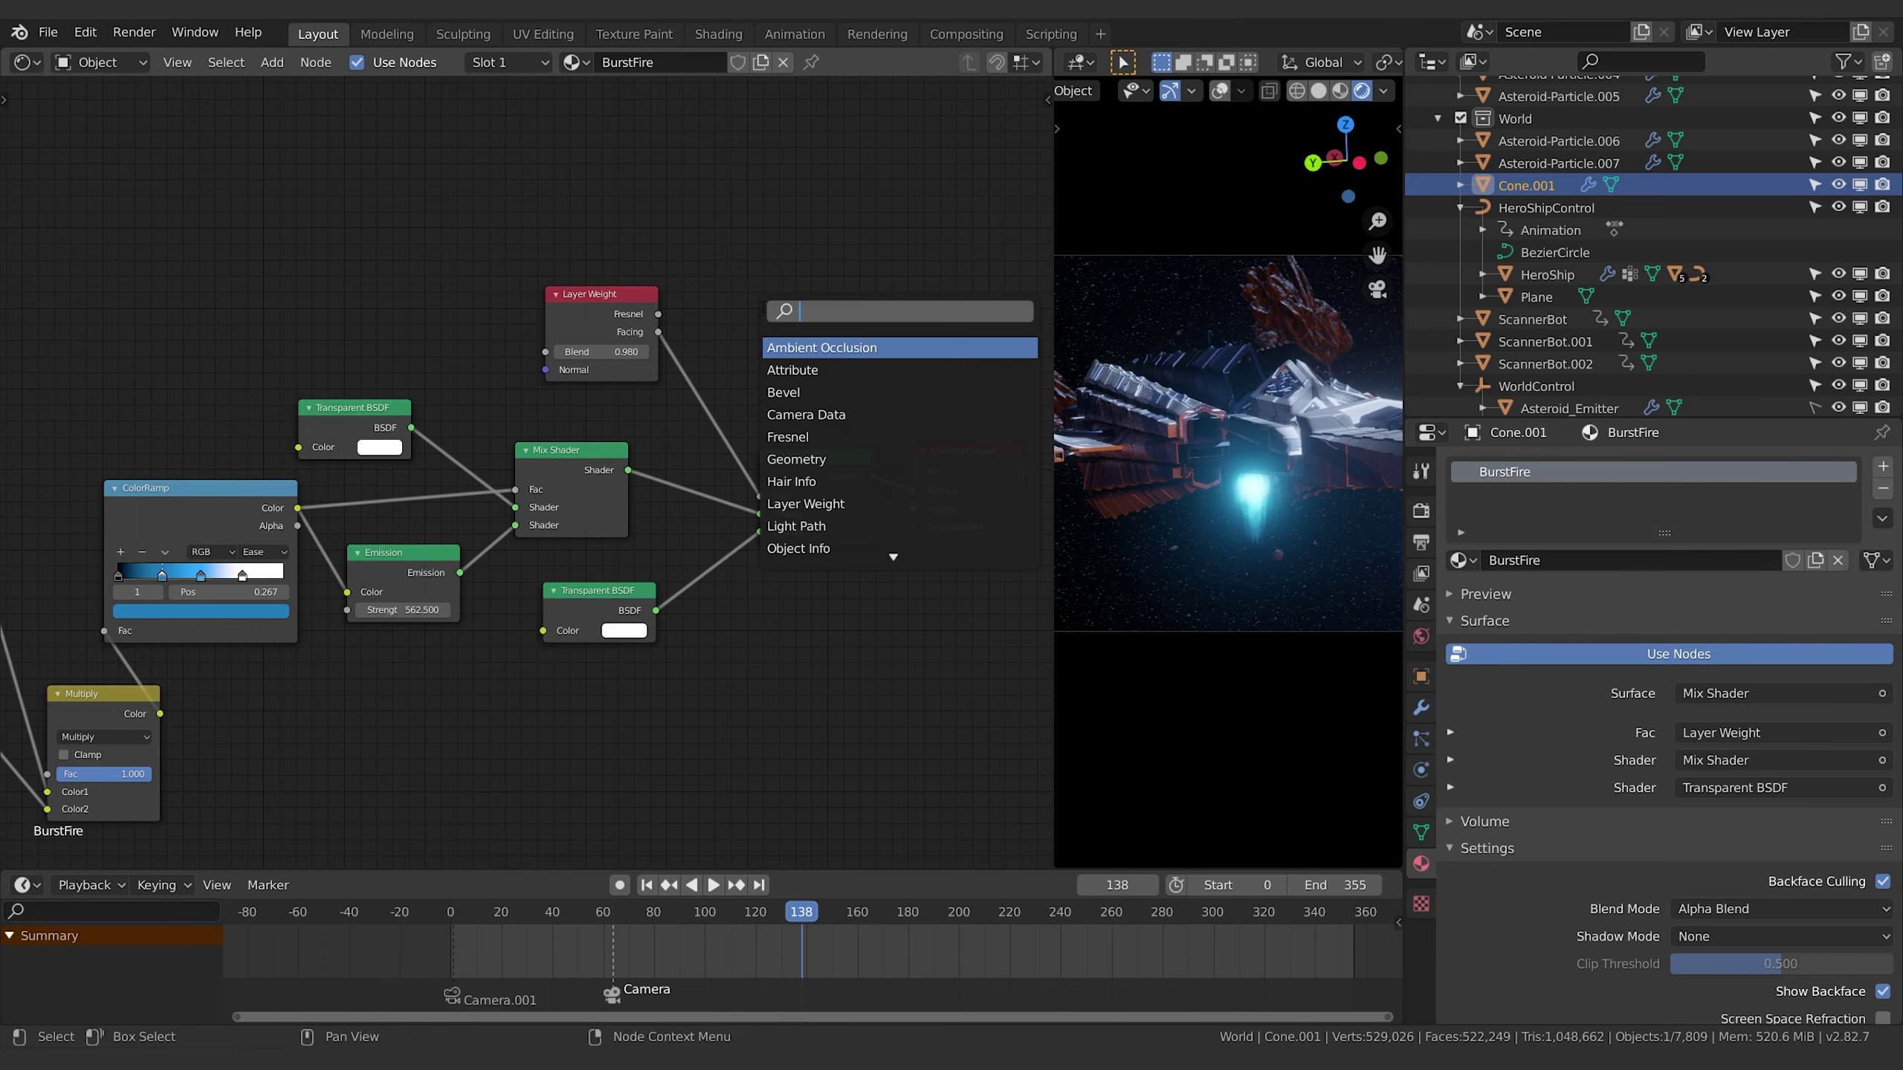
Insert an Add MixRGB node on the Layer Weight link with white Color2, raised factor, and Clamp on.
text(mix)
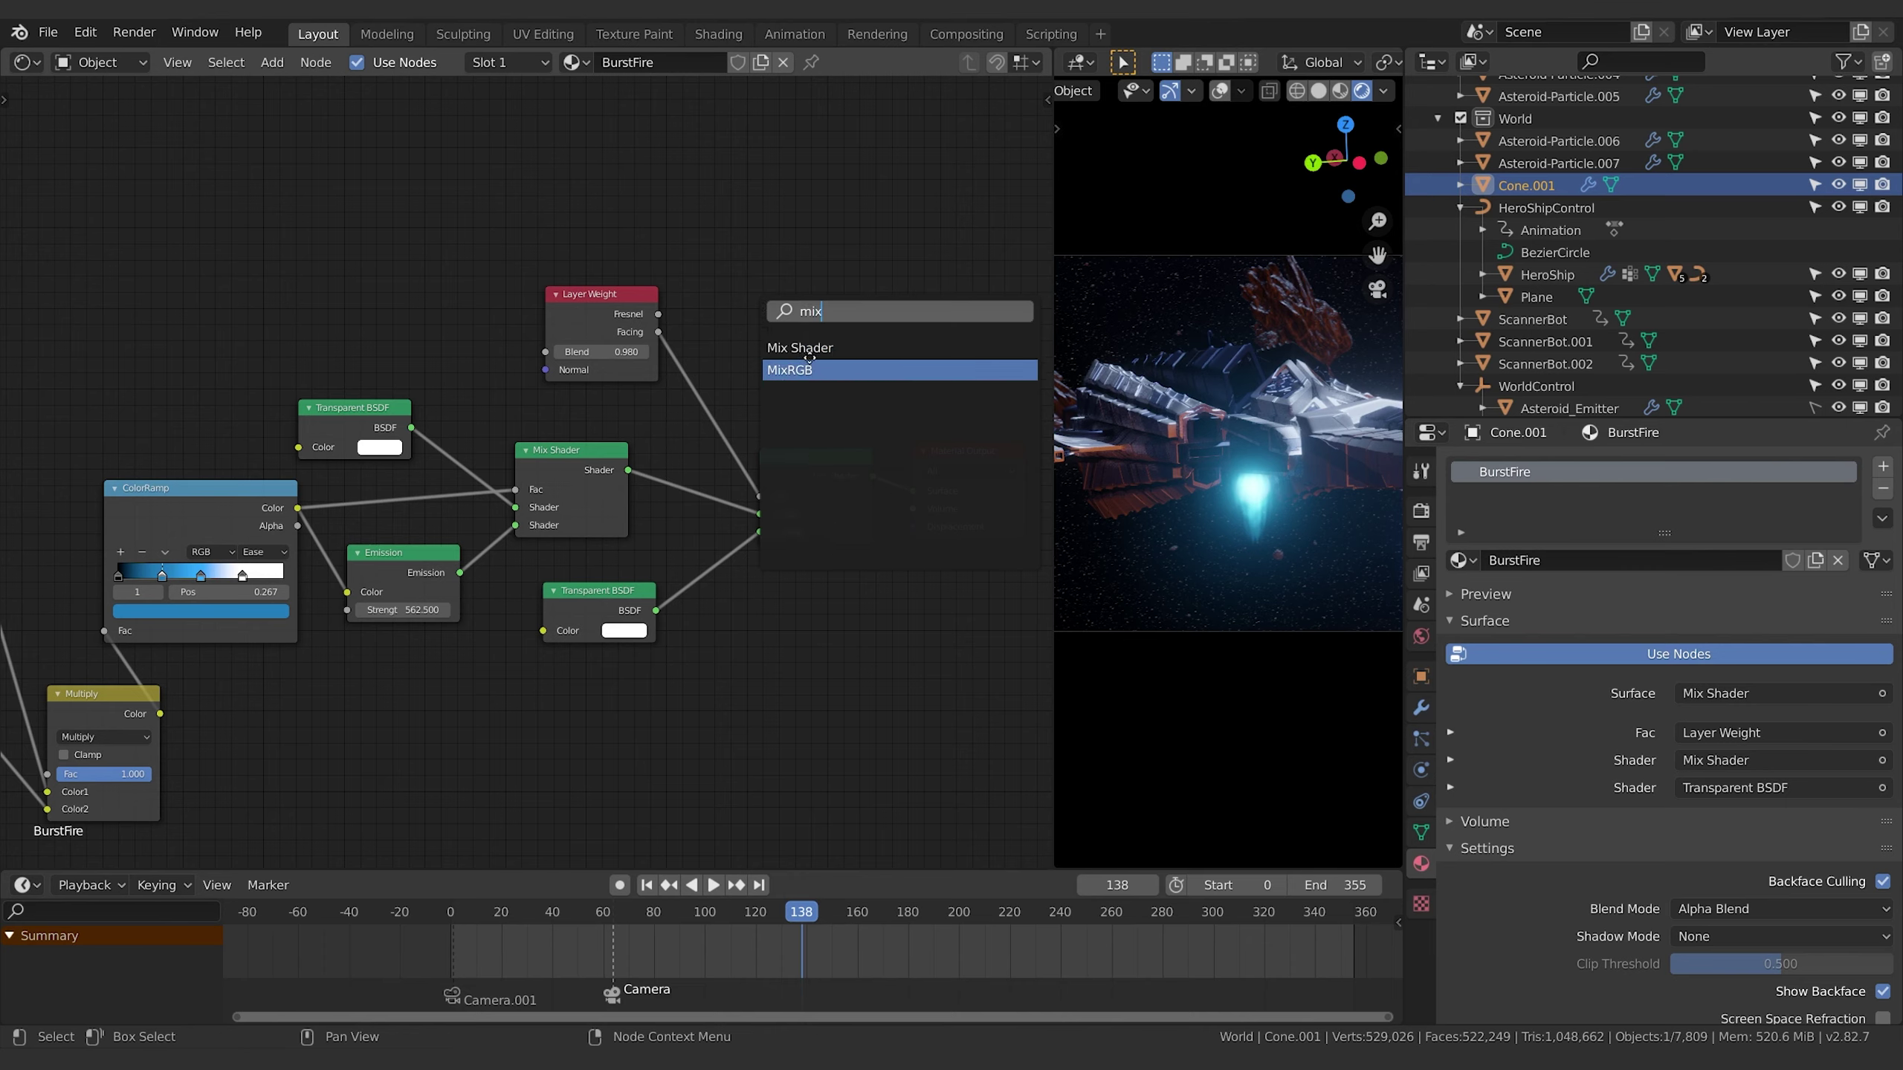
click(809, 367)
click(779, 368)
click(779, 349)
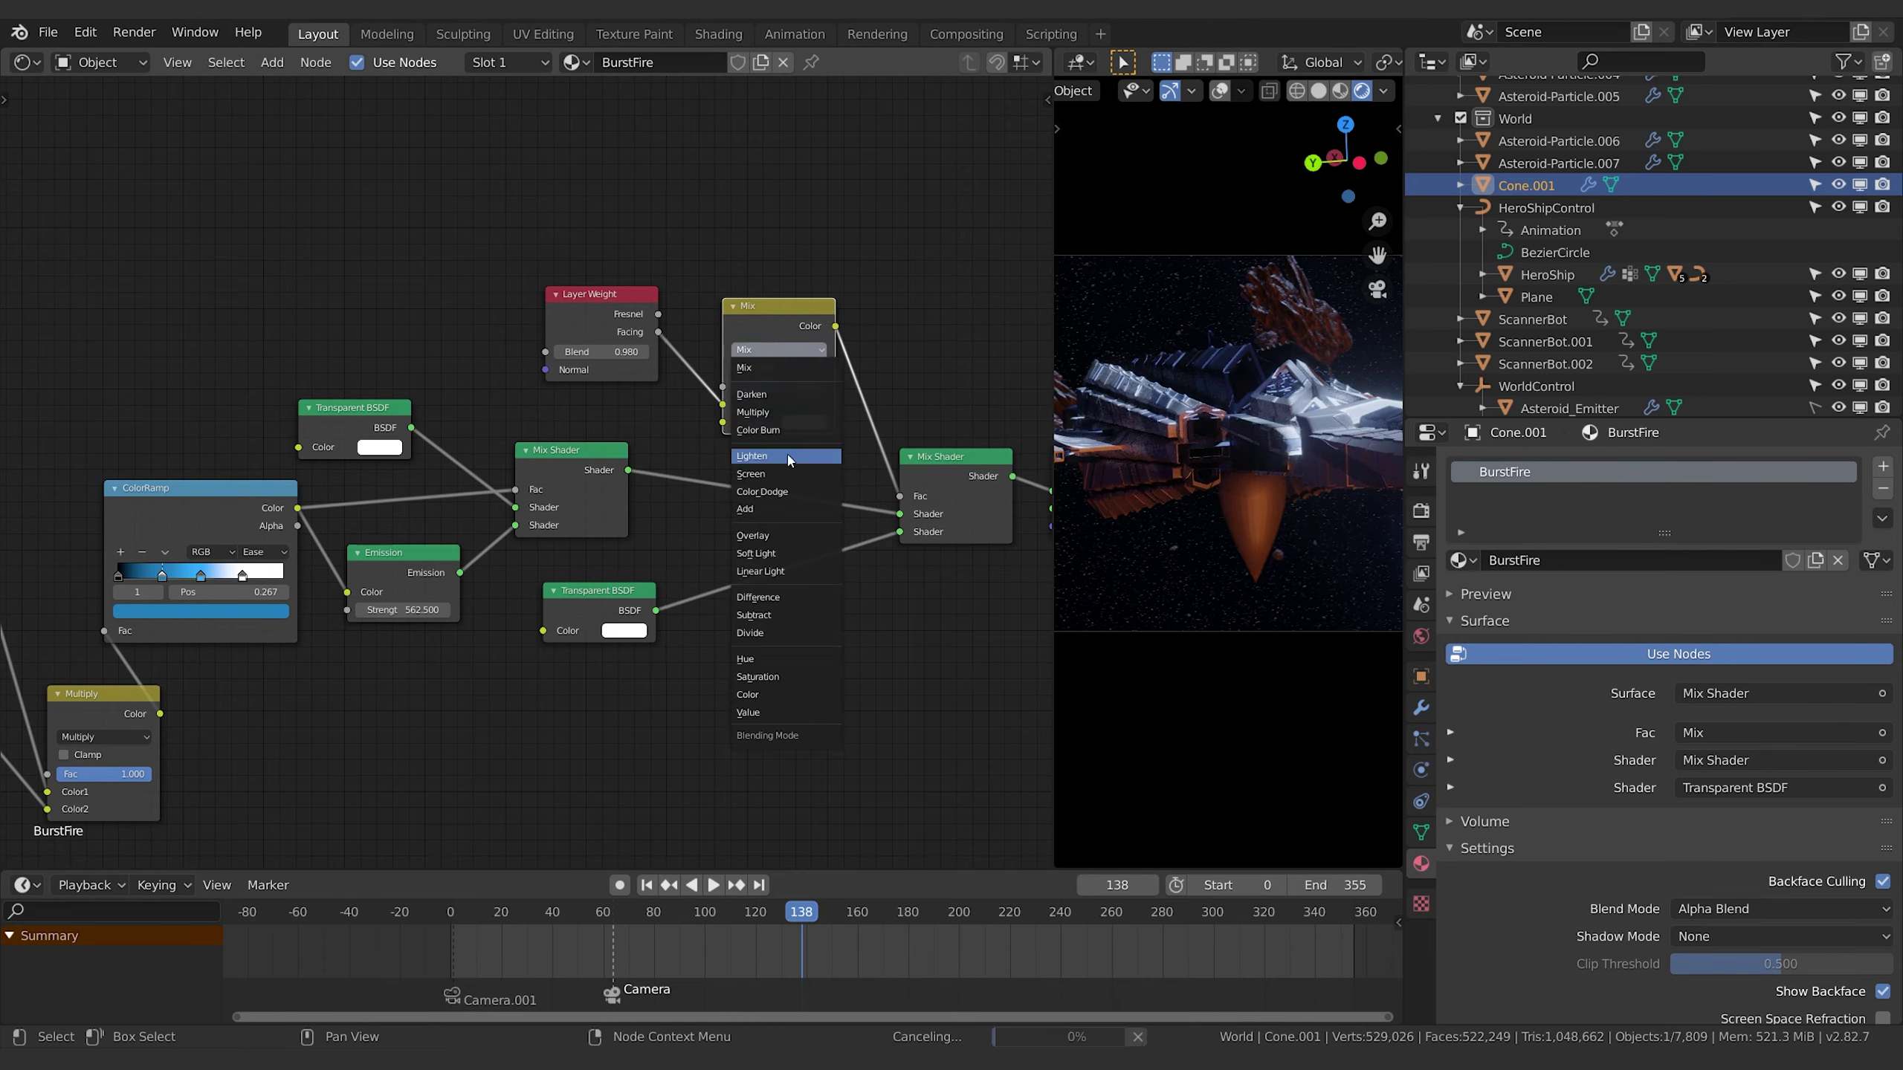
click(745, 509)
click(806, 424)
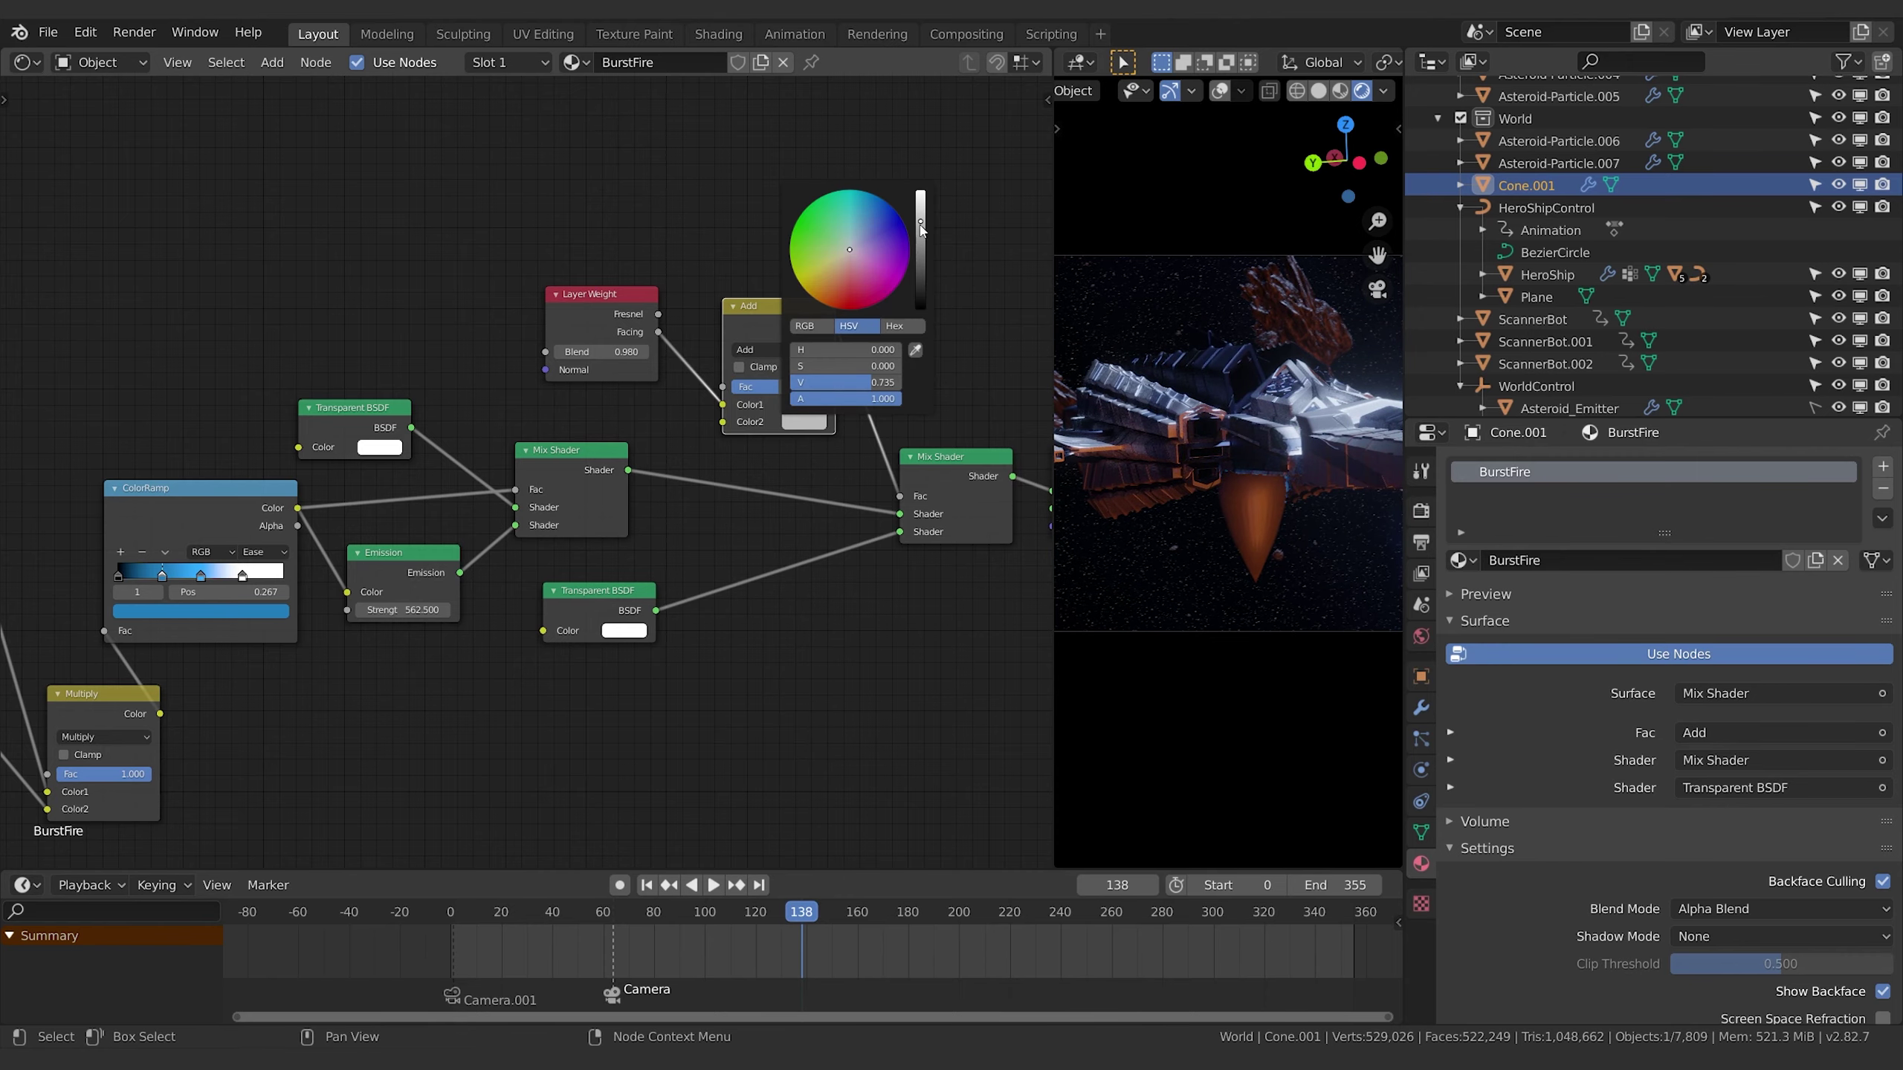
middle_drag(931, 360, 824, 346)
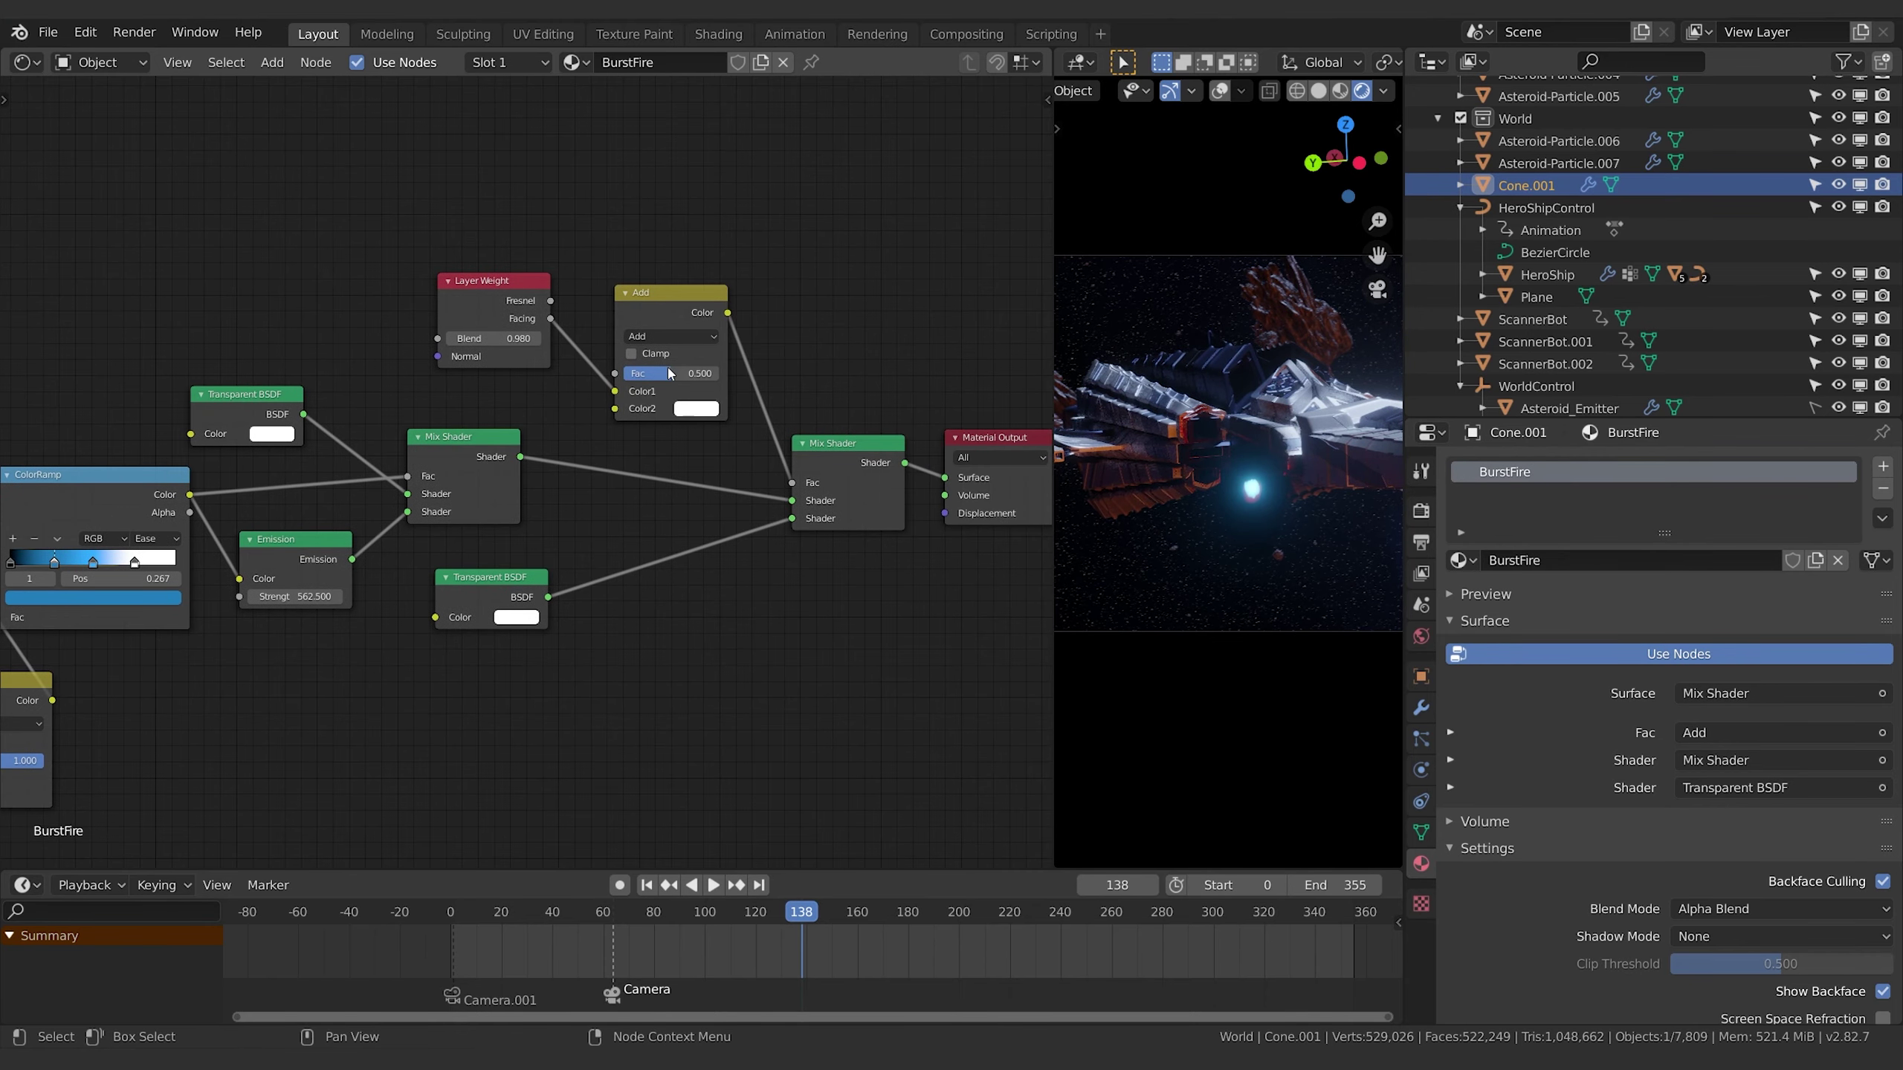
drag(669, 373, 688, 371)
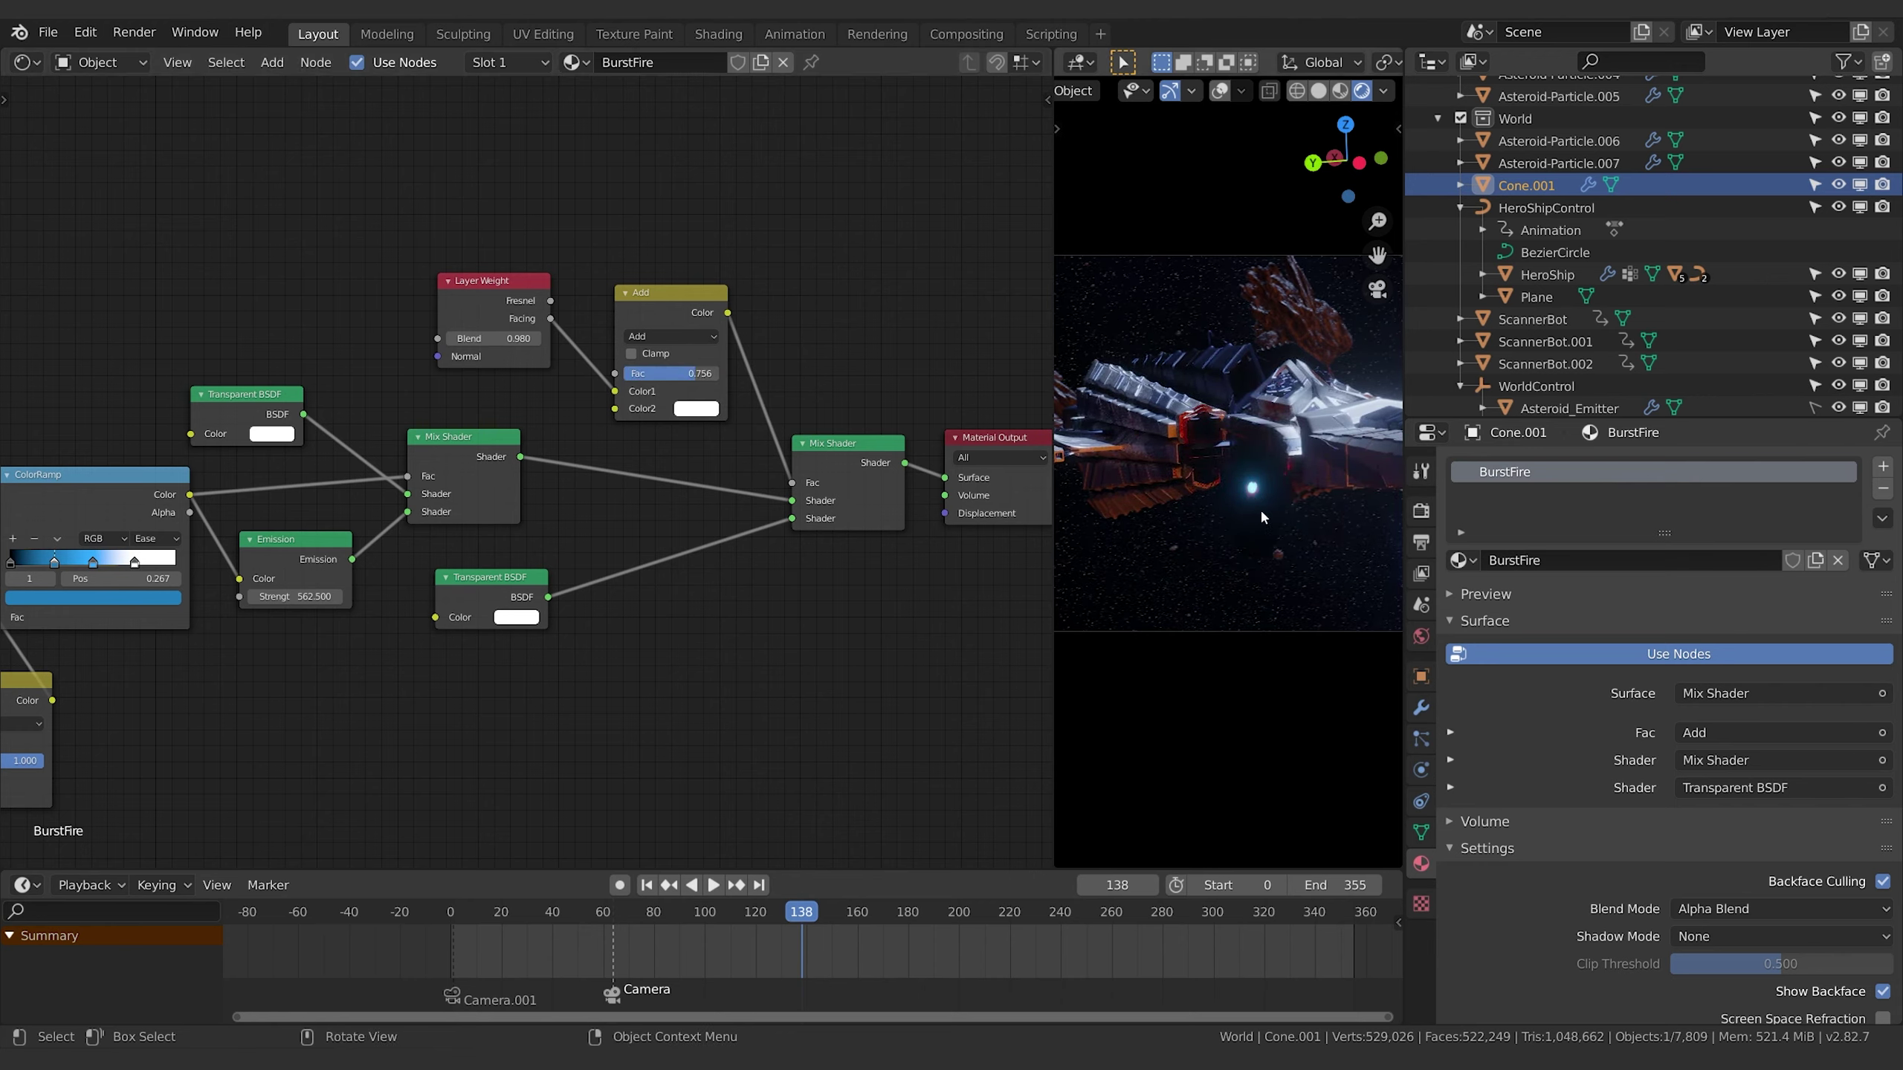
click(631, 354)
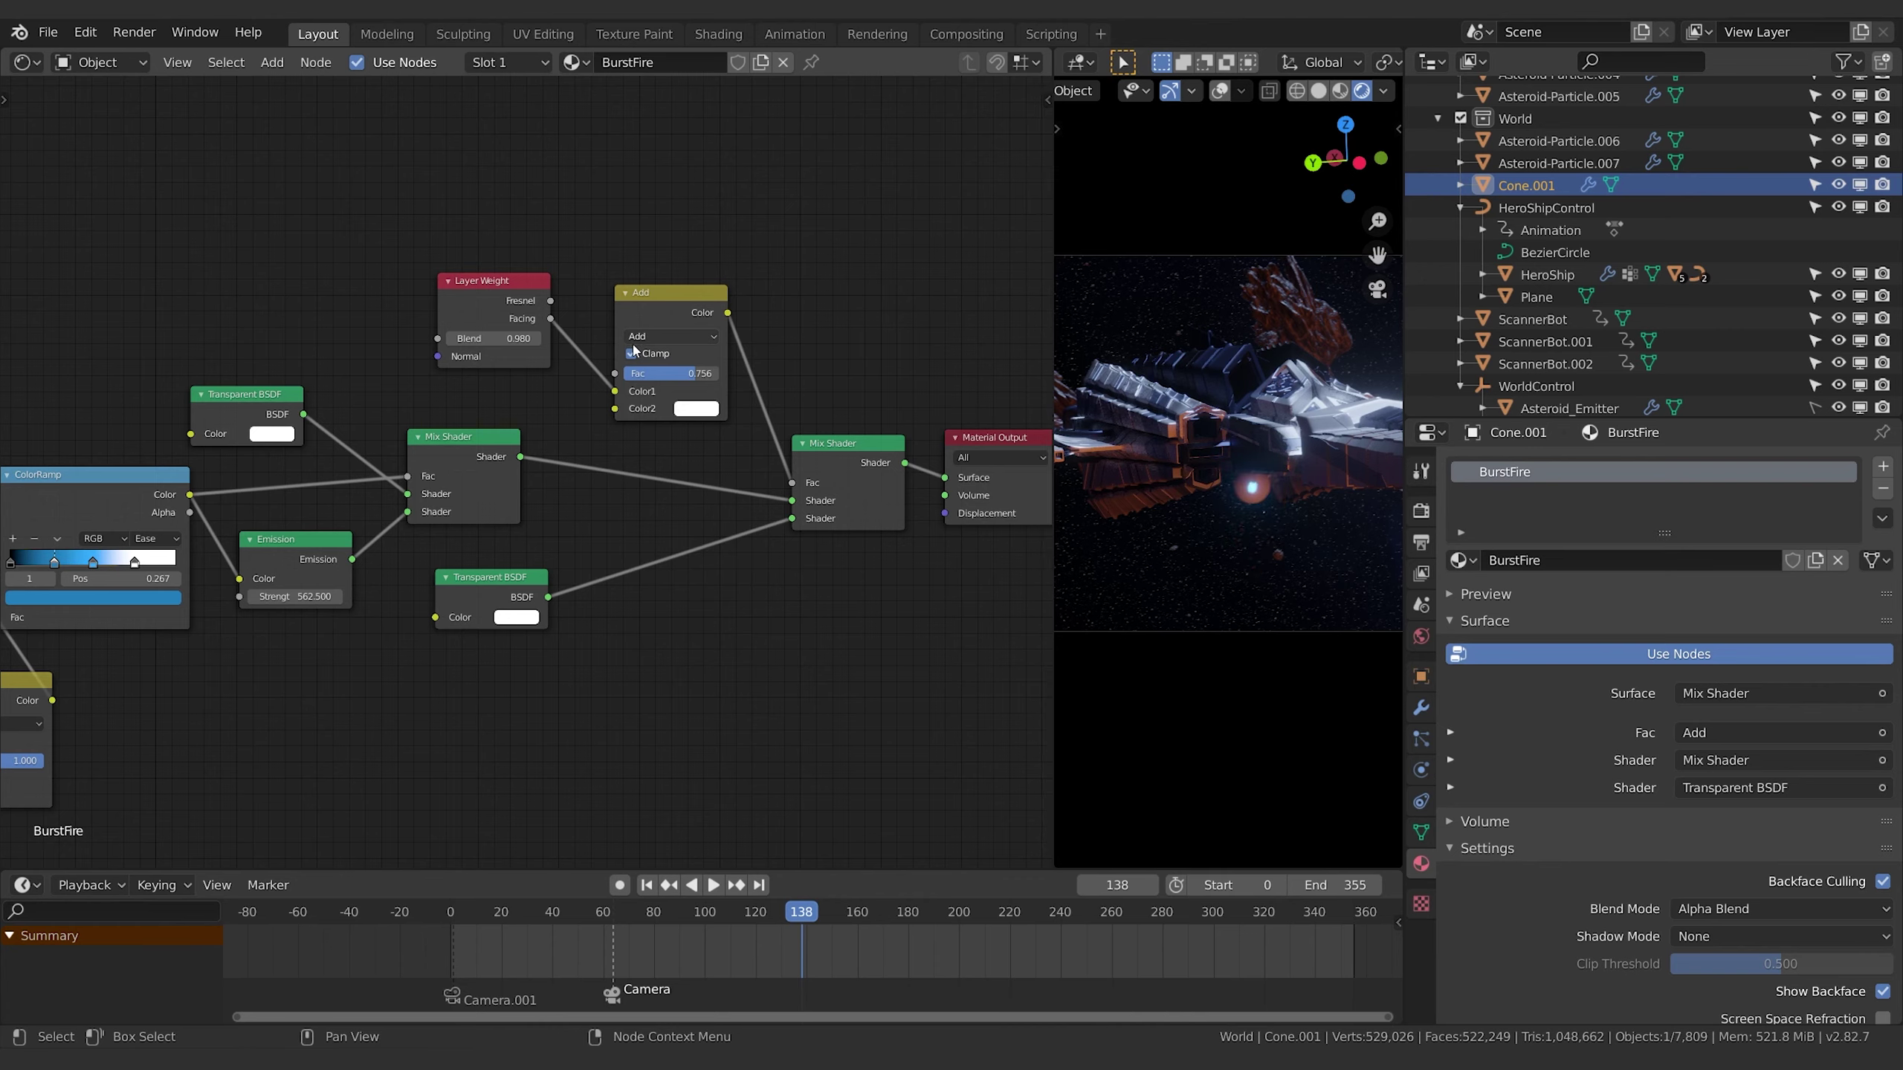
Keyframe the Add factor across frames 135–142, ending at 1.0 on frame 142.
mouse_move(697, 376)
mouse_down()
mouse_move(713, 377)
mouse_move(625, 377)
mouse_move(720, 377)
mouse_move(625, 377)
mouse_move(695, 376)
mouse_up()
drag(668, 373, 625, 373)
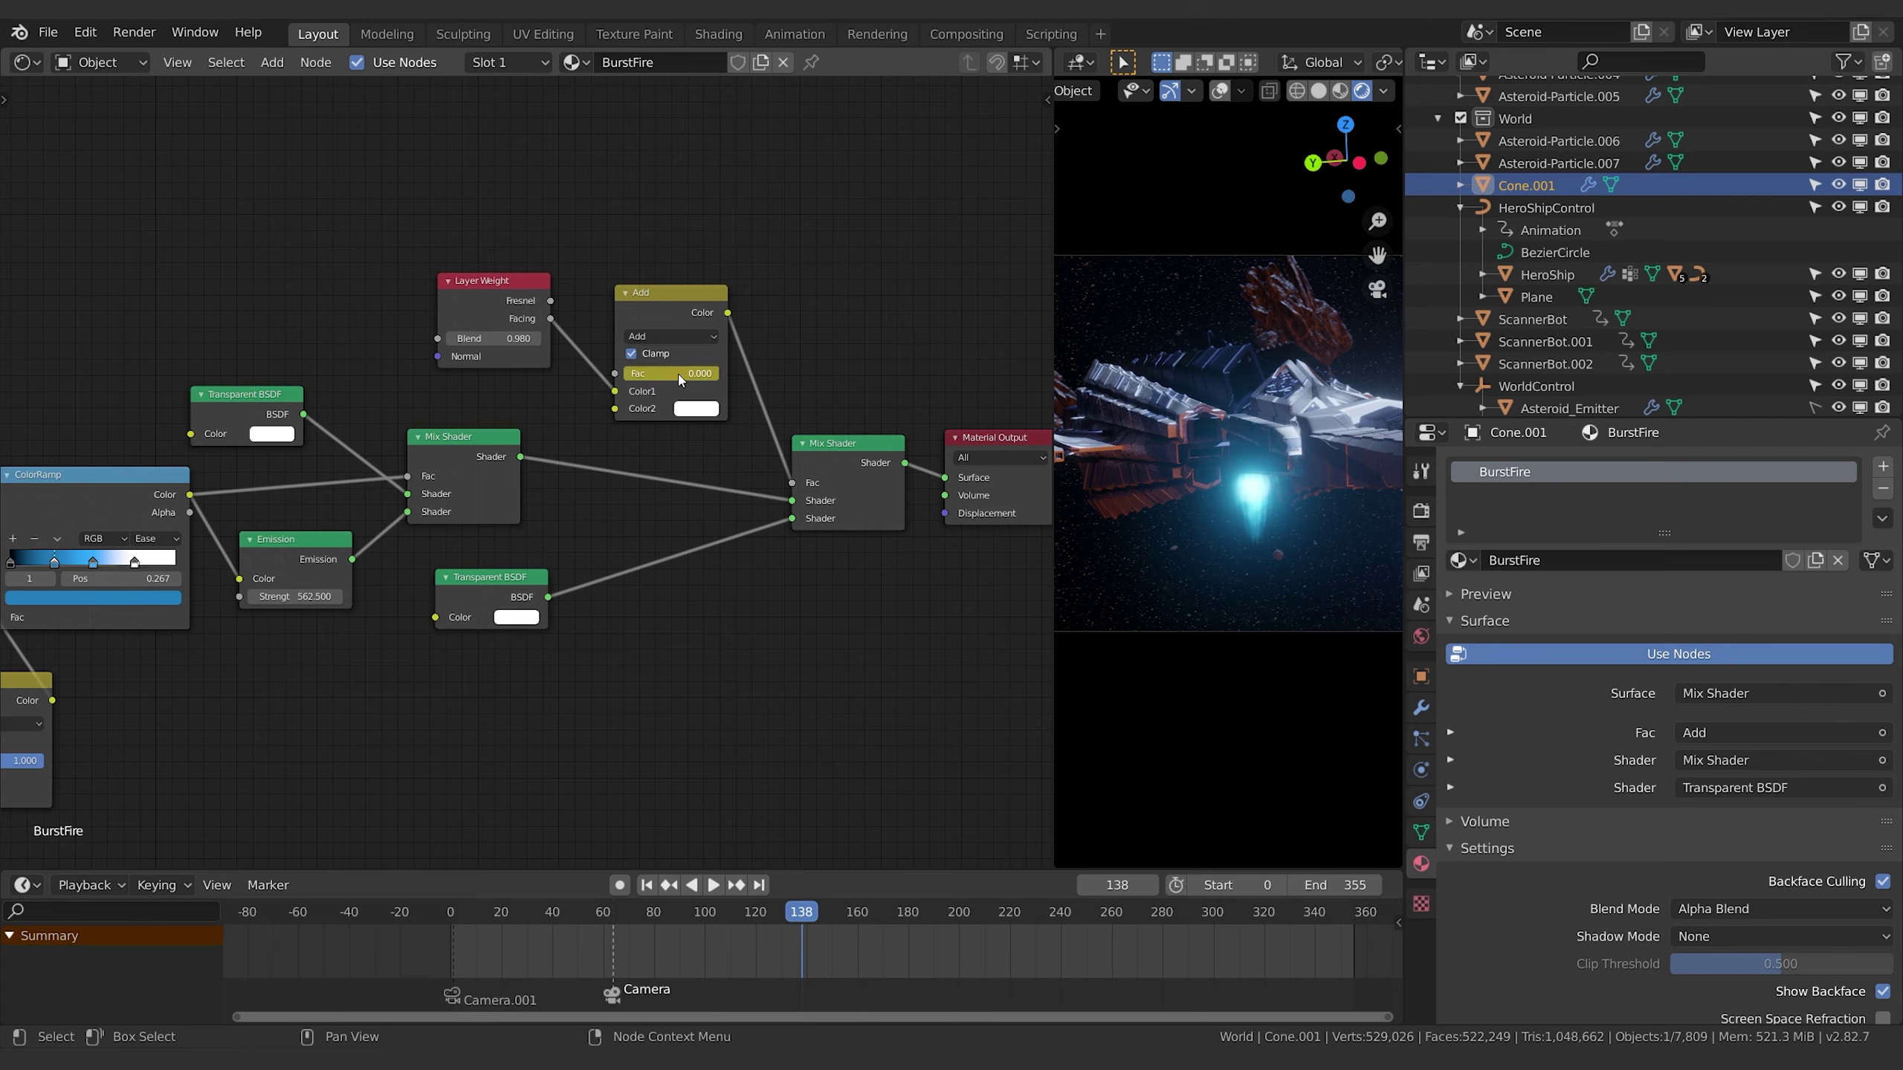
key(Left)
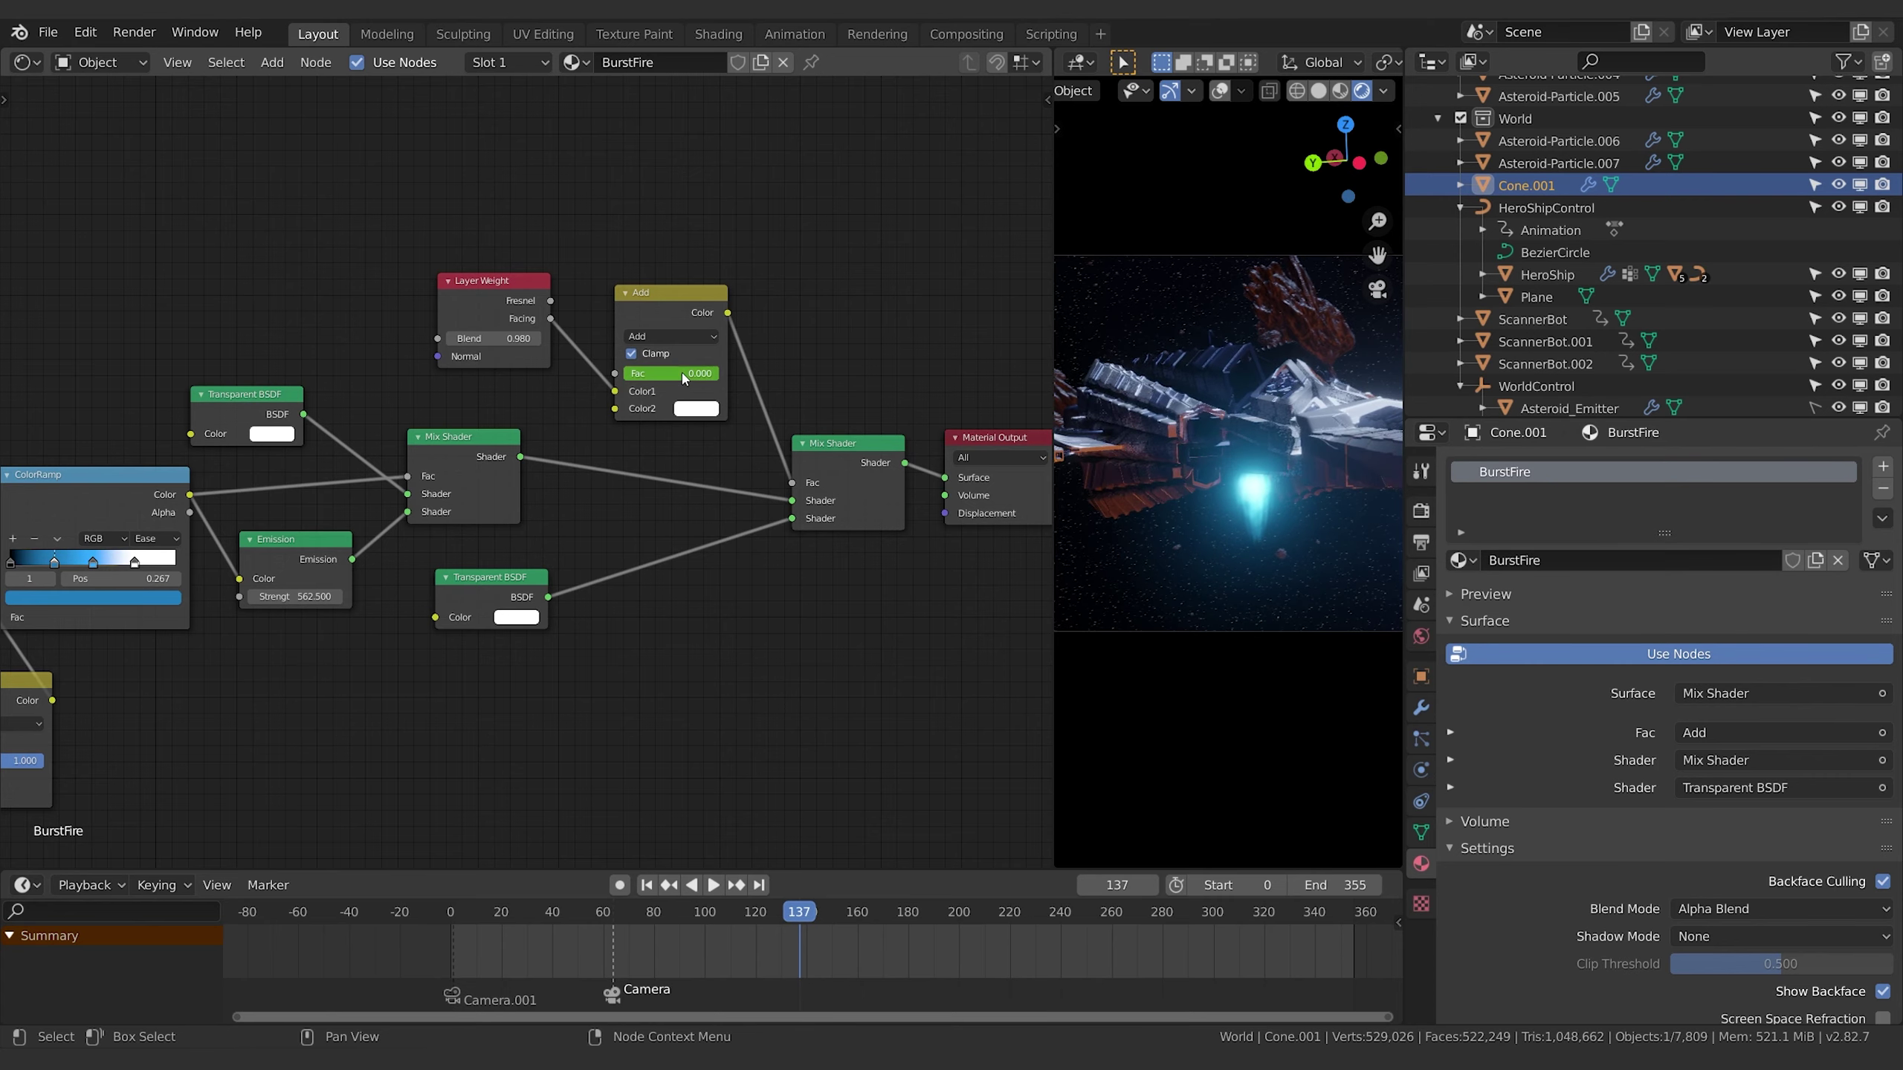
key(Left)
key(Left)
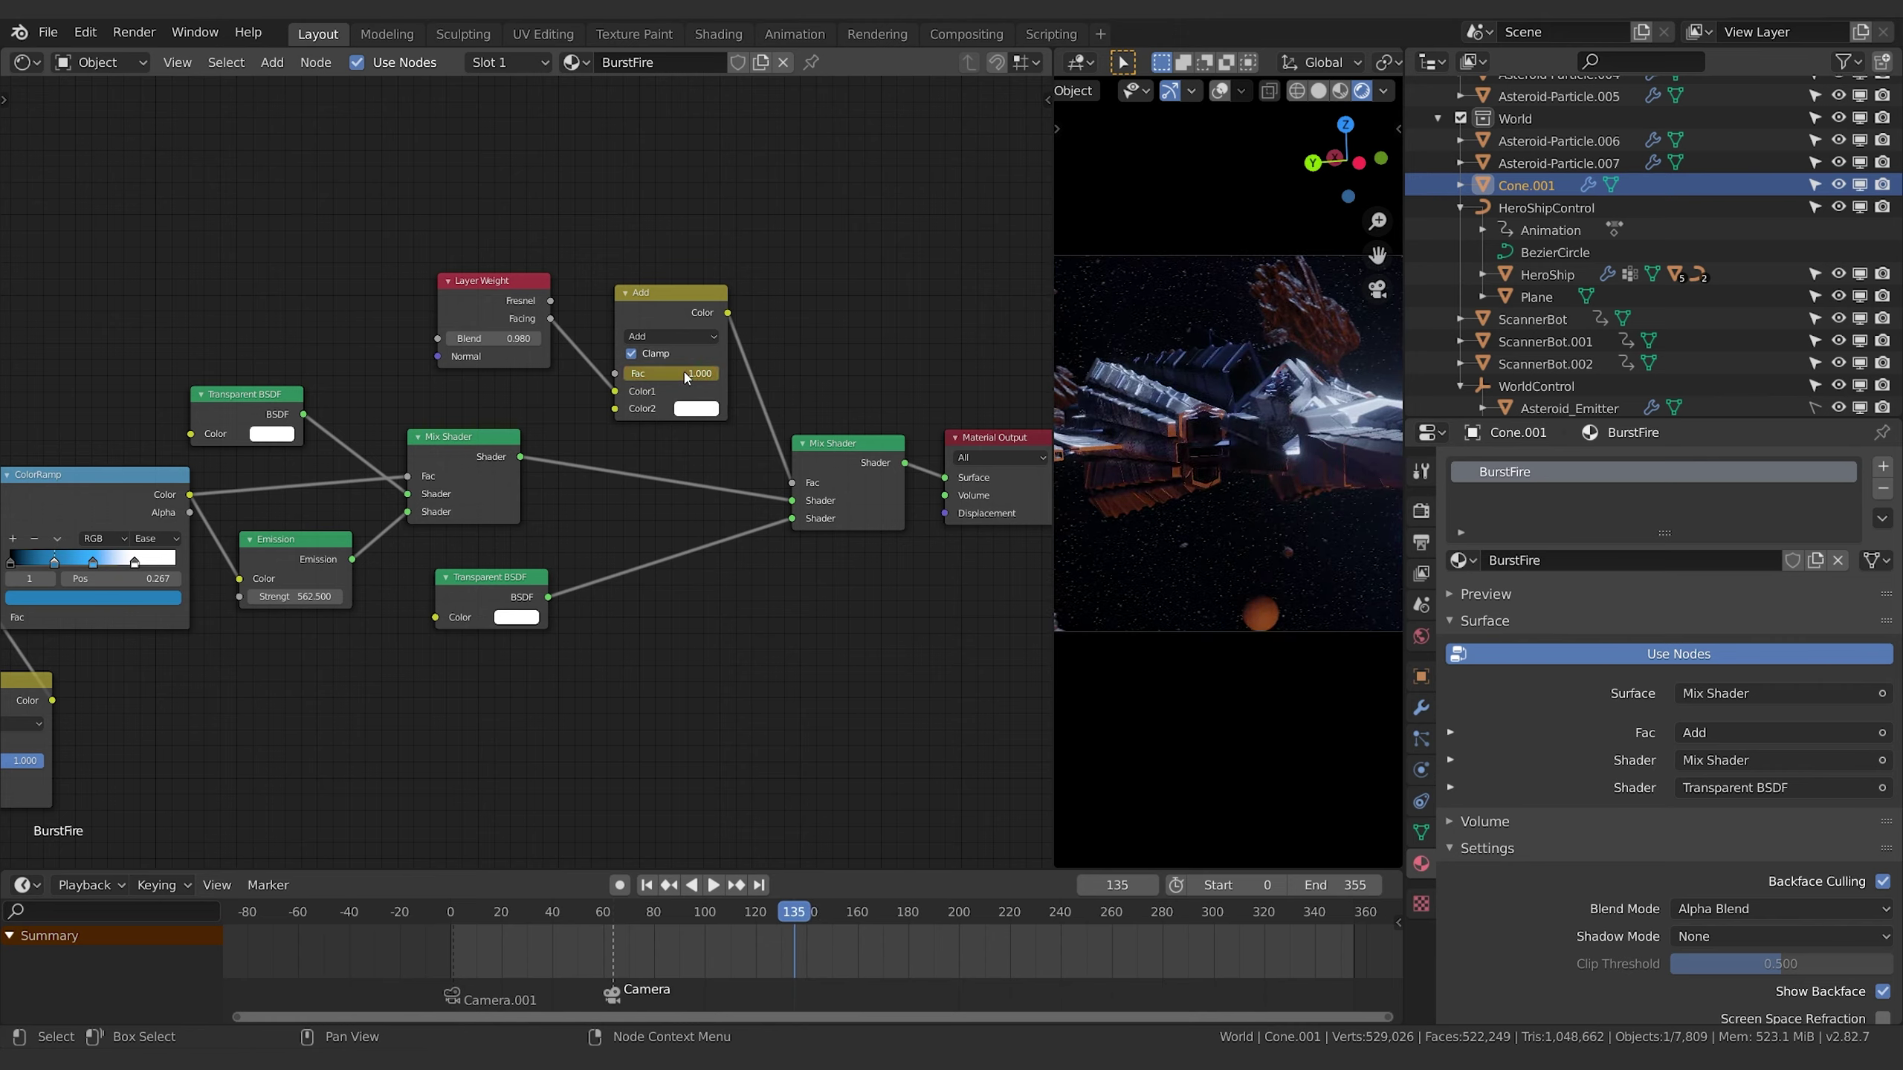
key(Right)
key(Right)
key(Right)
key(Right)
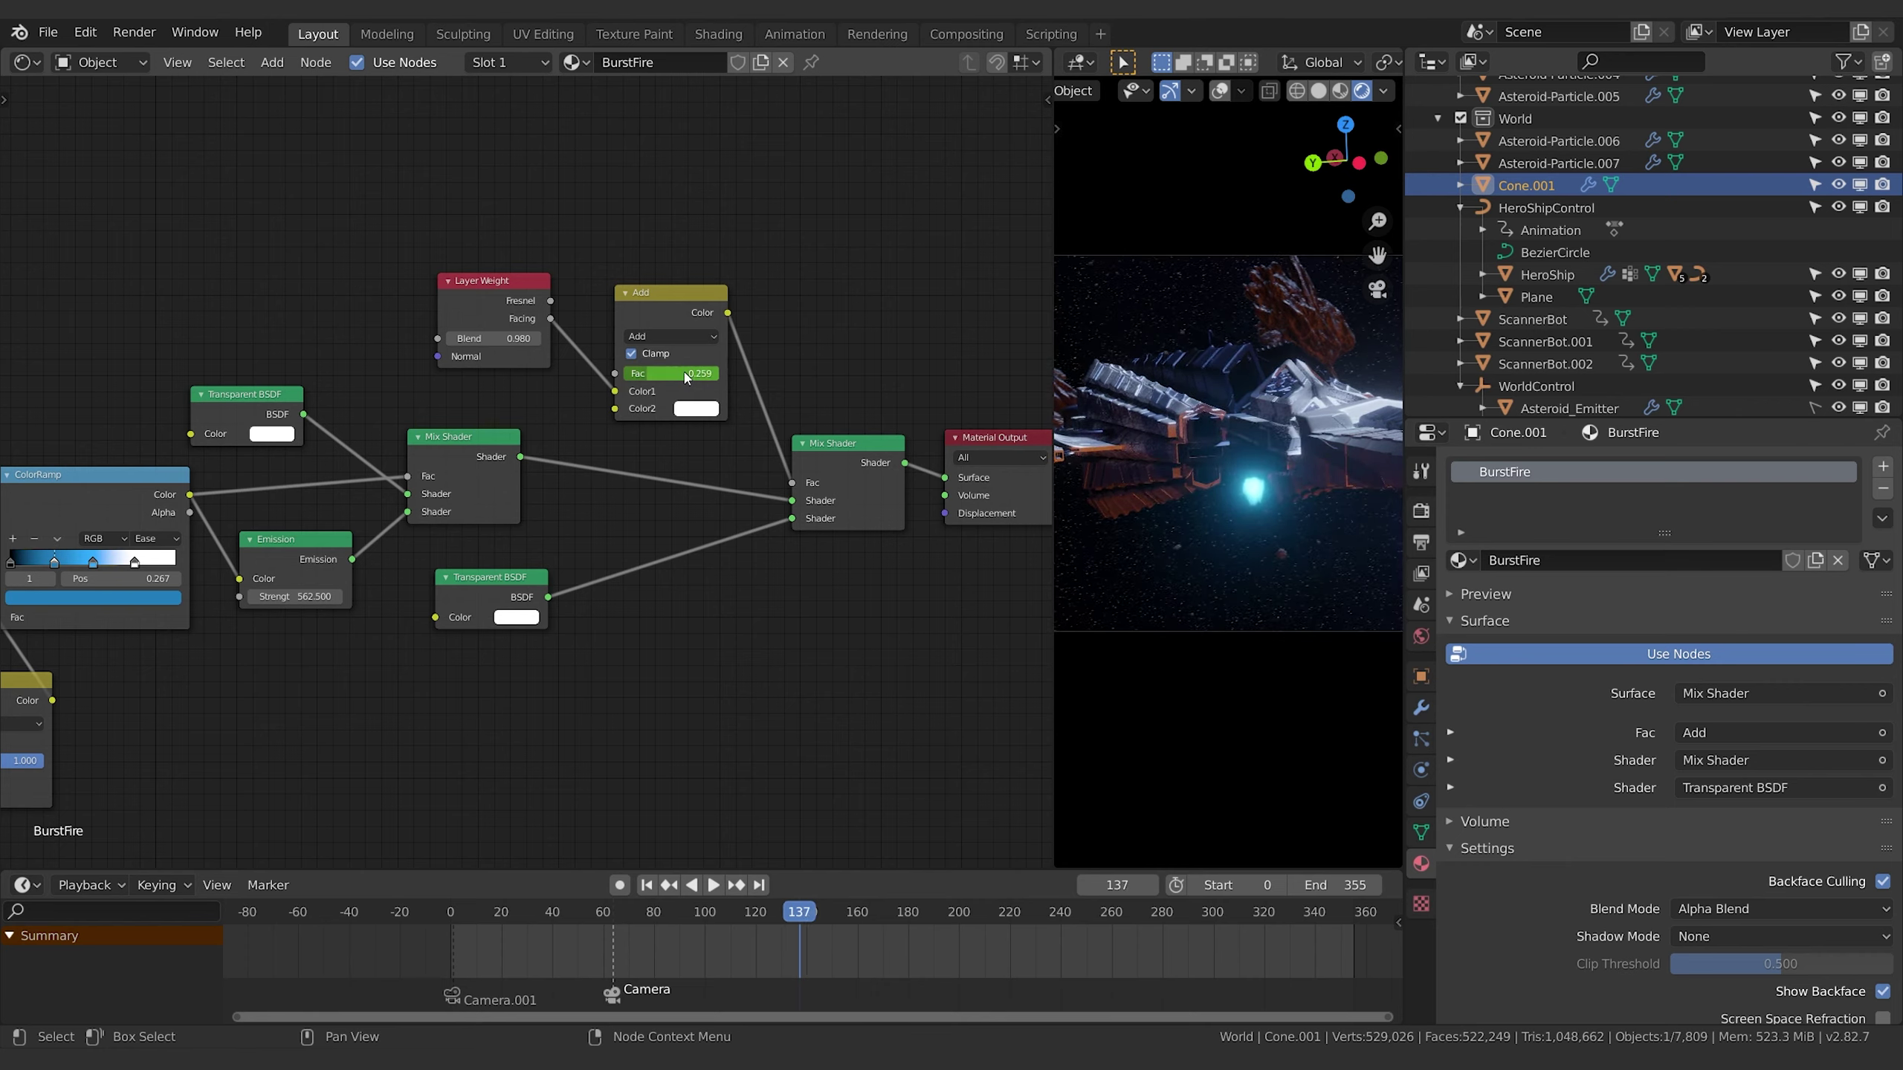
key(Right)
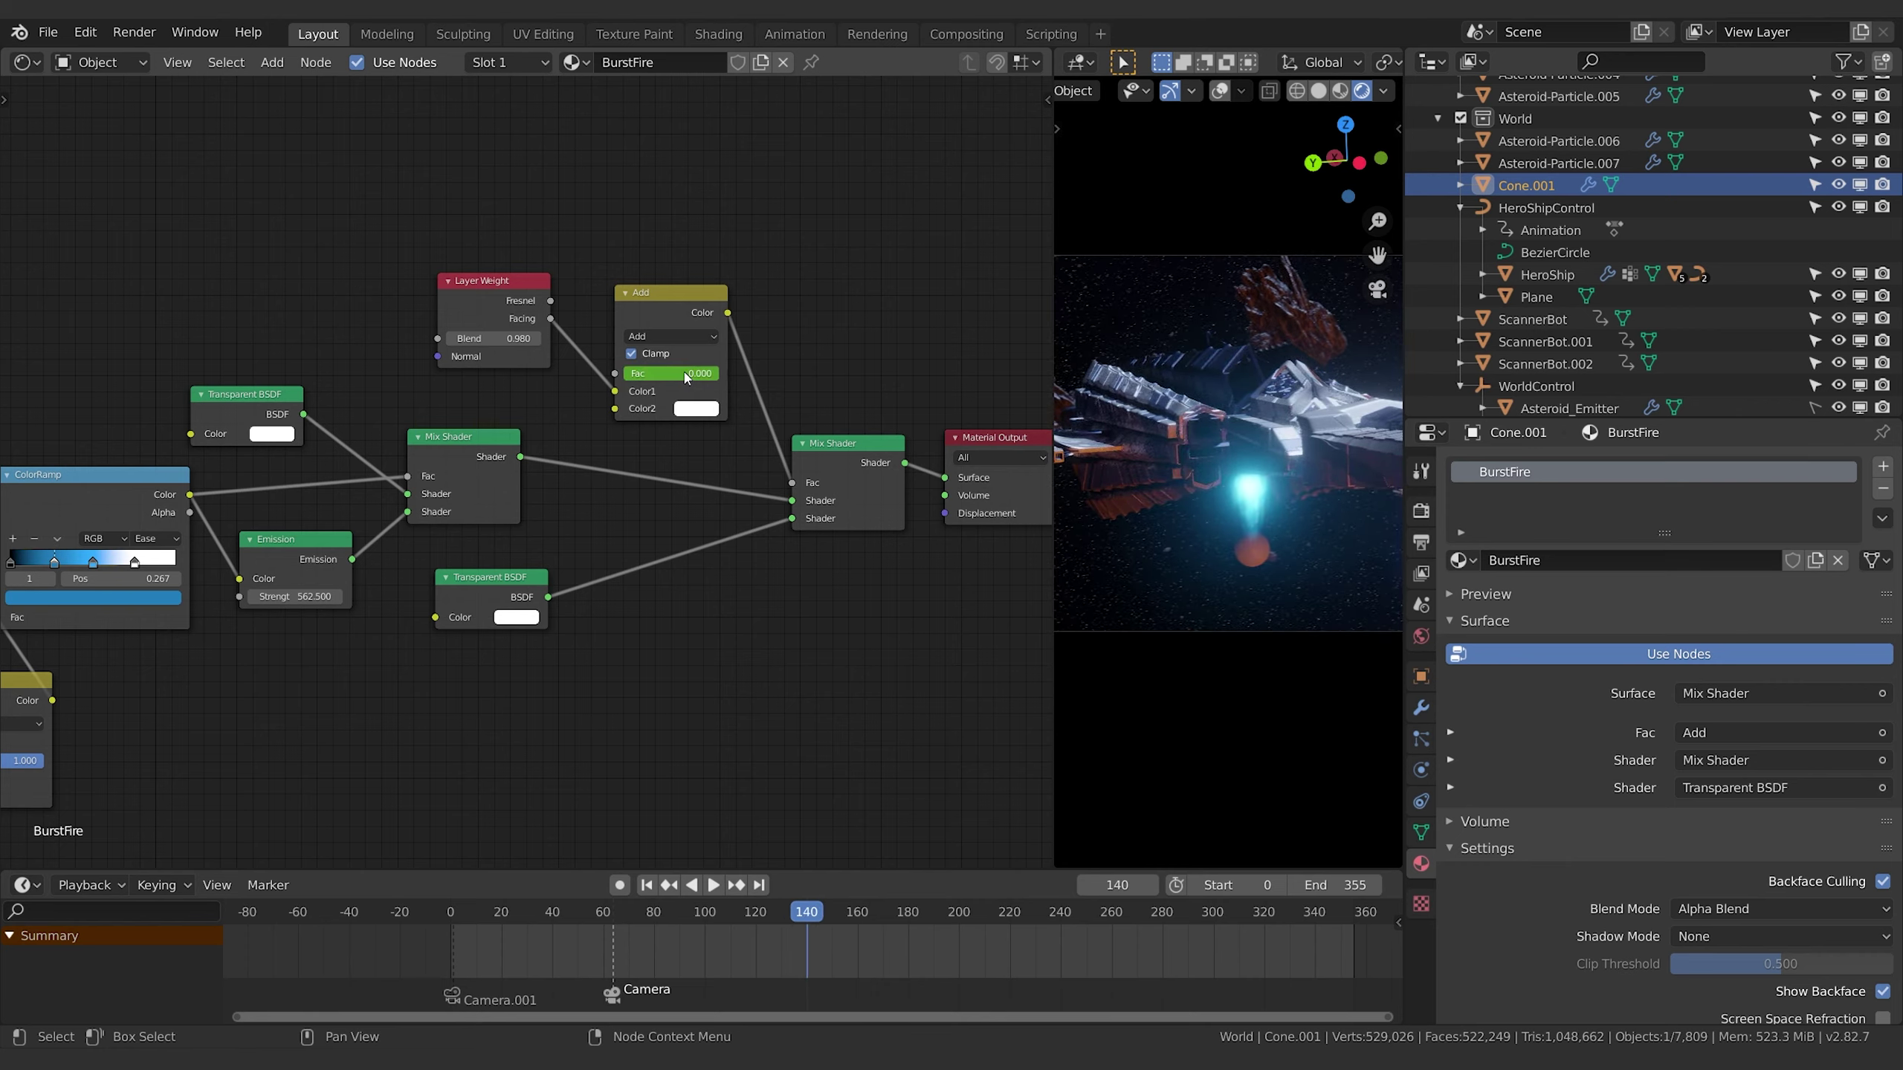
key(Right)
key(Right)
drag(687, 374, 718, 375)
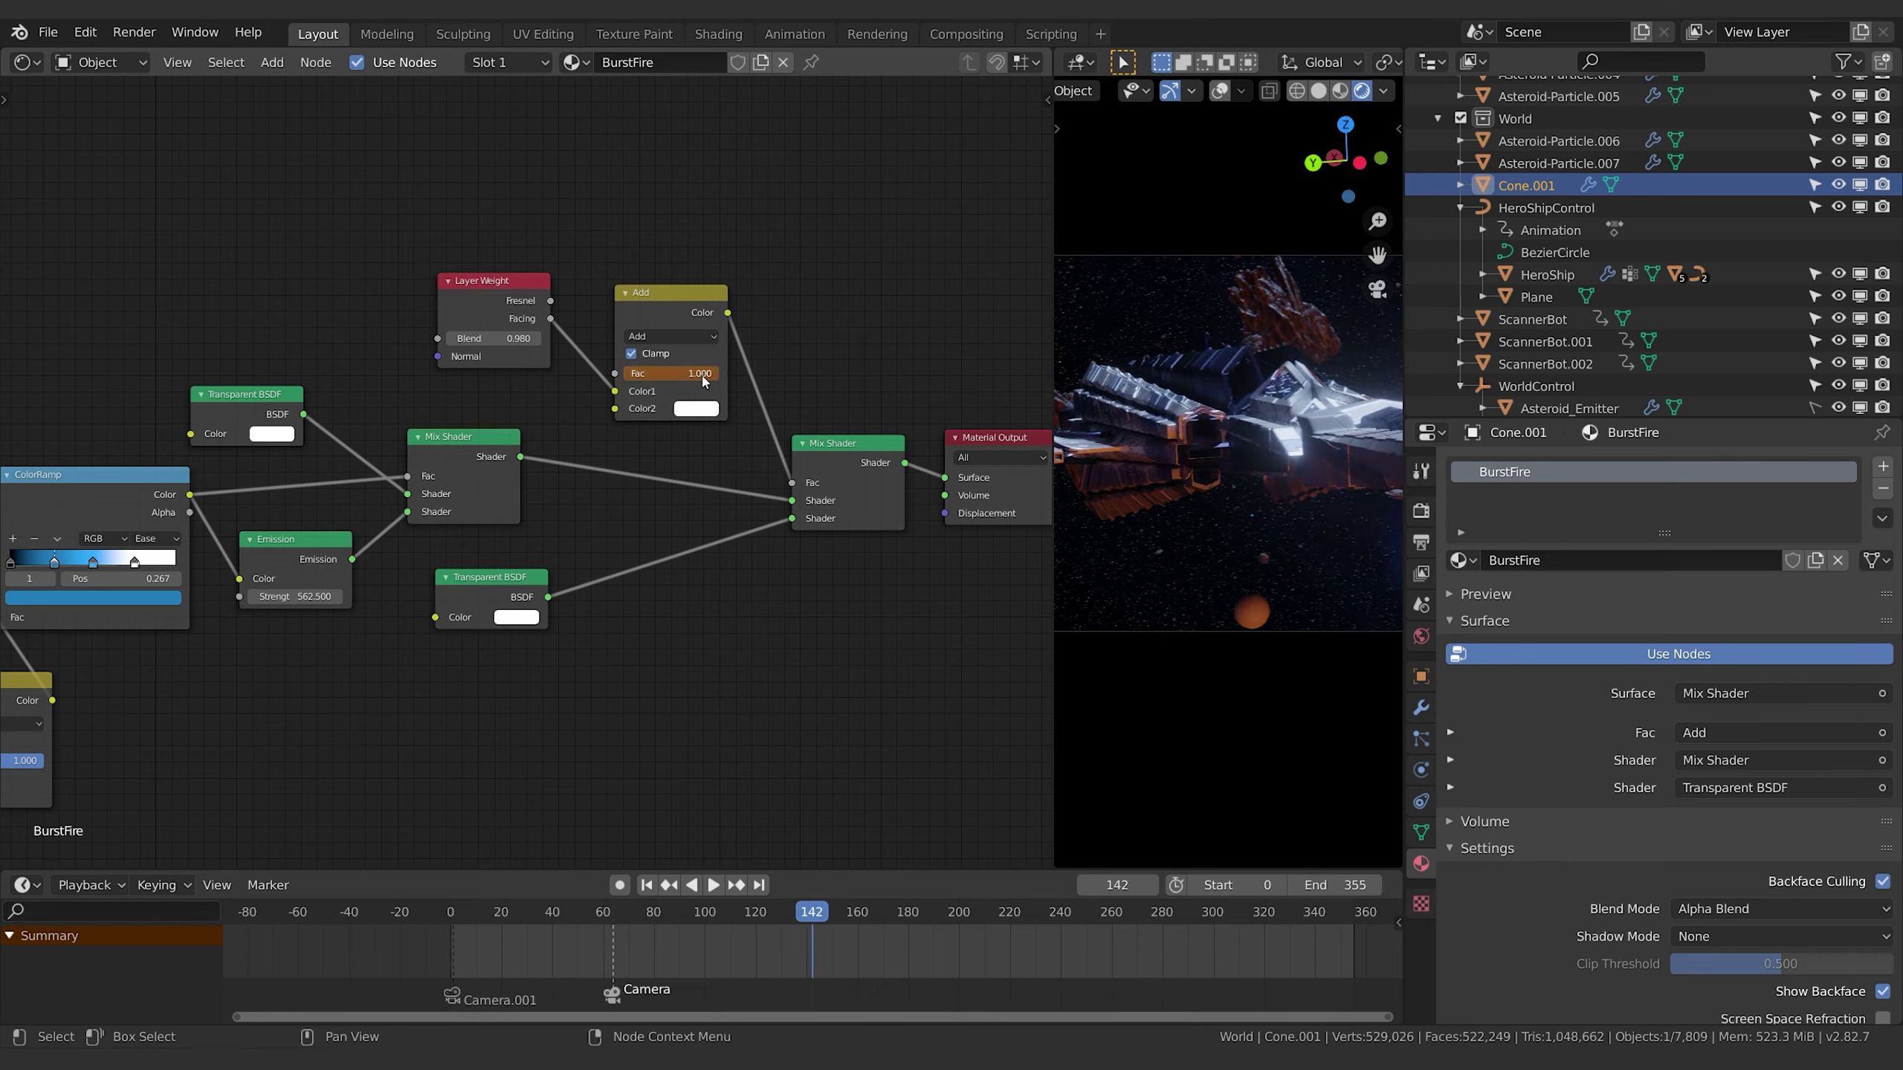
key(i)
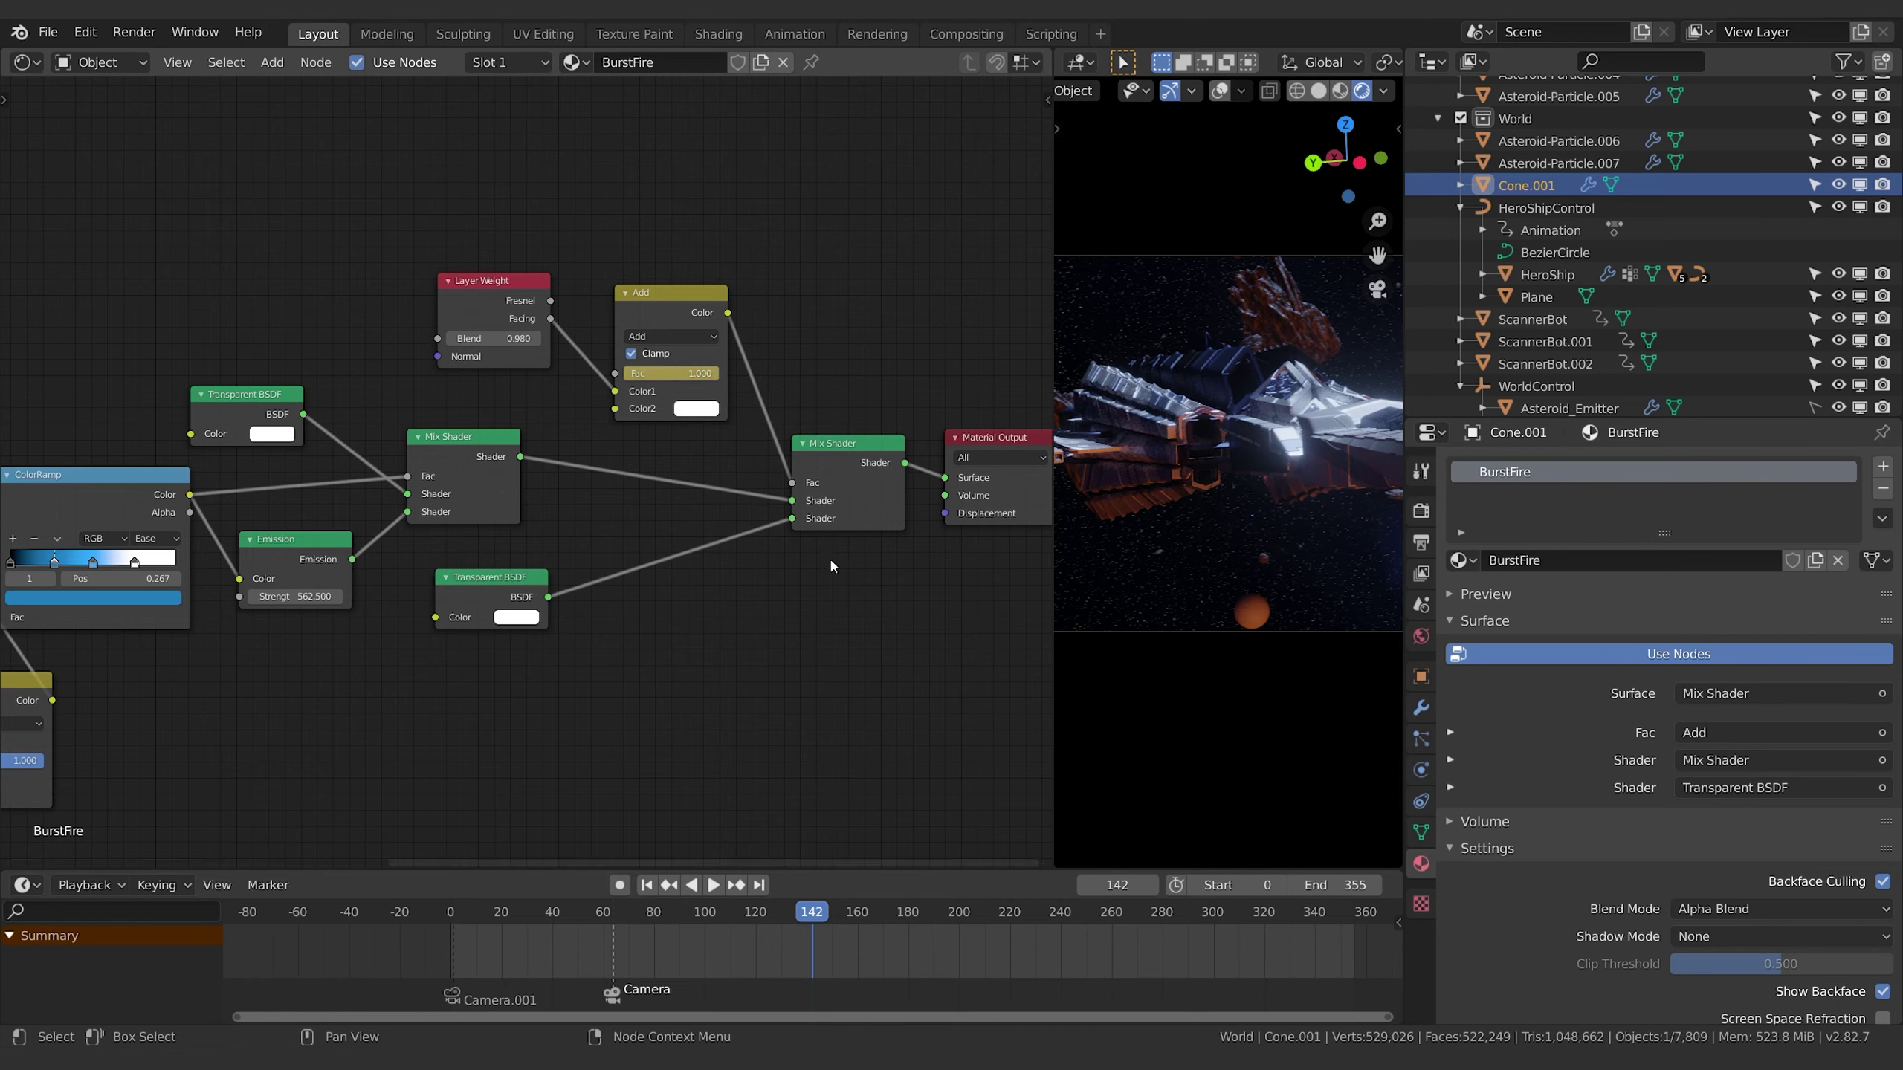
click(687, 310)
Preview the burst from about frame 130 and move the cone along Z.
click(781, 914)
key(space)
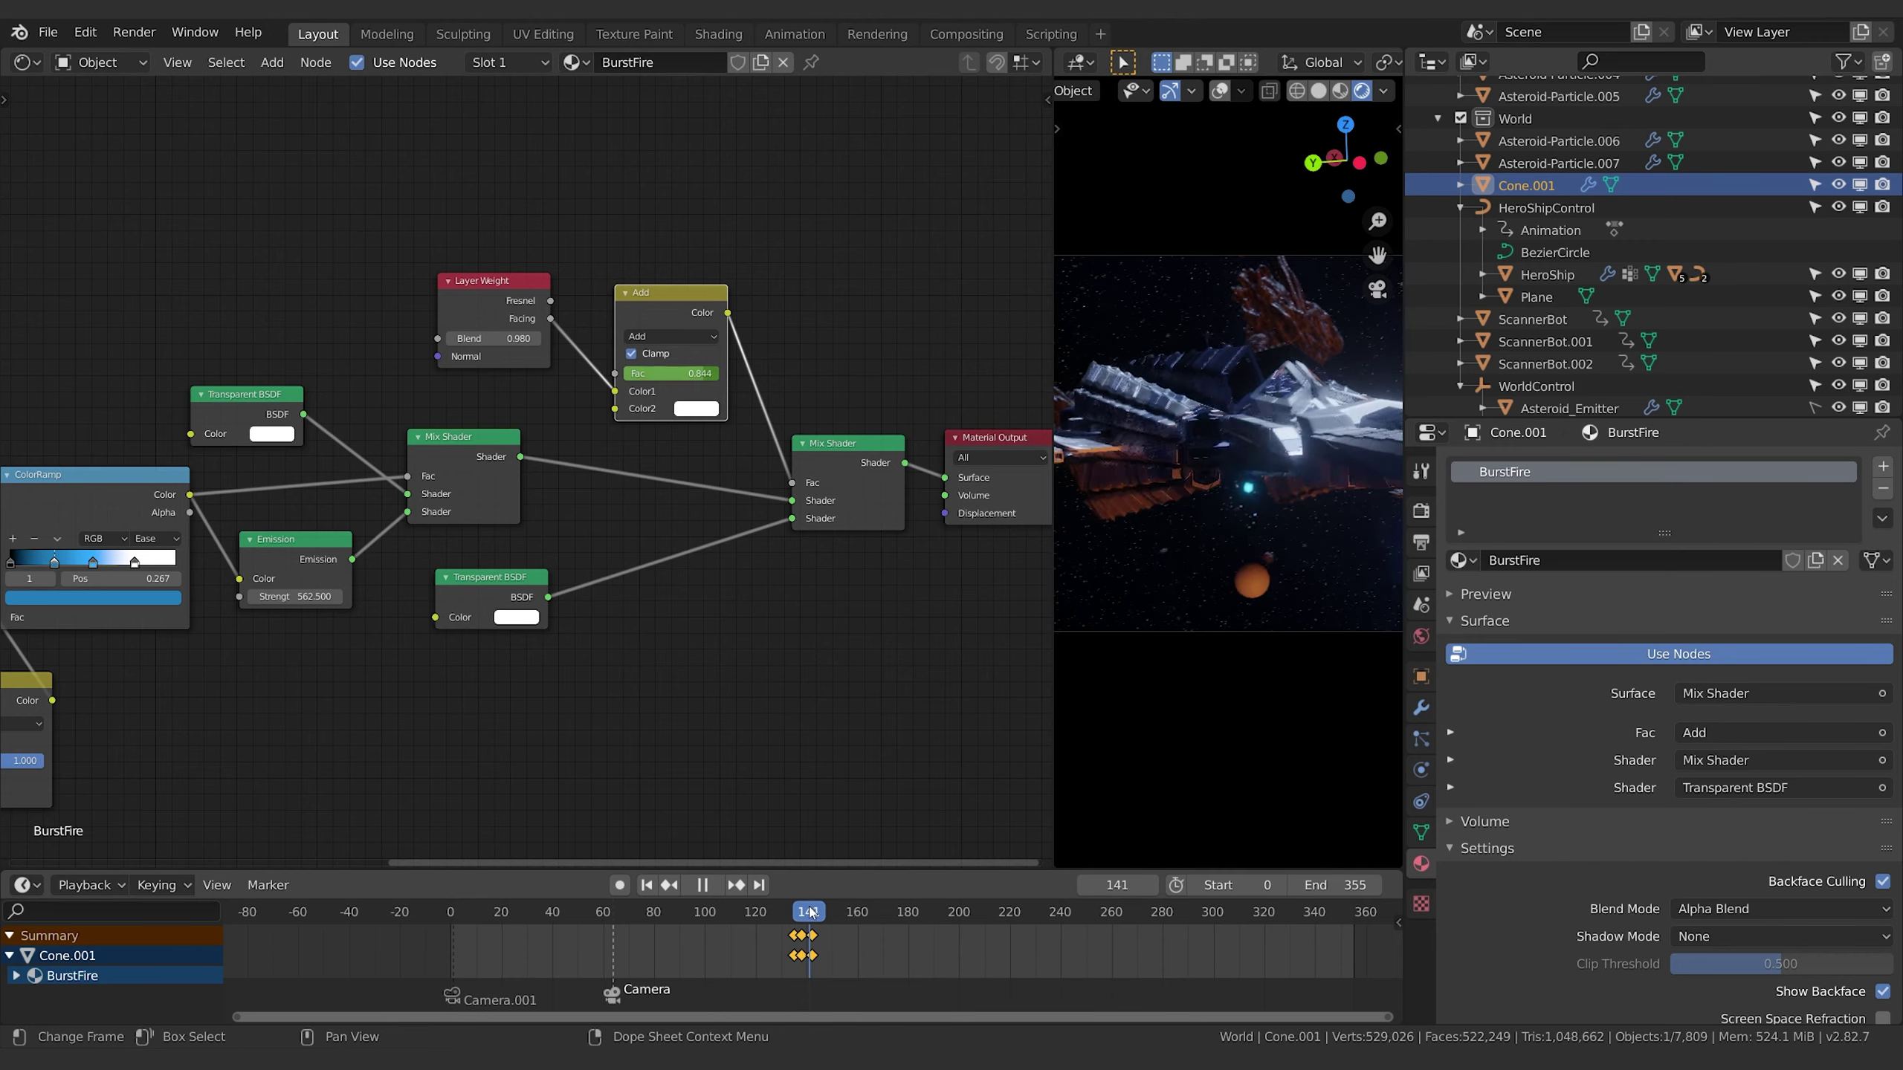
key(space)
key(g)
key(z)
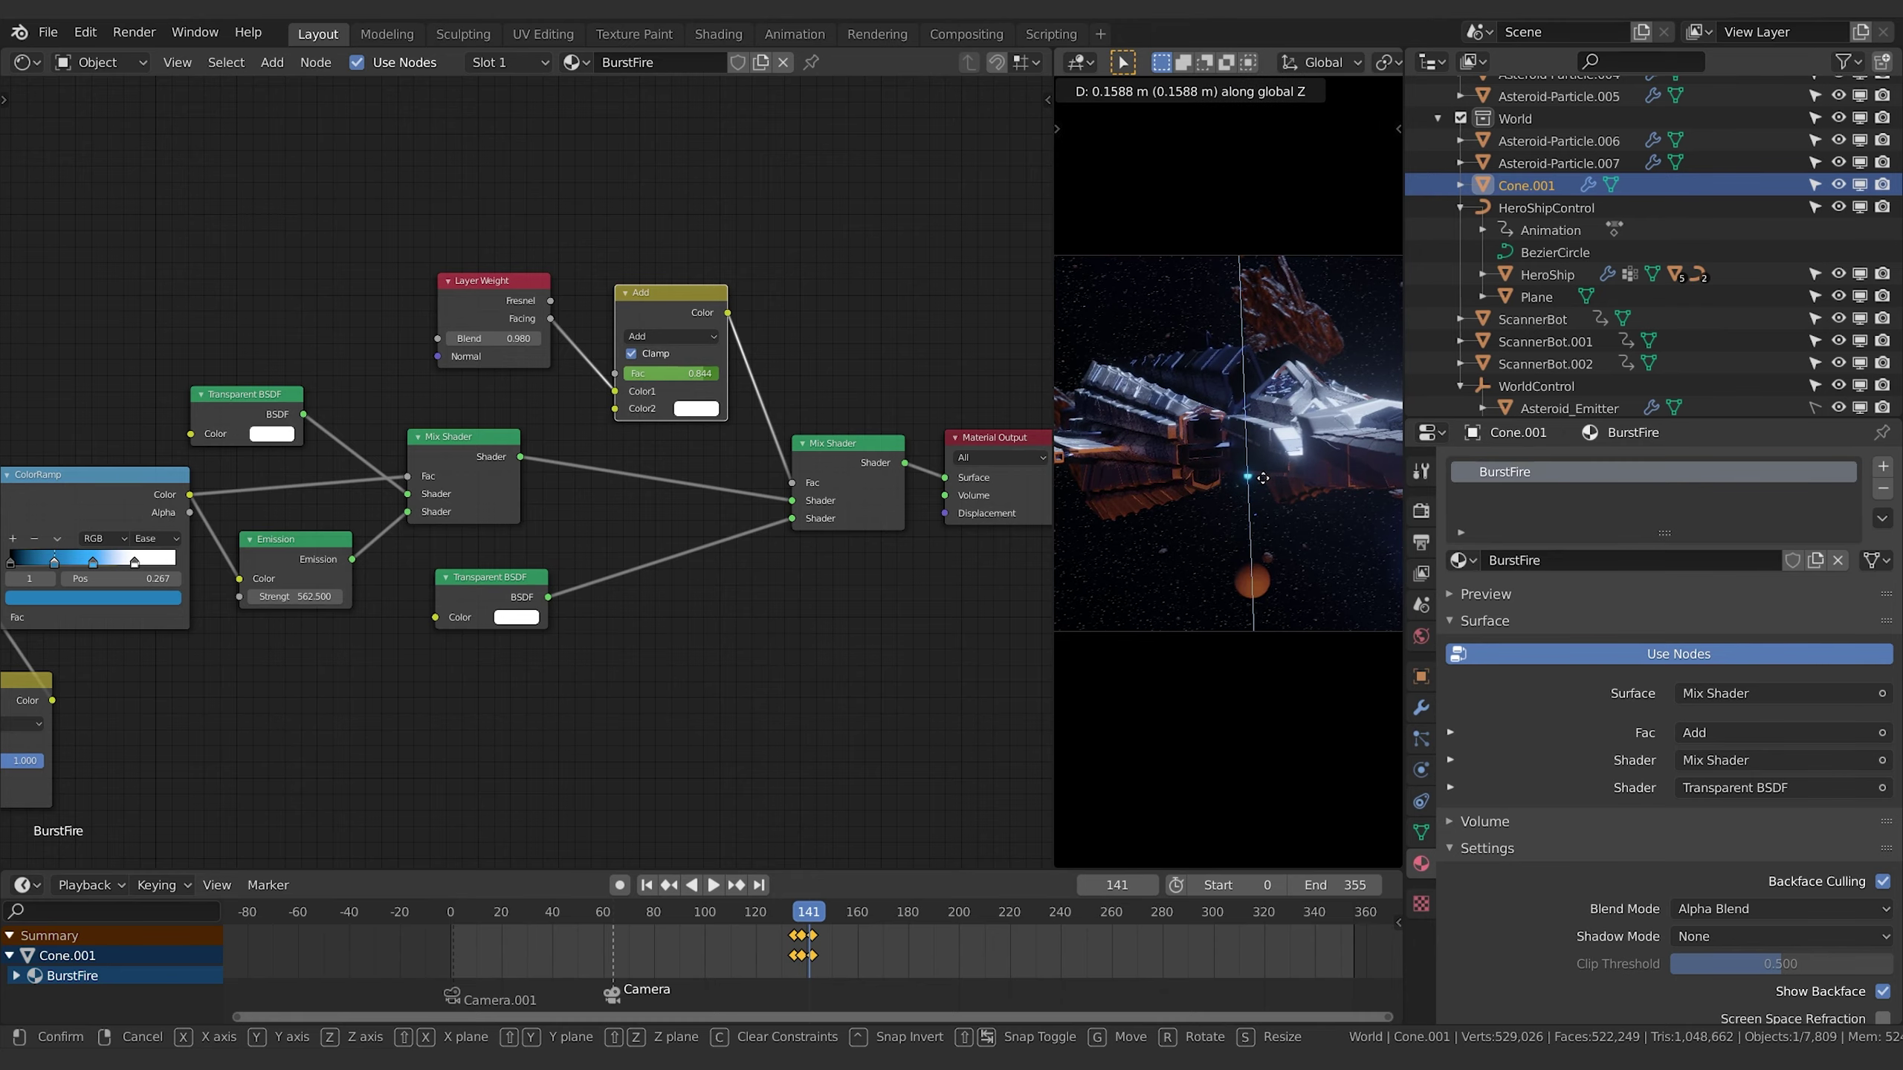
click(1263, 478)
Replay the burst from frame 129 and nudge the Transparent BSDF node up.
click(787, 914)
key(space)
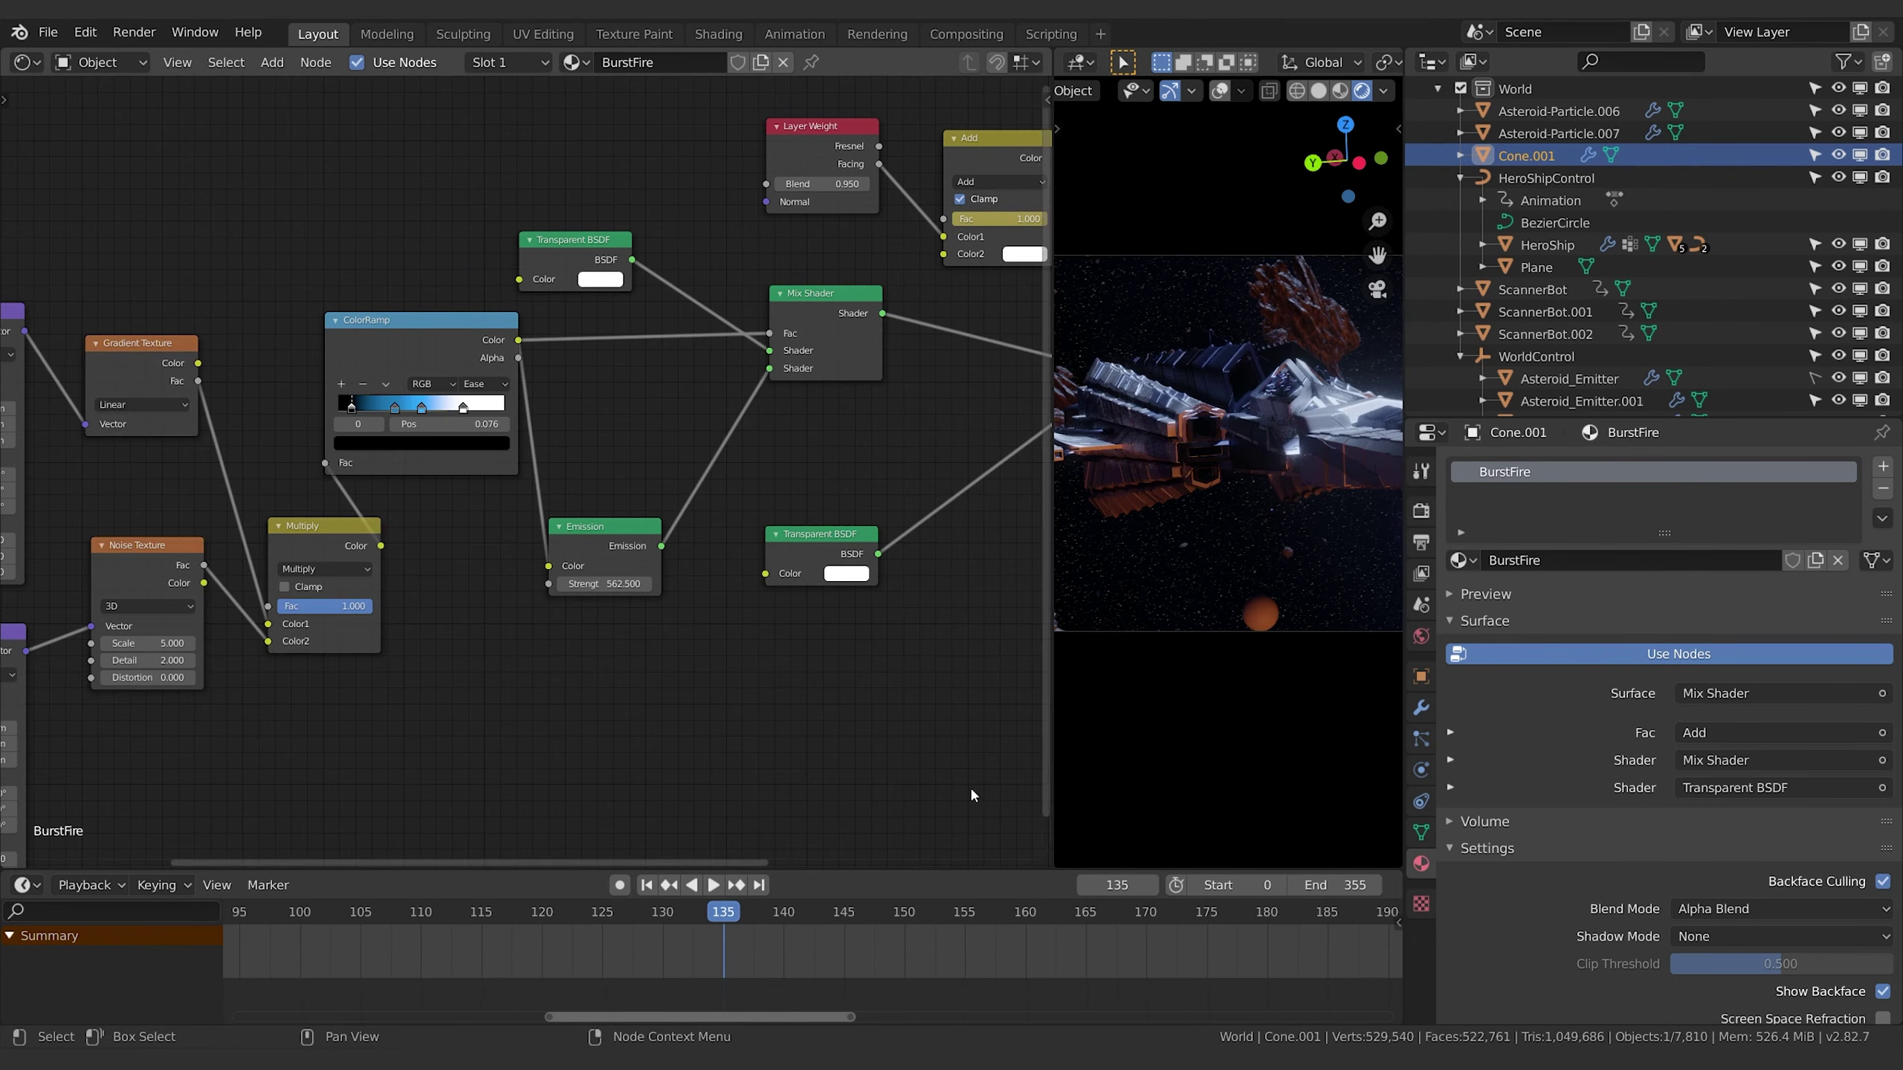
click(682, 909)
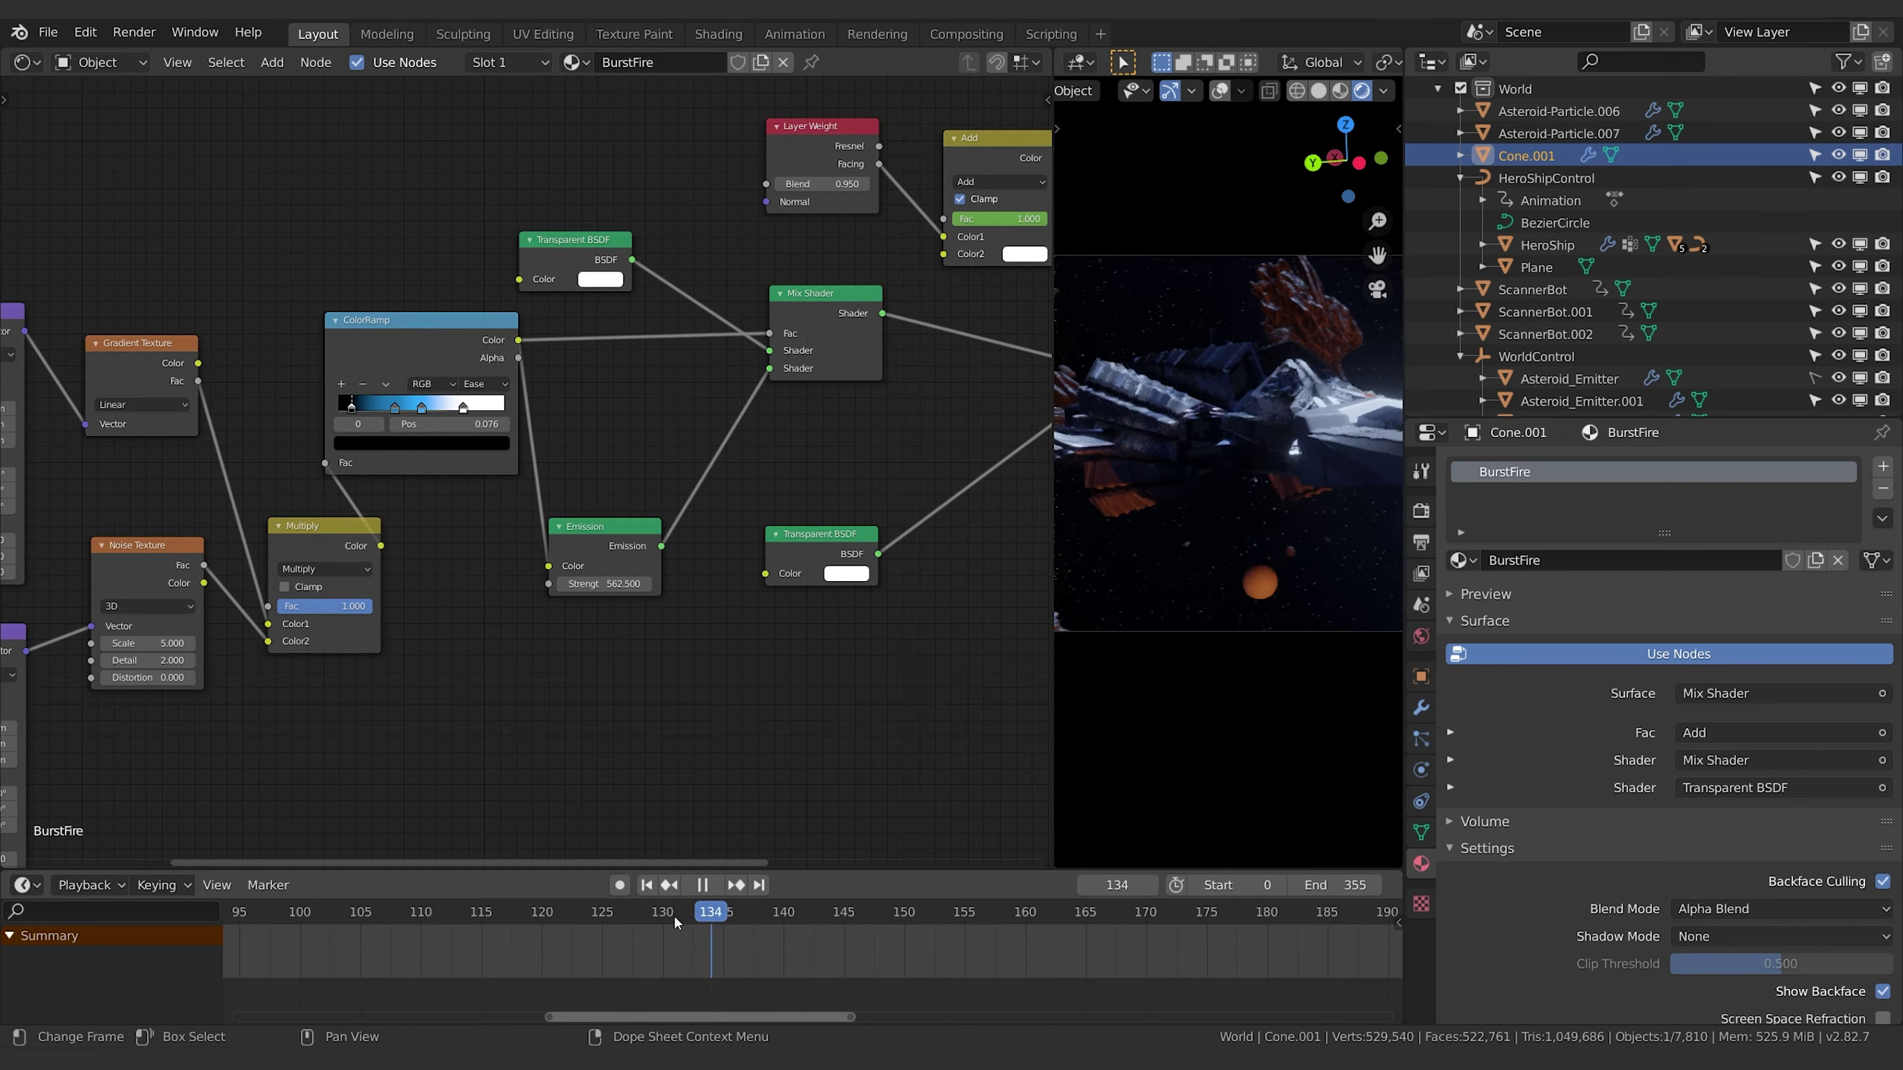
mouse_move(673, 913)
mouse_down()
mouse_move(625, 914)
mouse_move(663, 923)
mouse_up()
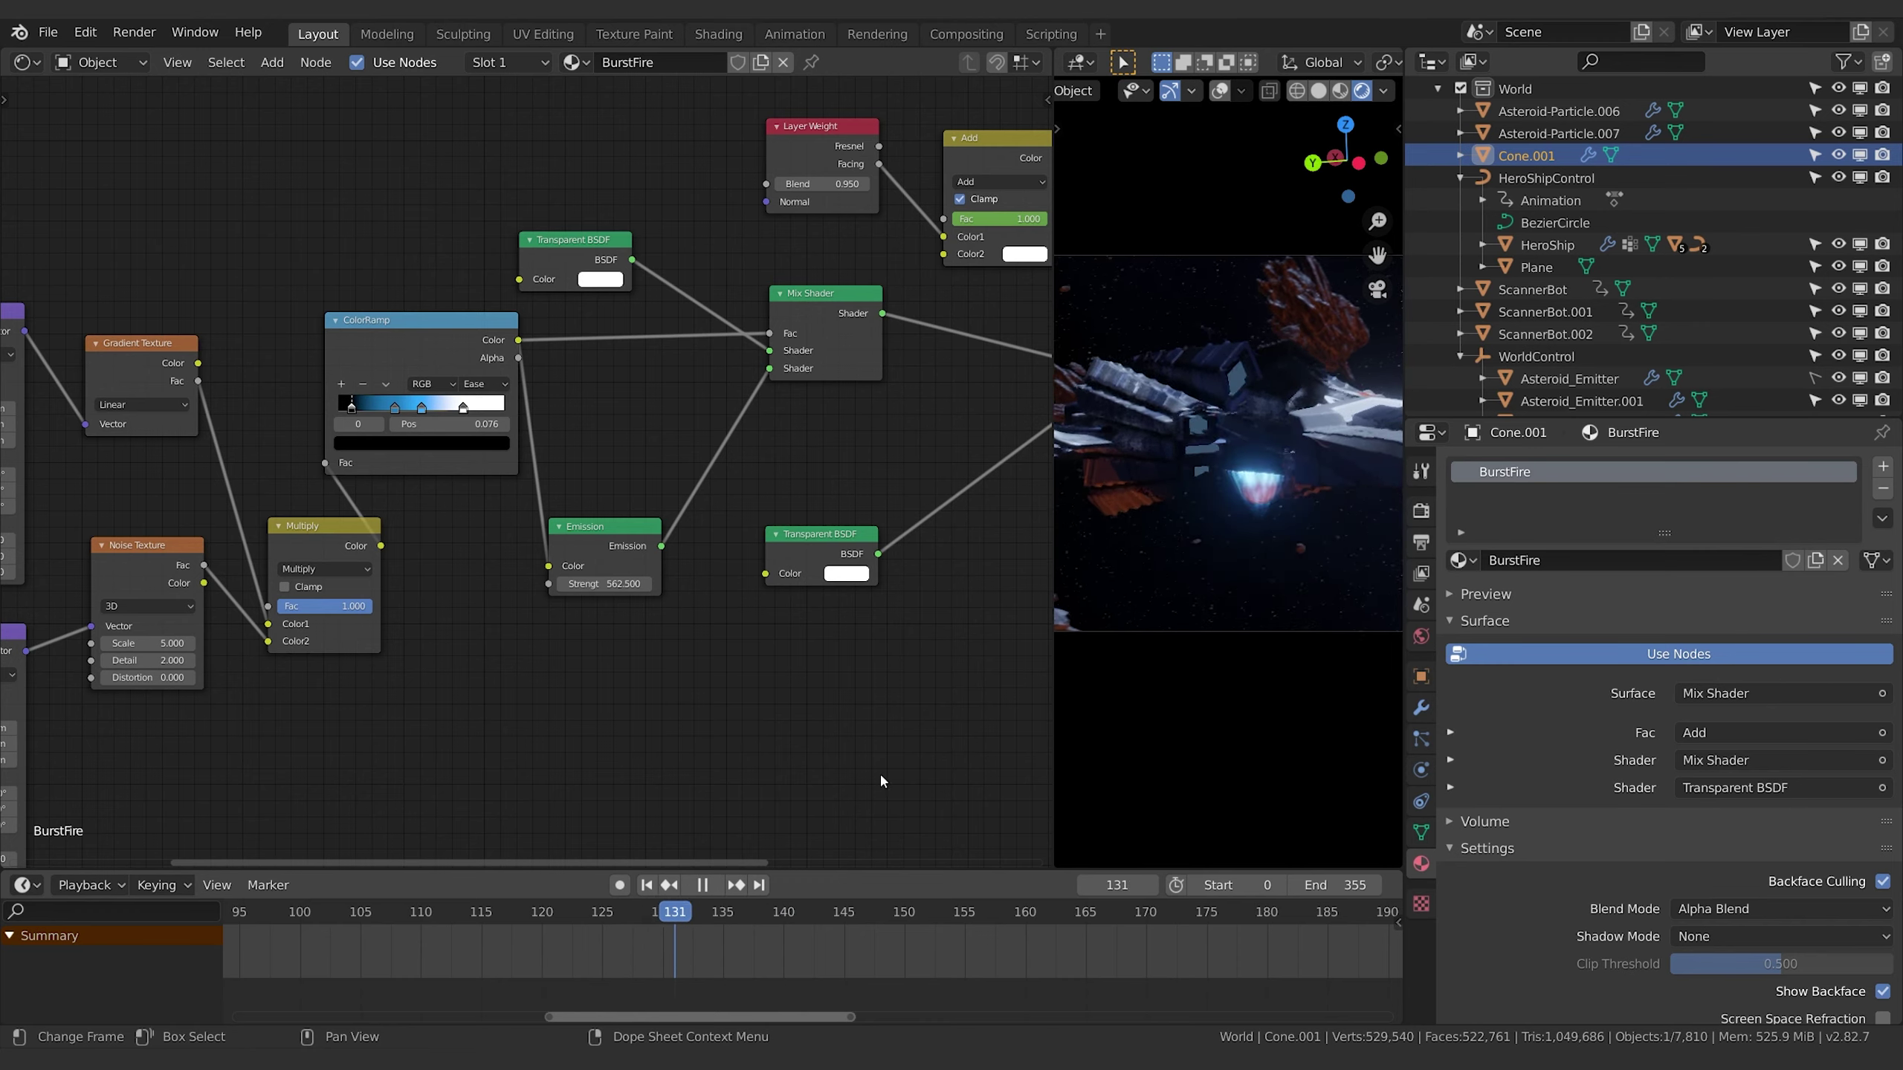
key(space)
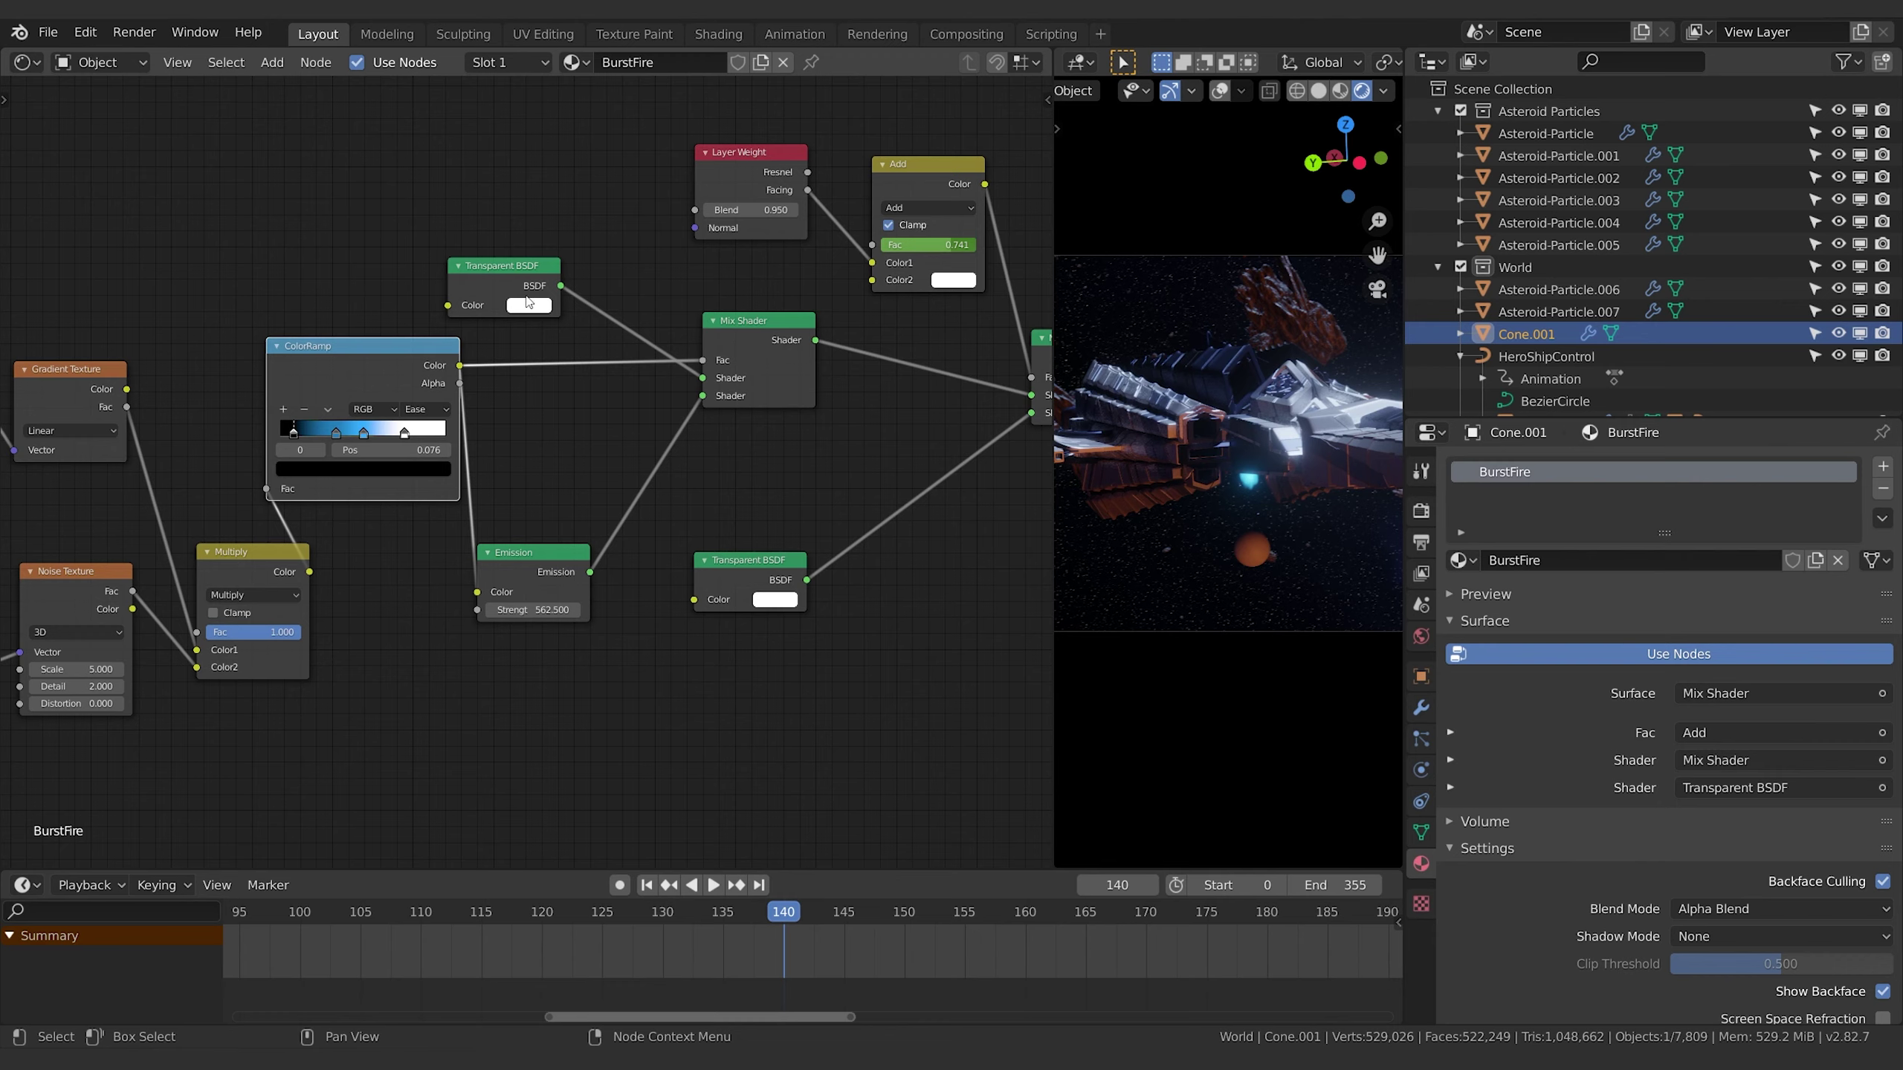
drag(512, 295, 521, 275)
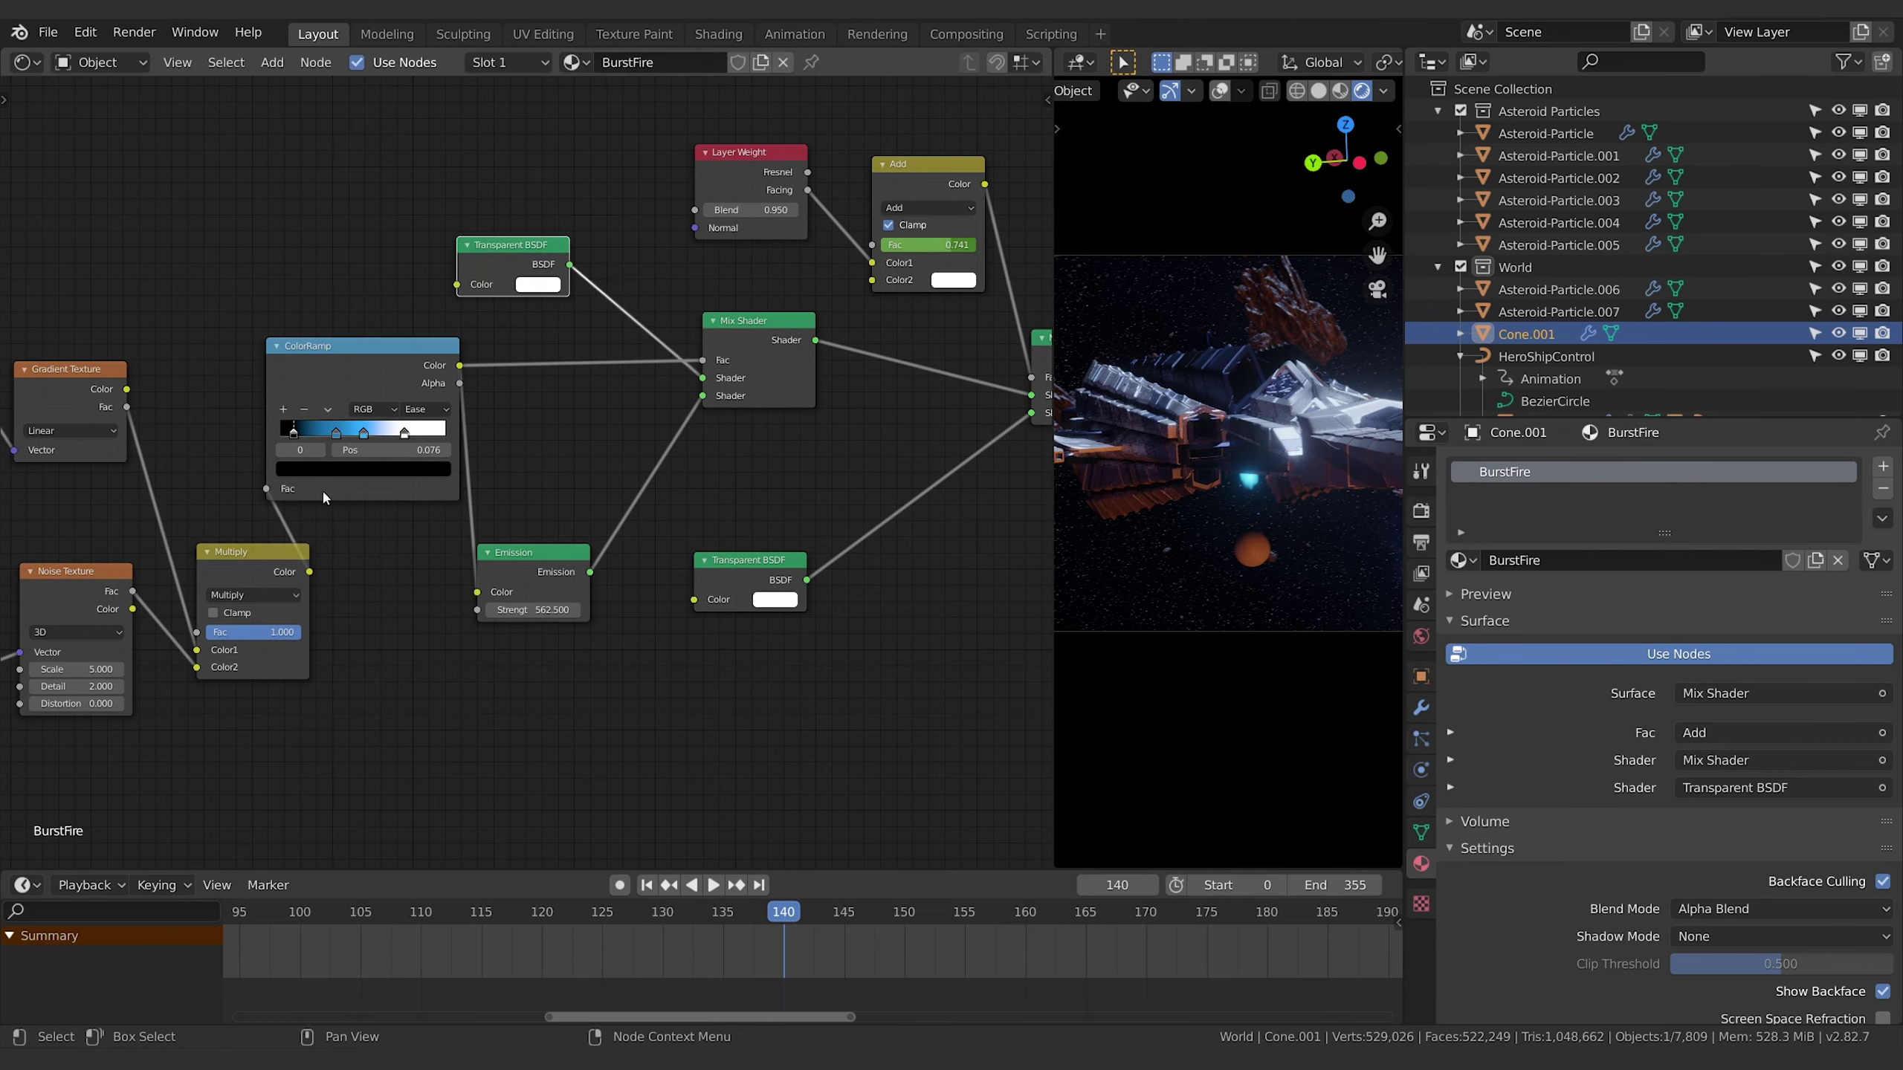
click(404, 377)
Add a second ColorRamp fed by the first and wire it into the Mix Shader factor.
click(501, 690)
key(shift+a)
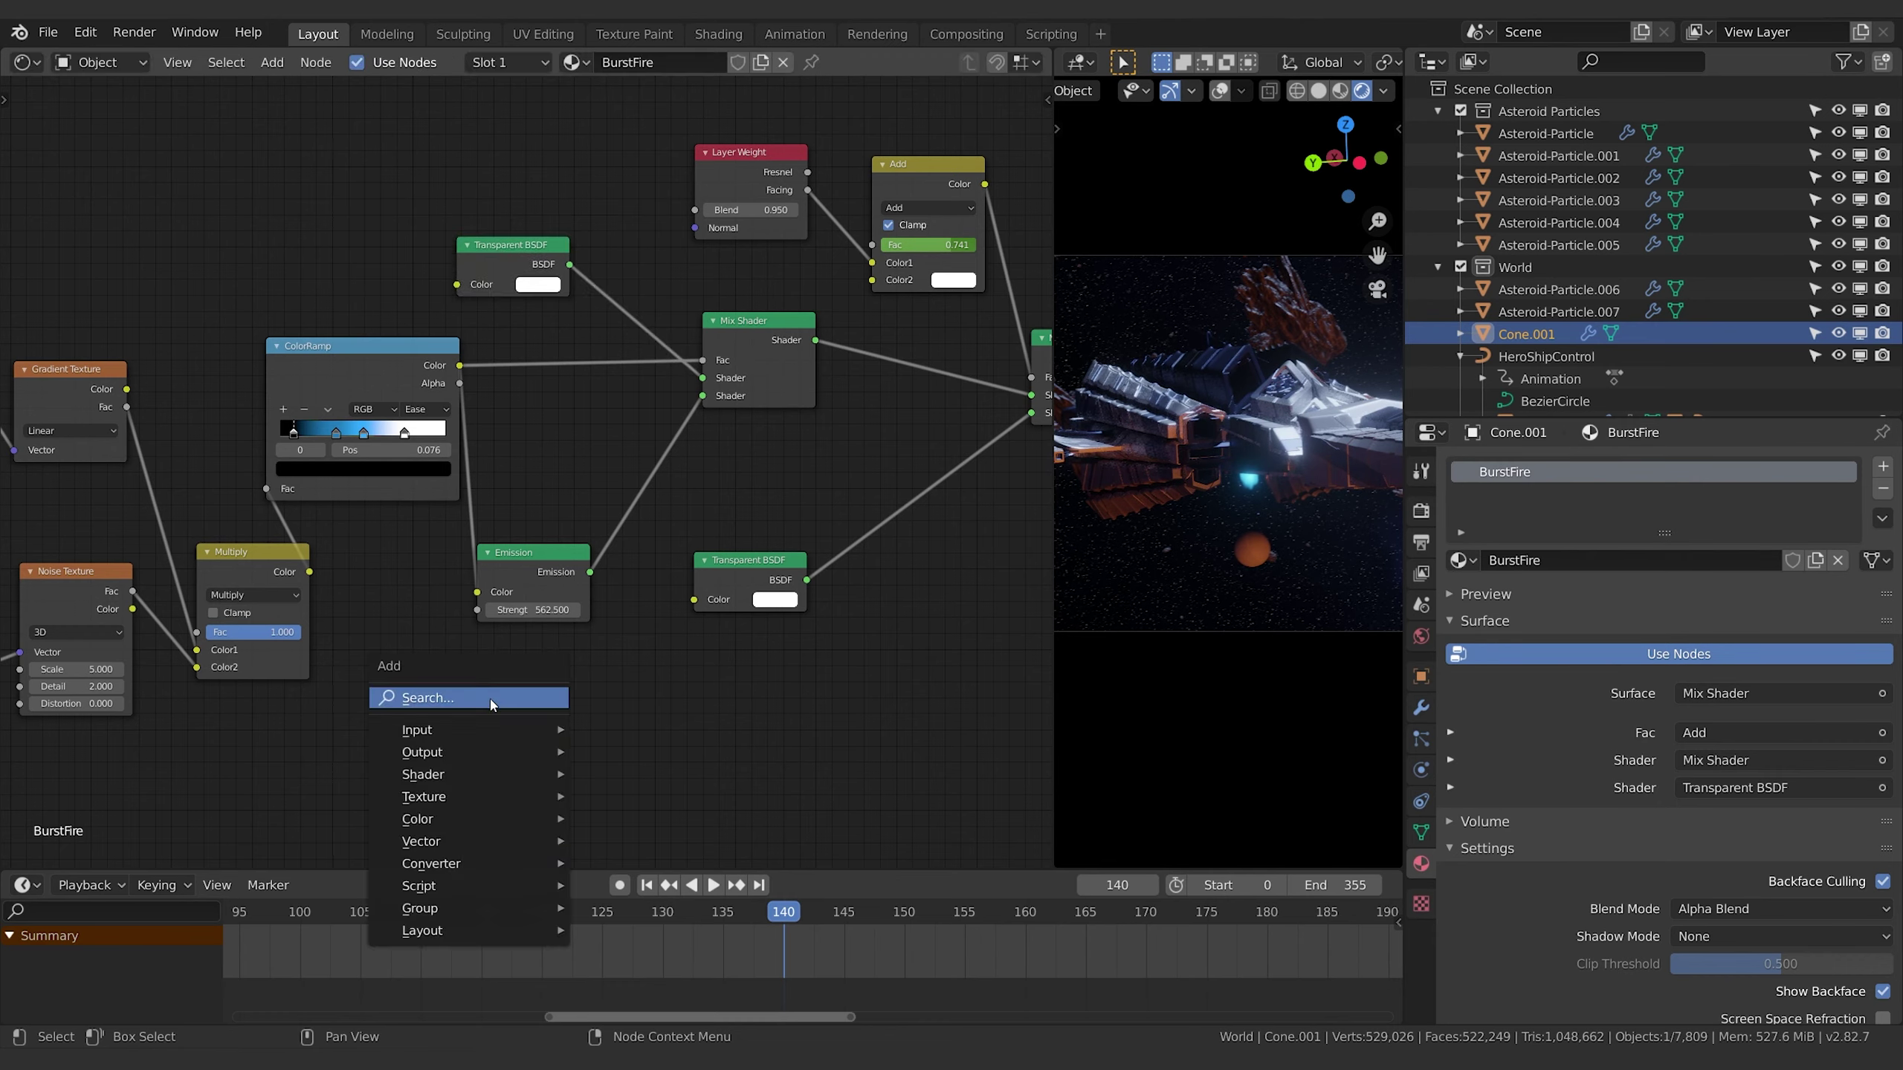
click(491, 702)
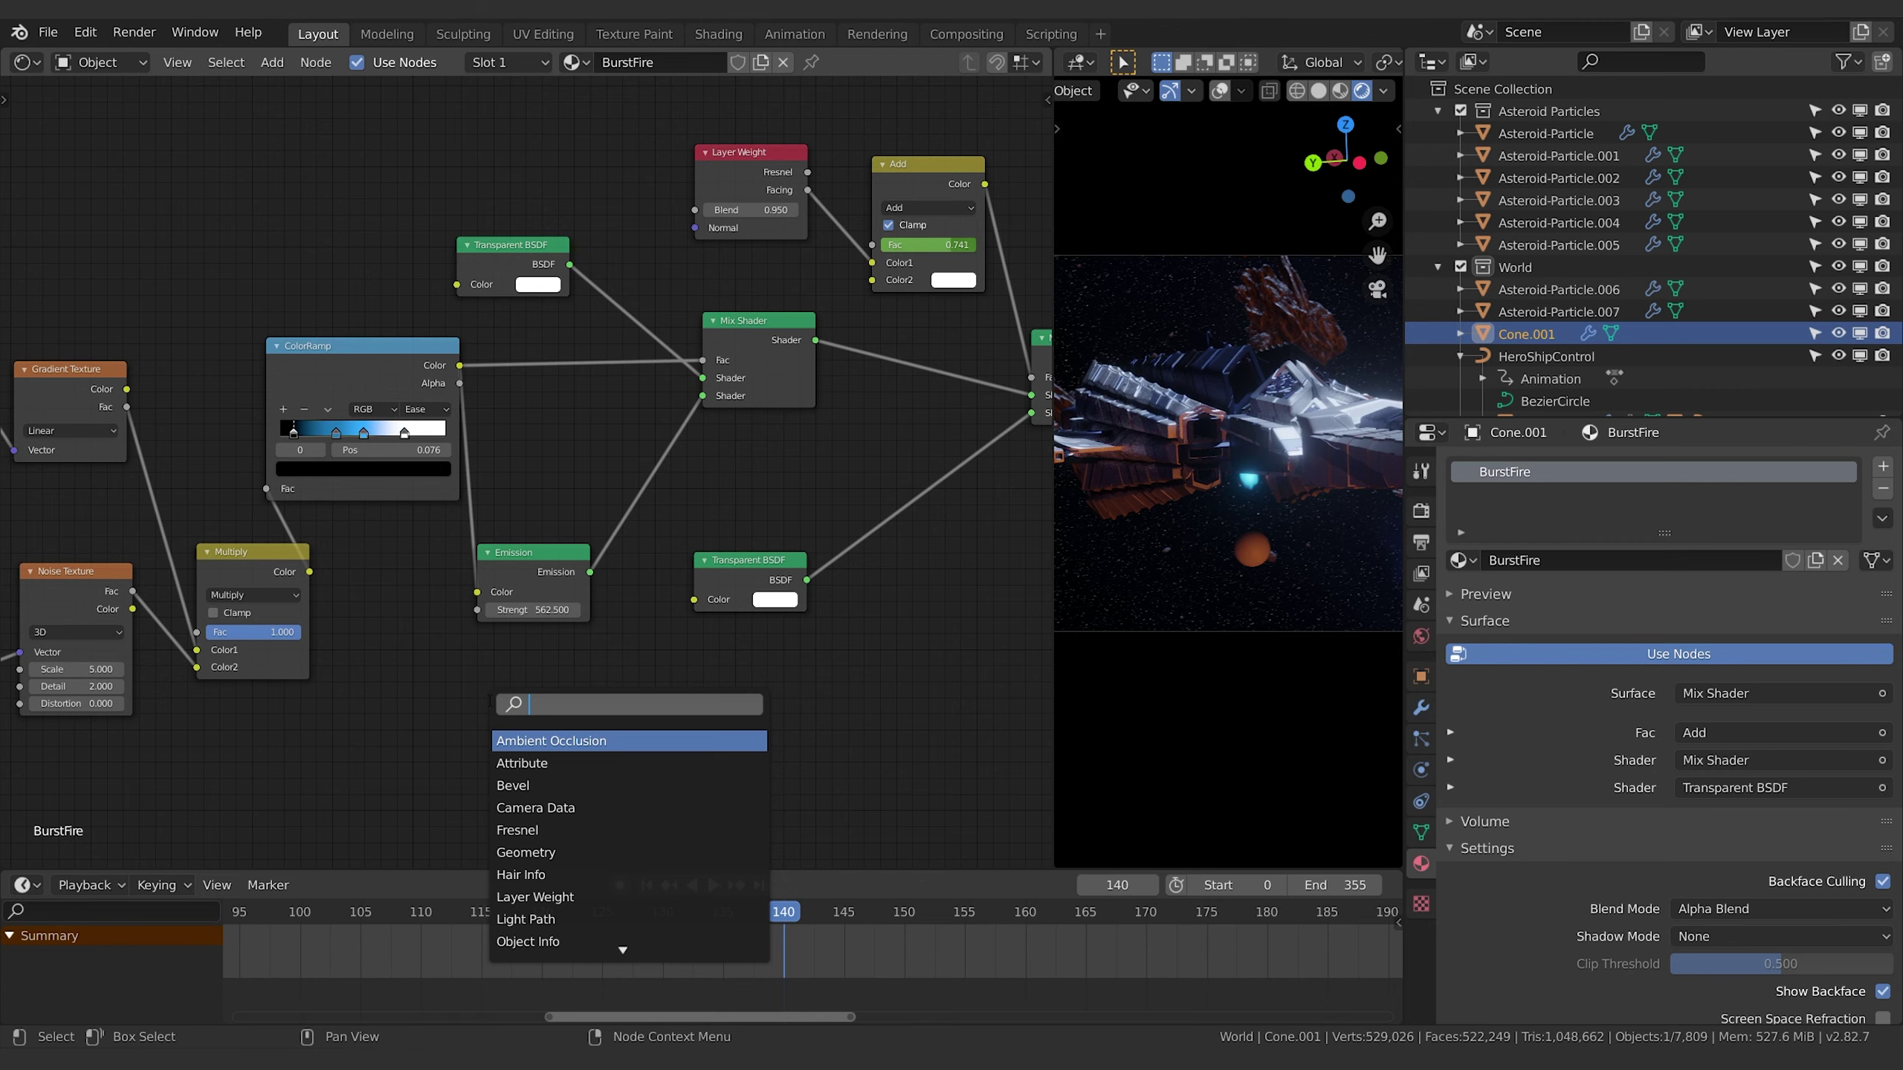
text(col)
key(Down)
key(Return)
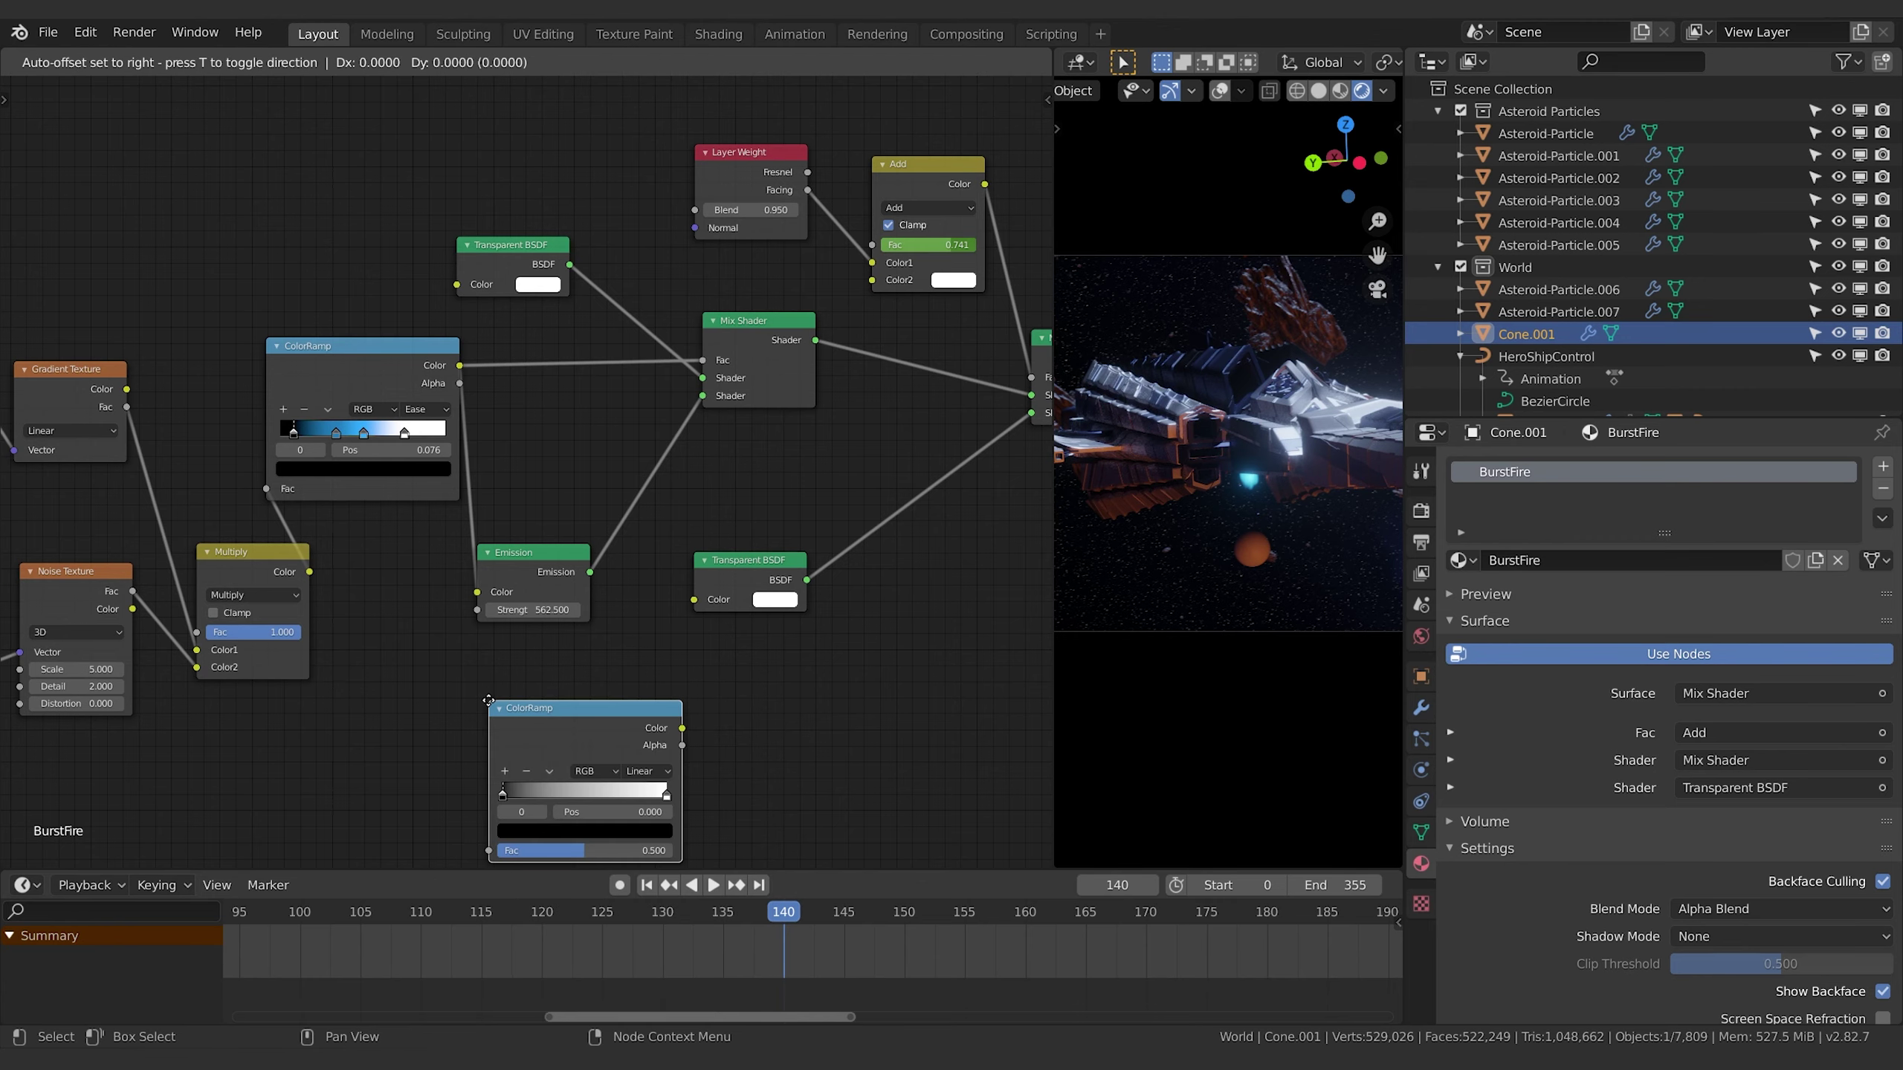
click(447, 638)
drag(460, 365, 455, 832)
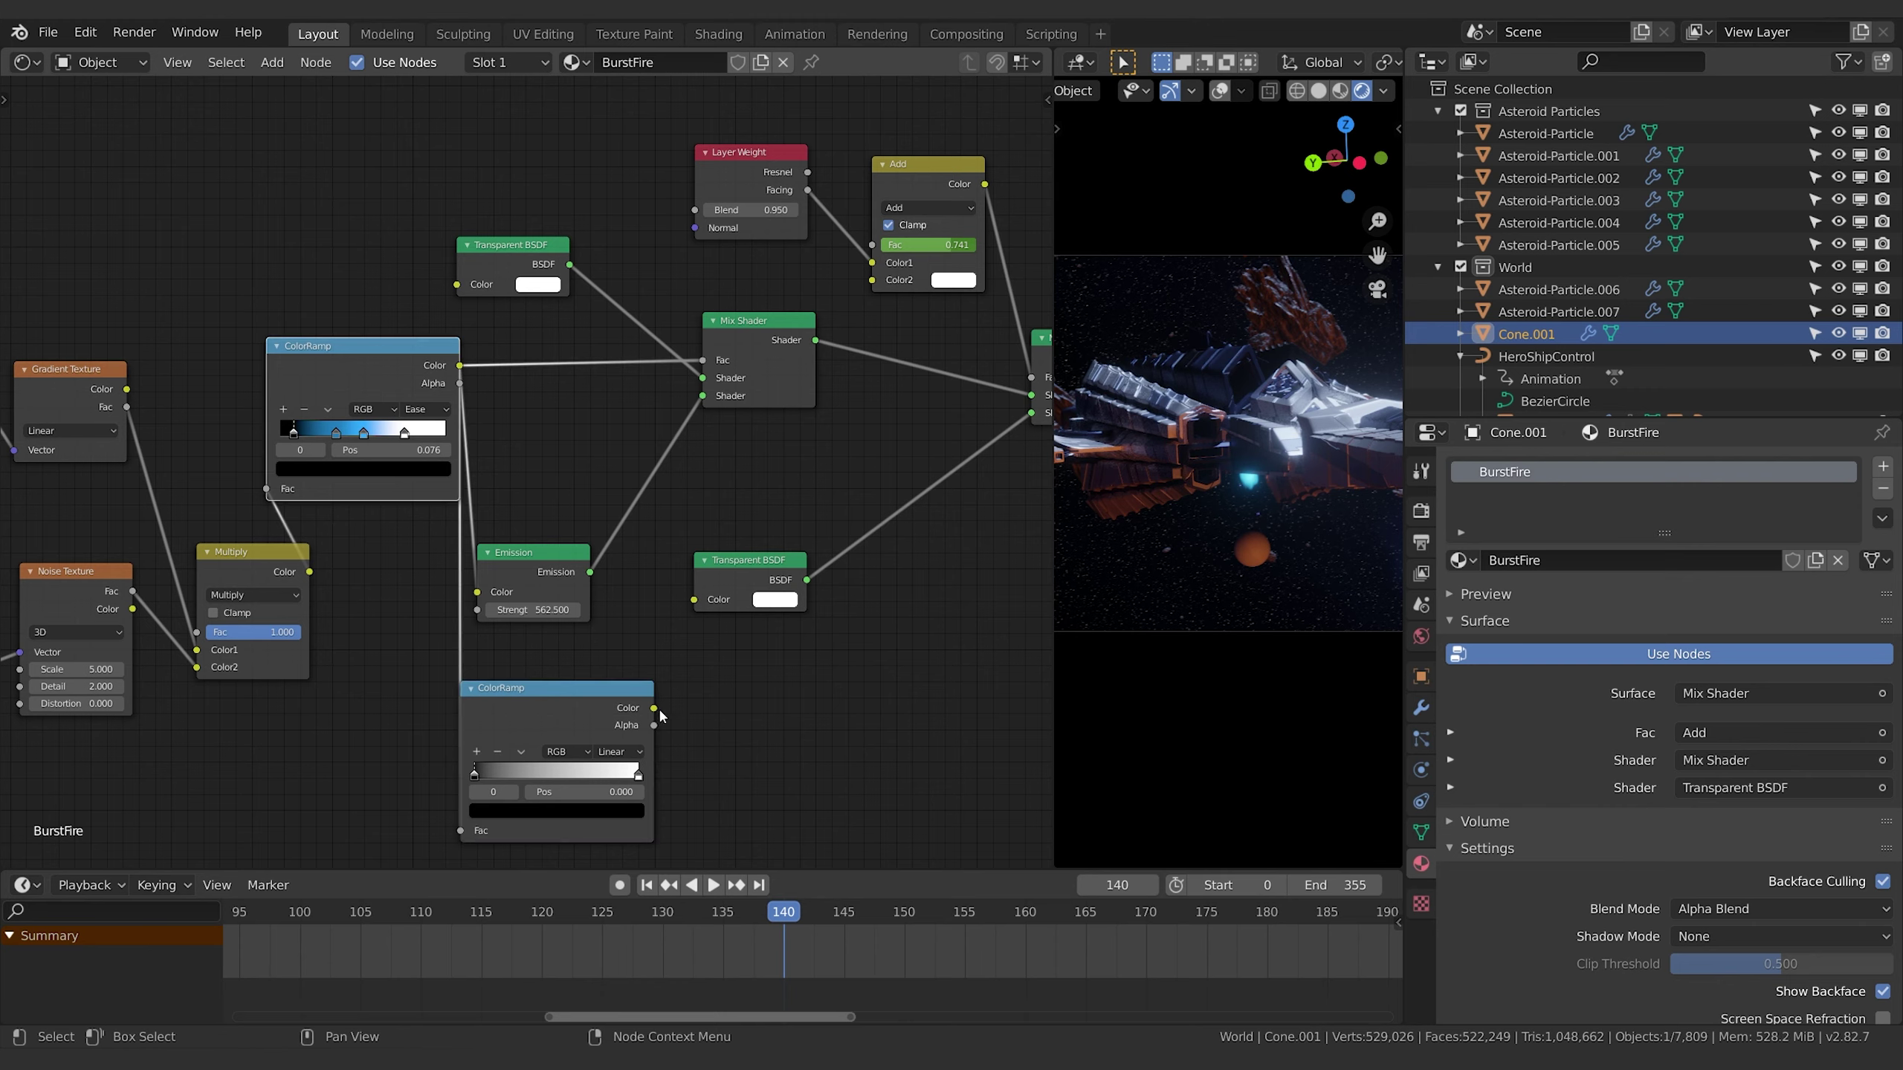
drag(654, 707, 702, 358)
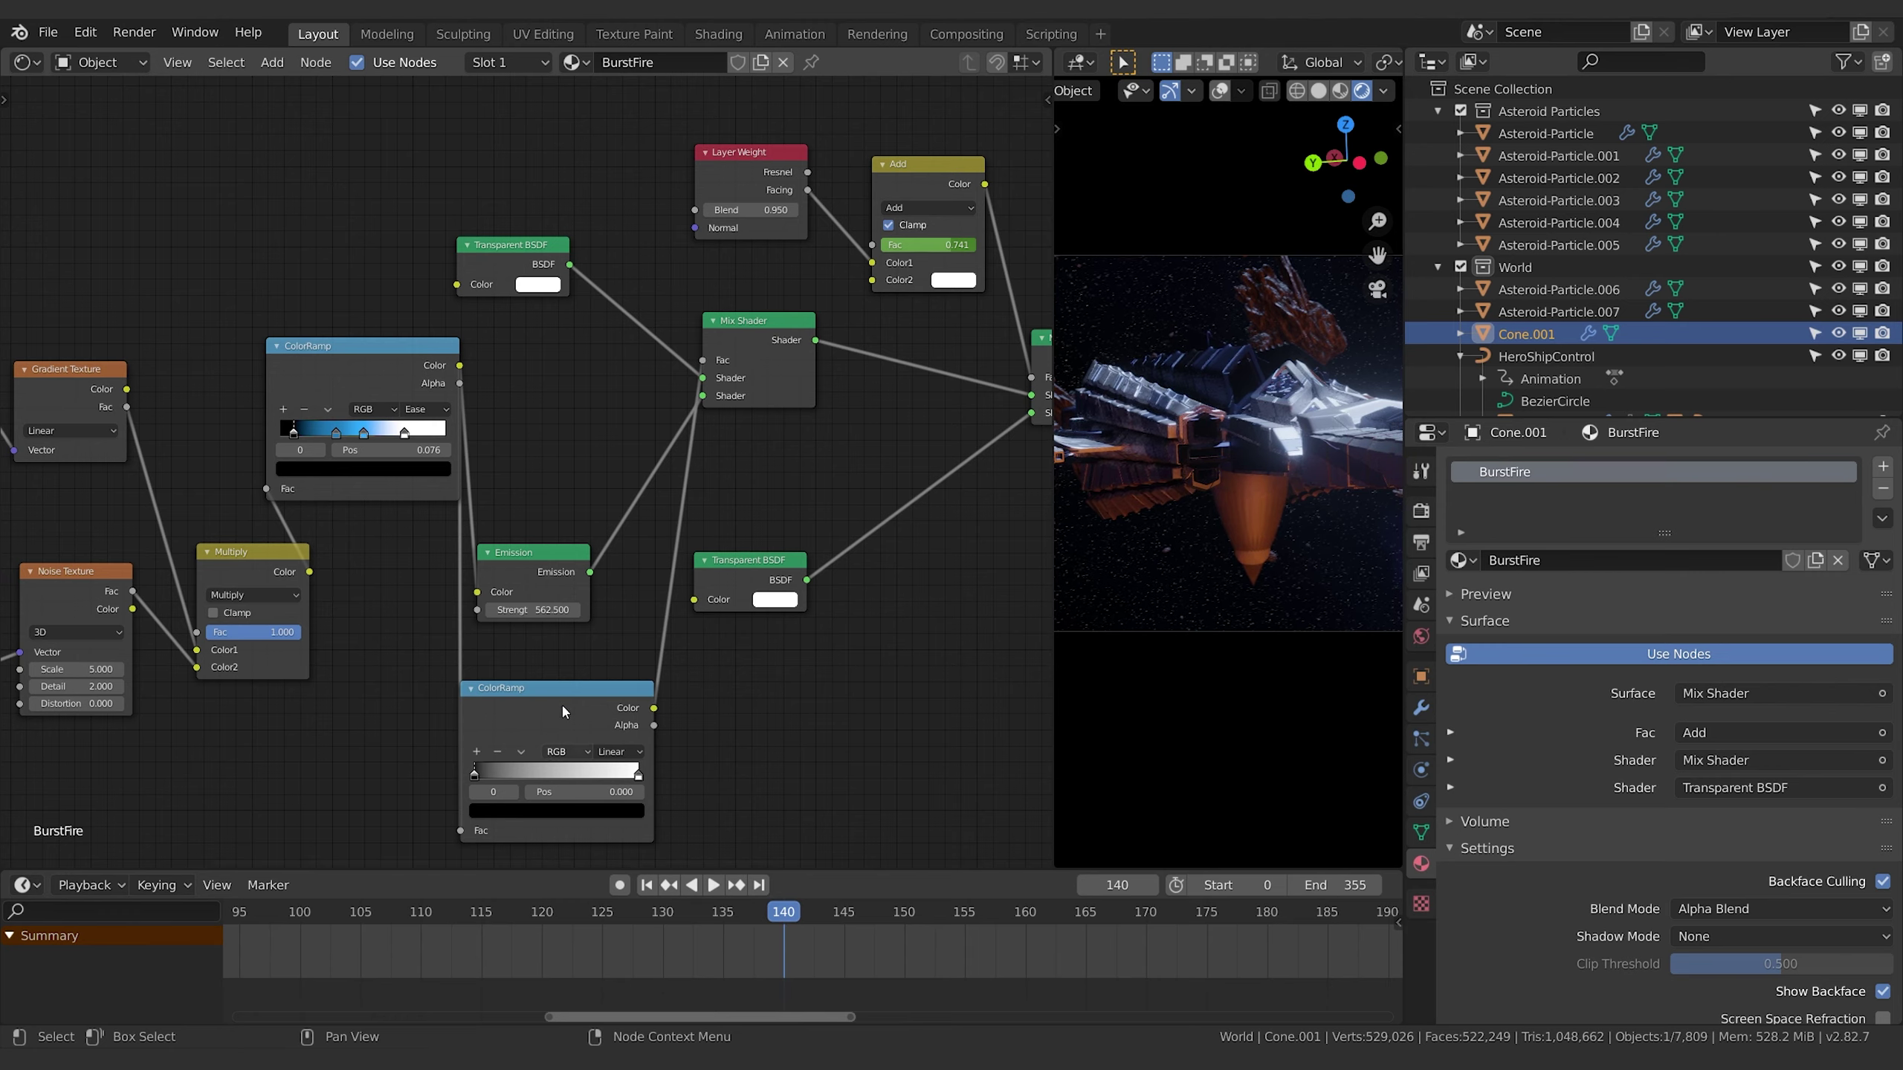
Place the second ColorRamp beside the first, nudge its black stop, and preview the burst.
drag(564, 712, 570, 370)
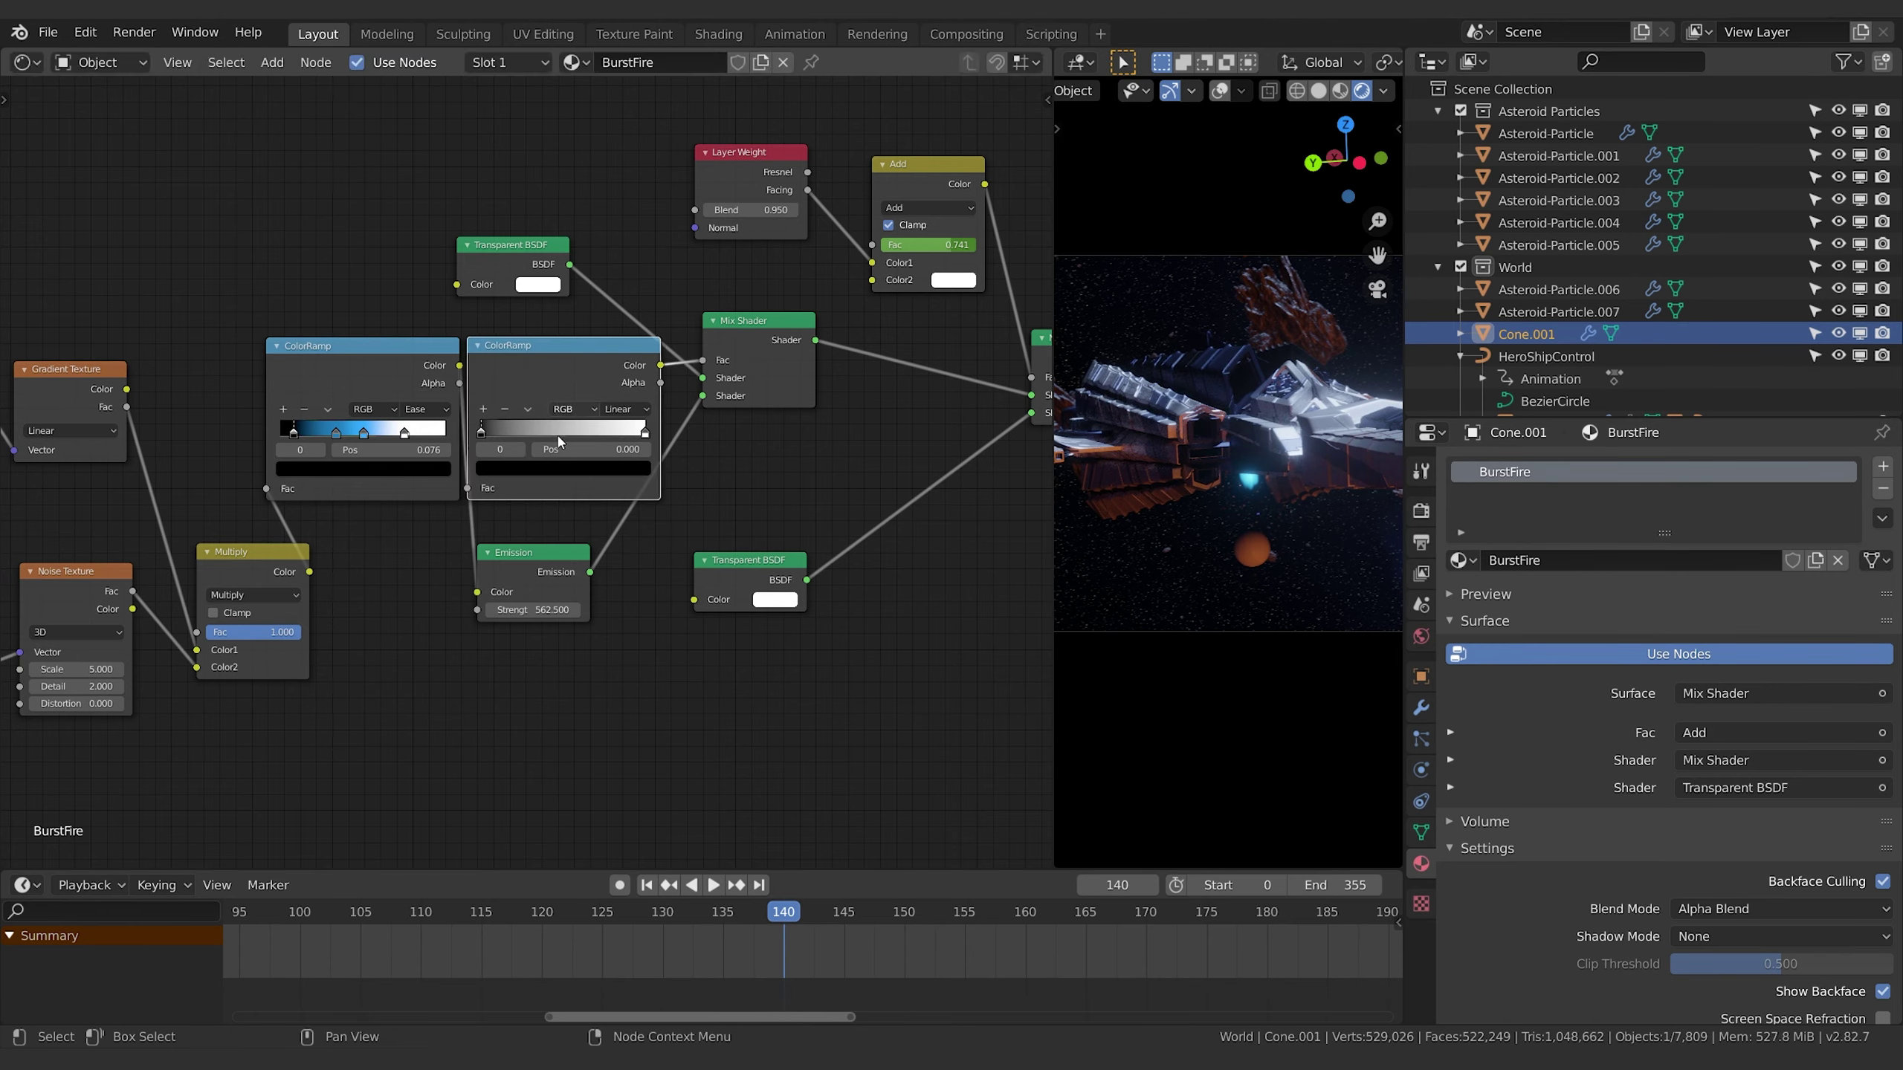
drag(480, 432, 494, 436)
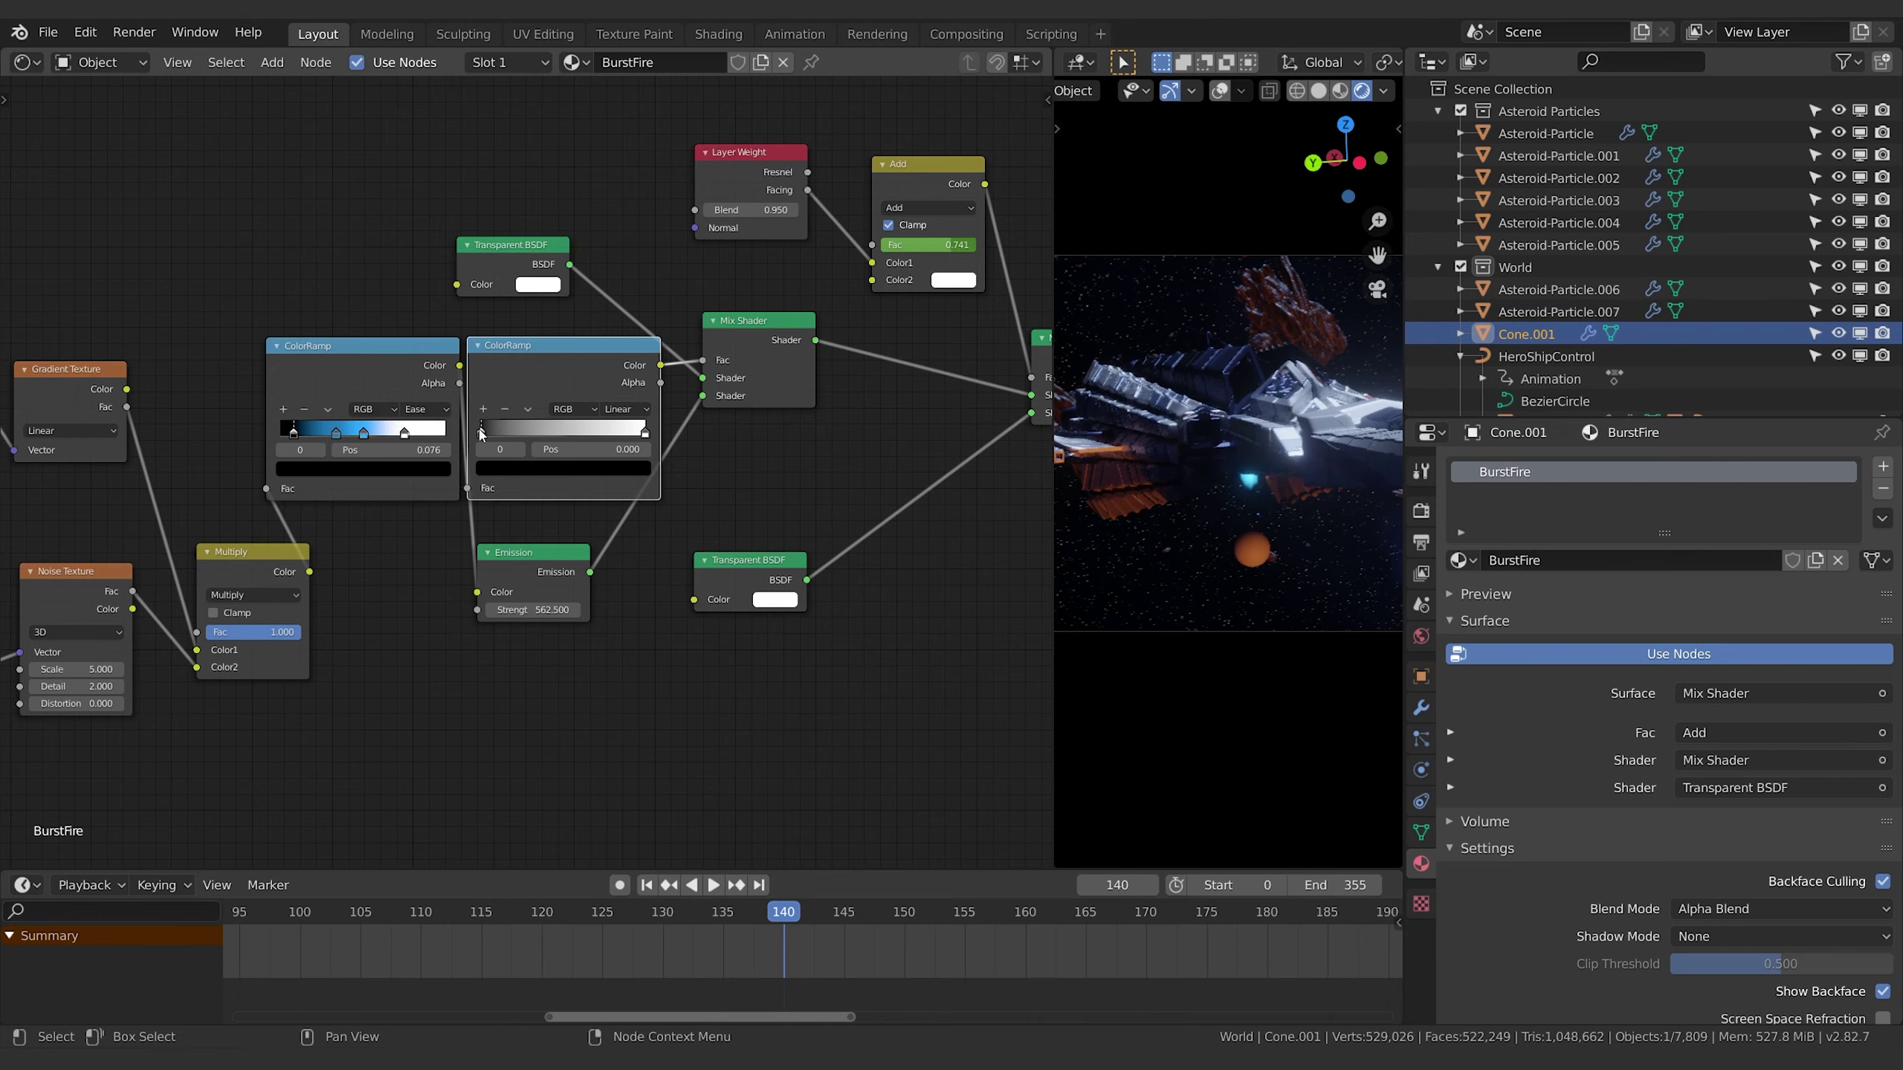
drag(759, 918, 710, 905)
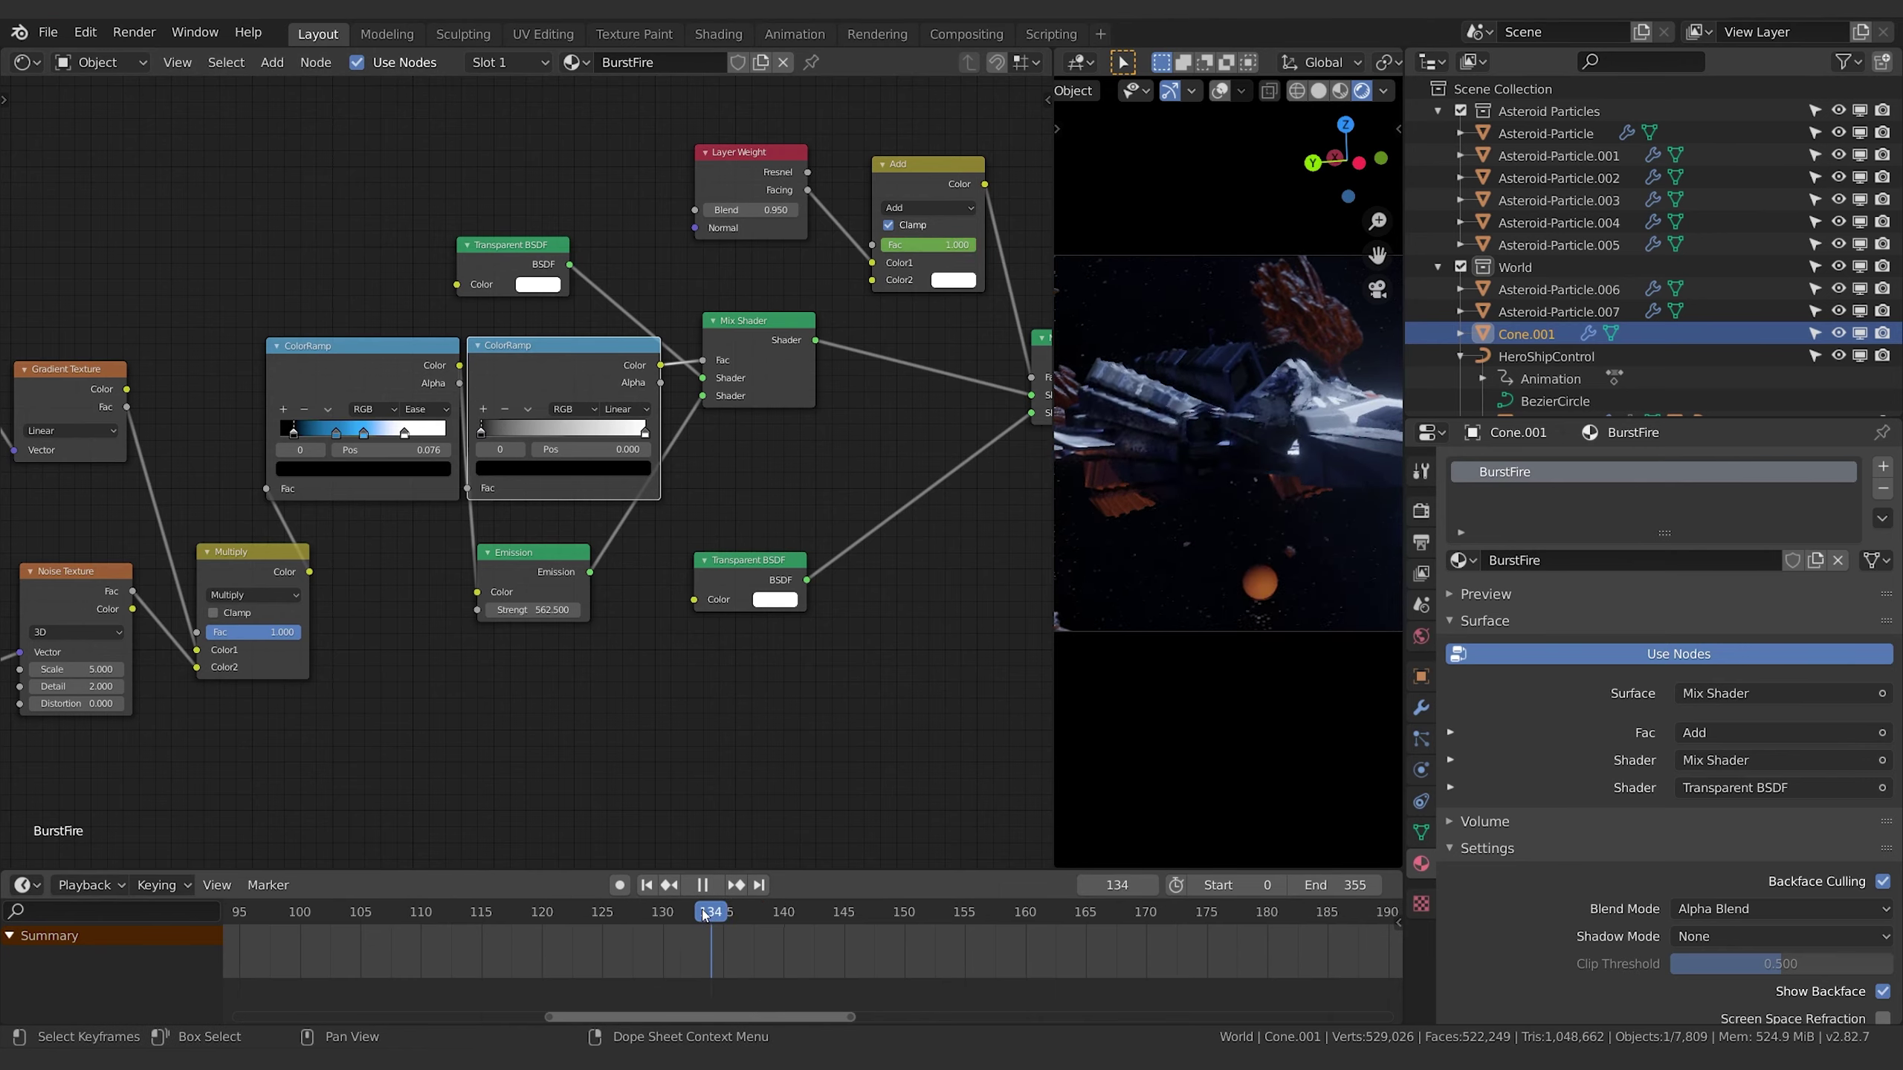
key(space)
click(701, 909)
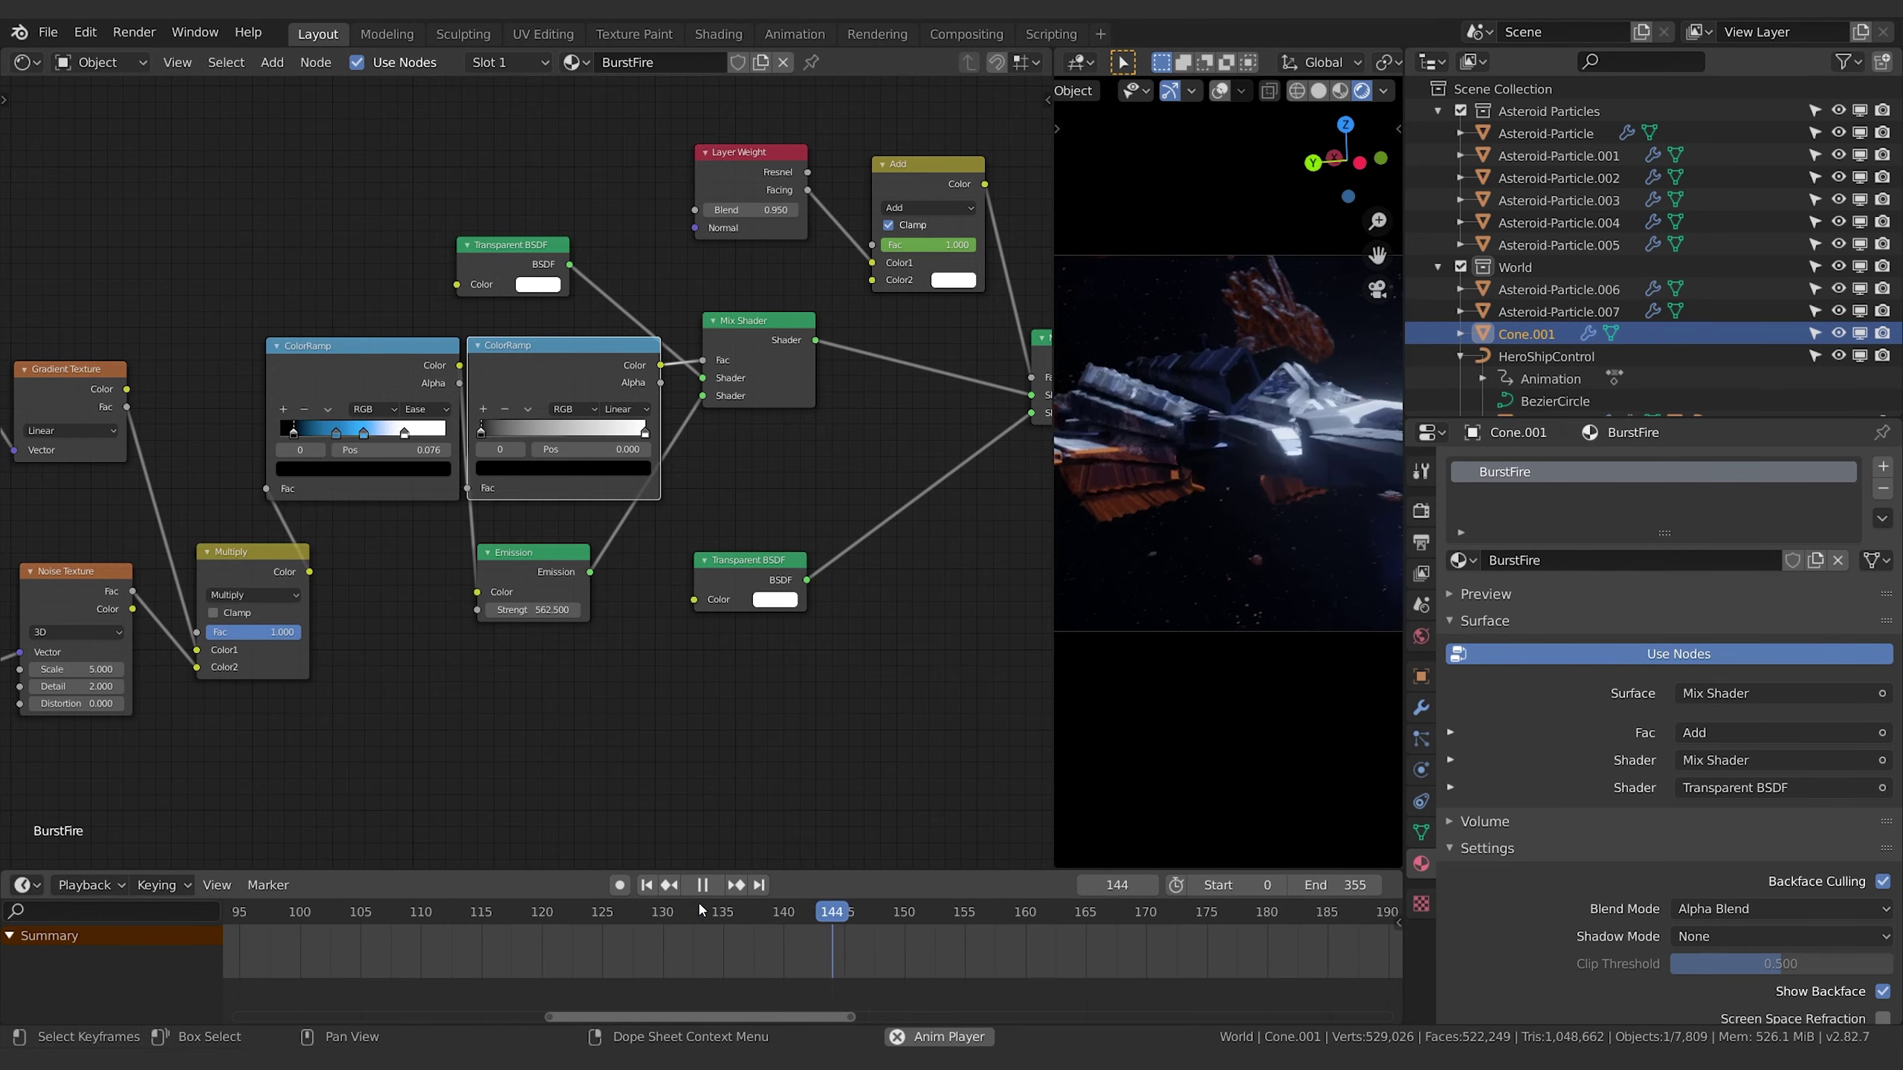
click(701, 910)
key(space)
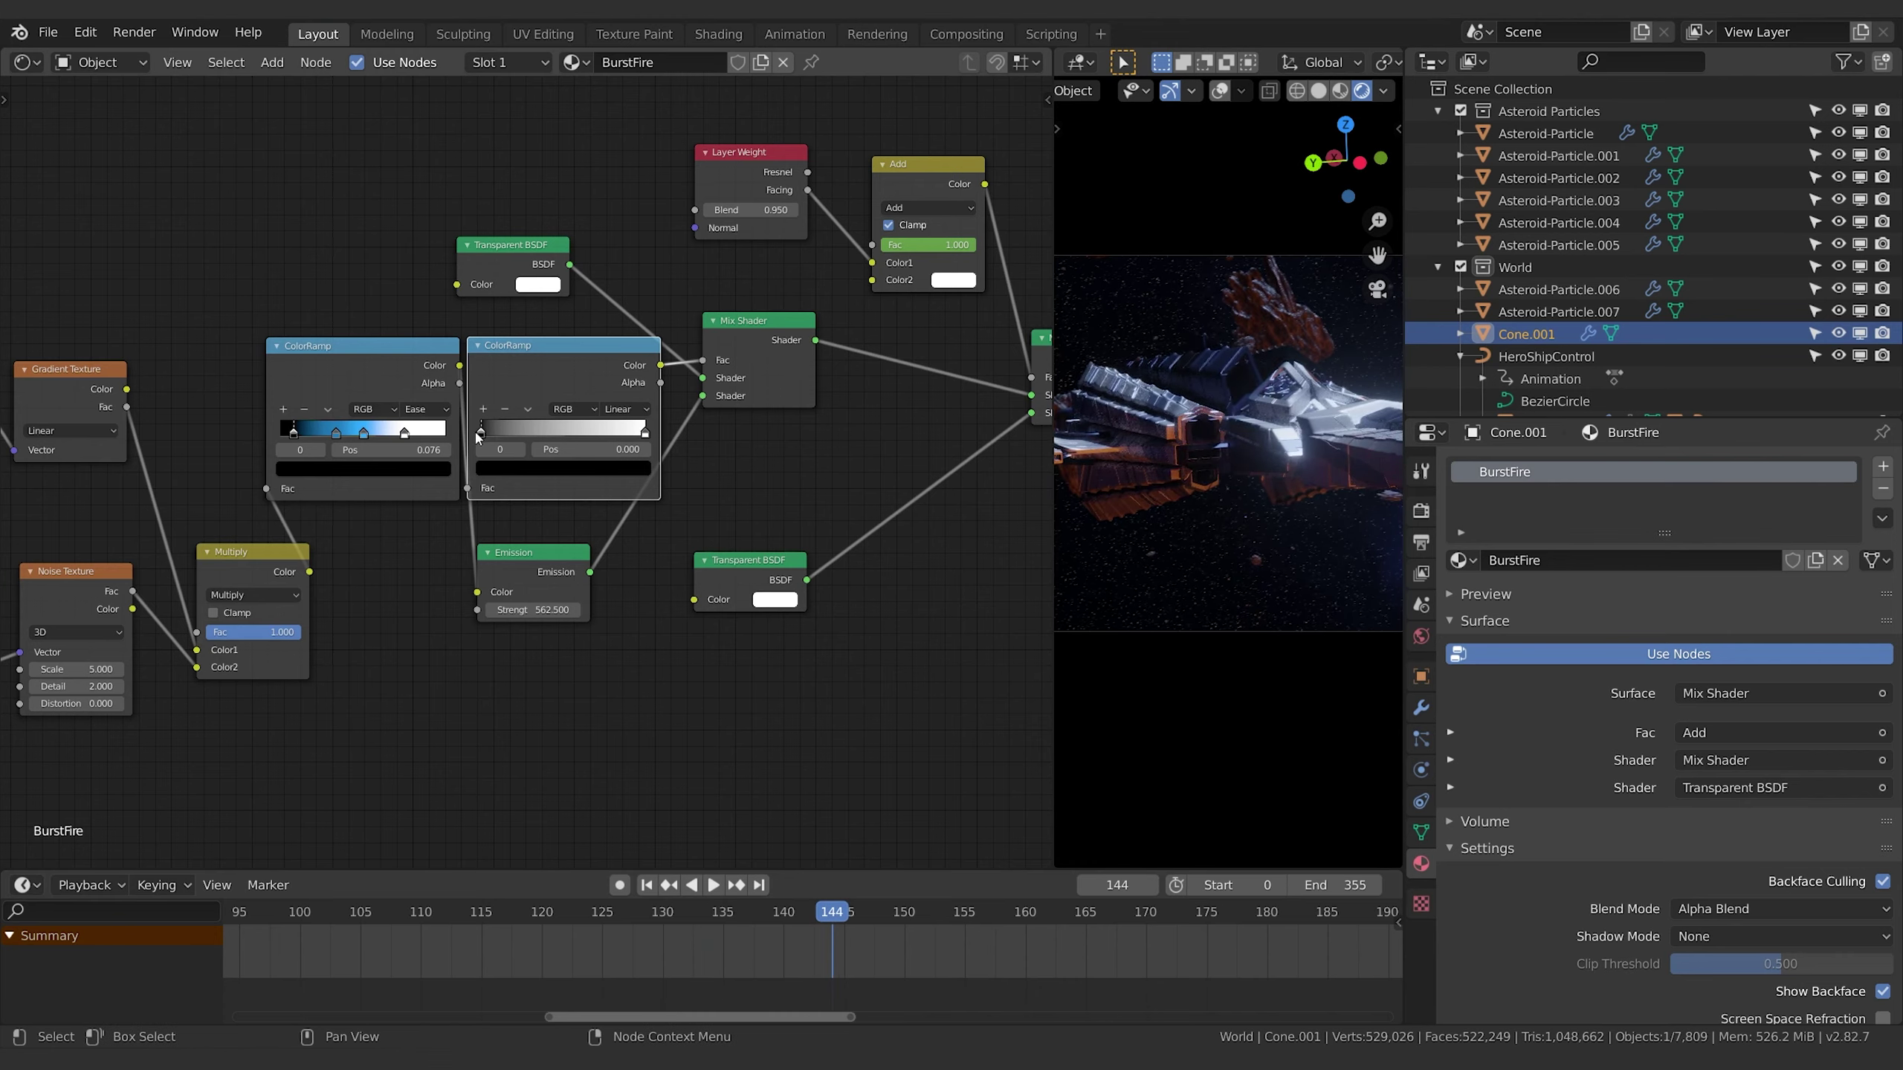
click(702, 916)
key(space)
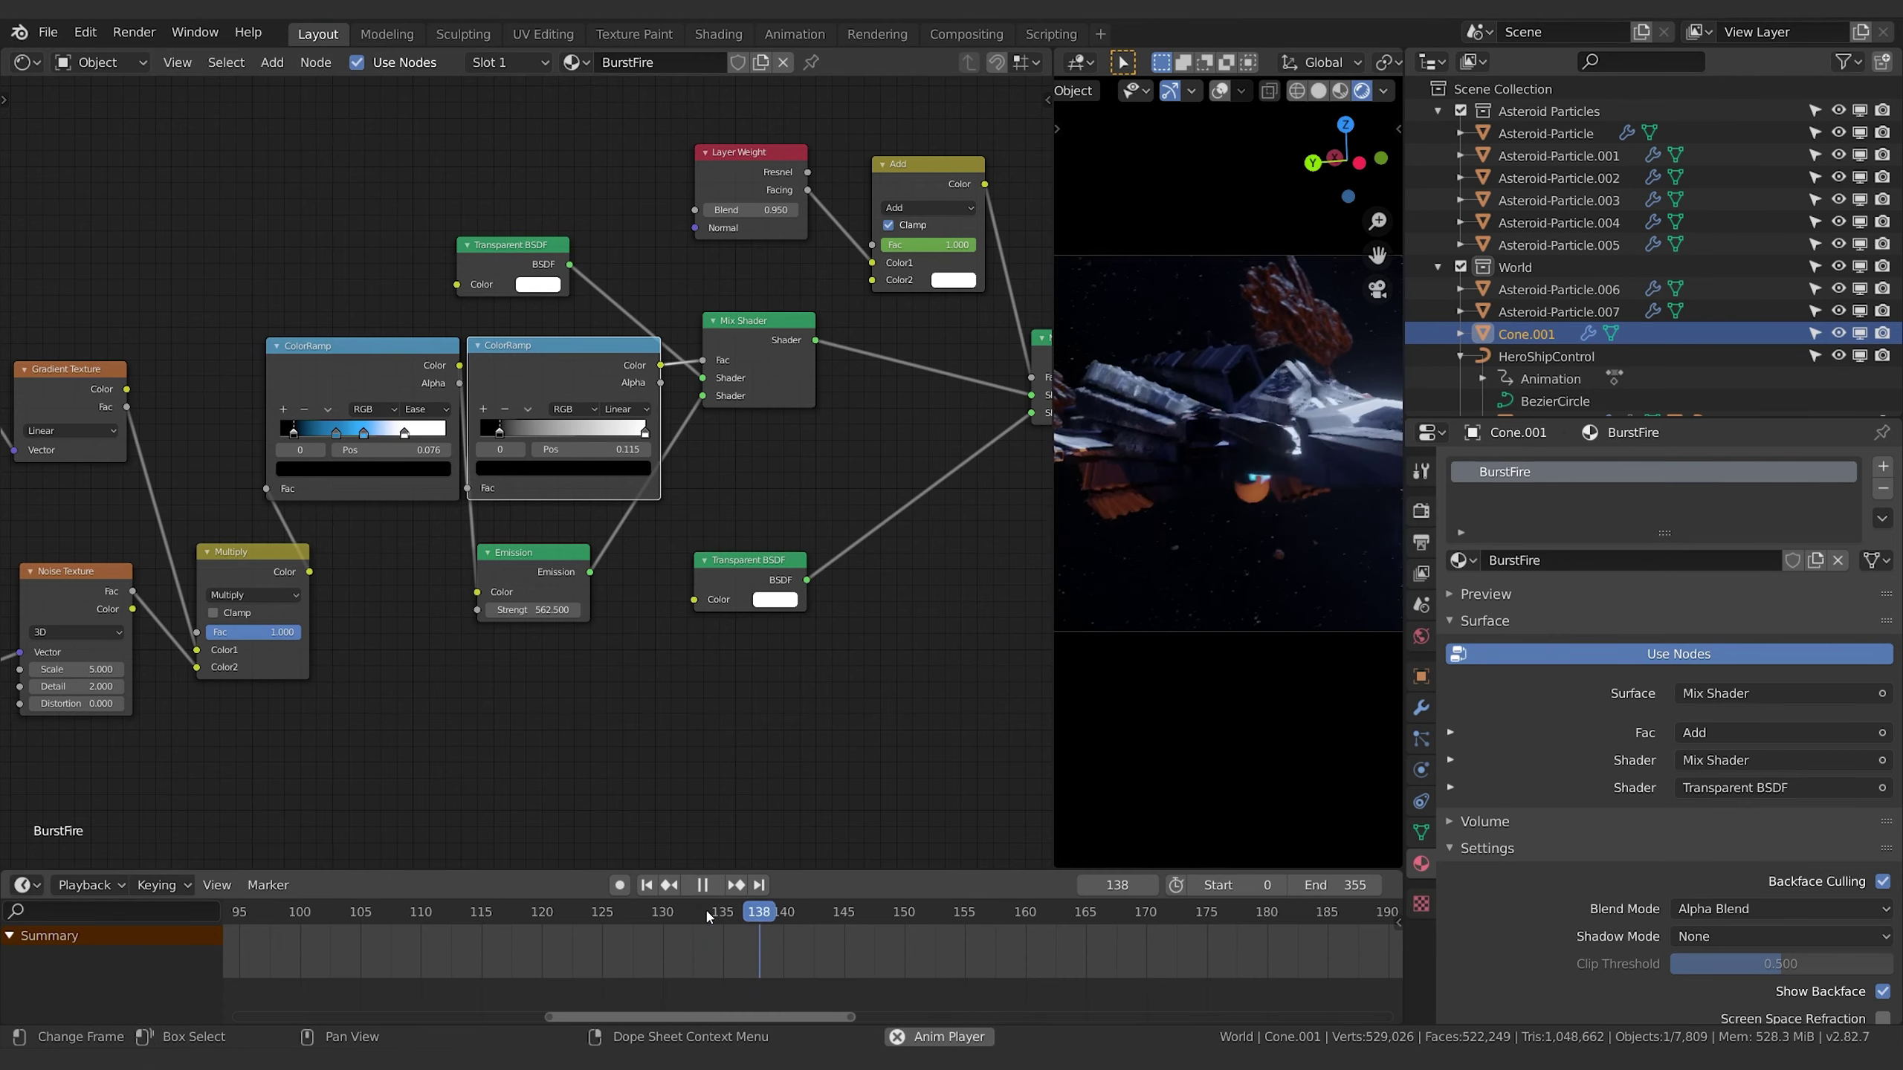
click(702, 918)
Return the black stop to 0 and move the white stop to 0.685.
drag(499, 433, 483, 434)
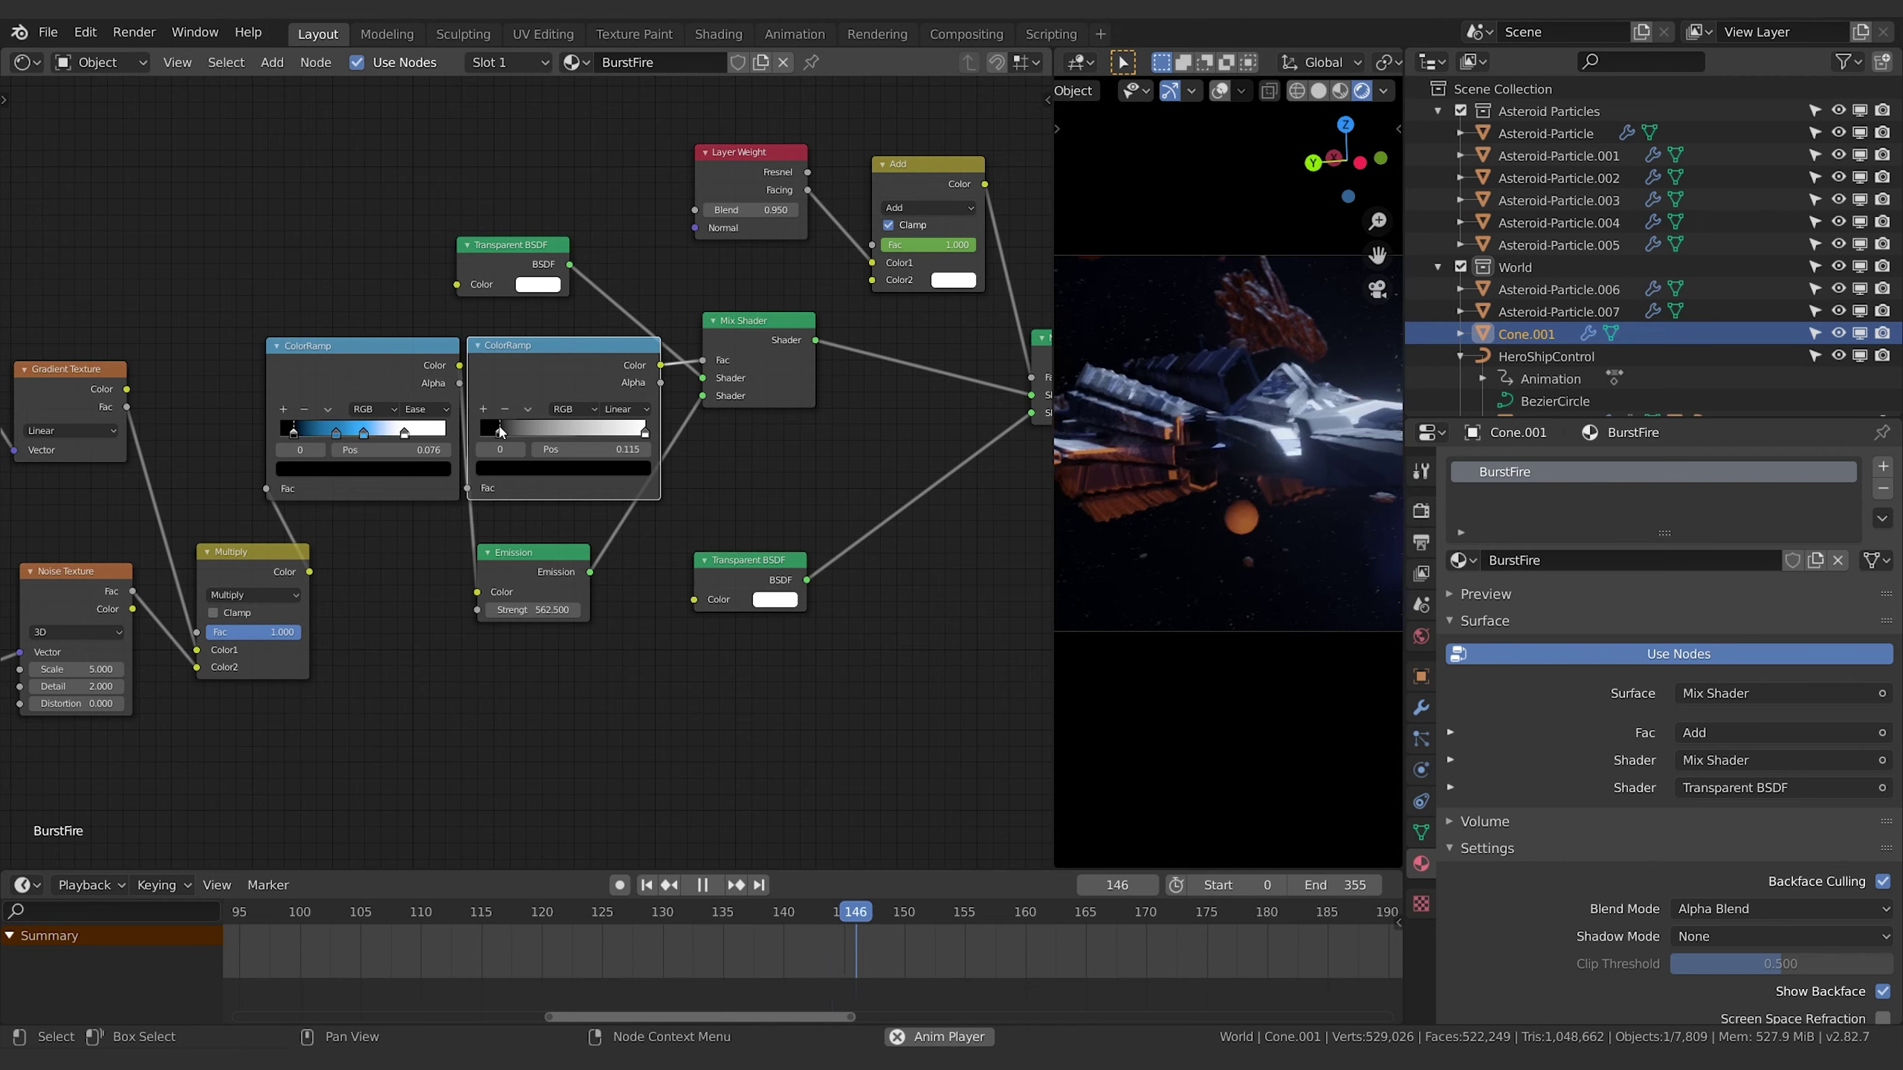
drag(645, 433, 593, 433)
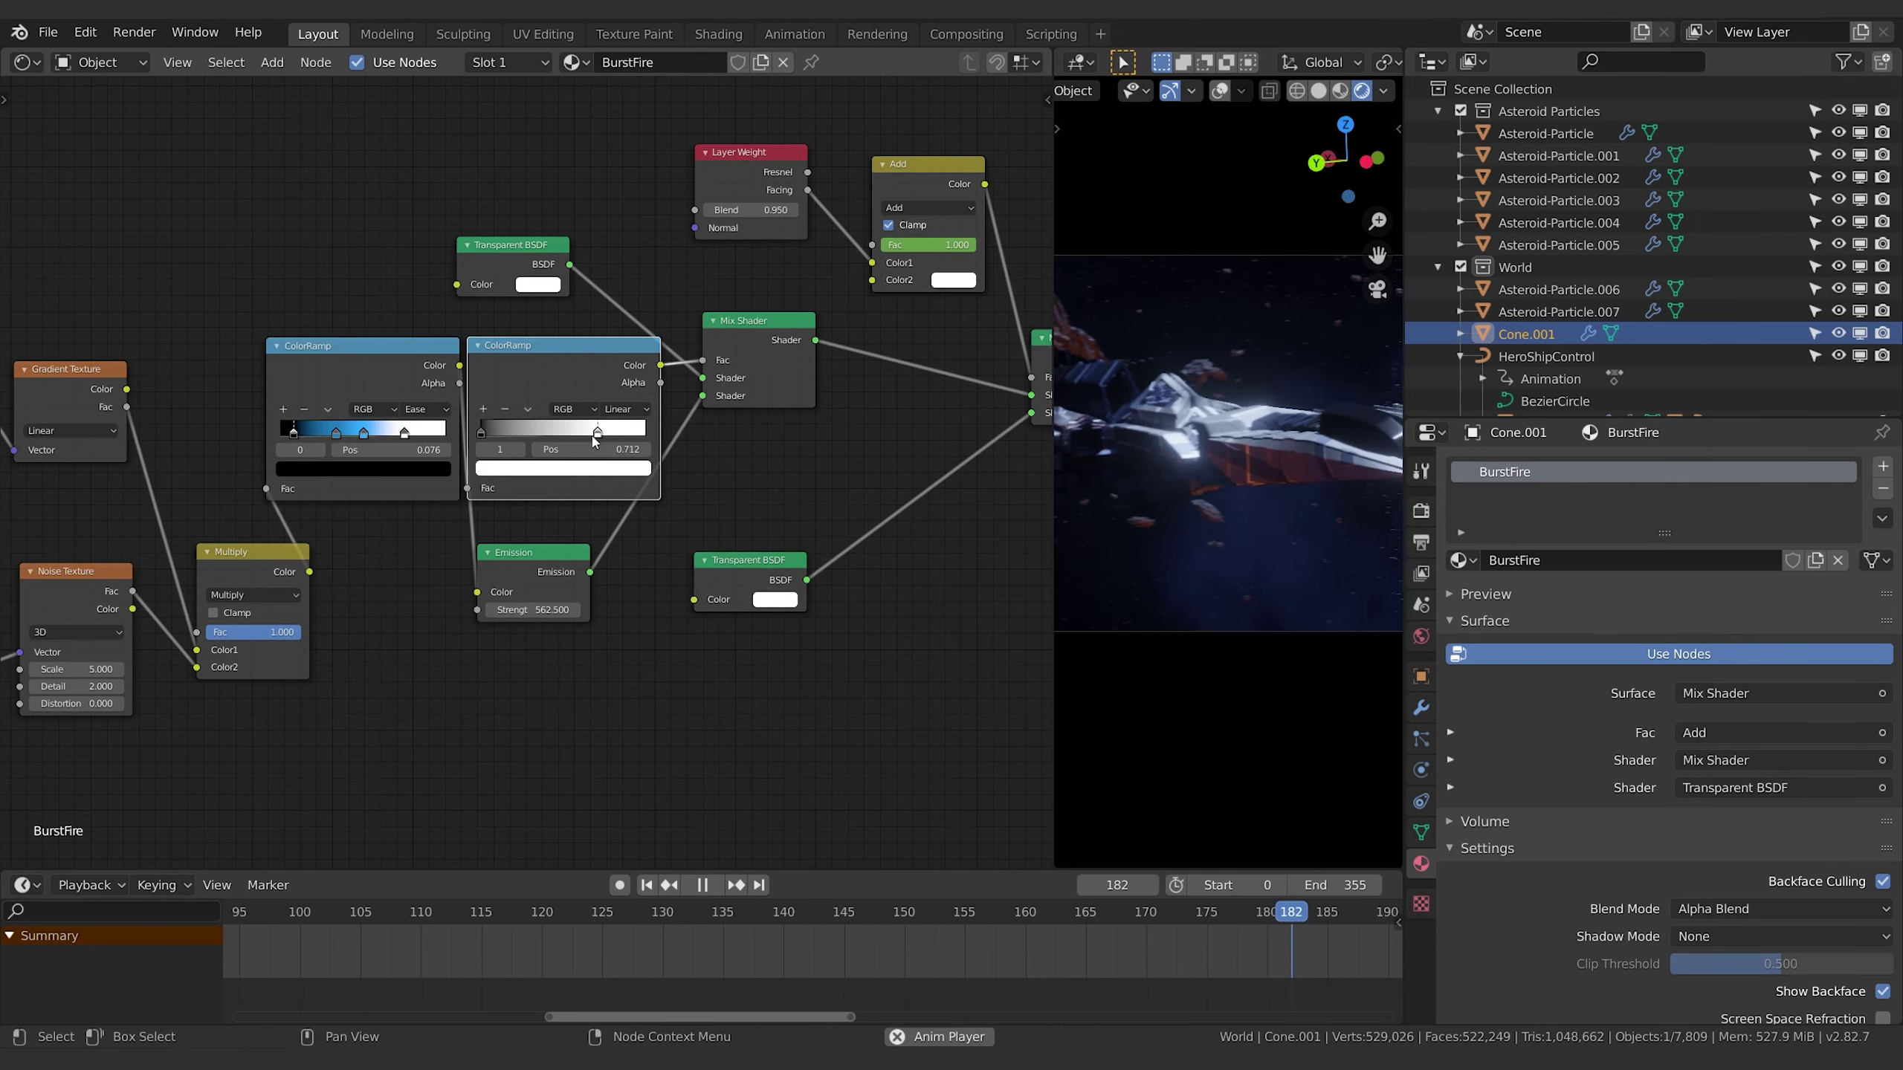
click(663, 915)
drag(683, 912, 707, 912)
click(929, 171)
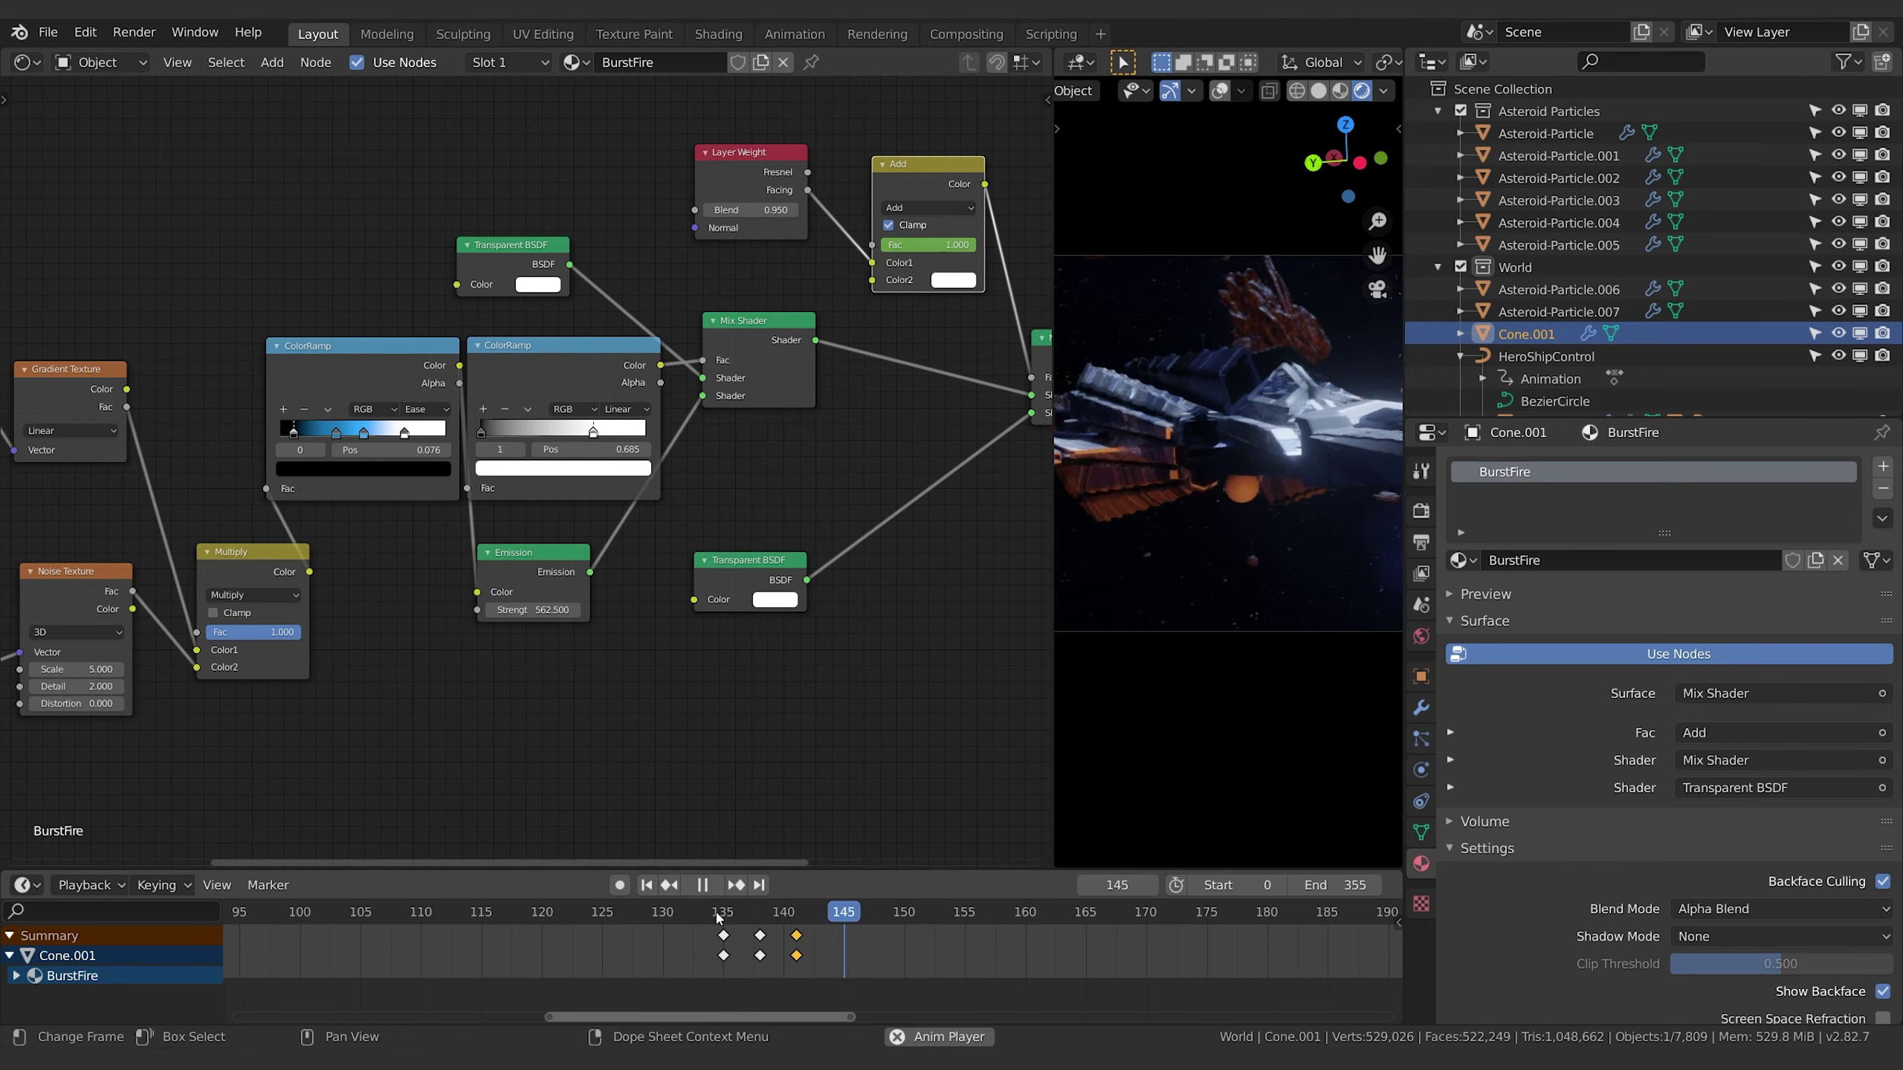
Replay the burst repeatedly from around frames 130–135.
click(718, 916)
key(space)
key(space)
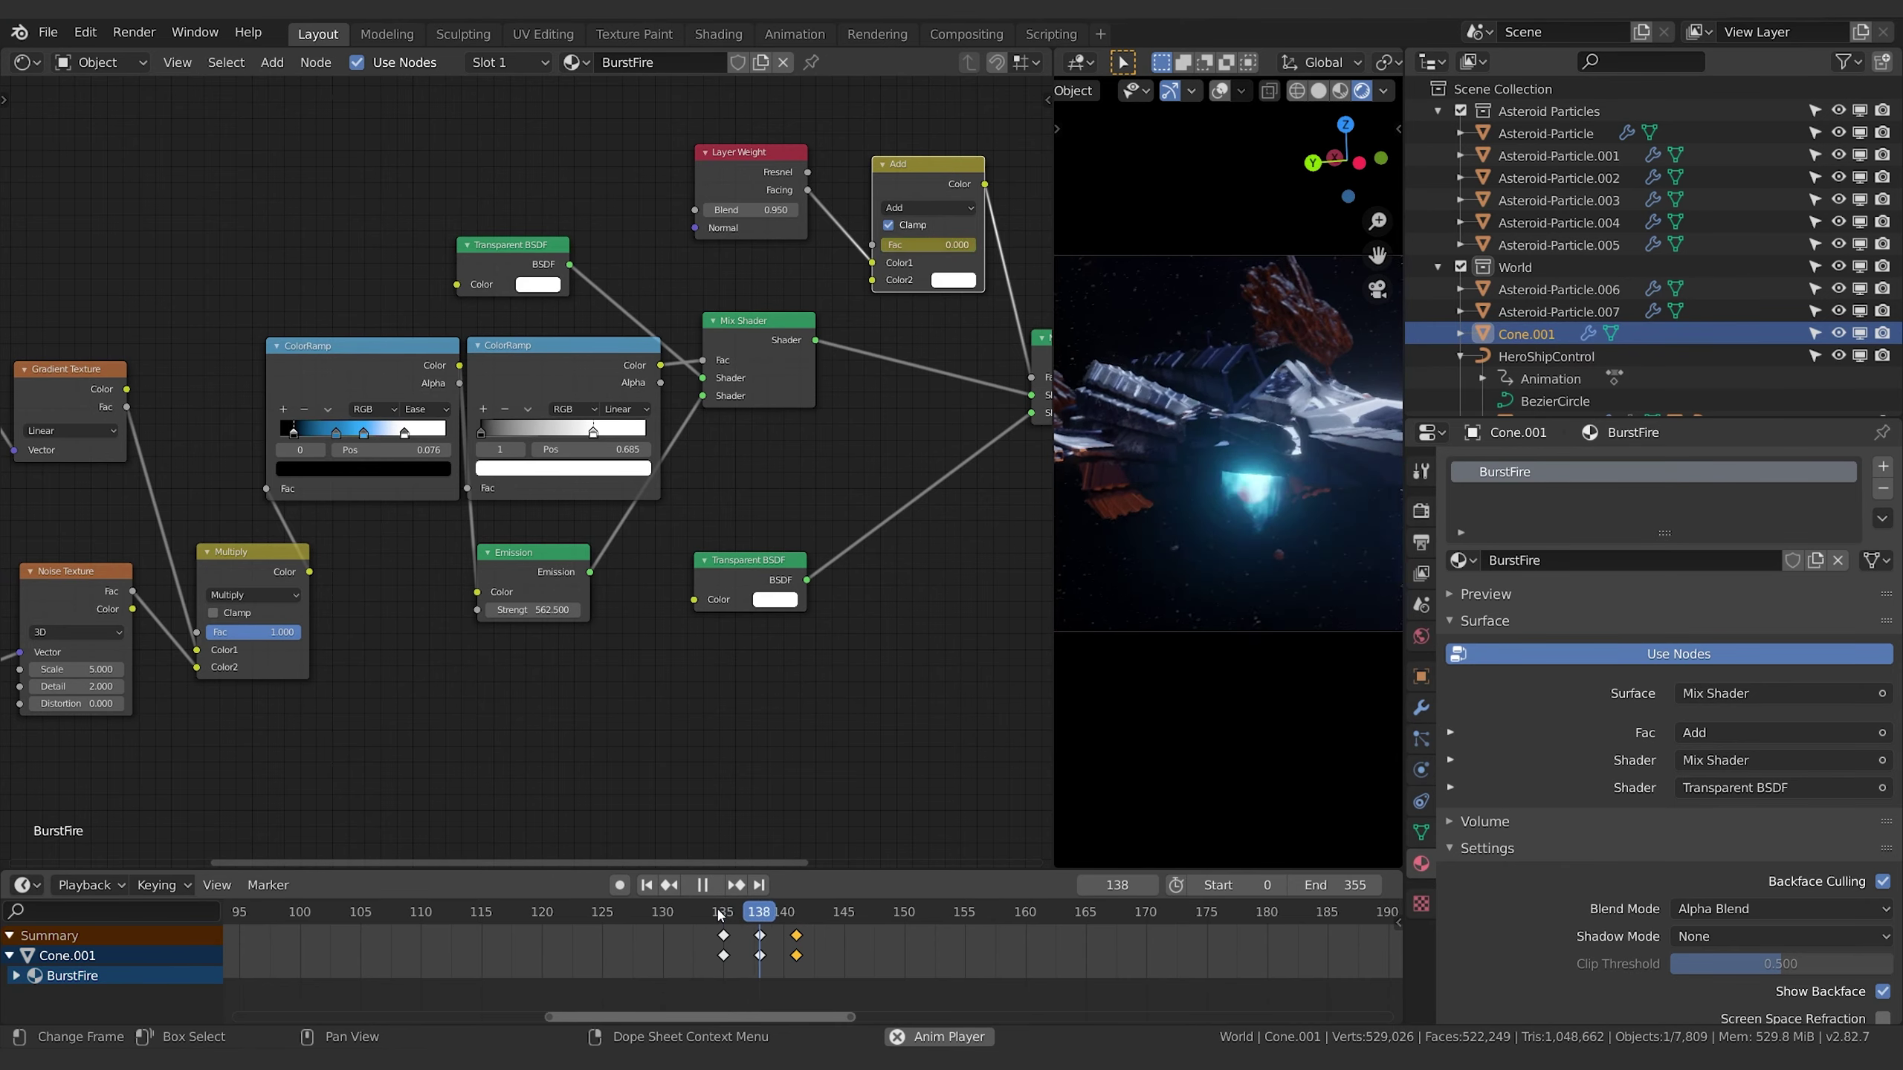
click(716, 913)
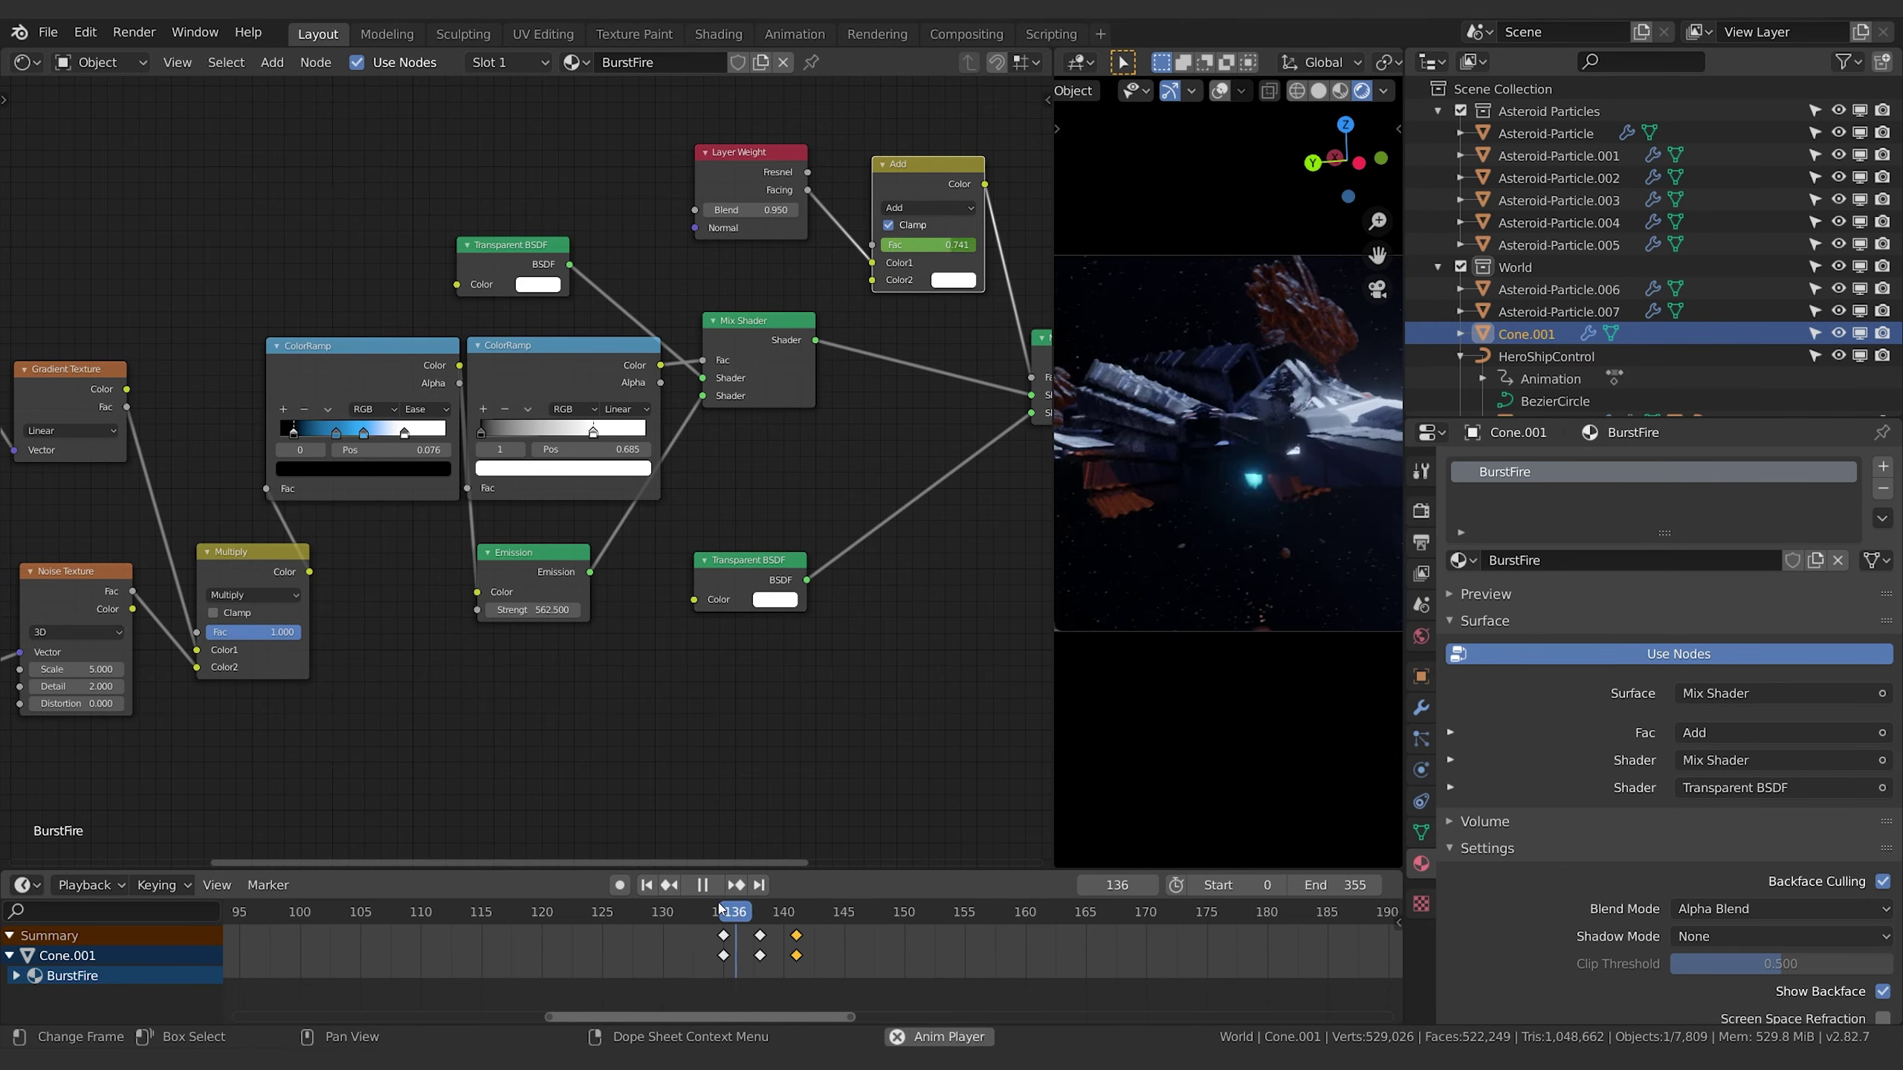
key(space)
click(718, 913)
key(space)
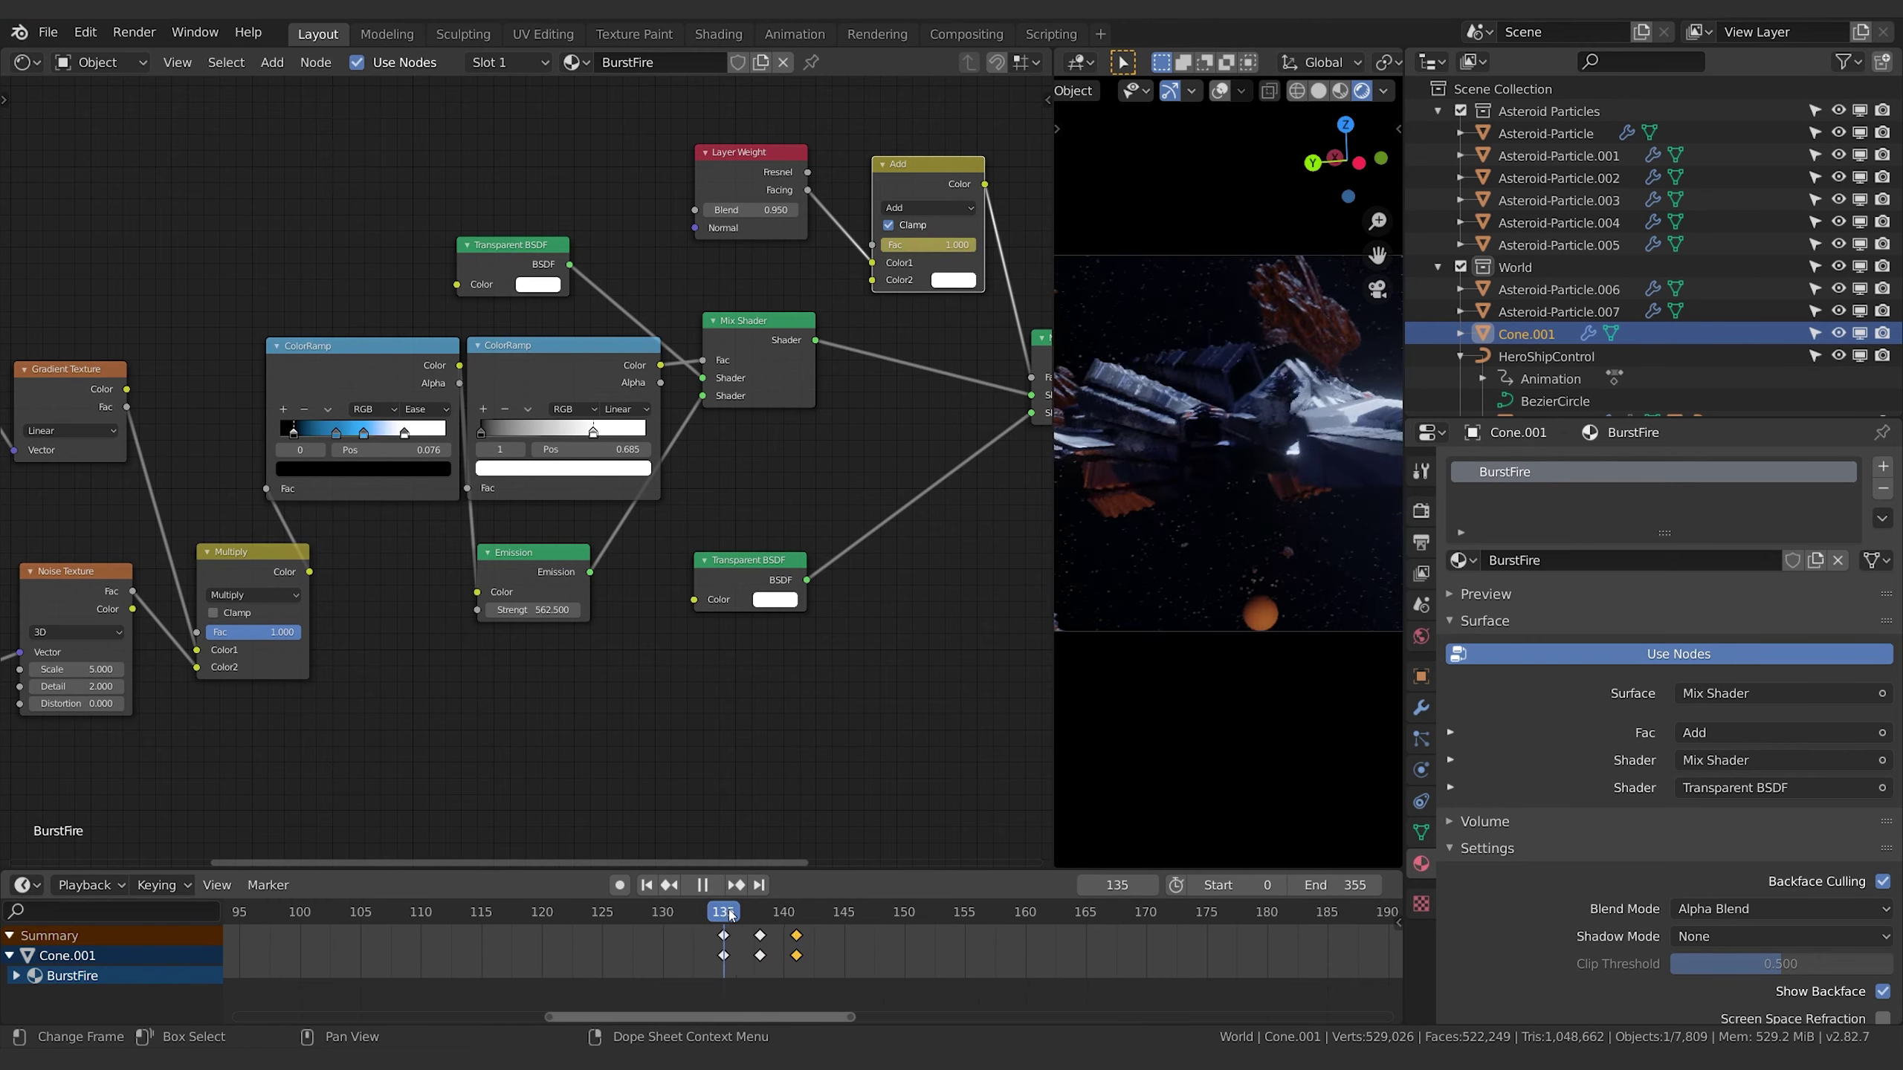
drag(676, 918, 664, 918)
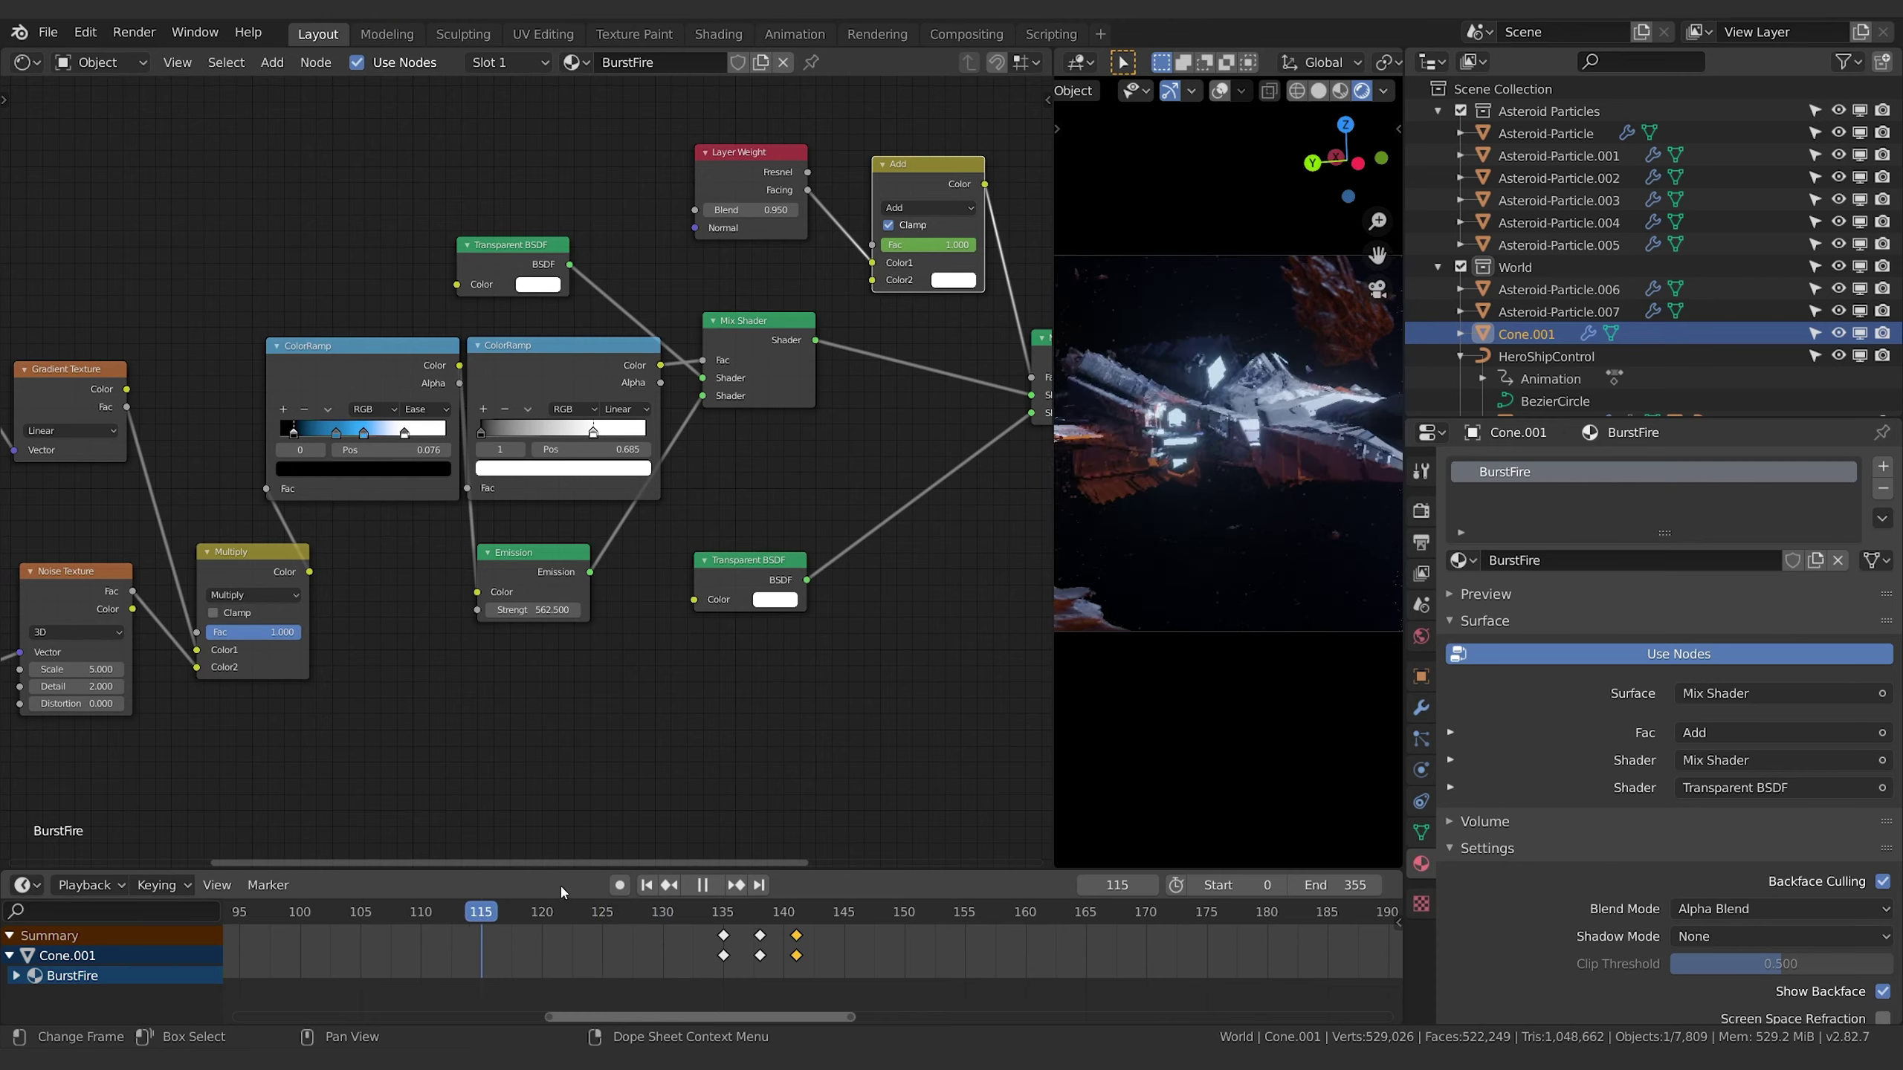
click(666, 886)
key(space)
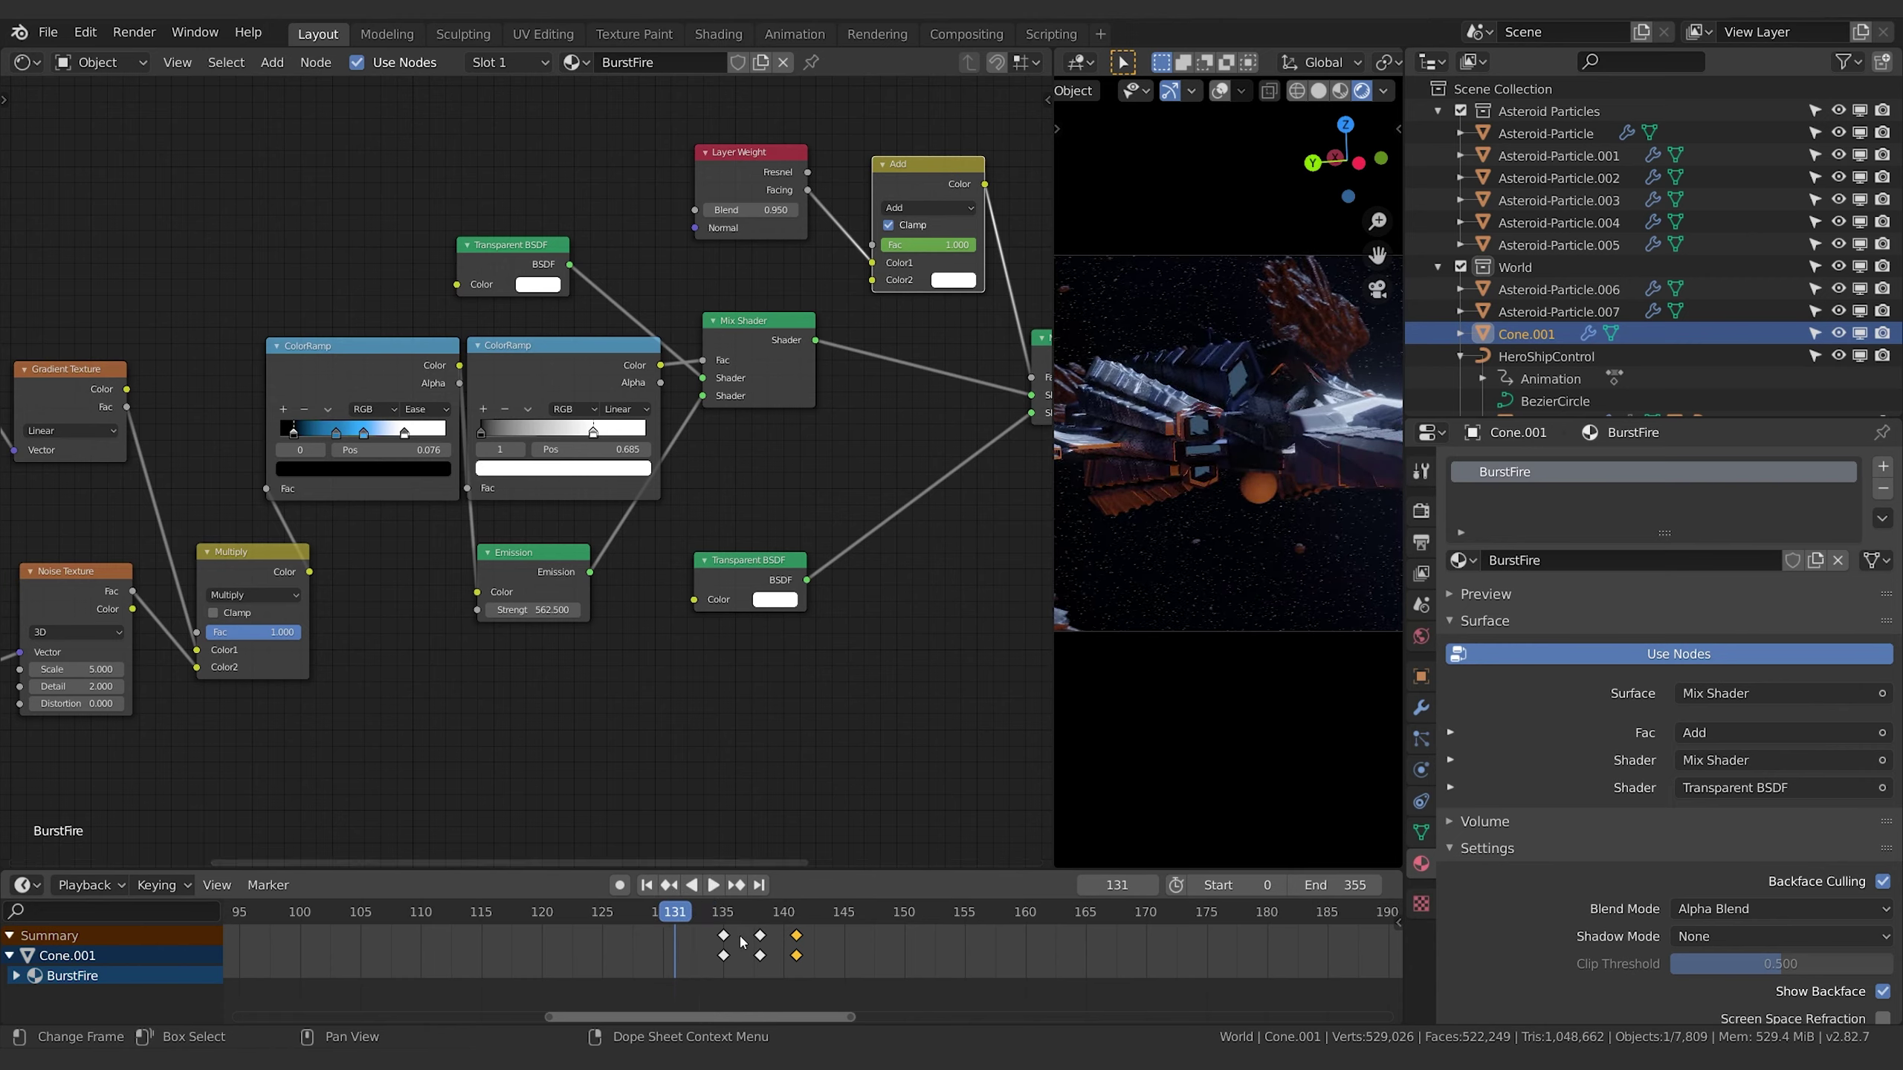
Duplicate the three burst keyframes to new frames and play the repeated bursts from frame 127.
key(b)
drag(709, 923, 856, 962)
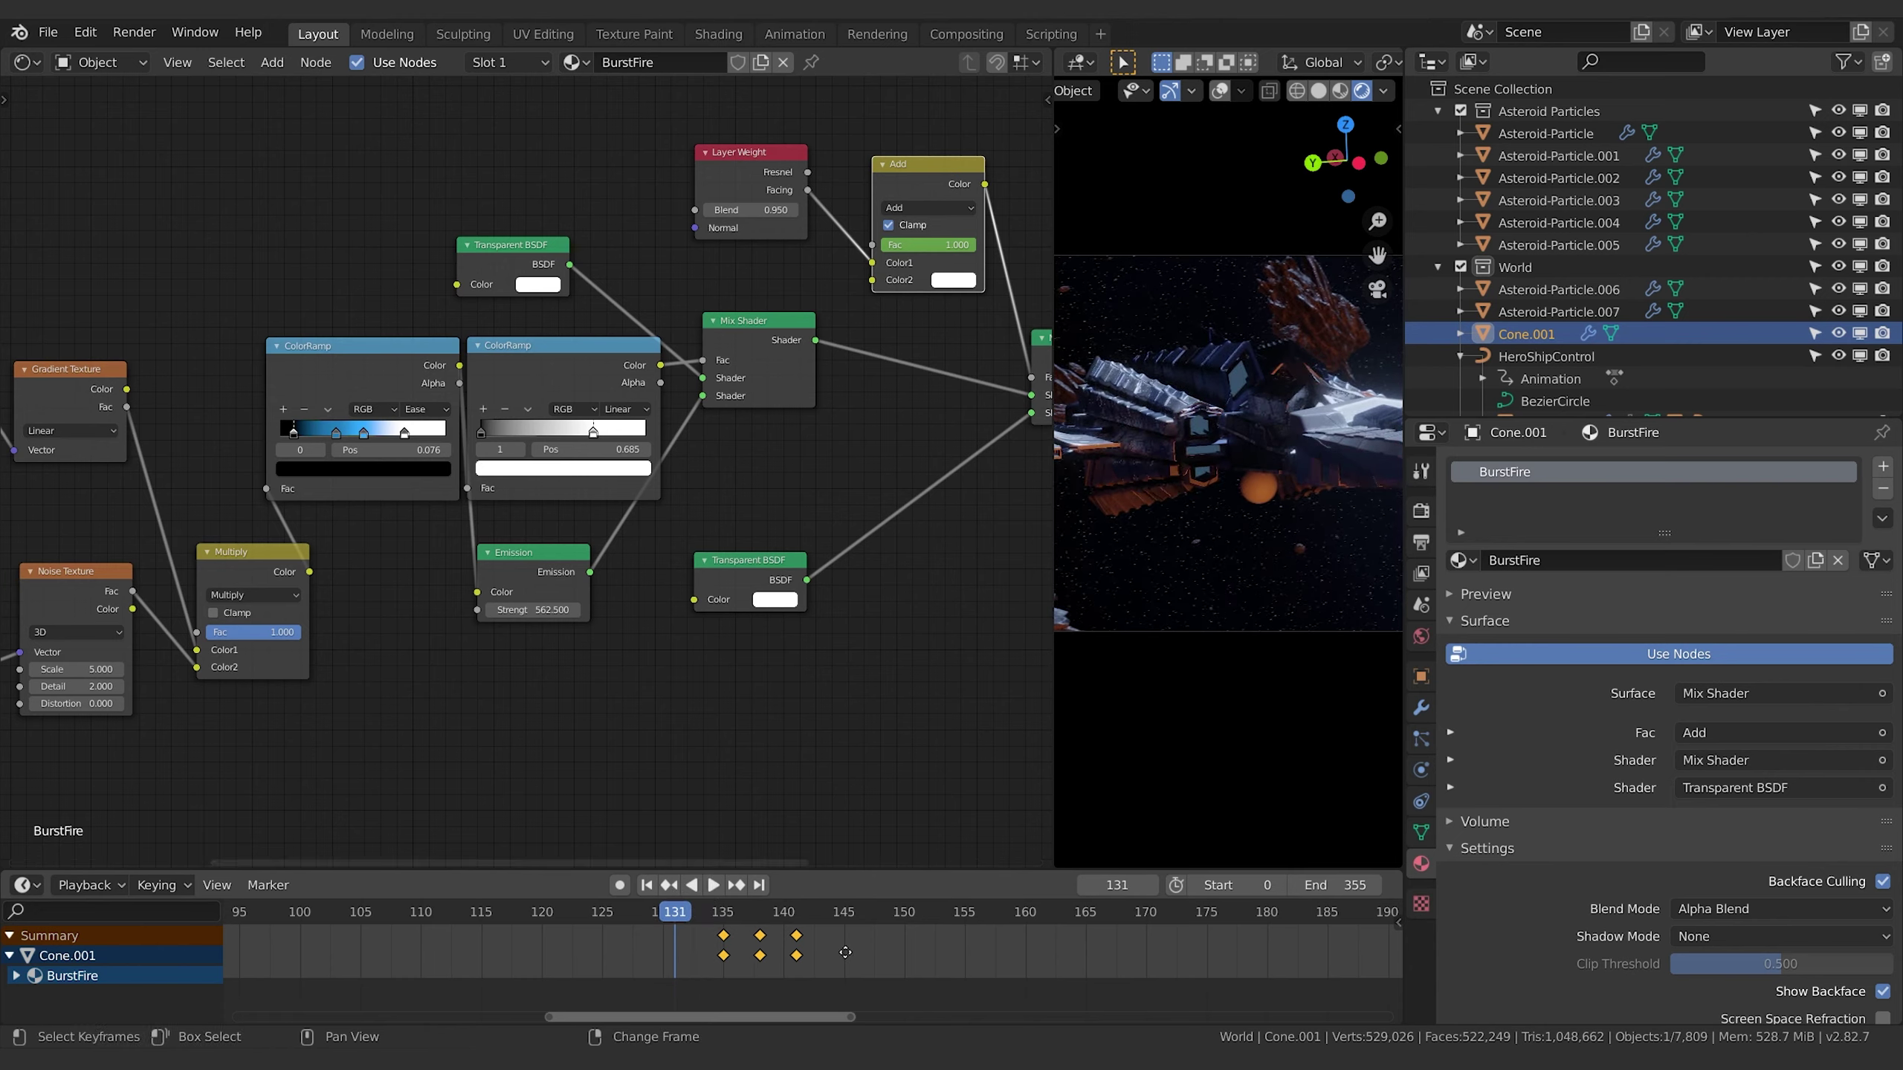
key(shift+d)
click(757, 951)
key(g)
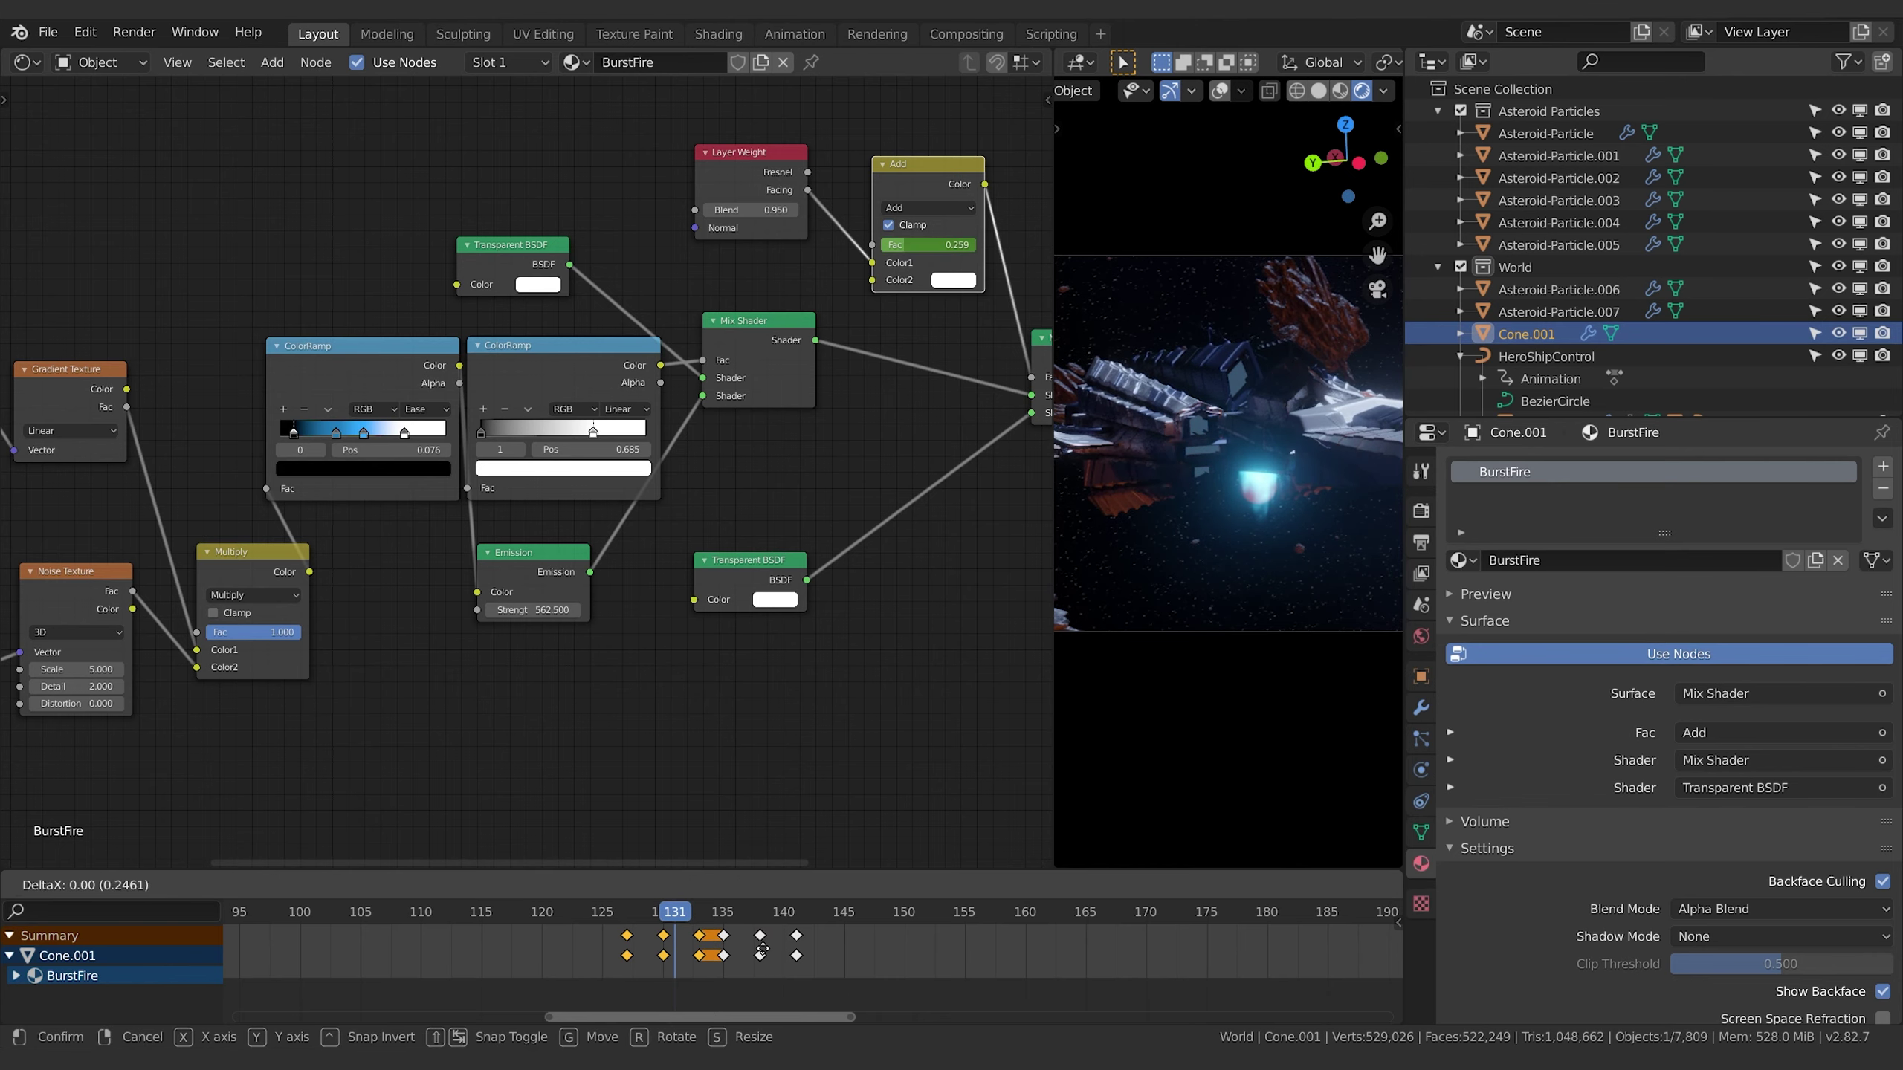
click(771, 953)
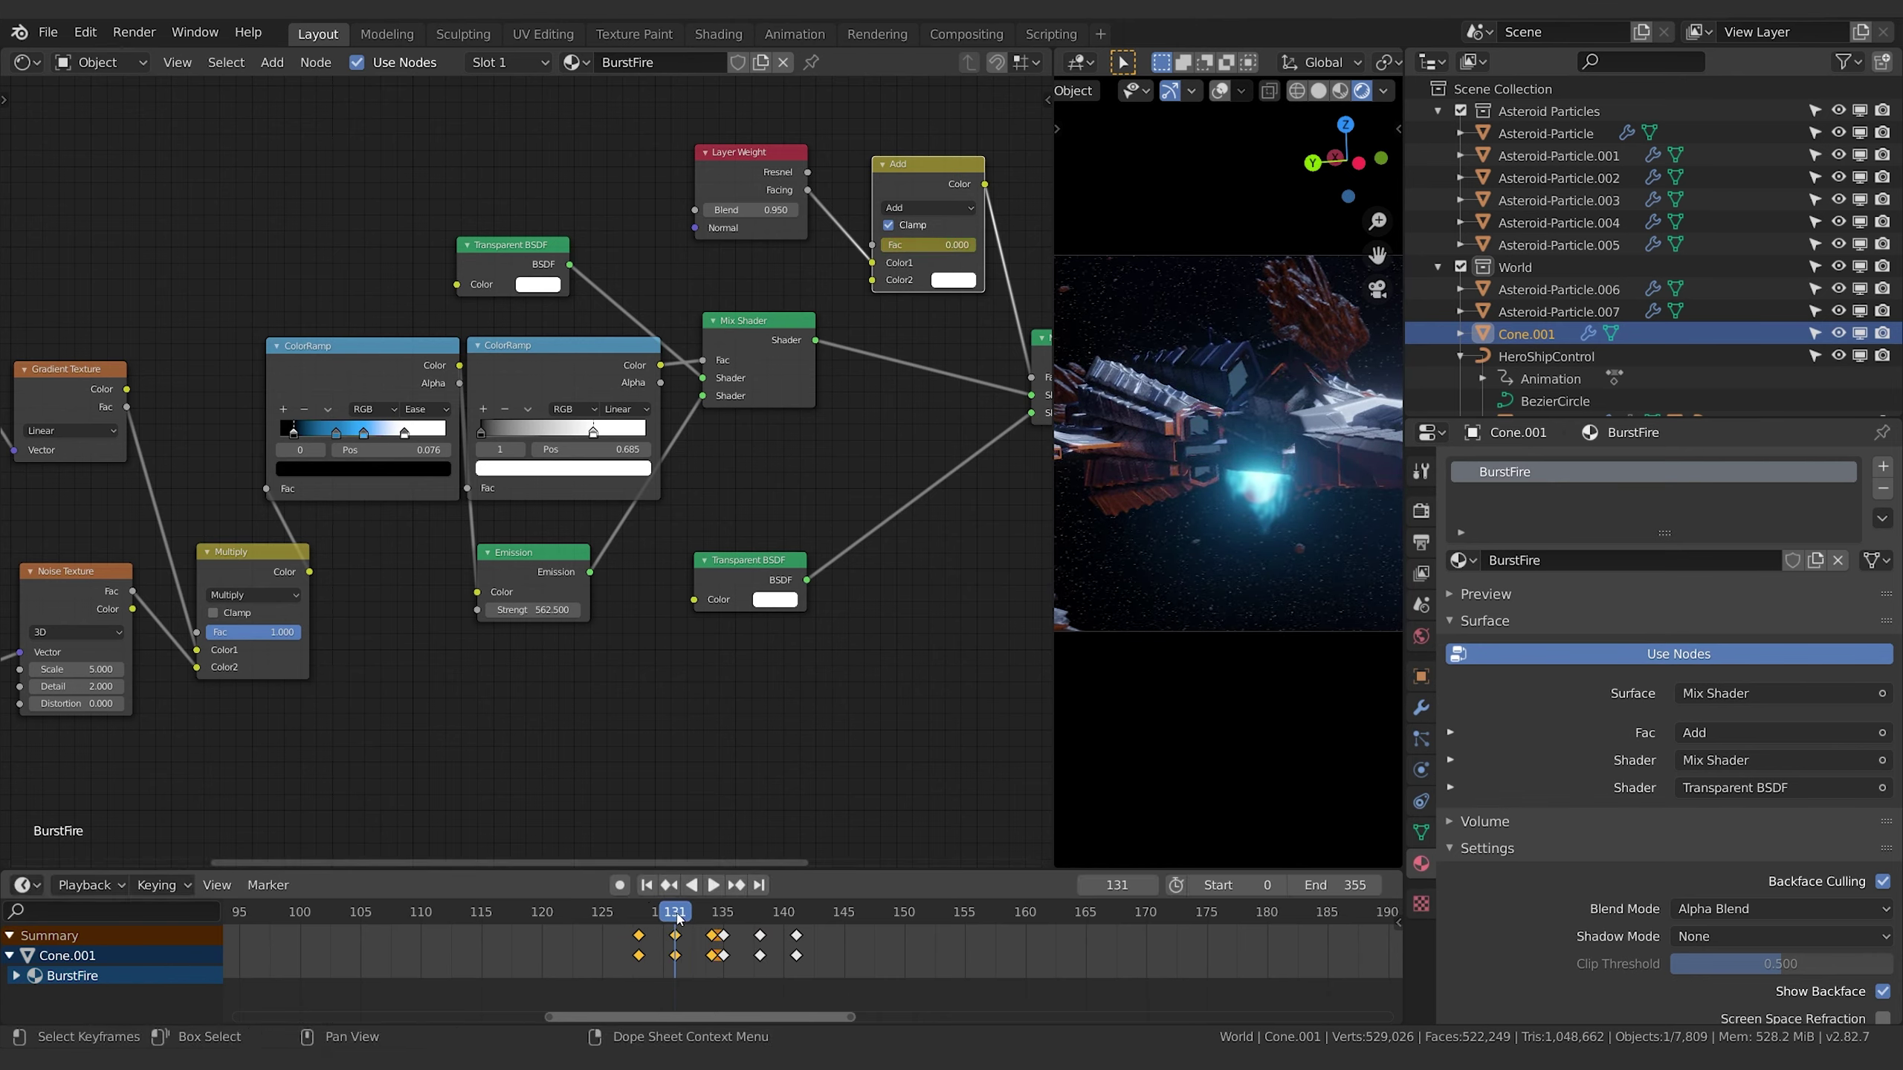
drag(684, 919, 841, 930)
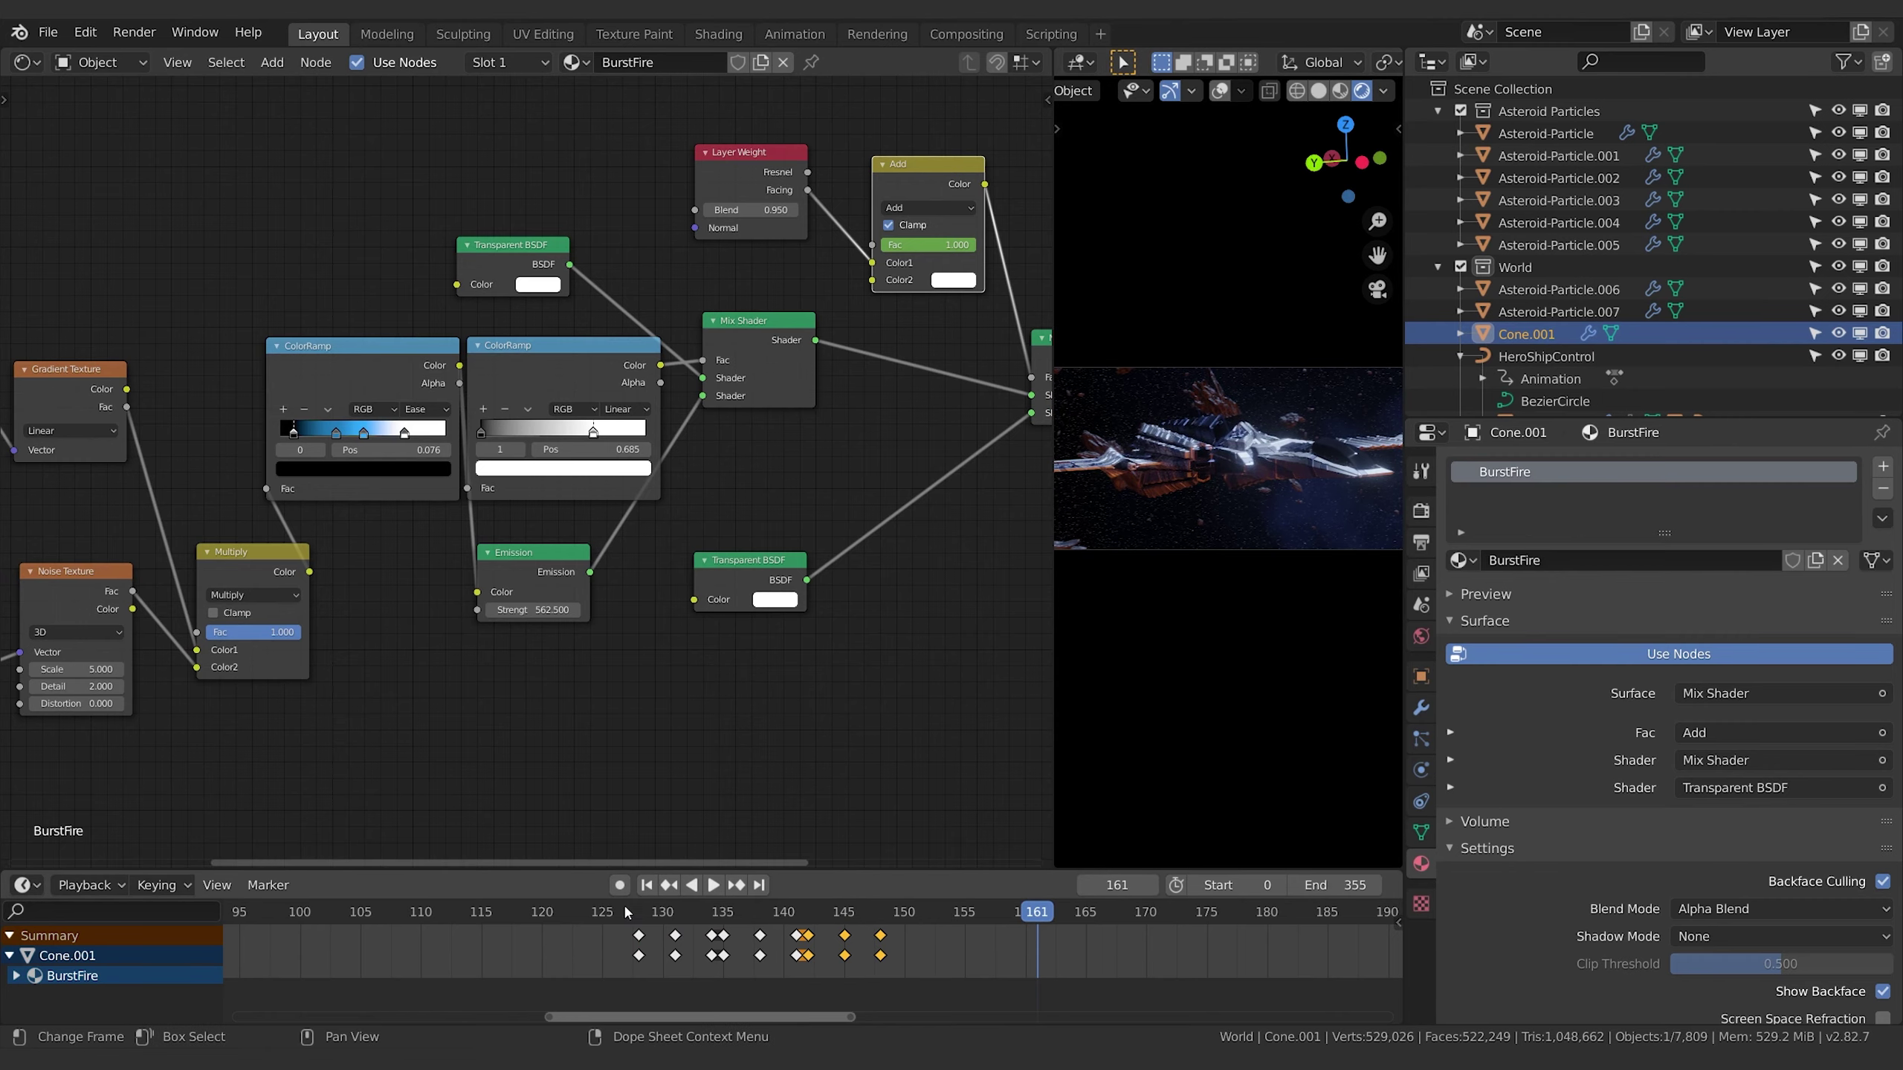
click(630, 918)
key(space)
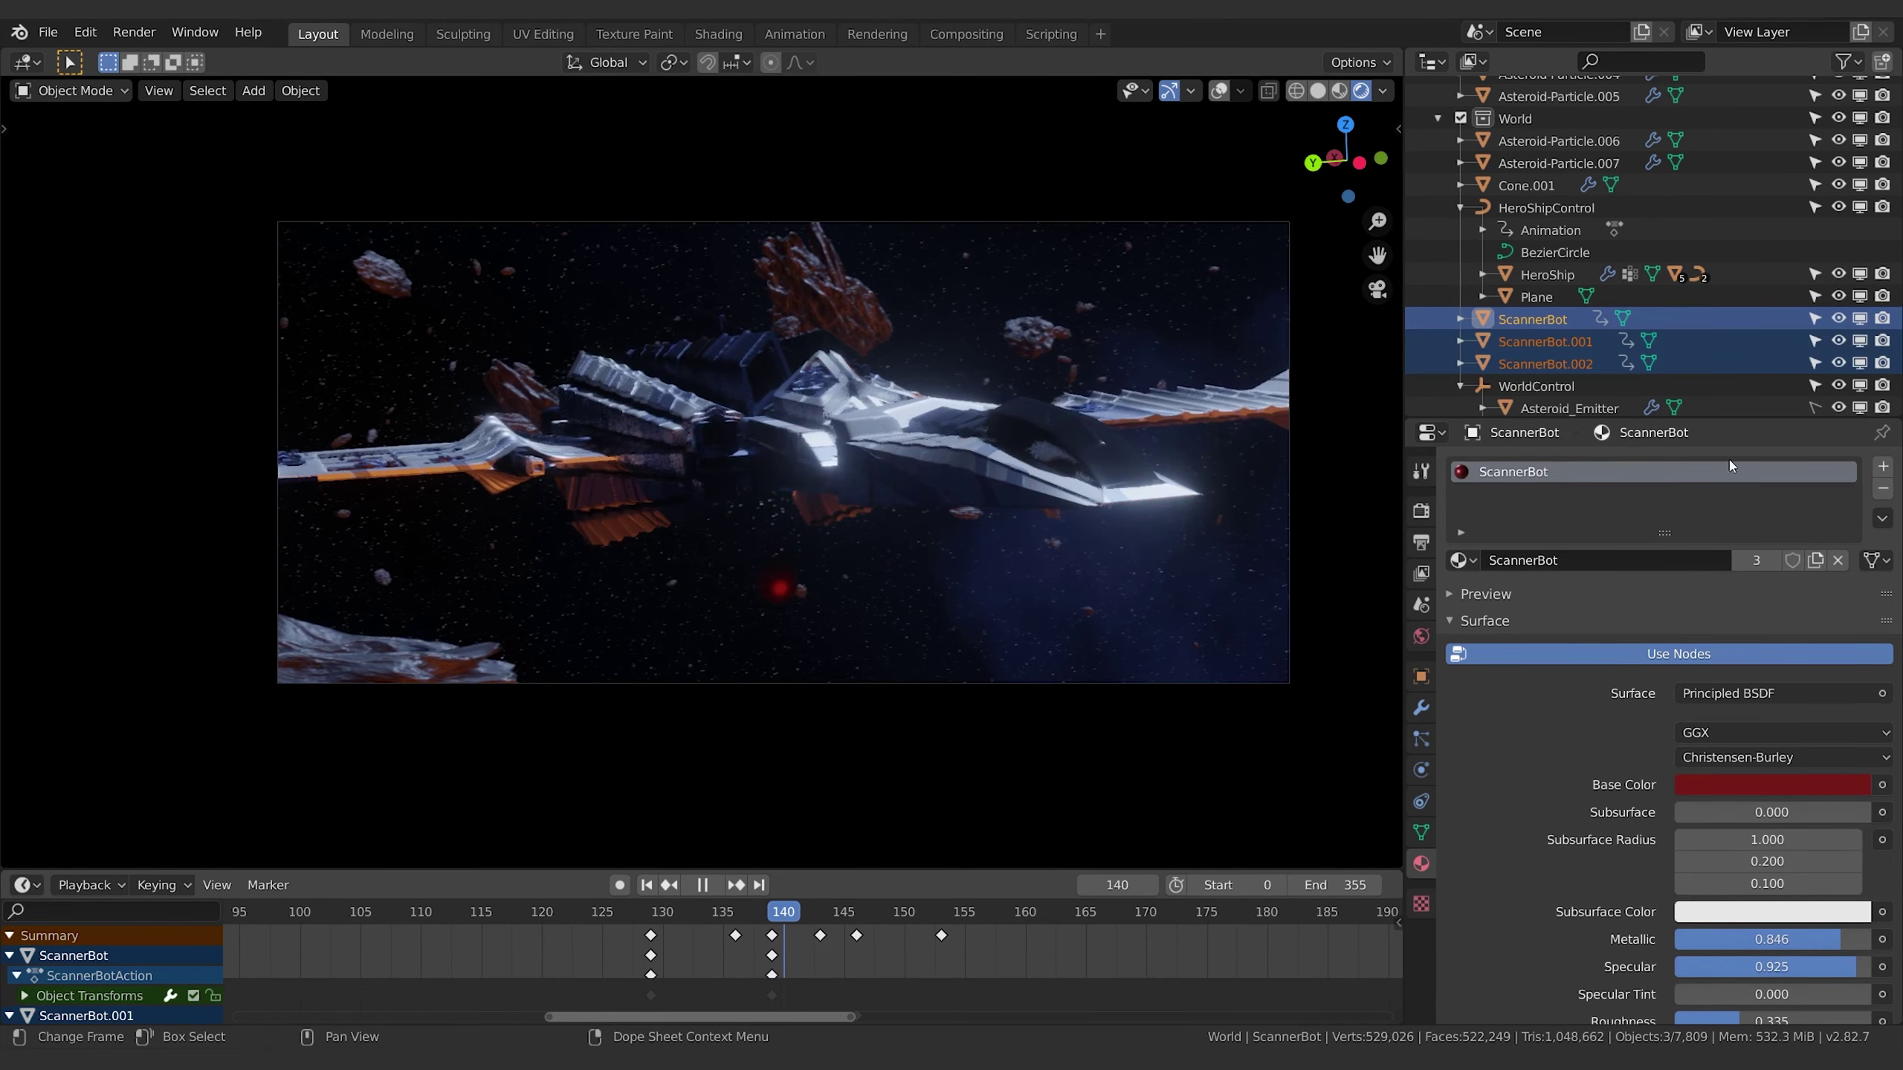
Assign HeroMetal.001 to ScannerBot, copy it to the other selected ScannerBots, and play back.
click(1461, 559)
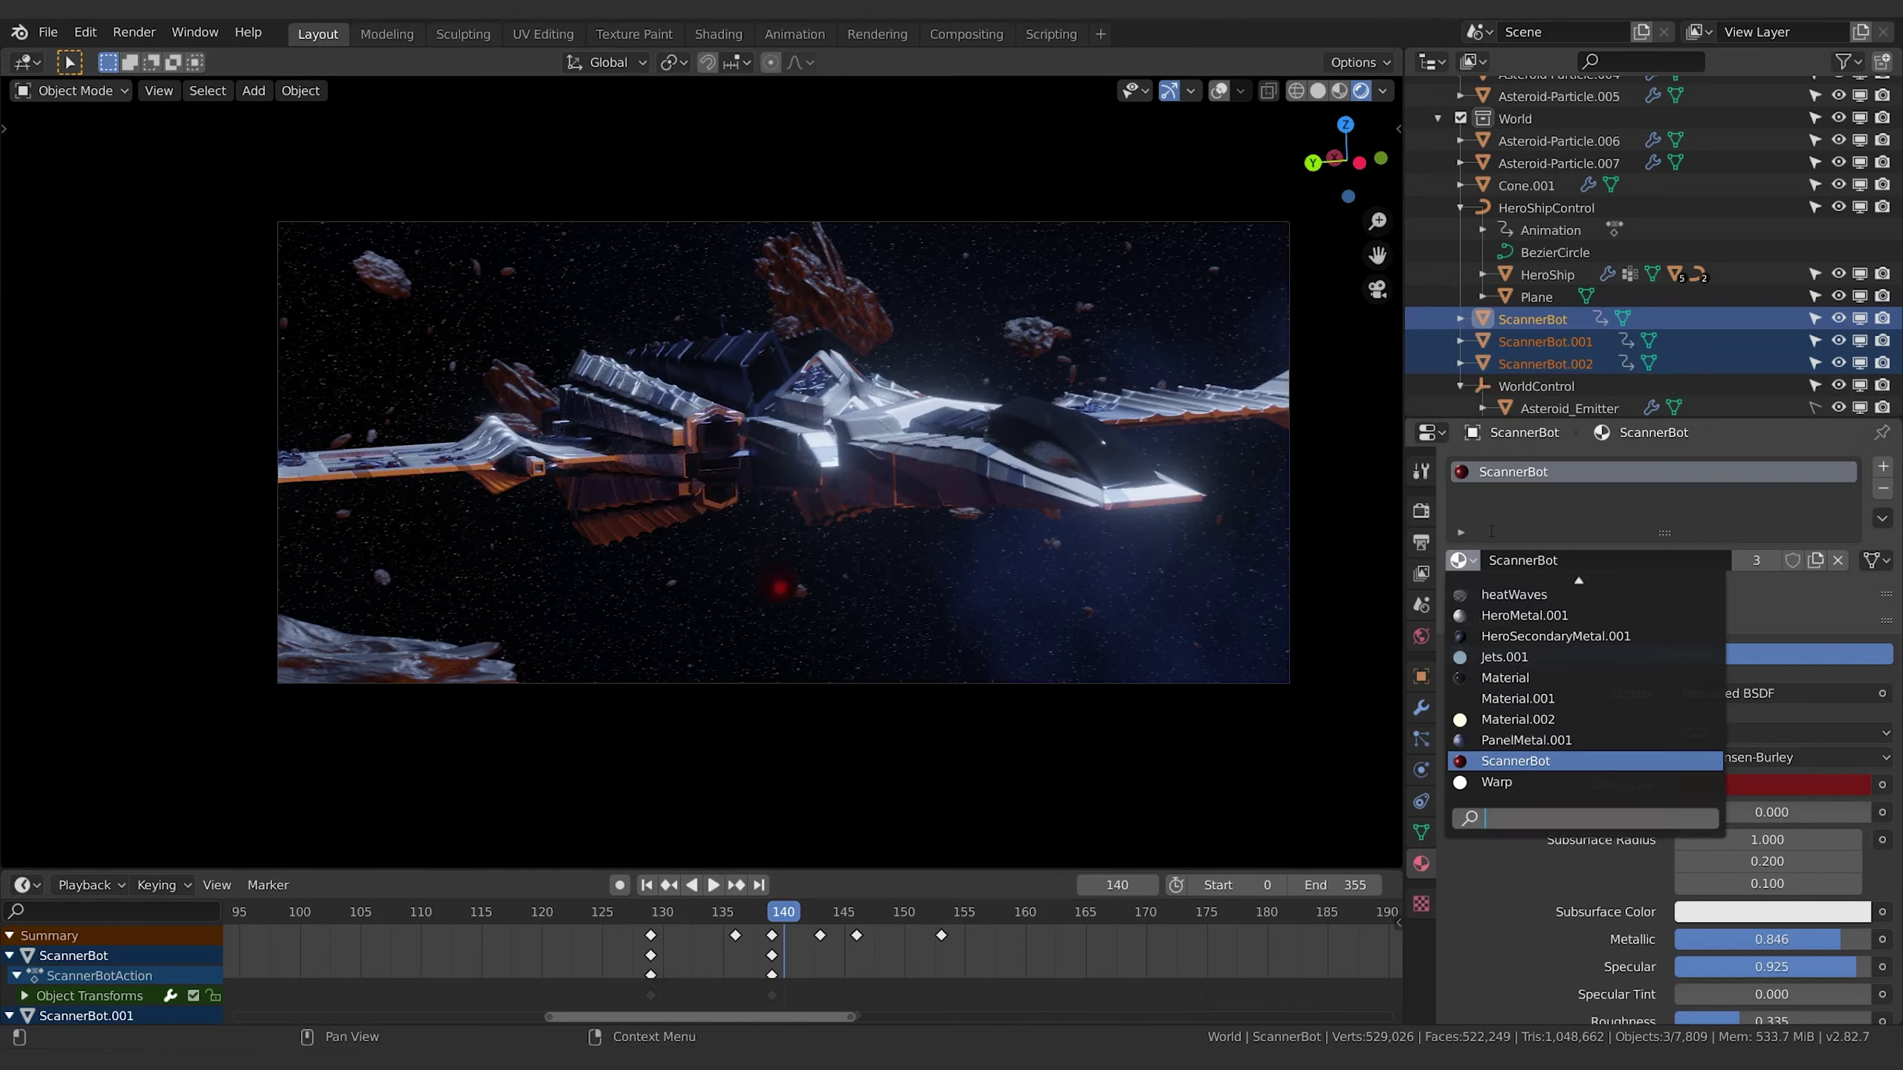
click(1551, 615)
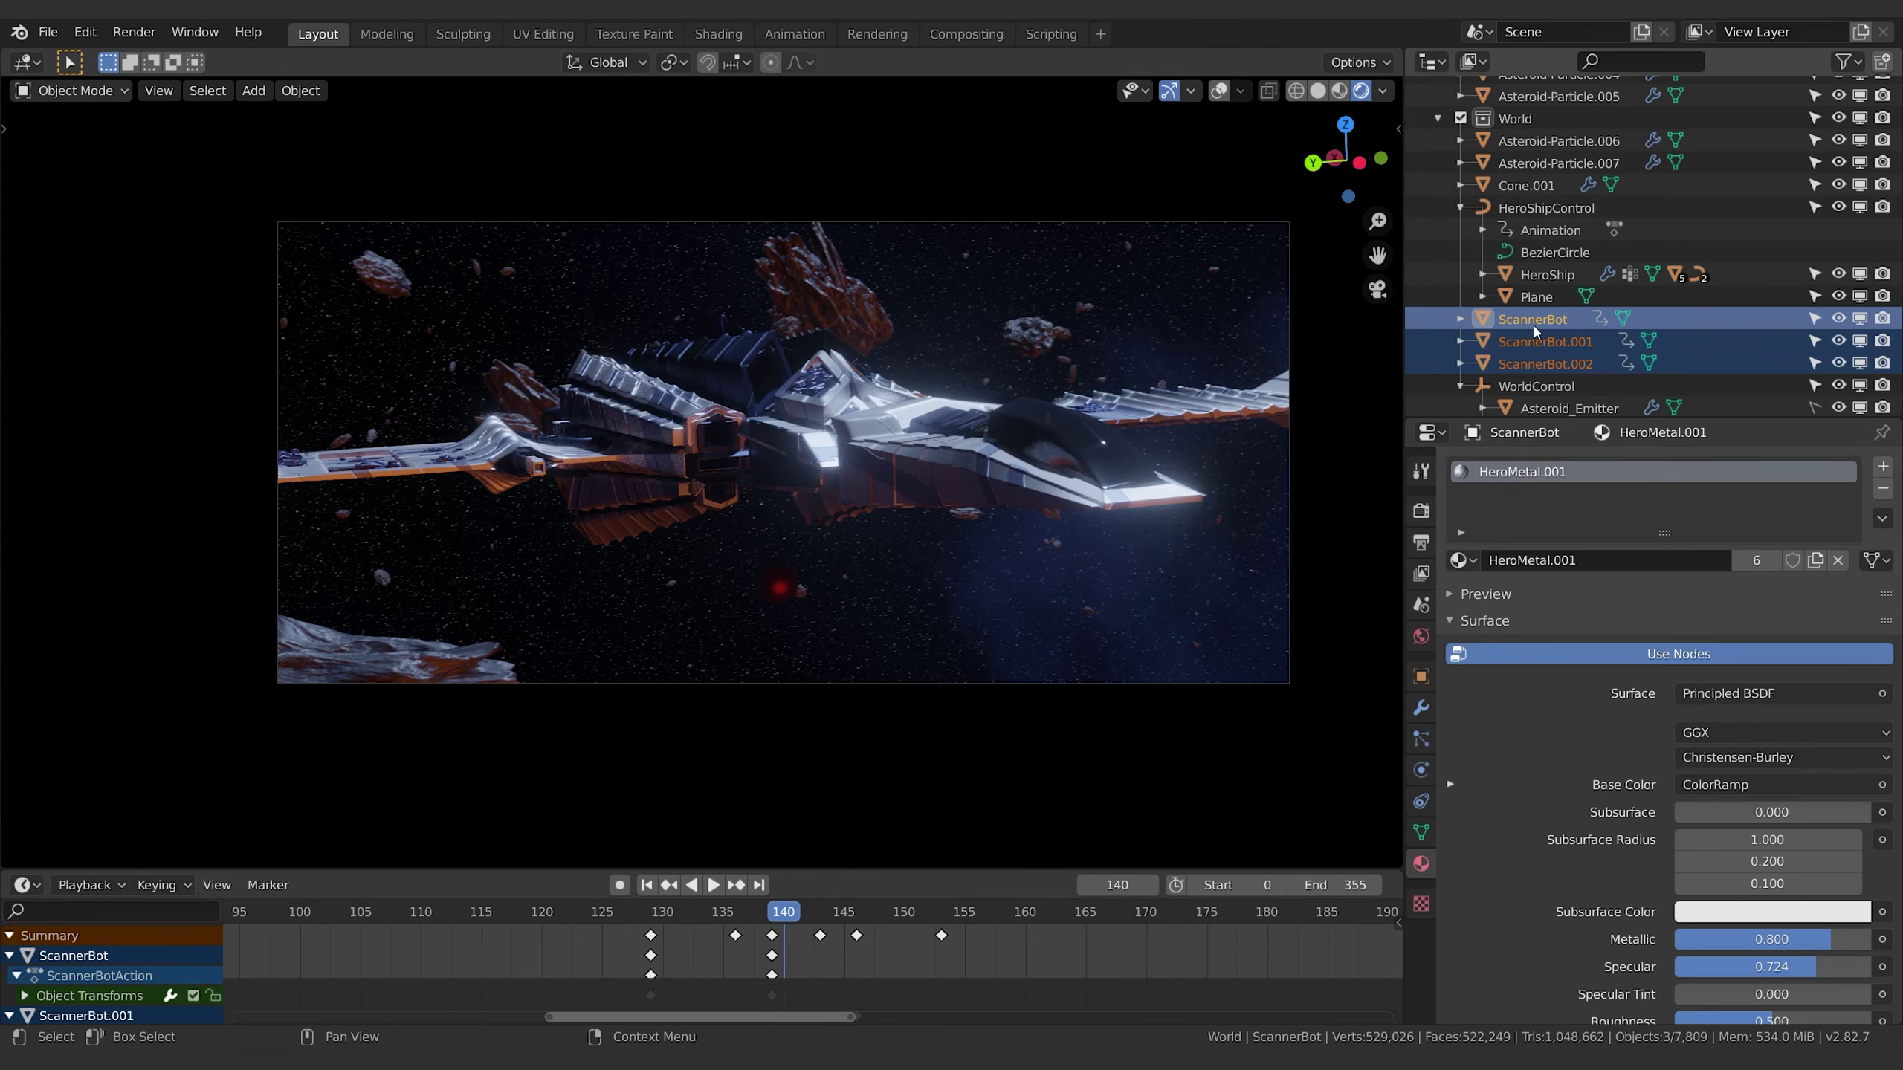
click(1882, 518)
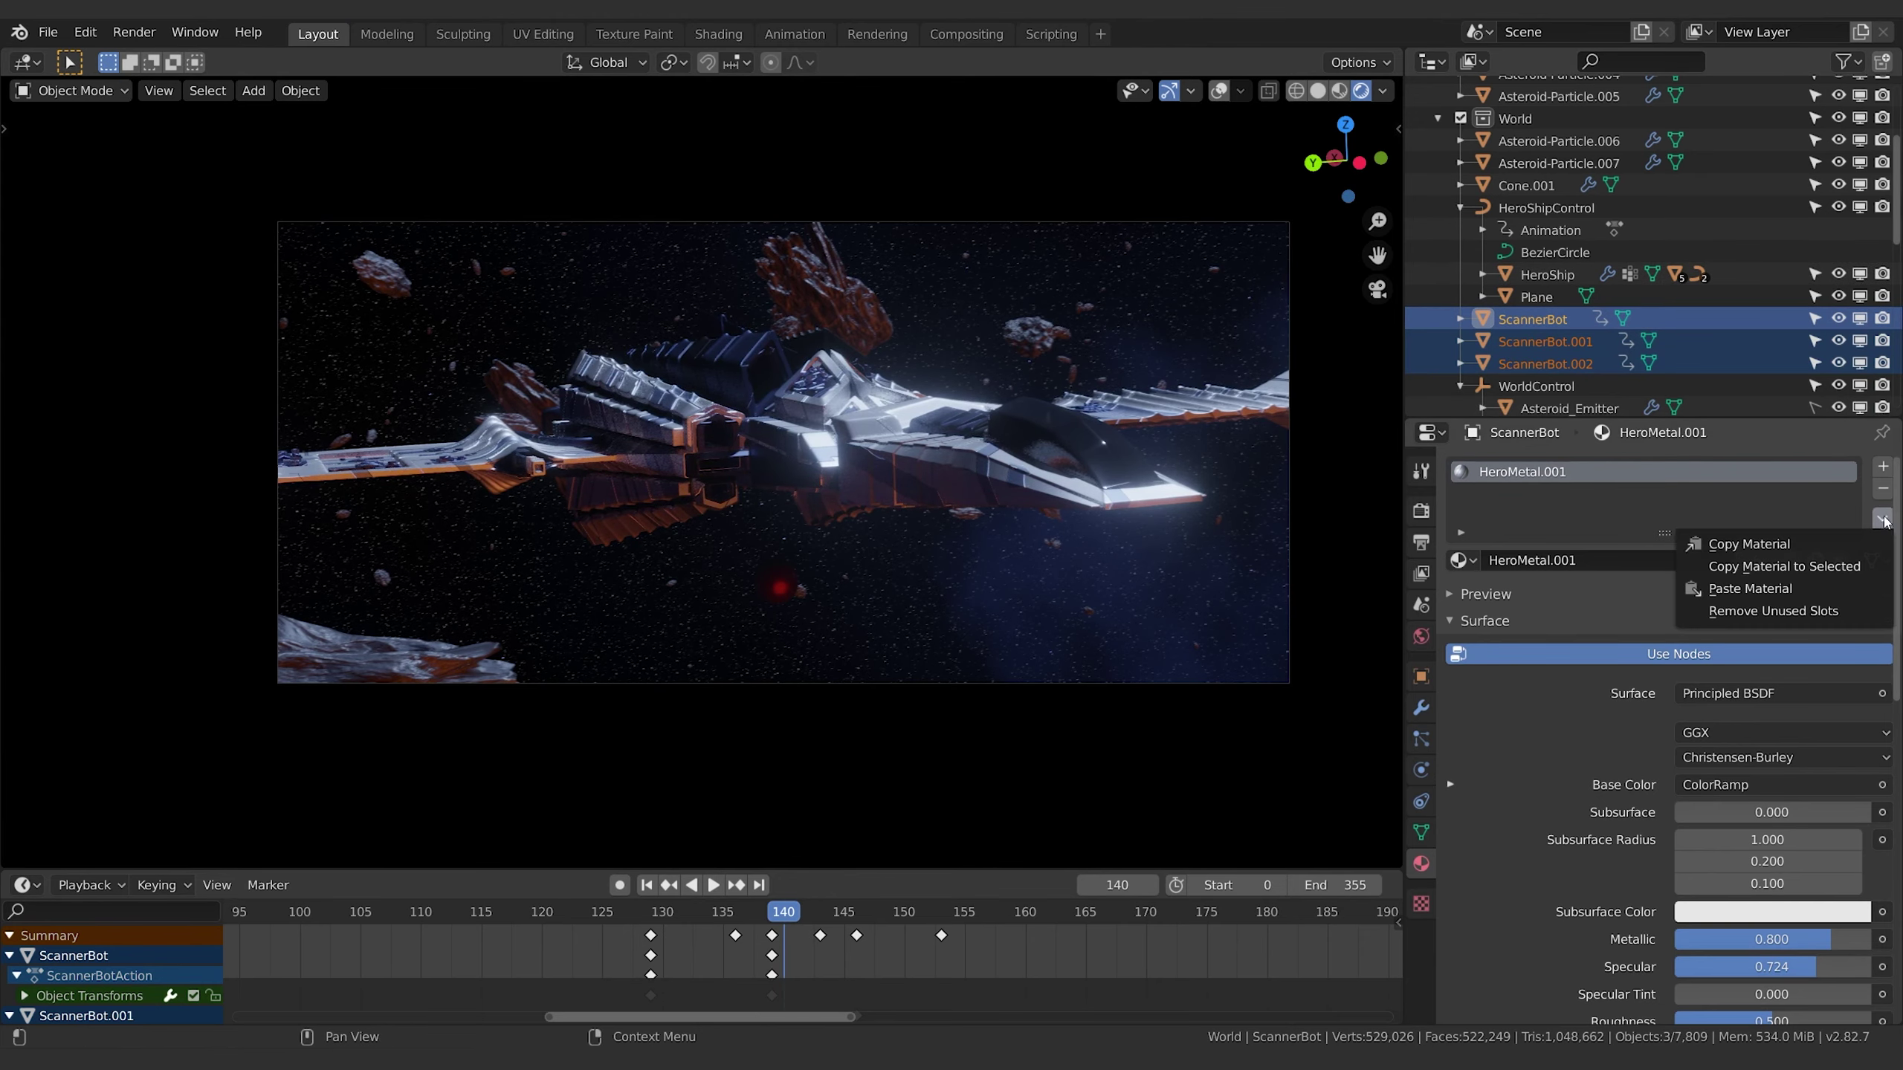
click(1804, 567)
drag(746, 915, 652, 914)
key(space)
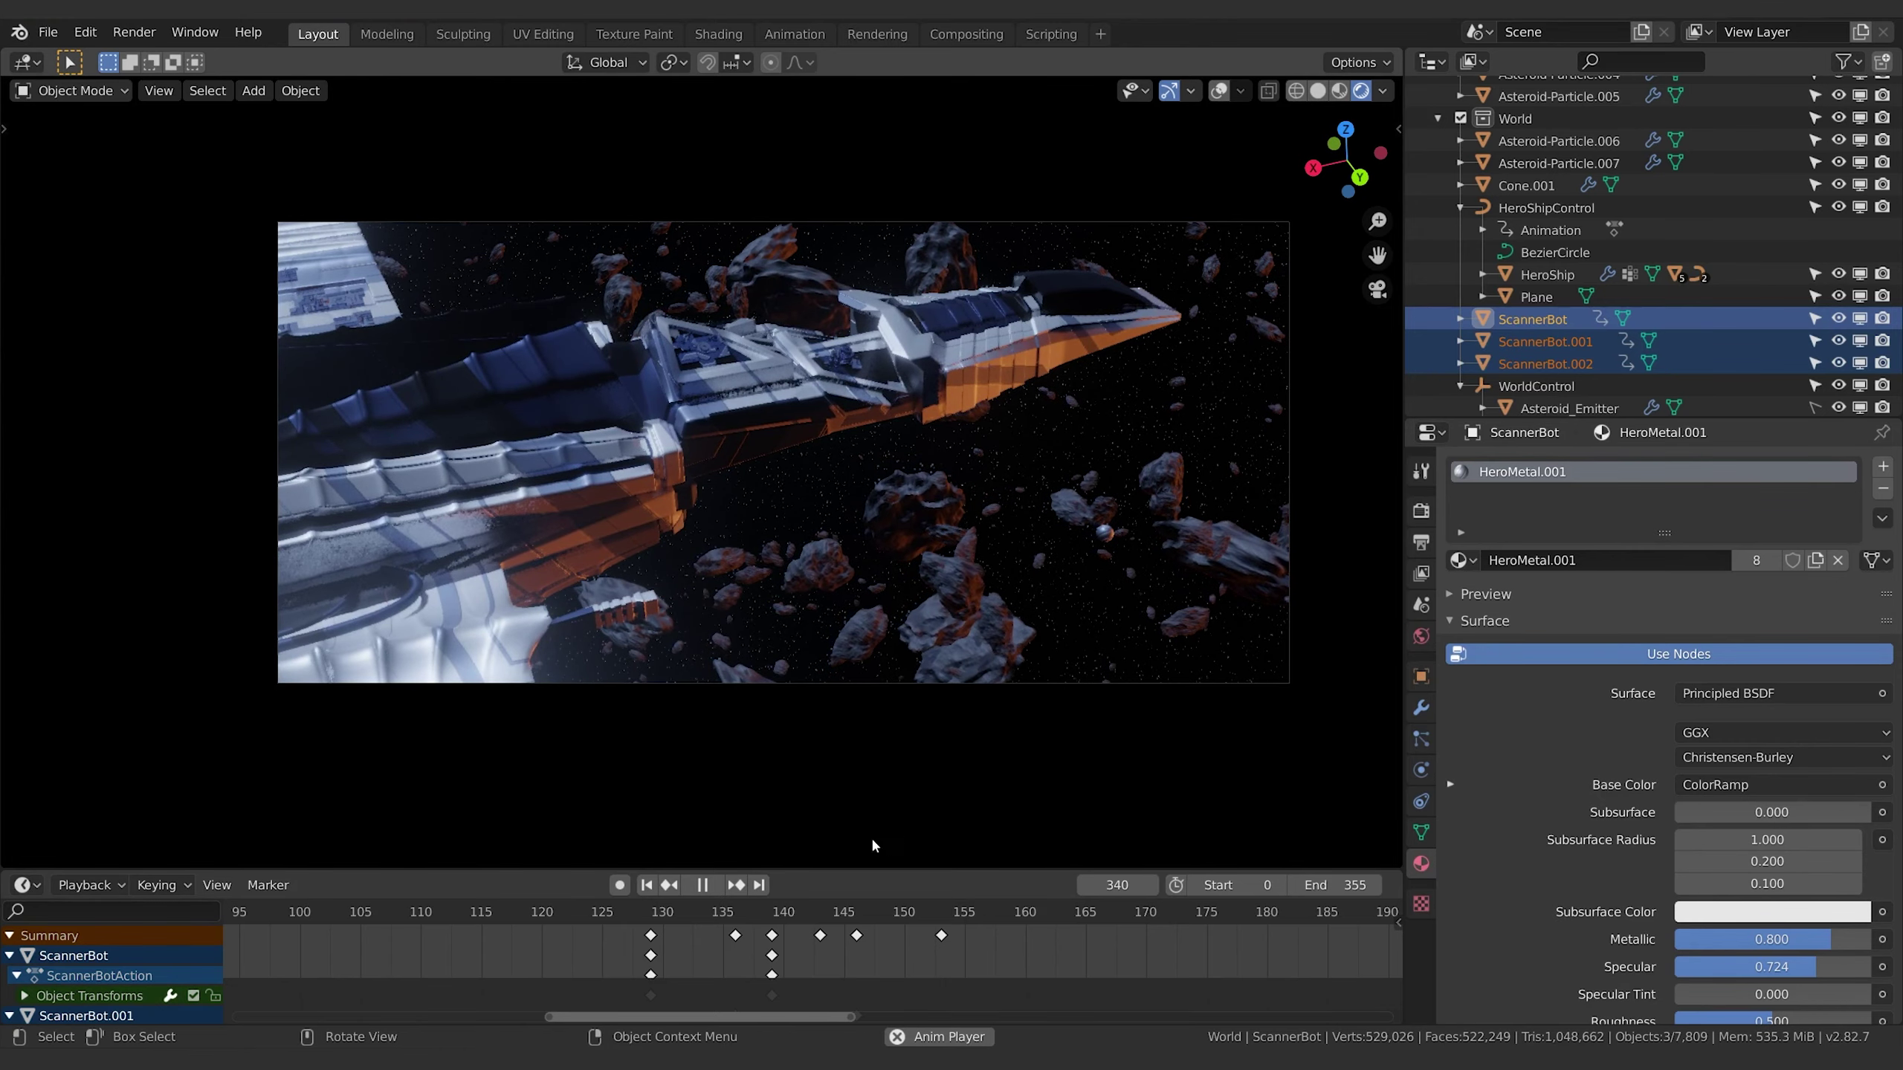
Review the later part of the shot, playing and scrubbing through frames 155 to 232 to settle on frame 314.
key(space)
click(975, 911)
key(space)
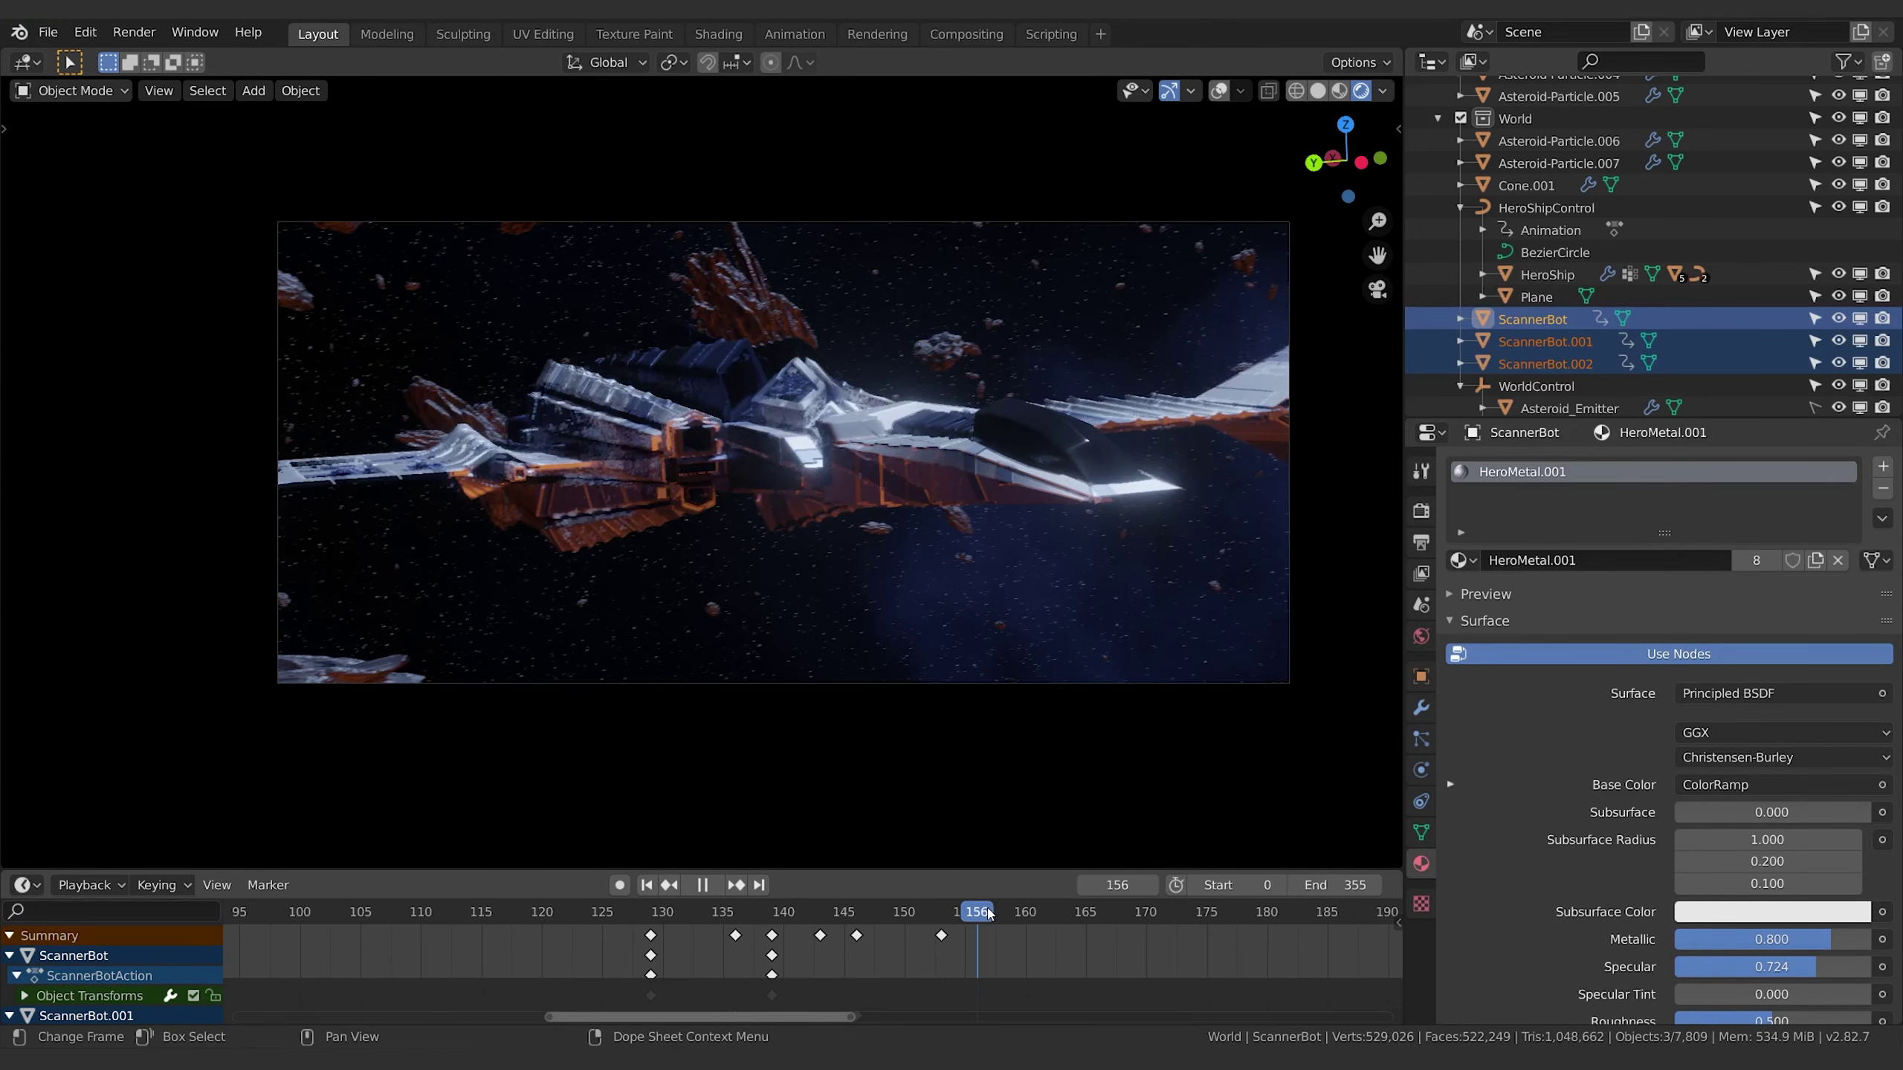
key(space)
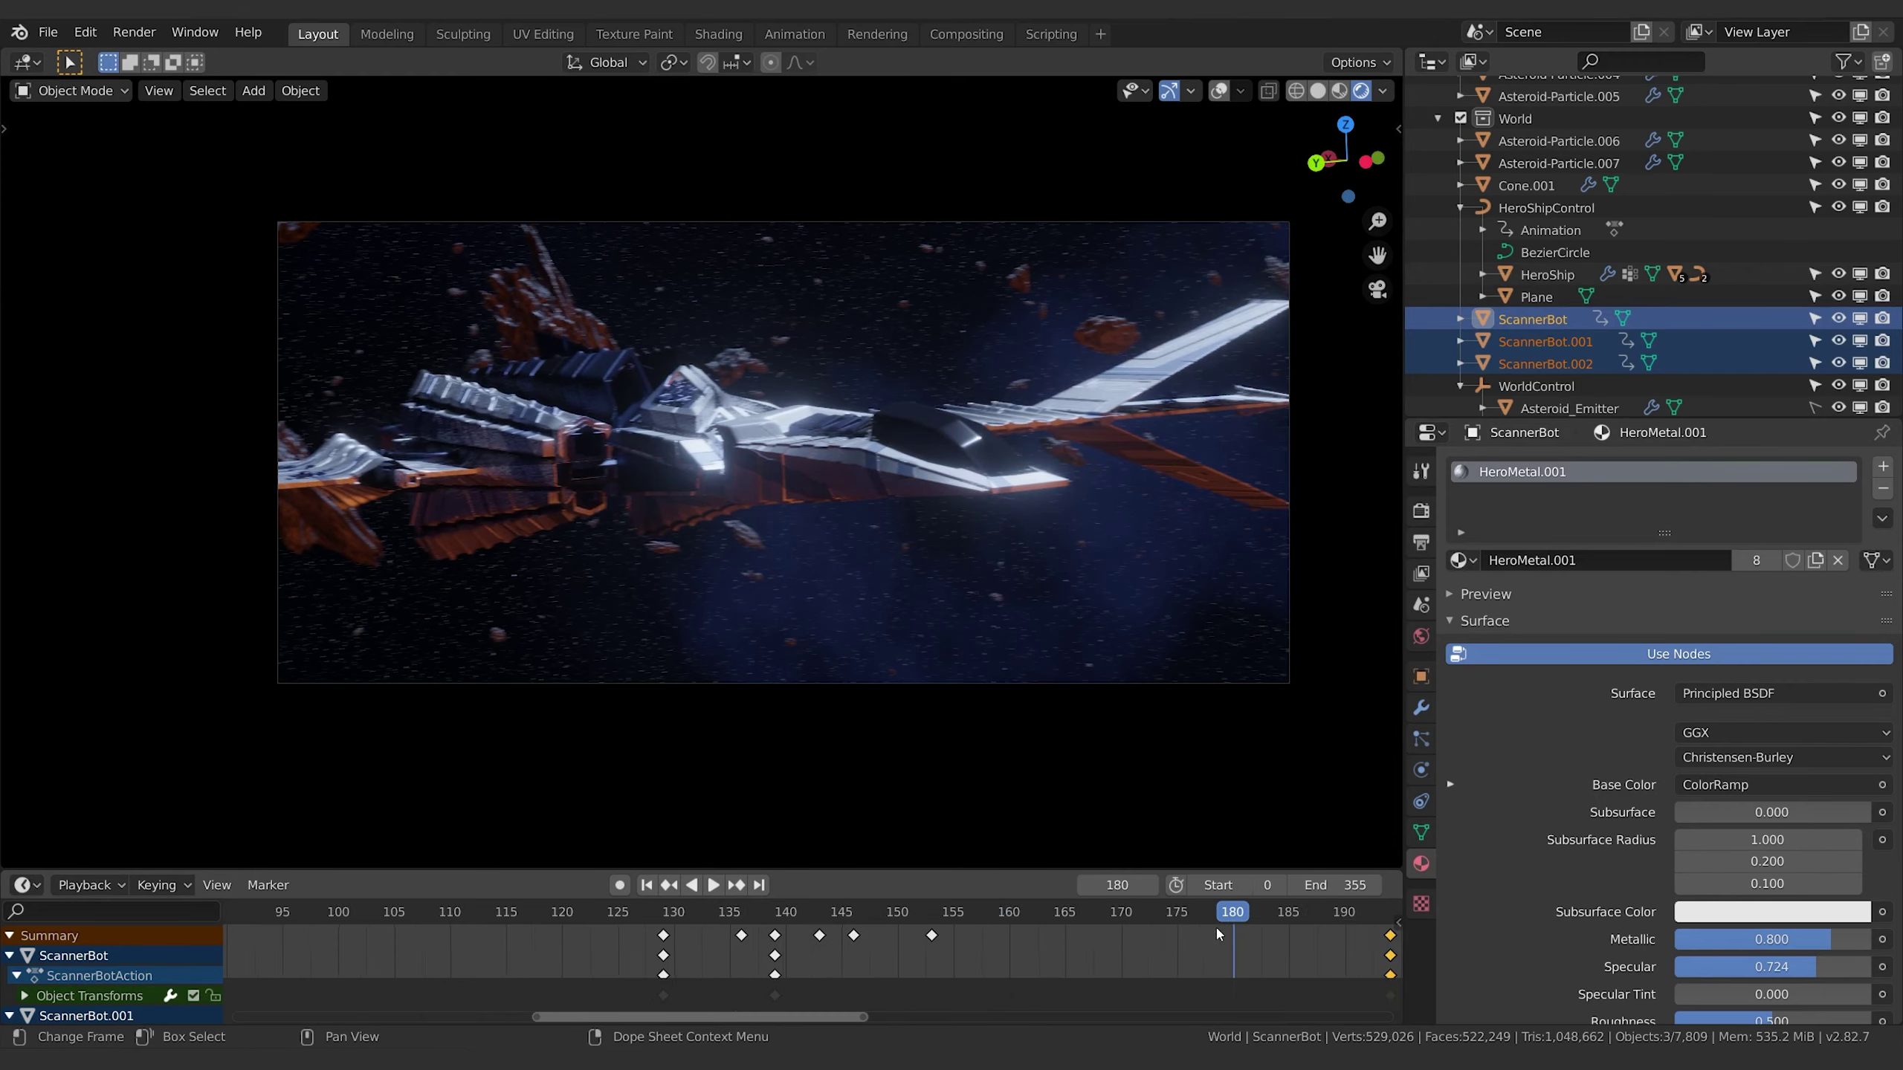
scroll(1094, 903, down, 4)
drag(1158, 915, 1350, 913)
scroll(1318, 913, down, 7)
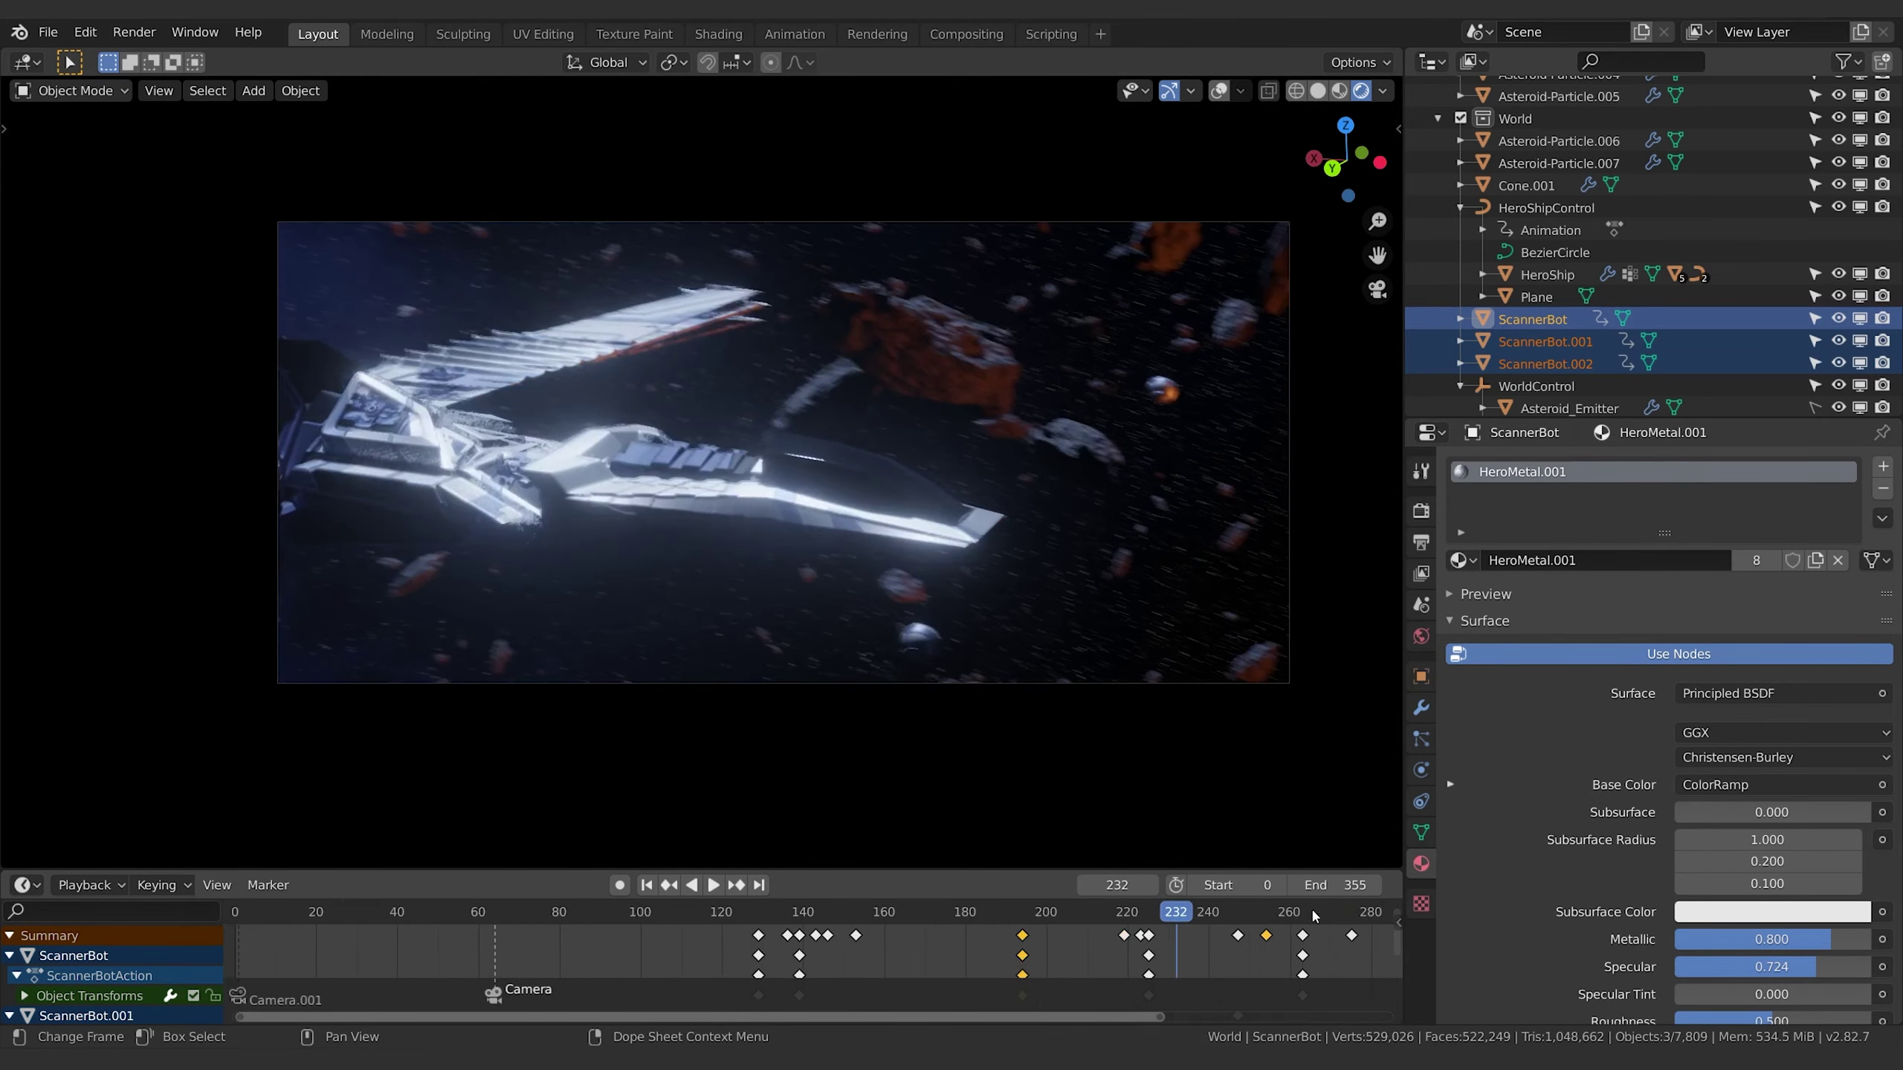
click(1011, 912)
key(space)
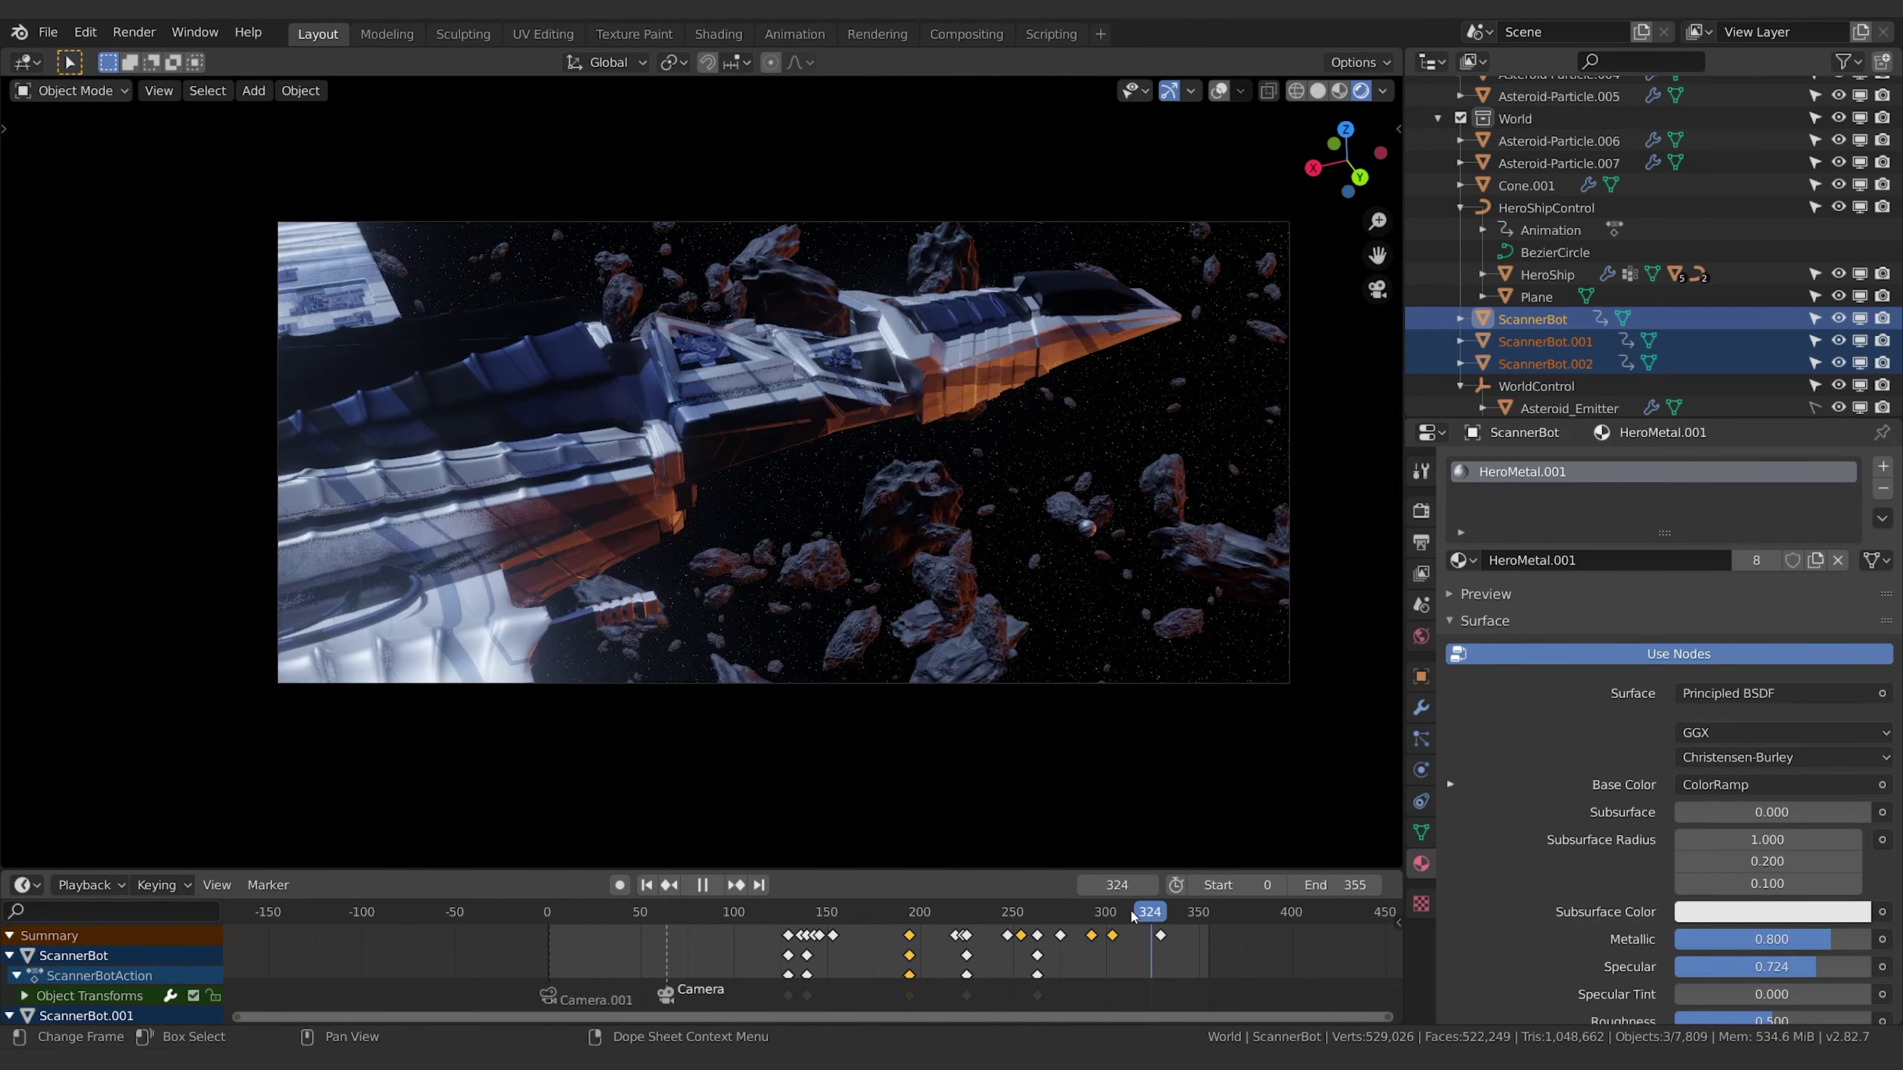
drag(1131, 916, 1134, 920)
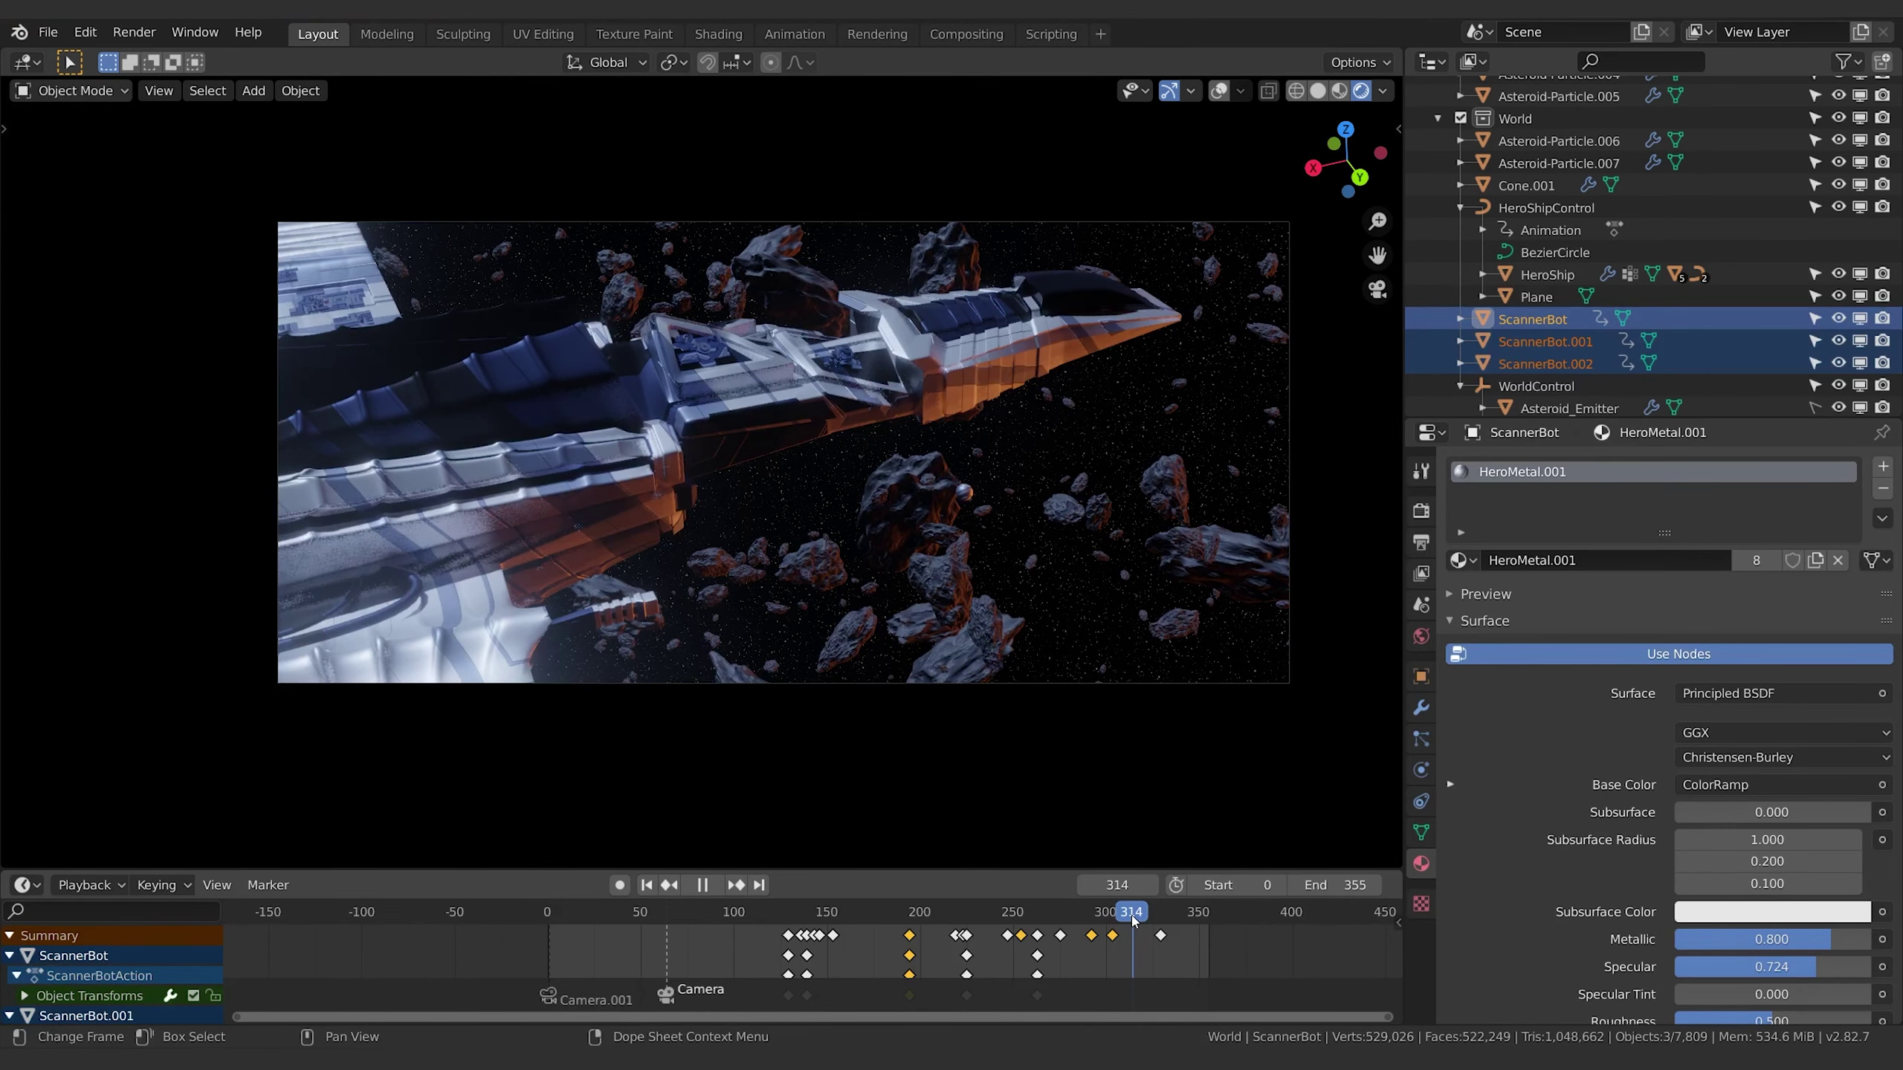
Set the scene end frame to 314 and play back the trimmed animation.
click(1300, 886)
key(Return)
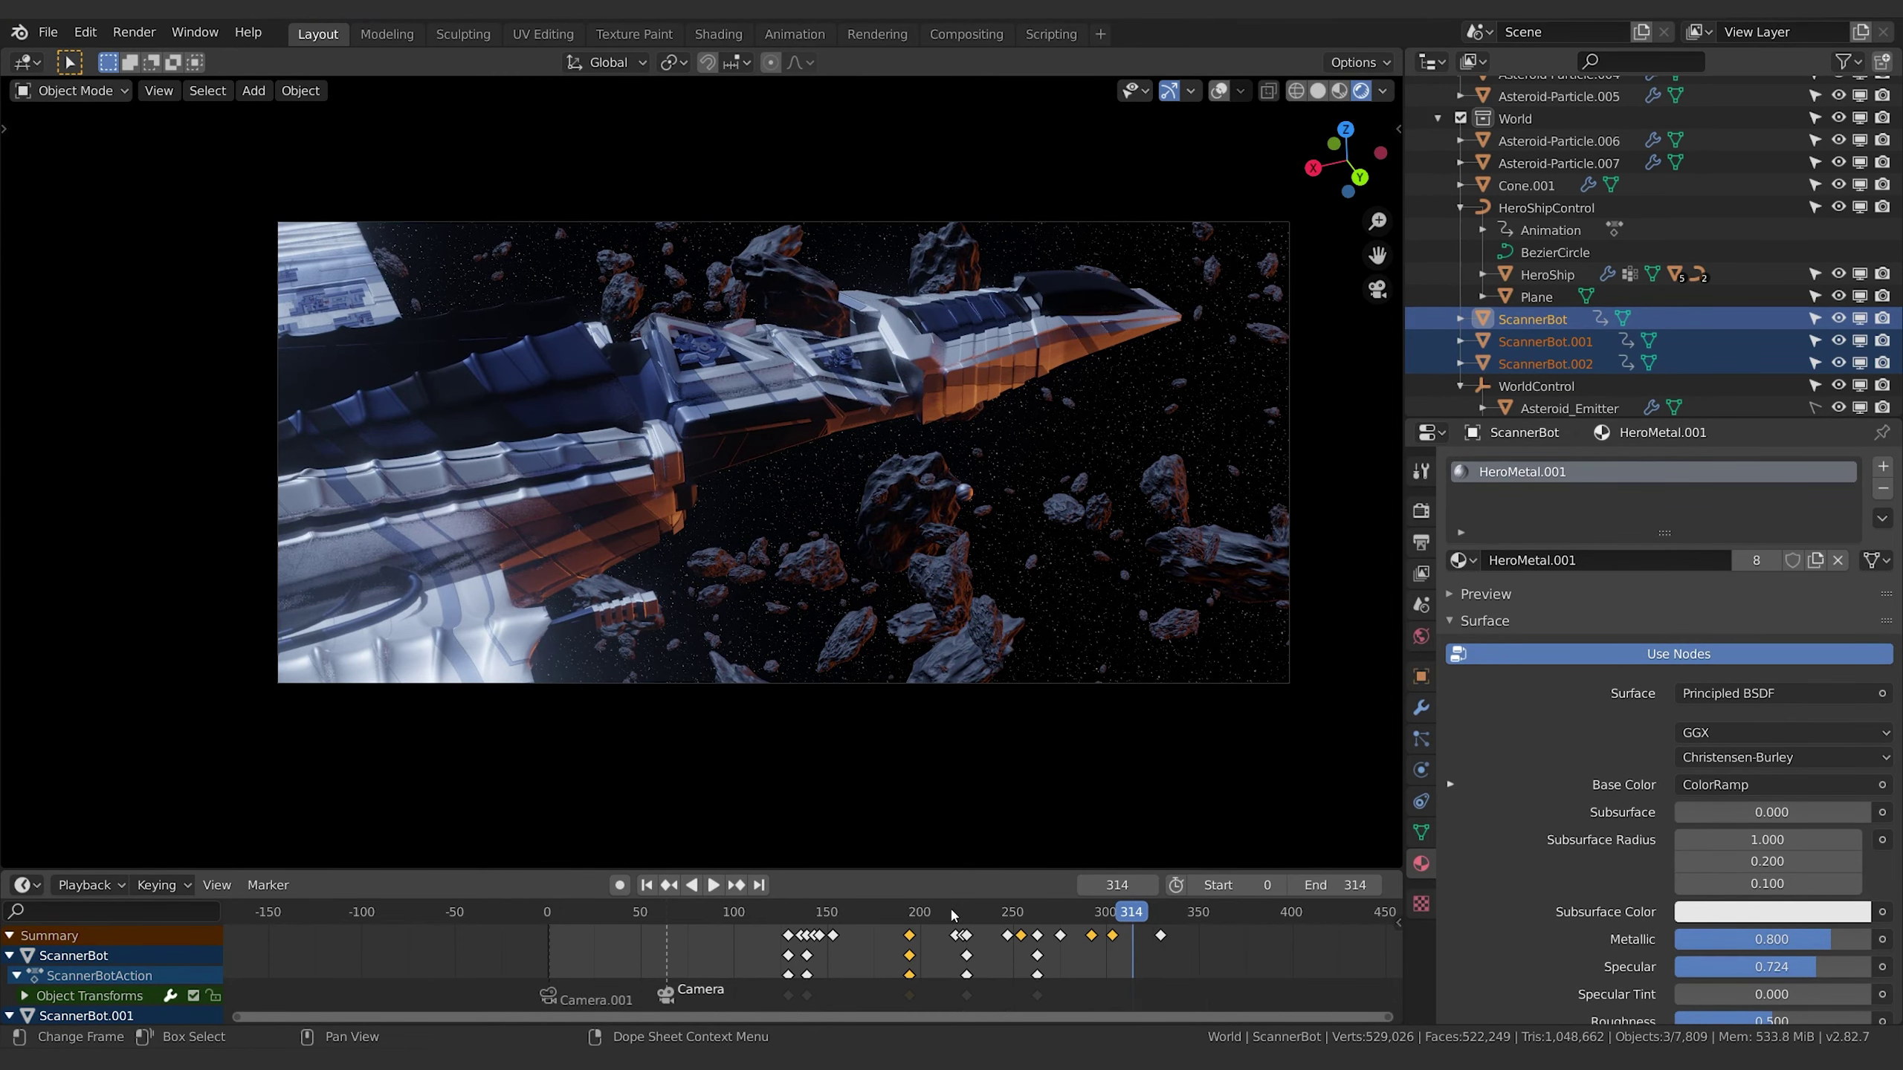
click(724, 886)
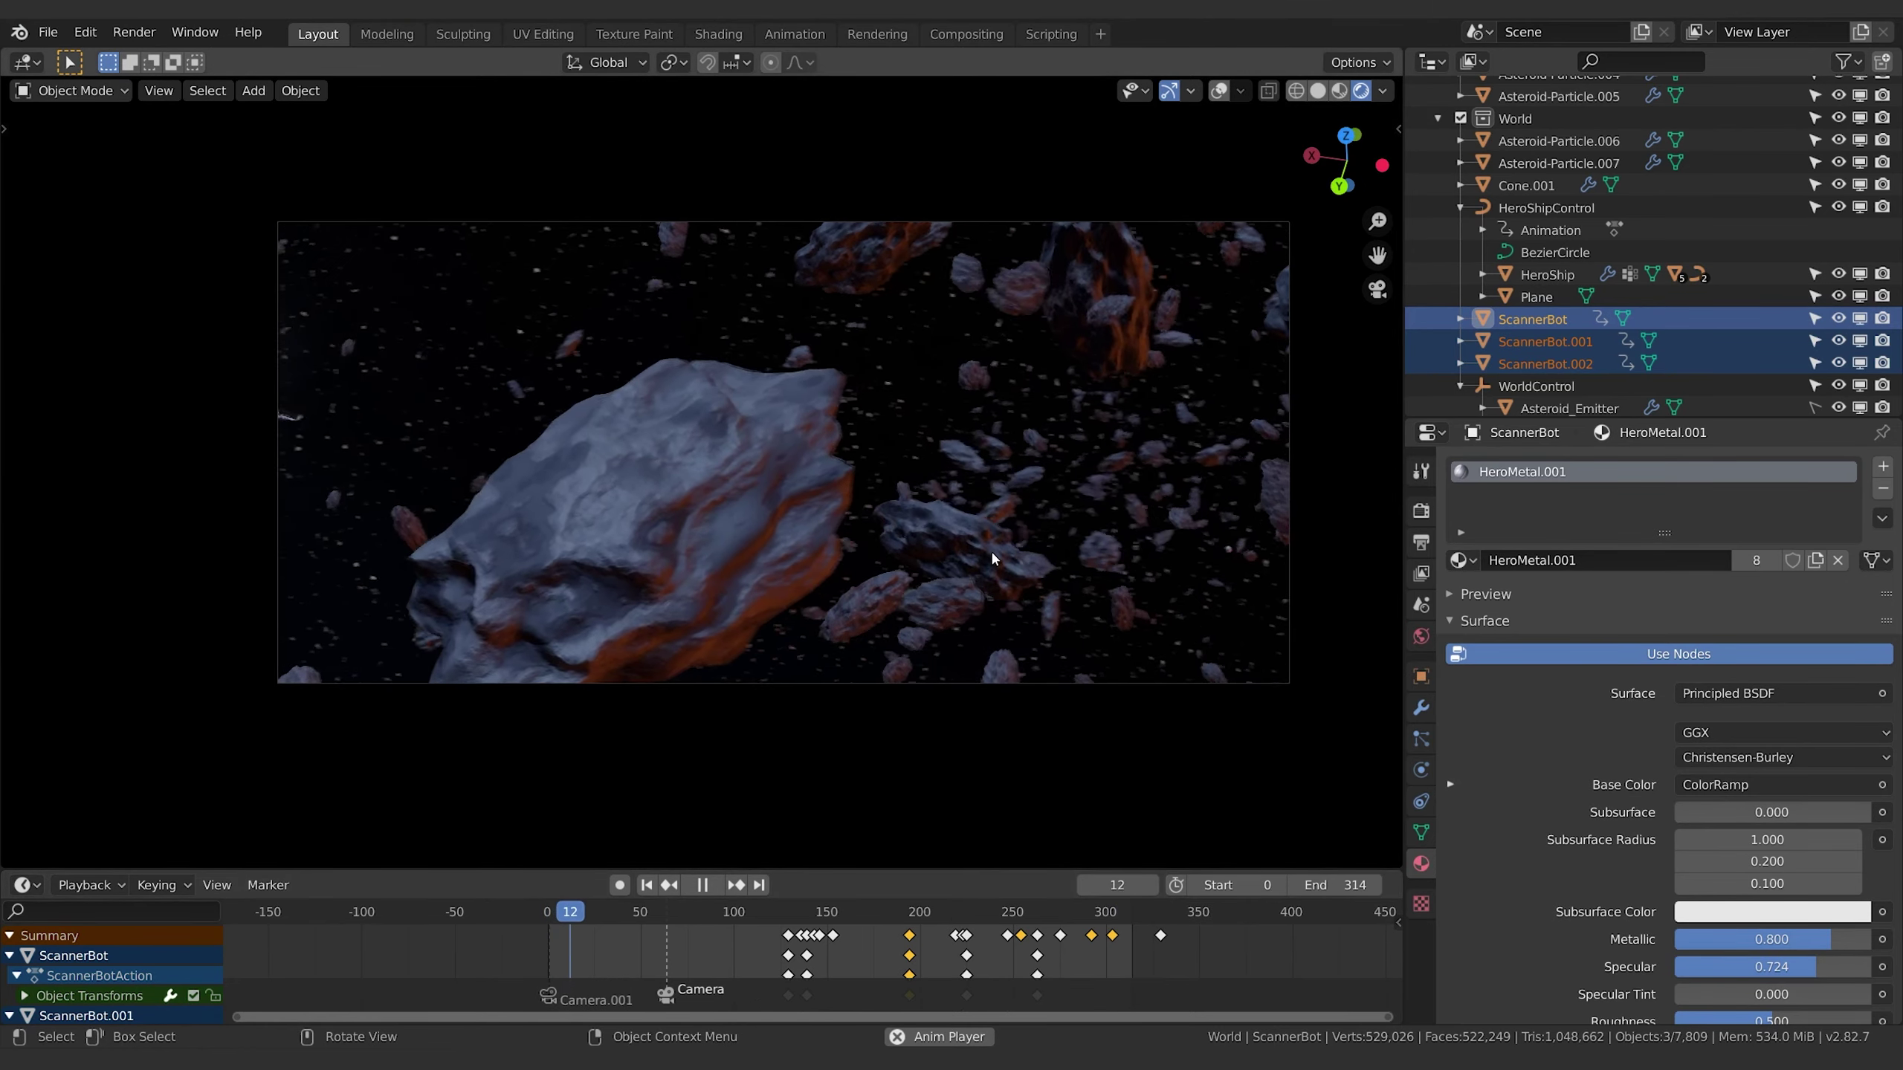